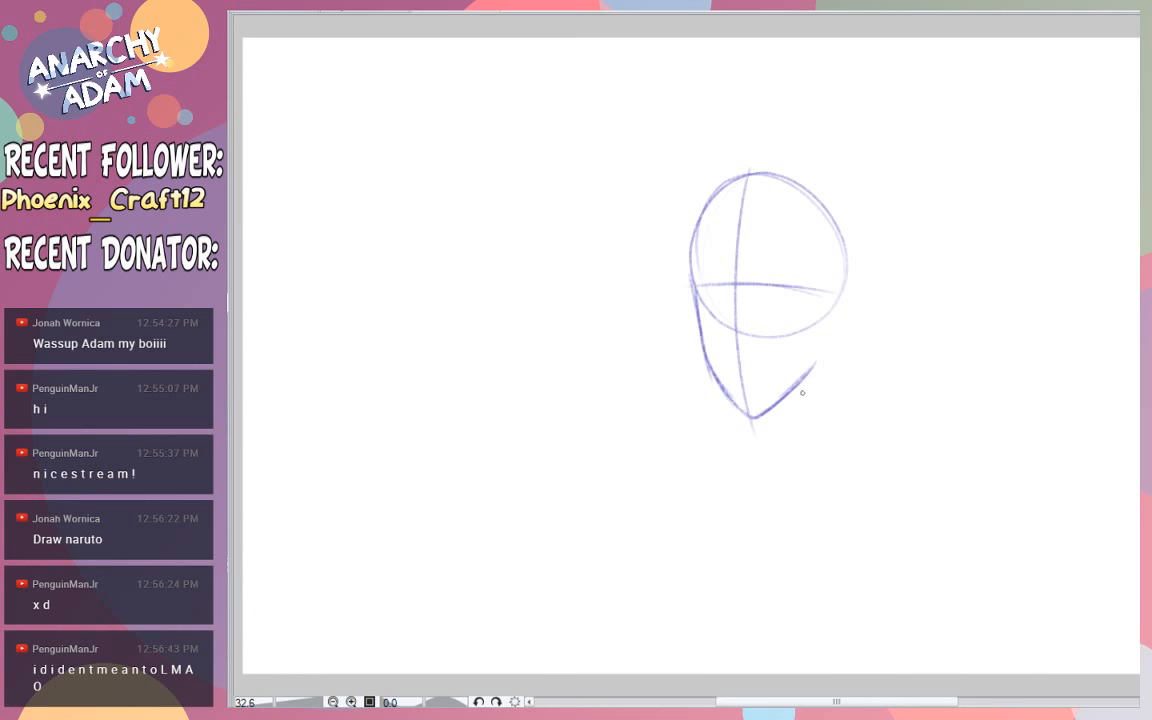
- Extend the jawline from the chin up to the cheek and sketch an ear beside the horizontal guideline's end
{"action": "mouse_move", "coordinate": [815, 362]}
{"action": "left_mouse_down"}
{"action": "mouse_move", "coordinate": [831, 301]}
{"action": "mouse_move", "coordinate": [867, 272]}
{"action": "mouse_move", "coordinate": [871, 293]}
{"action": "mouse_move", "coordinate": [830, 338]}
{"action": "mouse_move", "coordinate": [859, 287]}
{"action": "mouse_move", "coordinate": [845, 319]}
{"action": "left_mouse_up"}
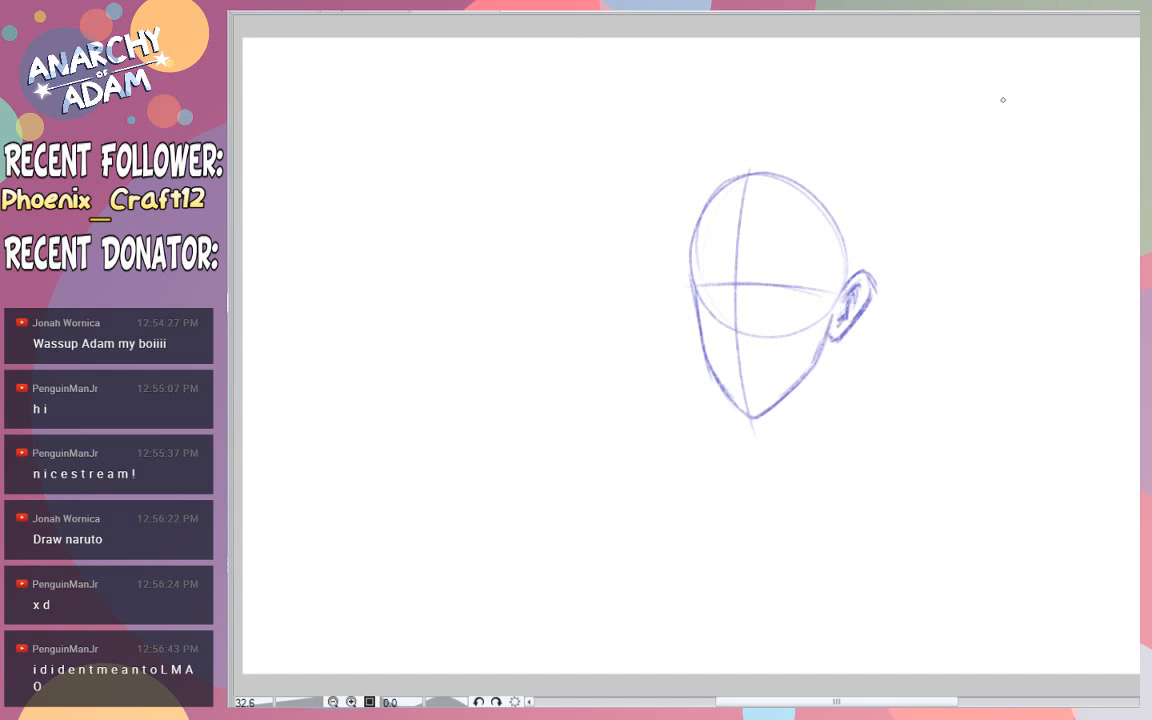
- Handwrite "Naruto" in the upper-right corner of the canvas
{"action": "left_click_drag", "start_coordinate": [1002, 104], "coordinate": [1066, 87]}
{"action": "mouse_move", "coordinate": [1080, 58]}
{"action": "left_mouse_down"}
{"action": "mouse_move", "coordinate": [1073, 102]}
{"action": "mouse_move", "coordinate": [1081, 86]}
{"action": "mouse_move", "coordinate": [1058, 92]}
{"action": "mouse_move", "coordinate": [1070, 82]}
{"action": "mouse_move", "coordinate": [1089, 100]}
{"action": "left_mouse_up"}
{"action": "key", "text": "ctrl+z"}
{"action": "key", "text": "ctrl+z"}
{"action": "key", "text": "ctrl+z"}
{"action": "key", "text": "ctrl+z"}
{"action": "left_click_drag", "start_coordinate": [1083, 78], "coordinate": [1100, 76]}
{"action": "left_click_drag", "start_coordinate": [1106, 80], "coordinate": [1116, 76]}
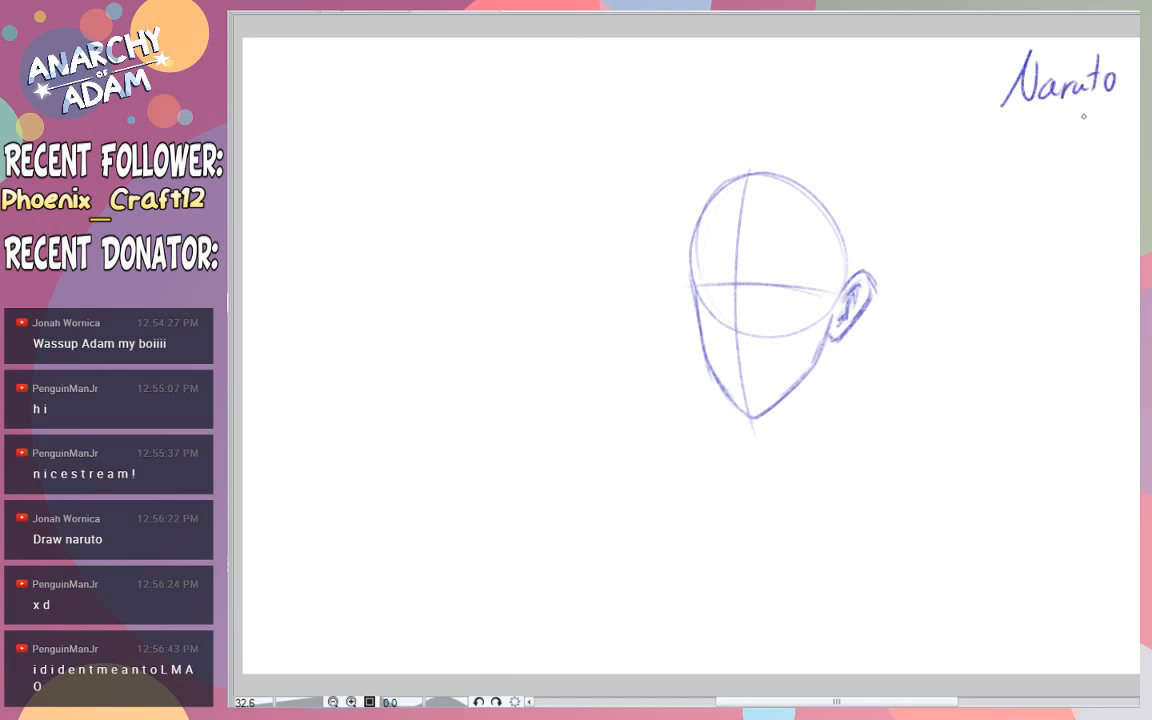
- Sketch thick slanted eyebrows, the nose and a small closed mouth along the face guidelines
{"action": "mouse_move", "coordinate": [745, 262]}
{"action": "left_mouse_down"}
{"action": "mouse_move", "coordinate": [766, 233]}
{"action": "mouse_move", "coordinate": [824, 261]}
{"action": "mouse_move", "coordinate": [768, 241]}
{"action": "mouse_move", "coordinate": [691, 256]}
{"action": "mouse_move", "coordinate": [721, 246]}
{"action": "mouse_move", "coordinate": [689, 259]}
{"action": "left_mouse_up"}
{"action": "key", "text": "ctrl+z"}
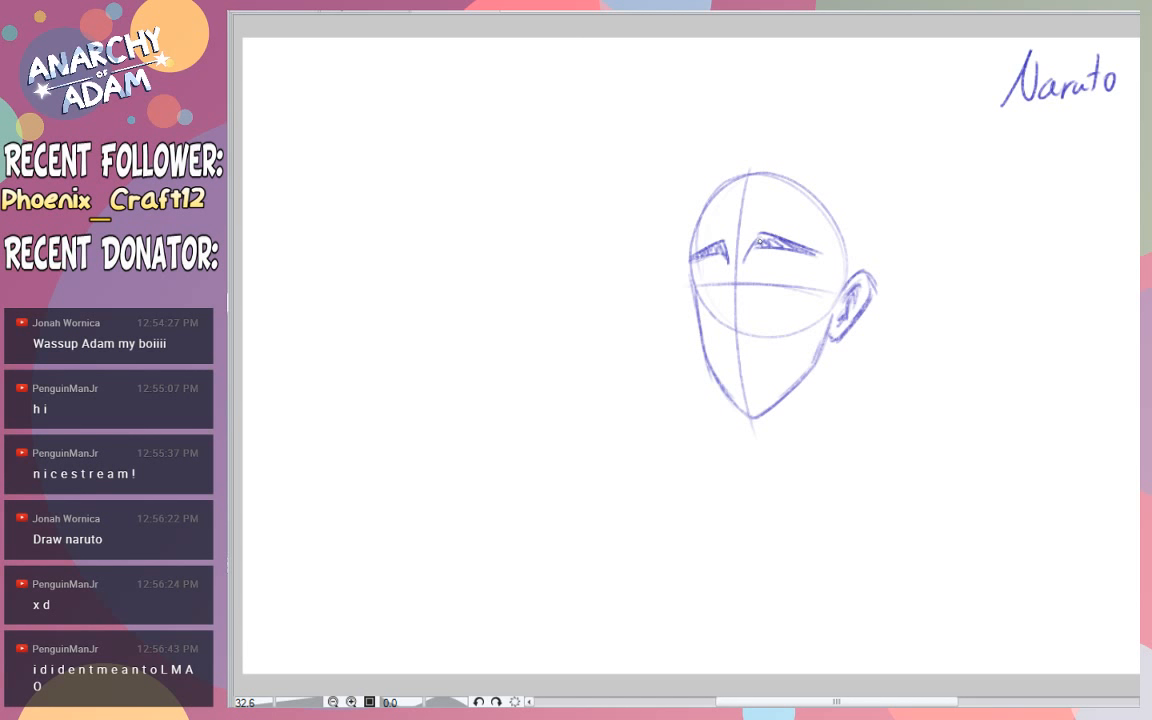
{"action": "left_click_drag", "start_coordinate": [731, 283], "coordinate": [728, 331]}
{"action": "key", "text": "ctrl+z"}
{"action": "left_click_drag", "start_coordinate": [742, 327], "coordinate": [736, 321]}
{"action": "left_click_drag", "start_coordinate": [729, 361], "coordinate": [753, 364]}
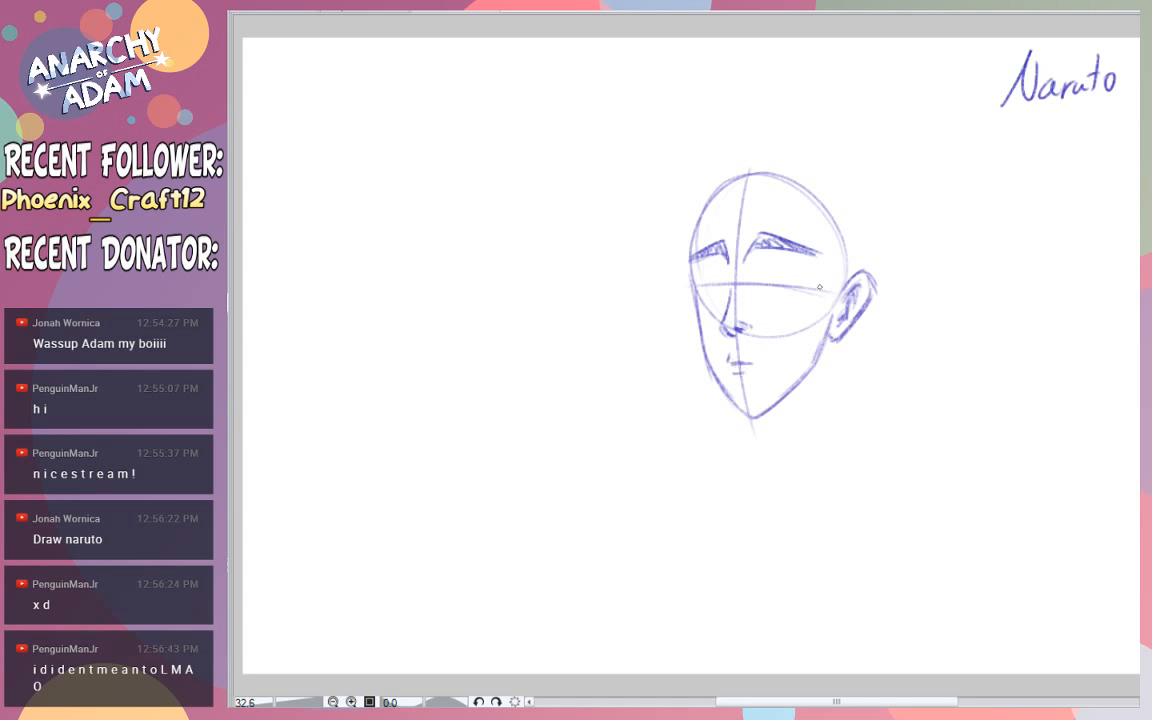
- Sketch the half-closed eye nearer the ear with its lid lines, iris and lower lid curve
{"action": "left_click_drag", "start_coordinate": [754, 275], "coordinate": [808, 272]}
{"action": "left_click_drag", "start_coordinate": [757, 275], "coordinate": [761, 269]}
{"action": "left_click_drag", "start_coordinate": [772, 267], "coordinate": [791, 268]}
{"action": "left_click_drag", "start_coordinate": [771, 308], "coordinate": [798, 297]}
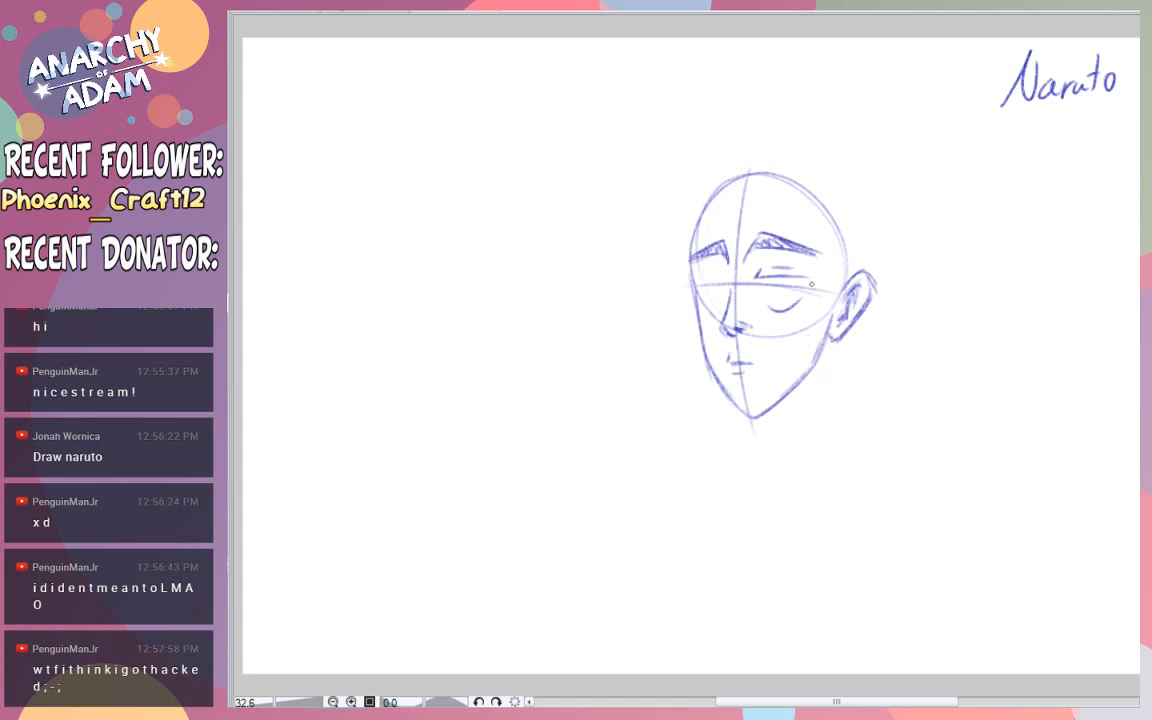
{"action": "key", "text": "ctrl+z"}
{"action": "mouse_move", "coordinate": [768, 305]}
{"action": "left_mouse_down"}
{"action": "mouse_move", "coordinate": [803, 308]}
{"action": "mouse_move", "coordinate": [778, 283]}
{"action": "left_mouse_up"}
{"action": "key", "text": "ctrl+z"}
- Sketch the matching half-closed eye on the far side of the face, beneath its eyebrow
{"action": "left_click_drag", "start_coordinate": [720, 273], "coordinate": [719, 279]}
{"action": "left_click_drag", "start_coordinate": [721, 277], "coordinate": [699, 284]}
{"action": "key", "text": "ctrl+z"}
{"action": "mouse_move", "coordinate": [701, 302]}
{"action": "left_mouse_down"}
{"action": "mouse_move", "coordinate": [723, 303]}
{"action": "mouse_move", "coordinate": [708, 289]}
{"action": "left_mouse_up"}
{"action": "key", "text": "ctrl+z"}
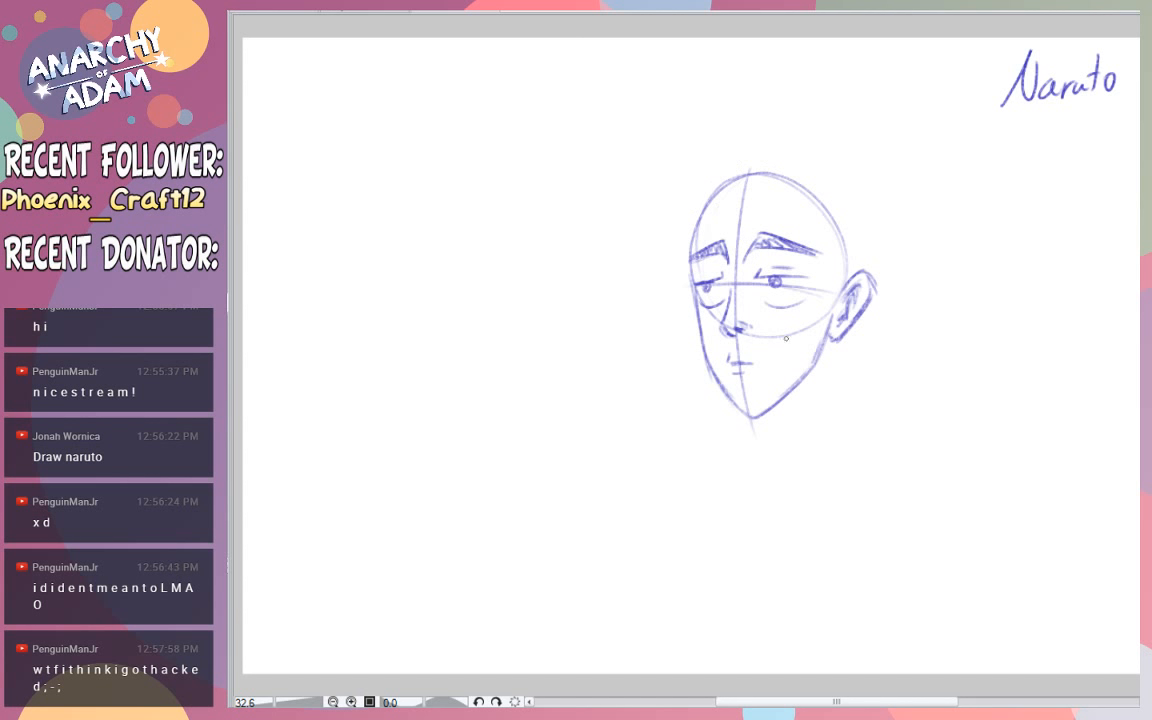
- Sketch both sides of the neck, the neck muscle lines and a short throat line under the chin
{"action": "left_click_drag", "start_coordinate": [831, 432], "coordinate": [828, 347]}
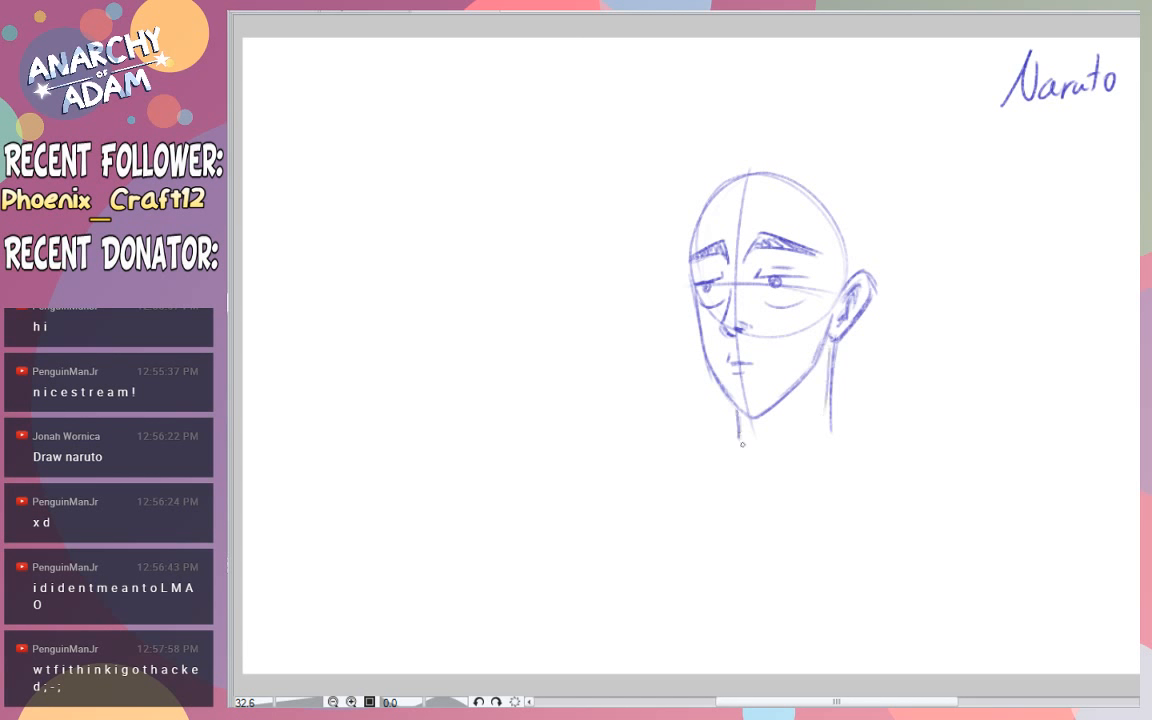
{"action": "left_click_drag", "start_coordinate": [740, 414], "coordinate": [740, 441]}
{"action": "left_click_drag", "start_coordinate": [807, 381], "coordinate": [787, 459]}
{"action": "left_click_drag", "start_coordinate": [816, 374], "coordinate": [795, 461]}
{"action": "left_click_drag", "start_coordinate": [751, 421], "coordinate": [764, 446]}
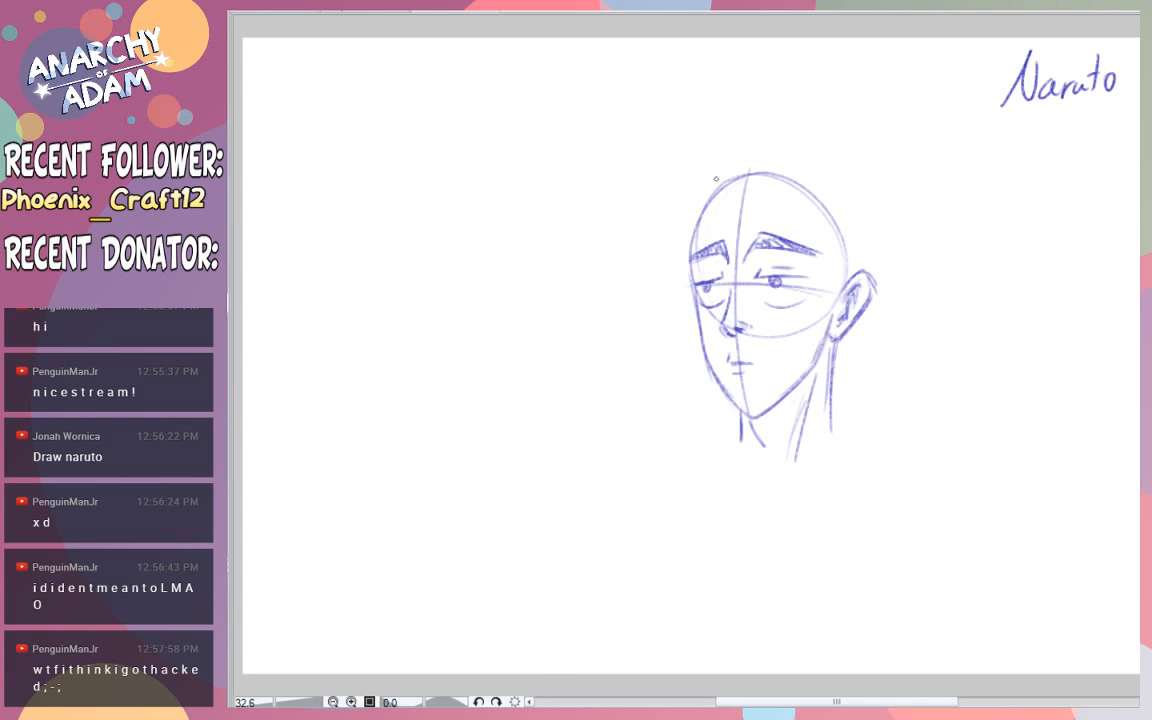
- Undo the last neck strokes and shade the neck muscle just below the jaw with short hatching
{"action": "key", "text": "ctrl+z"}
{"action": "key", "text": "ctrl+z"}
{"action": "left_click_drag", "start_coordinate": [747, 182], "coordinate": [662, 175]}
{"action": "key", "text": "ctrl+z"}
{"action": "mouse_move", "coordinate": [811, 390]}
{"action": "left_mouse_down"}
{"action": "mouse_move", "coordinate": [797, 446]}
{"action": "mouse_move", "coordinate": [789, 436]}
{"action": "left_mouse_up"}
{"action": "left_click_drag", "start_coordinate": [811, 391], "coordinate": [797, 427]}
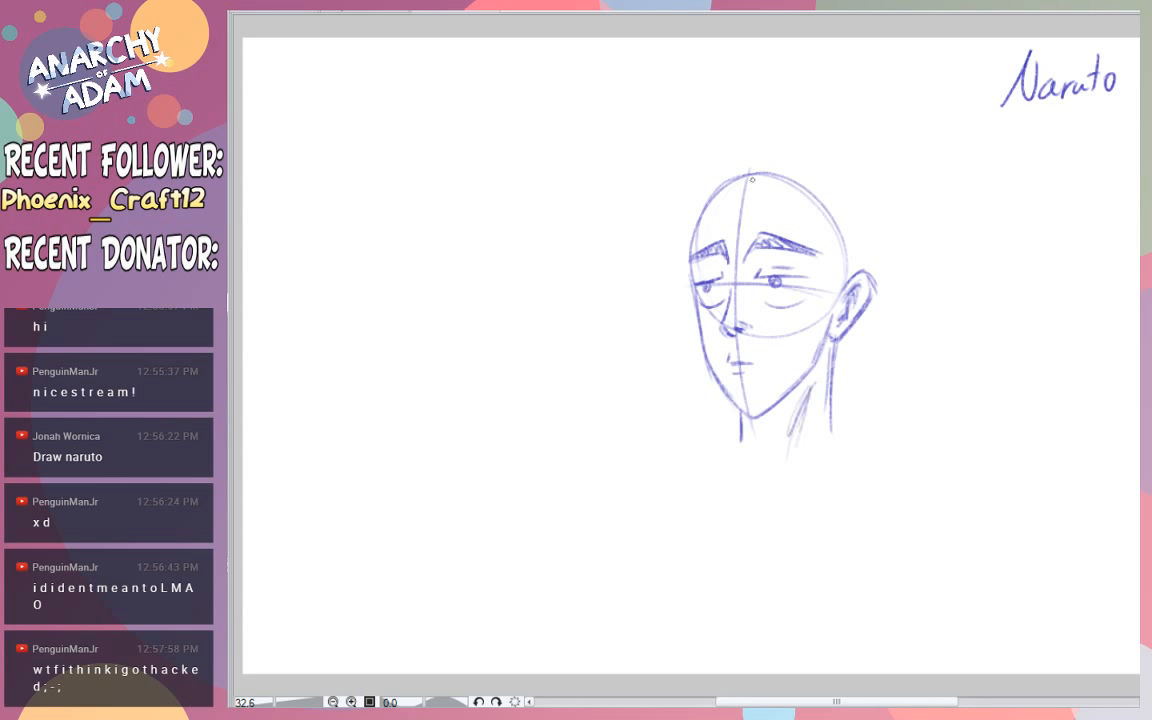
- Start the hair with a curved parting stroke and long strands falling from the forehead towards the ear
{"action": "left_click_drag", "start_coordinate": [753, 178], "coordinate": [783, 146]}
{"action": "mouse_move", "coordinate": [773, 164]}
{"action": "left_mouse_down"}
{"action": "mouse_move", "coordinate": [811, 269]}
{"action": "mouse_move", "coordinate": [806, 218]}
{"action": "mouse_move", "coordinate": [822, 295]}
{"action": "left_mouse_up"}
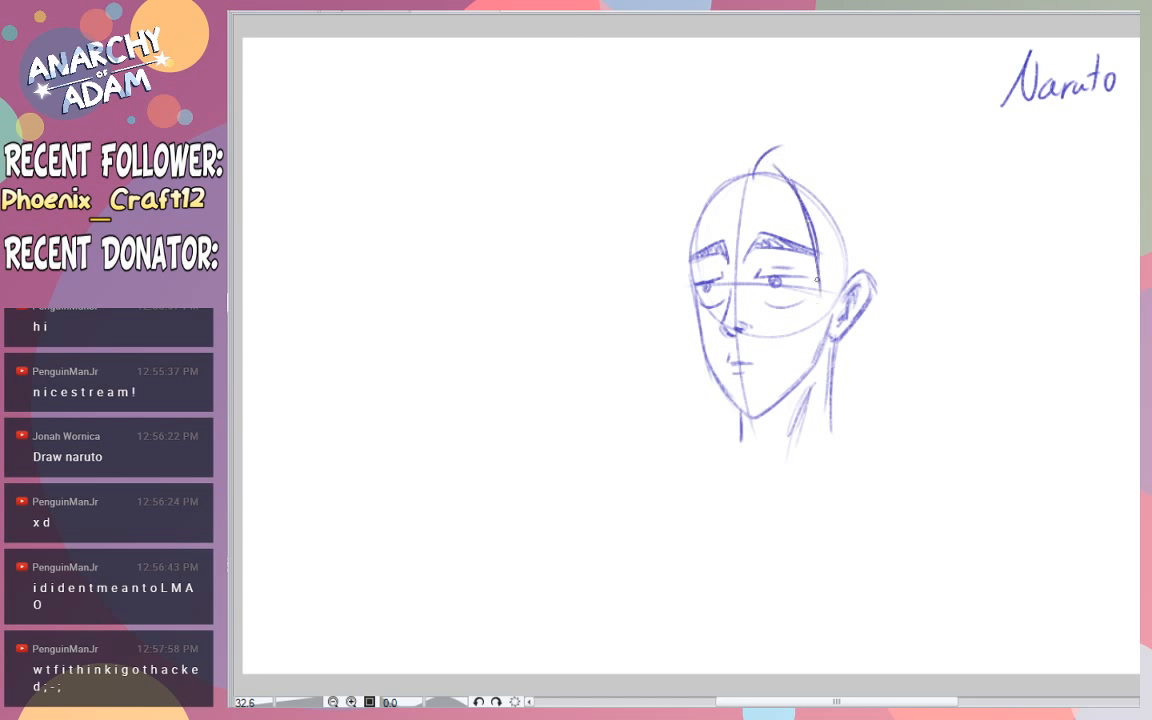
{"action": "left_click_drag", "start_coordinate": [810, 194], "coordinate": [823, 301]}
{"action": "mouse_move", "coordinate": [820, 228]}
{"action": "left_mouse_down"}
{"action": "mouse_move", "coordinate": [825, 300]}
{"action": "mouse_move", "coordinate": [823, 212]}
{"action": "left_mouse_up"}
{"action": "mouse_move", "coordinate": [827, 260]}
{"action": "left_mouse_down"}
{"action": "mouse_move", "coordinate": [831, 303]}
{"action": "mouse_move", "coordinate": [821, 165]}
{"action": "left_mouse_up"}
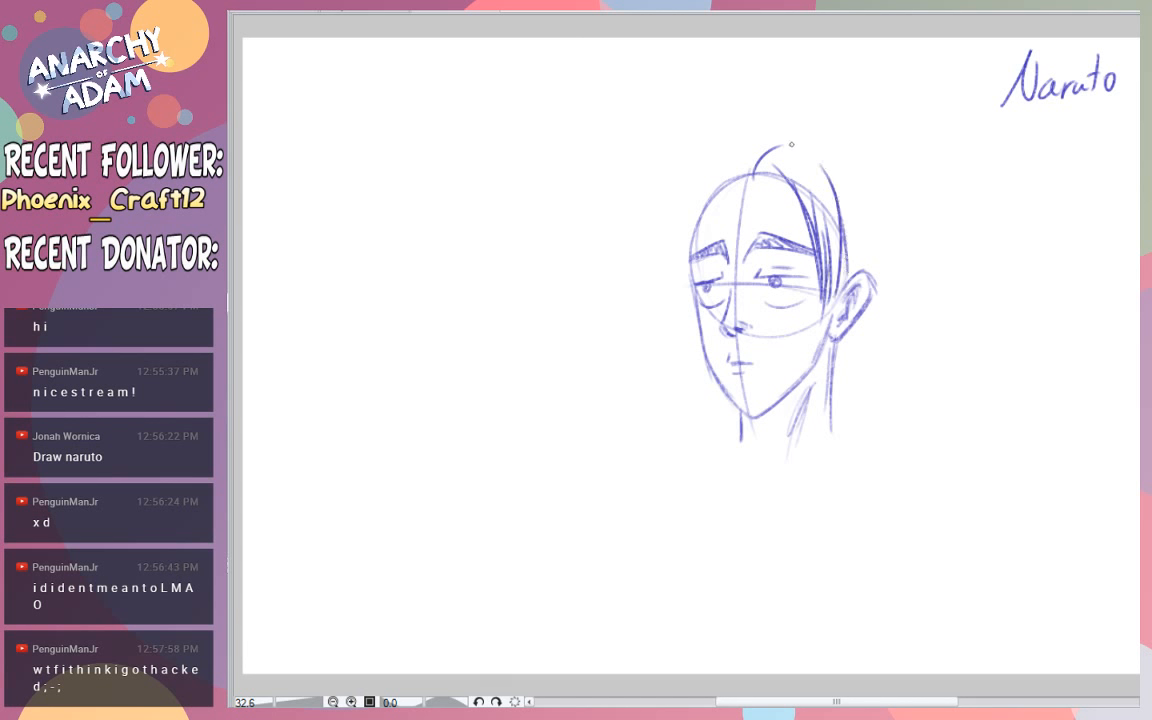
- Draw the outer contour of the hair from the crown around the back of the head to the nape
{"action": "mouse_move", "coordinate": [843, 275]}
{"action": "left_mouse_down"}
{"action": "mouse_move", "coordinate": [793, 143]}
{"action": "mouse_move", "coordinate": [823, 133]}
{"action": "left_mouse_up"}
{"action": "left_click_drag", "start_coordinate": [825, 136], "coordinate": [868, 176]}
{"action": "left_click_drag", "start_coordinate": [826, 134], "coordinate": [880, 202]}
{"action": "left_click_drag", "start_coordinate": [838, 156], "coordinate": [883, 318]}
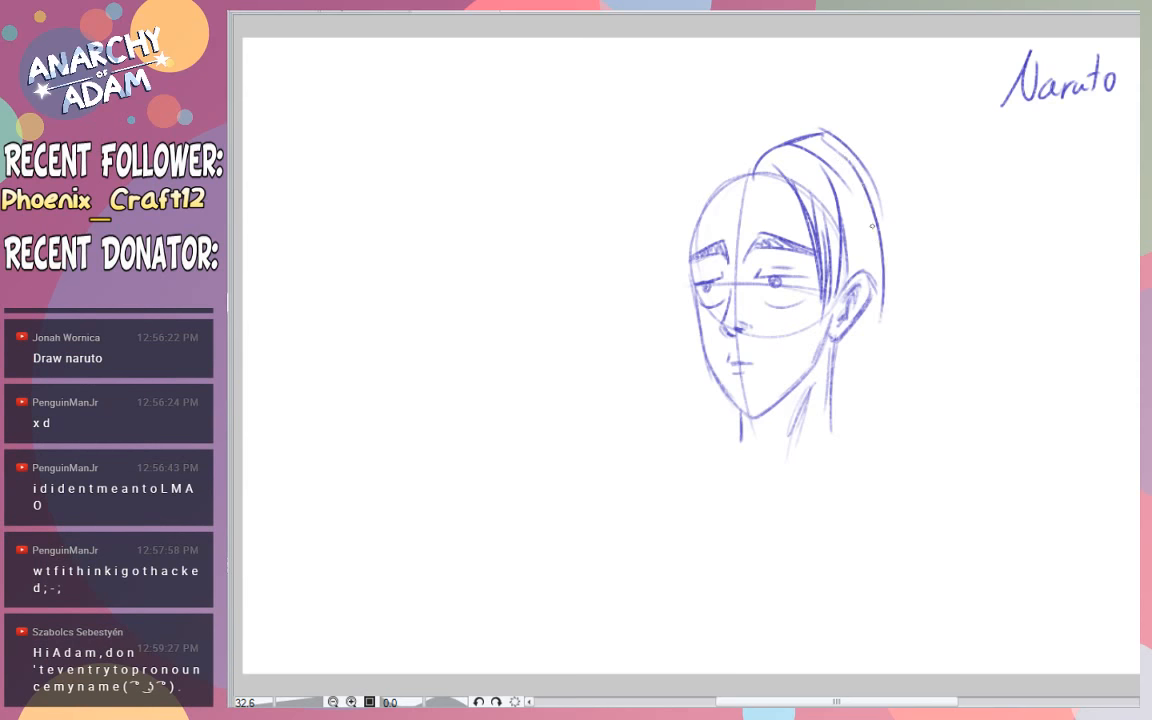
{"action": "mouse_move", "coordinate": [882, 214]}
{"action": "left_mouse_down"}
{"action": "mouse_move", "coordinate": [888, 253]}
{"action": "mouse_move", "coordinate": [868, 321]}
{"action": "mouse_move", "coordinate": [884, 300]}
{"action": "mouse_move", "coordinate": [840, 368]}
{"action": "left_mouse_up"}
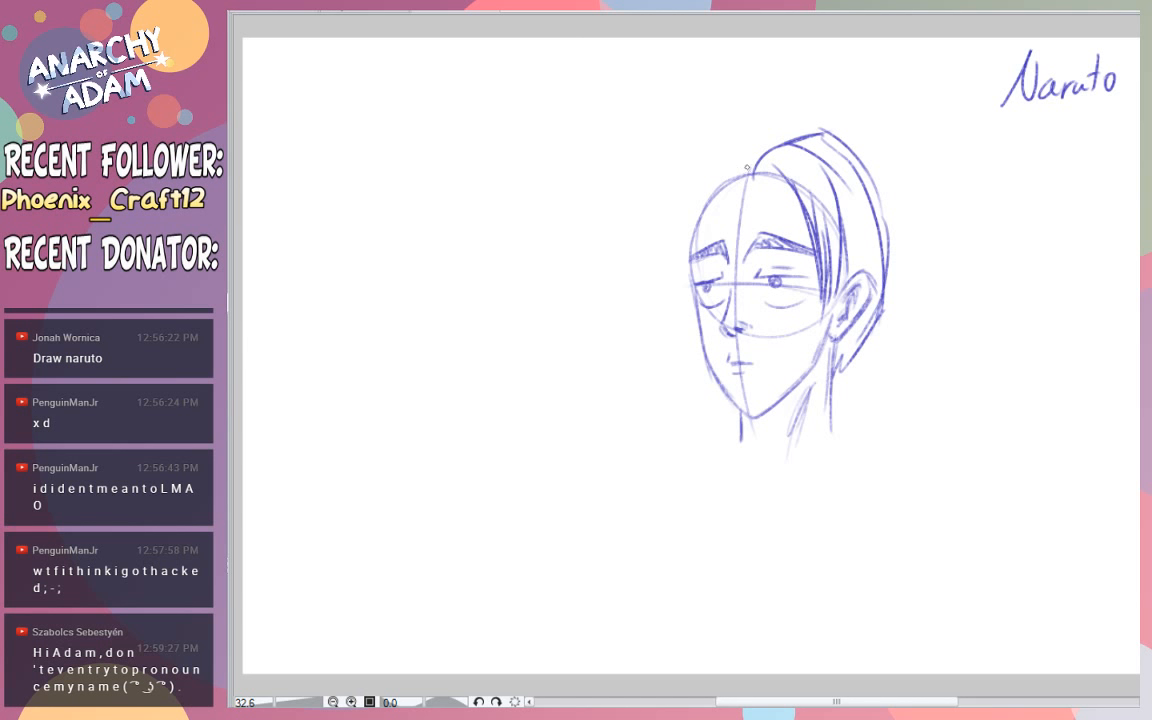
- Draw a long curved fringe strand sweeping outward from the parting, away from the ear side
{"action": "left_click_drag", "start_coordinate": [752, 173], "coordinate": [616, 192]}
{"action": "key", "text": "ctrl+z"}
{"action": "mouse_move", "coordinate": [753, 172]}
{"action": "left_mouse_down"}
{"action": "mouse_move", "coordinate": [617, 155]}
{"action": "mouse_move", "coordinate": [695, 155]}
{"action": "left_mouse_up"}
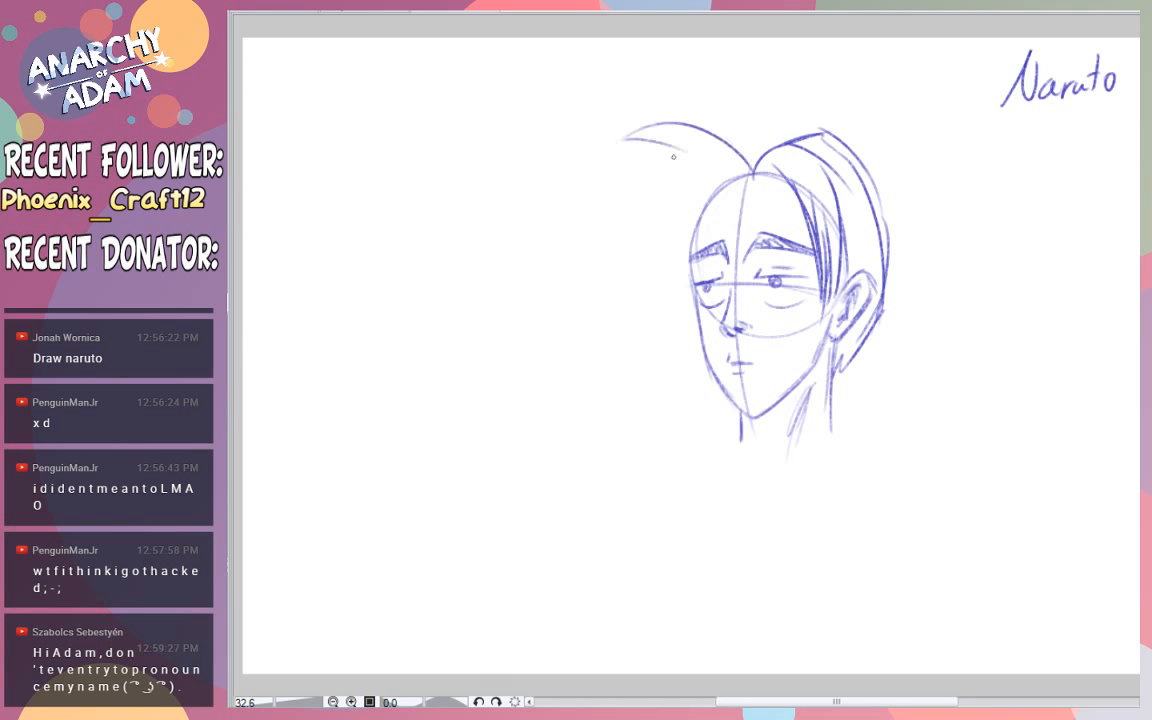
{"action": "key", "text": "ctrl+z"}
{"action": "left_click_drag", "start_coordinate": [630, 137], "coordinate": [751, 147]}
{"action": "key", "text": "ctrl+z"}
{"action": "mouse_move", "coordinate": [627, 138]}
{"action": "left_mouse_down"}
{"action": "mouse_move", "coordinate": [741, 157]}
{"action": "mouse_move", "coordinate": [626, 141]}
{"action": "left_mouse_up"}
{"action": "key", "text": "ctrl+z"}
{"action": "key", "text": "ctrl+z"}
{"action": "key", "text": "ctrl+z"}
{"action": "key", "text": "ctrl+z"}
- Add short spiky hair strokes along the crown above the parting
{"action": "key", "text": "ctrl+z"}
{"action": "left_click_drag", "start_coordinate": [726, 157], "coordinate": [619, 142]}
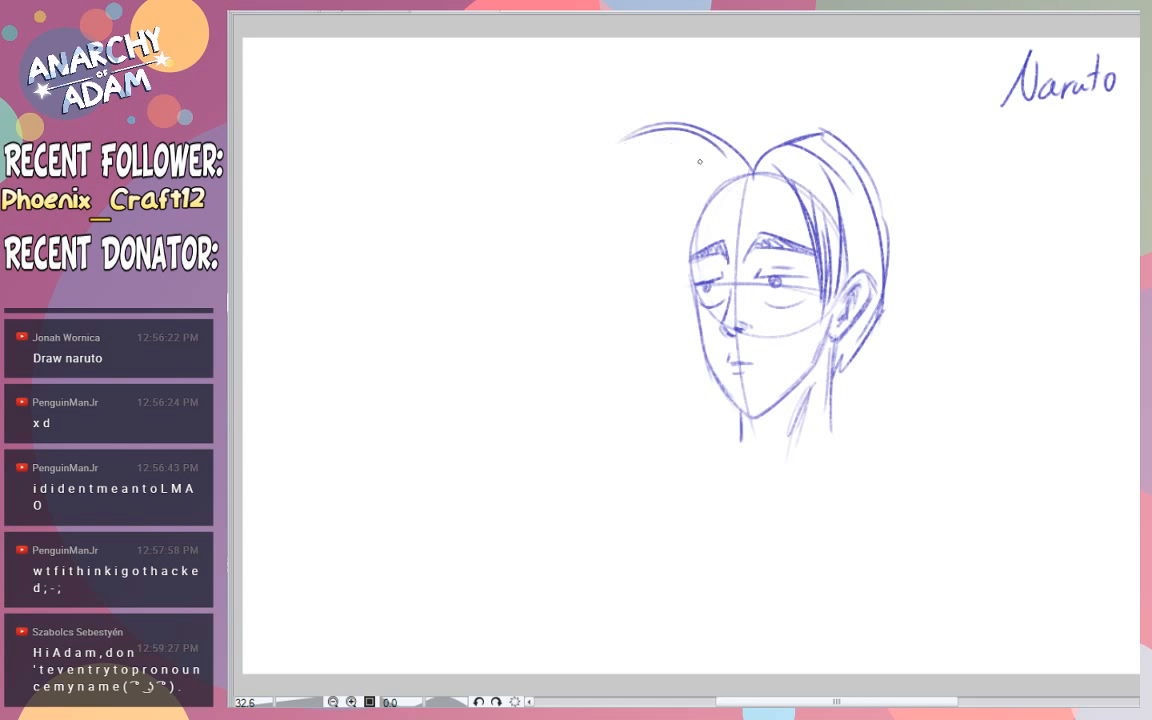
{"action": "mouse_move", "coordinate": [752, 164]}
{"action": "left_mouse_down"}
{"action": "mouse_move", "coordinate": [677, 103]}
{"action": "mouse_move", "coordinate": [747, 159]}
{"action": "mouse_move", "coordinate": [777, 141]}
{"action": "left_mouse_up"}
- Build up the swept fringe with more curved, pointed strands beneath its outermost strand
{"action": "key", "text": "ctrl+z"}
{"action": "left_click_drag", "start_coordinate": [759, 127], "coordinate": [790, 142]}
{"action": "left_click_drag", "start_coordinate": [771, 122], "coordinate": [802, 138]}
{"action": "left_click_drag", "start_coordinate": [786, 126], "coordinate": [817, 134]}
{"action": "mouse_move", "coordinate": [643, 161]}
{"action": "left_mouse_down"}
{"action": "mouse_move", "coordinate": [716, 149]}
{"action": "mouse_move", "coordinate": [614, 175]}
{"action": "left_mouse_up"}
{"action": "key", "text": "ctrl+z"}
{"action": "key", "text": "ctrl+z"}
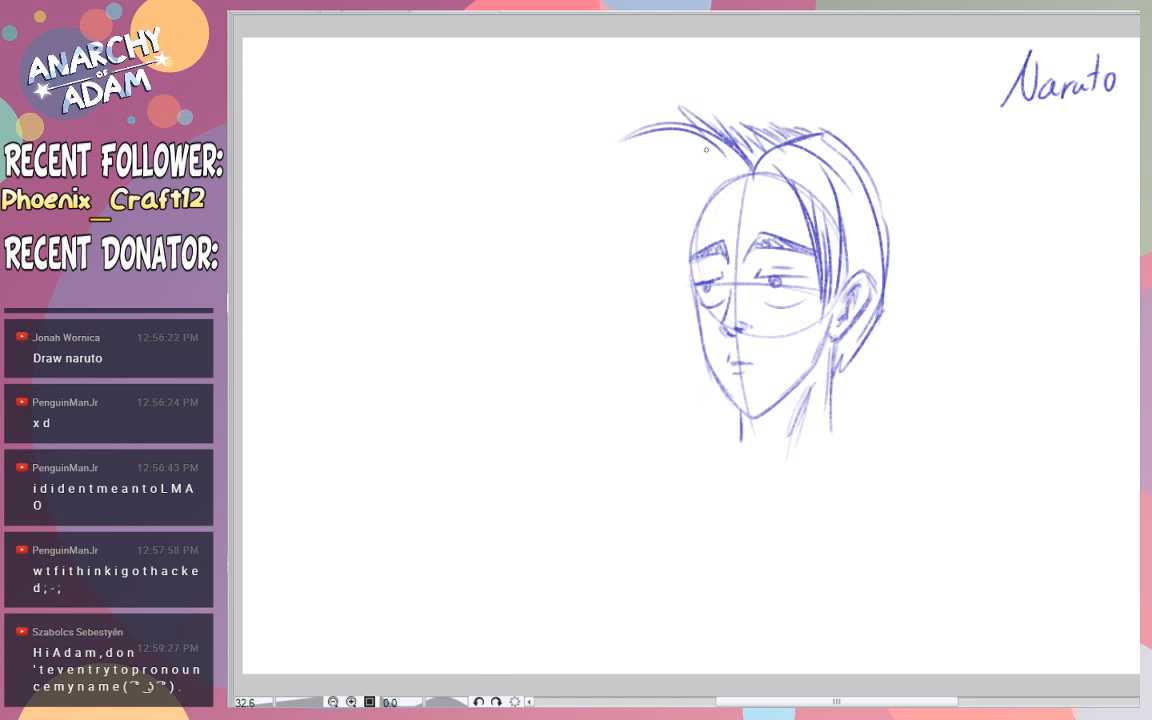
{"action": "mouse_move", "coordinate": [708, 147]}
{"action": "left_mouse_down"}
{"action": "mouse_move", "coordinate": [611, 166]}
{"action": "mouse_move", "coordinate": [714, 168]}
{"action": "left_mouse_up"}
- Add the lowest fringe strand and hair falling over the temple to the far eyebrow
{"action": "key", "text": "ctrl+z"}
{"action": "mouse_move", "coordinate": [637, 159]}
{"action": "left_mouse_down"}
{"action": "mouse_move", "coordinate": [732, 156]}
{"action": "mouse_move", "coordinate": [715, 163]}
{"action": "mouse_move", "coordinate": [729, 160]}
{"action": "mouse_move", "coordinate": [700, 145]}
{"action": "left_mouse_up"}
{"action": "key", "text": "ctrl+z"}
{"action": "key", "text": "ctrl+z"}
{"action": "key", "text": "ctrl+z"}
{"action": "key", "text": "ctrl+z"}
{"action": "mouse_move", "coordinate": [614, 166]}
{"action": "left_mouse_down"}
{"action": "mouse_move", "coordinate": [700, 164]}
{"action": "mouse_move", "coordinate": [652, 155]}
{"action": "mouse_move", "coordinate": [699, 162]}
{"action": "mouse_move", "coordinate": [626, 183]}
{"action": "mouse_move", "coordinate": [699, 174]}
{"action": "mouse_move", "coordinate": [628, 225]}
{"action": "left_mouse_up"}
{"action": "key", "text": "ctrl+z"}
{"action": "key", "text": "ctrl+z"}
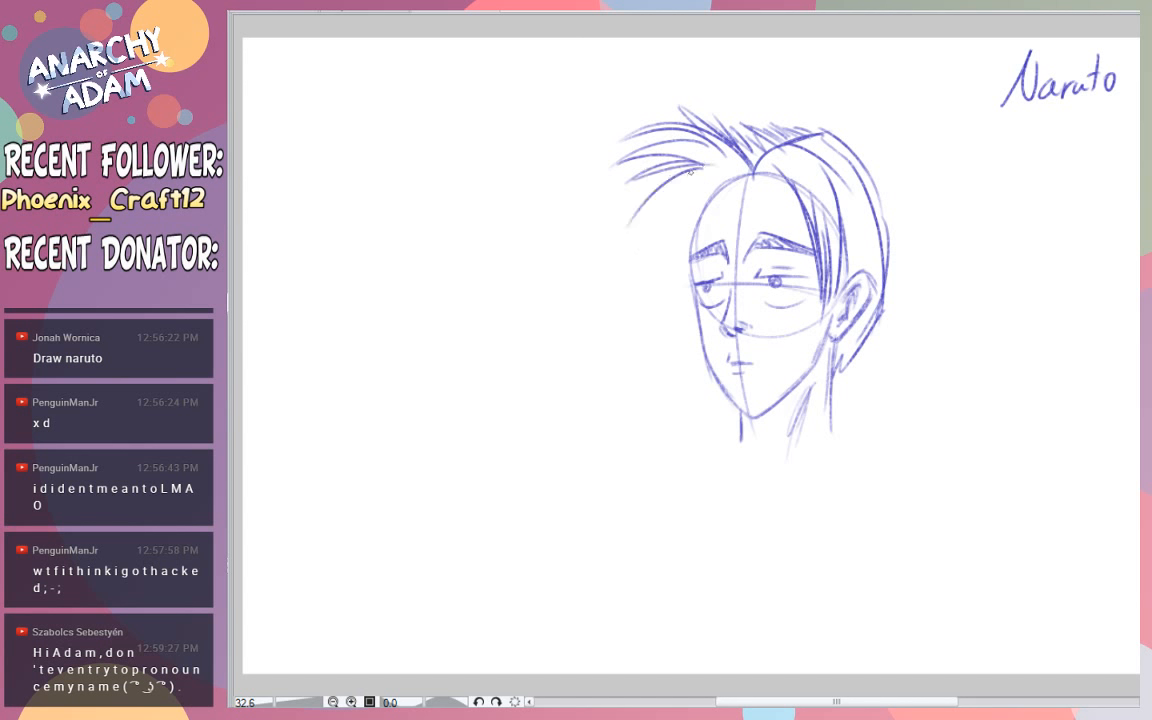
{"action": "mouse_move", "coordinate": [690, 170]}
{"action": "left_mouse_down"}
{"action": "mouse_move", "coordinate": [623, 249]}
{"action": "mouse_move", "coordinate": [687, 181]}
{"action": "left_mouse_up"}
{"action": "mouse_move", "coordinate": [690, 178]}
{"action": "left_mouse_down"}
{"action": "mouse_move", "coordinate": [681, 243]}
{"action": "mouse_move", "coordinate": [692, 280]}
{"action": "mouse_move", "coordinate": [700, 180]}
{"action": "mouse_move", "coordinate": [701, 231]}
{"action": "left_mouse_up"}
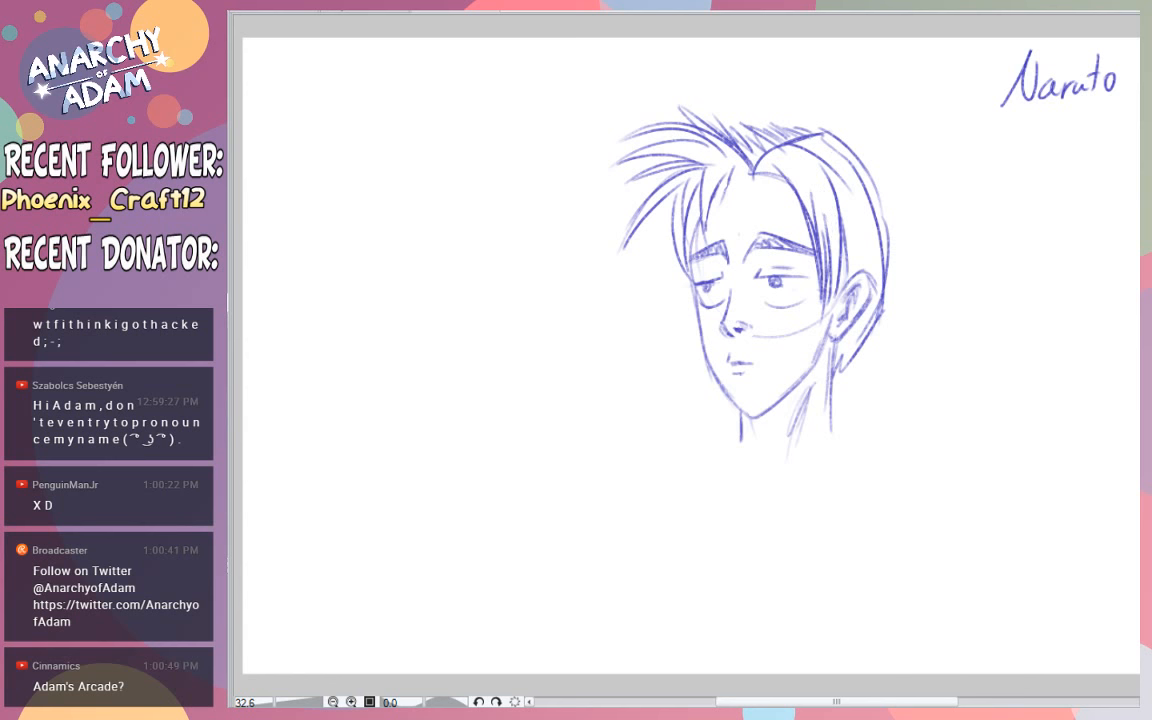
- Handwrite "5 point" and the viewer's username below the "Naruto" note
{"action": "mouse_move", "coordinate": [994, 136]}
{"action": "left_mouse_down"}
{"action": "mouse_move", "coordinate": [1012, 160]}
{"action": "mouse_move", "coordinate": [1053, 133]}
{"action": "mouse_move", "coordinate": [1075, 140]}
{"action": "mouse_move", "coordinate": [1082, 126]}
{"action": "mouse_move", "coordinate": [1030, 192]}
{"action": "mouse_move", "coordinate": [1061, 176]}
{"action": "left_mouse_up"}
{"action": "mouse_move", "coordinate": [1070, 168]}
{"action": "left_mouse_down"}
{"action": "mouse_move", "coordinate": [1064, 181]}
{"action": "mouse_move", "coordinate": [1076, 183]}
{"action": "mouse_move", "coordinate": [1032, 185]}
{"action": "mouse_move", "coordinate": [1042, 184]}
{"action": "left_mouse_up"}
{"action": "key", "text": "ctrl+z"}
{"action": "key", "text": "ctrl+z"}
{"action": "key", "text": "ctrl+z"}
{"action": "key", "text": "ctrl+z"}
{"action": "mouse_move", "coordinate": [1046, 183]}
{"action": "left_mouse_down"}
{"action": "mouse_move", "coordinate": [1096, 166]}
{"action": "mouse_move", "coordinate": [1095, 178]}
{"action": "mouse_move", "coordinate": [1086, 171]}
{"action": "mouse_move", "coordinate": [1117, 159]}
{"action": "left_mouse_up"}
{"action": "key", "text": "ctrl+z"}
{"action": "key", "text": "ctrl+z"}
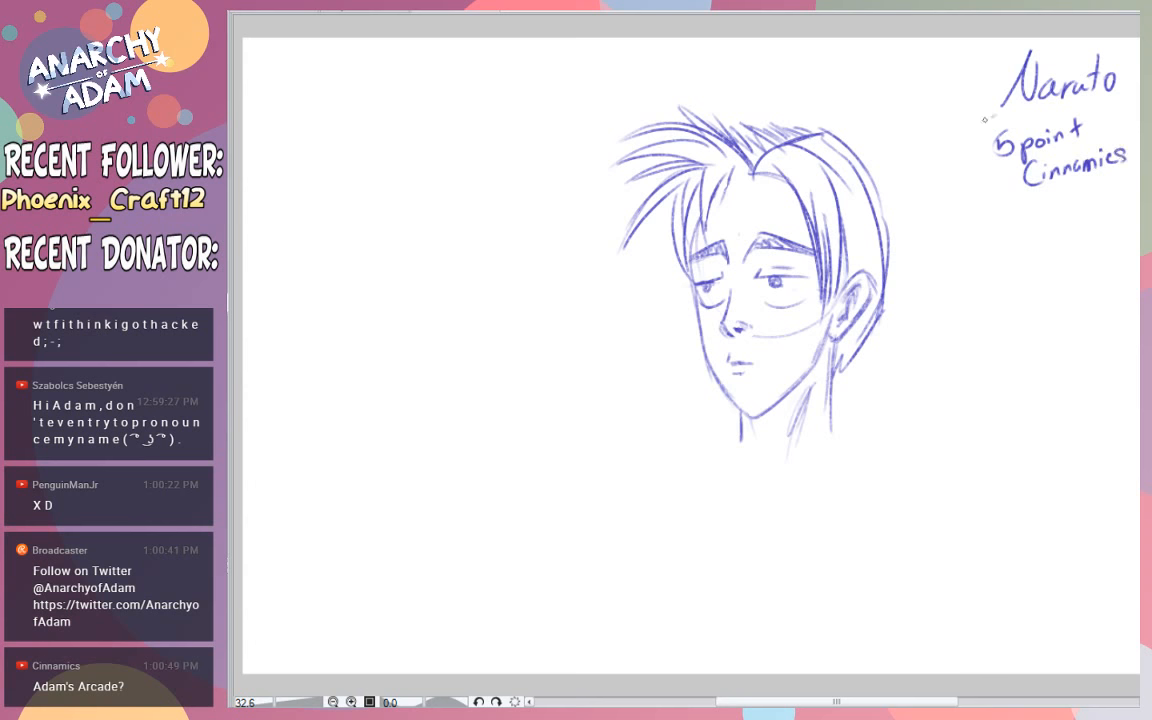
- Draw an oval around the "5 point" note, redoing it until it encloses both lines
{"action": "left_click_drag", "start_coordinate": [984, 119], "coordinate": [1008, 106]}
{"action": "key", "text": "ctrl+z"}
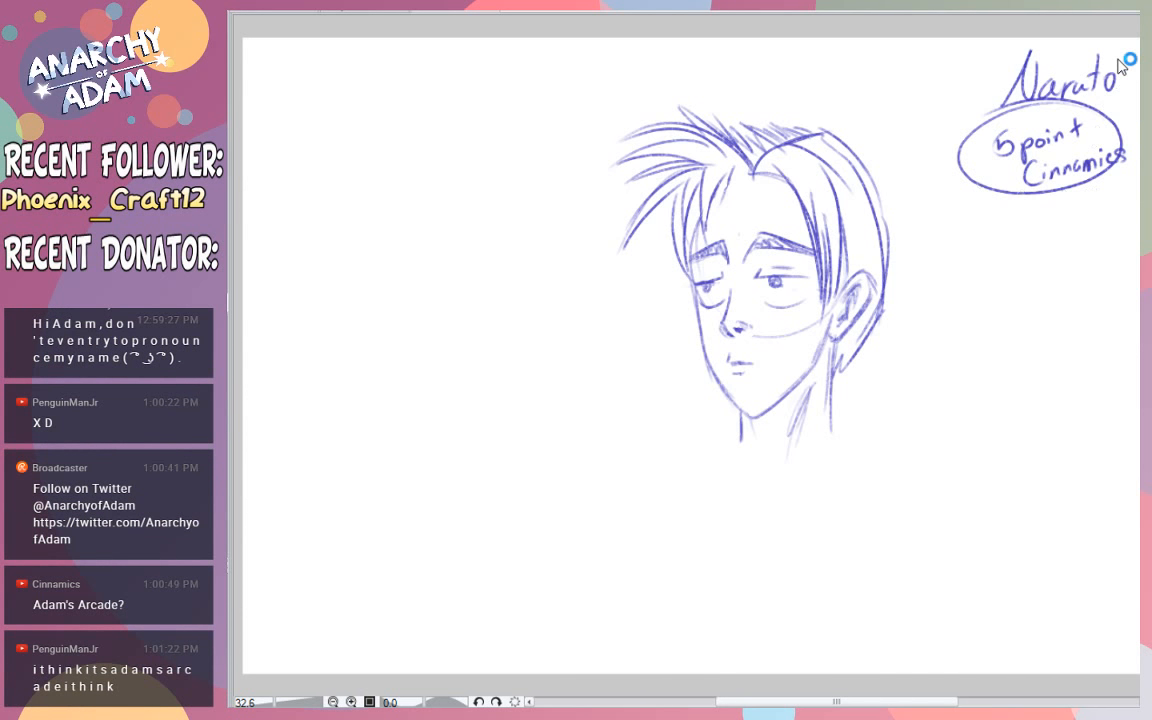
{"action": "key", "text": "ctrl+z"}
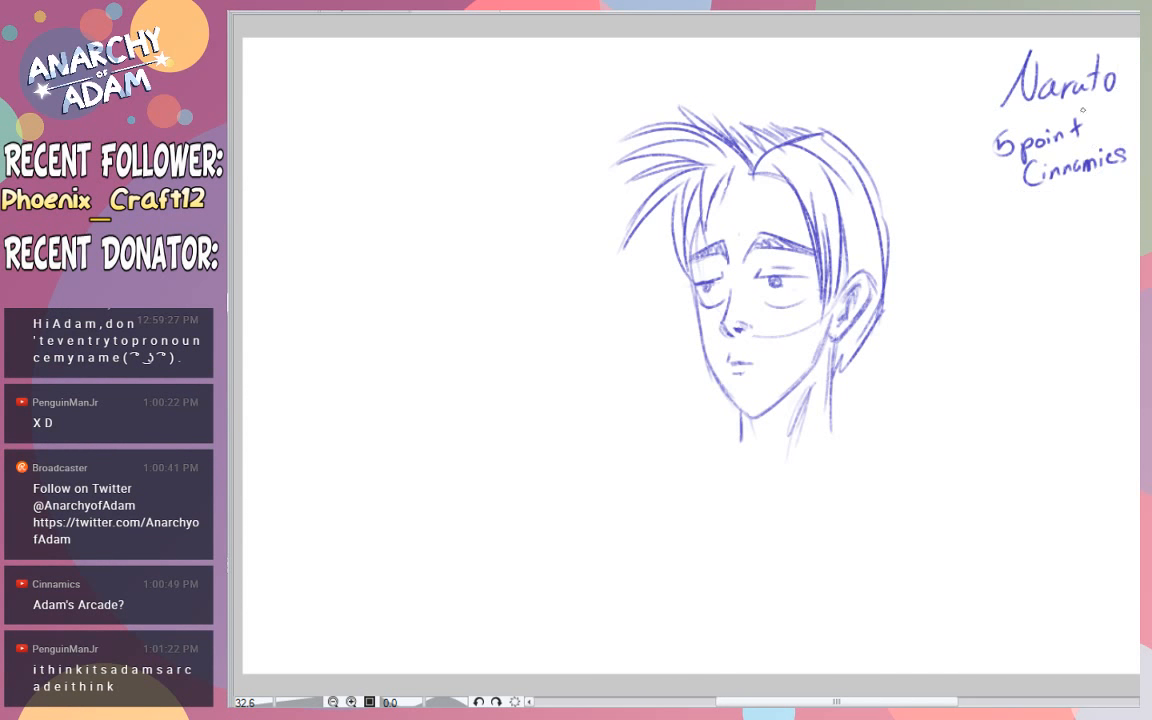
{"action": "left_click_drag", "start_coordinate": [1083, 110], "coordinate": [1020, 110]}
{"action": "key", "text": "ctrl+z"}
{"action": "mouse_move", "coordinate": [1045, 100]}
{"action": "left_mouse_down"}
{"action": "mouse_move", "coordinate": [986, 139]}
{"action": "mouse_move", "coordinate": [1050, 108]}
{"action": "left_mouse_up"}
{"action": "key", "text": "ctrl+z"}
{"action": "key", "text": "ctrl+z"}
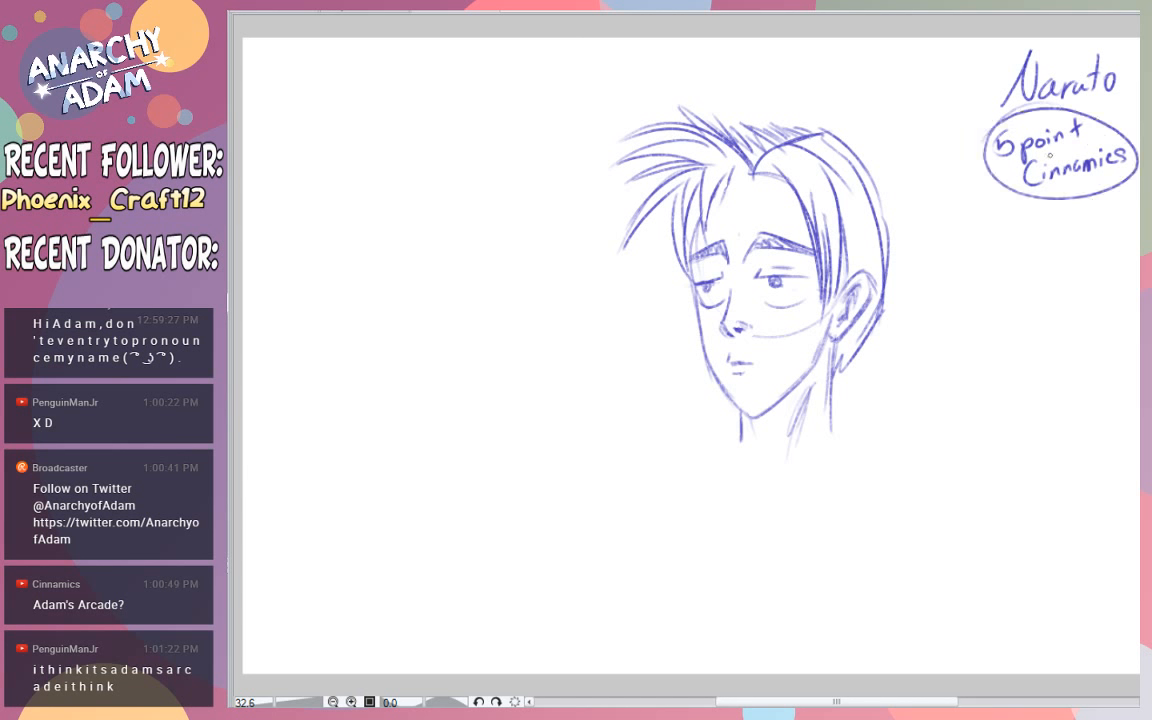
- Draw a light wavy burst outline around the circled "5 point" note
{"action": "left_click_drag", "start_coordinate": [1036, 154], "coordinate": [1101, 137]}
{"action": "key", "text": "ctrl+z"}
{"action": "mouse_move", "coordinate": [977, 152]}
{"action": "left_mouse_down"}
{"action": "mouse_move", "coordinate": [1020, 101]}
{"action": "mouse_move", "coordinate": [1131, 108]}
{"action": "left_mouse_up"}
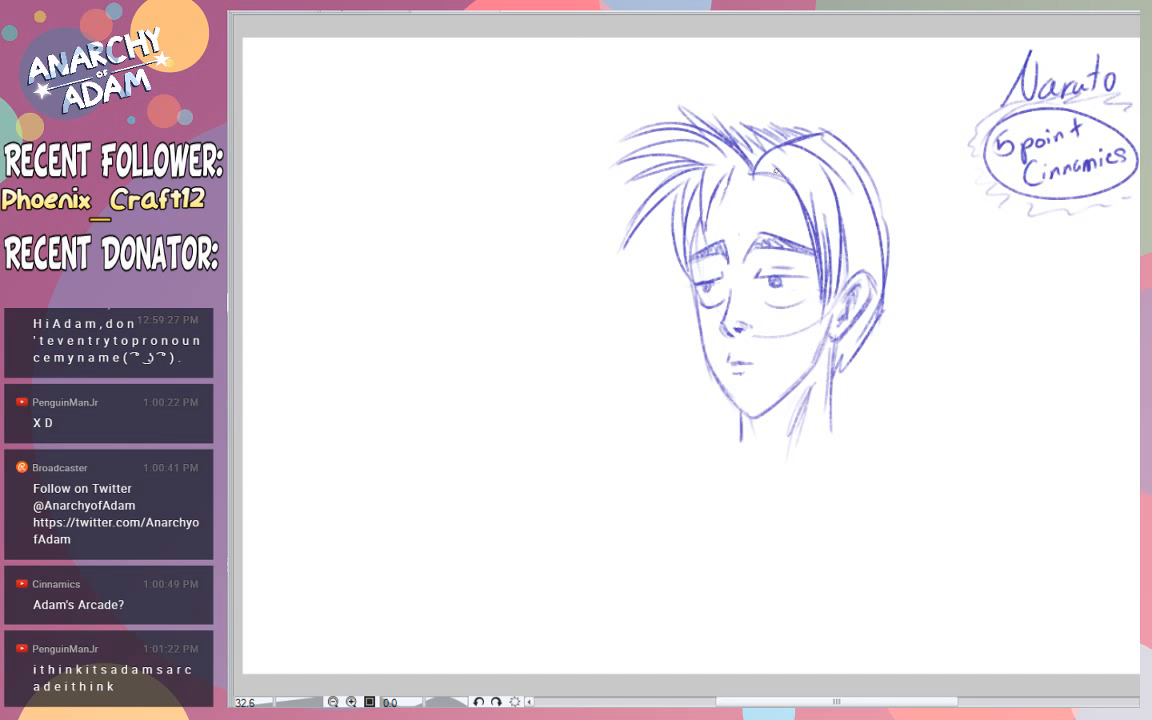
- Sketch the hairline across the forehead and erase the leftover guideline curve on the cheek
{"action": "mouse_move", "coordinate": [760, 183]}
{"action": "left_mouse_down"}
{"action": "mouse_move", "coordinate": [782, 181]}
{"action": "mouse_move", "coordinate": [725, 187]}
{"action": "mouse_move", "coordinate": [703, 212]}
{"action": "mouse_move", "coordinate": [734, 174]}
{"action": "mouse_move", "coordinate": [778, 176]}
{"action": "left_mouse_up"}
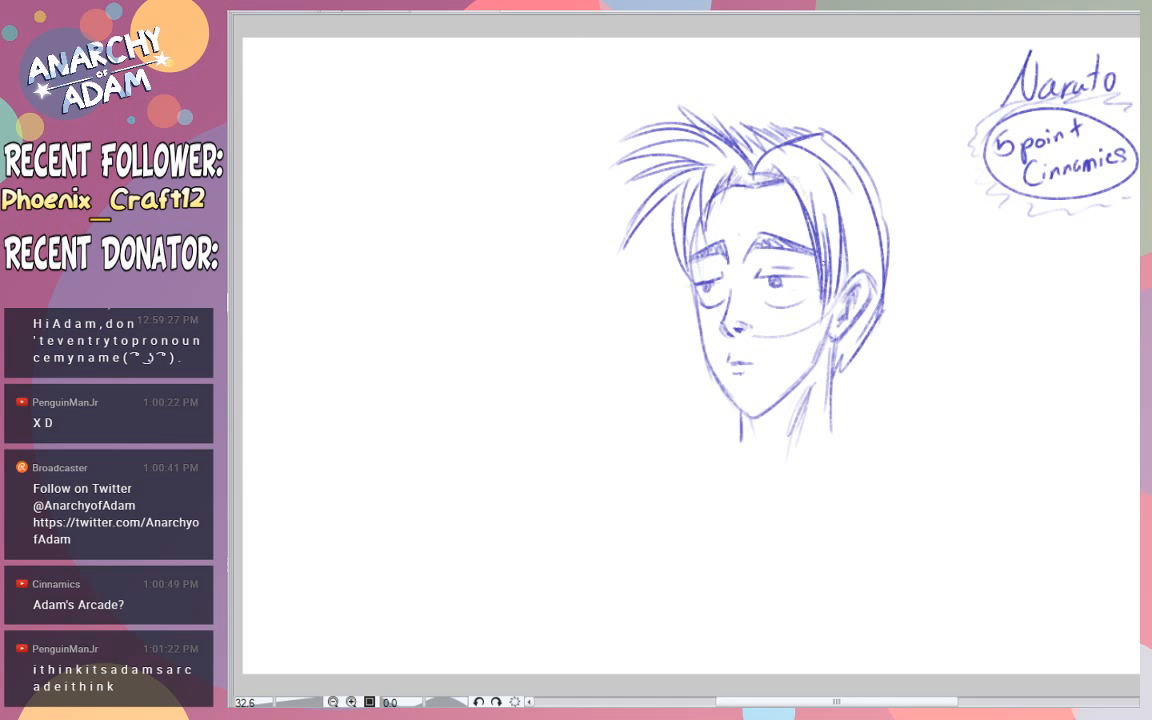
{"action": "left_click_drag", "start_coordinate": [768, 338], "coordinate": [824, 315]}
{"action": "mouse_move", "coordinate": [780, 284]}
{"action": "left_mouse_down"}
{"action": "mouse_move", "coordinate": [766, 282]}
{"action": "mouse_move", "coordinate": [778, 282]}
{"action": "left_mouse_up"}
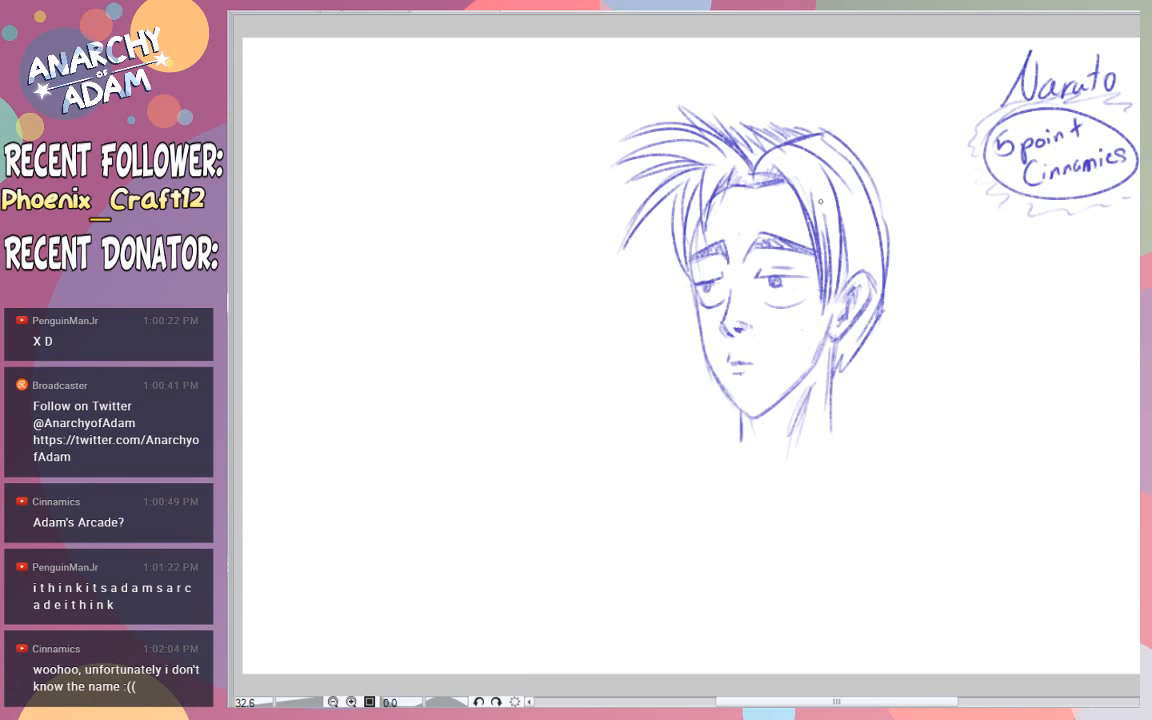
- Shade the hair between the forehead and the ear with long strokes following the strands
{"action": "mouse_move", "coordinate": [814, 188]}
{"action": "left_mouse_down"}
{"action": "mouse_move", "coordinate": [825, 270]}
{"action": "mouse_move", "coordinate": [825, 246]}
{"action": "left_mouse_up"}
{"action": "left_click_drag", "start_coordinate": [791, 152], "coordinate": [823, 235]}
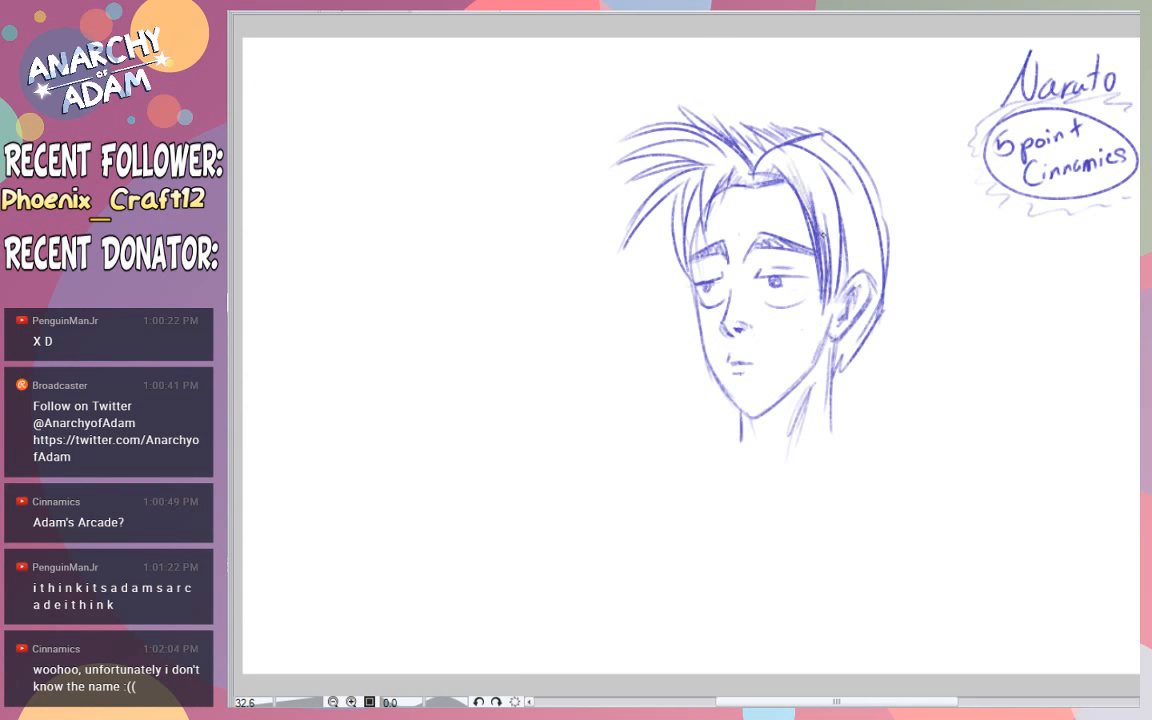
{"action": "left_click_drag", "start_coordinate": [816, 192], "coordinate": [830, 291]}
{"action": "left_click_drag", "start_coordinate": [828, 199], "coordinate": [835, 293]}
{"action": "left_click_drag", "start_coordinate": [825, 177], "coordinate": [838, 282]}
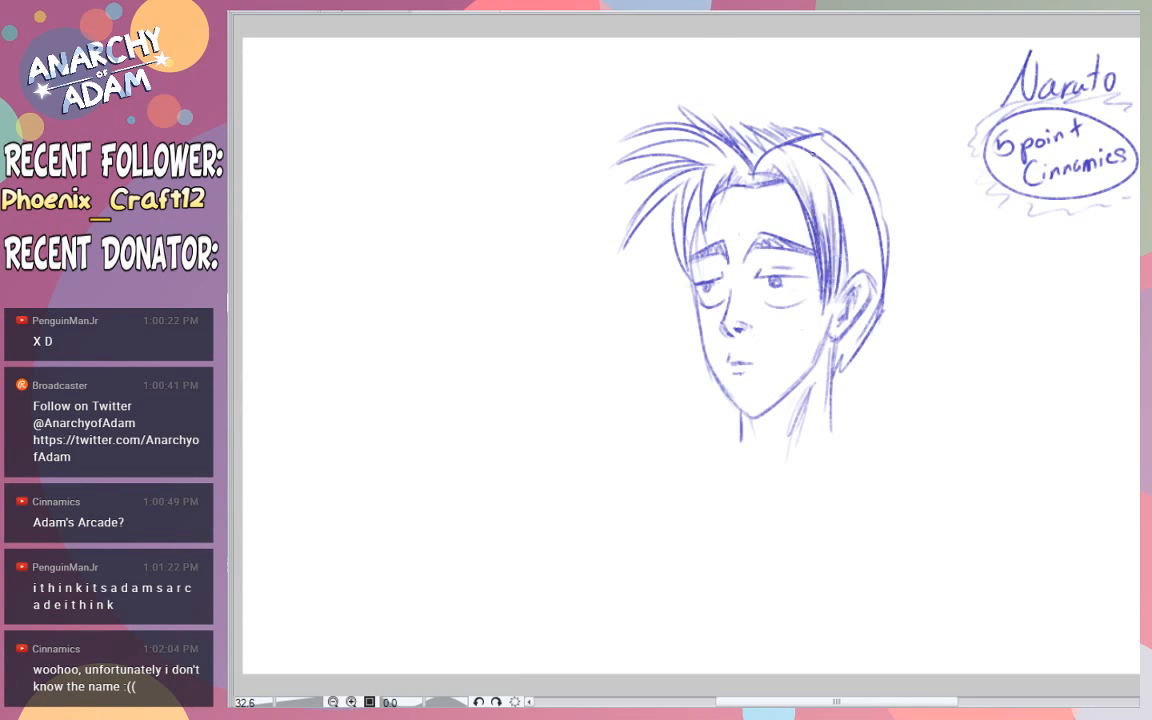
{"action": "left_click_drag", "start_coordinate": [822, 150], "coordinate": [846, 256]}
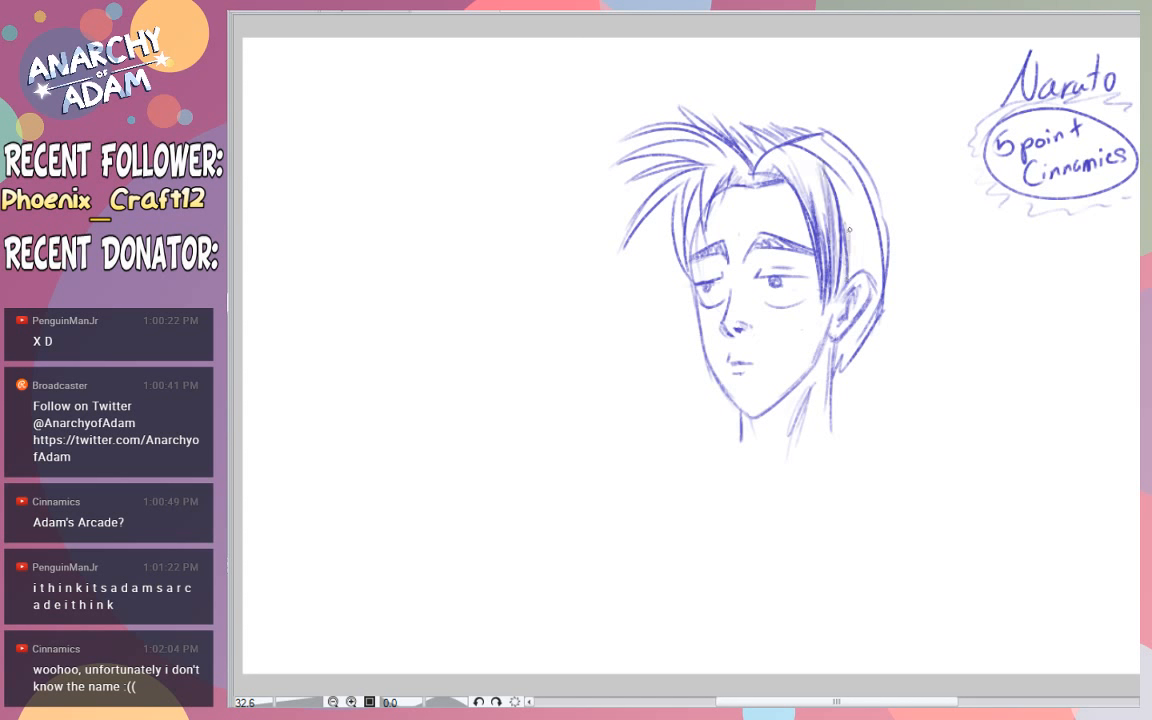
- Shade the hair above and behind the ear, down to the nape and up to the crown
{"action": "left_click_drag", "start_coordinate": [846, 185], "coordinate": [855, 278]}
{"action": "left_click_drag", "start_coordinate": [857, 207], "coordinate": [857, 278]}
{"action": "left_click_drag", "start_coordinate": [850, 170], "coordinate": [864, 274]}
{"action": "left_click_drag", "start_coordinate": [859, 204], "coordinate": [868, 276]}
{"action": "left_click_drag", "start_coordinate": [861, 194], "coordinate": [877, 285]}
{"action": "left_click_drag", "start_coordinate": [869, 207], "coordinate": [880, 277]}
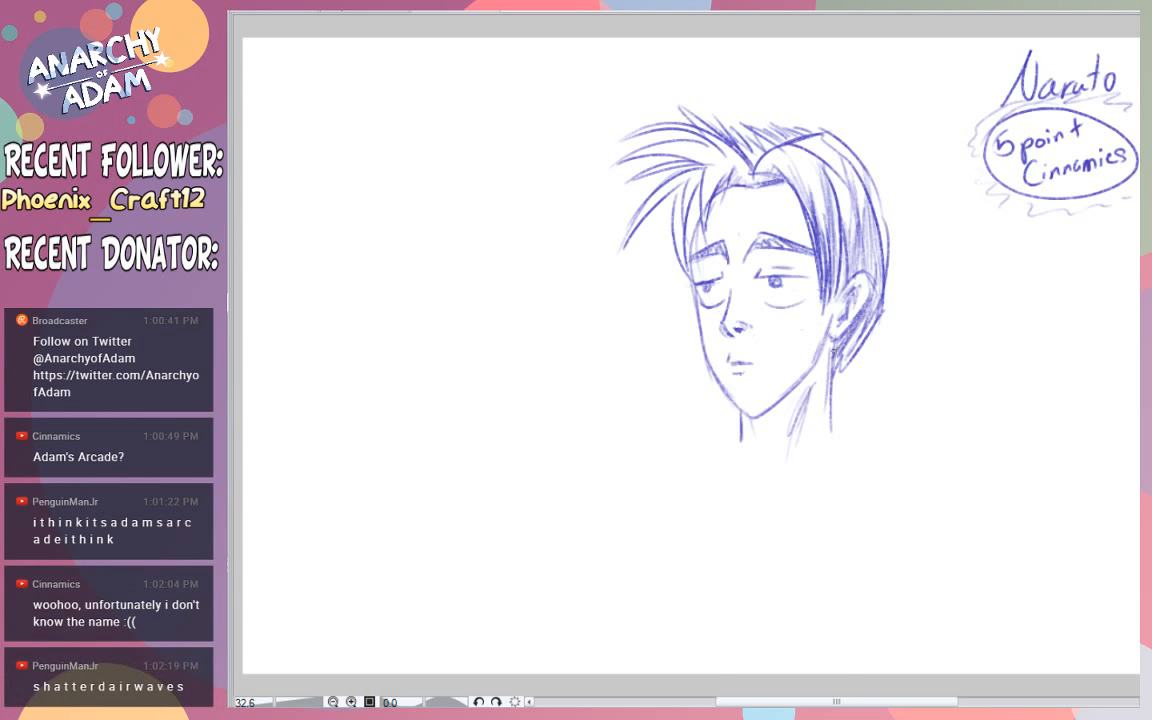
{"action": "left_click_drag", "start_coordinate": [873, 320], "coordinate": [851, 366]}
{"action": "left_click_drag", "start_coordinate": [881, 318], "coordinate": [863, 350]}
{"action": "left_click_drag", "start_coordinate": [868, 176], "coordinate": [877, 235]}
{"action": "left_click_drag", "start_coordinate": [822, 150], "coordinate": [848, 214]}
- Shade the spiky crown, the swept fringe and the temple strands with light hatching
{"action": "mouse_move", "coordinate": [679, 148]}
{"action": "left_mouse_down"}
{"action": "mouse_move", "coordinate": [668, 132]}
{"action": "mouse_move", "coordinate": [730, 117]}
{"action": "mouse_move", "coordinate": [770, 141]}
{"action": "left_mouse_up"}
{"action": "left_click_drag", "start_coordinate": [740, 128], "coordinate": [753, 147]}
{"action": "mouse_move", "coordinate": [731, 129]}
{"action": "left_mouse_down"}
{"action": "mouse_move", "coordinate": [750, 149]}
{"action": "mouse_move", "coordinate": [746, 170]}
{"action": "left_mouse_up"}
{"action": "mouse_move", "coordinate": [720, 150]}
{"action": "left_mouse_down"}
{"action": "mouse_move", "coordinate": [746, 171]}
{"action": "mouse_move", "coordinate": [707, 208]}
{"action": "left_mouse_up"}
{"action": "left_click_drag", "start_coordinate": [724, 163], "coordinate": [695, 201]}
{"action": "left_click_drag", "start_coordinate": [703, 171], "coordinate": [682, 264]}
{"action": "mouse_move", "coordinate": [683, 185]}
{"action": "left_mouse_down"}
{"action": "mouse_move", "coordinate": [678, 250]}
{"action": "mouse_move", "coordinate": [687, 240]}
{"action": "left_mouse_up"}
{"action": "left_click_drag", "start_coordinate": [705, 179], "coordinate": [684, 230]}
{"action": "mouse_move", "coordinate": [728, 165]}
{"action": "left_mouse_down"}
{"action": "mouse_move", "coordinate": [641, 222]}
{"action": "mouse_move", "coordinate": [682, 186]}
{"action": "mouse_move", "coordinate": [648, 174]}
{"action": "mouse_move", "coordinate": [657, 155]}
{"action": "mouse_move", "coordinate": [738, 157]}
{"action": "left_mouse_up"}
{"action": "mouse_move", "coordinate": [646, 135]}
{"action": "left_mouse_down"}
{"action": "mouse_move", "coordinate": [732, 141]}
{"action": "mouse_move", "coordinate": [746, 163]}
{"action": "mouse_move", "coordinate": [685, 120]}
{"action": "left_mouse_up"}
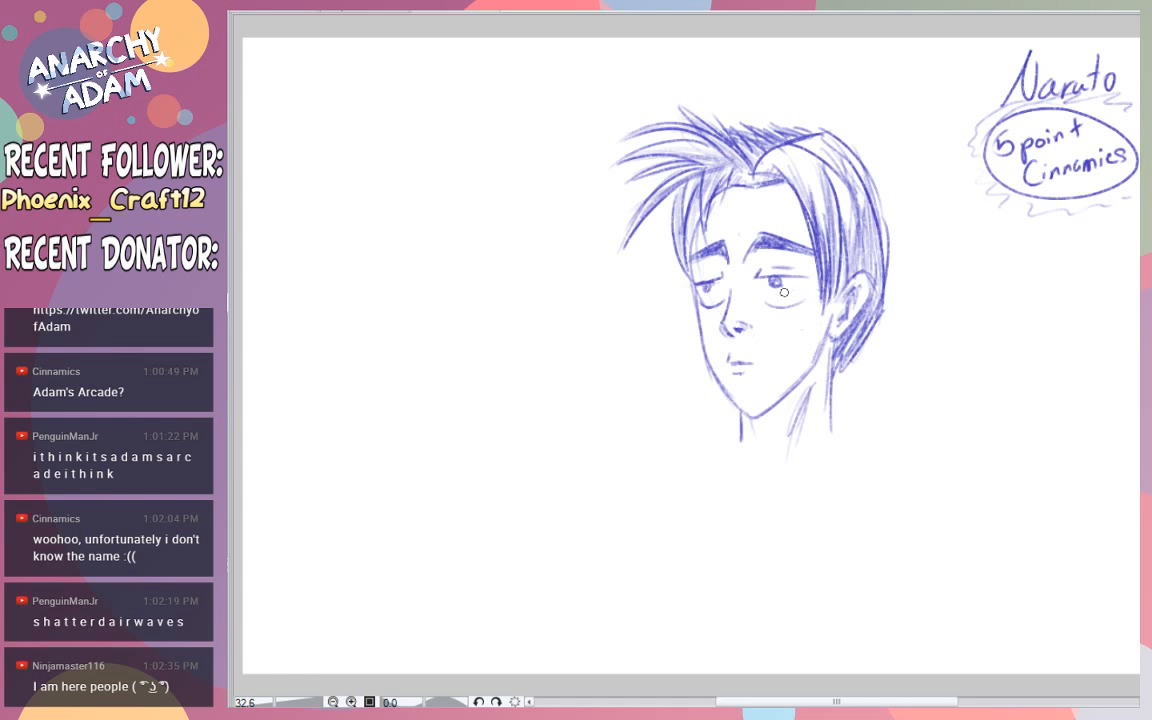
- Deepen the hair shading at the back of the head, under the parting and at the far temple
{"action": "mouse_move", "coordinate": [854, 335]}
{"action": "left_mouse_down"}
{"action": "mouse_move", "coordinate": [838, 366]}
{"action": "mouse_move", "coordinate": [852, 340]}
{"action": "mouse_move", "coordinate": [832, 349]}
{"action": "mouse_move", "coordinate": [848, 352]}
{"action": "mouse_move", "coordinate": [842, 374]}
{"action": "mouse_move", "coordinate": [882, 243]}
{"action": "mouse_move", "coordinate": [857, 262]}
{"action": "mouse_move", "coordinate": [846, 193]}
{"action": "mouse_move", "coordinate": [865, 216]}
{"action": "mouse_move", "coordinate": [866, 240]}
{"action": "mouse_move", "coordinate": [846, 162]}
{"action": "mouse_move", "coordinate": [862, 205]}
{"action": "mouse_move", "coordinate": [852, 231]}
{"action": "mouse_move", "coordinate": [836, 200]}
{"action": "mouse_move", "coordinate": [831, 245]}
{"action": "mouse_move", "coordinate": [827, 190]}
{"action": "mouse_move", "coordinate": [819, 243]}
{"action": "mouse_move", "coordinate": [810, 168]}
{"action": "mouse_move", "coordinate": [797, 178]}
{"action": "mouse_move", "coordinate": [781, 159]}
{"action": "mouse_move", "coordinate": [836, 161]}
{"action": "mouse_move", "coordinate": [820, 148]}
{"action": "mouse_move", "coordinate": [843, 163]}
{"action": "mouse_move", "coordinate": [832, 147]}
{"action": "mouse_move", "coordinate": [858, 175]}
{"action": "left_mouse_up"}
{"action": "key", "text": "ctrl+z"}
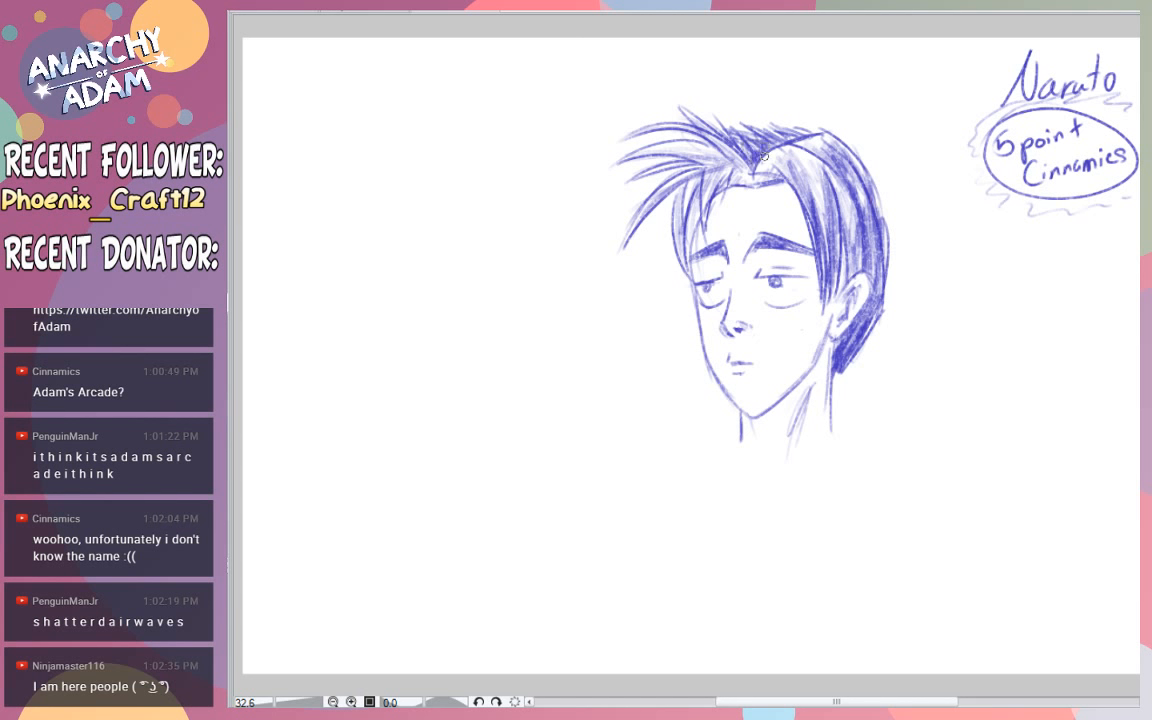
{"action": "mouse_move", "coordinate": [777, 174]}
{"action": "left_mouse_down"}
{"action": "mouse_move", "coordinate": [715, 196]}
{"action": "mouse_move", "coordinate": [738, 175]}
{"action": "left_mouse_up"}
{"action": "mouse_move", "coordinate": [696, 200]}
{"action": "left_mouse_down"}
{"action": "mouse_move", "coordinate": [686, 246]}
{"action": "mouse_move", "coordinate": [689, 231]}
{"action": "left_mouse_up"}
{"action": "left_click_drag", "start_coordinate": [699, 208], "coordinate": [689, 247]}
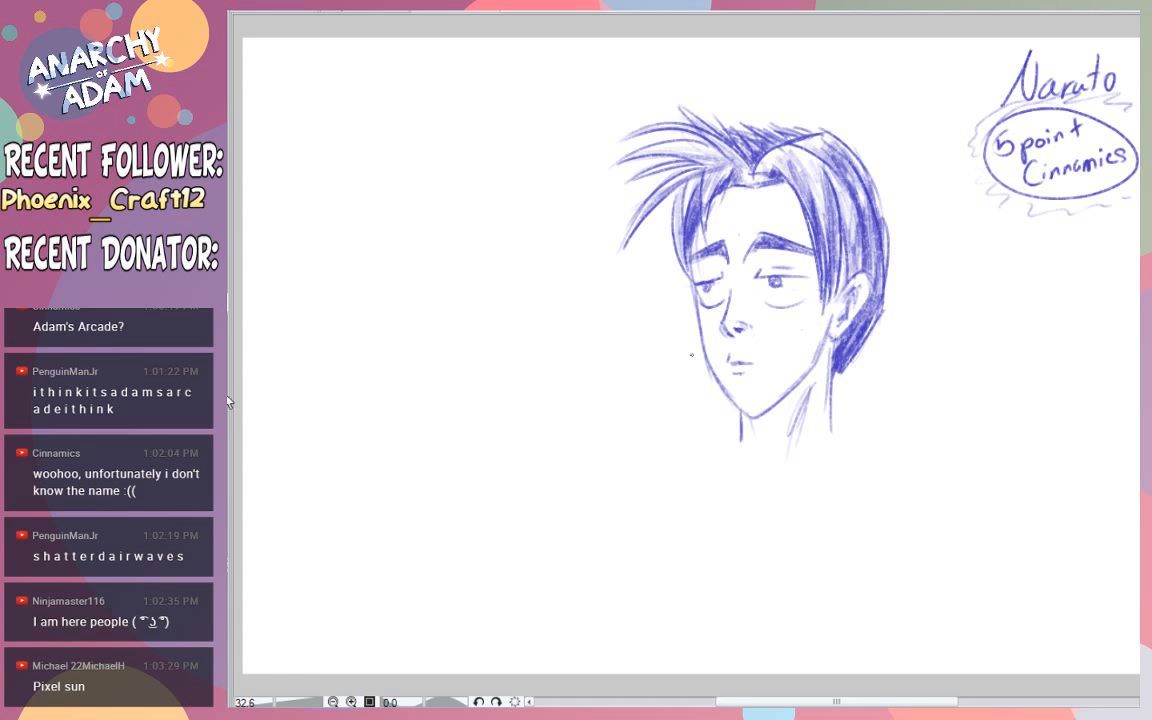
- Handwrite "10 points" below the circled note and add an "s" to make the first note read "5 points"
{"action": "mouse_move", "coordinate": [1012, 228]}
{"action": "left_mouse_down"}
{"action": "mouse_move", "coordinate": [1013, 262]}
{"action": "mouse_move", "coordinate": [1029, 230]}
{"action": "mouse_move", "coordinate": [1045, 261]}
{"action": "mouse_move", "coordinate": [1056, 239]}
{"action": "left_mouse_up"}
{"action": "left_click_drag", "start_coordinate": [1063, 240], "coordinate": [1086, 240]}
{"action": "left_click_drag", "start_coordinate": [1081, 228], "coordinate": [1093, 237]}
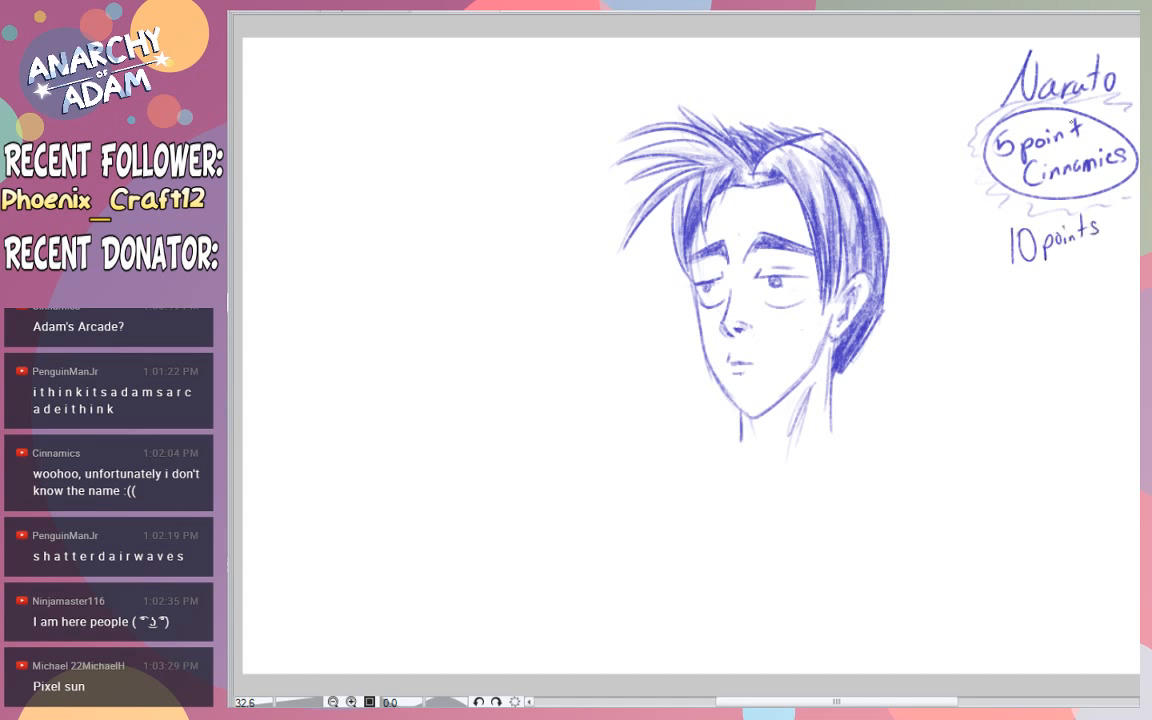
{"action": "left_click_drag", "start_coordinate": [1092, 125], "coordinate": [1086, 140]}
- Handwrite the second viewer's username beneath "10 points"
{"action": "mouse_move", "coordinate": [1036, 270]}
{"action": "left_mouse_down"}
{"action": "mouse_move", "coordinate": [1038, 300]}
{"action": "mouse_move", "coordinate": [1053, 268]}
{"action": "left_mouse_up"}
{"action": "mouse_move", "coordinate": [1063, 286]}
{"action": "left_mouse_down"}
{"action": "mouse_move", "coordinate": [1063, 298]}
{"action": "mouse_move", "coordinate": [1046, 290]}
{"action": "mouse_move", "coordinate": [1075, 286]}
{"action": "left_mouse_up"}
{"action": "key", "text": "ctrl+z"}
{"action": "key", "text": "ctrl+z"}
{"action": "key", "text": "ctrl+z"}
{"action": "key", "text": "ctrl+z"}
{"action": "left_click_drag", "start_coordinate": [1078, 262], "coordinate": [1083, 284]}
{"action": "left_click_drag", "start_coordinate": [1088, 273], "coordinate": [1094, 278]}
{"action": "left_click_drag", "start_coordinate": [1093, 272], "coordinate": [1140, 263]}
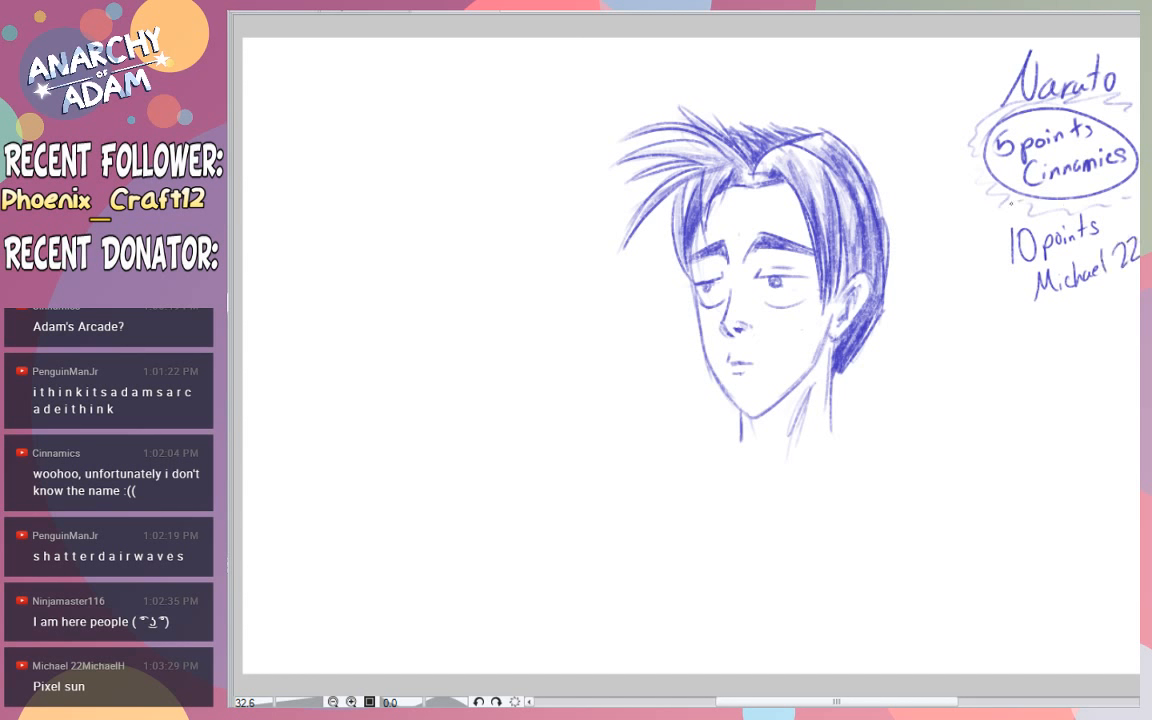
- Draw an oval with a wavy burst outline around the "10 points" note
{"action": "mouse_move", "coordinate": [1011, 204]}
{"action": "left_mouse_down"}
{"action": "mouse_move", "coordinate": [985, 264]}
{"action": "mouse_move", "coordinate": [991, 301]}
{"action": "mouse_move", "coordinate": [1134, 328]}
{"action": "mouse_move", "coordinate": [1140, 316]}
{"action": "left_mouse_up"}
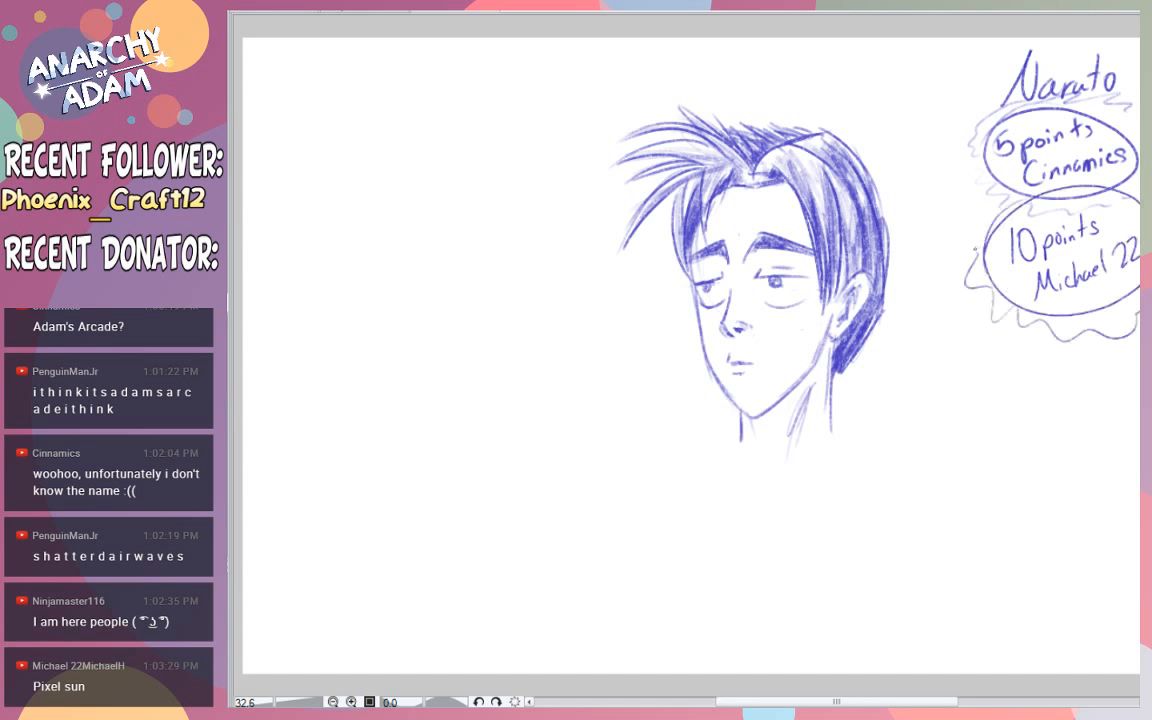
- Extend the wavy burst outline up beside the "10 points" note and erase the "Naruto" heading above the notes
{"action": "left_click_drag", "start_coordinate": [976, 250], "coordinate": [972, 230]}
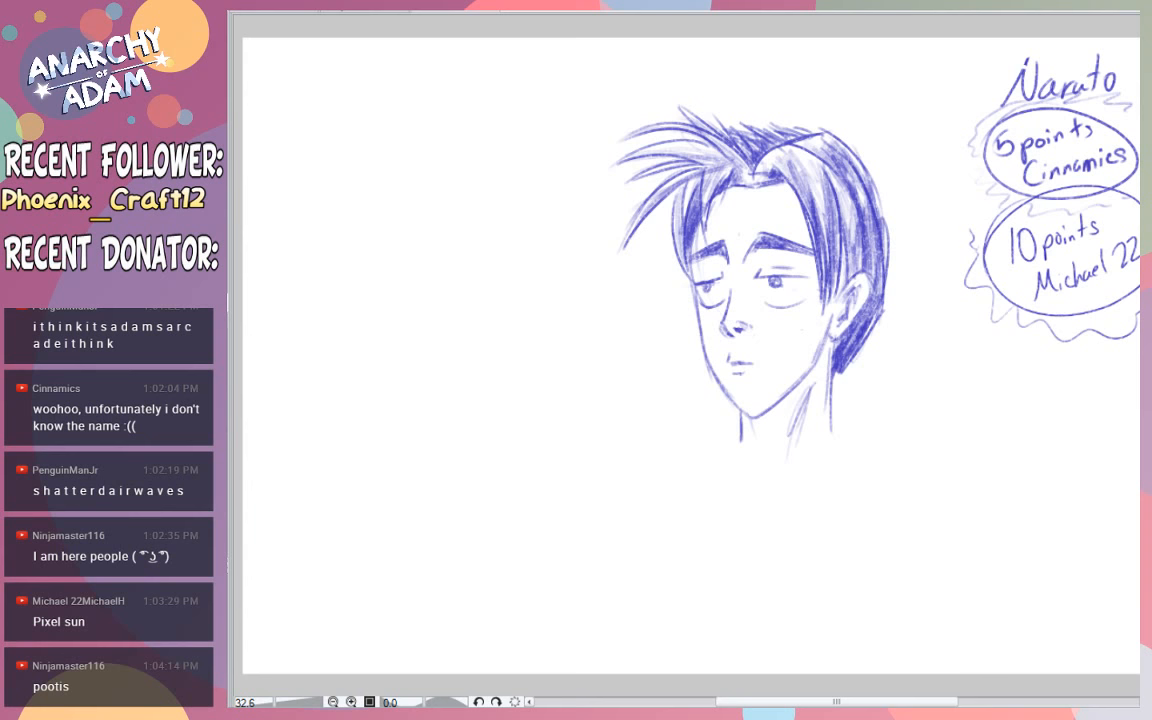
{"action": "mouse_move", "coordinate": [1010, 85]}
{"action": "left_mouse_down"}
{"action": "mouse_move", "coordinate": [1057, 67]}
{"action": "mouse_move", "coordinate": [1065, 80]}
{"action": "mouse_move", "coordinate": [1104, 76]}
{"action": "mouse_move", "coordinate": [1054, 80]}
{"action": "mouse_move", "coordinate": [1079, 84]}
{"action": "left_mouse_up"}
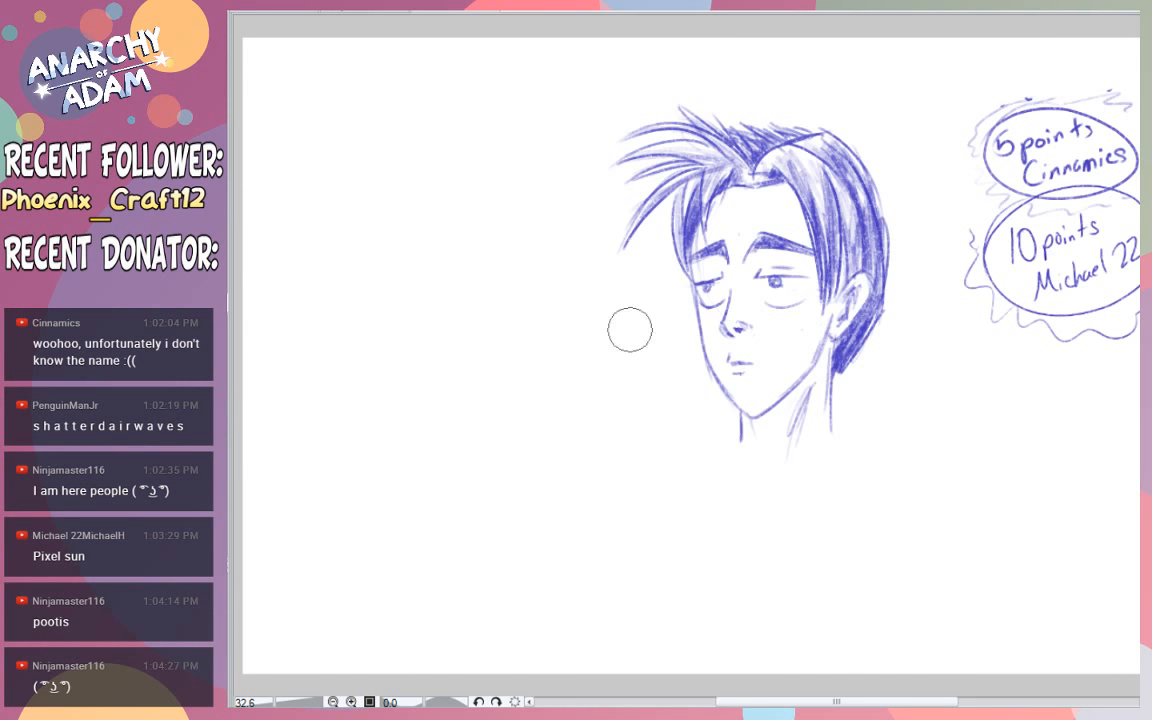
{"action": "left_click_drag", "start_coordinate": [773, 191], "coordinate": [795, 205]}
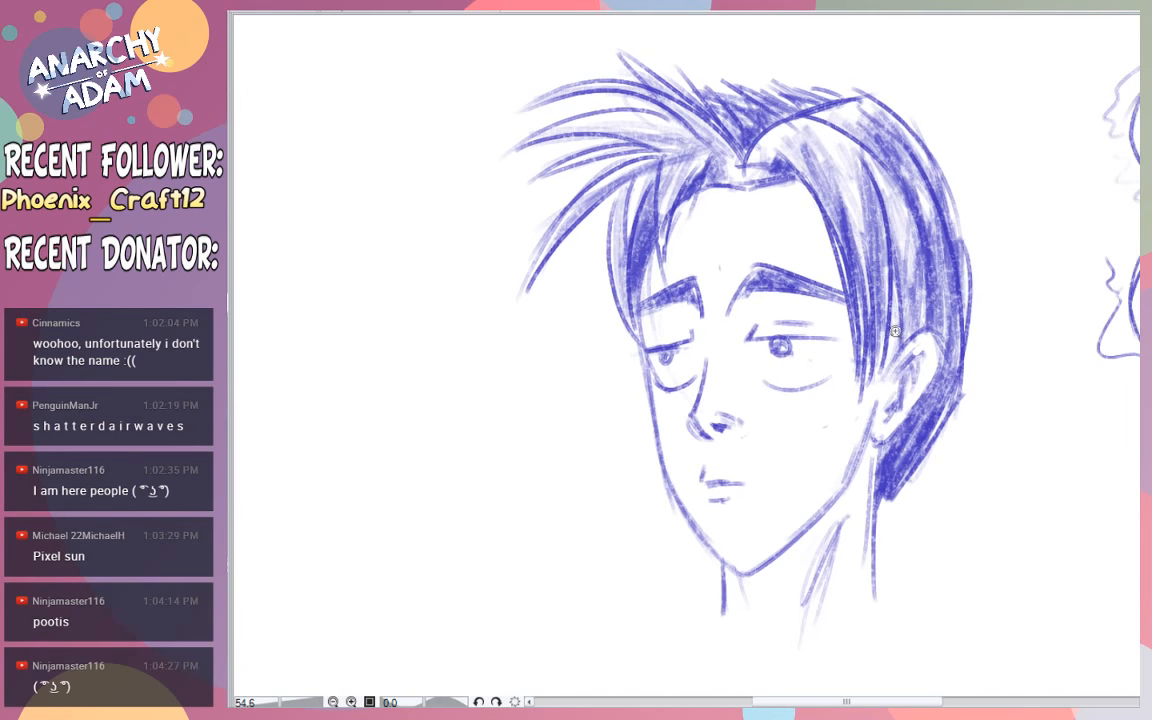
{"action": "left_click_drag", "start_coordinate": [831, 701], "coordinate": [849, 700]}
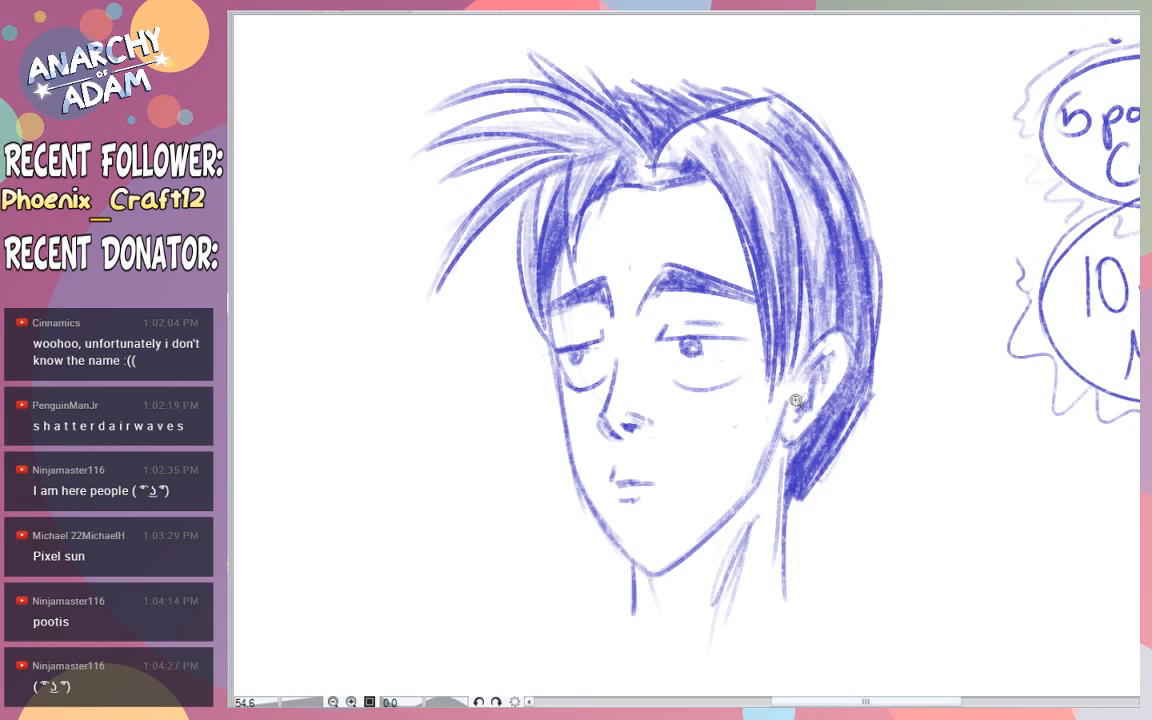
{"action": "scroll", "coordinate": [795, 400], "scroll_direction": "down", "scroll_amount": 3}
{"action": "scroll", "coordinate": [601, 580], "scroll_direction": "up", "scroll_amount": 1}
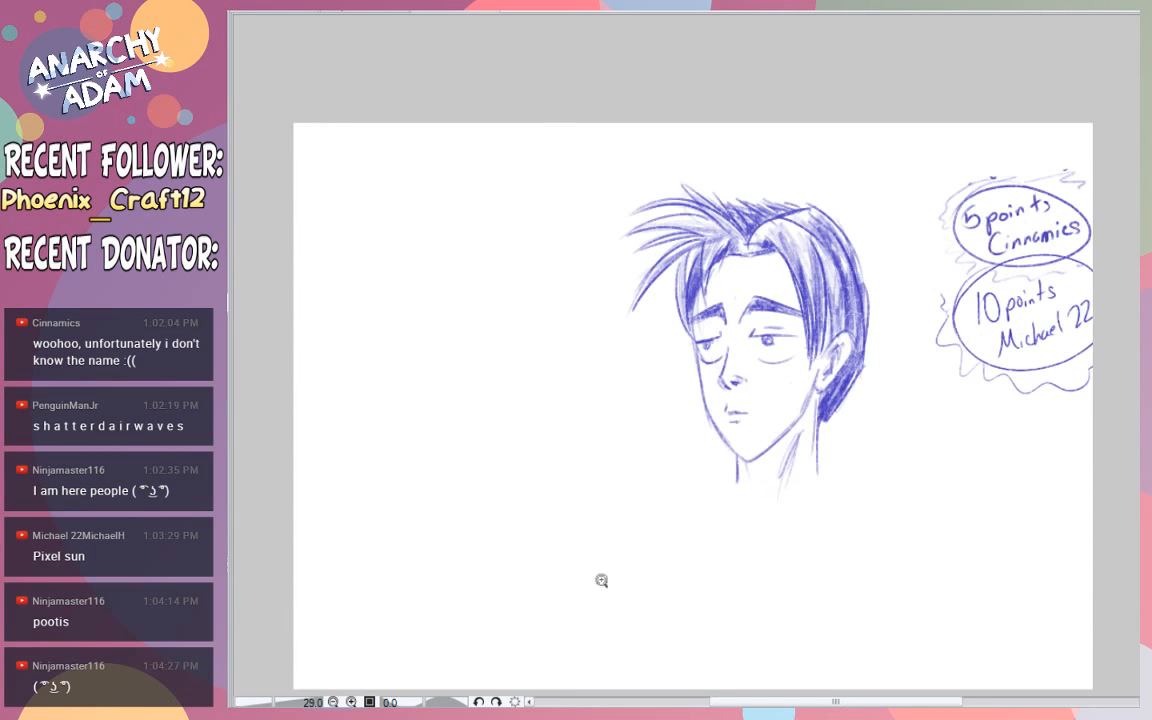
{"action": "scroll", "coordinate": [517, 573], "scroll_direction": "up", "scroll_amount": 1}
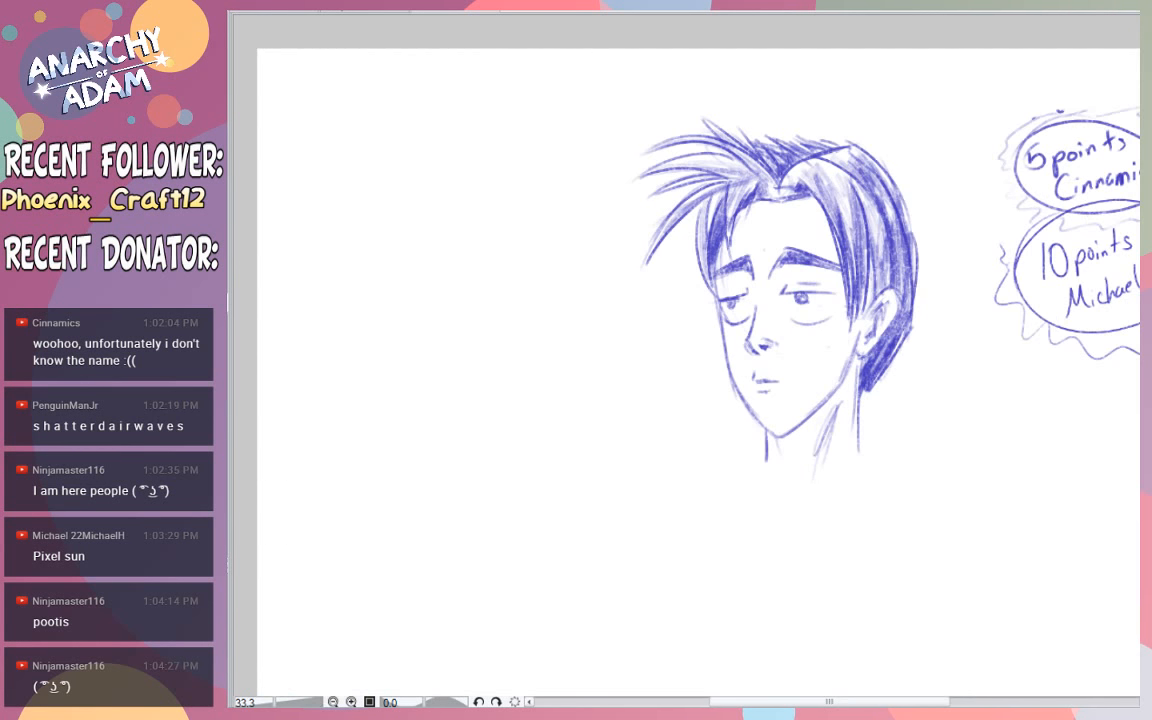
{"action": "mouse_move", "coordinate": [330, 275]}
{"action": "left_mouse_down"}
{"action": "mouse_move", "coordinate": [535, 380]}
{"action": "mouse_move", "coordinate": [248, 405]}
{"action": "left_mouse_up"}
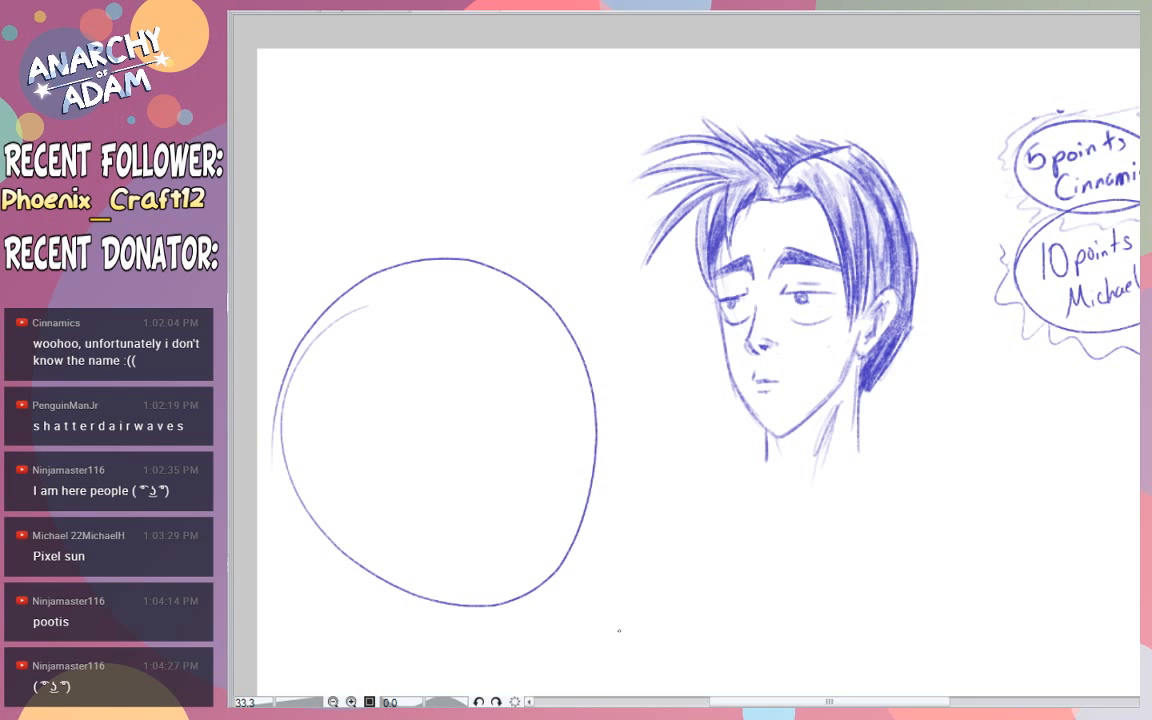
{"action": "key", "text": "ctrl+z"}
- Handwrite "Penguin" in the upper-left corner of the canvas as a drawing suggestion
{"action": "left_click_drag", "start_coordinate": [826, 701], "coordinate": [778, 701]}
{"action": "left_click_drag", "start_coordinate": [1146, 380], "coordinate": [1146, 398]}
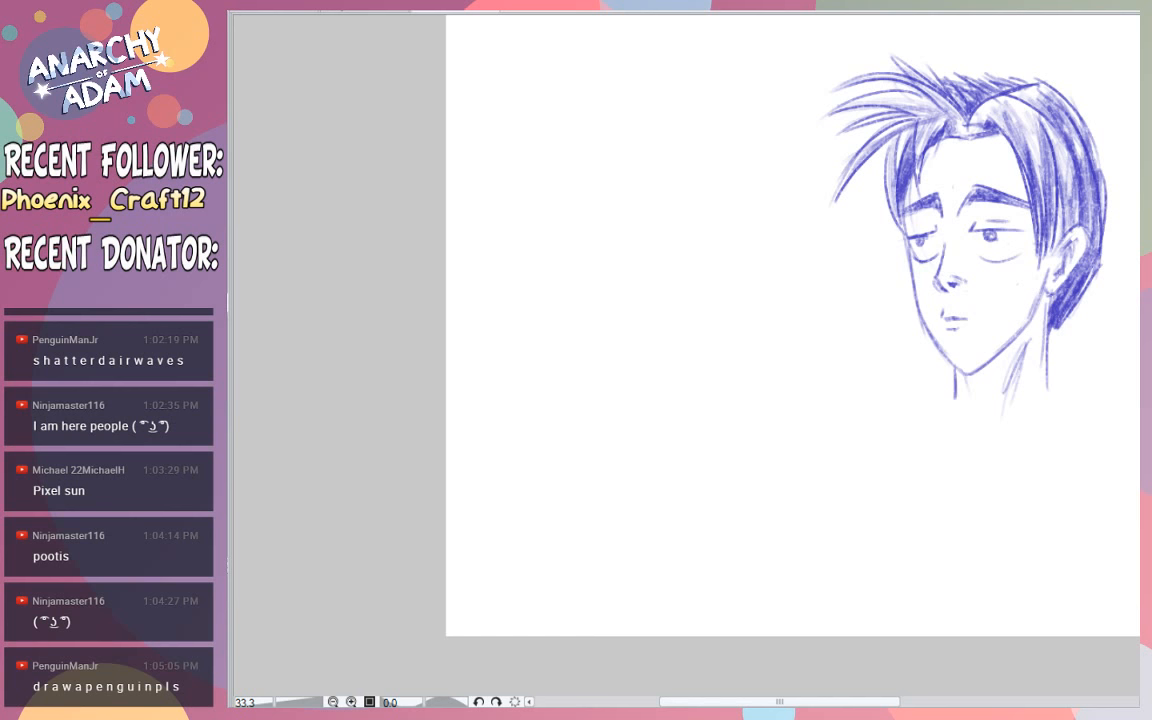
{"action": "mouse_move", "coordinate": [459, 30]}
{"action": "left_mouse_down"}
{"action": "mouse_move", "coordinate": [460, 63]}
{"action": "mouse_move", "coordinate": [462, 48]}
{"action": "mouse_move", "coordinate": [477, 58]}
{"action": "left_mouse_up"}
{"action": "mouse_move", "coordinate": [484, 58]}
{"action": "left_mouse_down"}
{"action": "mouse_move", "coordinate": [499, 44]}
{"action": "mouse_move", "coordinate": [505, 86]}
{"action": "left_mouse_up"}
{"action": "mouse_move", "coordinate": [522, 42]}
{"action": "left_mouse_down"}
{"action": "mouse_move", "coordinate": [547, 58]}
{"action": "mouse_move", "coordinate": [571, 44]}
{"action": "left_mouse_up"}
{"action": "left_click", "coordinate": [548, 32]}
{"action": "left_click_drag", "start_coordinate": [854, 701], "coordinate": [911, 700]}
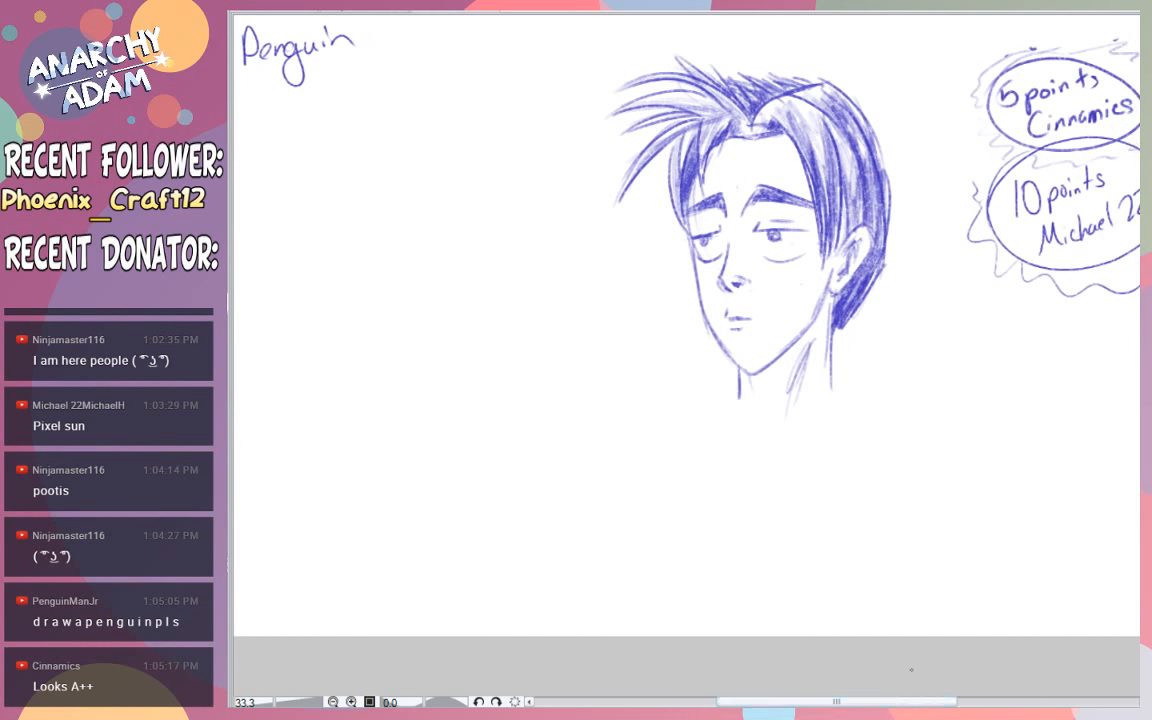
{"action": "left_click_drag", "start_coordinate": [1147, 375], "coordinate": [1147, 341]}
{"action": "left_click_drag", "start_coordinate": [842, 701], "coordinate": [855, 701]}
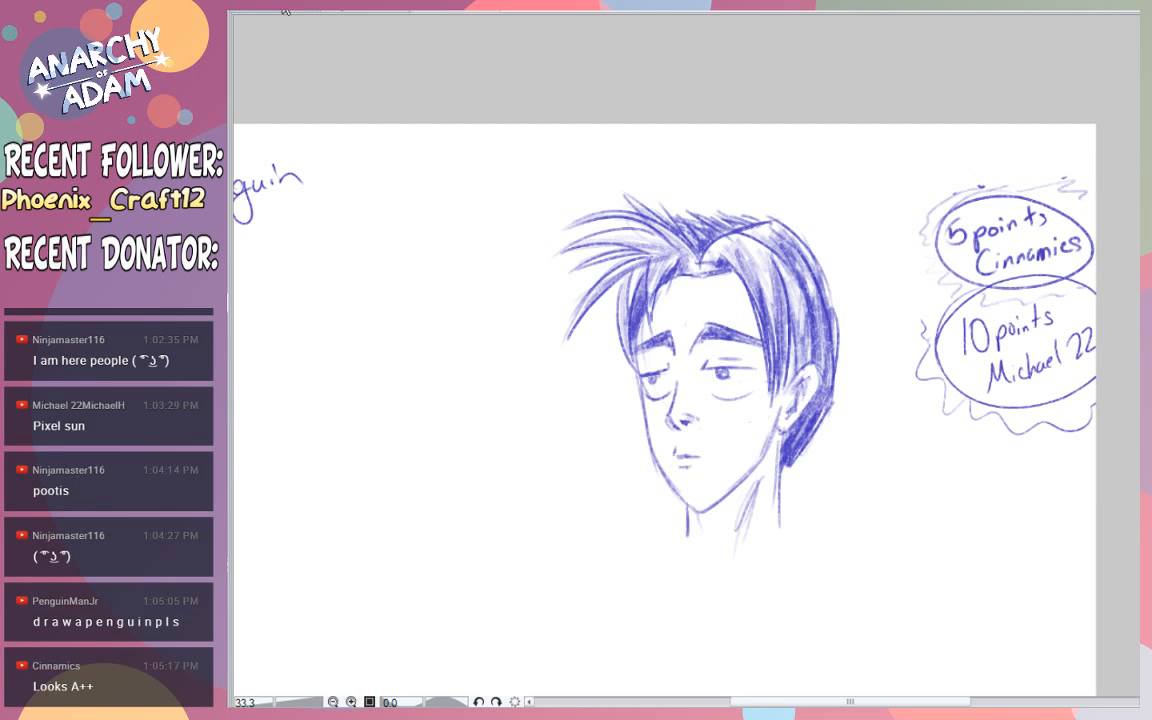
- Switch to the "Free Request!" price sheet and scale its lettering and character artwork down toward the canvas's lower-left corner
{"action": "left_click", "coordinate": [250, 12]}
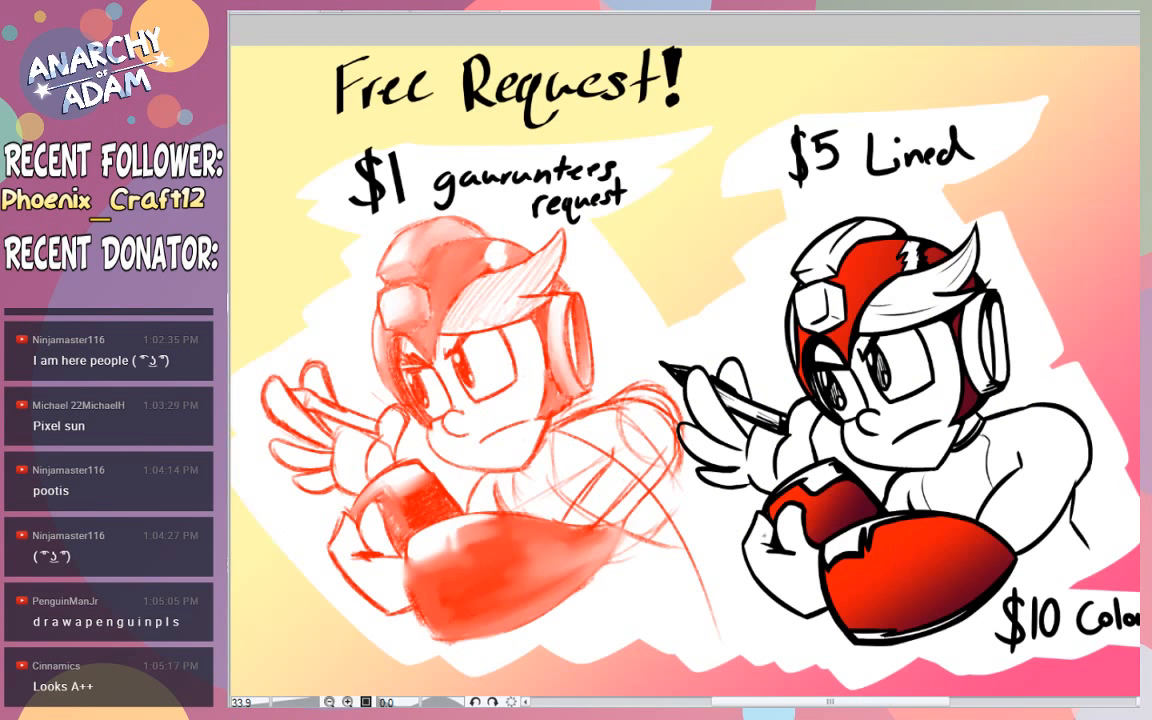
{"action": "left_click_drag", "start_coordinate": [764, 702], "coordinate": [811, 702]}
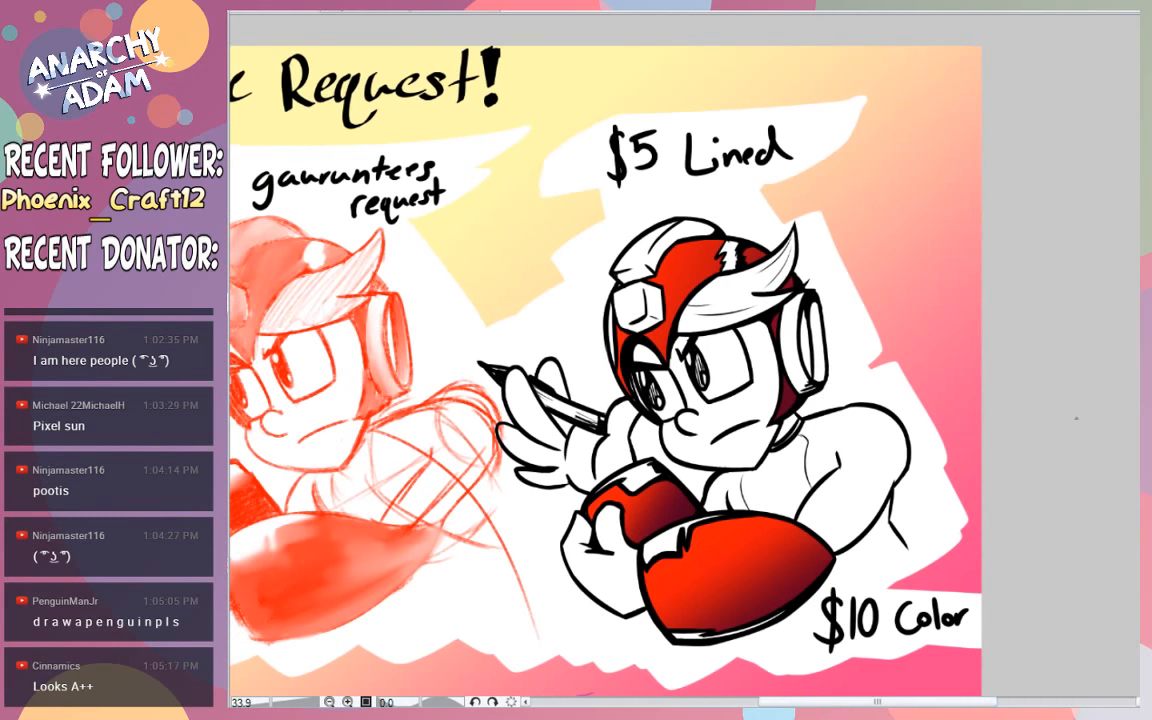
{"action": "mouse_move", "coordinate": [1145, 416]}
{"action": "left_mouse_down"}
{"action": "mouse_move", "coordinate": [1145, 403]}
{"action": "mouse_move", "coordinate": [1145, 416]}
{"action": "left_mouse_up"}
{"action": "left_click_drag", "start_coordinate": [919, 704], "coordinate": [868, 705]}
{"action": "left_click_drag", "start_coordinate": [925, 595], "coordinate": [905, 599]}
{"action": "mouse_move", "coordinate": [1028, 586]}
{"action": "left_mouse_down"}
{"action": "mouse_move", "coordinate": [1013, 582]}
{"action": "mouse_move", "coordinate": [1050, 588]}
{"action": "mouse_move", "coordinate": [1040, 588]}
{"action": "left_mouse_up"}
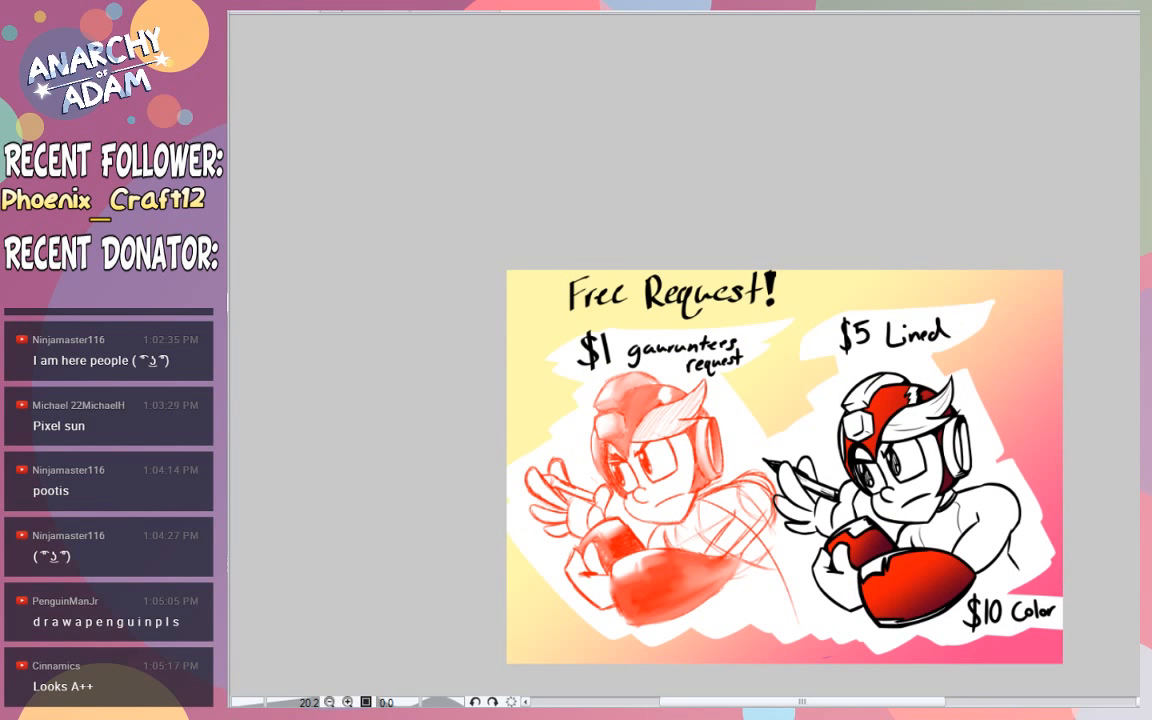
{"action": "key", "text": "ctrl+t"}
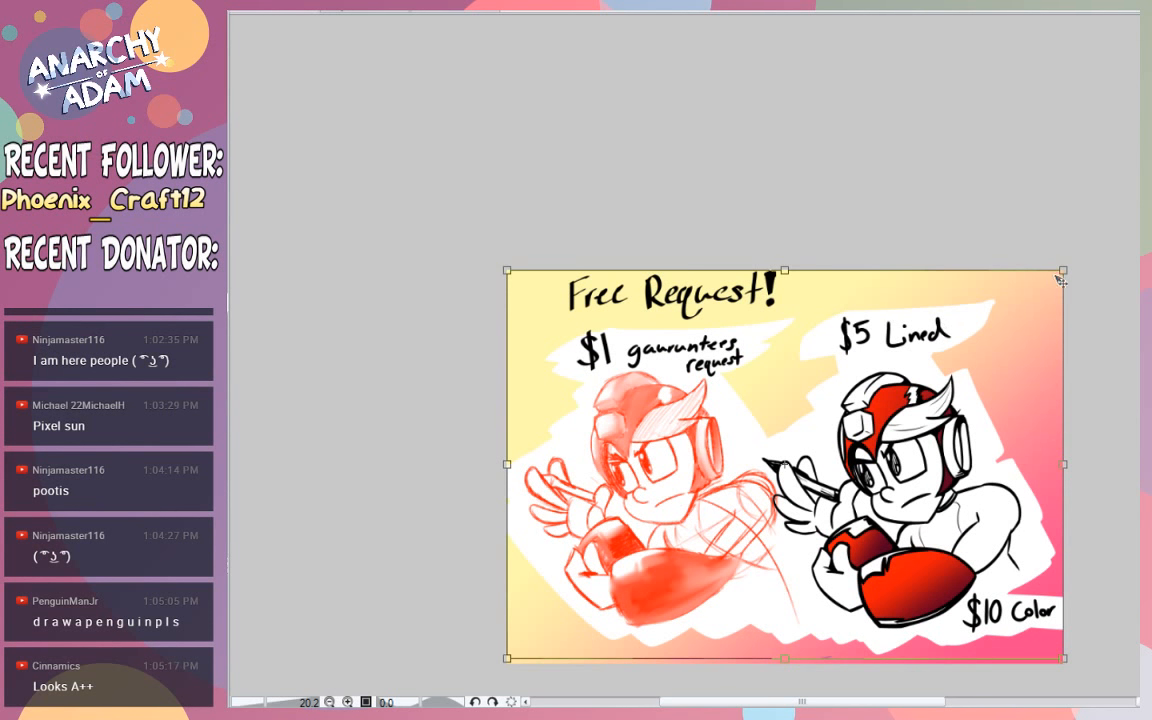
{"action": "left_click_drag", "start_coordinate": [1060, 270], "coordinate": [1001, 313]}
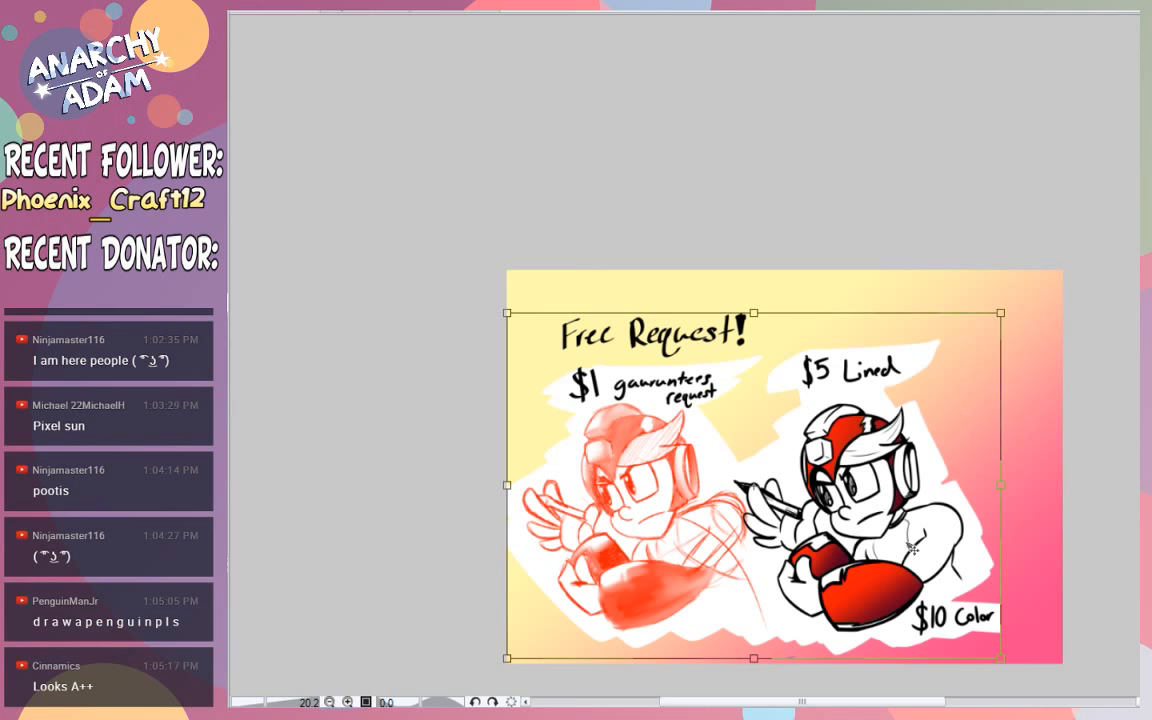
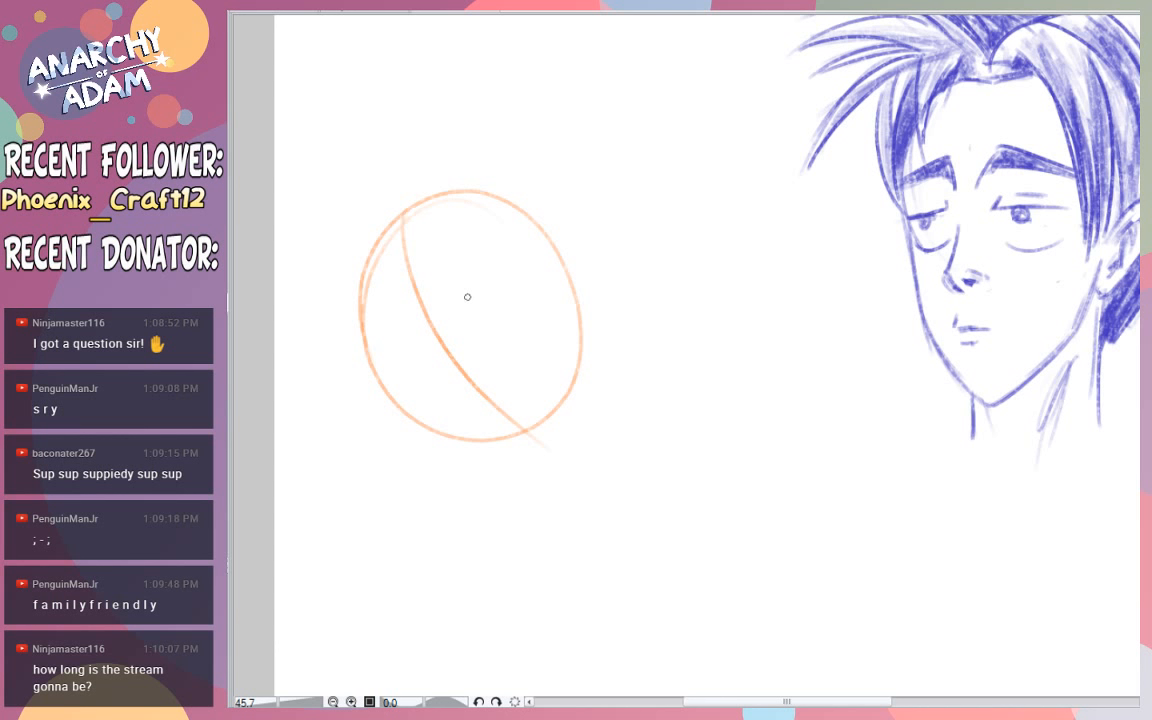
- Try crossed, curved face guidelines across the large orange oval
{"action": "left_click_drag", "start_coordinate": [378, 322], "coordinate": [519, 239]}
{"action": "key", "text": "ctrl+z"}
{"action": "key", "text": "ctrl+z"}
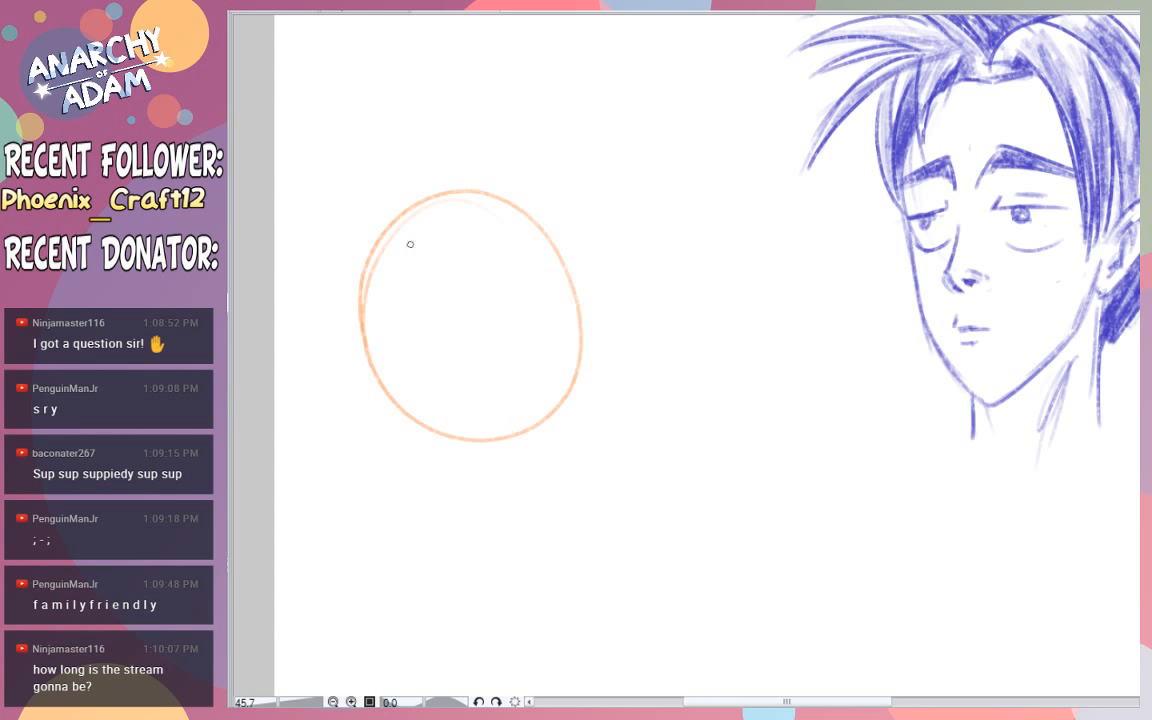
{"action": "mouse_move", "coordinate": [393, 243]}
{"action": "left_mouse_down"}
{"action": "mouse_move", "coordinate": [558, 436]}
{"action": "mouse_move", "coordinate": [447, 337]}
{"action": "mouse_move", "coordinate": [560, 435]}
{"action": "left_mouse_up"}
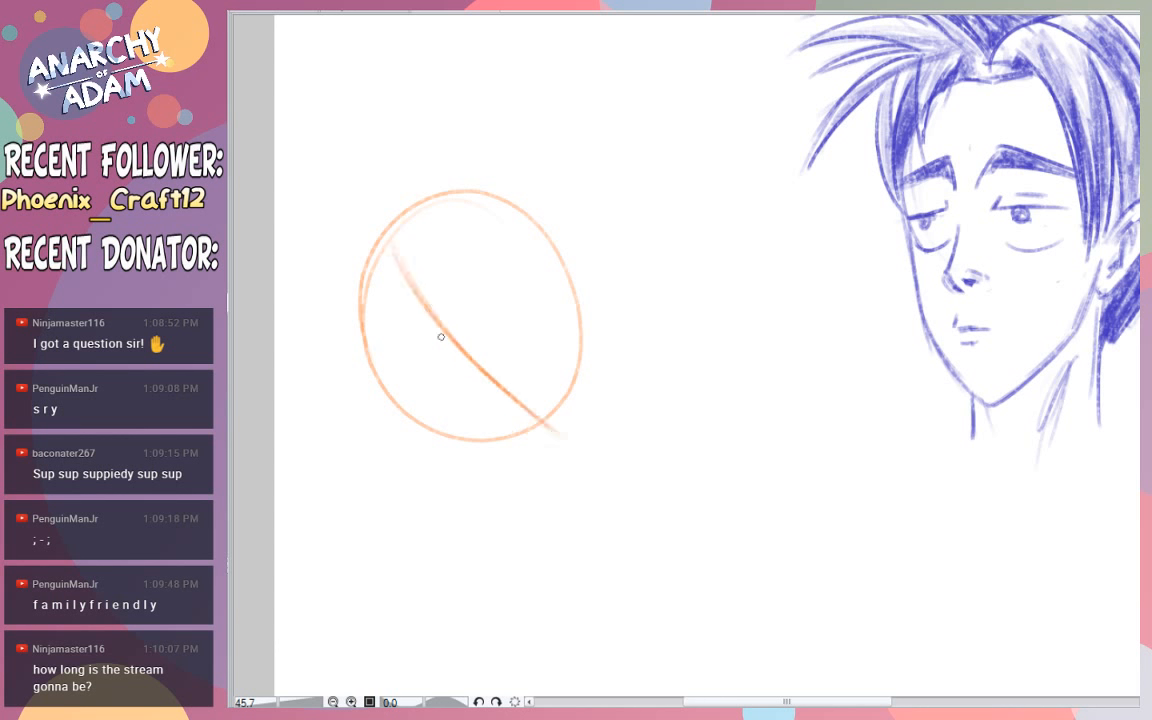
{"action": "left_click_drag", "start_coordinate": [372, 350], "coordinate": [485, 203]}
{"action": "key", "text": "ctrl+z"}
{"action": "left_click_drag", "start_coordinate": [390, 384], "coordinate": [520, 245]}
{"action": "left_click_drag", "start_coordinate": [371, 333], "coordinate": [472, 178]}
{"action": "key", "text": "ctrl+z"}
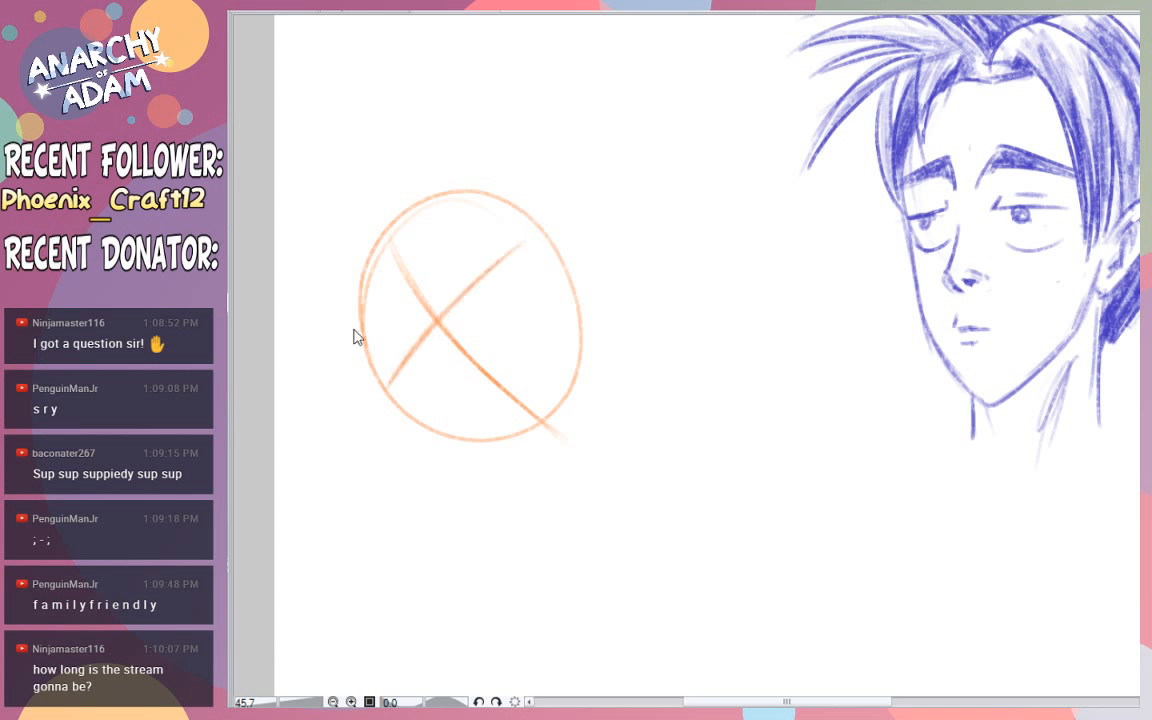
- Try a curved band over the upper-left of the orange oval, and undo the whole oval sketch
{"action": "mouse_move", "coordinate": [347, 357]}
{"action": "left_mouse_down"}
{"action": "mouse_move", "coordinate": [524, 150]}
{"action": "mouse_move", "coordinate": [497, 167]}
{"action": "left_mouse_up"}
{"action": "key", "text": "ctrl+z"}
{"action": "key", "text": "ctrl+z"}
{"action": "mouse_move", "coordinate": [366, 356]}
{"action": "left_mouse_down"}
{"action": "mouse_move", "coordinate": [431, 193]}
{"action": "mouse_move", "coordinate": [357, 327]}
{"action": "mouse_move", "coordinate": [448, 189]}
{"action": "mouse_move", "coordinate": [407, 224]}
{"action": "mouse_move", "coordinate": [443, 191]}
{"action": "mouse_move", "coordinate": [507, 194]}
{"action": "left_mouse_up"}
{"action": "mouse_move", "coordinate": [385, 383]}
{"action": "left_mouse_down"}
{"action": "mouse_move", "coordinate": [470, 245]}
{"action": "mouse_move", "coordinate": [386, 379]}
{"action": "mouse_move", "coordinate": [512, 213]}
{"action": "left_mouse_up"}
{"action": "key", "text": "ctrl+z"}
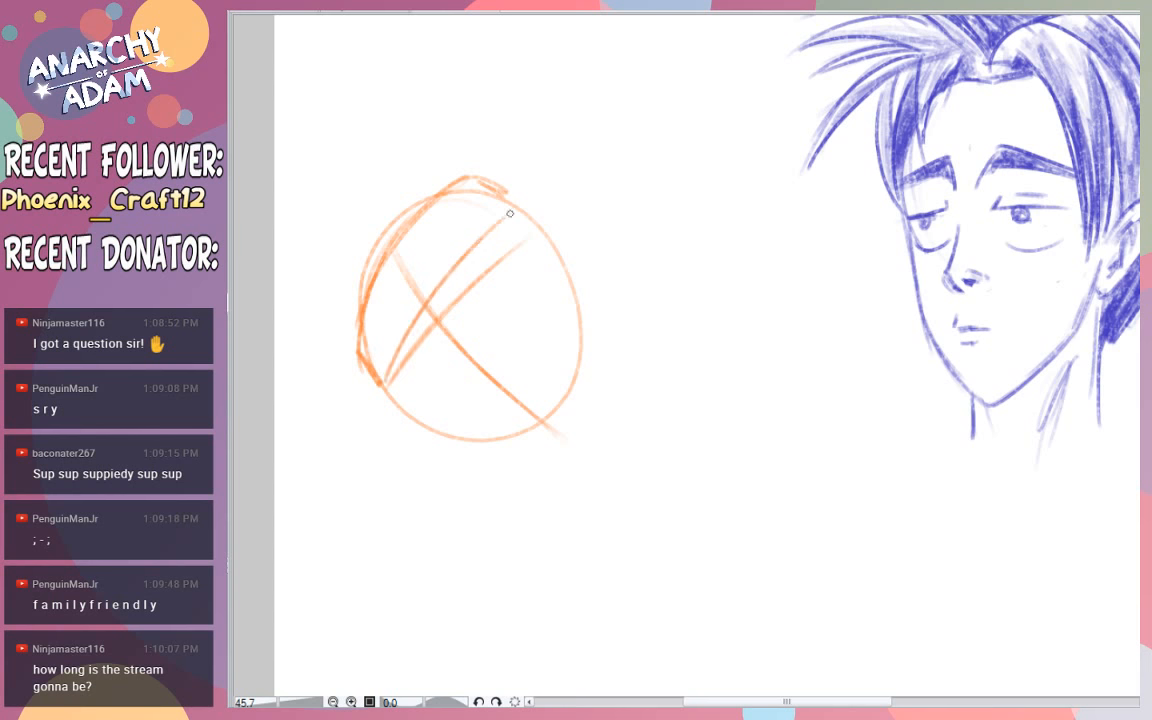
{"action": "left_click_drag", "start_coordinate": [430, 306], "coordinate": [525, 208]}
{"action": "key", "text": "ctrl+z"}
{"action": "key", "text": "ctrl+z"}
{"action": "key", "text": "ctrl+z"}
{"action": "key", "text": "ctrl+z"}
{"action": "key", "text": "ctrl+z"}
{"action": "key", "text": "ctrl+z"}
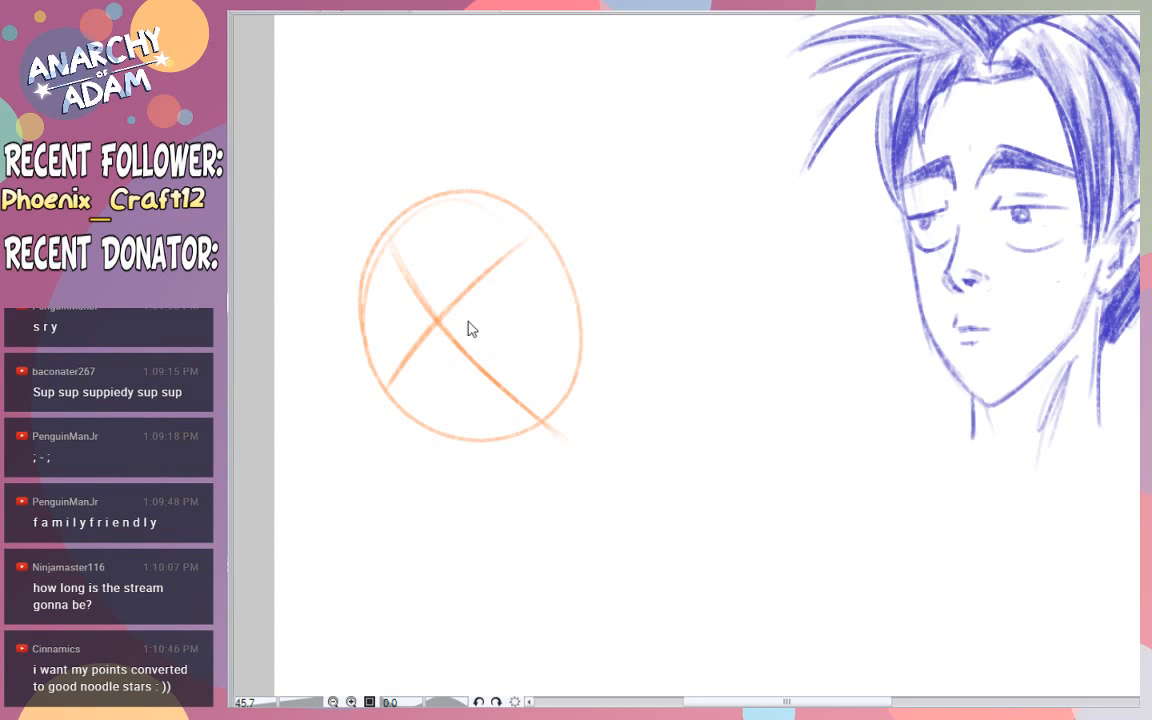
{"action": "key", "text": "ctrl+z"}
- Sketch a smaller, loosely doubled orange circle for a new head to the left of the blue head
{"action": "key", "text": "ctrl+z"}
{"action": "key", "text": "ctrl+z"}
{"action": "key", "text": "ctrl+z"}
{"action": "key", "text": "ctrl+z"}
{"action": "key", "text": "ctrl+z"}
{"action": "key", "text": "ctrl+z"}
{"action": "key", "text": "ctrl+z"}
{"action": "key", "text": "ctrl+z"}
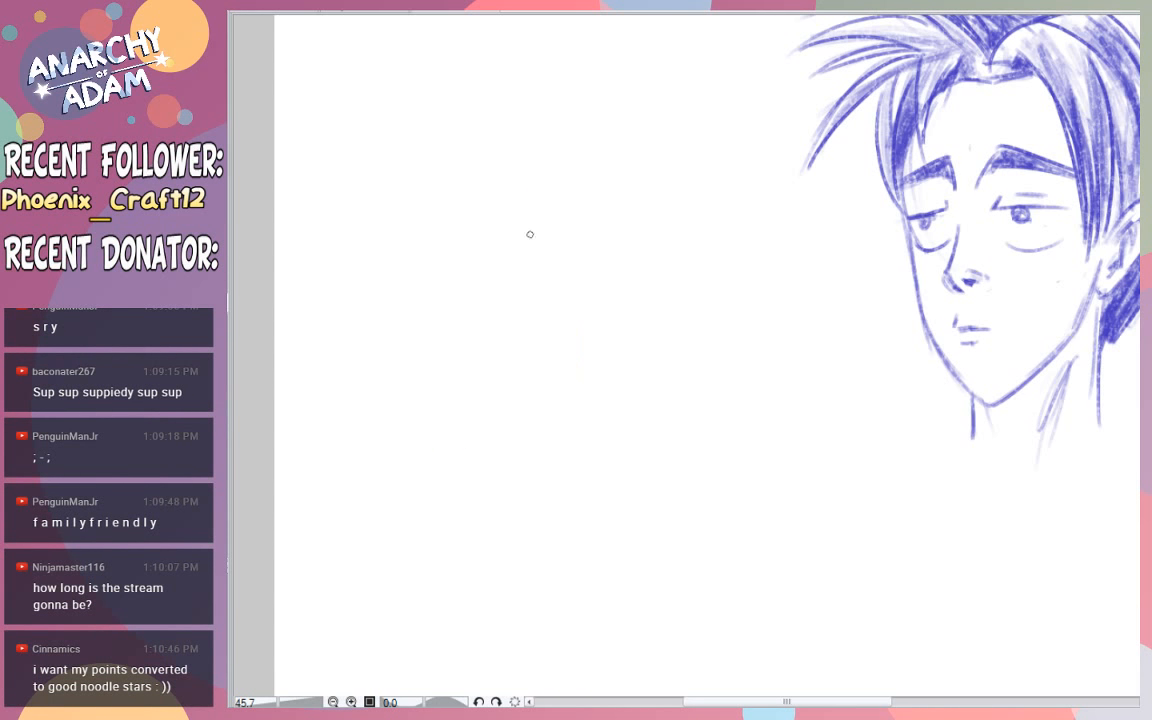
{"action": "mouse_move", "coordinate": [544, 396]}
{"action": "left_mouse_down"}
{"action": "mouse_move", "coordinate": [538, 189]}
{"action": "mouse_move", "coordinate": [635, 352]}
{"action": "left_mouse_up"}
{"action": "key", "text": "ctrl+z"}
{"action": "mouse_move", "coordinate": [476, 267]}
{"action": "left_mouse_down"}
{"action": "mouse_move", "coordinate": [658, 315]}
{"action": "mouse_move", "coordinate": [499, 347]}
{"action": "mouse_move", "coordinate": [597, 204]}
{"action": "mouse_move", "coordinate": [587, 396]}
{"action": "left_mouse_up"}
{"action": "key", "text": "ctrl+z"}
{"action": "mouse_move", "coordinate": [550, 203]}
{"action": "left_mouse_down"}
{"action": "mouse_move", "coordinate": [563, 383]}
{"action": "mouse_move", "coordinate": [496, 340]}
{"action": "left_mouse_up"}
{"action": "key", "text": "ctrl+z"}
{"action": "mouse_move", "coordinate": [506, 224]}
{"action": "left_mouse_down"}
{"action": "mouse_move", "coordinate": [483, 271]}
{"action": "mouse_move", "coordinate": [590, 384]}
{"action": "left_mouse_up"}
{"action": "key", "text": "ctrl+z"}
{"action": "mouse_move", "coordinate": [599, 198]}
{"action": "left_mouse_down"}
{"action": "mouse_move", "coordinate": [552, 348]}
{"action": "mouse_move", "coordinate": [510, 226]}
{"action": "mouse_move", "coordinate": [638, 255]}
{"action": "mouse_move", "coordinate": [568, 360]}
{"action": "left_mouse_up"}
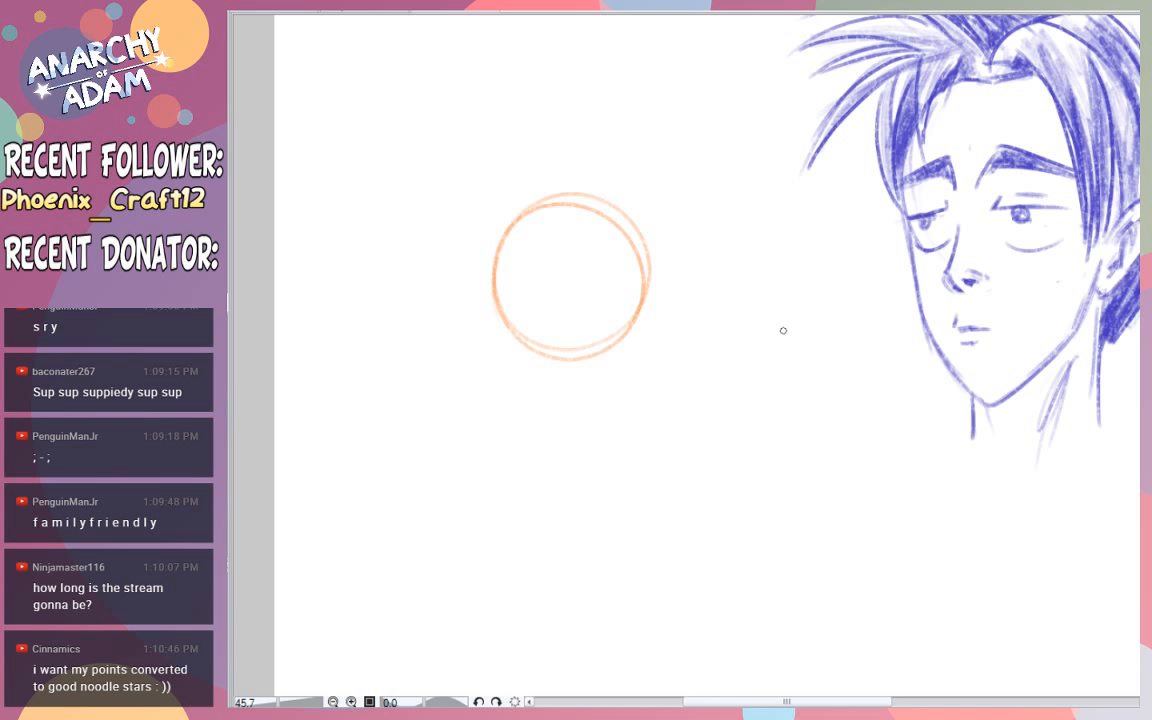
- Try a wavy five-armed star in orange between the circle and the blue head
{"action": "mouse_move", "coordinate": [779, 320]}
{"action": "left_mouse_down"}
{"action": "mouse_move", "coordinate": [757, 371]}
{"action": "mouse_move", "coordinate": [789, 317]}
{"action": "mouse_move", "coordinate": [809, 366]}
{"action": "mouse_move", "coordinate": [860, 363]}
{"action": "mouse_move", "coordinate": [870, 383]}
{"action": "mouse_move", "coordinate": [819, 421]}
{"action": "left_mouse_up"}
{"action": "key", "text": "ctrl+z"}
{"action": "key", "text": "ctrl+z"}
{"action": "mouse_move", "coordinate": [755, 372]}
{"action": "left_mouse_down"}
{"action": "mouse_move", "coordinate": [809, 317]}
{"action": "mouse_move", "coordinate": [803, 366]}
{"action": "mouse_move", "coordinate": [861, 358]}
{"action": "mouse_move", "coordinate": [820, 399]}
{"action": "mouse_move", "coordinate": [845, 447]}
{"action": "mouse_move", "coordinate": [788, 413]}
{"action": "mouse_move", "coordinate": [730, 453]}
{"action": "mouse_move", "coordinate": [769, 401]}
{"action": "mouse_move", "coordinate": [727, 391]}
{"action": "mouse_move", "coordinate": [722, 372]}
{"action": "mouse_move", "coordinate": [739, 343]}
{"action": "left_mouse_up"}
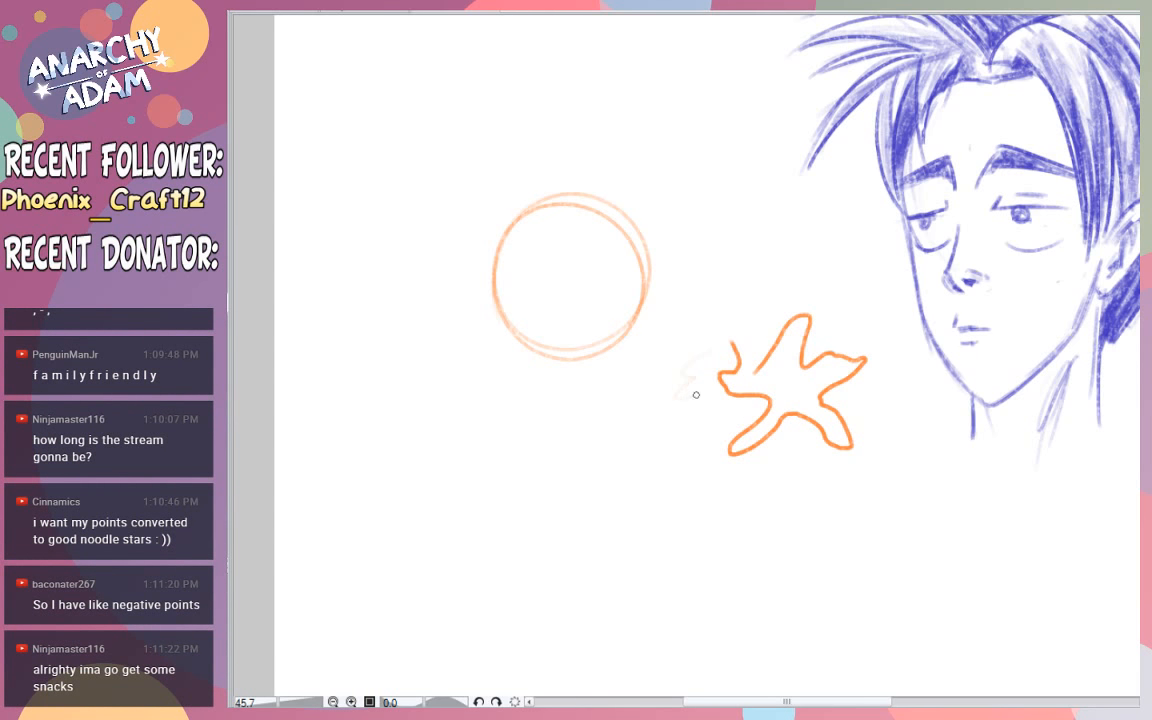
{"action": "mouse_move", "coordinate": [696, 395]}
{"action": "left_mouse_down"}
{"action": "mouse_move", "coordinate": [693, 446]}
{"action": "mouse_move", "coordinate": [715, 462]}
{"action": "mouse_move", "coordinate": [718, 439]}
{"action": "mouse_move", "coordinate": [711, 449]}
{"action": "mouse_move", "coordinate": [688, 400]}
{"action": "mouse_move", "coordinate": [715, 410]}
{"action": "mouse_move", "coordinate": [684, 460]}
{"action": "mouse_move", "coordinate": [851, 476]}
{"action": "mouse_move", "coordinate": [867, 324]}
{"action": "mouse_move", "coordinate": [835, 291]}
{"action": "mouse_move", "coordinate": [770, 324]}
{"action": "mouse_move", "coordinate": [736, 393]}
{"action": "mouse_move", "coordinate": [719, 385]}
{"action": "mouse_move", "coordinate": [711, 401]}
{"action": "mouse_move", "coordinate": [748, 403]}
{"action": "mouse_move", "coordinate": [698, 452]}
{"action": "mouse_move", "coordinate": [711, 470]}
{"action": "mouse_move", "coordinate": [832, 431]}
{"action": "mouse_move", "coordinate": [835, 467]}
{"action": "mouse_move", "coordinate": [874, 449]}
{"action": "left_mouse_up"}
{"action": "key", "text": "ctrl+z"}
{"action": "key", "text": "ctrl+z"}
{"action": "key", "text": "ctrl+z"}
{"action": "key", "text": "ctrl+z"}
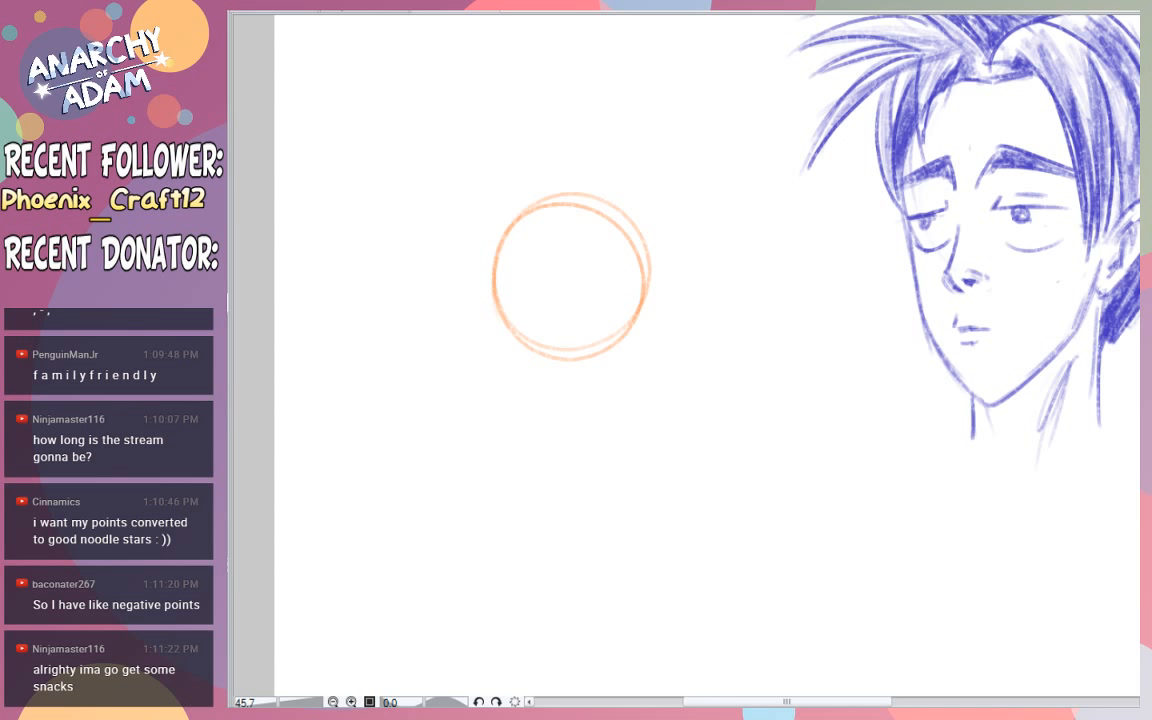
- Draw a curved vertical centre line, a slightly tilted eye line and a small nose mark on the circle
{"action": "left_click_drag", "start_coordinate": [553, 205], "coordinate": [570, 385]}
{"action": "key", "text": "ctrl+z"}
{"action": "mouse_move", "coordinate": [555, 202]}
{"action": "left_mouse_down"}
{"action": "mouse_move", "coordinate": [558, 395]}
{"action": "mouse_move", "coordinate": [563, 368]}
{"action": "mouse_move", "coordinate": [571, 387]}
{"action": "left_mouse_up"}
{"action": "key", "text": "ctrl+z"}
{"action": "left_click_drag", "start_coordinate": [496, 255], "coordinate": [650, 234]}
{"action": "key", "text": "ctrl+z"}
{"action": "left_click_drag", "start_coordinate": [494, 283], "coordinate": [609, 275]}
{"action": "key", "text": "ctrl+z"}
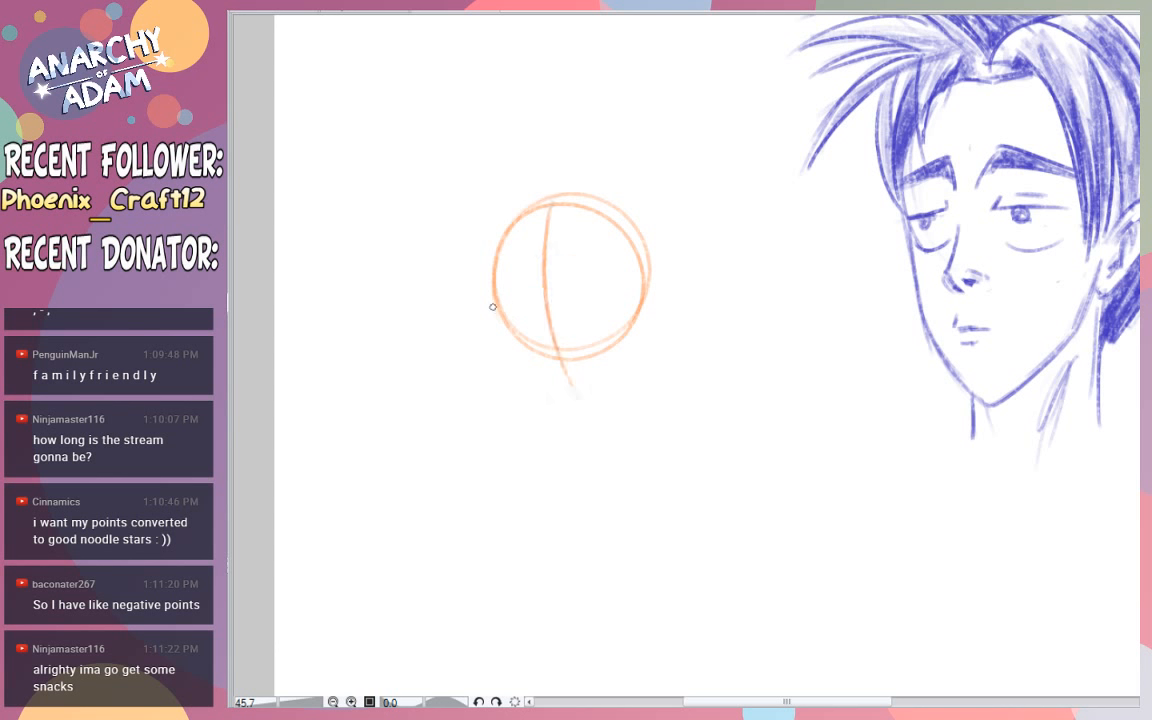
{"action": "left_click_drag", "start_coordinate": [494, 289], "coordinate": [643, 272]}
{"action": "key", "text": "ctrl+z"}
{"action": "left_click_drag", "start_coordinate": [494, 290], "coordinate": [645, 270]}
{"action": "left_click_drag", "start_coordinate": [536, 317], "coordinate": [558, 307]}
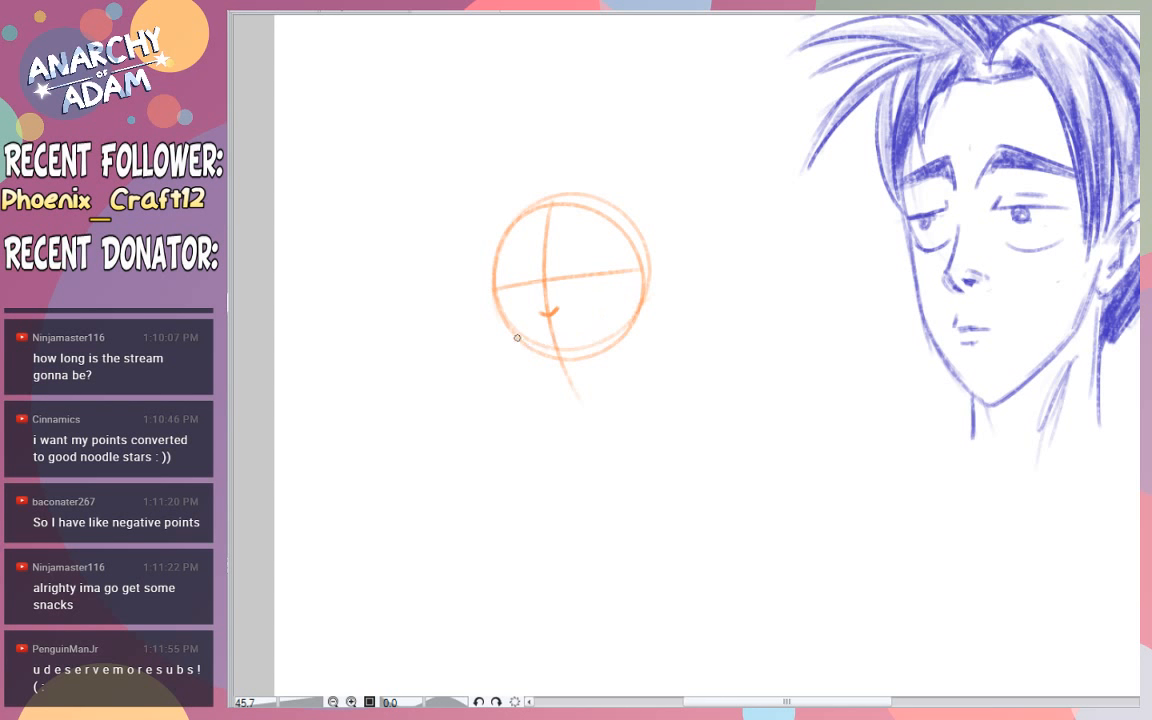
- Try a wide, upturned grin with pairs of whisker lines on both cheeks
{"action": "mouse_move", "coordinate": [506, 340]}
{"action": "left_mouse_down"}
{"action": "mouse_move", "coordinate": [680, 265]}
{"action": "mouse_move", "coordinate": [669, 280]}
{"action": "mouse_move", "coordinate": [676, 303]}
{"action": "left_mouse_up"}
{"action": "left_click_drag", "start_coordinate": [469, 317], "coordinate": [512, 302]}
{"action": "left_click_drag", "start_coordinate": [472, 340], "coordinate": [504, 328]}
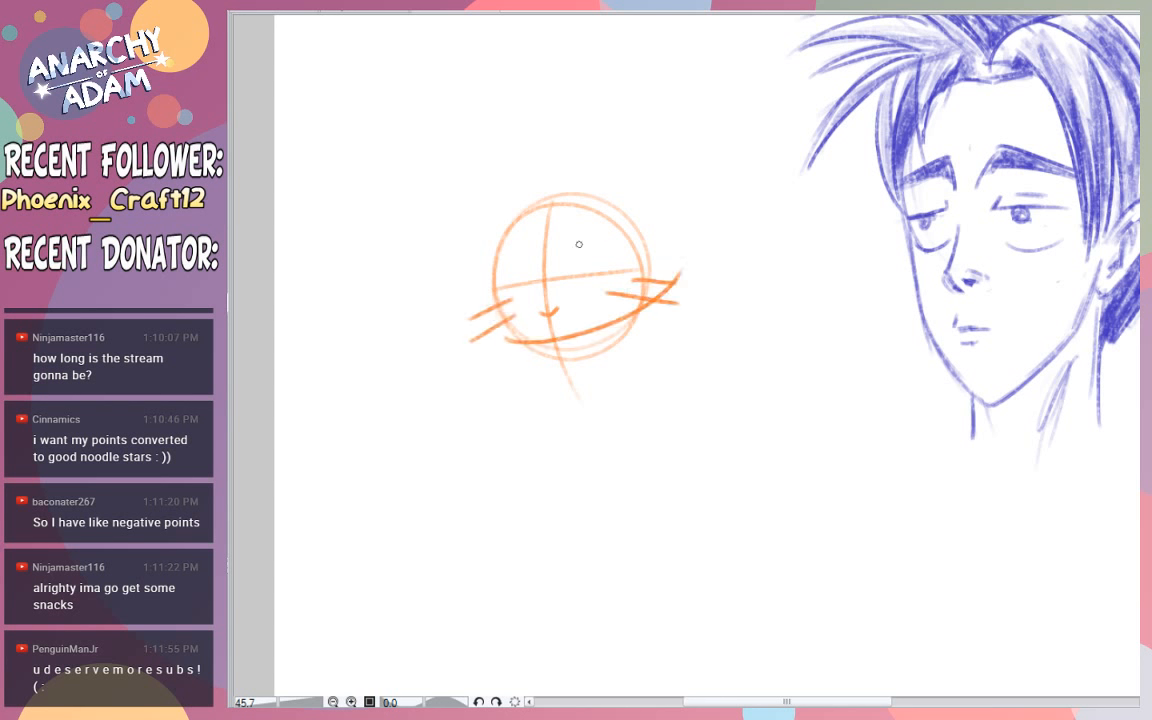
- Draw both eyes on the eye line with arched upper lids, round irises and short lower lids
{"action": "mouse_move", "coordinate": [567, 271]}
{"action": "left_mouse_down"}
{"action": "mouse_move", "coordinate": [612, 259]}
{"action": "mouse_move", "coordinate": [577, 260]}
{"action": "mouse_move", "coordinate": [612, 261]}
{"action": "mouse_move", "coordinate": [599, 286]}
{"action": "mouse_move", "coordinate": [603, 275]}
{"action": "left_mouse_up"}
{"action": "key", "text": "ctrl+z"}
{"action": "key", "text": "ctrl+z"}
{"action": "left_click_drag", "start_coordinate": [594, 258], "coordinate": [590, 273]}
{"action": "mouse_move", "coordinate": [520, 261]}
{"action": "left_mouse_down"}
{"action": "mouse_move", "coordinate": [542, 291]}
{"action": "mouse_move", "coordinate": [502, 272]}
{"action": "mouse_move", "coordinate": [516, 264]}
{"action": "mouse_move", "coordinate": [531, 275]}
{"action": "left_mouse_up"}
{"action": "key", "text": "ctrl+z"}
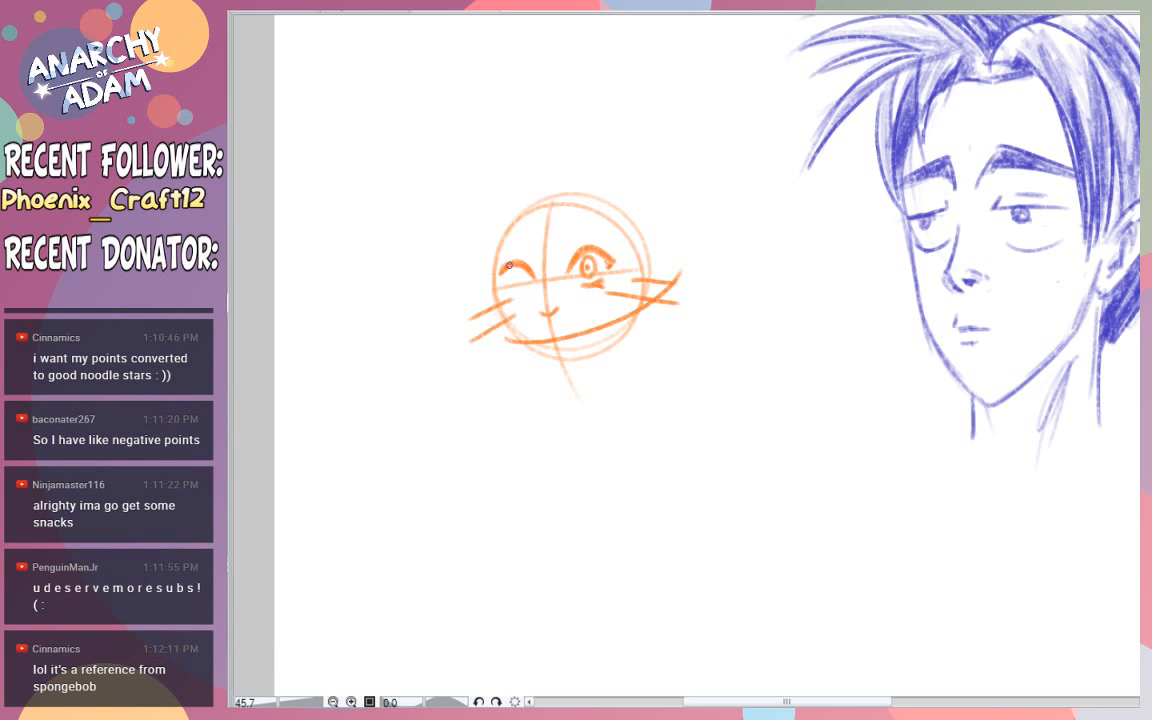
{"action": "mouse_move", "coordinate": [501, 272]}
{"action": "left_mouse_down"}
{"action": "mouse_move", "coordinate": [530, 284]}
{"action": "mouse_move", "coordinate": [514, 287]}
{"action": "mouse_move", "coordinate": [522, 271]}
{"action": "left_mouse_up"}
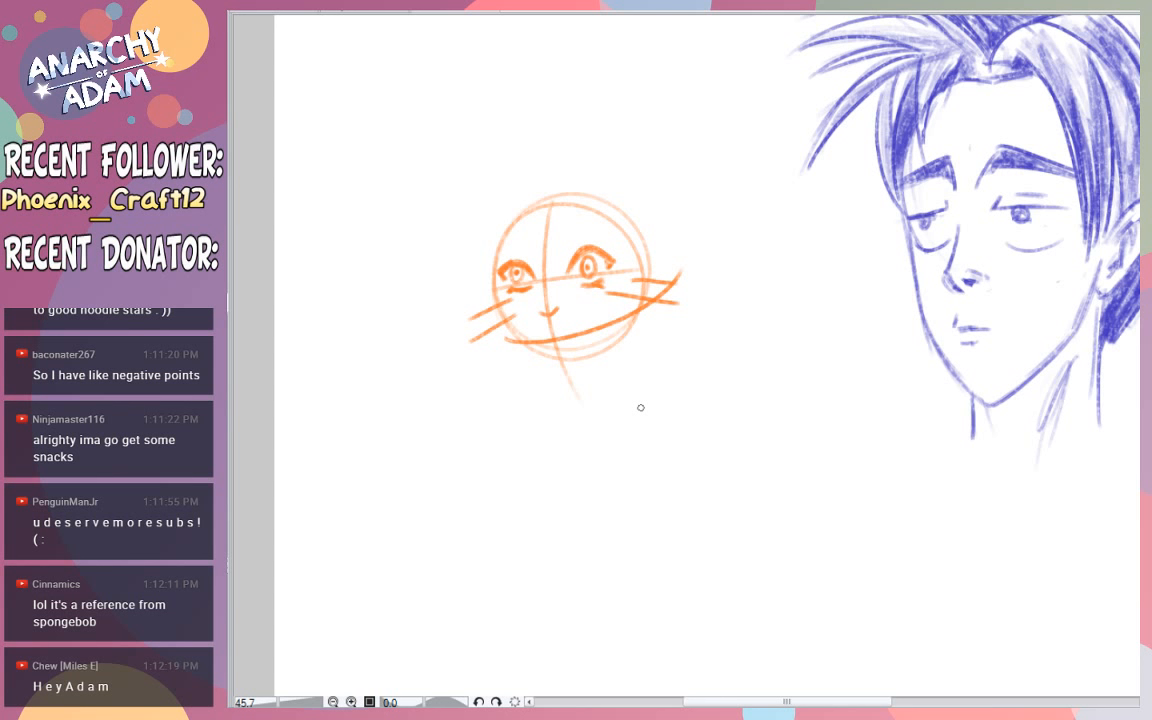
{"action": "mouse_move", "coordinate": [582, 260]}
{"action": "left_mouse_down"}
{"action": "mouse_move", "coordinate": [588, 274]}
{"action": "mouse_move", "coordinate": [598, 256]}
{"action": "left_mouse_up"}
- Erase the grin, the whiskers and the lower side edges of the circle
{"action": "key", "text": "e"}
{"action": "key", "text": "e"}
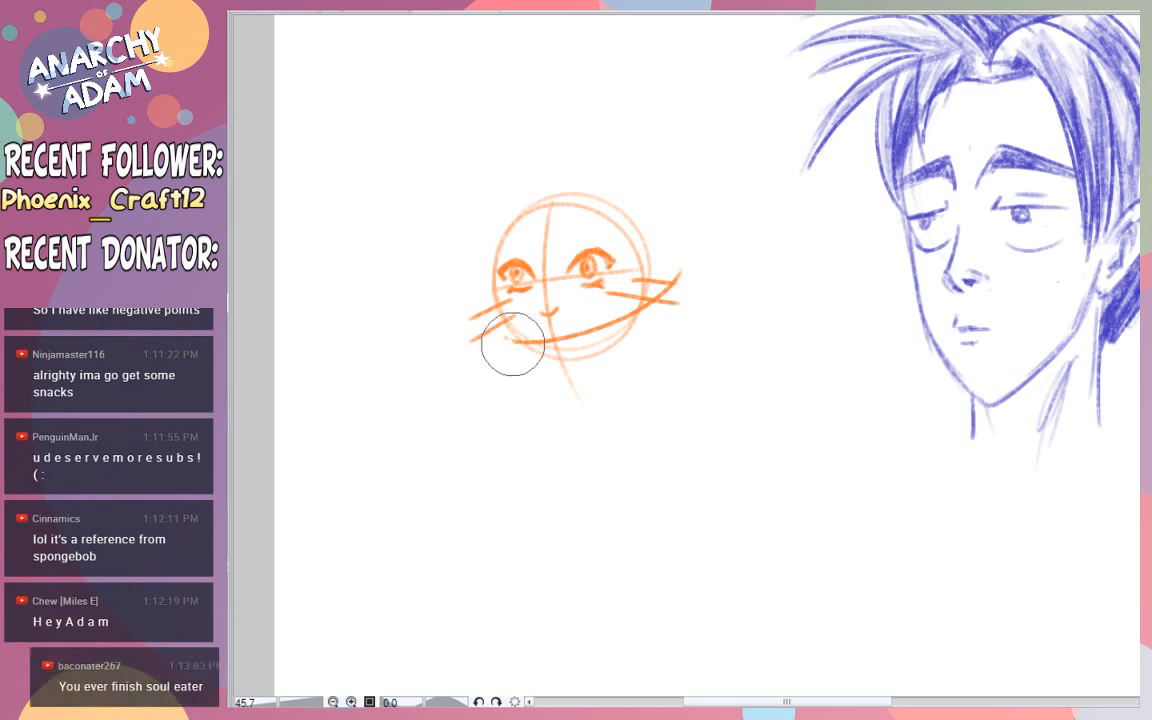
{"action": "mouse_move", "coordinate": [514, 342]}
{"action": "left_mouse_down"}
{"action": "mouse_move", "coordinate": [602, 324]}
{"action": "mouse_move", "coordinate": [624, 309]}
{"action": "mouse_move", "coordinate": [617, 290]}
{"action": "mouse_move", "coordinate": [653, 275]}
{"action": "mouse_move", "coordinate": [632, 278]}
{"action": "left_mouse_up"}
{"action": "mouse_move", "coordinate": [455, 290]}
{"action": "left_mouse_down"}
{"action": "mouse_move", "coordinate": [509, 321]}
{"action": "mouse_move", "coordinate": [478, 319]}
{"action": "mouse_move", "coordinate": [473, 352]}
{"action": "left_mouse_up"}
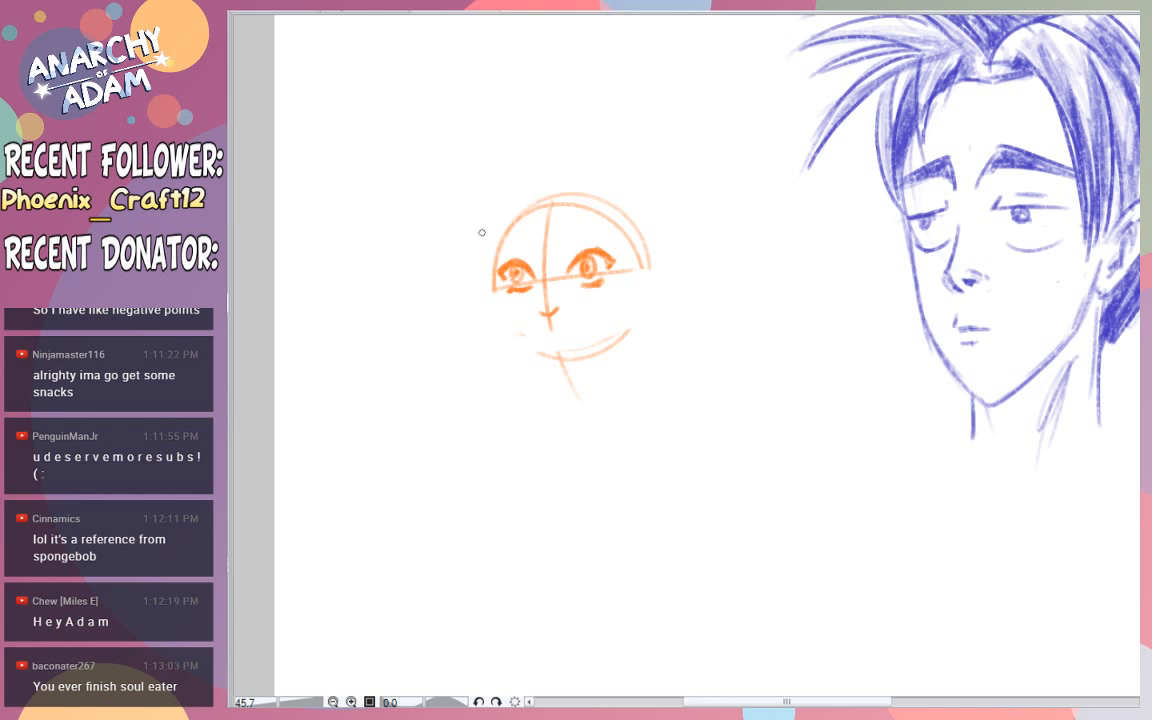
- Redraw the left cheek as a light curve from the eye line down toward the chin
{"action": "key", "text": "ctrl+z"}
{"action": "mouse_move", "coordinate": [494, 280]}
{"action": "left_mouse_down"}
{"action": "mouse_move", "coordinate": [519, 350]}
{"action": "mouse_move", "coordinate": [512, 341]}
{"action": "left_mouse_up"}
{"action": "key", "text": "ctrl+z"}
{"action": "key", "text": "ctrl+z"}
{"action": "left_click_drag", "start_coordinate": [494, 268], "coordinate": [512, 336]}
{"action": "key", "text": "ctrl+z"}
- Draw thick, sharply angled eyebrows slanting down toward the nose above both eyes
{"action": "key", "text": "ctrl+z"}
{"action": "mouse_move", "coordinate": [494, 258]}
{"action": "left_mouse_down"}
{"action": "mouse_move", "coordinate": [518, 337]}
{"action": "mouse_move", "coordinate": [494, 263]}
{"action": "mouse_move", "coordinate": [504, 320]}
{"action": "mouse_move", "coordinate": [497, 303]}
{"action": "mouse_move", "coordinate": [515, 335]}
{"action": "mouse_move", "coordinate": [550, 356]}
{"action": "left_mouse_up"}
{"action": "left_click_drag", "start_coordinate": [500, 314], "coordinate": [546, 360]}
{"action": "mouse_move", "coordinate": [508, 332]}
{"action": "left_mouse_down"}
{"action": "mouse_move", "coordinate": [556, 364]}
{"action": "mouse_move", "coordinate": [586, 362]}
{"action": "left_mouse_up"}
{"action": "key", "text": "ctrl+z"}
{"action": "key", "text": "ctrl+z"}
{"action": "key", "text": "ctrl+z"}
{"action": "key", "text": "ctrl+z"}
{"action": "key", "text": "ctrl+z"}
{"action": "key", "text": "ctrl+z"}
{"action": "key", "text": "ctrl+z"}
{"action": "key", "text": "ctrl+z"}
{"action": "mouse_move", "coordinate": [562, 260]}
{"action": "left_mouse_down"}
{"action": "mouse_move", "coordinate": [598, 223]}
{"action": "mouse_move", "coordinate": [614, 224]}
{"action": "left_mouse_up"}
{"action": "mouse_move", "coordinate": [537, 249]}
{"action": "left_mouse_down"}
{"action": "mouse_move", "coordinate": [503, 222]}
{"action": "mouse_move", "coordinate": [487, 247]}
{"action": "mouse_move", "coordinate": [499, 207]}
{"action": "mouse_move", "coordinate": [532, 252]}
{"action": "mouse_move", "coordinate": [501, 220]}
{"action": "mouse_move", "coordinate": [521, 250]}
{"action": "left_mouse_up"}
{"action": "key", "text": "ctrl+z"}
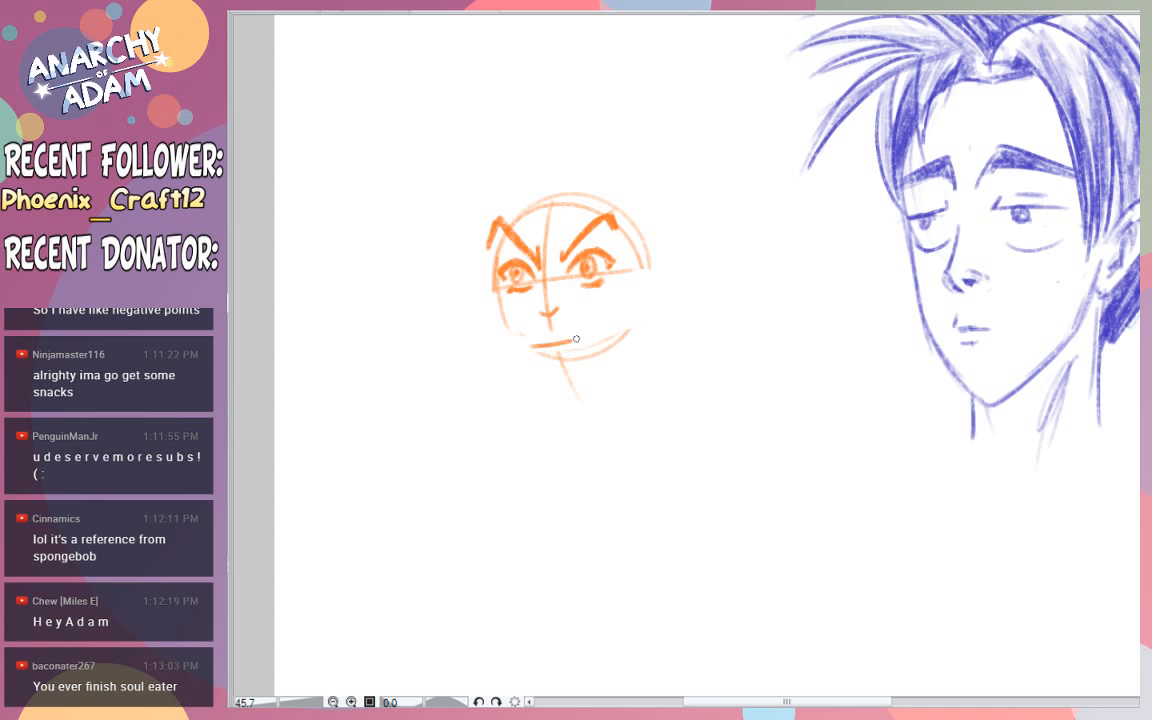
- Draw a short, slanted smirk under the nose, rising toward the right cheek
{"action": "left_click_drag", "start_coordinate": [535, 341], "coordinate": [659, 290]}
{"action": "key", "text": "ctrl+z"}
{"action": "mouse_move", "coordinate": [498, 341]}
{"action": "left_mouse_down"}
{"action": "mouse_move", "coordinate": [593, 340]}
{"action": "mouse_move", "coordinate": [702, 283]}
{"action": "left_mouse_up"}
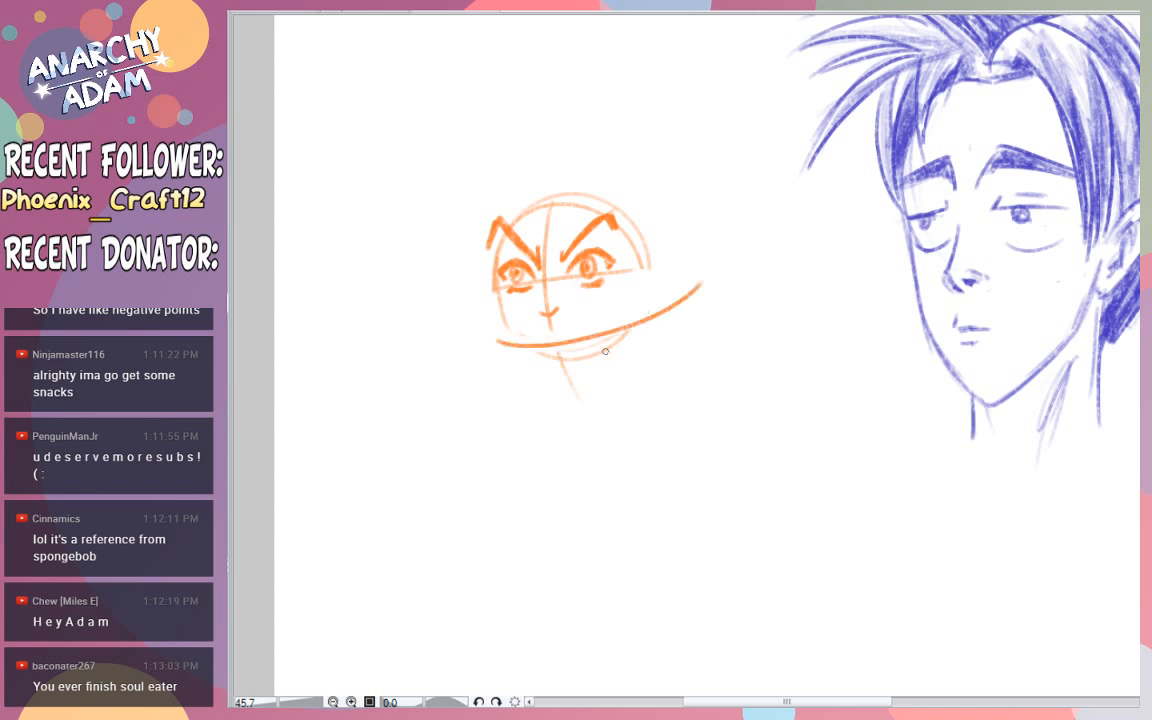
{"action": "key", "text": "ctrl+z"}
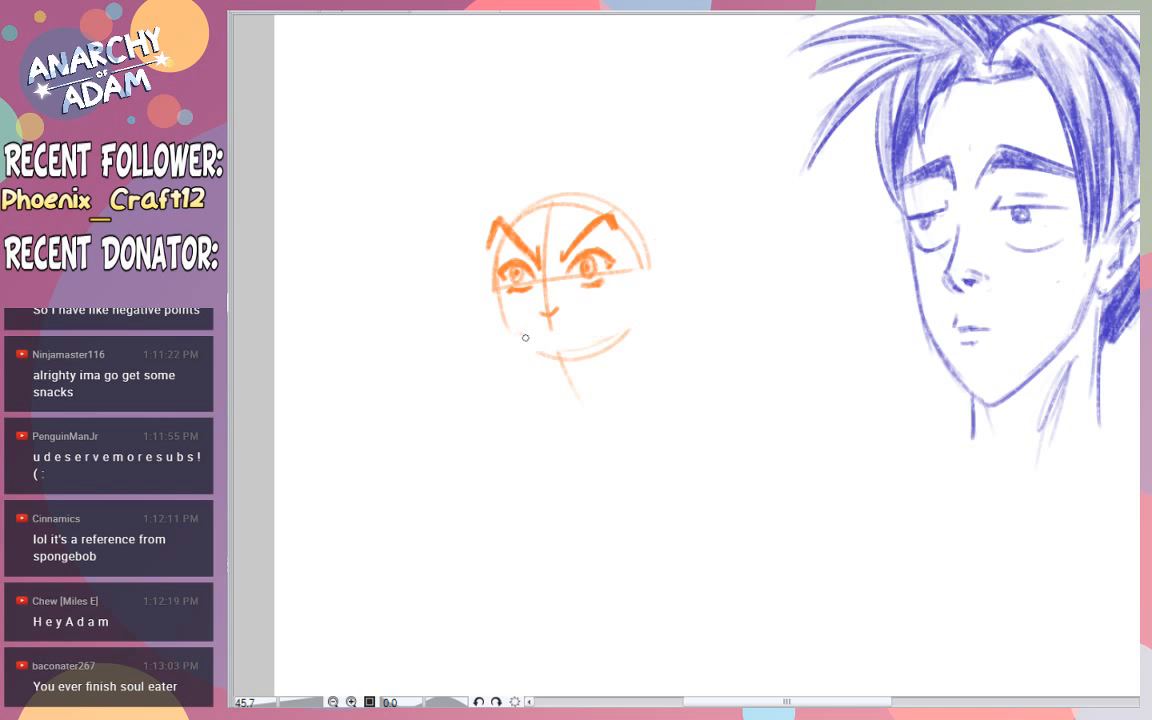
{"action": "left_click_drag", "start_coordinate": [541, 331], "coordinate": [609, 318]}
{"action": "key", "text": "ctrl+z"}
{"action": "key", "text": "ctrl+z"}
{"action": "left_click_drag", "start_coordinate": [548, 334], "coordinate": [615, 318]}
- Outline a headband across the forehead above the eyebrows, with its side curving down at the right temple
{"action": "key", "text": "ctrl+z"}
{"action": "mouse_move", "coordinate": [445, 238]}
{"action": "left_mouse_down"}
{"action": "mouse_move", "coordinate": [429, 147]}
{"action": "mouse_move", "coordinate": [550, 75]}
{"action": "mouse_move", "coordinate": [700, 165]}
{"action": "mouse_move", "coordinate": [612, 210]}
{"action": "left_mouse_up"}
{"action": "key", "text": "ctrl+z"}
{"action": "left_click_drag", "start_coordinate": [505, 196], "coordinate": [495, 235]}
{"action": "left_click_drag", "start_coordinate": [514, 190], "coordinate": [589, 178]}
{"action": "key", "text": "ctrl+z"}
{"action": "mouse_move", "coordinate": [498, 226]}
{"action": "left_mouse_down"}
{"action": "mouse_move", "coordinate": [522, 188]}
{"action": "mouse_move", "coordinate": [632, 185]}
{"action": "left_mouse_up"}
{"action": "left_click_drag", "start_coordinate": [556, 180], "coordinate": [639, 200]}
{"action": "mouse_move", "coordinate": [507, 234]}
{"action": "left_mouse_down"}
{"action": "mouse_move", "coordinate": [595, 215]}
{"action": "mouse_move", "coordinate": [641, 243]}
{"action": "mouse_move", "coordinate": [643, 208]}
{"action": "mouse_move", "coordinate": [643, 248]}
{"action": "left_mouse_up"}
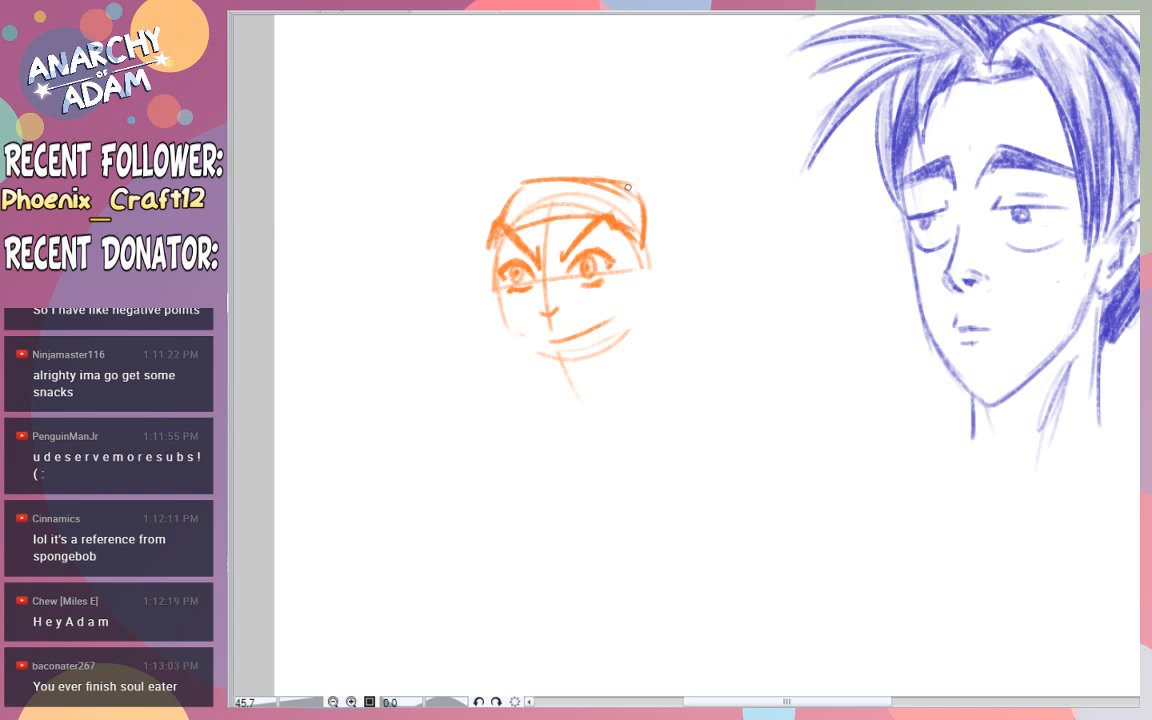
- Add a metal plate with a leaf spiral symbol to the headband and shade the fabric beside it
{"action": "left_click_drag", "start_coordinate": [524, 187], "coordinate": [512, 223]}
{"action": "mouse_move", "coordinate": [515, 222]}
{"action": "left_mouse_down"}
{"action": "mouse_move", "coordinate": [588, 207]}
{"action": "mouse_move", "coordinate": [597, 187]}
{"action": "mouse_move", "coordinate": [545, 196]}
{"action": "left_mouse_up"}
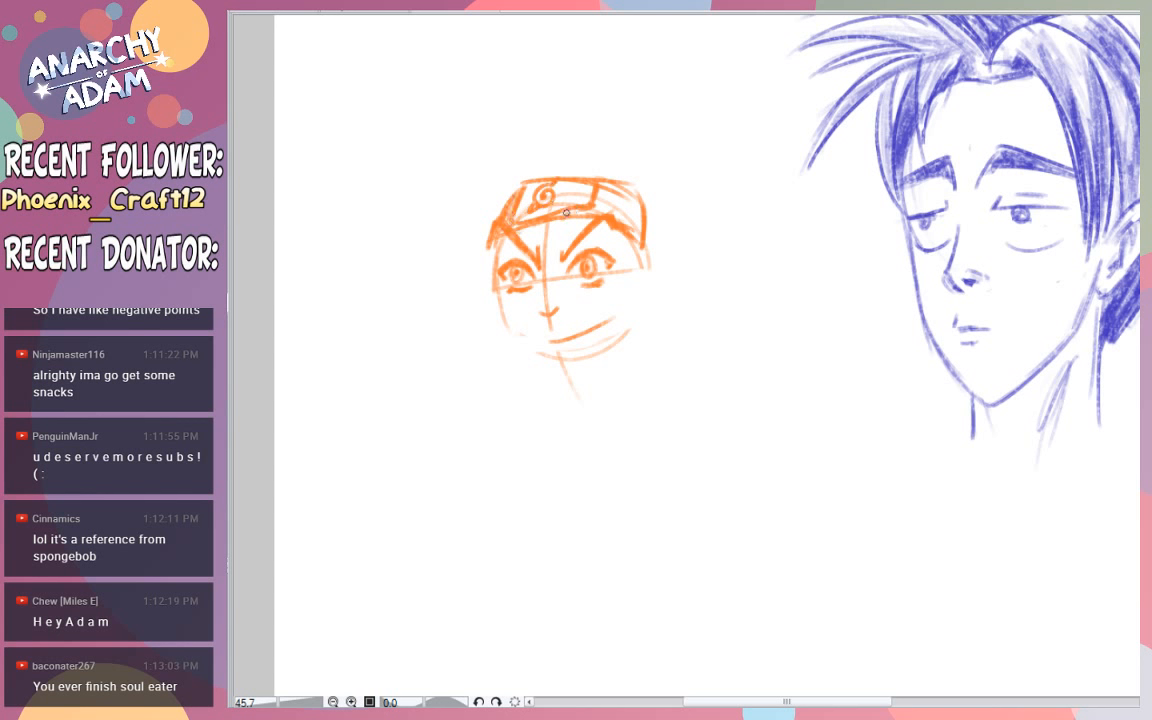
{"action": "mouse_move", "coordinate": [592, 208]}
{"action": "left_mouse_down"}
{"action": "mouse_move", "coordinate": [600, 184]}
{"action": "mouse_move", "coordinate": [634, 228]}
{"action": "mouse_move", "coordinate": [642, 212]}
{"action": "left_mouse_up"}
- Try a tall, oversized outline of spiky hair around the headband
{"action": "mouse_move", "coordinate": [481, 213]}
{"action": "left_mouse_down"}
{"action": "mouse_move", "coordinate": [363, 195]}
{"action": "mouse_move", "coordinate": [443, 182]}
{"action": "mouse_move", "coordinate": [314, 41]}
{"action": "mouse_move", "coordinate": [399, 108]}
{"action": "mouse_move", "coordinate": [414, 20]}
{"action": "mouse_move", "coordinate": [474, 15]}
{"action": "left_mouse_up"}
{"action": "left_click_drag", "start_coordinate": [489, 15], "coordinate": [490, 57]}
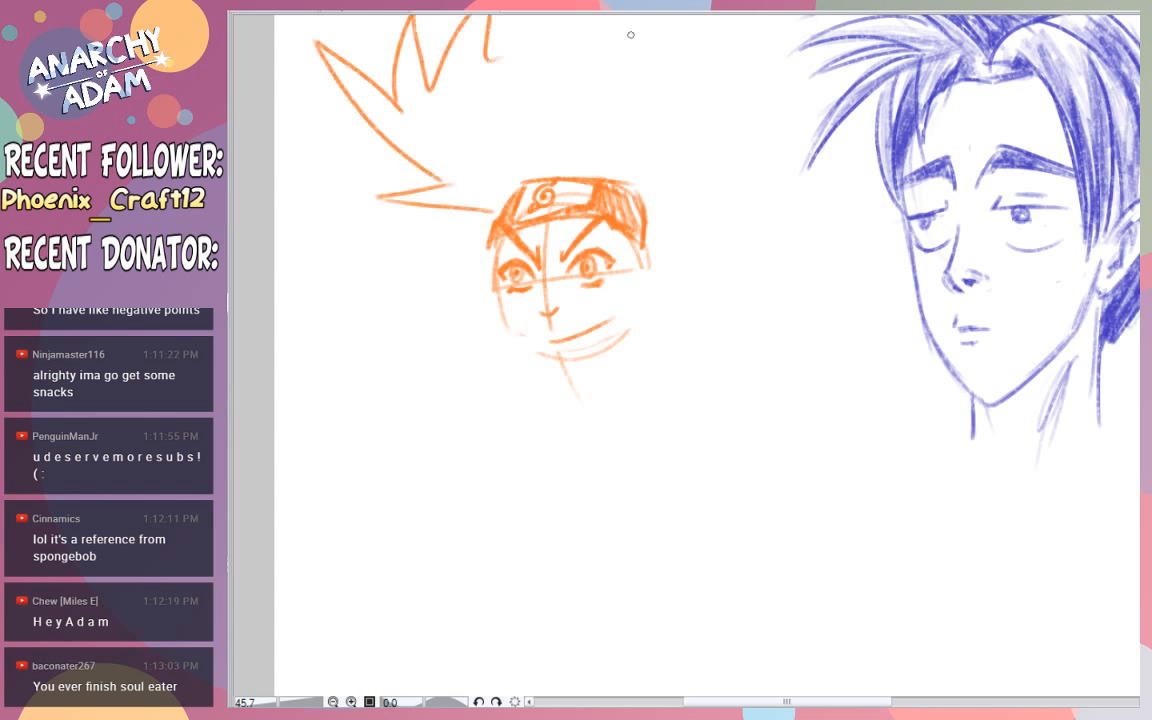
{"action": "left_click_drag", "start_coordinate": [648, 200], "coordinate": [672, 132]}
{"action": "mouse_move", "coordinate": [700, 118]}
{"action": "left_mouse_down"}
{"action": "mouse_move", "coordinate": [738, 106]}
{"action": "mouse_move", "coordinate": [741, 36]}
{"action": "left_mouse_up"}
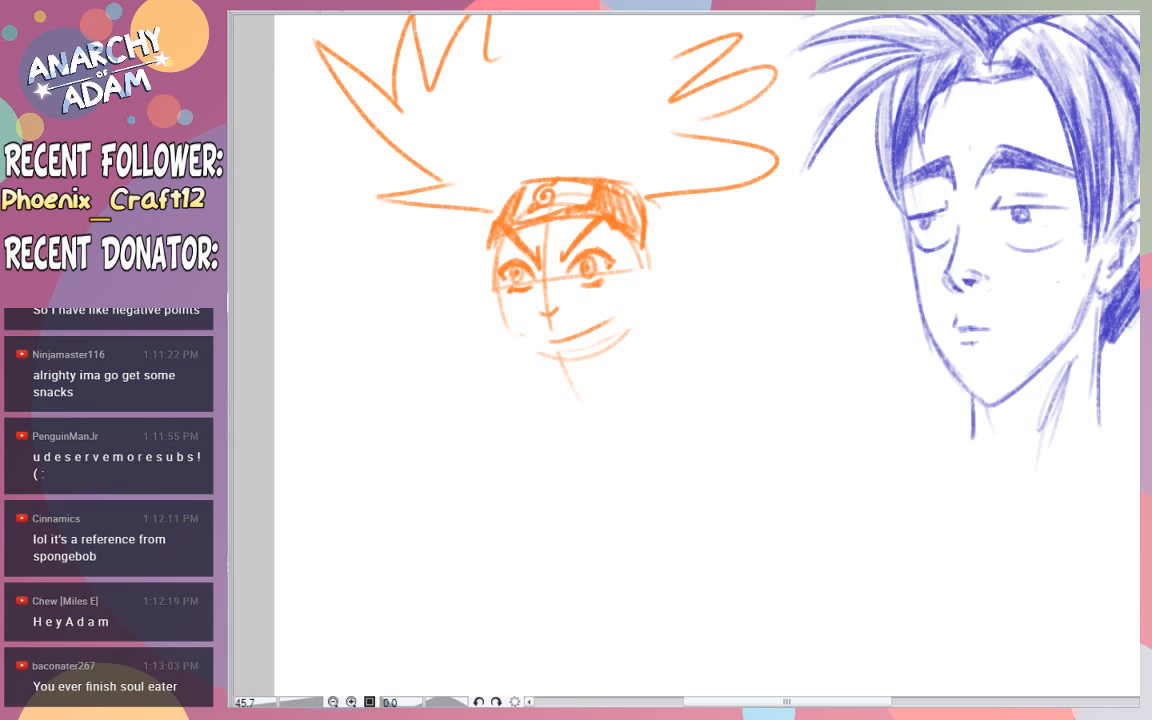
{"action": "scroll", "coordinate": [700, 350], "scroll_direction": "up", "scroll_amount": 3}
{"action": "mouse_move", "coordinate": [488, 150]}
{"action": "left_mouse_down"}
{"action": "mouse_move", "coordinate": [507, 58]}
{"action": "mouse_move", "coordinate": [538, 99]}
{"action": "mouse_move", "coordinate": [607, 76]}
{"action": "mouse_move", "coordinate": [669, 112]}
{"action": "left_mouse_up"}
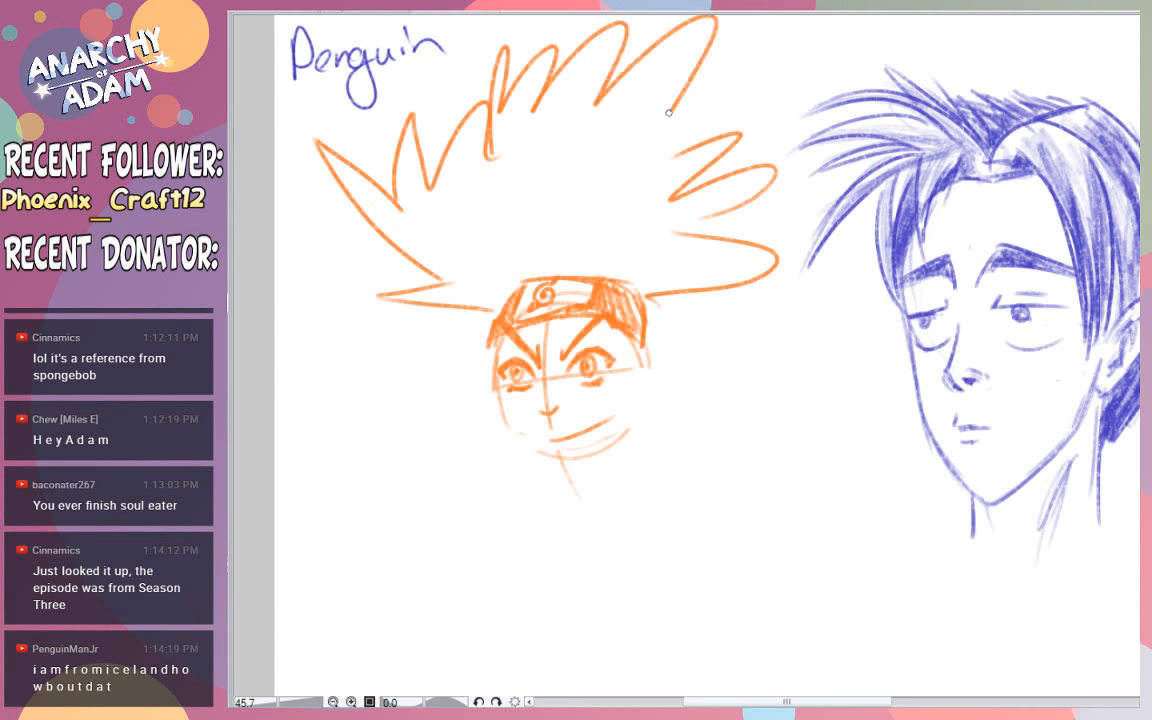
{"action": "key", "text": "ctrl+z"}
{"action": "key", "text": "ctrl+z"}
{"action": "key", "text": "ctrl+z"}
{"action": "key", "text": "ctrl+z"}
{"action": "key", "text": "ctrl+z"}
{"action": "key", "text": "ctrl+z"}
{"action": "key", "text": "ctrl+z"}
{"action": "key", "text": "ctrl+z"}
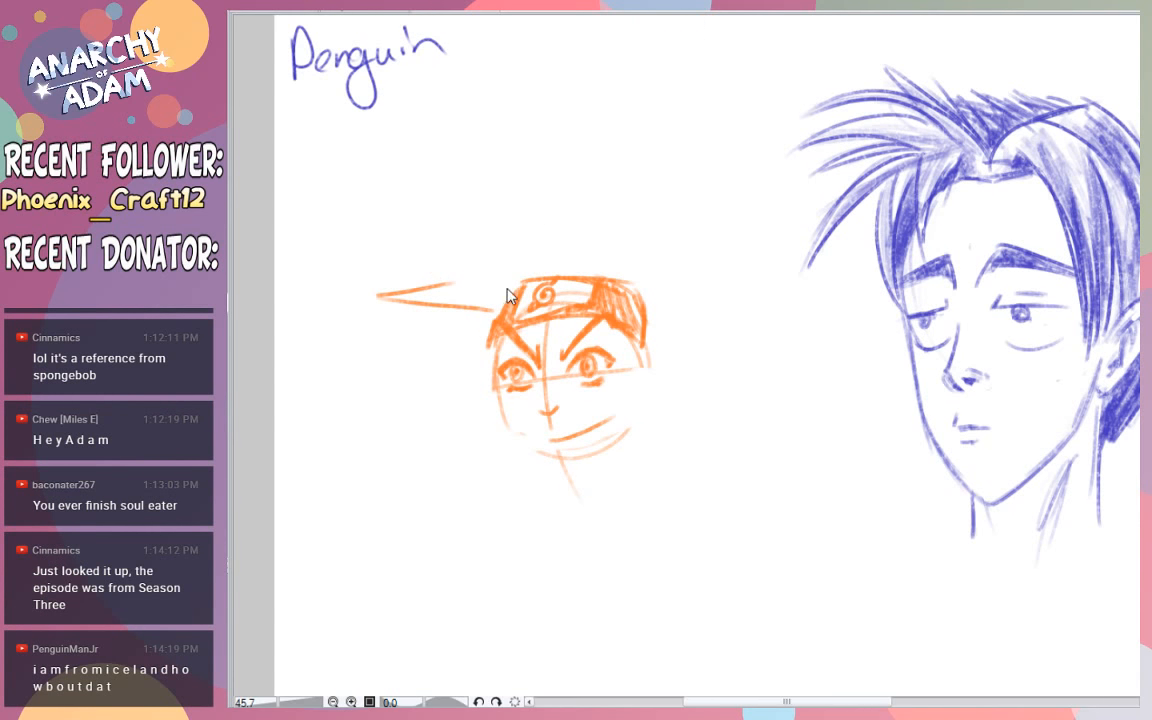
{"action": "key", "text": "ctrl+z"}
- Draw a huge, spiky hair outline fanning around the headband, with a small tuft beside its left end
{"action": "mouse_move", "coordinate": [500, 305]}
{"action": "left_mouse_down"}
{"action": "mouse_move", "coordinate": [391, 303]}
{"action": "mouse_move", "coordinate": [442, 298]}
{"action": "mouse_move", "coordinate": [308, 178]}
{"action": "mouse_move", "coordinate": [386, 195]}
{"action": "mouse_move", "coordinate": [380, 80]}
{"action": "mouse_move", "coordinate": [469, 22]}
{"action": "mouse_move", "coordinate": [498, 18]}
{"action": "mouse_move", "coordinate": [540, 95]}
{"action": "mouse_move", "coordinate": [605, 35]}
{"action": "mouse_move", "coordinate": [738, 59]}
{"action": "mouse_move", "coordinate": [683, 146]}
{"action": "mouse_move", "coordinate": [681, 249]}
{"action": "mouse_move", "coordinate": [632, 272]}
{"action": "mouse_move", "coordinate": [684, 294]}
{"action": "left_mouse_up"}
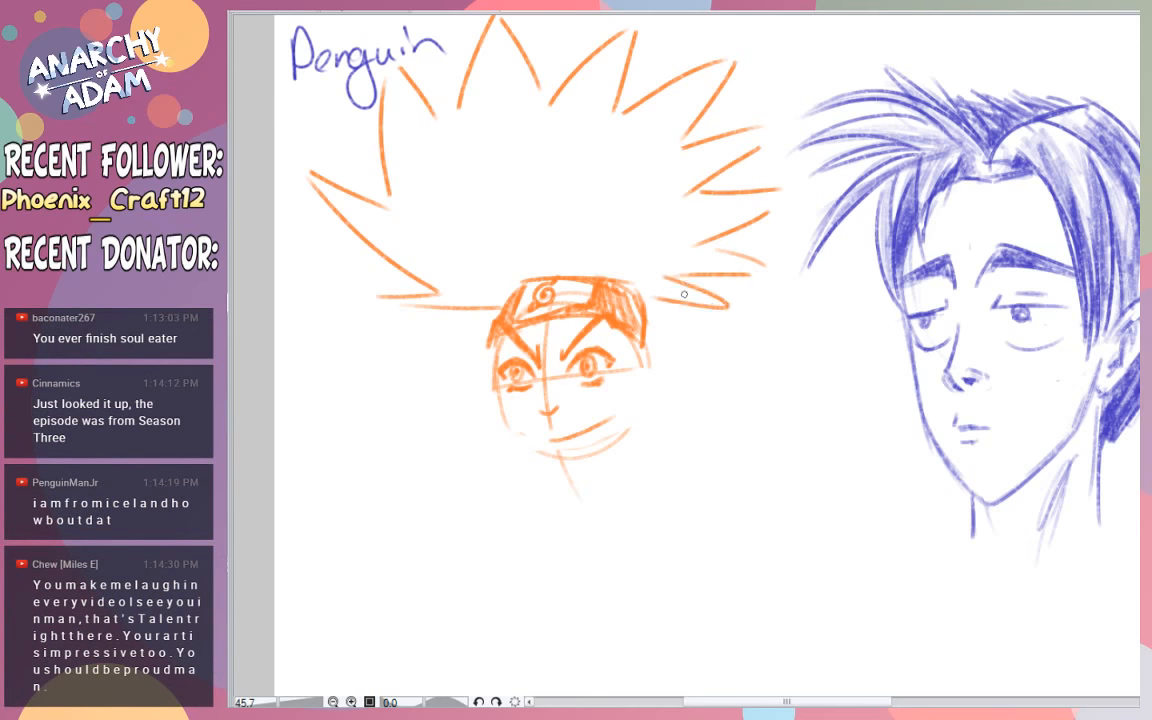
{"action": "left_click_drag", "start_coordinate": [456, 309], "coordinate": [493, 312]}
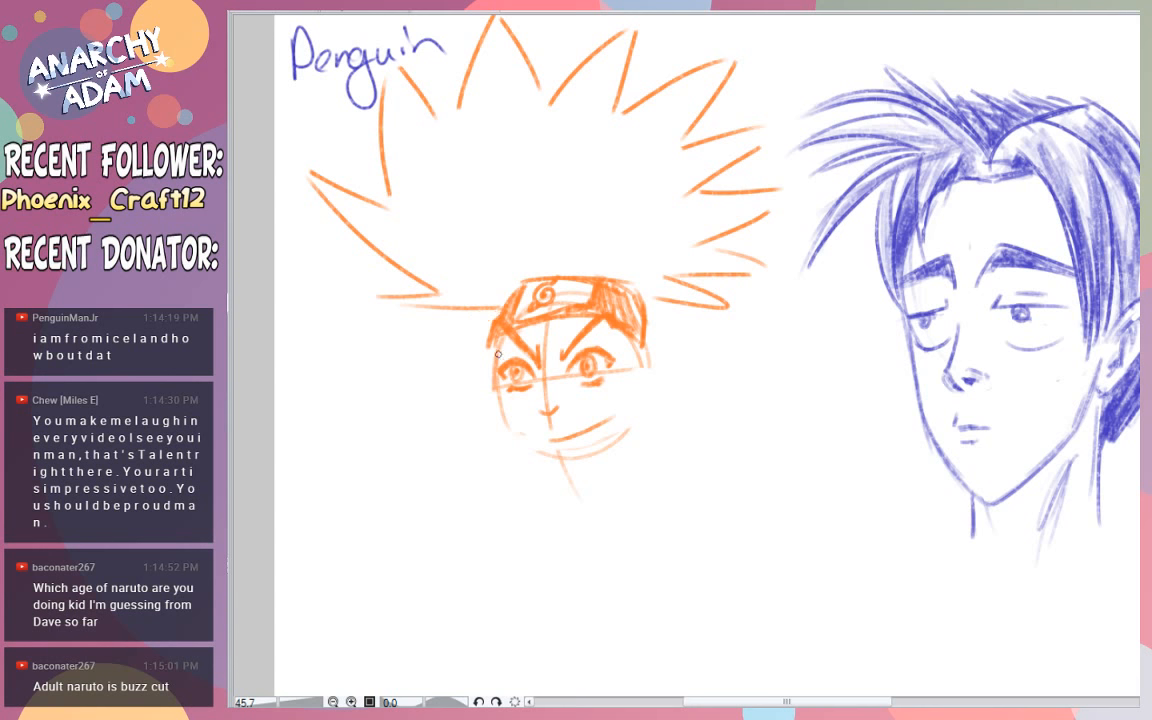
{"action": "left_click_drag", "start_coordinate": [486, 313], "coordinate": [488, 325]}
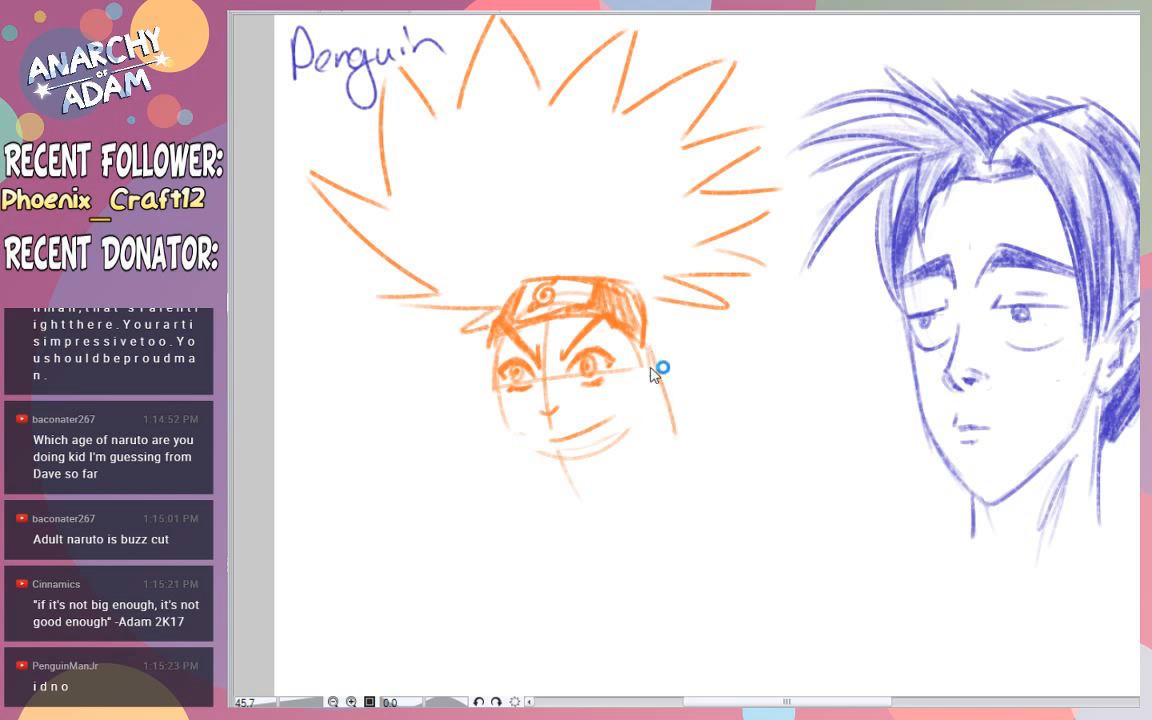
- Try hair locks beside the cheeks, and draw an ear at eye level on the right of the face
{"action": "left_click_drag", "start_coordinate": [650, 395], "coordinate": [682, 446]}
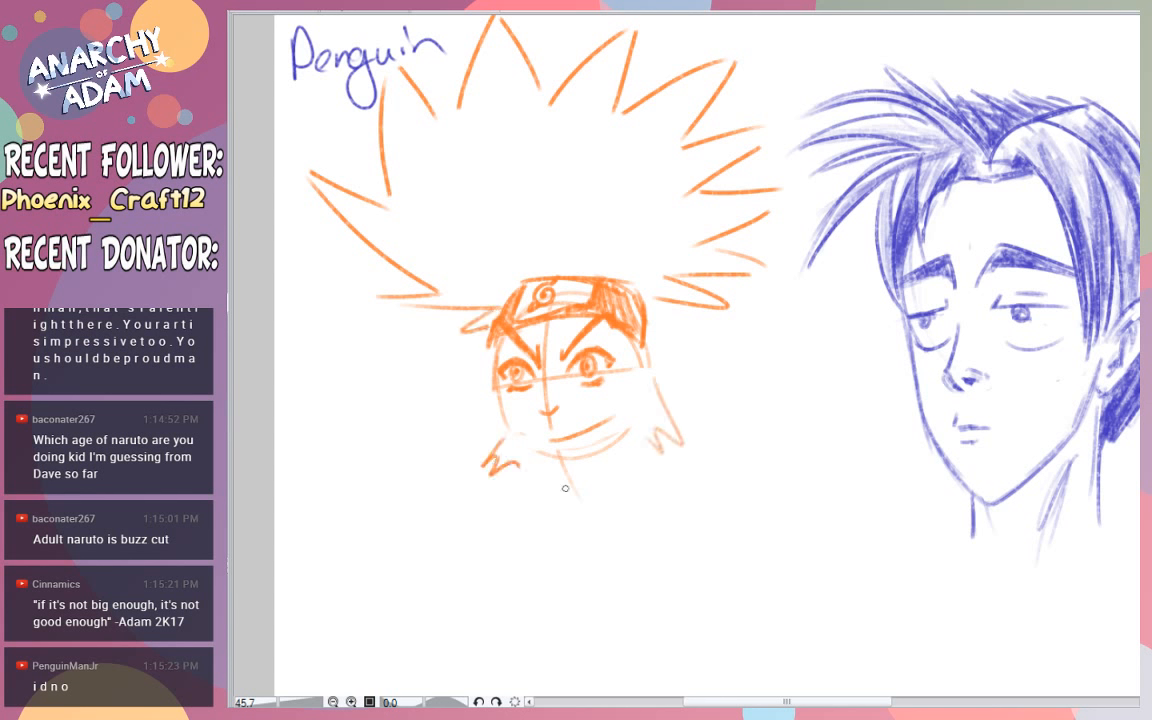
{"action": "key", "text": "ctrl+z"}
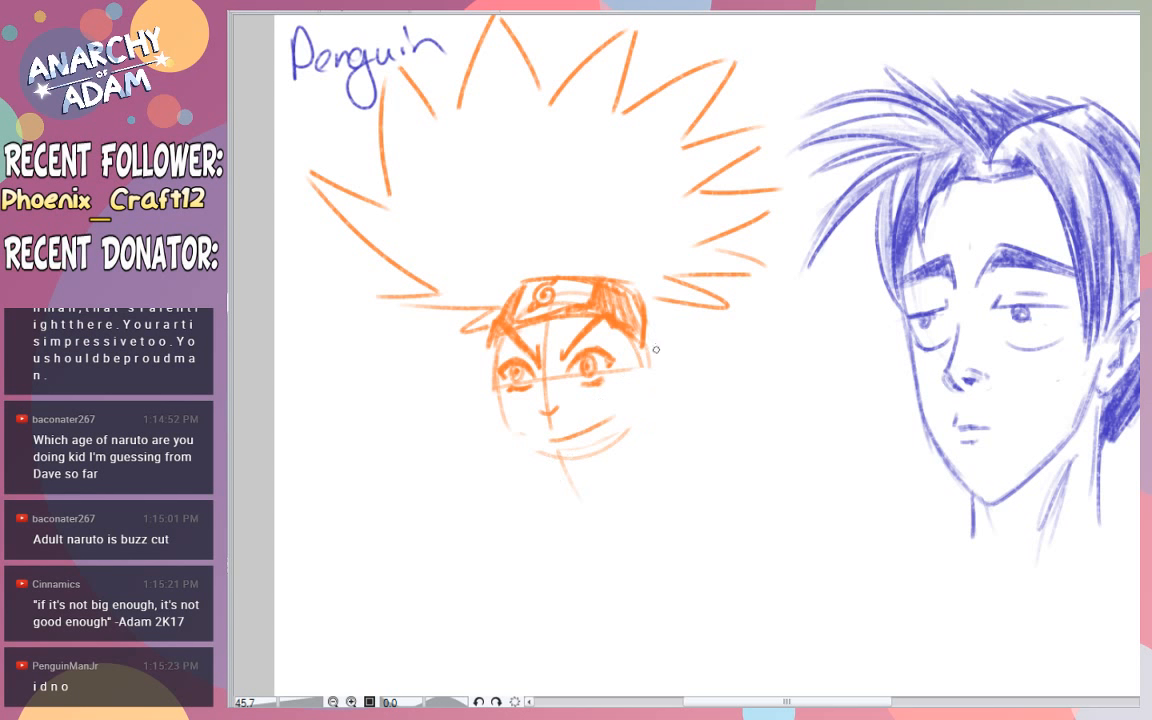
{"action": "mouse_move", "coordinate": [649, 364]}
{"action": "left_mouse_down"}
{"action": "mouse_move", "coordinate": [678, 334]}
{"action": "mouse_move", "coordinate": [647, 390]}
{"action": "mouse_move", "coordinate": [676, 374]}
{"action": "mouse_move", "coordinate": [675, 357]}
{"action": "mouse_move", "coordinate": [642, 416]}
{"action": "mouse_move", "coordinate": [661, 366]}
{"action": "mouse_move", "coordinate": [646, 399]}
{"action": "left_mouse_up"}
{"action": "key", "text": "ctrl+z"}
{"action": "key", "text": "ctrl+z"}
{"action": "key", "text": "ctrl+z"}
- Draw the jawline from both cheeks down to a pointed chin below the mouth
{"action": "left_click_drag", "start_coordinate": [493, 345], "coordinate": [531, 458]}
{"action": "mouse_move", "coordinate": [504, 399]}
{"action": "left_mouse_down"}
{"action": "mouse_move", "coordinate": [530, 452]}
{"action": "mouse_move", "coordinate": [504, 415]}
{"action": "mouse_move", "coordinate": [517, 436]}
{"action": "mouse_move", "coordinate": [541, 442]}
{"action": "mouse_move", "coordinate": [514, 431]}
{"action": "mouse_move", "coordinate": [558, 471]}
{"action": "left_mouse_up"}
{"action": "mouse_move", "coordinate": [536, 455]}
{"action": "left_mouse_down"}
{"action": "mouse_move", "coordinate": [593, 458]}
{"action": "mouse_move", "coordinate": [629, 446]}
{"action": "left_mouse_up"}
{"action": "left_click_drag", "start_coordinate": [567, 480], "coordinate": [638, 438]}
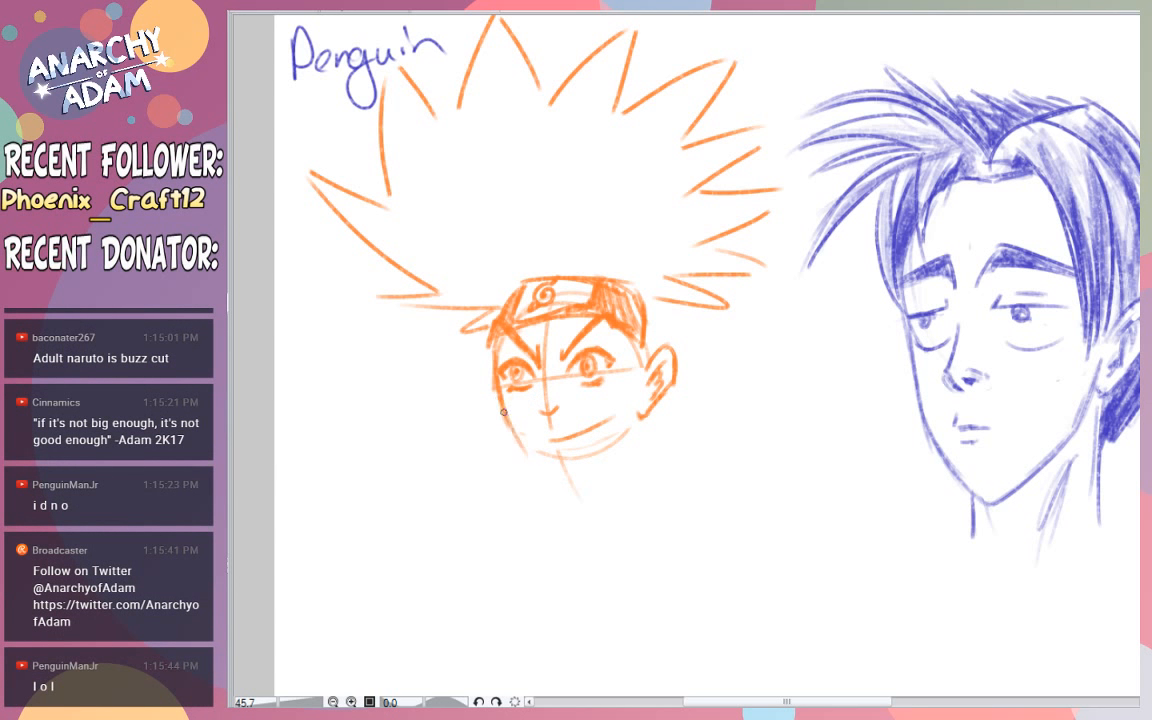
{"action": "mouse_move", "coordinate": [504, 412]}
{"action": "left_mouse_down"}
{"action": "mouse_move", "coordinate": [563, 495]}
{"action": "mouse_move", "coordinate": [554, 483]}
{"action": "left_mouse_up"}
{"action": "left_click_drag", "start_coordinate": [563, 490], "coordinate": [630, 460]}
{"action": "key", "text": "ctrl+z"}
{"action": "key", "text": "ctrl+z"}
{"action": "key", "text": "ctrl+z"}
{"action": "left_click_drag", "start_coordinate": [548, 483], "coordinate": [590, 469]}
{"action": "key", "text": "ctrl+z"}
{"action": "key", "text": "ctrl+z"}
{"action": "mouse_move", "coordinate": [506, 420]}
{"action": "left_mouse_down"}
{"action": "mouse_move", "coordinate": [572, 478]}
{"action": "mouse_move", "coordinate": [641, 416]}
{"action": "left_mouse_up"}
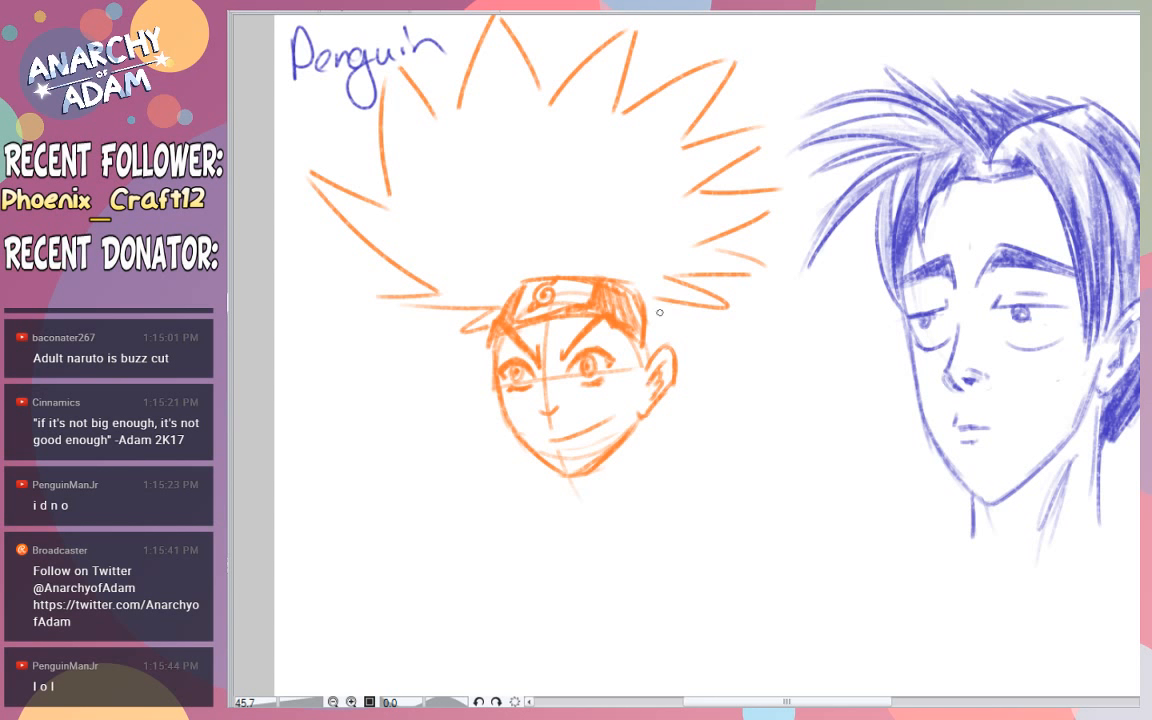
- Add short hair tufts between the headband and the ear
{"action": "mouse_move", "coordinate": [651, 307]}
{"action": "left_mouse_down"}
{"action": "mouse_move", "coordinate": [686, 331]}
{"action": "mouse_move", "coordinate": [674, 337]}
{"action": "mouse_move", "coordinate": [648, 309]}
{"action": "mouse_move", "coordinate": [655, 353]}
{"action": "left_mouse_up"}
{"action": "key", "text": "ctrl+z"}
- Try longer hair locks hanging below the ear and beside the jaw
{"action": "left_click_drag", "start_coordinate": [666, 396], "coordinate": [666, 463]}
{"action": "mouse_move", "coordinate": [656, 427]}
{"action": "left_mouse_down"}
{"action": "mouse_move", "coordinate": [643, 455]}
{"action": "mouse_move", "coordinate": [629, 447]}
{"action": "left_mouse_up"}
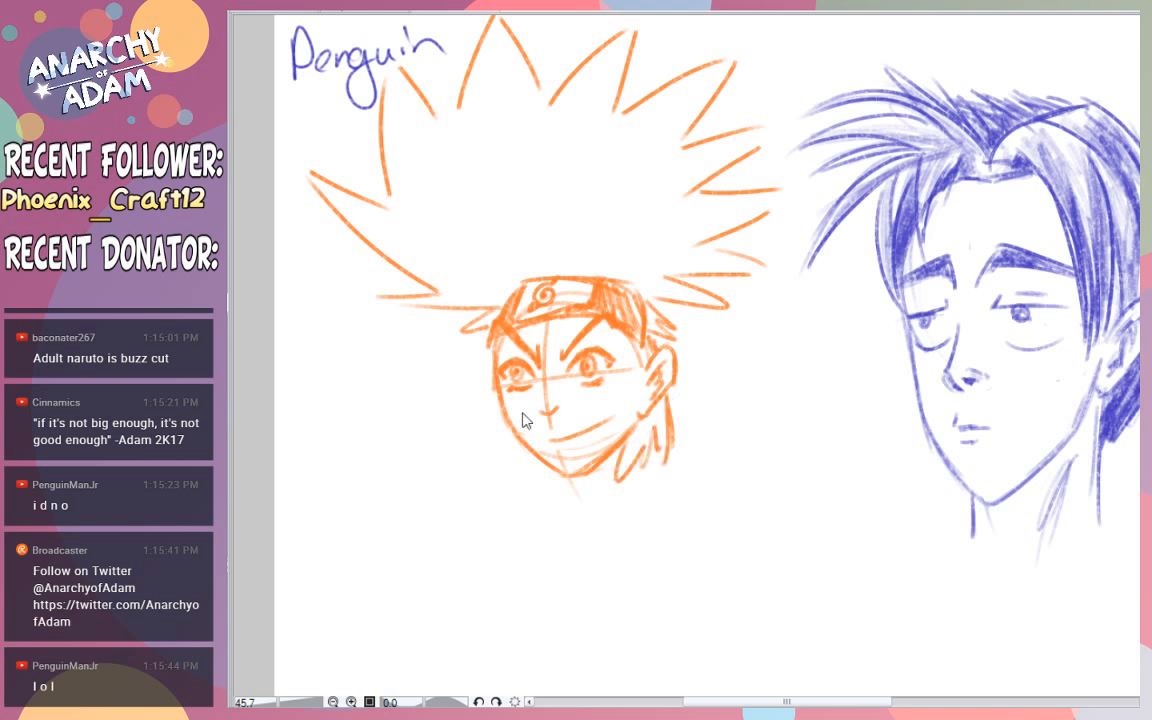
{"action": "key", "text": "ctrl+z"}
{"action": "key", "text": "ctrl+z"}
{"action": "key", "text": "ctrl+z"}
{"action": "key", "text": "ctrl+z"}
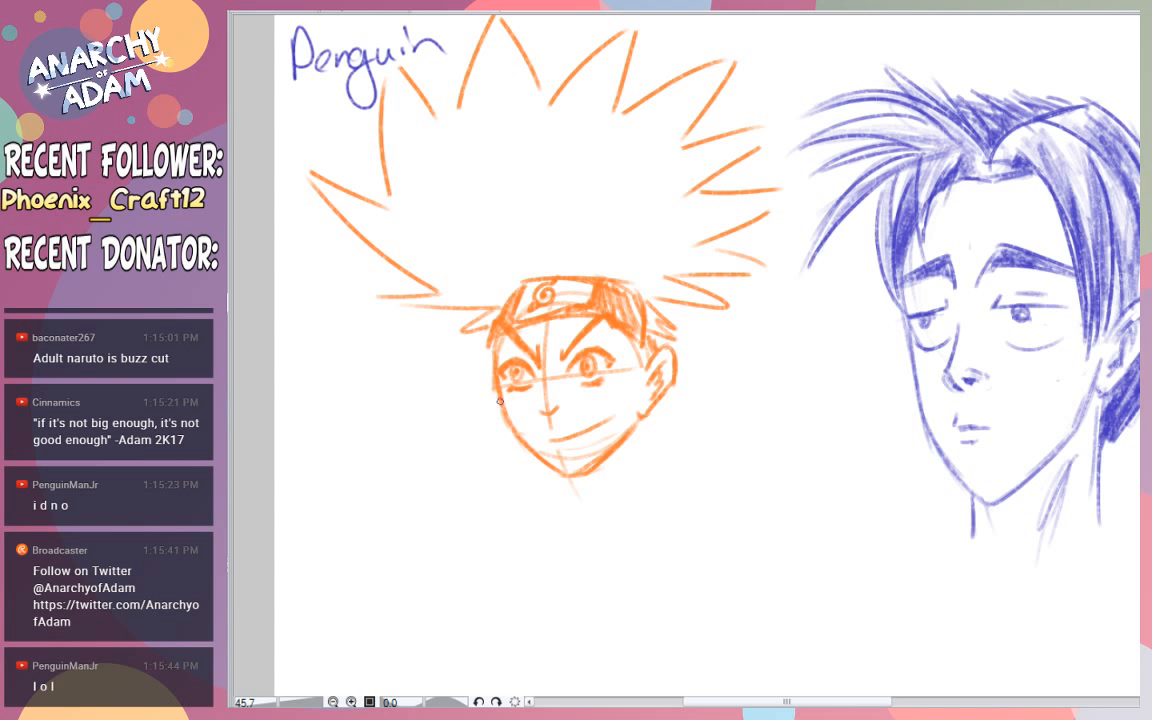
- Add short, jagged hair tufts along both sides of the lower jaw
{"action": "left_click_drag", "start_coordinate": [507, 414], "coordinate": [531, 469]}
{"action": "left_click_drag", "start_coordinate": [530, 453], "coordinate": [538, 469]}
{"action": "mouse_move", "coordinate": [652, 418]}
{"action": "left_mouse_down"}
{"action": "mouse_move", "coordinate": [611, 472]}
{"action": "mouse_move", "coordinate": [623, 457]}
{"action": "left_mouse_up"}
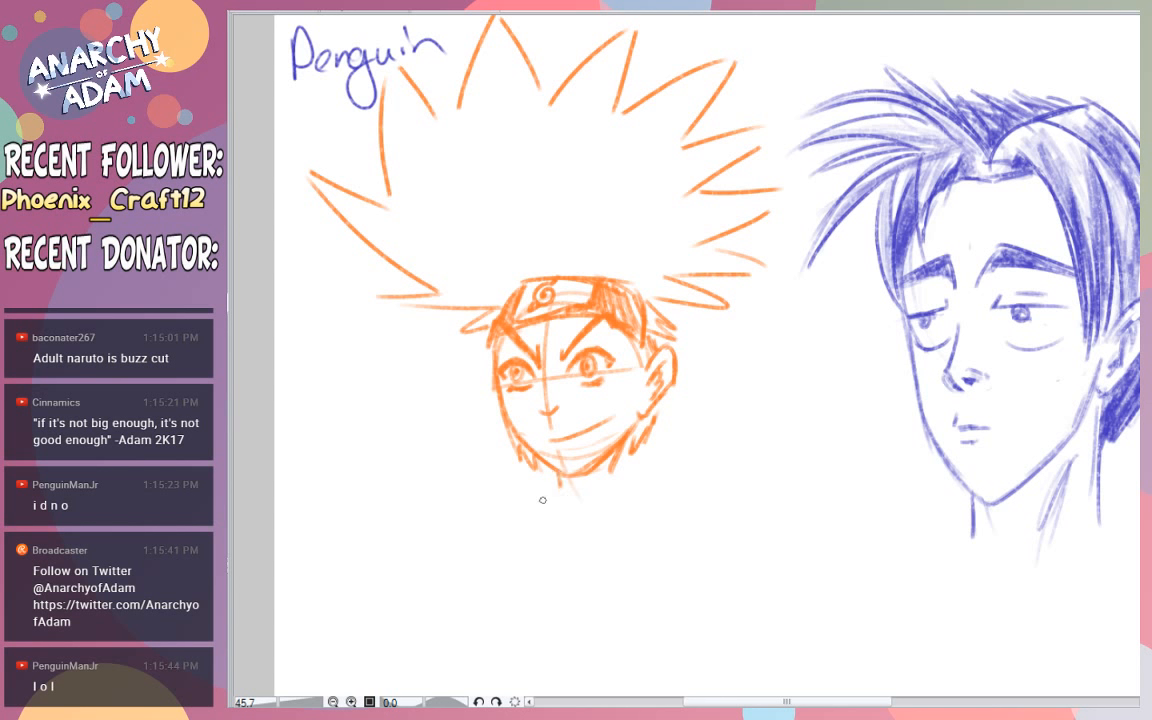
- Sketch the wide oval opening of a jacket collar around the neck, below the orange character's chin
{"action": "left_click_drag", "start_coordinate": [505, 472], "coordinate": [637, 494]}
{"action": "key", "text": "ctrl+z"}
{"action": "key", "text": "ctrl+z"}
{"action": "left_click_drag", "start_coordinate": [530, 468], "coordinate": [454, 492]}
{"action": "key", "text": "ctrl+z"}
{"action": "mouse_move", "coordinate": [544, 468]}
{"action": "left_mouse_down"}
{"action": "mouse_move", "coordinate": [470, 466]}
{"action": "mouse_move", "coordinate": [463, 476]}
{"action": "mouse_move", "coordinate": [591, 517]}
{"action": "mouse_move", "coordinate": [682, 492]}
{"action": "mouse_move", "coordinate": [611, 473]}
{"action": "left_mouse_up"}
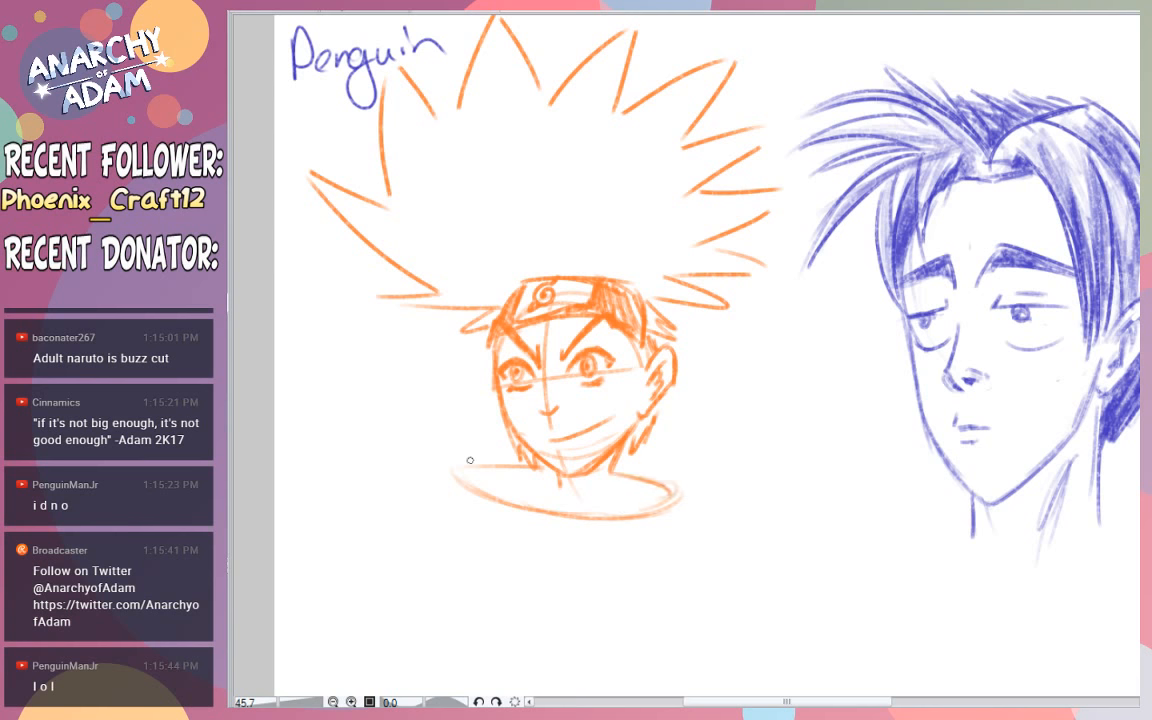
- Draw the collar's thick outer band with an open front, plus its inner rim and the neck lines
{"action": "mouse_move", "coordinate": [533, 455]}
{"action": "left_mouse_down"}
{"action": "mouse_move", "coordinate": [456, 460]}
{"action": "mouse_move", "coordinate": [434, 497]}
{"action": "mouse_move", "coordinate": [541, 555]}
{"action": "mouse_move", "coordinate": [538, 514]}
{"action": "mouse_move", "coordinate": [540, 550]}
{"action": "mouse_move", "coordinate": [561, 510]}
{"action": "left_mouse_up"}
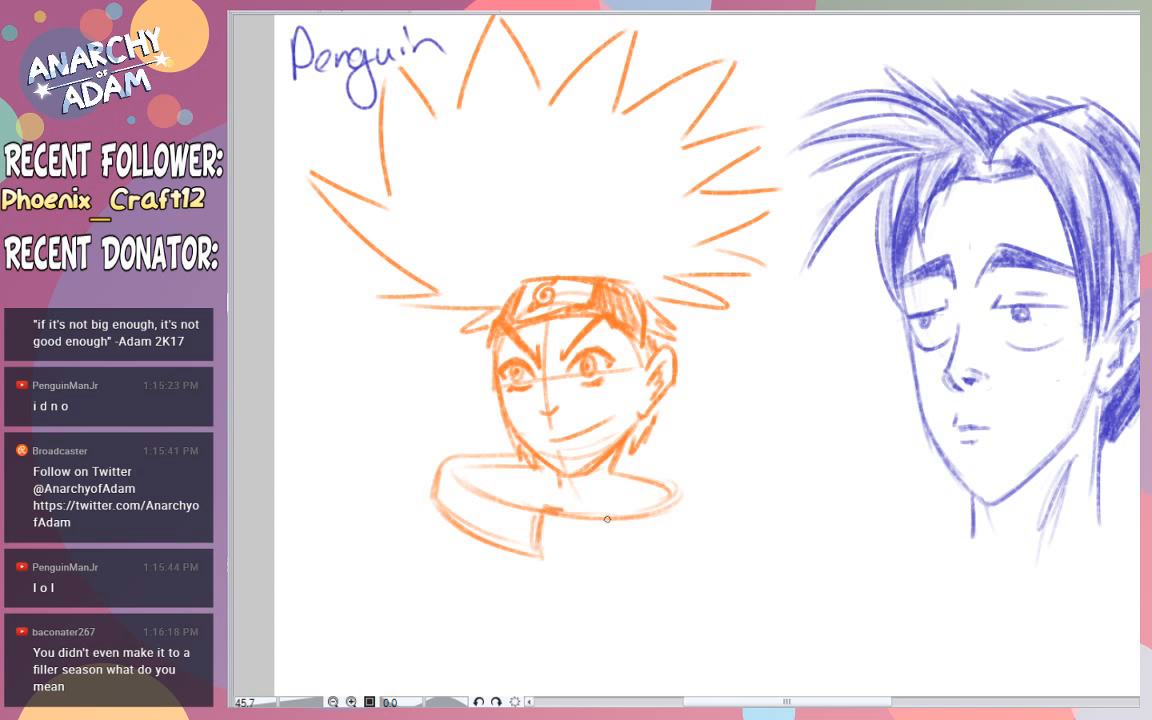
{"action": "mouse_move", "coordinate": [607, 515]}
{"action": "left_mouse_down"}
{"action": "mouse_move", "coordinate": [610, 543]}
{"action": "mouse_move", "coordinate": [700, 555]}
{"action": "left_mouse_up"}
{"action": "left_click_drag", "start_coordinate": [608, 558], "coordinate": [712, 543]}
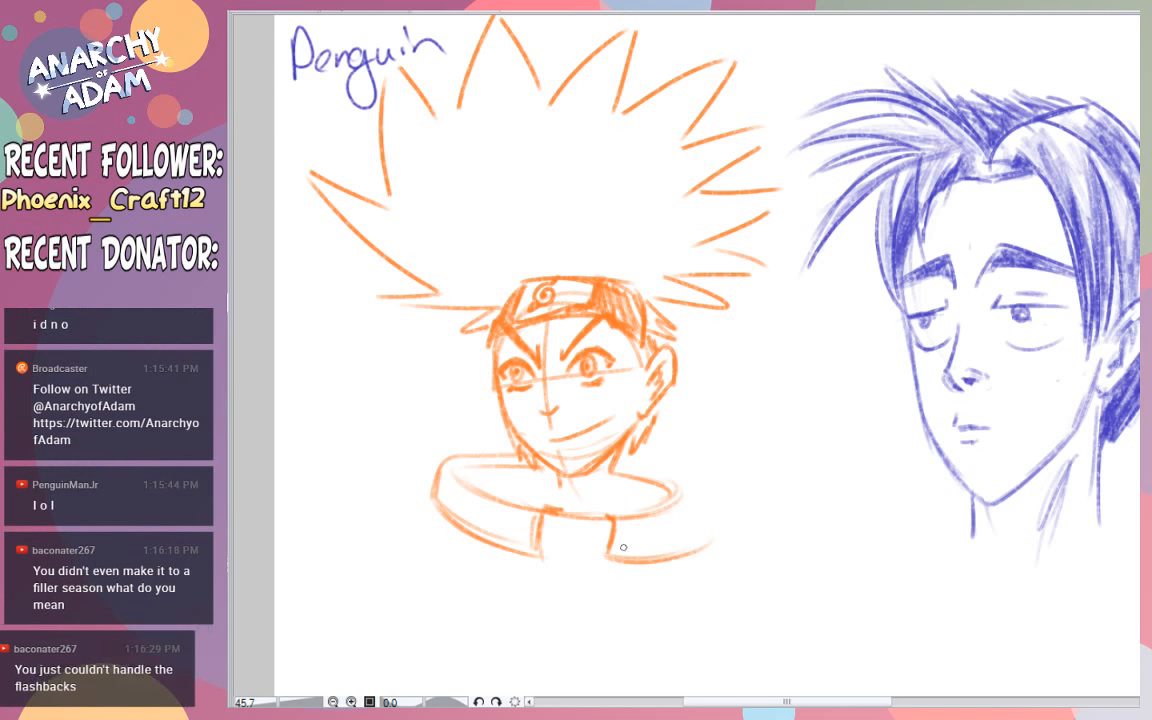
{"action": "left_click_drag", "start_coordinate": [685, 499], "coordinate": [671, 550]}
{"action": "left_click_drag", "start_coordinate": [615, 468], "coordinate": [681, 492]}
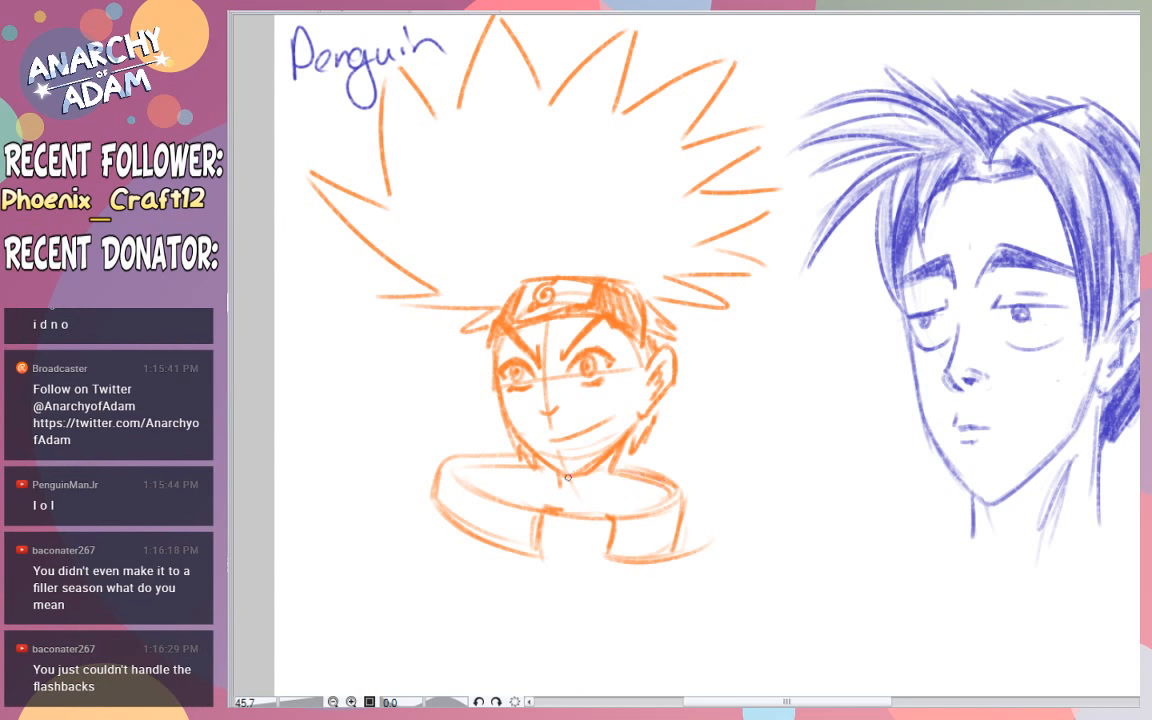
{"action": "mouse_move", "coordinate": [556, 474]}
{"action": "left_mouse_down"}
{"action": "mouse_move", "coordinate": [551, 490]}
{"action": "mouse_move", "coordinate": [649, 502]}
{"action": "left_mouse_up"}
{"action": "left_click_drag", "start_coordinate": [555, 487], "coordinate": [512, 504]}
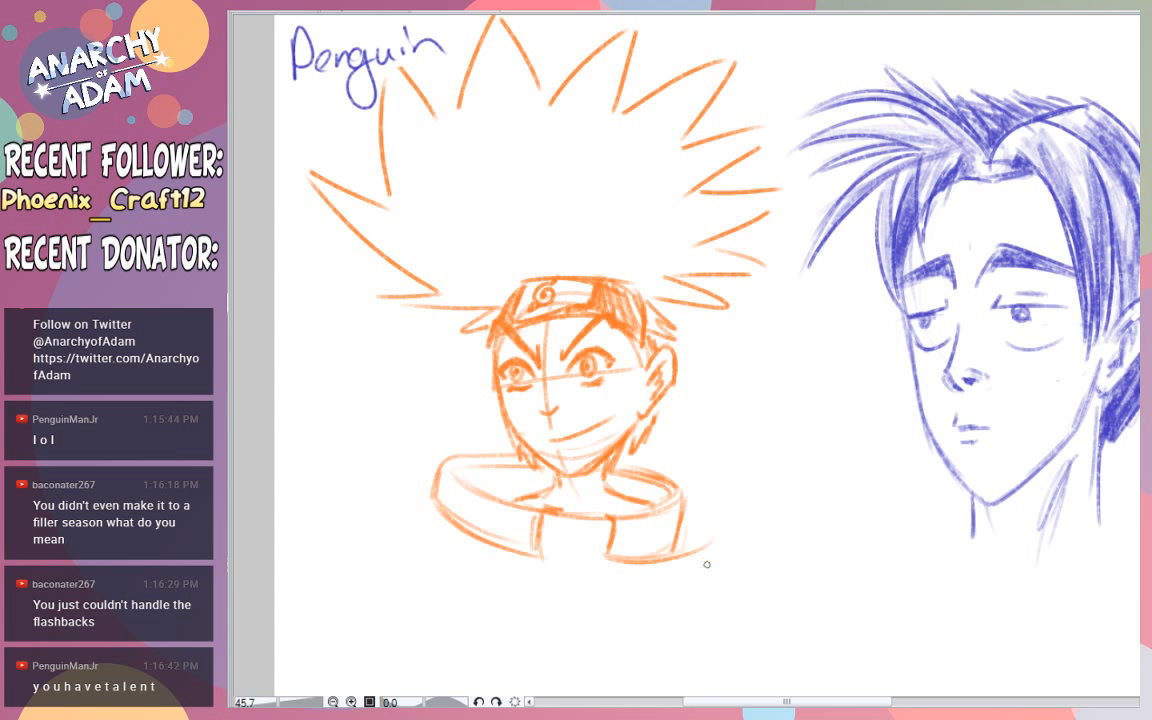
- Outline both jacket shoulders and upper arms, and the sides of the torso between them
{"action": "left_click_drag", "start_coordinate": [682, 550], "coordinate": [711, 580]}
{"action": "mouse_move", "coordinate": [432, 503]}
{"action": "left_mouse_down"}
{"action": "mouse_move", "coordinate": [341, 592]}
{"action": "mouse_move", "coordinate": [372, 668]}
{"action": "left_mouse_up"}
{"action": "left_click_drag", "start_coordinate": [703, 566], "coordinate": [740, 648]}
{"action": "mouse_move", "coordinate": [431, 541]}
{"action": "left_mouse_down"}
{"action": "mouse_move", "coordinate": [451, 568]}
{"action": "mouse_move", "coordinate": [465, 644]}
{"action": "left_mouse_up"}
{"action": "left_click_drag", "start_coordinate": [462, 591], "coordinate": [439, 664]}
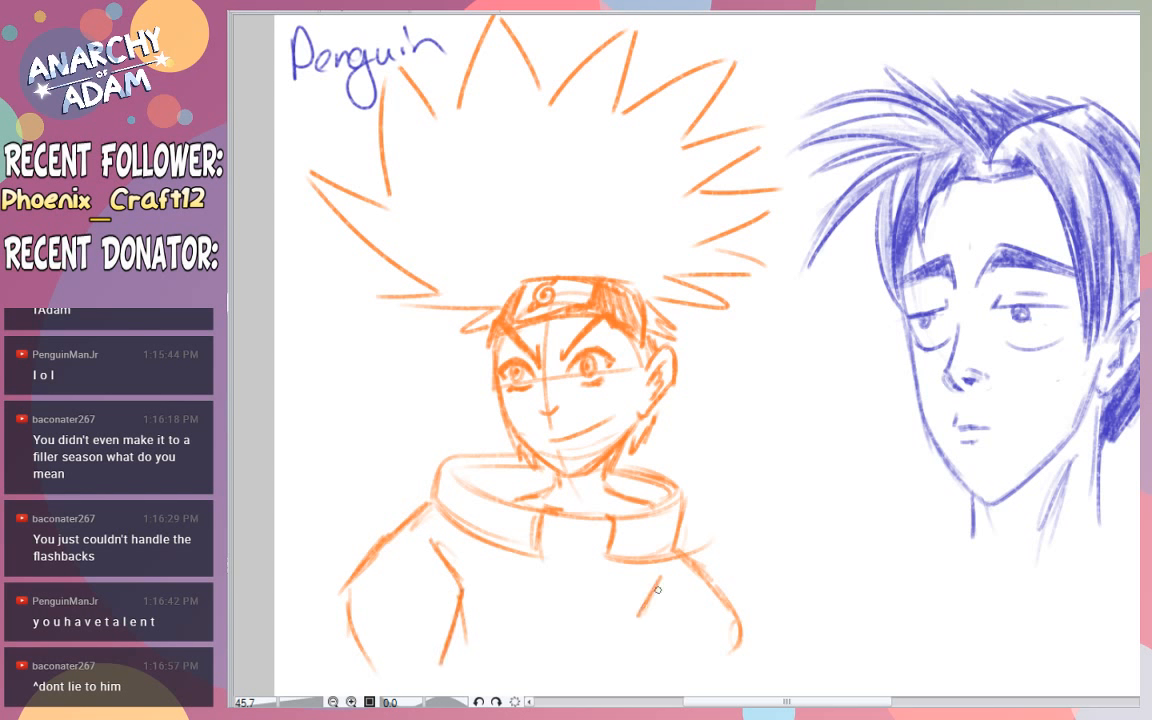
{"action": "left_click_drag", "start_coordinate": [660, 578], "coordinate": [656, 656]}
{"action": "left_click_drag", "start_coordinate": [627, 614], "coordinate": [672, 686]}
{"action": "mouse_move", "coordinate": [463, 624]}
{"action": "left_mouse_down"}
{"action": "mouse_move", "coordinate": [432, 694]}
{"action": "mouse_move", "coordinate": [472, 633]}
{"action": "left_mouse_up"}
{"action": "left_click_drag", "start_coordinate": [472, 633], "coordinate": [474, 678]}
- Close the gap at the collar's front and draw the centre seam down the jacket
{"action": "mouse_move", "coordinate": [572, 514]}
{"action": "left_mouse_down"}
{"action": "mouse_move", "coordinate": [569, 549]}
{"action": "mouse_move", "coordinate": [542, 555]}
{"action": "left_mouse_up"}
{"action": "left_click_drag", "start_coordinate": [541, 557], "coordinate": [596, 558]}
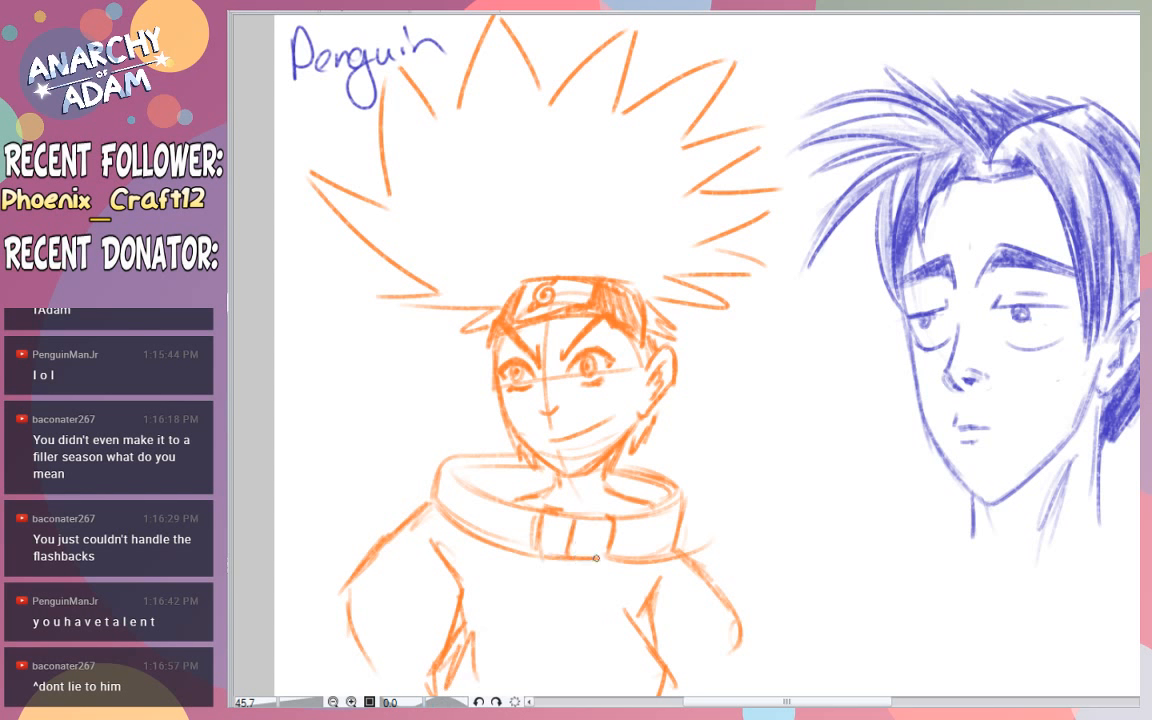
{"action": "mouse_move", "coordinate": [567, 558]}
{"action": "left_mouse_down"}
{"action": "mouse_move", "coordinate": [550, 602]}
{"action": "mouse_move", "coordinate": [562, 688]}
{"action": "left_mouse_up"}
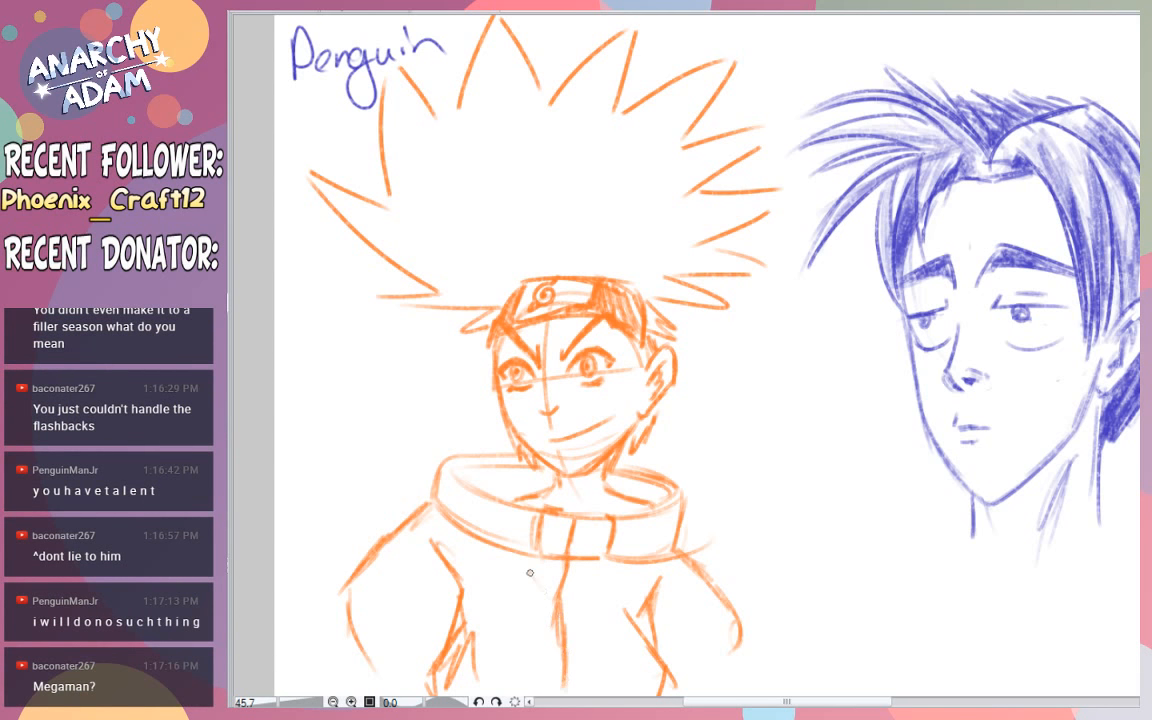
- Add diagonal creases across the jacket front and vertical strip lines on both sides of the centre seam
{"action": "left_click_drag", "start_coordinate": [522, 564], "coordinate": [617, 639]}
{"action": "left_click_drag", "start_coordinate": [530, 628], "coordinate": [620, 679]}
{"action": "left_click_drag", "start_coordinate": [544, 654], "coordinate": [598, 680]}
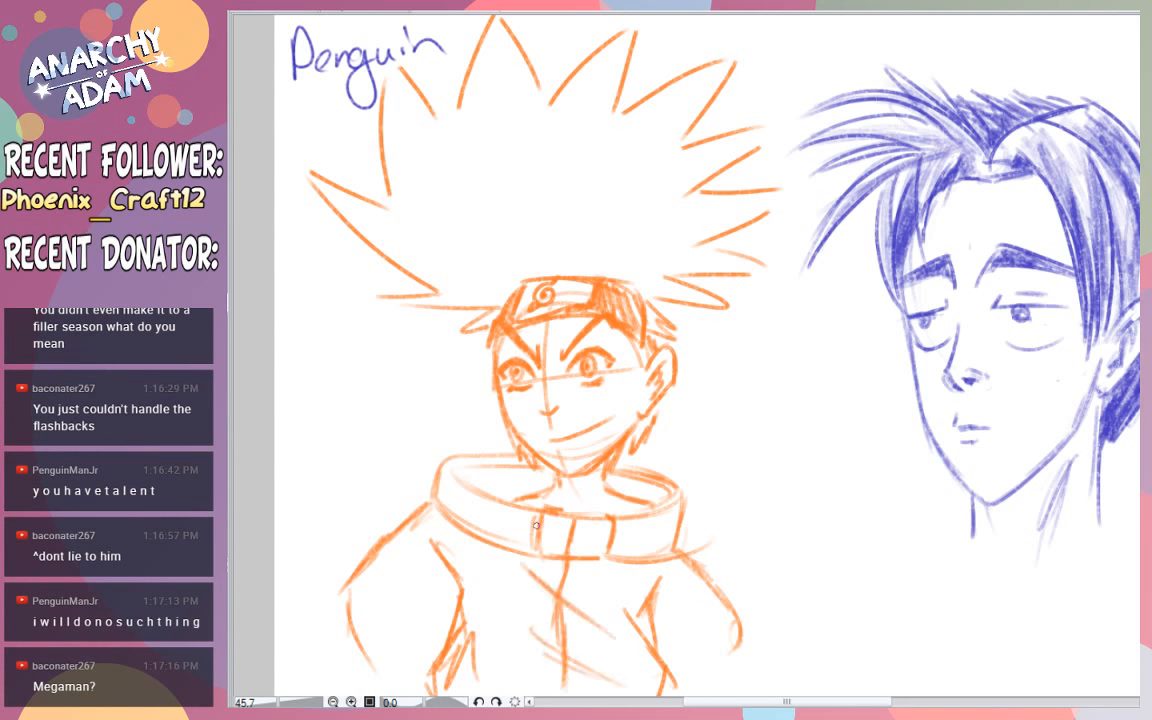
{"action": "mouse_move", "coordinate": [541, 551]}
{"action": "left_mouse_down"}
{"action": "mouse_move", "coordinate": [541, 660]}
{"action": "mouse_move", "coordinate": [542, 695]}
{"action": "left_mouse_up"}
{"action": "left_click_drag", "start_coordinate": [597, 560], "coordinate": [587, 613]}
{"action": "left_click_drag", "start_coordinate": [529, 553], "coordinate": [531, 627]}
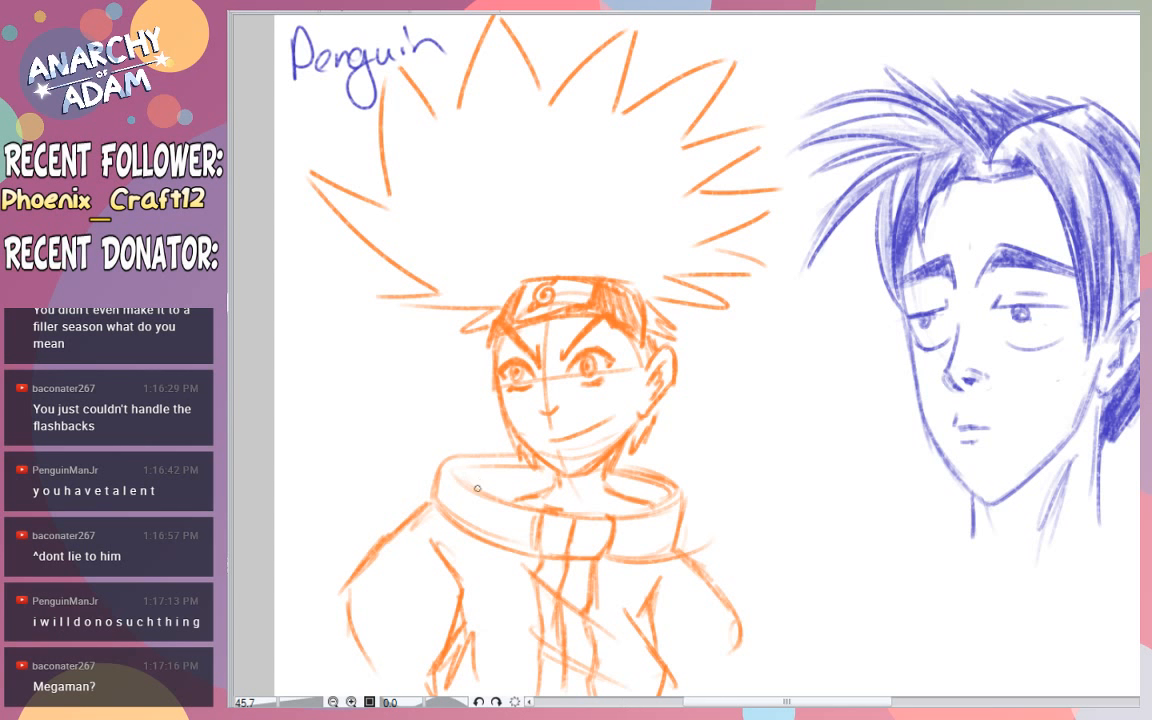
- Shade the inside of the collar in orange on both sides of the neck and strengthen the neck line
{"action": "mouse_move", "coordinate": [477, 488]}
{"action": "left_mouse_down"}
{"action": "mouse_move", "coordinate": [537, 469]}
{"action": "mouse_move", "coordinate": [490, 477]}
{"action": "mouse_move", "coordinate": [541, 491]}
{"action": "mouse_move", "coordinate": [509, 486]}
{"action": "mouse_move", "coordinate": [505, 498]}
{"action": "mouse_move", "coordinate": [481, 477]}
{"action": "mouse_move", "coordinate": [535, 490]}
{"action": "mouse_move", "coordinate": [501, 480]}
{"action": "mouse_move", "coordinate": [606, 474]}
{"action": "mouse_move", "coordinate": [657, 494]}
{"action": "mouse_move", "coordinate": [622, 475]}
{"action": "mouse_move", "coordinate": [653, 505]}
{"action": "left_mouse_up"}
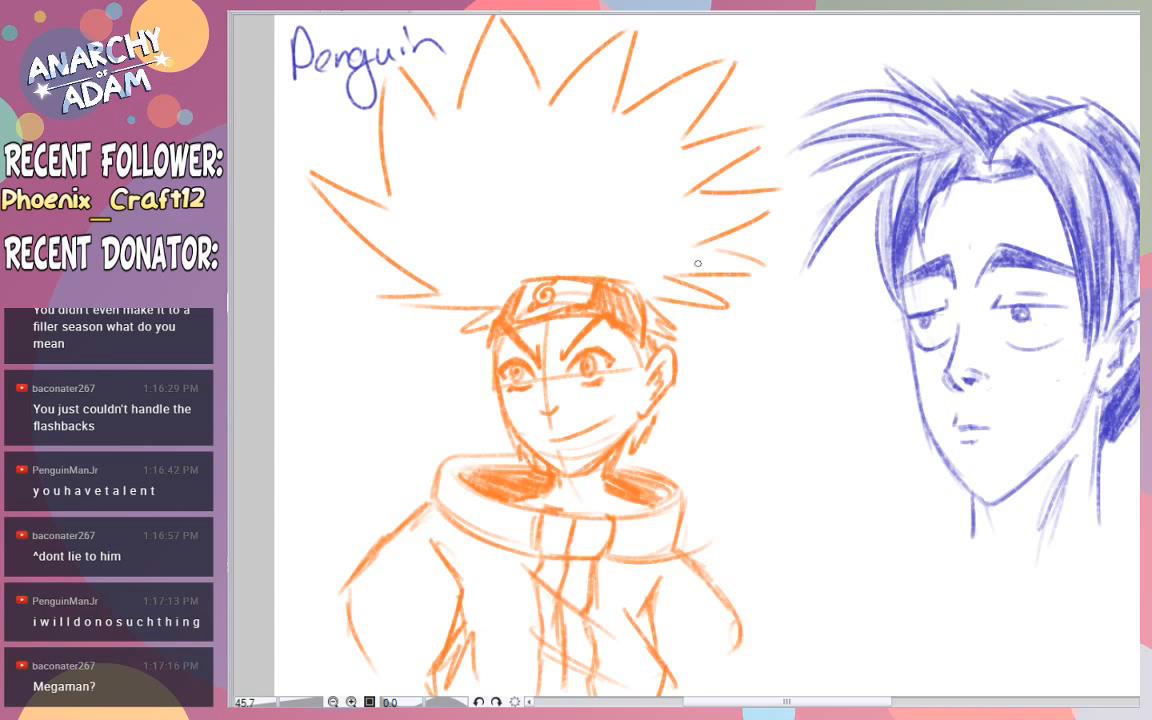
{"action": "mouse_move", "coordinate": [624, 444]}
{"action": "left_mouse_down"}
{"action": "mouse_move", "coordinate": [619, 490]}
{"action": "mouse_move", "coordinate": [608, 470]}
{"action": "left_mouse_up"}
{"action": "key", "text": "e"}
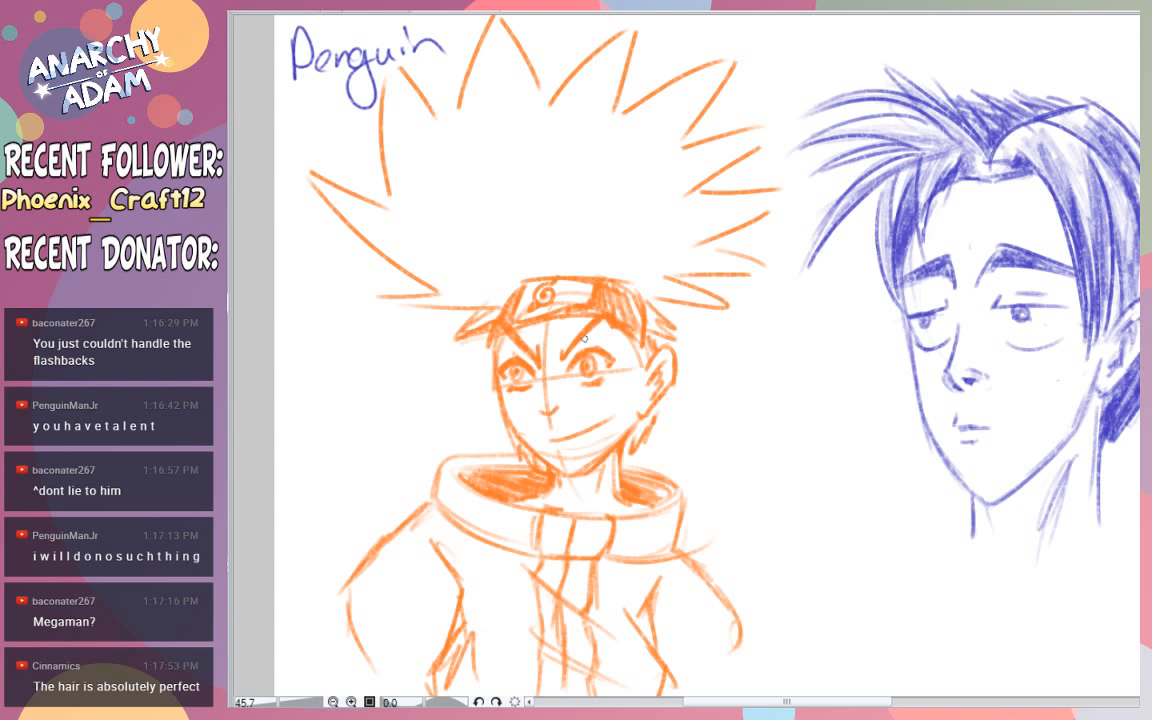
- Thicken the eyebrows and add more short hair tufts beside both temples below the headband
{"action": "key", "text": "e"}
{"action": "mouse_move", "coordinate": [572, 348]}
{"action": "left_mouse_down"}
{"action": "mouse_move", "coordinate": [533, 328]}
{"action": "mouse_move", "coordinate": [537, 346]}
{"action": "mouse_move", "coordinate": [523, 349]}
{"action": "mouse_move", "coordinate": [415, 315]}
{"action": "mouse_move", "coordinate": [522, 352]}
{"action": "mouse_move", "coordinate": [512, 332]}
{"action": "mouse_move", "coordinate": [537, 376]}
{"action": "mouse_move", "coordinate": [581, 340]}
{"action": "left_mouse_up"}
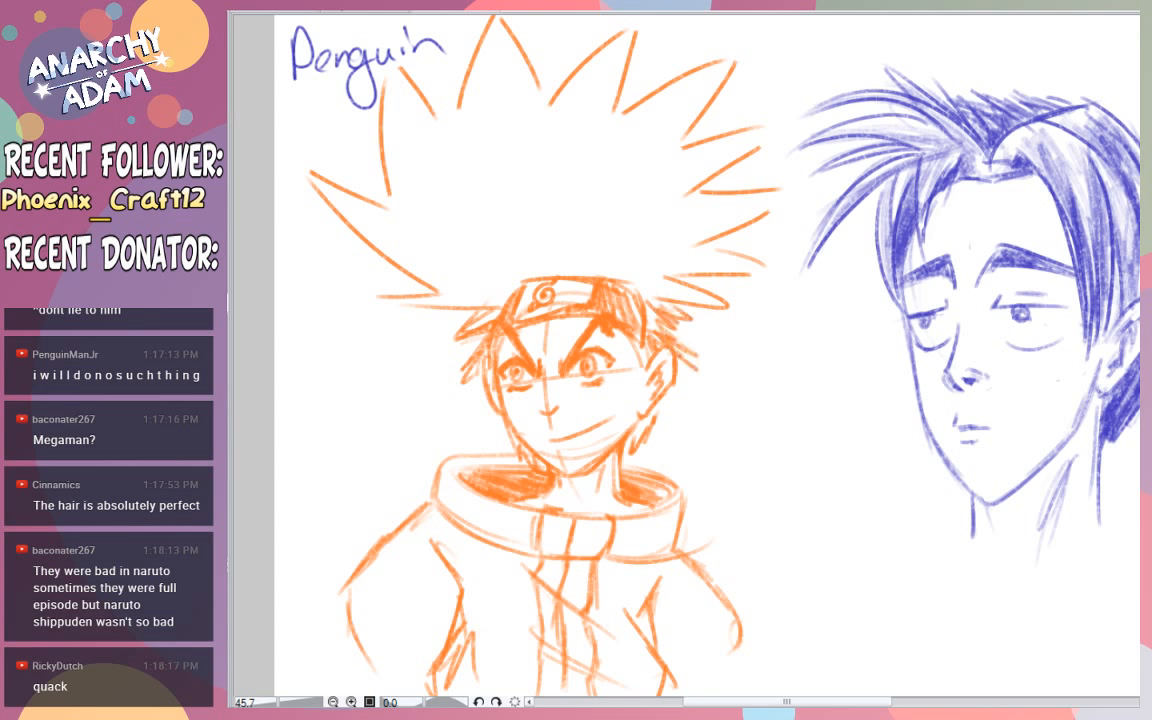
{"action": "mouse_move", "coordinate": [728, 505]}
{"action": "left_mouse_down"}
{"action": "mouse_move", "coordinate": [759, 562]}
{"action": "mouse_move", "coordinate": [735, 504]}
{"action": "left_mouse_up"}
- Add fold lines to the sleeve on the character's right arm and darken its outer edge
{"action": "key", "text": "e"}
{"action": "mouse_move", "coordinate": [416, 530]}
{"action": "left_mouse_down"}
{"action": "mouse_move", "coordinate": [417, 613]}
{"action": "mouse_move", "coordinate": [395, 600]}
{"action": "mouse_move", "coordinate": [403, 543]}
{"action": "mouse_move", "coordinate": [426, 570]}
{"action": "mouse_move", "coordinate": [419, 592]}
{"action": "mouse_move", "coordinate": [427, 571]}
{"action": "mouse_move", "coordinate": [453, 585]}
{"action": "mouse_move", "coordinate": [425, 611]}
{"action": "mouse_move", "coordinate": [438, 625]}
{"action": "mouse_move", "coordinate": [382, 607]}
{"action": "mouse_move", "coordinate": [402, 623]}
{"action": "mouse_move", "coordinate": [449, 629]}
{"action": "left_mouse_up"}
{"action": "key", "text": "ctrl+z"}
{"action": "key", "text": "ctrl+z"}
{"action": "left_click_drag", "start_coordinate": [349, 622], "coordinate": [377, 690]}
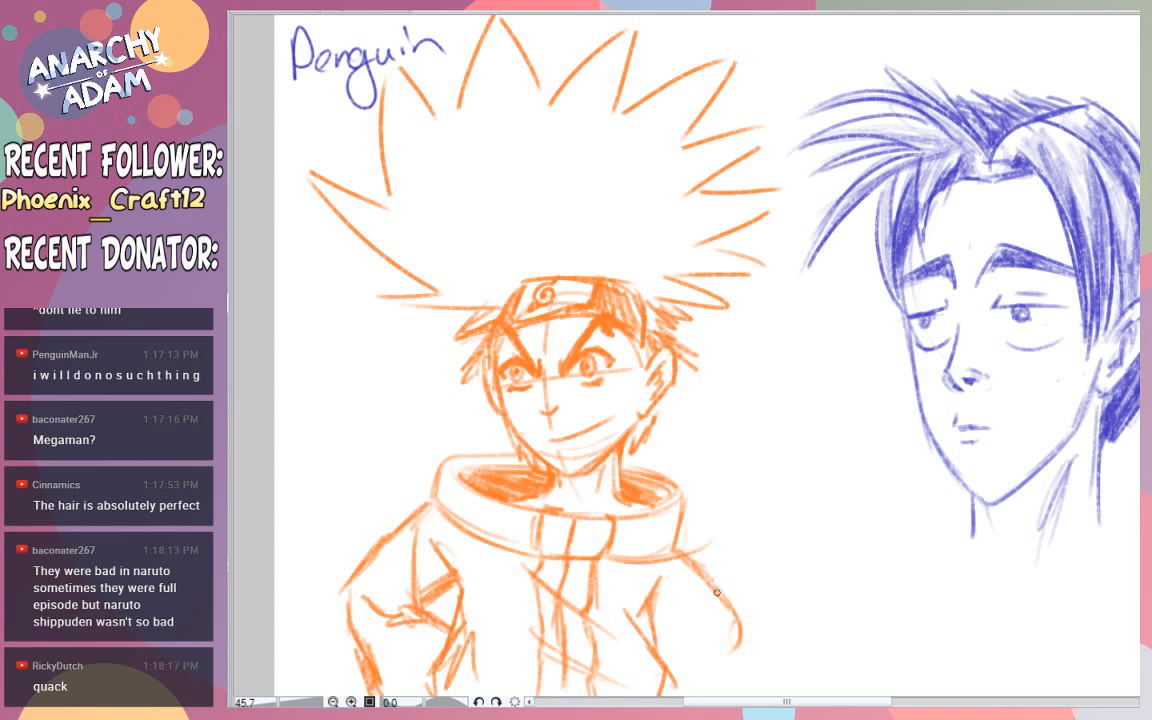
- Extend the sleeve on the character's left arm, add elbow creases, and shade the gap beside the torso
{"action": "mouse_move", "coordinate": [738, 604]}
{"action": "left_mouse_down"}
{"action": "mouse_move", "coordinate": [747, 668]}
{"action": "mouse_move", "coordinate": [749, 645]}
{"action": "left_mouse_up"}
{"action": "mouse_move", "coordinate": [676, 579]}
{"action": "left_mouse_down"}
{"action": "mouse_move", "coordinate": [671, 625]}
{"action": "mouse_move", "coordinate": [654, 624]}
{"action": "mouse_move", "coordinate": [672, 572]}
{"action": "left_mouse_up"}
{"action": "left_click_drag", "start_coordinate": [669, 629], "coordinate": [679, 649]}
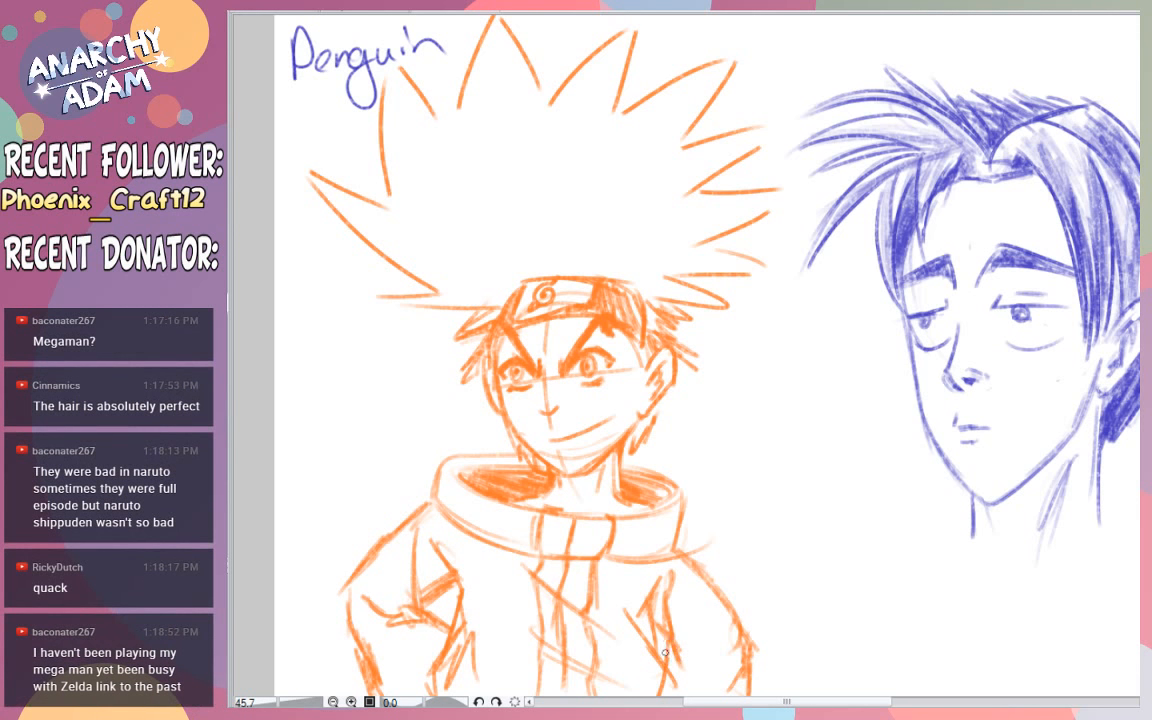
{"action": "mouse_move", "coordinate": [662, 650]}
{"action": "left_mouse_down"}
{"action": "mouse_move", "coordinate": [686, 615]}
{"action": "mouse_move", "coordinate": [717, 623]}
{"action": "left_mouse_up"}
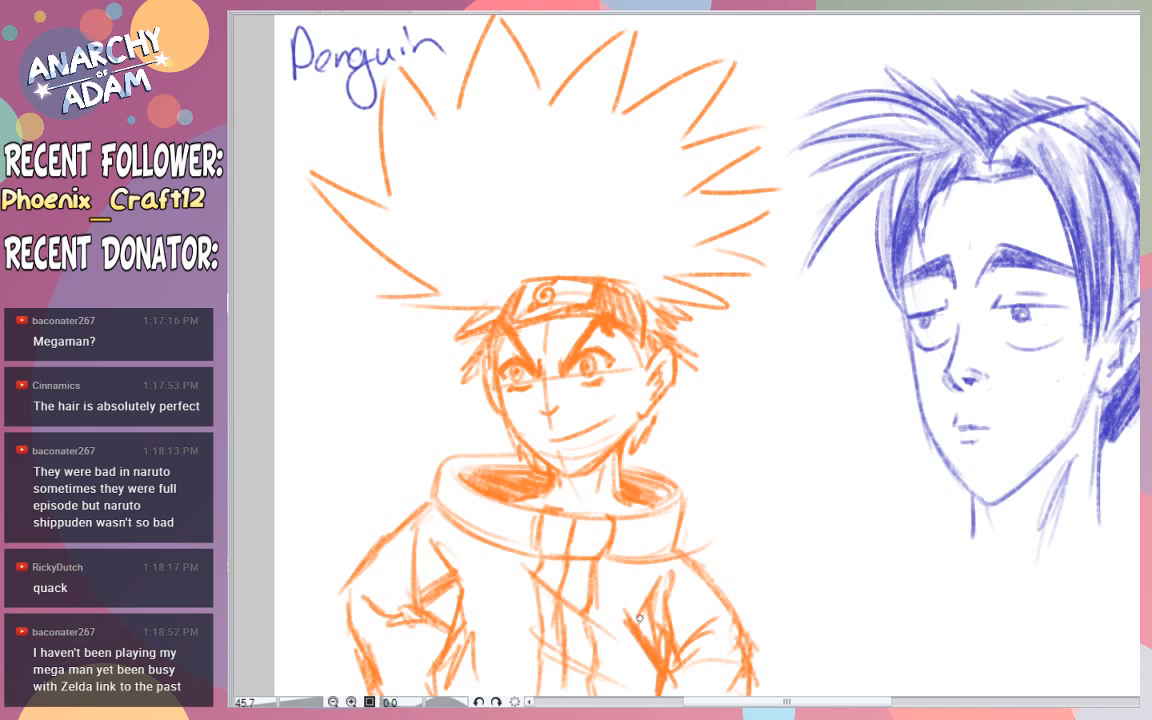
{"action": "mouse_move", "coordinate": [639, 618]}
{"action": "left_mouse_down"}
{"action": "mouse_move", "coordinate": [648, 590]}
{"action": "mouse_move", "coordinate": [645, 612]}
{"action": "mouse_move", "coordinate": [662, 620]}
{"action": "left_mouse_up"}
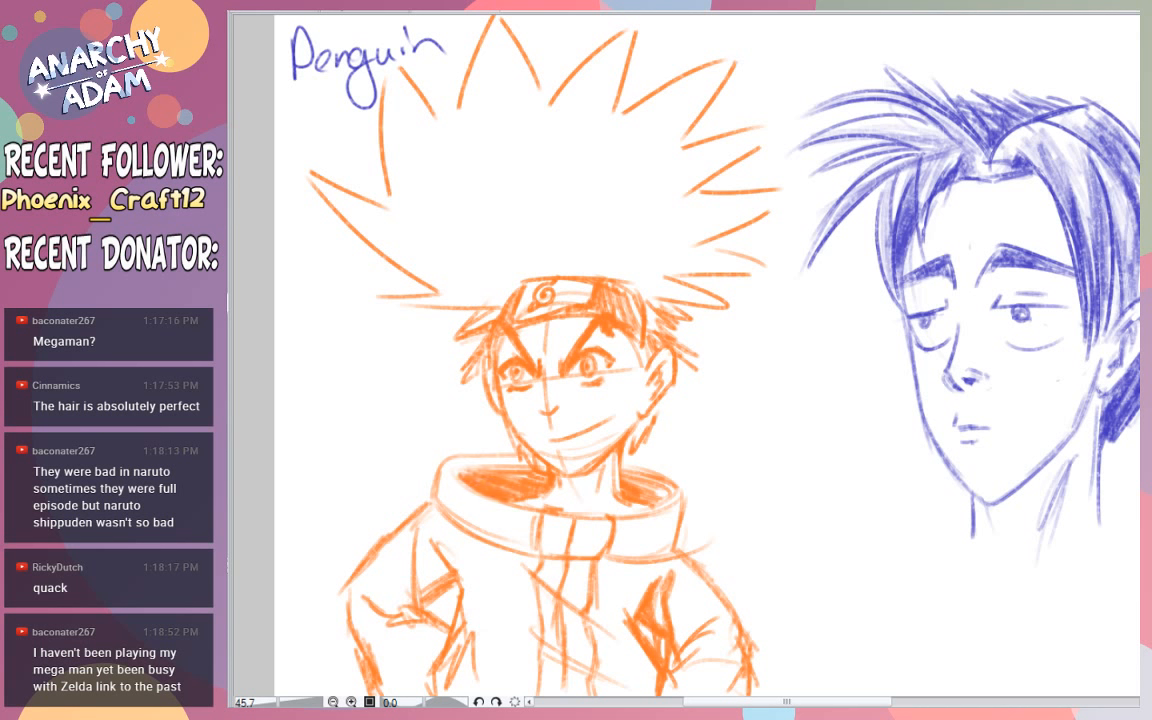
- Shade the collar's interior and the headband's cloth on both sides of the metal plate in dark brown
{"action": "mouse_move", "coordinate": [477, 485]}
{"action": "left_mouse_down"}
{"action": "mouse_move", "coordinate": [512, 498]}
{"action": "mouse_move", "coordinate": [528, 490]}
{"action": "mouse_move", "coordinate": [517, 480]}
{"action": "left_mouse_up"}
{"action": "left_click_drag", "start_coordinate": [629, 493], "coordinate": [654, 492]}
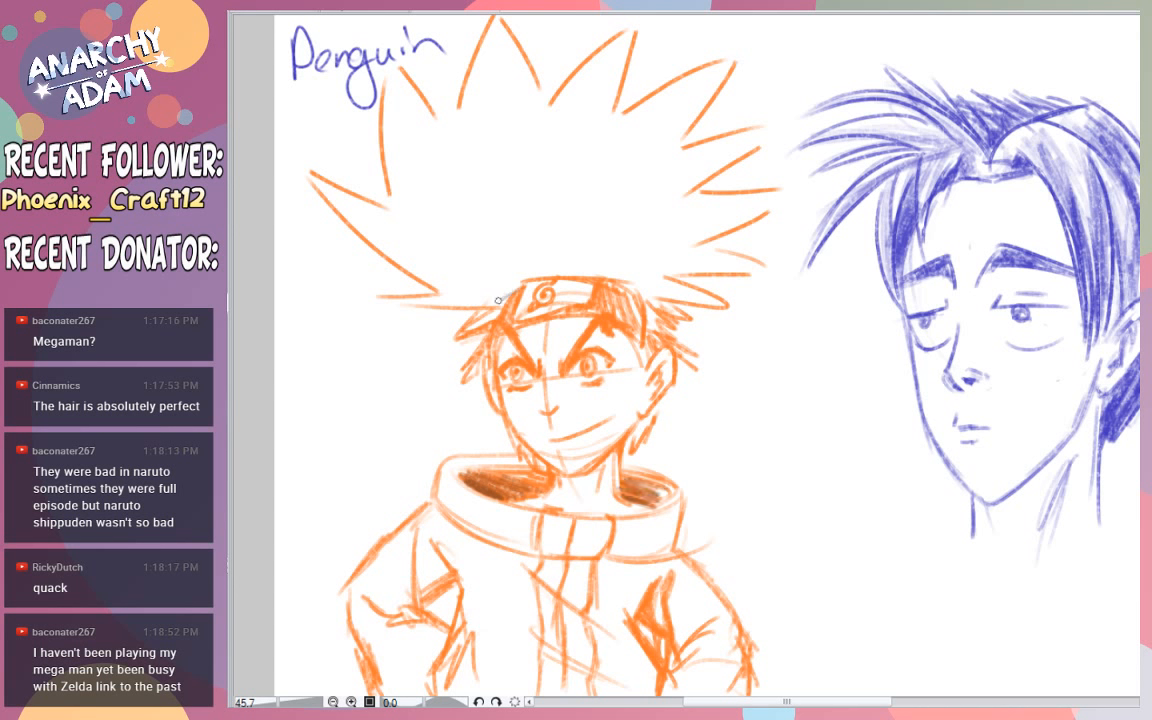
{"action": "mouse_move", "coordinate": [494, 308]}
{"action": "left_mouse_down"}
{"action": "mouse_move", "coordinate": [518, 288]}
{"action": "mouse_move", "coordinate": [500, 306]}
{"action": "mouse_move", "coordinate": [534, 321]}
{"action": "mouse_move", "coordinate": [600, 316]}
{"action": "mouse_move", "coordinate": [644, 340]}
{"action": "mouse_move", "coordinate": [641, 304]}
{"action": "mouse_move", "coordinate": [620, 290]}
{"action": "mouse_move", "coordinate": [640, 300]}
{"action": "mouse_move", "coordinate": [625, 295]}
{"action": "mouse_move", "coordinate": [636, 324]}
{"action": "left_mouse_up"}
{"action": "left_click_drag", "start_coordinate": [578, 284], "coordinate": [508, 282]}
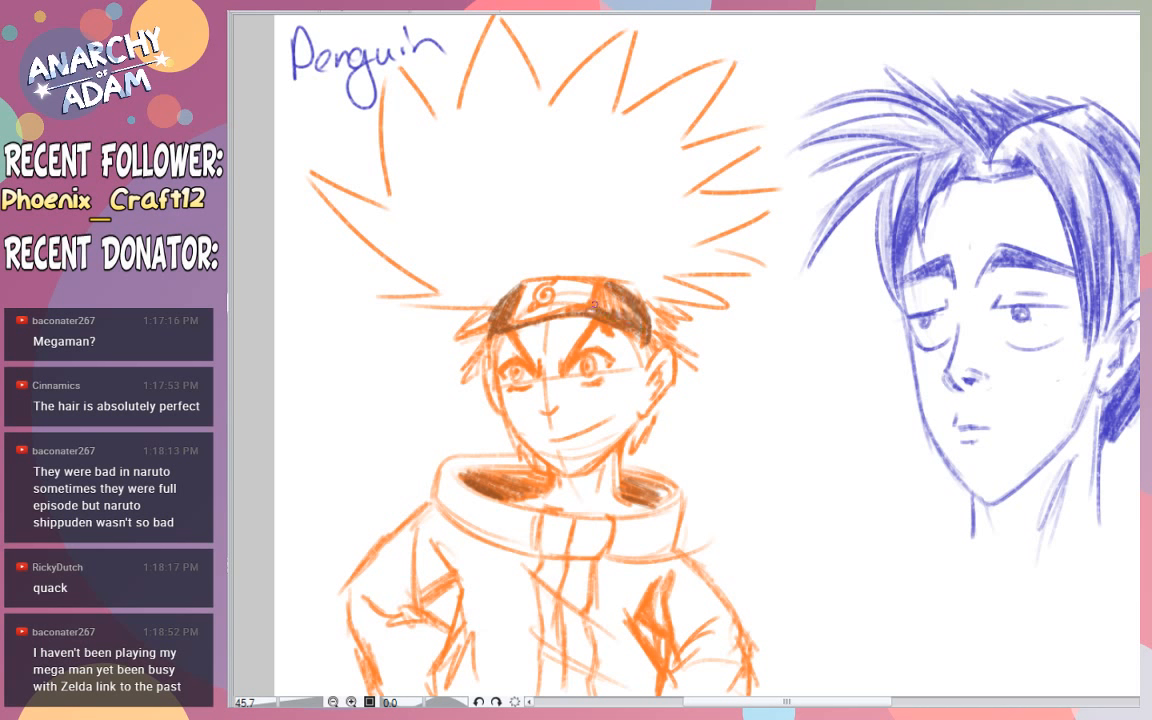
{"action": "mouse_move", "coordinate": [598, 299]}
{"action": "left_mouse_down"}
{"action": "mouse_move", "coordinate": [614, 316]}
{"action": "mouse_move", "coordinate": [632, 312]}
{"action": "mouse_move", "coordinate": [603, 281]}
{"action": "left_mouse_up"}
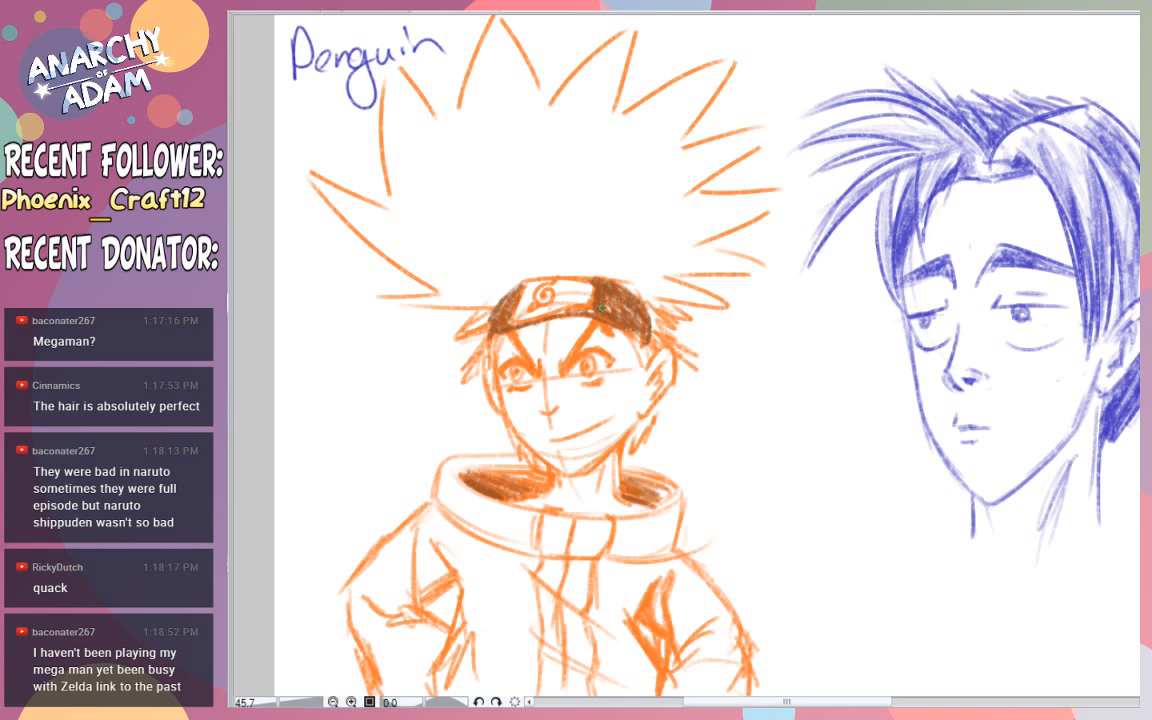
- Shade both ends of the headband's metal plate in orange around the leaf symbol
{"action": "key", "text": "e"}
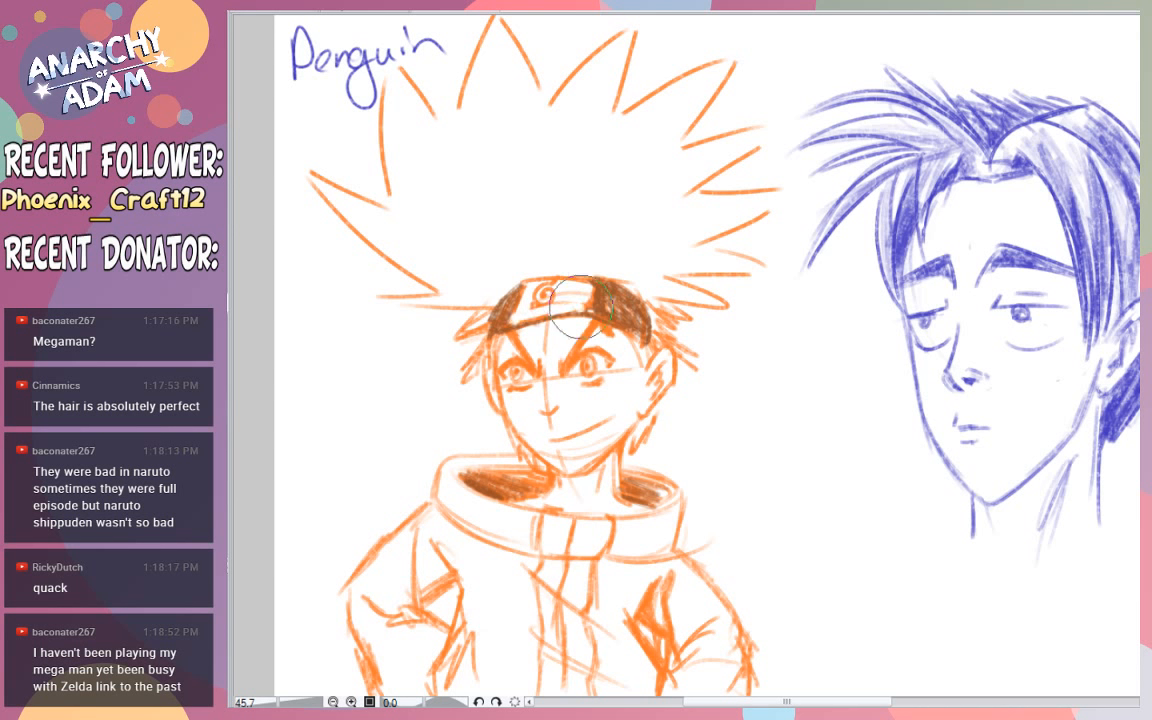
{"action": "key", "text": "alt"}
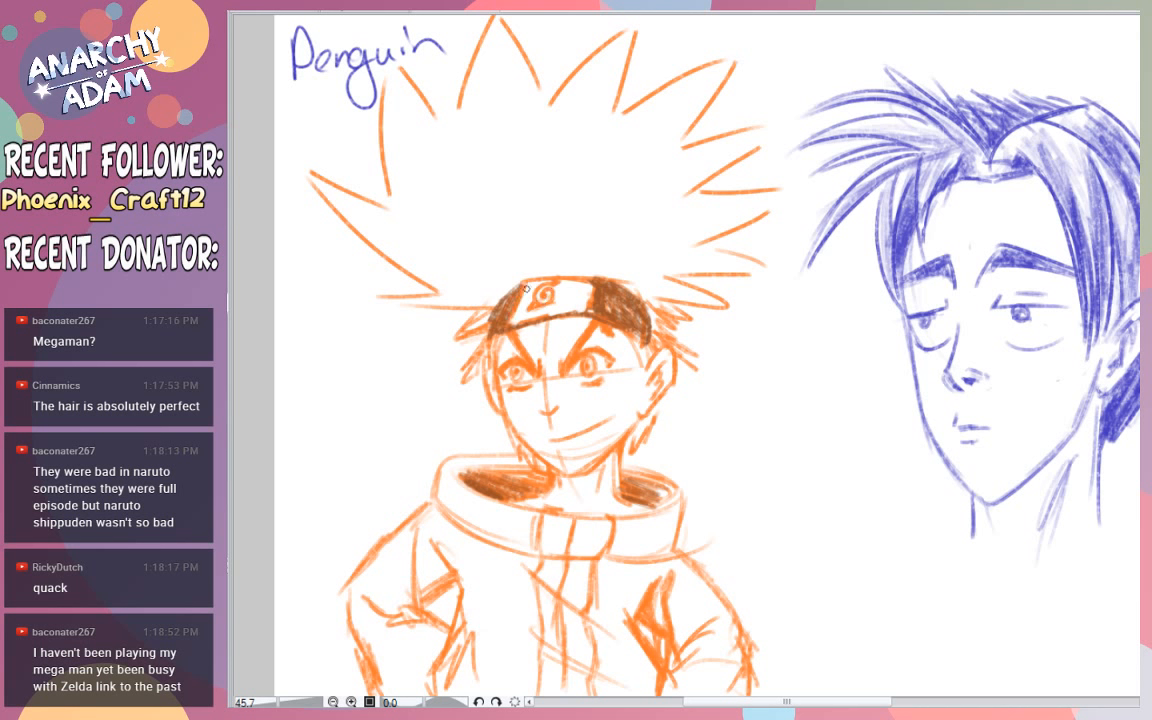
{"action": "left_click_drag", "start_coordinate": [527, 289], "coordinate": [522, 318]}
{"action": "mouse_move", "coordinate": [582, 286]}
{"action": "left_mouse_down"}
{"action": "mouse_move", "coordinate": [577, 304]}
{"action": "mouse_move", "coordinate": [586, 299]}
{"action": "mouse_move", "coordinate": [590, 313]}
{"action": "left_mouse_up"}
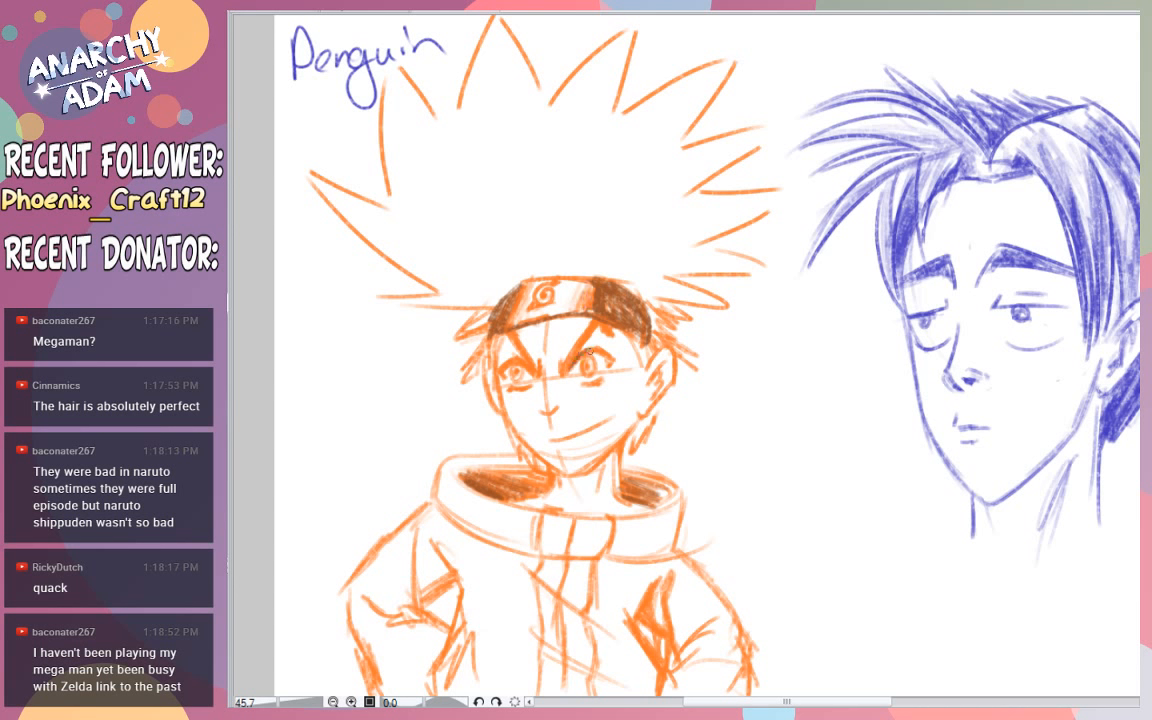
- Darken the eyelids, pupils, nose and smiling mouth in dark brown
{"action": "left_click_drag", "start_coordinate": [590, 353], "coordinate": [610, 357]}
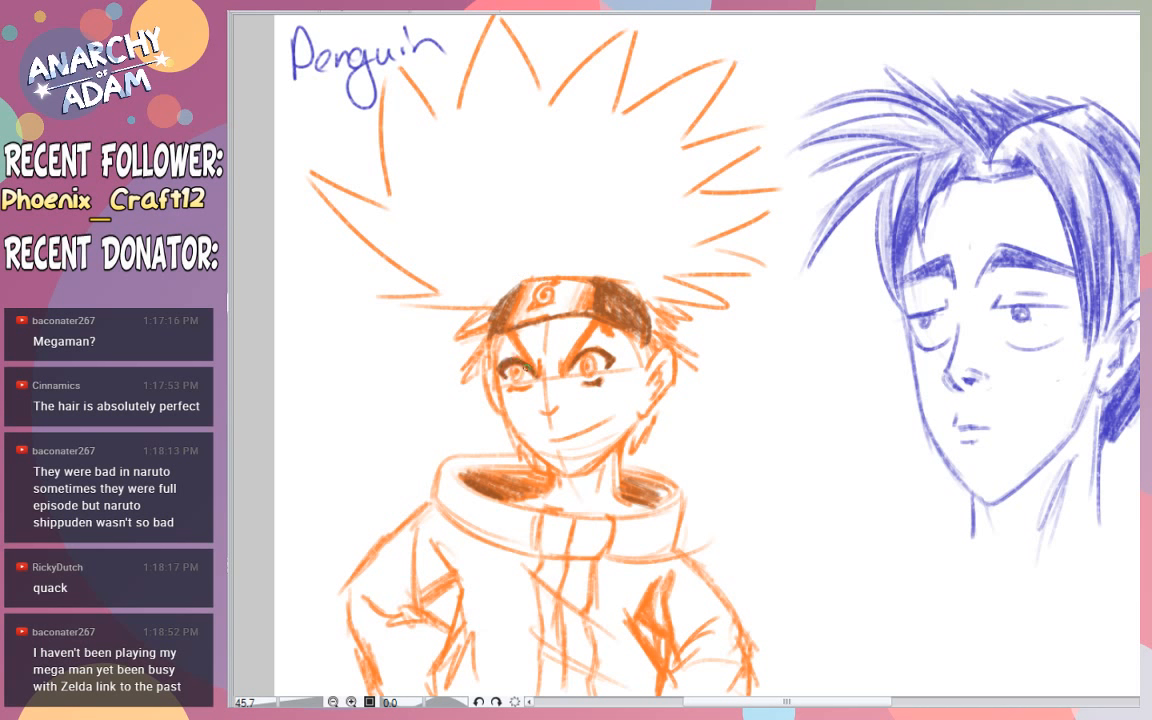
{"action": "mouse_move", "coordinate": [519, 386]}
{"action": "left_mouse_down"}
{"action": "mouse_move", "coordinate": [530, 388]}
{"action": "mouse_move", "coordinate": [513, 377]}
{"action": "mouse_move", "coordinate": [520, 366]}
{"action": "left_mouse_up"}
{"action": "left_click_drag", "start_coordinate": [587, 362], "coordinate": [589, 372]}
{"action": "left_click_drag", "start_coordinate": [541, 410], "coordinate": [561, 408]}
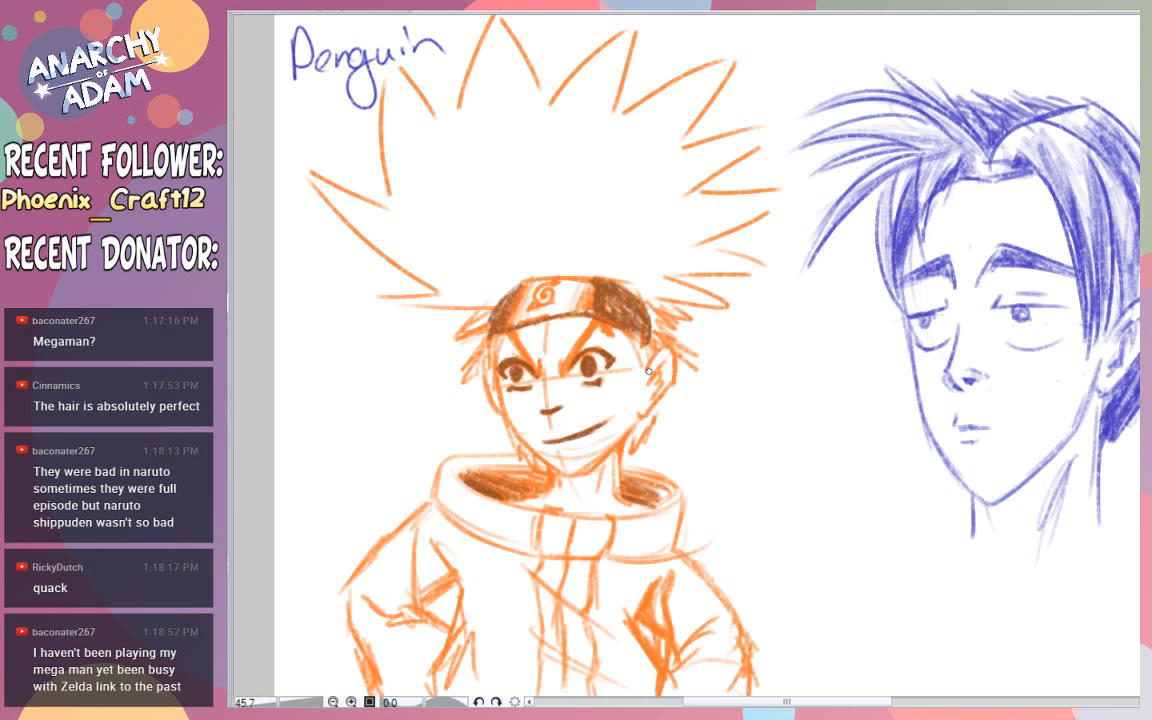
- Go over the ear, the angry eyebrows and the face outline in dark brown
{"action": "mouse_move", "coordinate": [649, 371]}
{"action": "left_mouse_down"}
{"action": "mouse_move", "coordinate": [672, 346]}
{"action": "mouse_move", "coordinate": [660, 354]}
{"action": "mouse_move", "coordinate": [649, 409]}
{"action": "left_mouse_up"}
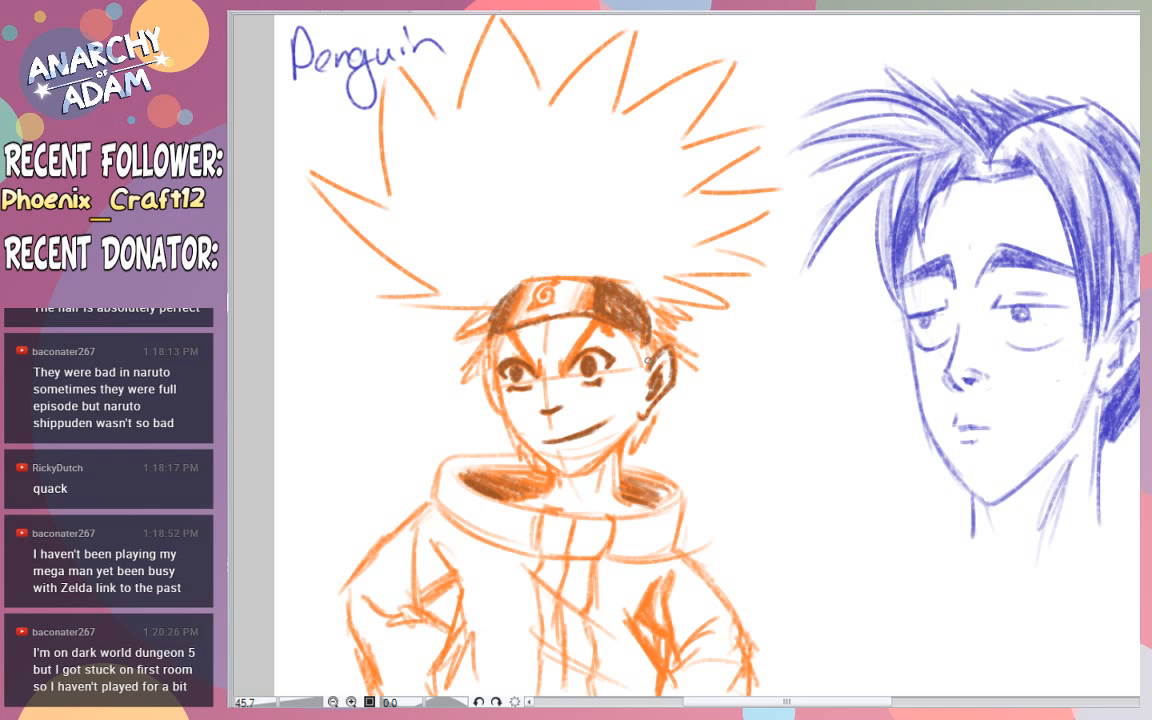
{"action": "mouse_move", "coordinate": [563, 362]}
{"action": "left_mouse_down"}
{"action": "mouse_move", "coordinate": [564, 377]}
{"action": "mouse_move", "coordinate": [603, 320]}
{"action": "left_mouse_up"}
{"action": "mouse_move", "coordinate": [535, 358]}
{"action": "left_mouse_down"}
{"action": "mouse_move", "coordinate": [541, 378]}
{"action": "mouse_move", "coordinate": [504, 320]}
{"action": "mouse_move", "coordinate": [530, 358]}
{"action": "mouse_move", "coordinate": [511, 338]}
{"action": "left_mouse_up"}
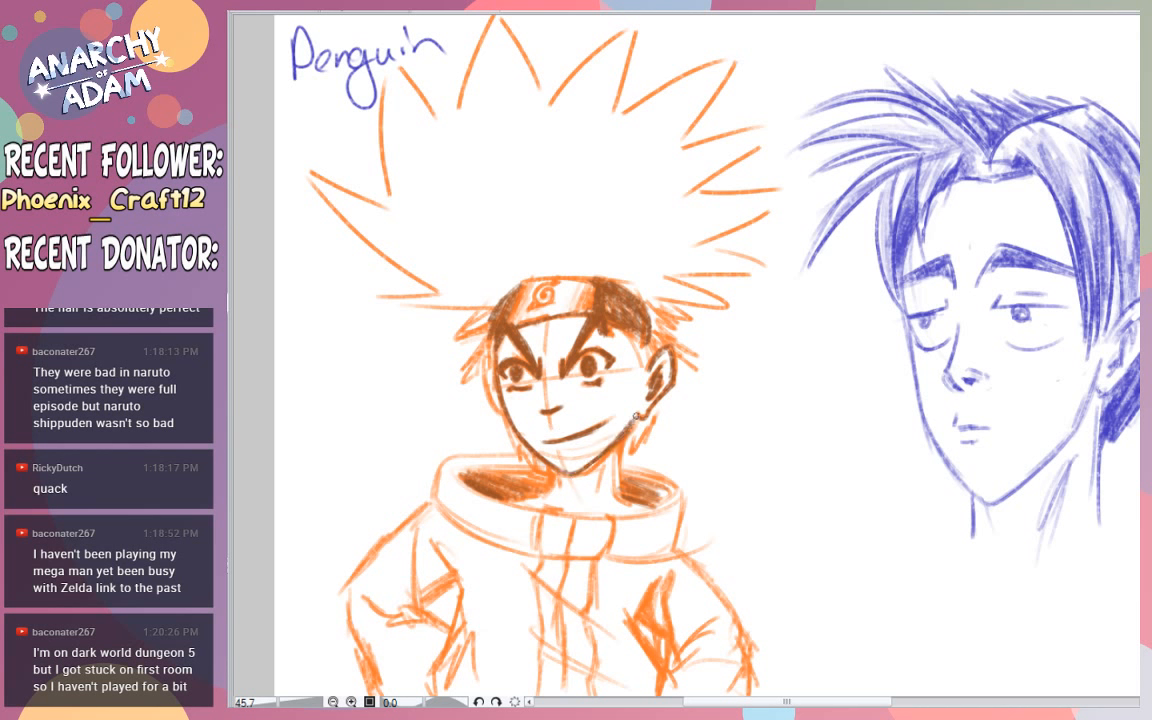
- Darken the hair tufts beside the temples, around the ear and along the jaw in brown
{"action": "mouse_move", "coordinate": [659, 349]}
{"action": "left_mouse_down"}
{"action": "mouse_move", "coordinate": [653, 378]}
{"action": "mouse_move", "coordinate": [700, 358]}
{"action": "left_mouse_up"}
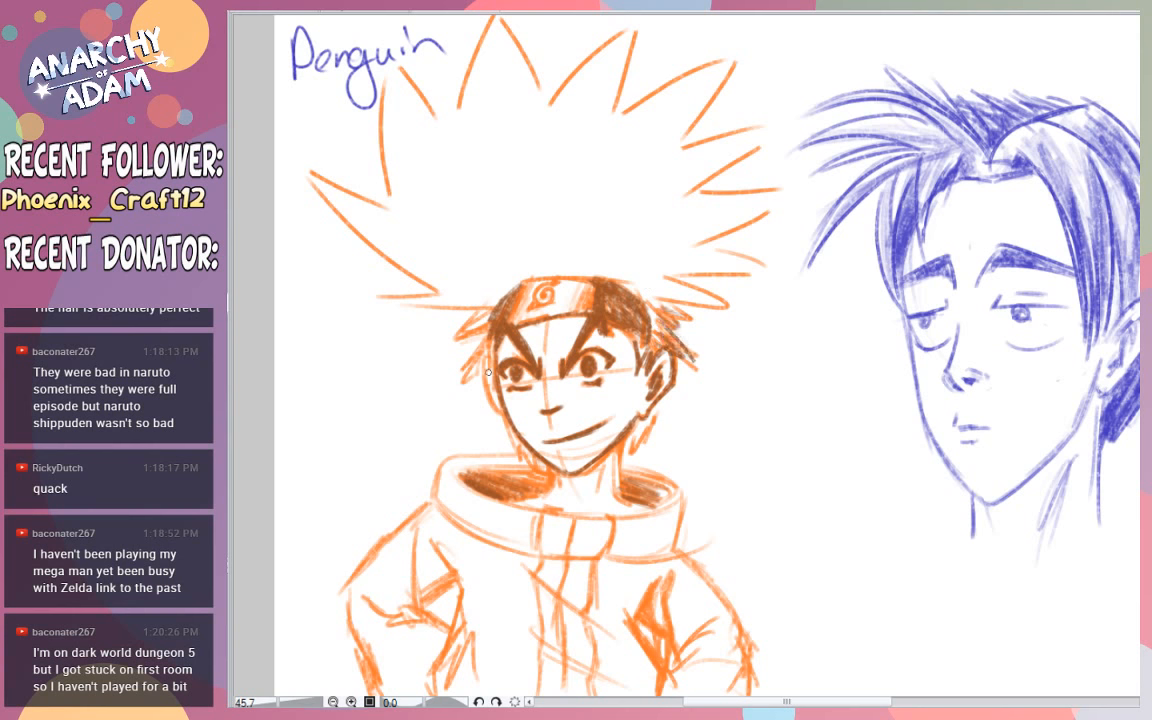
{"action": "mouse_move", "coordinate": [480, 328]}
{"action": "left_mouse_down"}
{"action": "mouse_move", "coordinate": [463, 380]}
{"action": "mouse_move", "coordinate": [478, 343]}
{"action": "mouse_move", "coordinate": [462, 343]}
{"action": "mouse_move", "coordinate": [486, 365]}
{"action": "mouse_move", "coordinate": [482, 381]}
{"action": "mouse_move", "coordinate": [516, 447]}
{"action": "mouse_move", "coordinate": [586, 466]}
{"action": "mouse_move", "coordinate": [521, 456]}
{"action": "mouse_move", "coordinate": [552, 475]}
{"action": "mouse_move", "coordinate": [638, 418]}
{"action": "left_mouse_up"}
{"action": "left_click_drag", "start_coordinate": [655, 418], "coordinate": [634, 452]}
{"action": "left_click", "coordinate": [718, 288], "text": "alt"}
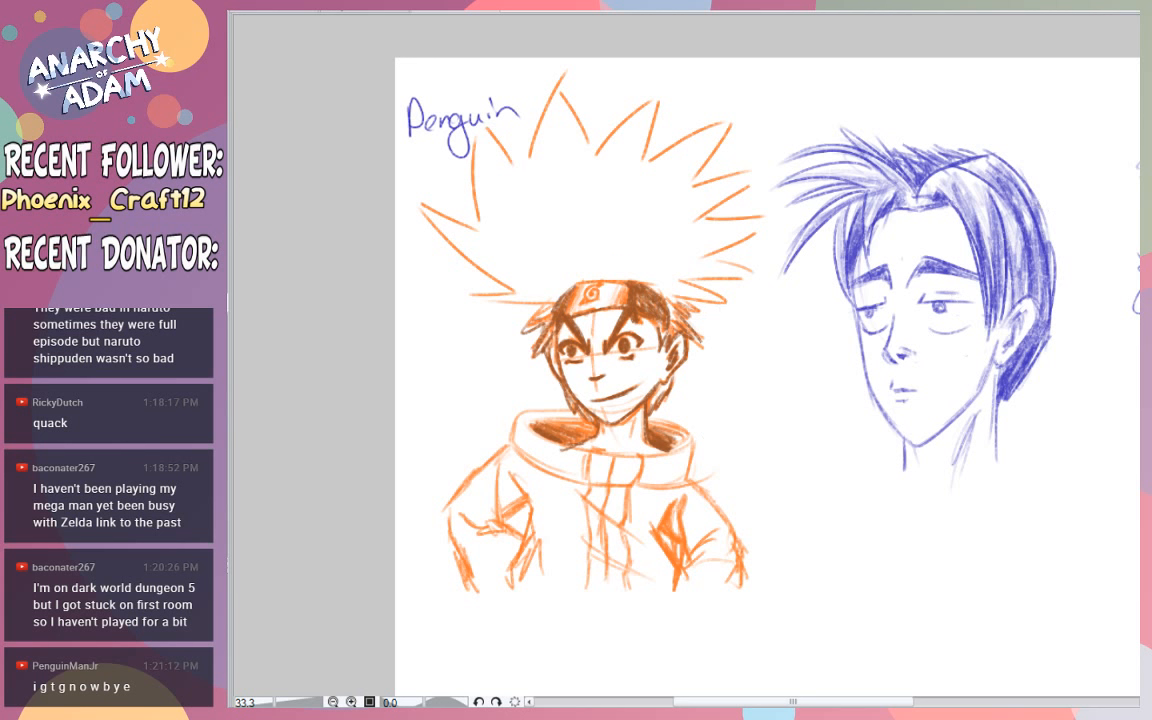
- Erase the handwritten word "Penguin" beside the spiky hair
{"action": "key", "text": "e"}
{"action": "mouse_move", "coordinate": [440, 126]}
{"action": "left_mouse_down"}
{"action": "mouse_move", "coordinate": [461, 152]}
{"action": "mouse_move", "coordinate": [487, 107]}
{"action": "mouse_move", "coordinate": [503, 120]}
{"action": "mouse_move", "coordinate": [504, 103]}
{"action": "mouse_move", "coordinate": [426, 86]}
{"action": "left_mouse_up"}
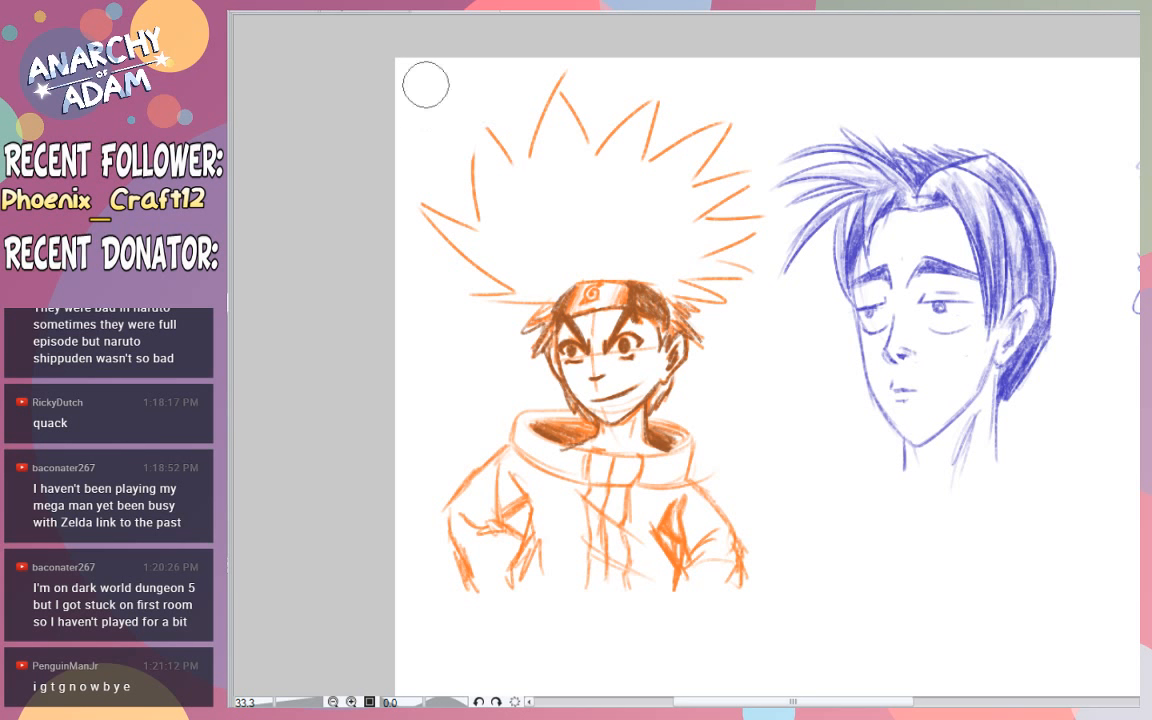
{"action": "left_click", "coordinate": [768, 410], "text": "ctrl"}
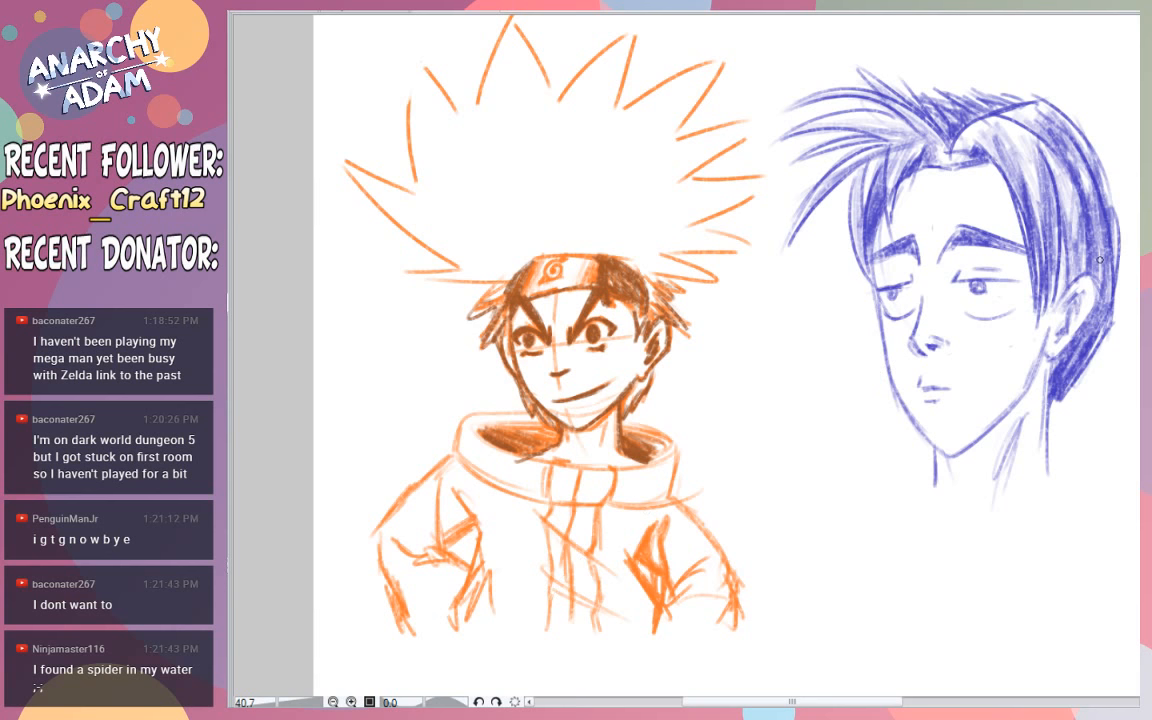
- Remove the blue-pencil young man's head from the canvas
{"action": "left_click_drag", "start_coordinate": [902, 346], "coordinate": [801, 422]}
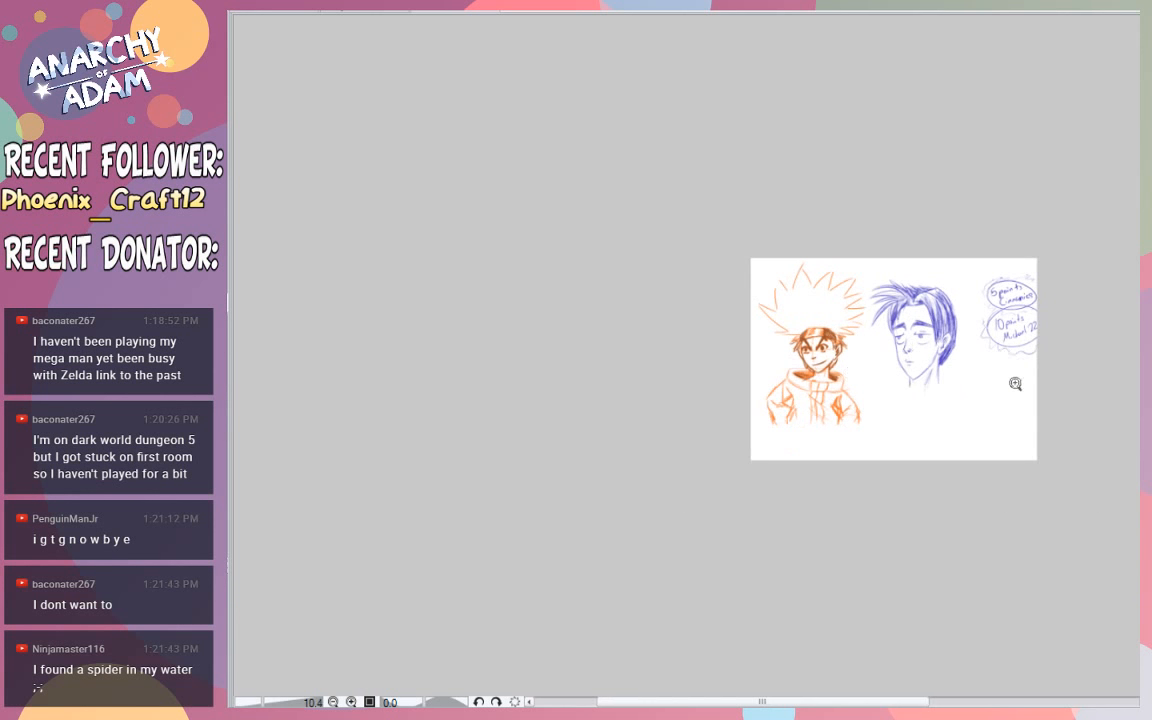
{"action": "left_click_drag", "start_coordinate": [1000, 375], "coordinate": [1037, 380]}
{"action": "left_click_drag", "start_coordinate": [849, 295], "coordinate": [859, 298]}
{"action": "mouse_move", "coordinate": [724, 185]}
{"action": "left_mouse_down"}
{"action": "mouse_move", "coordinate": [710, 151]}
{"action": "mouse_move", "coordinate": [770, 412]}
{"action": "mouse_move", "coordinate": [757, 128]}
{"action": "mouse_move", "coordinate": [772, 243]}
{"action": "mouse_move", "coordinate": [816, 401]}
{"action": "mouse_move", "coordinate": [794, 313]}
{"action": "mouse_move", "coordinate": [784, 139]}
{"action": "mouse_move", "coordinate": [854, 390]}
{"action": "mouse_move", "coordinate": [889, 340]}
{"action": "mouse_move", "coordinate": [913, 203]}
{"action": "left_mouse_up"}
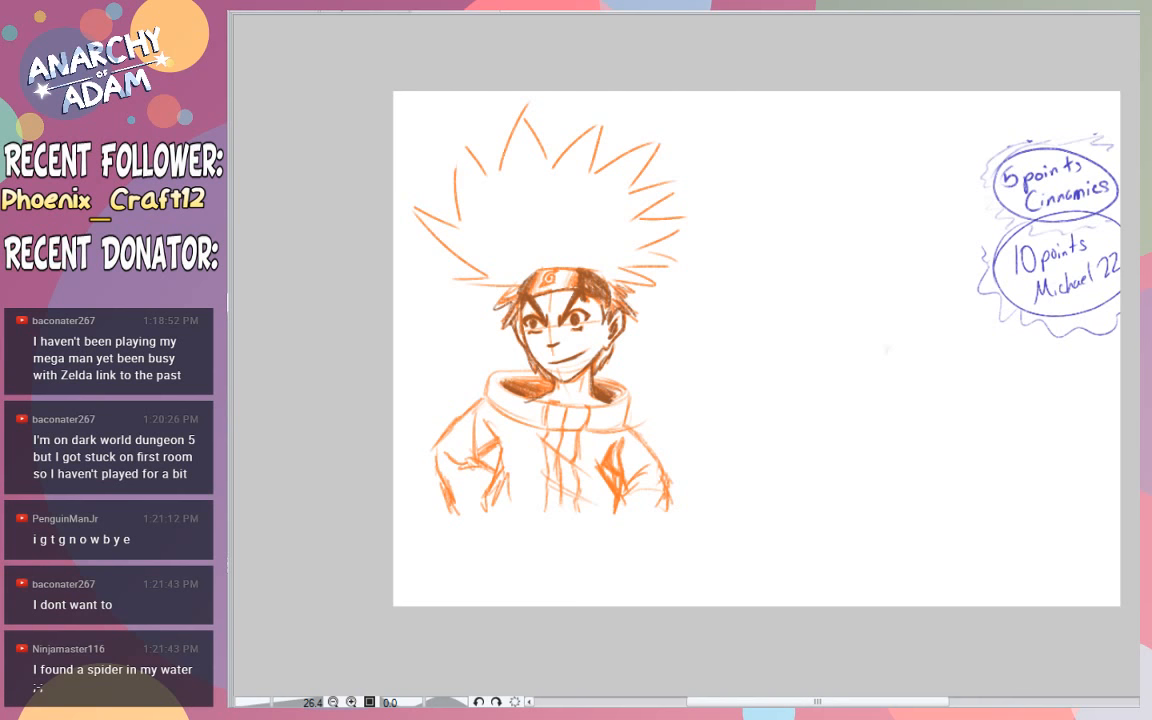
- Clear the handwritten points notes and move the orange Naruto sketch to the right side of the canvas
{"action": "mouse_move", "coordinate": [554, 351]}
{"action": "left_mouse_down"}
{"action": "mouse_move", "coordinate": [720, 406]}
{"action": "mouse_move", "coordinate": [976, 411]}
{"action": "mouse_move", "coordinate": [992, 401]}
{"action": "left_mouse_up"}
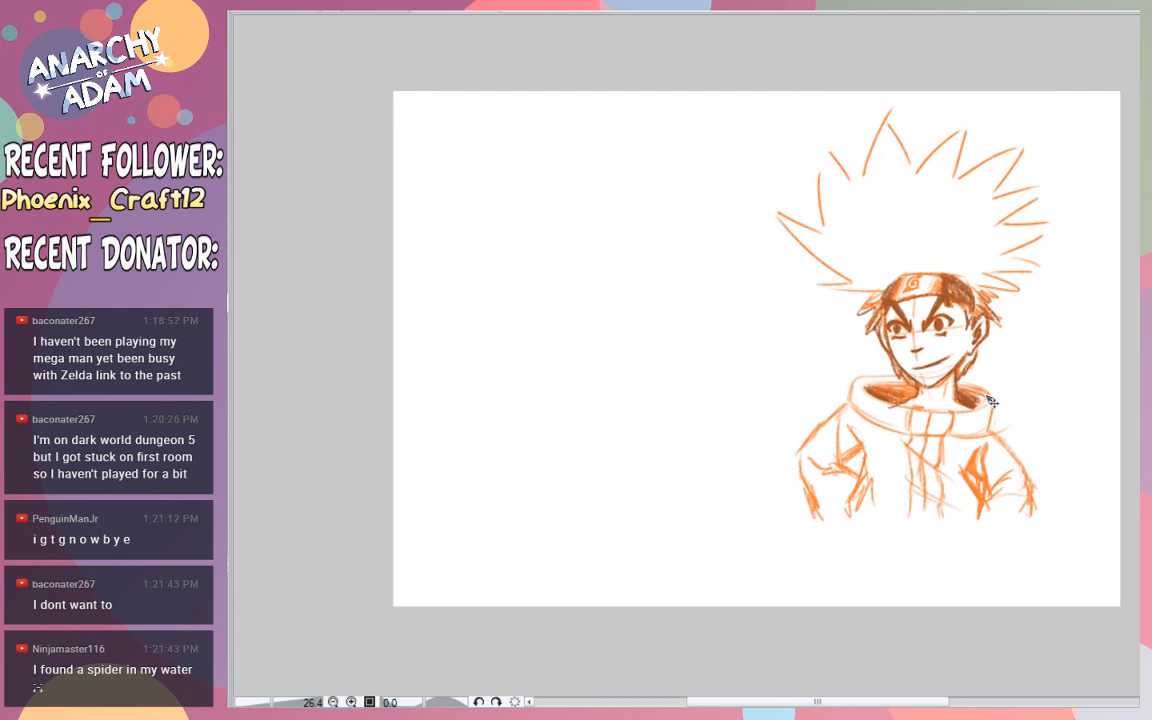
{"action": "mouse_move", "coordinate": [1072, 350]}
{"action": "left_mouse_down"}
{"action": "mouse_move", "coordinate": [1111, 375]}
{"action": "mouse_move", "coordinate": [1090, 370]}
{"action": "mouse_move", "coordinate": [1120, 344]}
{"action": "mouse_move", "coordinate": [1082, 336]}
{"action": "left_mouse_up"}
{"action": "left_click_drag", "start_coordinate": [786, 702], "coordinate": [810, 702]}
{"action": "scroll", "coordinate": [1054, 357], "scroll_direction": "up", "scroll_amount": 2}
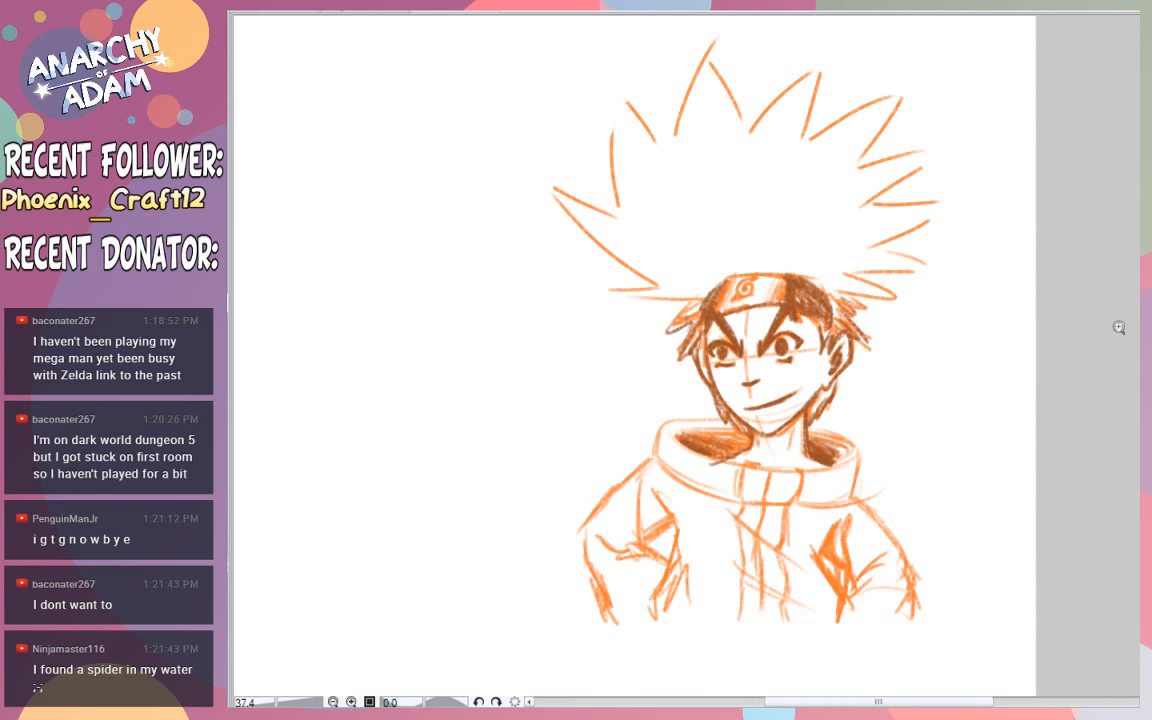
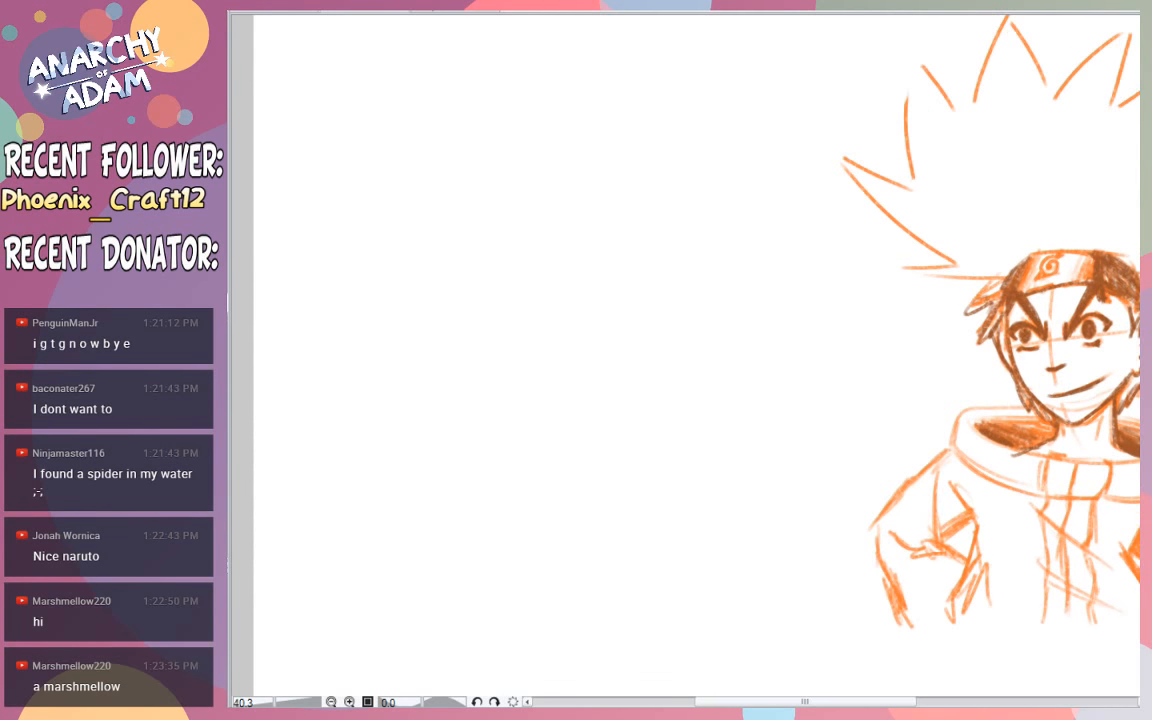
{"action": "left_click_drag", "start_coordinate": [463, 278], "coordinate": [501, 249]}
{"action": "key", "text": "ctrl+z"}
{"action": "left_click_drag", "start_coordinate": [496, 333], "coordinate": [543, 315]}
{"action": "key", "text": "ctrl+z"}
{"action": "left_click_drag", "start_coordinate": [469, 321], "coordinate": [574, 348]}
{"action": "key", "text": "ctrl+z"}
- Sketch a dented marshmallow in brown on the blank left side of the canvas, with side walls, curved base and crease lines
{"action": "mouse_move", "coordinate": [459, 317]}
{"action": "left_mouse_down"}
{"action": "mouse_move", "coordinate": [506, 311]}
{"action": "mouse_move", "coordinate": [517, 350]}
{"action": "mouse_move", "coordinate": [449, 307]}
{"action": "mouse_move", "coordinate": [461, 322]}
{"action": "mouse_move", "coordinate": [458, 389]}
{"action": "left_mouse_up"}
{"action": "mouse_move", "coordinate": [461, 388]}
{"action": "left_mouse_down"}
{"action": "mouse_move", "coordinate": [503, 399]}
{"action": "mouse_move", "coordinate": [559, 433]}
{"action": "mouse_move", "coordinate": [459, 400]}
{"action": "mouse_move", "coordinate": [442, 443]}
{"action": "mouse_move", "coordinate": [550, 458]}
{"action": "left_mouse_up"}
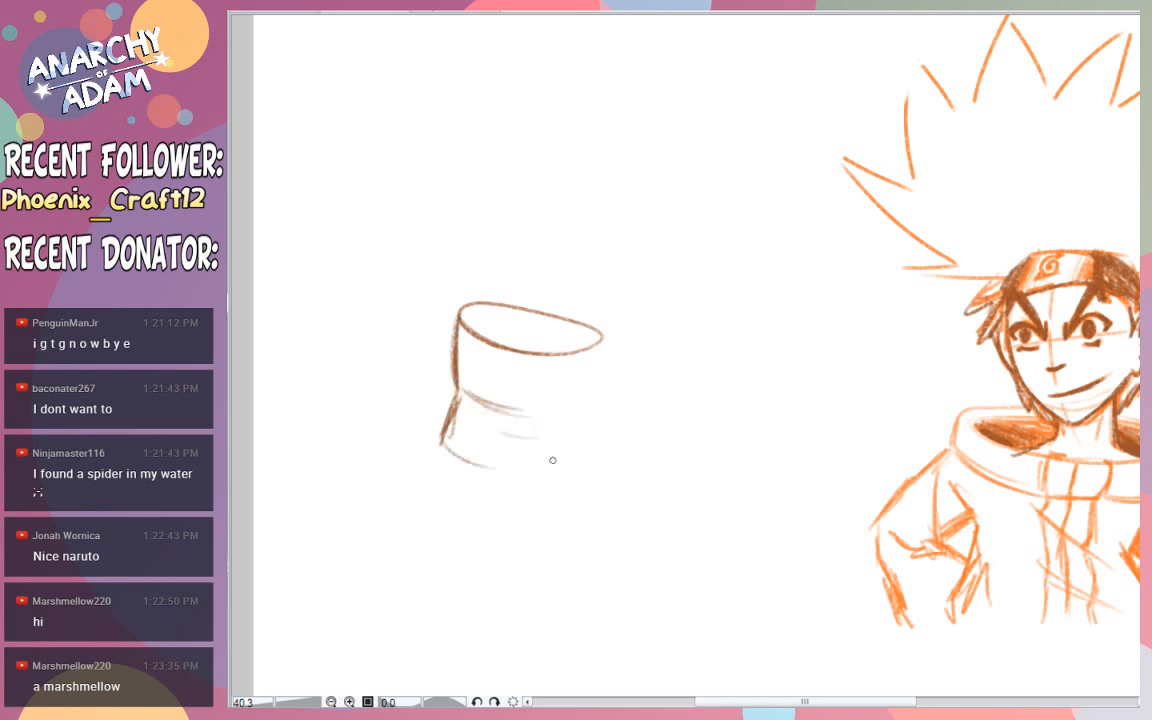
{"action": "mouse_move", "coordinate": [443, 446]}
{"action": "left_mouse_down"}
{"action": "mouse_move", "coordinate": [552, 460]}
{"action": "mouse_move", "coordinate": [586, 469]}
{"action": "left_mouse_up"}
{"action": "left_click_drag", "start_coordinate": [587, 467], "coordinate": [583, 424]}
{"action": "left_click_drag", "start_coordinate": [581, 462], "coordinate": [591, 346]}
{"action": "left_click_drag", "start_coordinate": [526, 412], "coordinate": [580, 416]}
{"action": "left_click_drag", "start_coordinate": [524, 388], "coordinate": [544, 391]}
{"action": "left_click_drag", "start_coordinate": [489, 369], "coordinate": [518, 379]}
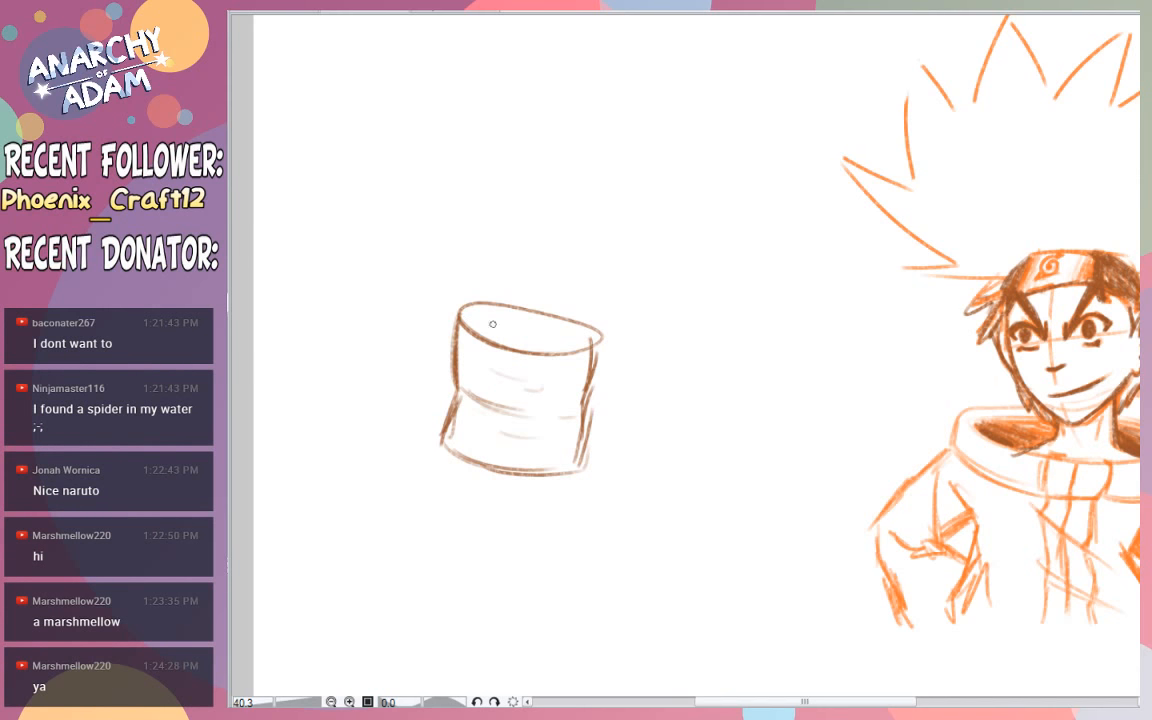
- Erase part of the front rim on the marshmallow's top so the edge looks softer
{"action": "key", "text": "e"}
{"action": "left_click_drag", "start_coordinate": [494, 332], "coordinate": [554, 339]}
{"action": "mouse_move", "coordinate": [462, 321]}
{"action": "left_mouse_down"}
{"action": "mouse_move", "coordinate": [506, 347]}
{"action": "mouse_move", "coordinate": [582, 352]}
{"action": "left_mouse_up"}
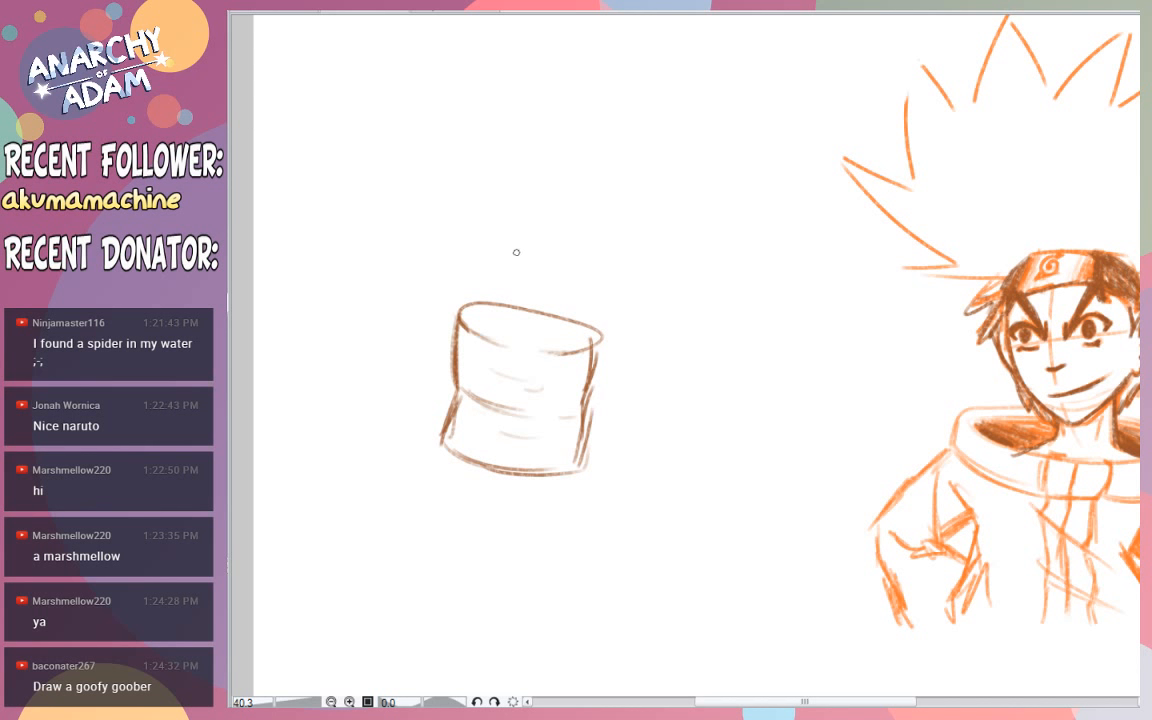
{"action": "mouse_move", "coordinate": [512, 254]}
{"action": "left_mouse_down"}
{"action": "mouse_move", "coordinate": [529, 283]}
{"action": "mouse_move", "coordinate": [519, 281]}
{"action": "mouse_move", "coordinate": [538, 270]}
{"action": "mouse_move", "coordinate": [517, 280]}
{"action": "mouse_move", "coordinate": [536, 266]}
{"action": "mouse_move", "coordinate": [516, 233]}
{"action": "left_mouse_up"}
{"action": "key", "text": "ctrl+z"}
{"action": "key", "text": "ctrl+z"}
{"action": "key", "text": "ctrl+z"}
- Sketch a brown spider perched on the marshmallow, with a round head, oval body and bent pointed legs
{"action": "left_click_drag", "start_coordinate": [542, 249], "coordinate": [592, 303]}
{"action": "left_click_drag", "start_coordinate": [490, 235], "coordinate": [440, 195]}
{"action": "left_click_drag", "start_coordinate": [440, 195], "coordinate": [477, 303]}
{"action": "left_click_drag", "start_coordinate": [578, 260], "coordinate": [663, 237]}
{"action": "mouse_move", "coordinate": [501, 251]}
{"action": "left_mouse_down"}
{"action": "mouse_move", "coordinate": [529, 250]}
{"action": "mouse_move", "coordinate": [502, 267]}
{"action": "mouse_move", "coordinate": [514, 264]}
{"action": "mouse_move", "coordinate": [513, 240]}
{"action": "mouse_move", "coordinate": [552, 296]}
{"action": "mouse_move", "coordinate": [578, 306]}
{"action": "mouse_move", "coordinate": [550, 280]}
{"action": "mouse_move", "coordinate": [575, 258]}
{"action": "mouse_move", "coordinate": [591, 294]}
{"action": "left_mouse_up"}
- Shade a small brown shadow on the marshmallow's top beneath the spider and undo the excess strokes
{"action": "mouse_move", "coordinate": [486, 337]}
{"action": "left_mouse_down"}
{"action": "mouse_move", "coordinate": [502, 352]}
{"action": "mouse_move", "coordinate": [488, 342]}
{"action": "mouse_move", "coordinate": [508, 327]}
{"action": "mouse_move", "coordinate": [540, 340]}
{"action": "mouse_move", "coordinate": [501, 331]}
{"action": "mouse_move", "coordinate": [525, 342]}
{"action": "mouse_move", "coordinate": [498, 342]}
{"action": "mouse_move", "coordinate": [548, 350]}
{"action": "mouse_move", "coordinate": [490, 340]}
{"action": "left_mouse_up"}
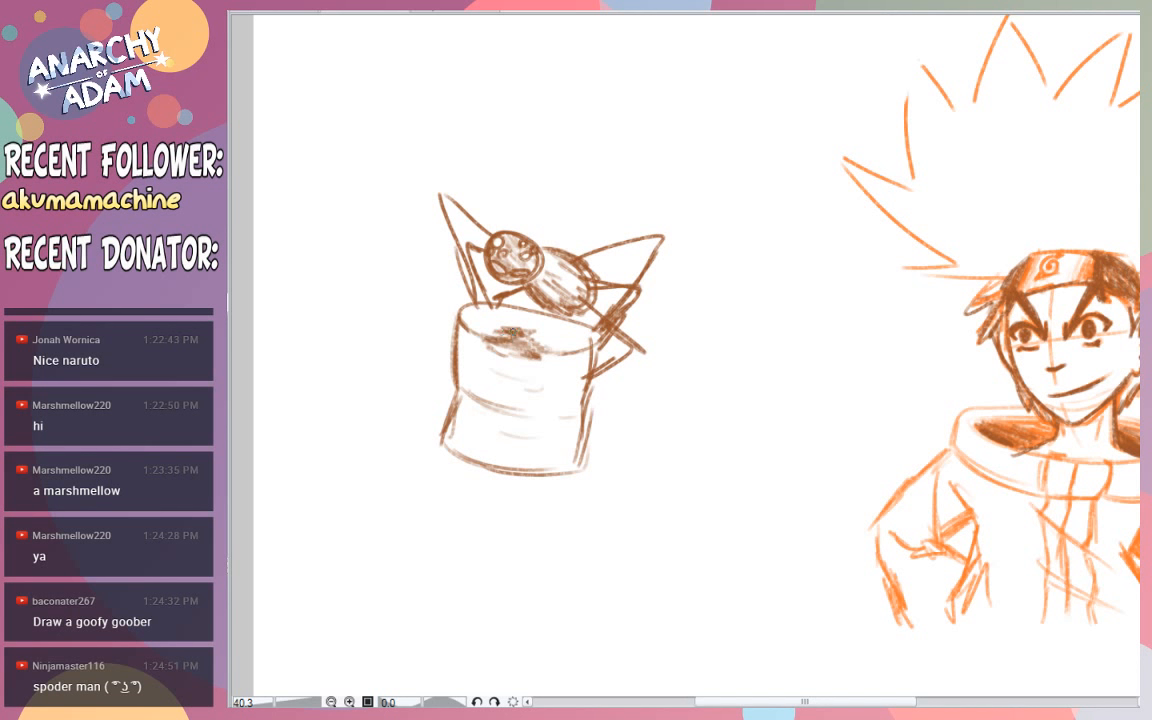
{"action": "mouse_move", "coordinate": [487, 338]}
{"action": "left_mouse_down"}
{"action": "mouse_move", "coordinate": [537, 323]}
{"action": "mouse_move", "coordinate": [584, 328]}
{"action": "mouse_move", "coordinate": [570, 331]}
{"action": "mouse_move", "coordinate": [574, 347]}
{"action": "mouse_move", "coordinate": [552, 345]}
{"action": "mouse_move", "coordinate": [594, 334]}
{"action": "mouse_move", "coordinate": [523, 312]}
{"action": "mouse_move", "coordinate": [549, 325]}
{"action": "mouse_move", "coordinate": [587, 320]}
{"action": "left_mouse_up"}
{"action": "key", "text": "ctrl+z"}
{"action": "key", "text": "ctrl+z"}
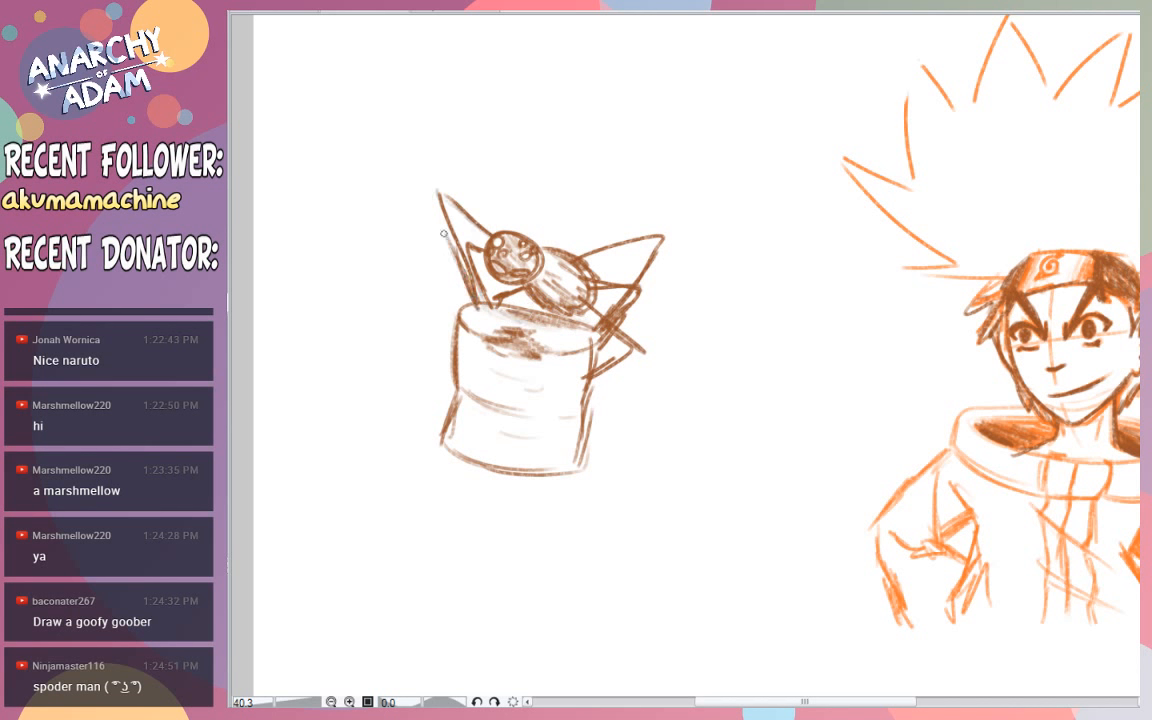
- Thicken the spider's tall front leg and add brown strokes to its rear legs and the back of its body
{"action": "left_click_drag", "start_coordinate": [475, 293], "coordinate": [435, 186]}
{"action": "mouse_move", "coordinate": [435, 186]}
{"action": "left_mouse_down"}
{"action": "mouse_move", "coordinate": [489, 236]}
{"action": "mouse_move", "coordinate": [442, 199]}
{"action": "left_mouse_up"}
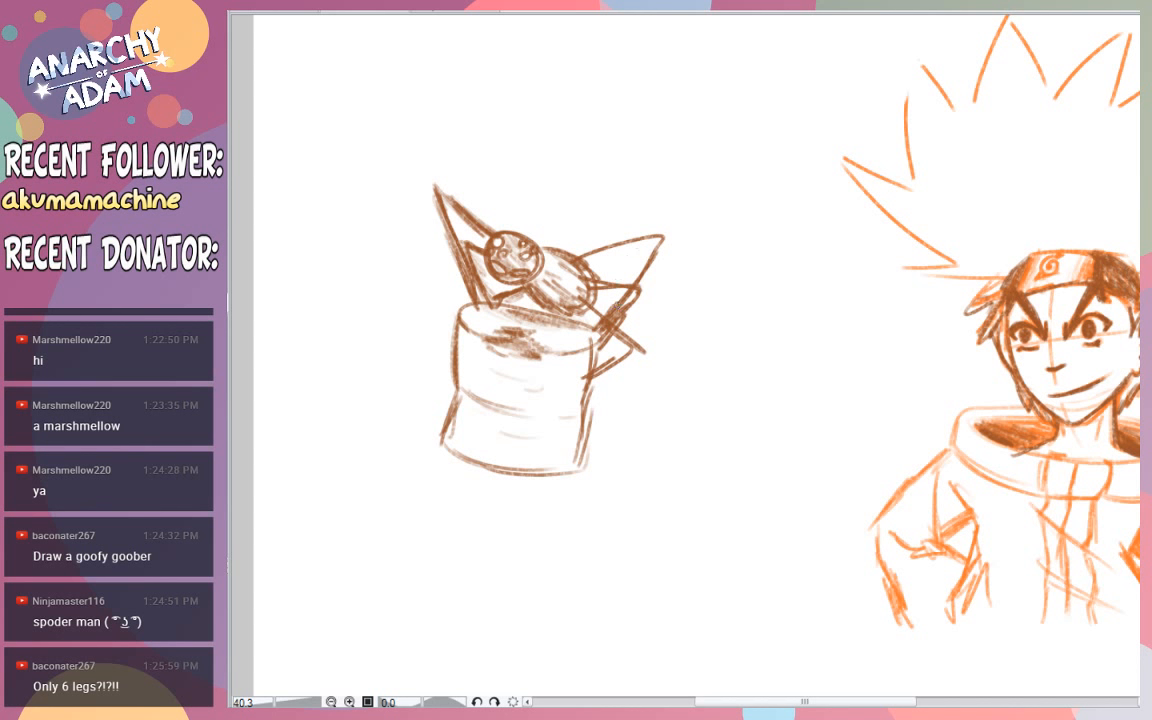
{"action": "left_click_drag", "start_coordinate": [580, 278], "coordinate": [632, 288]}
{"action": "mouse_move", "coordinate": [587, 277]}
{"action": "left_mouse_down"}
{"action": "mouse_move", "coordinate": [648, 292]}
{"action": "mouse_move", "coordinate": [587, 305]}
{"action": "left_mouse_up"}
{"action": "left_click_drag", "start_coordinate": [585, 302], "coordinate": [603, 319]}
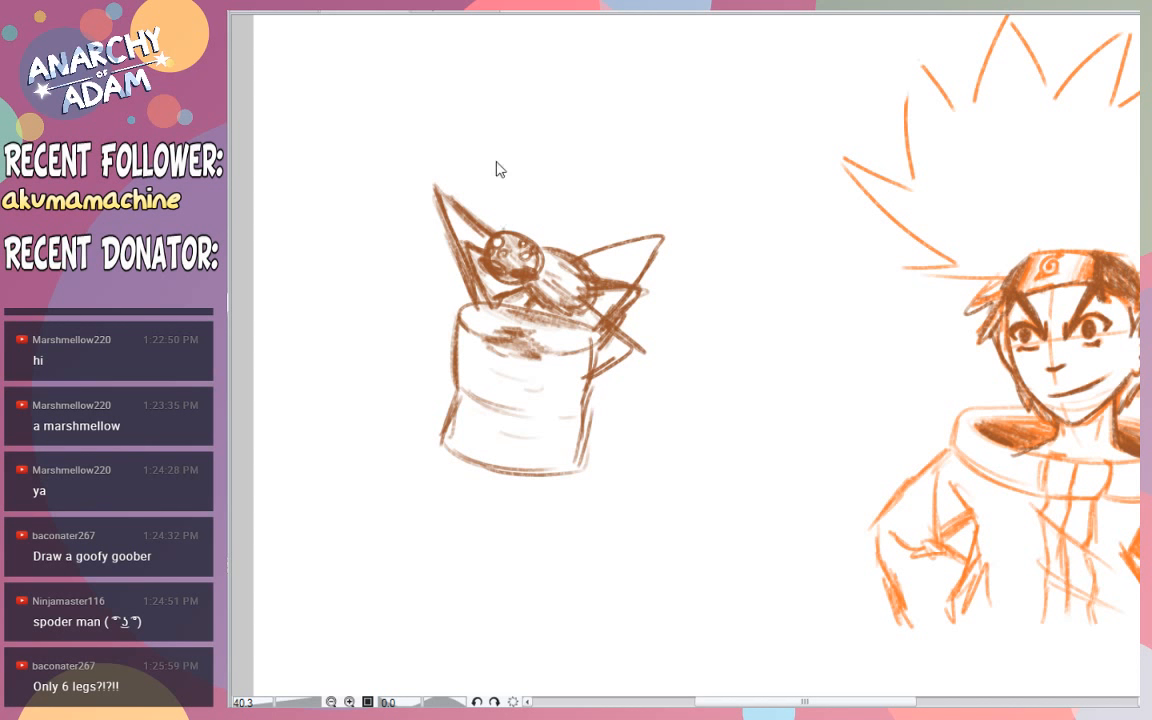
- Sketch a small yellow crown on top of the spider's head, undoing the unwanted strokes
{"action": "mouse_move", "coordinate": [508, 231]}
{"action": "left_mouse_down"}
{"action": "mouse_move", "coordinate": [514, 213]}
{"action": "mouse_move", "coordinate": [522, 233]}
{"action": "mouse_move", "coordinate": [506, 222]}
{"action": "mouse_move", "coordinate": [515, 209]}
{"action": "mouse_move", "coordinate": [529, 225]}
{"action": "mouse_move", "coordinate": [515, 224]}
{"action": "mouse_move", "coordinate": [529, 226]}
{"action": "left_mouse_up"}
{"action": "key", "text": "ctrl+z"}
{"action": "key", "text": "ctrl+z"}
{"action": "key", "text": "ctrl+z"}
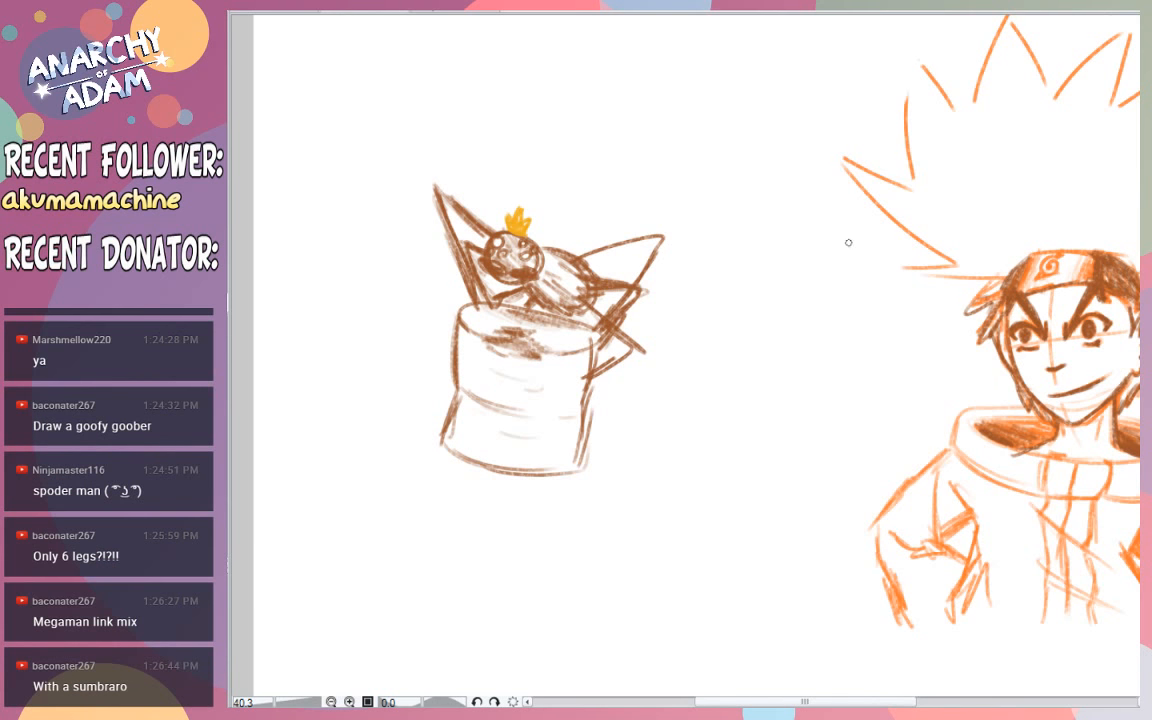
- Shade the spider's mouth and underside in black and deepen the color of its crown
{"action": "left_click_drag", "start_coordinate": [486, 264], "coordinate": [526, 276]}
{"action": "left_click_drag", "start_coordinate": [528, 292], "coordinate": [533, 303]}
{"action": "left_click_drag", "start_coordinate": [548, 280], "coordinate": [584, 298]}
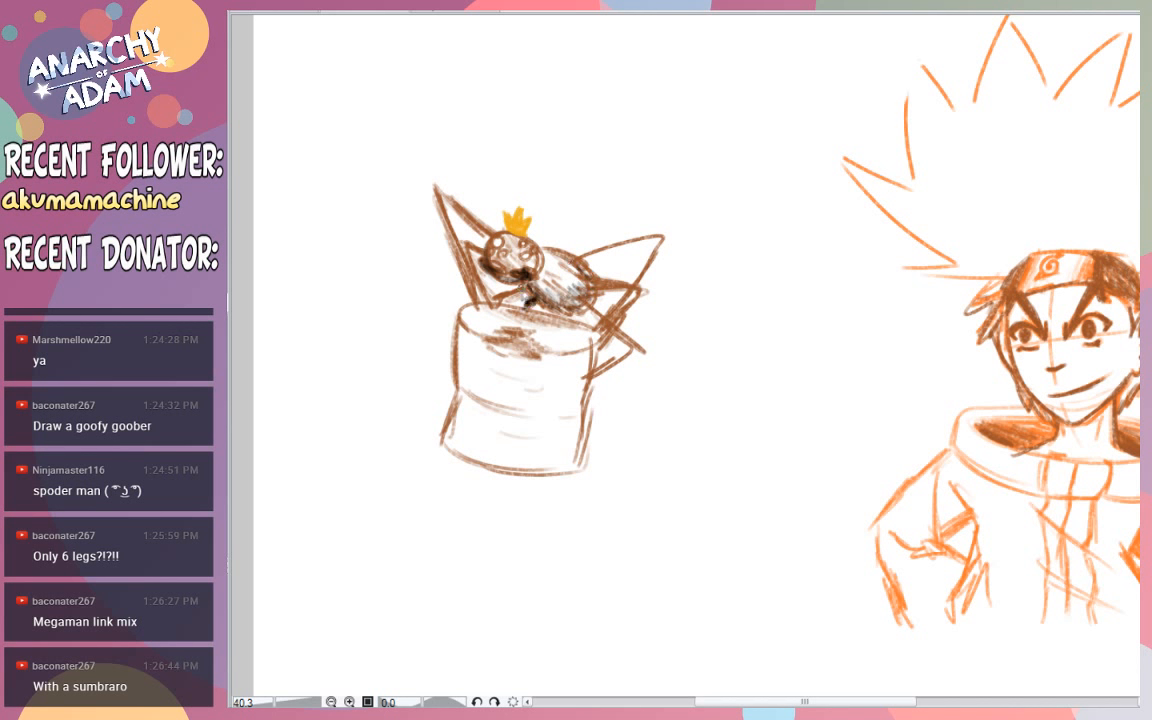
{"action": "left_click_drag", "start_coordinate": [514, 288], "coordinate": [491, 299]}
{"action": "mouse_move", "coordinate": [573, 305]}
{"action": "left_mouse_down"}
{"action": "mouse_move", "coordinate": [590, 312]}
{"action": "mouse_move", "coordinate": [548, 303]}
{"action": "mouse_move", "coordinate": [592, 309]}
{"action": "left_mouse_up"}
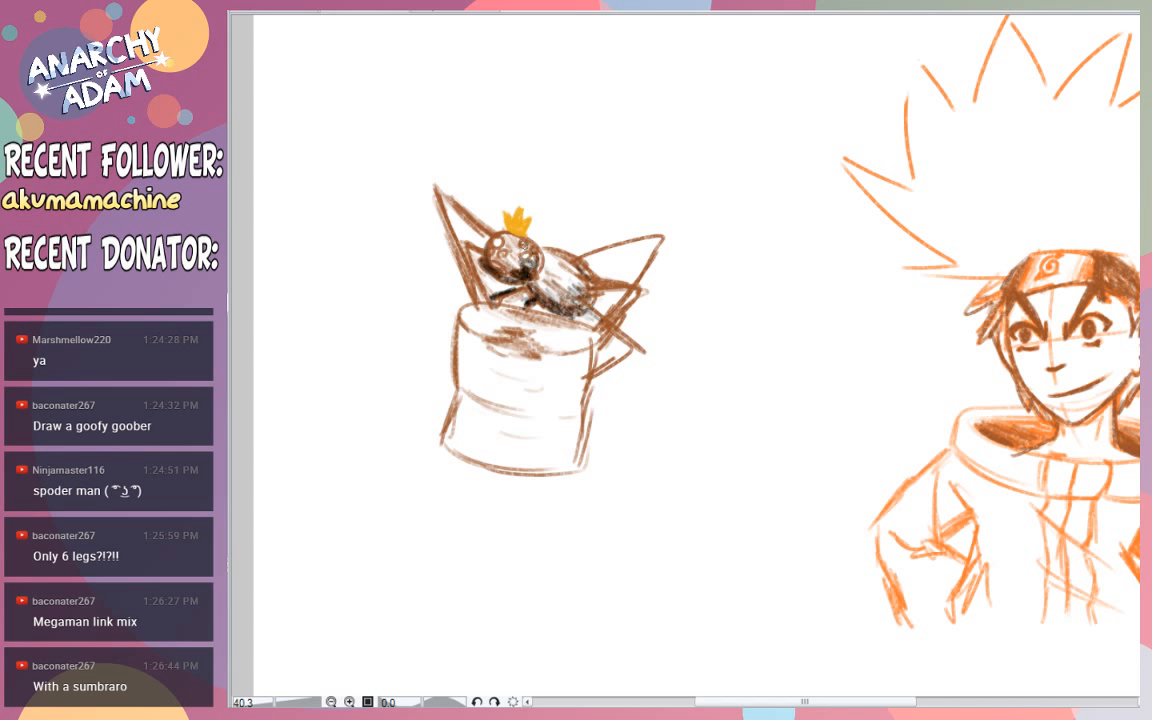
{"action": "left_click_drag", "start_coordinate": [524, 228], "coordinate": [524, 230]}
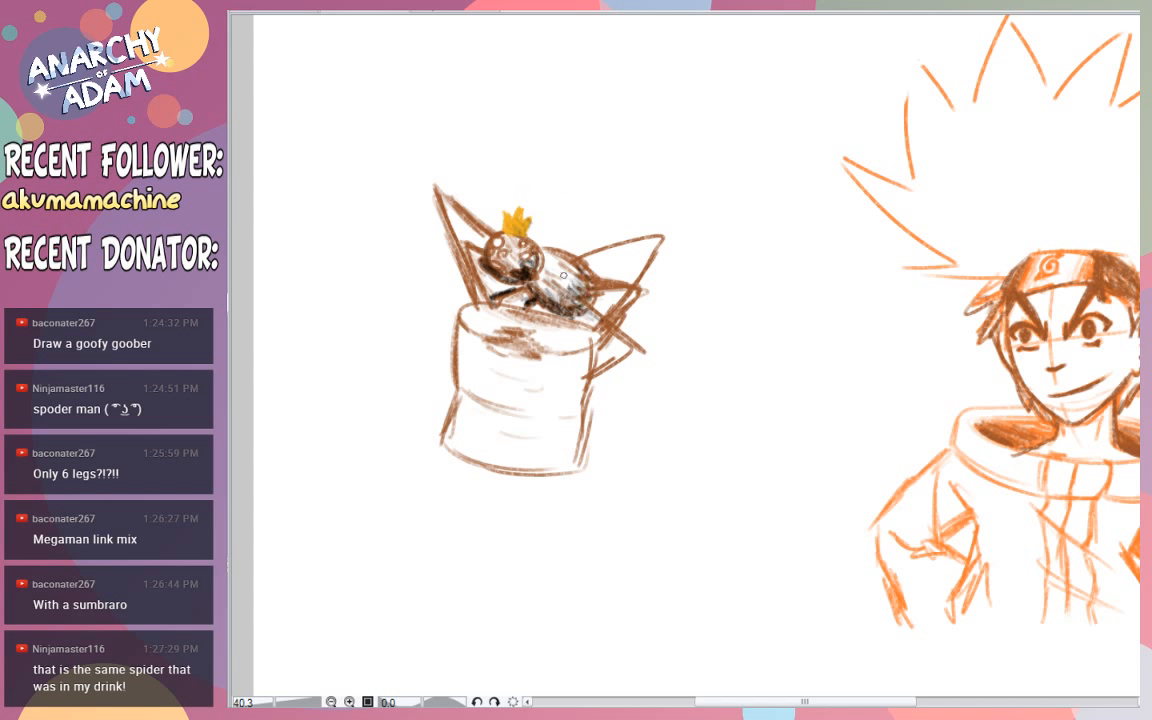
- Go over the spider's rear legs in black and fill the area between them with dark strokes
{"action": "mouse_move", "coordinate": [563, 279]}
{"action": "left_mouse_down"}
{"action": "mouse_move", "coordinate": [632, 342]}
{"action": "mouse_move", "coordinate": [582, 378]}
{"action": "left_mouse_up"}
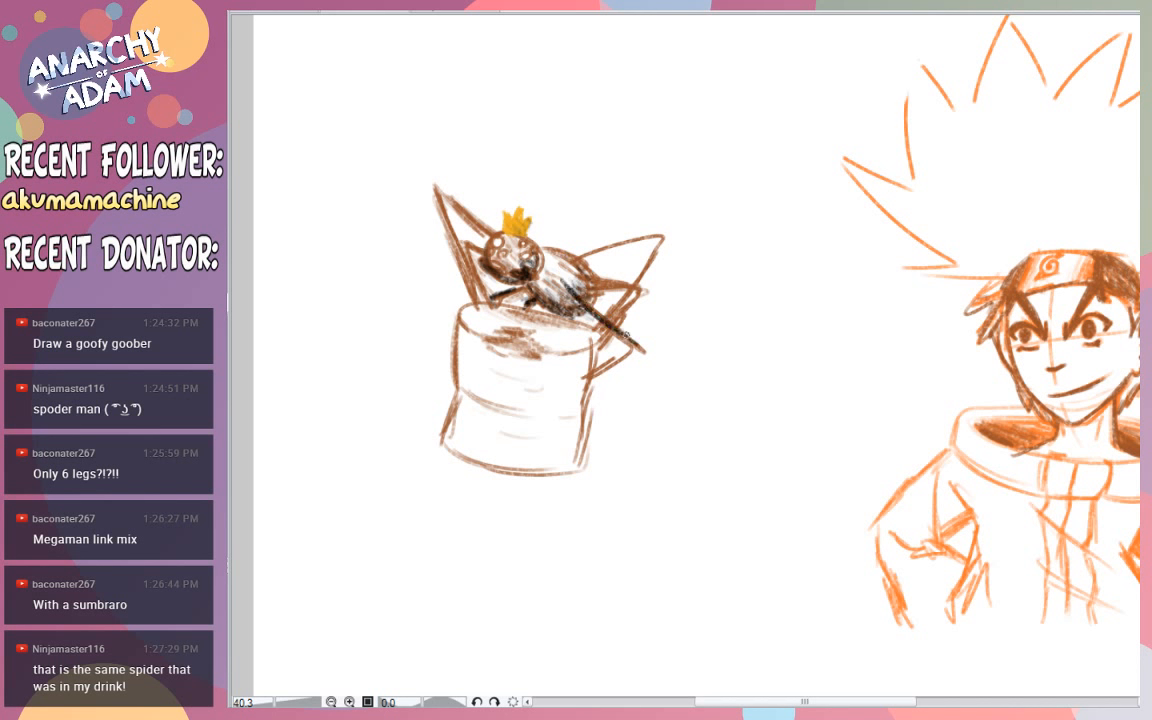
{"action": "left_click_drag", "start_coordinate": [568, 265], "coordinate": [660, 222]}
{"action": "mouse_move", "coordinate": [661, 222]}
{"action": "left_mouse_down"}
{"action": "mouse_move", "coordinate": [645, 288]}
{"action": "mouse_move", "coordinate": [616, 326]}
{"action": "left_mouse_up"}
{"action": "left_click_drag", "start_coordinate": [660, 237], "coordinate": [599, 336]}
{"action": "left_click_drag", "start_coordinate": [646, 272], "coordinate": [600, 338]}
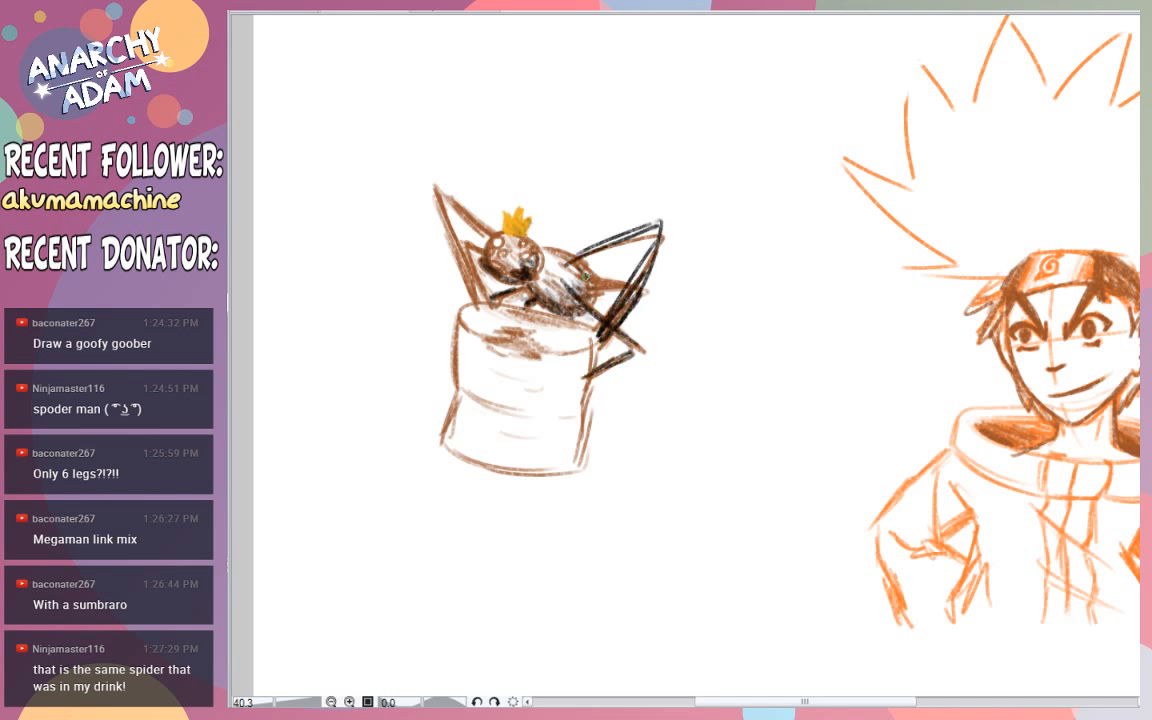
{"action": "mouse_move", "coordinate": [578, 277]}
{"action": "left_mouse_down"}
{"action": "mouse_move", "coordinate": [646, 273]}
{"action": "mouse_move", "coordinate": [604, 334]}
{"action": "mouse_move", "coordinate": [640, 293]}
{"action": "left_mouse_up"}
{"action": "mouse_move", "coordinate": [590, 293]}
{"action": "left_mouse_down"}
{"action": "mouse_move", "coordinate": [645, 294]}
{"action": "mouse_move", "coordinate": [590, 329]}
{"action": "left_mouse_up"}
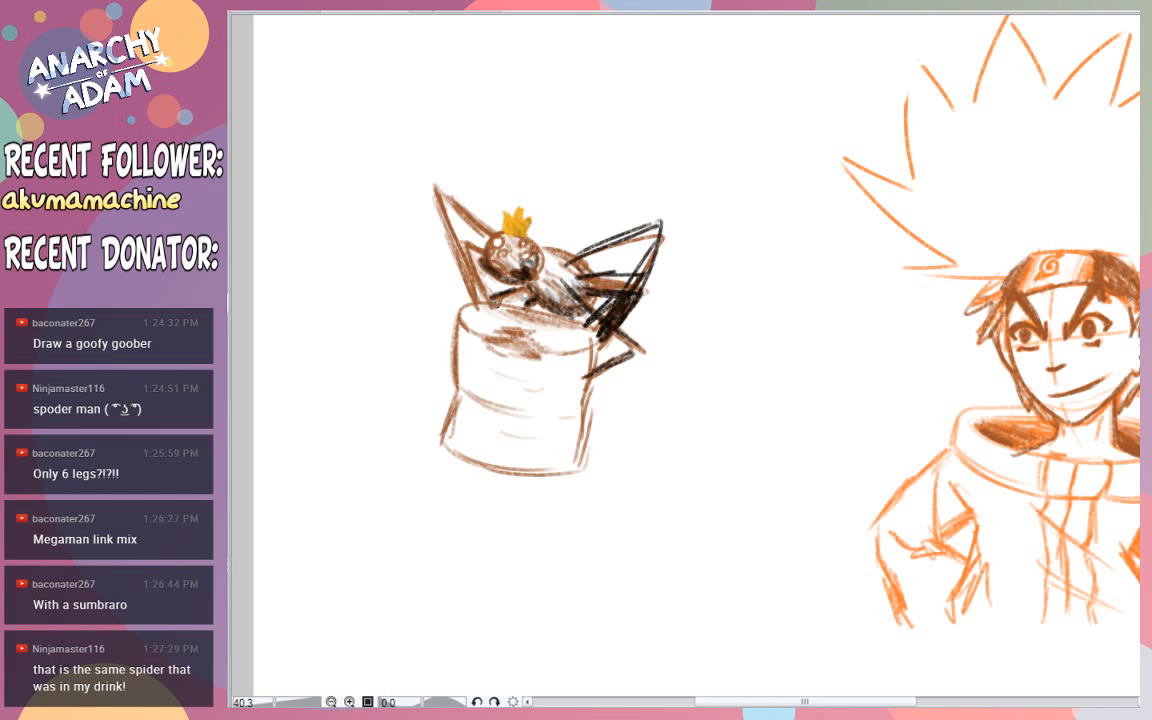
- Outline the spider's front legs in black down to the marshmallow's rim
{"action": "left_click_drag", "start_coordinate": [488, 309], "coordinate": [461, 231]}
{"action": "mouse_move", "coordinate": [461, 233]}
{"action": "left_mouse_down"}
{"action": "mouse_move", "coordinate": [482, 262]}
{"action": "mouse_move", "coordinate": [433, 183]}
{"action": "left_mouse_up"}
{"action": "left_click_drag", "start_coordinate": [433, 183], "coordinate": [486, 315]}
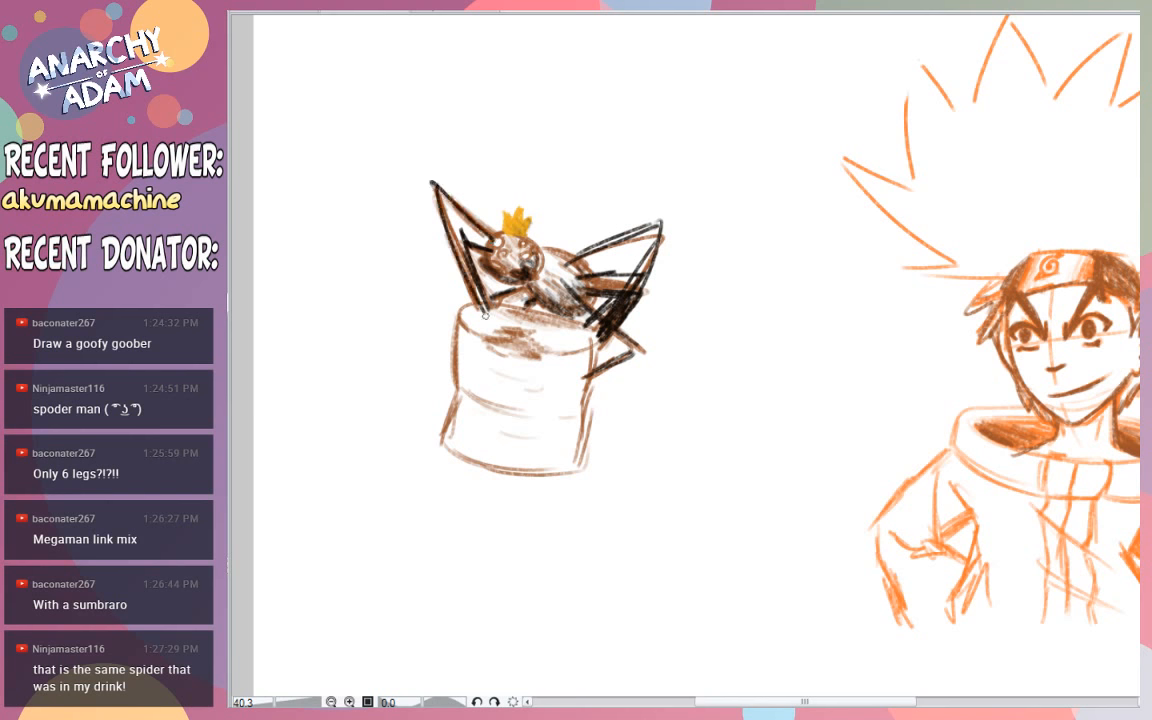
{"action": "left_click_drag", "start_coordinate": [446, 228], "coordinate": [489, 318]}
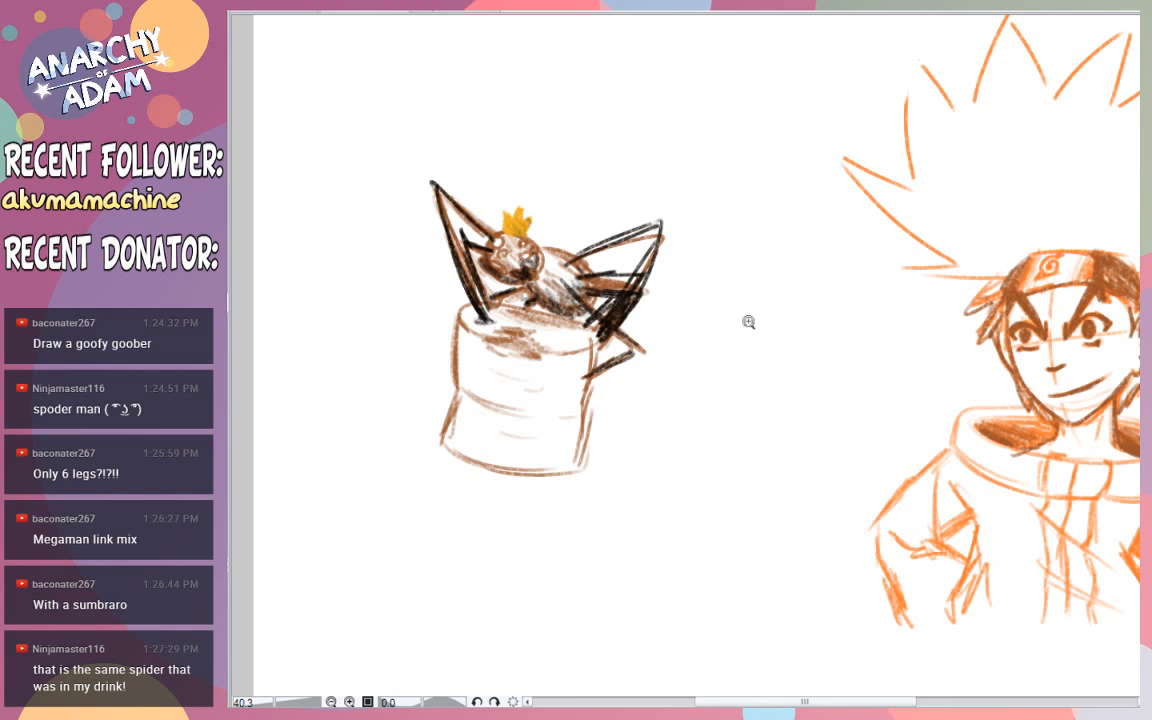
- Select the spider and marshmallow, shrink and tilt them, place them inside Naruto's spiky hair, and clear the selection
{"action": "mouse_move", "coordinate": [748, 321]}
{"action": "left_mouse_down"}
{"action": "mouse_move", "coordinate": [738, 311]}
{"action": "mouse_move", "coordinate": [705, 320]}
{"action": "left_mouse_up"}
{"action": "left_click_drag", "start_coordinate": [520, 190], "coordinate": [525, 195]}
{"action": "key", "text": "ctrl+t"}
{"action": "mouse_move", "coordinate": [945, 446]}
{"action": "left_mouse_down"}
{"action": "mouse_move", "coordinate": [950, 405]}
{"action": "mouse_move", "coordinate": [883, 259]}
{"action": "mouse_move", "coordinate": [906, 290]}
{"action": "mouse_move", "coordinate": [966, 217]}
{"action": "left_mouse_up"}
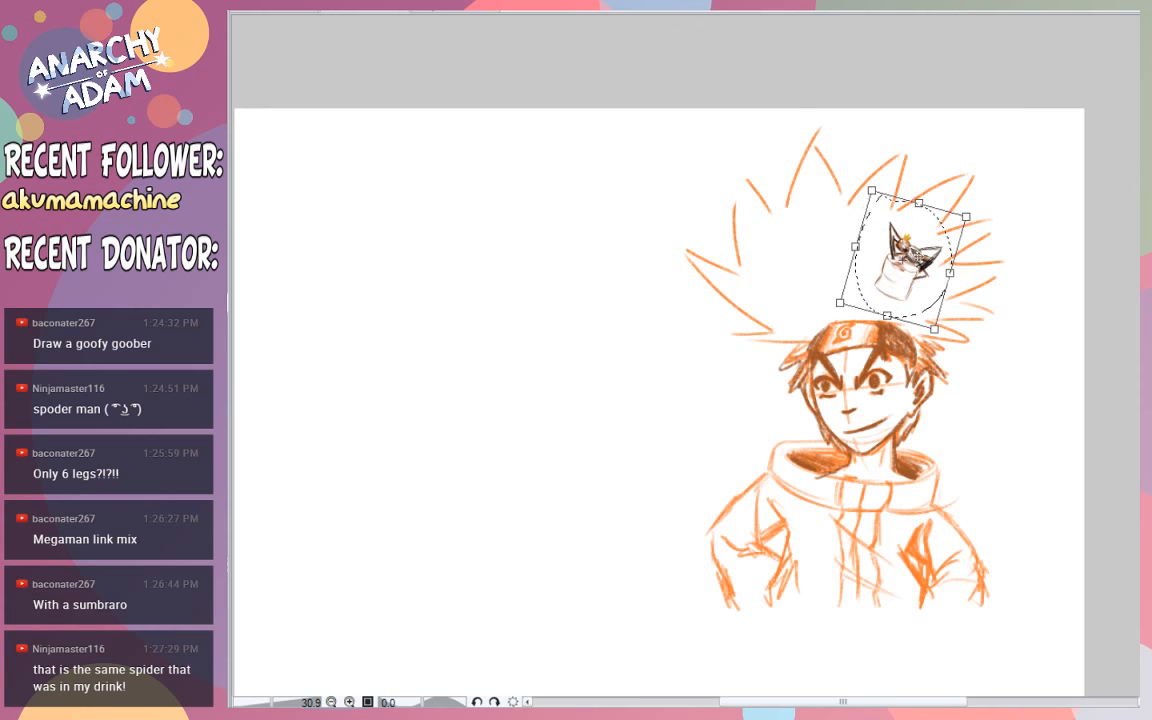
{"action": "left_click_drag", "start_coordinate": [917, 257], "coordinate": [898, 262]}
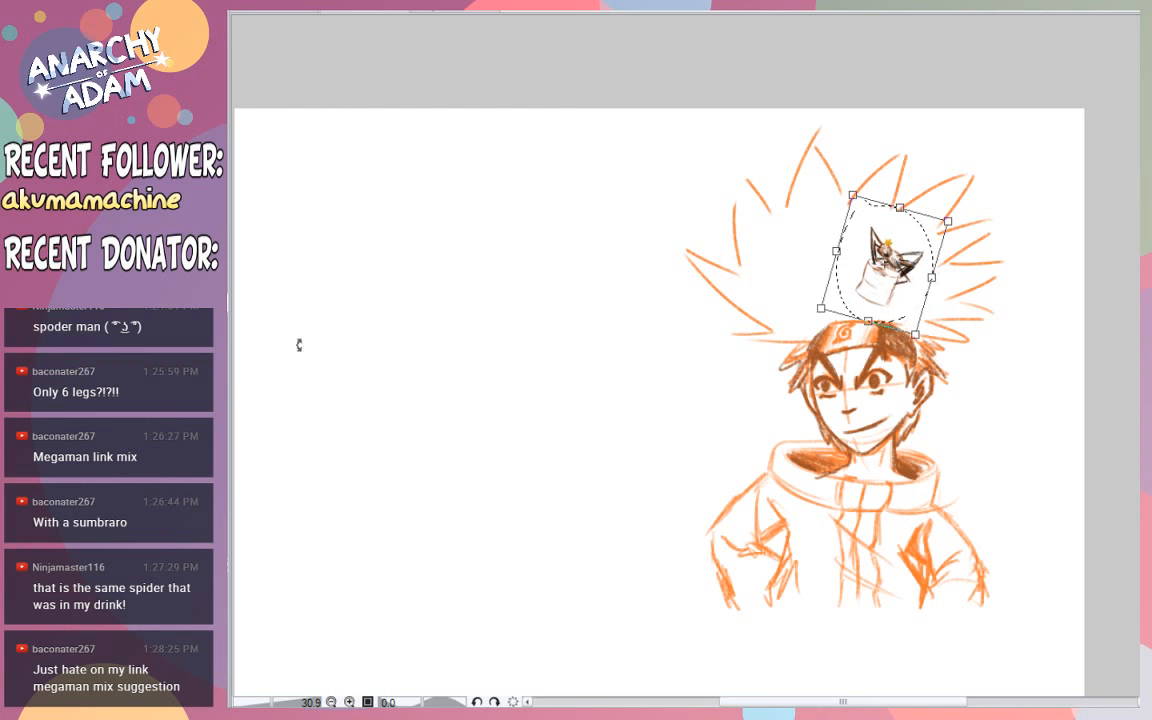
{"action": "key", "text": "Return"}
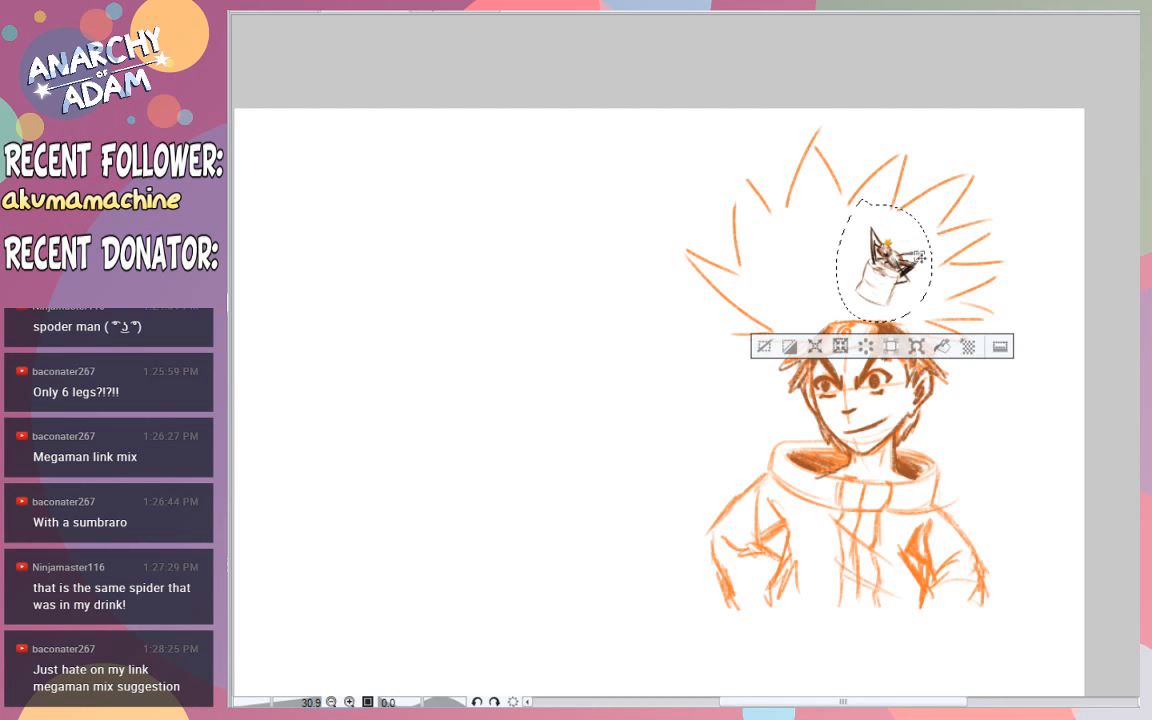
{"action": "left_click_drag", "start_coordinate": [921, 261], "coordinate": [1110, 272]}
{"action": "key", "text": "ctrl+d"}
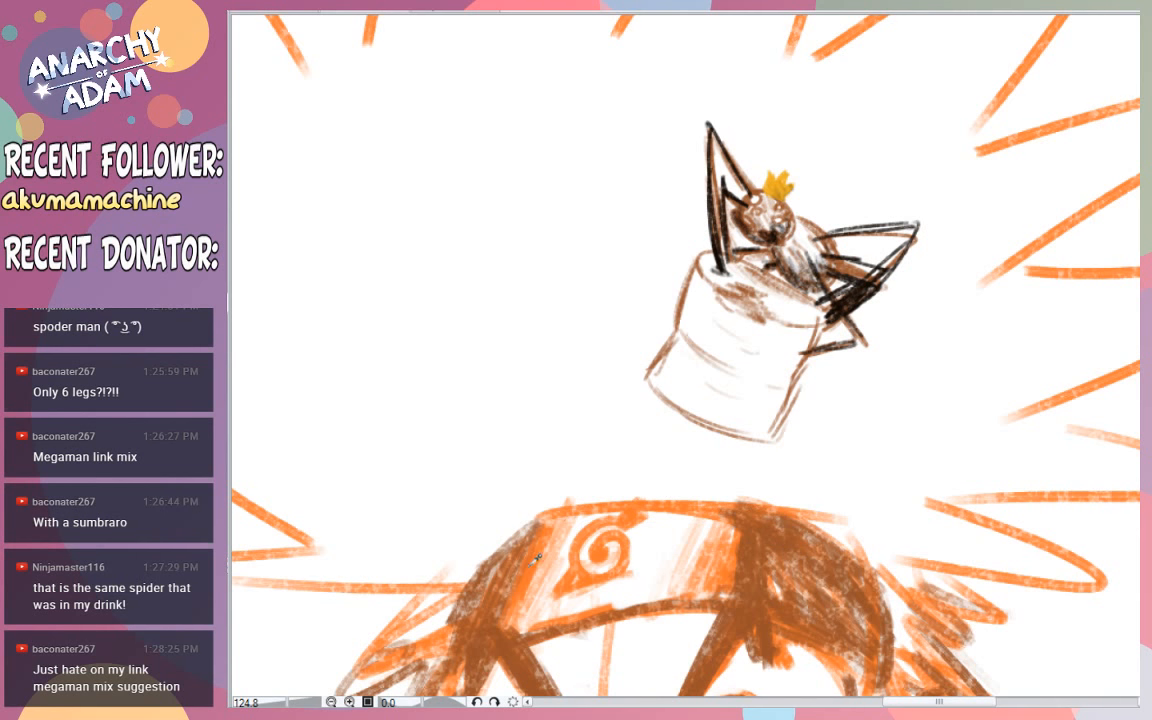
- Try orange zigzag strokes across the marshmallow's base and erase most of them along with its lower half
{"action": "mouse_move", "coordinate": [686, 367]}
{"action": "left_mouse_down"}
{"action": "mouse_move", "coordinate": [601, 382]}
{"action": "mouse_move", "coordinate": [680, 372]}
{"action": "mouse_move", "coordinate": [696, 412]}
{"action": "mouse_move", "coordinate": [754, 421]}
{"action": "mouse_move", "coordinate": [811, 388]}
{"action": "mouse_move", "coordinate": [792, 447]}
{"action": "left_mouse_up"}
{"action": "key", "text": "ctrl+z"}
{"action": "key", "text": "e"}
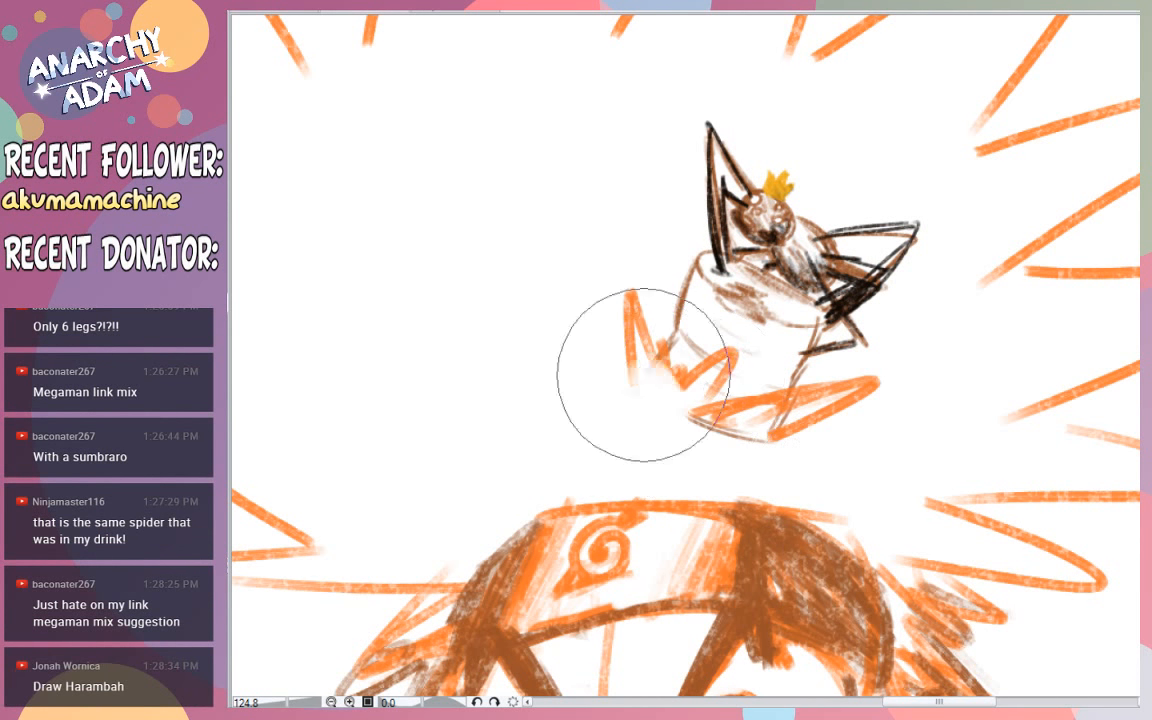
{"action": "mouse_move", "coordinate": [643, 373]}
{"action": "left_mouse_down"}
{"action": "mouse_move", "coordinate": [723, 434]}
{"action": "mouse_move", "coordinate": [811, 447]}
{"action": "mouse_move", "coordinate": [745, 405]}
{"action": "mouse_move", "coordinate": [808, 436]}
{"action": "left_mouse_up"}
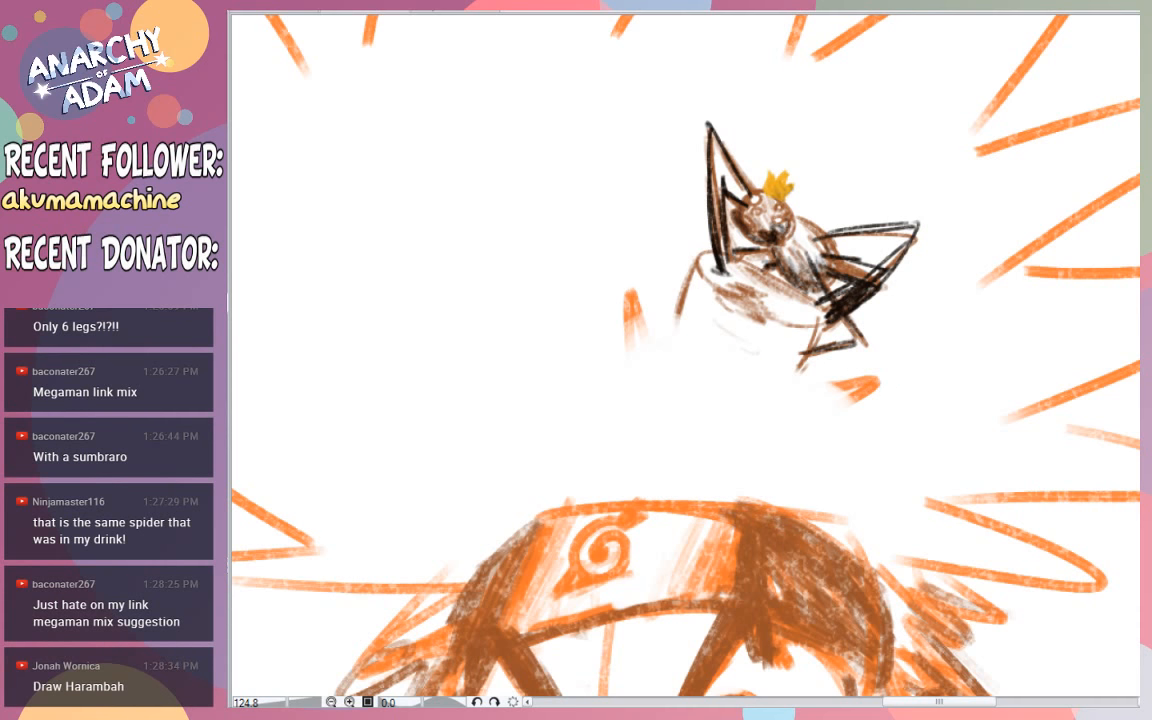
- Draw short orange hair tufts around the marshmallow's base so it looks nestled in Naruto's hair
{"action": "key", "text": "p"}
{"action": "left_click_drag", "start_coordinate": [631, 274], "coordinate": [628, 372]}
{"action": "mouse_move", "coordinate": [638, 286]}
{"action": "left_mouse_down"}
{"action": "mouse_move", "coordinate": [648, 342]}
{"action": "mouse_move", "coordinate": [666, 314]}
{"action": "mouse_move", "coordinate": [703, 384]}
{"action": "mouse_move", "coordinate": [803, 397]}
{"action": "mouse_move", "coordinate": [818, 410]}
{"action": "mouse_move", "coordinate": [903, 386]}
{"action": "left_mouse_up"}
{"action": "left_click_drag", "start_coordinate": [855, 420], "coordinate": [828, 440]}
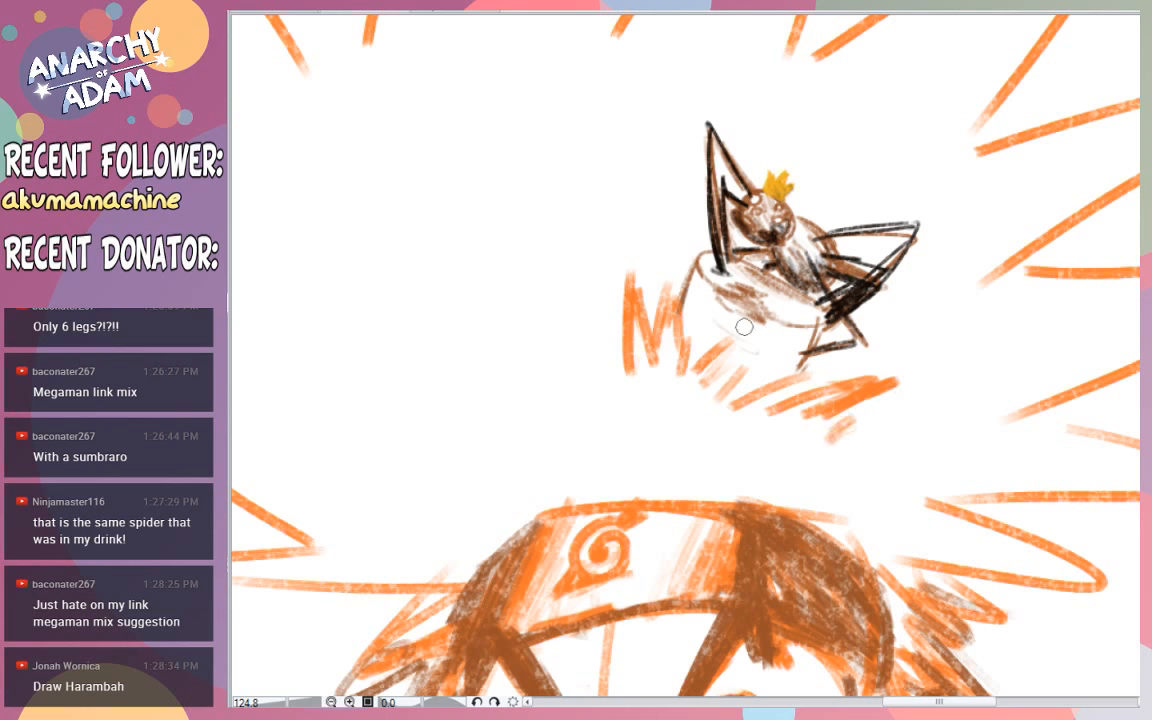
{"action": "mouse_move", "coordinate": [629, 361]}
{"action": "left_mouse_down"}
{"action": "mouse_move", "coordinate": [599, 355]}
{"action": "mouse_move", "coordinate": [583, 389]}
{"action": "mouse_move", "coordinate": [571, 360]}
{"action": "left_mouse_up"}
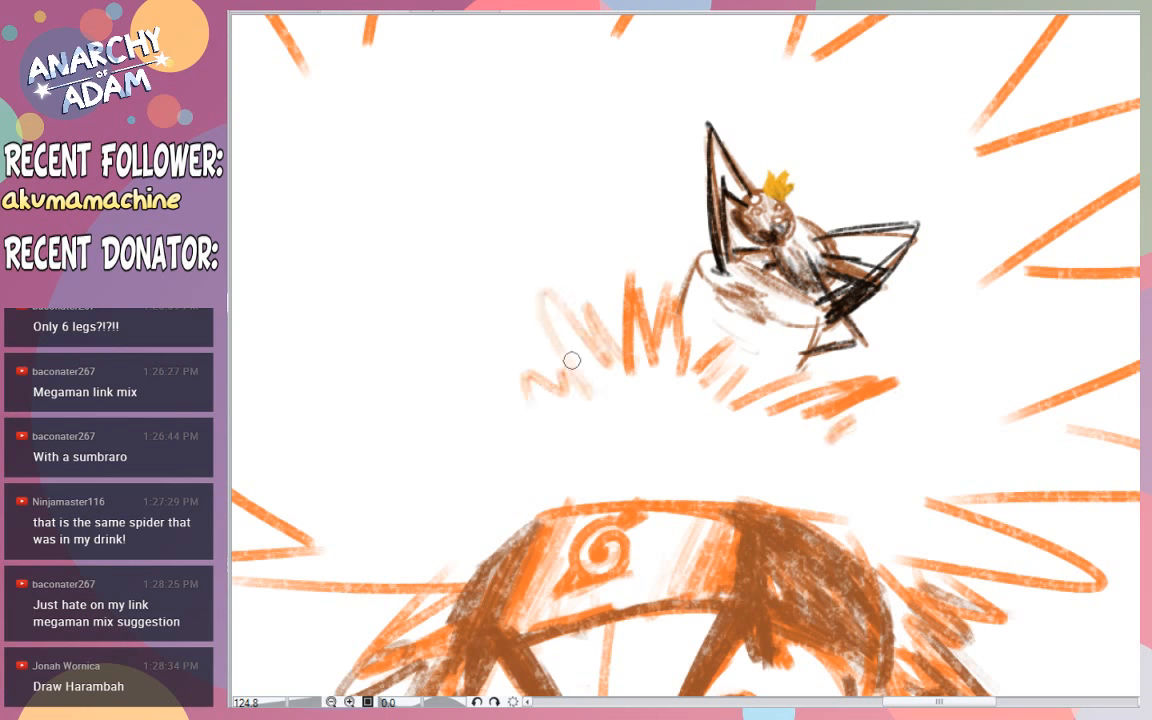
{"action": "left_click_drag", "start_coordinate": [887, 364], "coordinate": [921, 208]}
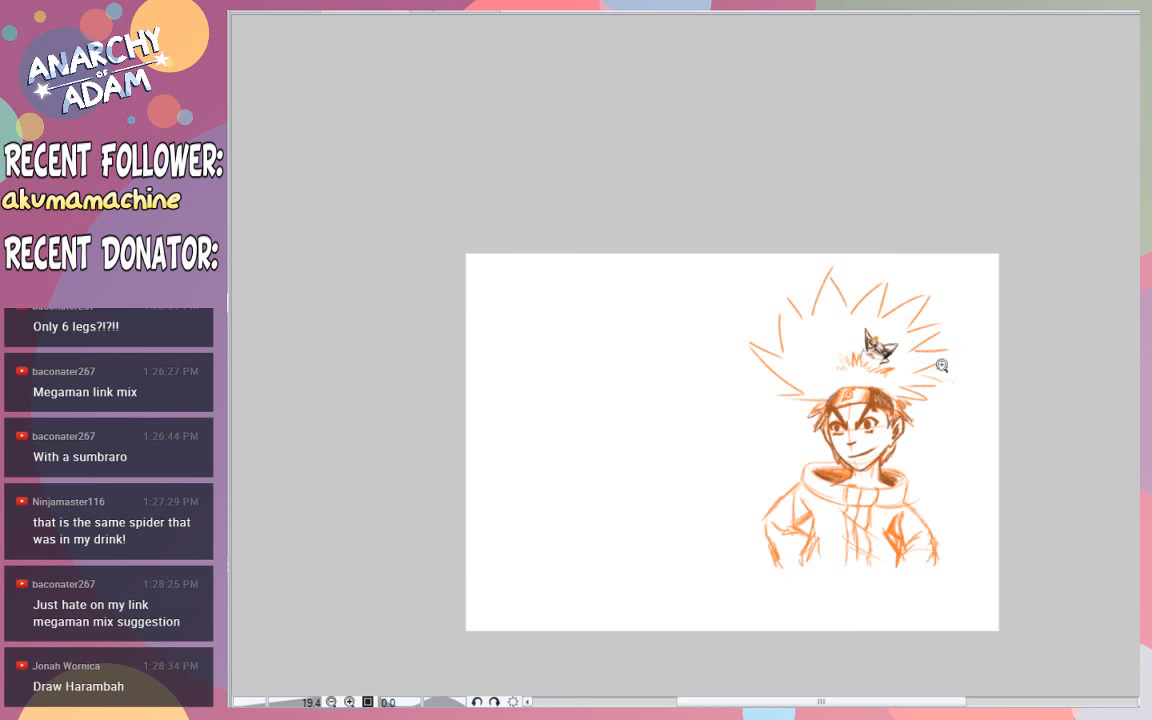
{"action": "left_click_drag", "start_coordinate": [938, 364], "coordinate": [954, 375]}
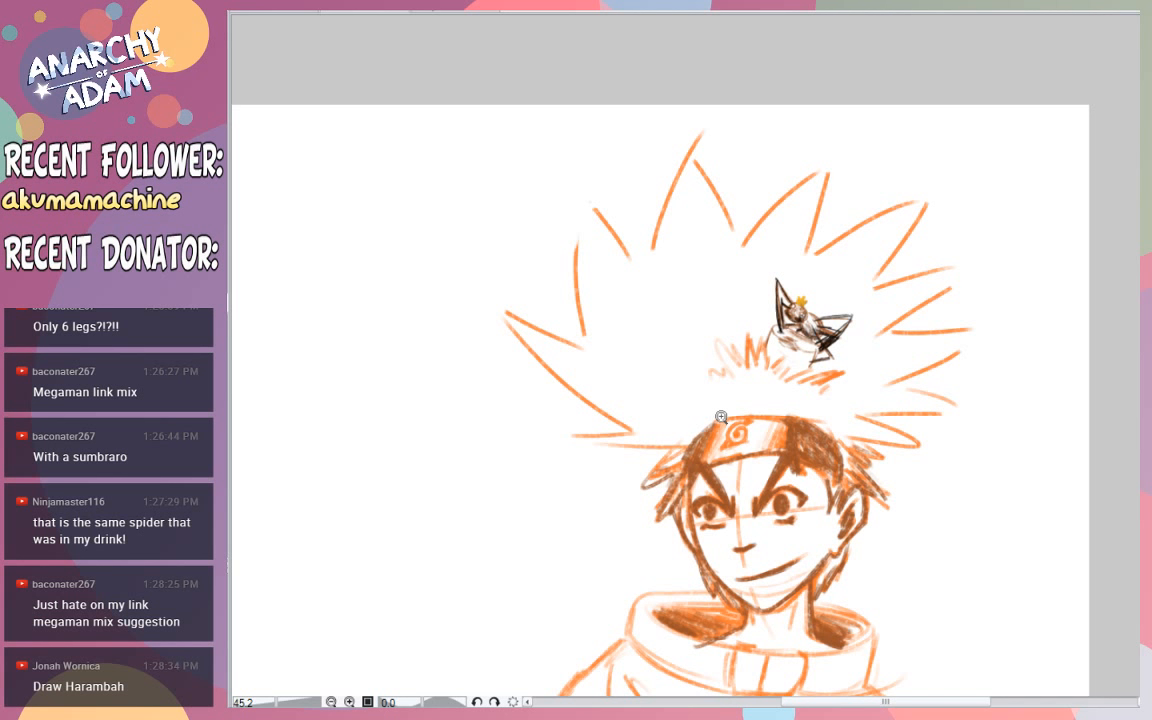
{"action": "scroll", "coordinate": [721, 417], "scroll_direction": "down", "scroll_amount": 4}
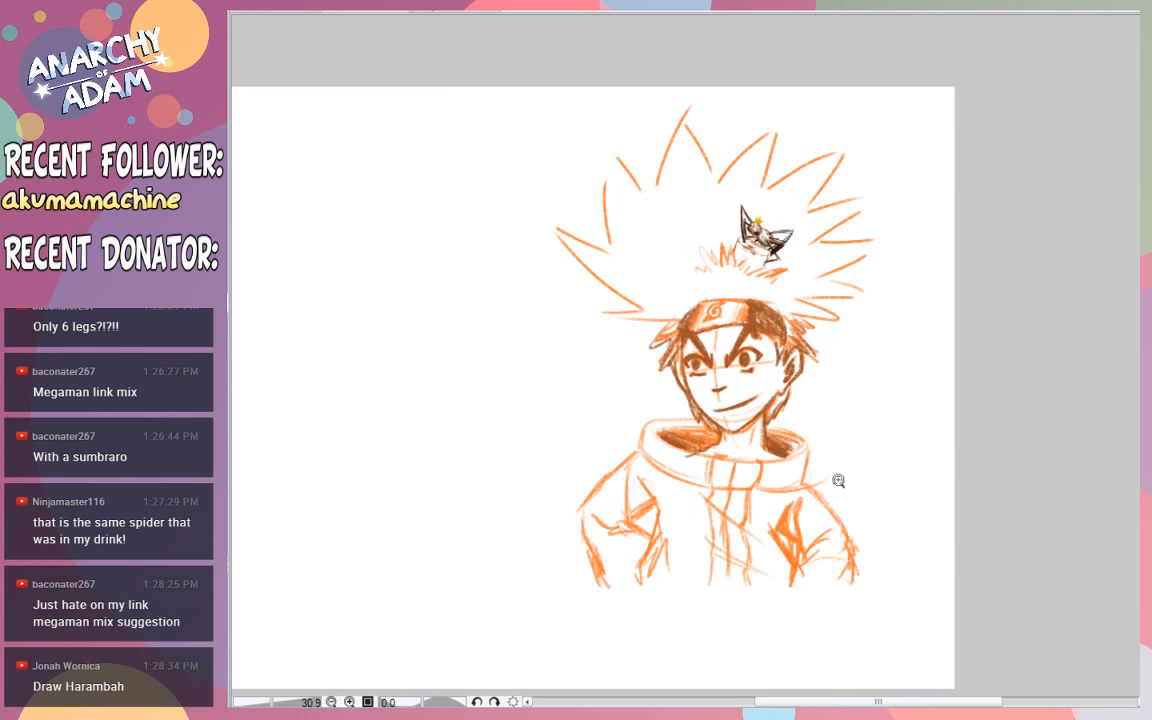
{"action": "scroll", "coordinate": [770, 458], "scroll_direction": "down", "scroll_amount": 4}
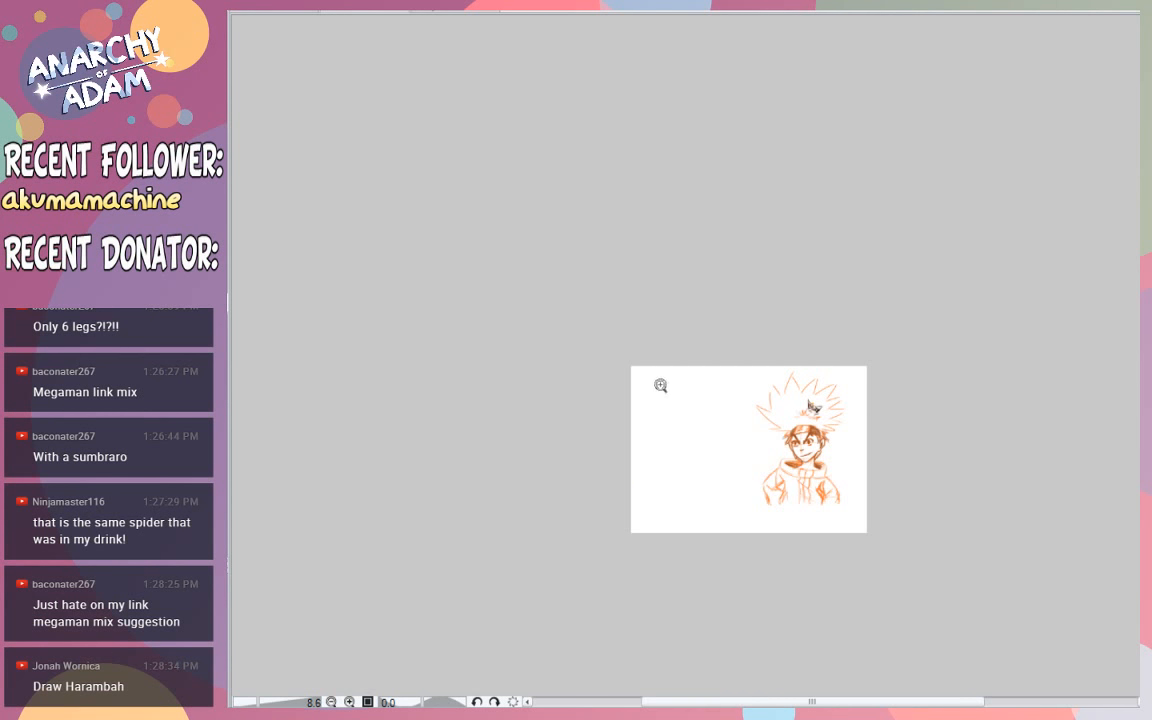
{"action": "scroll", "coordinate": [661, 386], "scroll_direction": "up", "scroll_amount": 3}
{"action": "scroll", "coordinate": [873, 545], "scroll_direction": "down", "scroll_amount": 3}
{"action": "scroll", "coordinate": [903, 594], "scroll_direction": "up", "scroll_amount": 4}
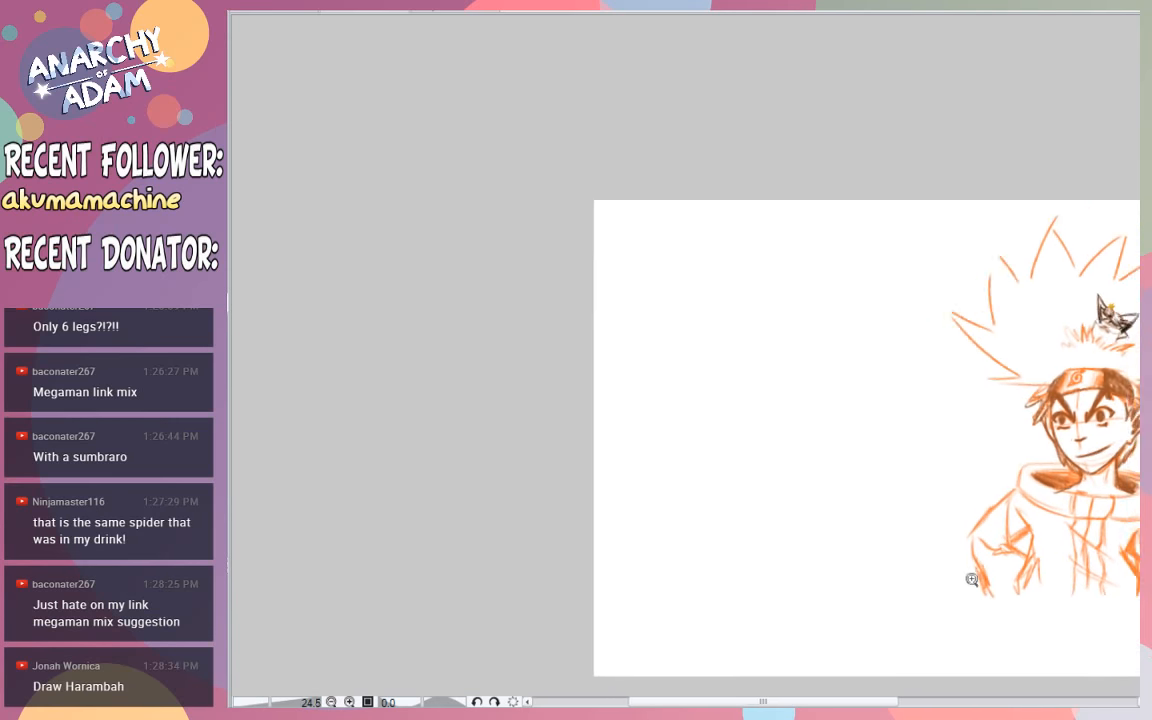
- Handwrite the requesting viewer's username in orange at the top-left of the canvas
{"action": "left_click_drag", "start_coordinate": [643, 190], "coordinate": [645, 237]}
{"action": "key", "text": "ctrl+z"}
{"action": "key", "text": "ctrl+z"}
{"action": "mouse_move", "coordinate": [634, 188]}
{"action": "left_mouse_down"}
{"action": "mouse_move", "coordinate": [636, 234]}
{"action": "mouse_move", "coordinate": [700, 230]}
{"action": "mouse_move", "coordinate": [716, 207]}
{"action": "mouse_move", "coordinate": [765, 212]}
{"action": "left_mouse_up"}
{"action": "left_click_drag", "start_coordinate": [758, 201], "coordinate": [796, 213]}
{"action": "mouse_move", "coordinate": [801, 214]}
{"action": "left_mouse_down"}
{"action": "mouse_move", "coordinate": [810, 198]}
{"action": "mouse_move", "coordinate": [849, 218]}
{"action": "mouse_move", "coordinate": [880, 209]}
{"action": "left_mouse_up"}
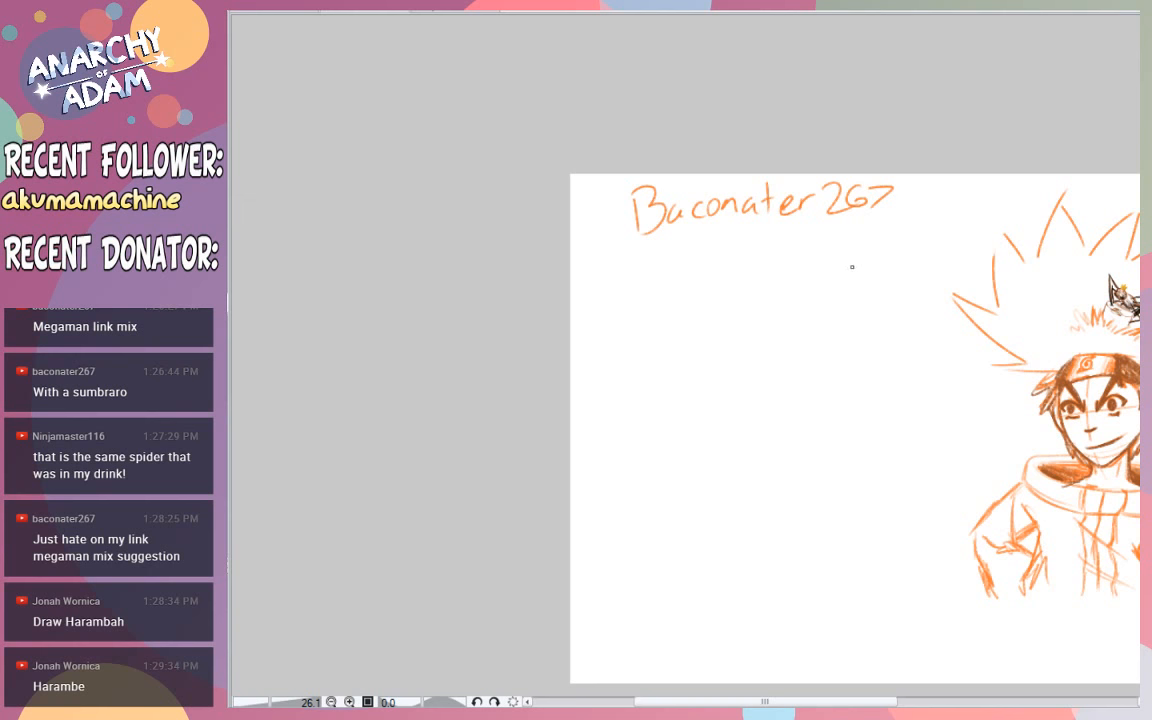
{"action": "left_click", "coordinate": [879, 446]}
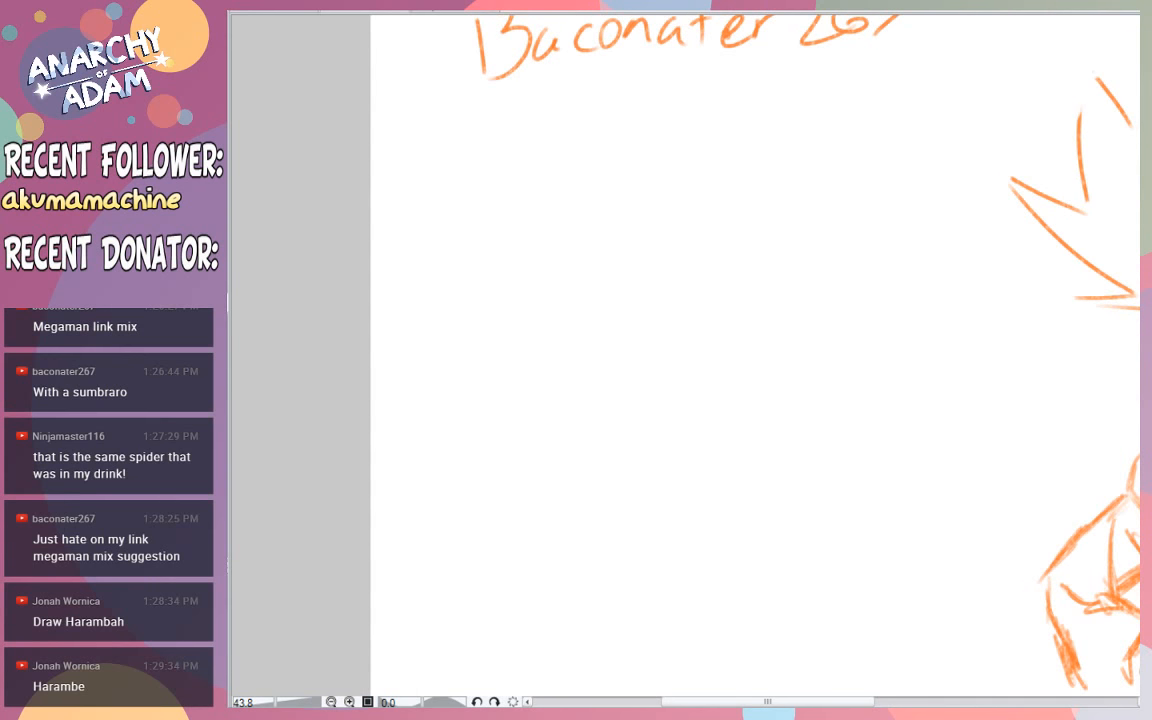
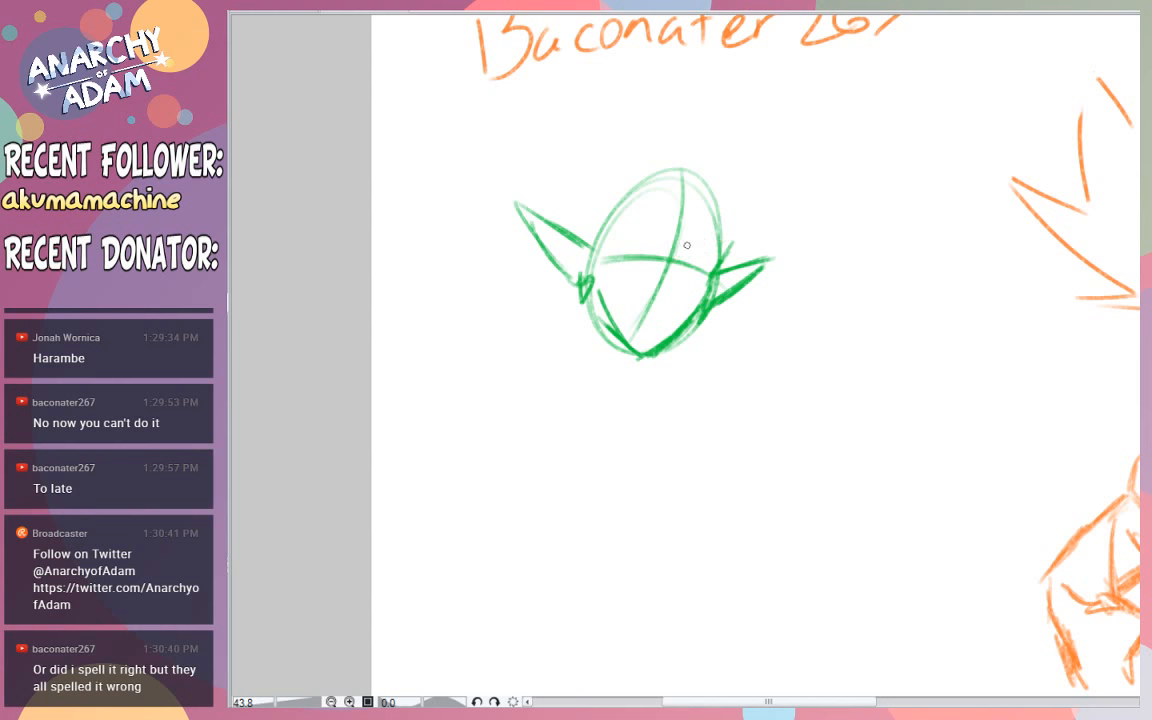
- Sketch narrow eyes, sharply angled brows and a small pointed nose in green on the pointy-eared head
{"action": "mouse_move", "coordinate": [679, 252]}
{"action": "left_mouse_down"}
{"action": "mouse_move", "coordinate": [722, 237]}
{"action": "mouse_move", "coordinate": [724, 222]}
{"action": "mouse_move", "coordinate": [720, 235]}
{"action": "left_mouse_up"}
{"action": "left_click_drag", "start_coordinate": [720, 235], "coordinate": [665, 249]}
{"action": "mouse_move", "coordinate": [665, 249]}
{"action": "left_mouse_down"}
{"action": "mouse_move", "coordinate": [654, 228]}
{"action": "mouse_move", "coordinate": [615, 233]}
{"action": "mouse_move", "coordinate": [649, 198]}
{"action": "mouse_move", "coordinate": [663, 245]}
{"action": "mouse_move", "coordinate": [630, 212]}
{"action": "mouse_move", "coordinate": [618, 251]}
{"action": "mouse_move", "coordinate": [640, 241]}
{"action": "mouse_move", "coordinate": [620, 254]}
{"action": "mouse_move", "coordinate": [644, 268]}
{"action": "mouse_move", "coordinate": [643, 252]}
{"action": "mouse_move", "coordinate": [638, 262]}
{"action": "mouse_move", "coordinate": [704, 259]}
{"action": "mouse_move", "coordinate": [694, 278]}
{"action": "left_mouse_up"}
{"action": "key", "text": "ctrl+z"}
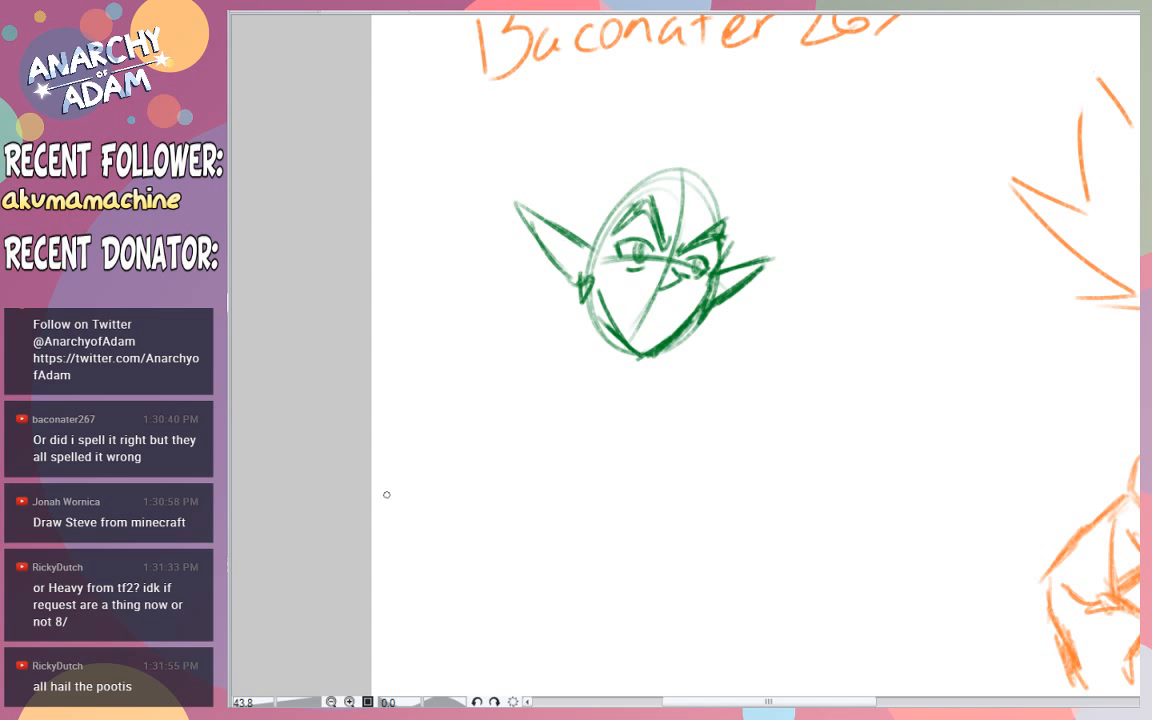
- Handwrite the second requesting viewer's username and "Heavy TF2" in green below the head near the canvas's left edge
{"action": "mouse_move", "coordinate": [404, 621]}
{"action": "left_mouse_down"}
{"action": "mouse_move", "coordinate": [416, 581]}
{"action": "mouse_move", "coordinate": [432, 606]}
{"action": "mouse_move", "coordinate": [455, 585]}
{"action": "mouse_move", "coordinate": [473, 630]}
{"action": "left_mouse_up"}
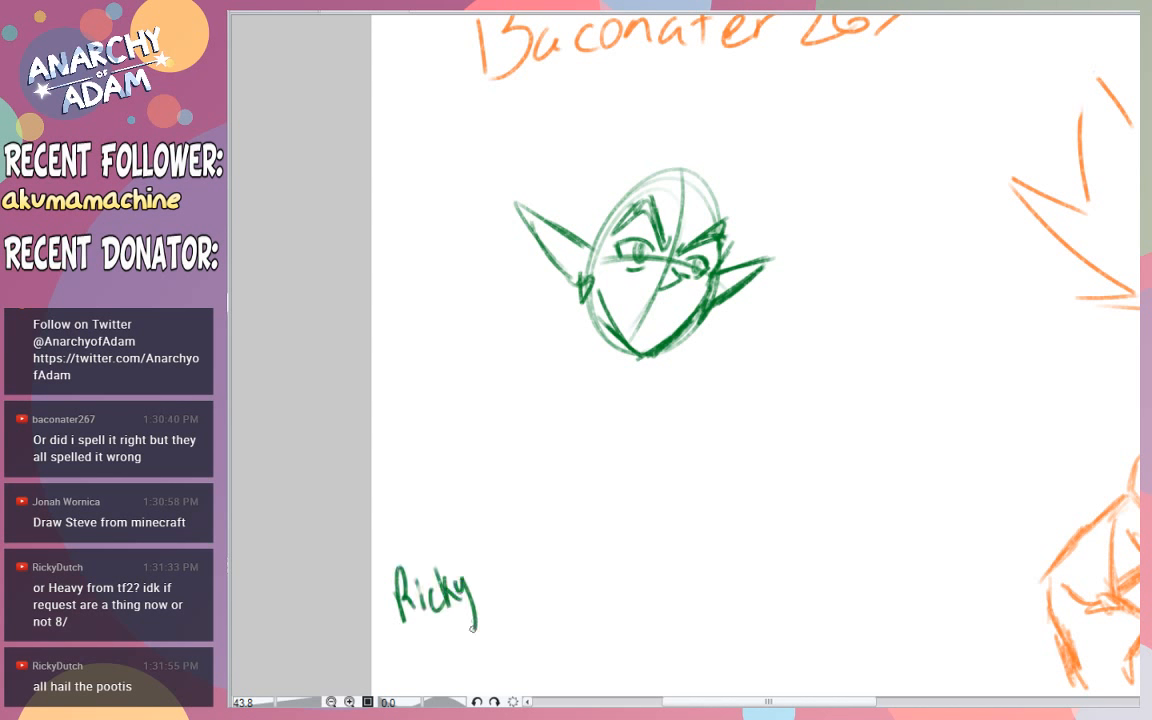
{"action": "mouse_move", "coordinate": [480, 545]}
{"action": "left_mouse_down"}
{"action": "mouse_move", "coordinate": [470, 605]}
{"action": "mouse_move", "coordinate": [498, 575]}
{"action": "mouse_move", "coordinate": [525, 570]}
{"action": "left_mouse_up"}
{"action": "mouse_move", "coordinate": [538, 545]}
{"action": "left_mouse_down"}
{"action": "mouse_move", "coordinate": [533, 565]}
{"action": "mouse_move", "coordinate": [563, 556]}
{"action": "left_mouse_up"}
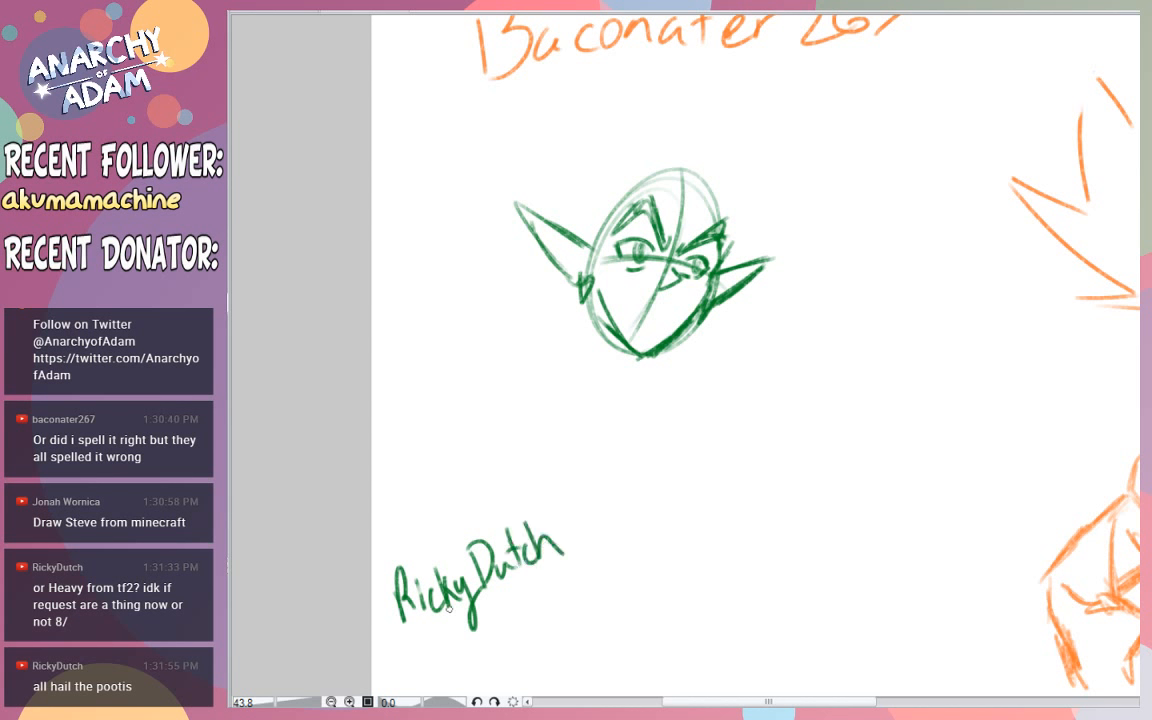
{"action": "mouse_move", "coordinate": [510, 600]}
{"action": "left_mouse_down"}
{"action": "mouse_move", "coordinate": [513, 638]}
{"action": "mouse_move", "coordinate": [524, 630]}
{"action": "left_mouse_up"}
{"action": "mouse_move", "coordinate": [512, 618]}
{"action": "left_mouse_down"}
{"action": "mouse_move", "coordinate": [541, 626]}
{"action": "mouse_move", "coordinate": [575, 598]}
{"action": "mouse_move", "coordinate": [588, 640]}
{"action": "left_mouse_up"}
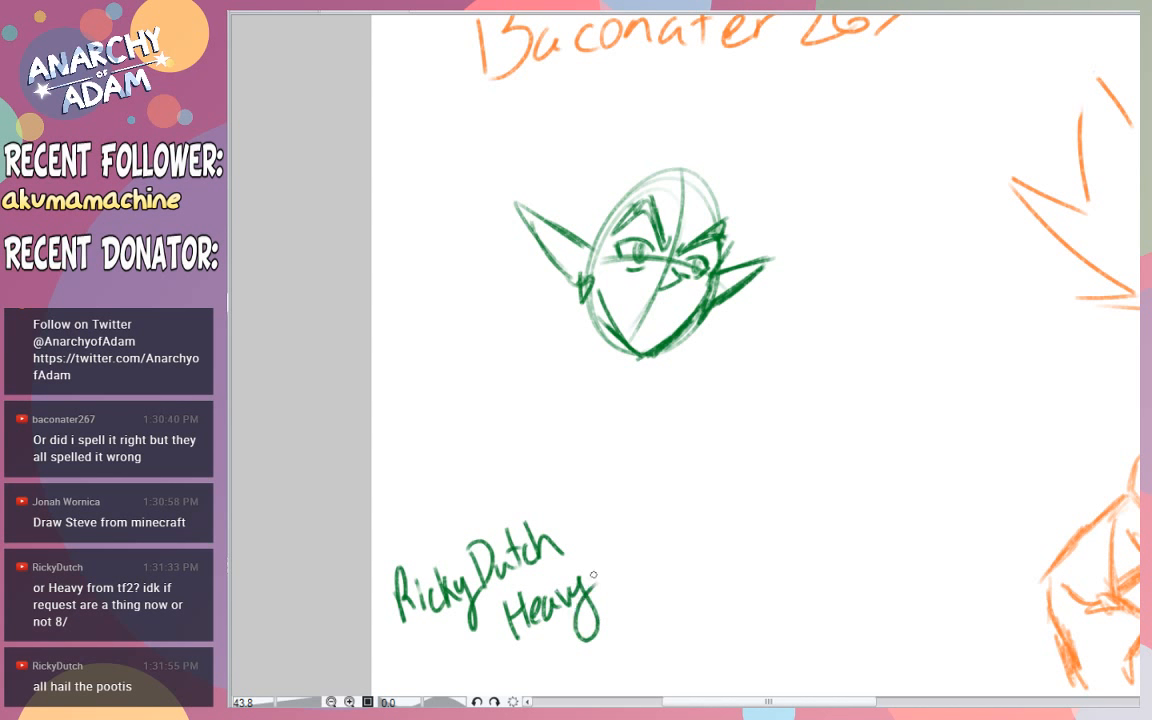
{"action": "mouse_move", "coordinate": [605, 555]}
{"action": "left_mouse_down"}
{"action": "mouse_move", "coordinate": [603, 588]}
{"action": "mouse_move", "coordinate": [612, 548]}
{"action": "mouse_move", "coordinate": [621, 592]}
{"action": "mouse_move", "coordinate": [643, 539]}
{"action": "left_mouse_up"}
{"action": "left_click_drag", "start_coordinate": [620, 568], "coordinate": [674, 564]}
- Recolour the first requester's username green and the second requester's name and "Heavy TF2" label dark red
{"action": "scroll", "coordinate": [755, 355], "scroll_direction": "up", "scroll_amount": 2}
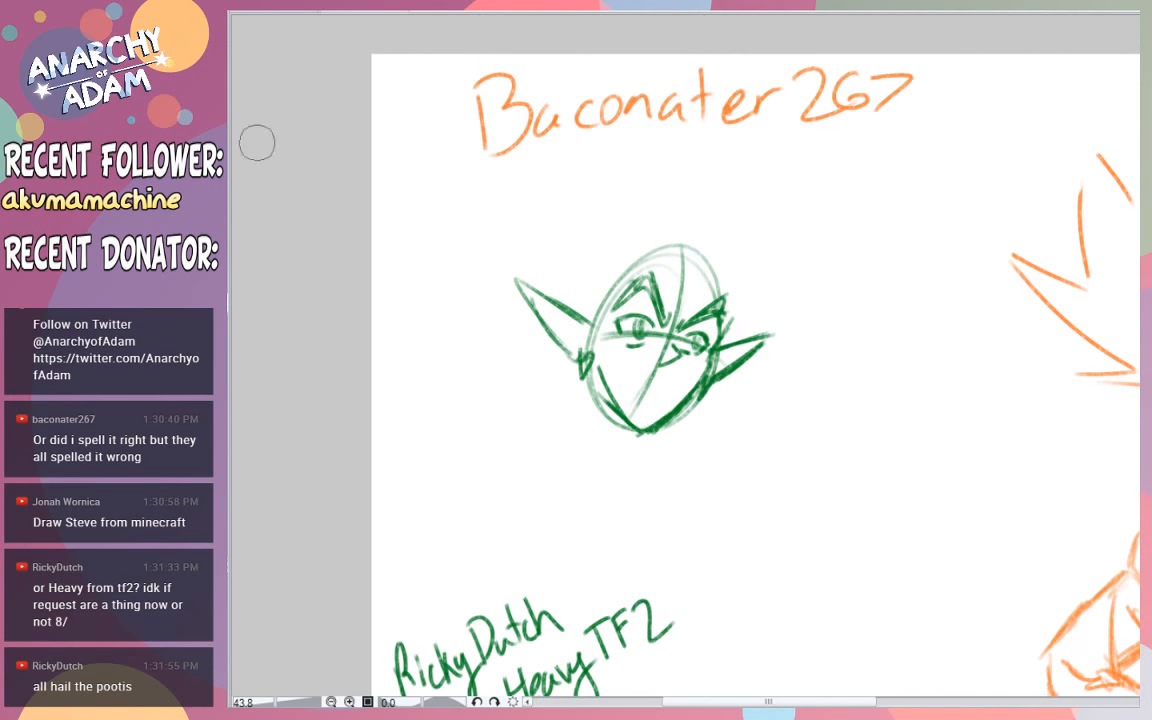
{"action": "mouse_move", "coordinate": [532, 118]}
{"action": "left_mouse_down"}
{"action": "mouse_move", "coordinate": [509, 57]}
{"action": "mouse_move", "coordinate": [491, 165]}
{"action": "mouse_move", "coordinate": [796, 38]}
{"action": "mouse_move", "coordinate": [890, 93]}
{"action": "mouse_move", "coordinate": [900, 75]}
{"action": "left_mouse_up"}
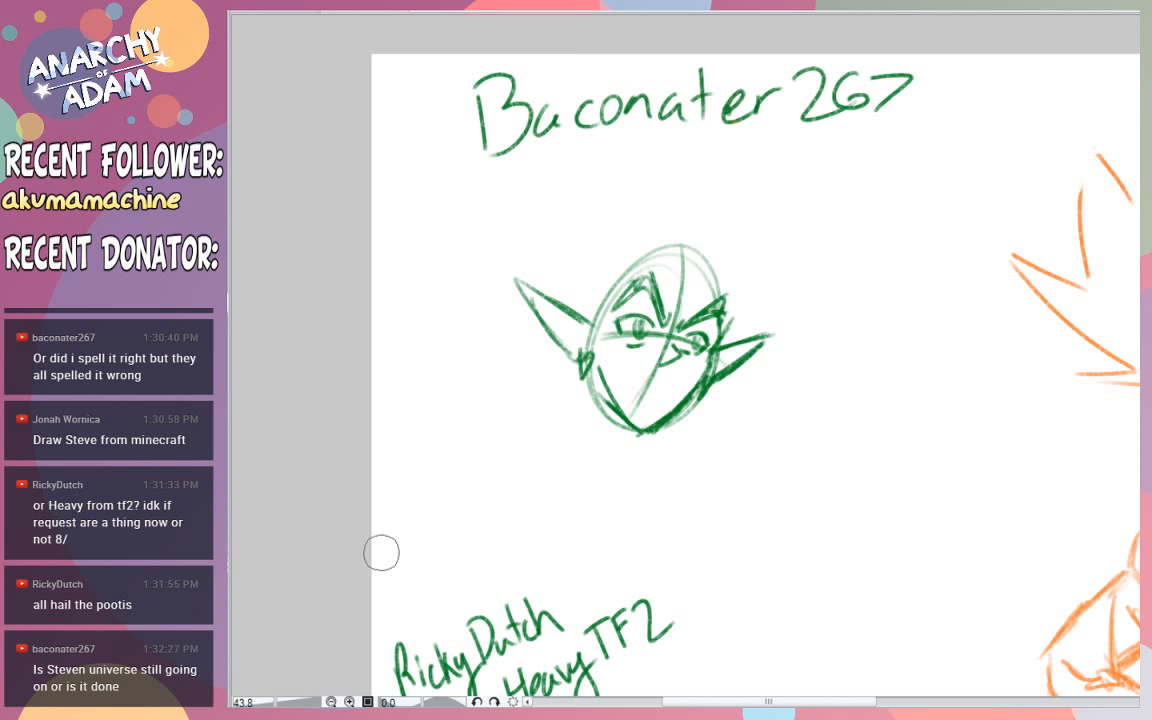
{"action": "left_click_drag", "start_coordinate": [487, 622], "coordinate": [465, 686]}
{"action": "scroll", "coordinate": [1115, 286], "scroll_direction": "down", "scroll_amount": 3}
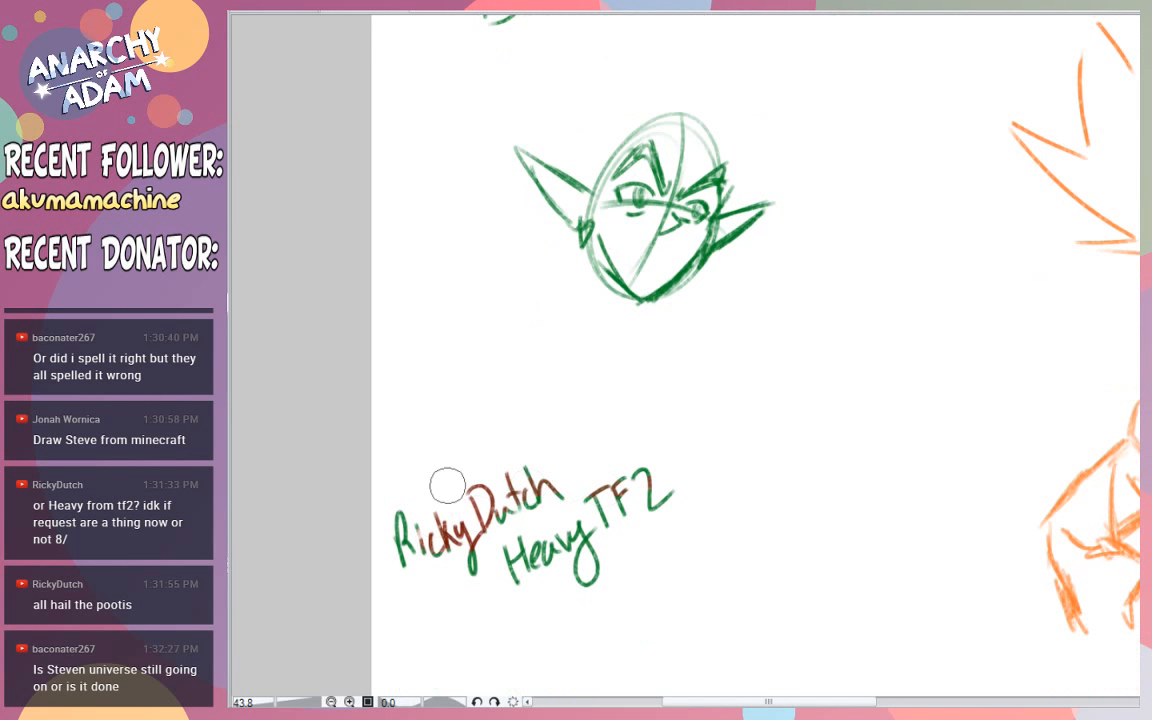
{"action": "mouse_move", "coordinate": [447, 483]}
{"action": "left_mouse_down"}
{"action": "mouse_move", "coordinate": [540, 500]}
{"action": "mouse_move", "coordinate": [515, 562]}
{"action": "mouse_move", "coordinate": [697, 438]}
{"action": "mouse_move", "coordinate": [580, 570]}
{"action": "left_mouse_up"}
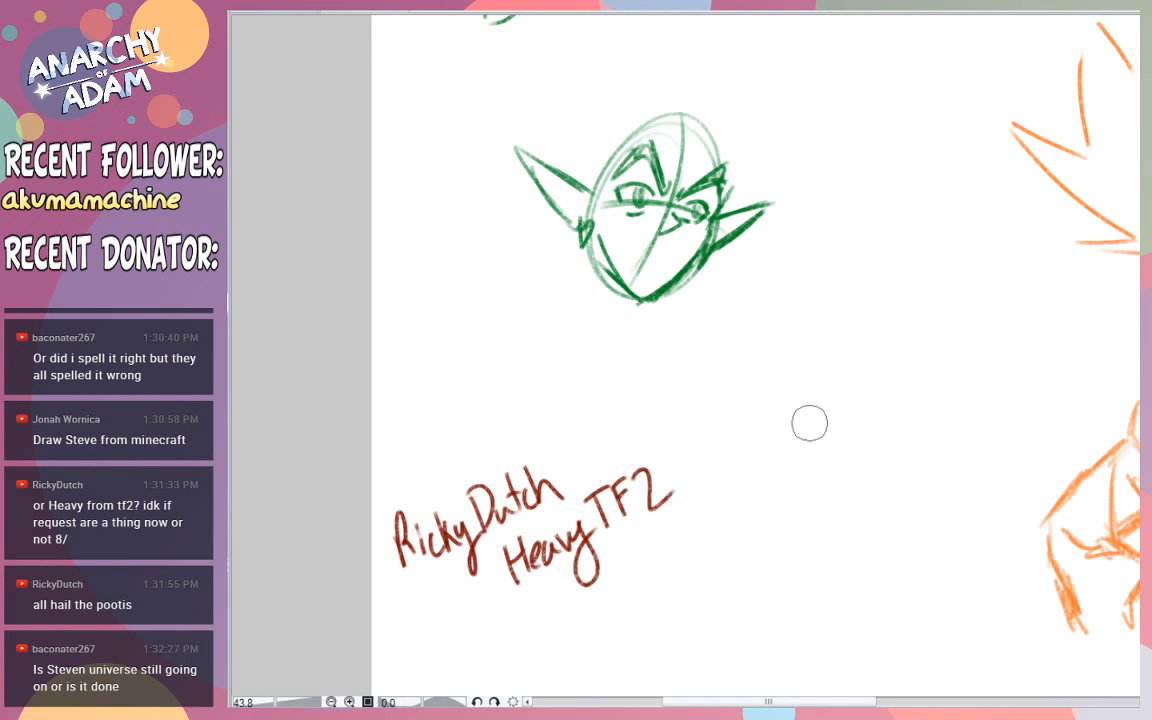
- Try a mouth stroke and several pointed green hair outlines above the pointy-eared head
{"action": "scroll", "coordinate": [982, 293], "scroll_direction": "up", "scroll_amount": 3}
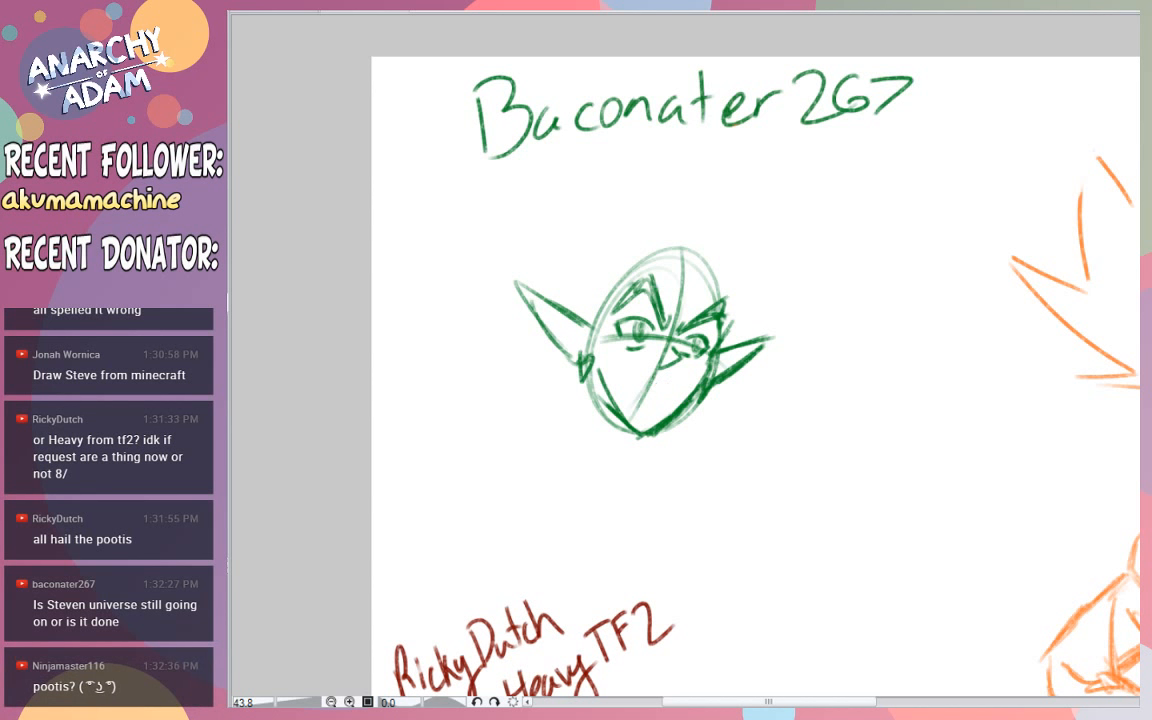
{"action": "left_click_drag", "start_coordinate": [669, 387], "coordinate": [622, 384]}
{"action": "key", "text": "ctrl+z"}
{"action": "key", "text": "ctrl+z"}
{"action": "key", "text": "ctrl+z"}
{"action": "key", "text": "ctrl+z"}
{"action": "mouse_move", "coordinate": [607, 207]}
{"action": "left_mouse_down"}
{"action": "mouse_move", "coordinate": [663, 246]}
{"action": "mouse_move", "coordinate": [706, 302]}
{"action": "left_mouse_up"}
{"action": "key", "text": "ctrl+z"}
{"action": "key", "text": "ctrl+z"}
{"action": "left_click_drag", "start_coordinate": [611, 213], "coordinate": [715, 297]}
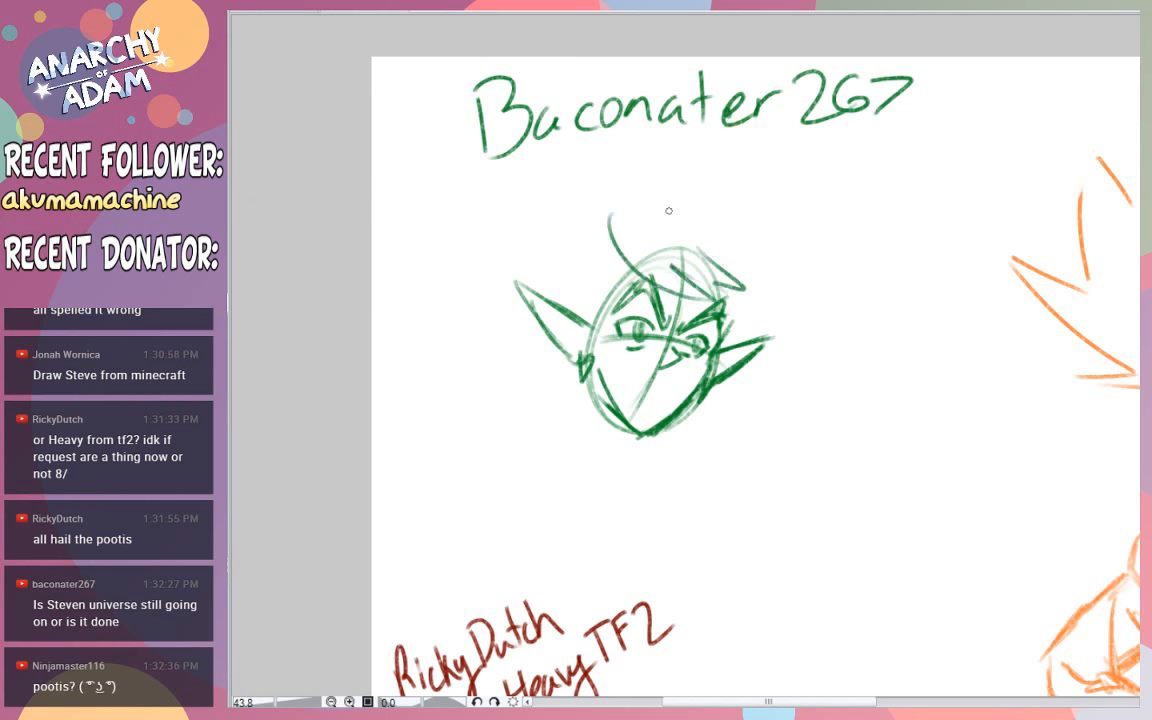
{"action": "key", "text": "ctrl+z"}
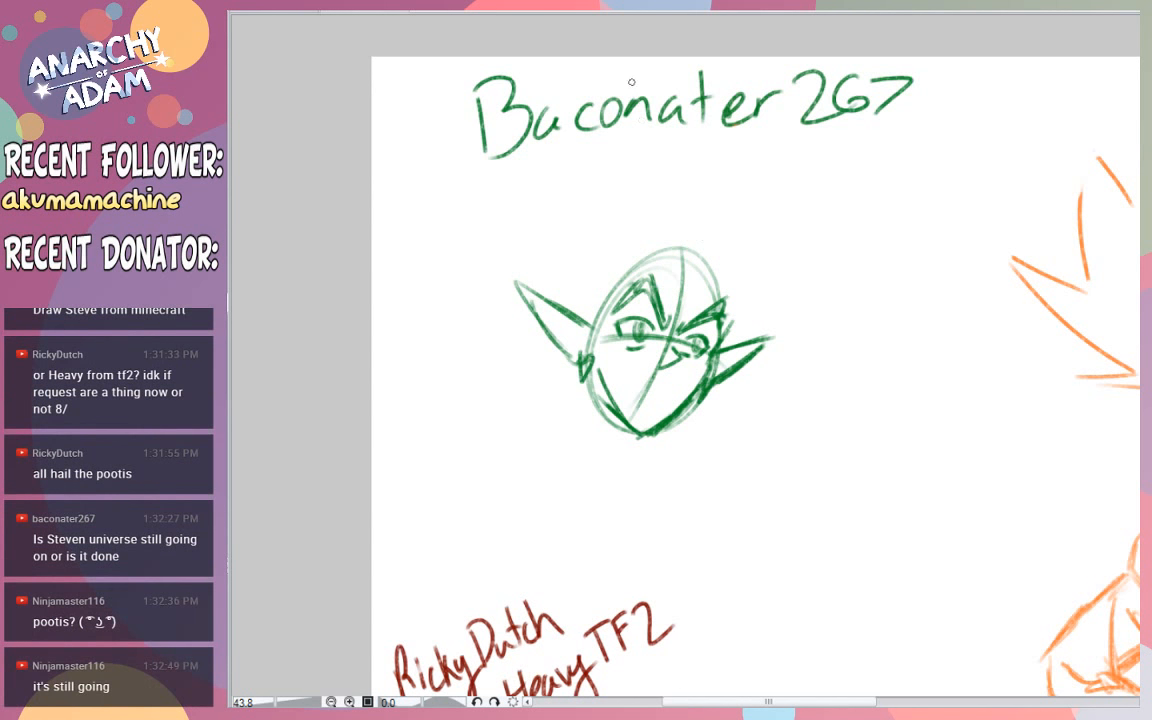
{"action": "left_click_drag", "start_coordinate": [686, 251], "coordinate": [651, 191]}
{"action": "key", "text": "ctrl+z"}
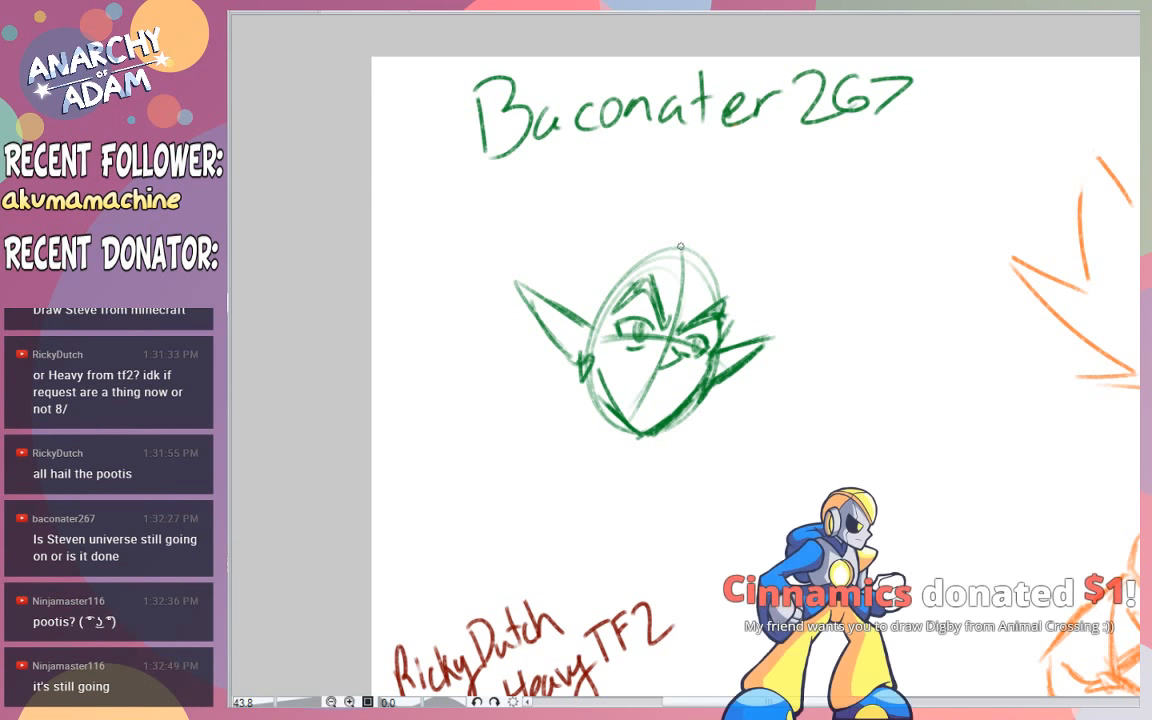
{"action": "mouse_move", "coordinate": [688, 251]}
{"action": "left_mouse_down"}
{"action": "mouse_move", "coordinate": [673, 195]}
{"action": "mouse_move", "coordinate": [650, 221]}
{"action": "mouse_move", "coordinate": [612, 228]}
{"action": "left_mouse_up"}
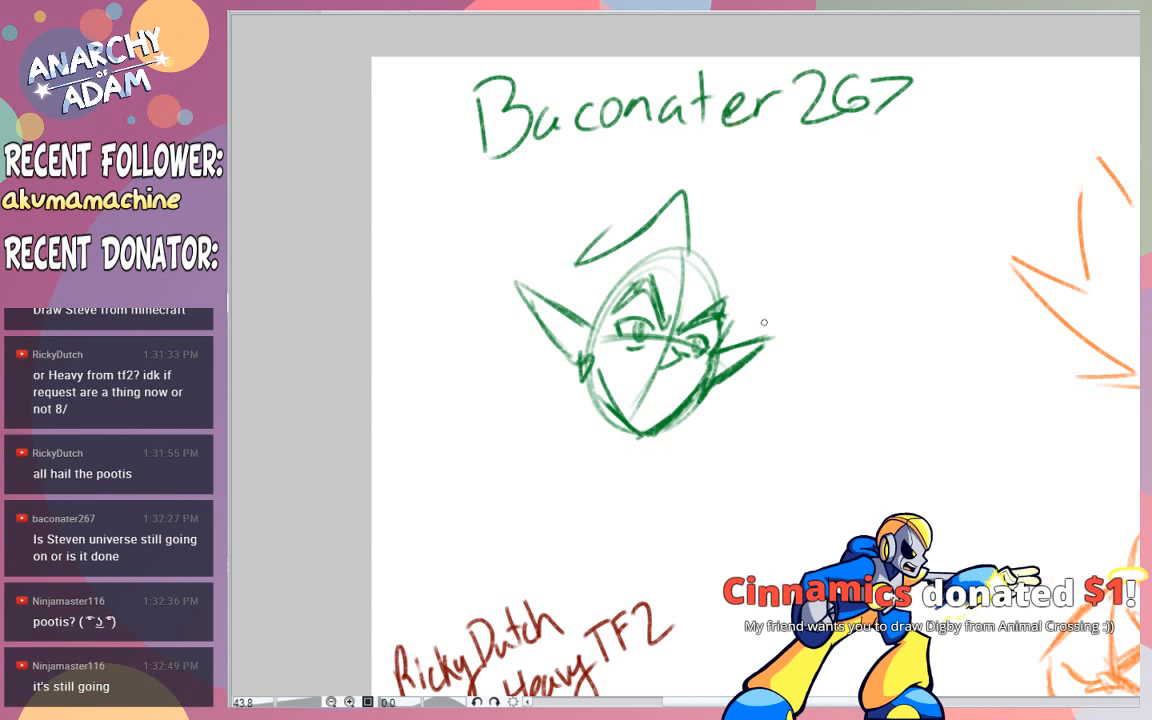
- Handwrite the donor's username and "$1" in orange near the bottom edge of the canvas
{"action": "scroll", "coordinate": [764, 322], "scroll_direction": "down", "scroll_amount": 5}
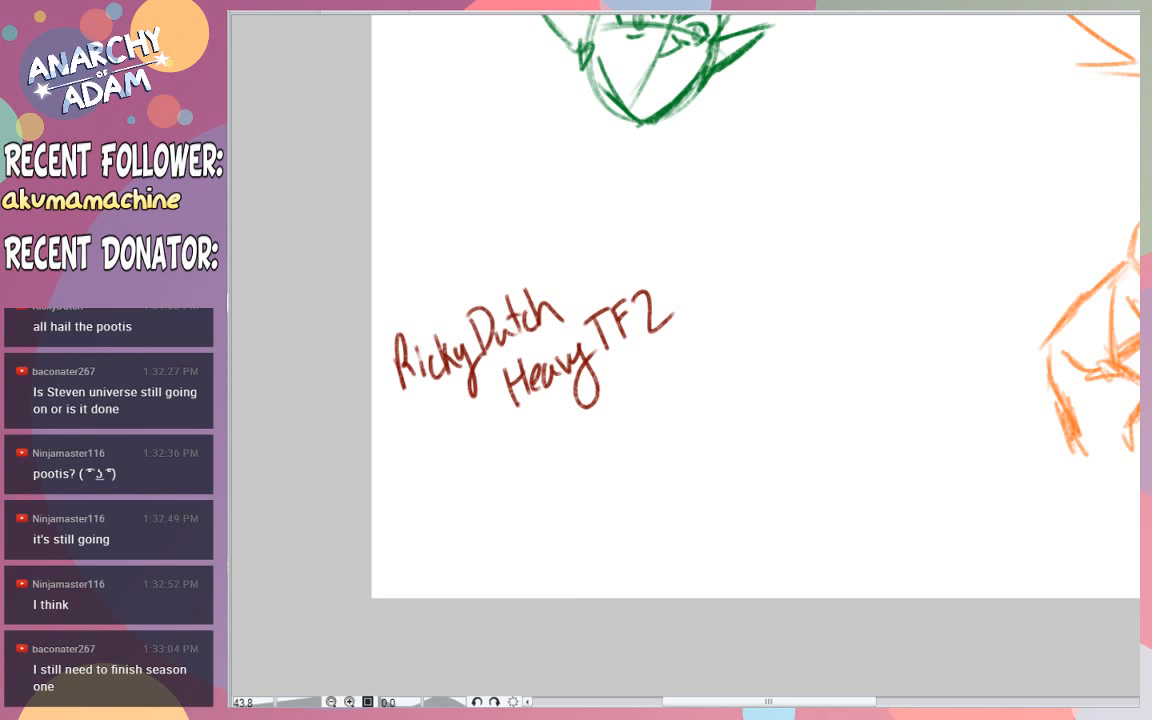
{"action": "mouse_move", "coordinate": [593, 488]}
{"action": "left_mouse_down"}
{"action": "mouse_move", "coordinate": [598, 557]}
{"action": "mouse_move", "coordinate": [580, 486]}
{"action": "mouse_move", "coordinate": [590, 546]}
{"action": "mouse_move", "coordinate": [633, 549]}
{"action": "mouse_move", "coordinate": [658, 513]}
{"action": "mouse_move", "coordinate": [621, 537]}
{"action": "mouse_move", "coordinate": [646, 528]}
{"action": "left_mouse_up"}
{"action": "key", "text": "ctrl+z"}
{"action": "key", "text": "ctrl+z"}
{"action": "key", "text": "ctrl+z"}
{"action": "key", "text": "ctrl+z"}
{"action": "key", "text": "ctrl+z"}
{"action": "left_click", "coordinate": [622, 503]}
{"action": "mouse_move", "coordinate": [648, 510]}
{"action": "left_mouse_down"}
{"action": "mouse_move", "coordinate": [650, 526]}
{"action": "mouse_move", "coordinate": [737, 515]}
{"action": "left_mouse_up"}
{"action": "left_click_drag", "start_coordinate": [766, 487], "coordinate": [752, 513]}
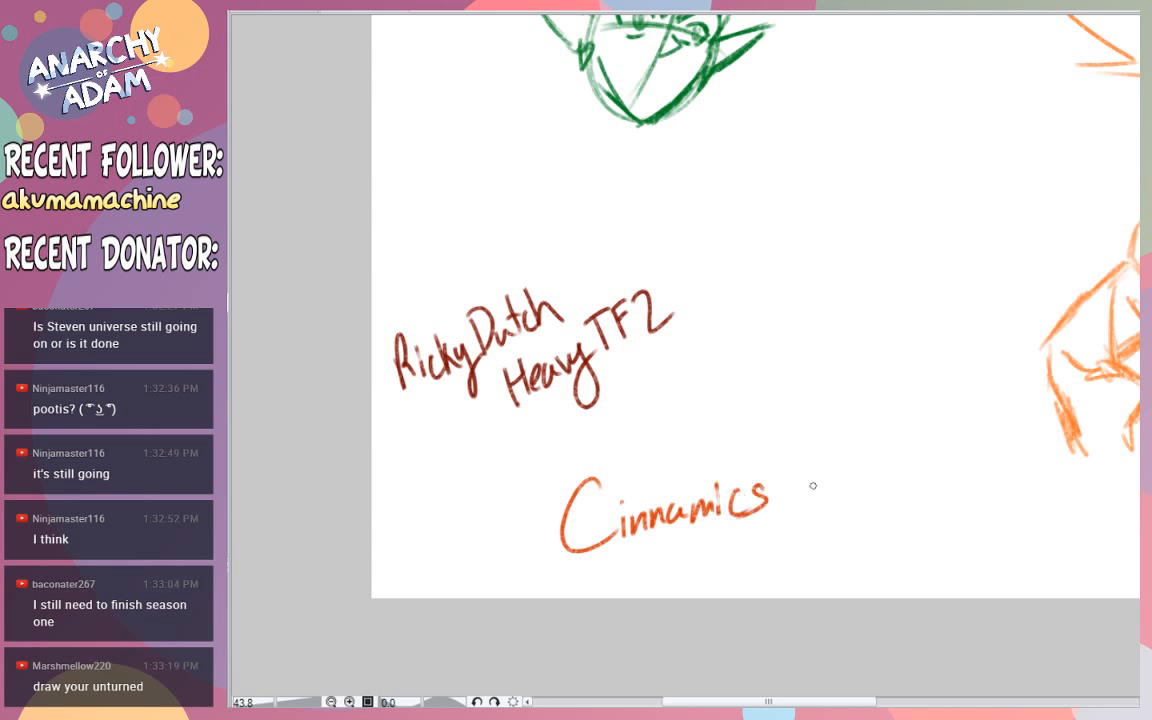
{"action": "mouse_move", "coordinate": [815, 443]}
{"action": "left_mouse_down"}
{"action": "mouse_move", "coordinate": [796, 460]}
{"action": "mouse_move", "coordinate": [797, 508]}
{"action": "left_mouse_up"}
{"action": "left_click_drag", "start_coordinate": [804, 422], "coordinate": [805, 517]}
{"action": "left_click_drag", "start_coordinate": [843, 433], "coordinate": [840, 506]}
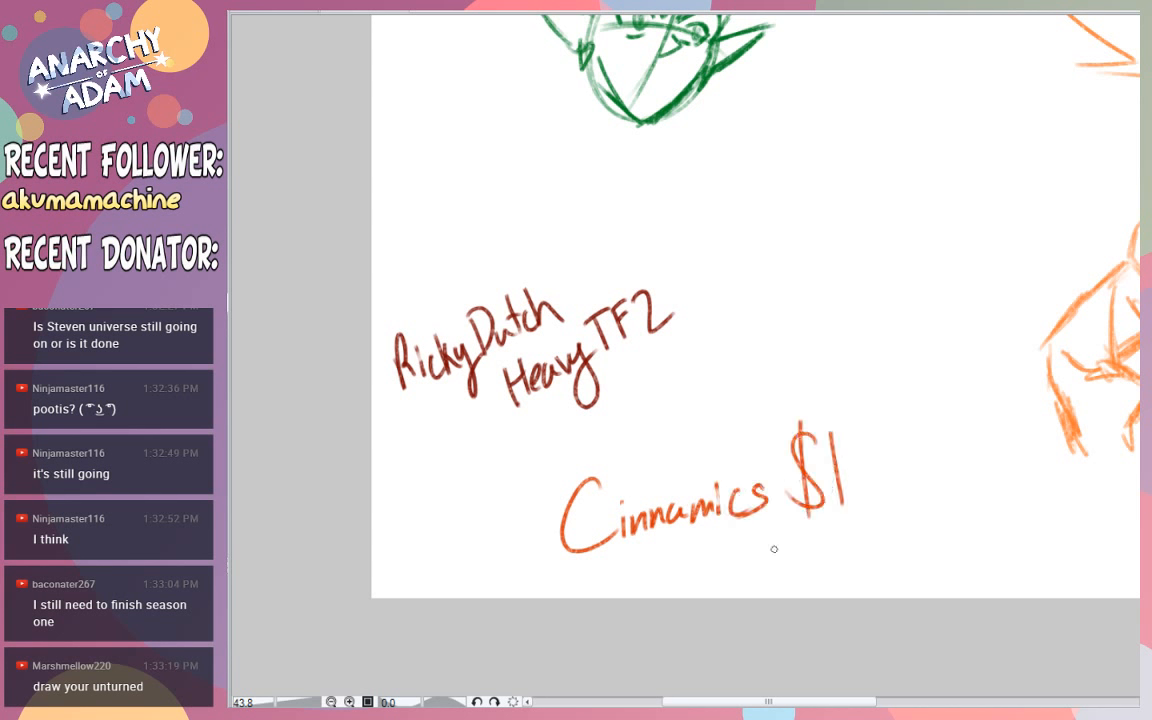
- Handwrite "Digby Animal Crossing" in orange beneath the donor's name and amount
{"action": "left_click_drag", "start_coordinate": [672, 546], "coordinate": [679, 587]}
{"action": "left_click_drag", "start_coordinate": [702, 556], "coordinate": [716, 595]}
{"action": "left_click_drag", "start_coordinate": [733, 548], "coordinate": [741, 590]}
{"action": "mouse_move", "coordinate": [746, 560]}
{"action": "left_mouse_down"}
{"action": "mouse_move", "coordinate": [756, 582]}
{"action": "mouse_move", "coordinate": [745, 598]}
{"action": "mouse_move", "coordinate": [814, 571]}
{"action": "mouse_move", "coordinate": [812, 560]}
{"action": "mouse_move", "coordinate": [839, 572]}
{"action": "left_mouse_up"}
{"action": "mouse_move", "coordinate": [843, 572]}
{"action": "left_mouse_down"}
{"action": "mouse_move", "coordinate": [852, 534]}
{"action": "mouse_move", "coordinate": [885, 553]}
{"action": "mouse_move", "coordinate": [915, 533]}
{"action": "left_mouse_up"}
{"action": "mouse_move", "coordinate": [928, 533]}
{"action": "left_mouse_down"}
{"action": "mouse_move", "coordinate": [1000, 511]}
{"action": "mouse_move", "coordinate": [993, 552]}
{"action": "left_mouse_up"}
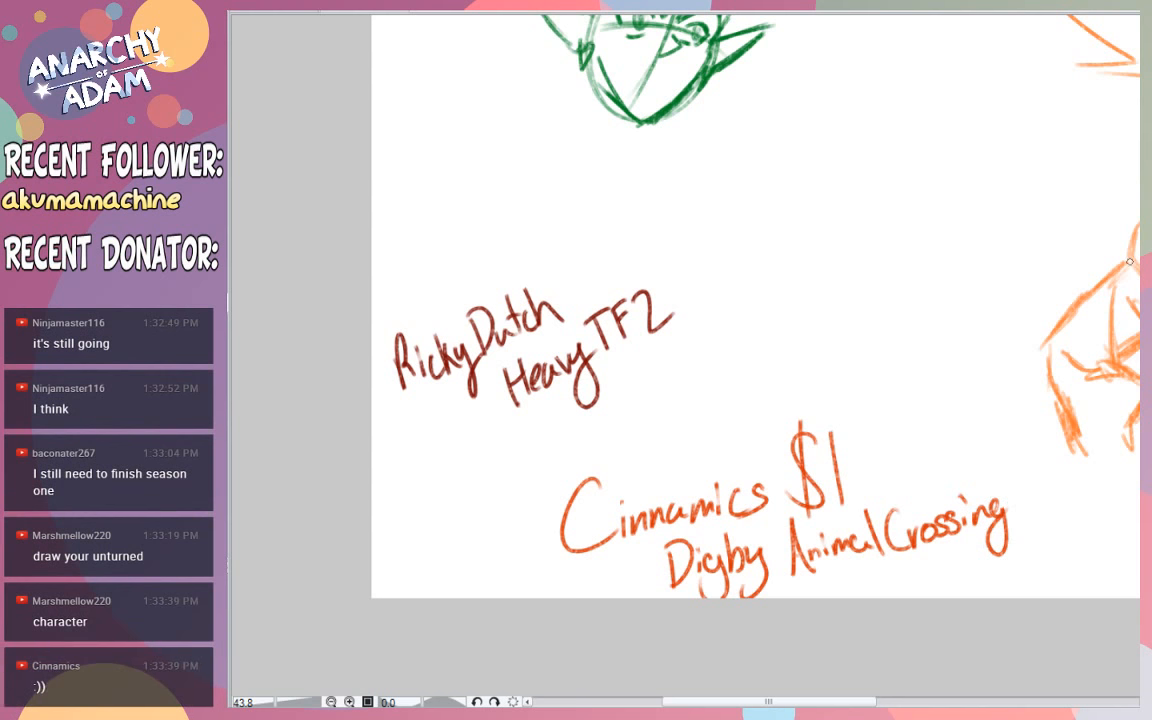
- Try wavy hair tufts on both sides of the head's crown, then remove them all
{"action": "scroll", "coordinate": [755, 350], "scroll_direction": "up", "scroll_amount": 4}
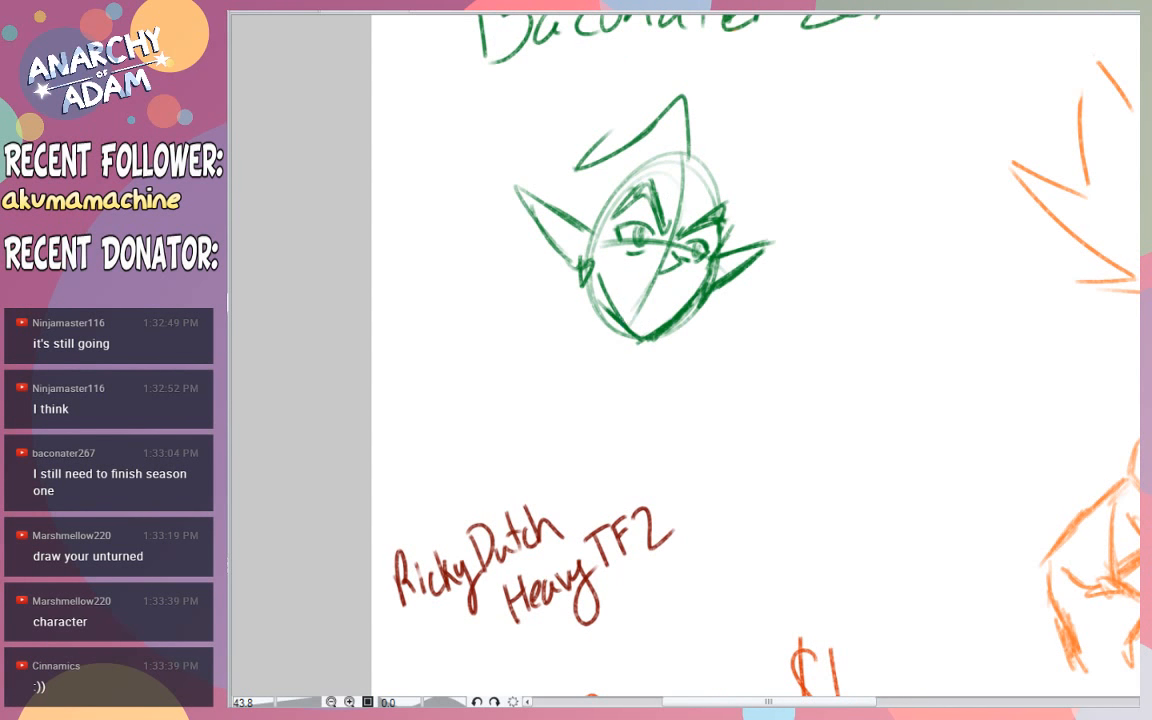
{"action": "scroll", "coordinate": [1102, 335], "scroll_direction": "up", "scroll_amount": 1}
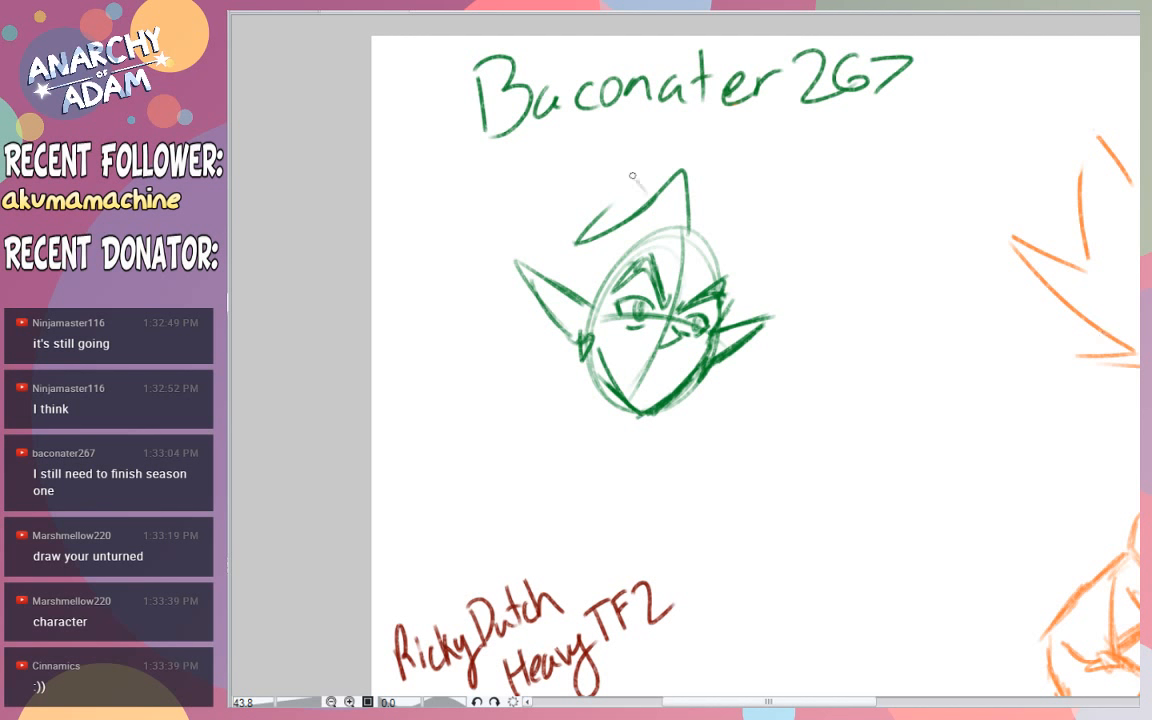
{"action": "mouse_move", "coordinate": [643, 168]}
{"action": "left_mouse_down"}
{"action": "mouse_move", "coordinate": [537, 213]}
{"action": "mouse_move", "coordinate": [561, 228]}
{"action": "mouse_move", "coordinate": [535, 245]}
{"action": "mouse_move", "coordinate": [578, 270]}
{"action": "left_mouse_up"}
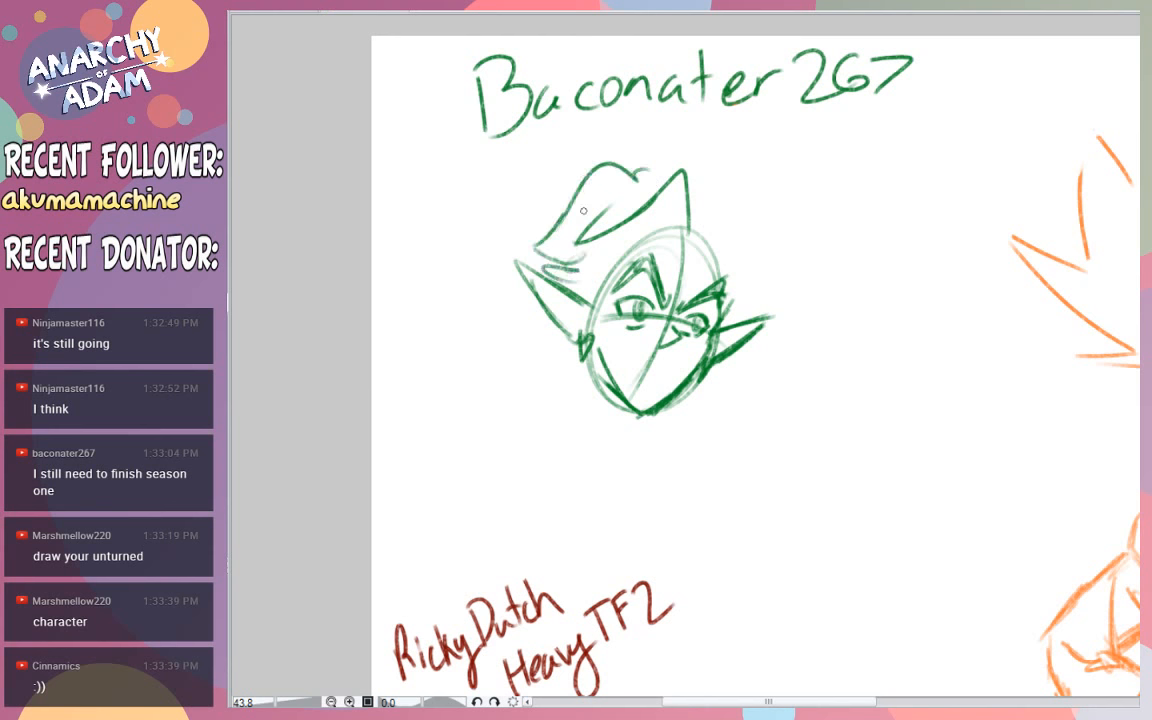
{"action": "mouse_move", "coordinate": [691, 229]}
{"action": "left_mouse_down"}
{"action": "mouse_move", "coordinate": [735, 238]}
{"action": "mouse_move", "coordinate": [751, 304]}
{"action": "mouse_move", "coordinate": [766, 240]}
{"action": "left_mouse_up"}
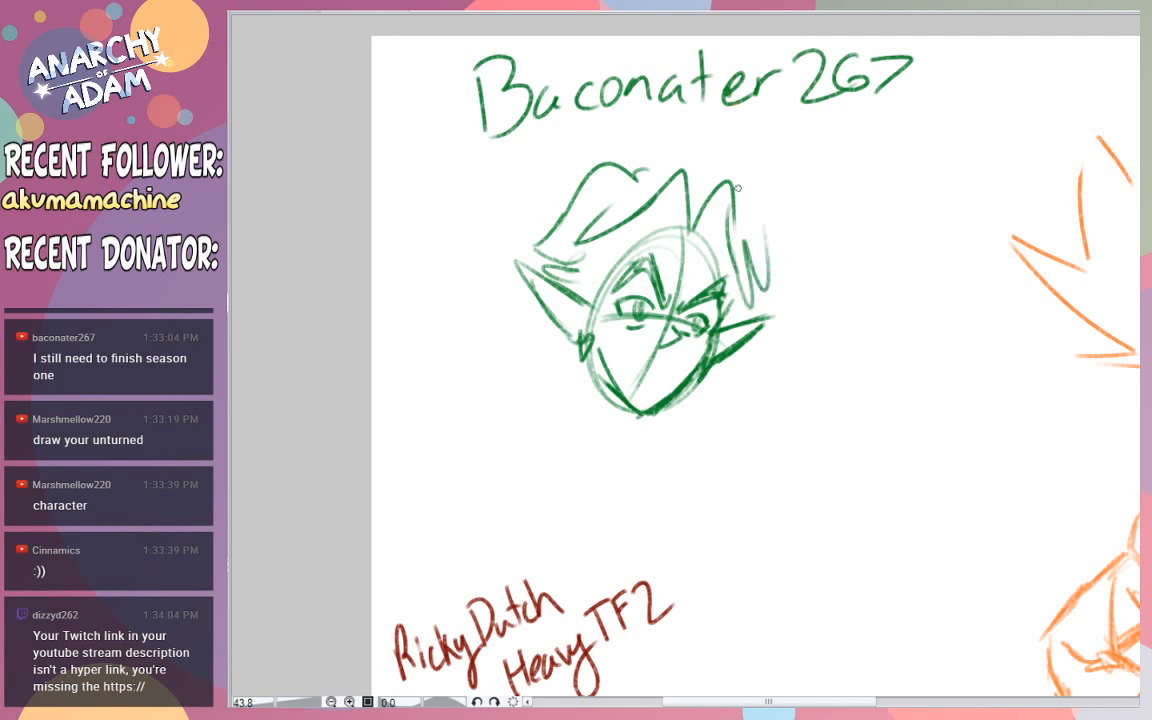
{"action": "mouse_move", "coordinate": [744, 183]}
{"action": "left_mouse_down"}
{"action": "mouse_move", "coordinate": [765, 238]}
{"action": "mouse_move", "coordinate": [744, 185]}
{"action": "mouse_move", "coordinate": [750, 153]}
{"action": "mouse_move", "coordinate": [788, 266]}
{"action": "mouse_move", "coordinate": [741, 298]}
{"action": "left_mouse_up"}
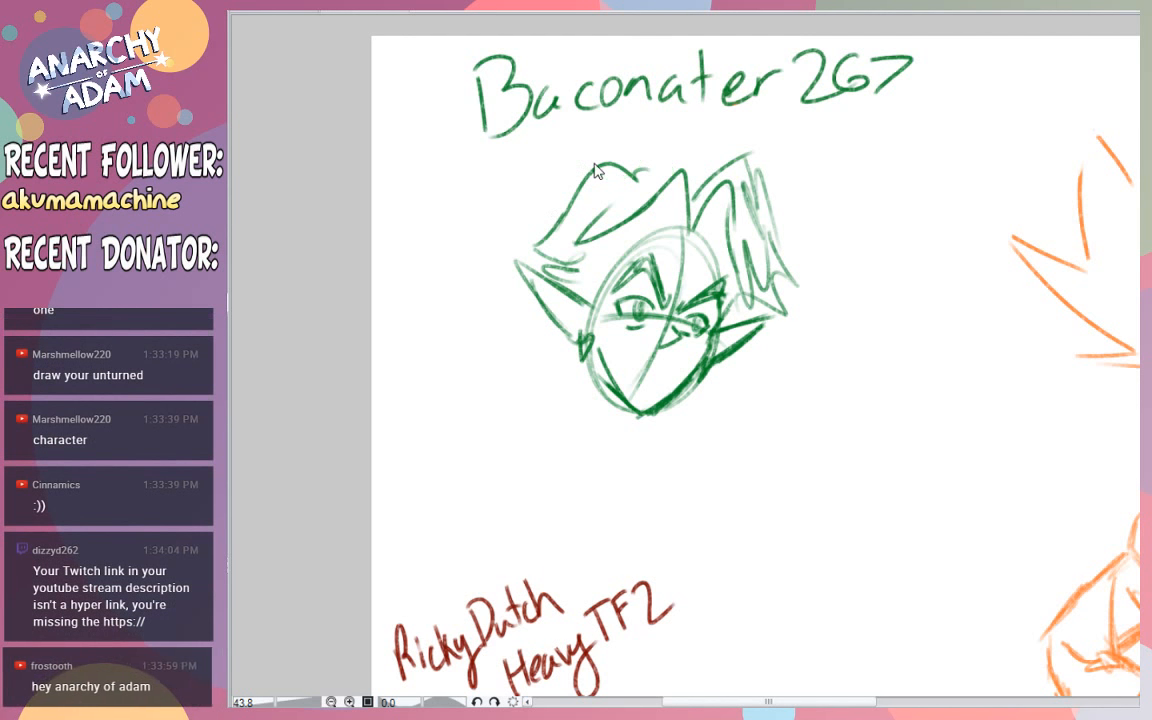
{"action": "key", "text": "ctrl+z"}
{"action": "key", "text": "ctrl+z"}
{"action": "key", "text": "ctrl+z"}
{"action": "key", "text": "ctrl+z"}
{"action": "key", "text": "ctrl+z"}
{"action": "key", "text": "ctrl+z"}
{"action": "key", "text": "ctrl+z"}
{"action": "key", "text": "ctrl+z"}
{"action": "key", "text": "ctrl+z"}
{"action": "key", "text": "ctrl+z"}
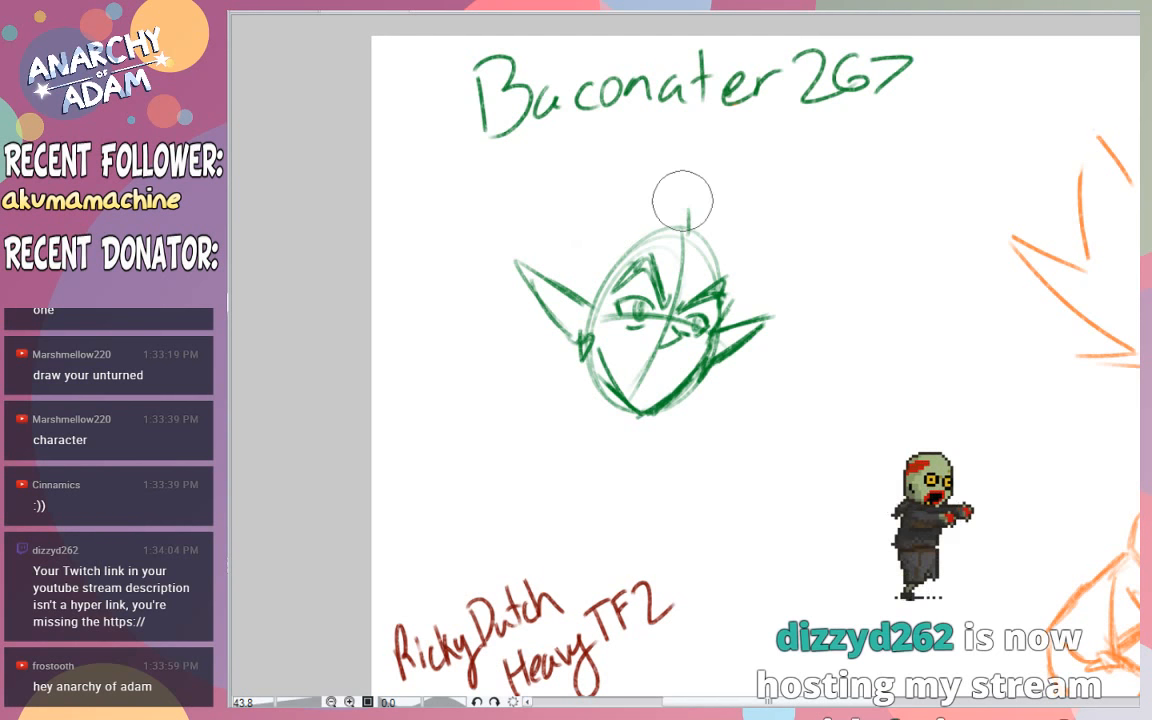
{"action": "key", "text": "ctrl+z"}
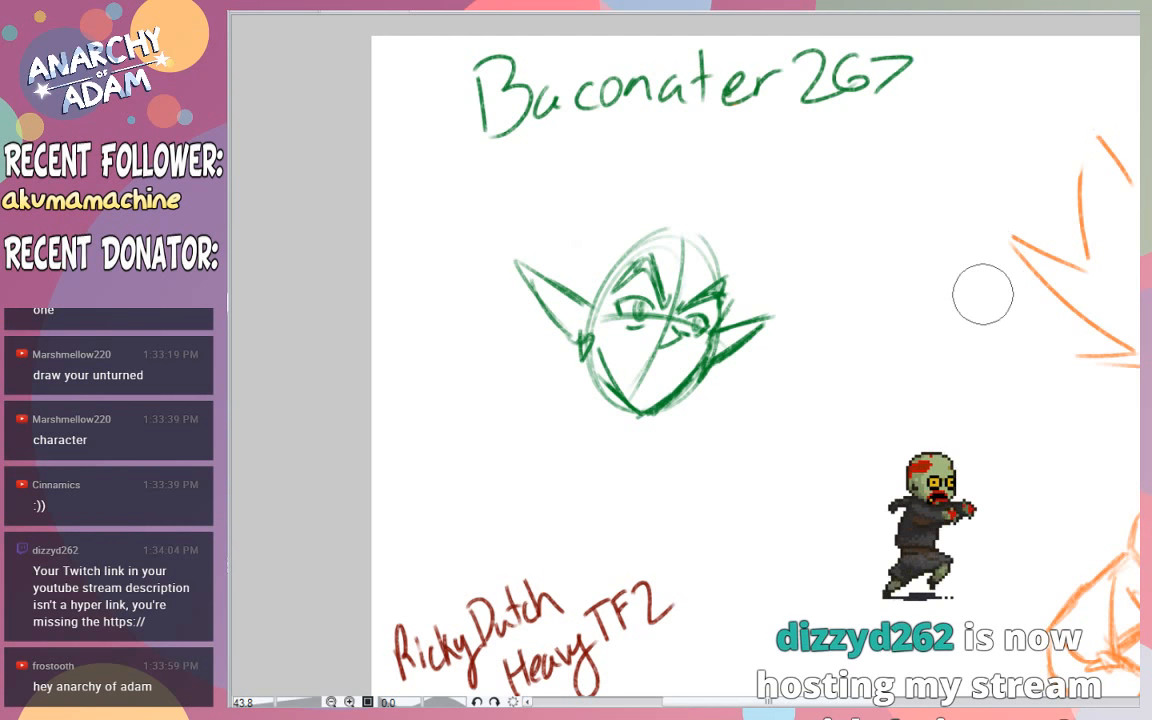
{"action": "mouse_move", "coordinate": [672, 238]}
{"action": "left_mouse_down"}
{"action": "mouse_move", "coordinate": [628, 214]}
{"action": "mouse_move", "coordinate": [572, 274]}
{"action": "left_mouse_up"}
{"action": "key", "text": "ctrl+z"}
{"action": "key", "text": "ctrl+z"}
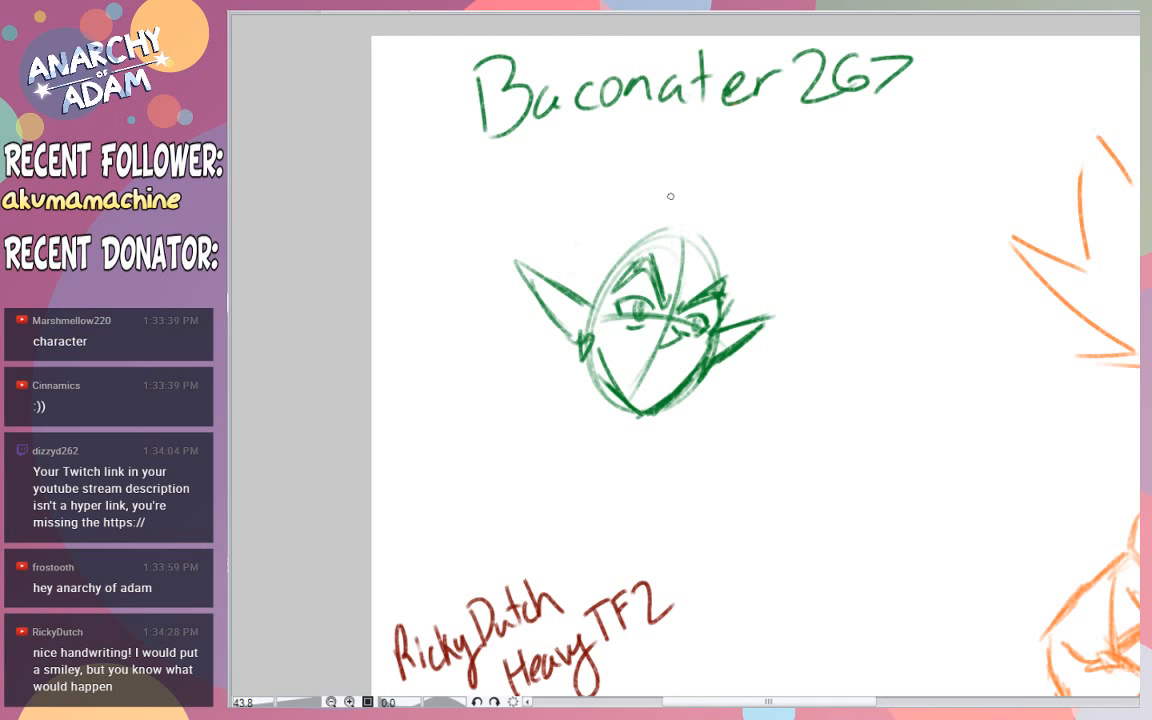
- Try a tall hair peak sweeping back over one ear with fringe strokes across the forehead, and undo it
{"action": "left_click_drag", "start_coordinate": [684, 215], "coordinate": [579, 252]}
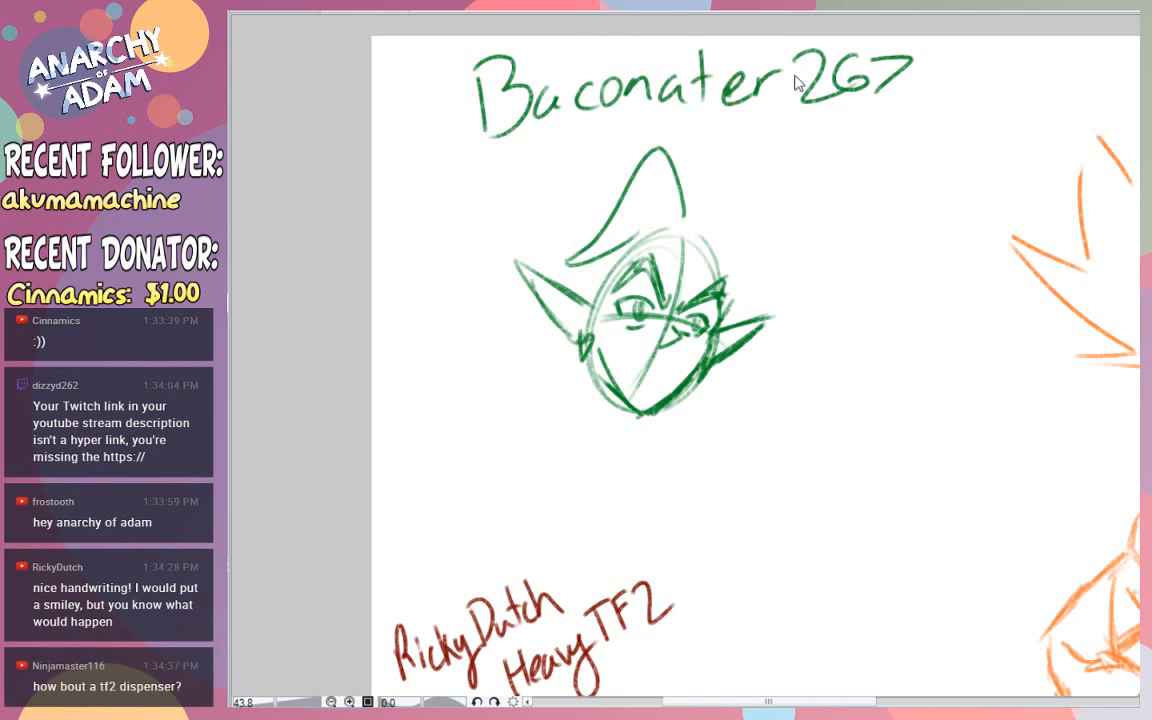
{"action": "key", "text": "ctrl+z"}
{"action": "left_click_drag", "start_coordinate": [698, 228], "coordinate": [628, 207]}
{"action": "key", "text": "ctrl+z"}
{"action": "mouse_move", "coordinate": [724, 253]}
{"action": "left_mouse_down"}
{"action": "mouse_move", "coordinate": [677, 181]}
{"action": "mouse_move", "coordinate": [621, 226]}
{"action": "left_mouse_up"}
{"action": "mouse_move", "coordinate": [672, 189]}
{"action": "left_mouse_down"}
{"action": "mouse_move", "coordinate": [566, 229]}
{"action": "mouse_move", "coordinate": [624, 209]}
{"action": "mouse_move", "coordinate": [538, 209]}
{"action": "mouse_move", "coordinate": [571, 273]}
{"action": "mouse_move", "coordinate": [719, 228]}
{"action": "mouse_move", "coordinate": [723, 251]}
{"action": "mouse_move", "coordinate": [745, 244]}
{"action": "mouse_move", "coordinate": [759, 315]}
{"action": "mouse_move", "coordinate": [755, 293]}
{"action": "mouse_move", "coordinate": [736, 318]}
{"action": "left_mouse_up"}
{"action": "left_click_drag", "start_coordinate": [650, 231], "coordinate": [568, 236]}
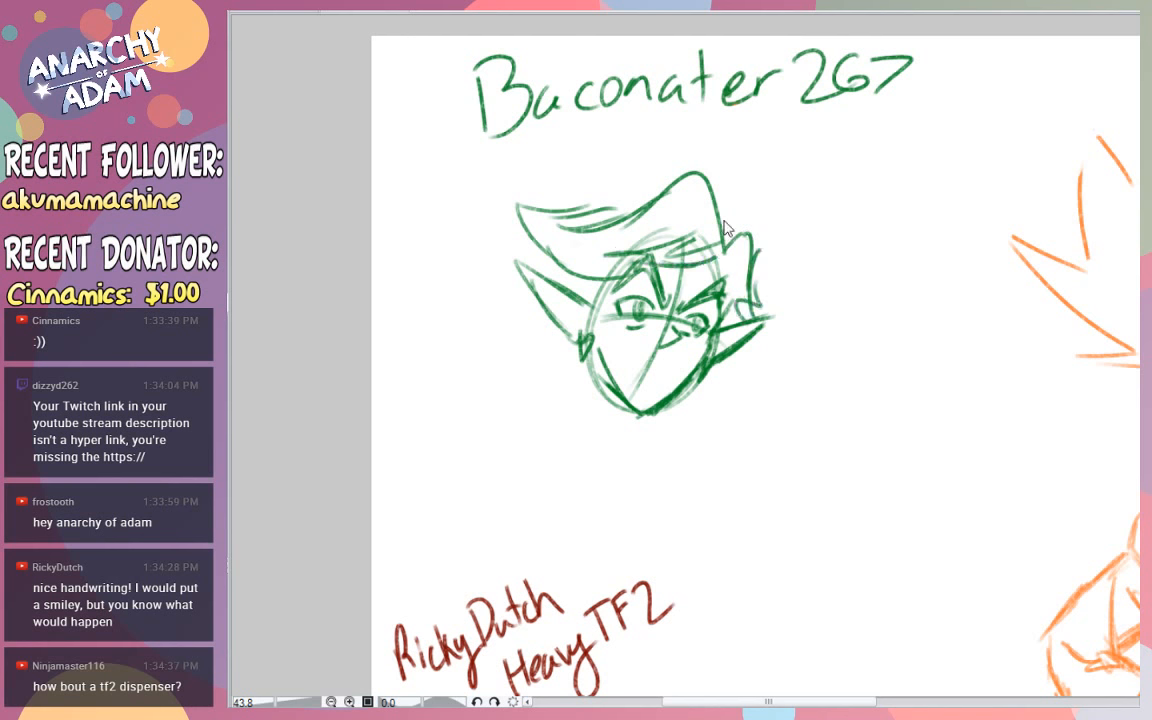
{"action": "key", "text": "ctrl+z"}
{"action": "key", "text": "ctrl+z"}
{"action": "key", "text": "ctrl+z"}
{"action": "key", "text": "ctrl+z"}
{"action": "key", "text": "ctrl+z"}
{"action": "key", "text": "ctrl+z"}
{"action": "key", "text": "ctrl+z"}
{"action": "key", "text": "ctrl+z"}
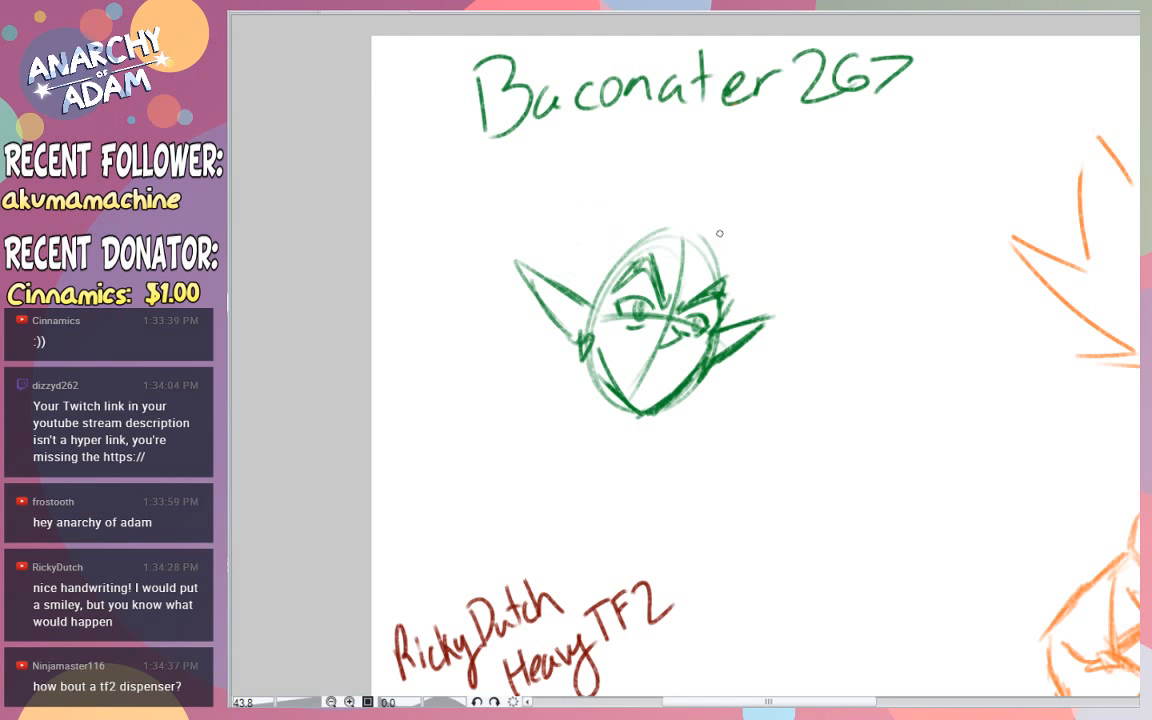
{"action": "left_click_drag", "start_coordinate": [591, 243], "coordinate": [632, 240]}
{"action": "left_click_drag", "start_coordinate": [549, 250], "coordinate": [592, 262]}
{"action": "left_click_drag", "start_coordinate": [536, 226], "coordinate": [601, 205]}
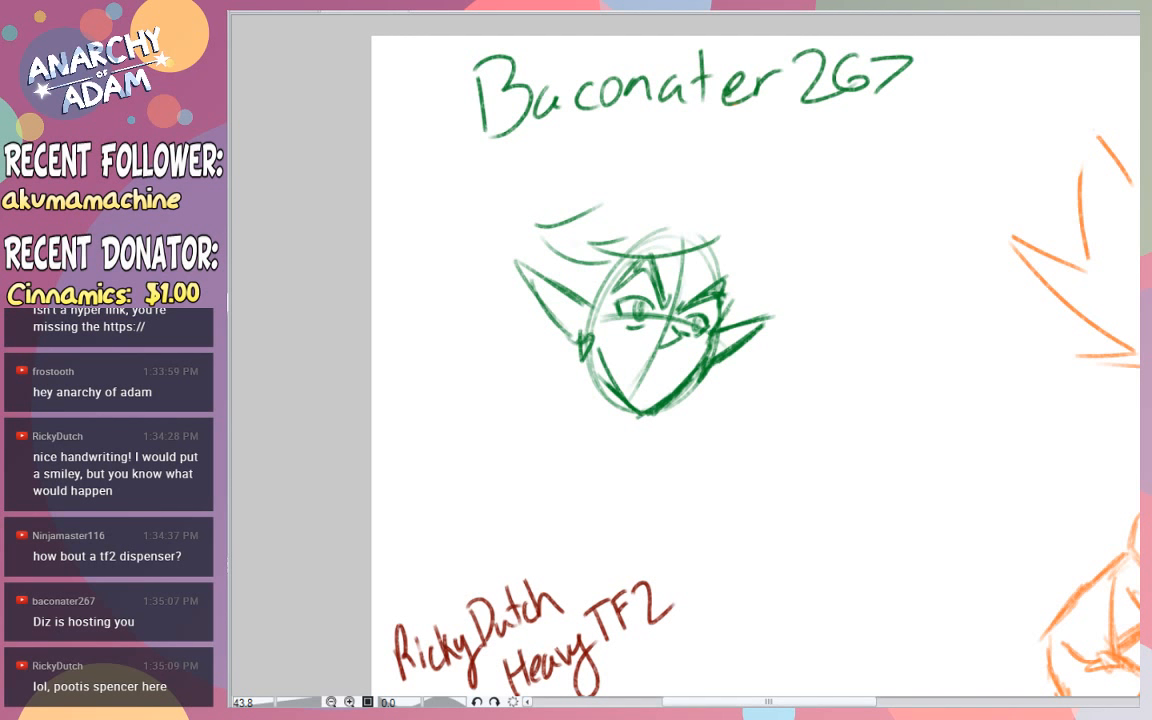
{"action": "key", "text": "ctrl+z"}
{"action": "key", "text": "ctrl+z"}
{"action": "key", "text": "ctrl+z"}
{"action": "key", "text": "ctrl+z"}
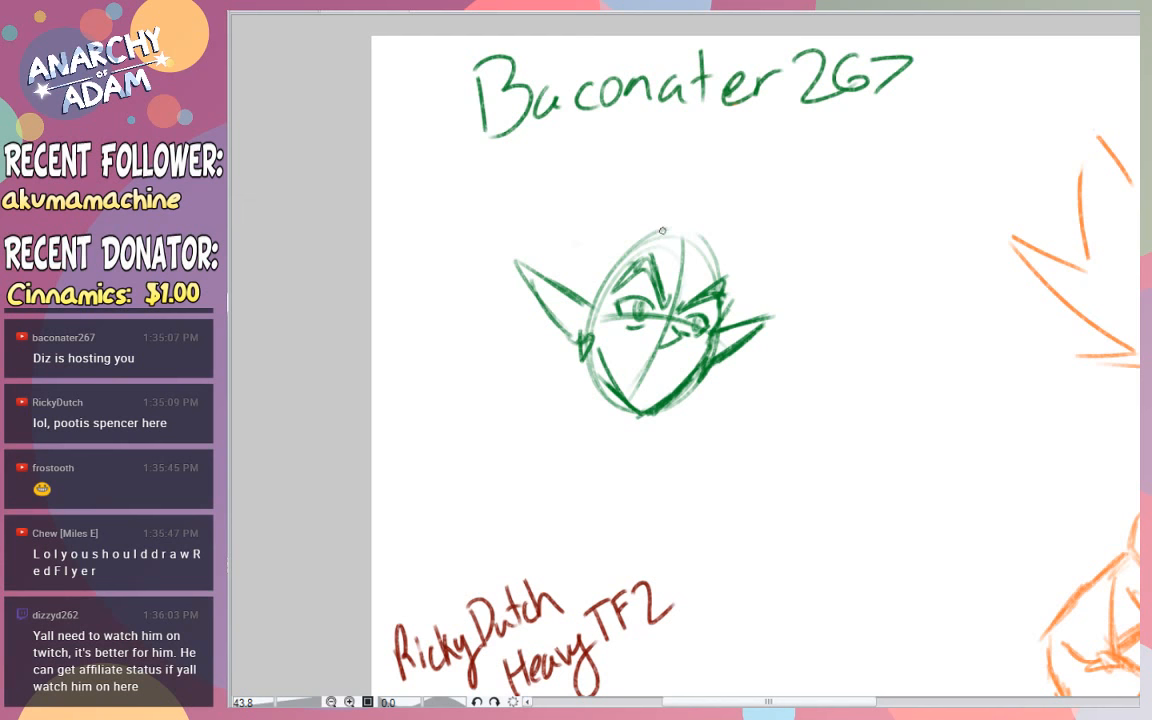
- Sketch two tall rounded hair tufts parting at the crown, with one side falling to the ear and the other flaring outward
{"action": "mouse_move", "coordinate": [660, 228]}
{"action": "left_mouse_down"}
{"action": "mouse_move", "coordinate": [738, 252]}
{"action": "mouse_move", "coordinate": [737, 315]}
{"action": "mouse_move", "coordinate": [749, 311]}
{"action": "left_mouse_up"}
{"action": "mouse_move", "coordinate": [733, 243]}
{"action": "left_mouse_down"}
{"action": "mouse_move", "coordinate": [768, 296]}
{"action": "mouse_move", "coordinate": [750, 300]}
{"action": "left_mouse_up"}
{"action": "left_click_drag", "start_coordinate": [653, 230], "coordinate": [585, 222]}
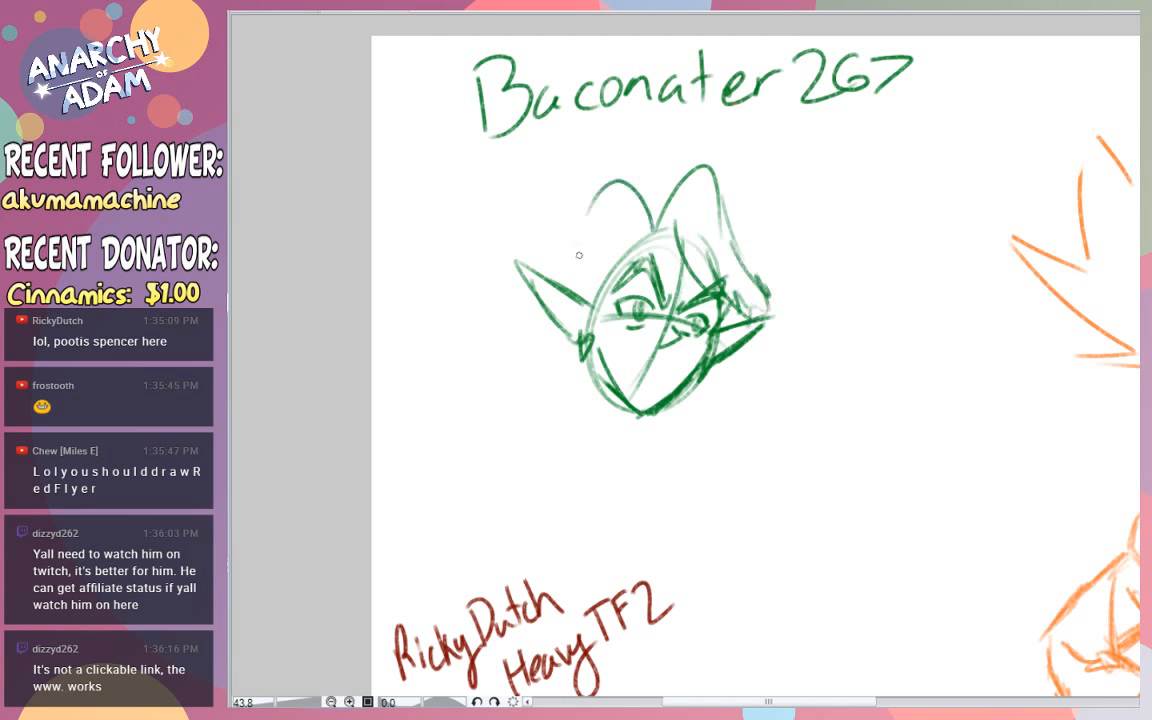
{"action": "left_click_drag", "start_coordinate": [619, 181], "coordinate": [560, 241]}
{"action": "mouse_move", "coordinate": [590, 222]}
{"action": "left_mouse_down"}
{"action": "mouse_move", "coordinate": [537, 221]}
{"action": "mouse_move", "coordinate": [543, 267]}
{"action": "left_mouse_up"}
- Sketch locks of hair along the face and below both ears, with curled tips beside the jaw
{"action": "mouse_move", "coordinate": [556, 272]}
{"action": "left_mouse_down"}
{"action": "mouse_move", "coordinate": [514, 257]}
{"action": "mouse_move", "coordinate": [598, 284]}
{"action": "mouse_move", "coordinate": [640, 238]}
{"action": "mouse_move", "coordinate": [586, 295]}
{"action": "mouse_move", "coordinate": [580, 353]}
{"action": "left_mouse_up"}
{"action": "key", "text": "ctrl+z"}
{"action": "mouse_move", "coordinate": [593, 299]}
{"action": "left_mouse_down"}
{"action": "mouse_move", "coordinate": [541, 378]}
{"action": "mouse_move", "coordinate": [561, 403]}
{"action": "mouse_move", "coordinate": [559, 392]}
{"action": "mouse_move", "coordinate": [592, 384]}
{"action": "mouse_move", "coordinate": [612, 329]}
{"action": "left_mouse_up"}
{"action": "mouse_move", "coordinate": [720, 334]}
{"action": "left_mouse_down"}
{"action": "mouse_move", "coordinate": [751, 411]}
{"action": "mouse_move", "coordinate": [711, 388]}
{"action": "left_mouse_up"}
{"action": "mouse_move", "coordinate": [721, 391]}
{"action": "left_mouse_down"}
{"action": "mouse_move", "coordinate": [714, 424]}
{"action": "mouse_move", "coordinate": [700, 386]}
{"action": "left_mouse_up"}
{"action": "key", "text": "ctrl+z"}
{"action": "key", "text": "ctrl+z"}
{"action": "key", "text": "ctrl+z"}
{"action": "mouse_move", "coordinate": [718, 335]}
{"action": "left_mouse_down"}
{"action": "mouse_move", "coordinate": [716, 402]}
{"action": "mouse_move", "coordinate": [687, 437]}
{"action": "left_mouse_up"}
{"action": "mouse_move", "coordinate": [694, 393]}
{"action": "left_mouse_down"}
{"action": "mouse_move", "coordinate": [686, 422]}
{"action": "mouse_move", "coordinate": [663, 426]}
{"action": "left_mouse_up"}
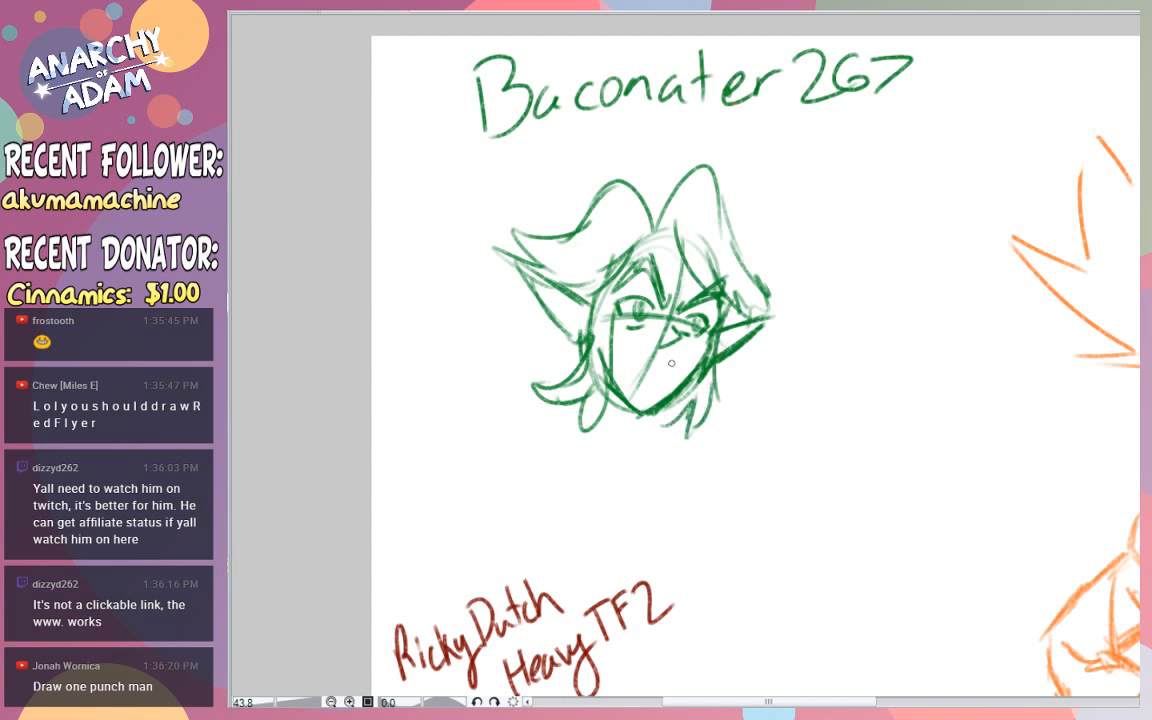
- Draw a short slanted line for the mouth below the nose
{"action": "mouse_move", "coordinate": [669, 362]}
{"action": "left_mouse_down"}
{"action": "mouse_move", "coordinate": [617, 357]}
{"action": "mouse_move", "coordinate": [651, 386]}
{"action": "mouse_move", "coordinate": [668, 366]}
{"action": "mouse_move", "coordinate": [625, 359]}
{"action": "left_mouse_up"}
{"action": "key", "text": "ctrl+z"}
{"action": "key", "text": "ctrl+z"}
{"action": "key", "text": "ctrl+z"}
- Try loose green strokes in the blank area beside the head and erase most of them
{"action": "scroll", "coordinate": [760, 355], "scroll_direction": "down", "scroll_amount": 3}
{"action": "left_click_drag", "start_coordinate": [903, 87], "coordinate": [900, 96]}
{"action": "left_click_drag", "start_coordinate": [902, 123], "coordinate": [898, 143]}
{"action": "left_click_drag", "start_coordinate": [941, 137], "coordinate": [949, 149]}
{"action": "left_click_drag", "start_coordinate": [1016, 127], "coordinate": [1019, 189]}
{"action": "mouse_move", "coordinate": [879, 275]}
{"action": "left_mouse_down"}
{"action": "mouse_move", "coordinate": [896, 302]}
{"action": "mouse_move", "coordinate": [947, 300]}
{"action": "left_mouse_up"}
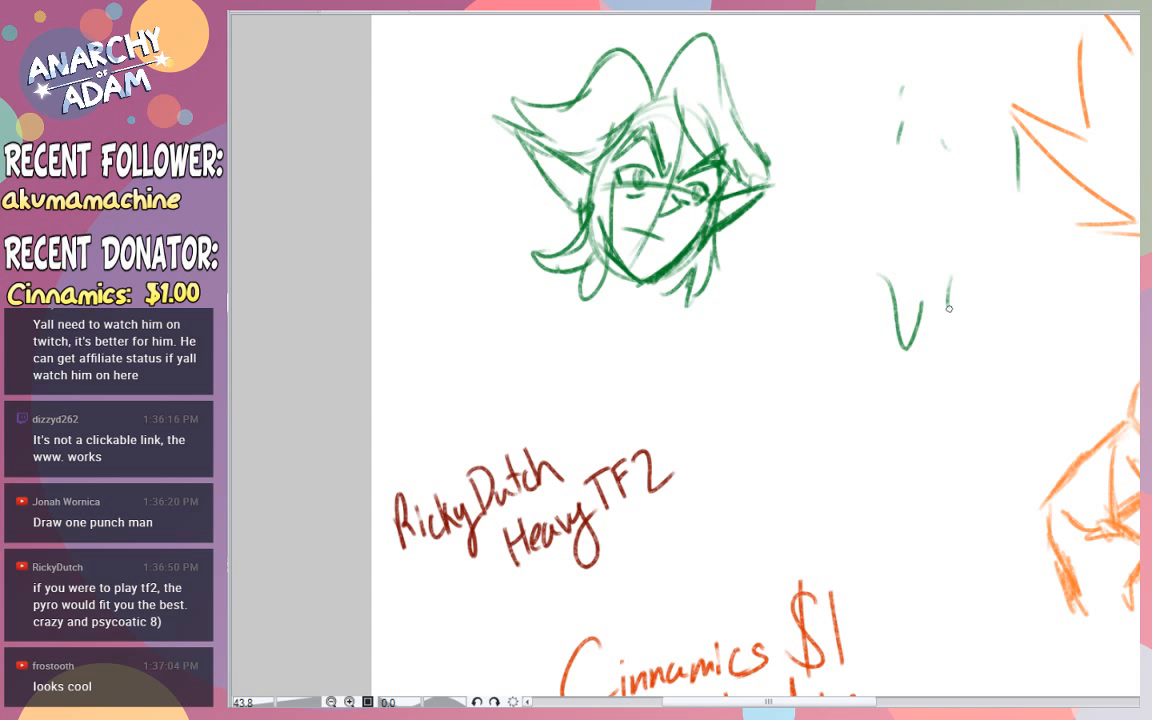
{"action": "left_click_drag", "start_coordinate": [919, 308], "coordinate": [899, 334]}
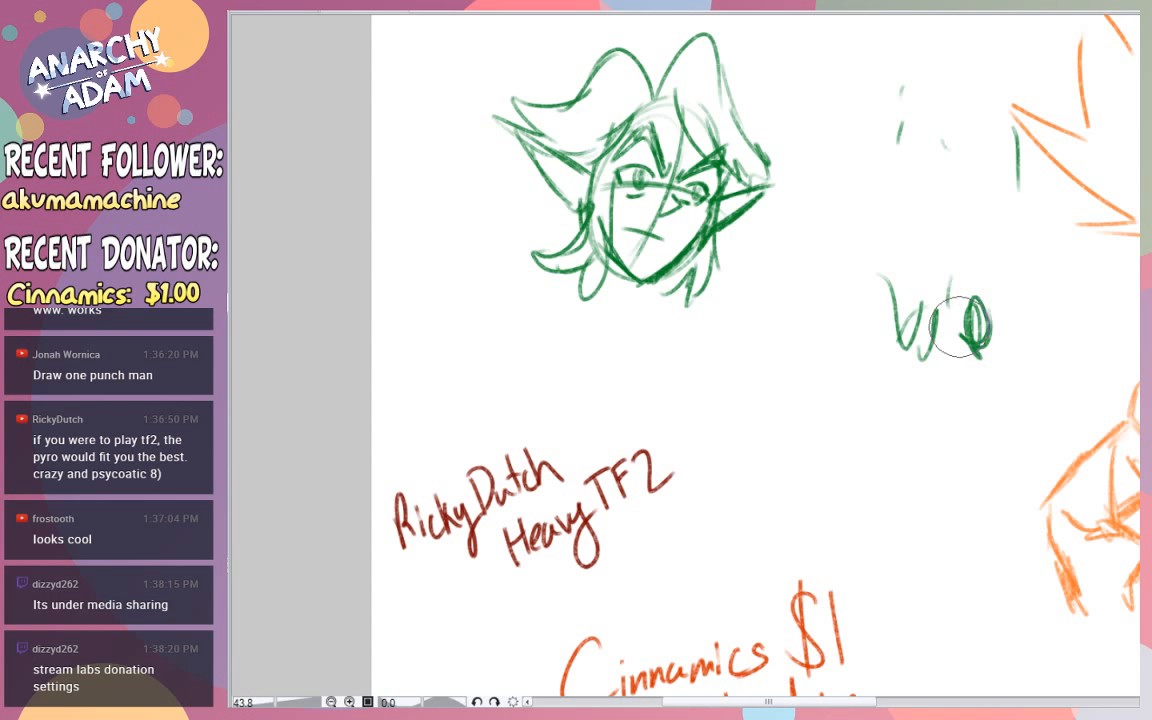
{"action": "mouse_move", "coordinate": [972, 291]}
{"action": "left_mouse_down"}
{"action": "mouse_move", "coordinate": [923, 334]}
{"action": "mouse_move", "coordinate": [905, 259]}
{"action": "mouse_move", "coordinate": [905, 166]}
{"action": "mouse_move", "coordinate": [968, 112]}
{"action": "left_mouse_up"}
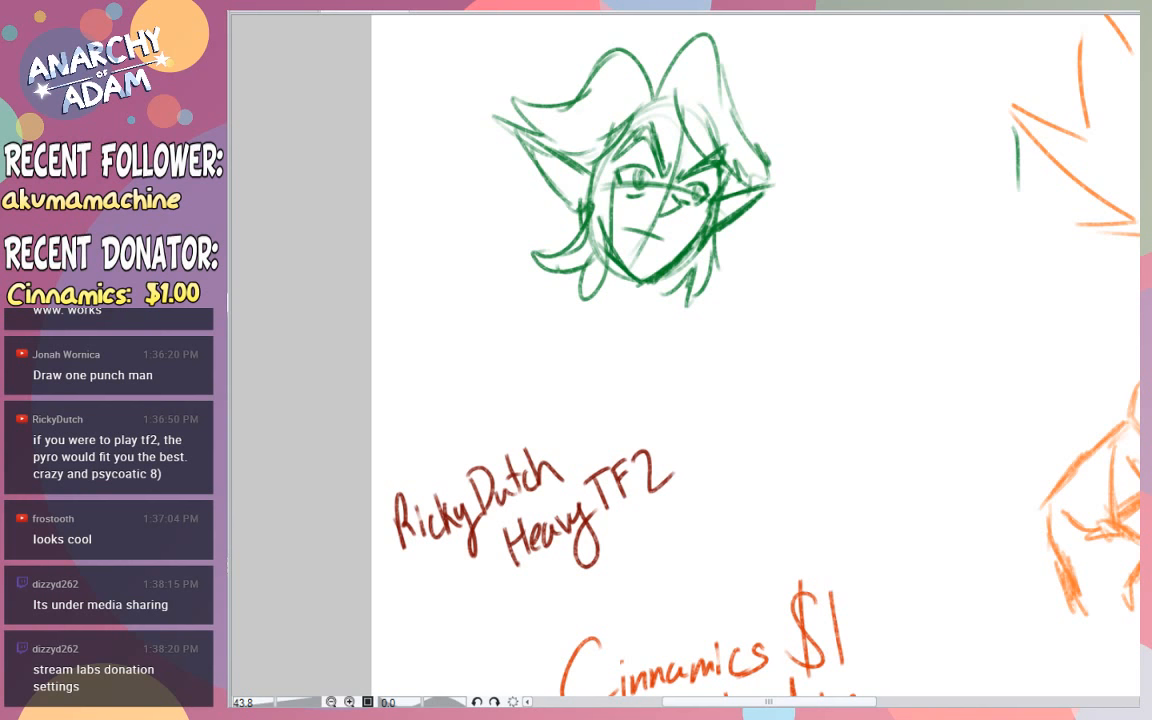
- Erase the two tall rounded hair tufts above the green character's head, keeping the parting line at the crown
{"action": "scroll", "coordinate": [700, 360], "scroll_direction": "up", "scroll_amount": 5}
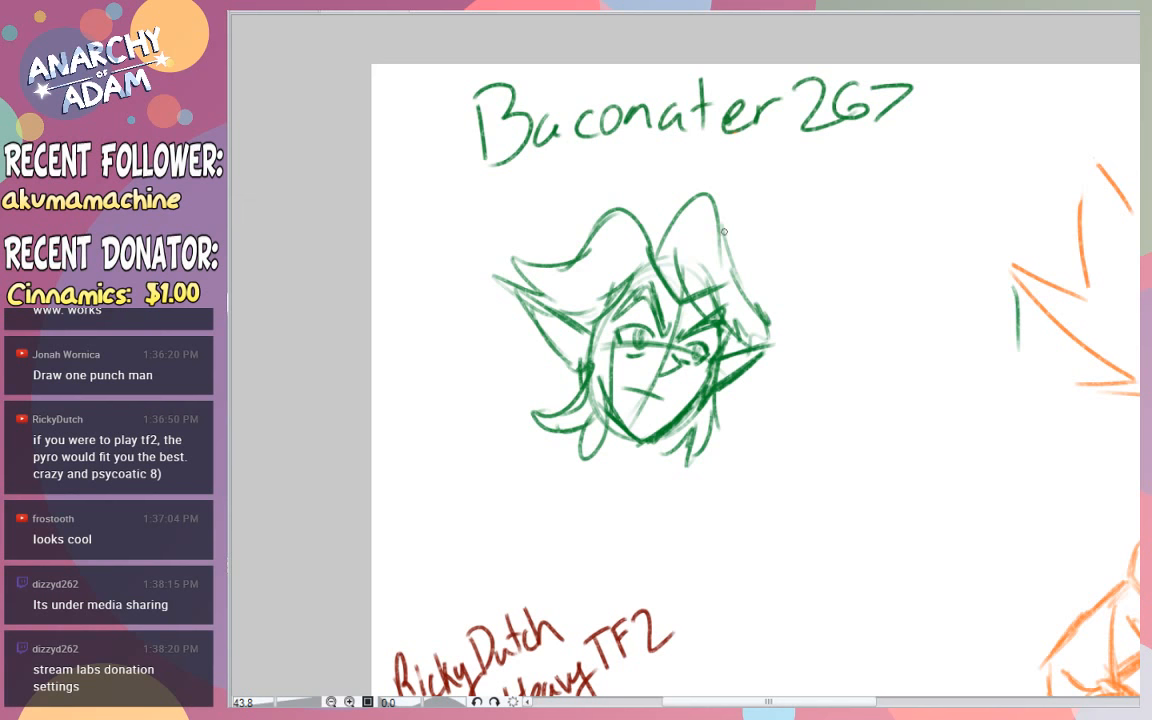
{"action": "mouse_move", "coordinate": [688, 280]}
{"action": "left_mouse_down"}
{"action": "mouse_move", "coordinate": [696, 196]}
{"action": "mouse_move", "coordinate": [728, 257]}
{"action": "left_mouse_up"}
{"action": "mouse_move", "coordinate": [648, 228]}
{"action": "left_mouse_down"}
{"action": "mouse_move", "coordinate": [638, 221]}
{"action": "mouse_move", "coordinate": [586, 247]}
{"action": "mouse_move", "coordinate": [563, 237]}
{"action": "left_mouse_up"}
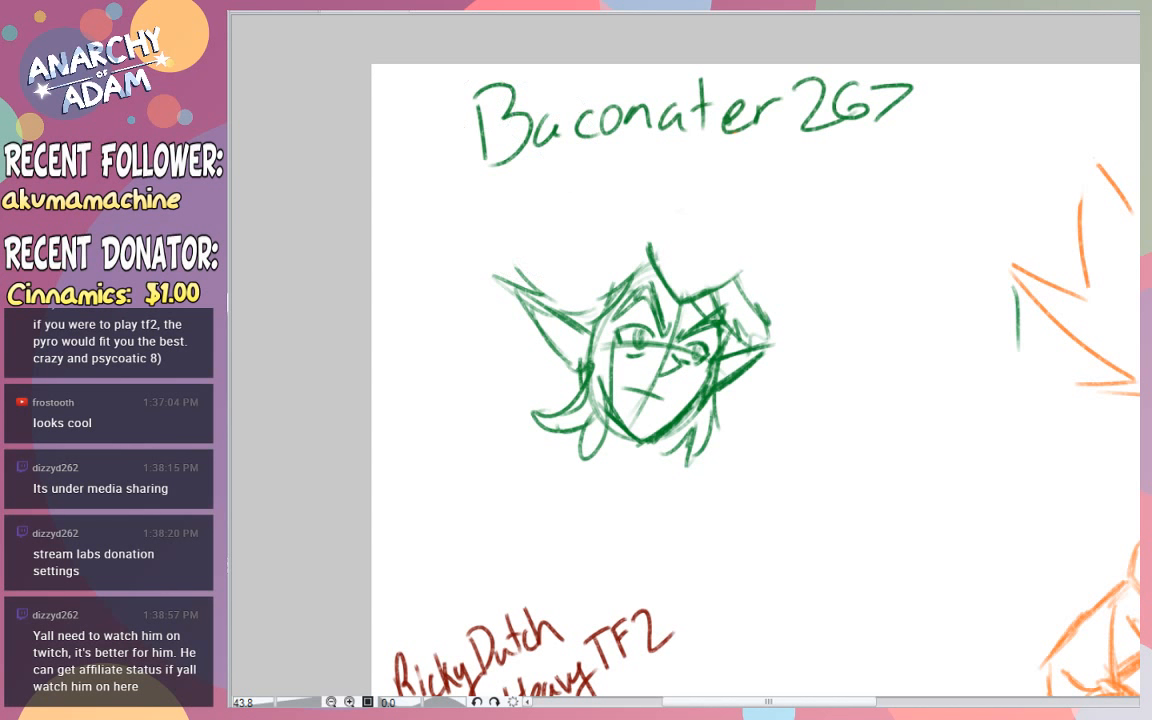
- Draw a slanted hair edge from the crown's peak down the side of the face beside the long ear
{"action": "mouse_move", "coordinate": [584, 264]}
{"action": "left_mouse_down"}
{"action": "mouse_move", "coordinate": [700, 228]}
{"action": "mouse_move", "coordinate": [674, 208]}
{"action": "mouse_move", "coordinate": [702, 206]}
{"action": "left_mouse_up"}
{"action": "key", "text": "ctrl+z"}
{"action": "key", "text": "ctrl+z"}
{"action": "key", "text": "ctrl+z"}
{"action": "left_click_drag", "start_coordinate": [606, 276], "coordinate": [606, 364]}
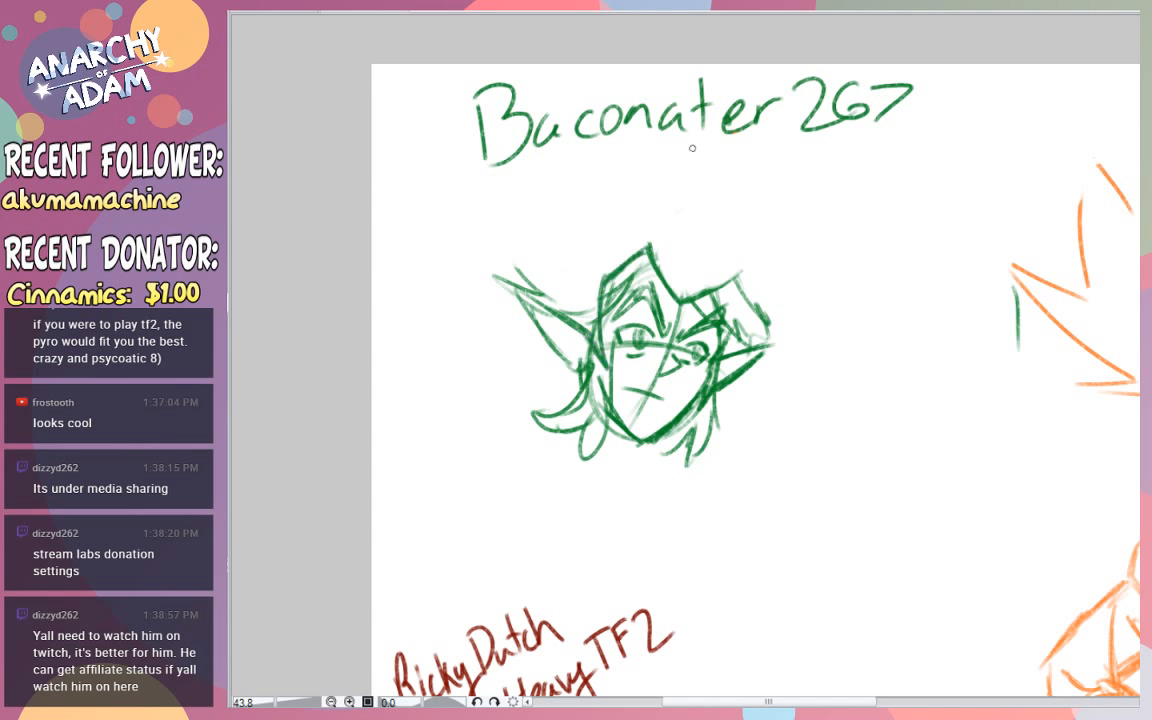
- Erase the loose, scribbled hair strokes above the shorter ear
{"action": "left_click_drag", "start_coordinate": [742, 280], "coordinate": [752, 328]}
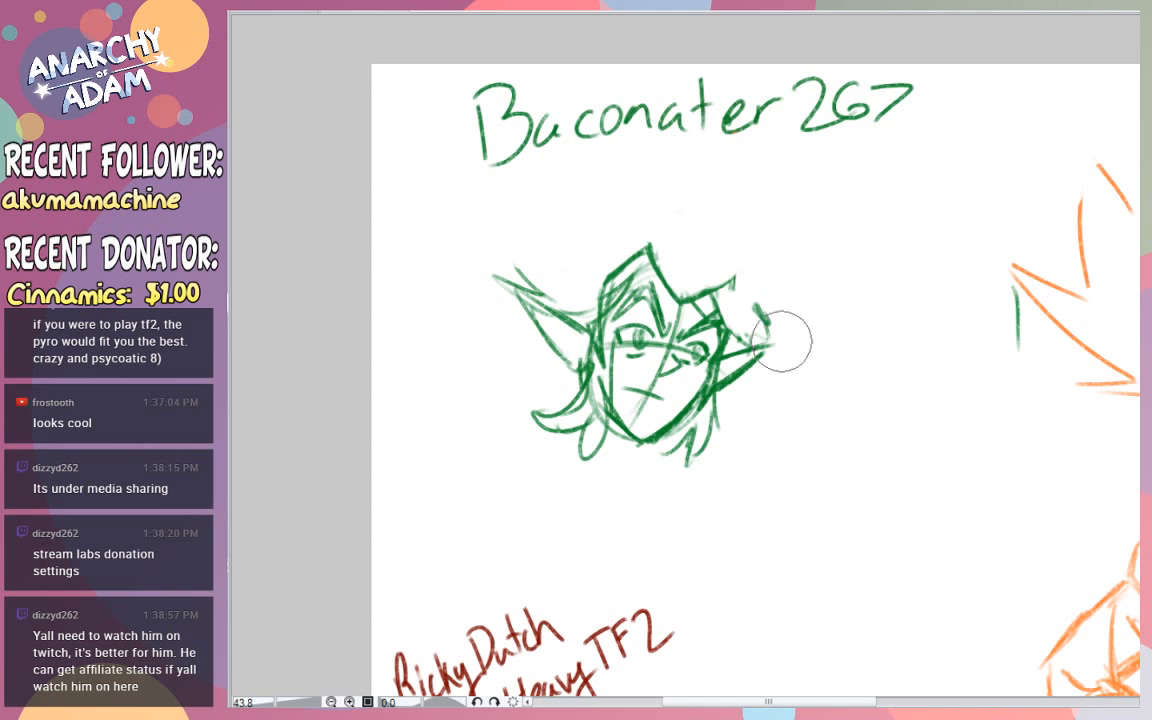
{"action": "left_click_drag", "start_coordinate": [759, 318], "coordinate": [708, 302]}
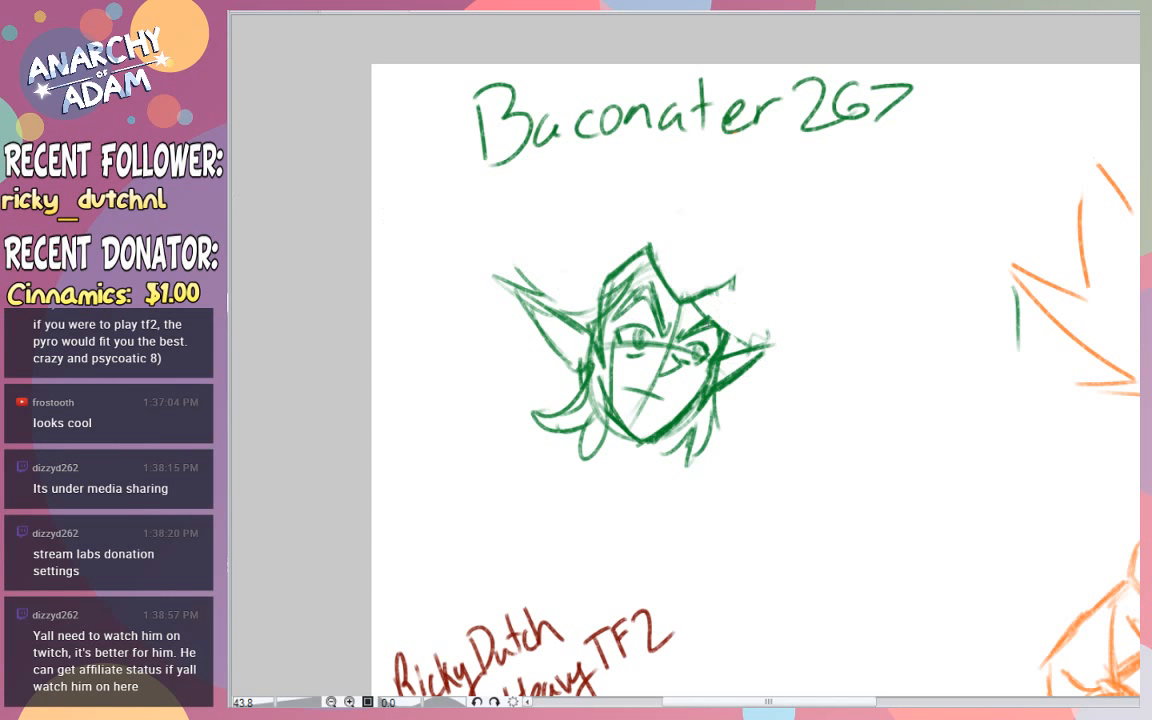
{"action": "mouse_move", "coordinate": [728, 323]}
{"action": "left_mouse_down"}
{"action": "mouse_move", "coordinate": [767, 347]}
{"action": "mouse_move", "coordinate": [773, 326]}
{"action": "mouse_move", "coordinate": [734, 306]}
{"action": "left_mouse_up"}
{"action": "mouse_move", "coordinate": [743, 309]}
{"action": "left_mouse_down"}
{"action": "mouse_move", "coordinate": [769, 299]}
{"action": "mouse_move", "coordinate": [733, 291]}
{"action": "mouse_move", "coordinate": [768, 289]}
{"action": "mouse_move", "coordinate": [777, 318]}
{"action": "left_mouse_up"}
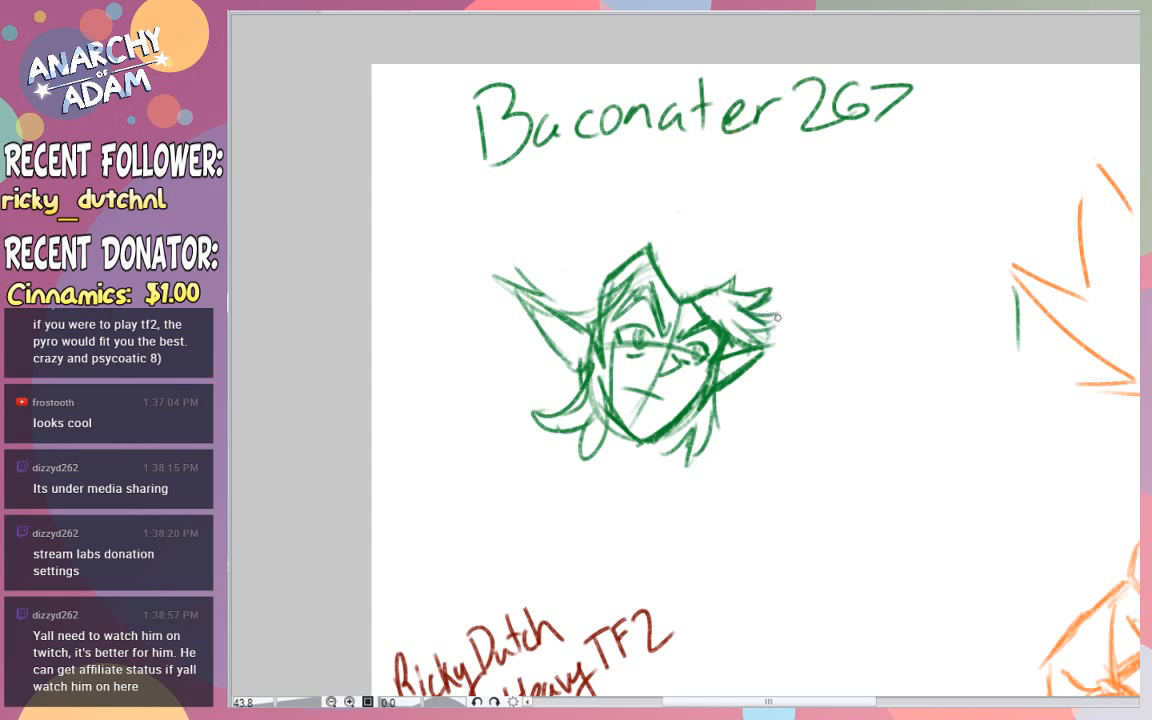
{"action": "key", "text": "ctrl+z"}
{"action": "key", "text": "ctrl+z"}
{"action": "key", "text": "ctrl+z"}
{"action": "key", "text": "ctrl+z"}
{"action": "key", "text": "ctrl+z"}
{"action": "key", "text": "ctrl+z"}
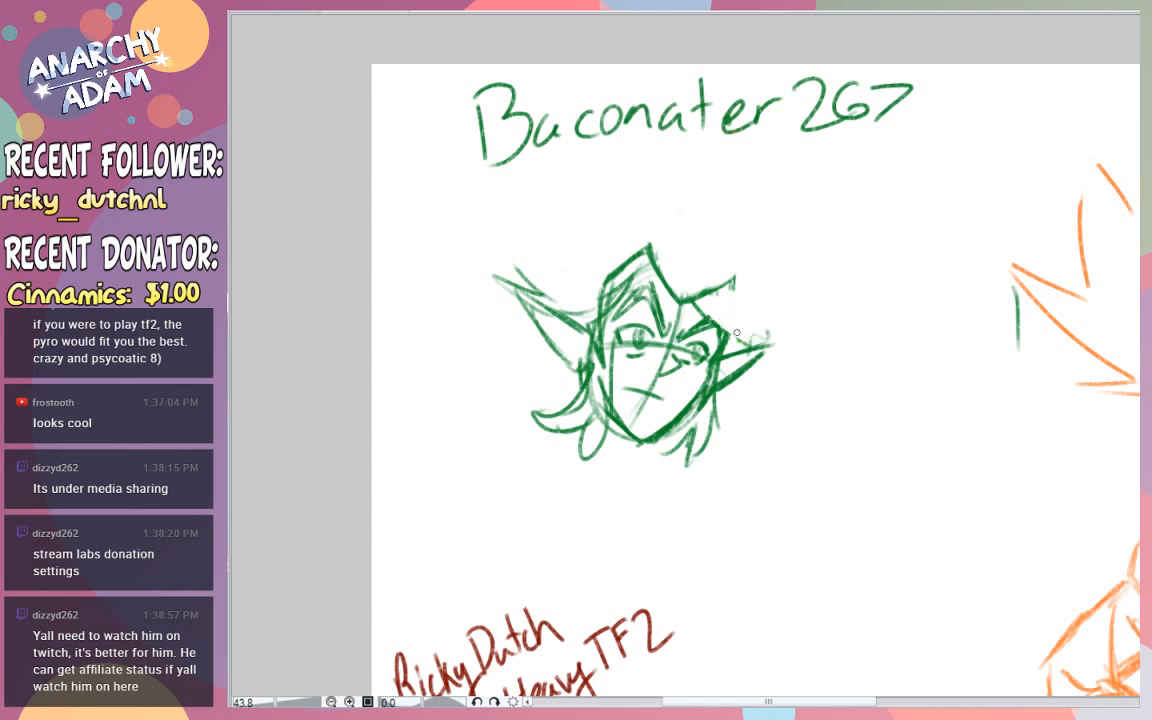
- Sketch short pointed hair locks sweeping outward from the forehead over the shorter ear
{"action": "mouse_move", "coordinate": [728, 334]}
{"action": "left_mouse_down"}
{"action": "mouse_move", "coordinate": [720, 304]}
{"action": "mouse_move", "coordinate": [749, 337]}
{"action": "mouse_move", "coordinate": [773, 319]}
{"action": "mouse_move", "coordinate": [737, 286]}
{"action": "left_mouse_up"}
{"action": "left_click_drag", "start_coordinate": [726, 289], "coordinate": [745, 283]}
{"action": "mouse_move", "coordinate": [732, 350]}
{"action": "left_mouse_down"}
{"action": "mouse_move", "coordinate": [743, 339]}
{"action": "mouse_move", "coordinate": [727, 348]}
{"action": "left_mouse_up"}
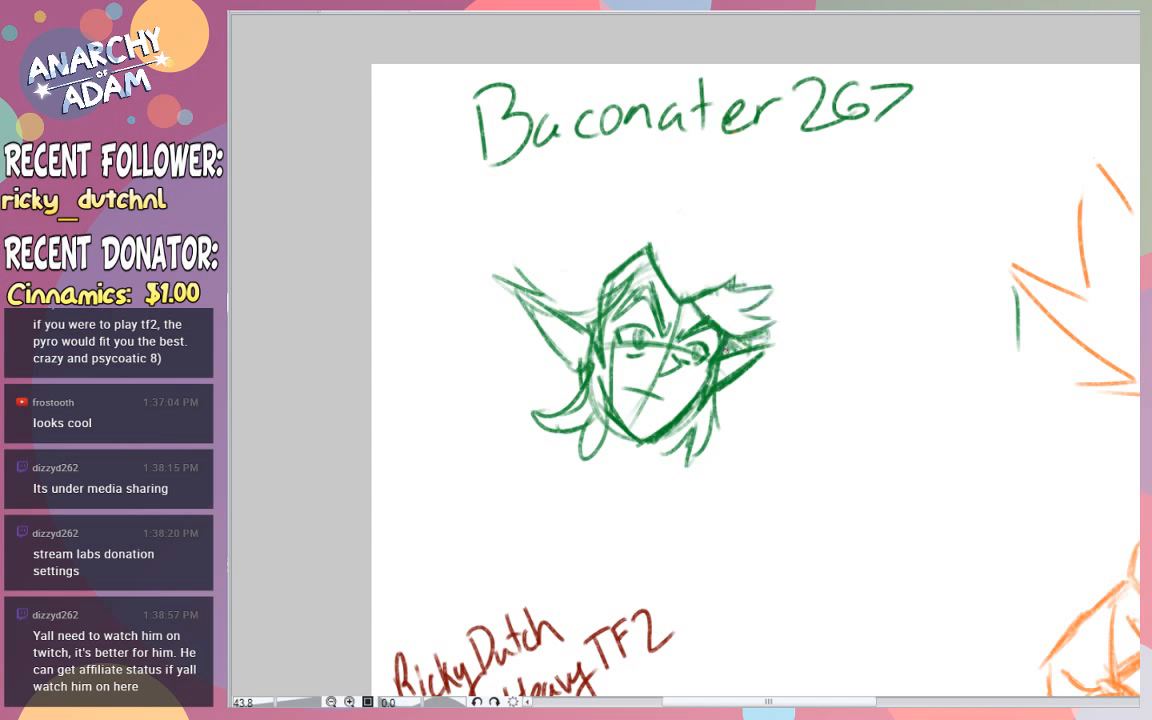
- Erase the slanted hair edge beside the crown and the leftover hair strokes above the long ear
{"action": "key", "text": "e"}
{"action": "mouse_move", "coordinate": [600, 264]}
{"action": "left_mouse_down"}
{"action": "mouse_move", "coordinate": [612, 281]}
{"action": "mouse_move", "coordinate": [620, 267]}
{"action": "mouse_move", "coordinate": [571, 285]}
{"action": "left_mouse_up"}
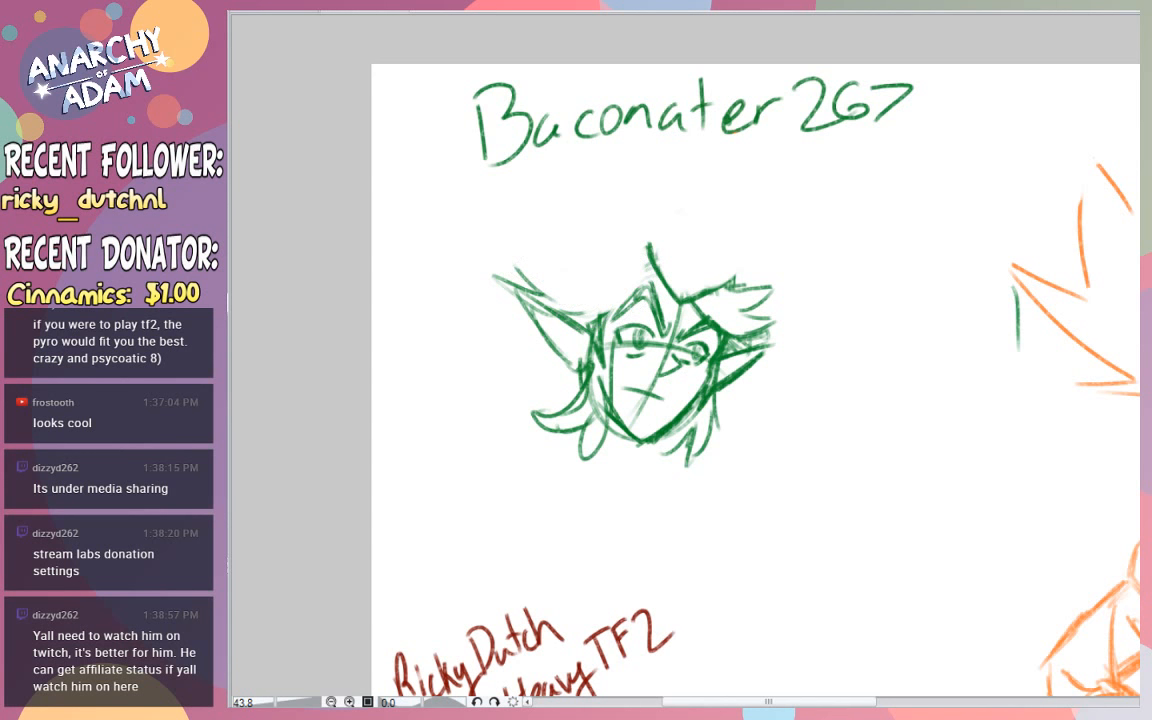
{"action": "mouse_move", "coordinate": [641, 257]}
{"action": "left_mouse_down"}
{"action": "mouse_move", "coordinate": [587, 257]}
{"action": "mouse_move", "coordinate": [536, 239]}
{"action": "mouse_move", "coordinate": [557, 279]}
{"action": "mouse_move", "coordinate": [510, 259]}
{"action": "left_mouse_up"}
{"action": "key", "text": "ctrl+z"}
{"action": "mouse_move", "coordinate": [510, 259]}
{"action": "left_mouse_down"}
{"action": "mouse_move", "coordinate": [588, 310]}
{"action": "mouse_move", "coordinate": [614, 307]}
{"action": "mouse_move", "coordinate": [650, 276]}
{"action": "mouse_move", "coordinate": [645, 259]}
{"action": "mouse_move", "coordinate": [540, 257]}
{"action": "mouse_move", "coordinate": [563, 287]}
{"action": "mouse_move", "coordinate": [527, 275]}
{"action": "left_mouse_up"}
{"action": "key", "text": "ctrl+z"}
{"action": "key", "text": "ctrl+z"}
{"action": "key", "text": "e"}
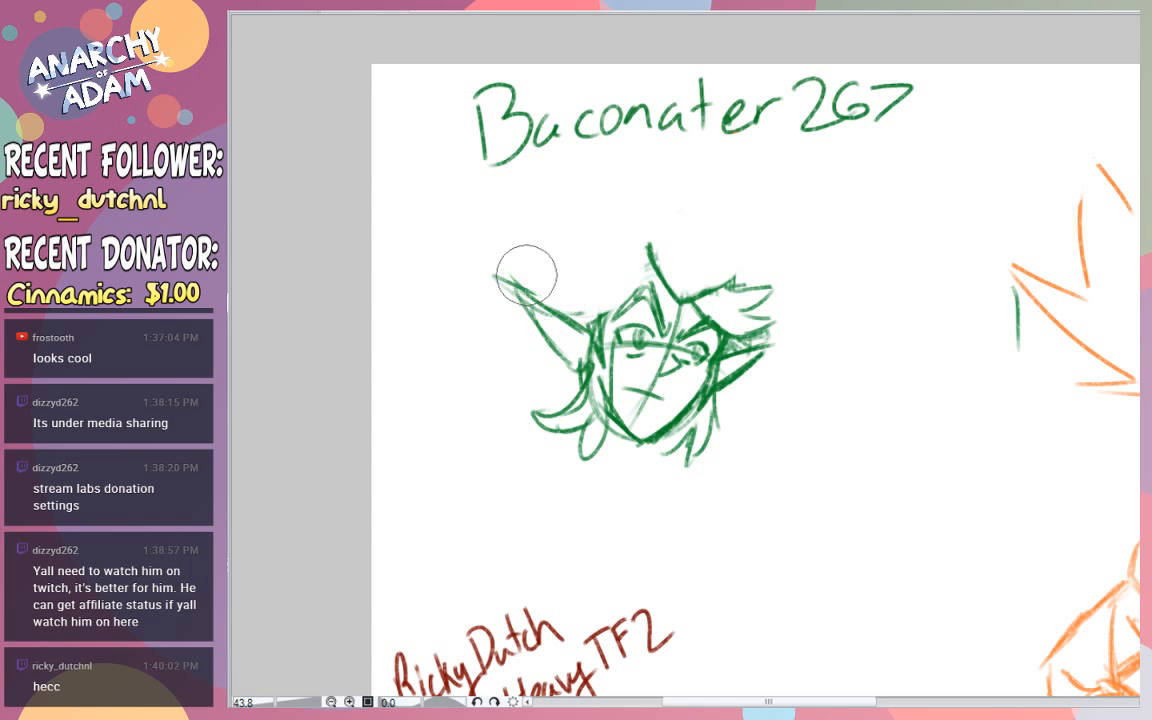
- Sketch a rounded bang sweeping from the parting to pointed tips over the long ear
{"action": "key", "text": "b"}
{"action": "mouse_move", "coordinate": [645, 252]}
{"action": "left_mouse_down"}
{"action": "mouse_move", "coordinate": [592, 256]}
{"action": "mouse_move", "coordinate": [556, 276]}
{"action": "mouse_move", "coordinate": [586, 300]}
{"action": "mouse_move", "coordinate": [580, 316]}
{"action": "mouse_move", "coordinate": [652, 284]}
{"action": "left_mouse_up"}
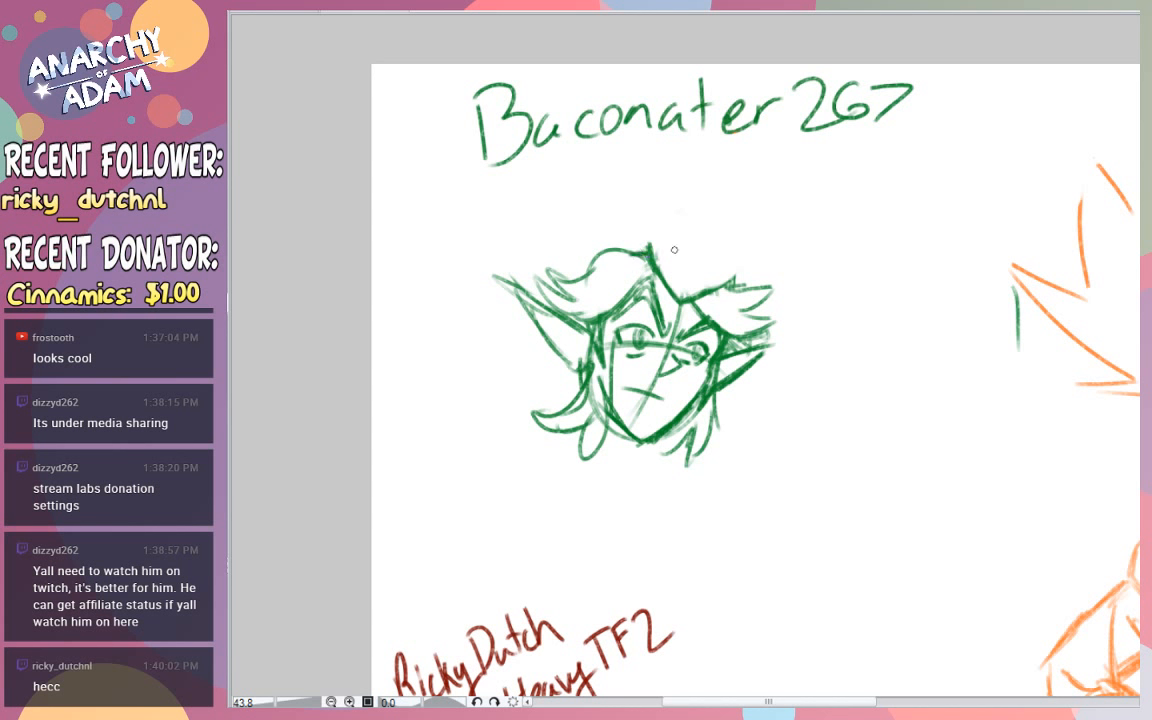
{"action": "mouse_move", "coordinate": [664, 237]}
{"action": "left_mouse_down"}
{"action": "mouse_move", "coordinate": [682, 292]}
{"action": "mouse_move", "coordinate": [715, 251]}
{"action": "mouse_move", "coordinate": [695, 236]}
{"action": "mouse_move", "coordinate": [716, 256]}
{"action": "mouse_move", "coordinate": [681, 290]}
{"action": "left_mouse_up"}
{"action": "key", "text": "ctrl+z"}
- Sketch a badge with a shaded triangle above the forehead and a rounded cap outline over the head
{"action": "key", "text": "ctrl+z"}
{"action": "key", "text": "ctrl+z"}
{"action": "key", "text": "ctrl+z"}
{"action": "left_click_drag", "start_coordinate": [728, 250], "coordinate": [688, 290]}
{"action": "mouse_move", "coordinate": [668, 234]}
{"action": "left_mouse_down"}
{"action": "mouse_move", "coordinate": [725, 248]}
{"action": "mouse_move", "coordinate": [704, 264]}
{"action": "left_mouse_up"}
{"action": "mouse_move", "coordinate": [674, 260]}
{"action": "left_mouse_down"}
{"action": "mouse_move", "coordinate": [688, 239]}
{"action": "mouse_move", "coordinate": [705, 264]}
{"action": "mouse_move", "coordinate": [689, 243]}
{"action": "mouse_move", "coordinate": [680, 257]}
{"action": "left_mouse_up"}
{"action": "left_click_drag", "start_coordinate": [597, 228], "coordinate": [736, 232]}
{"action": "key", "text": "ctrl+z"}
{"action": "mouse_move", "coordinate": [716, 292]}
{"action": "left_mouse_down"}
{"action": "mouse_move", "coordinate": [749, 267]}
{"action": "mouse_move", "coordinate": [738, 284]}
{"action": "mouse_move", "coordinate": [745, 278]}
{"action": "mouse_move", "coordinate": [748, 245]}
{"action": "mouse_move", "coordinate": [705, 206]}
{"action": "mouse_move", "coordinate": [650, 202]}
{"action": "mouse_move", "coordinate": [552, 262]}
{"action": "left_mouse_up"}
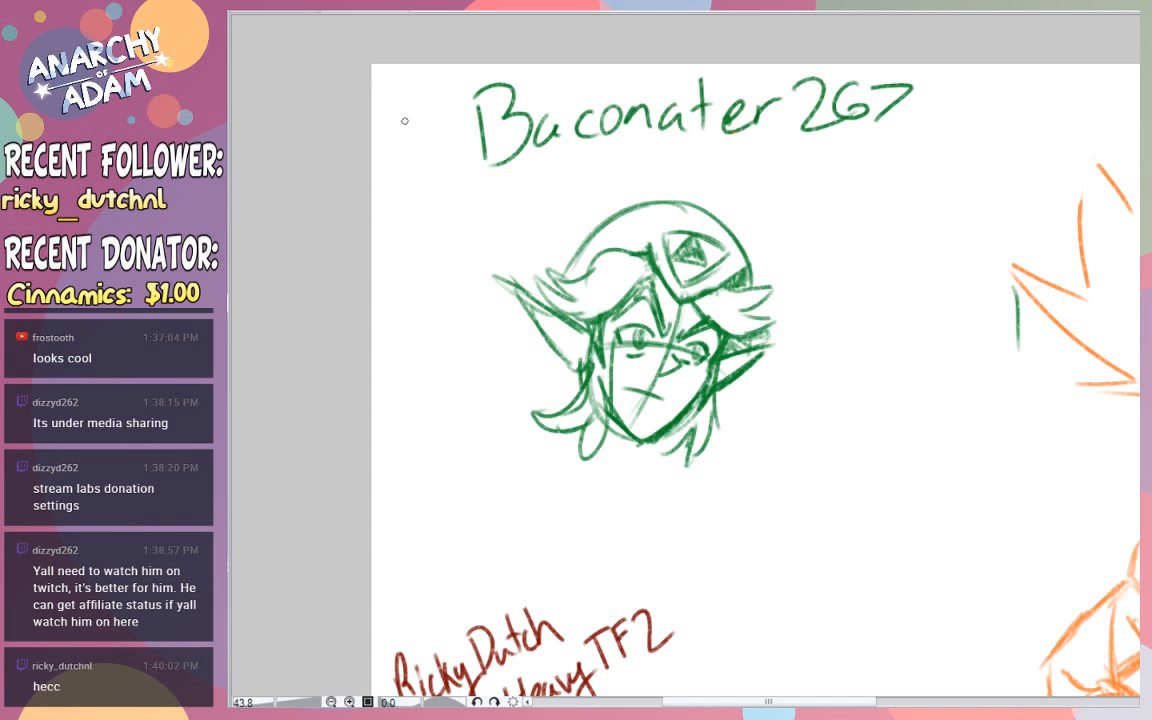
- Write "5 points" in green beside the viewer's name label above the character
{"action": "left_click_drag", "start_coordinate": [408, 136], "coordinate": [416, 163]}
{"action": "mouse_move", "coordinate": [405, 130]}
{"action": "left_mouse_down"}
{"action": "mouse_move", "coordinate": [422, 165]}
{"action": "mouse_move", "coordinate": [387, 116]}
{"action": "mouse_move", "coordinate": [369, 180]}
{"action": "mouse_move", "coordinate": [377, 119]}
{"action": "mouse_move", "coordinate": [428, 199]}
{"action": "mouse_move", "coordinate": [477, 162]}
{"action": "left_mouse_up"}
{"action": "key", "text": "ctrl+z"}
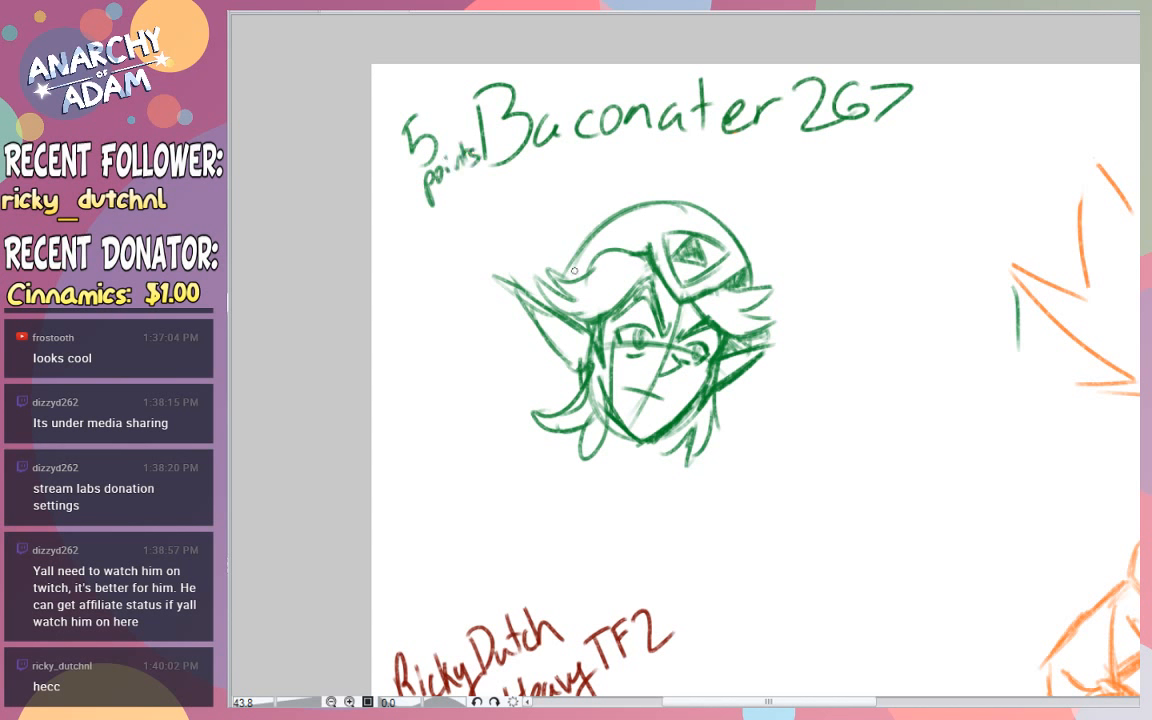
- Reinforce the curved cap outline on the side above the swept bang
{"action": "left_click_drag", "start_coordinate": [570, 265], "coordinate": [615, 219]}
{"action": "mouse_move", "coordinate": [567, 271]}
{"action": "left_mouse_down"}
{"action": "mouse_move", "coordinate": [588, 236]}
{"action": "mouse_move", "coordinate": [662, 238]}
{"action": "mouse_move", "coordinate": [664, 264]}
{"action": "mouse_move", "coordinate": [639, 207]}
{"action": "mouse_move", "coordinate": [666, 260]}
{"action": "left_mouse_up"}
{"action": "mouse_move", "coordinate": [640, 208]}
{"action": "left_mouse_down"}
{"action": "mouse_move", "coordinate": [654, 249]}
{"action": "mouse_move", "coordinate": [596, 250]}
{"action": "mouse_move", "coordinate": [634, 213]}
{"action": "left_mouse_up"}
{"action": "left_click_drag", "start_coordinate": [634, 213], "coordinate": [575, 276]}
{"action": "key", "text": "ctrl+z"}
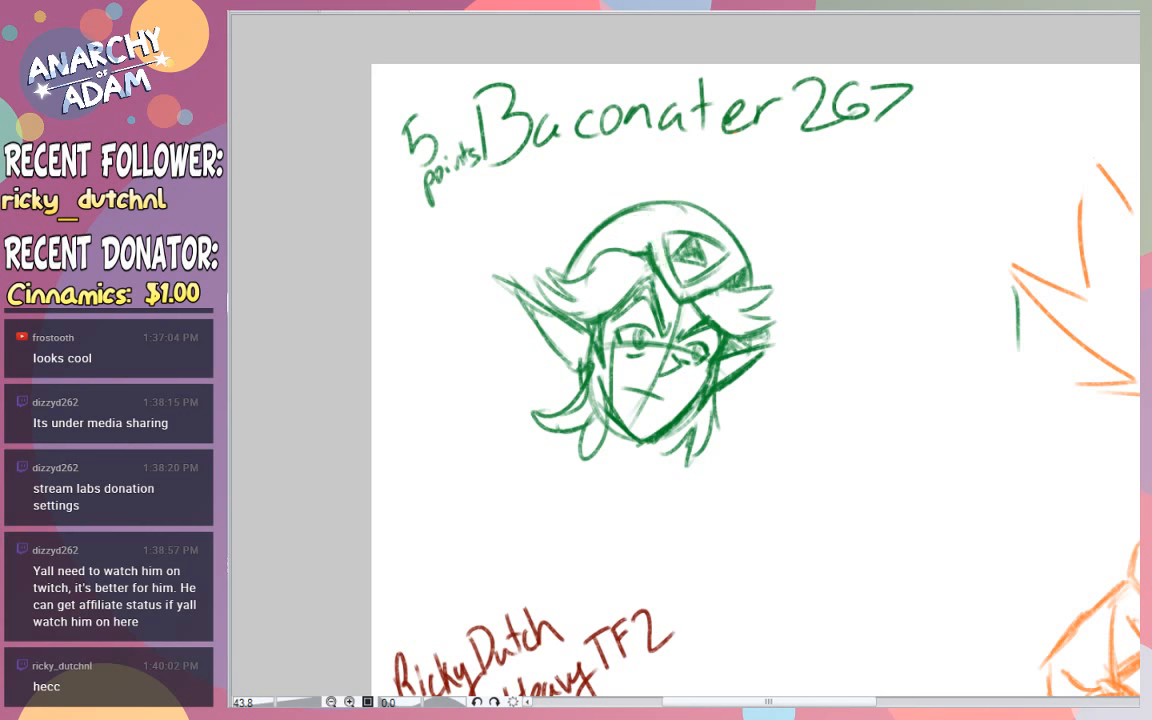
- Shade the edges of the jaw and outline an angular collar below the chin
{"action": "scroll", "coordinate": [777, 284], "scroll_direction": "down", "scroll_amount": 2}
{"action": "mouse_move", "coordinate": [611, 292]}
{"action": "left_mouse_down"}
{"action": "mouse_move", "coordinate": [630, 324]}
{"action": "mouse_move", "coordinate": [659, 325]}
{"action": "mouse_move", "coordinate": [690, 295]}
{"action": "left_mouse_up"}
{"action": "left_click_drag", "start_coordinate": [626, 312], "coordinate": [616, 298]}
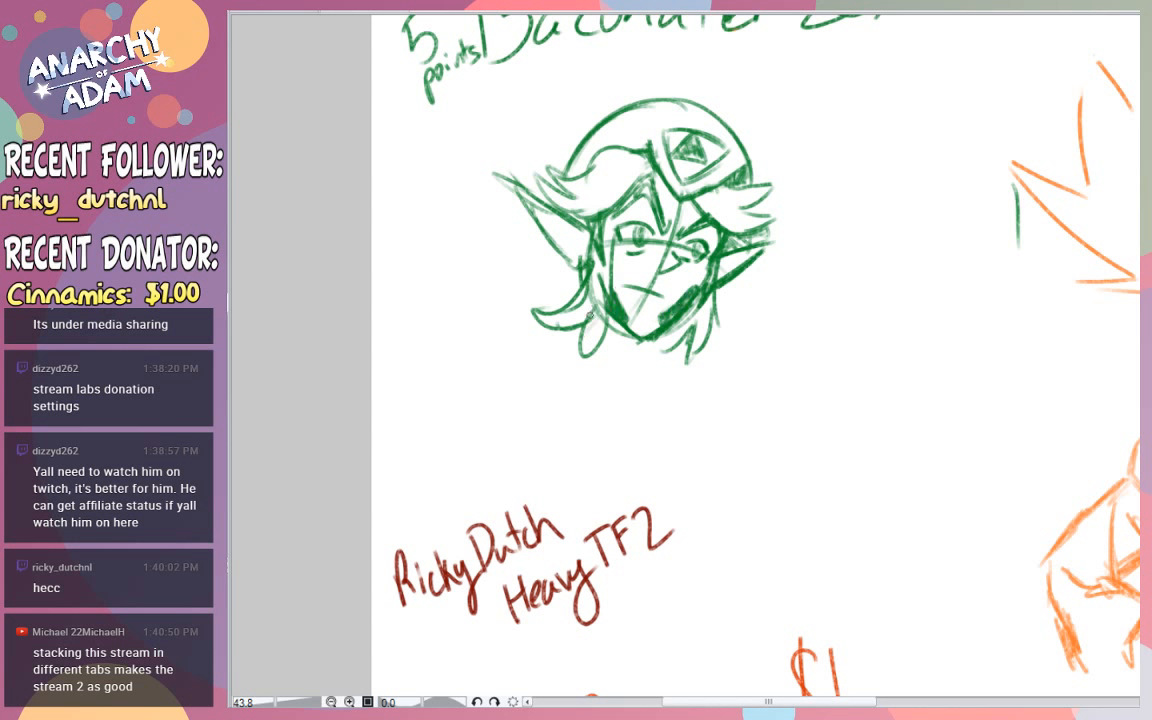
{"action": "left_click_drag", "start_coordinate": [586, 322], "coordinate": [593, 380]}
{"action": "left_click_drag", "start_coordinate": [593, 380], "coordinate": [650, 345]}
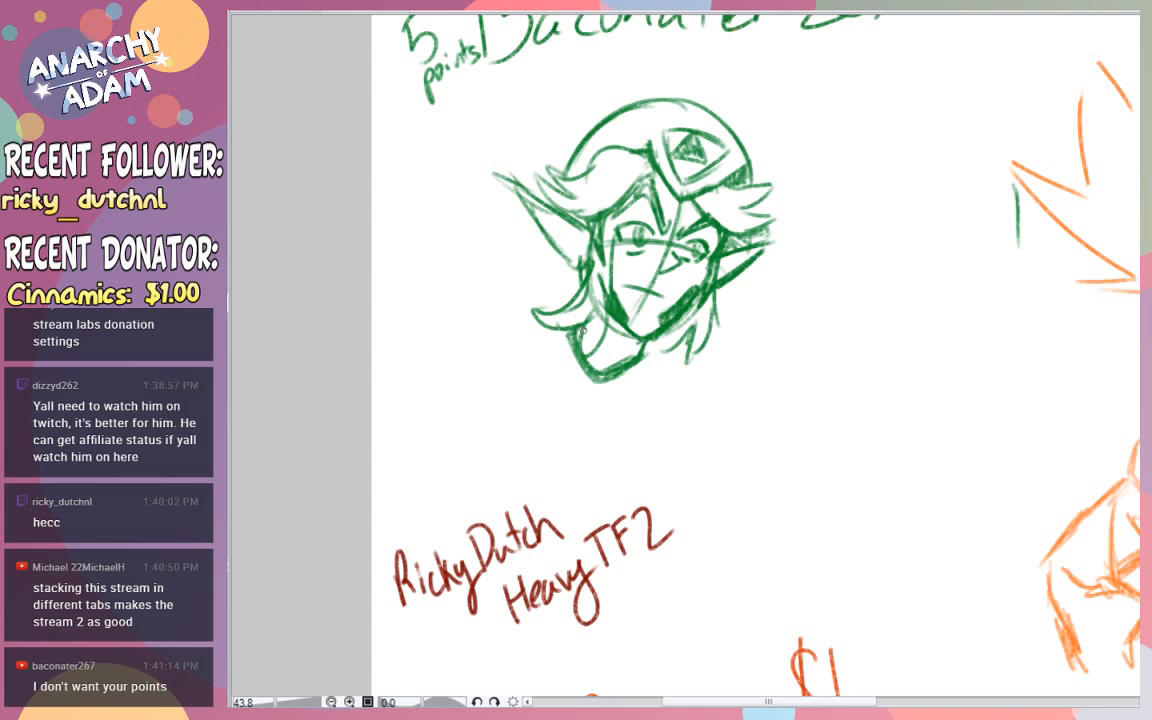
- Erase the "5 points" note beside the viewer's name label
{"action": "key", "text": "e"}
{"action": "mouse_move", "coordinate": [413, 99]}
{"action": "left_mouse_down"}
{"action": "mouse_move", "coordinate": [465, 45]}
{"action": "mouse_move", "coordinate": [472, 65]}
{"action": "mouse_move", "coordinate": [405, 58]}
{"action": "mouse_move", "coordinate": [399, 113]}
{"action": "left_mouse_up"}
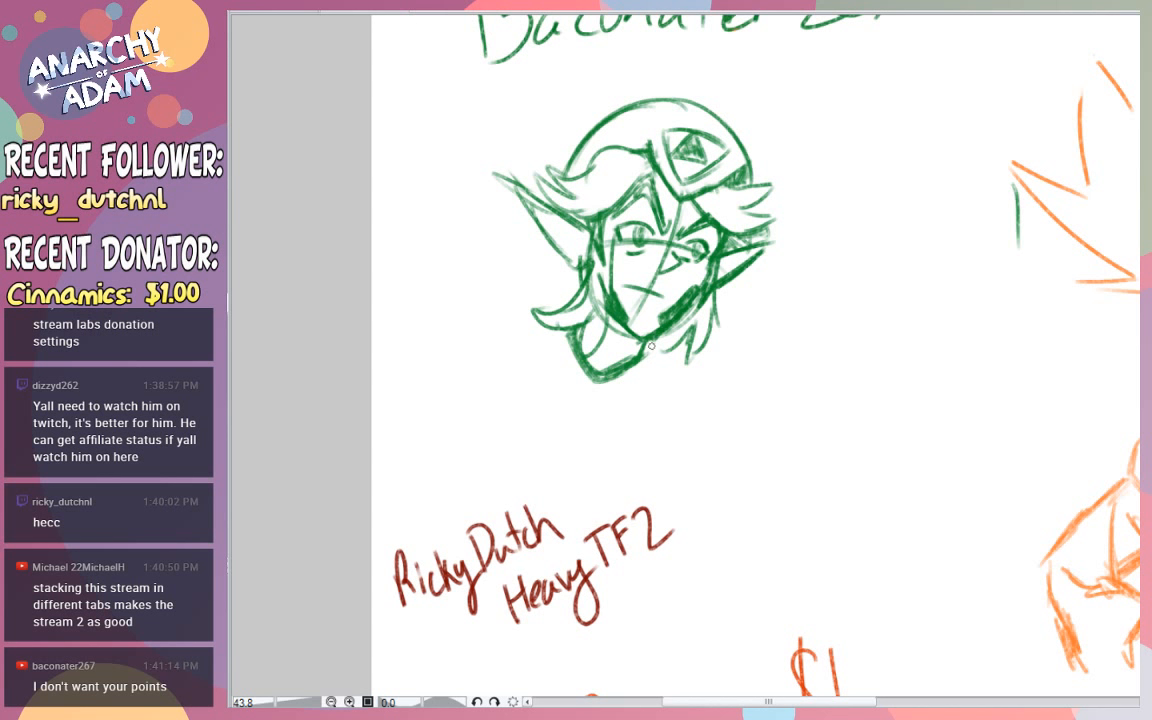
- Fill the inner edges of the collar below the chin with dark green shading
{"action": "left_click_drag", "start_coordinate": [580, 340], "coordinate": [594, 376]}
{"action": "key", "text": "ctrl+z"}
{"action": "key", "text": "ctrl+z"}
{"action": "key", "text": "ctrl+z"}
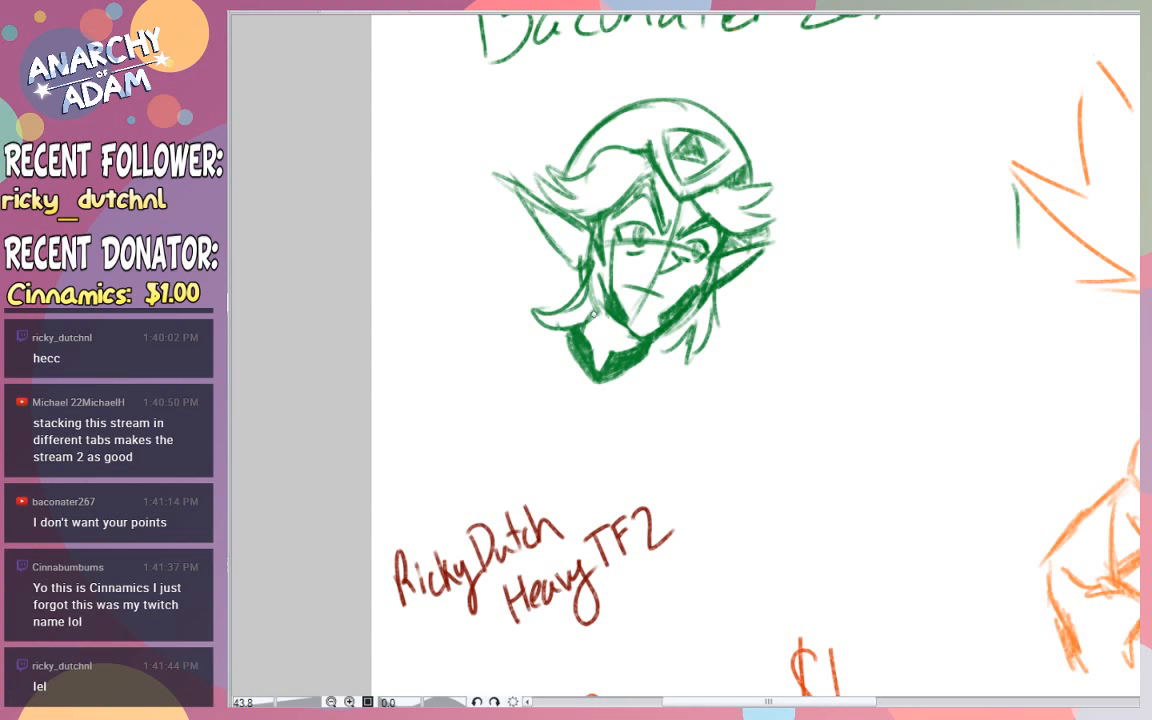
- Hatch the neck area inside the collar lightly and sketch an upright oval for the shoulder below the head
{"action": "mouse_move", "coordinate": [593, 314]}
{"action": "left_mouse_down"}
{"action": "mouse_move", "coordinate": [606, 354]}
{"action": "mouse_move", "coordinate": [631, 336]}
{"action": "mouse_move", "coordinate": [680, 387]}
{"action": "mouse_move", "coordinate": [690, 381]}
{"action": "mouse_move", "coordinate": [683, 353]}
{"action": "mouse_move", "coordinate": [718, 455]}
{"action": "left_mouse_up"}
{"action": "scroll", "coordinate": [700, 400], "scroll_direction": "down", "scroll_amount": 2}
{"action": "left_click_drag", "start_coordinate": [757, 281], "coordinate": [730, 461]}
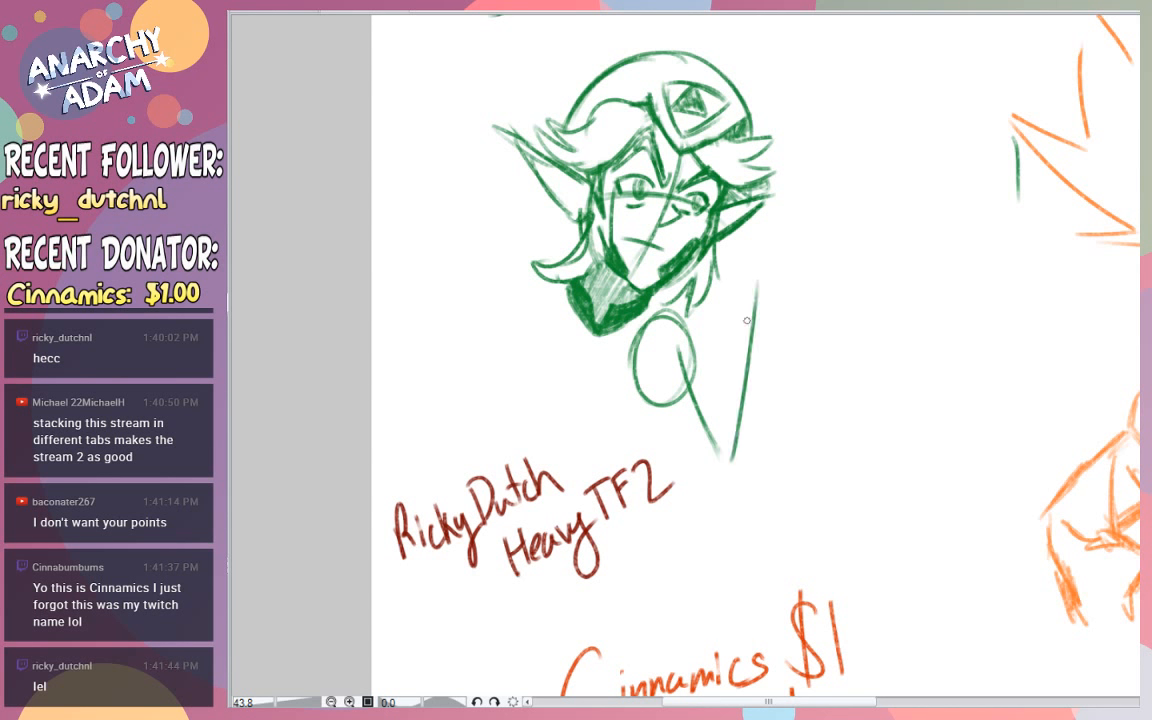
{"action": "key", "text": "ctrl+z"}
- Sketch a bent arm beside the shoulder oval, tapering down to a pointed elbow and ending upward in an elliptical cuff
{"action": "key", "text": "ctrl+z"}
{"action": "mouse_move", "coordinate": [673, 352]}
{"action": "left_mouse_down"}
{"action": "mouse_move", "coordinate": [725, 480]}
{"action": "mouse_move", "coordinate": [755, 336]}
{"action": "left_mouse_up"}
{"action": "mouse_move", "coordinate": [734, 453]}
{"action": "left_mouse_down"}
{"action": "mouse_move", "coordinate": [748, 306]}
{"action": "mouse_move", "coordinate": [809, 343]}
{"action": "left_mouse_up"}
{"action": "key", "text": "ctrl+z"}
{"action": "mouse_move", "coordinate": [718, 290]}
{"action": "left_mouse_down"}
{"action": "mouse_move", "coordinate": [738, 312]}
{"action": "mouse_move", "coordinate": [822, 346]}
{"action": "mouse_move", "coordinate": [779, 342]}
{"action": "mouse_move", "coordinate": [733, 479]}
{"action": "left_mouse_up"}
{"action": "mouse_move", "coordinate": [692, 348]}
{"action": "left_mouse_down"}
{"action": "mouse_move", "coordinate": [729, 489]}
{"action": "mouse_move", "coordinate": [748, 513]}
{"action": "mouse_move", "coordinate": [799, 421]}
{"action": "left_mouse_up"}
{"action": "left_click_drag", "start_coordinate": [757, 494], "coordinate": [820, 347]}
{"action": "left_click_drag", "start_coordinate": [764, 478], "coordinate": [817, 348]}
{"action": "left_click_drag", "start_coordinate": [788, 431], "coordinate": [809, 363]}
{"action": "mouse_move", "coordinate": [699, 354]}
{"action": "left_mouse_down"}
{"action": "mouse_move", "coordinate": [712, 281]}
{"action": "mouse_move", "coordinate": [732, 329]}
{"action": "mouse_move", "coordinate": [779, 294]}
{"action": "mouse_move", "coordinate": [803, 312]}
{"action": "left_mouse_up"}
{"action": "left_click_drag", "start_coordinate": [718, 297], "coordinate": [790, 344]}
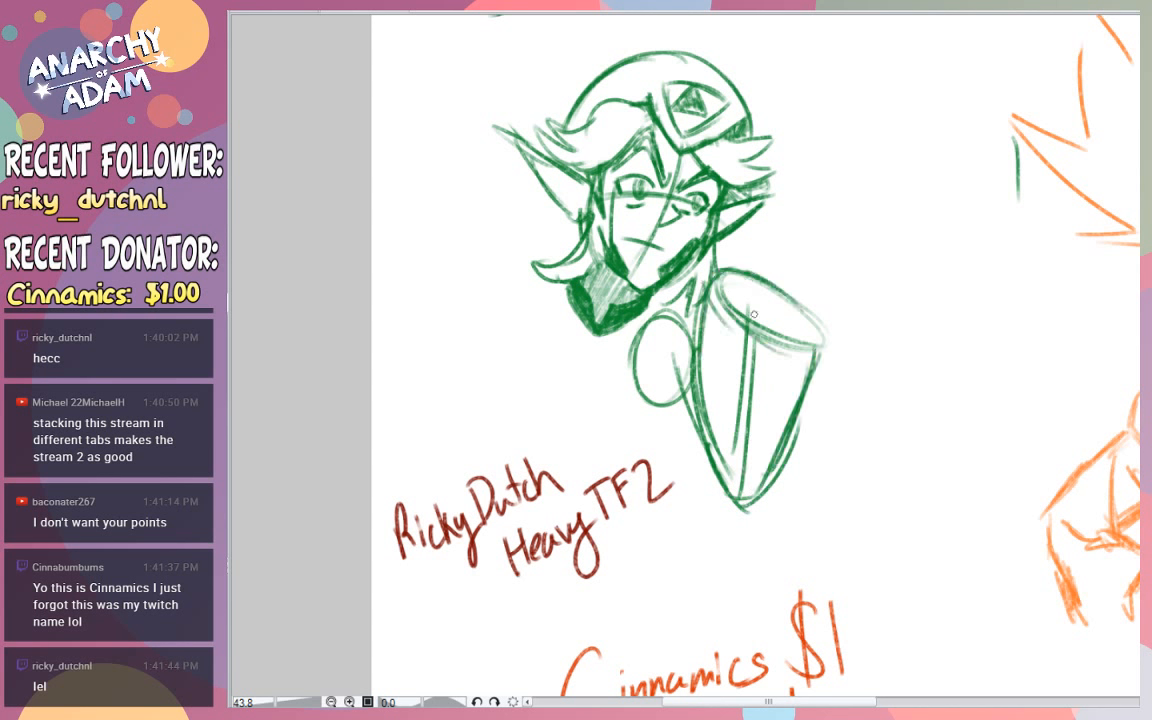
{"action": "left_click_drag", "start_coordinate": [735, 272], "coordinate": [766, 234]}
{"action": "mouse_move", "coordinate": [764, 238]}
{"action": "left_mouse_down"}
{"action": "mouse_move", "coordinate": [786, 280]}
{"action": "mouse_move", "coordinate": [781, 266]}
{"action": "mouse_move", "coordinate": [821, 286]}
{"action": "left_mouse_up"}
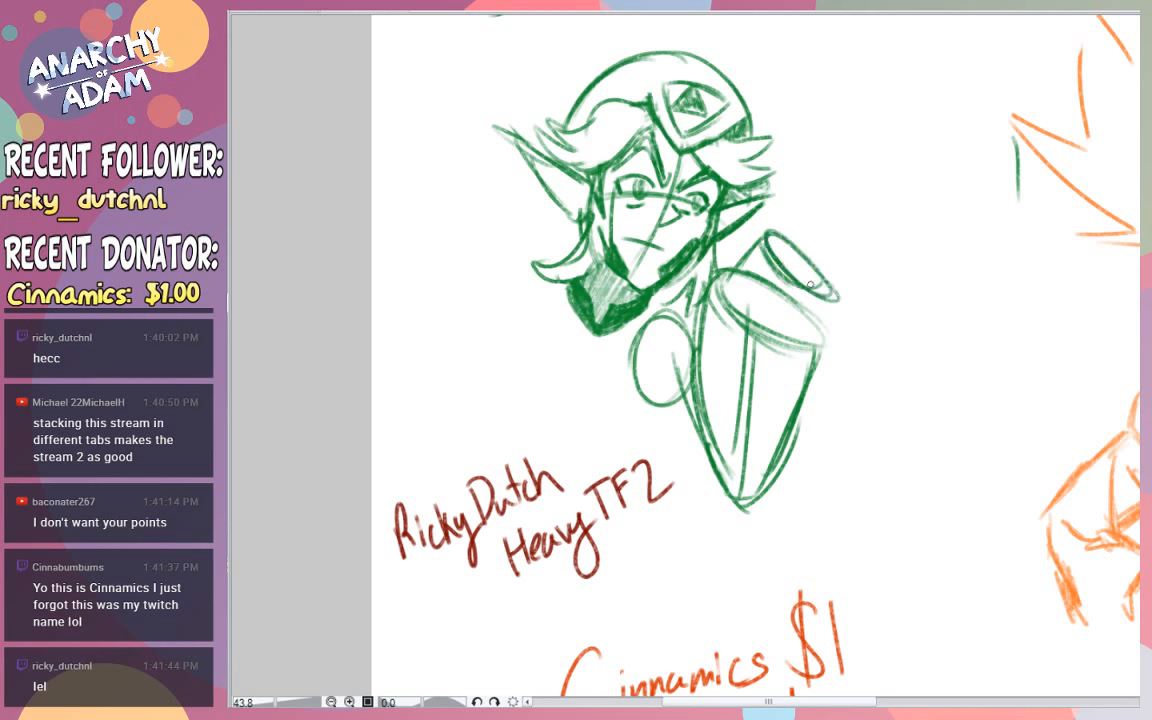
{"action": "key", "text": "ctrl+z"}
{"action": "key", "text": "ctrl+z"}
{"action": "key", "text": "ctrl+z"}
- Sketch a narrower, short cylinder rising from the arm's elliptical cuff toward the ear
{"action": "left_click_drag", "start_coordinate": [735, 273], "coordinate": [757, 240]}
{"action": "mouse_move", "coordinate": [754, 241]}
{"action": "left_mouse_down"}
{"action": "mouse_move", "coordinate": [763, 250]}
{"action": "mouse_move", "coordinate": [772, 230]}
{"action": "mouse_move", "coordinate": [830, 280]}
{"action": "mouse_move", "coordinate": [804, 332]}
{"action": "left_mouse_up"}
{"action": "left_click_drag", "start_coordinate": [738, 280], "coordinate": [806, 330]}
{"action": "key", "text": "ctrl+z"}
{"action": "key", "text": "ctrl+z"}
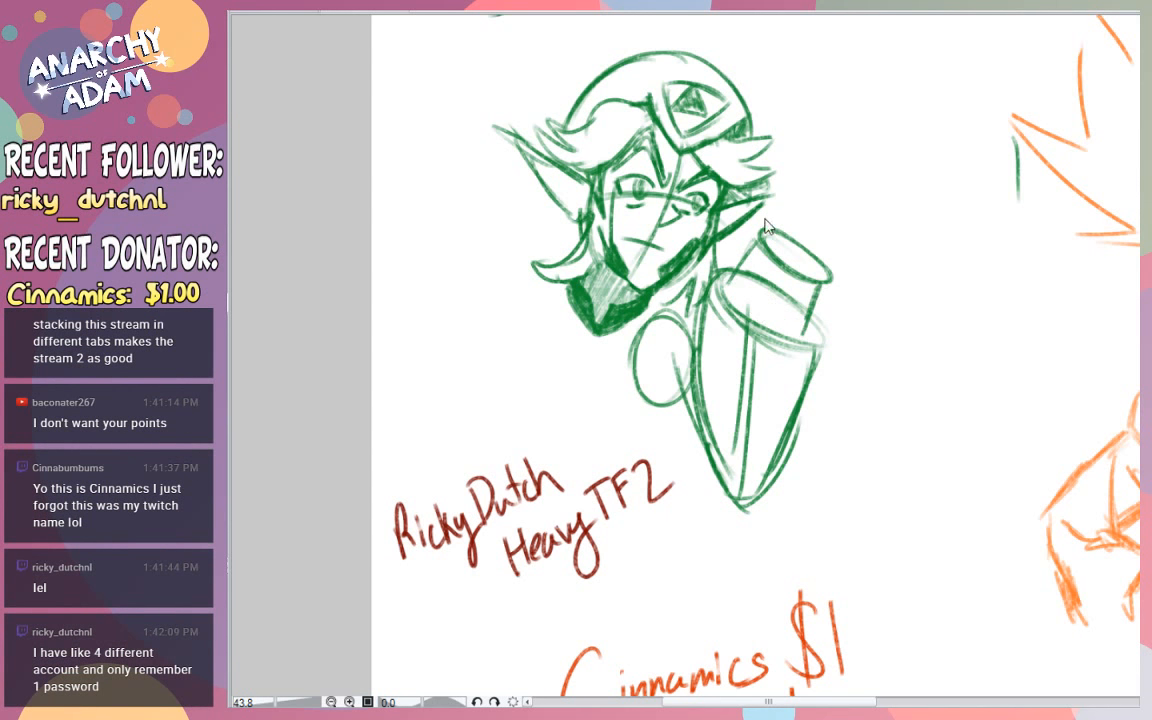
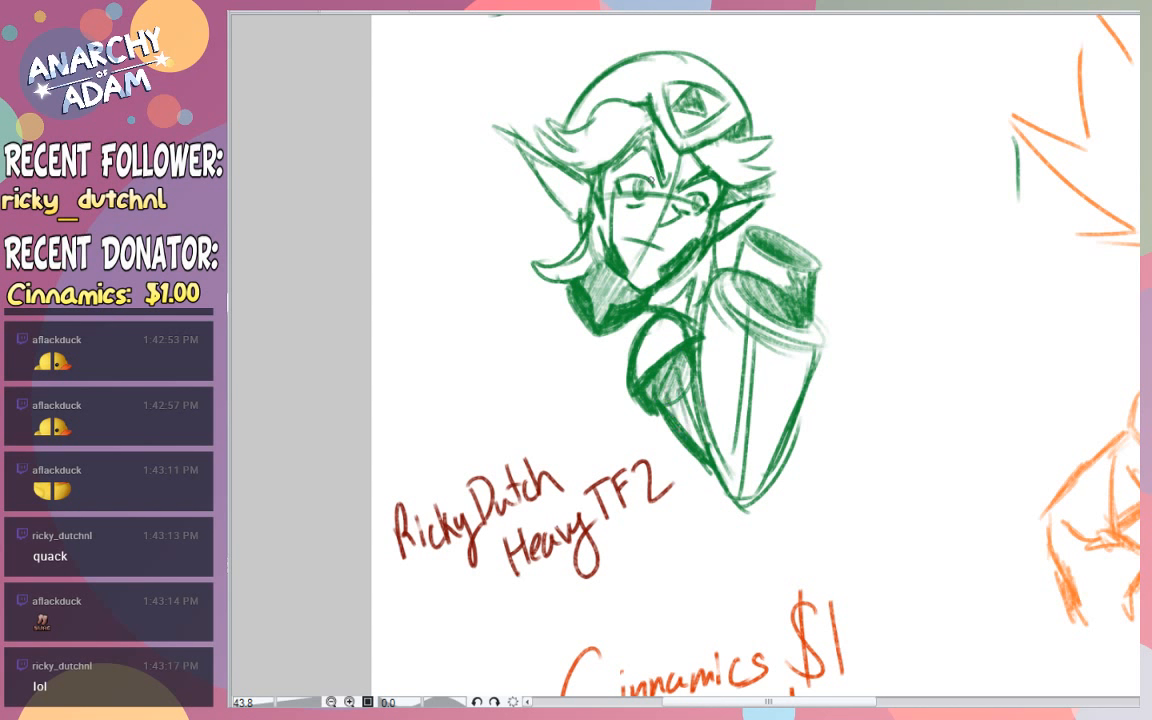
{"action": "mouse_move", "coordinate": [552, 308]}
{"action": "left_mouse_down"}
{"action": "mouse_move", "coordinate": [513, 383]}
{"action": "mouse_move", "coordinate": [556, 306]}
{"action": "mouse_move", "coordinate": [531, 380]}
{"action": "left_mouse_up"}
{"action": "key", "text": "ctrl+z"}
{"action": "left_click_drag", "start_coordinate": [535, 336], "coordinate": [550, 426]}
{"action": "left_click_drag", "start_coordinate": [529, 371], "coordinate": [540, 415]}
{"action": "key", "text": "ctrl+z"}
{"action": "key", "text": "ctrl+z"}
{"action": "key", "text": "ctrl+z"}
{"action": "key", "text": "ctrl+z"}
- Sketch a rounded chest outline curving down from the collar, with a double lower edge reaching toward the bent arm
{"action": "left_click_drag", "start_coordinate": [563, 291], "coordinate": [517, 352]}
{"action": "left_click_drag", "start_coordinate": [549, 301], "coordinate": [514, 376]}
{"action": "left_click_drag", "start_coordinate": [537, 332], "coordinate": [530, 408]}
{"action": "left_click_drag", "start_coordinate": [519, 358], "coordinate": [543, 447]}
{"action": "left_click_drag", "start_coordinate": [524, 396], "coordinate": [537, 432]}
{"action": "left_click_drag", "start_coordinate": [653, 413], "coordinate": [677, 446]}
{"action": "left_click_drag", "start_coordinate": [541, 443], "coordinate": [620, 461]}
{"action": "mouse_move", "coordinate": [553, 448]}
{"action": "left_mouse_down"}
{"action": "mouse_move", "coordinate": [669, 460]}
{"action": "mouse_move", "coordinate": [672, 446]}
{"action": "left_mouse_up"}
- Sketch a slanted shoulder line running outward and down from the collar, away from the bent arm
{"action": "mouse_move", "coordinate": [565, 290]}
{"action": "left_mouse_down"}
{"action": "mouse_move", "coordinate": [483, 316]}
{"action": "mouse_move", "coordinate": [465, 307]}
{"action": "mouse_move", "coordinate": [451, 321]}
{"action": "left_mouse_up"}
{"action": "key", "text": "ctrl+z"}
{"action": "key", "text": "ctrl+z"}
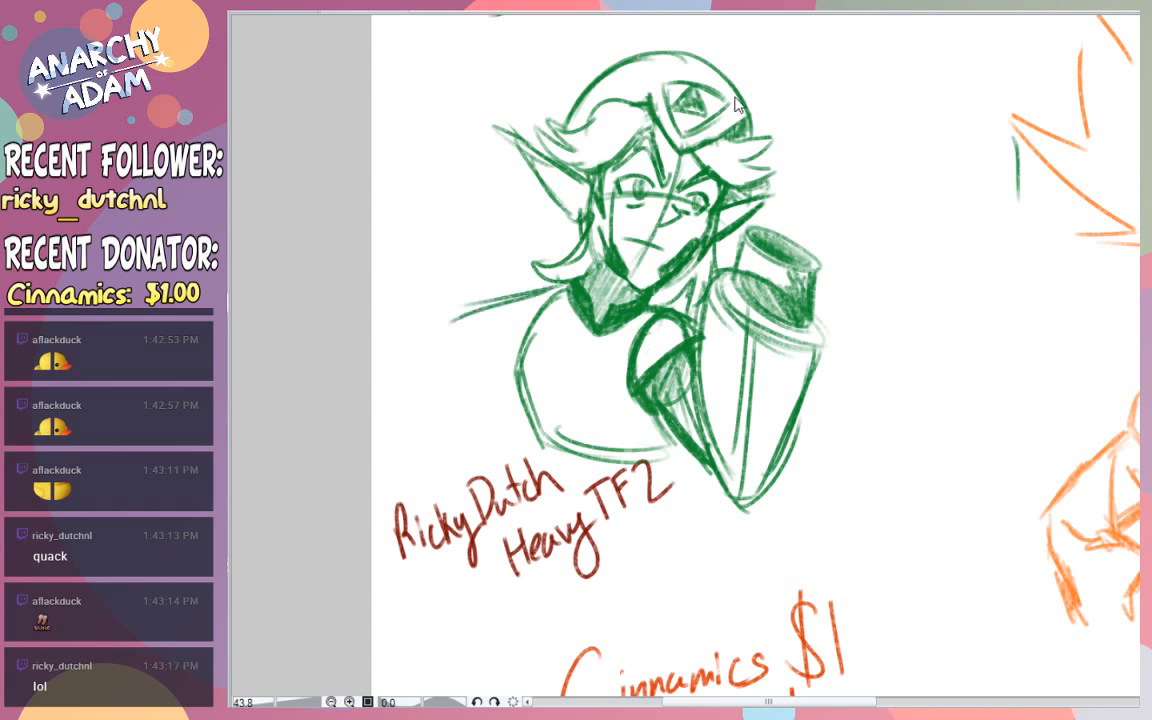
{"action": "key", "text": "ctrl+z"}
{"action": "key", "text": "ctrl+z"}
{"action": "left_click_drag", "start_coordinate": [561, 288], "coordinate": [460, 328]}
{"action": "left_click_drag", "start_coordinate": [513, 302], "coordinate": [466, 319]}
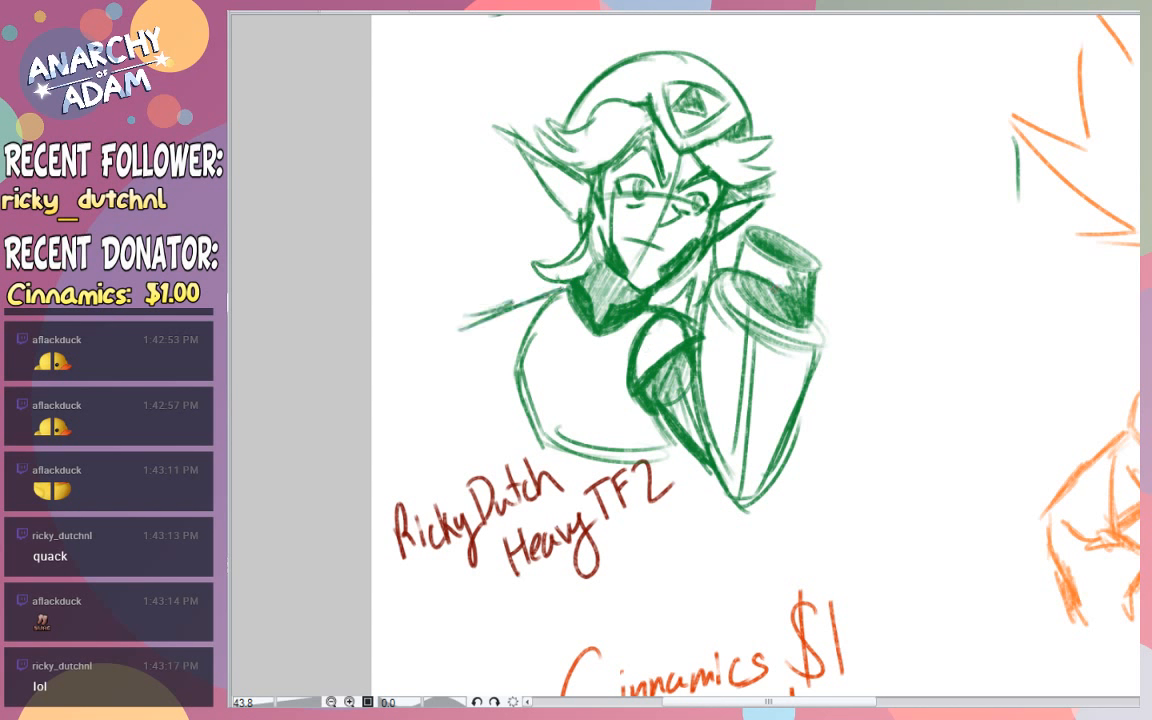
{"action": "left_click_drag", "start_coordinate": [704, 348], "coordinate": [733, 487]}
{"action": "left_click_drag", "start_coordinate": [713, 435], "coordinate": [711, 294]}
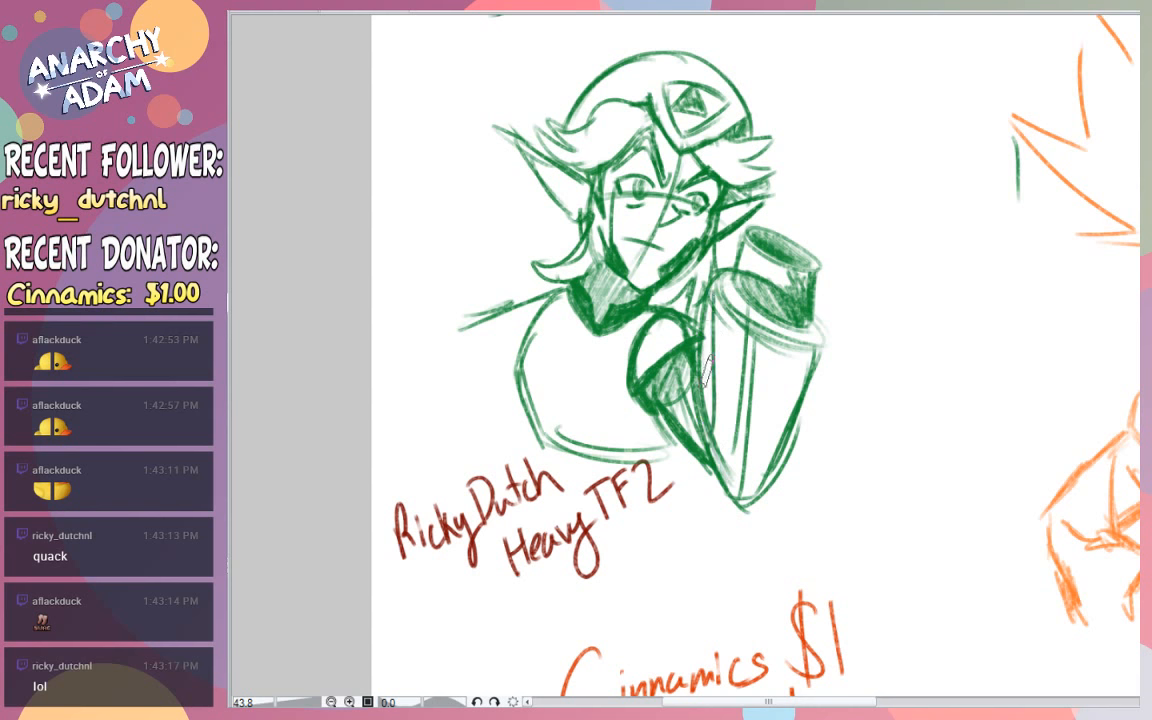
{"action": "key", "text": "ctrl+z"}
{"action": "key", "text": "ctrl+z"}
- Add jagged shading marks along the inner side of the bent arm
{"action": "mouse_move", "coordinate": [711, 423]}
{"action": "left_mouse_down"}
{"action": "mouse_move", "coordinate": [707, 345]}
{"action": "mouse_move", "coordinate": [723, 370]}
{"action": "left_mouse_up"}
{"action": "left_click_drag", "start_coordinate": [712, 284], "coordinate": [702, 319]}
{"action": "mouse_move", "coordinate": [718, 396]}
{"action": "left_mouse_down"}
{"action": "mouse_move", "coordinate": [733, 388]}
{"action": "mouse_move", "coordinate": [724, 419]}
{"action": "left_mouse_up"}
{"action": "key", "text": "ctrl+z"}
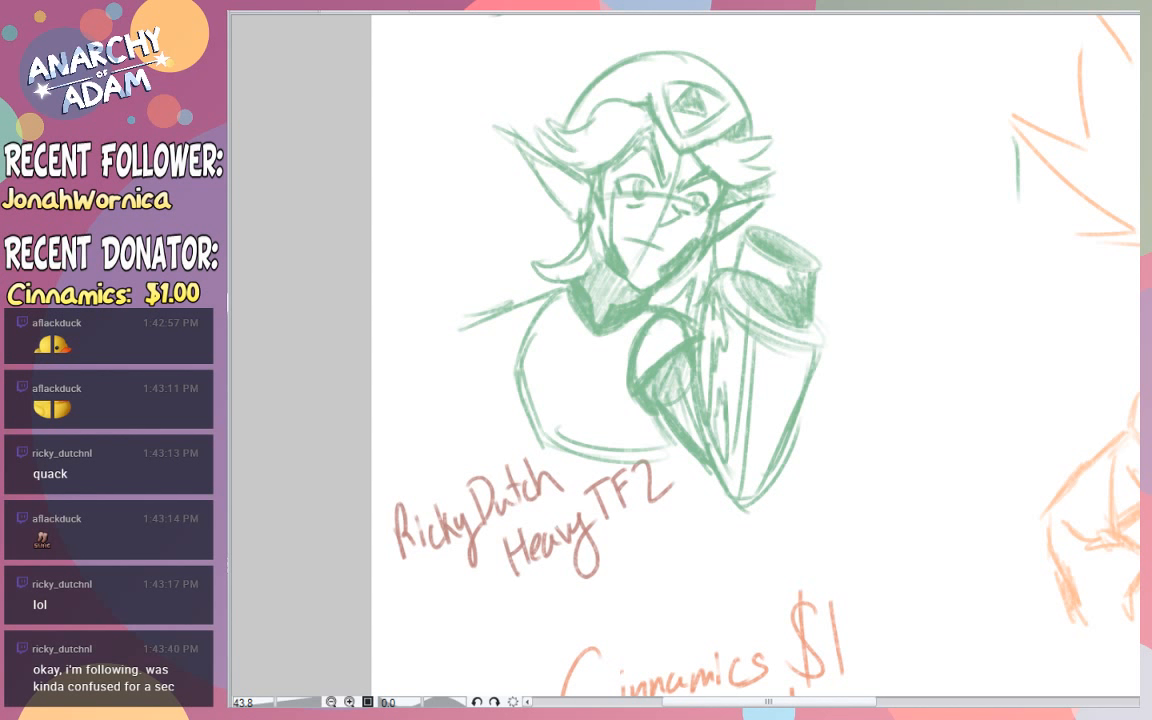
- Ink the angled eyebrows and both eyes in dark green over the faded sketch
{"action": "mouse_move", "coordinate": [614, 190]}
{"action": "left_mouse_down"}
{"action": "mouse_move", "coordinate": [649, 183]}
{"action": "mouse_move", "coordinate": [643, 206]}
{"action": "mouse_move", "coordinate": [639, 187]}
{"action": "mouse_move", "coordinate": [666, 176]}
{"action": "mouse_move", "coordinate": [648, 134]}
{"action": "mouse_move", "coordinate": [624, 162]}
{"action": "mouse_move", "coordinate": [648, 136]}
{"action": "mouse_move", "coordinate": [655, 180]}
{"action": "mouse_move", "coordinate": [707, 173]}
{"action": "mouse_move", "coordinate": [712, 188]}
{"action": "mouse_move", "coordinate": [715, 161]}
{"action": "mouse_move", "coordinate": [713, 178]}
{"action": "mouse_move", "coordinate": [690, 187]}
{"action": "mouse_move", "coordinate": [712, 168]}
{"action": "mouse_move", "coordinate": [707, 202]}
{"action": "left_mouse_up"}
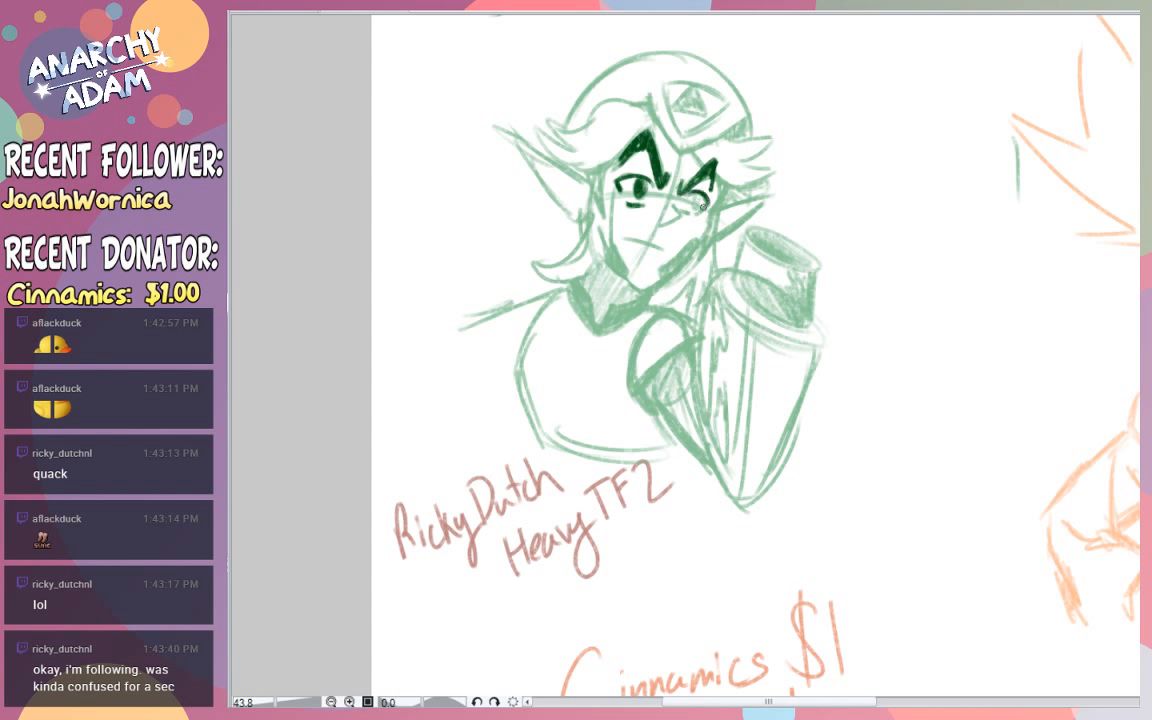
{"action": "left_click_drag", "start_coordinate": [692, 195], "coordinate": [699, 200]}
- Ink the swept fringe, the pointed front edge of the cap and the spiky hair tuft on the far side
{"action": "left_click_drag", "start_coordinate": [648, 102], "coordinate": [578, 118]}
{"action": "left_click_drag", "start_coordinate": [578, 118], "coordinate": [543, 111]}
{"action": "left_click_drag", "start_coordinate": [543, 111], "coordinate": [560, 136]}
{"action": "left_click_drag", "start_coordinate": [534, 141], "coordinate": [642, 138]}
{"action": "left_click_drag", "start_coordinate": [648, 98], "coordinate": [682, 155]}
{"action": "left_click_drag", "start_coordinate": [682, 155], "coordinate": [747, 130]}
{"action": "left_click_drag", "start_coordinate": [748, 142], "coordinate": [792, 134]}
{"action": "left_click_drag", "start_coordinate": [695, 157], "coordinate": [779, 178]}
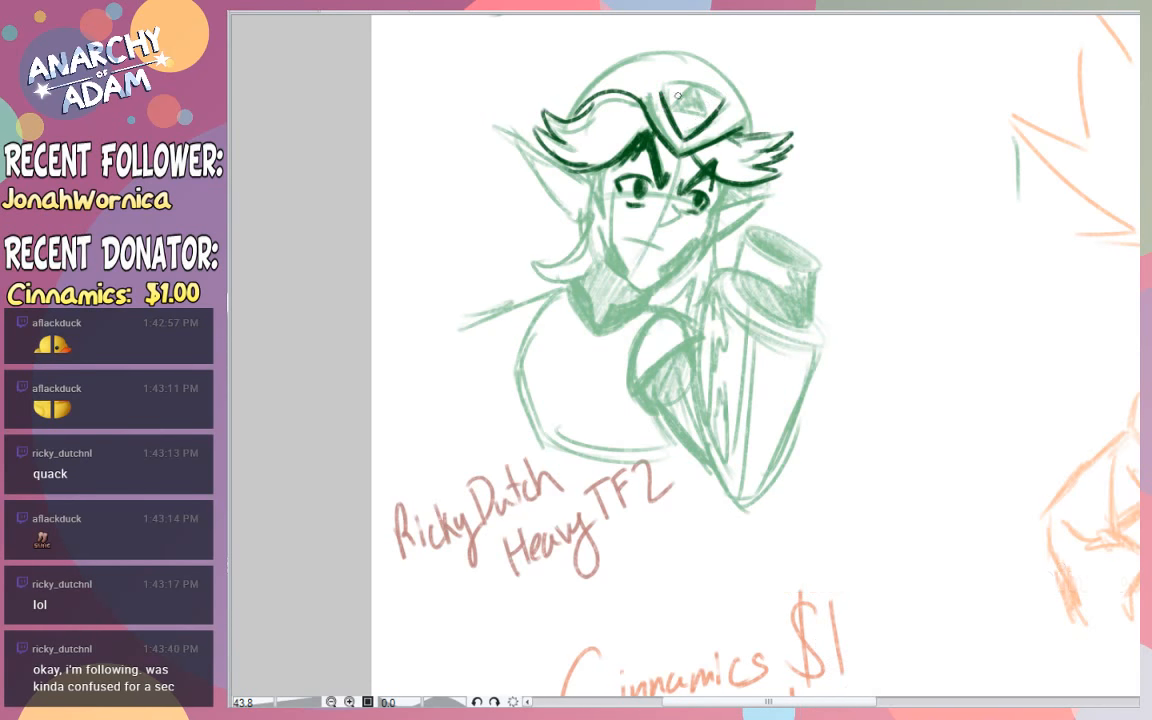
- Ink the cap's emblem with a filled dark triangle and outline the rounded top of the cap
{"action": "mouse_move", "coordinate": [664, 91]}
{"action": "left_mouse_down"}
{"action": "mouse_move", "coordinate": [720, 97]}
{"action": "mouse_move", "coordinate": [675, 115]}
{"action": "mouse_move", "coordinate": [708, 117]}
{"action": "mouse_move", "coordinate": [688, 100]}
{"action": "mouse_move", "coordinate": [687, 112]}
{"action": "mouse_move", "coordinate": [697, 113]}
{"action": "mouse_move", "coordinate": [692, 101]}
{"action": "left_mouse_up"}
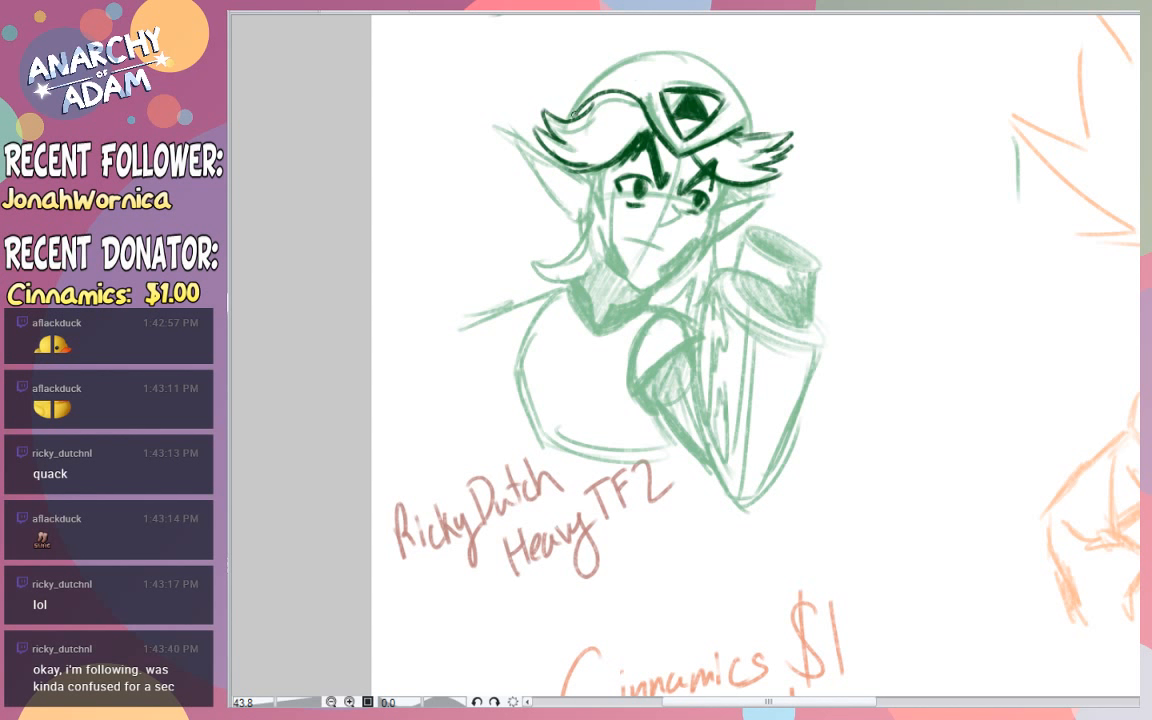
{"action": "mouse_move", "coordinate": [577, 97]}
{"action": "left_mouse_down"}
{"action": "mouse_move", "coordinate": [605, 60]}
{"action": "mouse_move", "coordinate": [692, 53]}
{"action": "mouse_move", "coordinate": [720, 70]}
{"action": "left_mouse_up"}
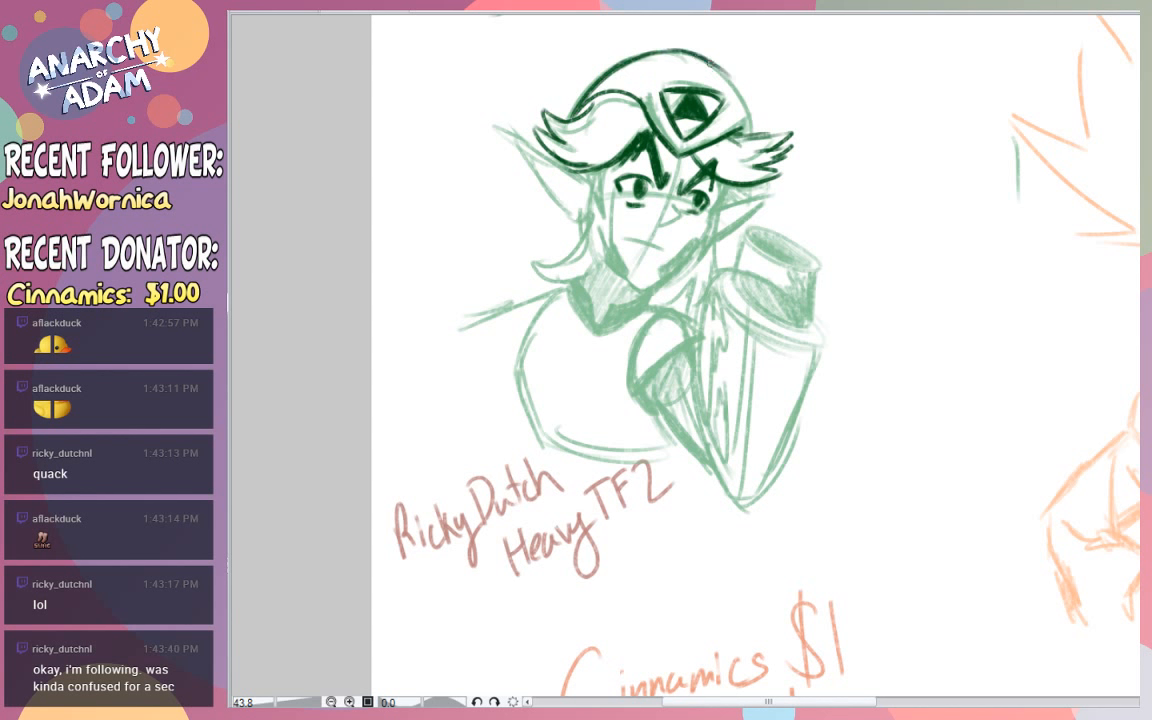
{"action": "mouse_move", "coordinate": [714, 63]}
{"action": "left_mouse_down"}
{"action": "mouse_move", "coordinate": [738, 75]}
{"action": "mouse_move", "coordinate": [747, 132]}
{"action": "left_mouse_up"}
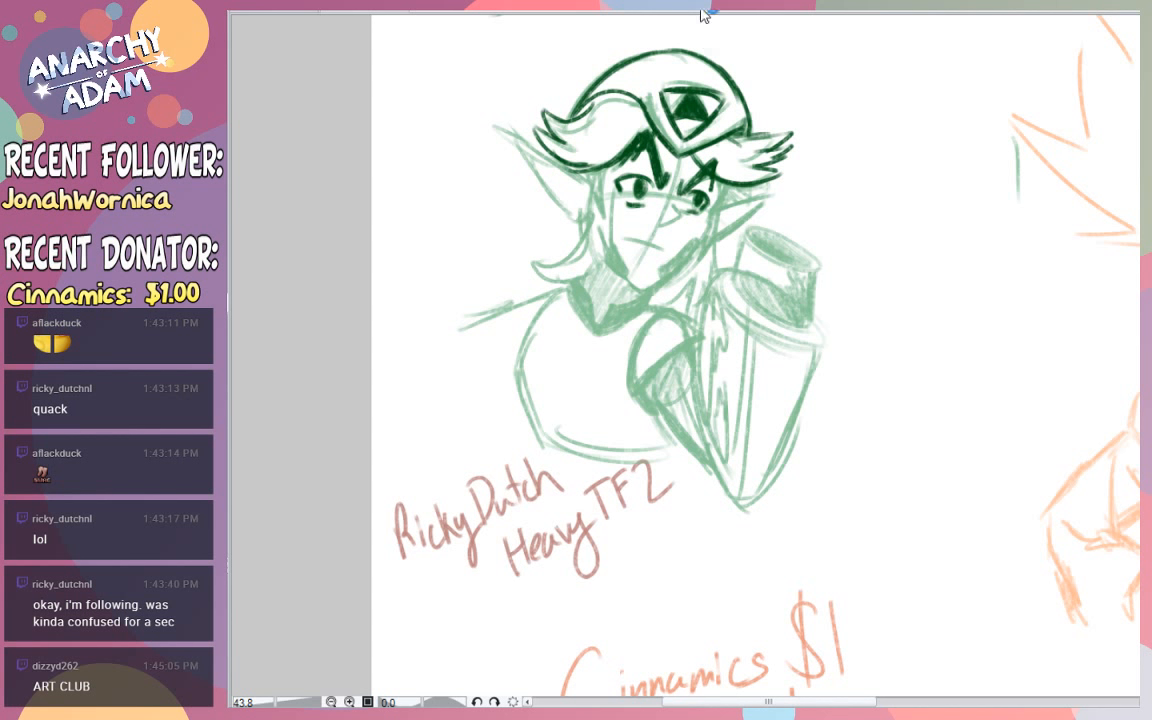
- Ink the long pointed ear beside the fringe, with its inner fold and a dark lobe
{"action": "mouse_move", "coordinate": [538, 146]}
{"action": "left_mouse_down"}
{"action": "mouse_move", "coordinate": [498, 121]}
{"action": "mouse_move", "coordinate": [566, 205]}
{"action": "left_mouse_up"}
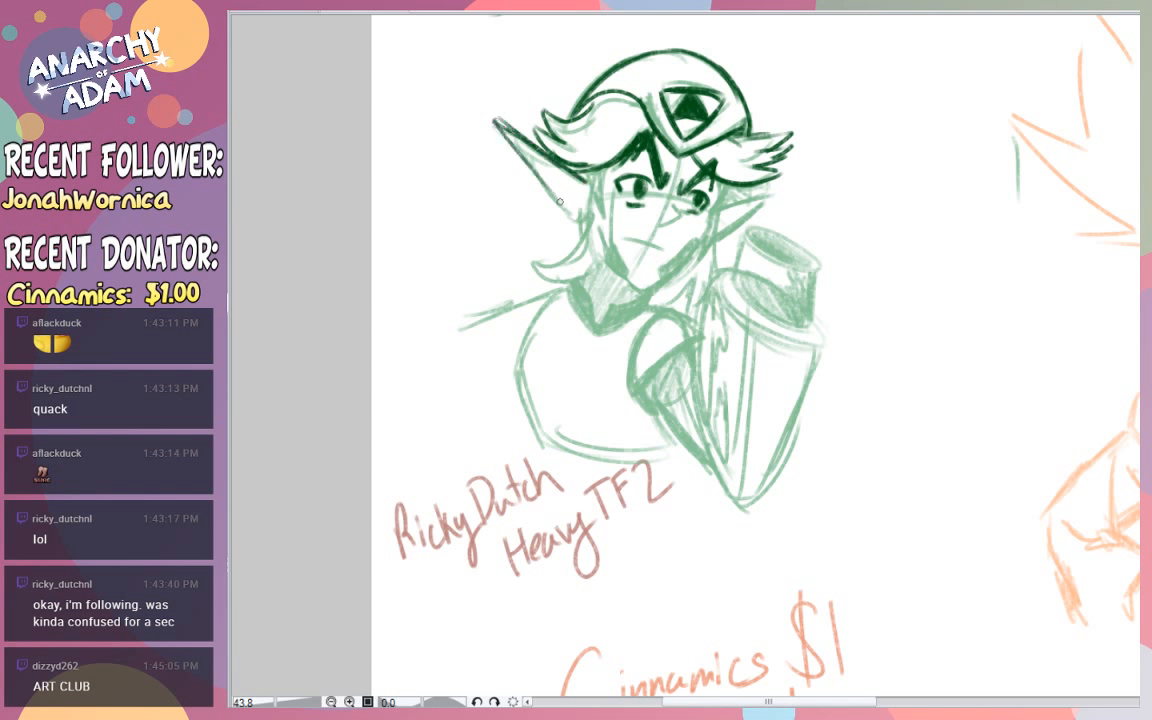
{"action": "mouse_move", "coordinate": [506, 127]}
{"action": "left_mouse_down"}
{"action": "mouse_move", "coordinate": [575, 230]}
{"action": "mouse_move", "coordinate": [575, 206]}
{"action": "mouse_move", "coordinate": [536, 156]}
{"action": "mouse_move", "coordinate": [574, 187]}
{"action": "left_mouse_up"}
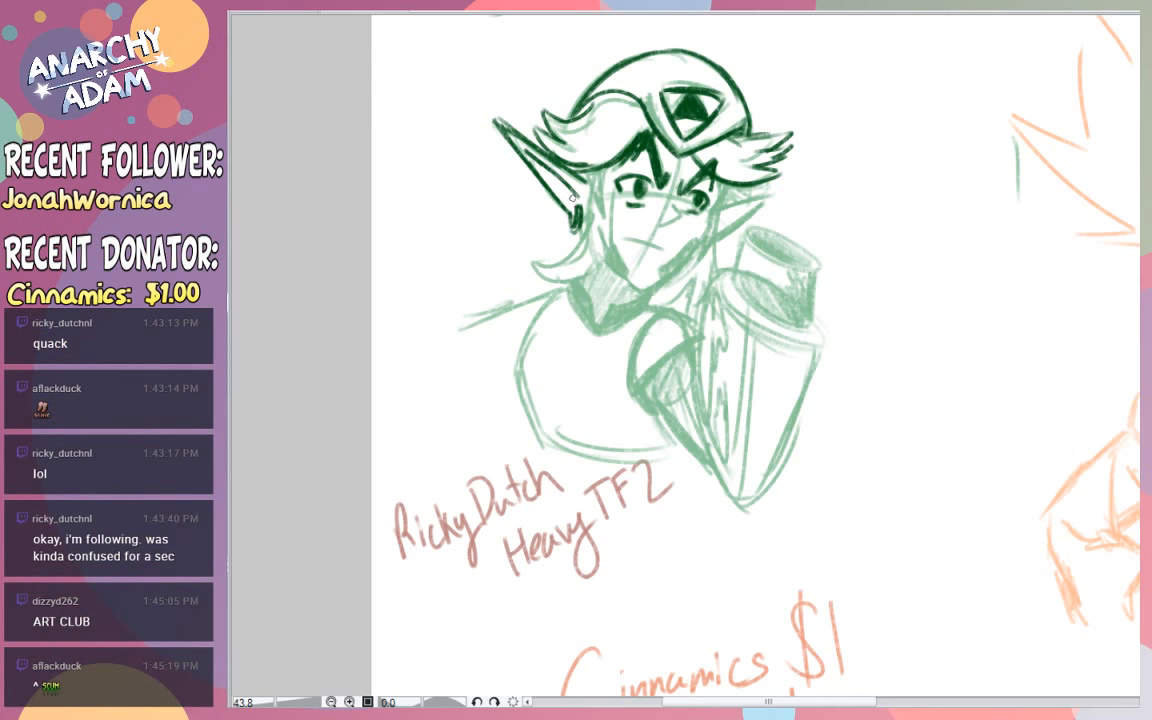
{"action": "mouse_move", "coordinate": [570, 195]}
{"action": "left_mouse_down"}
{"action": "mouse_move", "coordinate": [545, 169]}
{"action": "mouse_move", "coordinate": [572, 193]}
{"action": "left_mouse_up"}
- Ink the far pointed ear, the jaw and chin, the nose and the slanted mouth
{"action": "mouse_move", "coordinate": [718, 210]}
{"action": "left_mouse_down"}
{"action": "mouse_move", "coordinate": [789, 182]}
{"action": "mouse_move", "coordinate": [720, 236]}
{"action": "left_mouse_up"}
{"action": "left_click_drag", "start_coordinate": [716, 212], "coordinate": [645, 288]}
{"action": "left_click_drag", "start_coordinate": [606, 260], "coordinate": [645, 288]}
{"action": "left_click_drag", "start_coordinate": [672, 205], "coordinate": [660, 223]}
{"action": "left_click_drag", "start_coordinate": [623, 239], "coordinate": [663, 252]}
- Ink the hair locks hanging on both sides of the face down past the jaw
{"action": "mouse_move", "coordinate": [592, 171]}
{"action": "left_mouse_down"}
{"action": "mouse_move", "coordinate": [585, 230]}
{"action": "mouse_move", "coordinate": [532, 281]}
{"action": "mouse_move", "coordinate": [547, 275]}
{"action": "mouse_move", "coordinate": [549, 298]}
{"action": "mouse_move", "coordinate": [580, 262]}
{"action": "mouse_move", "coordinate": [598, 169]}
{"action": "left_mouse_up"}
{"action": "left_click_drag", "start_coordinate": [717, 234], "coordinate": [701, 270]}
{"action": "mouse_move", "coordinate": [720, 197]}
{"action": "left_mouse_down"}
{"action": "mouse_move", "coordinate": [690, 292]}
{"action": "mouse_move", "coordinate": [652, 322]}
{"action": "left_mouse_up"}
{"action": "mouse_move", "coordinate": [718, 232]}
{"action": "left_mouse_down"}
{"action": "mouse_move", "coordinate": [648, 326]}
{"action": "mouse_move", "coordinate": [716, 228]}
{"action": "left_mouse_up"}
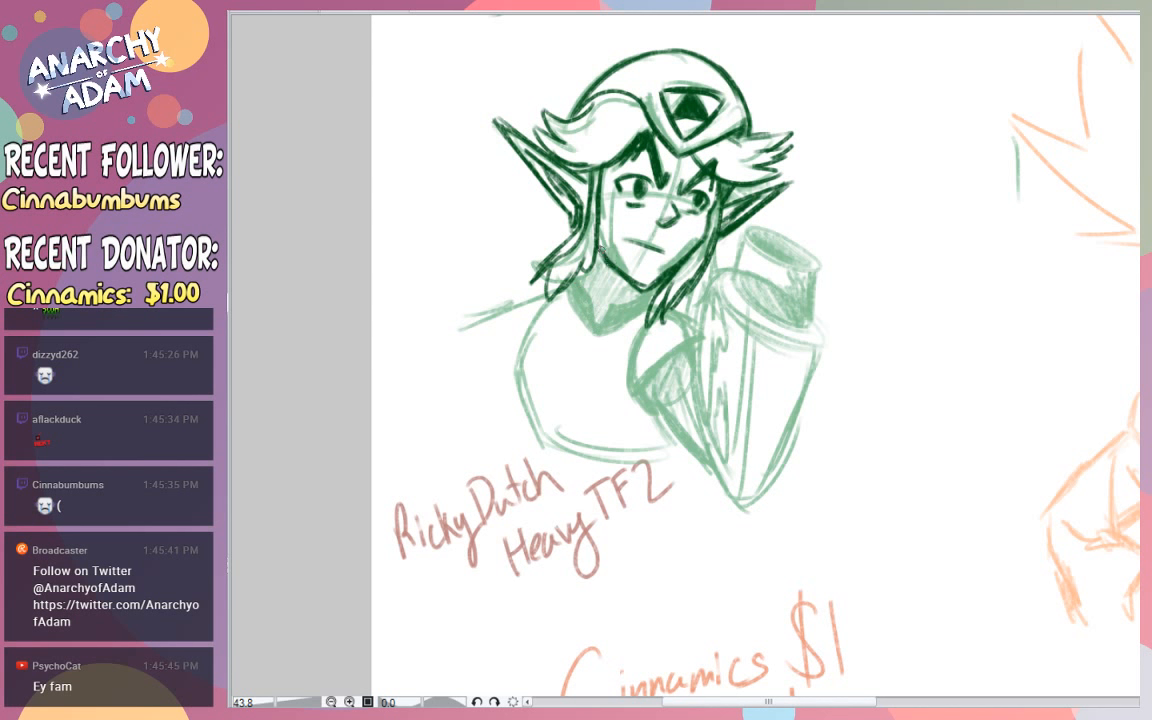
{"action": "mouse_move", "coordinate": [601, 236]}
{"action": "left_mouse_down"}
{"action": "mouse_move", "coordinate": [627, 268]}
{"action": "mouse_move", "coordinate": [602, 244]}
{"action": "left_mouse_up"}
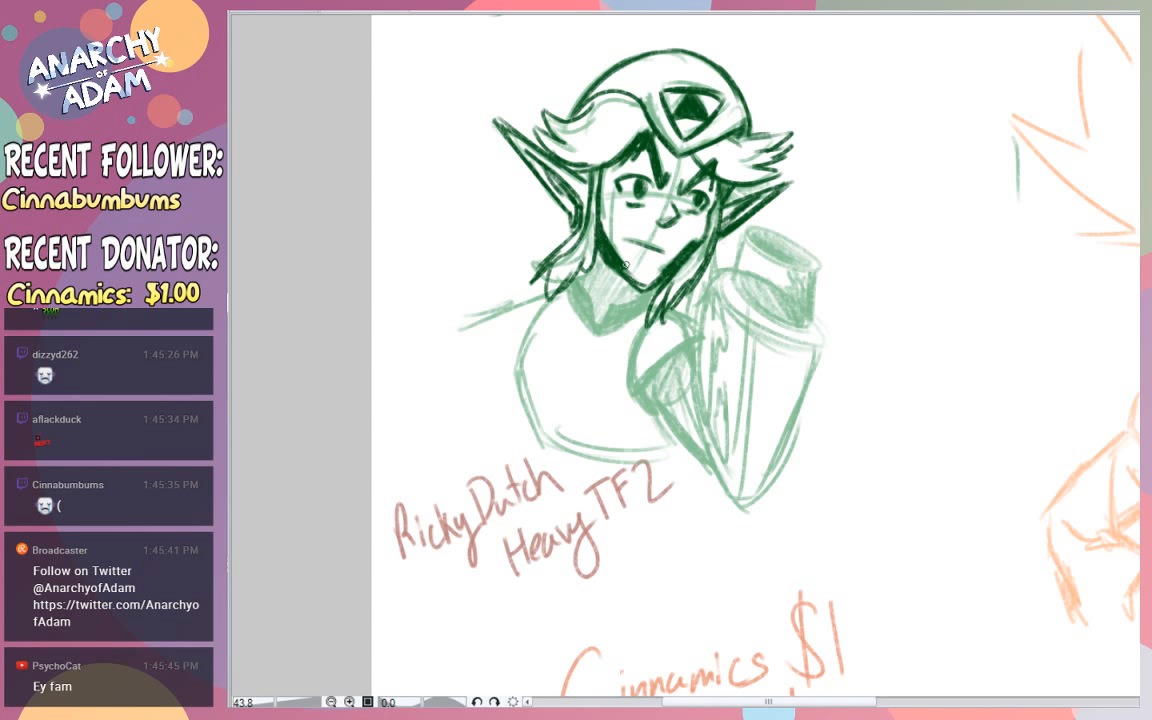
{"action": "mouse_move", "coordinate": [620, 263]}
{"action": "left_mouse_down"}
{"action": "mouse_move", "coordinate": [645, 288]}
{"action": "mouse_move", "coordinate": [658, 275]}
{"action": "mouse_move", "coordinate": [634, 269]}
{"action": "mouse_move", "coordinate": [648, 270]}
{"action": "left_mouse_up"}
{"action": "key", "text": "ctrl+z"}
{"action": "key", "text": "ctrl+z"}
{"action": "key", "text": "ctrl+z"}
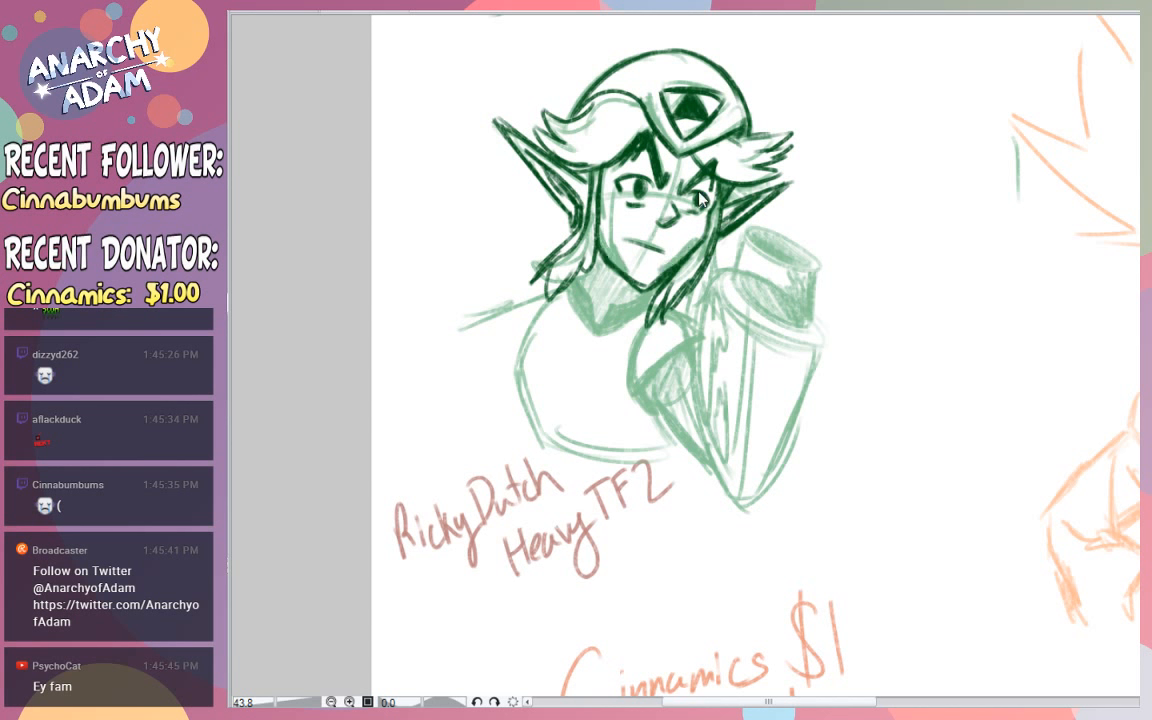
- Ink the V-shaped collar below the chin with dark filled edges and add the short shoulder line beside it
{"action": "left_click_drag", "start_coordinate": [570, 284], "coordinate": [597, 334]}
{"action": "left_click_drag", "start_coordinate": [584, 266], "coordinate": [604, 312]}
{"action": "left_click_drag", "start_coordinate": [597, 334], "coordinate": [650, 311]}
{"action": "left_click_drag", "start_coordinate": [604, 312], "coordinate": [648, 296]}
{"action": "left_click_drag", "start_coordinate": [664, 311], "coordinate": [704, 321]}
{"action": "left_click_drag", "start_coordinate": [600, 274], "coordinate": [638, 293]}
- Ink the bent arm's inner edge from elbow to cuff and the cylinder's elliptical opening, filling the opening dark
{"action": "left_click_drag", "start_coordinate": [731, 490], "coordinate": [691, 360]}
{"action": "mouse_move", "coordinate": [716, 469]}
{"action": "left_mouse_down"}
{"action": "mouse_move", "coordinate": [711, 288]}
{"action": "mouse_move", "coordinate": [743, 240]}
{"action": "mouse_move", "coordinate": [815, 270]}
{"action": "left_mouse_up"}
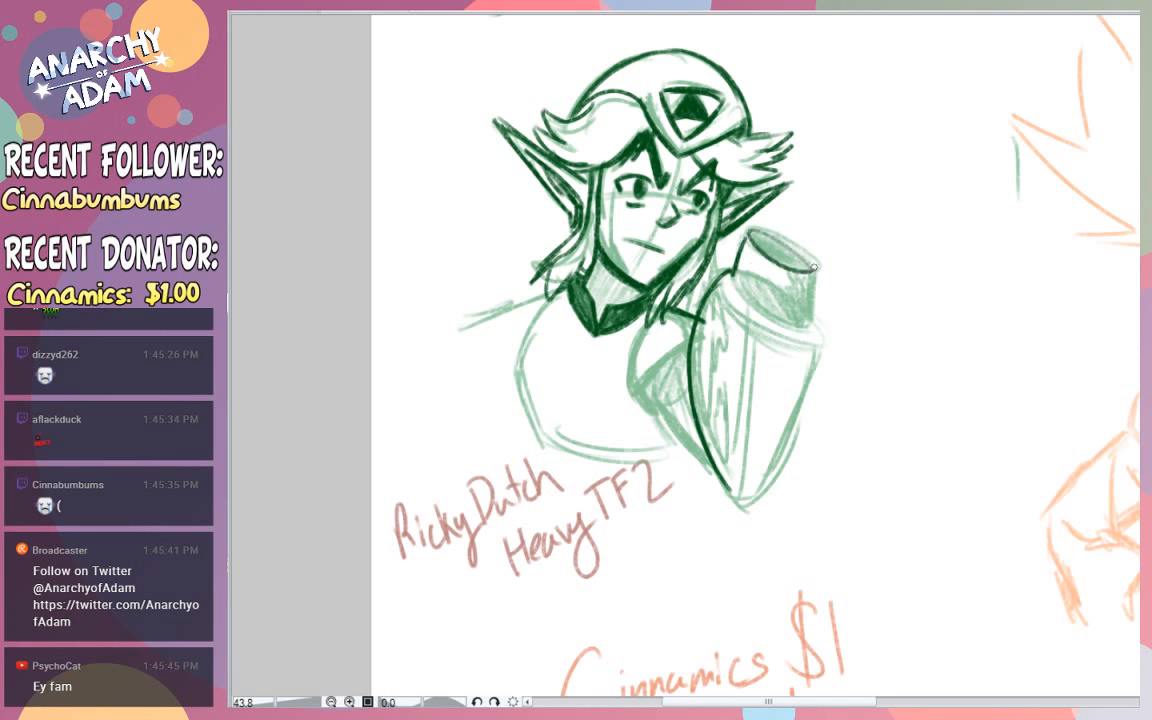
{"action": "left_click_drag", "start_coordinate": [752, 233], "coordinate": [817, 266]}
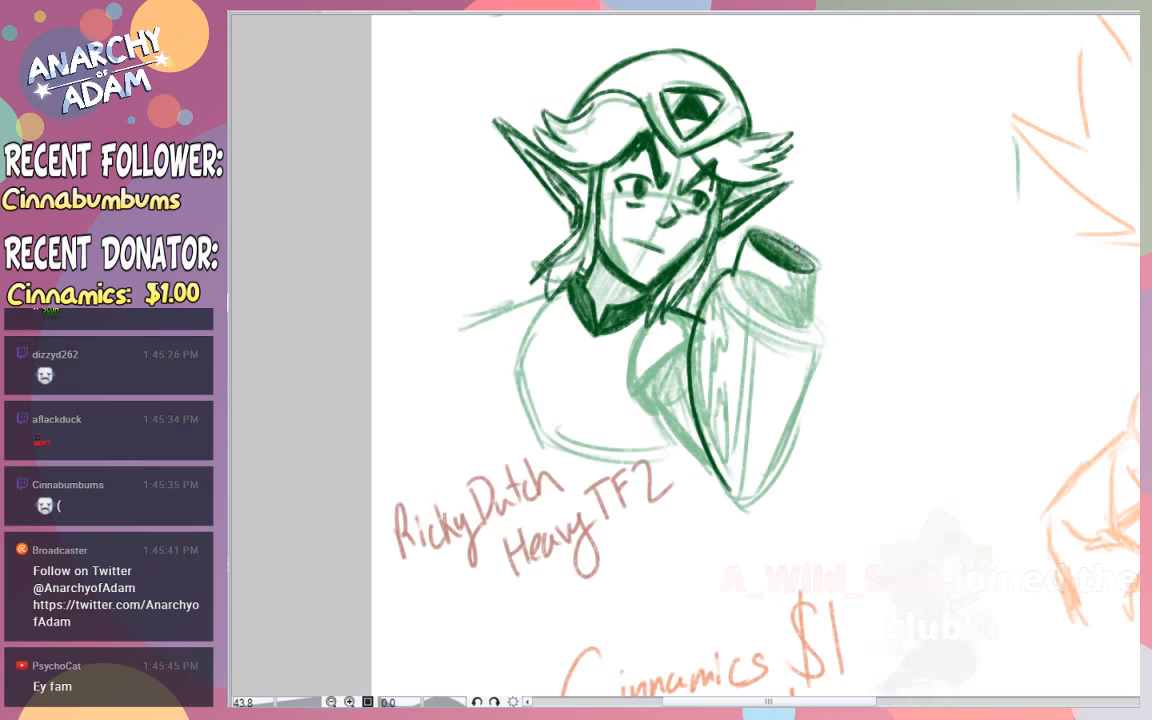
- Ink the sides of the cylinder above the cuff and shade its surface with dark green hatching
{"action": "left_click_drag", "start_coordinate": [819, 263], "coordinate": [813, 322]}
{"action": "mouse_move", "coordinate": [738, 245]}
{"action": "left_mouse_down"}
{"action": "mouse_move", "coordinate": [733, 281]}
{"action": "mouse_move", "coordinate": [806, 325]}
{"action": "left_mouse_up"}
{"action": "left_click_drag", "start_coordinate": [743, 293], "coordinate": [808, 318]}
{"action": "left_click_drag", "start_coordinate": [812, 272], "coordinate": [790, 318]}
{"action": "left_click_drag", "start_coordinate": [737, 308], "coordinate": [812, 331]}
- Ink the bent arm's outer edge from the cuff down to the pointed elbow
{"action": "mouse_move", "coordinate": [816, 323]}
{"action": "left_mouse_down"}
{"action": "mouse_move", "coordinate": [827, 352]}
{"action": "mouse_move", "coordinate": [746, 483]}
{"action": "left_mouse_up"}
{"action": "left_click_drag", "start_coordinate": [823, 385], "coordinate": [747, 482]}
{"action": "left_click_drag", "start_coordinate": [786, 440], "coordinate": [727, 491]}
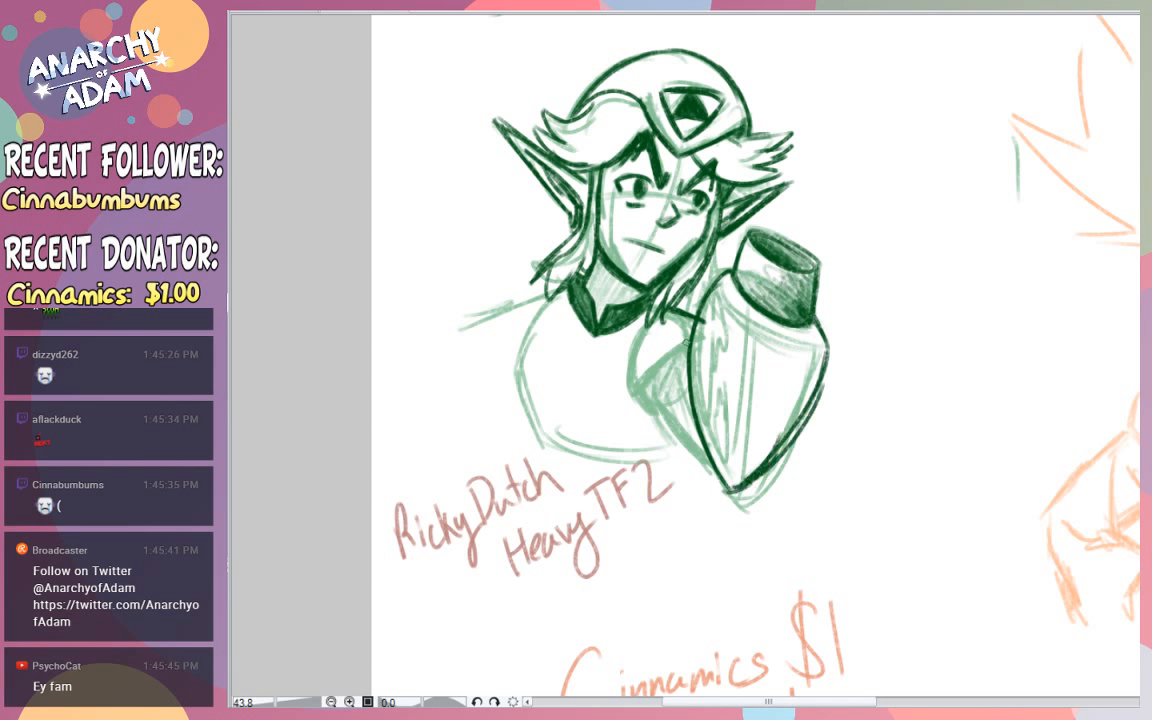
- Shade the bent arm's inner side and elbow with dark strokes and ink the curved band along its cuff
{"action": "left_click_drag", "start_coordinate": [694, 350], "coordinate": [706, 415]}
{"action": "left_click_drag", "start_coordinate": [712, 316], "coordinate": [707, 350]}
{"action": "left_click_drag", "start_coordinate": [723, 336], "coordinate": [709, 390]}
{"action": "left_click_drag", "start_coordinate": [713, 402], "coordinate": [721, 455]}
{"action": "left_click_drag", "start_coordinate": [717, 285], "coordinate": [815, 361]}
{"action": "left_click_drag", "start_coordinate": [743, 322], "coordinate": [822, 358]}
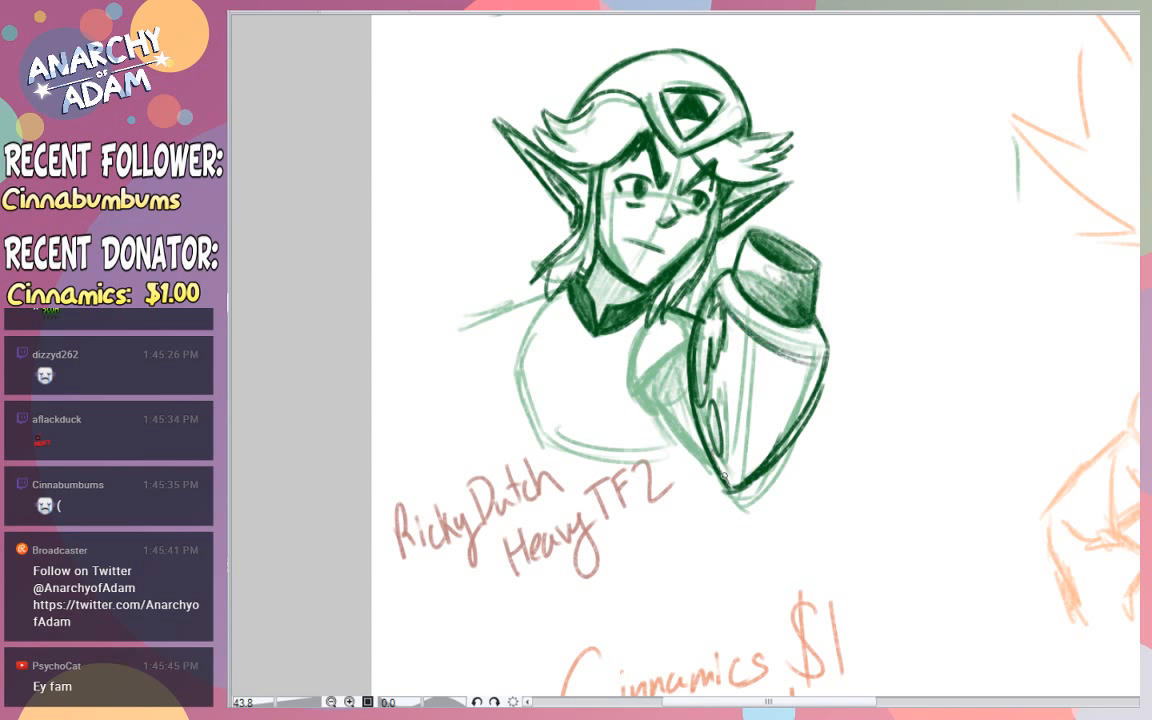
{"action": "mouse_move", "coordinate": [699, 407]}
{"action": "left_mouse_down"}
{"action": "mouse_move", "coordinate": [731, 489]}
{"action": "mouse_move", "coordinate": [749, 476]}
{"action": "left_mouse_up"}
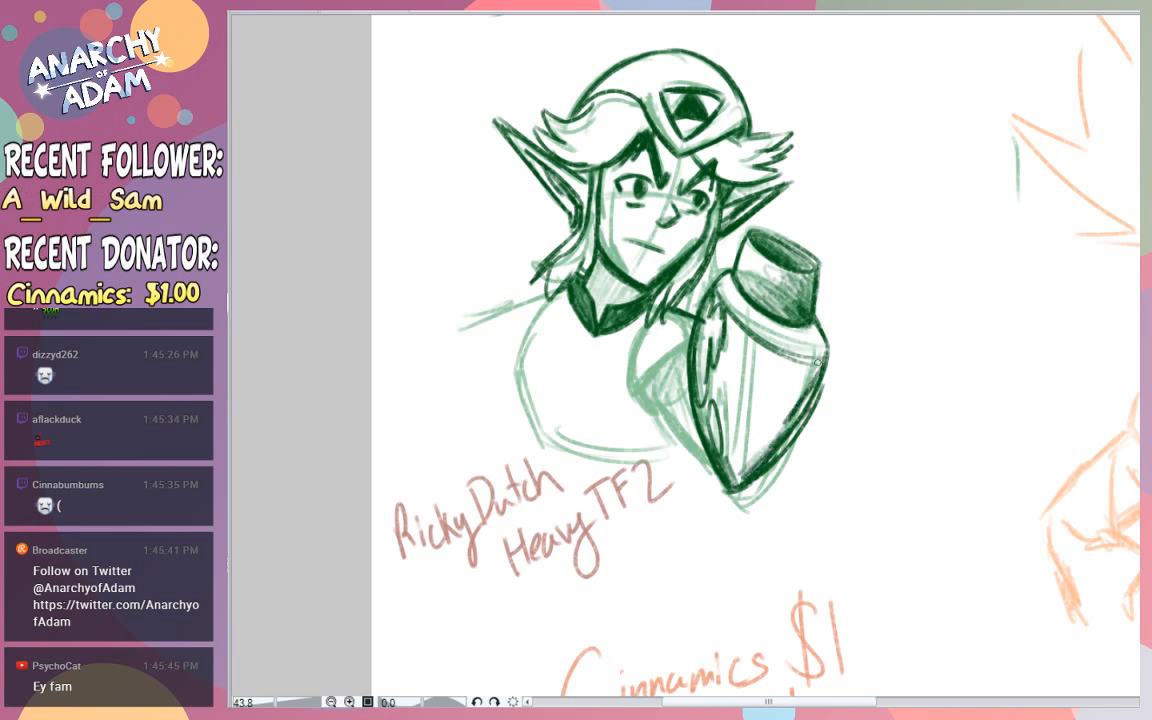
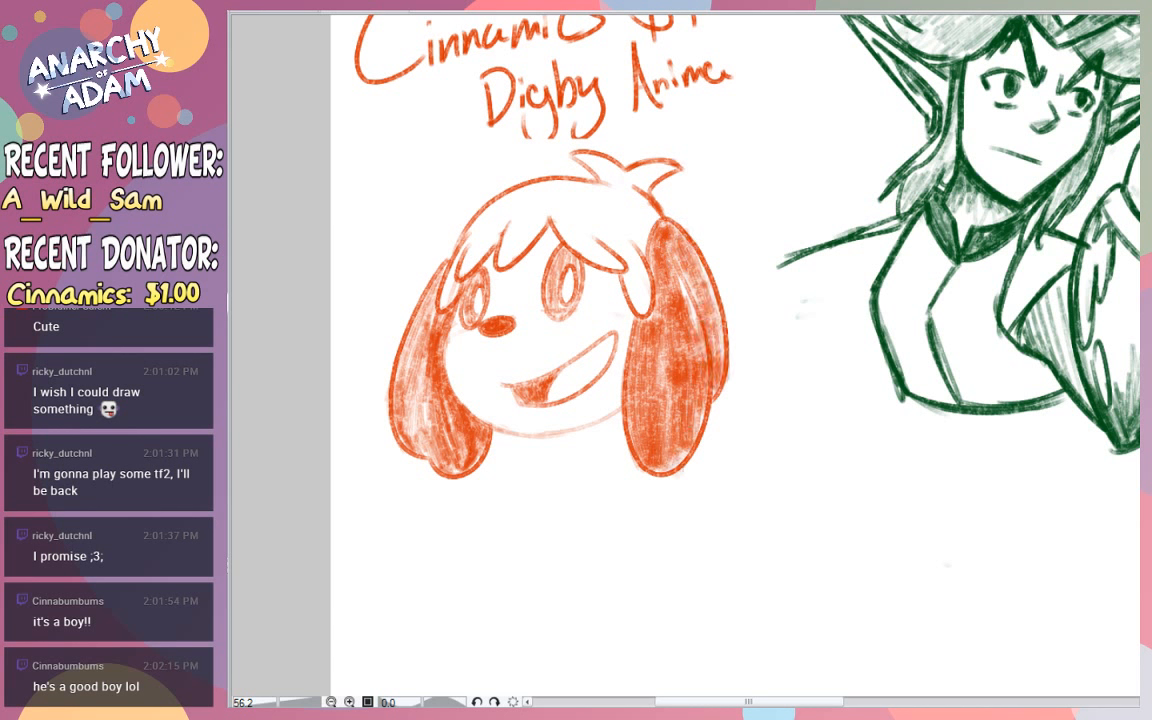
- Darken the orange dog's floppy ears and both eyes with dense vertical shading strokes
{"action": "mouse_move", "coordinate": [710, 333]}
{"action": "left_mouse_down"}
{"action": "mouse_move", "coordinate": [706, 285]}
{"action": "mouse_move", "coordinate": [678, 231]}
{"action": "mouse_move", "coordinate": [668, 262]}
{"action": "left_mouse_up"}
{"action": "left_click_drag", "start_coordinate": [688, 335], "coordinate": [680, 455]}
{"action": "left_click_drag", "start_coordinate": [642, 345], "coordinate": [652, 462]}
{"action": "left_click_drag", "start_coordinate": [436, 320], "coordinate": [455, 462]}
{"action": "left_click_drag", "start_coordinate": [408, 360], "coordinate": [415, 445]}
{"action": "left_click_drag", "start_coordinate": [556, 262], "coordinate": [556, 310]}
{"action": "left_click_drag", "start_coordinate": [576, 264], "coordinate": [572, 308]}
{"action": "left_click_drag", "start_coordinate": [482, 276], "coordinate": [482, 312]}
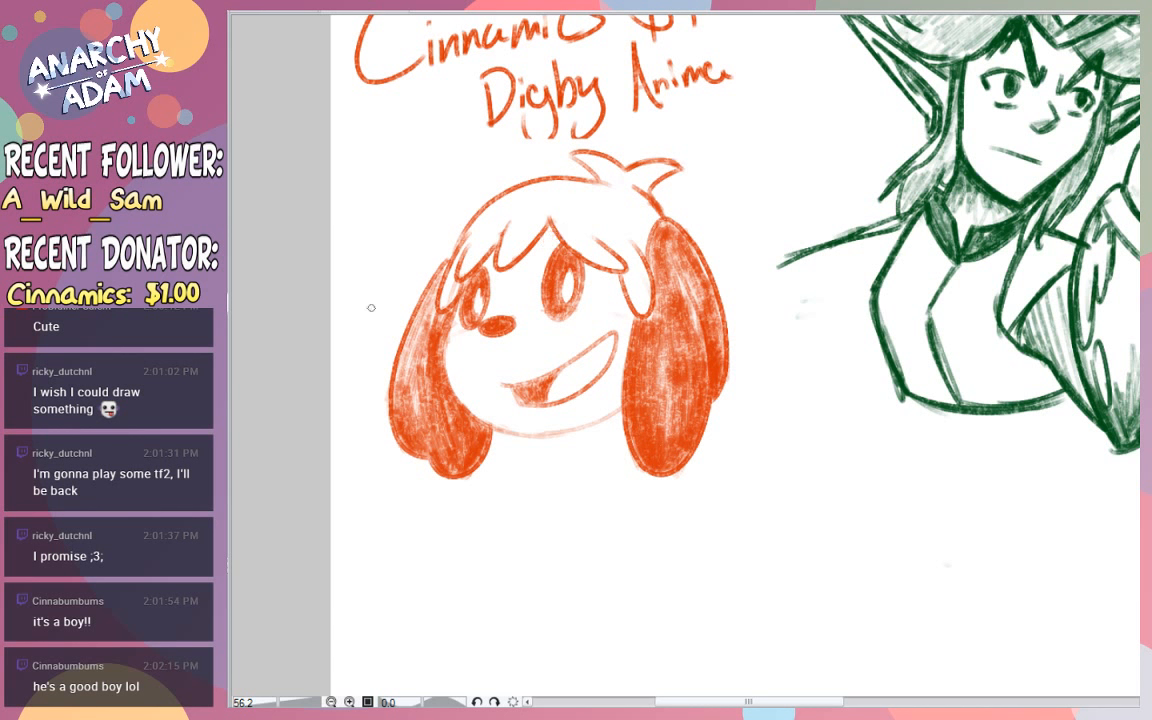
- Draw short slanted eyebrows over the dog's eyes at the edge of its fringe
{"action": "left_click_drag", "start_coordinate": [545, 243], "coordinate": [559, 233]}
{"action": "left_click_drag", "start_coordinate": [560, 240], "coordinate": [573, 234]}
{"action": "key", "text": "ctrl+z"}
{"action": "left_click_drag", "start_coordinate": [490, 258], "coordinate": [478, 245]}
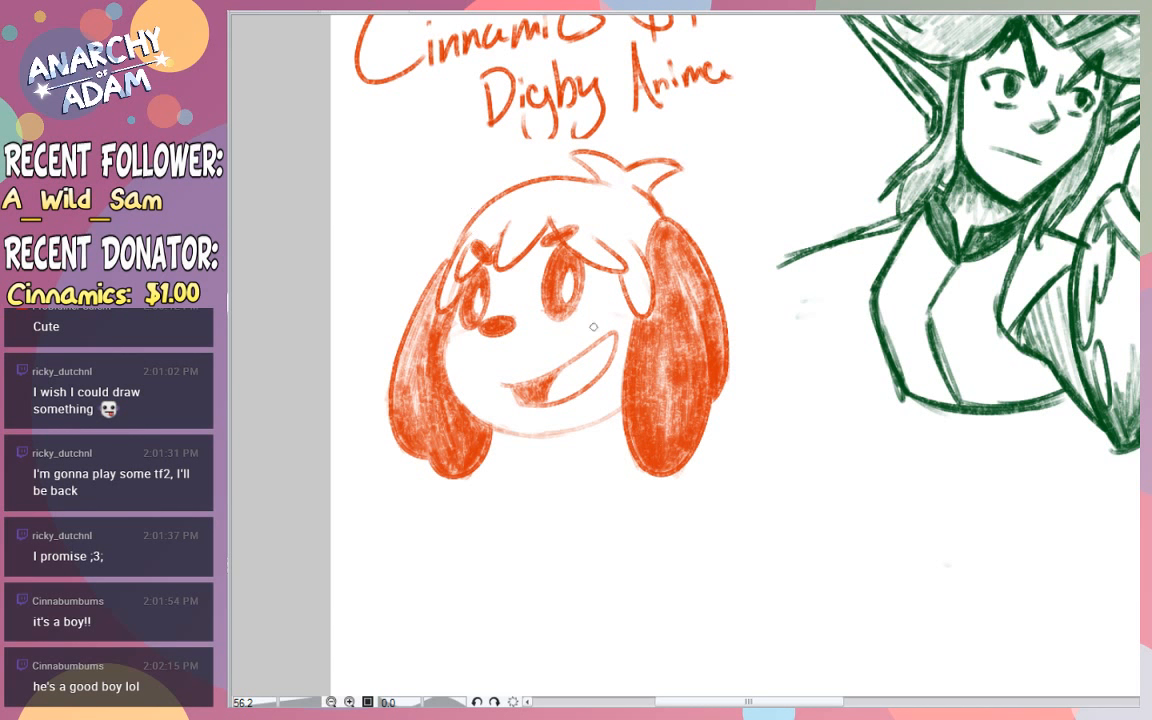
- Shade the inside of the dog's mouth, the areas around its eyes and the cheek beside the far ear
{"action": "mouse_move", "coordinate": [575, 364]}
{"action": "left_mouse_down"}
{"action": "mouse_move", "coordinate": [566, 380]}
{"action": "mouse_move", "coordinate": [609, 341]}
{"action": "mouse_move", "coordinate": [542, 390]}
{"action": "mouse_move", "coordinate": [523, 389]}
{"action": "left_mouse_up"}
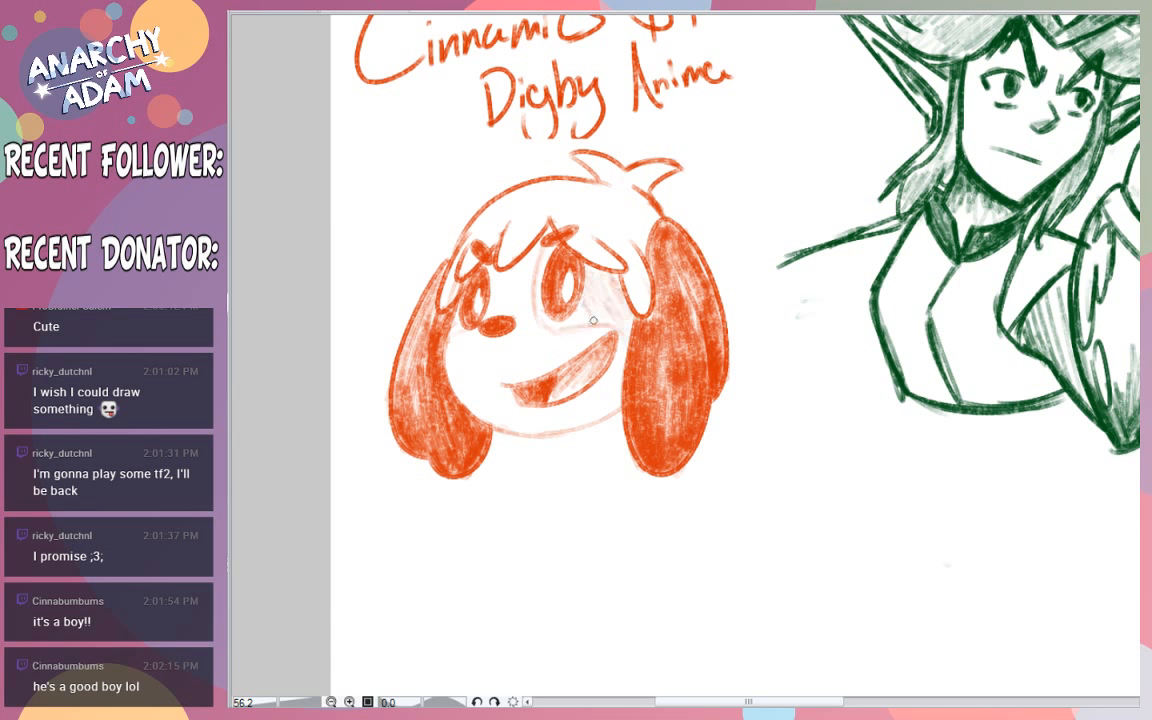
{"action": "left_click_drag", "start_coordinate": [486, 264], "coordinate": [497, 295]}
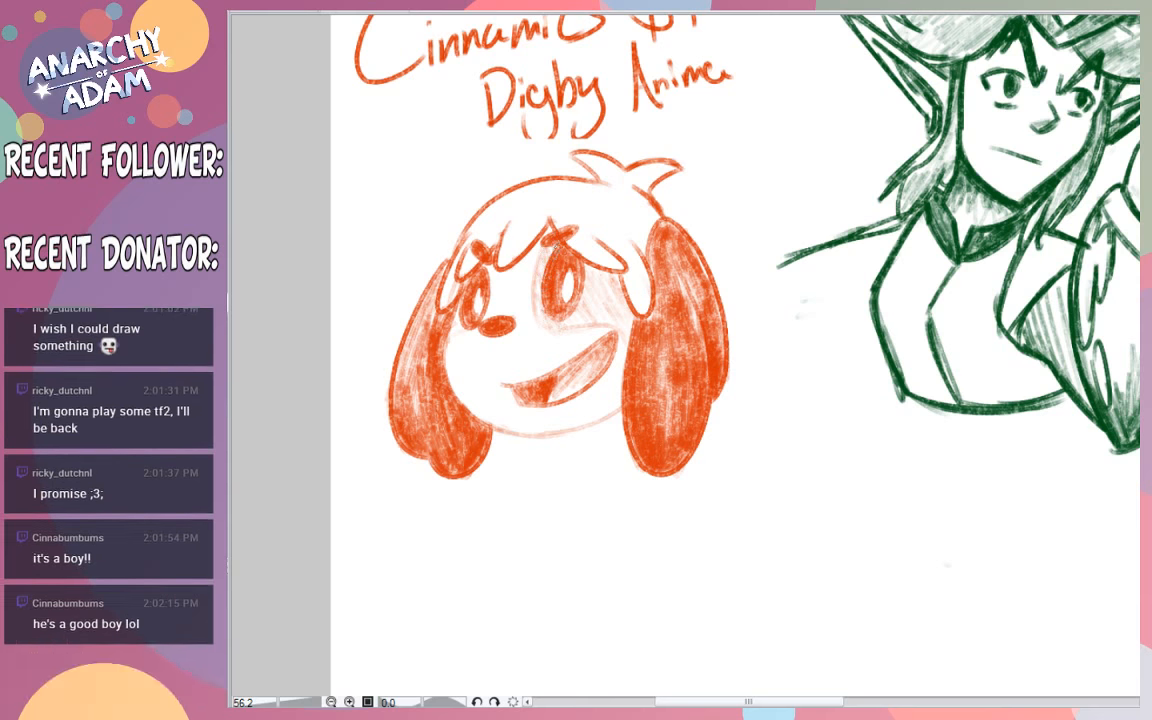
{"action": "left_click_drag", "start_coordinate": [549, 258], "coordinate": [546, 310]}
{"action": "left_click_drag", "start_coordinate": [495, 269], "coordinate": [459, 388]}
{"action": "mouse_move", "coordinate": [471, 335]}
{"action": "left_mouse_down"}
{"action": "mouse_move", "coordinate": [463, 405]}
{"action": "mouse_move", "coordinate": [487, 412]}
{"action": "left_mouse_up"}
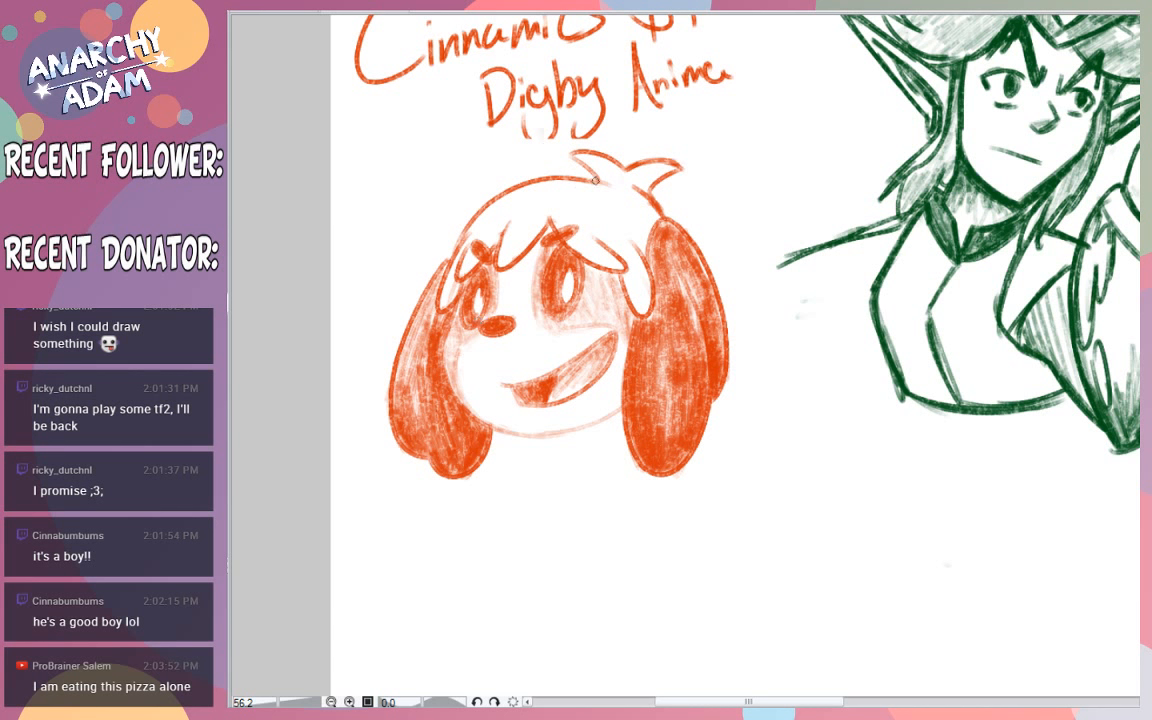
- Erase the "Digby Anime" note written above the dog's head
{"action": "left_click_drag", "start_coordinate": [587, 177], "coordinate": [603, 184]}
{"action": "left_click_drag", "start_coordinate": [857, 258], "coordinate": [857, 319]}
{"action": "left_click_drag", "start_coordinate": [971, 411], "coordinate": [984, 410]}
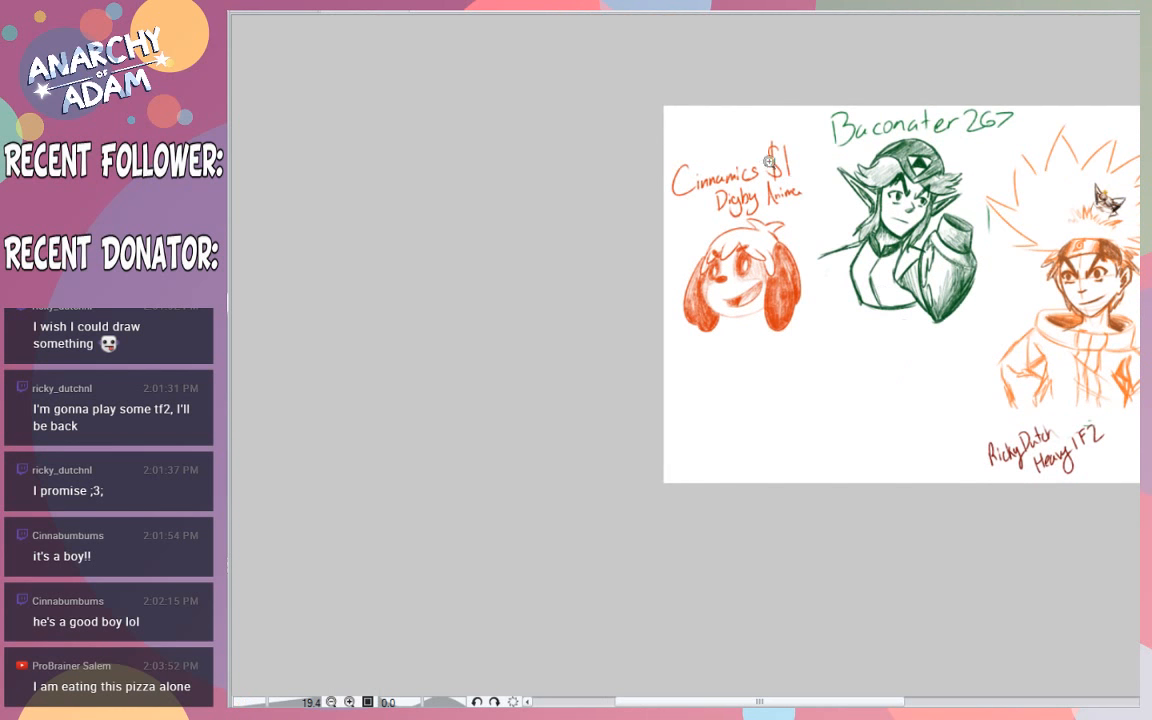
{"action": "left_click_drag", "start_coordinate": [785, 171], "coordinate": [834, 196]}
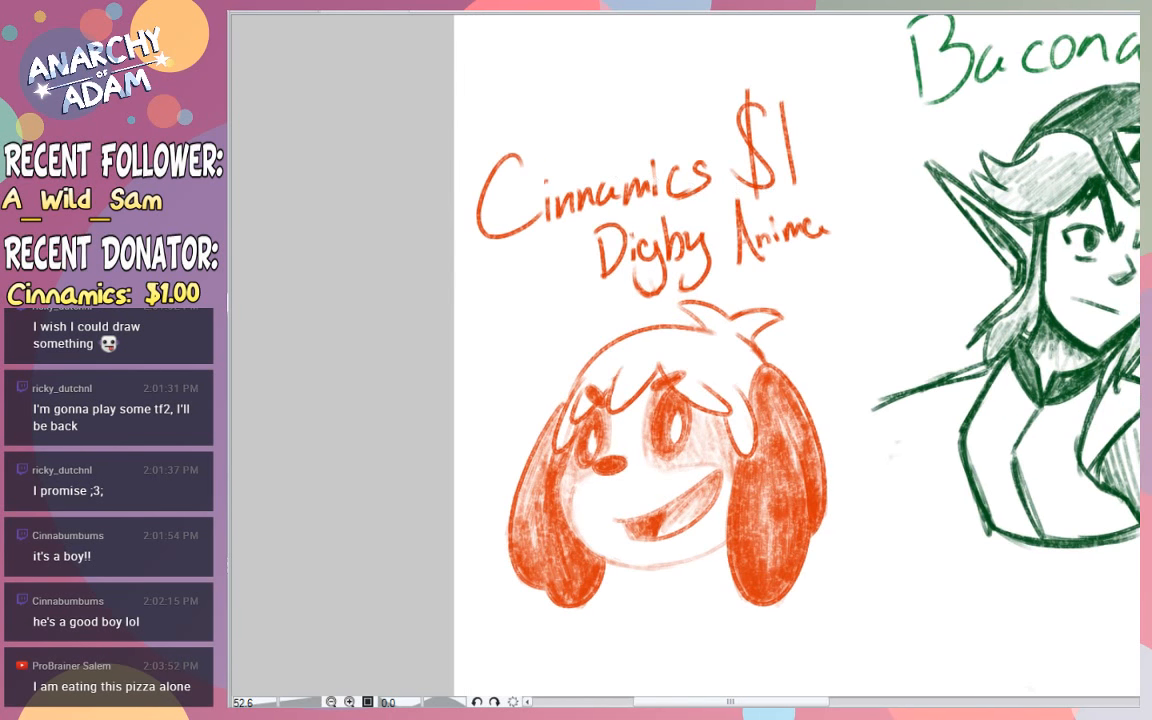
{"action": "mouse_move", "coordinate": [565, 245]}
{"action": "left_mouse_down"}
{"action": "mouse_move", "coordinate": [699, 249]}
{"action": "mouse_move", "coordinate": [753, 229]}
{"action": "mouse_move", "coordinate": [812, 234]}
{"action": "left_mouse_up"}
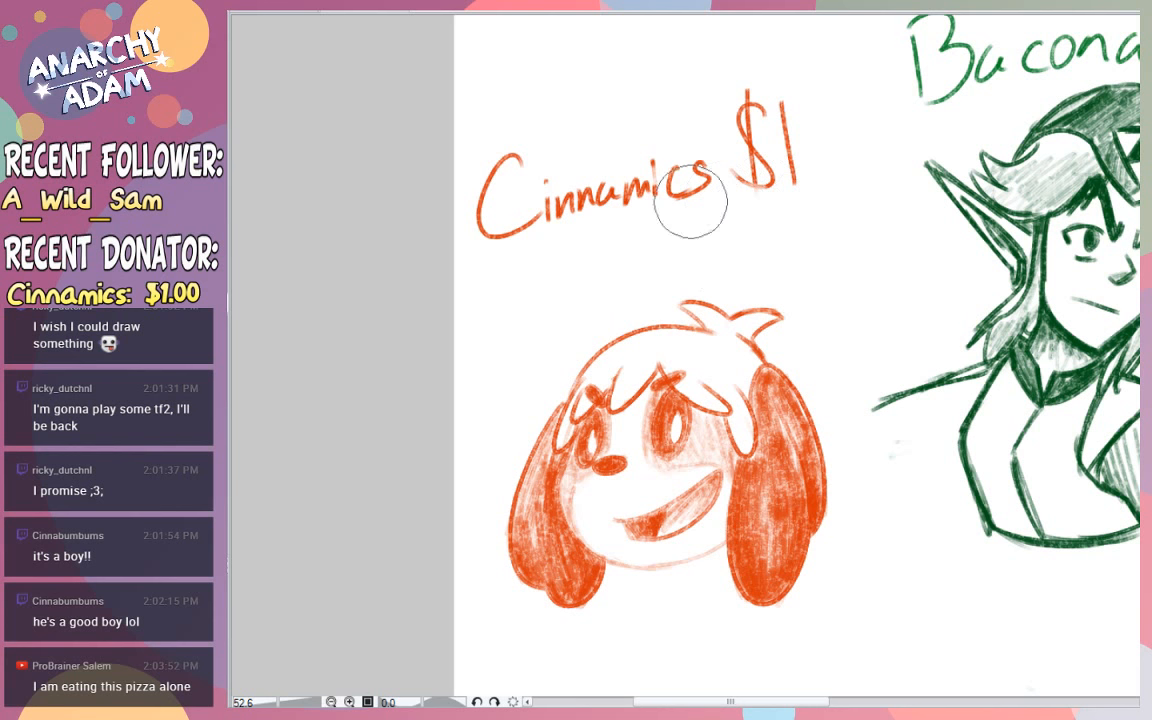
- Shade the dog's hair lightly with faint diagonal hatching
{"action": "left_click_drag", "start_coordinate": [814, 467], "coordinate": [794, 470]}
{"action": "left_click_drag", "start_coordinate": [816, 615], "coordinate": [840, 627]}
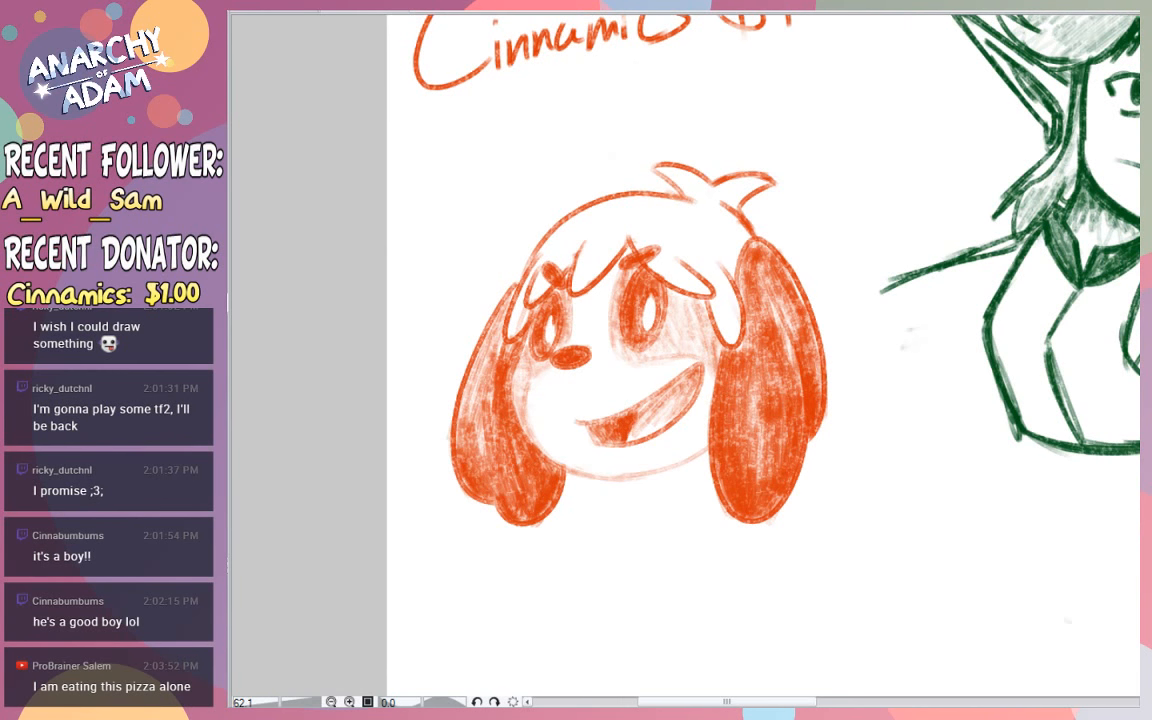
{"action": "scroll", "coordinate": [741, 184], "scroll_direction": "down", "scroll_amount": 3}
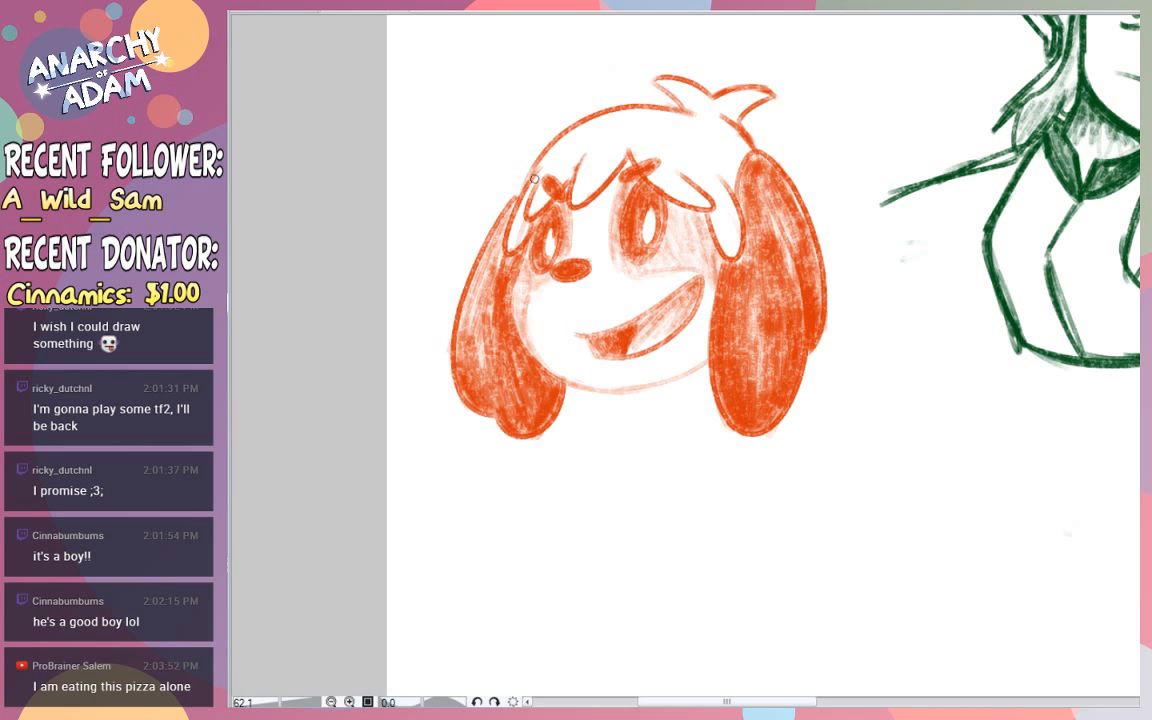
{"action": "mouse_move", "coordinate": [559, 158]}
{"action": "left_mouse_down"}
{"action": "mouse_move", "coordinate": [618, 115]}
{"action": "mouse_move", "coordinate": [612, 158]}
{"action": "mouse_move", "coordinate": [699, 106]}
{"action": "mouse_move", "coordinate": [691, 188]}
{"action": "mouse_move", "coordinate": [747, 146]}
{"action": "mouse_move", "coordinate": [674, 82]}
{"action": "mouse_move", "coordinate": [722, 109]}
{"action": "mouse_move", "coordinate": [737, 136]}
{"action": "left_mouse_up"}
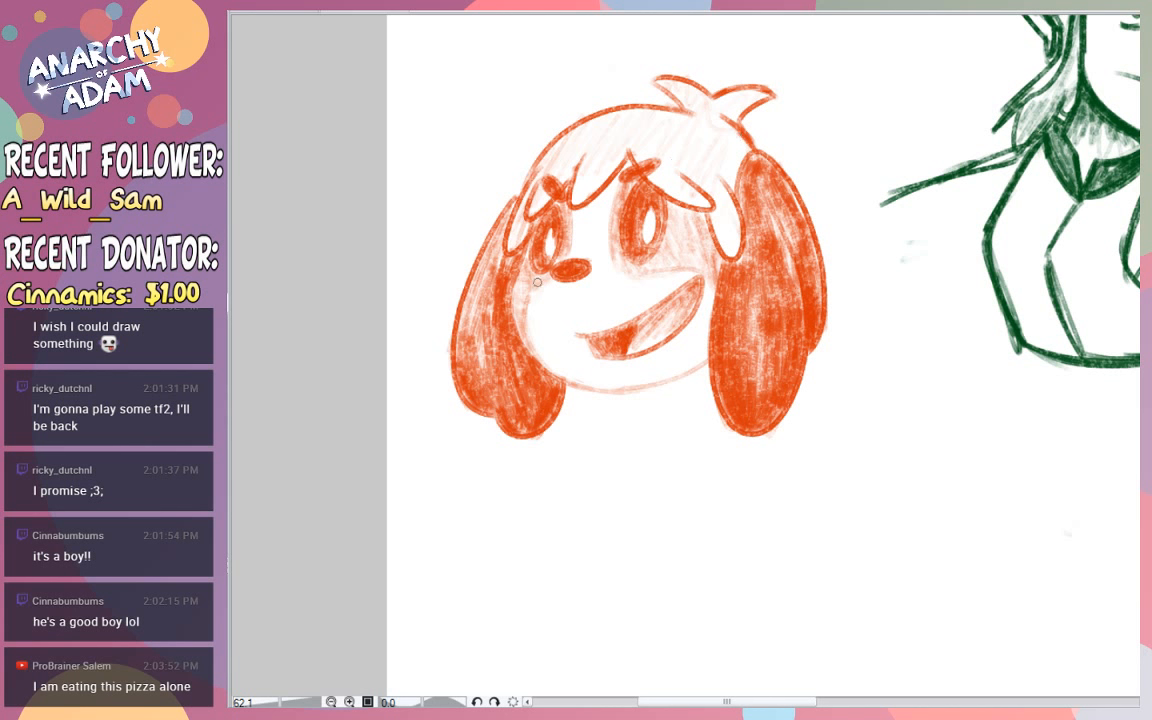
- Lighten the shading on the dog's face and the outer parts of both ears with a large soft eraser
{"action": "key", "text": "e"}
{"action": "left_click", "coordinate": [170, 130]}
{"action": "left_click_drag", "start_coordinate": [547, 327], "coordinate": [536, 297]}
{"action": "left_click", "coordinate": [165, 318]}
{"action": "left_click", "coordinate": [165, 301]}
{"action": "left_click_drag", "start_coordinate": [536, 289], "coordinate": [589, 231]}
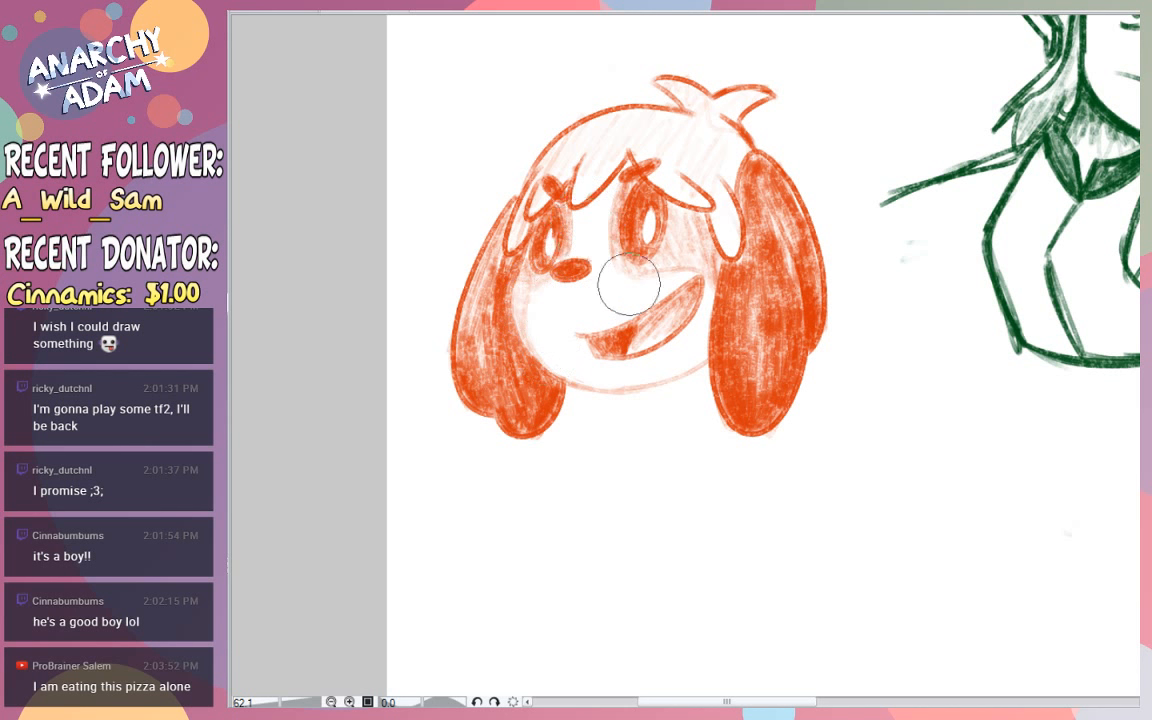
{"action": "mouse_move", "coordinate": [628, 285]}
{"action": "left_mouse_down"}
{"action": "mouse_move", "coordinate": [693, 249]}
{"action": "mouse_move", "coordinate": [751, 355]}
{"action": "mouse_move", "coordinate": [774, 342]}
{"action": "mouse_move", "coordinate": [768, 306]}
{"action": "left_mouse_up"}
{"action": "key", "text": "ctrl+z"}
{"action": "mouse_move", "coordinate": [738, 375]}
{"action": "left_mouse_down"}
{"action": "mouse_move", "coordinate": [768, 362]}
{"action": "mouse_move", "coordinate": [792, 244]}
{"action": "mouse_move", "coordinate": [778, 227]}
{"action": "left_mouse_up"}
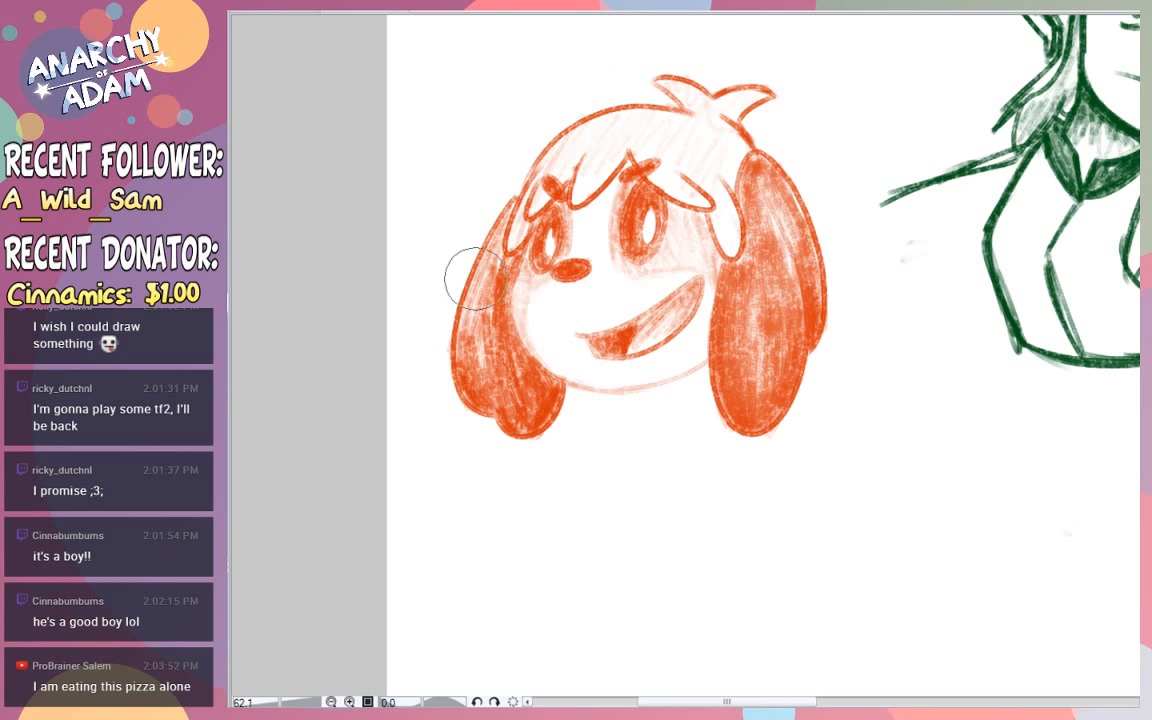
{"action": "left_click_drag", "start_coordinate": [463, 275], "coordinate": [463, 373]}
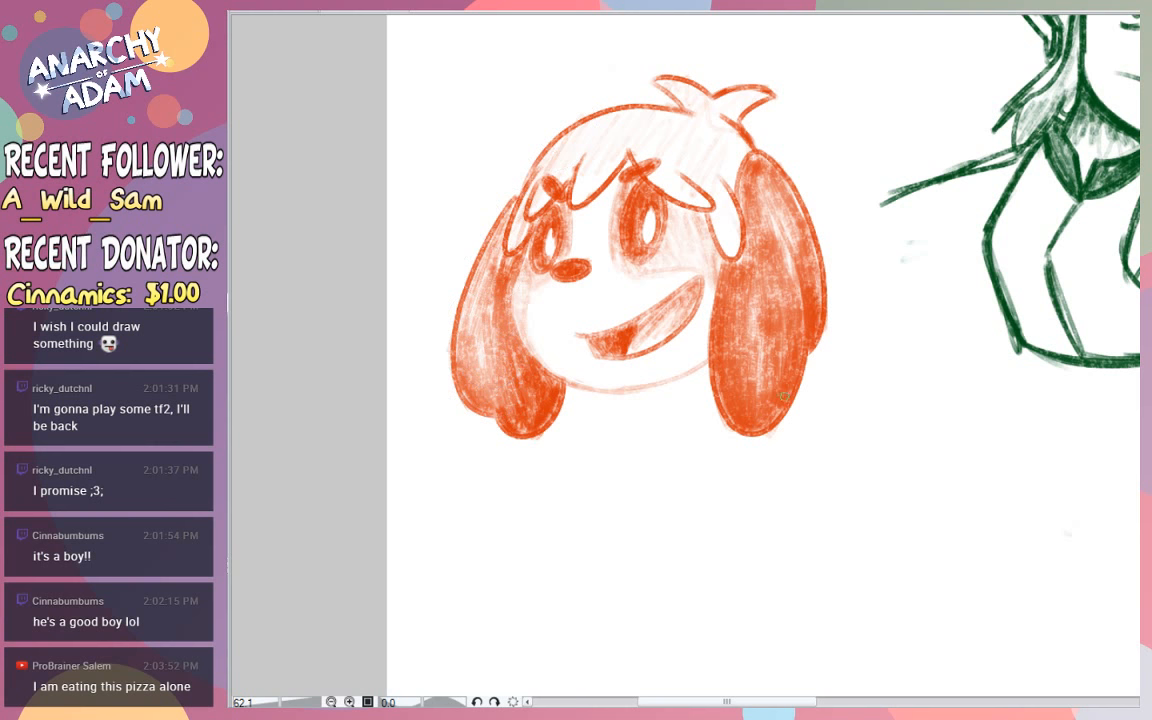
- Sketch the dog's cone-shaped torso below the head, closing it with a wide tilted ellipse as the hem
{"action": "scroll", "coordinate": [630, 320], "scroll_direction": "down", "scroll_amount": 1}
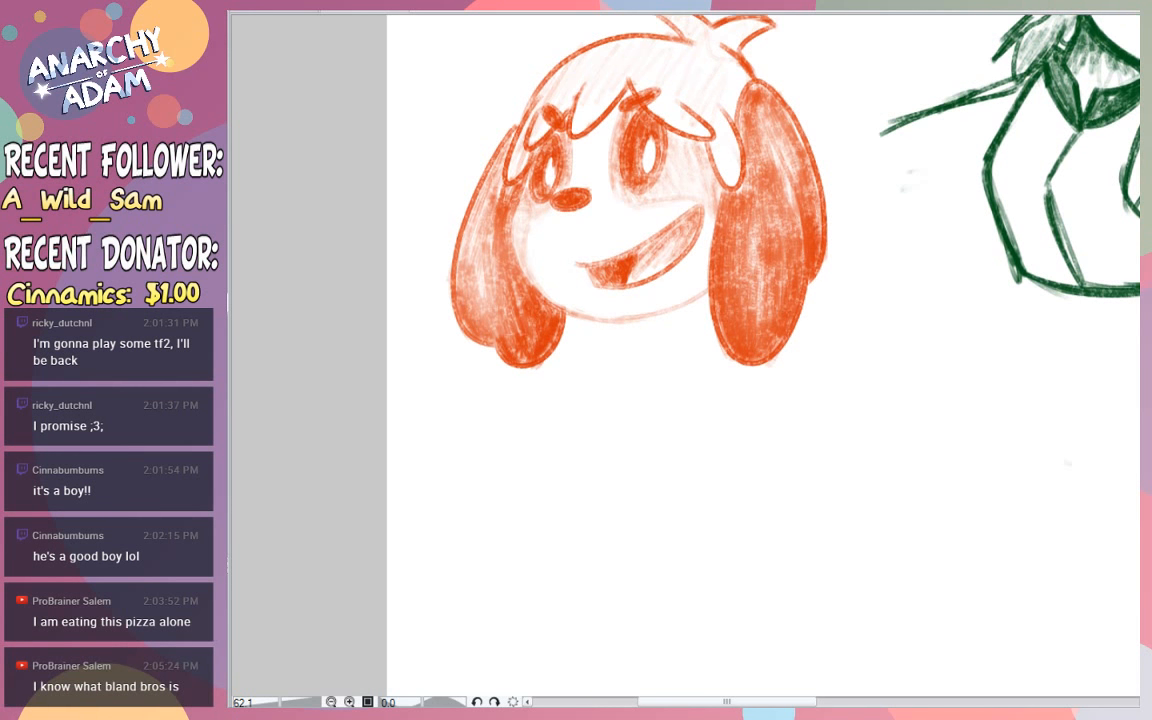
{"action": "left_click_drag", "start_coordinate": [613, 325], "coordinate": [545, 487]}
{"action": "left_click_drag", "start_coordinate": [764, 368], "coordinate": [817, 522]}
{"action": "left_click_drag", "start_coordinate": [548, 487], "coordinate": [816, 540]}
{"action": "left_click_drag", "start_coordinate": [547, 490], "coordinate": [796, 545]}
{"action": "left_click_drag", "start_coordinate": [638, 328], "coordinate": [581, 481]}
{"action": "key", "text": "ctrl+z"}
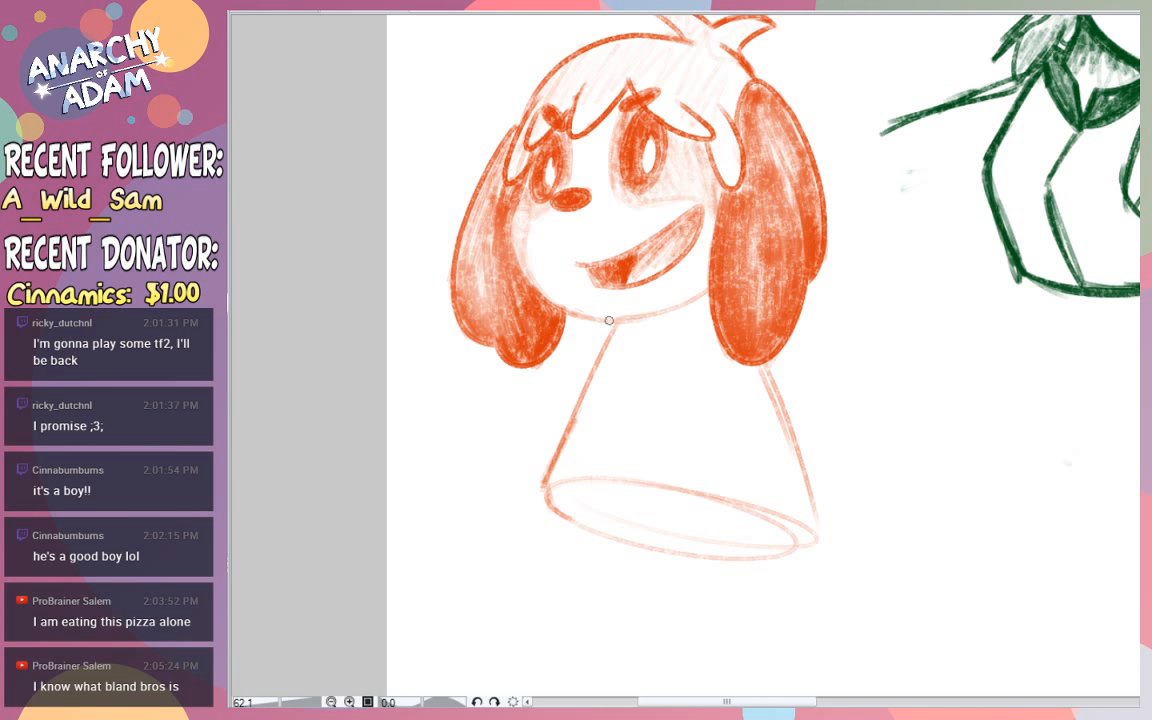
- Draw the coat's slanted front opening from chin to hem and add three round buttons beside it
{"action": "left_click_drag", "start_coordinate": [698, 308], "coordinate": [585, 460]}
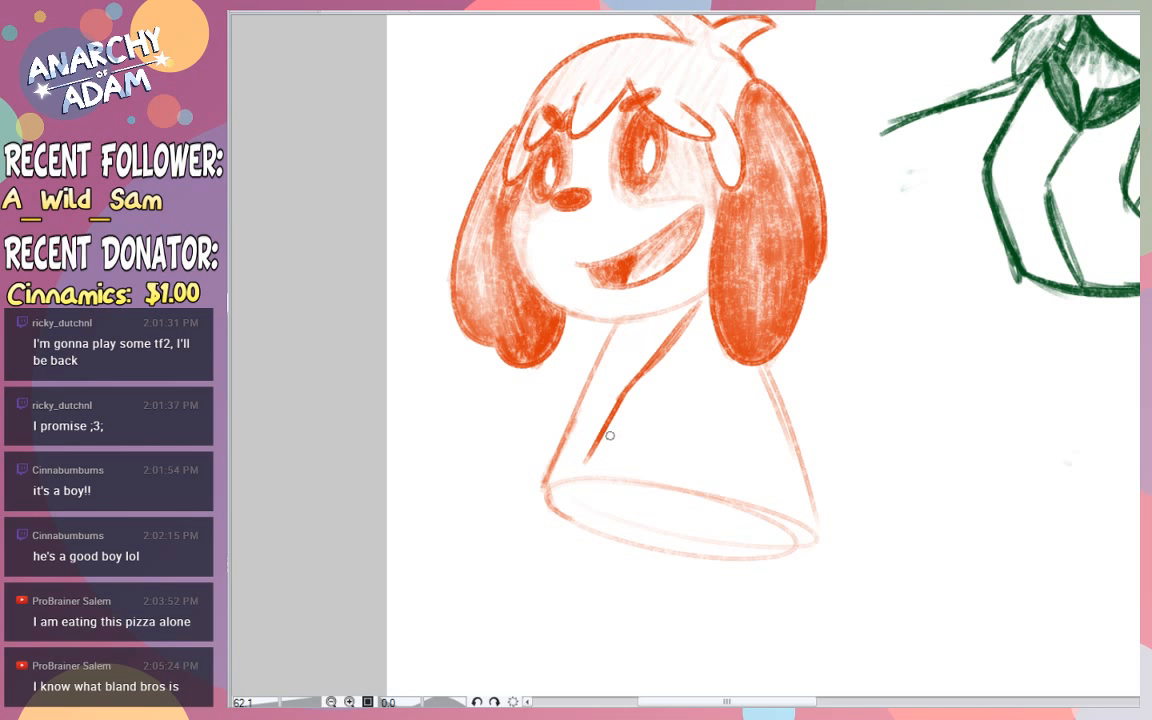
{"action": "left_click_drag", "start_coordinate": [569, 480], "coordinate": [604, 428]}
{"action": "key", "text": "ctrl+z"}
{"action": "key", "text": "ctrl+z"}
{"action": "left_click_drag", "start_coordinate": [630, 396], "coordinate": [627, 400]}
{"action": "left_click_drag", "start_coordinate": [612, 434], "coordinate": [611, 436]}
{"action": "mouse_move", "coordinate": [621, 435]}
{"action": "left_mouse_down"}
{"action": "mouse_move", "coordinate": [611, 446]}
{"action": "mouse_move", "coordinate": [620, 433]}
{"action": "mouse_move", "coordinate": [624, 446]}
{"action": "left_mouse_up"}
{"action": "left_click_drag", "start_coordinate": [603, 460], "coordinate": [605, 461]}
- Draw the coat's notched collar flaps on both sides of the neck opening
{"action": "left_click_drag", "start_coordinate": [616, 321], "coordinate": [603, 357]}
{"action": "left_click_drag", "start_coordinate": [618, 321], "coordinate": [634, 380]}
{"action": "left_click_drag", "start_coordinate": [606, 356], "coordinate": [611, 373]}
{"action": "left_click_drag", "start_coordinate": [611, 373], "coordinate": [630, 384]}
{"action": "mouse_move", "coordinate": [708, 305]}
{"action": "left_mouse_down"}
{"action": "mouse_move", "coordinate": [698, 347]}
{"action": "mouse_move", "coordinate": [634, 386]}
{"action": "left_mouse_up"}
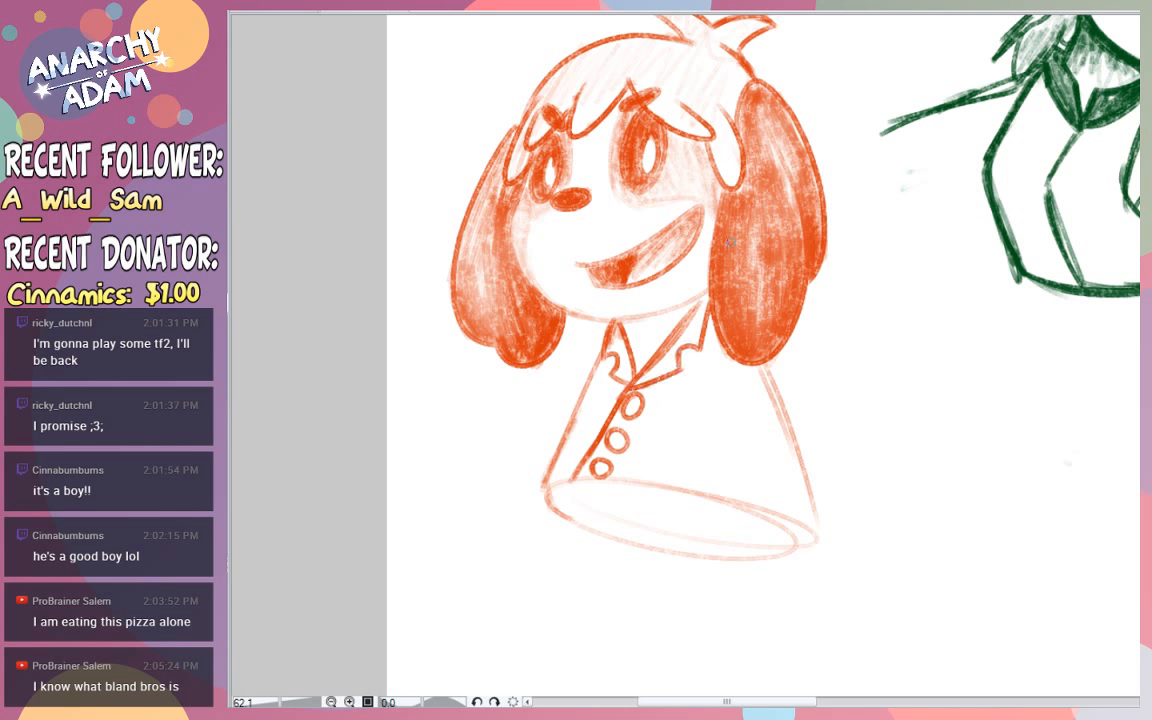
- Strengthen the front corner and lower edge of the coat's elliptical hem
{"action": "mouse_move", "coordinate": [574, 484]}
{"action": "left_mouse_down"}
{"action": "mouse_move", "coordinate": [535, 495]}
{"action": "mouse_move", "coordinate": [545, 509]}
{"action": "left_mouse_up"}
{"action": "key", "text": "ctrl+z"}
{"action": "mouse_move", "coordinate": [544, 489]}
{"action": "left_mouse_down"}
{"action": "mouse_move", "coordinate": [584, 533]}
{"action": "mouse_move", "coordinate": [630, 548]}
{"action": "left_mouse_up"}
- Draw the outer lines of the straight front leg and the slanted back leg below the hem
{"action": "left_click_drag", "start_coordinate": [556, 501], "coordinate": [600, 620]}
{"action": "key", "text": "ctrl+z"}
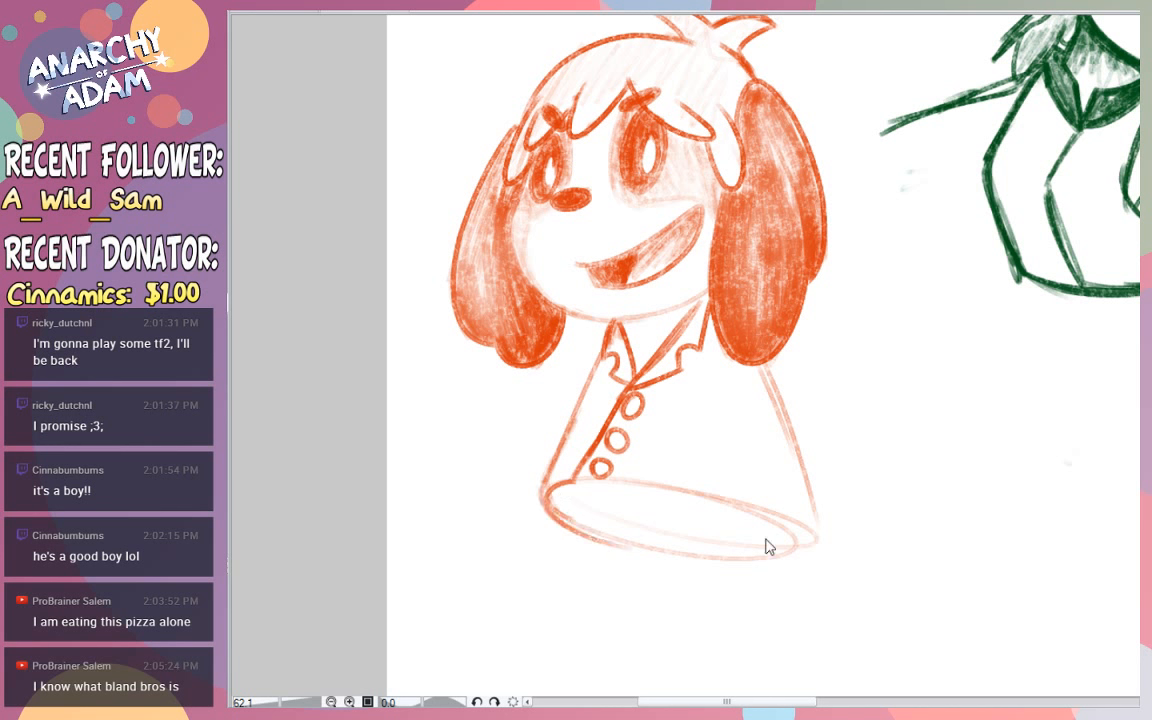
{"action": "left_click_drag", "start_coordinate": [556, 500], "coordinate": [588, 655]}
{"action": "key", "text": "ctrl+z"}
{"action": "left_click_drag", "start_coordinate": [555, 500], "coordinate": [588, 656]}
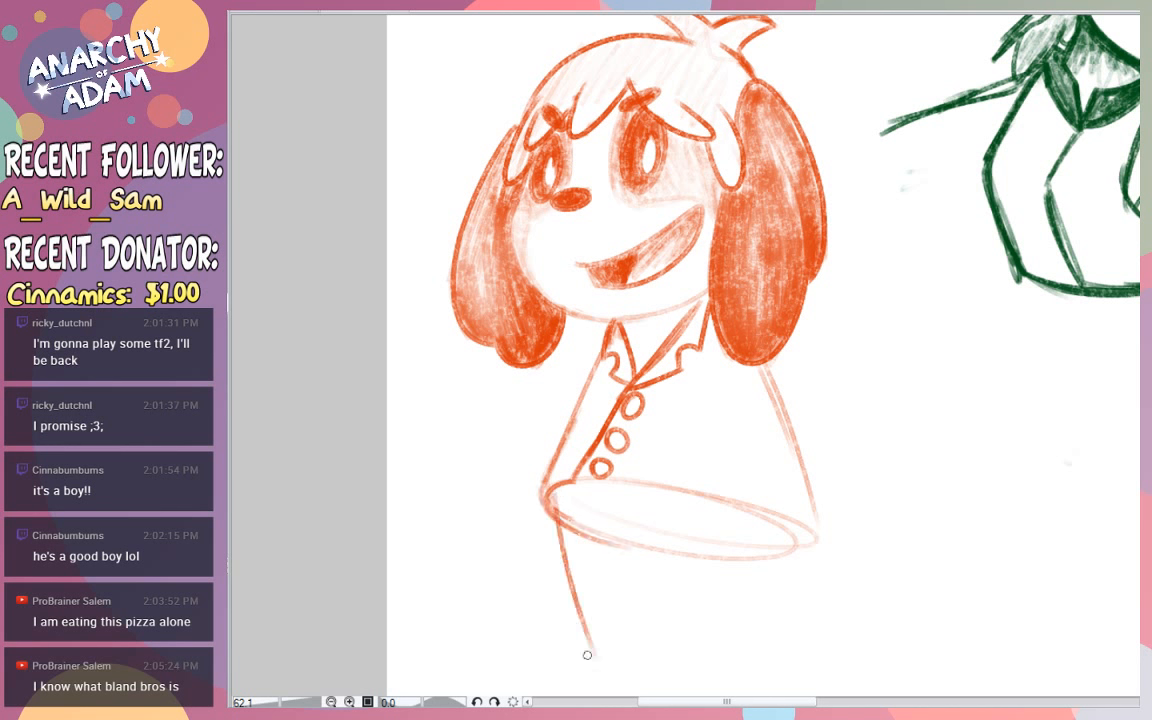
{"action": "left_click_drag", "start_coordinate": [770, 513], "coordinate": [873, 658]}
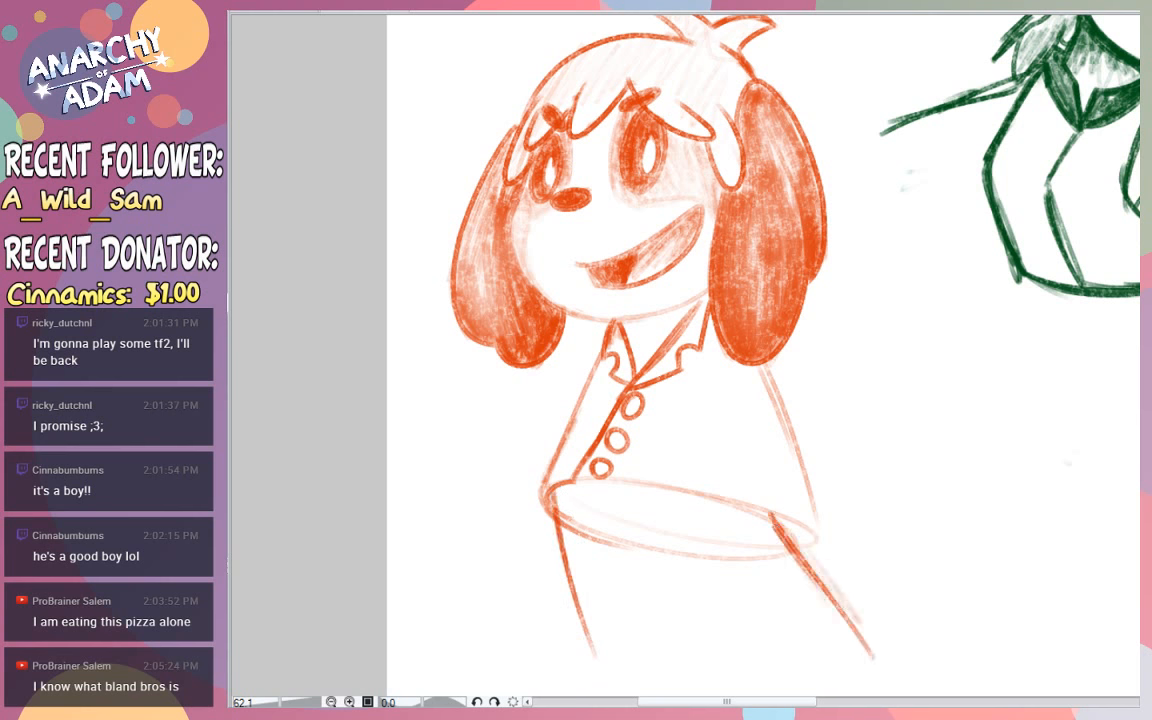
- Draw the inner lines of both legs, meeting beneath the middle of the hem
{"action": "scroll", "coordinate": [873, 658], "scroll_direction": "down", "scroll_amount": 3}
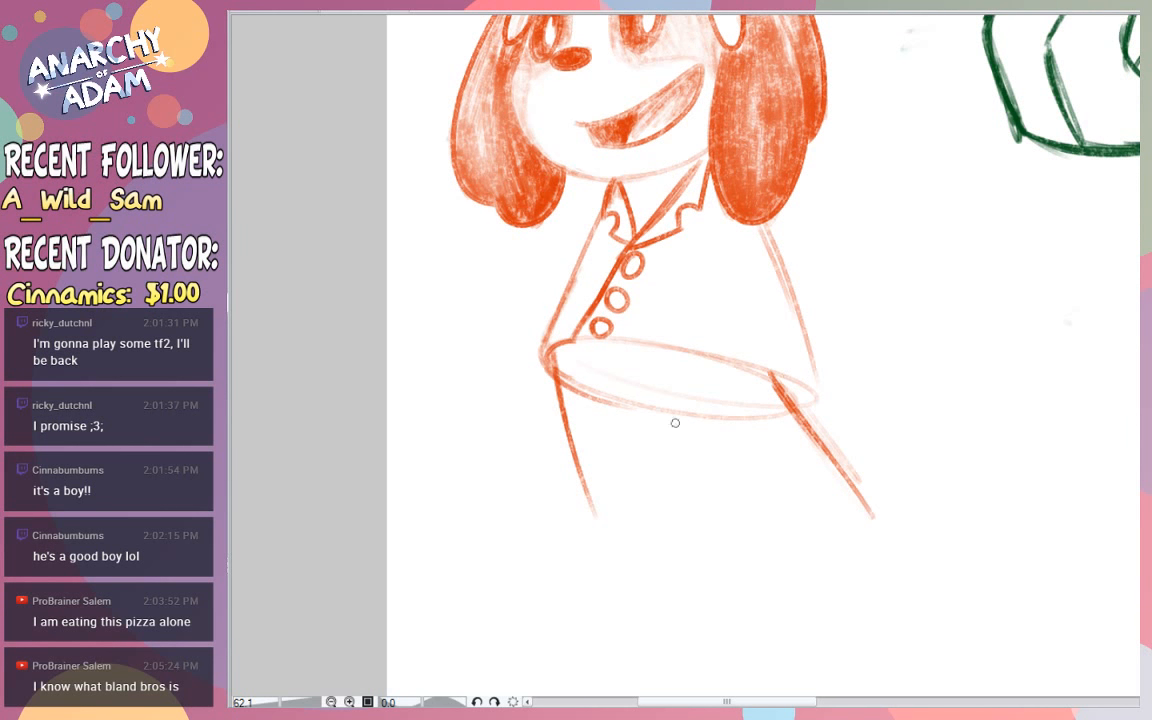
{"action": "mouse_move", "coordinate": [620, 397]}
{"action": "left_mouse_down"}
{"action": "mouse_move", "coordinate": [693, 427]}
{"action": "mouse_move", "coordinate": [760, 512]}
{"action": "left_mouse_up"}
{"action": "left_click_drag", "start_coordinate": [676, 420], "coordinate": [769, 519]}
{"action": "left_click_drag", "start_coordinate": [707, 456], "coordinate": [783, 530]}
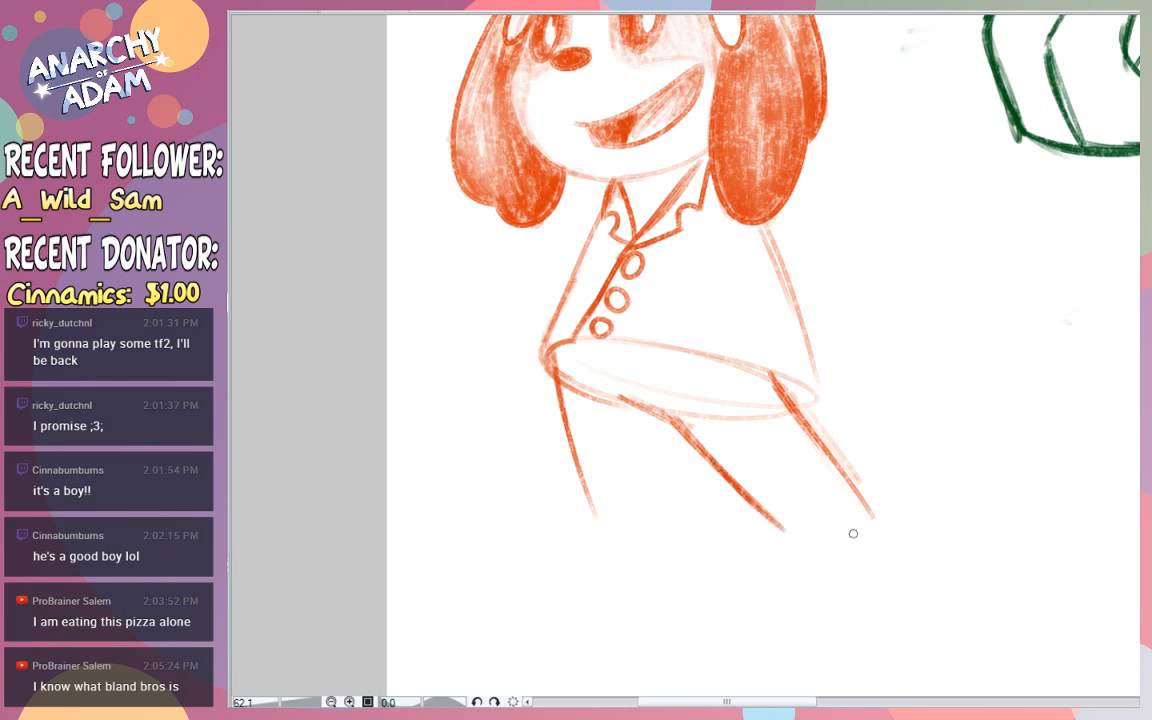
{"action": "left_click_drag", "start_coordinate": [729, 476], "coordinate": [775, 524]}
{"action": "left_click_drag", "start_coordinate": [660, 416], "coordinate": [674, 528]}
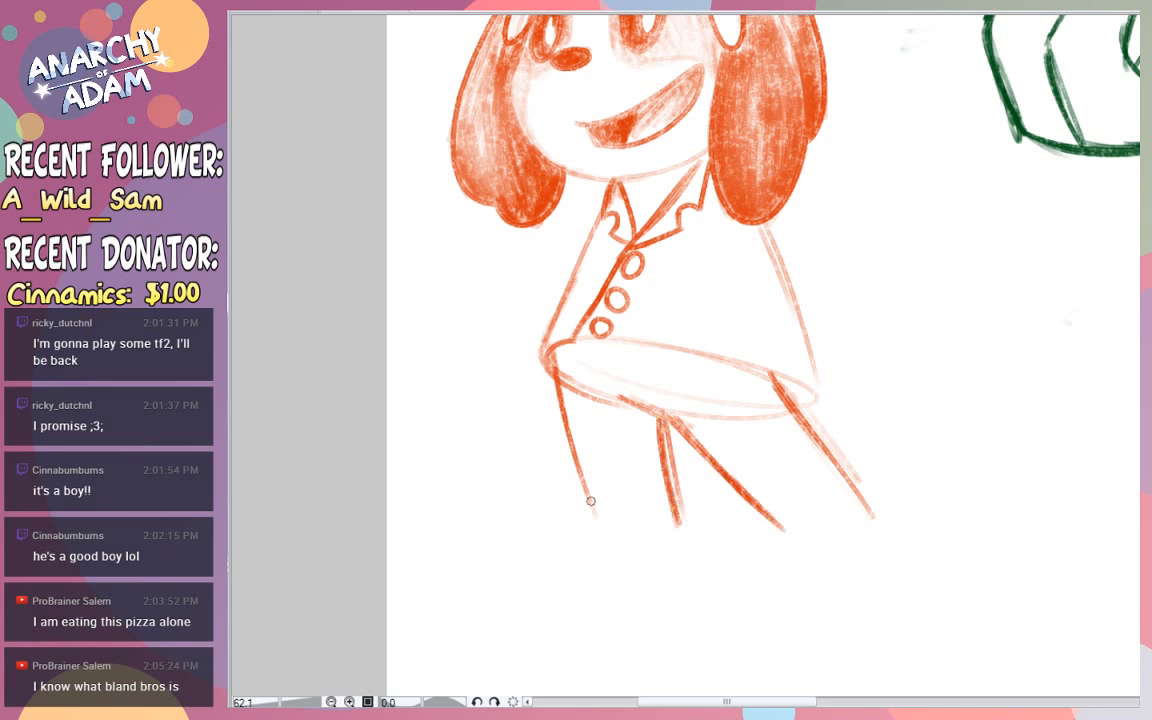
- Draw the front foot as a flat pointed shoe at the end of the straight leg
{"action": "left_click_drag", "start_coordinate": [594, 514], "coordinate": [498, 521]}
{"action": "key", "text": "ctrl+z"}
{"action": "mouse_move", "coordinate": [592, 511]}
{"action": "left_mouse_down"}
{"action": "mouse_move", "coordinate": [513, 541]}
{"action": "mouse_move", "coordinate": [673, 542]}
{"action": "left_mouse_up"}
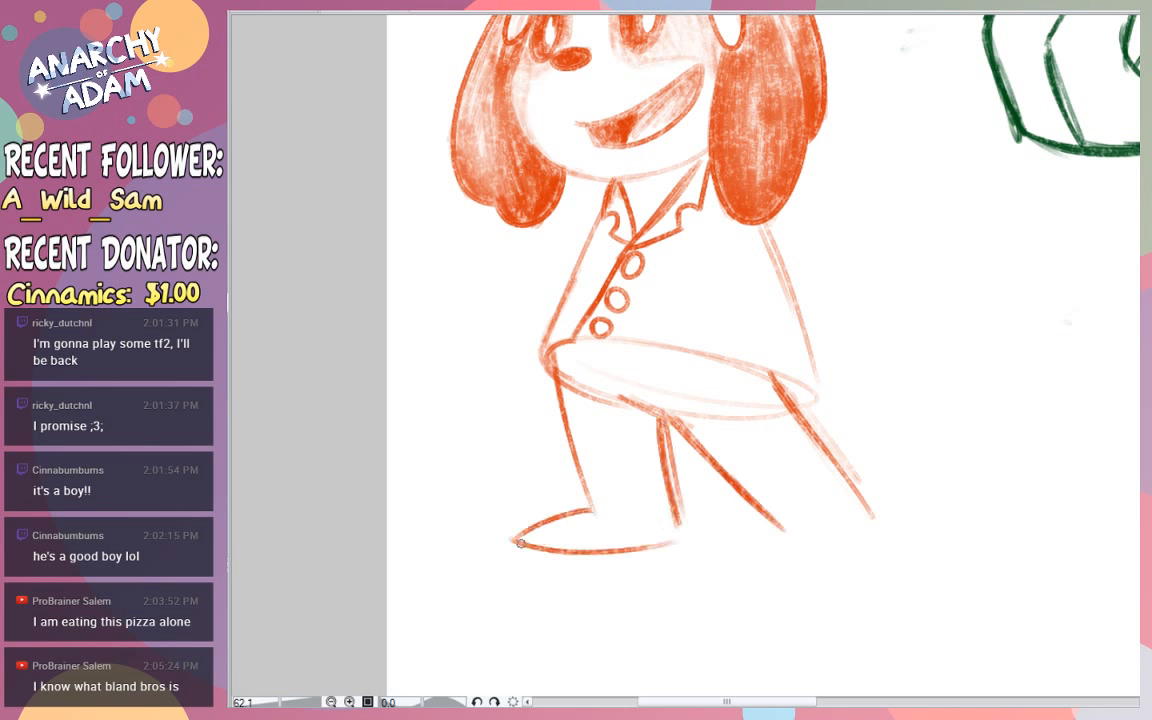
{"action": "mouse_move", "coordinate": [520, 543]}
{"action": "left_mouse_down"}
{"action": "mouse_move", "coordinate": [672, 543]}
{"action": "mouse_move", "coordinate": [667, 530]}
{"action": "left_mouse_up"}
- Draw the raised back foot as a tilted oval shoe and extend the leg's lower line to its heel
{"action": "mouse_move", "coordinate": [908, 479]}
{"action": "left_mouse_down"}
{"action": "mouse_move", "coordinate": [882, 528]}
{"action": "mouse_move", "coordinate": [836, 545]}
{"action": "left_mouse_up"}
{"action": "key", "text": "ctrl+z"}
{"action": "left_click_drag", "start_coordinate": [934, 478], "coordinate": [850, 507]}
{"action": "left_click_drag", "start_coordinate": [965, 460], "coordinate": [859, 488]}
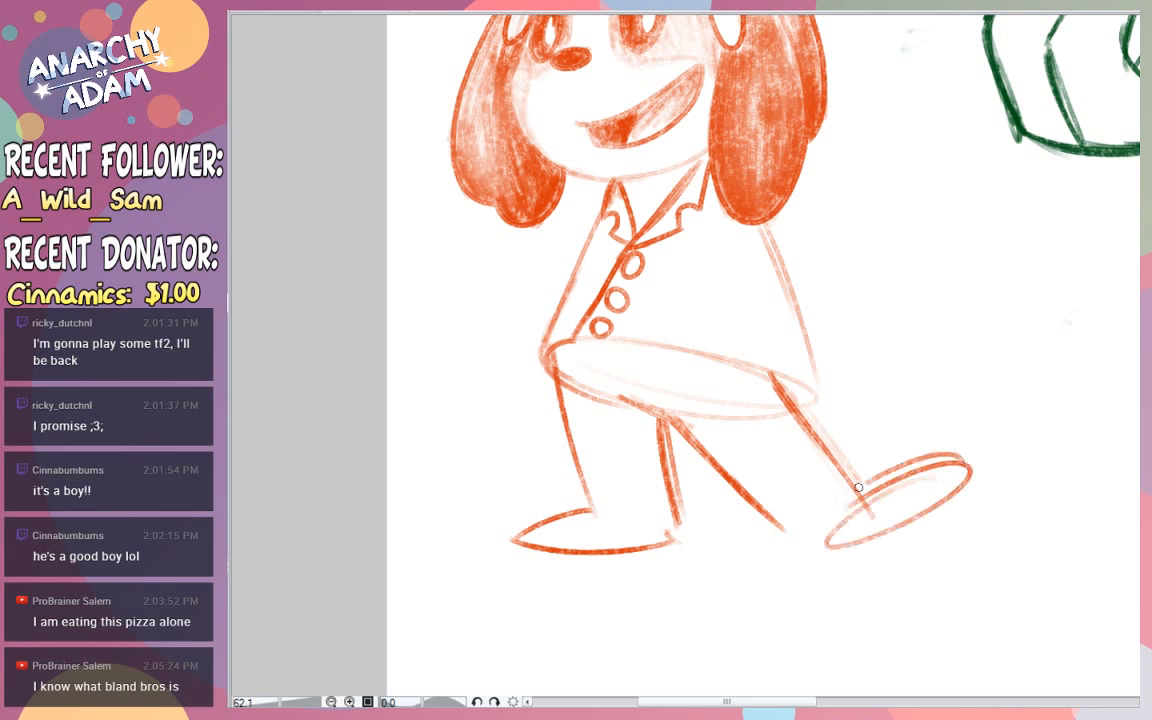
{"action": "left_click_drag", "start_coordinate": [930, 461], "coordinate": [859, 488]}
{"action": "left_click_drag", "start_coordinate": [928, 463], "coordinate": [858, 489]}
{"action": "mouse_move", "coordinate": [767, 513]}
{"action": "left_mouse_down"}
{"action": "mouse_move", "coordinate": [808, 547]}
{"action": "mouse_move", "coordinate": [843, 541]}
{"action": "left_mouse_up"}
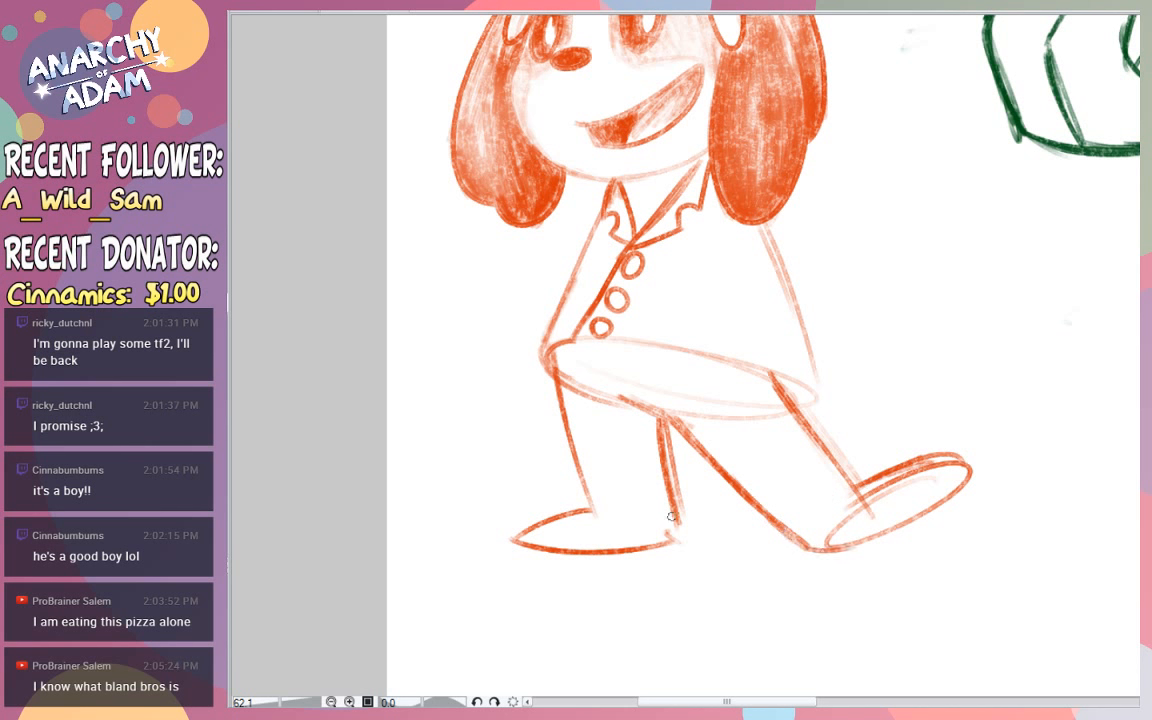
- Draw the trouser cuffs at both ankles and strengthen the leg lines running into them
{"action": "left_click_drag", "start_coordinate": [587, 511], "coordinate": [686, 534]}
{"action": "left_click_drag", "start_coordinate": [600, 516], "coordinate": [685, 532]}
{"action": "left_click_drag", "start_coordinate": [572, 456], "coordinate": [589, 515]}
{"action": "left_click_drag", "start_coordinate": [566, 414], "coordinate": [590, 518]}
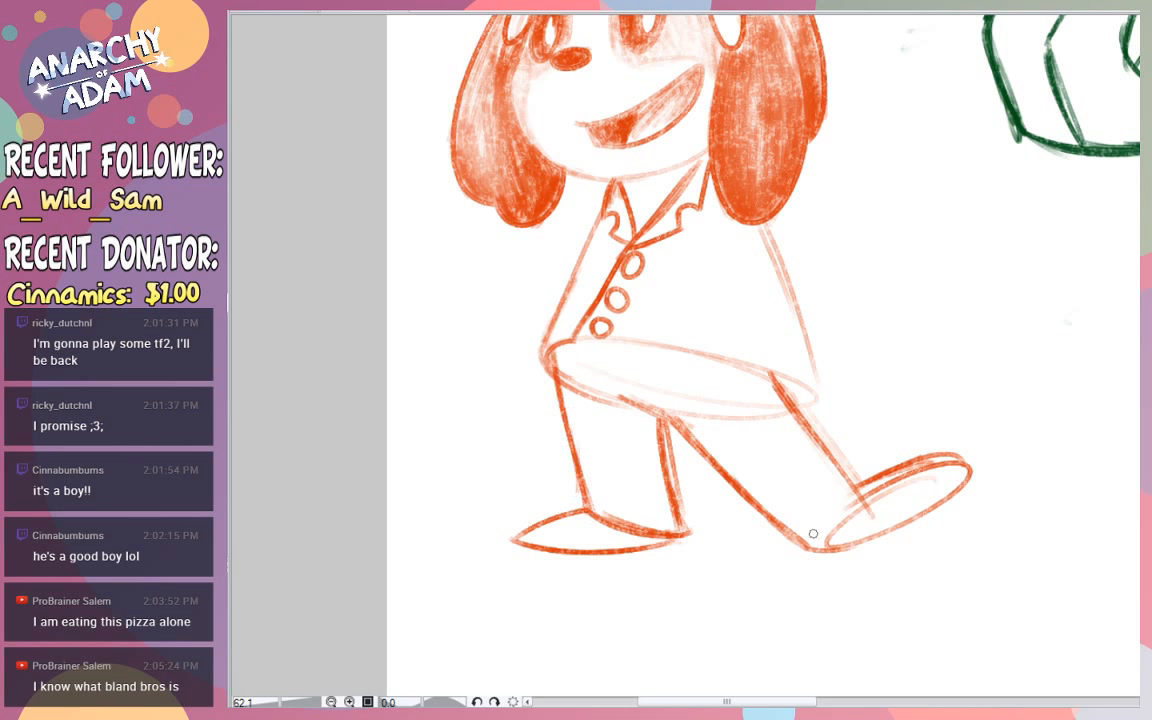
{"action": "mouse_move", "coordinate": [730, 484]}
{"action": "left_mouse_down"}
{"action": "mouse_move", "coordinate": [783, 545]}
{"action": "mouse_move", "coordinate": [825, 518]}
{"action": "left_mouse_up"}
{"action": "left_click_drag", "start_coordinate": [801, 543], "coordinate": [861, 484]}
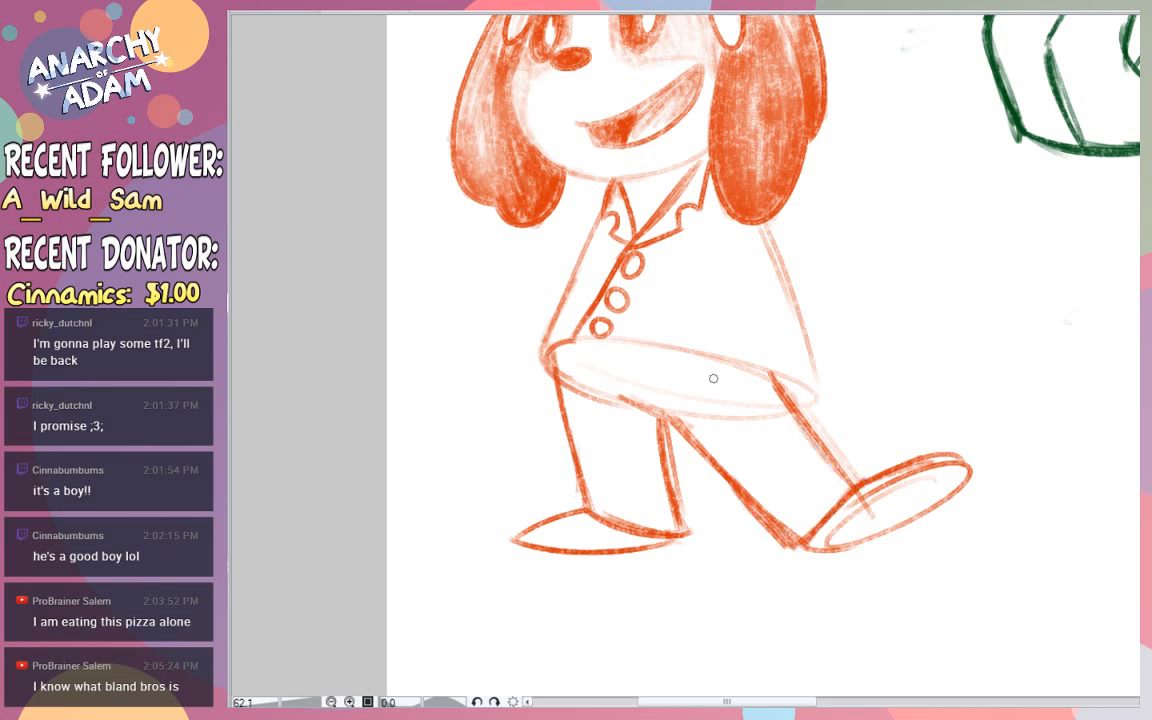
- Darken the coat's upper hem curve and both side edges
{"action": "left_click_drag", "start_coordinate": [545, 344], "coordinate": [735, 362]}
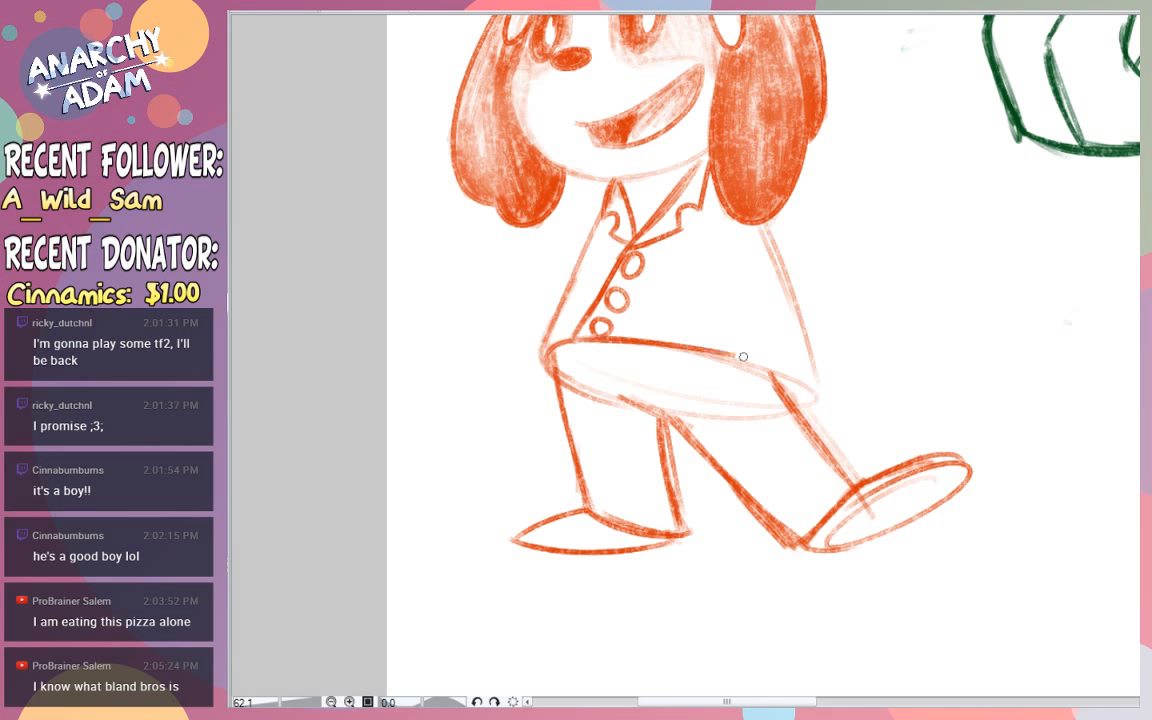
{"action": "mouse_move", "coordinate": [655, 345]}
{"action": "left_mouse_down"}
{"action": "mouse_move", "coordinate": [811, 397]}
{"action": "mouse_move", "coordinate": [787, 393]}
{"action": "mouse_move", "coordinate": [813, 389]}
{"action": "mouse_move", "coordinate": [766, 231]}
{"action": "mouse_move", "coordinate": [812, 392]}
{"action": "left_mouse_up"}
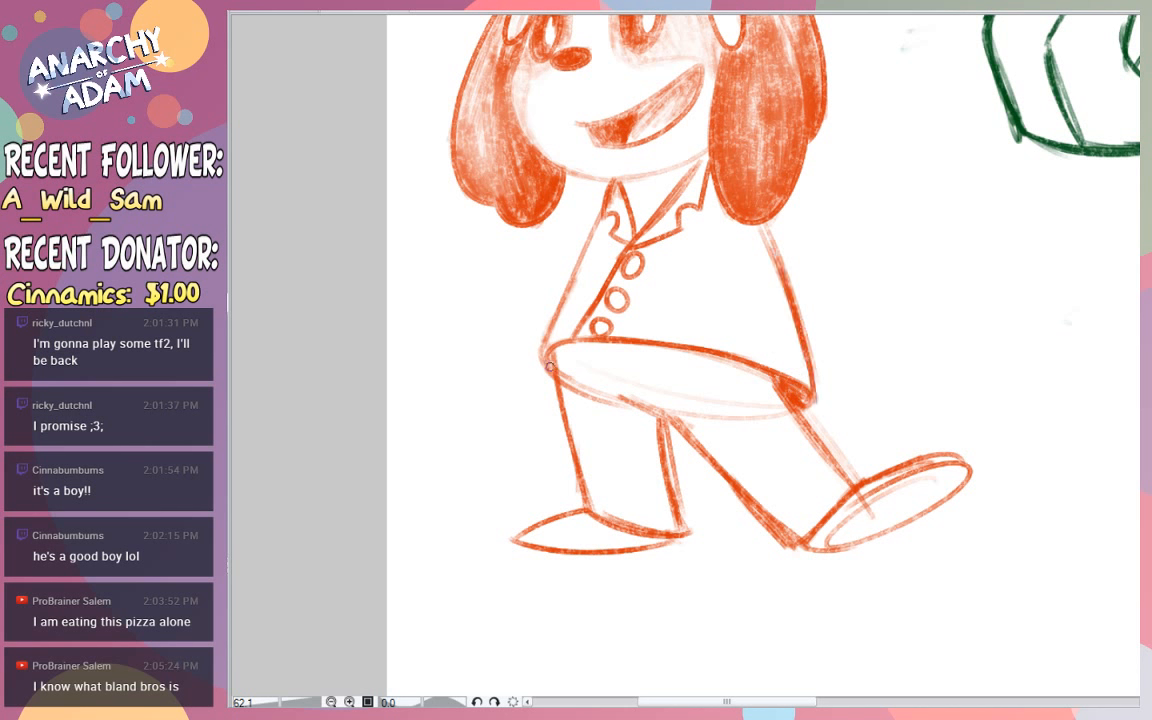
{"action": "mouse_move", "coordinate": [549, 367]}
{"action": "left_mouse_down"}
{"action": "mouse_move", "coordinate": [541, 345]}
{"action": "mouse_move", "coordinate": [582, 218]}
{"action": "left_mouse_up"}
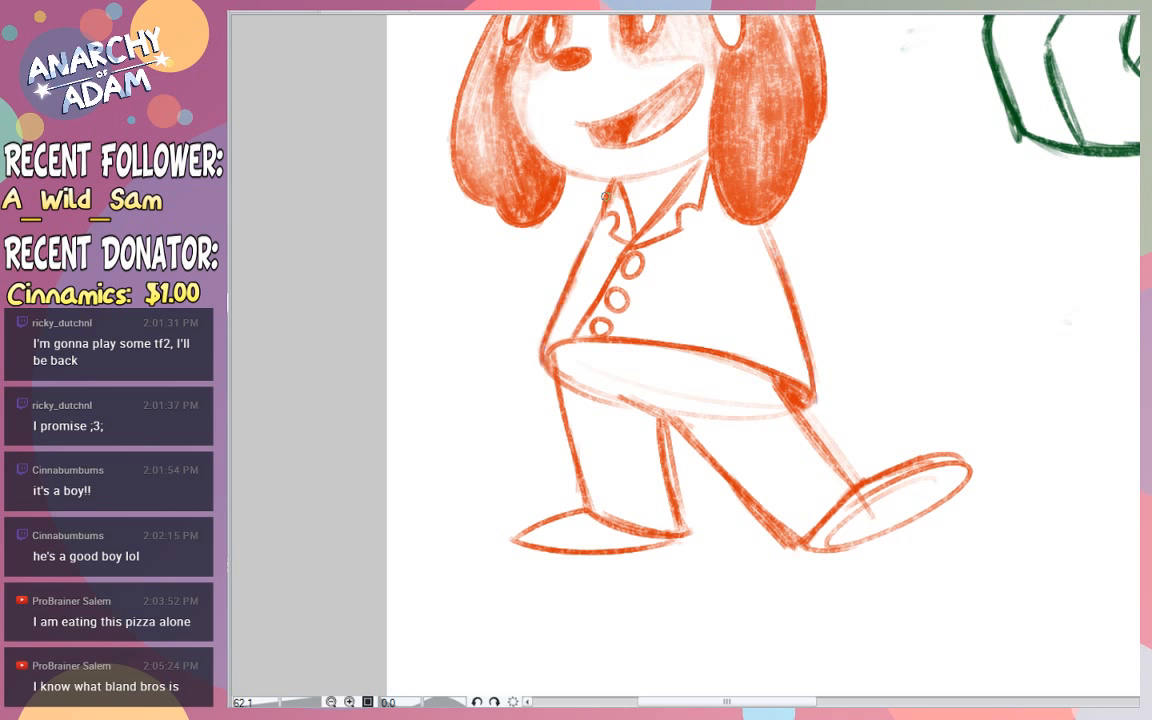
- Draw a small knotted tie inside the coat's collar and try a stroke on the lowest button
{"action": "left_click_drag", "start_coordinate": [629, 197], "coordinate": [649, 180]}
{"action": "key", "text": "ctrl+z"}
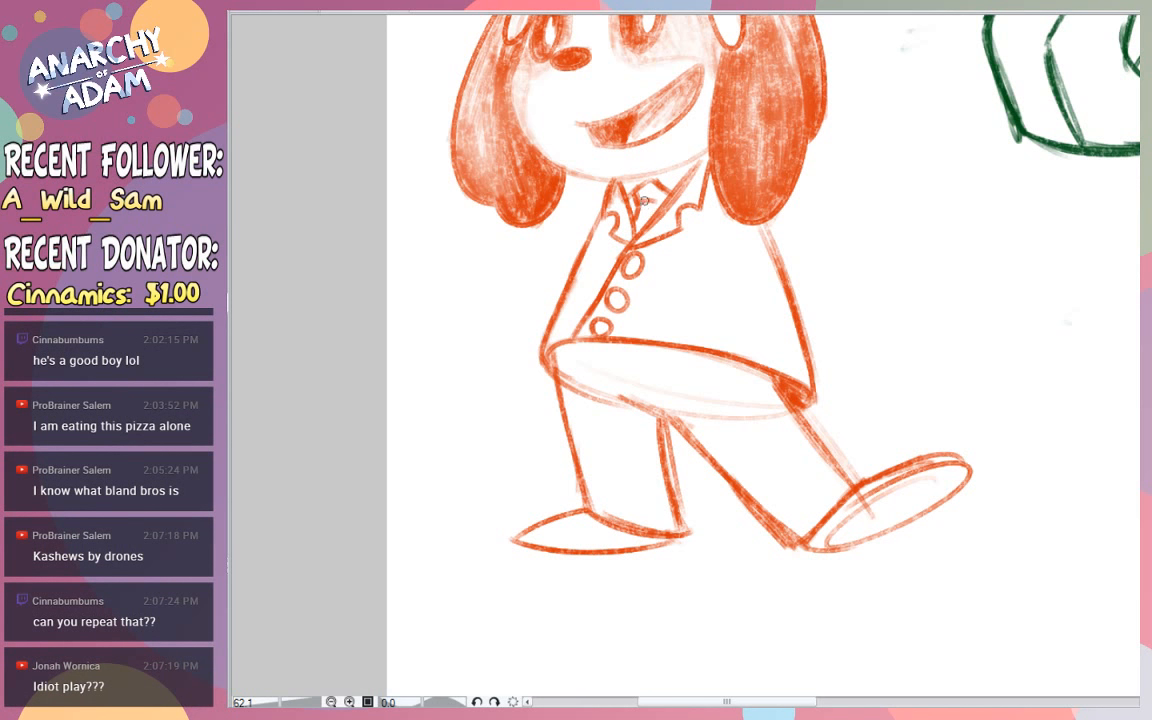
{"action": "left_click_drag", "start_coordinate": [659, 188], "coordinate": [657, 200]}
{"action": "scroll", "coordinate": [714, 272], "scroll_direction": "up", "scroll_amount": 1}
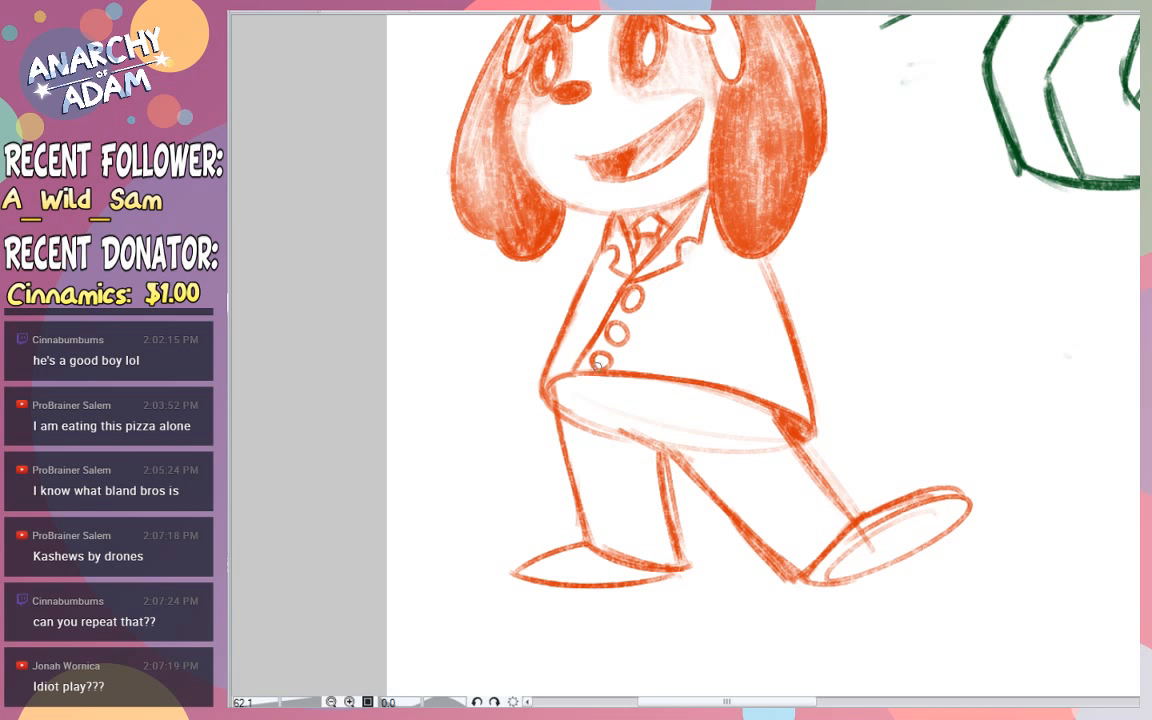
{"action": "left_click_drag", "start_coordinate": [598, 356], "coordinate": [613, 357]}
{"action": "key", "text": "ctrl+z"}
- Add a 15-point entry with the requesting viewer's name below the last line of the Points list and return to the character drawing
{"action": "left_click", "coordinate": [256, 13]}
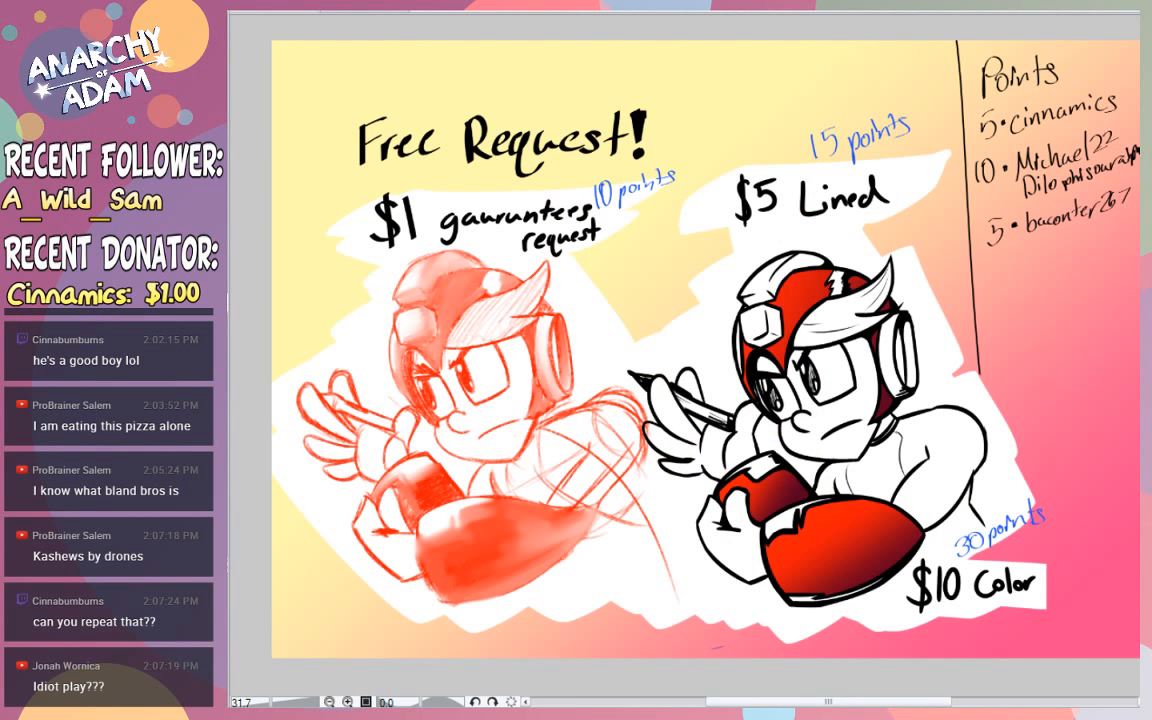
{"action": "left_click_drag", "start_coordinate": [981, 263], "coordinate": [992, 279]}
{"action": "left_click_drag", "start_coordinate": [994, 262], "coordinate": [1006, 260]}
{"action": "left_click", "coordinate": [1016, 263]}
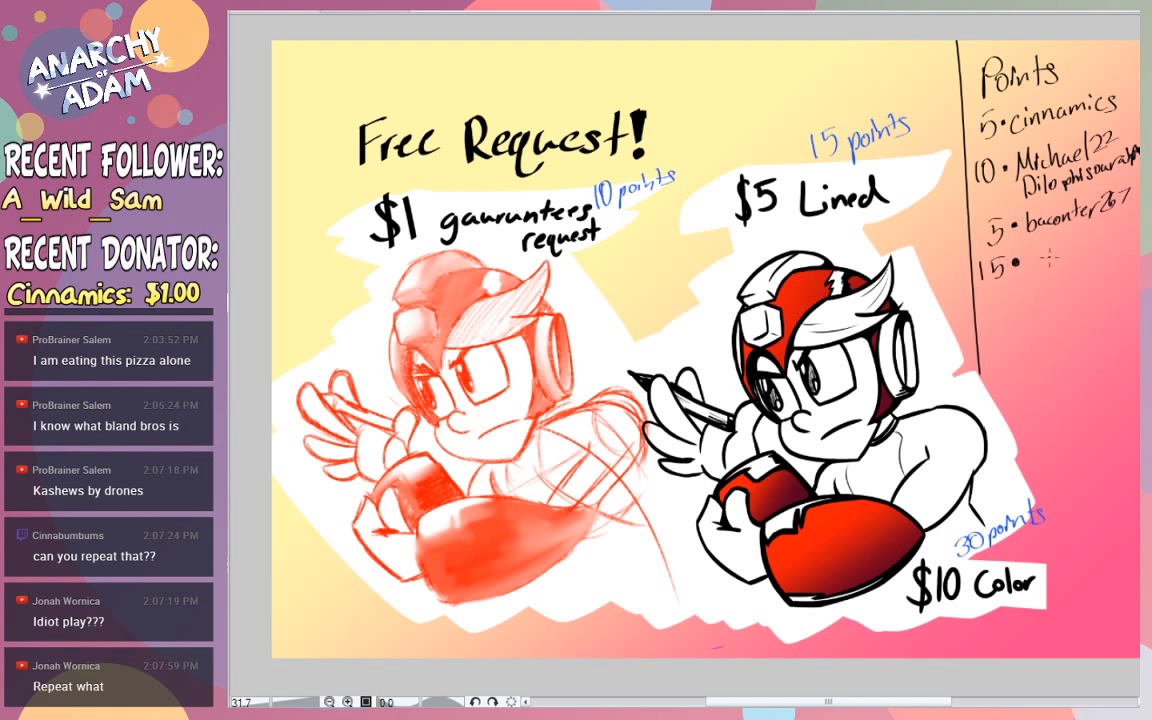
{"action": "mouse_move", "coordinate": [1031, 252]}
{"action": "left_mouse_down"}
{"action": "mouse_move", "coordinate": [1032, 266]}
{"action": "mouse_move", "coordinate": [1062, 263]}
{"action": "mouse_move", "coordinate": [1121, 236]}
{"action": "left_mouse_up"}
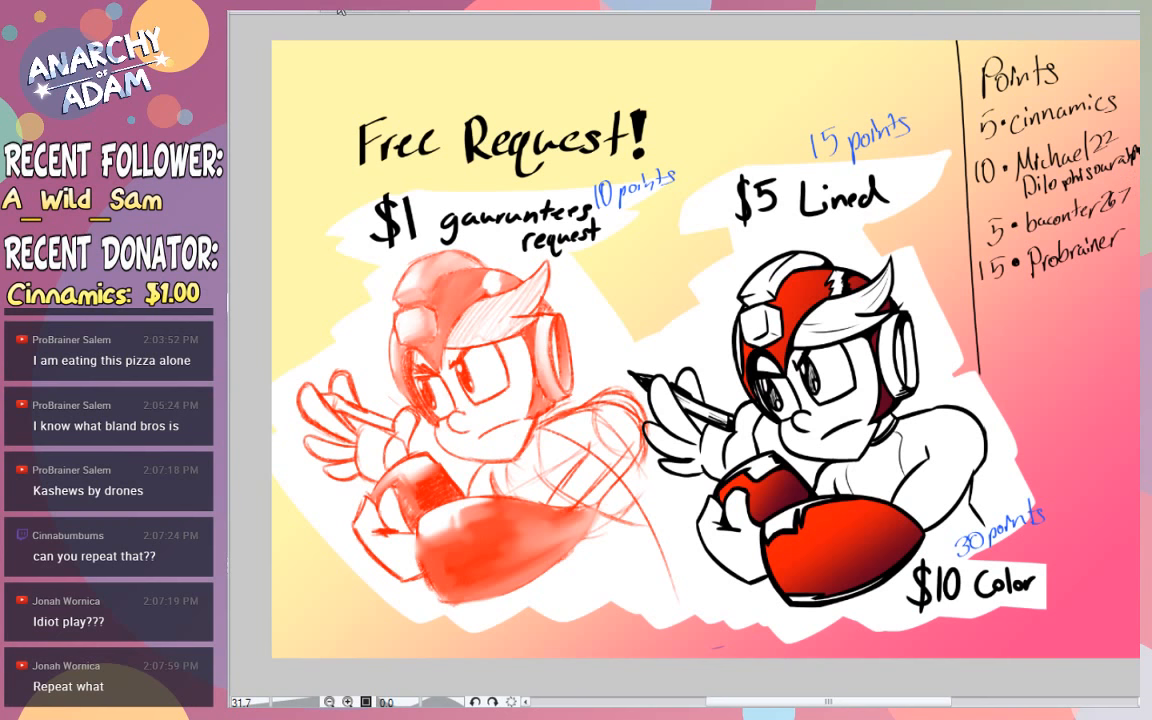
{"action": "left_click", "coordinate": [308, 11]}
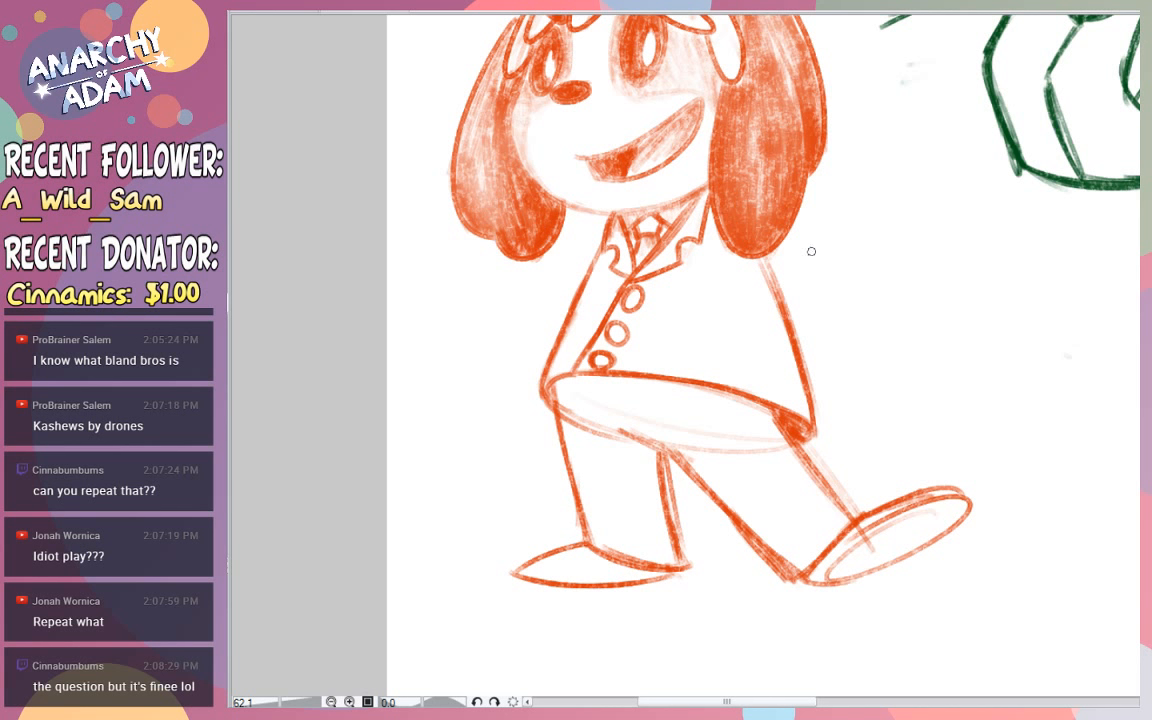
- Draw the outer curve of the dog's bent back arm, from beneath the large ear round to the coat's side
{"action": "mouse_move", "coordinate": [798, 212]}
{"action": "left_mouse_down"}
{"action": "mouse_move", "coordinate": [836, 256]}
{"action": "mouse_move", "coordinate": [804, 297]}
{"action": "mouse_move", "coordinate": [812, 228]}
{"action": "mouse_move", "coordinate": [836, 298]}
{"action": "left_mouse_up"}
{"action": "key", "text": "ctrl+z"}
{"action": "key", "text": "ctrl+z"}
{"action": "key", "text": "ctrl+z"}
{"action": "mouse_move", "coordinate": [833, 256]}
{"action": "left_mouse_down"}
{"action": "mouse_move", "coordinate": [809, 313]}
{"action": "mouse_move", "coordinate": [792, 322]}
{"action": "left_mouse_up"}
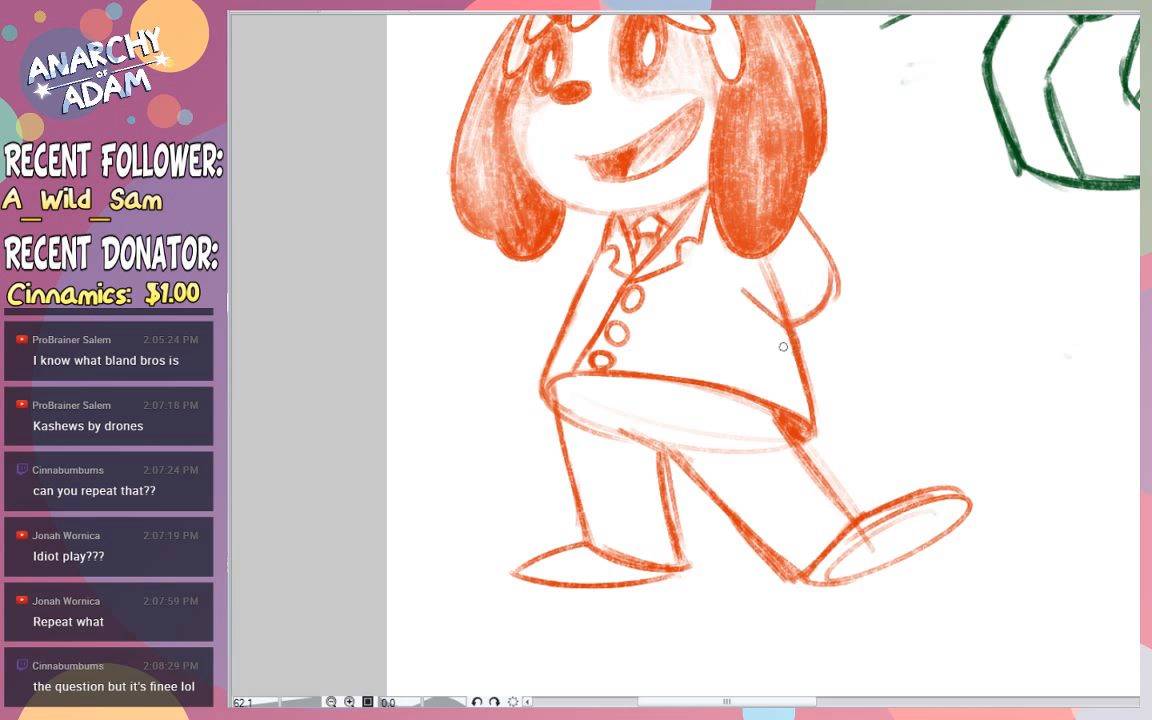
- Draw the bent arm's short inner line and small crease strokes where it meets the side of the coat
{"action": "left_click_drag", "start_coordinate": [742, 289], "coordinate": [784, 324]}
{"action": "key", "text": "ctrl+z"}
{"action": "left_click_drag", "start_coordinate": [742, 288], "coordinate": [795, 357]}
{"action": "key", "text": "ctrl+z"}
{"action": "key", "text": "ctrl+z"}
{"action": "left_click_drag", "start_coordinate": [758, 303], "coordinate": [779, 320]}
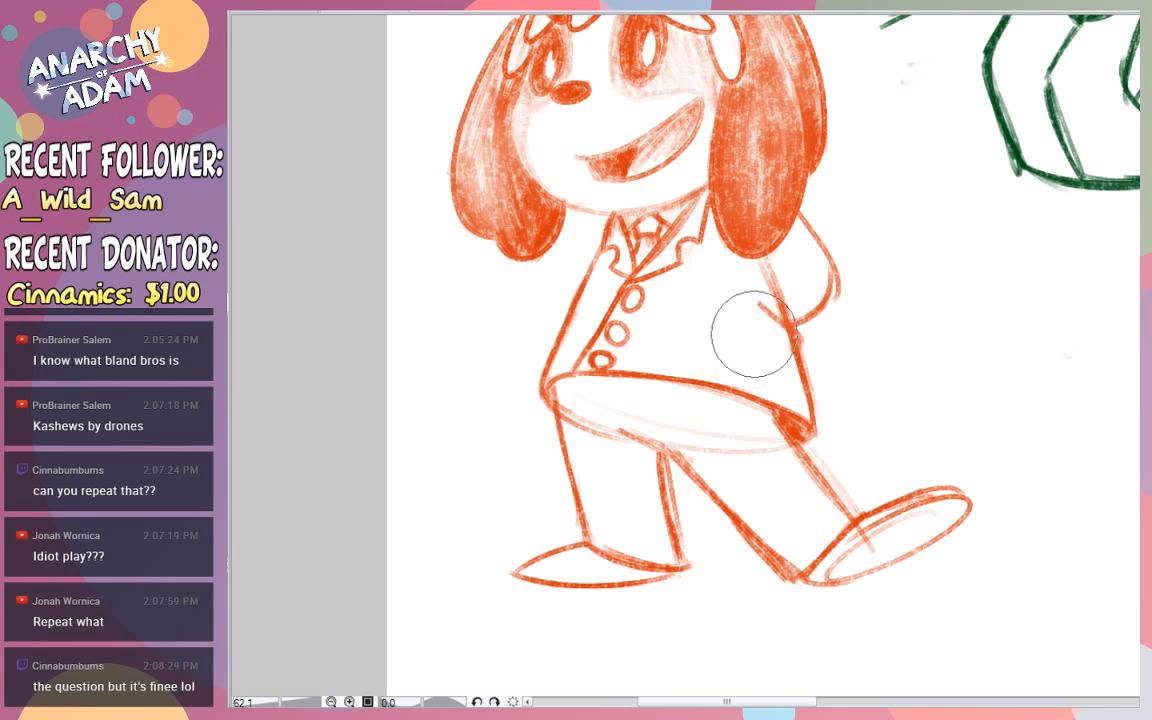
{"action": "left_click_drag", "start_coordinate": [778, 330], "coordinate": [790, 343]}
{"action": "left_click_drag", "start_coordinate": [768, 342], "coordinate": [797, 346]}
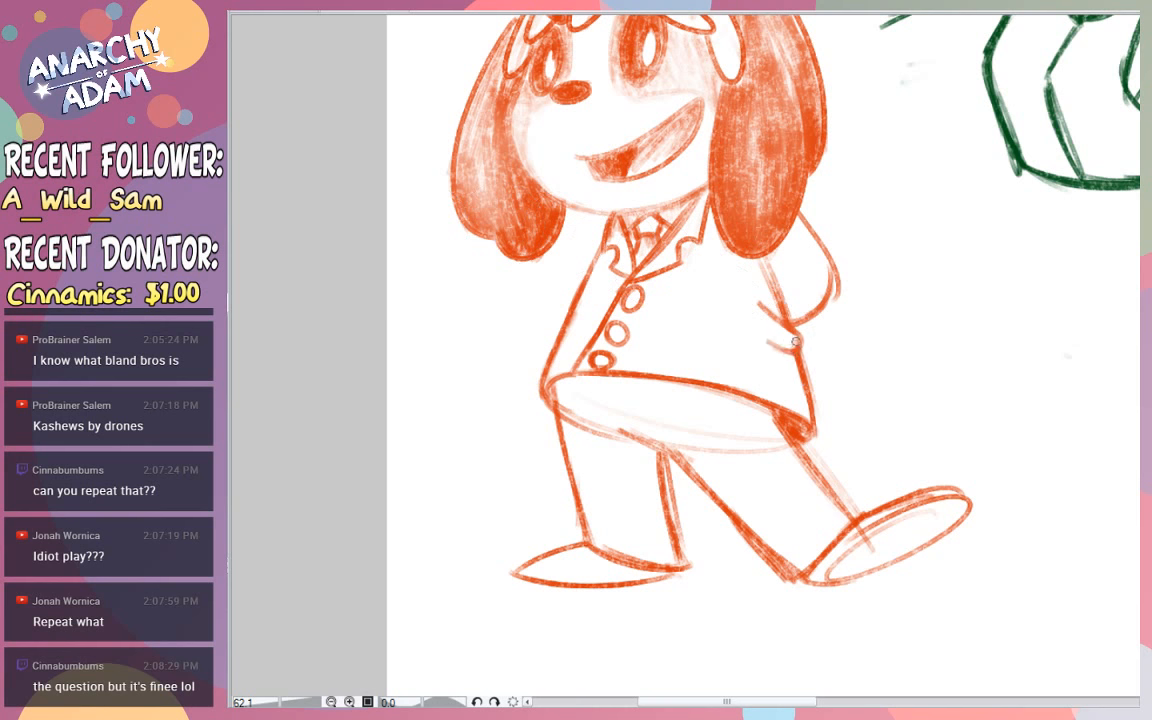
- Add light shading inside the bent back arm, along the coat's side
{"action": "left_click_drag", "start_coordinate": [757, 292], "coordinate": [790, 318]}
{"action": "mouse_move", "coordinate": [775, 259]}
{"action": "left_mouse_down"}
{"action": "mouse_move", "coordinate": [810, 270]}
{"action": "mouse_move", "coordinate": [783, 297]}
{"action": "mouse_move", "coordinate": [797, 290]}
{"action": "mouse_move", "coordinate": [805, 311]}
{"action": "mouse_move", "coordinate": [786, 283]}
{"action": "mouse_move", "coordinate": [812, 275]}
{"action": "mouse_move", "coordinate": [798, 288]}
{"action": "left_mouse_up"}
{"action": "key", "text": "e"}
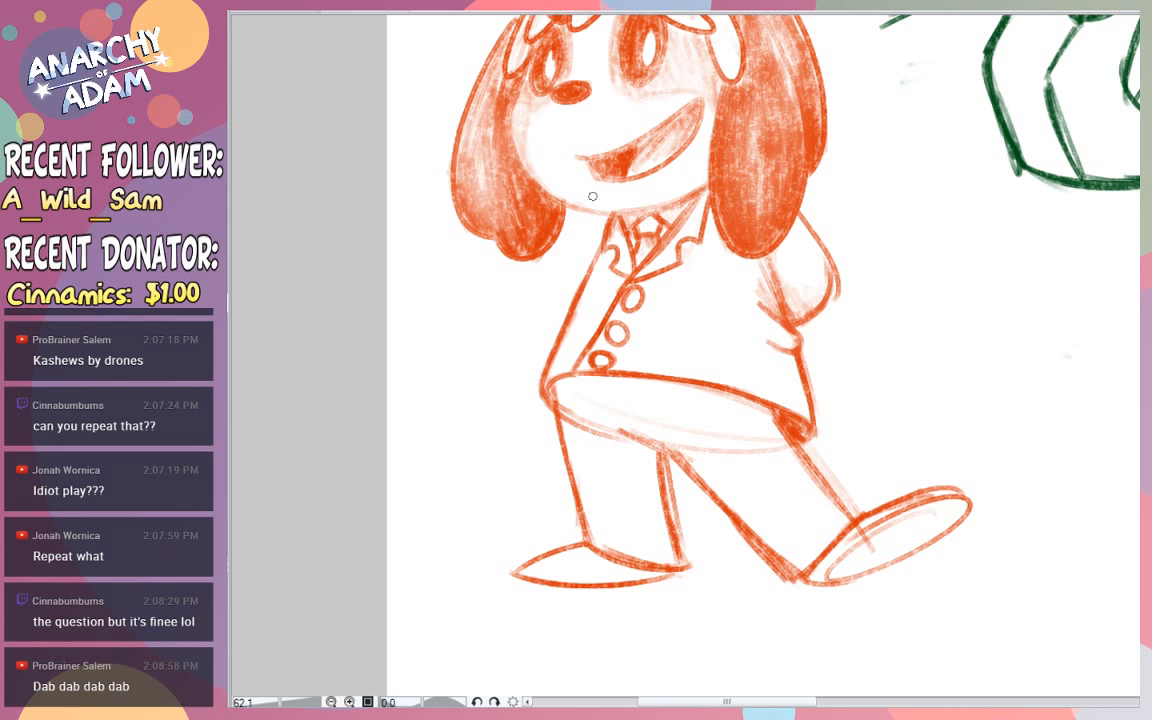
- Draw the outstretched sleeve as a diagonal line from the collar, closed with a curved cuff at the coat's hem
{"action": "left_click_drag", "start_coordinate": [483, 333], "coordinate": [605, 212]}
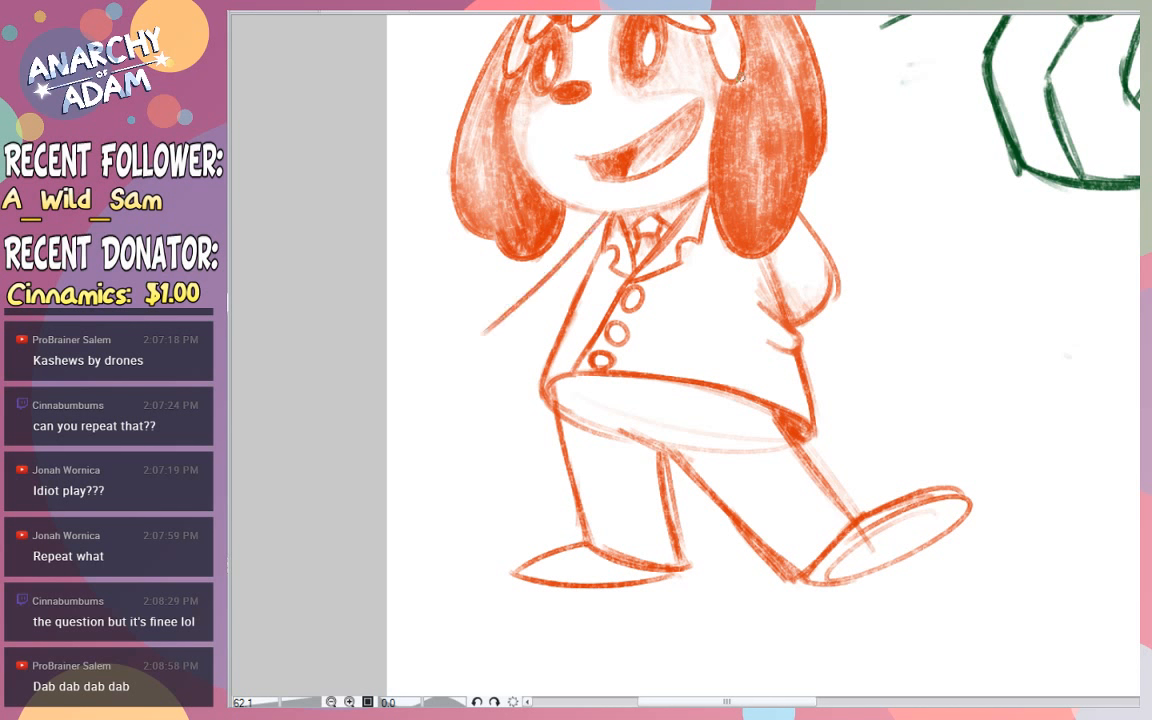
{"action": "mouse_move", "coordinate": [484, 334]}
{"action": "left_mouse_down"}
{"action": "mouse_move", "coordinate": [534, 406]}
{"action": "mouse_move", "coordinate": [525, 394]}
{"action": "mouse_move", "coordinate": [541, 392]}
{"action": "left_mouse_up"}
{"action": "key", "text": "ctrl+z"}
- Draw a rounded mitten hand with a raised thumb and a small palm crease at the outstretched sleeve
{"action": "left_click_drag", "start_coordinate": [480, 345], "coordinate": [430, 387]}
{"action": "key", "text": "ctrl+z"}
{"action": "mouse_move", "coordinate": [472, 335]}
{"action": "left_mouse_down"}
{"action": "mouse_move", "coordinate": [464, 350]}
{"action": "mouse_move", "coordinate": [427, 328]}
{"action": "mouse_move", "coordinate": [427, 356]}
{"action": "mouse_move", "coordinate": [452, 343]}
{"action": "mouse_move", "coordinate": [428, 358]}
{"action": "mouse_move", "coordinate": [448, 371]}
{"action": "left_mouse_up"}
{"action": "key", "text": "ctrl+z"}
{"action": "key", "text": "ctrl+z"}
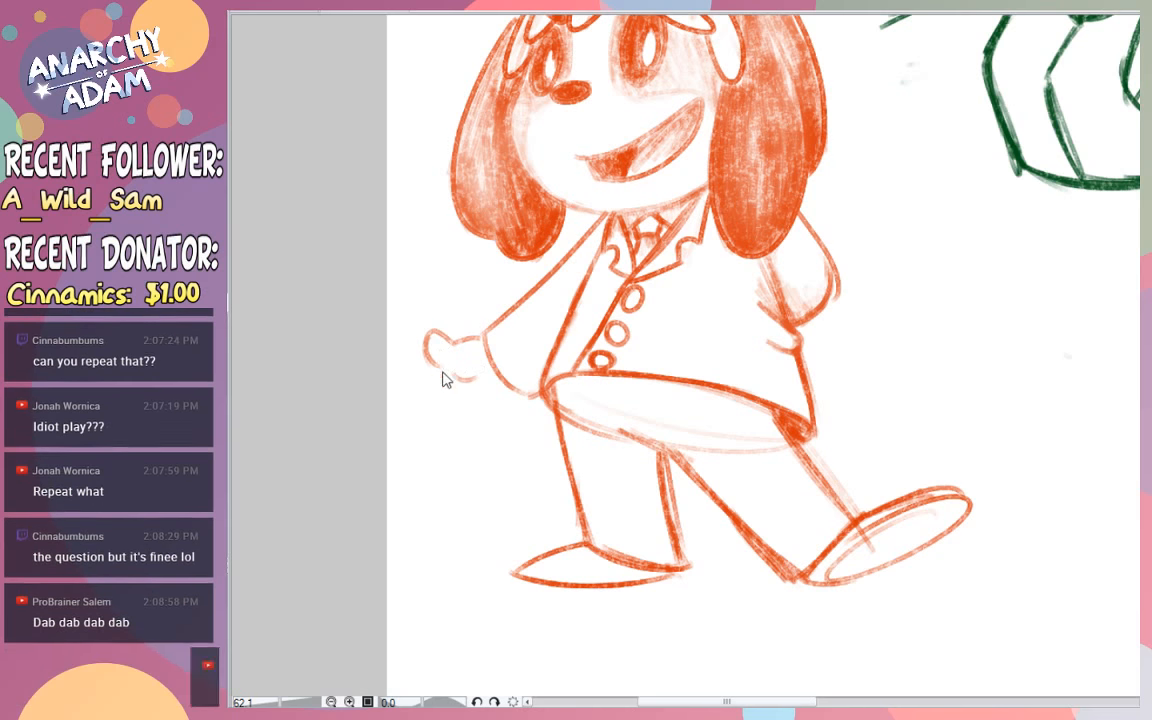
{"action": "key", "text": "ctrl+z"}
{"action": "mouse_move", "coordinate": [441, 369]}
{"action": "left_mouse_down"}
{"action": "mouse_move", "coordinate": [439, 428]}
{"action": "mouse_move", "coordinate": [492, 393]}
{"action": "mouse_move", "coordinate": [476, 421]}
{"action": "mouse_move", "coordinate": [486, 418]}
{"action": "mouse_move", "coordinate": [486, 385]}
{"action": "left_mouse_up"}
{"action": "key", "text": "ctrl+z"}
{"action": "key", "text": "ctrl+z"}
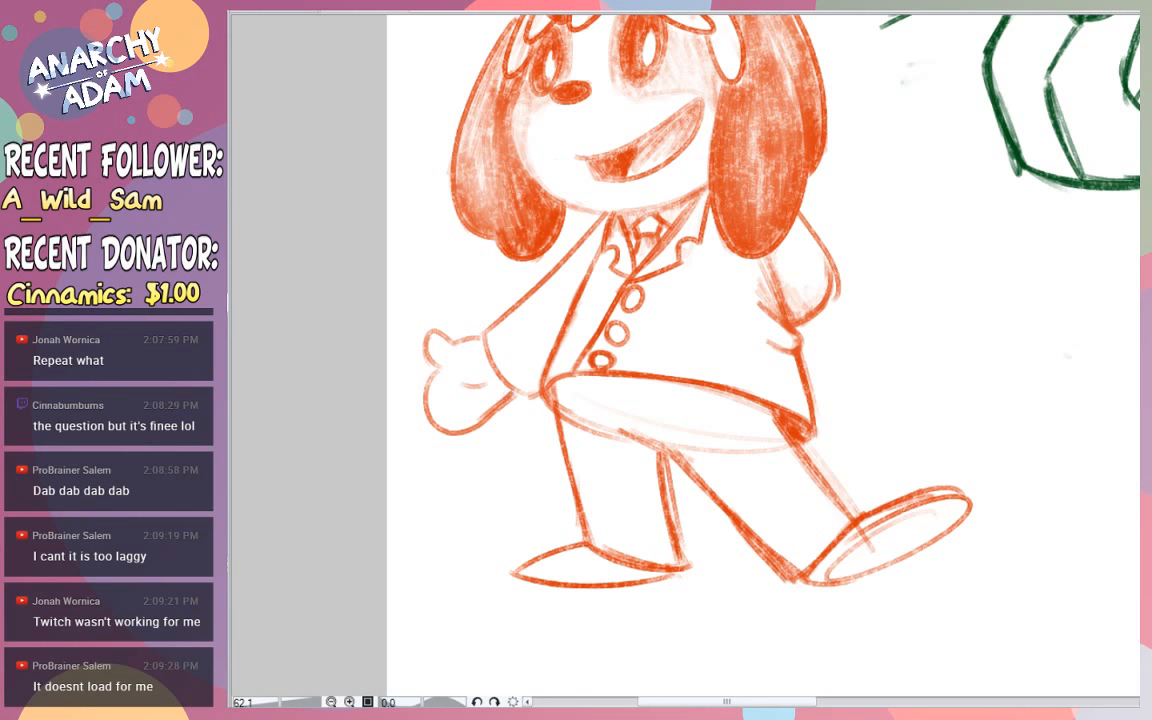
- Erase the lower hem curve and stray sketch lines crossing the tops of the dog's trousers
{"action": "scroll", "coordinate": [684, 357], "scroll_direction": "up", "scroll_amount": 3}
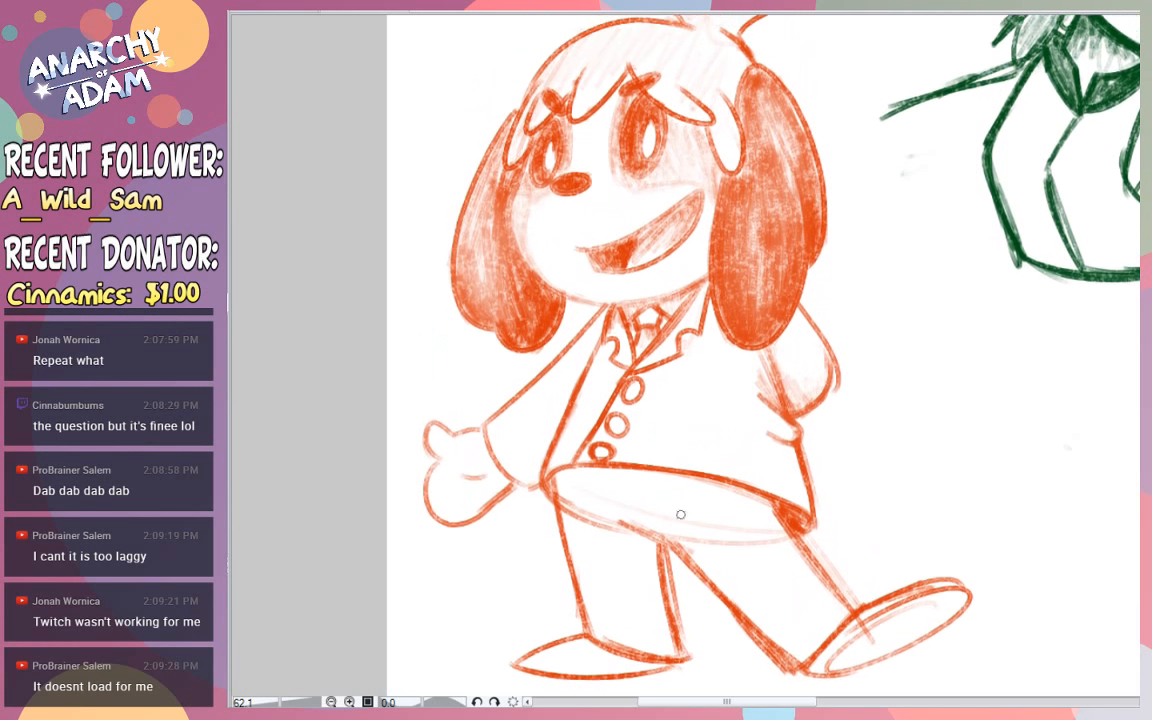
{"action": "key", "text": "e"}
{"action": "mouse_move", "coordinate": [570, 508]}
{"action": "left_mouse_down"}
{"action": "mouse_move", "coordinate": [628, 545]}
{"action": "mouse_move", "coordinate": [698, 521]}
{"action": "mouse_move", "coordinate": [676, 515]}
{"action": "mouse_move", "coordinate": [771, 553]}
{"action": "mouse_move", "coordinate": [766, 543]}
{"action": "mouse_move", "coordinate": [846, 581]}
{"action": "left_mouse_up"}
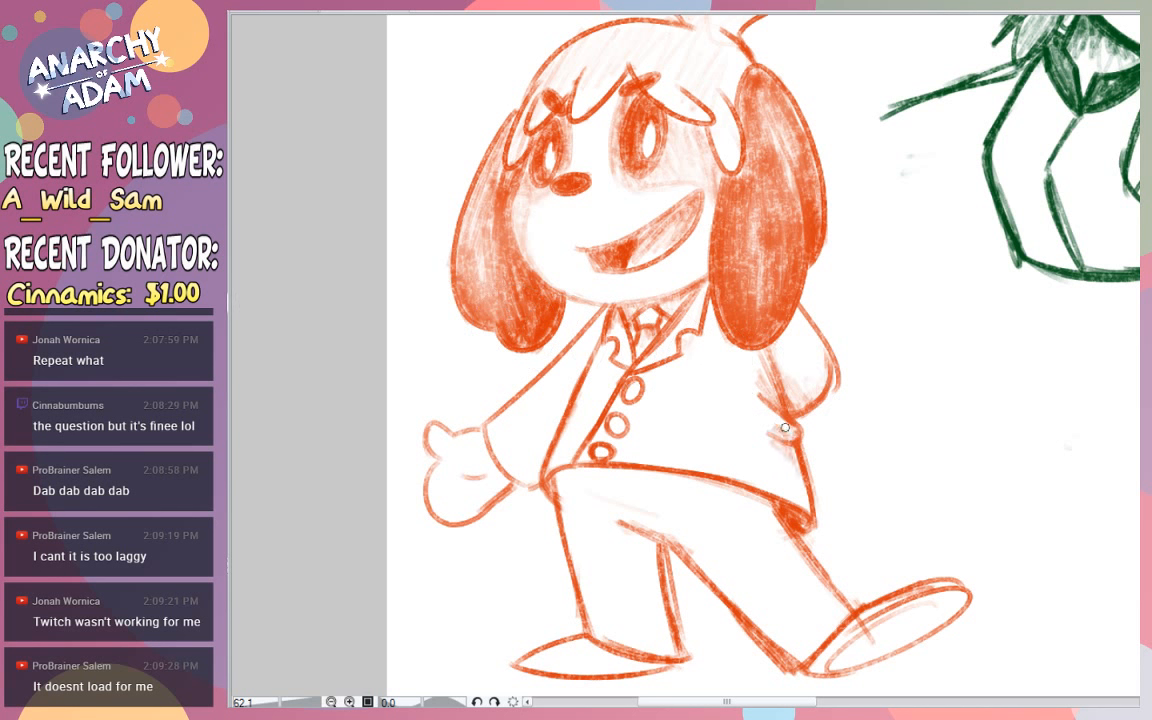
{"action": "key", "text": "ctrl+z"}
- Shade the bent back arm, the coat's side folds and the lower part of the outstretched sleeve
{"action": "mouse_move", "coordinate": [746, 413]}
{"action": "left_mouse_down"}
{"action": "mouse_move", "coordinate": [794, 436]}
{"action": "mouse_move", "coordinate": [792, 426]}
{"action": "mouse_move", "coordinate": [772, 431]}
{"action": "mouse_move", "coordinate": [791, 452]}
{"action": "mouse_move", "coordinate": [800, 507]}
{"action": "mouse_move", "coordinate": [779, 466]}
{"action": "mouse_move", "coordinate": [800, 472]}
{"action": "mouse_move", "coordinate": [752, 427]}
{"action": "mouse_move", "coordinate": [781, 478]}
{"action": "mouse_move", "coordinate": [783, 385]}
{"action": "mouse_move", "coordinate": [810, 396]}
{"action": "mouse_move", "coordinate": [797, 373]}
{"action": "mouse_move", "coordinate": [797, 408]}
{"action": "mouse_move", "coordinate": [790, 394]}
{"action": "mouse_move", "coordinate": [818, 396]}
{"action": "mouse_move", "coordinate": [811, 368]}
{"action": "mouse_move", "coordinate": [827, 376]}
{"action": "mouse_move", "coordinate": [798, 309]}
{"action": "mouse_move", "coordinate": [817, 371]}
{"action": "mouse_move", "coordinate": [776, 356]}
{"action": "mouse_move", "coordinate": [805, 366]}
{"action": "left_mouse_up"}
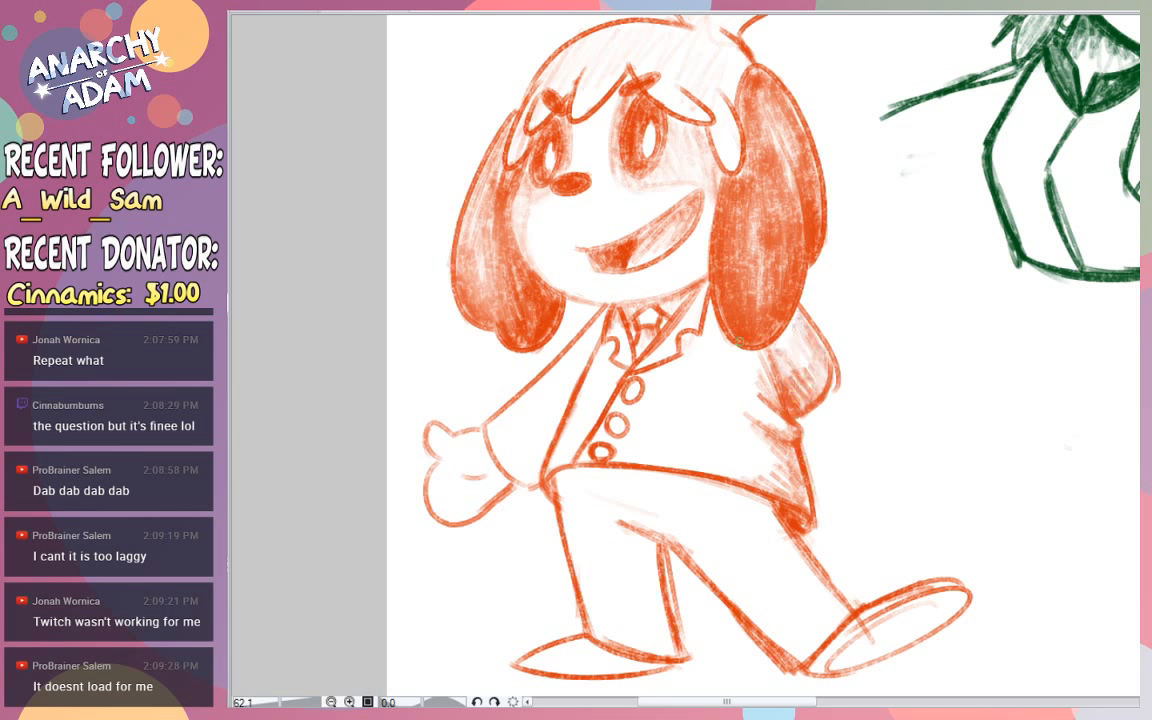
{"action": "mouse_move", "coordinate": [532, 457]}
{"action": "left_mouse_down"}
{"action": "mouse_move", "coordinate": [495, 455]}
{"action": "mouse_move", "coordinate": [535, 485]}
{"action": "mouse_move", "coordinate": [513, 460]}
{"action": "mouse_move", "coordinate": [542, 476]}
{"action": "mouse_move", "coordinate": [531, 451]}
{"action": "mouse_move", "coordinate": [549, 465]}
{"action": "mouse_move", "coordinate": [524, 463]}
{"action": "mouse_move", "coordinate": [516, 475]}
{"action": "mouse_move", "coordinate": [532, 483]}
{"action": "mouse_move", "coordinate": [524, 461]}
{"action": "mouse_move", "coordinate": [553, 436]}
{"action": "left_mouse_up"}
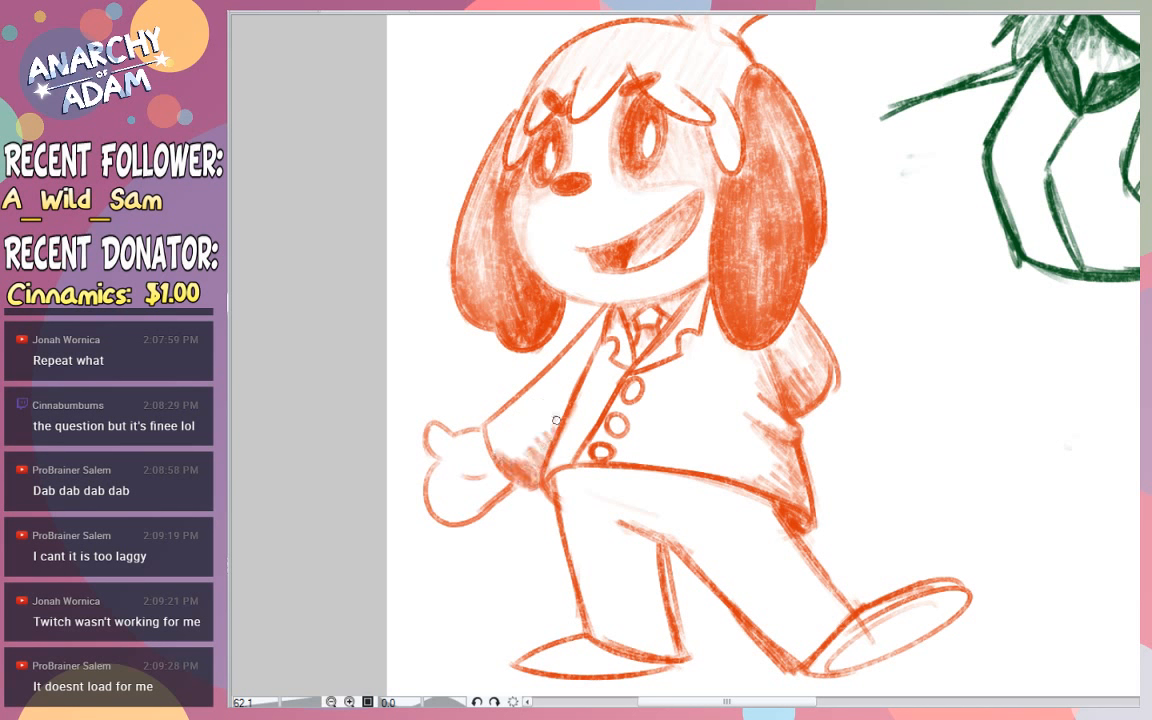
{"action": "mouse_move", "coordinate": [604, 345]}
{"action": "left_mouse_down"}
{"action": "mouse_move", "coordinate": [525, 445]}
{"action": "mouse_move", "coordinate": [494, 460]}
{"action": "left_mouse_up"}
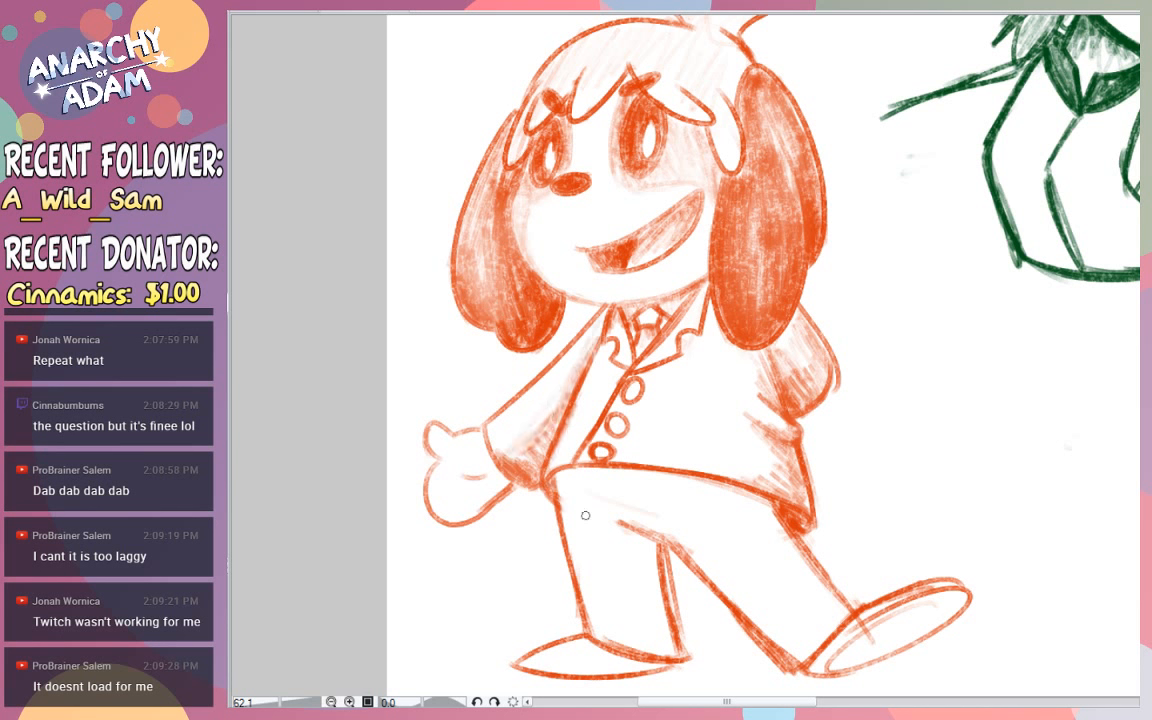
- Shade a narrow band beneath the coat's hem across the tops of both trouser legs
{"action": "mouse_move", "coordinate": [691, 534]}
{"action": "left_mouse_down"}
{"action": "mouse_move", "coordinate": [754, 541]}
{"action": "mouse_move", "coordinate": [708, 522]}
{"action": "left_mouse_up"}
{"action": "key", "text": "ctrl+z"}
{"action": "mouse_move", "coordinate": [786, 520]}
{"action": "left_mouse_down"}
{"action": "mouse_move", "coordinate": [697, 499]}
{"action": "mouse_move", "coordinate": [778, 525]}
{"action": "left_mouse_up"}
{"action": "mouse_move", "coordinate": [713, 507]}
{"action": "left_mouse_down"}
{"action": "mouse_move", "coordinate": [774, 506]}
{"action": "mouse_move", "coordinate": [695, 473]}
{"action": "mouse_move", "coordinate": [621, 467]}
{"action": "mouse_move", "coordinate": [586, 469]}
{"action": "mouse_move", "coordinate": [598, 485]}
{"action": "mouse_move", "coordinate": [551, 491]}
{"action": "mouse_move", "coordinate": [596, 470]}
{"action": "mouse_move", "coordinate": [666, 487]}
{"action": "mouse_move", "coordinate": [588, 470]}
{"action": "mouse_move", "coordinate": [550, 496]}
{"action": "mouse_move", "coordinate": [594, 477]}
{"action": "mouse_move", "coordinate": [720, 497]}
{"action": "mouse_move", "coordinate": [747, 517]}
{"action": "mouse_move", "coordinate": [704, 488]}
{"action": "mouse_move", "coordinate": [762, 503]}
{"action": "mouse_move", "coordinate": [749, 505]}
{"action": "mouse_move", "coordinate": [776, 523]}
{"action": "mouse_move", "coordinate": [702, 496]}
{"action": "mouse_move", "coordinate": [709, 505]}
{"action": "mouse_move", "coordinate": [558, 506]}
{"action": "left_mouse_up"}
- Strengthen the outstretched sleeve's cuff, shade the inner edge of the standing leg and darken the sleeve's underside
{"action": "left_click_drag", "start_coordinate": [486, 428], "coordinate": [540, 493]}
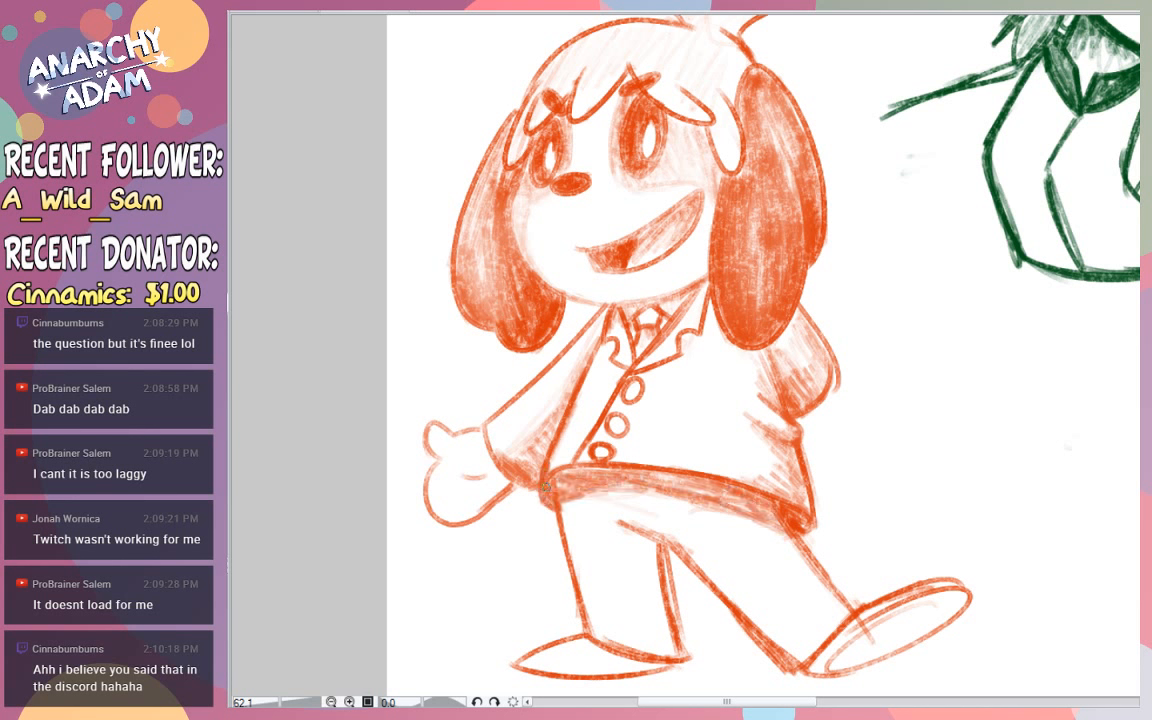
{"action": "left_click_drag", "start_coordinate": [641, 537], "coordinate": [668, 638]}
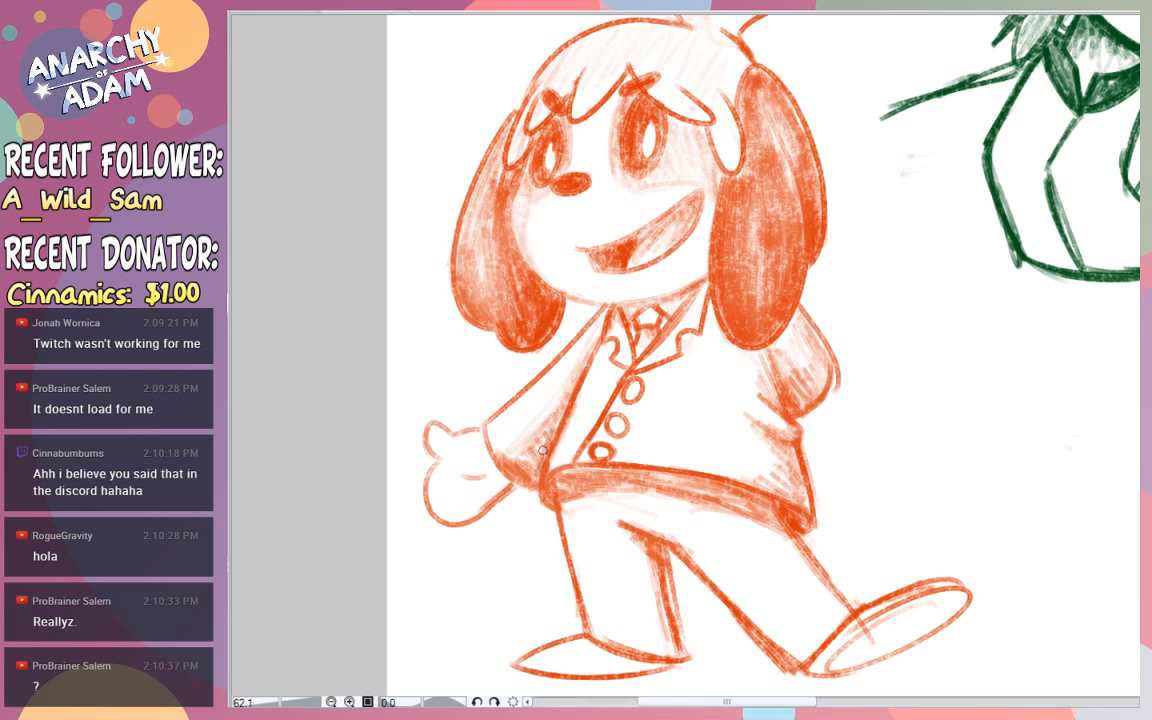
{"action": "mouse_move", "coordinate": [558, 396]}
{"action": "left_mouse_down"}
{"action": "mouse_move", "coordinate": [578, 369]}
{"action": "mouse_move", "coordinate": [491, 450]}
{"action": "mouse_move", "coordinate": [495, 436]}
{"action": "mouse_move", "coordinate": [485, 437]}
{"action": "mouse_move", "coordinate": [534, 420]}
{"action": "left_mouse_up"}
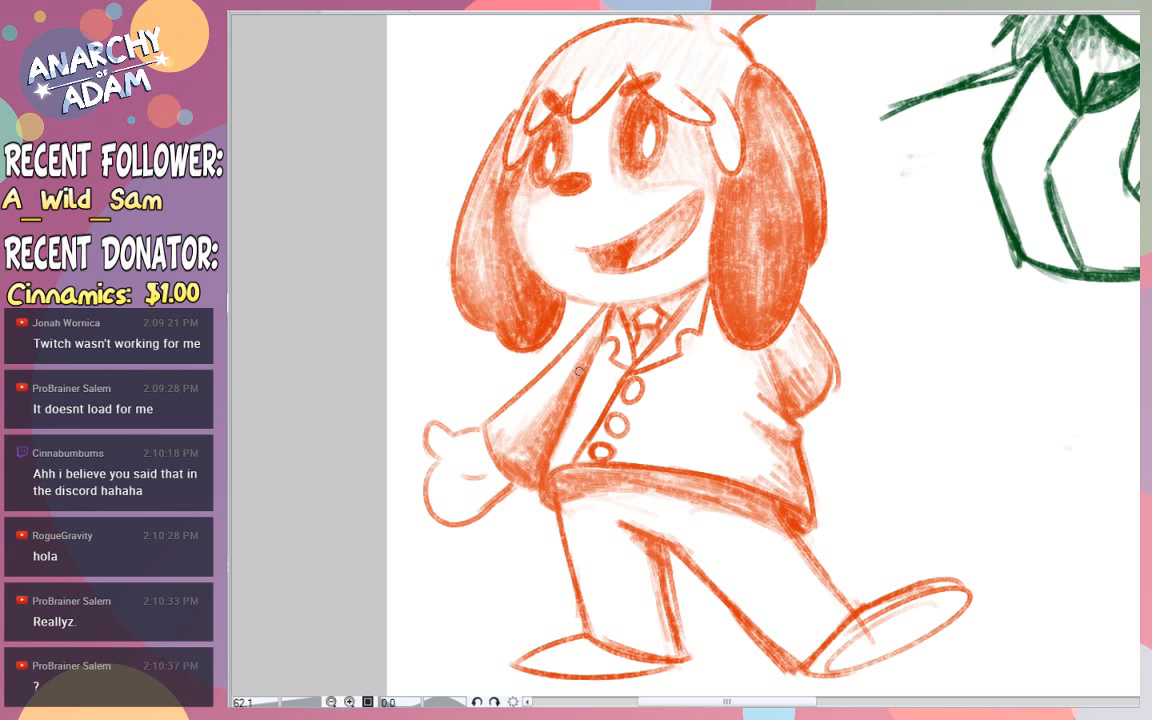
- Erase the three coat buttons and redraw the coat's front opening line
{"action": "key", "text": "e"}
{"action": "mouse_move", "coordinate": [614, 434]}
{"action": "left_mouse_down"}
{"action": "mouse_move", "coordinate": [598, 438]}
{"action": "mouse_move", "coordinate": [599, 454]}
{"action": "mouse_move", "coordinate": [640, 385]}
{"action": "mouse_move", "coordinate": [578, 455]}
{"action": "left_mouse_up"}
{"action": "left_click_drag", "start_coordinate": [626, 375], "coordinate": [575, 463]}
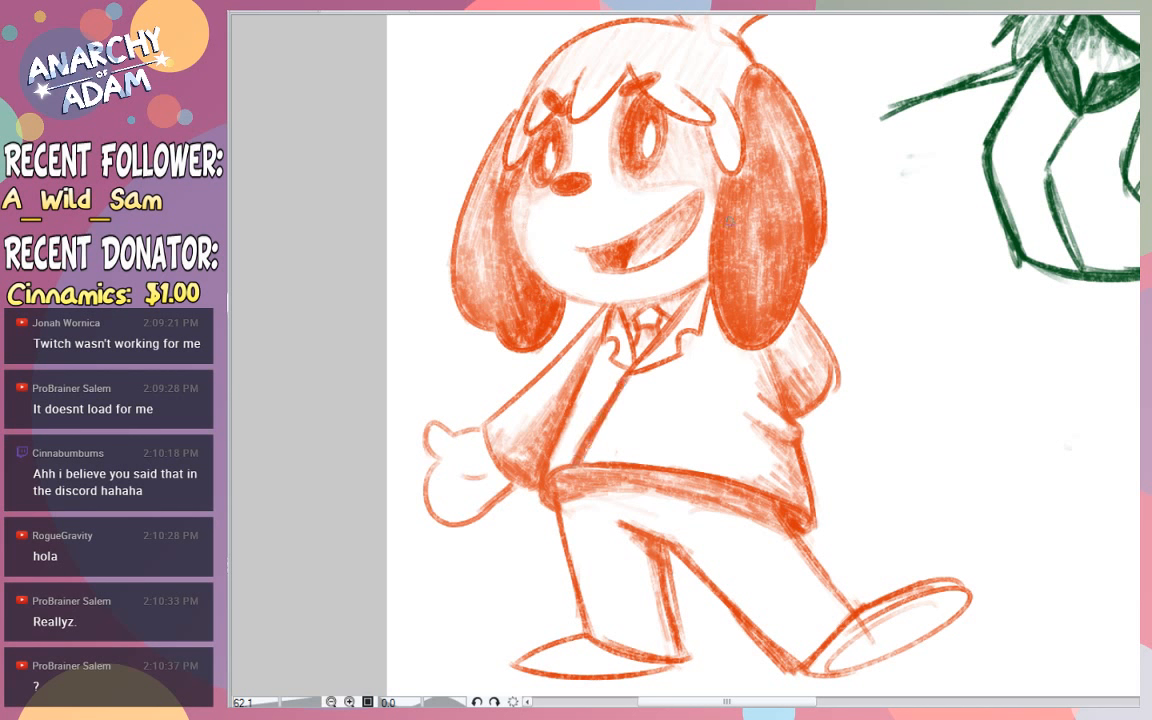
- Draw three small oval buttons along the coat's front opening and a short pocket line on the chest
{"action": "left_click_drag", "start_coordinate": [641, 384], "coordinate": [630, 438]}
{"action": "key", "text": "ctrl+z"}
{"action": "key", "text": "ctrl+z"}
{"action": "left_click_drag", "start_coordinate": [637, 388], "coordinate": [606, 436]}
{"action": "key", "text": "ctrl+z"}
{"action": "left_click_drag", "start_coordinate": [677, 383], "coordinate": [736, 375]}
{"action": "key", "text": "ctrl+z"}
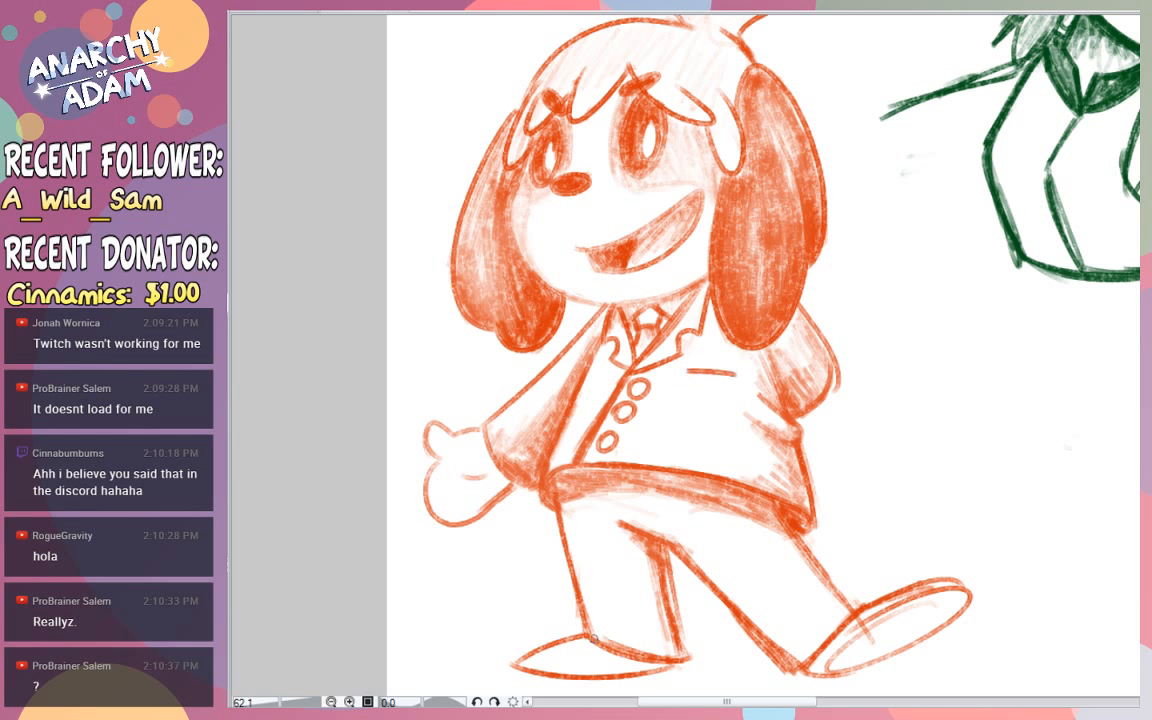
- Shade the standing foot's shoe and replace the raised shoe with a steeper, narrower, fully shaded oval
{"action": "mouse_move", "coordinate": [565, 672]}
{"action": "left_mouse_down"}
{"action": "mouse_move", "coordinate": [598, 673]}
{"action": "mouse_move", "coordinate": [560, 664]}
{"action": "mouse_move", "coordinate": [600, 653]}
{"action": "mouse_move", "coordinate": [530, 658]}
{"action": "mouse_move", "coordinate": [620, 662]}
{"action": "mouse_move", "coordinate": [590, 660]}
{"action": "left_mouse_up"}
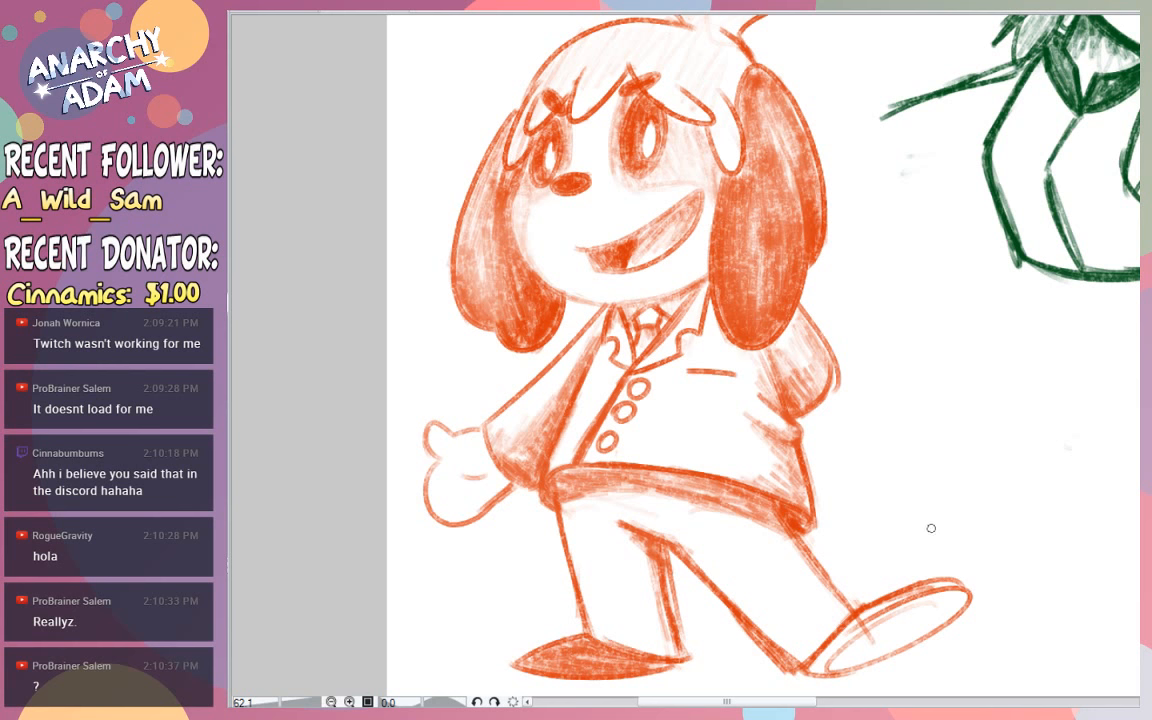
{"action": "mouse_move", "coordinate": [890, 612]}
{"action": "left_mouse_down"}
{"action": "mouse_move", "coordinate": [930, 592]}
{"action": "mouse_move", "coordinate": [840, 683]}
{"action": "mouse_move", "coordinate": [851, 653]}
{"action": "left_mouse_up"}
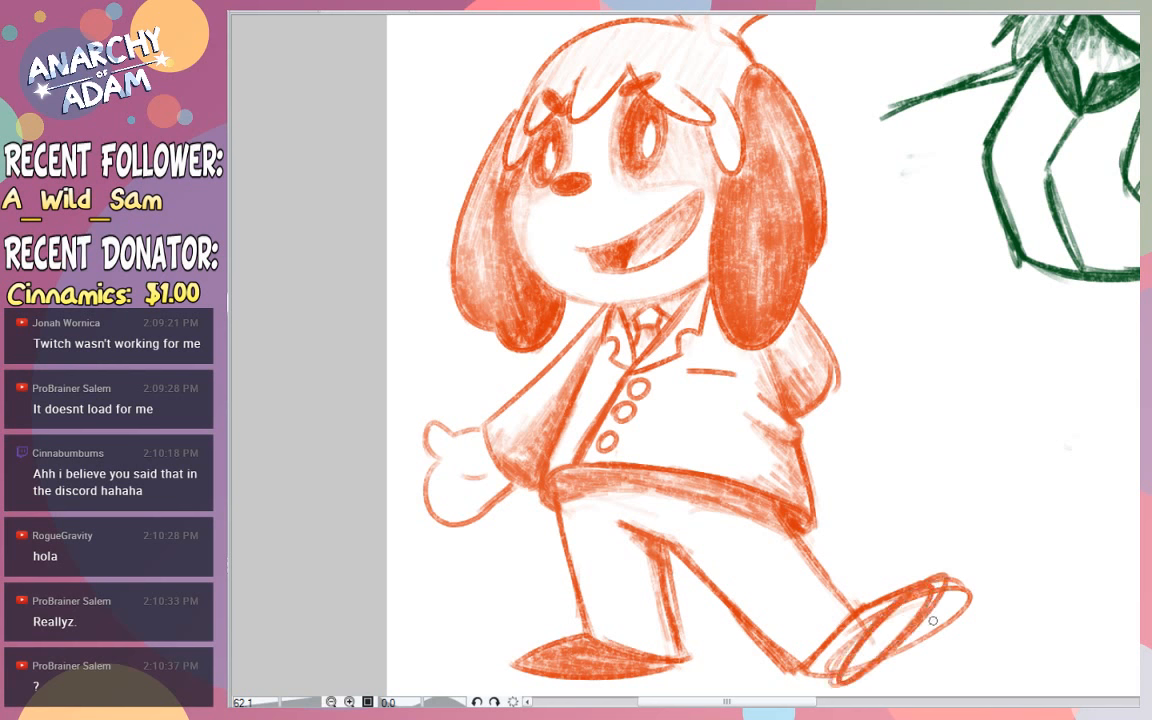
{"action": "key", "text": "e"}
{"action": "mouse_move", "coordinate": [966, 600]}
{"action": "left_mouse_down"}
{"action": "mouse_move", "coordinate": [943, 599]}
{"action": "mouse_move", "coordinate": [810, 674]}
{"action": "mouse_move", "coordinate": [836, 617]}
{"action": "mouse_move", "coordinate": [752, 552]}
{"action": "left_mouse_up"}
{"action": "mouse_move", "coordinate": [915, 583]}
{"action": "left_mouse_down"}
{"action": "mouse_move", "coordinate": [908, 576]}
{"action": "mouse_move", "coordinate": [811, 668]}
{"action": "mouse_move", "coordinate": [896, 579]}
{"action": "left_mouse_up"}
{"action": "key", "text": "ctrl+z"}
{"action": "mouse_move", "coordinate": [812, 668]}
{"action": "left_mouse_down"}
{"action": "mouse_move", "coordinate": [826, 631]}
{"action": "mouse_move", "coordinate": [876, 582]}
{"action": "mouse_move", "coordinate": [857, 587]}
{"action": "mouse_move", "coordinate": [896, 574]}
{"action": "mouse_move", "coordinate": [836, 626]}
{"action": "left_mouse_up"}
{"action": "mouse_move", "coordinate": [873, 590]}
{"action": "left_mouse_down"}
{"action": "mouse_move", "coordinate": [807, 658]}
{"action": "mouse_move", "coordinate": [870, 600]}
{"action": "mouse_move", "coordinate": [840, 640]}
{"action": "mouse_move", "coordinate": [880, 610]}
{"action": "mouse_move", "coordinate": [819, 678]}
{"action": "mouse_move", "coordinate": [881, 622]}
{"action": "mouse_move", "coordinate": [824, 680]}
{"action": "mouse_move", "coordinate": [874, 604]}
{"action": "mouse_move", "coordinate": [814, 669]}
{"action": "left_mouse_up"}
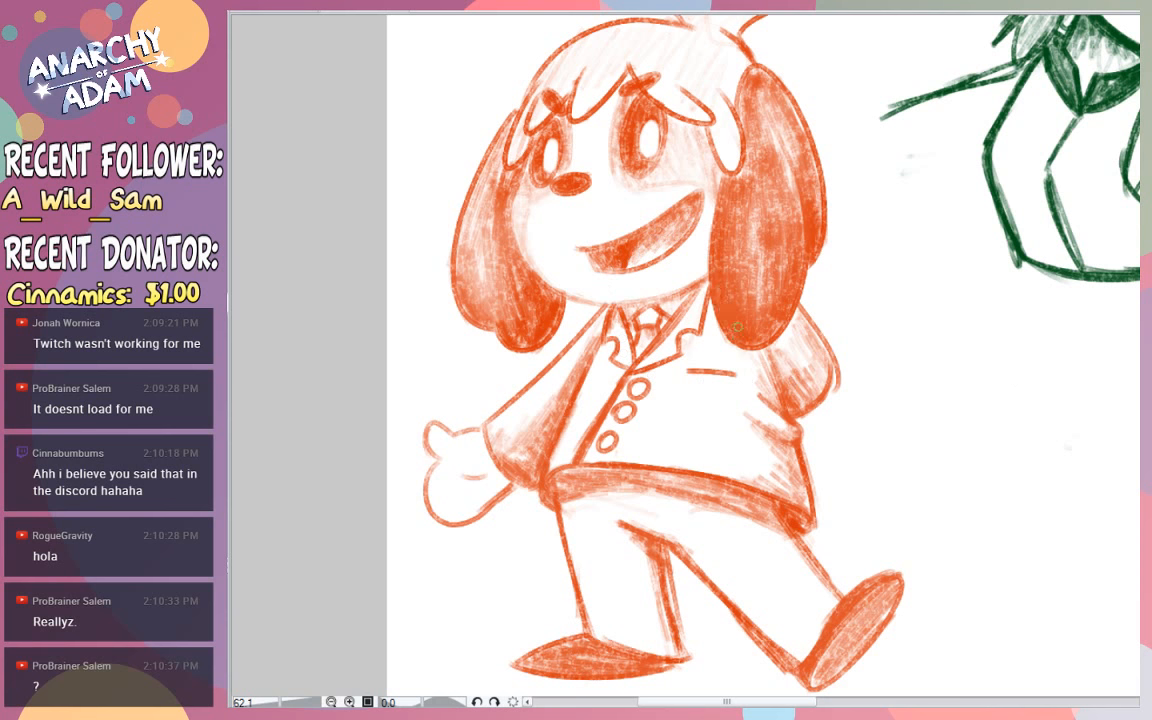
- Examine the finished dog beside the green elf and the spiky-haired ninja across the whole page
{"action": "scroll", "coordinate": [1089, 311], "scroll_direction": "down", "scroll_amount": 5}
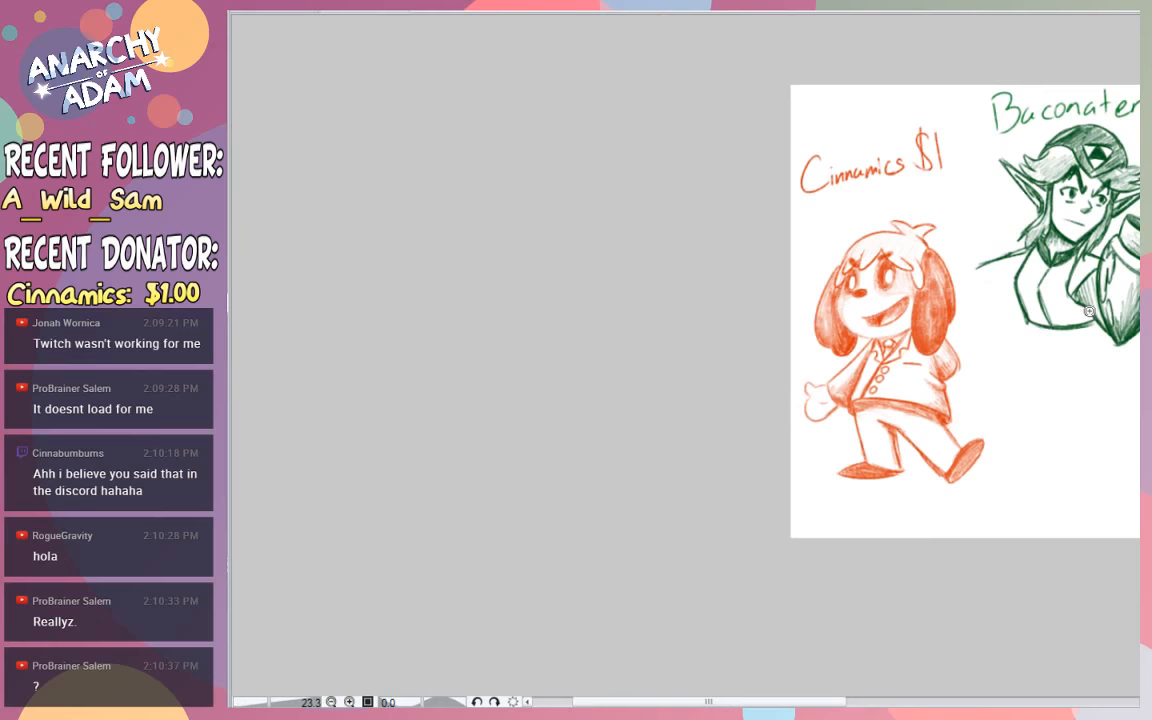
{"action": "mouse_move", "coordinate": [1089, 311]}
{"action": "left_mouse_down"}
{"action": "mouse_move", "coordinate": [1077, 329]}
{"action": "mouse_move", "coordinate": [1134, 332]}
{"action": "mouse_move", "coordinate": [1134, 318]}
{"action": "left_mouse_up"}
{"action": "left_click_drag", "start_coordinate": [1060, 82], "coordinate": [1096, 98]}
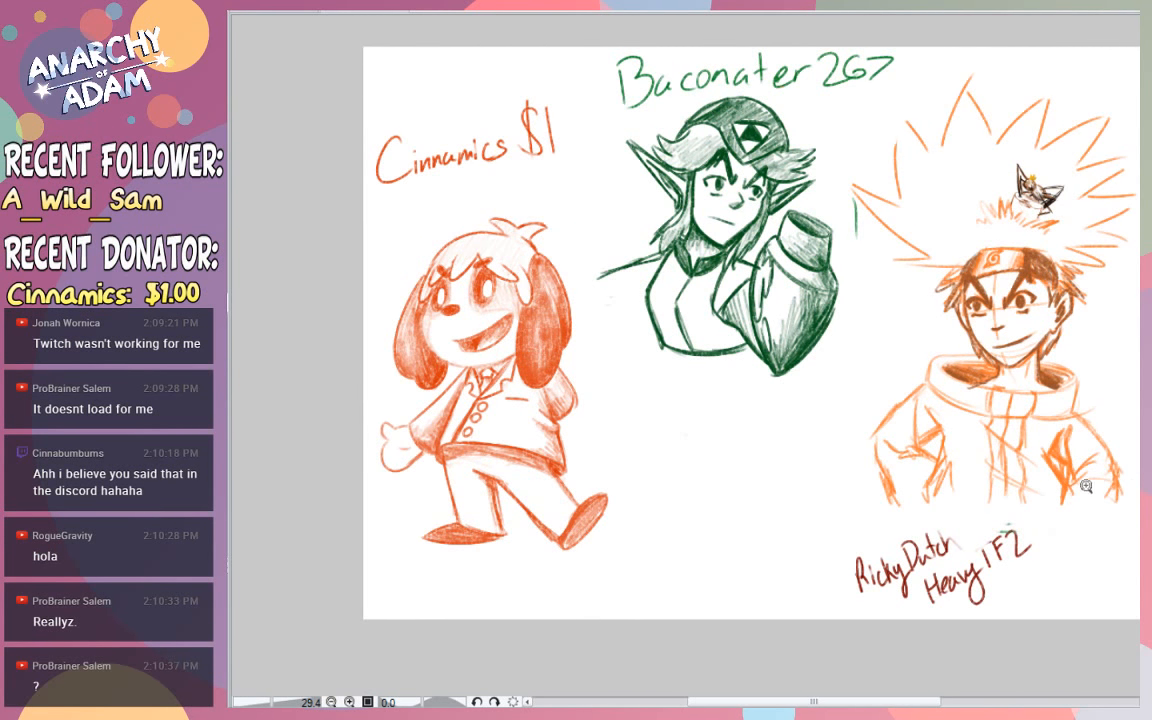
{"action": "mouse_move", "coordinate": [1134, 184]}
{"action": "left_mouse_down"}
{"action": "mouse_move", "coordinate": [1150, 180]}
{"action": "mouse_move", "coordinate": [1123, 253]}
{"action": "mouse_move", "coordinate": [876, 360]}
{"action": "mouse_move", "coordinate": [908, 436]}
{"action": "left_mouse_up"}
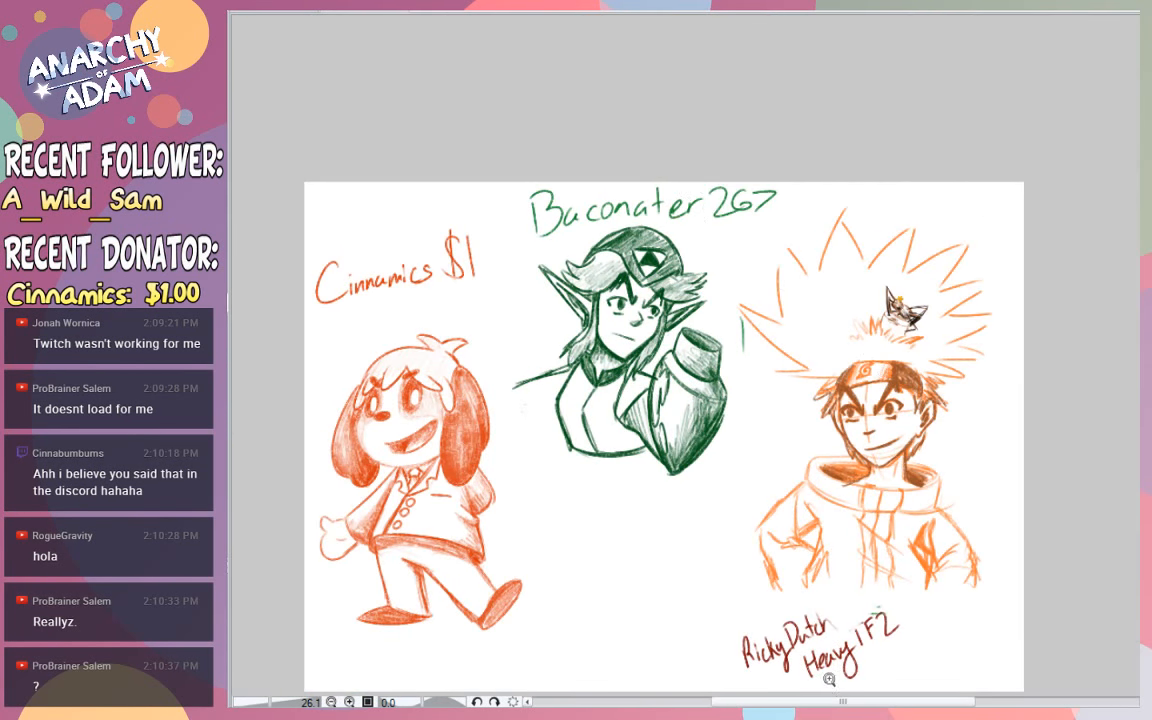
{"action": "left_click_drag", "start_coordinate": [628, 286], "coordinate": [720, 145]}
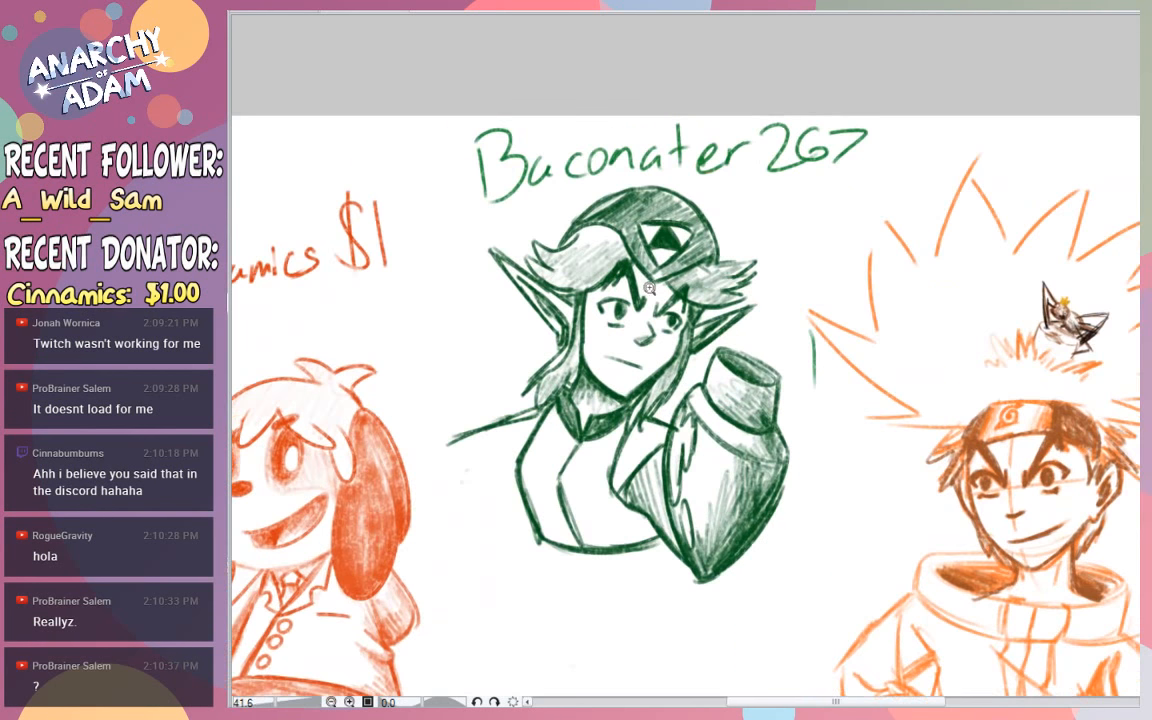
{"action": "left_click_drag", "start_coordinate": [743, 213], "coordinate": [748, 207]}
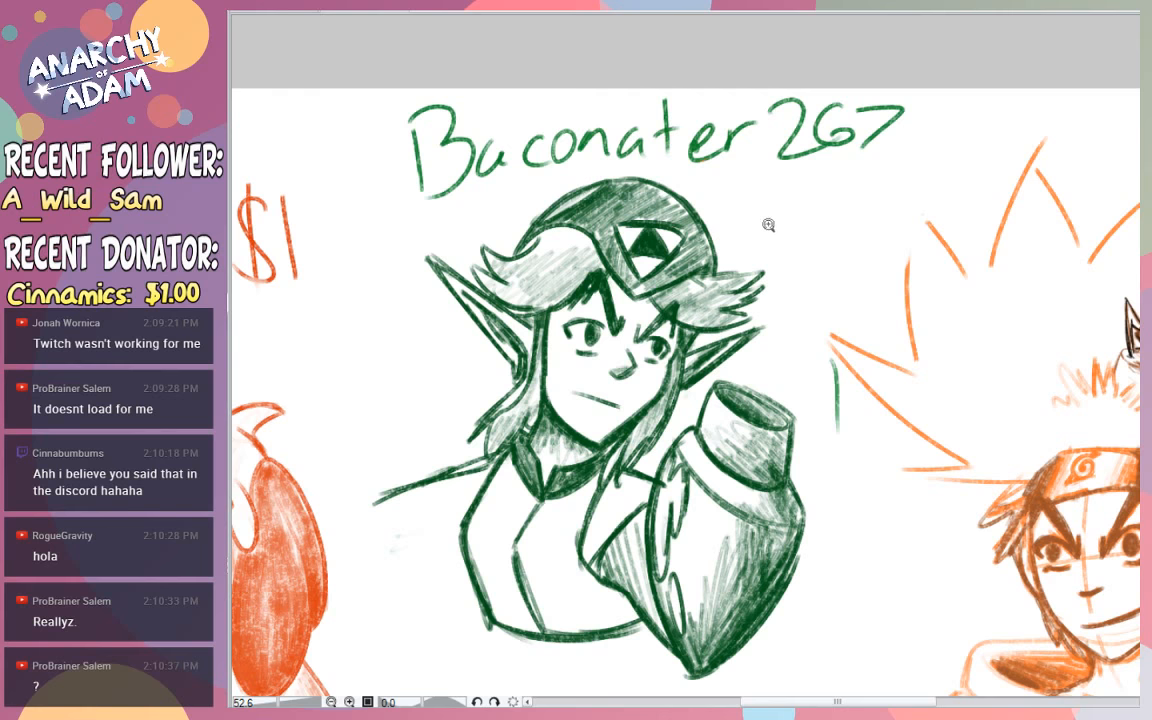
{"action": "left_click_drag", "start_coordinate": [768, 230], "coordinate": [614, 222]}
{"action": "left_click_drag", "start_coordinate": [451, 402], "coordinate": [662, 243]}
{"action": "left_click_drag", "start_coordinate": [460, 207], "coordinate": [988, 187]}
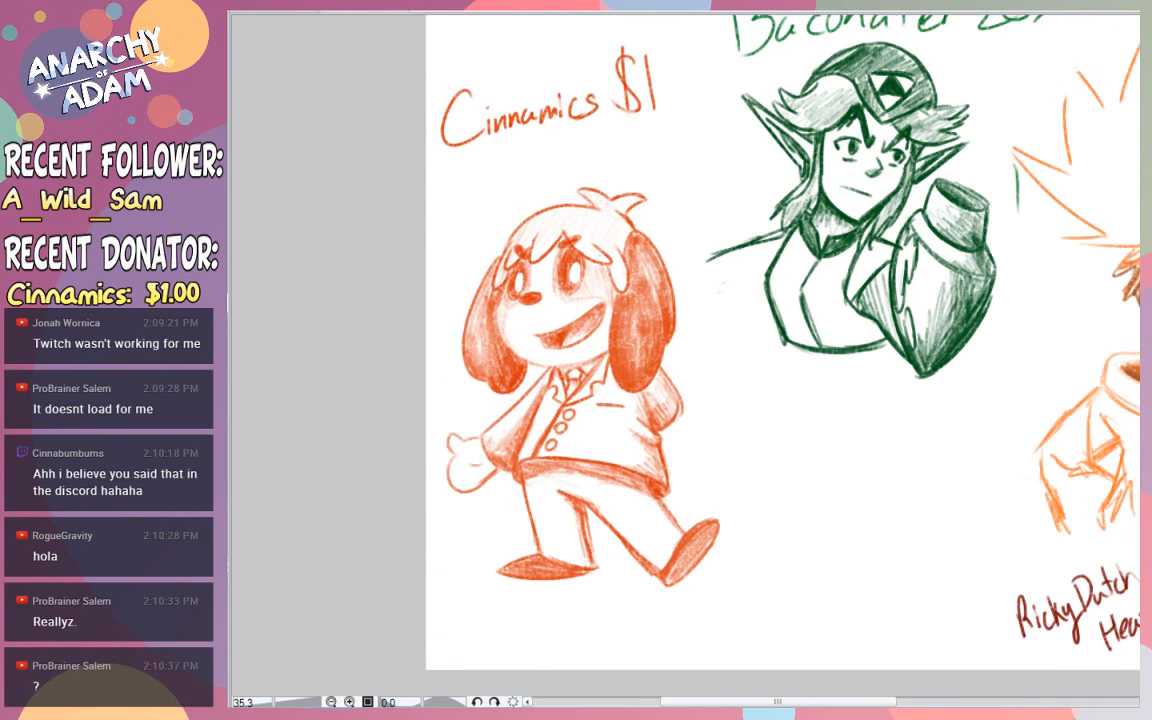
{"action": "scroll", "coordinate": [1110, 333], "scroll_direction": "up", "scroll_amount": 2}
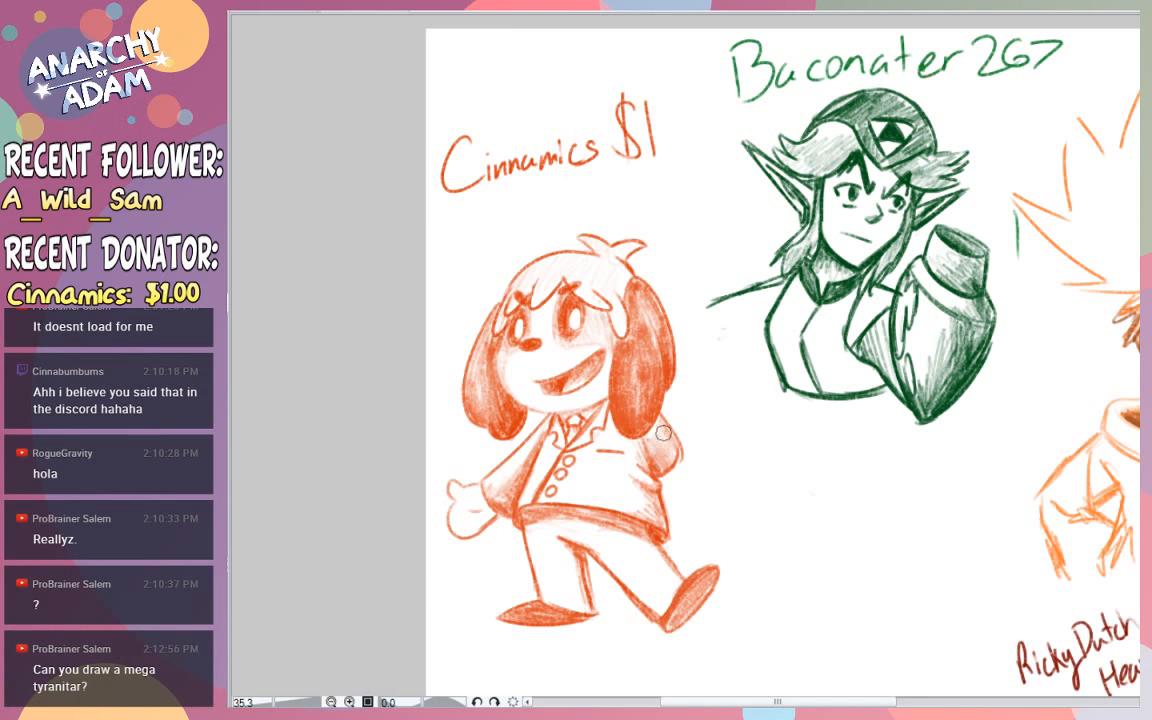
- Check the Points list on the request page and return to the character drawings
{"action": "mouse_move", "coordinate": [572, 521]}
{"action": "left_mouse_down"}
{"action": "mouse_move", "coordinate": [629, 531]}
{"action": "mouse_move", "coordinate": [532, 522]}
{"action": "left_mouse_up"}
{"action": "key", "text": "ctrl+z"}
{"action": "left_click", "coordinate": [256, 11]}
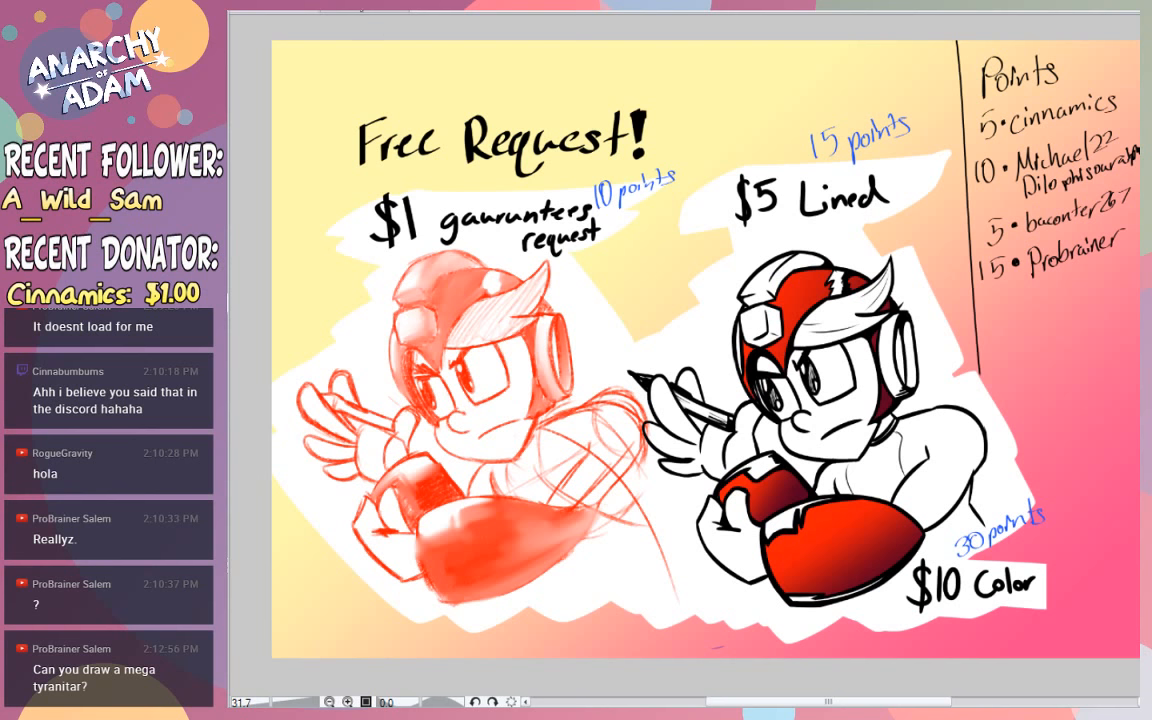
{"action": "left_click", "coordinate": [375, 16]}
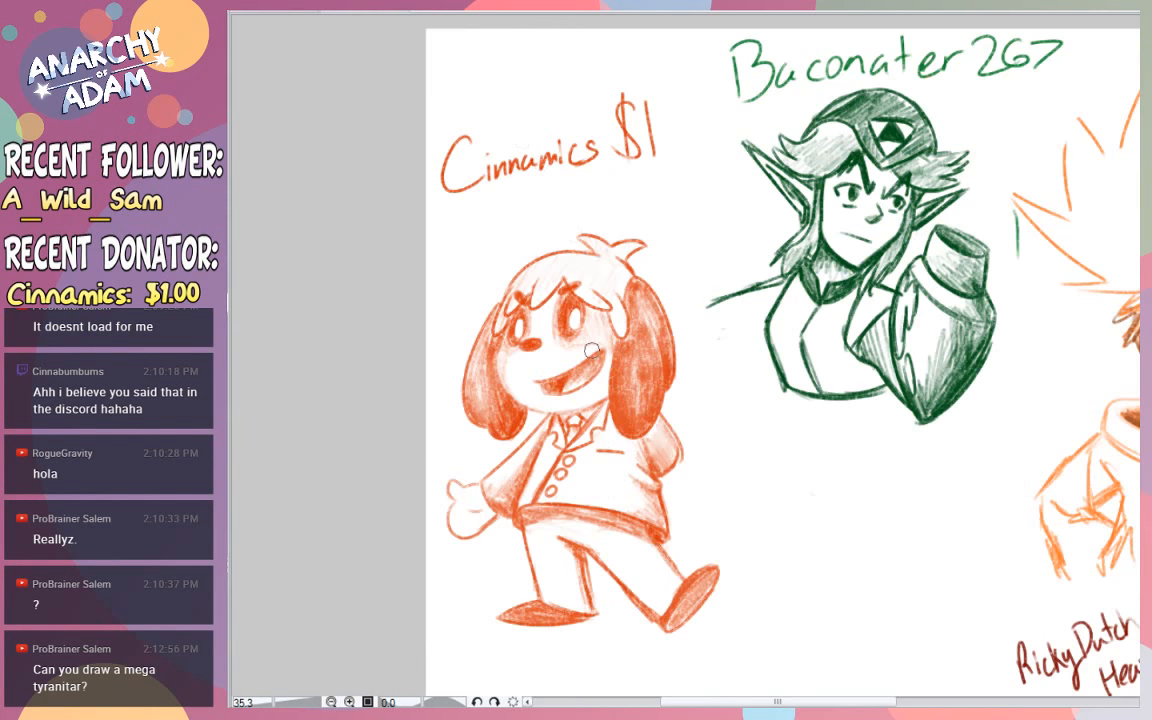
- Select the orange dog together with its handwritten name label using a freehand lasso outline
{"action": "left_click", "coordinate": [546, 408]}
{"action": "left_click_drag", "start_coordinate": [777, 589], "coordinate": [771, 586]}
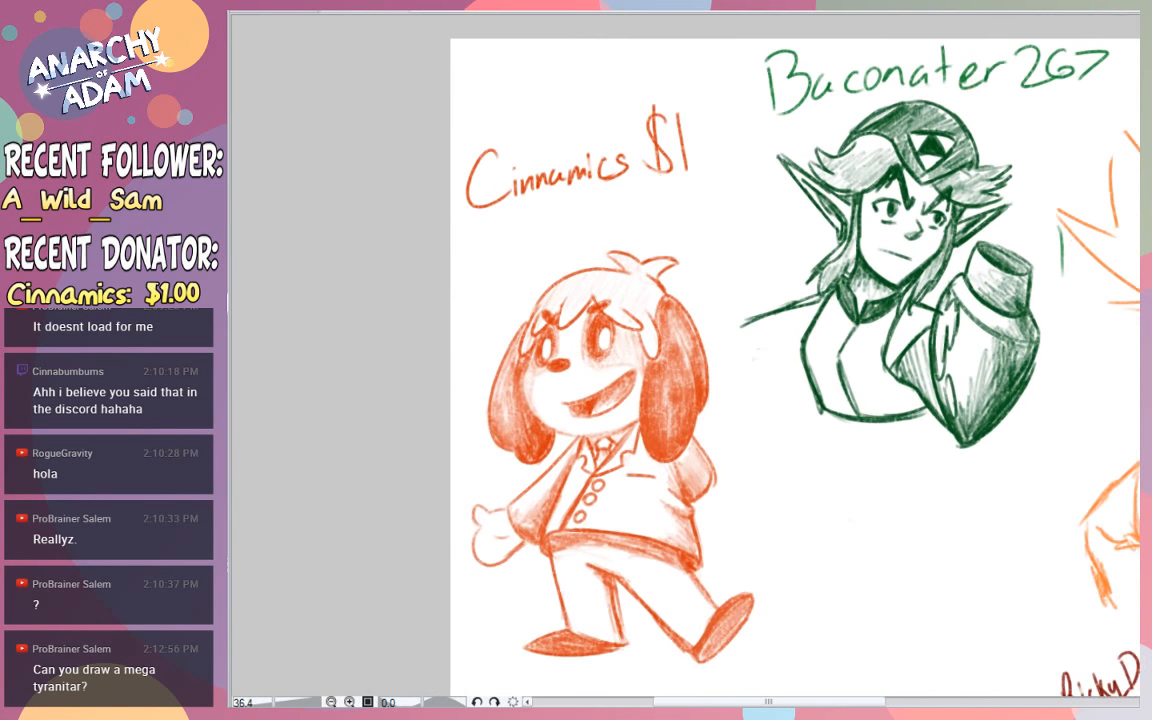
{"action": "left_click_drag", "start_coordinate": [810, 519], "coordinate": [814, 520]}
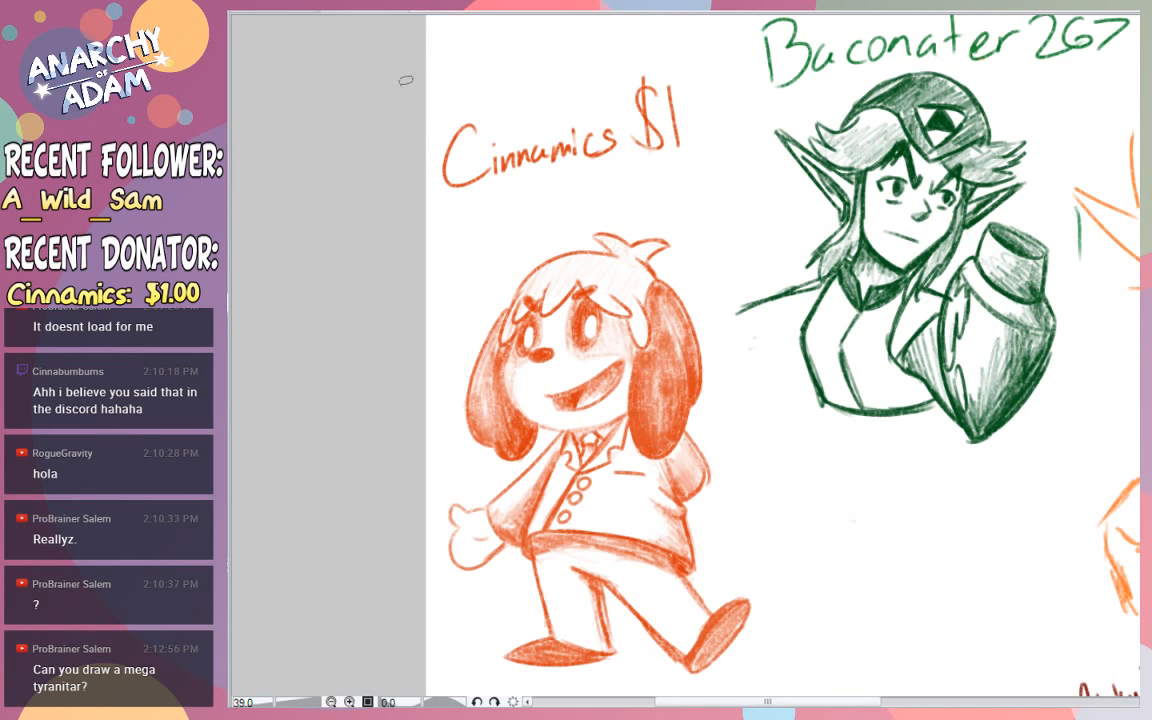
{"action": "mouse_move", "coordinate": [488, 70]}
{"action": "left_mouse_down"}
{"action": "mouse_move", "coordinate": [378, 308]}
{"action": "mouse_move", "coordinate": [625, 698]}
{"action": "mouse_move", "coordinate": [715, 459]}
{"action": "mouse_move", "coordinate": [665, 112]}
{"action": "mouse_move", "coordinate": [545, 10]}
{"action": "mouse_move", "coordinate": [520, 63]}
{"action": "left_mouse_up"}
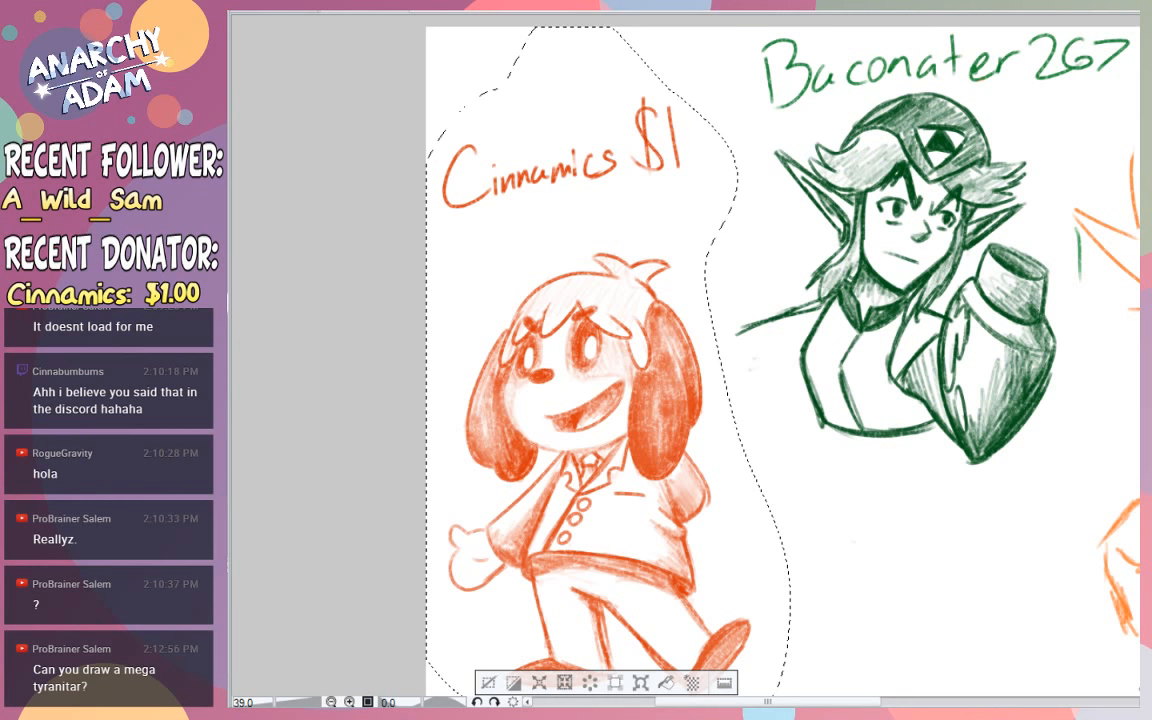
- Paste the selected dog and label on a blank page, move them toward its middle and deselect
{"action": "key", "text": "ctrl+v"}
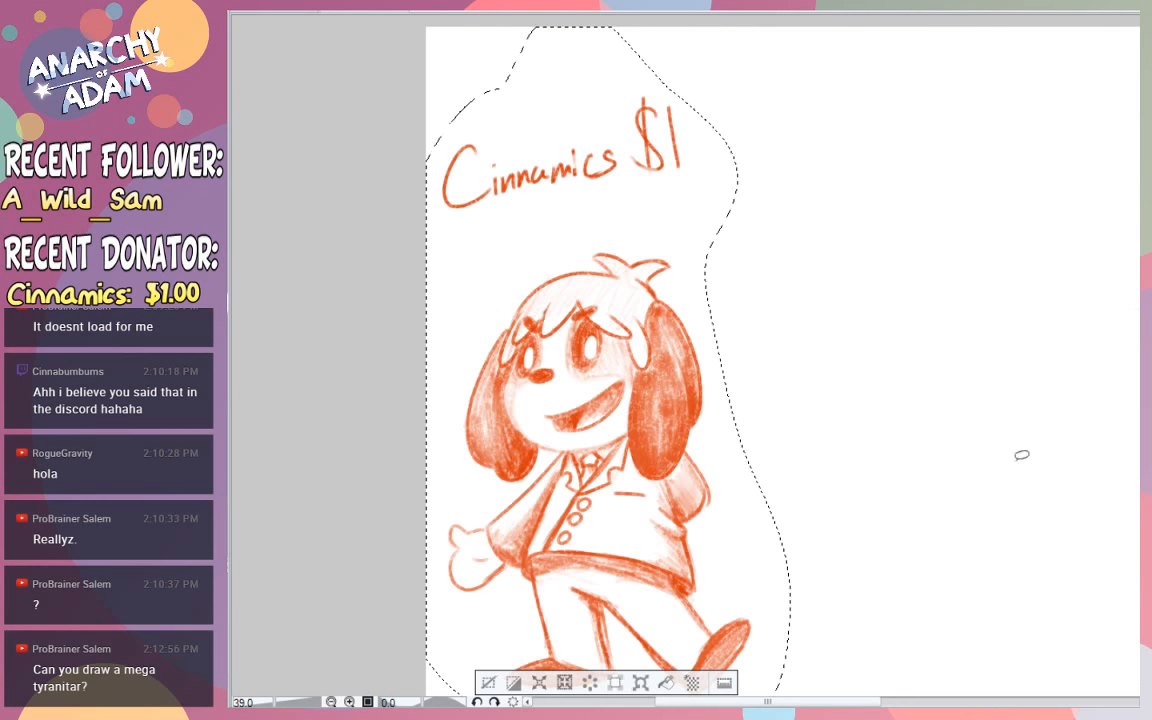
{"action": "mouse_move", "coordinate": [733, 535]}
{"action": "left_mouse_down"}
{"action": "mouse_move", "coordinate": [936, 494]}
{"action": "mouse_move", "coordinate": [1021, 499]}
{"action": "mouse_move", "coordinate": [980, 500]}
{"action": "left_mouse_up"}
{"action": "left_click_drag", "start_coordinate": [1100, 557], "coordinate": [1146, 562]}
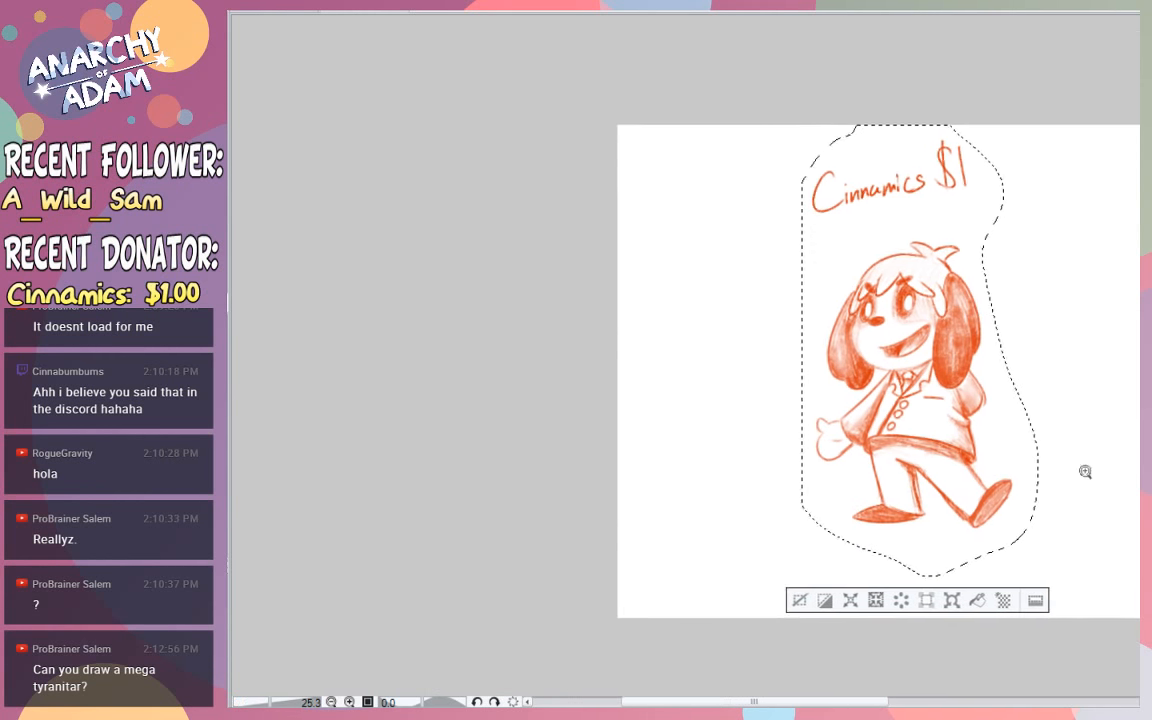
{"action": "mouse_move", "coordinate": [1049, 322]}
{"action": "left_mouse_down"}
{"action": "mouse_move", "coordinate": [1084, 328]}
{"action": "mouse_move", "coordinate": [1041, 501]}
{"action": "mouse_move", "coordinate": [1085, 540]}
{"action": "mouse_move", "coordinate": [1091, 374]}
{"action": "left_mouse_up"}
{"action": "key", "text": "ctrl+d"}
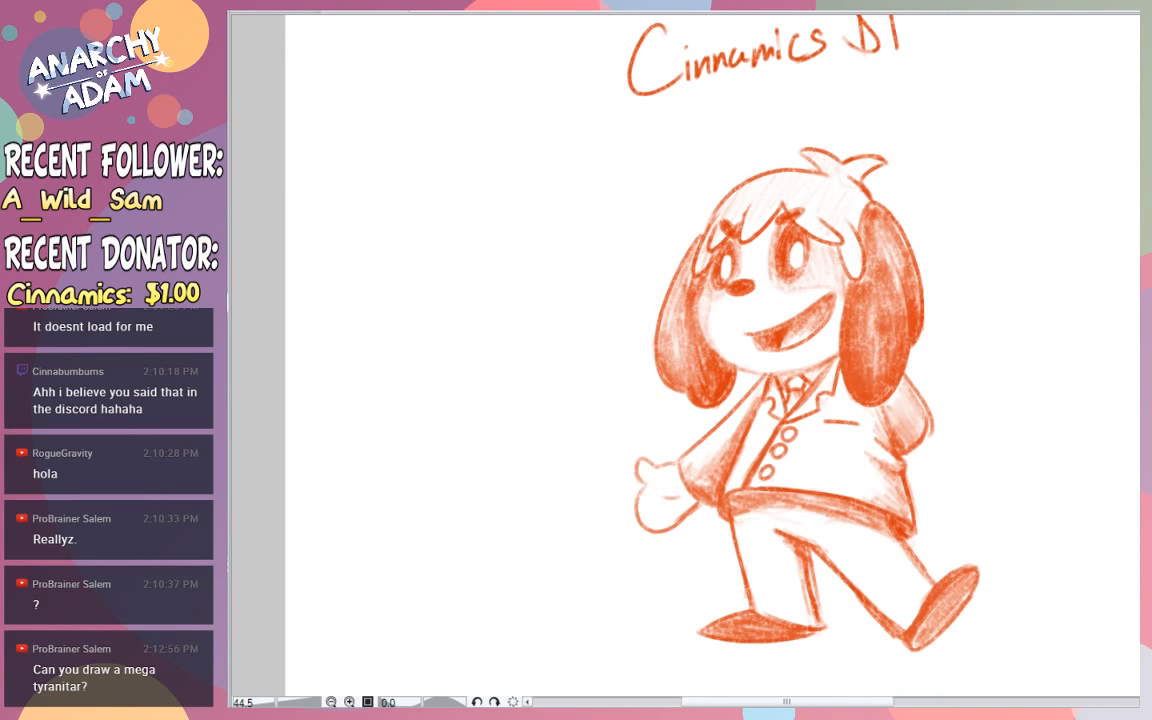
{"action": "scroll", "coordinate": [712, 355], "scroll_direction": "up", "scroll_amount": 1}
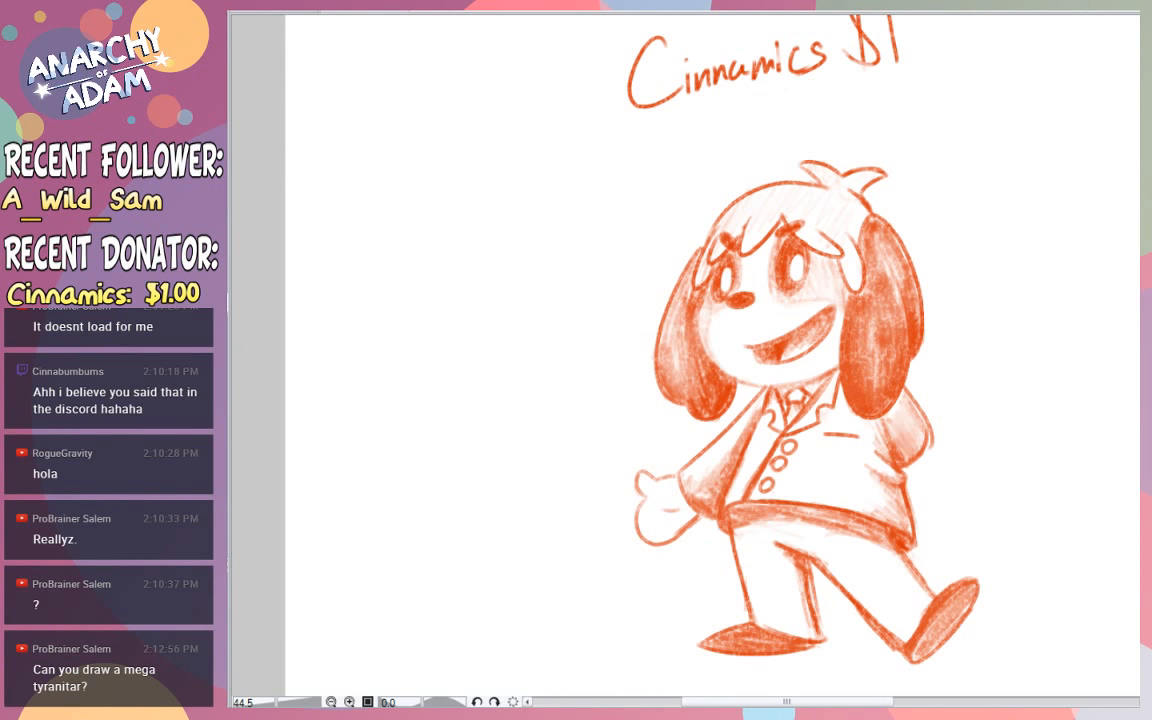
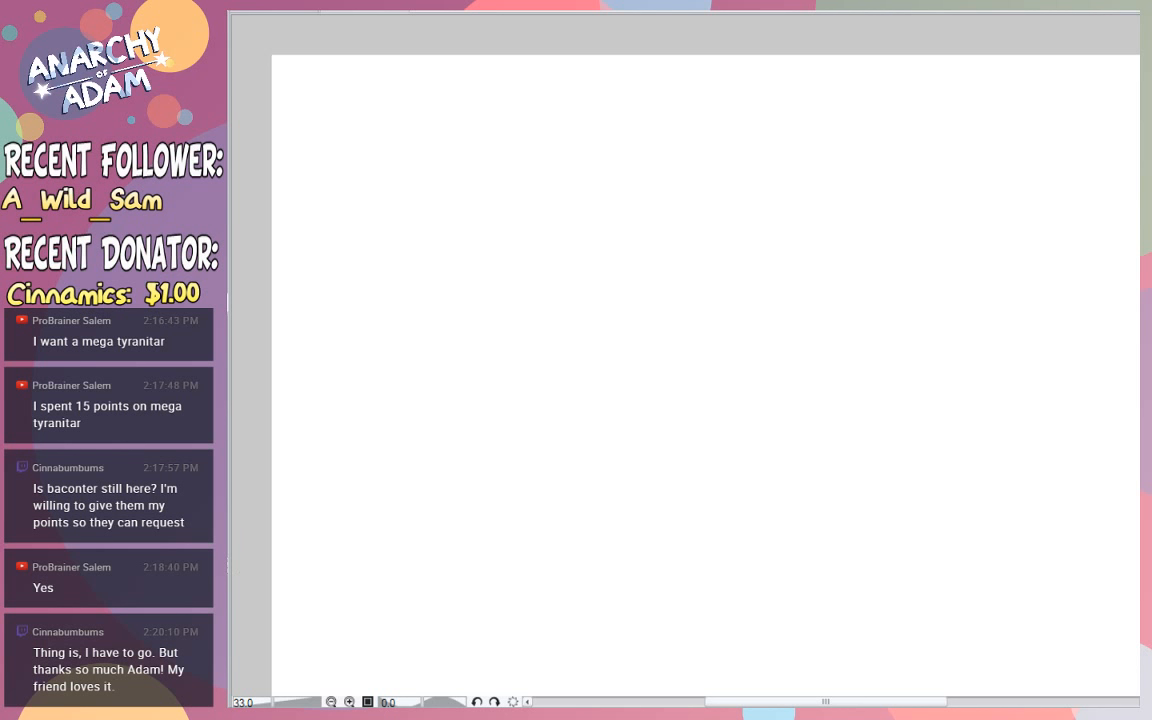
{"action": "mouse_move", "coordinate": [716, 195]}
{"action": "left_mouse_down"}
{"action": "mouse_move", "coordinate": [667, 322]}
{"action": "mouse_move", "coordinate": [781, 392]}
{"action": "mouse_move", "coordinate": [965, 474]}
{"action": "left_mouse_up"}
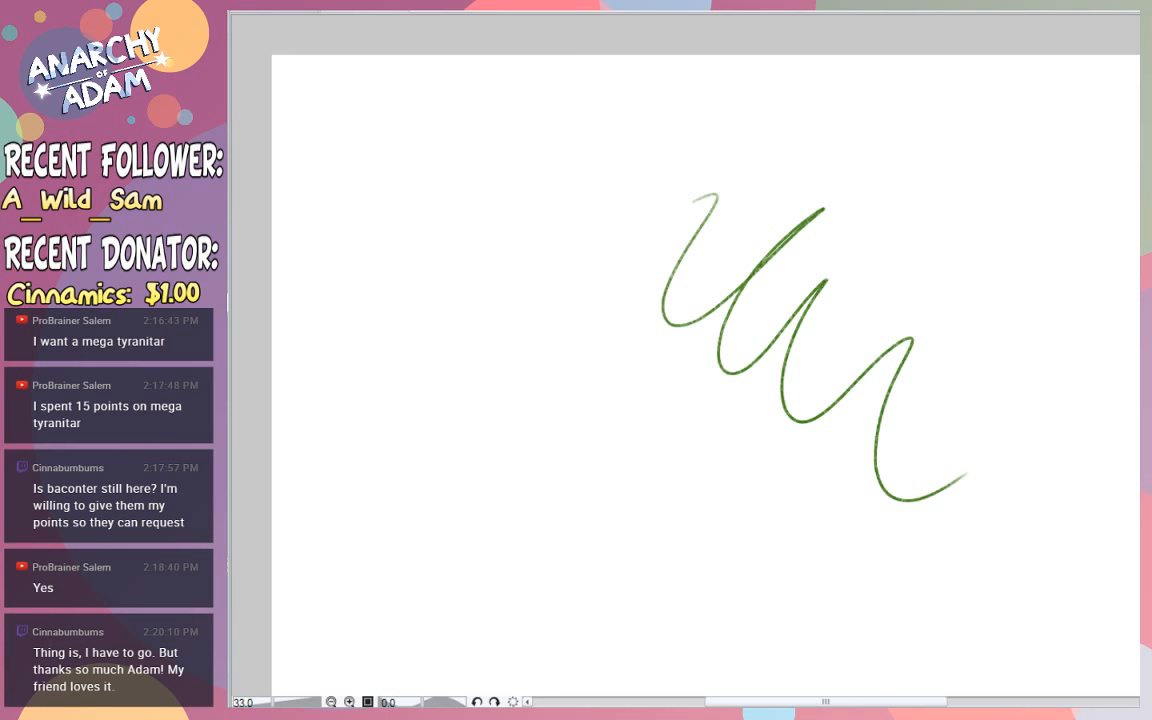
{"action": "key", "text": "ctrl+z"}
{"action": "mouse_move", "coordinate": [696, 180]}
{"action": "left_mouse_down"}
{"action": "mouse_move", "coordinate": [653, 343]}
{"action": "mouse_move", "coordinate": [818, 276]}
{"action": "left_mouse_up"}
{"action": "key", "text": "ctrl+z"}
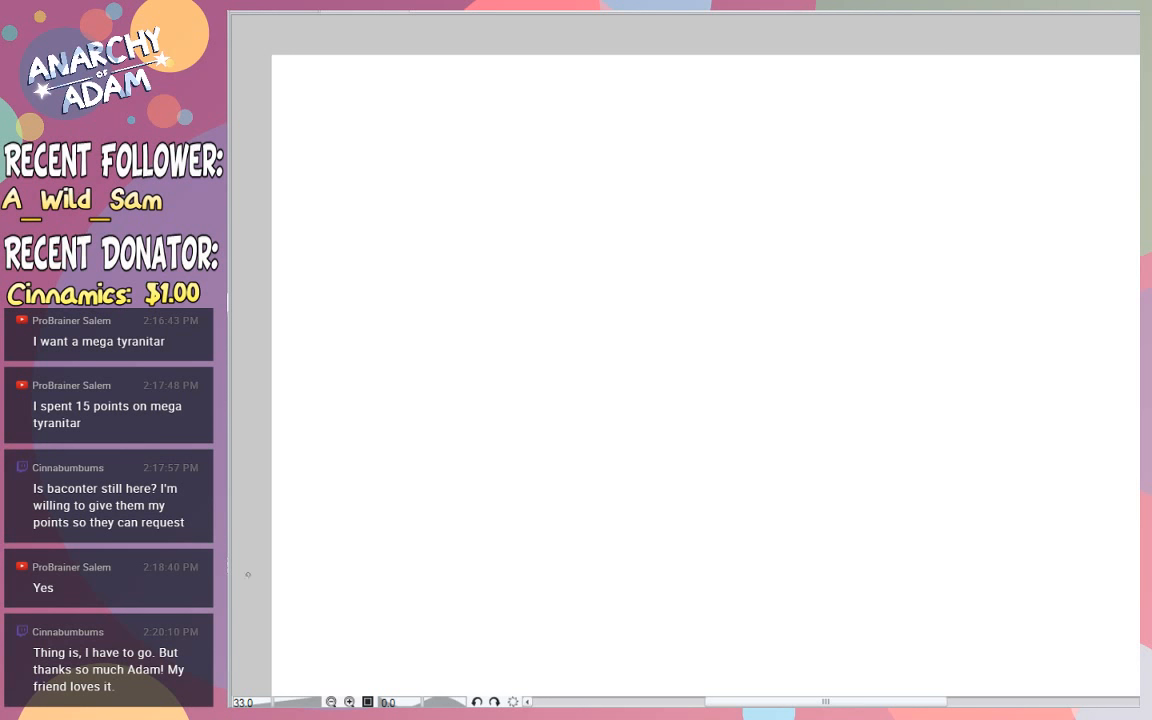
{"action": "mouse_move", "coordinate": [661, 216]}
{"action": "left_mouse_down"}
{"action": "mouse_move", "coordinate": [609, 244]}
{"action": "mouse_move", "coordinate": [746, 321]}
{"action": "mouse_move", "coordinate": [818, 391]}
{"action": "left_mouse_up"}
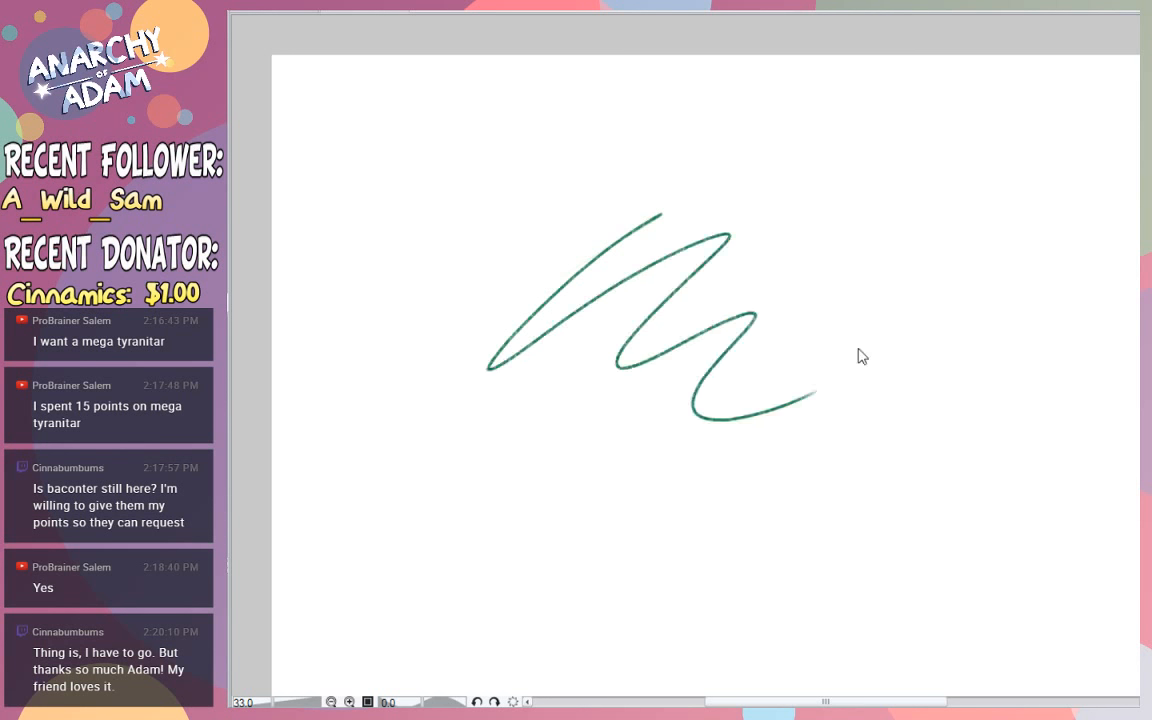
{"action": "key", "text": "ctrl+z"}
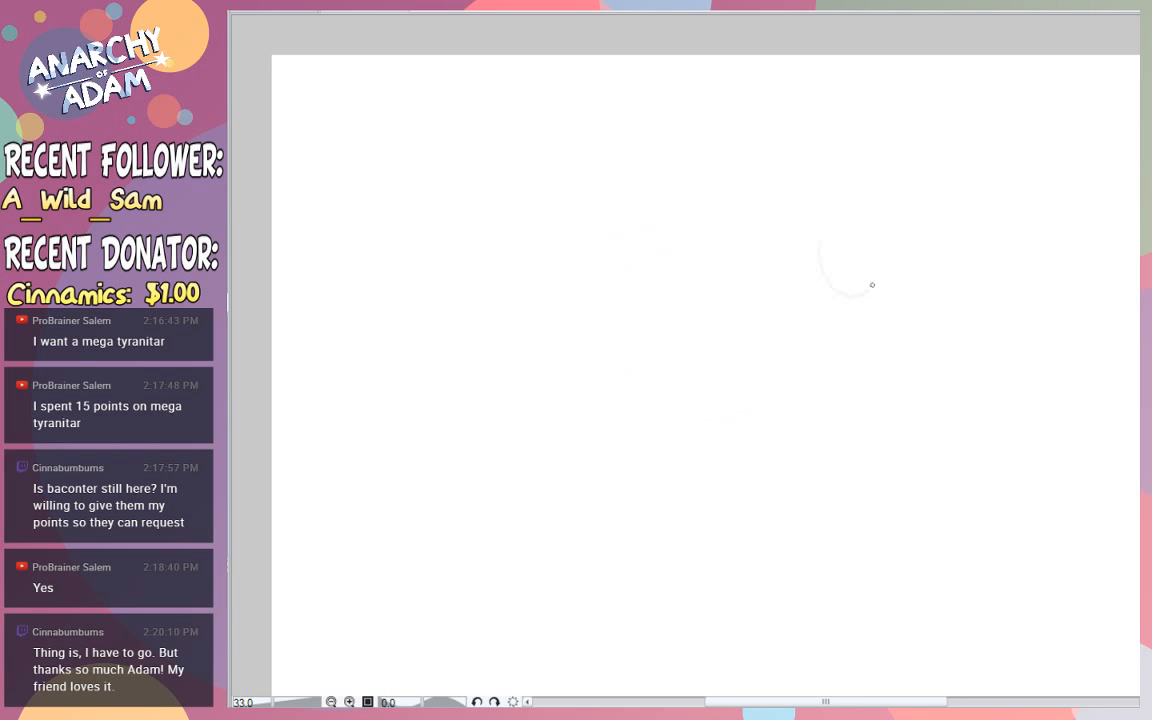
{"action": "mouse_move", "coordinate": [872, 285]}
{"action": "left_mouse_down"}
{"action": "mouse_move", "coordinate": [858, 240]}
{"action": "mouse_move", "coordinate": [872, 236]}
{"action": "mouse_move", "coordinate": [824, 296]}
{"action": "left_mouse_up"}
{"action": "key", "text": "ctrl+z"}
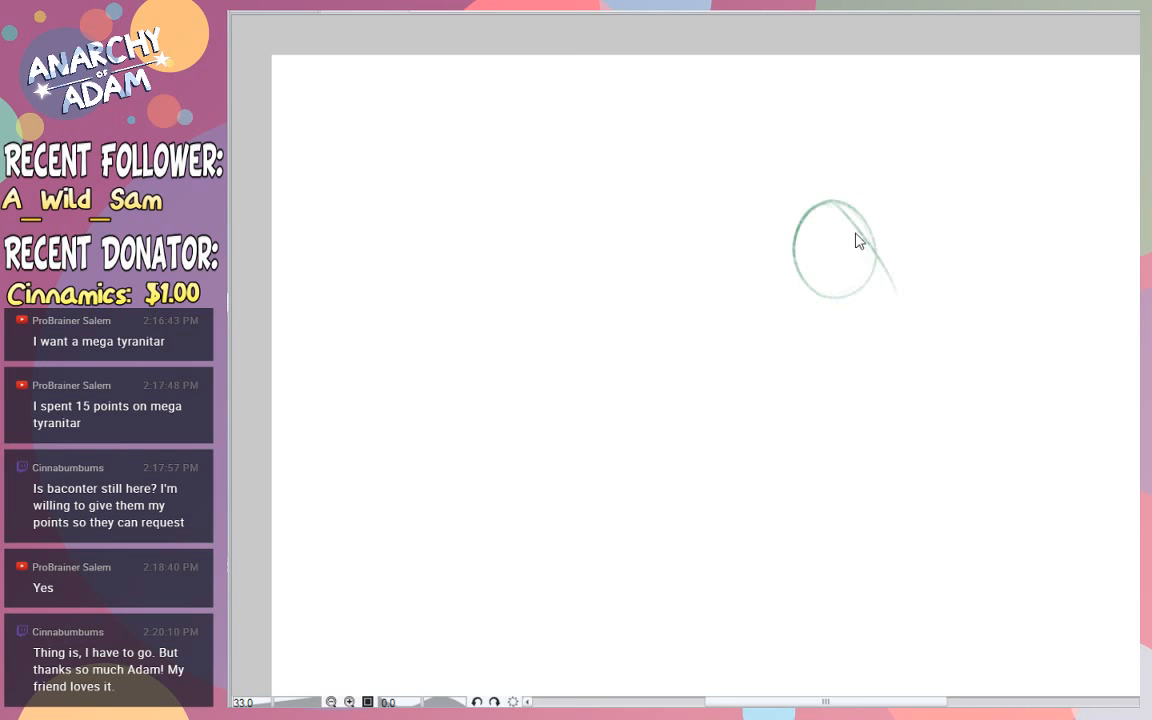
{"action": "key", "text": "ctrl+z"}
{"action": "left_click_drag", "start_coordinate": [846, 204], "coordinate": [877, 290]}
{"action": "left_click_drag", "start_coordinate": [849, 205], "coordinate": [879, 280]}
{"action": "key", "text": "ctrl+z"}
{"action": "key", "text": "ctrl+z"}
{"action": "key", "text": "ctrl+z"}
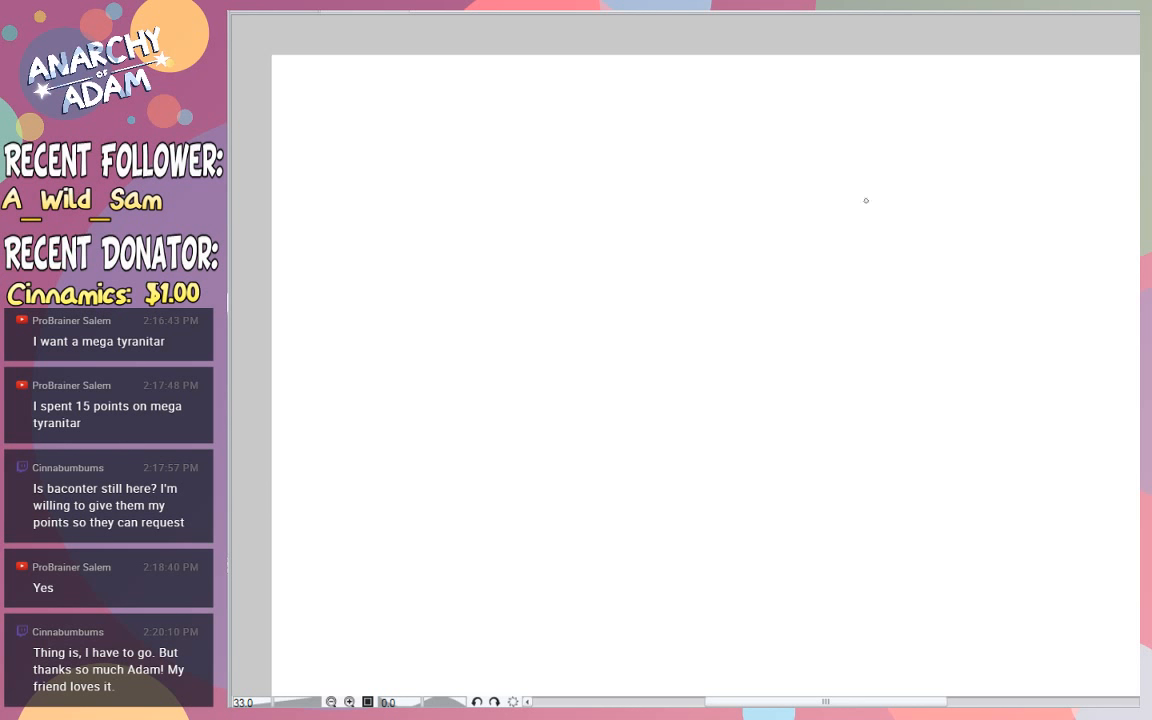
- Sketch a small green oval for the creature's head and a larger oval overlapping its left side for the upper chest
{"action": "mouse_move", "coordinate": [782, 249]}
{"action": "left_mouse_down"}
{"action": "mouse_move", "coordinate": [888, 203]}
{"action": "mouse_move", "coordinate": [883, 247]}
{"action": "mouse_move", "coordinate": [878, 203]}
{"action": "mouse_move", "coordinate": [874, 252]}
{"action": "left_mouse_up"}
{"action": "key", "text": "ctrl+z"}
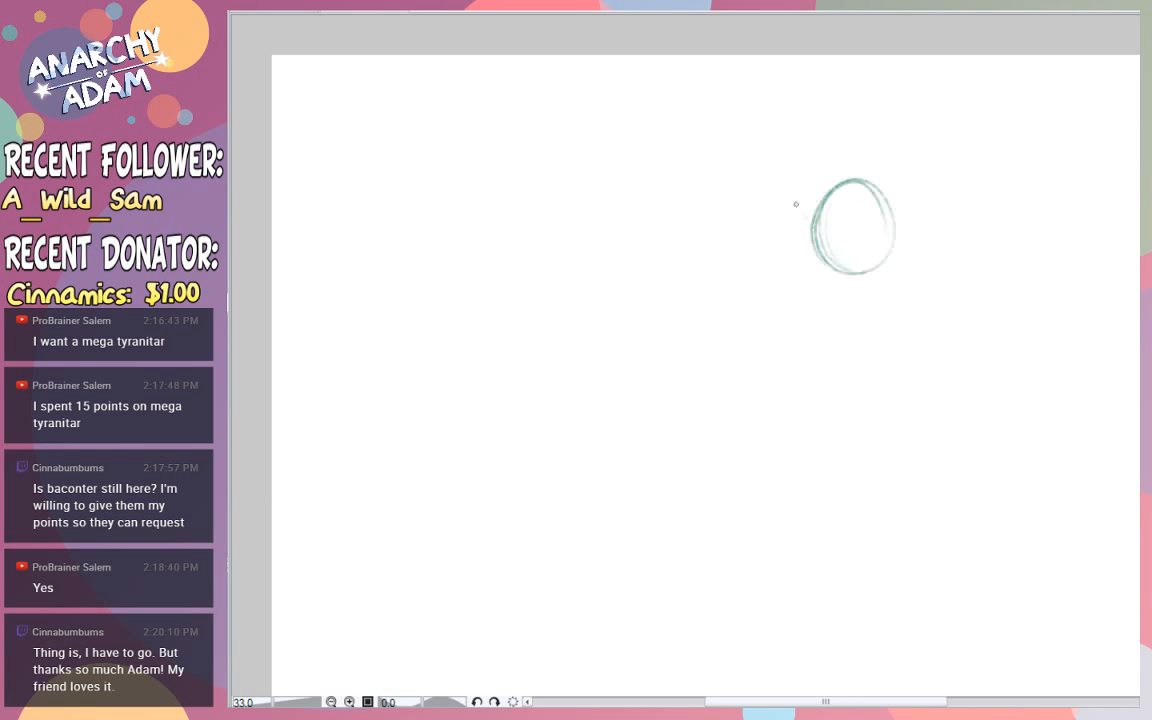
{"action": "mouse_move", "coordinate": [722, 182]}
{"action": "left_mouse_down"}
{"action": "mouse_move", "coordinate": [661, 278]}
{"action": "mouse_move", "coordinate": [719, 218]}
{"action": "left_mouse_up"}
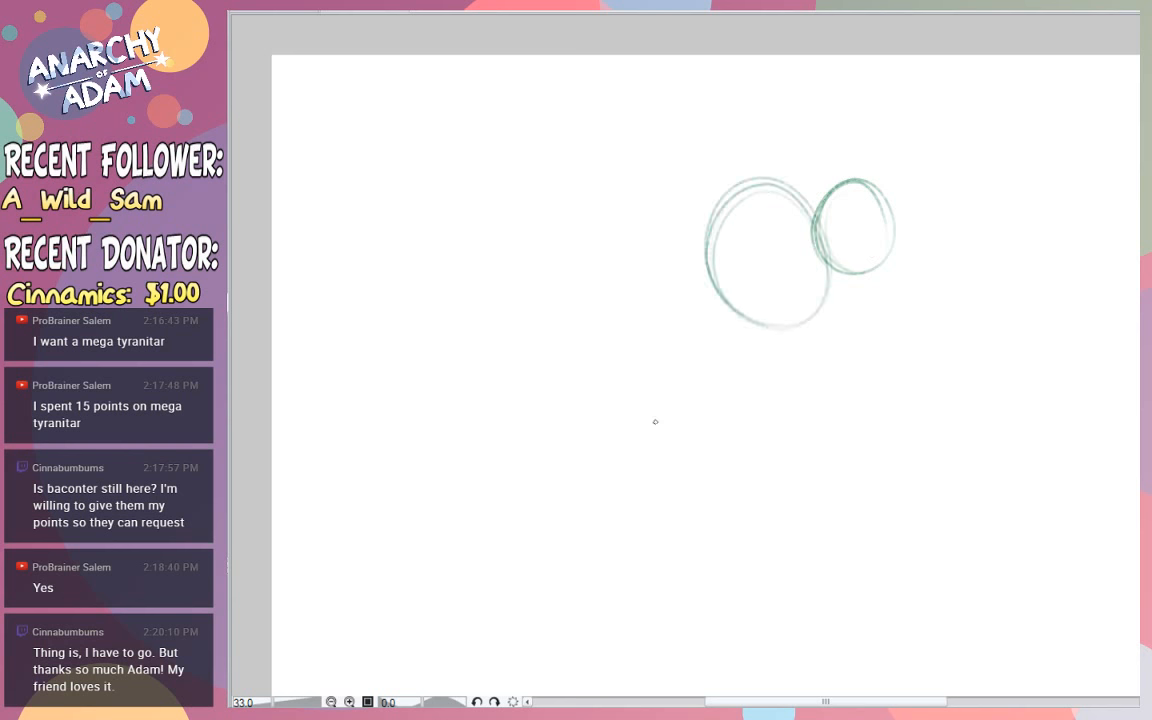
- Sketch a large tilted belly oval under the chest and a smaller thigh oval overlapping its lower left side
{"action": "mouse_move", "coordinate": [655, 421]}
{"action": "left_mouse_down"}
{"action": "mouse_move", "coordinate": [699, 496]}
{"action": "mouse_move", "coordinate": [787, 473]}
{"action": "left_mouse_up"}
{"action": "key", "text": "ctrl+z"}
{"action": "mouse_move", "coordinate": [656, 386]}
{"action": "left_mouse_down"}
{"action": "mouse_move", "coordinate": [815, 478]}
{"action": "mouse_move", "coordinate": [821, 346]}
{"action": "mouse_move", "coordinate": [697, 345]}
{"action": "left_mouse_up"}
{"action": "key", "text": "ctrl+z"}
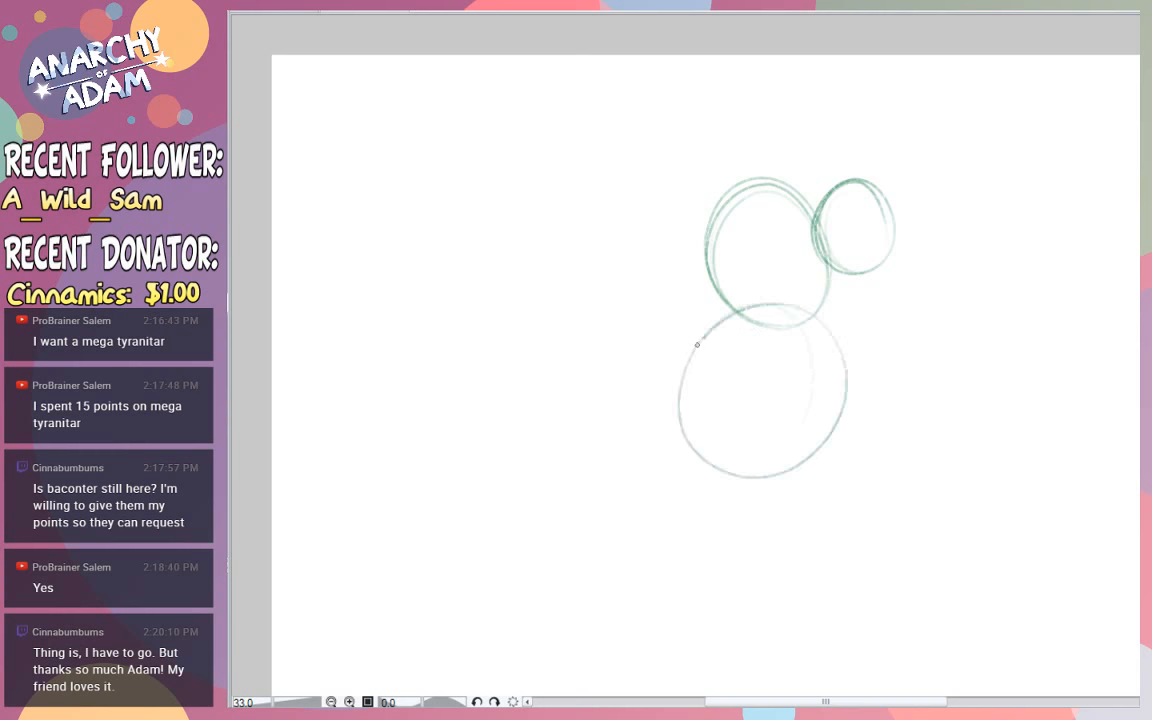
{"action": "key", "text": "ctrl+z"}
{"action": "mouse_move", "coordinate": [760, 305]}
{"action": "left_mouse_down"}
{"action": "mouse_move", "coordinate": [715, 319]}
{"action": "mouse_move", "coordinate": [740, 465]}
{"action": "mouse_move", "coordinate": [720, 470]}
{"action": "mouse_move", "coordinate": [833, 380]}
{"action": "mouse_move", "coordinate": [699, 355]}
{"action": "left_mouse_up"}
{"action": "key", "text": "ctrl+z"}
{"action": "mouse_move", "coordinate": [633, 399]}
{"action": "left_mouse_down"}
{"action": "mouse_move", "coordinate": [688, 349]}
{"action": "mouse_move", "coordinate": [721, 398]}
{"action": "mouse_move", "coordinate": [674, 412]}
{"action": "mouse_move", "coordinate": [683, 475]}
{"action": "left_mouse_up"}
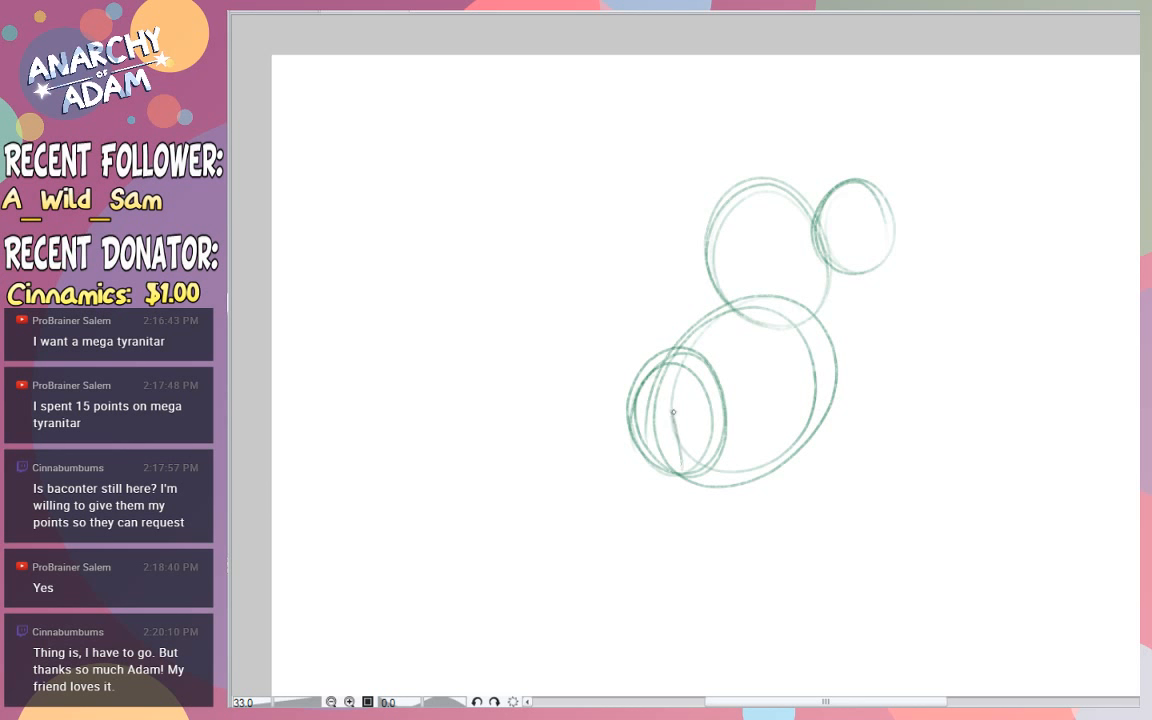
- Sketch a small lower-leg oval at the base of the left thigh and a flat foot oval beneath it
{"action": "left_click_drag", "start_coordinate": [677, 414], "coordinate": [686, 482]}
{"action": "left_click_drag", "start_coordinate": [685, 455], "coordinate": [617, 549]}
{"action": "key", "text": "ctrl+z"}
{"action": "key", "text": "ctrl+z"}
{"action": "key", "text": "ctrl+z"}
{"action": "key", "text": "ctrl+z"}
{"action": "left_click_drag", "start_coordinate": [656, 447], "coordinate": [652, 440]}
{"action": "mouse_move", "coordinate": [622, 525]}
{"action": "left_mouse_down"}
{"action": "mouse_move", "coordinate": [604, 540]}
{"action": "mouse_move", "coordinate": [650, 545]}
{"action": "mouse_move", "coordinate": [661, 521]}
{"action": "mouse_move", "coordinate": [611, 533]}
{"action": "left_mouse_up"}
{"action": "key", "text": "ctrl+z"}
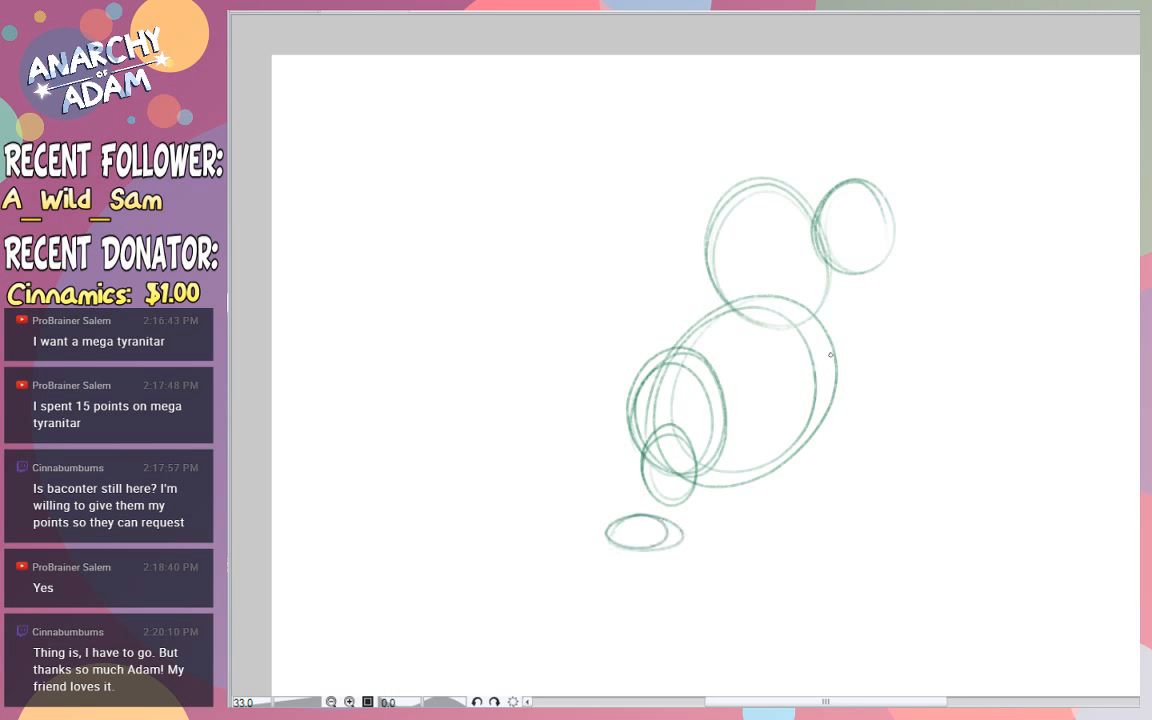
- Reinforce the belly's lower edge and sketch the thigh and lower-leg ovals on its right side
{"action": "left_click_drag", "start_coordinate": [829, 350], "coordinate": [761, 478]}
{"action": "mouse_move", "coordinate": [682, 466]}
{"action": "left_mouse_down"}
{"action": "mouse_move", "coordinate": [707, 477]}
{"action": "mouse_move", "coordinate": [789, 467]}
{"action": "left_mouse_up"}
{"action": "mouse_move", "coordinate": [685, 471]}
{"action": "left_mouse_down"}
{"action": "mouse_move", "coordinate": [790, 468]}
{"action": "mouse_move", "coordinate": [834, 430]}
{"action": "left_mouse_up"}
{"action": "key", "text": "ctrl+z"}
{"action": "left_click_drag", "start_coordinate": [799, 380], "coordinate": [788, 438]}
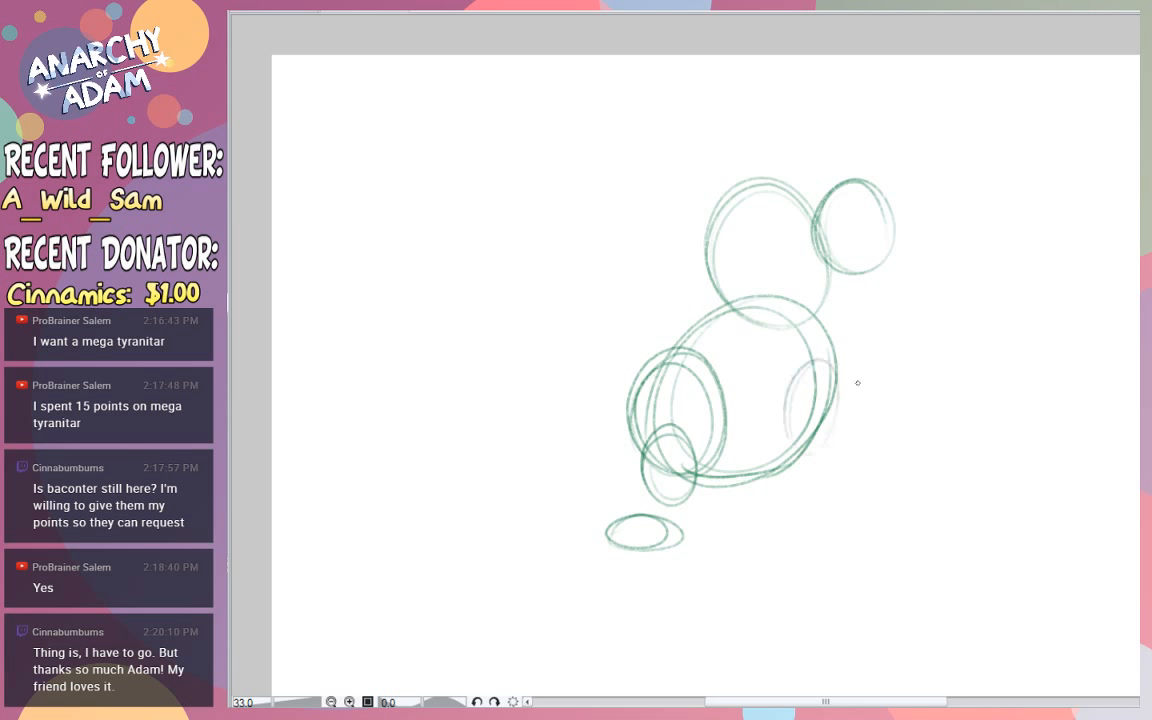
{"action": "key", "text": "ctrl+z"}
{"action": "mouse_move", "coordinate": [824, 361]}
{"action": "left_mouse_down"}
{"action": "mouse_move", "coordinate": [766, 434]}
{"action": "mouse_move", "coordinate": [788, 375]}
{"action": "mouse_move", "coordinate": [849, 443]}
{"action": "mouse_move", "coordinate": [859, 478]}
{"action": "left_mouse_up"}
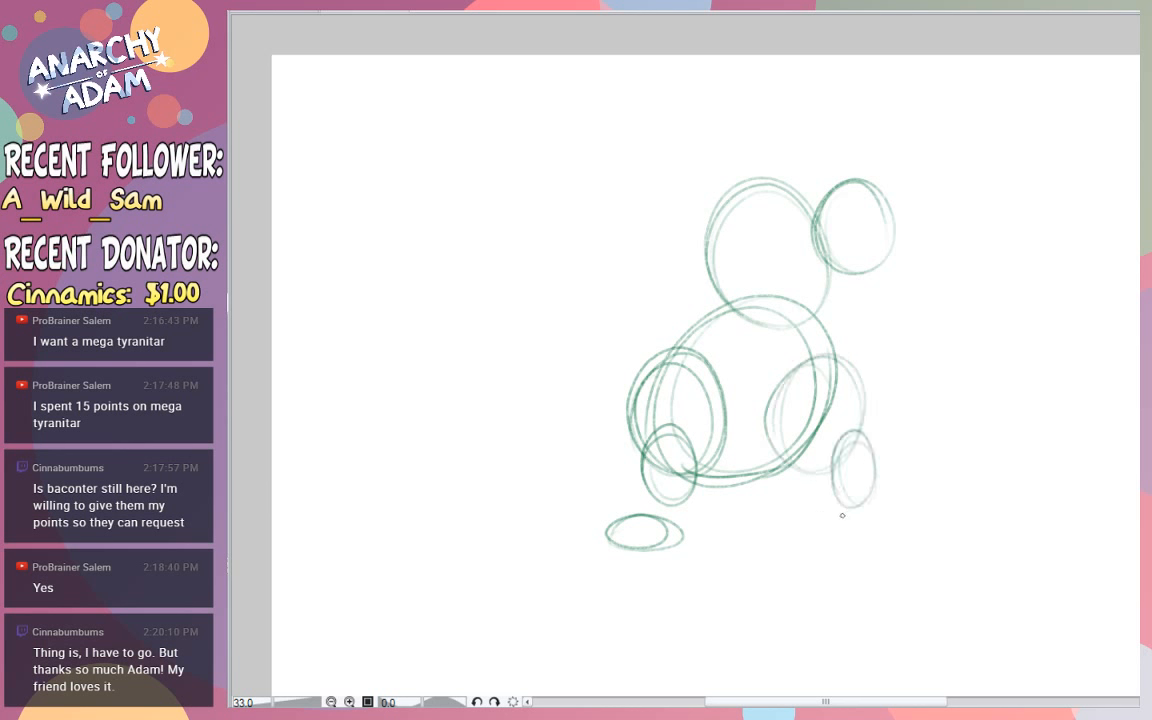
- Draw the right leg's flat foot, the outline of its shin and a pointed spike rising from the knee
{"action": "mouse_move", "coordinate": [812, 540]}
{"action": "left_mouse_down"}
{"action": "mouse_move", "coordinate": [895, 530]}
{"action": "mouse_move", "coordinate": [887, 549]}
{"action": "mouse_move", "coordinate": [814, 535]}
{"action": "left_mouse_up"}
{"action": "left_click_drag", "start_coordinate": [822, 504], "coordinate": [812, 530]}
{"action": "key", "text": "ctrl+z"}
{"action": "mouse_move", "coordinate": [786, 464]}
{"action": "left_mouse_down"}
{"action": "mouse_move", "coordinate": [872, 454]}
{"action": "mouse_move", "coordinate": [879, 517]}
{"action": "left_mouse_up"}
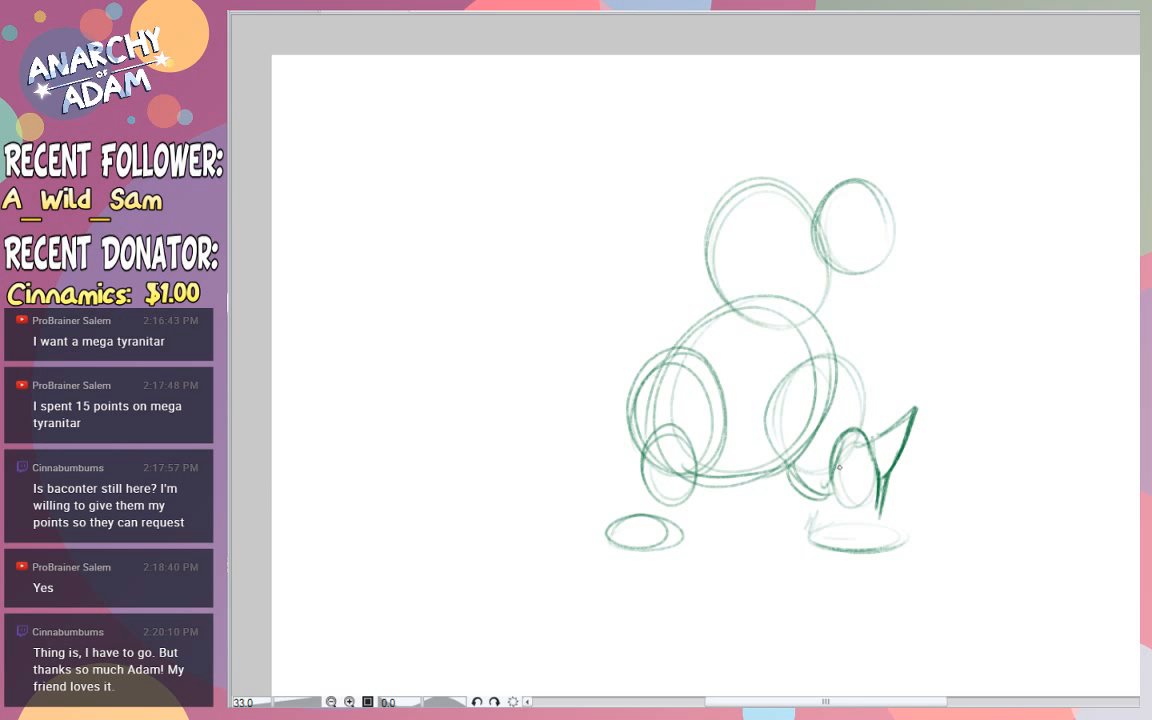
{"action": "mouse_move", "coordinate": [839, 467]}
{"action": "left_mouse_down"}
{"action": "mouse_move", "coordinate": [882, 533]}
{"action": "mouse_move", "coordinate": [905, 527]}
{"action": "mouse_move", "coordinate": [911, 543]}
{"action": "left_mouse_up"}
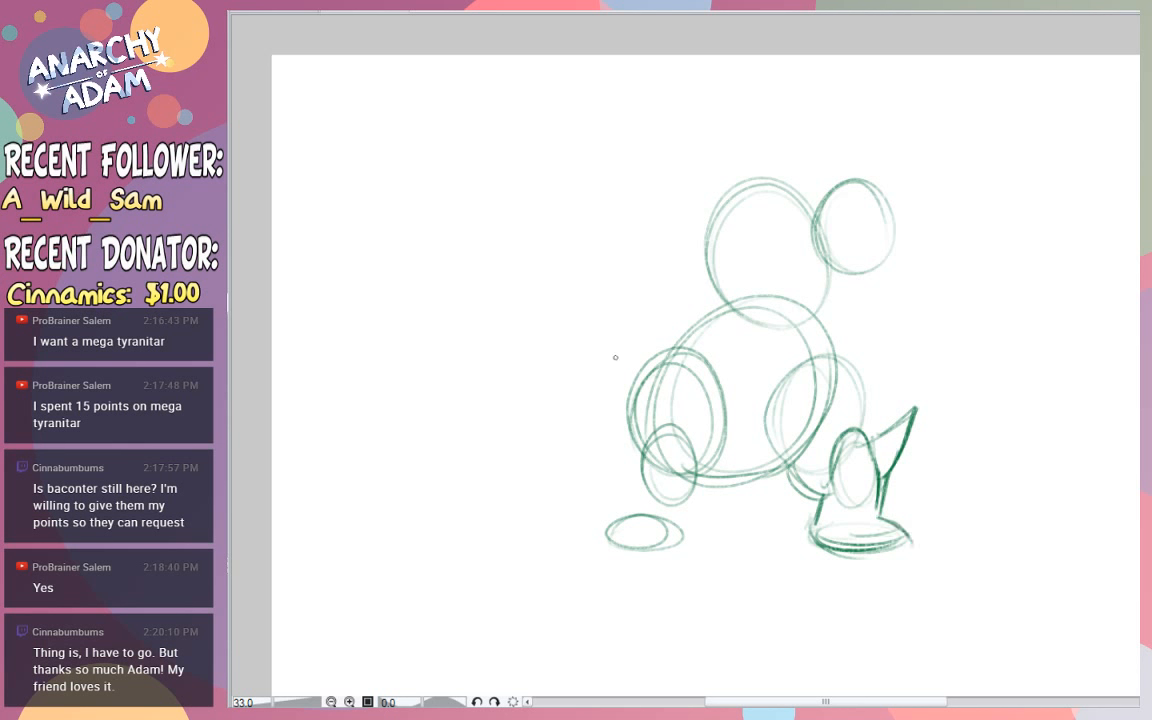
- Outline the left leg with a knee spike, pointed foot and heavier thigh contour, continuing along the underside of the belly
{"action": "mouse_move", "coordinate": [697, 392]}
{"action": "left_mouse_down"}
{"action": "mouse_move", "coordinate": [692, 433]}
{"action": "mouse_move", "coordinate": [593, 541]}
{"action": "mouse_move", "coordinate": [674, 506]}
{"action": "left_mouse_up"}
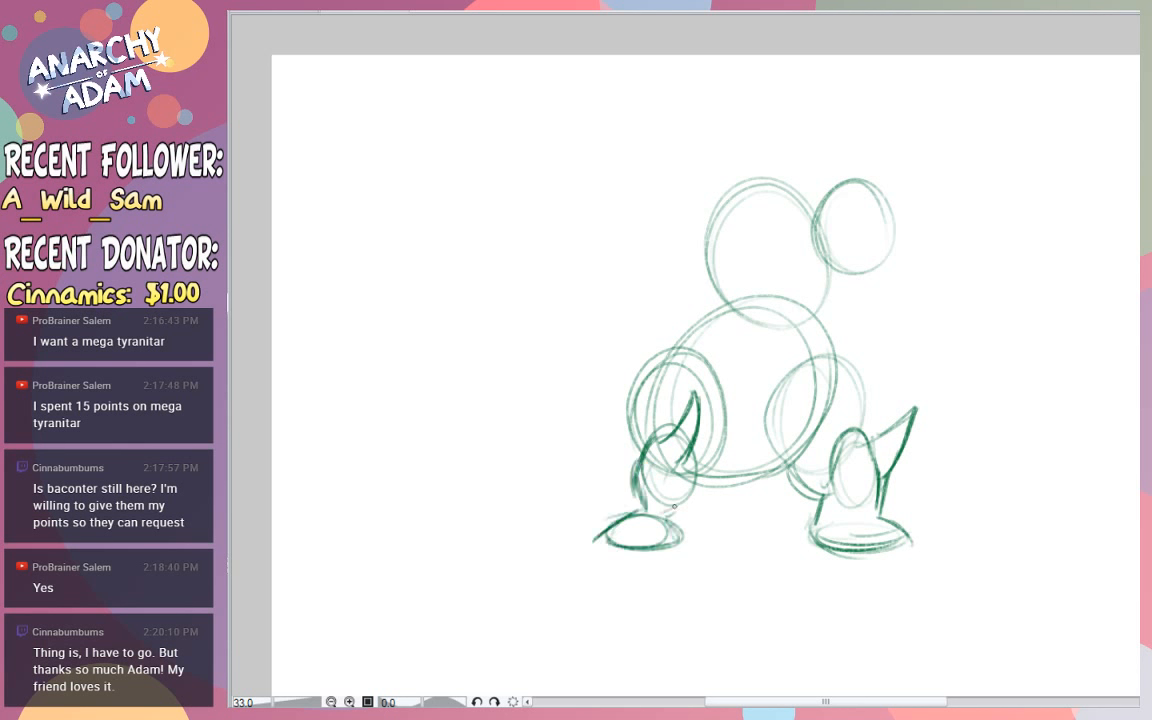
{"action": "left_click_drag", "start_coordinate": [700, 445], "coordinate": [662, 518]}
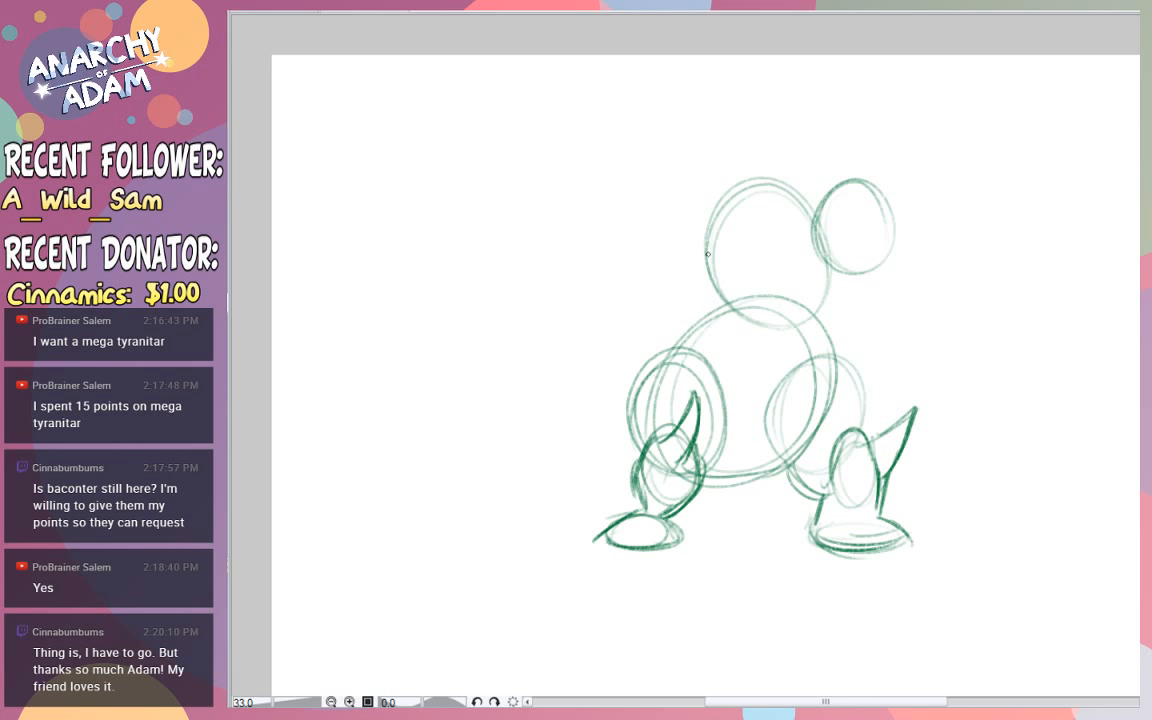
{"action": "mouse_move", "coordinate": [636, 466]}
{"action": "left_mouse_down"}
{"action": "mouse_move", "coordinate": [630, 418]}
{"action": "mouse_move", "coordinate": [677, 359]}
{"action": "mouse_move", "coordinate": [727, 446]}
{"action": "mouse_move", "coordinate": [698, 482]}
{"action": "mouse_move", "coordinate": [783, 463]}
{"action": "left_mouse_up"}
{"action": "left_click_drag", "start_coordinate": [714, 472], "coordinate": [801, 454]}
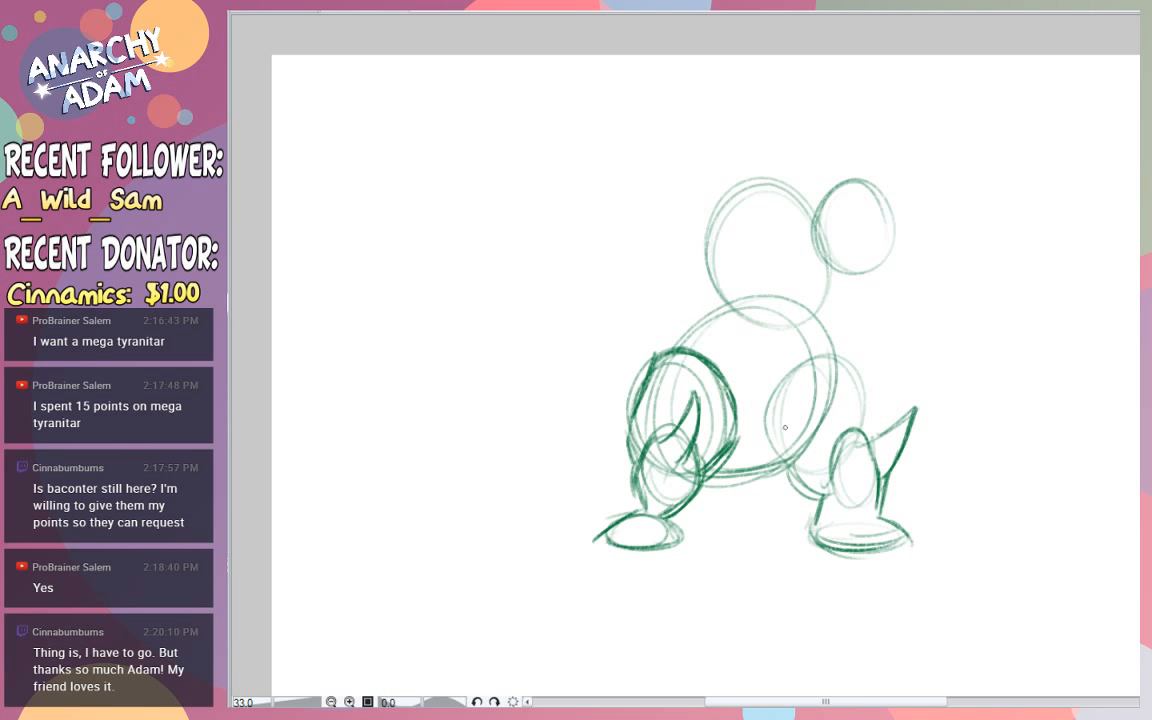
- Darken the belly's contour from its underside up the right edge and extend it along the neck to the head
{"action": "left_click_drag", "start_coordinate": [705, 473], "coordinate": [835, 372]}
{"action": "left_click_drag", "start_coordinate": [785, 454], "coordinate": [837, 370]}
{"action": "left_click_drag", "start_coordinate": [793, 453], "coordinate": [837, 343]}
{"action": "mouse_move", "coordinate": [830, 406]}
{"action": "left_mouse_down"}
{"action": "mouse_move", "coordinate": [836, 345]}
{"action": "mouse_move", "coordinate": [835, 372]}
{"action": "left_mouse_up"}
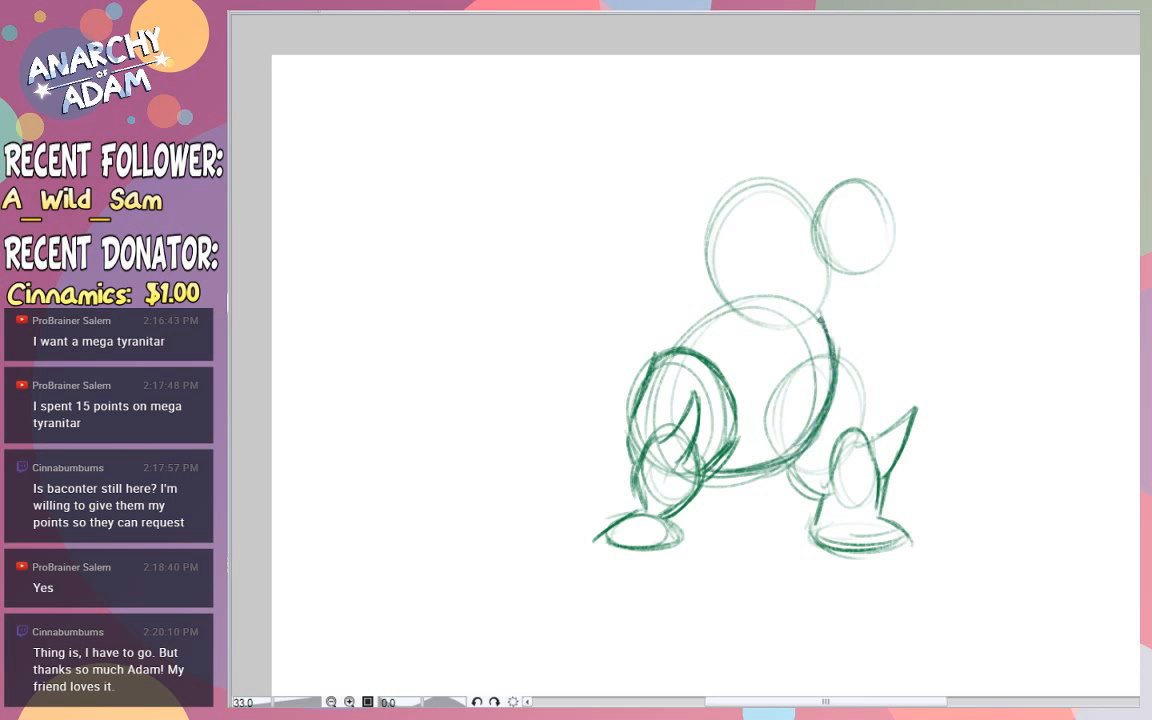
{"action": "mouse_move", "coordinate": [821, 320]}
{"action": "left_mouse_down"}
{"action": "mouse_move", "coordinate": [834, 264]}
{"action": "mouse_move", "coordinate": [832, 287]}
{"action": "left_mouse_up"}
- Sketch overlapping small ovals on the chest's left side for the creature's arm and hand
{"action": "left_click_drag", "start_coordinate": [719, 242], "coordinate": [712, 242]}
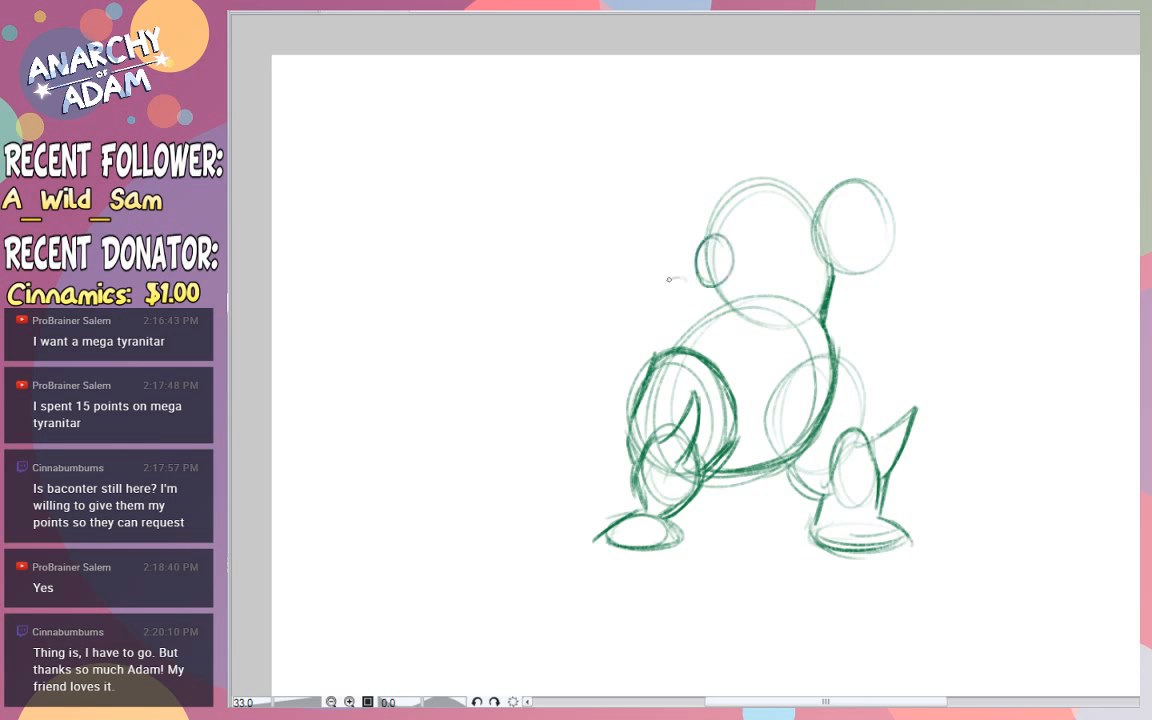
{"action": "left_click_drag", "start_coordinate": [674, 276], "coordinate": [684, 272]}
{"action": "key", "text": "ctrl+z"}
{"action": "mouse_move", "coordinate": [696, 260]}
{"action": "left_mouse_down"}
{"action": "mouse_move", "coordinate": [709, 243]}
{"action": "mouse_move", "coordinate": [694, 230]}
{"action": "mouse_move", "coordinate": [672, 246]}
{"action": "left_mouse_up"}
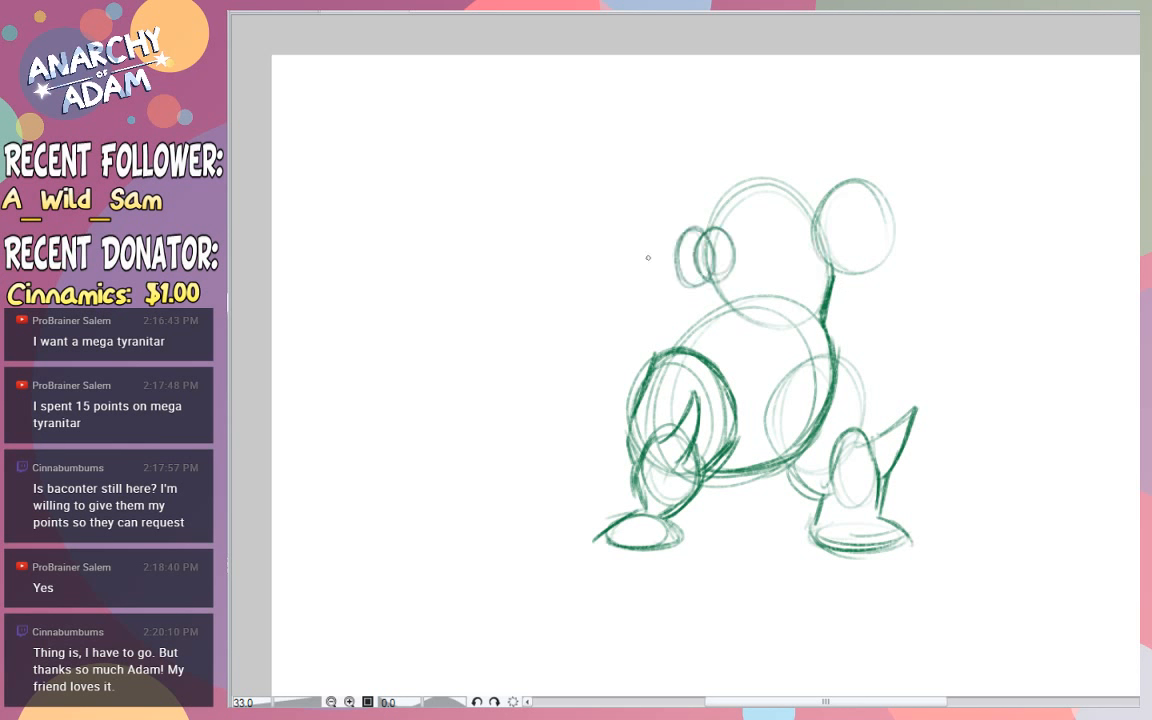
{"action": "key", "text": "ctrl+z"}
{"action": "key", "text": "ctrl+z"}
{"action": "mouse_move", "coordinate": [690, 243]}
{"action": "left_mouse_down"}
{"action": "mouse_move", "coordinate": [719, 284]}
{"action": "mouse_move", "coordinate": [704, 279]}
{"action": "mouse_move", "coordinate": [712, 270]}
{"action": "left_mouse_up"}
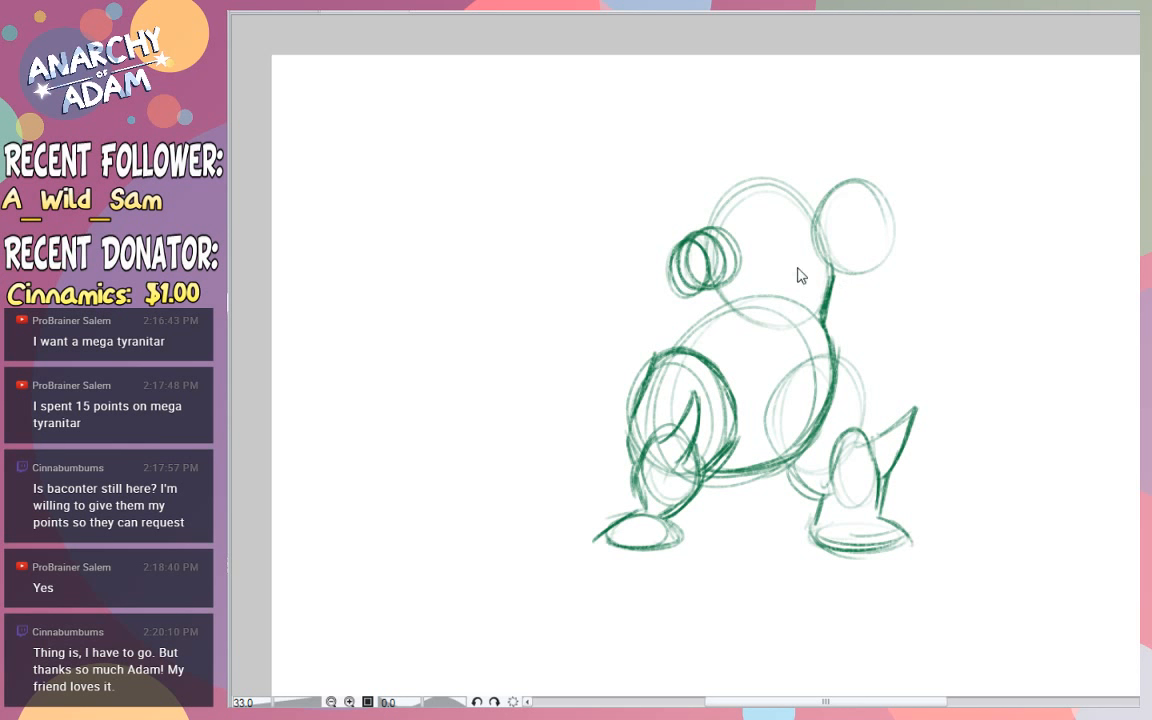
- Outline the back, top of the head and snout, and draw an open roaring mouth with fangs and a shaded interior
{"action": "mouse_move", "coordinate": [707, 232]}
{"action": "left_mouse_down"}
{"action": "mouse_move", "coordinate": [767, 177]}
{"action": "mouse_move", "coordinate": [877, 184]}
{"action": "mouse_move", "coordinate": [905, 222]}
{"action": "mouse_move", "coordinate": [839, 245]}
{"action": "left_mouse_up"}
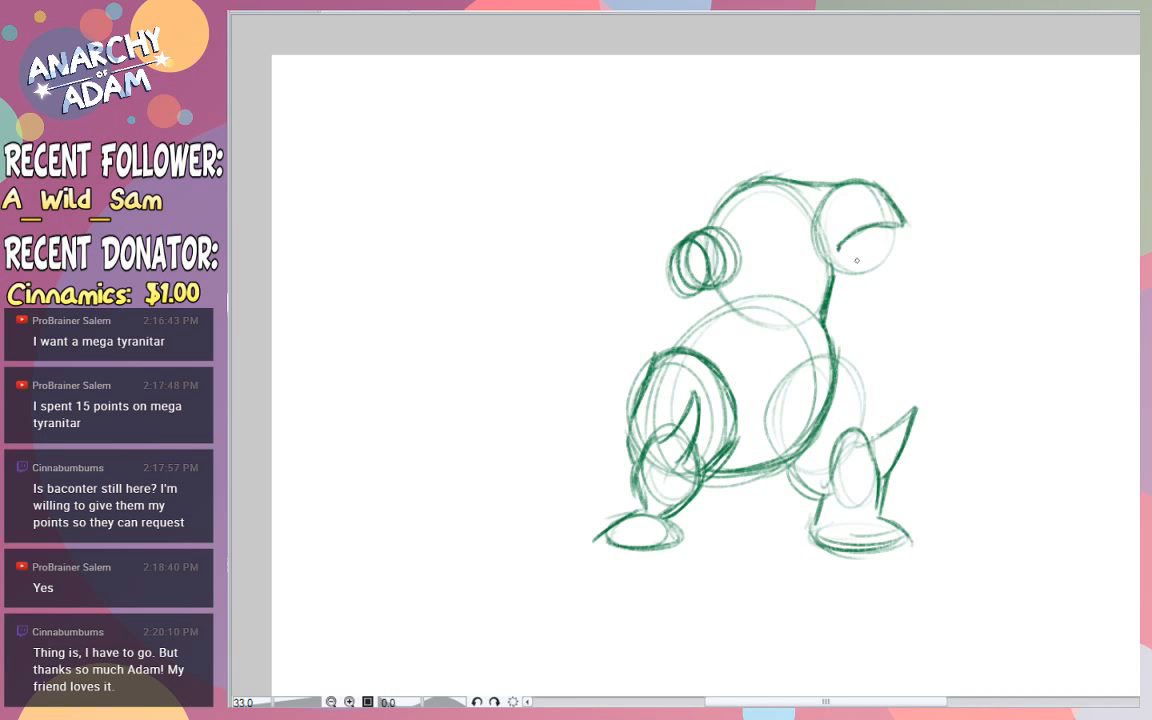
{"action": "mouse_move", "coordinate": [840, 247]}
{"action": "left_mouse_down"}
{"action": "mouse_move", "coordinate": [885, 268]}
{"action": "mouse_move", "coordinate": [874, 233]}
{"action": "left_mouse_up"}
{"action": "key", "text": "ctrl+z"}
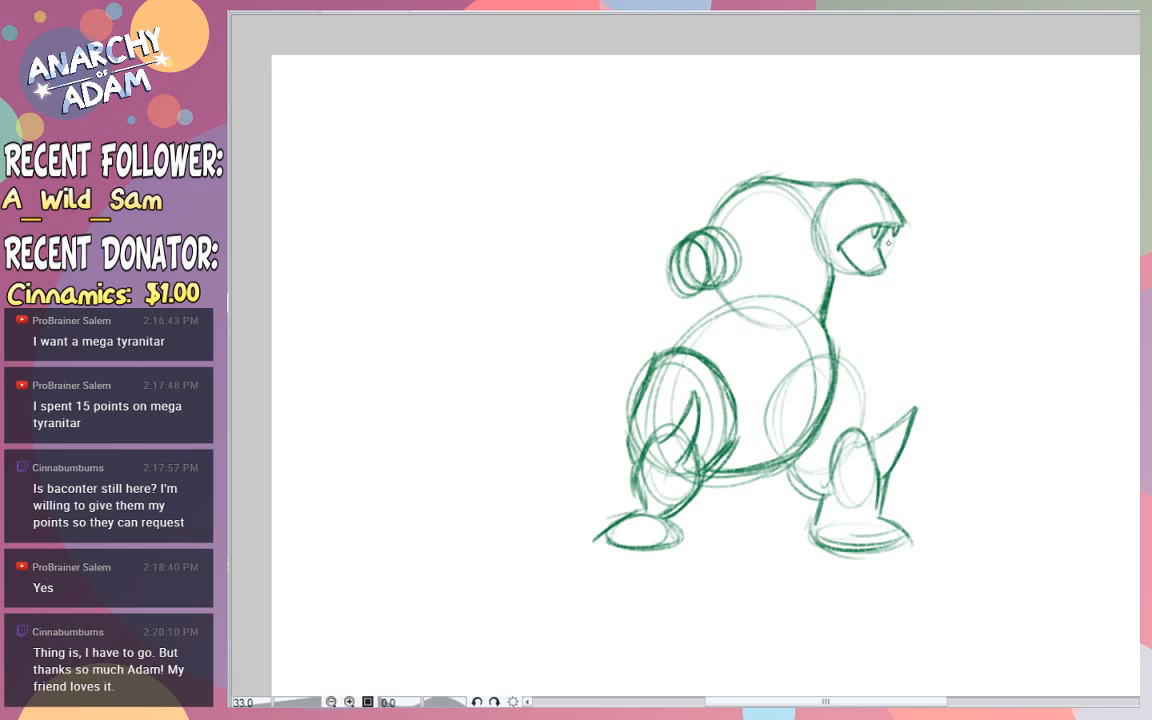
{"action": "mouse_move", "coordinate": [865, 268]}
{"action": "left_mouse_down"}
{"action": "mouse_move", "coordinate": [875, 271]}
{"action": "mouse_move", "coordinate": [870, 260]}
{"action": "mouse_move", "coordinate": [872, 271]}
{"action": "left_mouse_up"}
{"action": "key", "text": "ctrl+z"}
{"action": "mouse_move", "coordinate": [851, 243]}
{"action": "left_mouse_down"}
{"action": "mouse_move", "coordinate": [877, 264]}
{"action": "mouse_move", "coordinate": [872, 246]}
{"action": "mouse_move", "coordinate": [850, 246]}
{"action": "mouse_move", "coordinate": [871, 257]}
{"action": "left_mouse_up"}
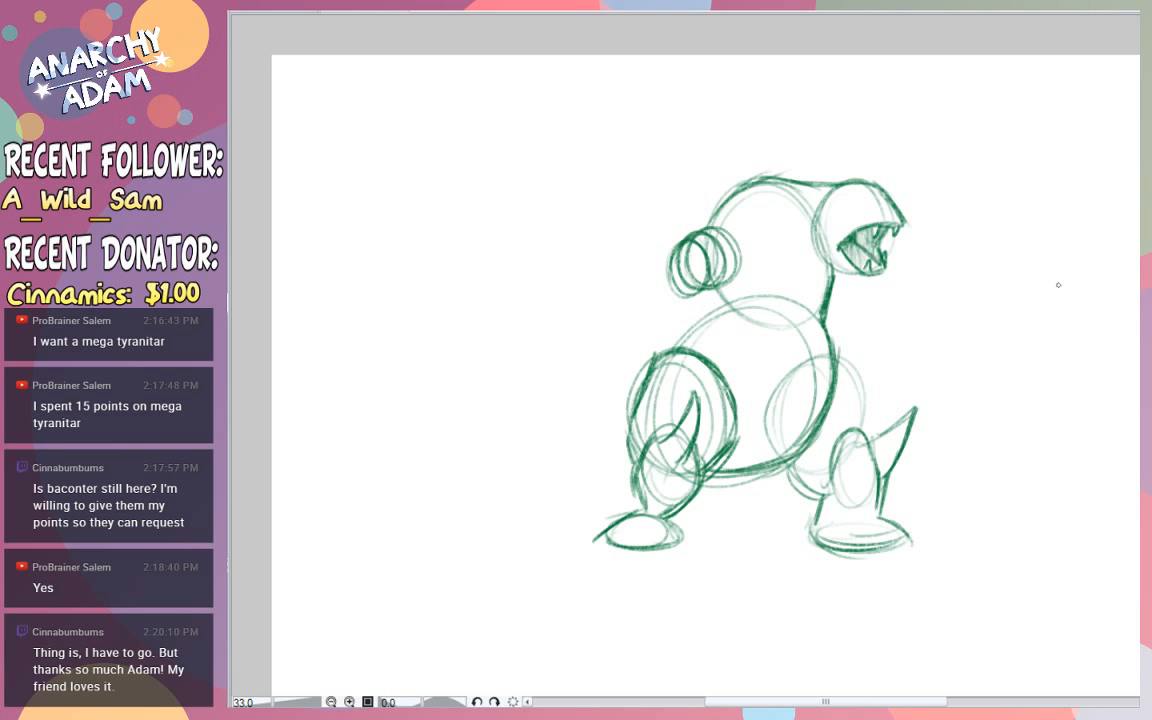
- Draw the angry eye beneath a heavy pointed brow plate sweeping back over the head
{"action": "mouse_move", "coordinate": [861, 207]}
{"action": "left_mouse_down"}
{"action": "mouse_move", "coordinate": [789, 192]}
{"action": "mouse_move", "coordinate": [775, 160]}
{"action": "mouse_move", "coordinate": [852, 173]}
{"action": "mouse_move", "coordinate": [869, 208]}
{"action": "mouse_move", "coordinate": [840, 215]}
{"action": "mouse_move", "coordinate": [867, 208]}
{"action": "left_mouse_up"}
{"action": "left_click_drag", "start_coordinate": [852, 206], "coordinate": [857, 211]}
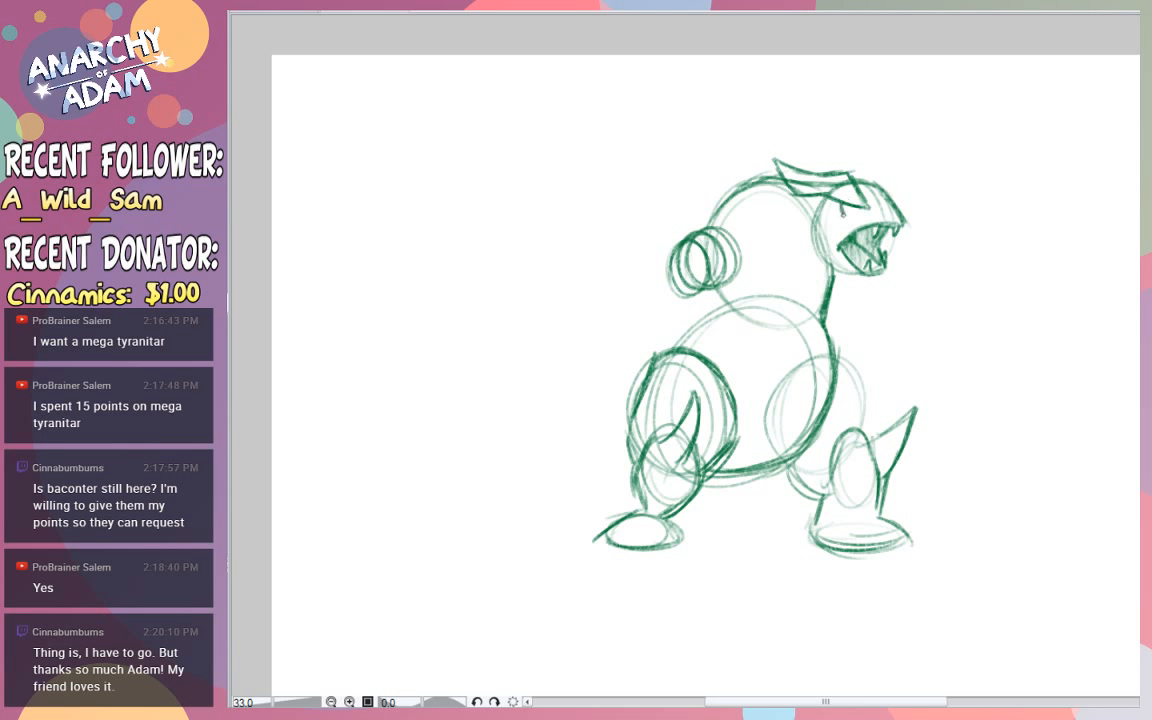
{"action": "left_click_drag", "start_coordinate": [842, 211], "coordinate": [866, 213]}
- Draw two long curved horns rising from the back and front of the head
{"action": "mouse_move", "coordinate": [833, 167]}
{"action": "left_mouse_down"}
{"action": "mouse_move", "coordinate": [771, 96]}
{"action": "mouse_move", "coordinate": [806, 158]}
{"action": "left_mouse_up"}
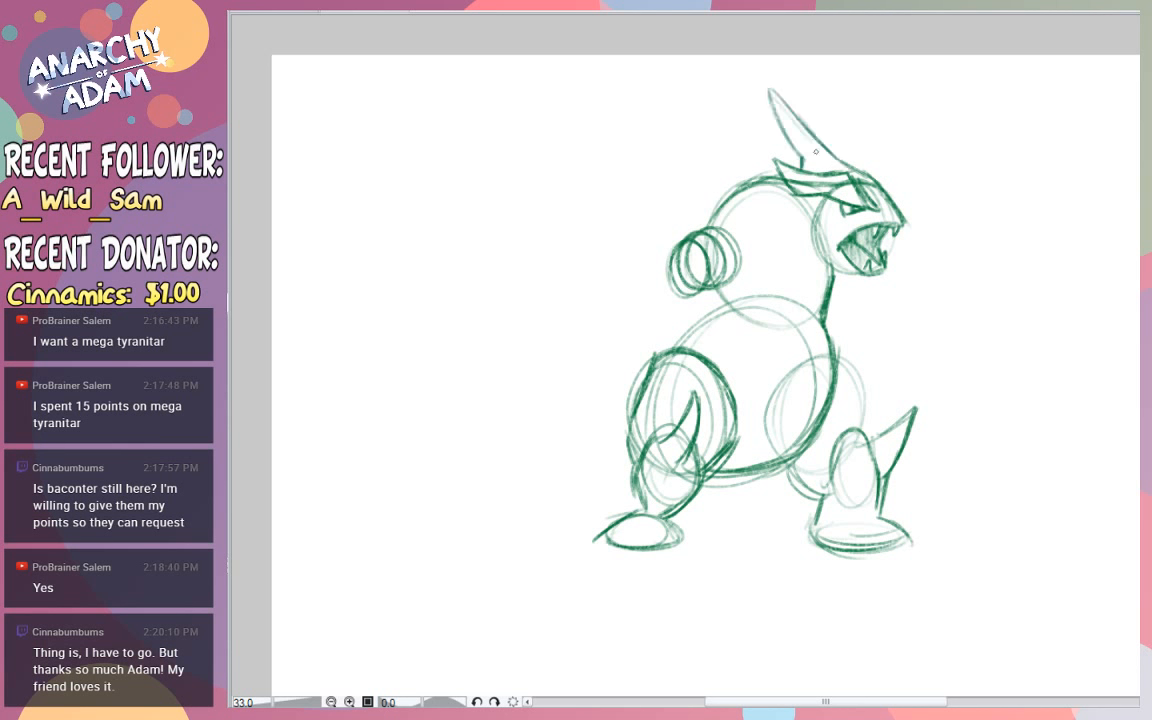
{"action": "key", "text": "ctrl+z"}
{"action": "mouse_move", "coordinate": [894, 145]}
{"action": "left_mouse_down"}
{"action": "mouse_move", "coordinate": [875, 157]}
{"action": "mouse_move", "coordinate": [915, 141]}
{"action": "left_mouse_up"}
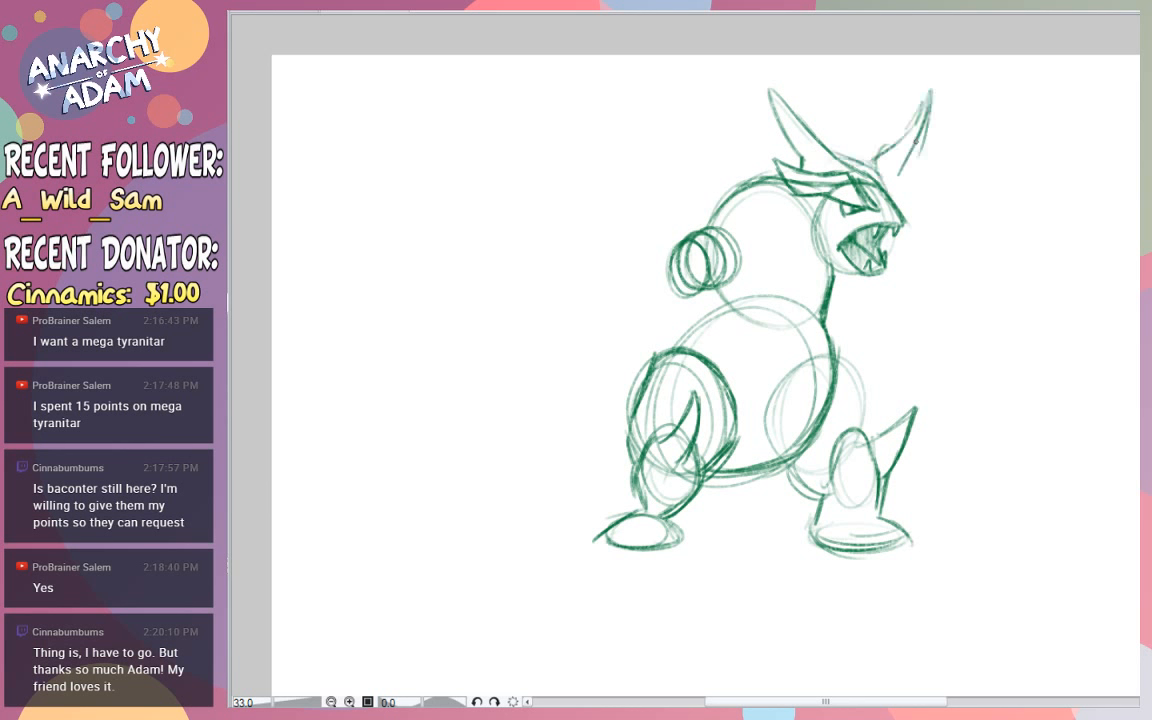
{"action": "left_click_drag", "start_coordinate": [929, 94], "coordinate": [884, 180]}
- Replace the triangle on the chest with a diagonal line and draw a long pointed spike rising from the back
{"action": "left_click_drag", "start_coordinate": [764, 211], "coordinate": [805, 237]}
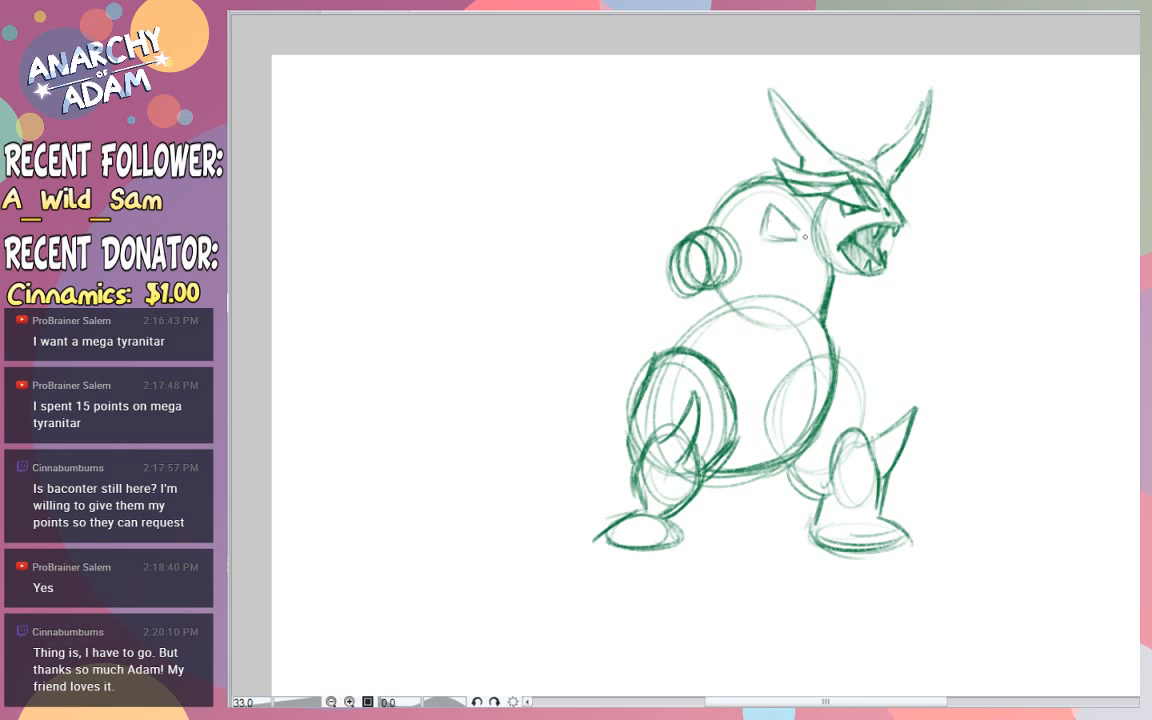
{"action": "key", "text": "ctrl+z"}
{"action": "key", "text": "ctrl+z"}
{"action": "left_click_drag", "start_coordinate": [818, 269], "coordinate": [763, 212]}
{"action": "mouse_move", "coordinate": [660, 174]}
{"action": "left_mouse_down"}
{"action": "mouse_move", "coordinate": [694, 203]}
{"action": "mouse_move", "coordinate": [668, 248]}
{"action": "left_mouse_up"}
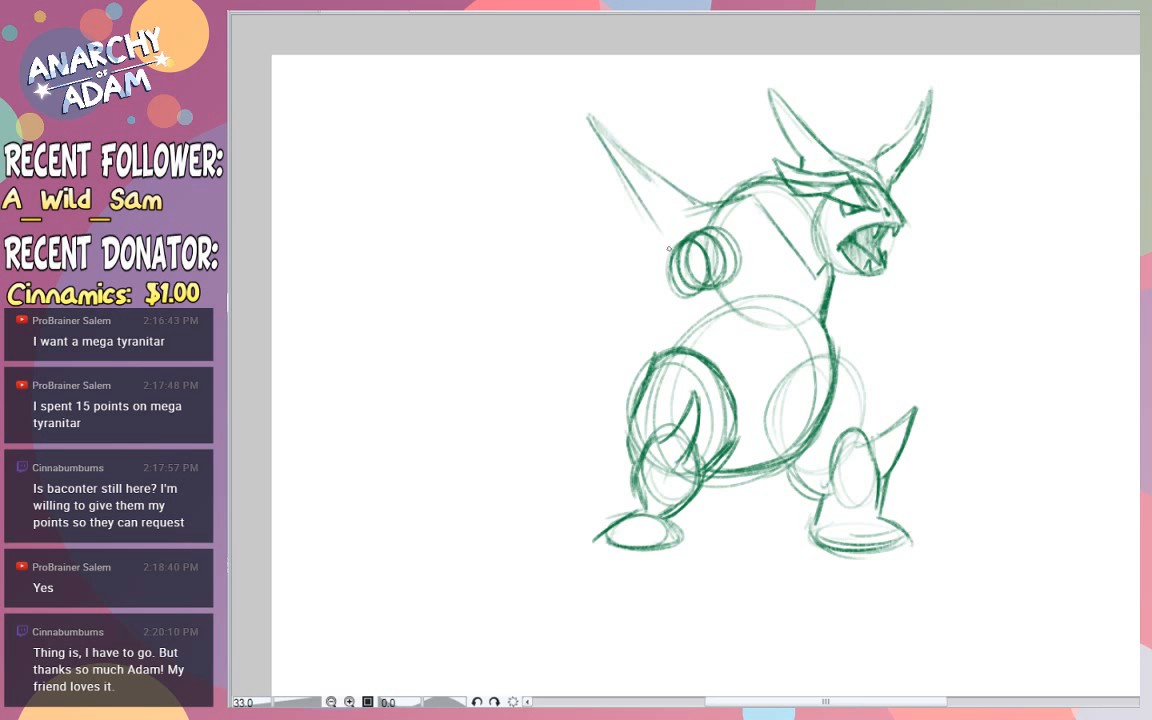
{"action": "left_click_drag", "start_coordinate": [572, 110], "coordinate": [673, 251]}
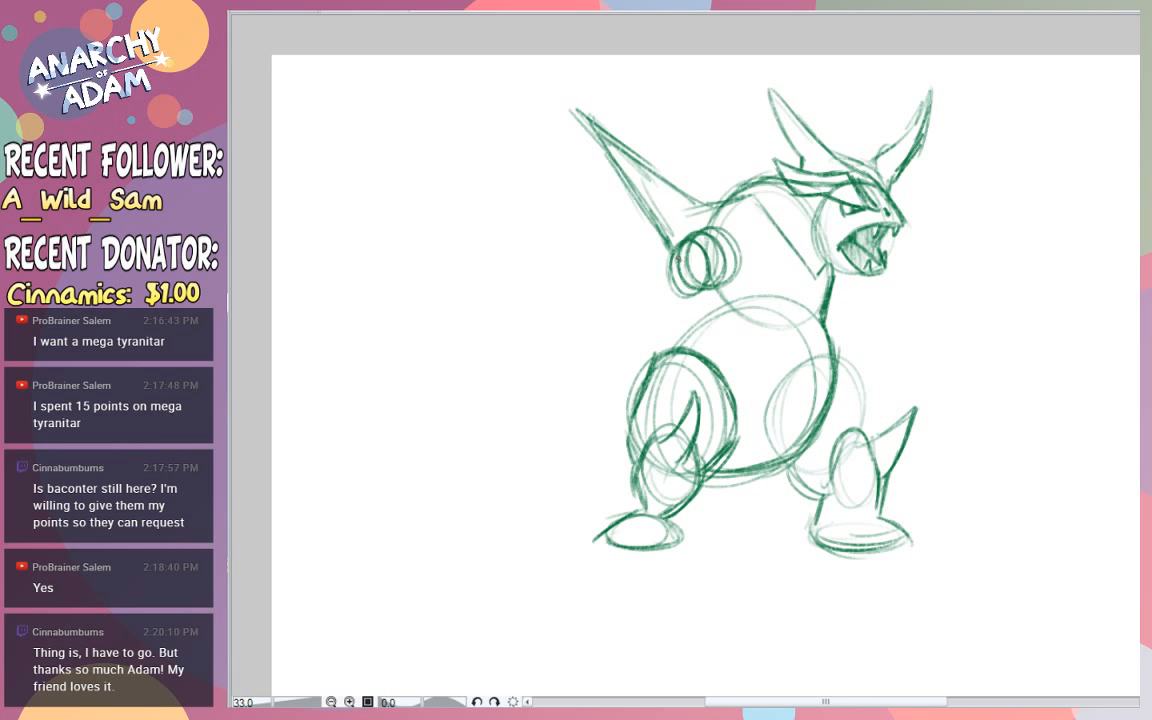
- Draw short pointed claws on the small hand beside the chest
{"action": "mouse_move", "coordinate": [677, 258]}
{"action": "left_mouse_down"}
{"action": "mouse_move", "coordinate": [660, 252]}
{"action": "mouse_move", "coordinate": [678, 289]}
{"action": "left_mouse_up"}
{"action": "key", "text": "ctrl+z"}
{"action": "left_click_drag", "start_coordinate": [707, 268], "coordinate": [705, 298]}
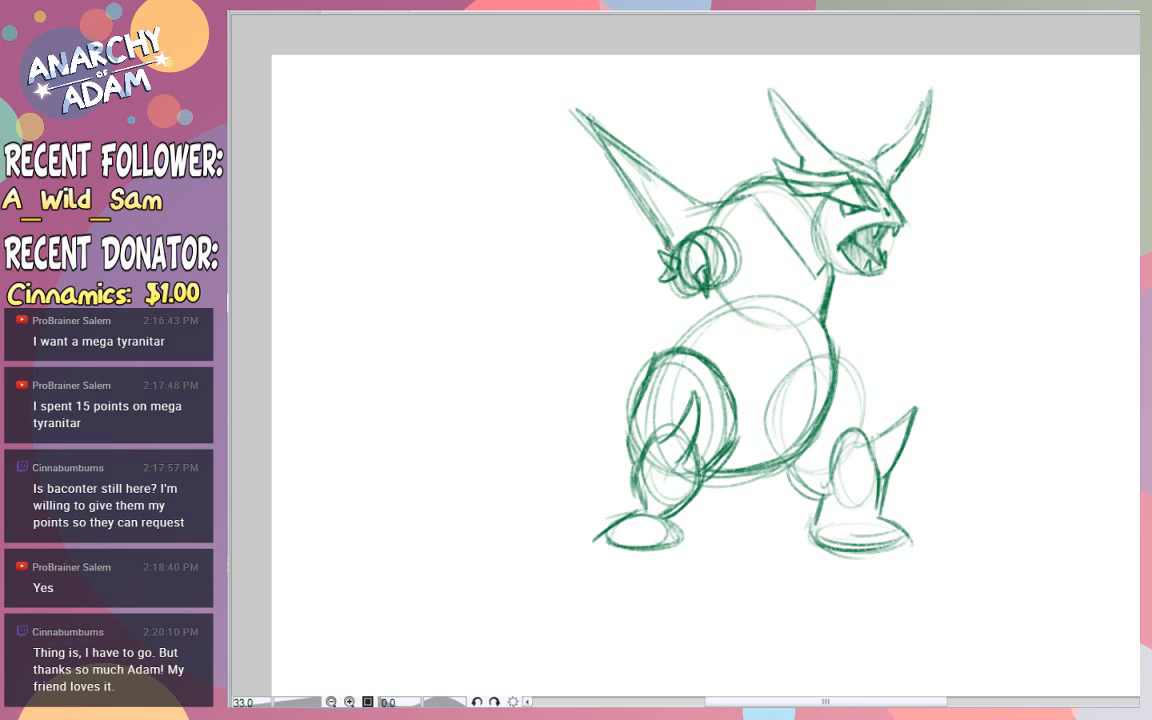
{"action": "mouse_move", "coordinate": [667, 248]}
{"action": "left_mouse_down"}
{"action": "mouse_move", "coordinate": [605, 216]}
{"action": "mouse_move", "coordinate": [520, 232]}
{"action": "mouse_move", "coordinate": [612, 246]}
{"action": "left_mouse_up"}
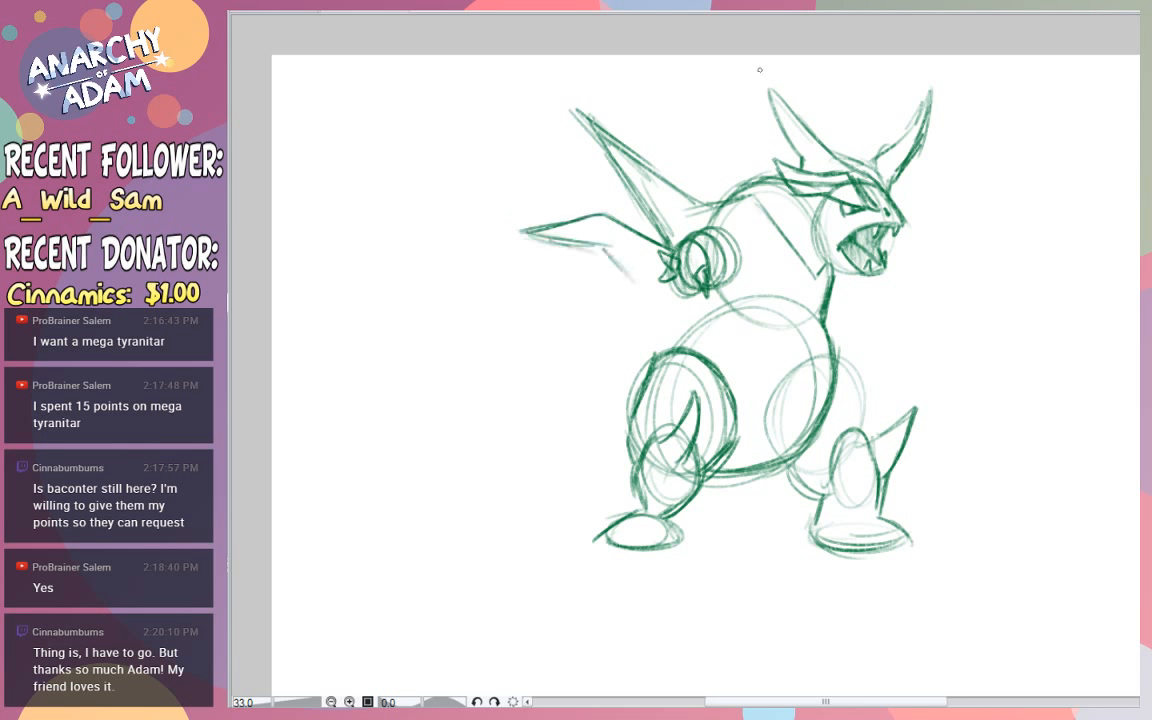
{"action": "key", "text": "ctrl+z"}
{"action": "key", "text": "ctrl+z"}
{"action": "key", "text": "ctrl+z"}
- Undo the back spike, the hand claws and the diagonal chest line
{"action": "key", "text": "ctrl+z"}
{"action": "key", "text": "ctrl+z"}
{"action": "key", "text": "ctrl+z"}
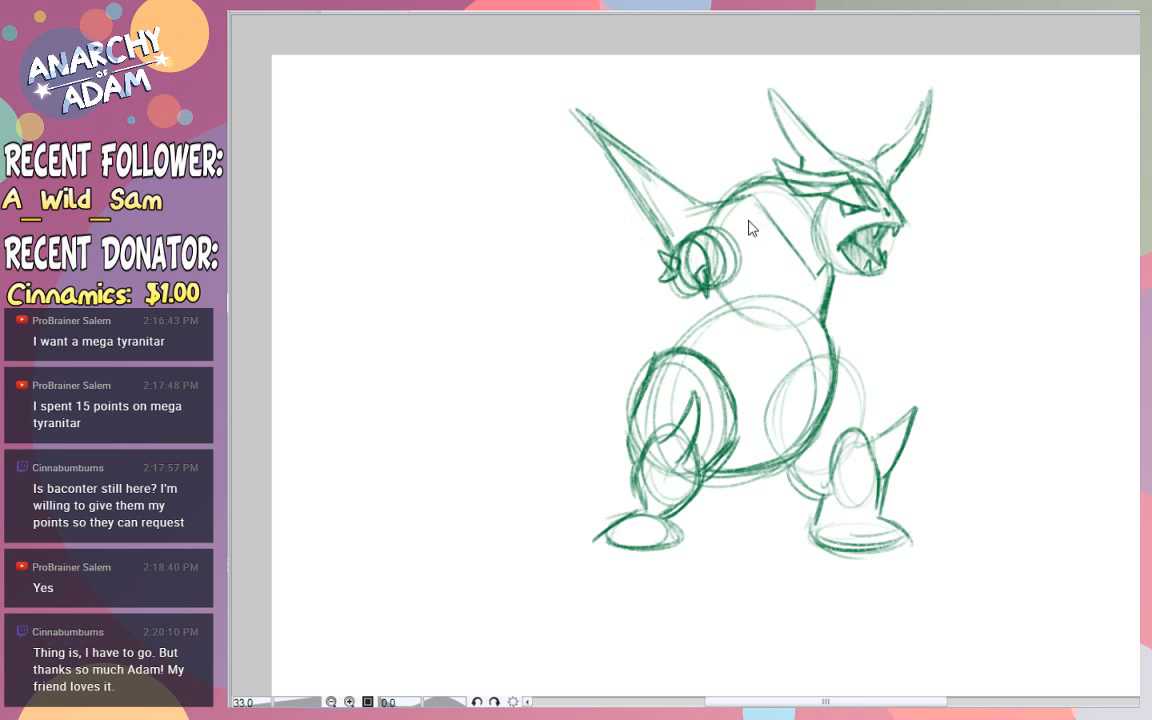
{"action": "key", "text": "ctrl+z"}
{"action": "key", "text": "ctrl+z"}
{"action": "key", "text": "ctrl+z"}
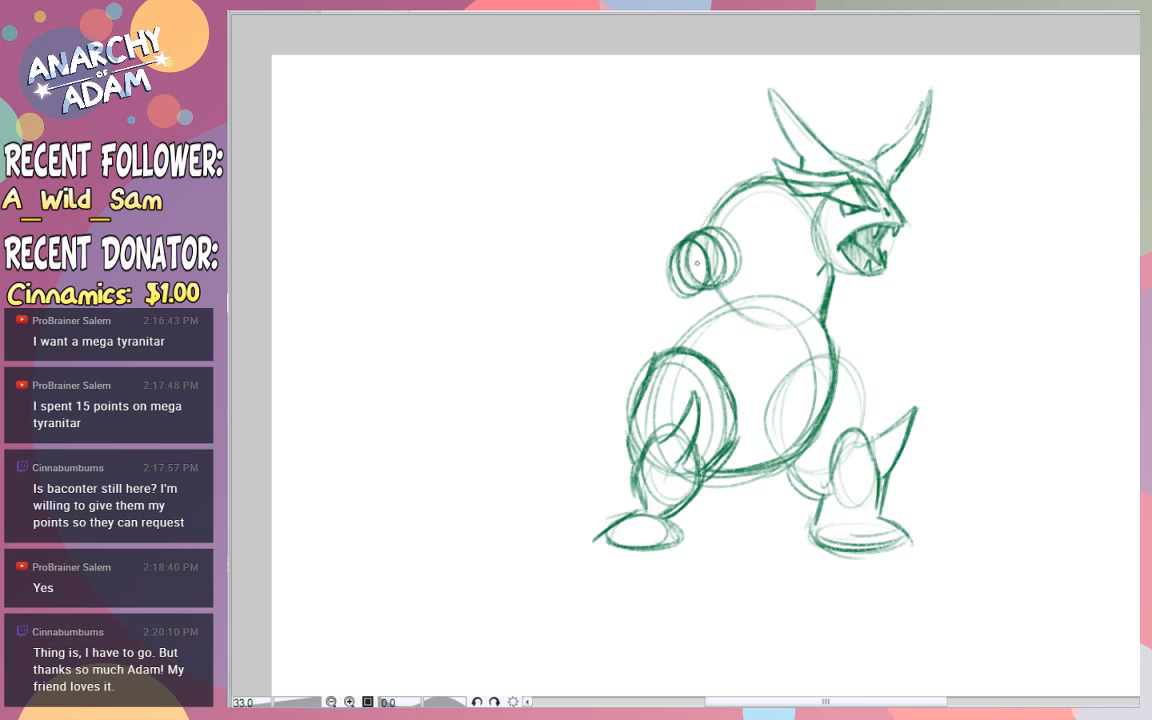
- Reinforce the outer curve of the upper back, connect it to the hips, and add contour strokes along the thigh and belly
{"action": "mouse_move", "coordinate": [690, 299]}
{"action": "left_mouse_down"}
{"action": "mouse_move", "coordinate": [702, 326]}
{"action": "mouse_move", "coordinate": [706, 316]}
{"action": "left_mouse_up"}
{"action": "left_click_drag", "start_coordinate": [694, 232], "coordinate": [734, 178]}
{"action": "mouse_move", "coordinate": [694, 235]}
{"action": "left_mouse_down"}
{"action": "mouse_move", "coordinate": [742, 183]}
{"action": "mouse_move", "coordinate": [766, 179]}
{"action": "mouse_move", "coordinate": [744, 181]}
{"action": "left_mouse_up"}
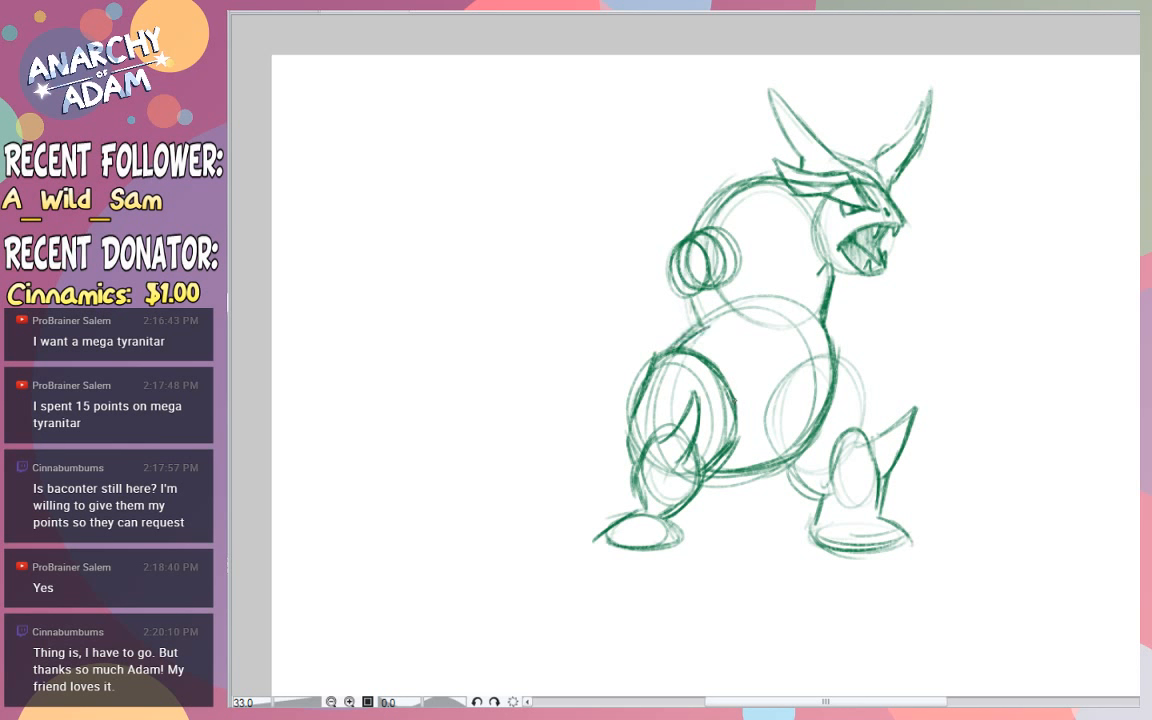
{"action": "mouse_move", "coordinate": [734, 400]}
{"action": "left_mouse_down"}
{"action": "mouse_move", "coordinate": [729, 362]}
{"action": "mouse_move", "coordinate": [734, 410]}
{"action": "left_mouse_up"}
- Try to draw a long wavy tail edge behind the hips, ending in a large pointed upper spike
{"action": "mouse_move", "coordinate": [640, 363]}
{"action": "left_mouse_down"}
{"action": "mouse_move", "coordinate": [458, 345]}
{"action": "mouse_move", "coordinate": [411, 386]}
{"action": "left_mouse_up"}
{"action": "mouse_move", "coordinate": [452, 350]}
{"action": "left_mouse_down"}
{"action": "mouse_move", "coordinate": [368, 411]}
{"action": "mouse_move", "coordinate": [432, 393]}
{"action": "left_mouse_up"}
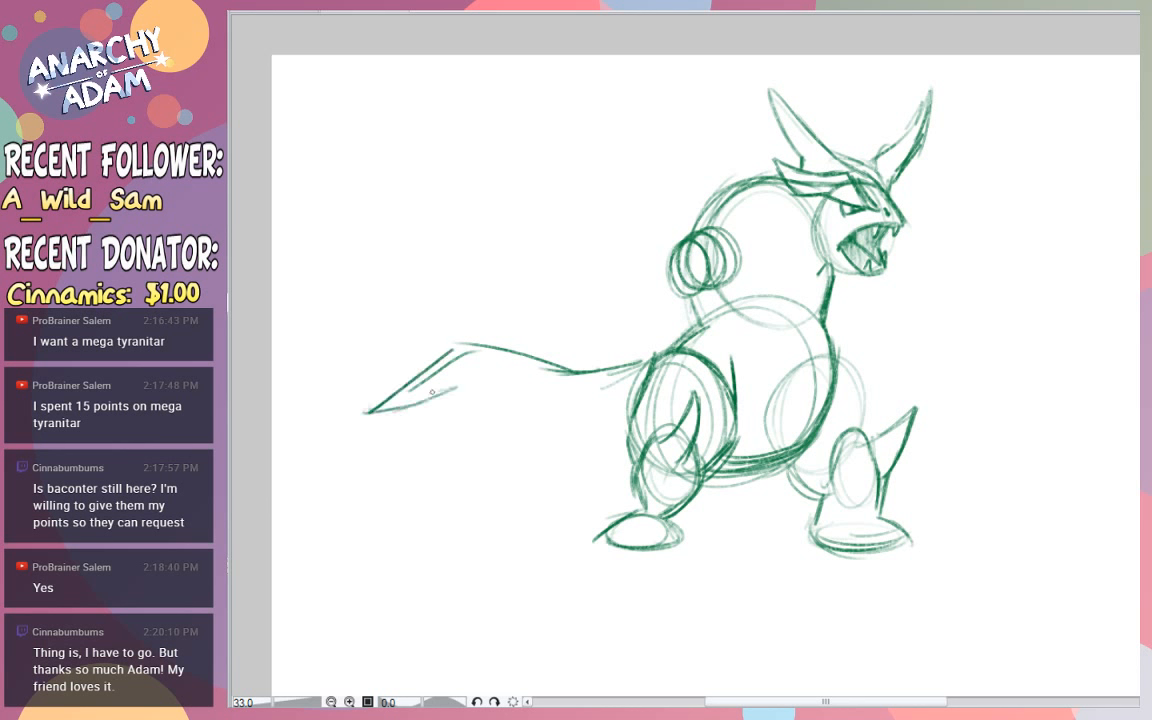
{"action": "left_click_drag", "start_coordinate": [368, 411], "coordinate": [476, 373]}
{"action": "left_click_drag", "start_coordinate": [472, 371], "coordinate": [516, 388]}
{"action": "left_click_drag", "start_coordinate": [490, 394], "coordinate": [540, 403]}
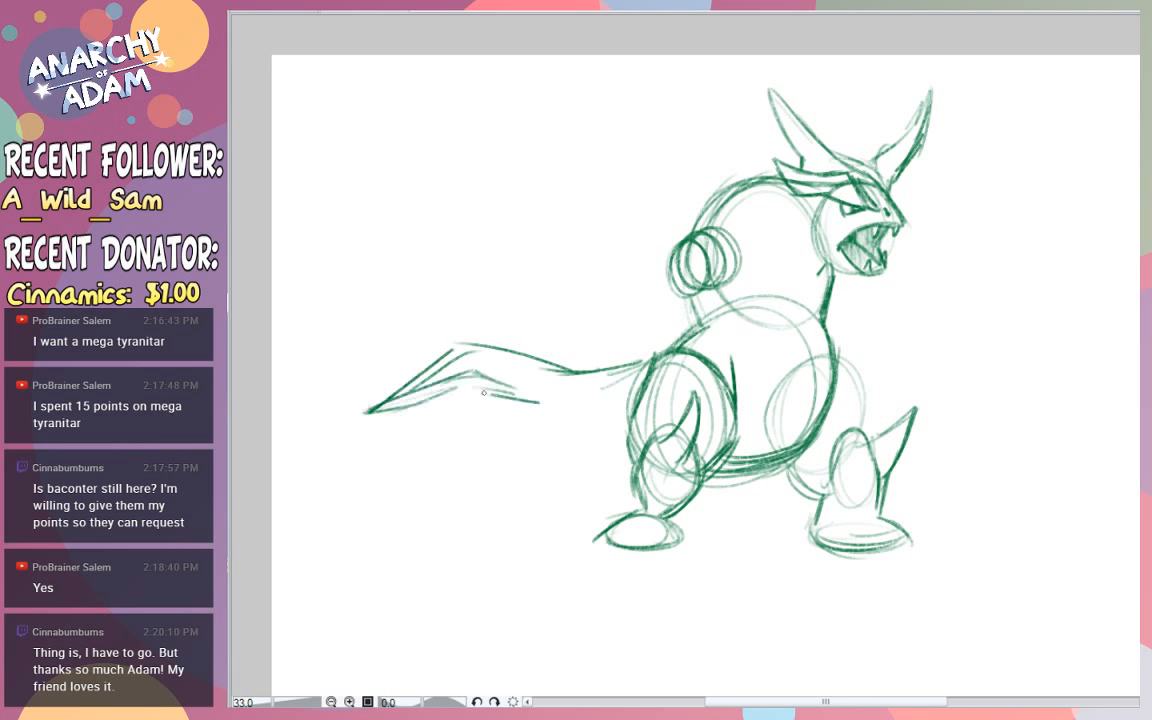
- Try to draw the tail's middle and lower pointed spikes and its underside back to the thigh
{"action": "left_click_drag", "start_coordinate": [436, 413], "coordinate": [338, 467]}
{"action": "left_click_drag", "start_coordinate": [338, 469], "coordinate": [546, 449]}
{"action": "mouse_move", "coordinate": [521, 461]}
{"action": "left_mouse_down"}
{"action": "mouse_move", "coordinate": [489, 507]}
{"action": "mouse_move", "coordinate": [423, 547]}
{"action": "left_mouse_up"}
{"action": "left_click_drag", "start_coordinate": [506, 489], "coordinate": [436, 546]}
{"action": "left_click_drag", "start_coordinate": [551, 500], "coordinate": [408, 562]}
{"action": "mouse_move", "coordinate": [408, 564]}
{"action": "left_mouse_down"}
{"action": "mouse_move", "coordinate": [540, 513]}
{"action": "mouse_move", "coordinate": [518, 533]}
{"action": "left_mouse_up"}
{"action": "left_click_drag", "start_coordinate": [637, 433], "coordinate": [566, 496]}
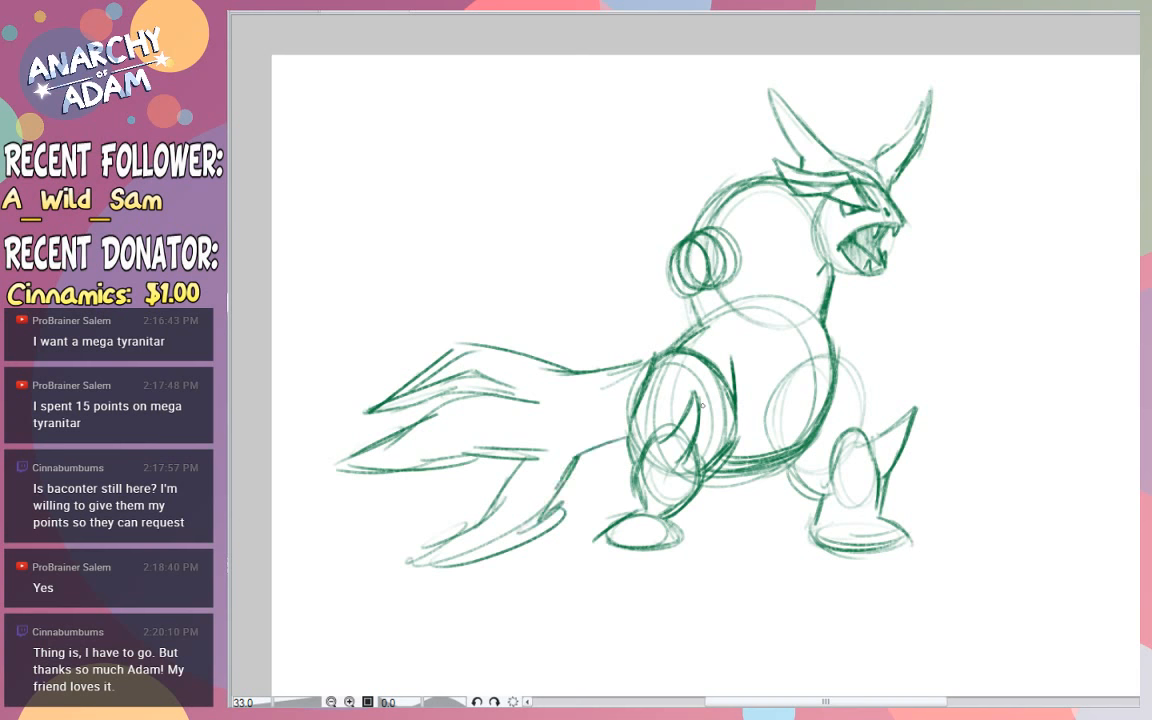
- Undo the whole spiked tail
{"action": "key", "text": "ctrl+z"}
{"action": "key", "text": "ctrl+z"}
{"action": "key", "text": "ctrl+z"}
{"action": "key", "text": "ctrl+z"}
{"action": "key", "text": "ctrl+z"}
{"action": "key", "text": "ctrl+z"}
{"action": "key", "text": "ctrl+z"}
{"action": "key", "text": "ctrl+z"}
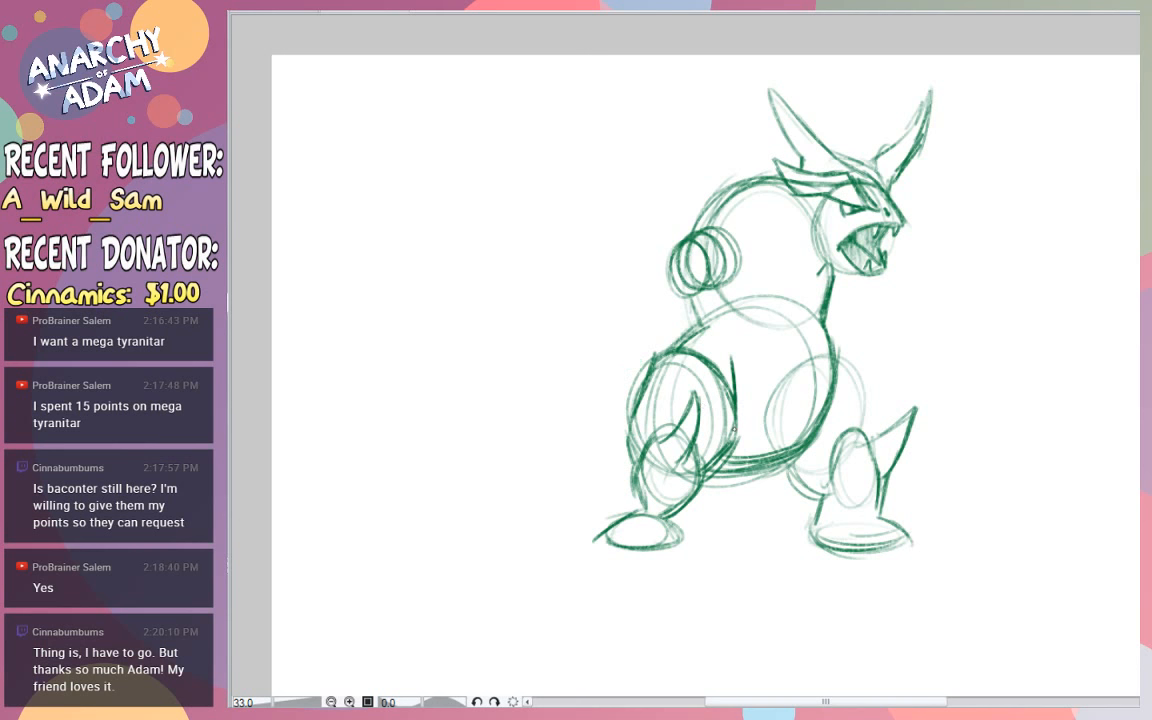
- Draw a tail reaching back from the hips, with angled edges and pointed upper and middle spikes at its end
{"action": "left_click_drag", "start_coordinate": [642, 373], "coordinate": [558, 390]}
{"action": "mouse_move", "coordinate": [630, 449]}
{"action": "left_mouse_down"}
{"action": "mouse_move", "coordinate": [560, 447]}
{"action": "mouse_move", "coordinate": [518, 475]}
{"action": "left_mouse_up"}
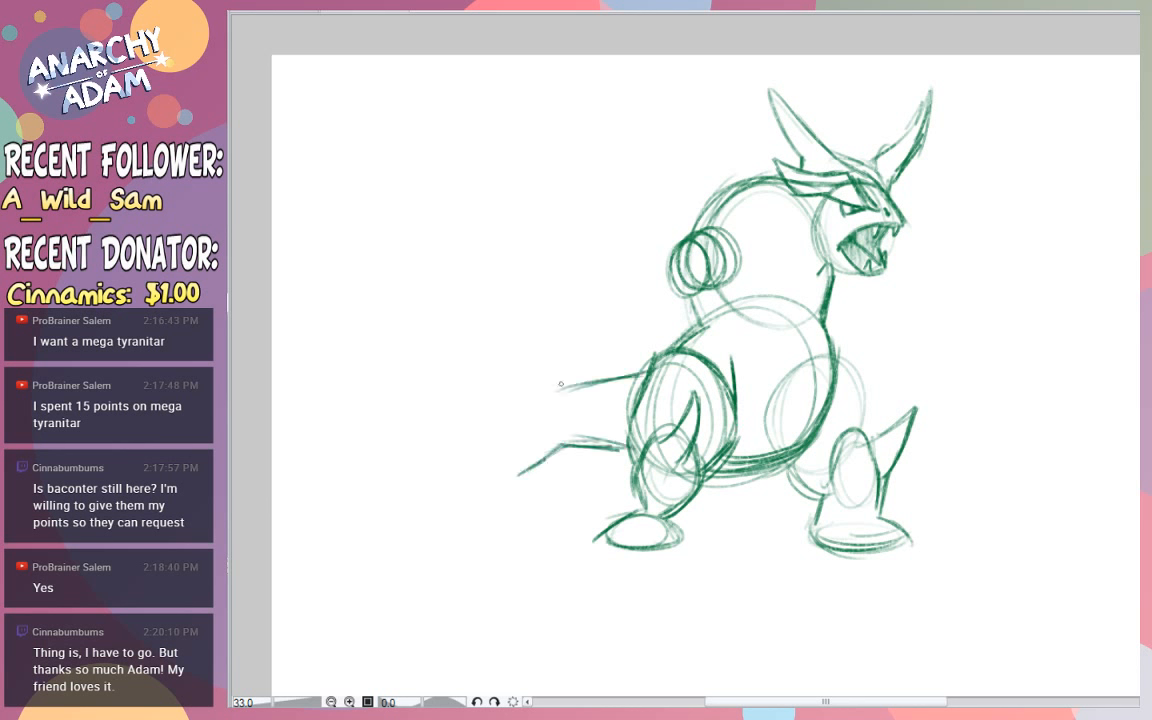
{"action": "mouse_move", "coordinate": [559, 387]}
{"action": "left_mouse_down"}
{"action": "mouse_move", "coordinate": [513, 363]}
{"action": "mouse_move", "coordinate": [414, 398]}
{"action": "mouse_move", "coordinate": [498, 390]}
{"action": "mouse_move", "coordinate": [522, 406]}
{"action": "left_mouse_up"}
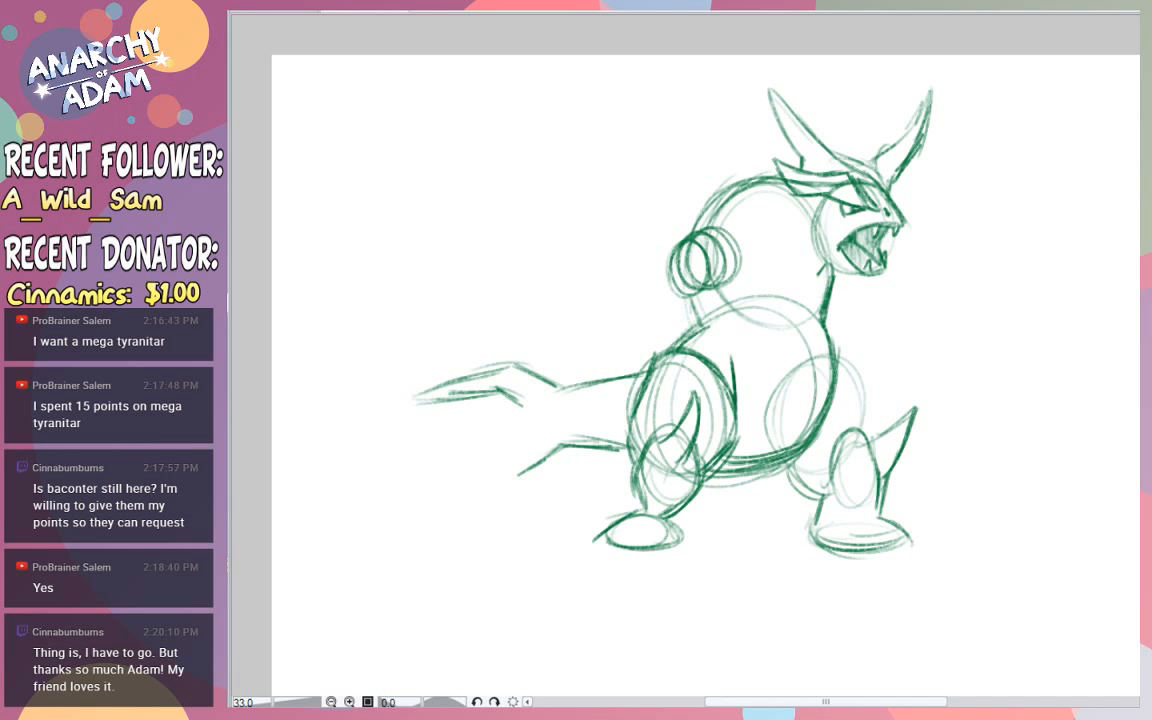
{"action": "mouse_move", "coordinate": [497, 400]}
{"action": "left_mouse_down"}
{"action": "mouse_move", "coordinate": [531, 408]}
{"action": "mouse_move", "coordinate": [425, 424]}
{"action": "mouse_move", "coordinate": [522, 436]}
{"action": "mouse_move", "coordinate": [529, 403]}
{"action": "mouse_move", "coordinate": [495, 394]}
{"action": "left_mouse_up"}
{"action": "left_click_drag", "start_coordinate": [549, 409], "coordinate": [440, 412]}
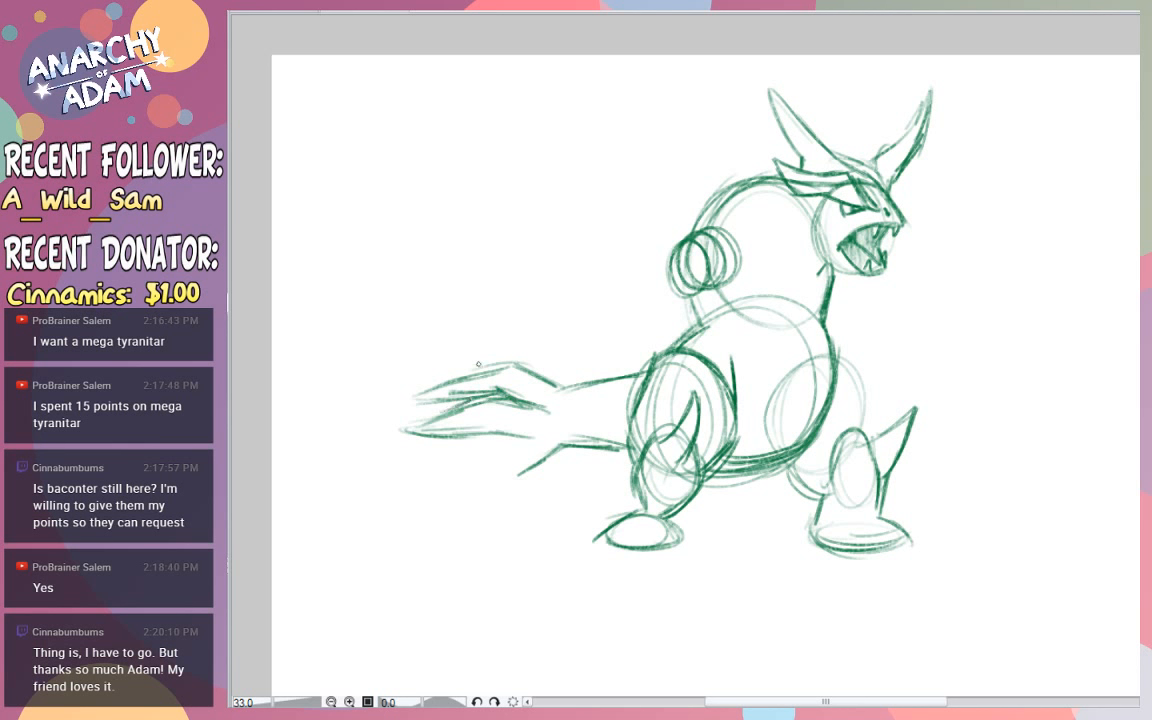
- Draw the tail's pointed lower spike, close it to the underside, and add a smaller spike between it and the middle one
{"action": "mouse_move", "coordinate": [510, 400]}
{"action": "left_mouse_down"}
{"action": "mouse_move", "coordinate": [408, 430]}
{"action": "mouse_move", "coordinate": [530, 437]}
{"action": "mouse_move", "coordinate": [486, 482]}
{"action": "left_mouse_up"}
{"action": "mouse_move", "coordinate": [517, 443]}
{"action": "left_mouse_down"}
{"action": "mouse_move", "coordinate": [491, 468]}
{"action": "mouse_move", "coordinate": [440, 480]}
{"action": "left_mouse_up"}
{"action": "mouse_move", "coordinate": [476, 477]}
{"action": "left_mouse_down"}
{"action": "mouse_move", "coordinate": [410, 481]}
{"action": "mouse_move", "coordinate": [500, 510]}
{"action": "mouse_move", "coordinate": [558, 449]}
{"action": "left_mouse_up"}
{"action": "left_click_drag", "start_coordinate": [508, 487], "coordinate": [557, 448]}
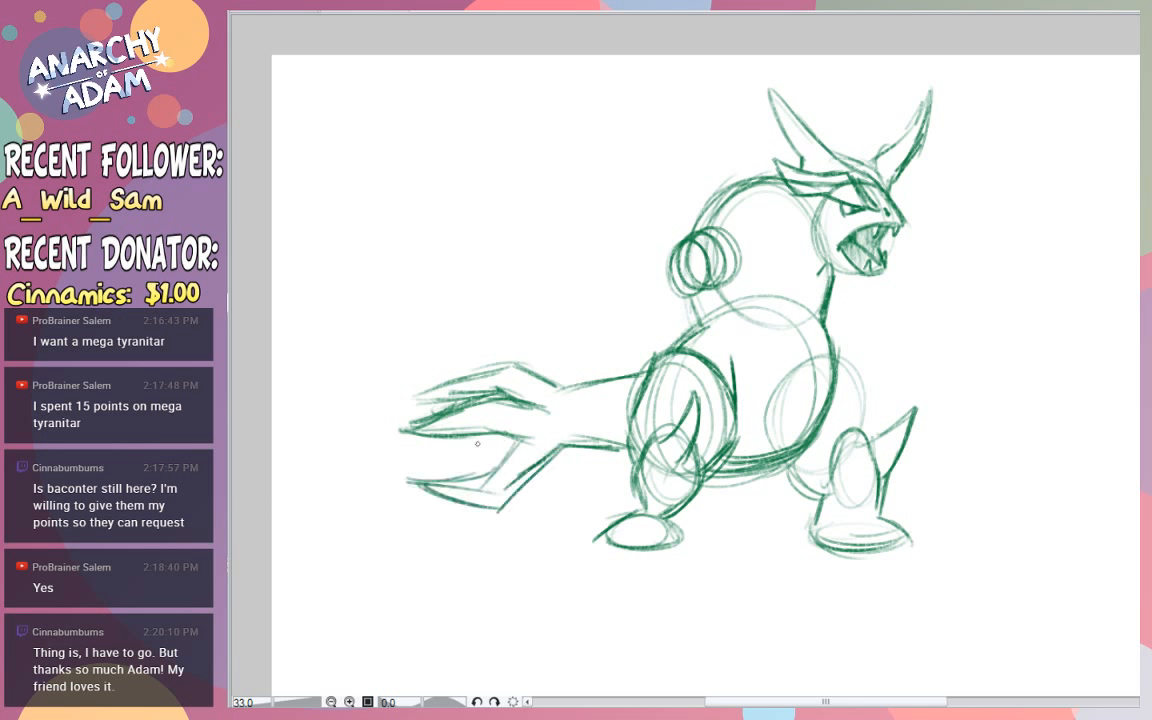
{"action": "left_click_drag", "start_coordinate": [484, 437], "coordinate": [453, 457]}
{"action": "mouse_move", "coordinate": [483, 439]}
{"action": "left_mouse_down"}
{"action": "mouse_move", "coordinate": [451, 456]}
{"action": "mouse_move", "coordinate": [489, 462]}
{"action": "left_mouse_up"}
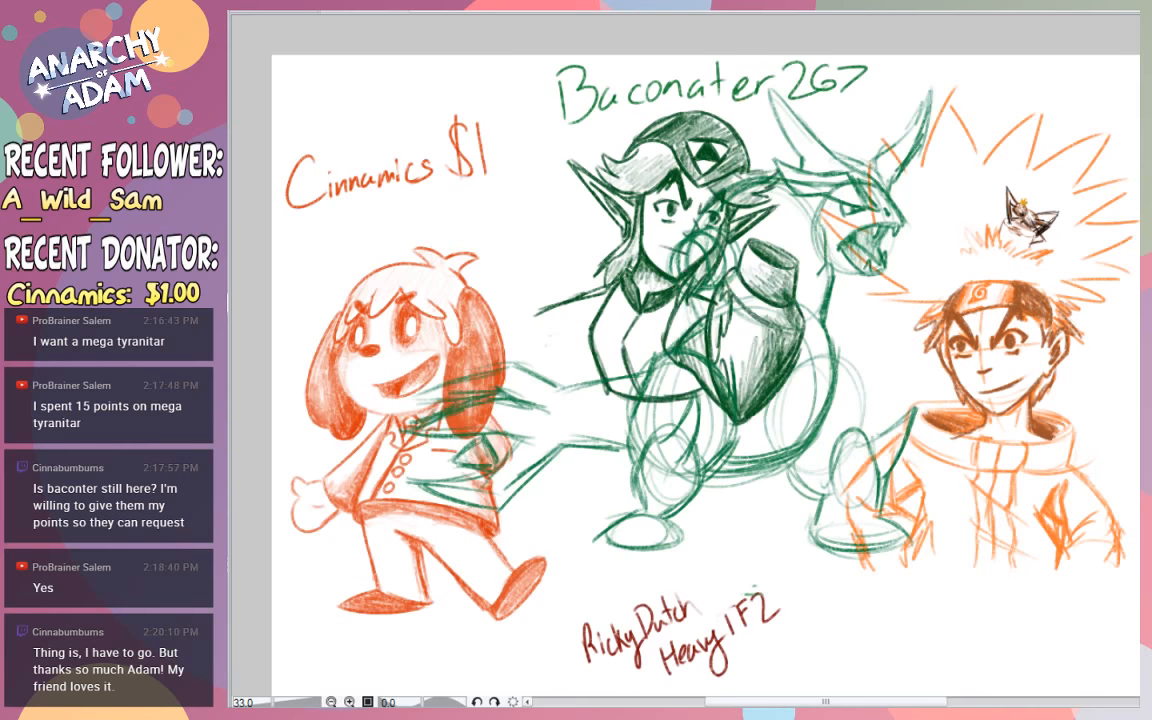
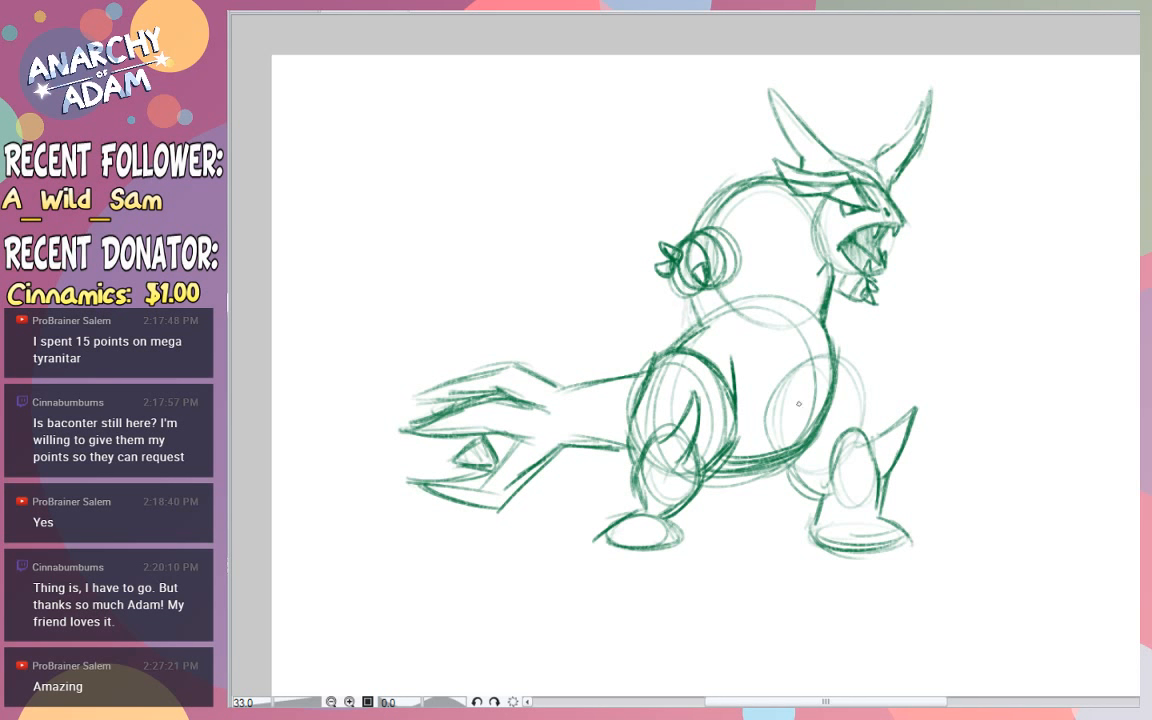
- Draw a curved centre guideline up the torso and a curved guideline across the chest
{"action": "left_click_drag", "start_coordinate": [785, 440], "coordinate": [800, 368]}
{"action": "key", "text": "ctrl+z"}
{"action": "left_click_drag", "start_coordinate": [784, 448], "coordinate": [788, 313]}
{"action": "left_click_drag", "start_coordinate": [803, 362], "coordinate": [808, 237]}
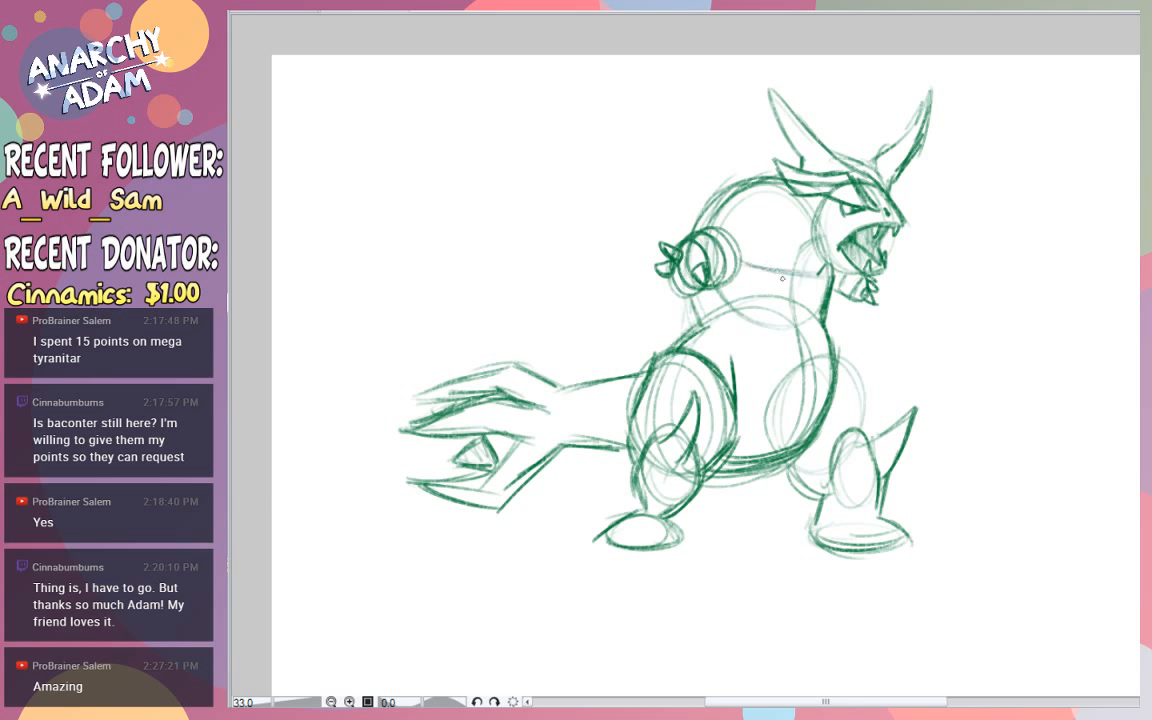
- Draw two angular openings in the chest armour, with dark slits inside, and the armour's pointed lower edge
{"action": "mouse_move", "coordinate": [782, 283]}
{"action": "left_mouse_down"}
{"action": "mouse_move", "coordinate": [760, 231]}
{"action": "mouse_move", "coordinate": [755, 285]}
{"action": "mouse_move", "coordinate": [751, 216]}
{"action": "mouse_move", "coordinate": [742, 273]}
{"action": "mouse_move", "coordinate": [762, 270]}
{"action": "left_mouse_up"}
{"action": "mouse_move", "coordinate": [764, 248]}
{"action": "left_mouse_down"}
{"action": "mouse_move", "coordinate": [770, 274]}
{"action": "mouse_move", "coordinate": [821, 249]}
{"action": "mouse_move", "coordinate": [803, 290]}
{"action": "mouse_move", "coordinate": [823, 289]}
{"action": "mouse_move", "coordinate": [827, 257]}
{"action": "mouse_move", "coordinate": [812, 276]}
{"action": "left_mouse_up"}
{"action": "left_click_drag", "start_coordinate": [725, 231], "coordinate": [739, 250]}
{"action": "mouse_move", "coordinate": [770, 298]}
{"action": "left_mouse_down"}
{"action": "mouse_move", "coordinate": [731, 312]}
{"action": "mouse_move", "coordinate": [751, 325]}
{"action": "mouse_move", "coordinate": [742, 308]}
{"action": "mouse_move", "coordinate": [753, 331]}
{"action": "left_mouse_up"}
{"action": "mouse_move", "coordinate": [753, 331]}
{"action": "left_mouse_down"}
{"action": "mouse_move", "coordinate": [783, 297]}
{"action": "mouse_move", "coordinate": [813, 329]}
{"action": "mouse_move", "coordinate": [821, 303]}
{"action": "mouse_move", "coordinate": [803, 330]}
{"action": "mouse_move", "coordinate": [765, 335]}
{"action": "mouse_move", "coordinate": [775, 360]}
{"action": "left_mouse_up"}
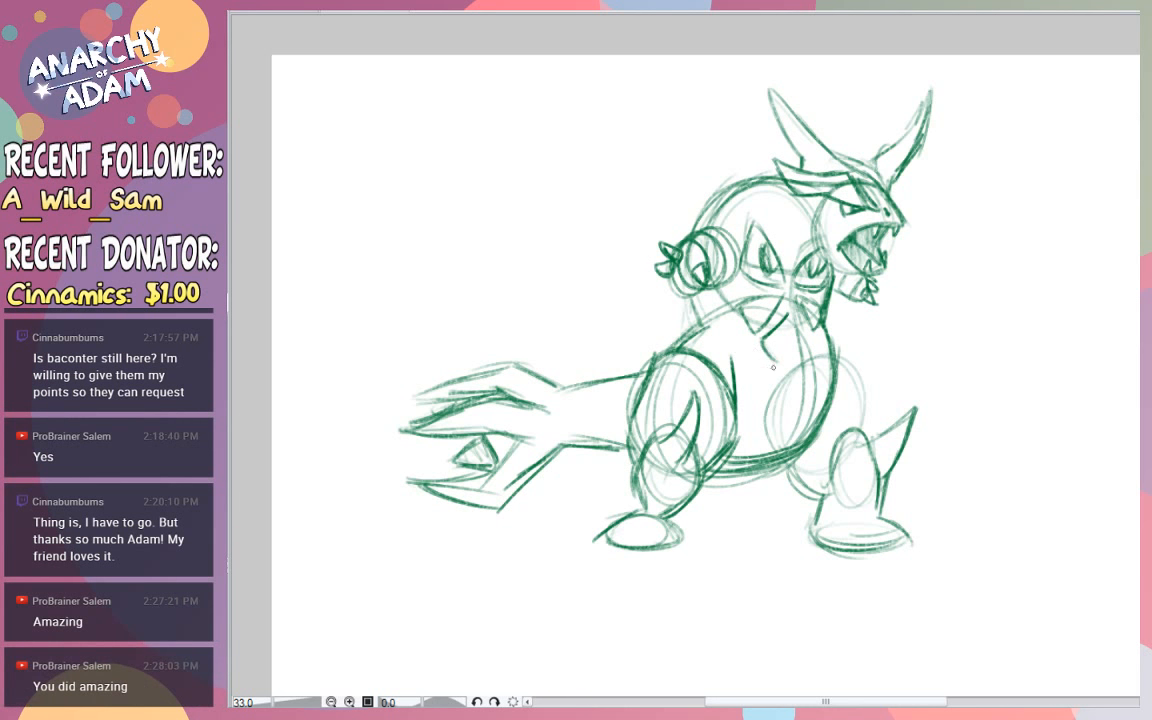
{"action": "left_click_drag", "start_coordinate": [725, 349], "coordinate": [778, 363]}
{"action": "mouse_move", "coordinate": [790, 314]}
{"action": "left_mouse_down"}
{"action": "mouse_move", "coordinate": [835, 348]}
{"action": "mouse_move", "coordinate": [820, 334]}
{"action": "mouse_move", "coordinate": [828, 347]}
{"action": "mouse_move", "coordinate": [838, 340]}
{"action": "mouse_move", "coordinate": [837, 272]}
{"action": "left_mouse_up"}
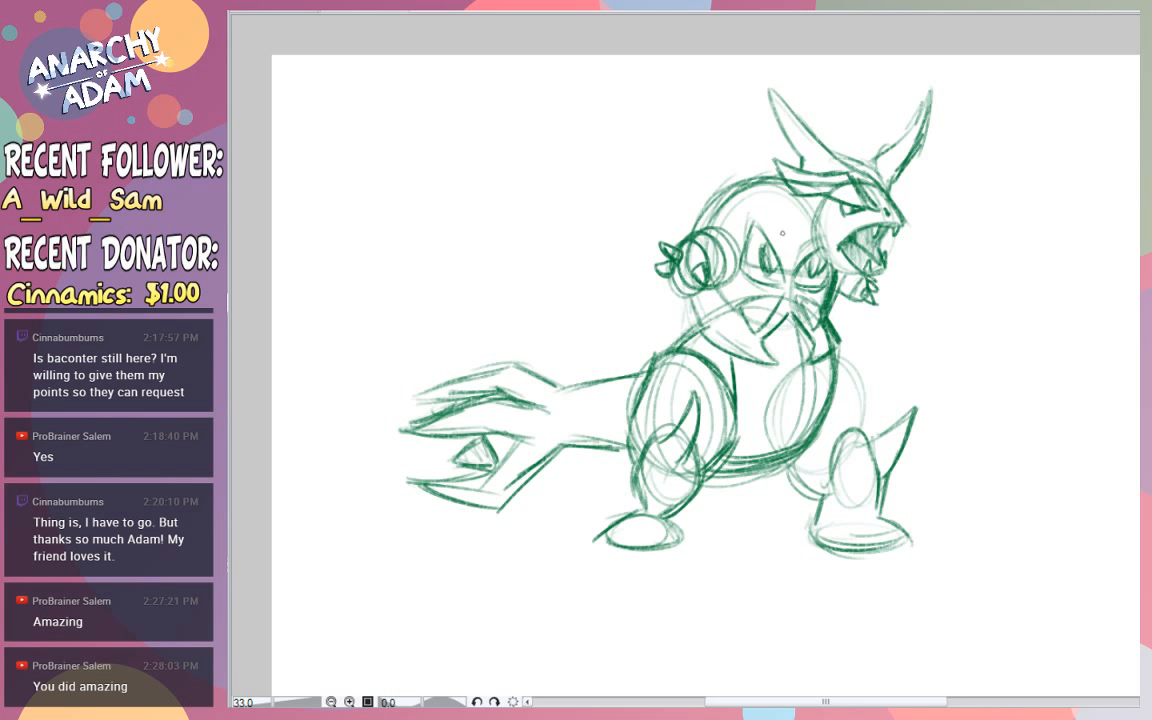
- Draw a heavy V-shaped collar edge above the chest armour and hatch the area between it and the neck
{"action": "mouse_move", "coordinate": [788, 251]}
{"action": "left_mouse_down"}
{"action": "mouse_move", "coordinate": [754, 187]}
{"action": "mouse_move", "coordinate": [710, 172]}
{"action": "left_mouse_up"}
{"action": "left_click_drag", "start_coordinate": [771, 228], "coordinate": [794, 258]}
{"action": "left_click_drag", "start_coordinate": [792, 259], "coordinate": [807, 250]}
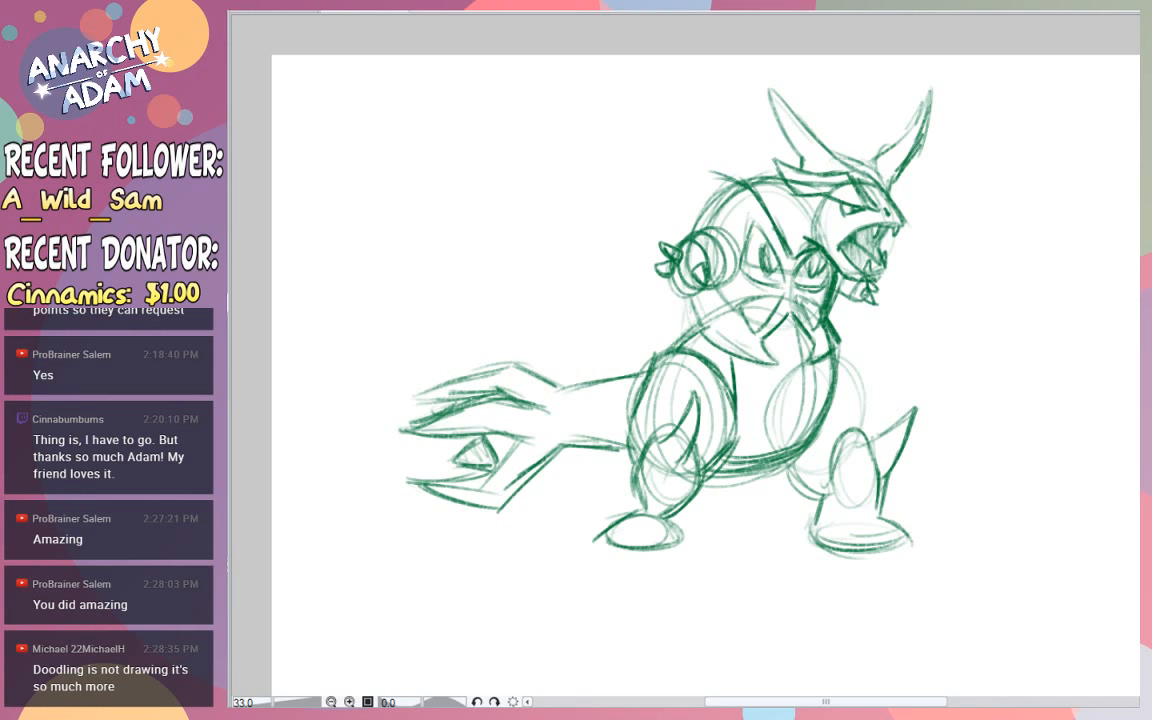
{"action": "scroll", "coordinate": [690, 370], "scroll_direction": "up", "scroll_amount": 1}
{"action": "mouse_move", "coordinate": [751, 204]}
{"action": "left_mouse_down"}
{"action": "mouse_move", "coordinate": [790, 268]}
{"action": "mouse_move", "coordinate": [802, 260]}
{"action": "left_mouse_up"}
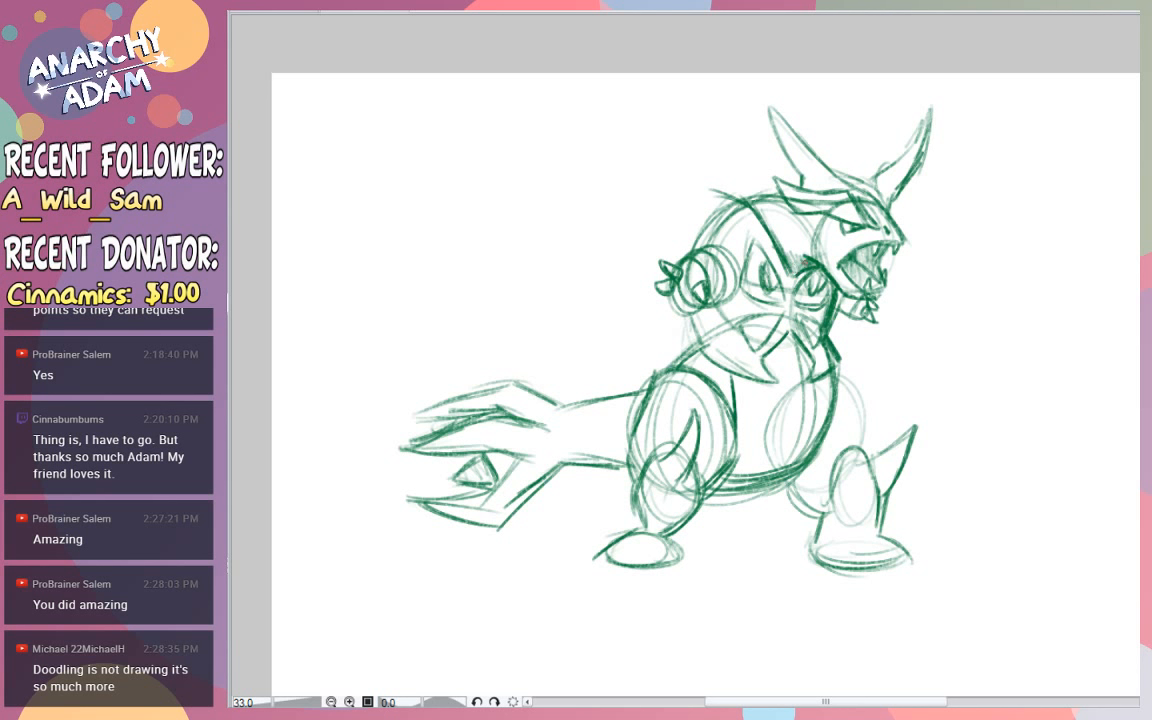
{"action": "mouse_move", "coordinate": [808, 243]}
{"action": "left_mouse_down"}
{"action": "mouse_move", "coordinate": [774, 224]}
{"action": "mouse_move", "coordinate": [780, 233]}
{"action": "left_mouse_up"}
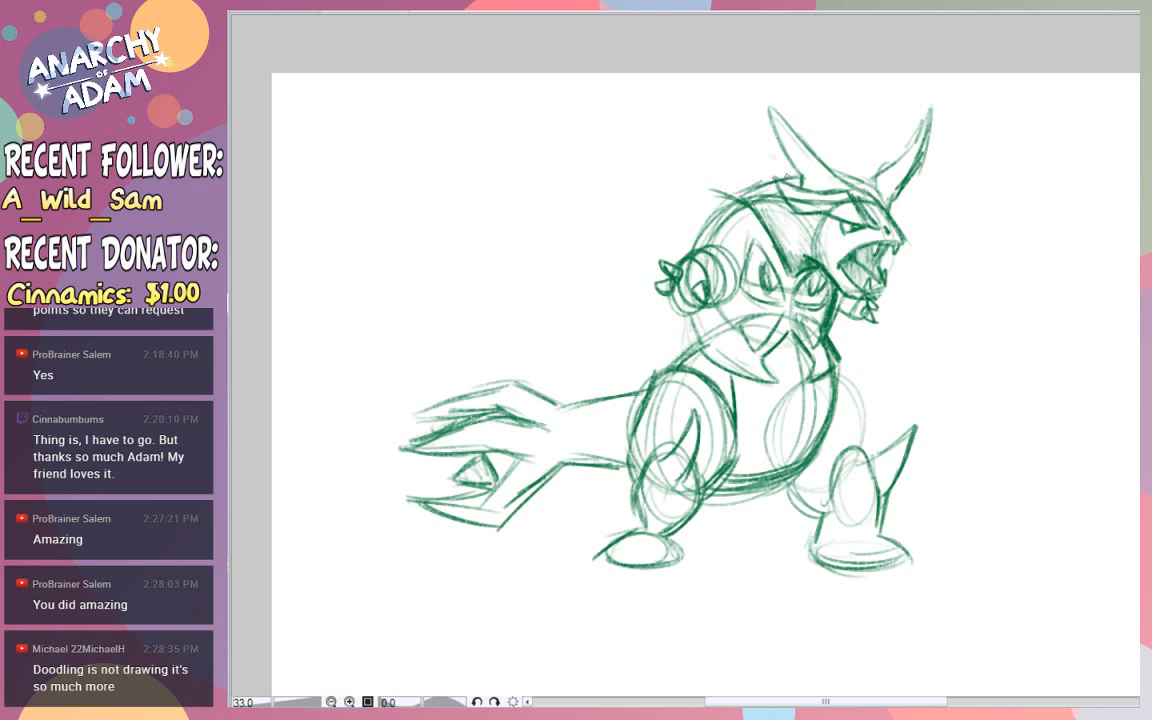
- Draw a wide curved guideline arching from behind the back over the head
{"action": "left_click_drag", "start_coordinate": [788, 178], "coordinate": [759, 144]}
{"action": "mouse_move", "coordinate": [615, 263]}
{"action": "left_mouse_down"}
{"action": "mouse_move", "coordinate": [862, 130]}
{"action": "mouse_move", "coordinate": [805, 132]}
{"action": "mouse_move", "coordinate": [934, 122]}
{"action": "left_mouse_up"}
{"action": "key", "text": "ctrl+z"}
{"action": "key", "text": "ctrl+z"}
{"action": "left_click_drag", "start_coordinate": [596, 262], "coordinate": [926, 118]}
{"action": "key", "text": "ctrl+z"}
{"action": "left_click_drag", "start_coordinate": [594, 264], "coordinate": [928, 122]}
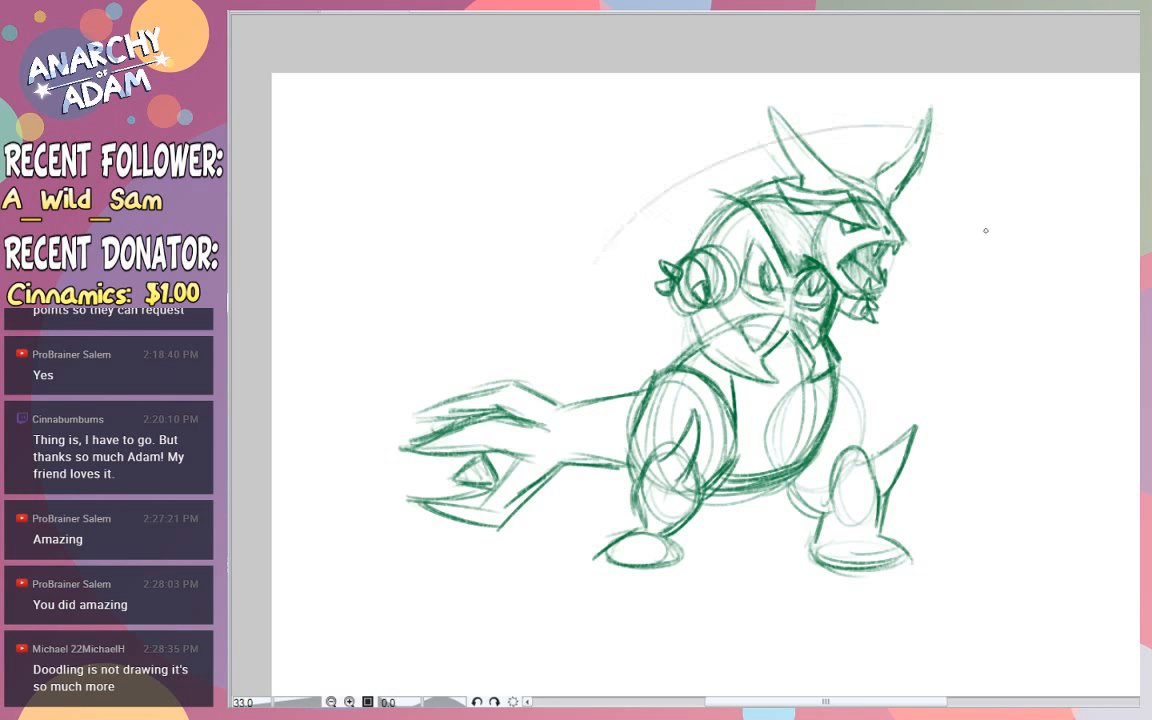
{"action": "key", "text": "ctrl+z"}
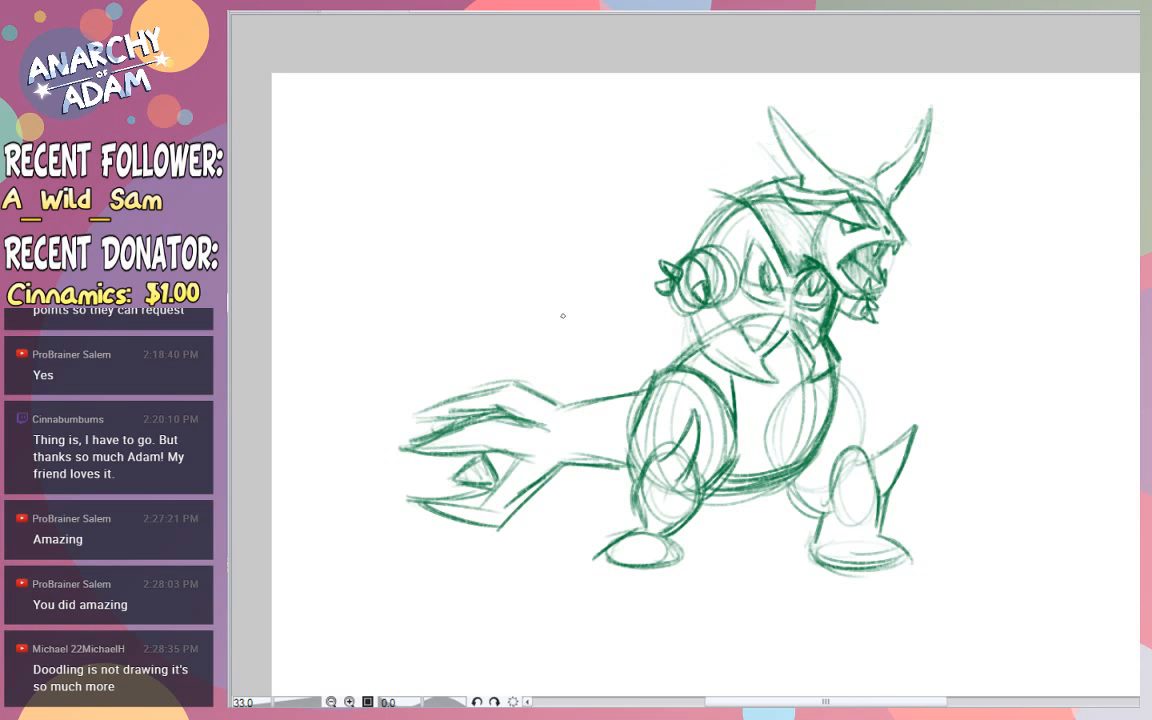
{"action": "left_click_drag", "start_coordinate": [522, 259], "coordinate": [806, 102]}
{"action": "key", "text": "ctrl+z"}
{"action": "left_click_drag", "start_coordinate": [577, 313], "coordinate": [966, 142]}
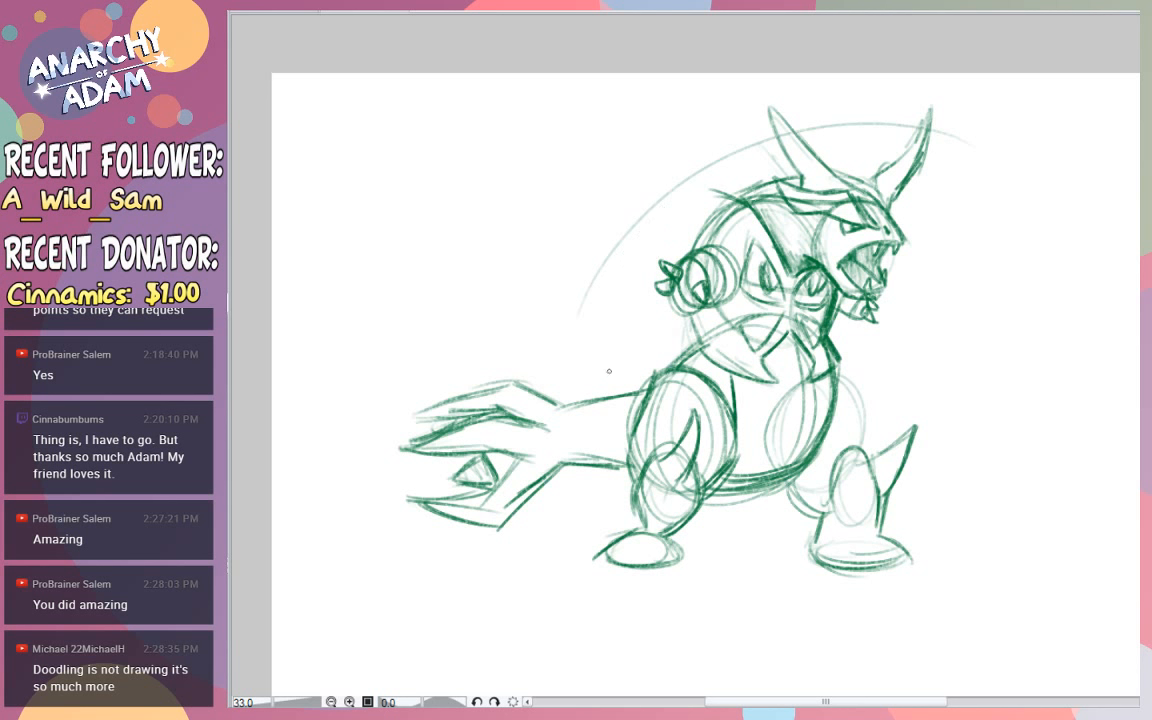
- Draw a short pointed spike behind the head and a long spike sweeping up and back from the shoulder
{"action": "left_click_drag", "start_coordinate": [731, 155], "coordinate": [738, 183]}
{"action": "mouse_move", "coordinate": [736, 171]}
{"action": "left_mouse_down"}
{"action": "mouse_move", "coordinate": [735, 152]}
{"action": "mouse_move", "coordinate": [737, 186]}
{"action": "mouse_move", "coordinate": [733, 146]}
{"action": "mouse_move", "coordinate": [766, 178]}
{"action": "mouse_move", "coordinate": [733, 146]}
{"action": "mouse_move", "coordinate": [735, 171]}
{"action": "left_mouse_up"}
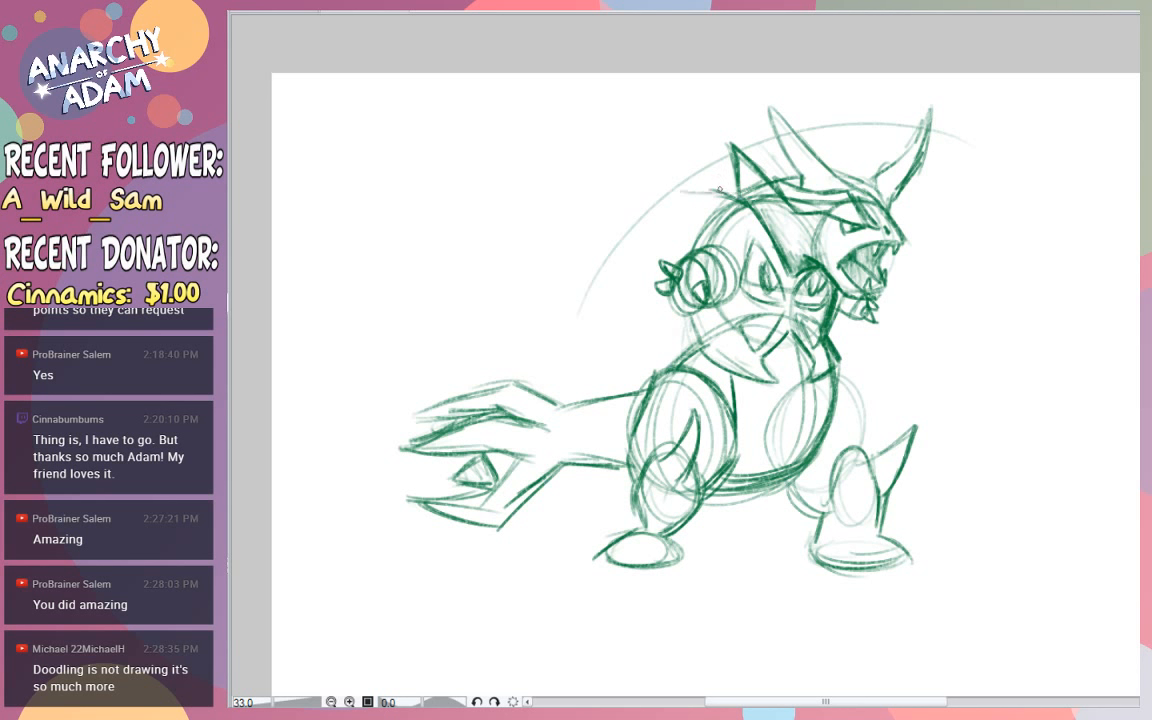
{"action": "mouse_move", "coordinate": [676, 199]}
{"action": "left_mouse_down"}
{"action": "mouse_move", "coordinate": [642, 187]}
{"action": "mouse_move", "coordinate": [551, 113]}
{"action": "left_mouse_up"}
{"action": "mouse_move", "coordinate": [668, 188]}
{"action": "left_mouse_down"}
{"action": "mouse_move", "coordinate": [544, 86]}
{"action": "mouse_move", "coordinate": [577, 153]}
{"action": "mouse_move", "coordinate": [547, 103]}
{"action": "mouse_move", "coordinate": [646, 240]}
{"action": "left_mouse_up"}
{"action": "mouse_move", "coordinate": [518, 120]}
{"action": "left_mouse_down"}
{"action": "mouse_move", "coordinate": [576, 202]}
{"action": "mouse_move", "coordinate": [639, 228]}
{"action": "mouse_move", "coordinate": [566, 132]}
{"action": "left_mouse_up"}
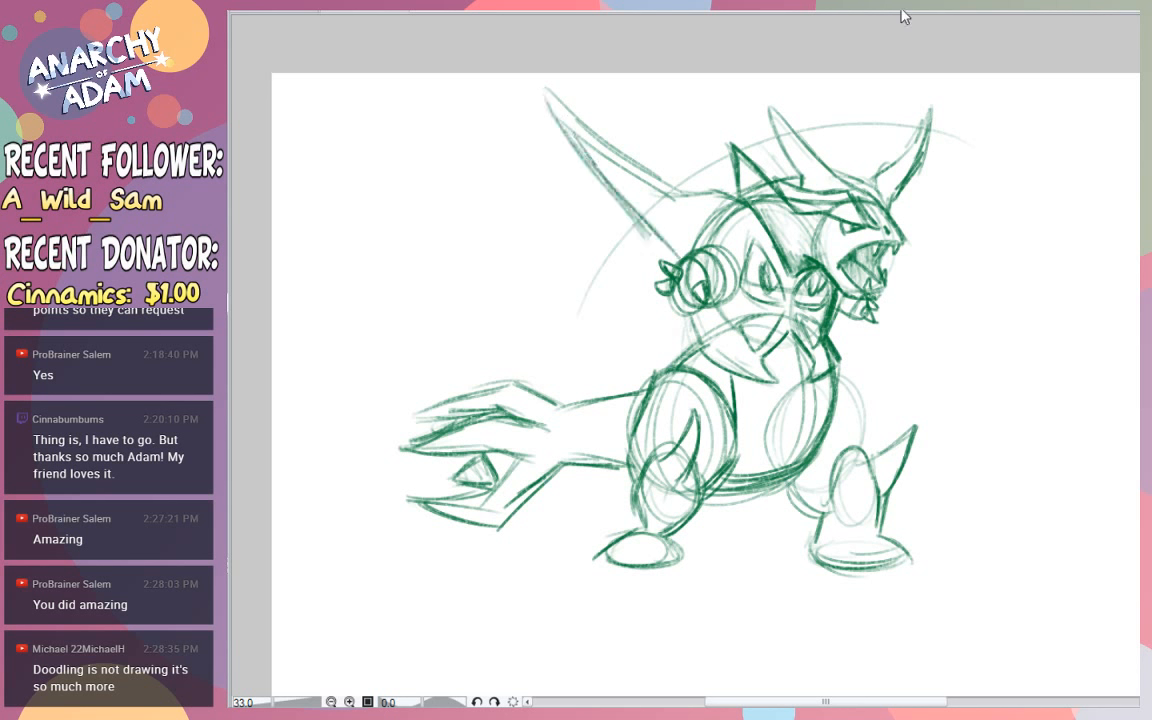
- Try to erase the arm and hand beside the chest
{"action": "key", "text": "e"}
{"action": "mouse_move", "coordinate": [719, 290]}
{"action": "left_mouse_down"}
{"action": "mouse_move", "coordinate": [697, 283]}
{"action": "mouse_move", "coordinate": [722, 278]}
{"action": "mouse_move", "coordinate": [720, 293]}
{"action": "mouse_move", "coordinate": [650, 272]}
{"action": "left_mouse_up"}
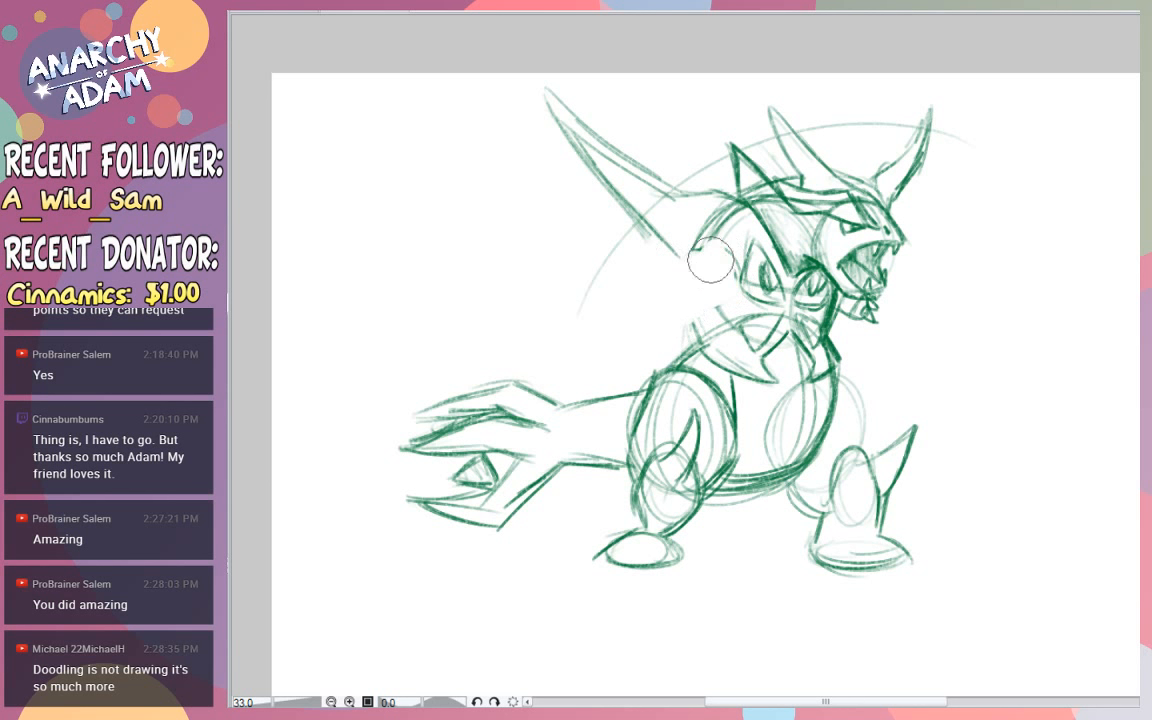
{"action": "key", "text": "ctrl+z"}
{"action": "key", "text": "ctrl+z"}
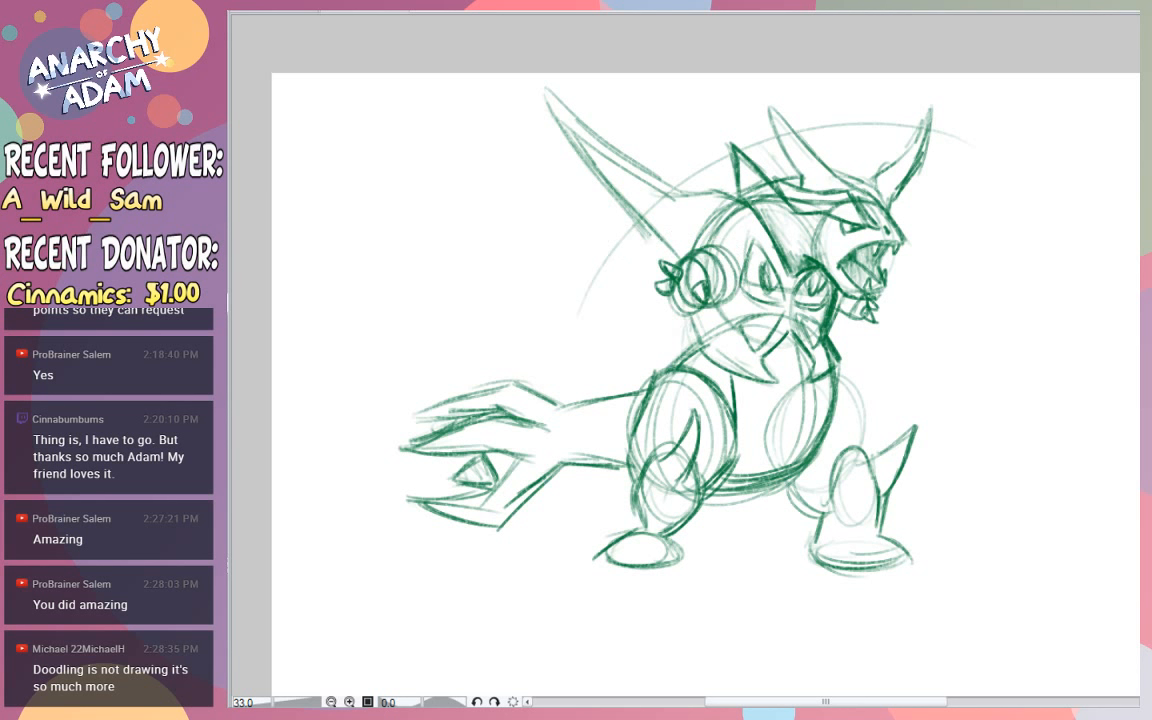
- Select the arm and hand, stretch them backward away from the chest, shift them slightly up, and deselect
{"action": "mouse_move", "coordinate": [738, 301]}
{"action": "left_mouse_down"}
{"action": "mouse_move", "coordinate": [741, 274]}
{"action": "mouse_move", "coordinate": [708, 243]}
{"action": "mouse_move", "coordinate": [675, 255]}
{"action": "mouse_move", "coordinate": [668, 314]}
{"action": "mouse_move", "coordinate": [741, 293]}
{"action": "left_mouse_up"}
{"action": "key", "text": "ctrl+t"}
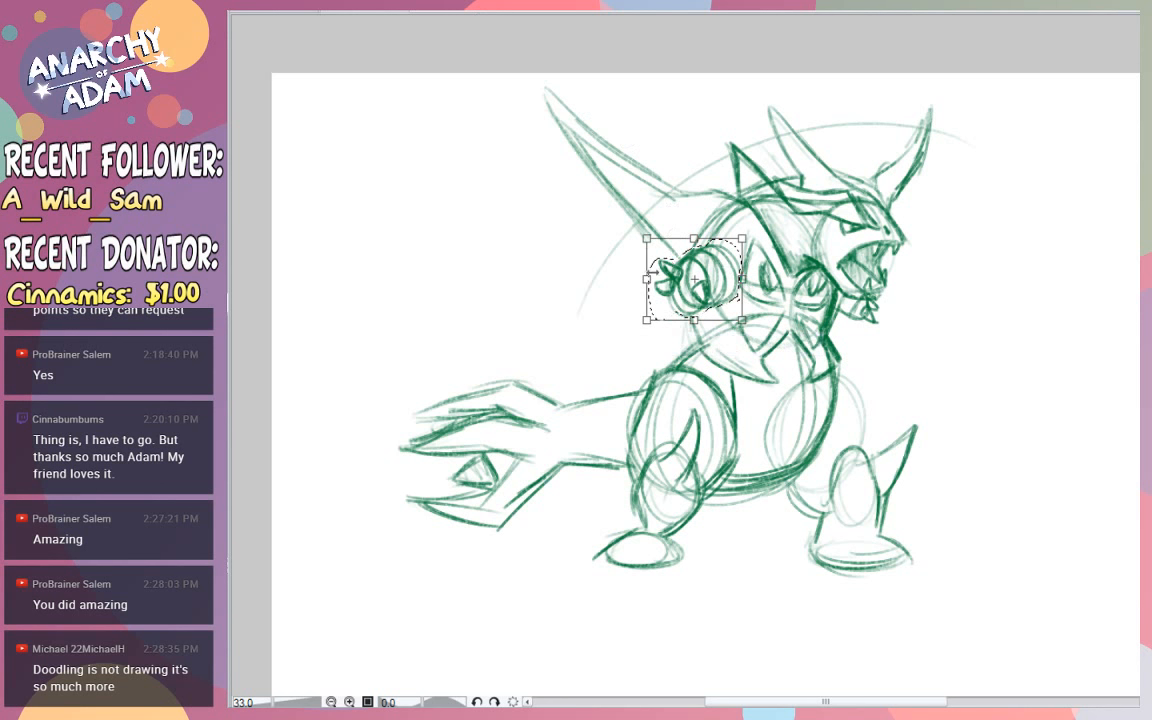
{"action": "left_click_drag", "start_coordinate": [646, 279], "coordinate": [622, 282]}
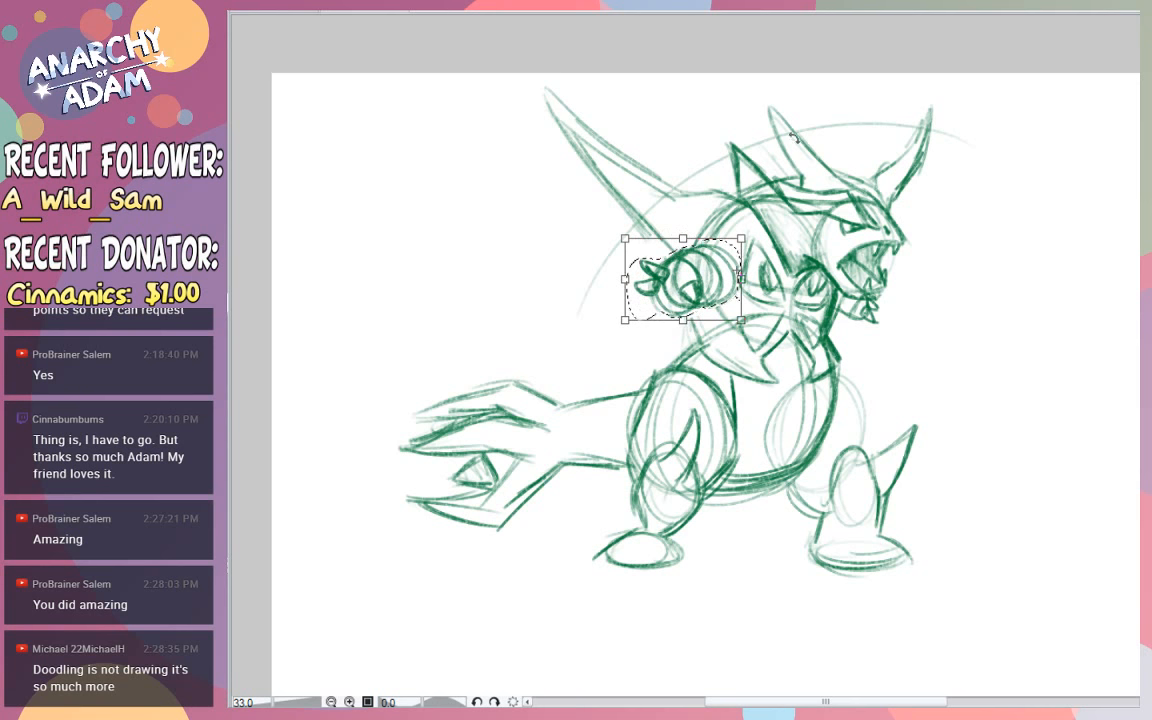
{"action": "left_click_drag", "start_coordinate": [728, 272], "coordinate": [727, 265]}
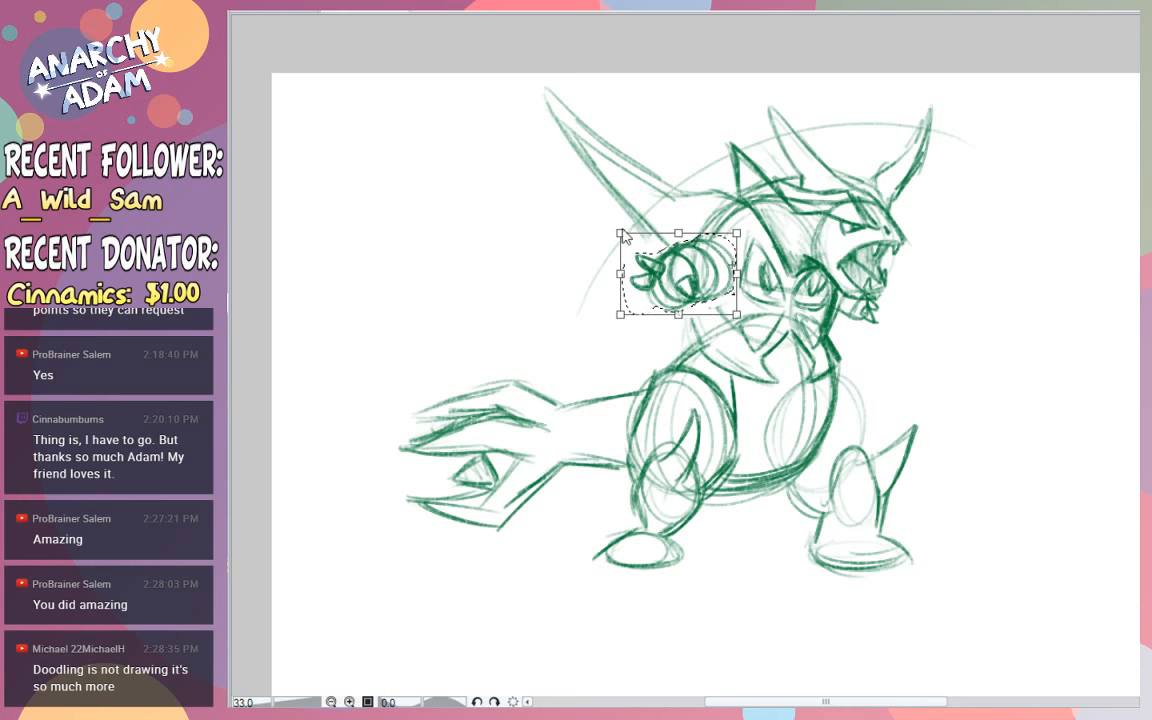
{"action": "key", "text": "Return"}
{"action": "key", "text": "ctrl+d"}
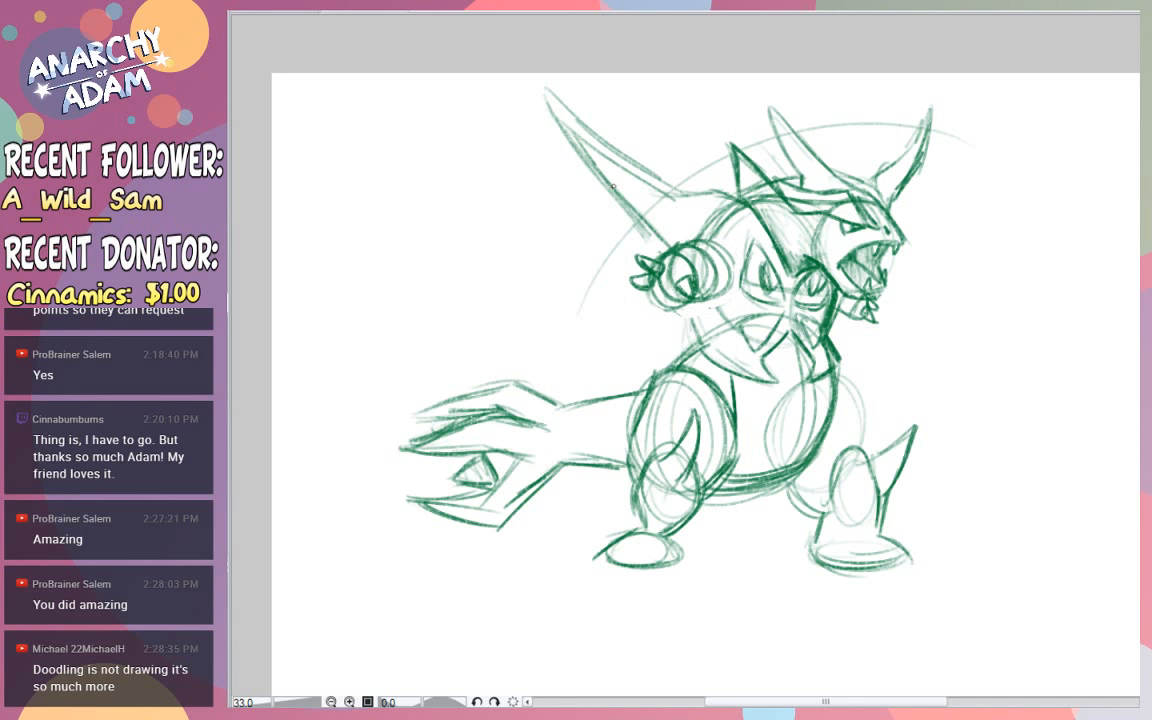
- Extend the long back spike's lower edge to the arm and draw a curved guideline from its tip down to the tail
{"action": "left_click_drag", "start_coordinate": [630, 206], "coordinate": [664, 252]}
{"action": "left_click_drag", "start_coordinate": [534, 104], "coordinate": [533, 386]}
{"action": "key", "text": "ctrl+z"}
{"action": "left_click_drag", "start_coordinate": [532, 114], "coordinate": [515, 346]}
{"action": "key", "text": "ctrl+z"}
{"action": "mouse_move", "coordinate": [541, 103]}
{"action": "left_mouse_down"}
{"action": "mouse_move", "coordinate": [512, 173]}
{"action": "mouse_move", "coordinate": [509, 378]}
{"action": "left_mouse_up"}
{"action": "key", "text": "ctrl+z"}
{"action": "left_click_drag", "start_coordinate": [541, 95], "coordinate": [517, 438]}
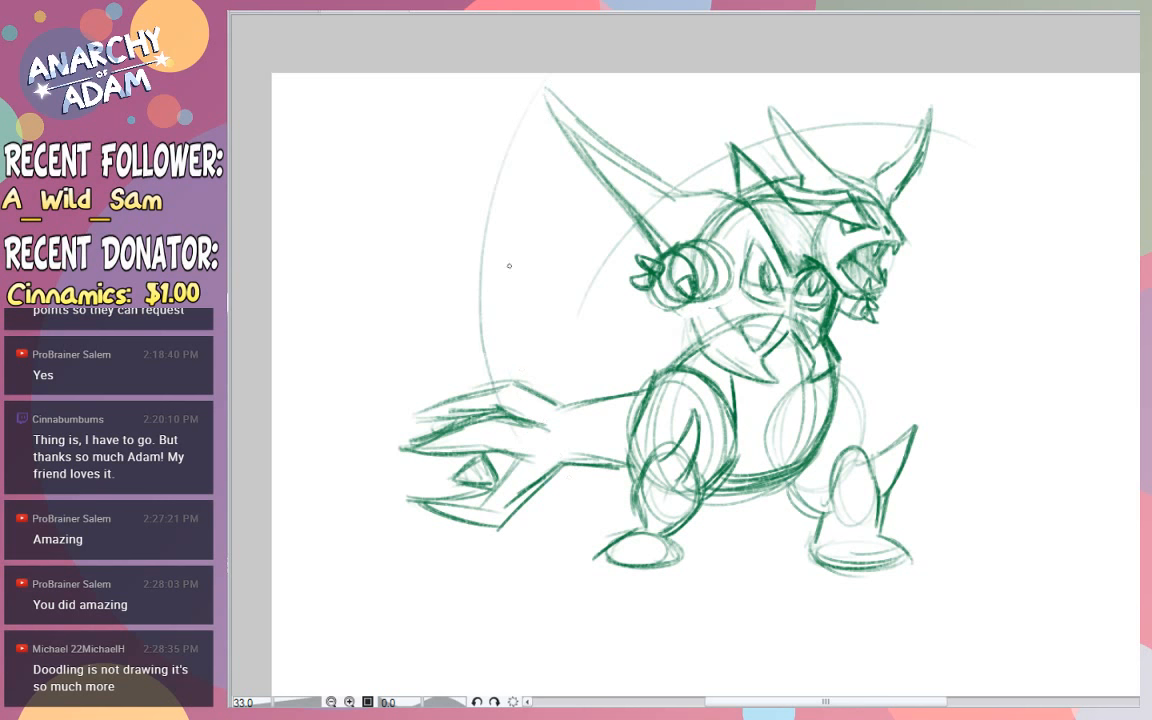
{"action": "key", "text": "ctrl+z"}
{"action": "mouse_move", "coordinate": [513, 383]}
{"action": "left_mouse_down"}
{"action": "mouse_move", "coordinate": [542, 78]}
{"action": "mouse_move", "coordinate": [515, 340]}
{"action": "left_mouse_up"}
{"action": "key", "text": "ctrl+z"}
{"action": "key", "text": "ctrl+z"}
{"action": "left_click_drag", "start_coordinate": [545, 86], "coordinate": [517, 355]}
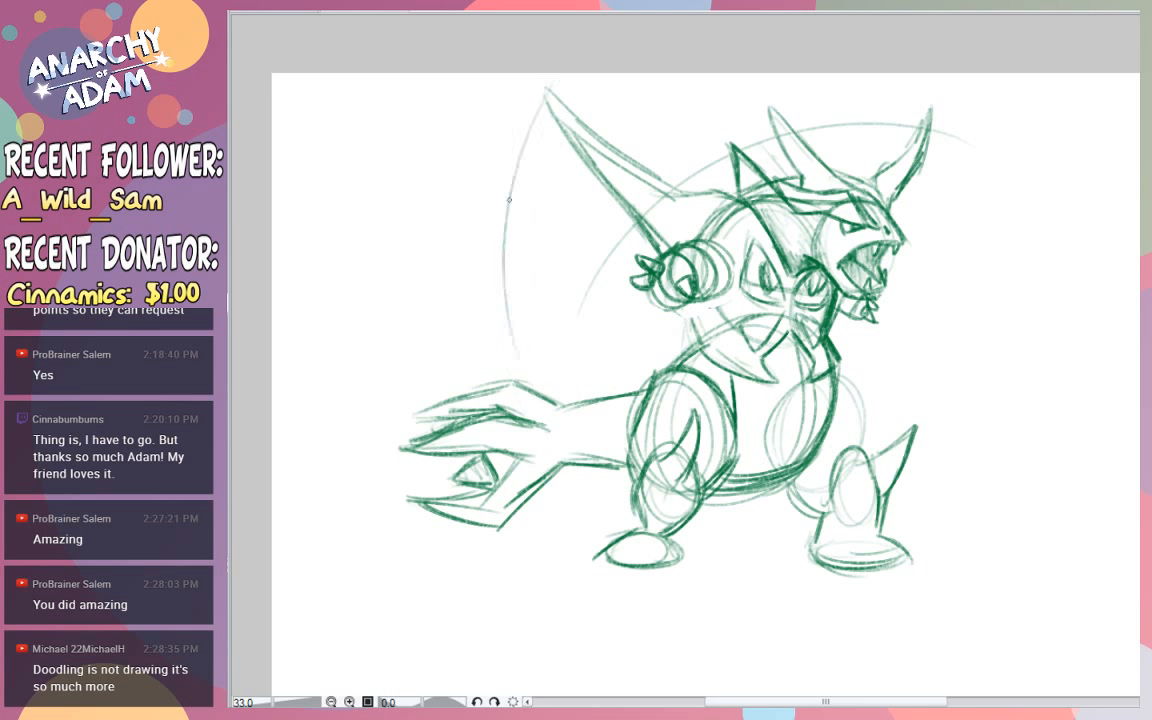
{"action": "mouse_move", "coordinate": [515, 168]}
{"action": "left_mouse_down"}
{"action": "mouse_move", "coordinate": [546, 396]}
{"action": "mouse_move", "coordinate": [506, 210]}
{"action": "mouse_move", "coordinate": [544, 104]}
{"action": "left_mouse_up"}
{"action": "key", "text": "ctrl+z"}
{"action": "left_click_drag", "start_coordinate": [503, 246], "coordinate": [554, 75]}
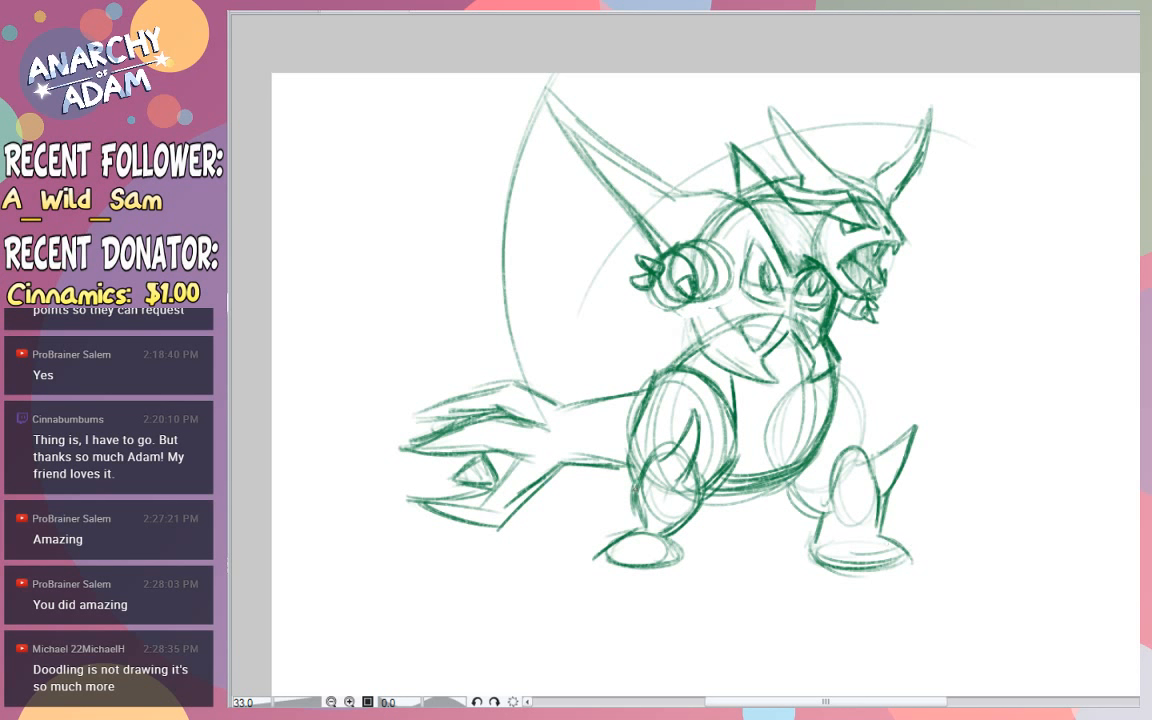
- Darken the rear leg's back edge, redraw the front leg's shin and foot with angular lines, and erase the old foot oval
{"action": "mouse_move", "coordinate": [640, 530]}
{"action": "left_mouse_down"}
{"action": "mouse_move", "coordinate": [635, 494]}
{"action": "mouse_move", "coordinate": [639, 534]}
{"action": "left_mouse_up"}
{"action": "left_click_drag", "start_coordinate": [879, 506], "coordinate": [851, 540]}
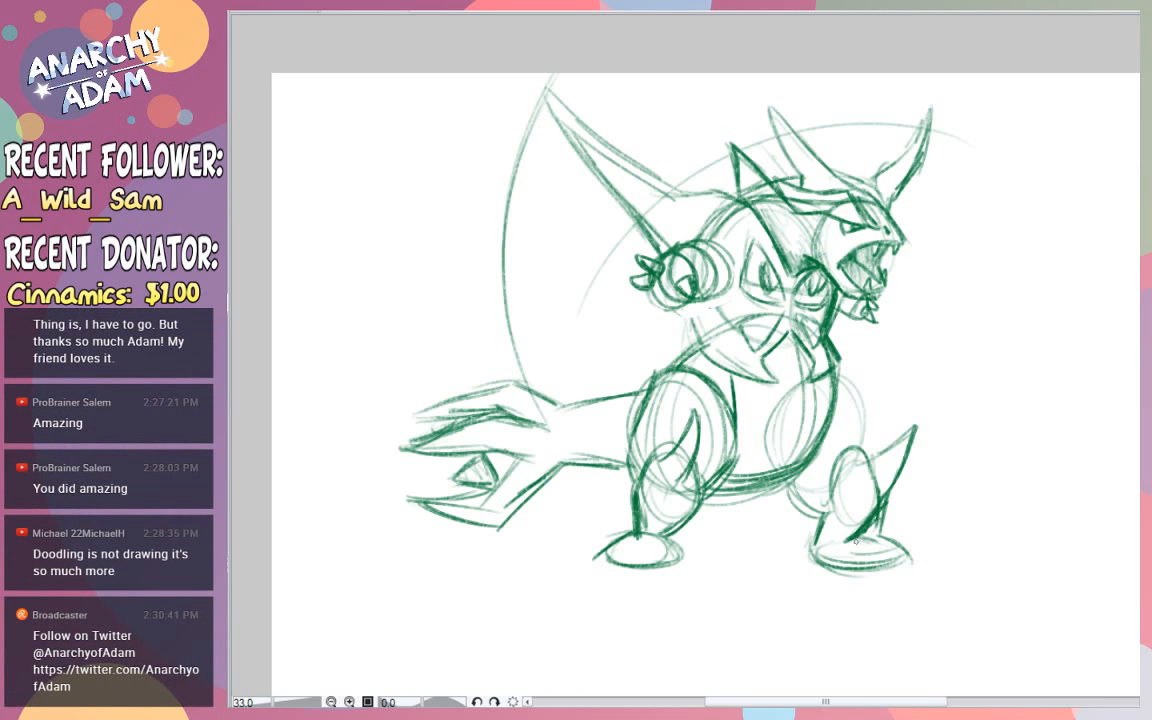
{"action": "mouse_move", "coordinate": [861, 543]}
{"action": "left_mouse_down"}
{"action": "mouse_move", "coordinate": [882, 546]}
{"action": "mouse_move", "coordinate": [863, 564]}
{"action": "mouse_move", "coordinate": [821, 561]}
{"action": "mouse_move", "coordinate": [811, 547]}
{"action": "left_mouse_up"}
{"action": "key", "text": "e"}
{"action": "left_click_drag", "start_coordinate": [918, 552], "coordinate": [880, 567]}
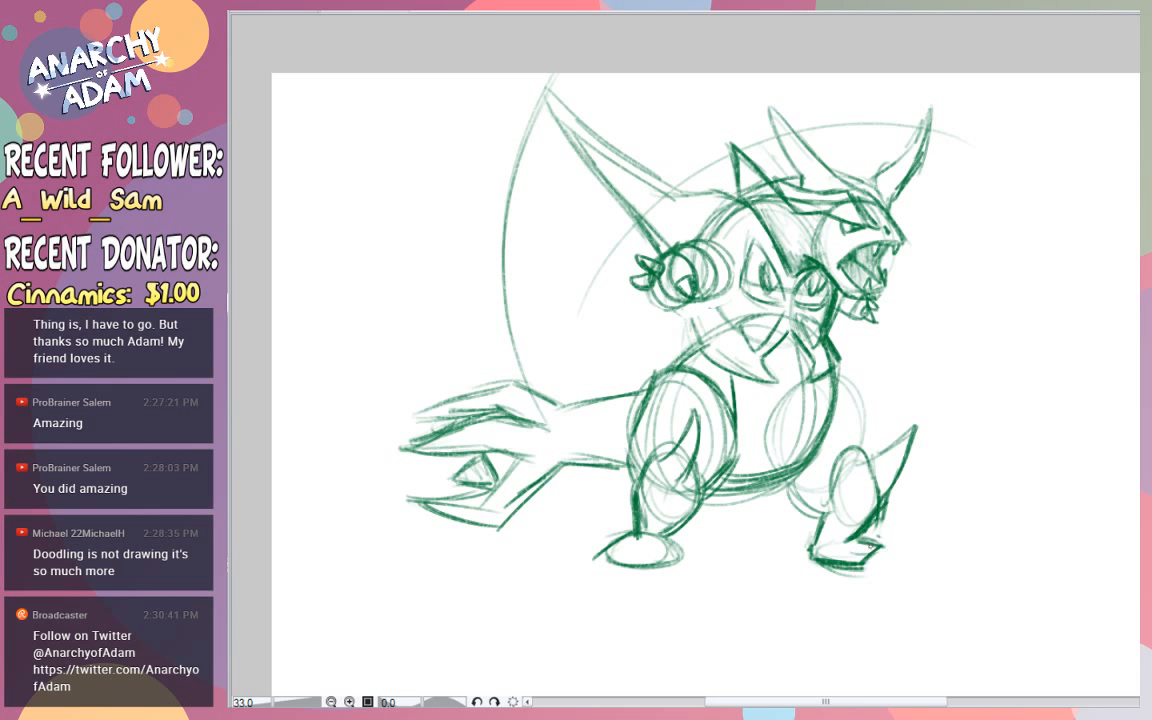
- Erase the rear lower leg and foot, and redraw them with an angular calf and three clawed toes
{"action": "key", "text": "e"}
{"action": "mouse_move", "coordinate": [610, 550]}
{"action": "left_mouse_down"}
{"action": "mouse_move", "coordinate": [672, 522]}
{"action": "mouse_move", "coordinate": [641, 516]}
{"action": "mouse_move", "coordinate": [673, 529]}
{"action": "left_mouse_up"}
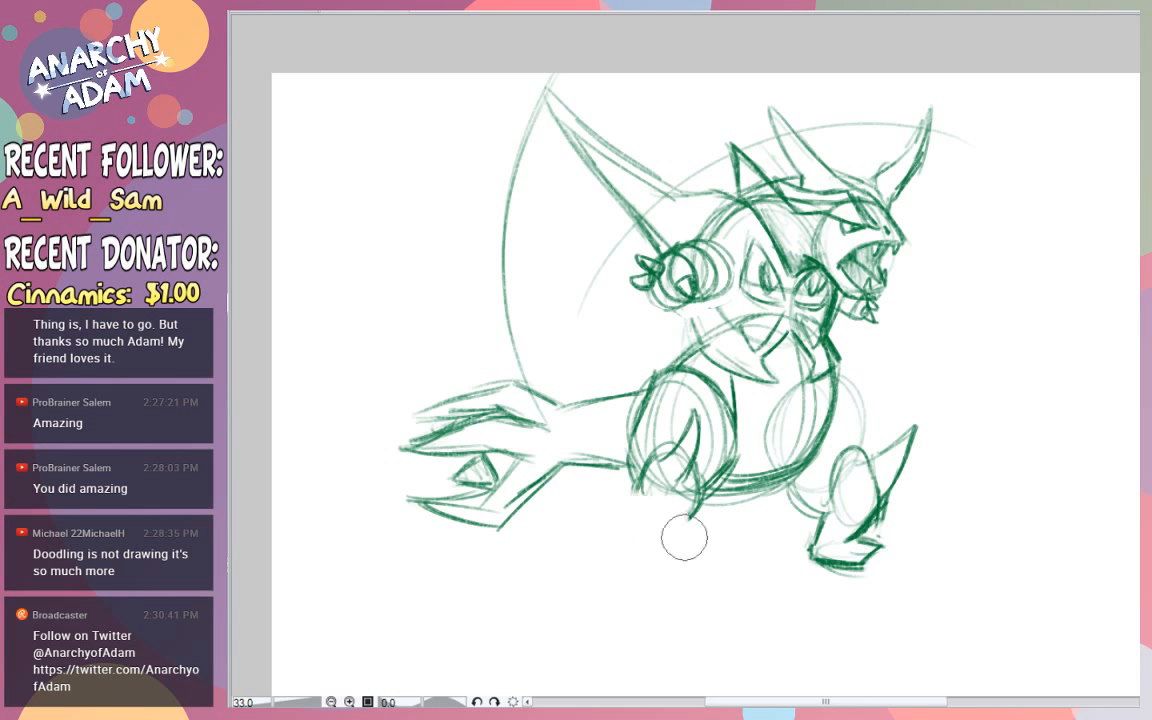
{"action": "mouse_move", "coordinate": [660, 452]}
{"action": "left_mouse_down"}
{"action": "mouse_move", "coordinate": [633, 502]}
{"action": "mouse_move", "coordinate": [636, 525]}
{"action": "left_mouse_up"}
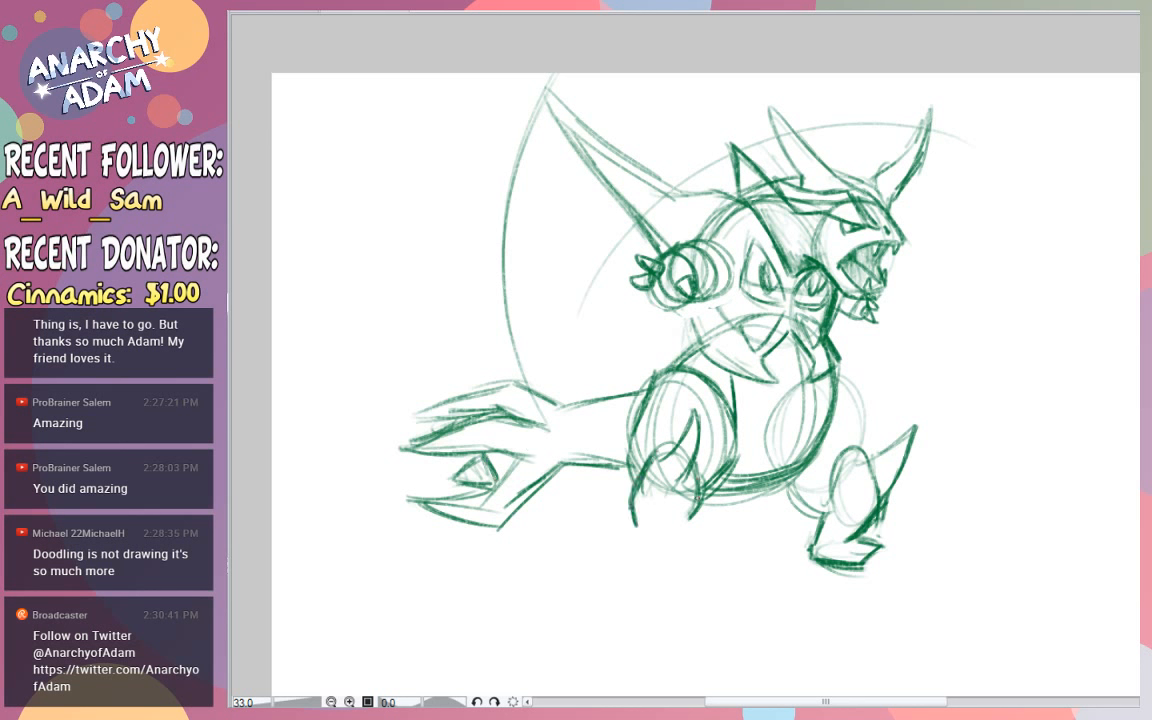
{"action": "mouse_move", "coordinate": [698, 498]}
{"action": "left_mouse_down"}
{"action": "mouse_move", "coordinate": [676, 537]}
{"action": "mouse_move", "coordinate": [608, 548]}
{"action": "left_mouse_up"}
{"action": "left_click_drag", "start_coordinate": [677, 533], "coordinate": [684, 548]}
{"action": "mouse_move", "coordinate": [606, 548]}
{"action": "left_mouse_down"}
{"action": "mouse_move", "coordinate": [645, 564]}
{"action": "mouse_move", "coordinate": [685, 548]}
{"action": "left_mouse_up"}
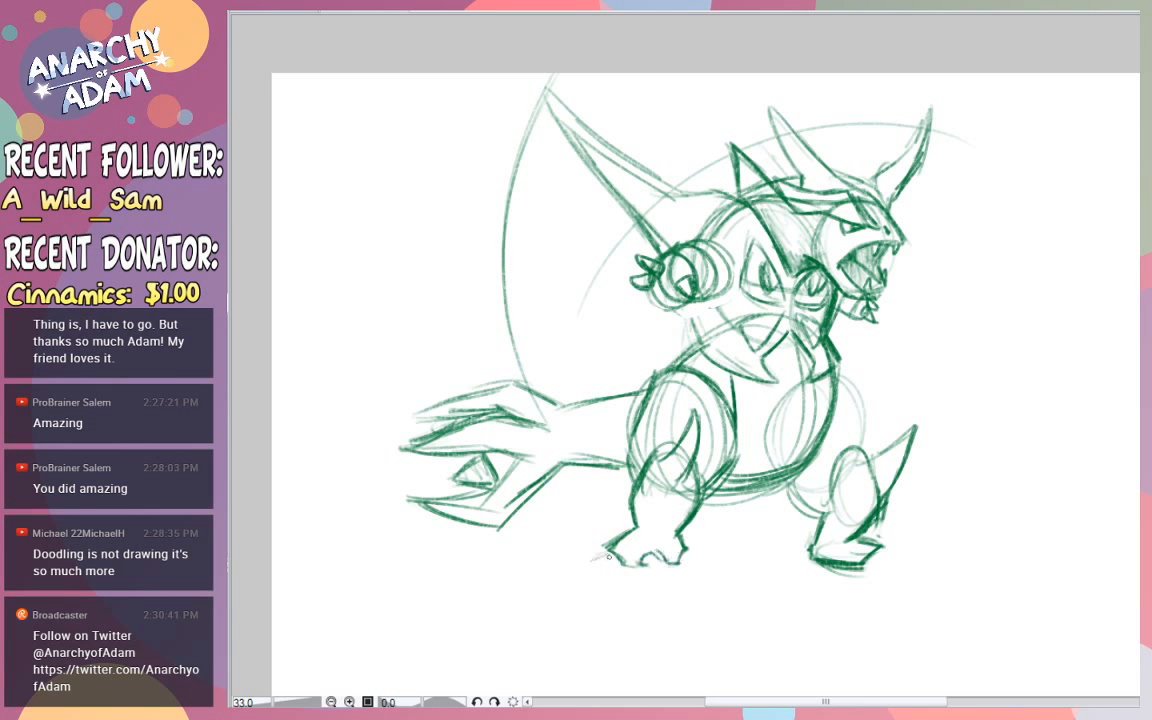
{"action": "mouse_move", "coordinate": [580, 567]}
{"action": "left_mouse_down"}
{"action": "mouse_move", "coordinate": [622, 553]}
{"action": "mouse_move", "coordinate": [634, 561]}
{"action": "mouse_move", "coordinate": [640, 549]}
{"action": "mouse_move", "coordinate": [652, 585]}
{"action": "mouse_move", "coordinate": [664, 558]}
{"action": "mouse_move", "coordinate": [643, 553]}
{"action": "mouse_move", "coordinate": [708, 568]}
{"action": "mouse_move", "coordinate": [686, 546]}
{"action": "left_mouse_up"}
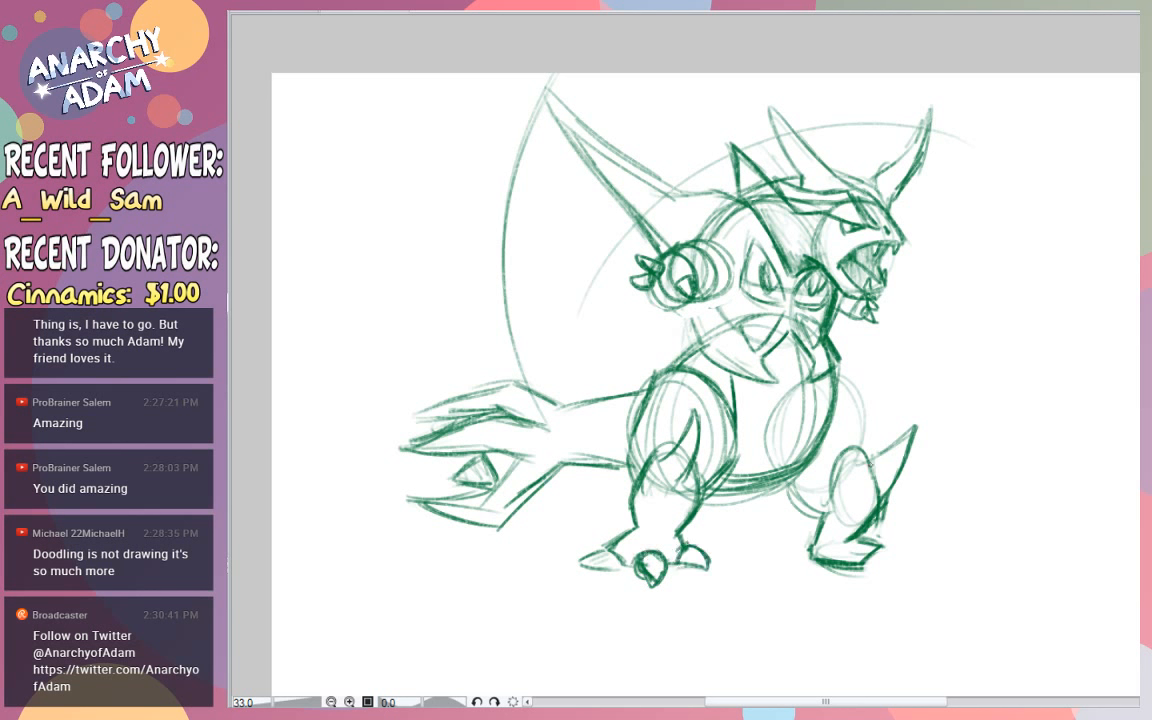
- Draw clawed toes on the front foot and a dark filled slot on the thigh above it
{"action": "mouse_move", "coordinate": [880, 548]}
{"action": "left_mouse_down"}
{"action": "mouse_move", "coordinate": [900, 573]}
{"action": "mouse_move", "coordinate": [884, 570]}
{"action": "mouse_move", "coordinate": [912, 551]}
{"action": "mouse_move", "coordinate": [919, 566]}
{"action": "mouse_move", "coordinate": [903, 567]}
{"action": "left_mouse_up"}
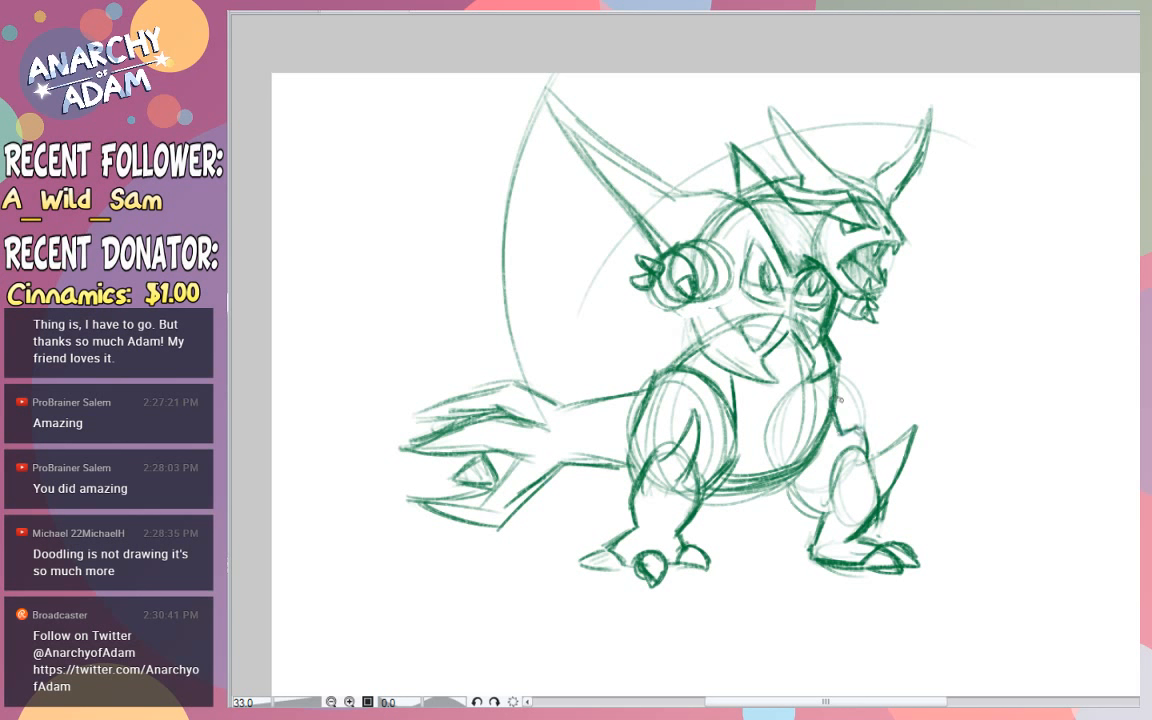
{"action": "mouse_move", "coordinate": [837, 402]}
{"action": "left_mouse_down"}
{"action": "mouse_move", "coordinate": [845, 392]}
{"action": "mouse_move", "coordinate": [858, 428]}
{"action": "left_mouse_up"}
{"action": "mouse_move", "coordinate": [835, 379]}
{"action": "left_mouse_down"}
{"action": "mouse_move", "coordinate": [854, 427]}
{"action": "mouse_move", "coordinate": [842, 429]}
{"action": "left_mouse_up"}
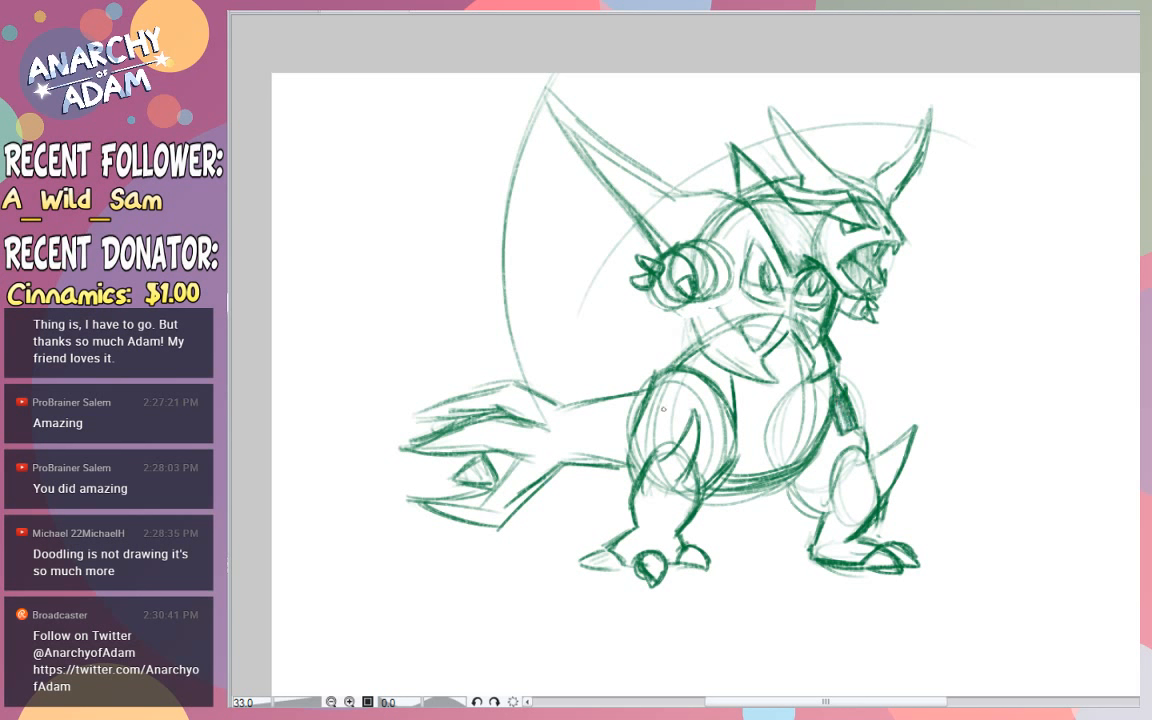
- Draw two dark filled slots on the rear thigh and define the underside of the front thigh and the rear knee
{"action": "mouse_move", "coordinate": [667, 411]}
{"action": "left_mouse_down"}
{"action": "mouse_move", "coordinate": [643, 438]}
{"action": "mouse_move", "coordinate": [661, 434]}
{"action": "mouse_move", "coordinate": [664, 398]}
{"action": "mouse_move", "coordinate": [682, 400]}
{"action": "mouse_move", "coordinate": [680, 422]}
{"action": "mouse_move", "coordinate": [694, 390]}
{"action": "mouse_move", "coordinate": [707, 418]}
{"action": "mouse_move", "coordinate": [685, 391]}
{"action": "mouse_move", "coordinate": [688, 403]}
{"action": "left_mouse_up"}
{"action": "key", "text": "ctrl+z"}
{"action": "key", "text": "ctrl+z"}
{"action": "mouse_move", "coordinate": [688, 401]}
{"action": "left_mouse_down"}
{"action": "mouse_move", "coordinate": [681, 430]}
{"action": "mouse_move", "coordinate": [688, 397]}
{"action": "left_mouse_up"}
{"action": "mouse_move", "coordinate": [686, 414]}
{"action": "left_mouse_down"}
{"action": "mouse_move", "coordinate": [694, 395]}
{"action": "mouse_move", "coordinate": [700, 420]}
{"action": "left_mouse_up"}
{"action": "mouse_move", "coordinate": [698, 402]}
{"action": "left_mouse_down"}
{"action": "mouse_move", "coordinate": [709, 436]}
{"action": "mouse_move", "coordinate": [660, 405]}
{"action": "left_mouse_up"}
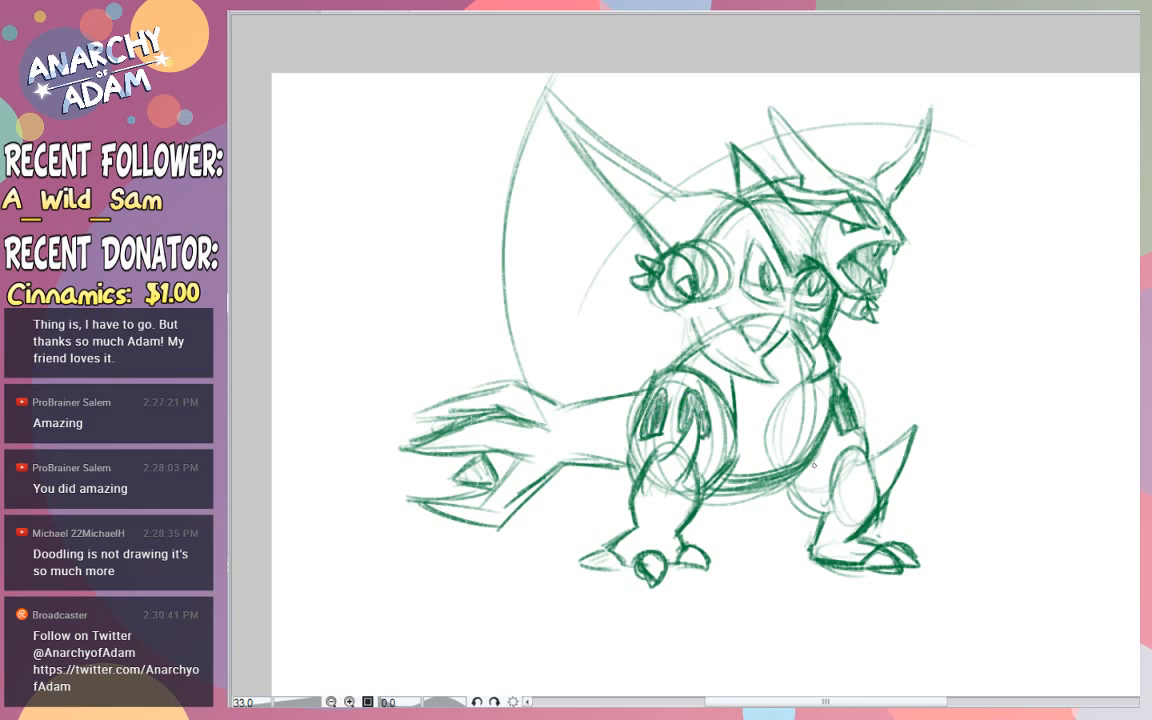
{"action": "mouse_move", "coordinate": [788, 480]}
{"action": "left_mouse_down"}
{"action": "mouse_move", "coordinate": [793, 500]}
{"action": "mouse_move", "coordinate": [823, 512]}
{"action": "mouse_move", "coordinate": [840, 453]}
{"action": "mouse_move", "coordinate": [853, 447]}
{"action": "left_mouse_up"}
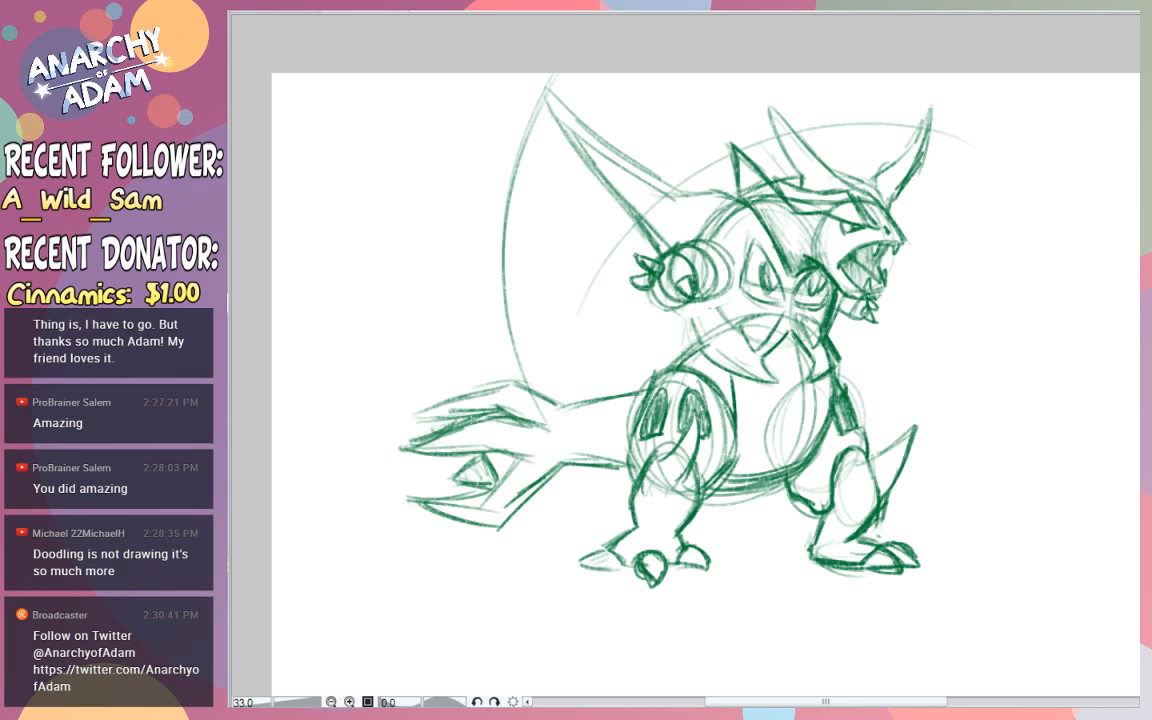
{"action": "left_click_drag", "start_coordinate": [634, 502], "coordinate": [656, 444]}
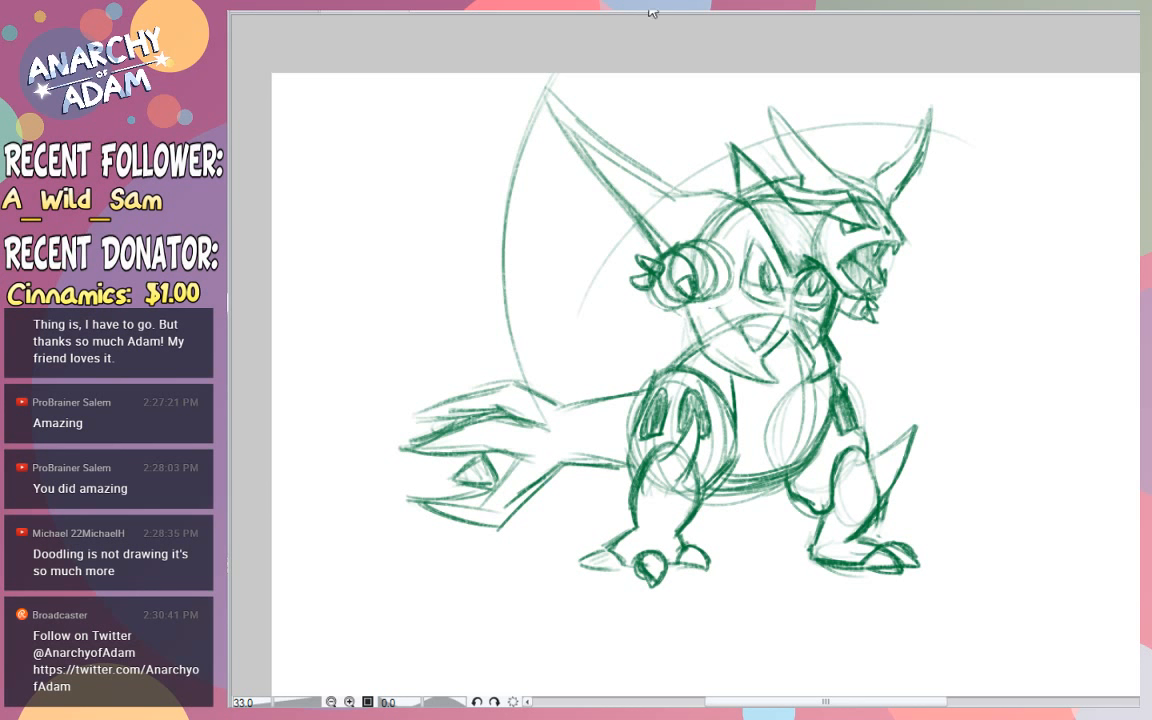
- Try to draw the upper edge of a second back spike reaching back from the arm
{"action": "left_click_drag", "start_coordinate": [649, 252], "coordinate": [592, 224]}
{"action": "key", "text": "ctrl+z"}
{"action": "left_click_drag", "start_coordinate": [649, 252], "coordinate": [565, 209]}
{"action": "key", "text": "ctrl+z"}
{"action": "left_click_drag", "start_coordinate": [660, 255], "coordinate": [581, 219]}
{"action": "key", "text": "ctrl+z"}
{"action": "key", "text": "ctrl+z"}
- Draw a second long pointed back spike behind the arm, below the first one, with angled upper and lower edges
{"action": "left_click_drag", "start_coordinate": [655, 248], "coordinate": [577, 210]}
{"action": "left_click_drag", "start_coordinate": [505, 213], "coordinate": [577, 221]}
{"action": "mouse_move", "coordinate": [487, 208]}
{"action": "left_mouse_down"}
{"action": "mouse_move", "coordinate": [534, 222]}
{"action": "mouse_move", "coordinate": [544, 250]}
{"action": "left_mouse_up"}
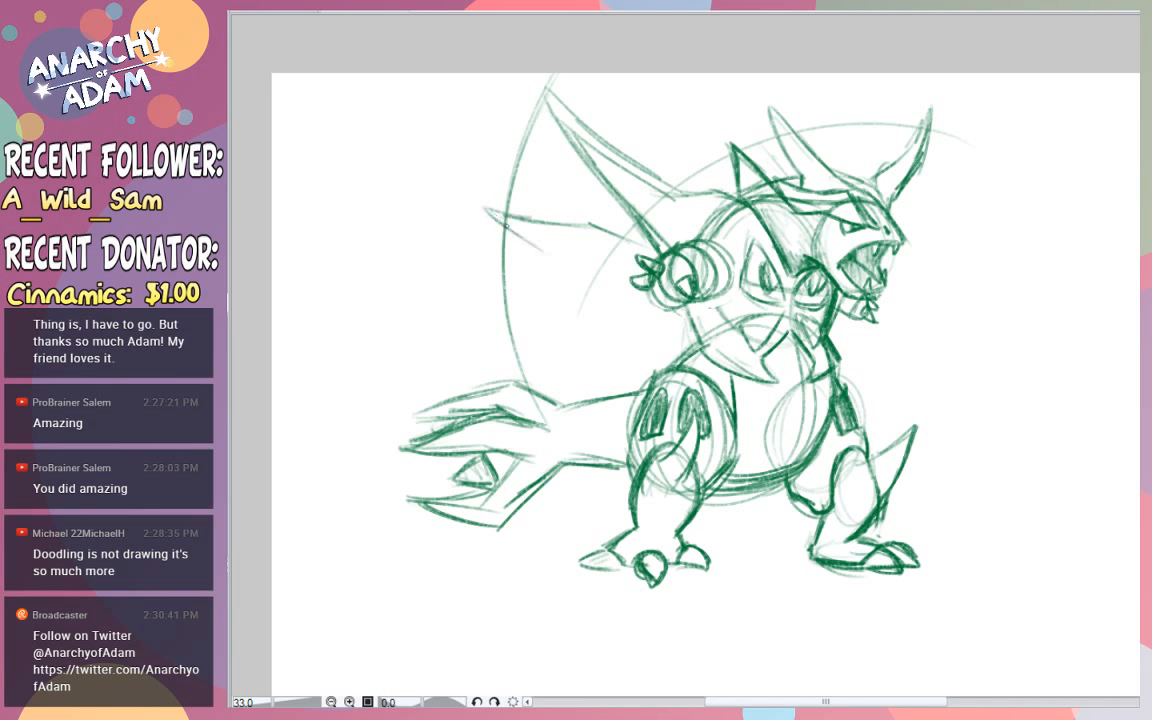
{"action": "left_click_drag", "start_coordinate": [489, 210], "coordinate": [577, 262]}
{"action": "key", "text": "ctrl+z"}
{"action": "key", "text": "ctrl+z"}
{"action": "key", "text": "ctrl+z"}
{"action": "mouse_move", "coordinate": [493, 218]}
{"action": "left_mouse_down"}
{"action": "mouse_move", "coordinate": [585, 257]}
{"action": "mouse_move", "coordinate": [573, 256]}
{"action": "mouse_move", "coordinate": [627, 295]}
{"action": "left_mouse_up"}
{"action": "left_click_drag", "start_coordinate": [585, 262], "coordinate": [688, 322]}
{"action": "left_click_drag", "start_coordinate": [508, 218], "coordinate": [655, 250]}
{"action": "mouse_move", "coordinate": [583, 223]}
{"action": "left_mouse_down"}
{"action": "mouse_move", "coordinate": [484, 209]}
{"action": "mouse_move", "coordinate": [588, 260]}
{"action": "left_mouse_up"}
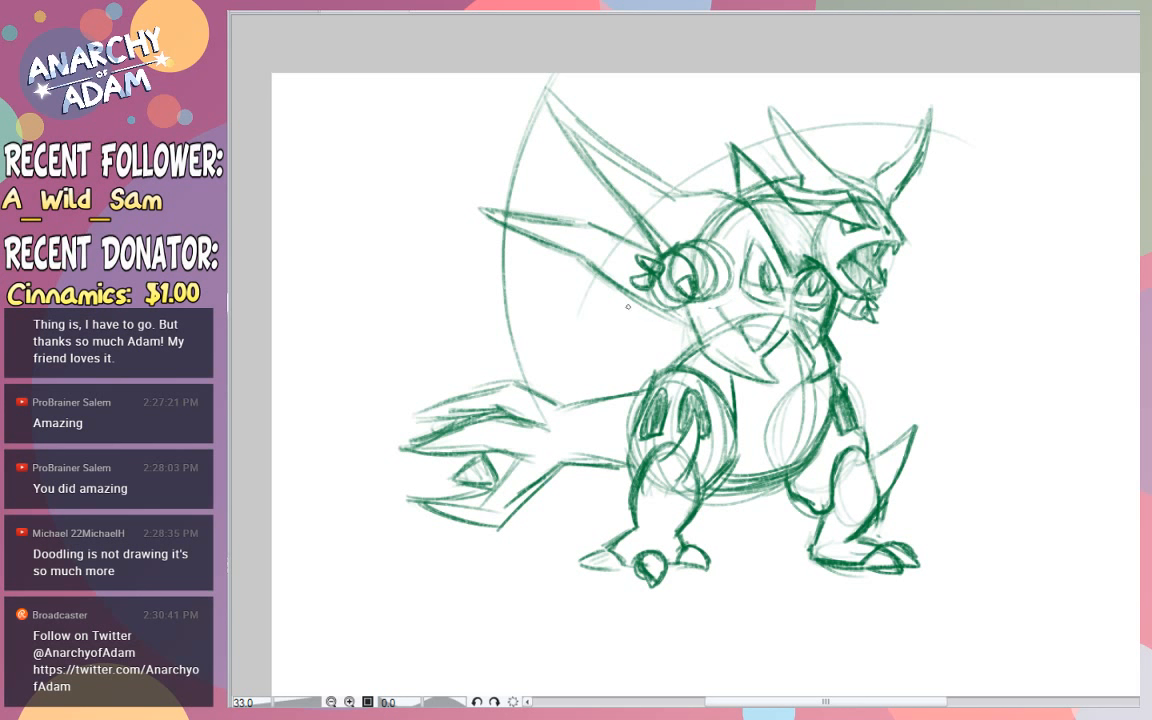
- Draw lower back spikes sweeping from the torso toward the tail and add jagged points along the chest armour's lower edge
{"action": "mouse_move", "coordinate": [680, 320]}
{"action": "left_mouse_down"}
{"action": "mouse_move", "coordinate": [645, 324]}
{"action": "mouse_move", "coordinate": [669, 307]}
{"action": "mouse_move", "coordinate": [590, 324]}
{"action": "mouse_move", "coordinate": [622, 317]}
{"action": "mouse_move", "coordinate": [574, 313]}
{"action": "mouse_move", "coordinate": [517, 355]}
{"action": "mouse_move", "coordinate": [536, 334]}
{"action": "mouse_move", "coordinate": [488, 407]}
{"action": "mouse_move", "coordinate": [586, 352]}
{"action": "left_mouse_up"}
{"action": "mouse_move", "coordinate": [506, 322]}
{"action": "left_mouse_down"}
{"action": "mouse_move", "coordinate": [565, 328]}
{"action": "mouse_move", "coordinate": [624, 310]}
{"action": "left_mouse_up"}
{"action": "mouse_move", "coordinate": [643, 360]}
{"action": "left_mouse_down"}
{"action": "mouse_move", "coordinate": [692, 343]}
{"action": "mouse_move", "coordinate": [697, 369]}
{"action": "left_mouse_up"}
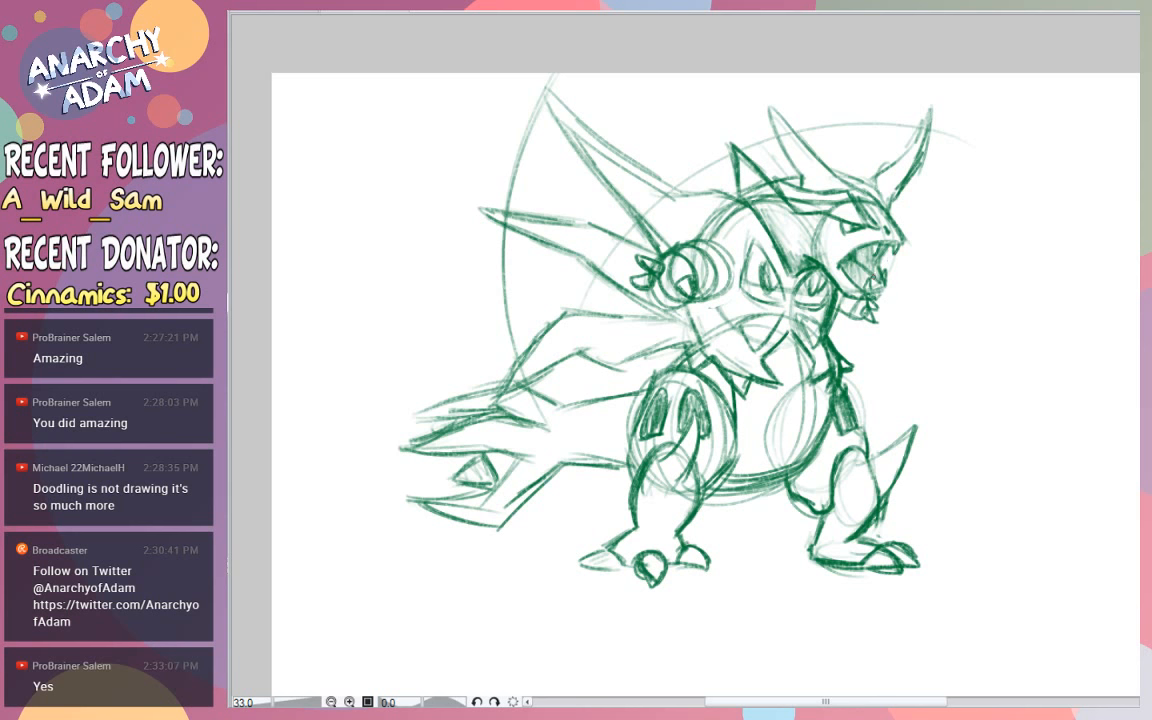
{"action": "left_click_drag", "start_coordinate": [540, 296], "coordinate": [592, 365]}
{"action": "left_click_drag", "start_coordinate": [928, 288], "coordinate": [915, 387]}
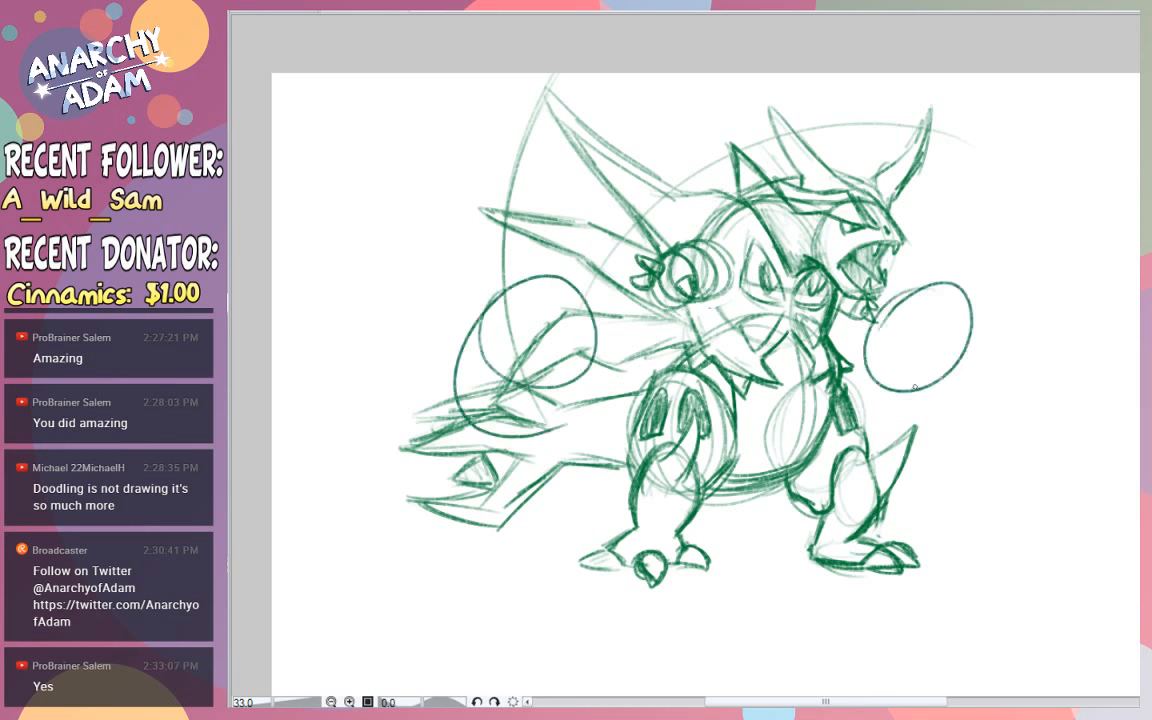
{"action": "key", "text": "ctrl+z"}
{"action": "key", "text": "ctrl+z"}
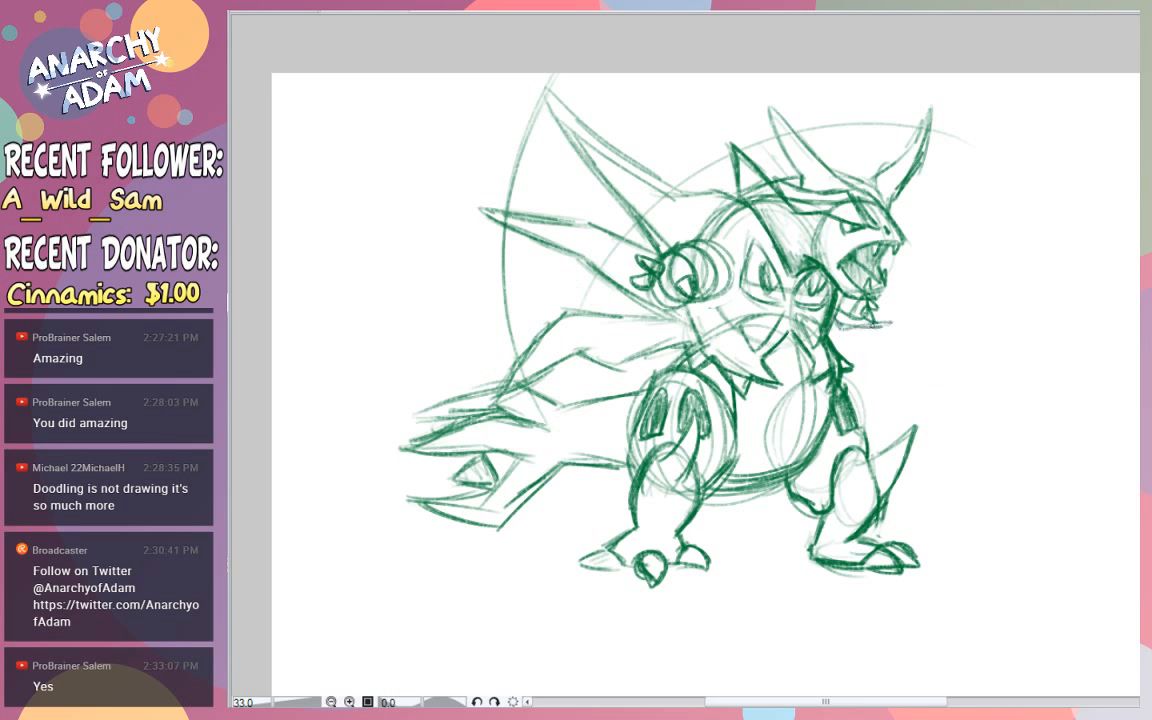
- Draw two pointed spikes reaching forward on the body's far side, below the jaw and beside the snout, and fade the rough sketch
{"action": "mouse_move", "coordinate": [857, 316]}
{"action": "left_mouse_down"}
{"action": "mouse_move", "coordinate": [930, 365]}
{"action": "mouse_move", "coordinate": [851, 357]}
{"action": "left_mouse_up"}
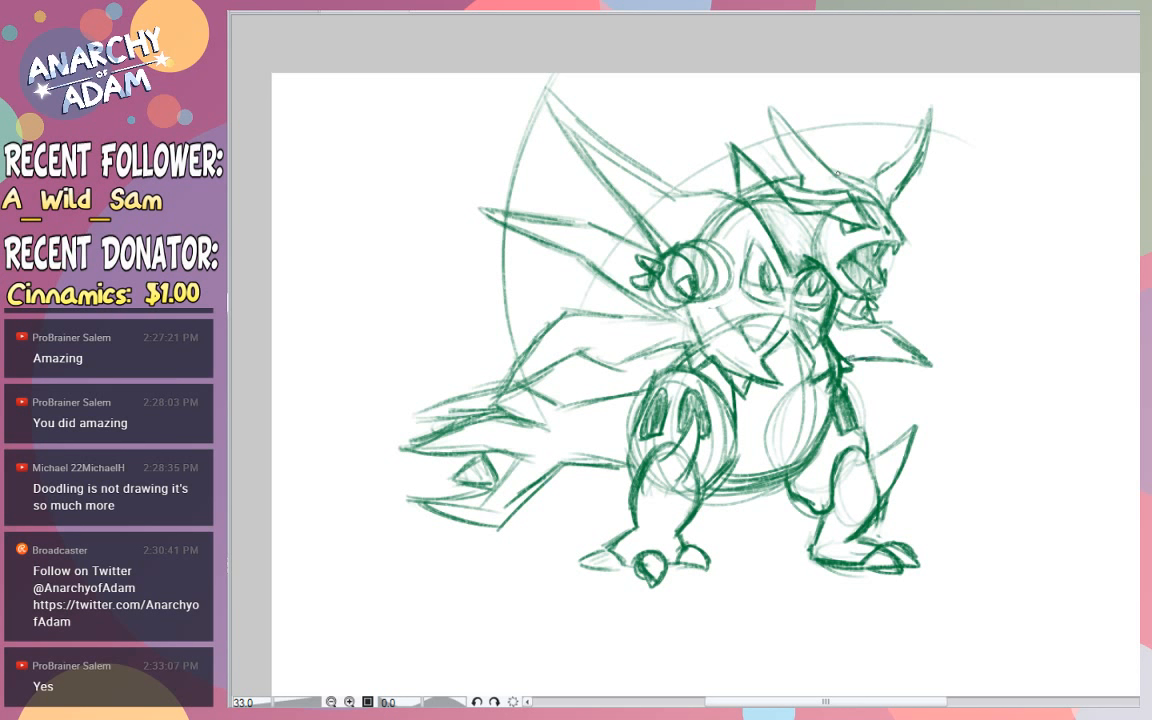
{"action": "mouse_move", "coordinate": [892, 268]}
{"action": "left_mouse_down"}
{"action": "mouse_move", "coordinate": [977, 230]}
{"action": "mouse_move", "coordinate": [900, 220]}
{"action": "left_mouse_up"}
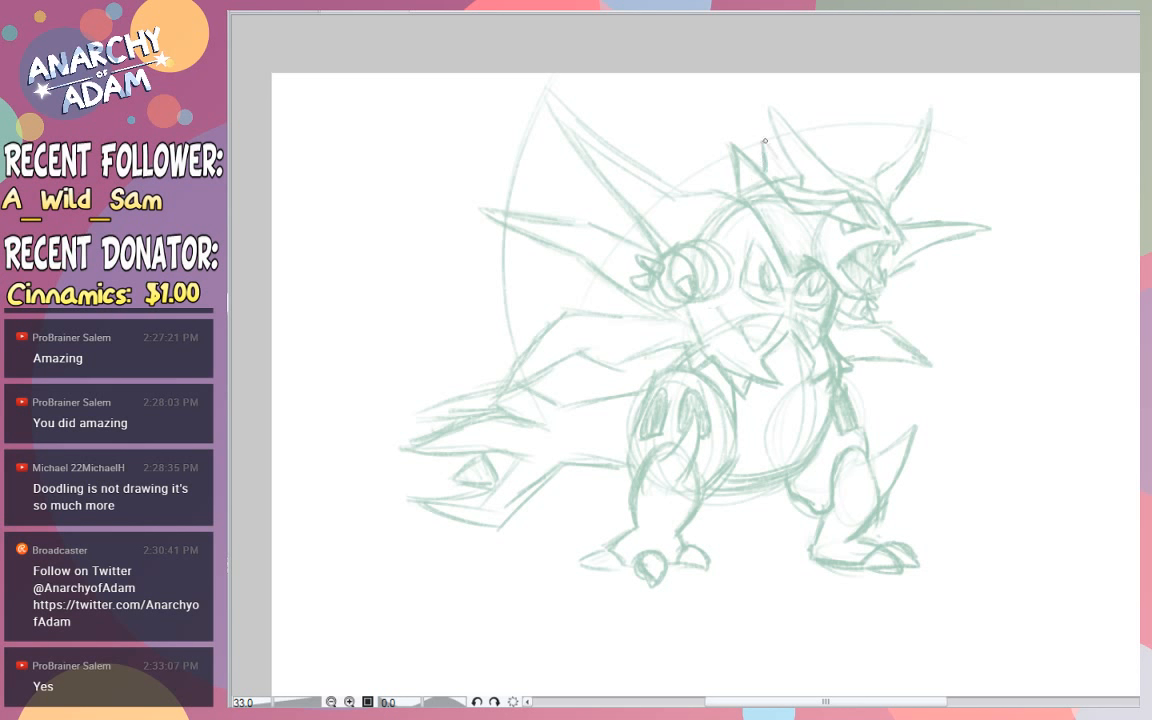
- Sketch a row of small jagged spikes along the upper back behind the head
{"action": "left_click_drag", "start_coordinate": [767, 139], "coordinate": [790, 168]}
{"action": "mouse_move", "coordinate": [882, 202]}
{"action": "left_mouse_down"}
{"action": "mouse_move", "coordinate": [812, 147]}
{"action": "mouse_move", "coordinate": [825, 164]}
{"action": "left_mouse_up"}
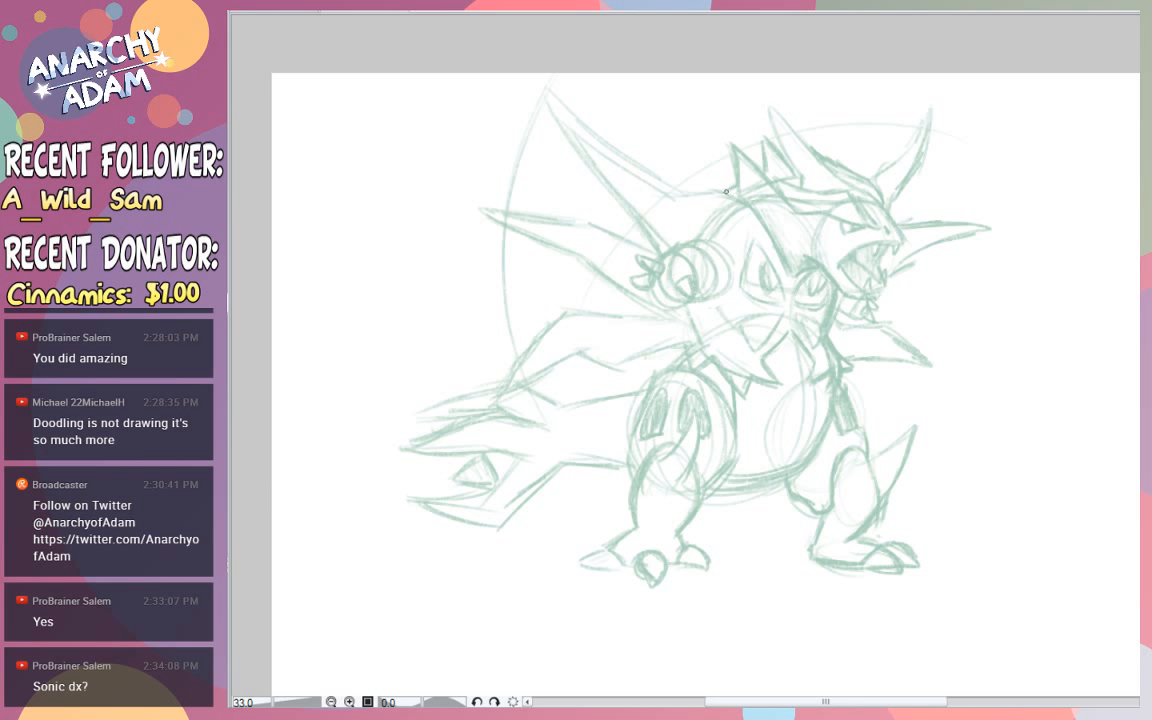
{"action": "mouse_move", "coordinate": [716, 188]}
{"action": "left_mouse_down"}
{"action": "mouse_move", "coordinate": [690, 167]}
{"action": "mouse_move", "coordinate": [683, 194]}
{"action": "mouse_move", "coordinate": [684, 168]}
{"action": "mouse_move", "coordinate": [718, 187]}
{"action": "left_mouse_up"}
{"action": "left_click_drag", "start_coordinate": [685, 169], "coordinate": [709, 183]}
{"action": "mouse_move", "coordinate": [711, 167]}
{"action": "left_mouse_down"}
{"action": "mouse_move", "coordinate": [734, 183]}
{"action": "mouse_move", "coordinate": [721, 173]}
{"action": "left_mouse_up"}
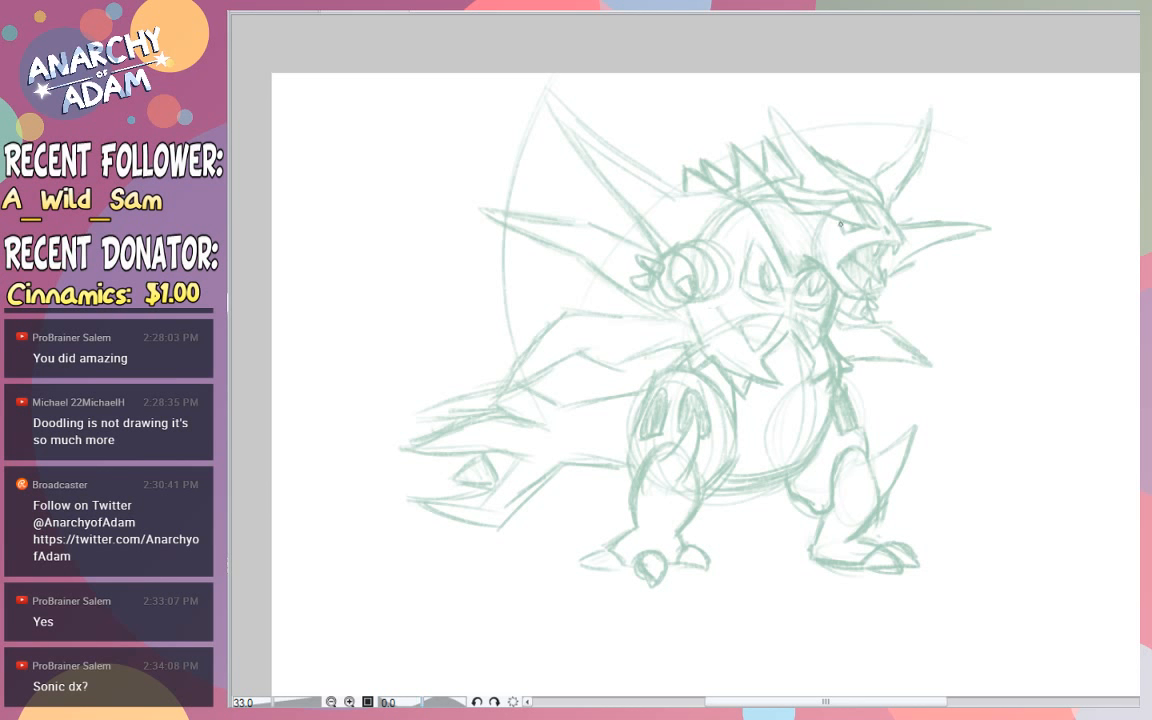
- Draw darker refined lines over the faded sketch for the head crest, brow, snout, open toothed mouth and lower jaw
{"action": "mouse_move", "coordinate": [825, 210]}
{"action": "left_mouse_down"}
{"action": "mouse_move", "coordinate": [874, 232]}
{"action": "mouse_move", "coordinate": [820, 211]}
{"action": "mouse_move", "coordinate": [849, 196]}
{"action": "mouse_move", "coordinate": [875, 229]}
{"action": "mouse_move", "coordinate": [832, 212]}
{"action": "mouse_move", "coordinate": [876, 232]}
{"action": "mouse_move", "coordinate": [799, 212]}
{"action": "mouse_move", "coordinate": [763, 167]}
{"action": "mouse_move", "coordinate": [846, 192]}
{"action": "mouse_move", "coordinate": [903, 237]}
{"action": "mouse_move", "coordinate": [855, 248]}
{"action": "mouse_move", "coordinate": [841, 268]}
{"action": "mouse_move", "coordinate": [860, 291]}
{"action": "mouse_move", "coordinate": [886, 279]}
{"action": "mouse_move", "coordinate": [870, 277]}
{"action": "left_mouse_up"}
{"action": "key", "text": "ctrl+z"}
{"action": "key", "text": "ctrl+z"}
{"action": "key", "text": "ctrl+z"}
{"action": "key", "text": "ctrl+z"}
{"action": "key", "text": "ctrl+z"}
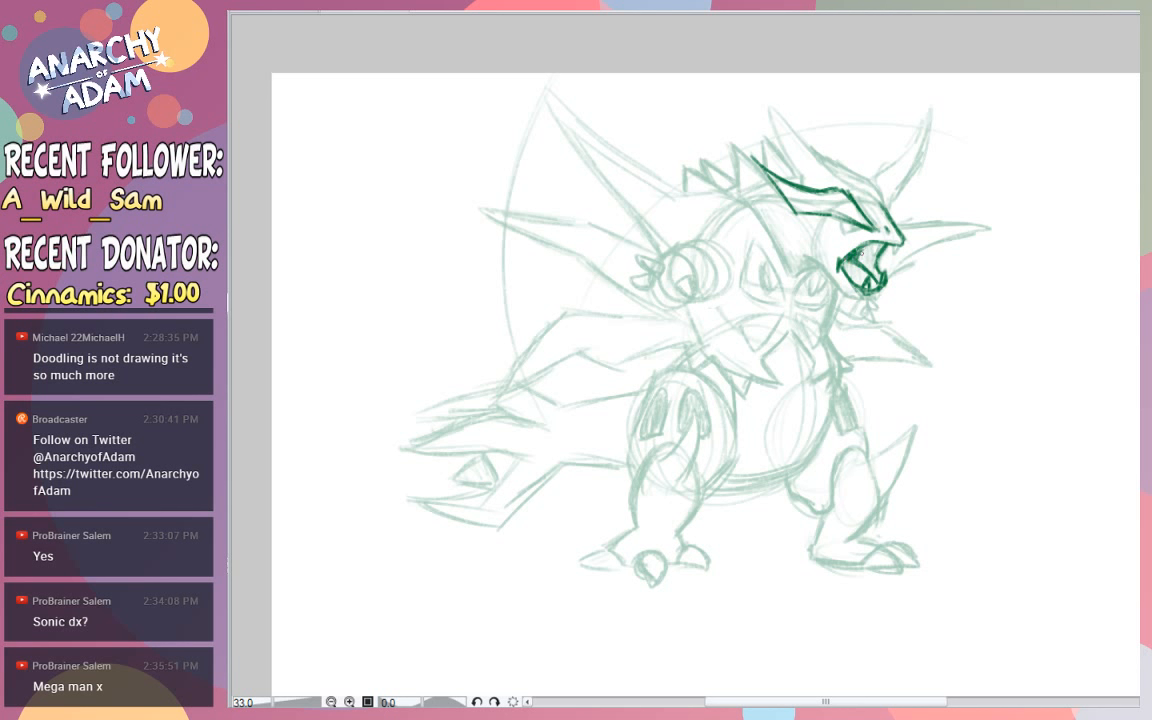
{"action": "mouse_move", "coordinate": [861, 253]}
{"action": "left_mouse_down"}
{"action": "mouse_move", "coordinate": [877, 243]}
{"action": "mouse_move", "coordinate": [870, 270]}
{"action": "mouse_move", "coordinate": [800, 257]}
{"action": "mouse_move", "coordinate": [796, 276]}
{"action": "left_mouse_up"}
- Refine the neck armour's angled edge and continue it over the shoulder into the tall uppermost back spike
{"action": "left_click_drag", "start_coordinate": [770, 228], "coordinate": [795, 278]}
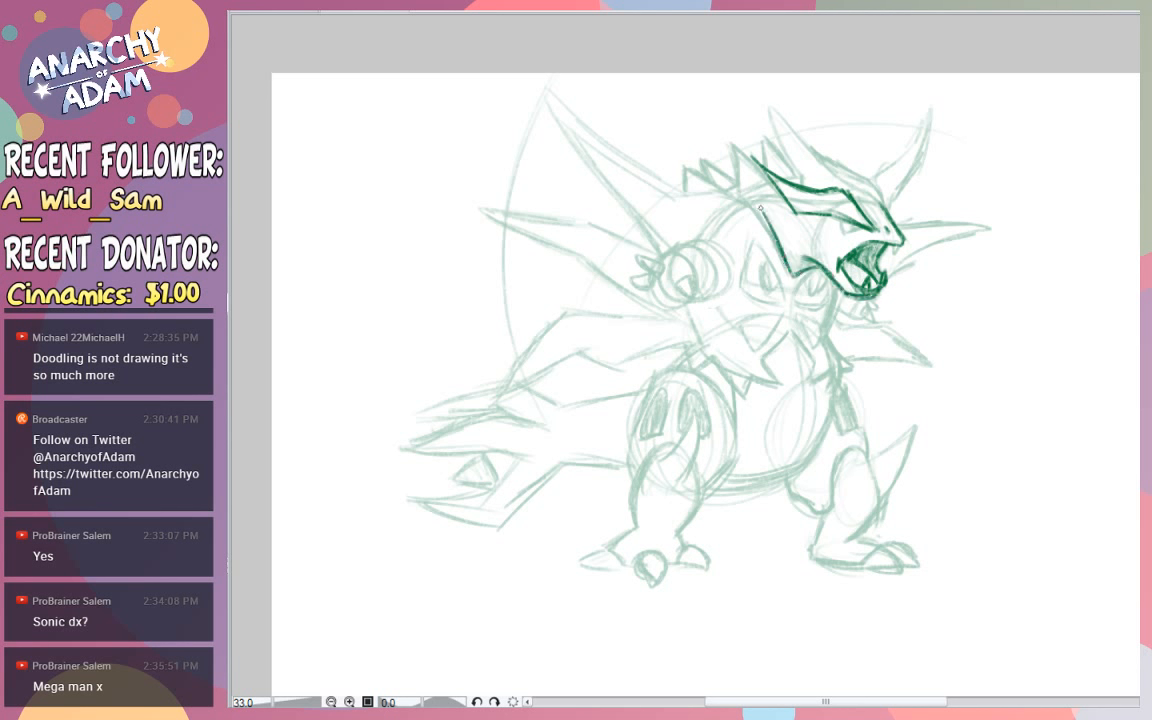
{"action": "key", "text": "ctrl+z"}
{"action": "left_click_drag", "start_coordinate": [757, 211], "coordinate": [793, 274]}
{"action": "mouse_move", "coordinate": [757, 212]}
{"action": "left_mouse_down"}
{"action": "mouse_move", "coordinate": [729, 195]}
{"action": "mouse_move", "coordinate": [680, 198]}
{"action": "mouse_move", "coordinate": [546, 91]}
{"action": "mouse_move", "coordinate": [592, 176]}
{"action": "mouse_move", "coordinate": [658, 250]}
{"action": "left_mouse_up"}
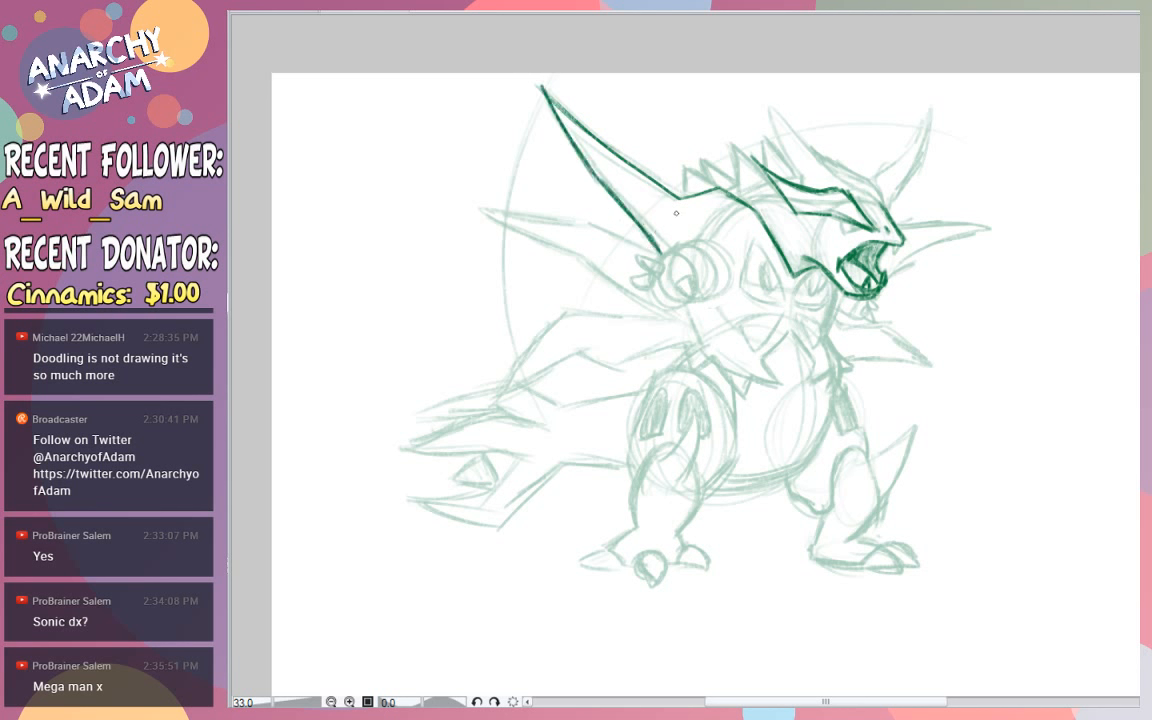
- Refine the near arm with its curved bands, rounded forearm and pointed claws
{"action": "mouse_move", "coordinate": [692, 244]}
{"action": "left_mouse_down"}
{"action": "mouse_move", "coordinate": [729, 261]}
{"action": "mouse_move", "coordinate": [731, 284]}
{"action": "mouse_move", "coordinate": [717, 296]}
{"action": "mouse_move", "coordinate": [711, 256]}
{"action": "mouse_move", "coordinate": [715, 270]}
{"action": "left_mouse_up"}
{"action": "mouse_move", "coordinate": [698, 246]}
{"action": "left_mouse_down"}
{"action": "mouse_move", "coordinate": [715, 285]}
{"action": "mouse_move", "coordinate": [704, 294]}
{"action": "left_mouse_up"}
{"action": "mouse_move", "coordinate": [692, 250]}
{"action": "left_mouse_down"}
{"action": "mouse_move", "coordinate": [677, 265]}
{"action": "mouse_move", "coordinate": [688, 298]}
{"action": "mouse_move", "coordinate": [691, 280]}
{"action": "left_mouse_up"}
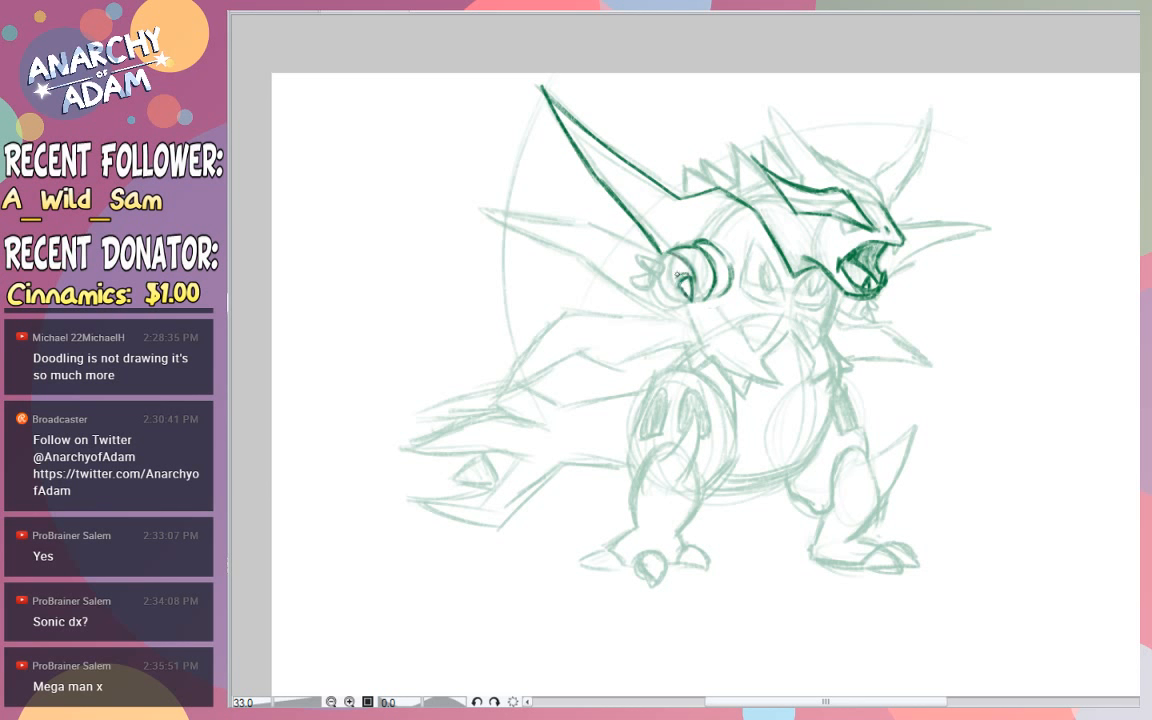
{"action": "mouse_move", "coordinate": [664, 263]}
{"action": "left_mouse_down"}
{"action": "mouse_move", "coordinate": [638, 255]}
{"action": "mouse_move", "coordinate": [648, 268]}
{"action": "left_mouse_up"}
{"action": "mouse_move", "coordinate": [633, 255]}
{"action": "left_mouse_down"}
{"action": "mouse_move", "coordinate": [649, 271]}
{"action": "mouse_move", "coordinate": [663, 264]}
{"action": "mouse_move", "coordinate": [636, 281]}
{"action": "mouse_move", "coordinate": [686, 301]}
{"action": "left_mouse_up"}
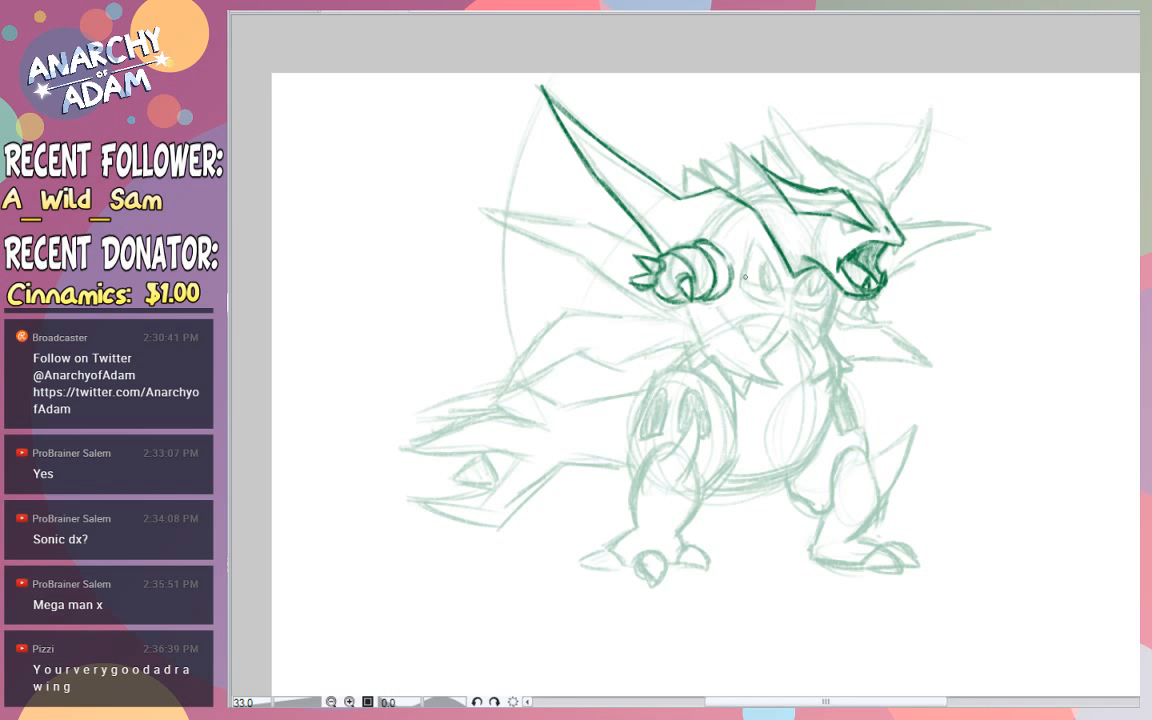
{"action": "left_click_drag", "start_coordinate": [744, 291], "coordinate": [781, 295]}
{"action": "key", "text": "ctrl+z"}
{"action": "left_click_drag", "start_coordinate": [753, 239], "coordinate": [783, 299]}
{"action": "key", "text": "ctrl+z"}
{"action": "key", "text": "ctrl+z"}
{"action": "mouse_move", "coordinate": [753, 238]}
{"action": "left_mouse_down"}
{"action": "mouse_move", "coordinate": [784, 302]}
{"action": "mouse_move", "coordinate": [761, 246]}
{"action": "mouse_move", "coordinate": [783, 299]}
{"action": "mouse_move", "coordinate": [740, 287]}
{"action": "mouse_move", "coordinate": [779, 301]}
{"action": "left_mouse_up"}
{"action": "key", "text": "ctrl+z"}
{"action": "left_click_drag", "start_coordinate": [743, 293], "coordinate": [782, 301]}
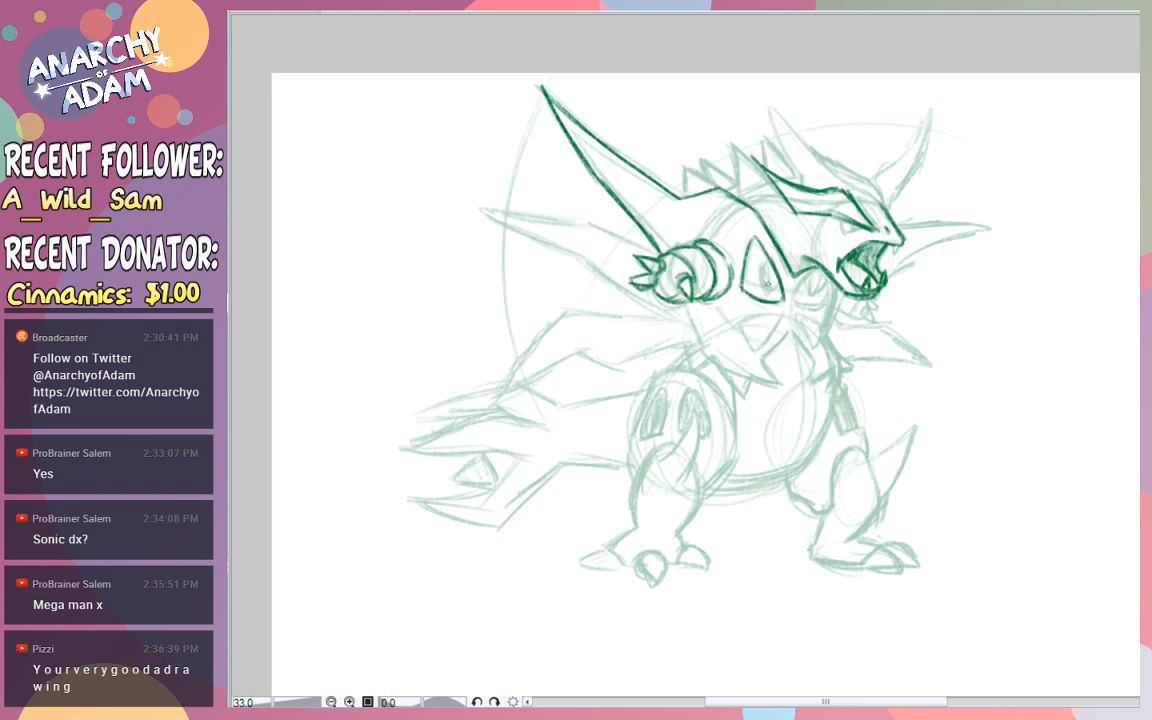
{"action": "key", "text": "ctrl+z"}
{"action": "key", "text": "ctrl+z"}
- Refine the second long back spike behind the arm and the angular lower spike sweeping down toward the tail
{"action": "key", "text": "ctrl+z"}
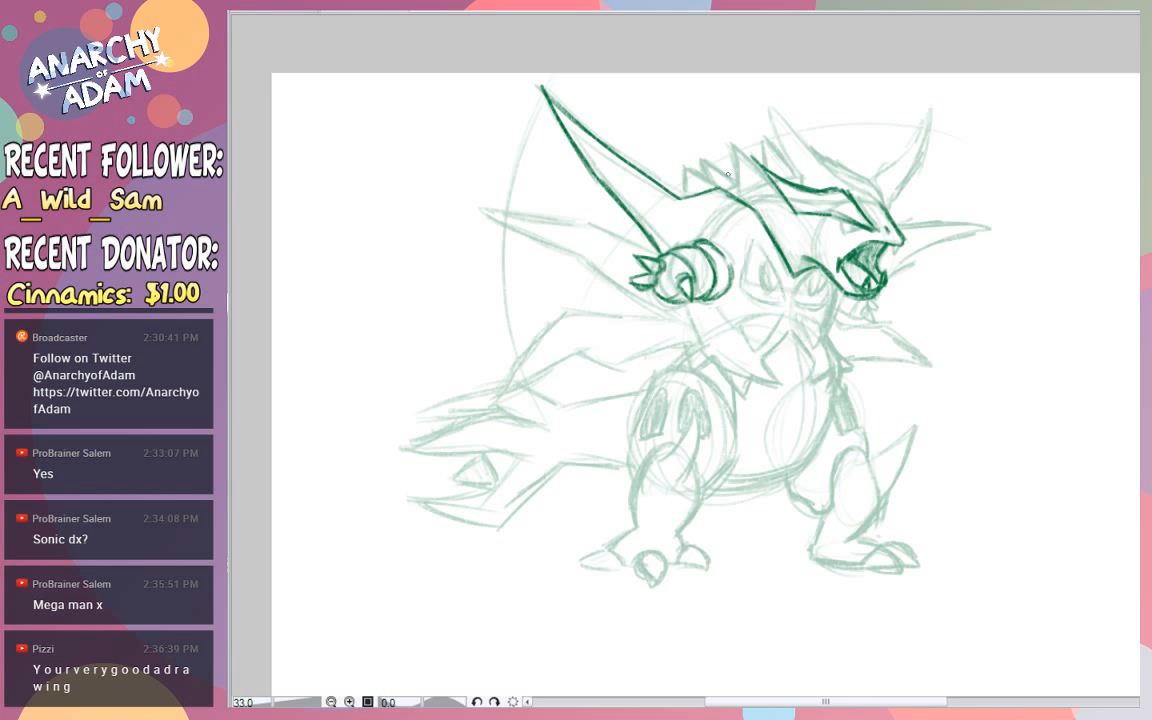
{"action": "mouse_move", "coordinate": [658, 254]}
{"action": "left_mouse_down"}
{"action": "mouse_move", "coordinate": [584, 222]}
{"action": "mouse_move", "coordinate": [469, 203]}
{"action": "left_mouse_up"}
{"action": "mouse_move", "coordinate": [585, 224]}
{"action": "left_mouse_down"}
{"action": "mouse_move", "coordinate": [467, 200]}
{"action": "mouse_move", "coordinate": [572, 248]}
{"action": "left_mouse_up"}
{"action": "left_click_drag", "start_coordinate": [471, 203], "coordinate": [572, 249]}
{"action": "key", "text": "ctrl+z"}
{"action": "left_click_drag", "start_coordinate": [470, 202], "coordinate": [662, 307]}
{"action": "left_click_drag", "start_coordinate": [523, 231], "coordinate": [677, 321]}
{"action": "mouse_move", "coordinate": [676, 324]}
{"action": "left_mouse_down"}
{"action": "mouse_move", "coordinate": [566, 310]}
{"action": "mouse_move", "coordinate": [498, 397]}
{"action": "left_mouse_up"}
{"action": "mouse_move", "coordinate": [566, 309]}
{"action": "left_mouse_down"}
{"action": "mouse_move", "coordinate": [493, 404]}
{"action": "mouse_move", "coordinate": [501, 383]}
{"action": "mouse_move", "coordinate": [581, 349]}
{"action": "mouse_move", "coordinate": [565, 345]}
{"action": "mouse_move", "coordinate": [640, 368]}
{"action": "mouse_move", "coordinate": [682, 346]}
{"action": "left_mouse_up"}
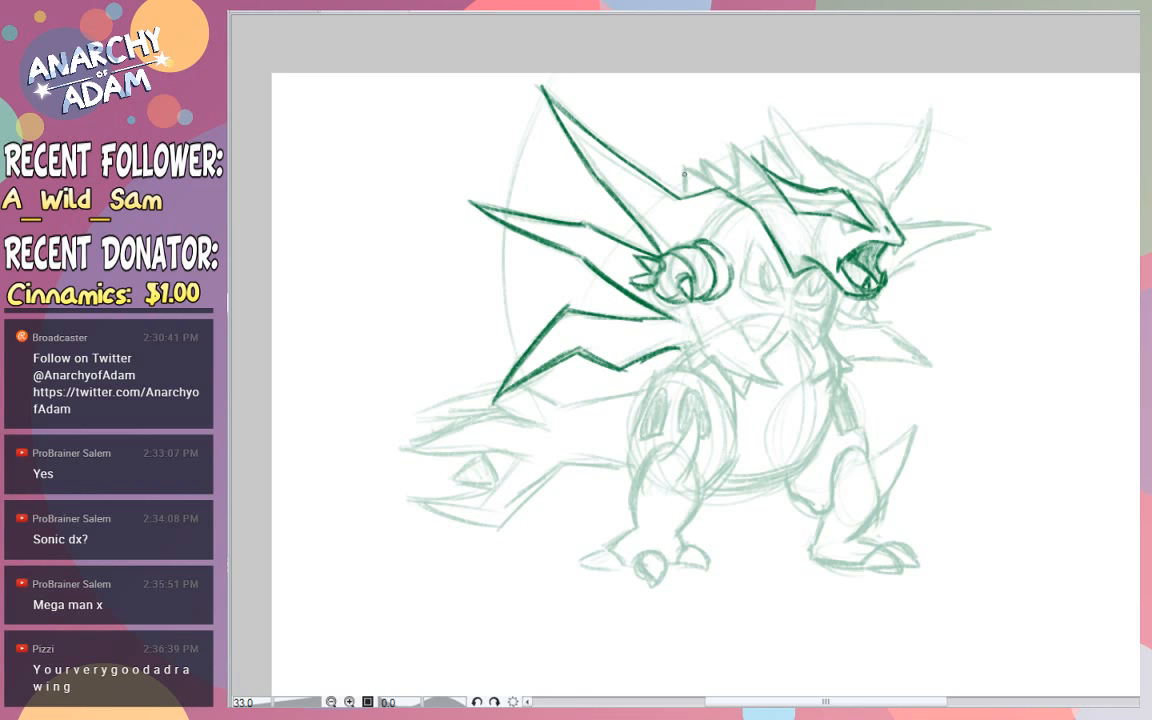
- Refine the row of small jagged spikes along the upper back and the two long horns on the head
{"action": "left_click_drag", "start_coordinate": [684, 174], "coordinate": [698, 190]}
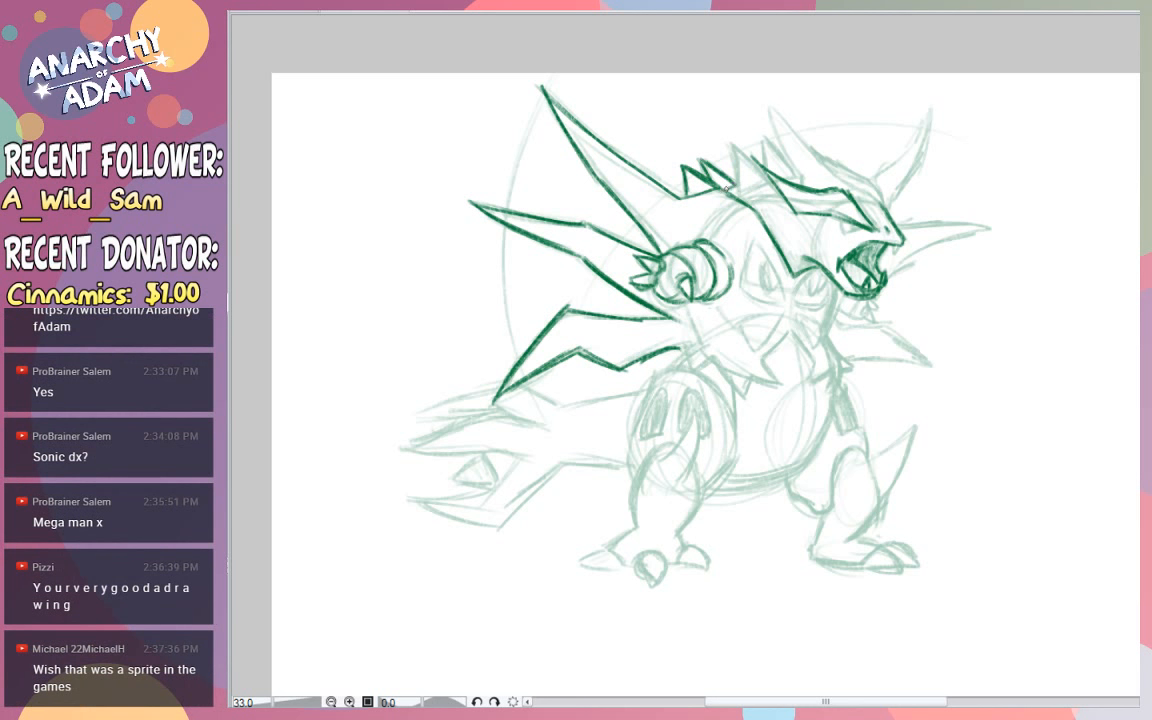
{"action": "mouse_move", "coordinate": [724, 170]}
{"action": "left_mouse_down"}
{"action": "mouse_move", "coordinate": [729, 146]}
{"action": "mouse_move", "coordinate": [738, 162]}
{"action": "mouse_move", "coordinate": [748, 148]}
{"action": "mouse_move", "coordinate": [764, 178]}
{"action": "mouse_move", "coordinate": [744, 194]}
{"action": "mouse_move", "coordinate": [757, 138]}
{"action": "mouse_move", "coordinate": [790, 170]}
{"action": "left_mouse_up"}
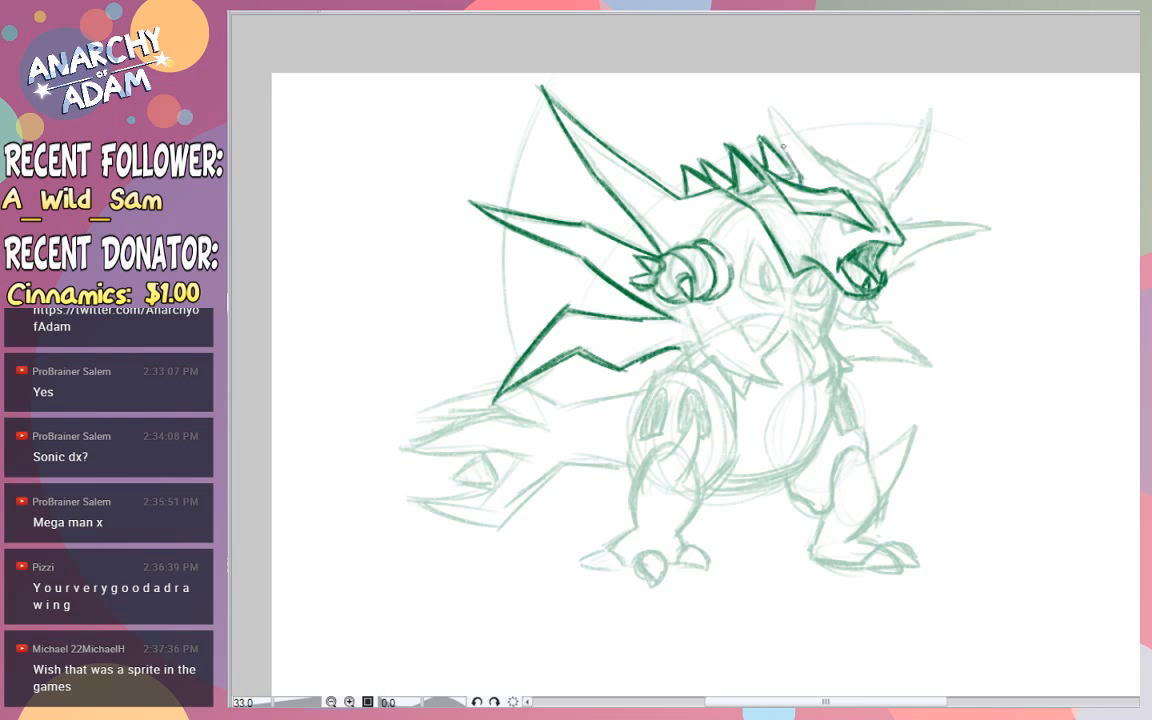
{"action": "mouse_move", "coordinate": [763, 102]}
{"action": "left_mouse_down"}
{"action": "mouse_move", "coordinate": [854, 188]}
{"action": "mouse_move", "coordinate": [835, 177]}
{"action": "mouse_move", "coordinate": [871, 192]}
{"action": "mouse_move", "coordinate": [915, 140]}
{"action": "mouse_move", "coordinate": [927, 97]}
{"action": "mouse_move", "coordinate": [915, 165]}
{"action": "left_mouse_up"}
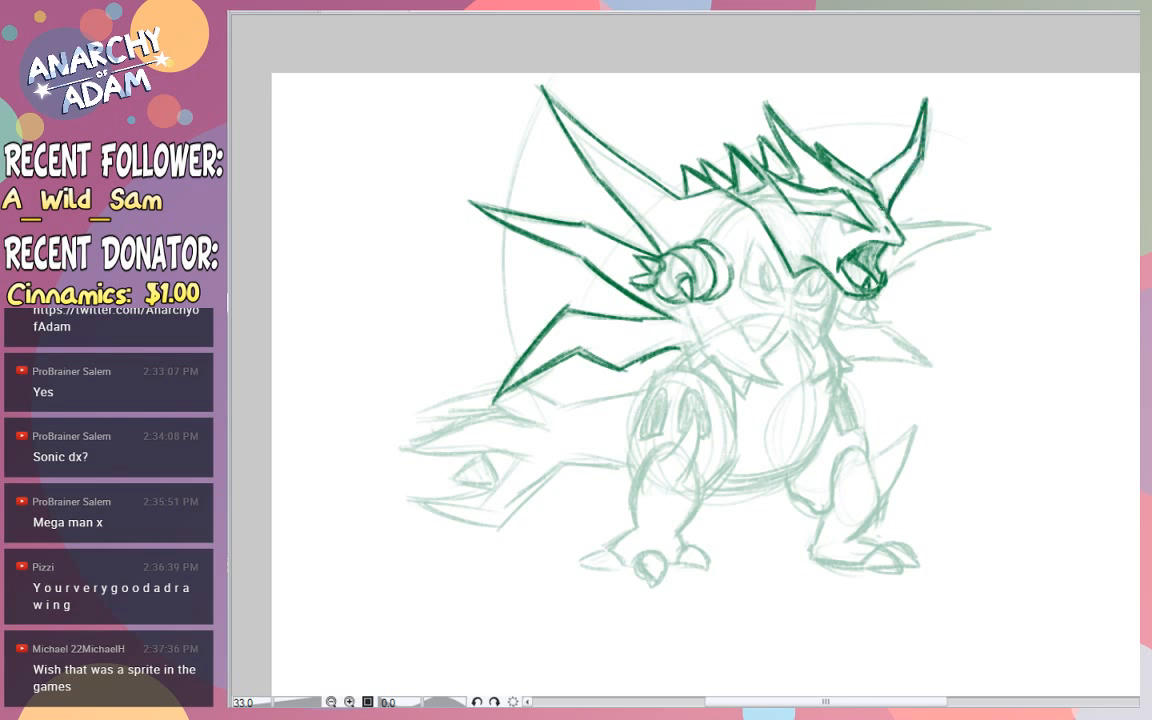
- Refine the two far-side spikes, one beside the snout and one below the jaw, with the chest edge joining them
{"action": "mouse_move", "coordinate": [888, 278]}
{"action": "left_mouse_down"}
{"action": "mouse_move", "coordinate": [943, 230]}
{"action": "mouse_move", "coordinate": [901, 261]}
{"action": "mouse_move", "coordinate": [999, 220]}
{"action": "left_mouse_up"}
{"action": "left_click_drag", "start_coordinate": [937, 239], "coordinate": [994, 220]}
{"action": "left_click_drag", "start_coordinate": [990, 218], "coordinate": [899, 219]}
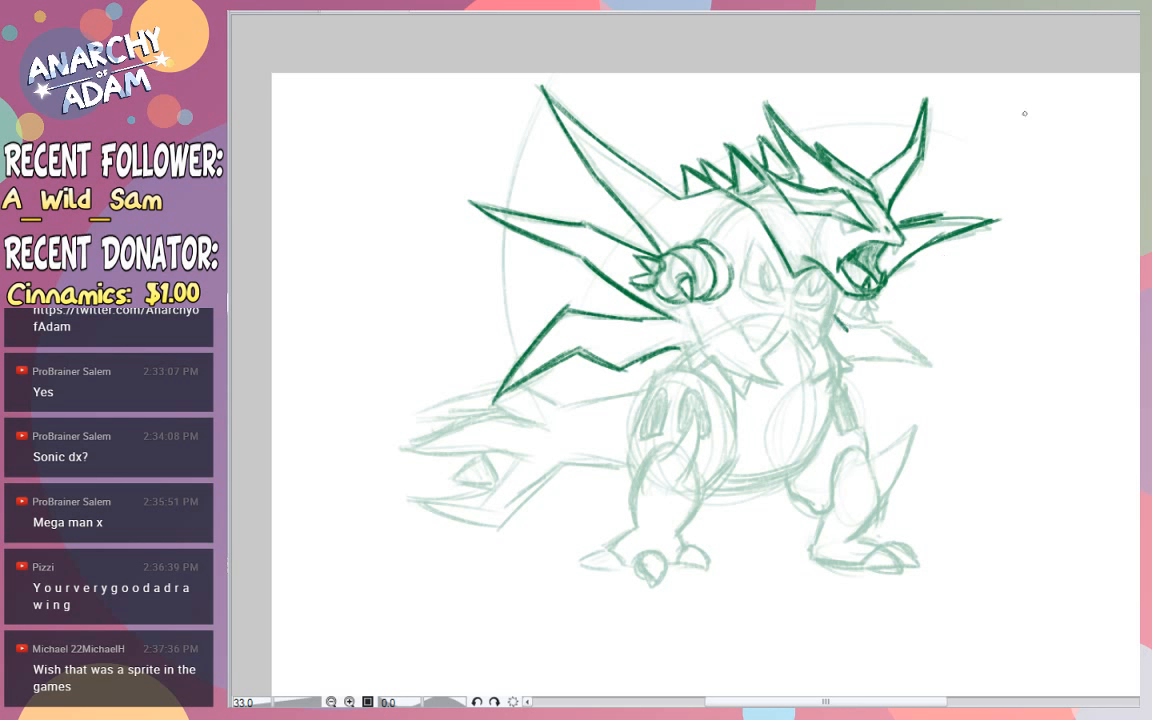
{"action": "mouse_move", "coordinate": [842, 326]}
{"action": "left_mouse_down"}
{"action": "mouse_move", "coordinate": [890, 324]}
{"action": "mouse_move", "coordinate": [943, 379]}
{"action": "mouse_move", "coordinate": [849, 359]}
{"action": "left_mouse_up"}
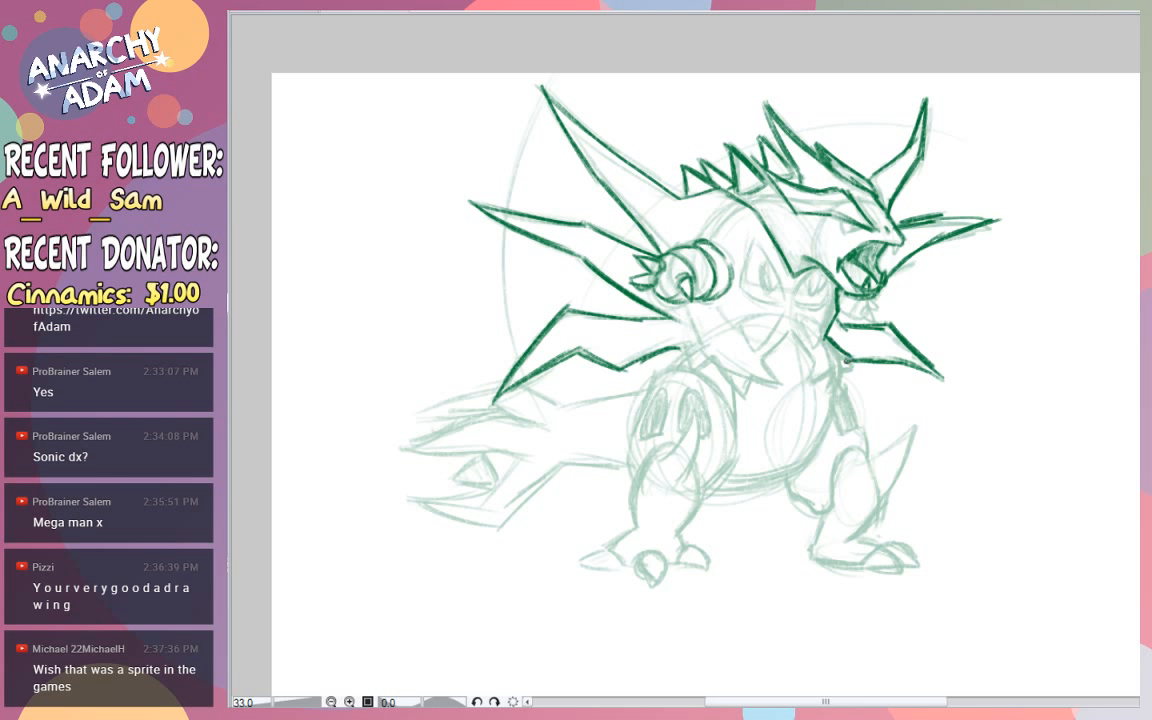
- Refine the chest armour's jagged lower edge from the far side across to the near hip, including the peaked notch in the middle
{"action": "mouse_move", "coordinate": [846, 356]}
{"action": "left_mouse_down"}
{"action": "mouse_move", "coordinate": [842, 378]}
{"action": "mouse_move", "coordinate": [830, 370]}
{"action": "mouse_move", "coordinate": [807, 389]}
{"action": "mouse_move", "coordinate": [794, 335]}
{"action": "left_mouse_up"}
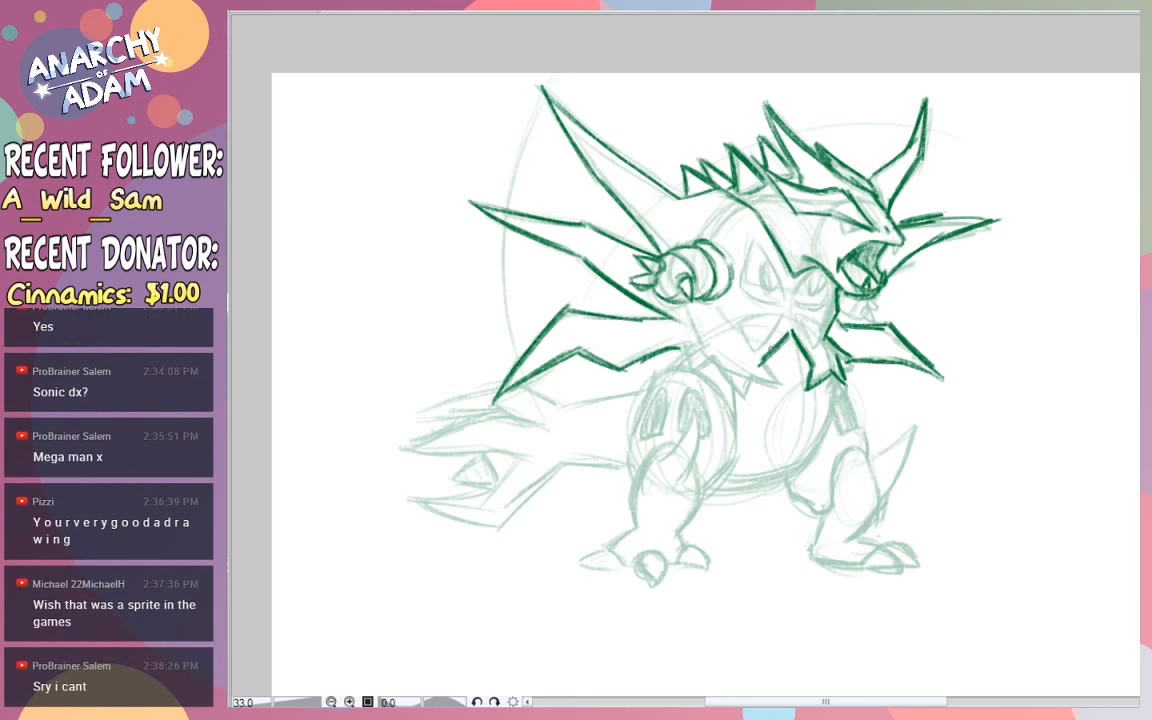
{"action": "left_click_drag", "start_coordinate": [781, 386], "coordinate": [760, 359]}
{"action": "key", "text": "e"}
{"action": "mouse_move", "coordinate": [740, 333]}
{"action": "left_mouse_down"}
{"action": "mouse_move", "coordinate": [783, 353]}
{"action": "mouse_move", "coordinate": [751, 356]}
{"action": "left_mouse_up"}
{"action": "mouse_move", "coordinate": [713, 359]}
{"action": "left_mouse_down"}
{"action": "mouse_move", "coordinate": [693, 375]}
{"action": "mouse_move", "coordinate": [686, 348]}
{"action": "left_mouse_up"}
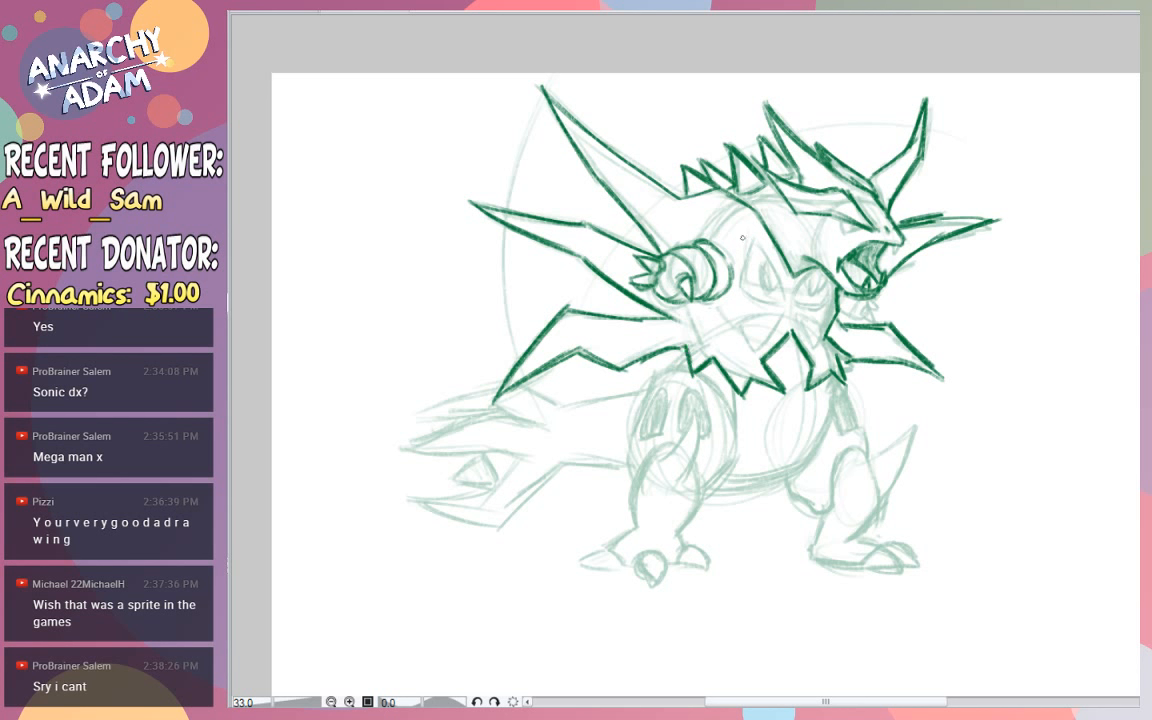
- Outline the triangular opening and the smaller rounded opening on the chest armour
{"action": "mouse_move", "coordinate": [740, 290]}
{"action": "left_mouse_down"}
{"action": "mouse_move", "coordinate": [748, 250]}
{"action": "mouse_move", "coordinate": [782, 295]}
{"action": "left_mouse_up"}
{"action": "key", "text": "ctrl+z"}
{"action": "key", "text": "ctrl+z"}
{"action": "left_click_drag", "start_coordinate": [755, 235], "coordinate": [783, 302]}
{"action": "mouse_move", "coordinate": [754, 235]}
{"action": "left_mouse_down"}
{"action": "mouse_move", "coordinate": [740, 285]}
{"action": "mouse_move", "coordinate": [754, 236]}
{"action": "left_mouse_up"}
{"action": "key", "text": "ctrl+z"}
{"action": "key", "text": "ctrl+z"}
{"action": "mouse_move", "coordinate": [741, 287]}
{"action": "left_mouse_down"}
{"action": "mouse_move", "coordinate": [756, 238]}
{"action": "mouse_move", "coordinate": [777, 288]}
{"action": "left_mouse_up"}
{"action": "key", "text": "ctrl+z"}
{"action": "mouse_move", "coordinate": [755, 239]}
{"action": "left_mouse_down"}
{"action": "mouse_move", "coordinate": [782, 304]}
{"action": "mouse_move", "coordinate": [832, 260]}
{"action": "mouse_move", "coordinate": [795, 305]}
{"action": "left_mouse_up"}
{"action": "key", "text": "ctrl+z"}
{"action": "mouse_move", "coordinate": [796, 304]}
{"action": "left_mouse_down"}
{"action": "mouse_move", "coordinate": [822, 306]}
{"action": "mouse_move", "coordinate": [830, 278]}
{"action": "mouse_move", "coordinate": [819, 303]}
{"action": "left_mouse_up"}
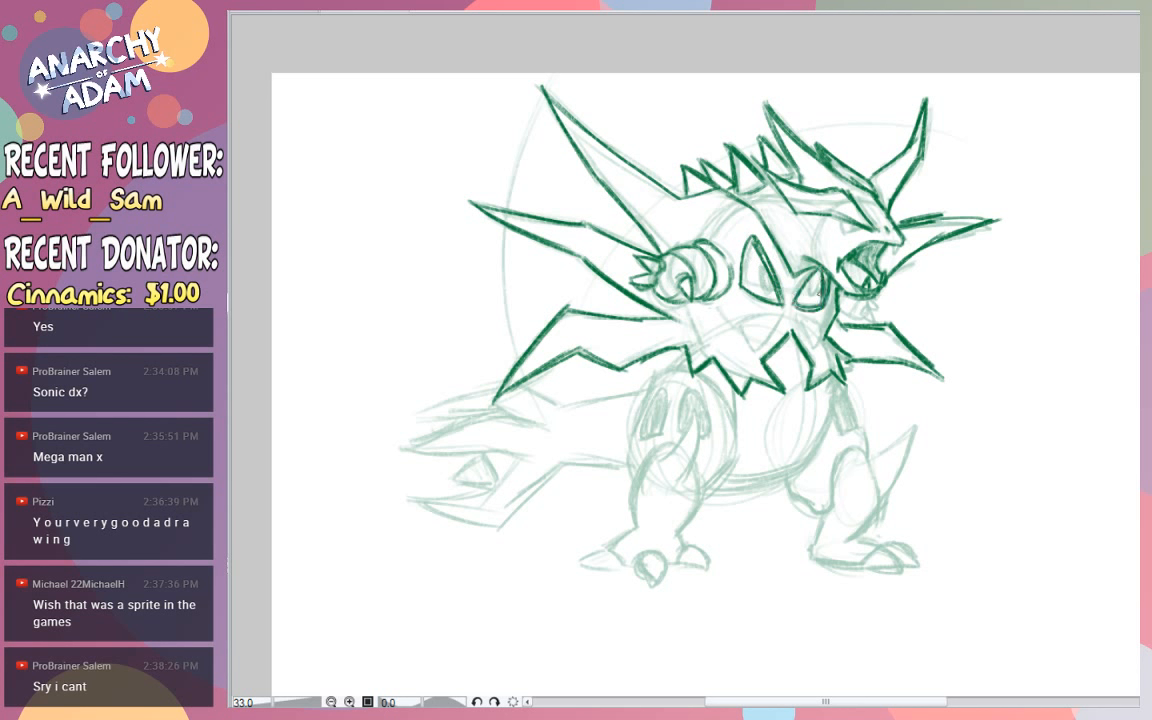
- Add the inner depth lines inside the two chest armour openings
{"action": "mouse_move", "coordinate": [762, 260]}
{"action": "left_mouse_down"}
{"action": "mouse_move", "coordinate": [773, 290]}
{"action": "mouse_move", "coordinate": [758, 294]}
{"action": "left_mouse_up"}
{"action": "left_click_drag", "start_coordinate": [811, 281], "coordinate": [817, 276]}
{"action": "left_click_drag", "start_coordinate": [816, 274], "coordinate": [815, 298]}
- Close the diamond opening on the belly and draw the pointed plate with inner edges beneath it
{"action": "mouse_move", "coordinate": [764, 388]}
{"action": "left_mouse_down"}
{"action": "mouse_move", "coordinate": [789, 426]}
{"action": "mouse_move", "coordinate": [814, 394]}
{"action": "mouse_move", "coordinate": [813, 362]}
{"action": "left_mouse_up"}
{"action": "key", "text": "ctrl+z"}
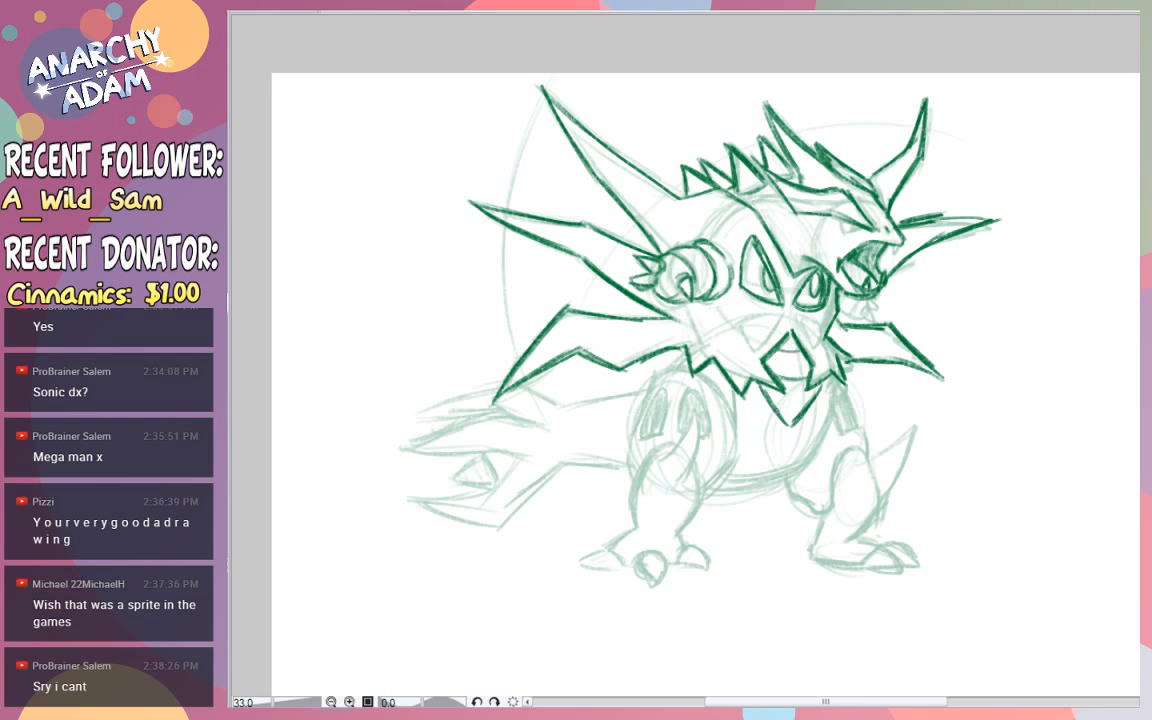
{"action": "left_click_drag", "start_coordinate": [781, 407], "coordinate": [809, 405]}
{"action": "mouse_move", "coordinate": [699, 368]}
{"action": "left_mouse_down"}
{"action": "mouse_move", "coordinate": [728, 362]}
{"action": "mouse_move", "coordinate": [698, 364]}
{"action": "left_mouse_up"}
{"action": "left_click_drag", "start_coordinate": [815, 390], "coordinate": [788, 423]}
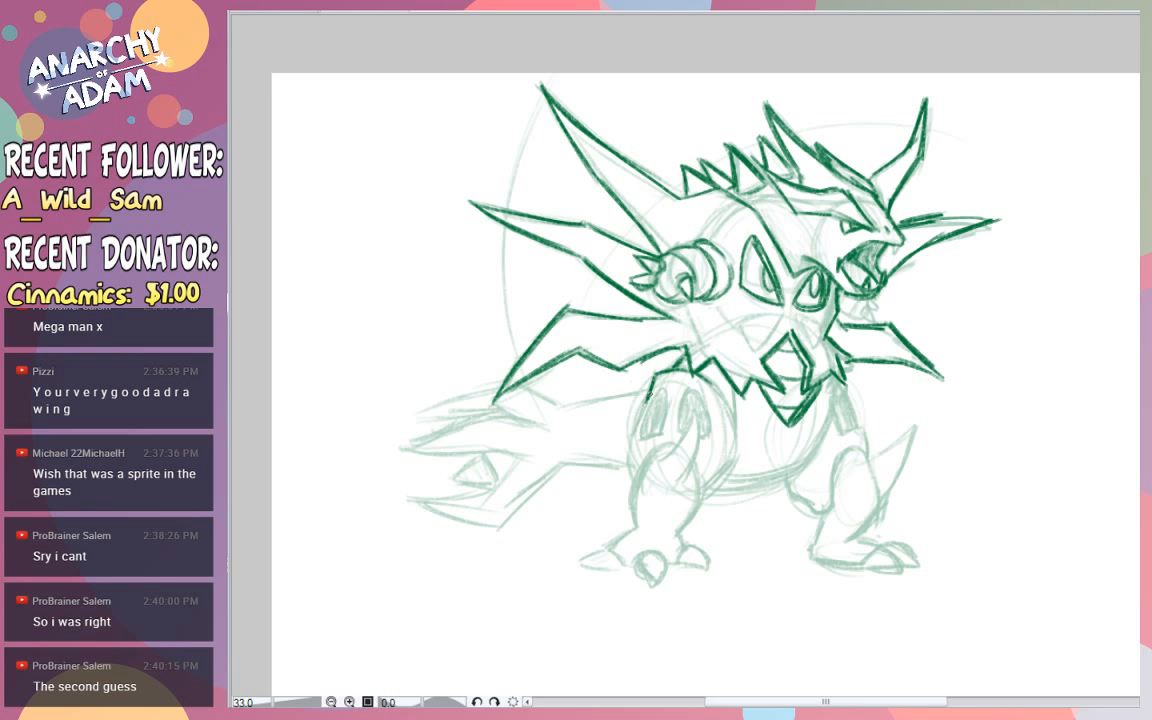
- Refine the rear thigh's outer back edge from the hip down to the knee
{"action": "left_click_drag", "start_coordinate": [627, 443], "coordinate": [636, 489]}
{"action": "key", "text": "ctrl+z"}
{"action": "left_click_drag", "start_coordinate": [650, 397], "coordinate": [629, 458]}
{"action": "key", "text": "ctrl+z"}
{"action": "key", "text": "ctrl+z"}
{"action": "mouse_move", "coordinate": [650, 397]}
{"action": "left_mouse_down"}
{"action": "mouse_move", "coordinate": [627, 453]}
{"action": "mouse_move", "coordinate": [634, 481]}
{"action": "left_mouse_up"}
{"action": "mouse_move", "coordinate": [653, 436]}
{"action": "left_mouse_down"}
{"action": "mouse_move", "coordinate": [634, 466]}
{"action": "mouse_move", "coordinate": [629, 449]}
{"action": "mouse_move", "coordinate": [634, 478]}
{"action": "left_mouse_up"}
{"action": "key", "text": "ctrl+z"}
{"action": "key", "text": "ctrl+z"}
{"action": "mouse_move", "coordinate": [649, 402]}
{"action": "left_mouse_down"}
{"action": "mouse_move", "coordinate": [628, 447]}
{"action": "mouse_move", "coordinate": [644, 400]}
{"action": "left_mouse_up"}
{"action": "key", "text": "ctrl+z"}
{"action": "mouse_move", "coordinate": [647, 445]}
{"action": "left_mouse_down"}
{"action": "mouse_move", "coordinate": [656, 400]}
{"action": "mouse_move", "coordinate": [647, 421]}
{"action": "mouse_move", "coordinate": [654, 413]}
{"action": "mouse_move", "coordinate": [658, 431]}
{"action": "mouse_move", "coordinate": [661, 408]}
{"action": "mouse_move", "coordinate": [645, 441]}
{"action": "left_mouse_up"}
{"action": "key", "text": "ctrl+z"}
- Outline and darkly fill the first slot on the rear thigh and start the fold line below it
{"action": "key", "text": "ctrl+z"}
{"action": "key", "text": "ctrl+z"}
{"action": "mouse_move", "coordinate": [667, 388]}
{"action": "left_mouse_down"}
{"action": "mouse_move", "coordinate": [660, 430]}
{"action": "mouse_move", "coordinate": [642, 442]}
{"action": "left_mouse_up"}
{"action": "left_click_drag", "start_coordinate": [664, 398], "coordinate": [649, 434]}
{"action": "key", "text": "ctrl+z"}
{"action": "left_click_drag", "start_coordinate": [664, 401], "coordinate": [657, 430]}
{"action": "left_click_drag", "start_coordinate": [665, 411], "coordinate": [635, 443]}
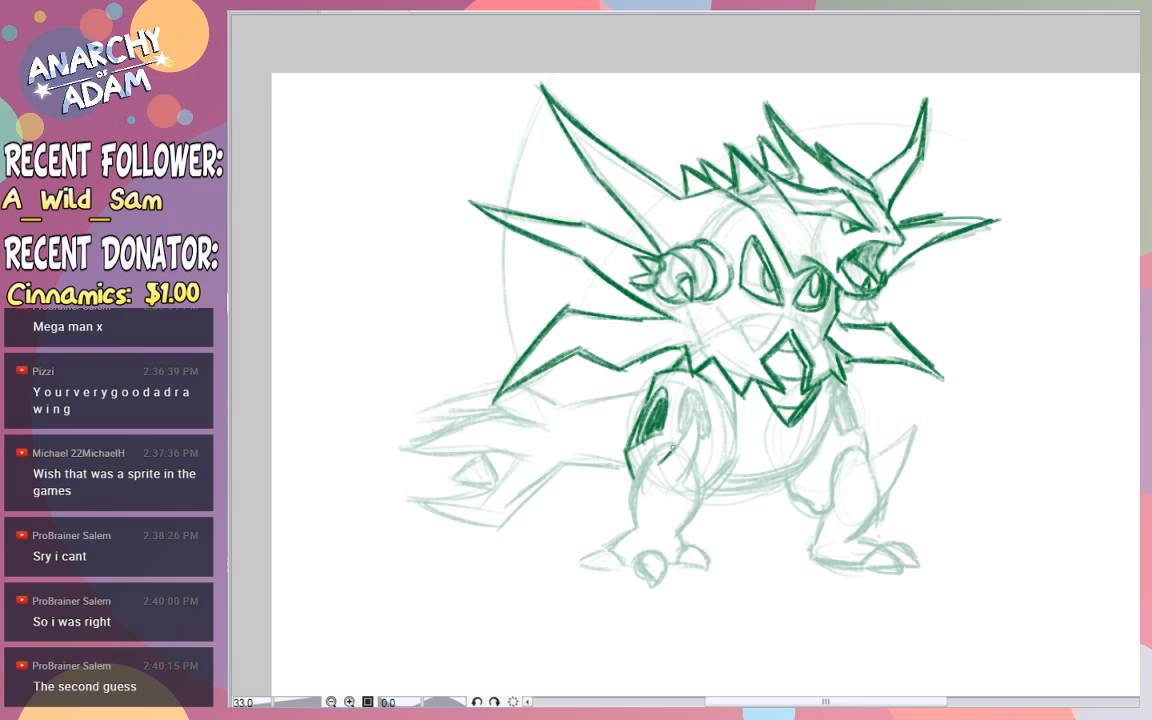
- Draw the rear thigh's lower fold and the narrow pointed shape running down to the knee
{"action": "mouse_move", "coordinate": [673, 447]}
{"action": "left_mouse_down"}
{"action": "mouse_move", "coordinate": [695, 405]}
{"action": "mouse_move", "coordinate": [695, 461]}
{"action": "left_mouse_up"}
{"action": "mouse_move", "coordinate": [695, 406]}
{"action": "left_mouse_down"}
{"action": "mouse_move", "coordinate": [679, 475]}
{"action": "mouse_move", "coordinate": [682, 451]}
{"action": "mouse_move", "coordinate": [677, 495]}
{"action": "left_mouse_up"}
{"action": "left_click_drag", "start_coordinate": [677, 495], "coordinate": [668, 474]}
{"action": "key", "text": "ctrl+z"}
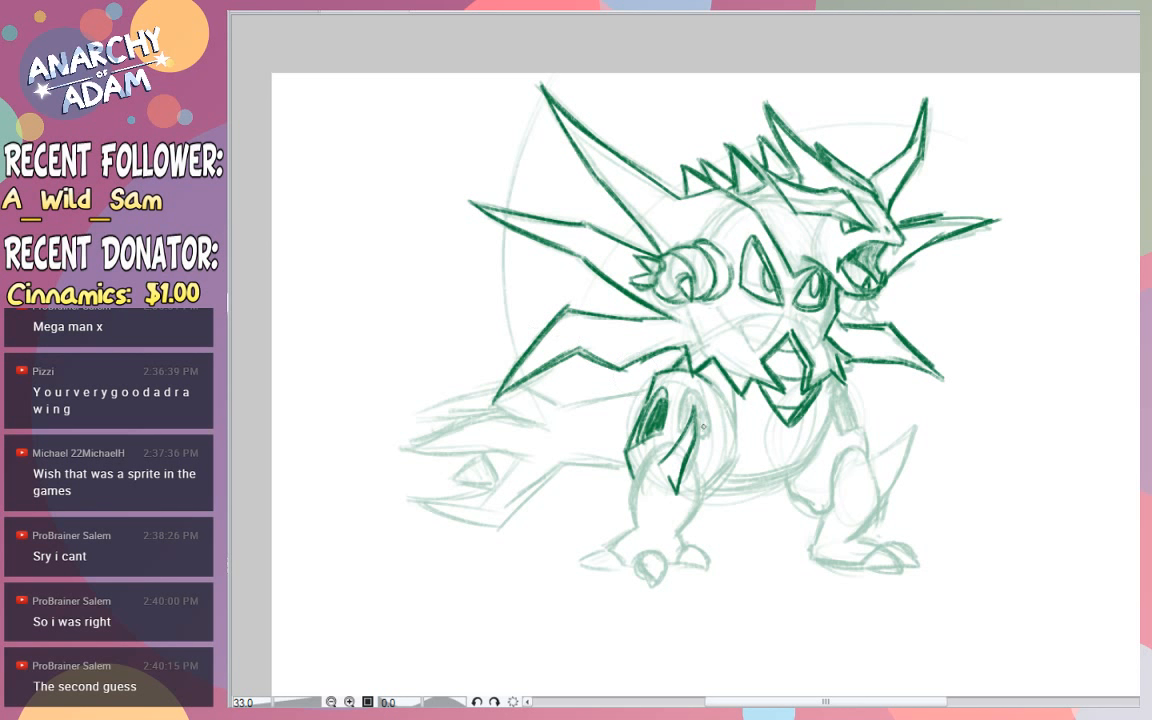
{"action": "key", "text": "ctrl+z"}
- Outline and darkly fill the second slot on the rear thigh
{"action": "mouse_move", "coordinate": [679, 431]}
{"action": "left_mouse_down"}
{"action": "mouse_move", "coordinate": [691, 387]}
{"action": "mouse_move", "coordinate": [707, 433]}
{"action": "mouse_move", "coordinate": [697, 438]}
{"action": "left_mouse_up"}
{"action": "mouse_move", "coordinate": [697, 407]}
{"action": "left_mouse_down"}
{"action": "mouse_move", "coordinate": [682, 430]}
{"action": "mouse_move", "coordinate": [696, 397]}
{"action": "mouse_move", "coordinate": [704, 434]}
{"action": "left_mouse_up"}
{"action": "key", "text": "ctrl+z"}
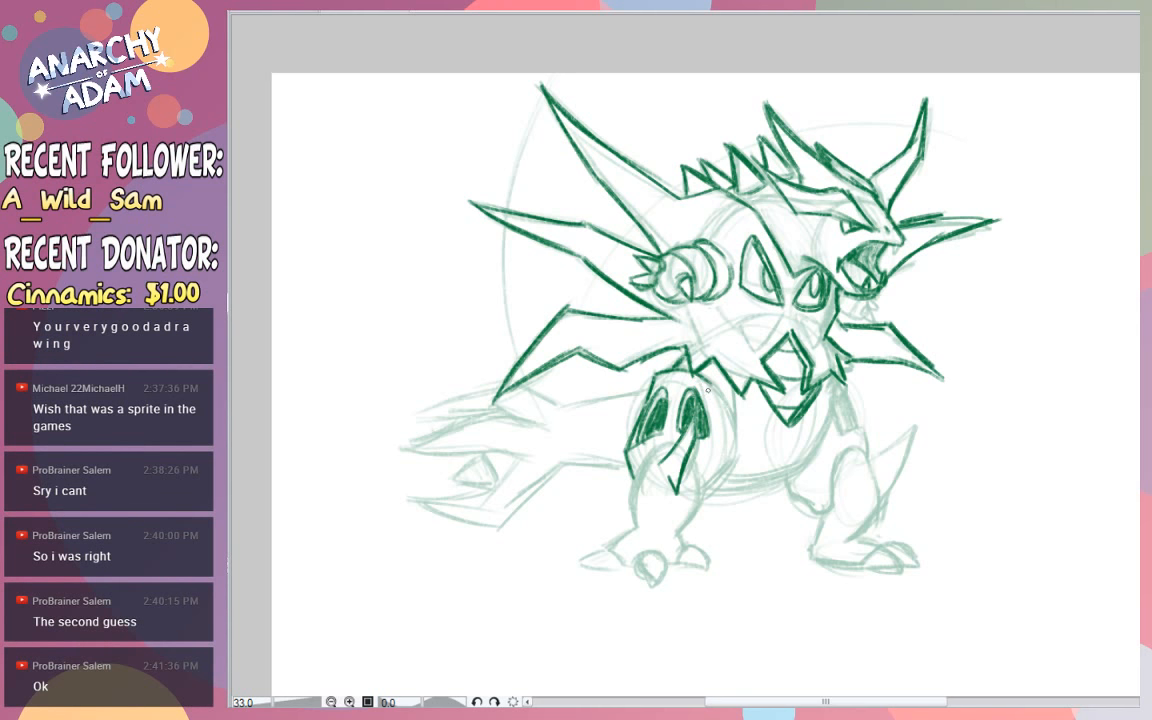
- Refine the rear thigh's rounded front edge and both sides of the lower leg down to the ankle
{"action": "mouse_move", "coordinate": [703, 373]}
{"action": "left_mouse_down"}
{"action": "mouse_move", "coordinate": [730, 411]}
{"action": "mouse_move", "coordinate": [728, 480]}
{"action": "left_mouse_up"}
{"action": "key", "text": "ctrl+z"}
{"action": "key", "text": "ctrl+z"}
{"action": "mouse_move", "coordinate": [738, 427]}
{"action": "left_mouse_down"}
{"action": "mouse_move", "coordinate": [735, 464]}
{"action": "mouse_move", "coordinate": [678, 534]}
{"action": "mouse_move", "coordinate": [703, 498]}
{"action": "left_mouse_up"}
{"action": "key", "text": "ctrl+z"}
{"action": "mouse_move", "coordinate": [663, 542]}
{"action": "left_mouse_down"}
{"action": "mouse_move", "coordinate": [695, 512]}
{"action": "mouse_move", "coordinate": [697, 470]}
{"action": "left_mouse_up"}
{"action": "left_click_drag", "start_coordinate": [637, 532], "coordinate": [630, 466]}
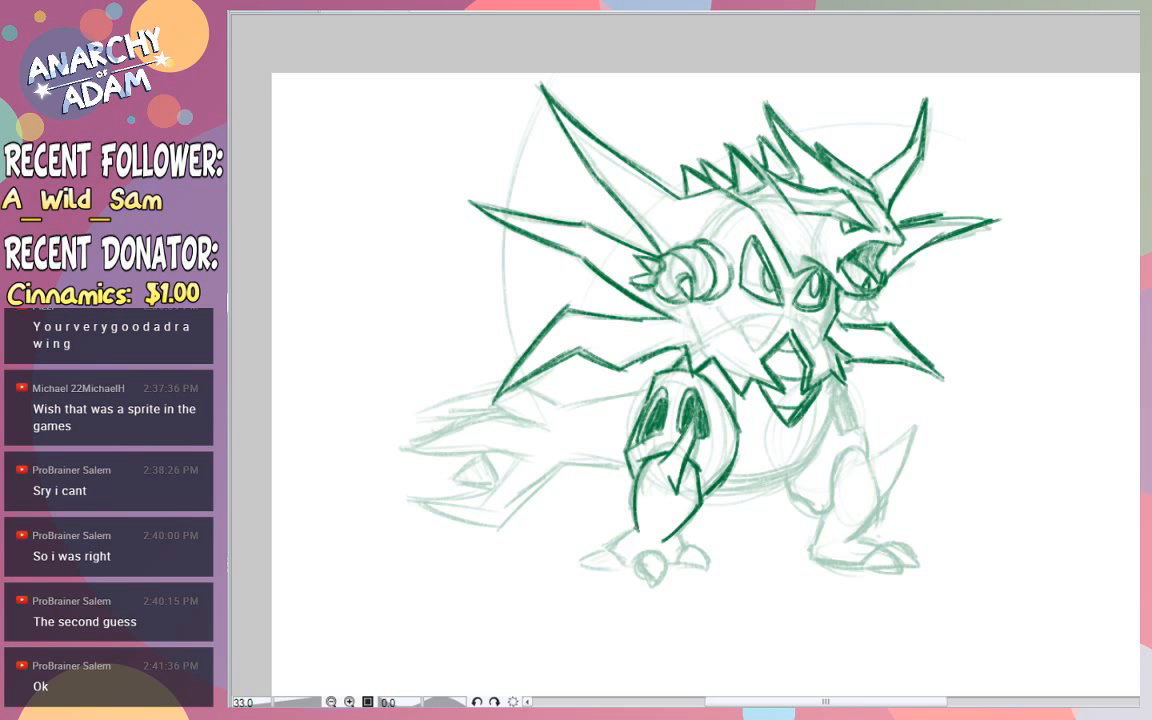
- Refine the rear foot with its three pointed claws
{"action": "mouse_move", "coordinate": [604, 547]}
{"action": "left_mouse_down"}
{"action": "mouse_move", "coordinate": [626, 566]}
{"action": "mouse_move", "coordinate": [646, 554]}
{"action": "mouse_move", "coordinate": [669, 563]}
{"action": "mouse_move", "coordinate": [677, 549]}
{"action": "left_mouse_up"}
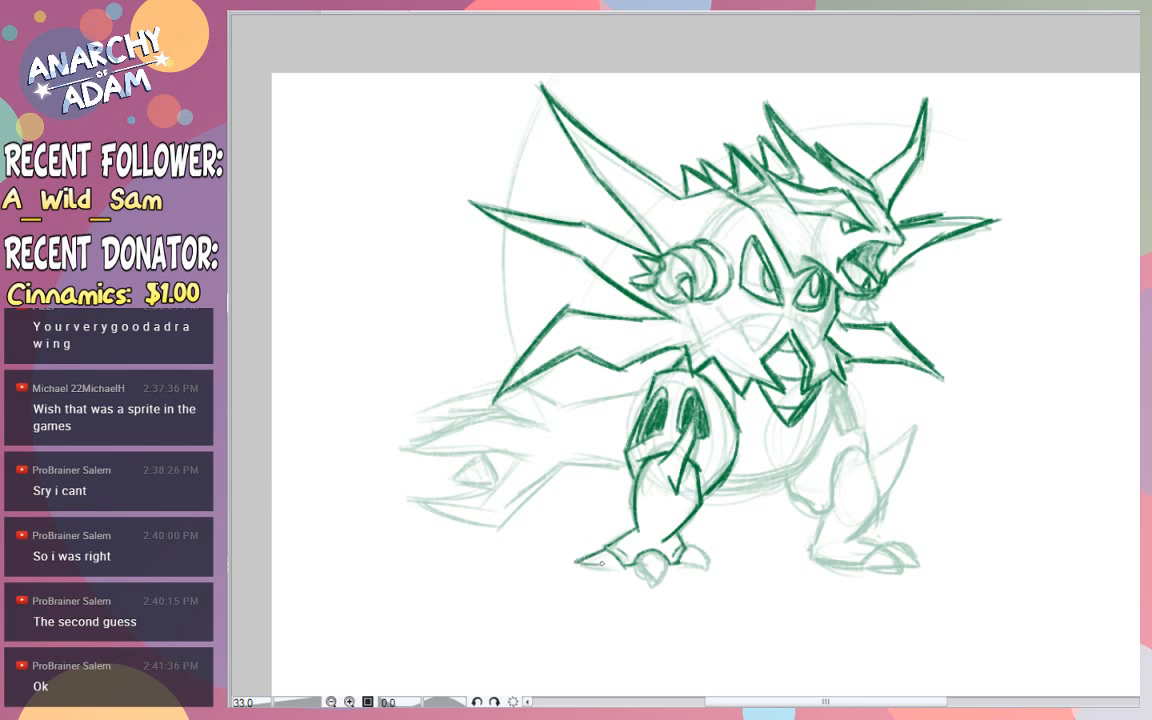
{"action": "left_click_drag", "start_coordinate": [576, 565], "coordinate": [605, 555]}
{"action": "mouse_move", "coordinate": [638, 563]}
{"action": "left_mouse_down"}
{"action": "mouse_move", "coordinate": [670, 554]}
{"action": "mouse_move", "coordinate": [691, 555]}
{"action": "mouse_move", "coordinate": [710, 568]}
{"action": "left_mouse_up"}
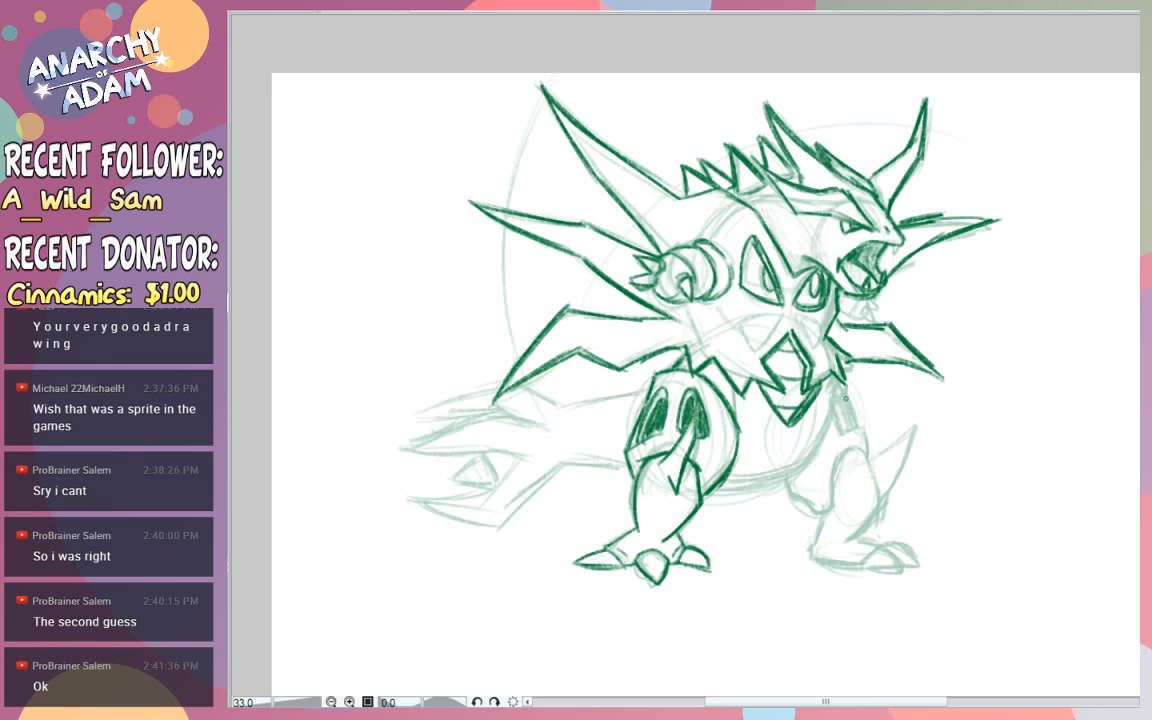
- Refine the belly's curved underside and the upper and lower edges of the tail's base
{"action": "mouse_move", "coordinate": [838, 380]}
{"action": "left_mouse_down"}
{"action": "mouse_move", "coordinate": [846, 432]}
{"action": "mouse_move", "coordinate": [804, 469]}
{"action": "left_mouse_up"}
{"action": "mouse_move", "coordinate": [834, 404]}
{"action": "left_mouse_down"}
{"action": "mouse_move", "coordinate": [788, 484]}
{"action": "mouse_move", "coordinate": [713, 500]}
{"action": "left_mouse_up"}
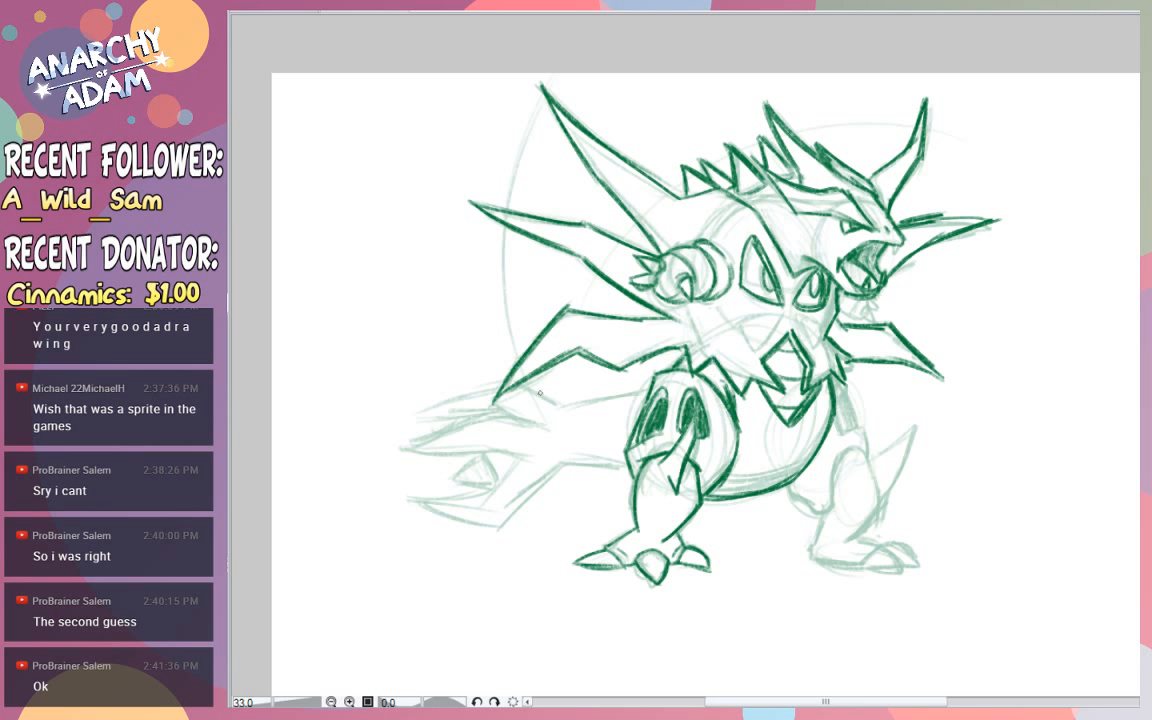
{"action": "left_click_drag", "start_coordinate": [648, 394], "coordinate": [561, 404]}
{"action": "mouse_move", "coordinate": [567, 461]}
{"action": "left_mouse_down"}
{"action": "mouse_move", "coordinate": [624, 470]}
{"action": "mouse_move", "coordinate": [573, 464]}
{"action": "left_mouse_up"}
{"action": "key", "text": "ctrl+z"}
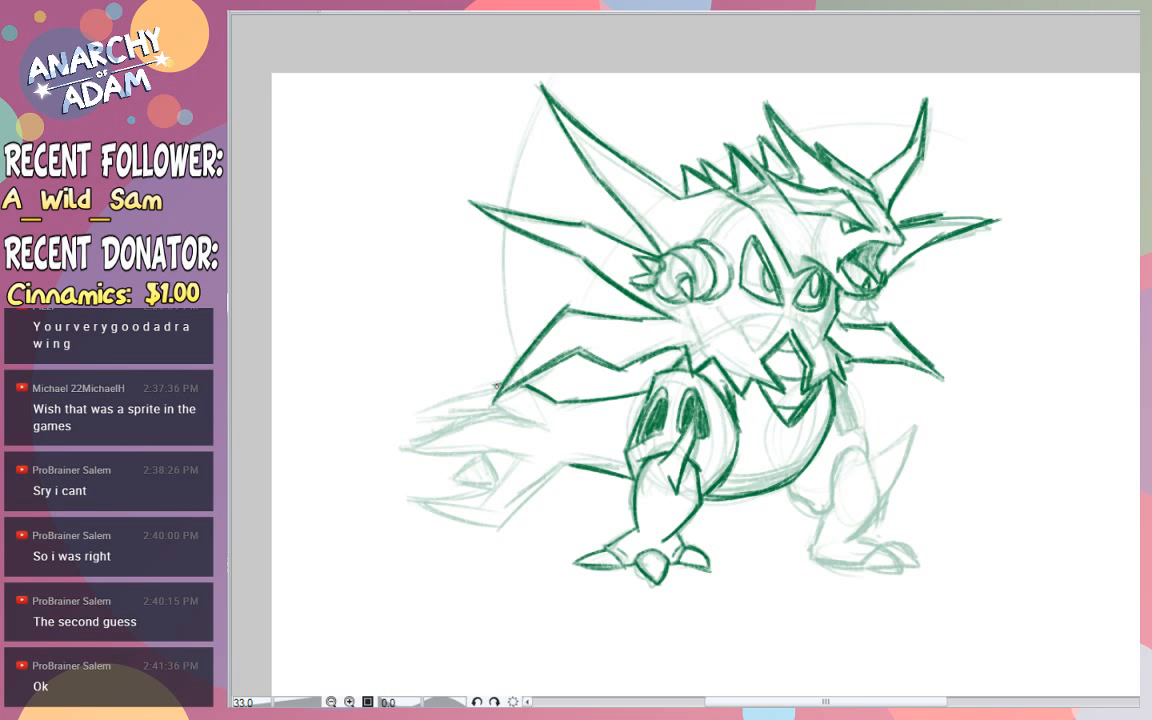
- Refine the tail's long pointed end spikes from the upper one down to the lowest forked tip
{"action": "mouse_move", "coordinate": [497, 385]}
{"action": "left_mouse_down"}
{"action": "mouse_move", "coordinate": [390, 410]}
{"action": "mouse_move", "coordinate": [537, 424]}
{"action": "mouse_move", "coordinate": [487, 415]}
{"action": "left_mouse_up"}
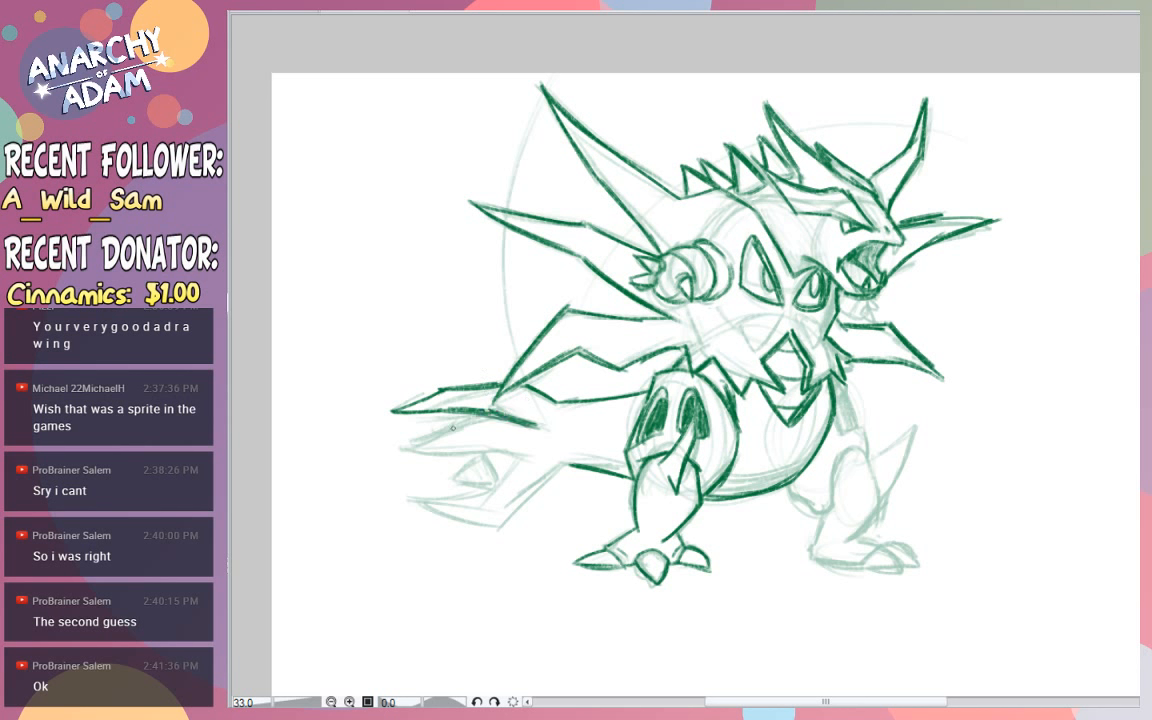
{"action": "mouse_move", "coordinate": [394, 444]}
{"action": "left_mouse_down"}
{"action": "mouse_move", "coordinate": [527, 458]}
{"action": "mouse_move", "coordinate": [476, 490]}
{"action": "mouse_move", "coordinate": [402, 494]}
{"action": "mouse_move", "coordinate": [488, 528]}
{"action": "left_mouse_up"}
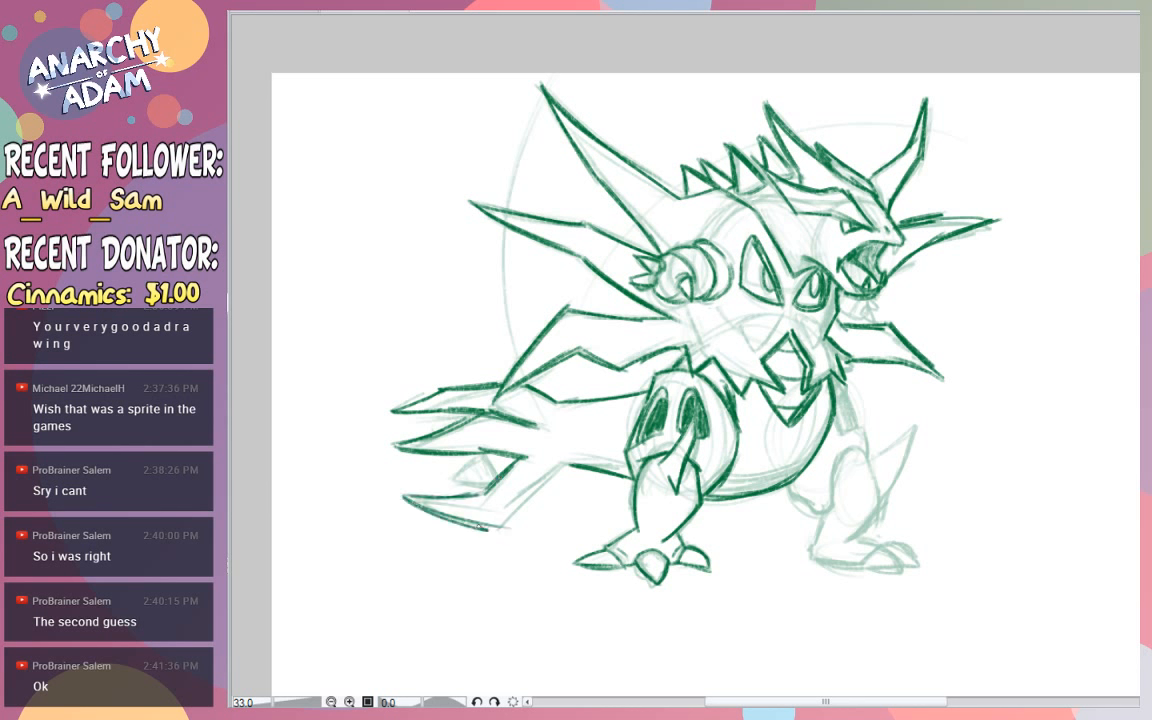
{"action": "mouse_move", "coordinate": [416, 505]}
{"action": "left_mouse_down"}
{"action": "mouse_move", "coordinate": [488, 529]}
{"action": "mouse_move", "coordinate": [530, 486]}
{"action": "left_mouse_up"}
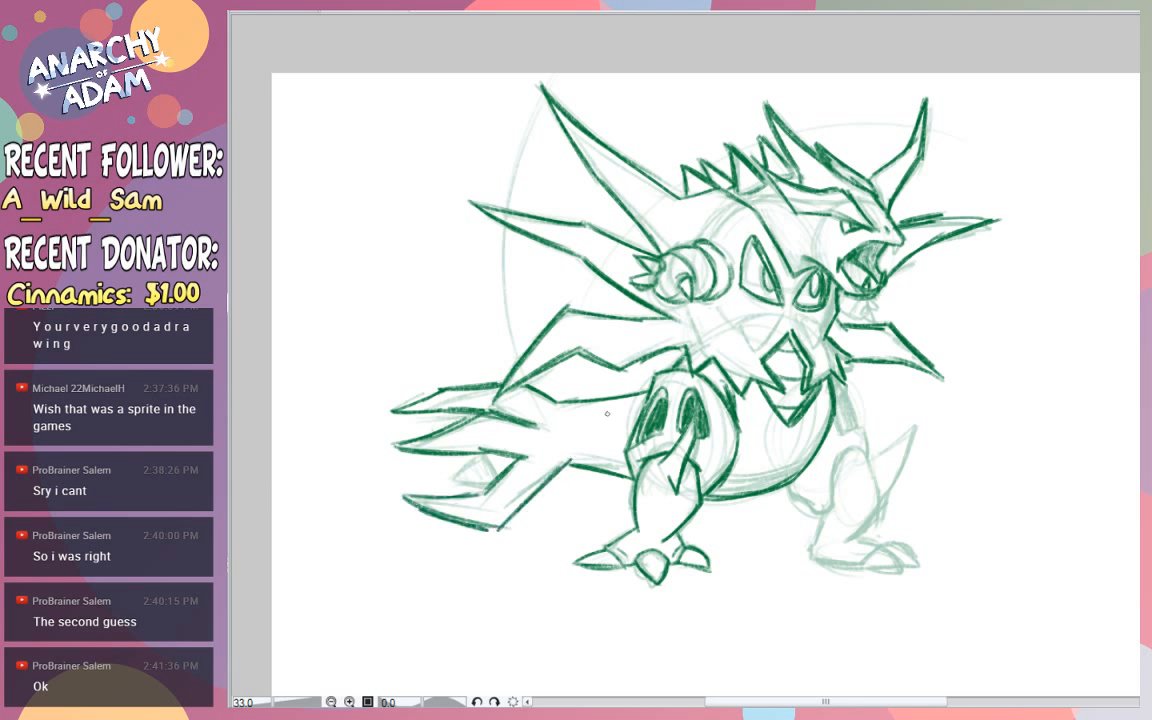
- Refine the small pointed spike between the tail's lower prongs
{"action": "mouse_move", "coordinate": [483, 451]}
{"action": "left_mouse_down"}
{"action": "mouse_move", "coordinate": [446, 470]}
{"action": "mouse_move", "coordinate": [462, 461]}
{"action": "mouse_move", "coordinate": [487, 486]}
{"action": "left_mouse_up"}
{"action": "key", "text": "ctrl+z"}
{"action": "key", "text": "ctrl+z"}
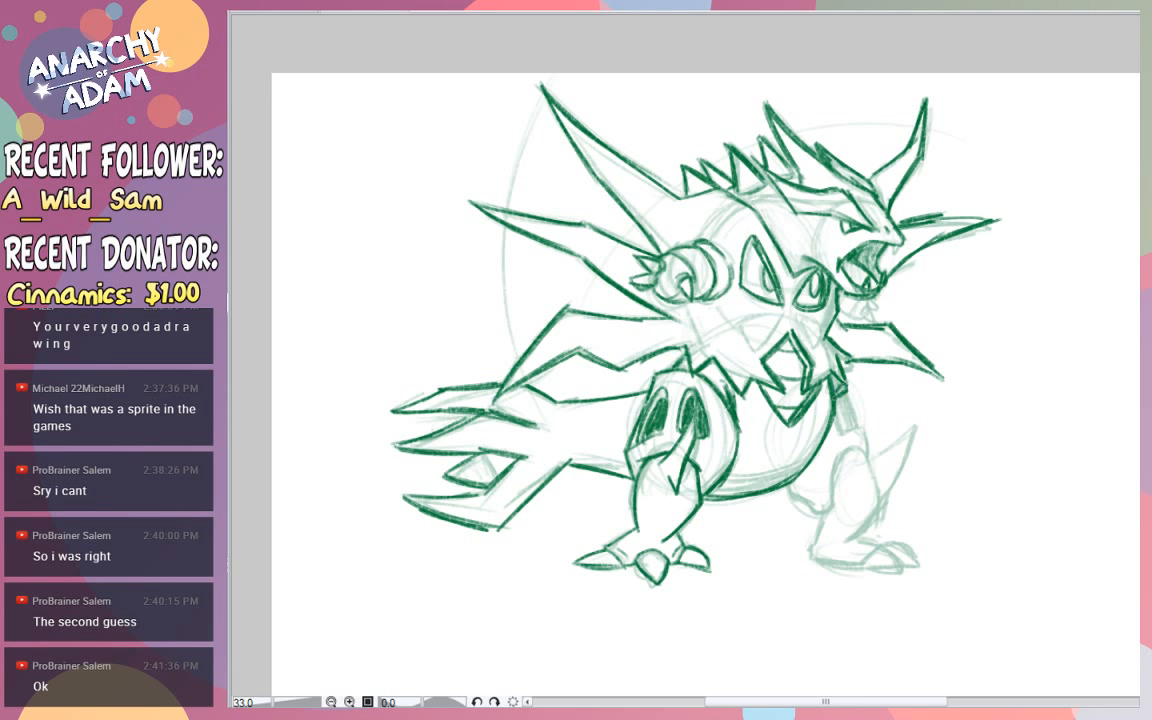
- Refine the front leg's upper edge and rounded thigh, and shade the area behind the thigh
{"action": "mouse_move", "coordinate": [835, 394]}
{"action": "left_mouse_down"}
{"action": "mouse_move", "coordinate": [840, 425]}
{"action": "mouse_move", "coordinate": [863, 427]}
{"action": "mouse_move", "coordinate": [867, 456]}
{"action": "mouse_move", "coordinate": [844, 452]}
{"action": "mouse_move", "coordinate": [835, 504]}
{"action": "mouse_move", "coordinate": [821, 514]}
{"action": "mouse_move", "coordinate": [791, 490]}
{"action": "left_mouse_up"}
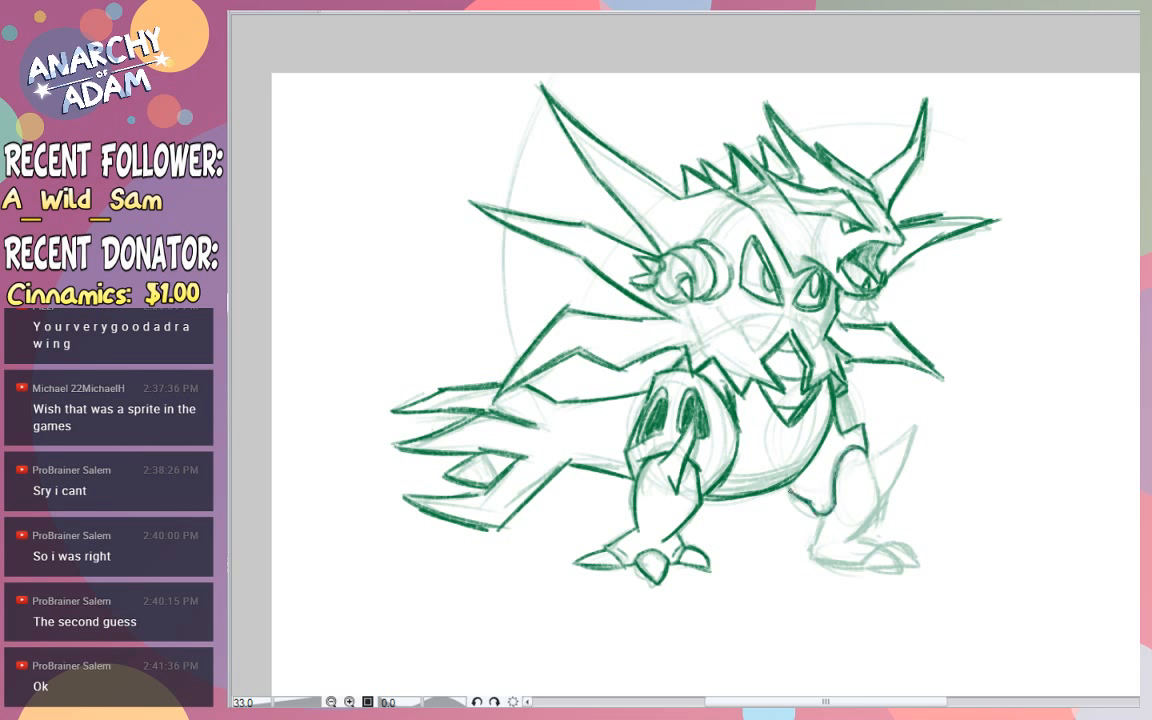
{"action": "left_click_drag", "start_coordinate": [718, 442], "coordinate": [755, 374]}
{"action": "mouse_move", "coordinate": [806, 469]}
{"action": "left_mouse_down"}
{"action": "mouse_move", "coordinate": [797, 490]}
{"action": "mouse_move", "coordinate": [815, 467]}
{"action": "mouse_move", "coordinate": [824, 490]}
{"action": "mouse_move", "coordinate": [829, 453]}
{"action": "mouse_move", "coordinate": [822, 507]}
{"action": "left_mouse_up"}
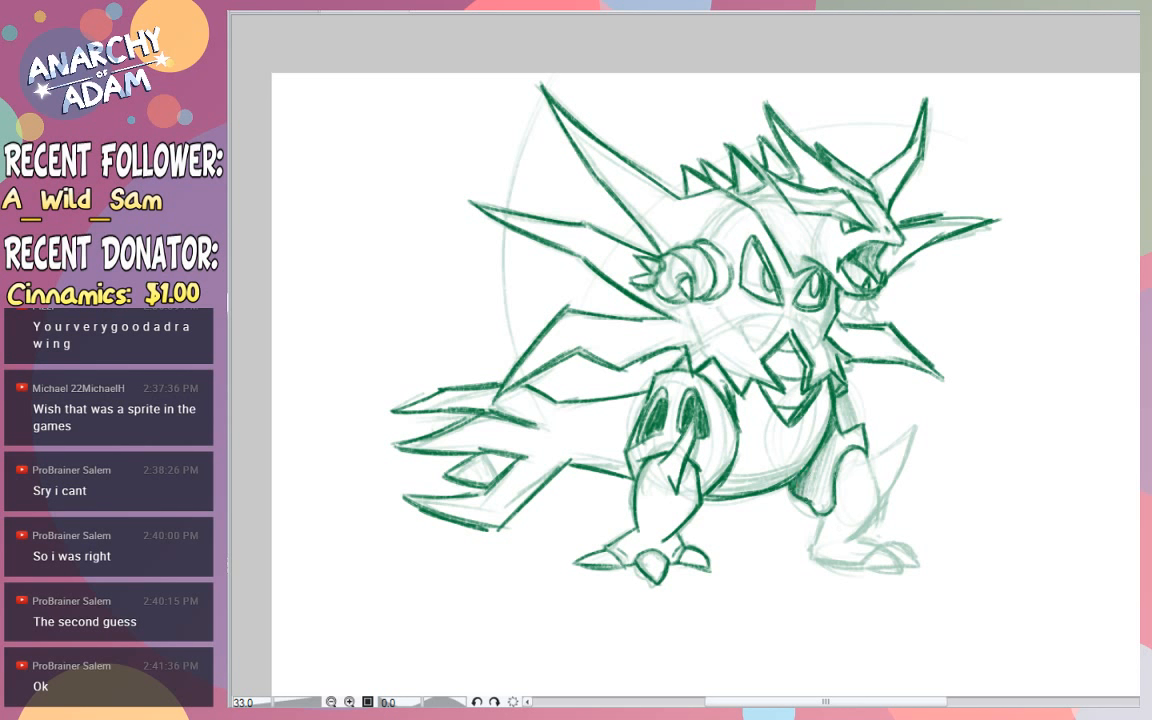
{"action": "left_click_drag", "start_coordinate": [817, 455], "coordinate": [818, 475]}
- Refine the front leg's lower part with its clawed foot and the pointed spike at the knee
{"action": "left_click_drag", "start_coordinate": [820, 455], "coordinate": [814, 508]}
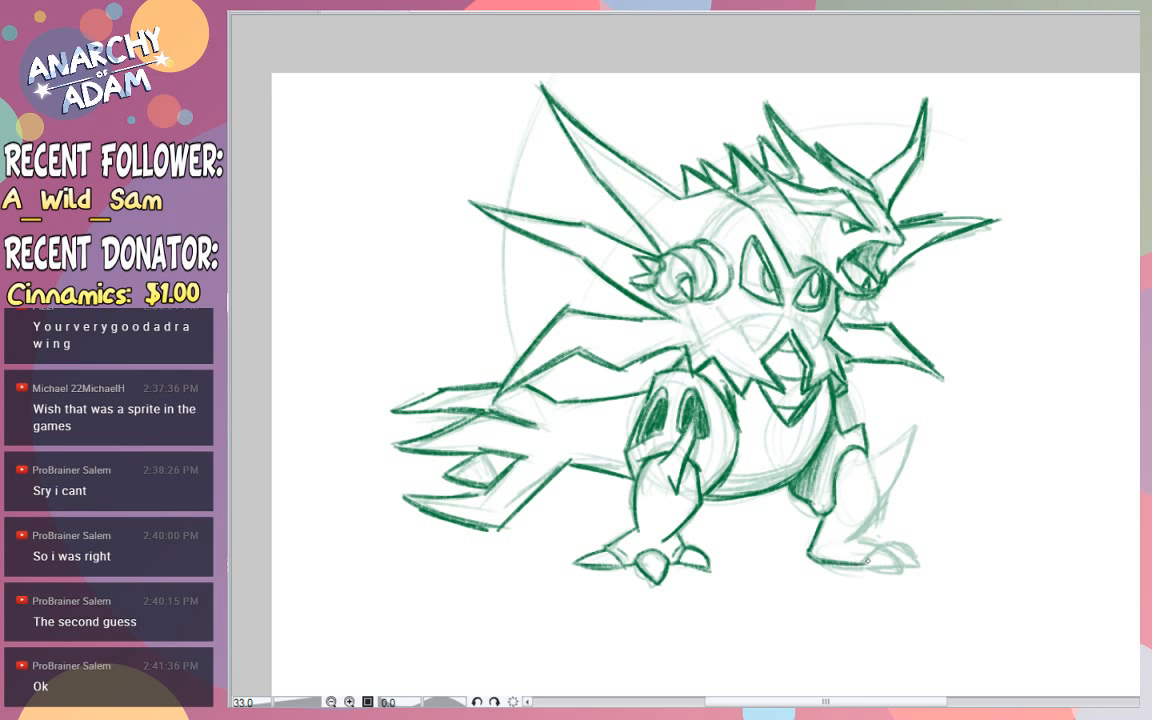
{"action": "mouse_move", "coordinate": [864, 562]}
{"action": "left_mouse_down"}
{"action": "mouse_move", "coordinate": [896, 557]}
{"action": "mouse_move", "coordinate": [869, 565]}
{"action": "mouse_move", "coordinate": [892, 543]}
{"action": "mouse_move", "coordinate": [925, 565]}
{"action": "left_mouse_up"}
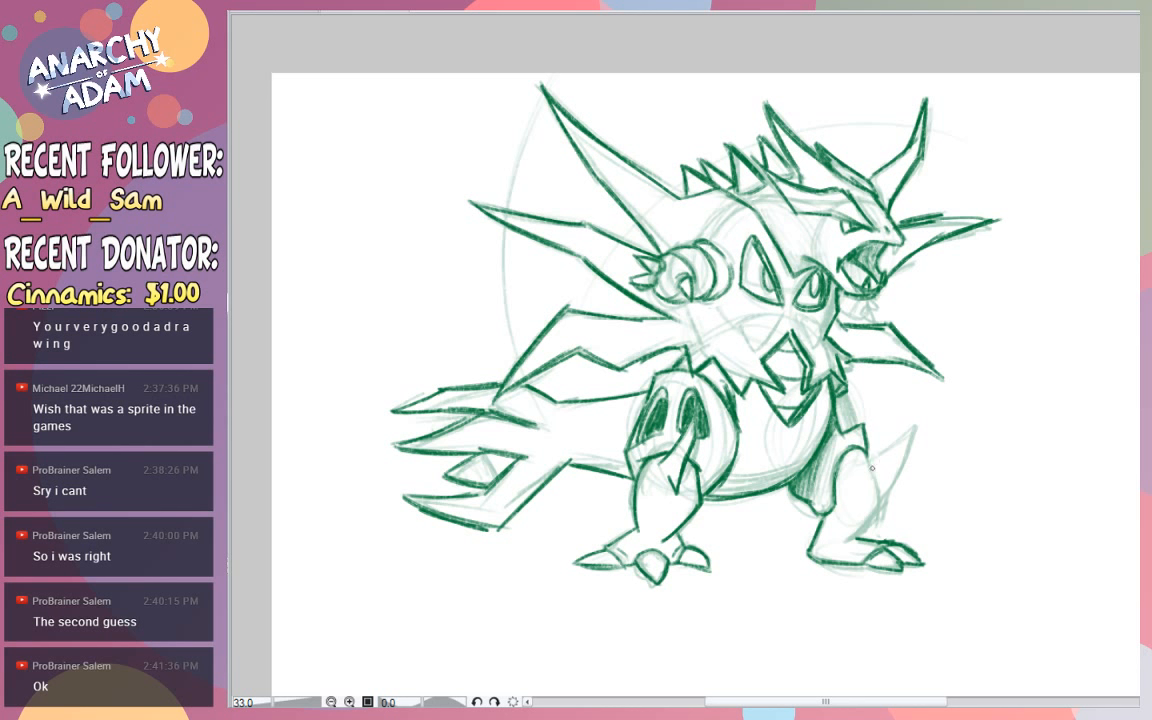
{"action": "mouse_move", "coordinate": [865, 450]}
{"action": "left_mouse_down"}
{"action": "mouse_move", "coordinate": [873, 461]}
{"action": "mouse_move", "coordinate": [910, 437]}
{"action": "mouse_move", "coordinate": [890, 496]}
{"action": "left_mouse_up"}
{"action": "mouse_move", "coordinate": [918, 429]}
{"action": "left_mouse_down"}
{"action": "mouse_move", "coordinate": [885, 506]}
{"action": "mouse_move", "coordinate": [855, 539]}
{"action": "left_mouse_up"}
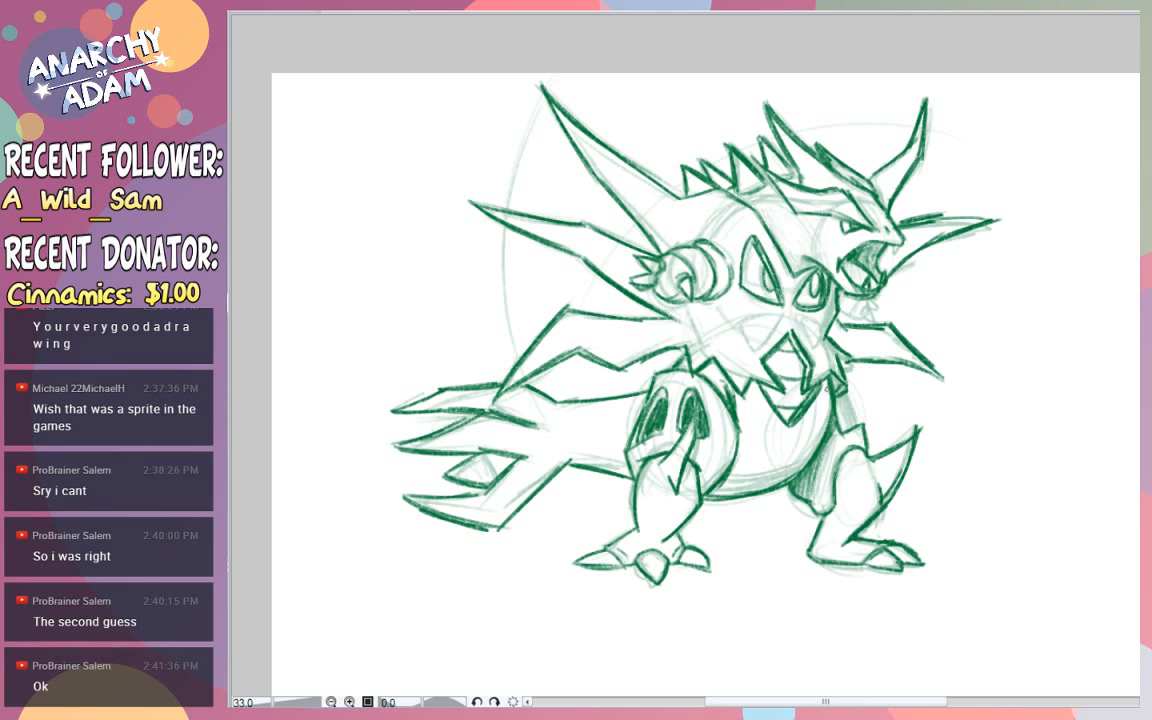
- Fill the narrow gap between the belly and the front leg's upper edge with dark green
{"action": "mouse_move", "coordinate": [847, 397]}
{"action": "left_mouse_down"}
{"action": "mouse_move", "coordinate": [857, 426]}
{"action": "mouse_move", "coordinate": [846, 435]}
{"action": "left_mouse_up"}
{"action": "mouse_move", "coordinate": [834, 401]}
{"action": "left_mouse_down"}
{"action": "mouse_move", "coordinate": [844, 433]}
{"action": "mouse_move", "coordinate": [842, 421]}
{"action": "left_mouse_up"}
{"action": "left_click_drag", "start_coordinate": [828, 373], "coordinate": [844, 387]}
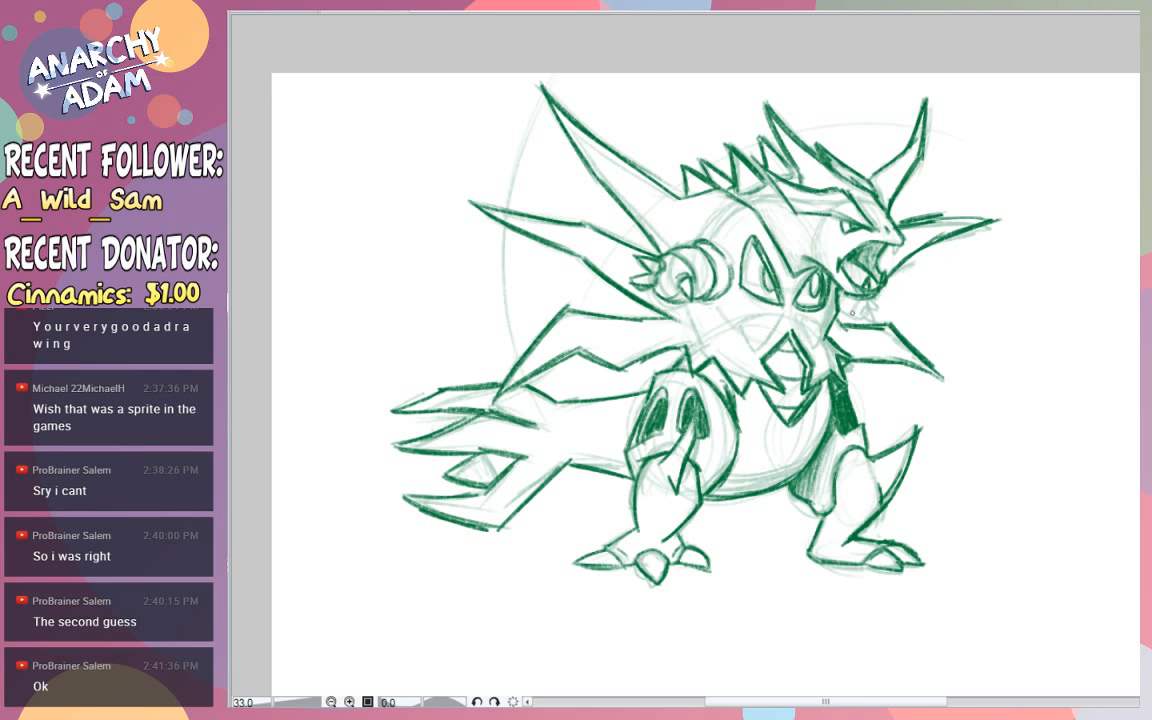
- Refine the small clawed far hand below the jaw and shade the near arm's rounded end
{"action": "mouse_move", "coordinate": [859, 316]}
{"action": "left_mouse_down"}
{"action": "mouse_move", "coordinate": [868, 302]}
{"action": "mouse_move", "coordinate": [877, 318]}
{"action": "mouse_move", "coordinate": [864, 313]}
{"action": "mouse_move", "coordinate": [871, 301]}
{"action": "left_mouse_up"}
{"action": "key", "text": "ctrl+z"}
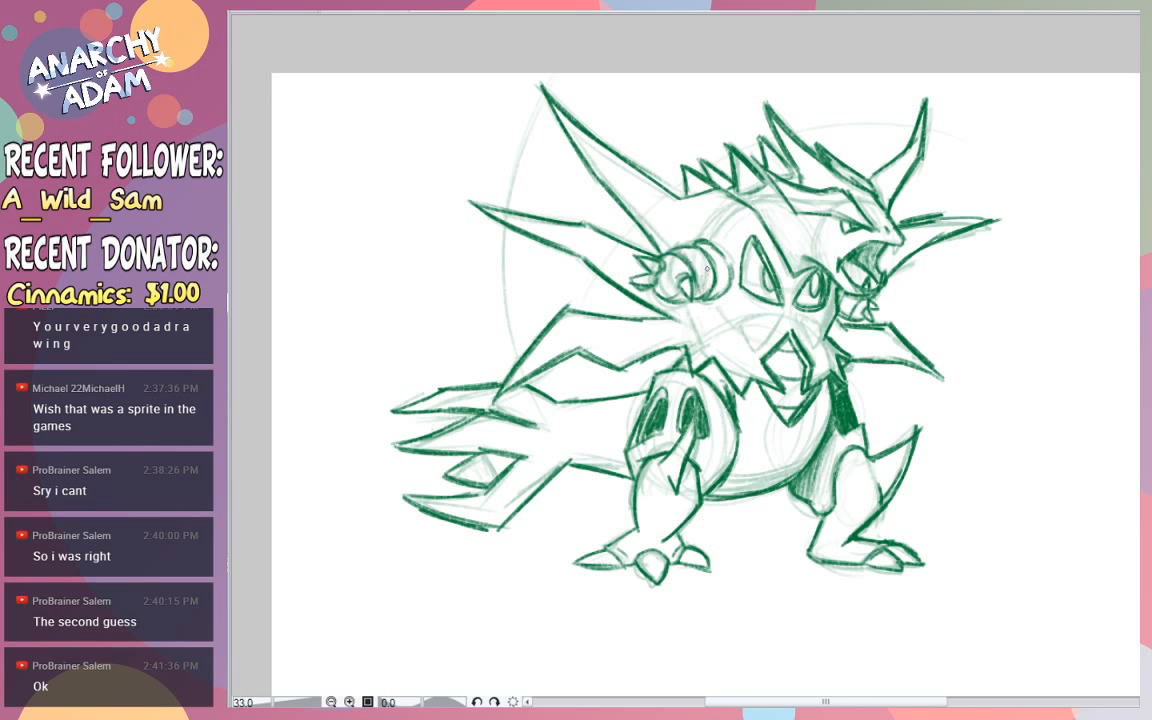
{"action": "left_click_drag", "start_coordinate": [728, 274], "coordinate": [716, 288]}
- Outline and shade the two lower chest openings and shade the large upper opening
{"action": "left_click_drag", "start_coordinate": [755, 352], "coordinate": [786, 314]}
{"action": "mouse_move", "coordinate": [756, 353]}
{"action": "left_mouse_down"}
{"action": "mouse_move", "coordinate": [784, 313]}
{"action": "mouse_move", "coordinate": [815, 354]}
{"action": "left_mouse_up"}
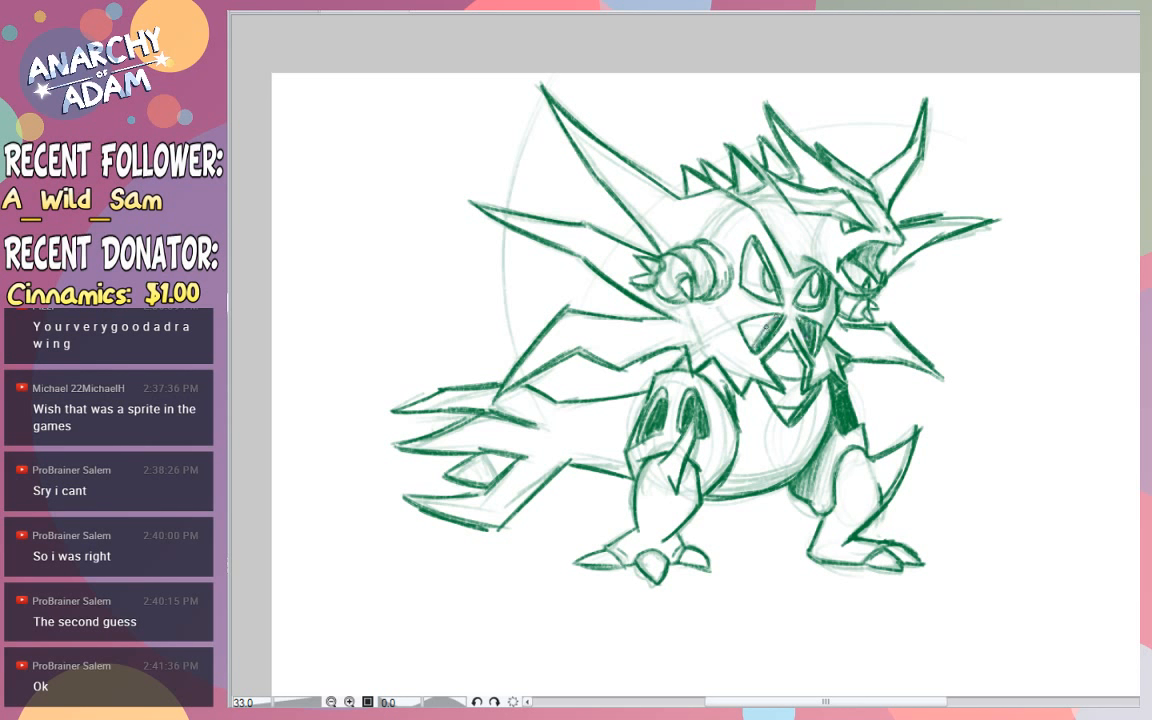
{"action": "left_click_drag", "start_coordinate": [749, 336], "coordinate": [765, 319]}
{"action": "left_click_drag", "start_coordinate": [745, 330], "coordinate": [751, 319]}
{"action": "left_click_drag", "start_coordinate": [741, 321], "coordinate": [769, 316]}
{"action": "left_click_drag", "start_coordinate": [752, 240], "coordinate": [743, 287]}
{"action": "mouse_move", "coordinate": [754, 245]}
{"action": "left_mouse_down"}
{"action": "mouse_move", "coordinate": [749, 290]}
{"action": "mouse_move", "coordinate": [760, 283]}
{"action": "left_mouse_up"}
{"action": "left_click_drag", "start_coordinate": [762, 255], "coordinate": [750, 287]}
{"action": "left_click_drag", "start_coordinate": [753, 262], "coordinate": [744, 290]}
{"action": "left_click_drag", "start_coordinate": [745, 280], "coordinate": [760, 292]}
- Strengthen the near arm's curved bands and shade its rounded shoulder end
{"action": "left_click_drag", "start_coordinate": [686, 249], "coordinate": [680, 268]}
{"action": "mouse_move", "coordinate": [691, 249]}
{"action": "left_mouse_down"}
{"action": "mouse_move", "coordinate": [686, 270]}
{"action": "mouse_move", "coordinate": [719, 273]}
{"action": "left_mouse_up"}
{"action": "left_click_drag", "start_coordinate": [728, 256], "coordinate": [722, 274]}
{"action": "left_click_drag", "start_coordinate": [733, 265], "coordinate": [729, 273]}
{"action": "left_click_drag", "start_coordinate": [735, 261], "coordinate": [726, 278]}
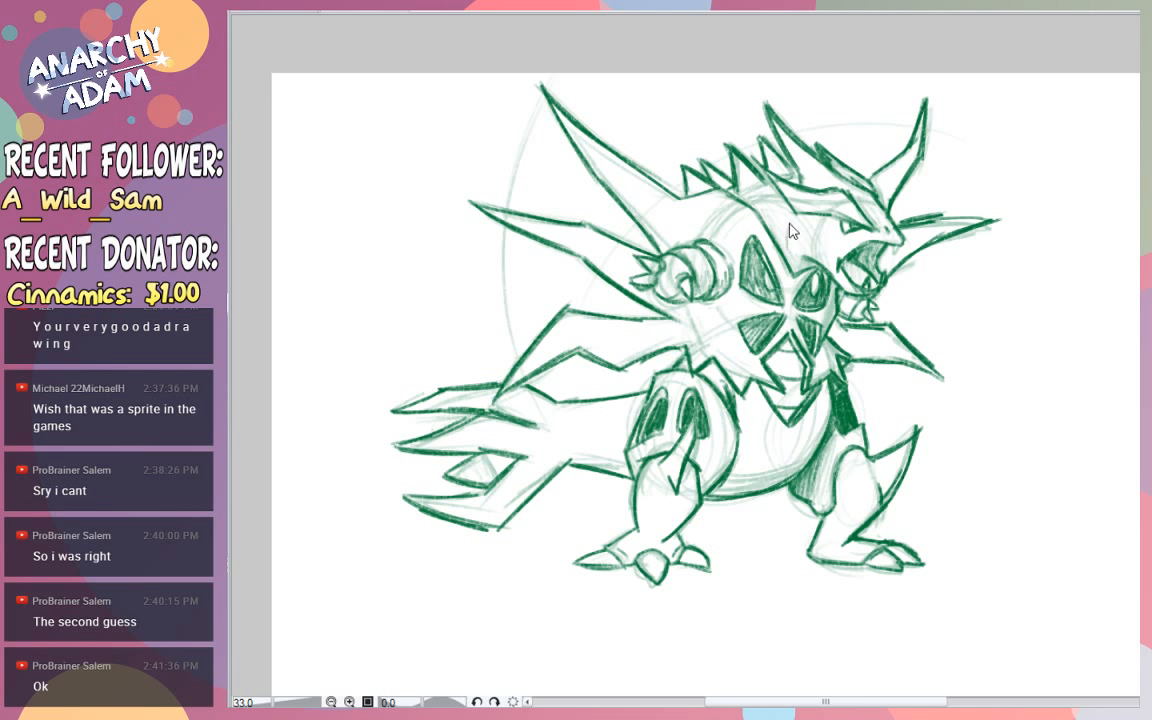
- Draw the openings along the neck armour behind the head and fill them with dark green
{"action": "left_click_drag", "start_coordinate": [791, 221], "coordinate": [774, 222]}
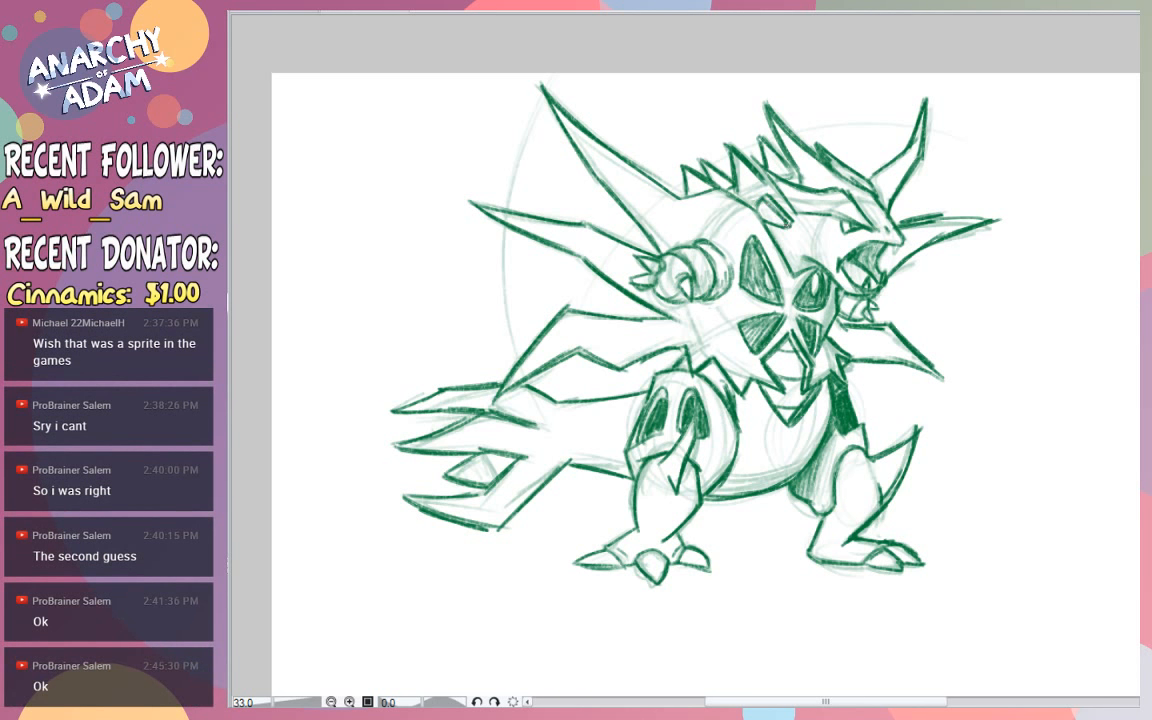
{"action": "left_click_drag", "start_coordinate": [782, 219], "coordinate": [762, 209]}
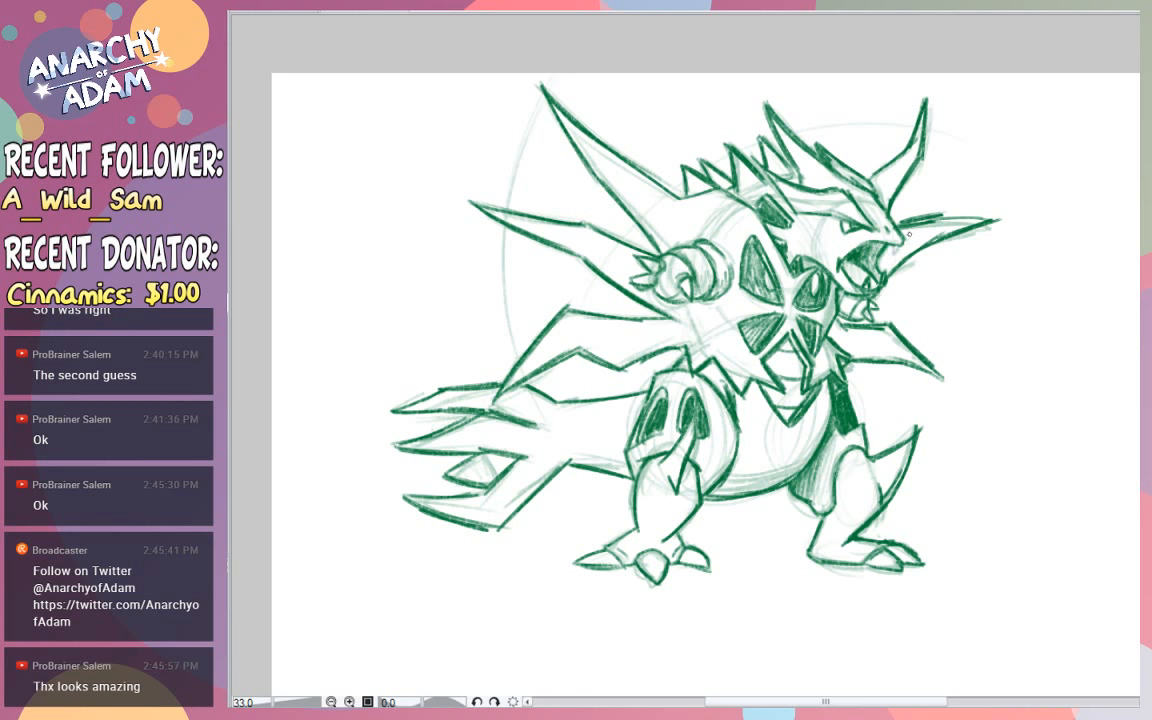
- Clean stray rough lines from the face and sharpen the fangs along the open upper jaw
{"action": "mouse_move", "coordinate": [906, 238]}
{"action": "left_mouse_down"}
{"action": "mouse_move", "coordinate": [969, 275]}
{"action": "mouse_move", "coordinate": [920, 260]}
{"action": "mouse_move", "coordinate": [941, 266]}
{"action": "left_mouse_up"}
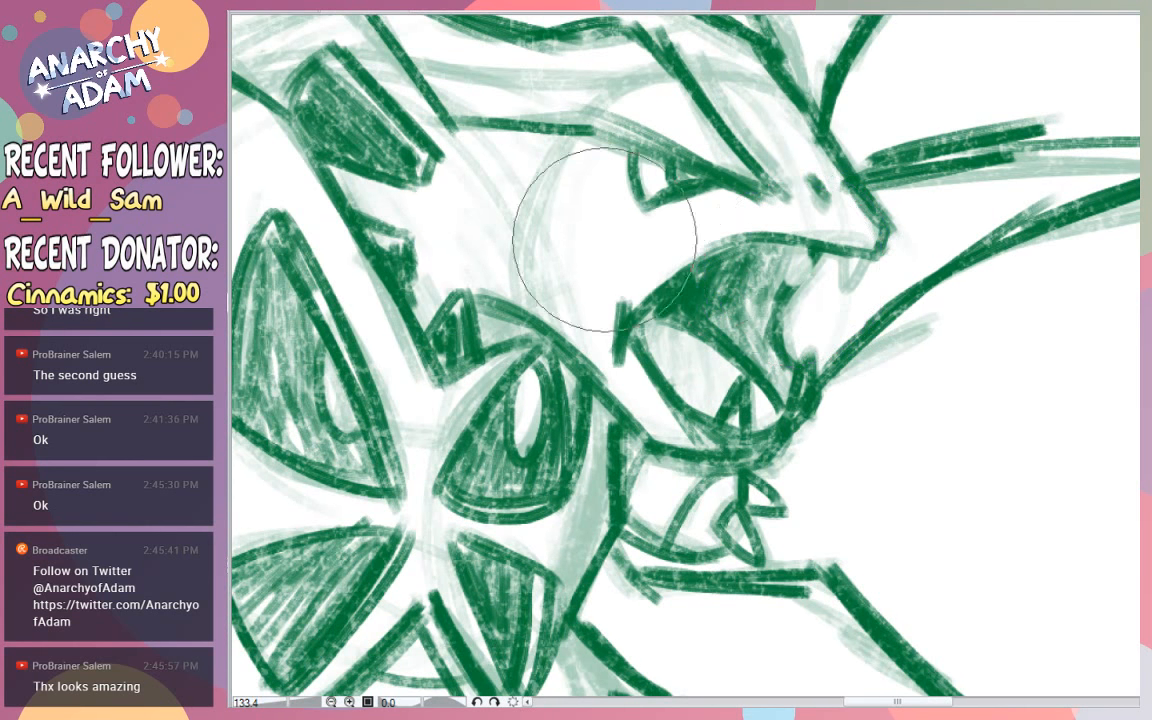
{"action": "left_click_drag", "start_coordinate": [792, 246], "coordinate": [795, 305]}
{"action": "mouse_move", "coordinate": [834, 256]}
{"action": "left_mouse_down"}
{"action": "mouse_move", "coordinate": [838, 296]}
{"action": "mouse_move", "coordinate": [915, 231]}
{"action": "mouse_move", "coordinate": [856, 208]}
{"action": "left_mouse_up"}
{"action": "mouse_move", "coordinate": [923, 255]}
{"action": "left_mouse_down"}
{"action": "mouse_move", "coordinate": [906, 238]}
{"action": "mouse_move", "coordinate": [923, 213]}
{"action": "mouse_move", "coordinate": [982, 169]}
{"action": "left_mouse_up"}
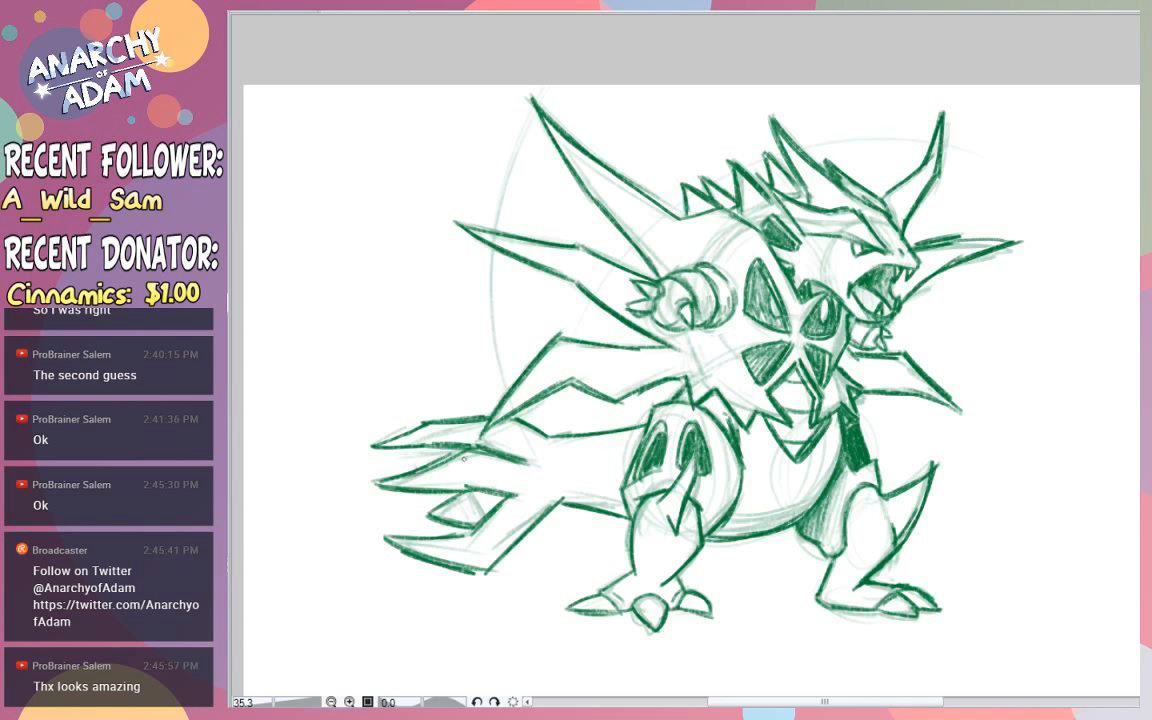
- Complete the tail's small inner spike, hide the rough lines and fade the refined sketch for inking
{"action": "mouse_move", "coordinate": [471, 493]}
{"action": "left_mouse_down"}
{"action": "mouse_move", "coordinate": [486, 525]}
{"action": "mouse_move", "coordinate": [489, 514]}
{"action": "left_mouse_up"}
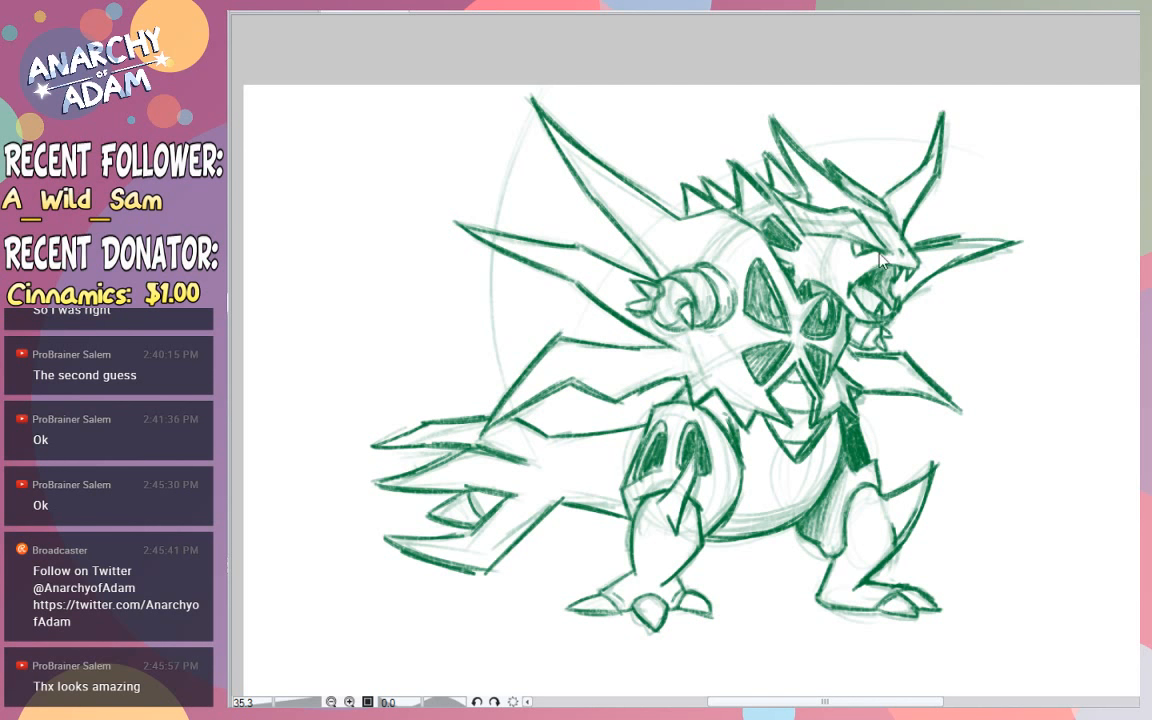
{"action": "left_click", "coordinate": [706, 229]}
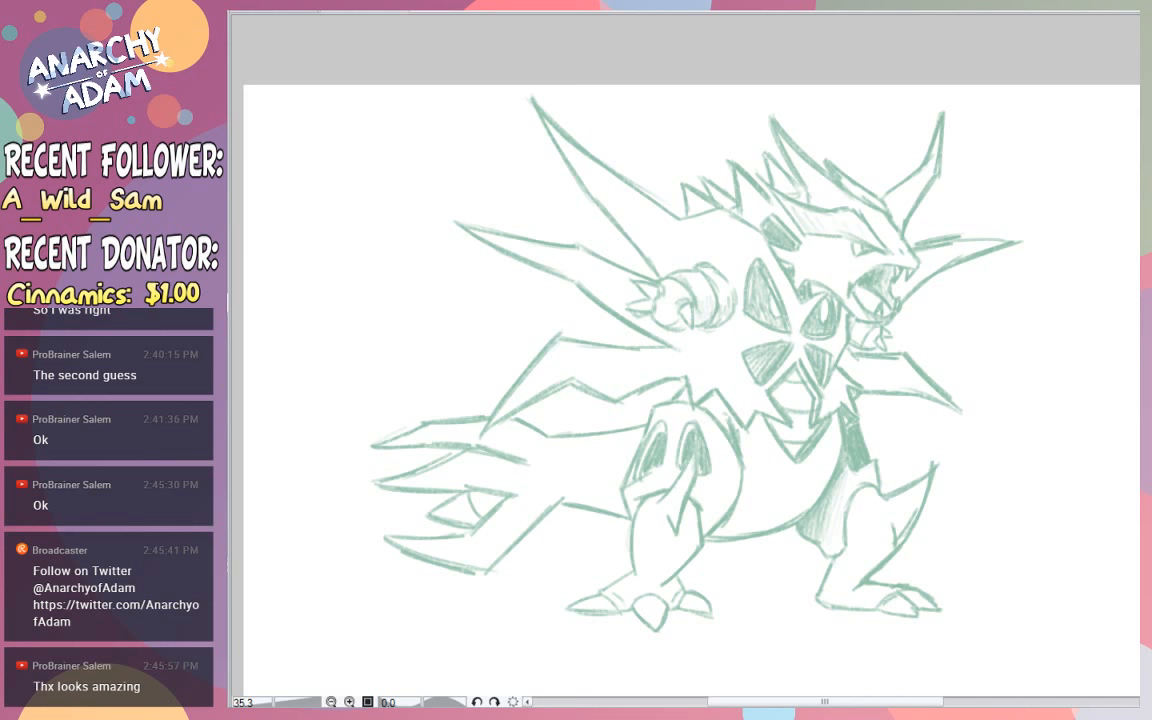
{"action": "mouse_move", "coordinate": [888, 201]}
{"action": "left_mouse_down"}
{"action": "mouse_move", "coordinate": [927, 257]}
{"action": "mouse_move", "coordinate": [919, 199]}
{"action": "left_mouse_up"}
{"action": "key", "text": "ctrl+z"}
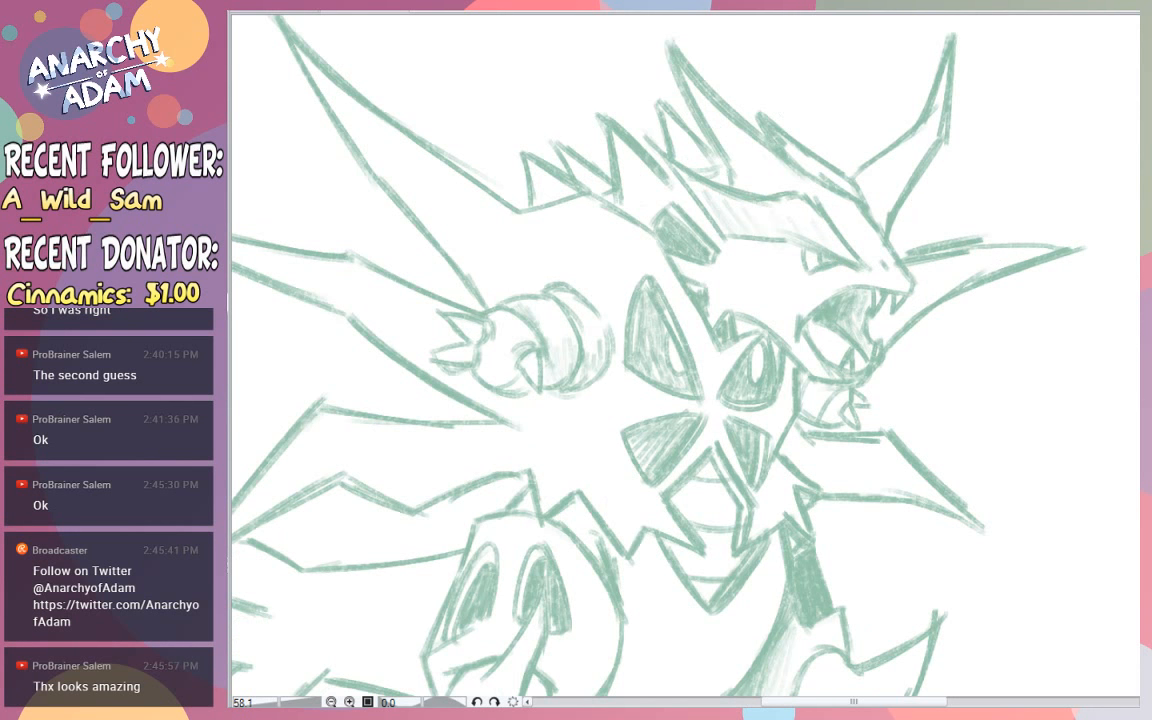
{"action": "left_click_drag", "start_coordinate": [868, 176], "coordinate": [866, 189]}
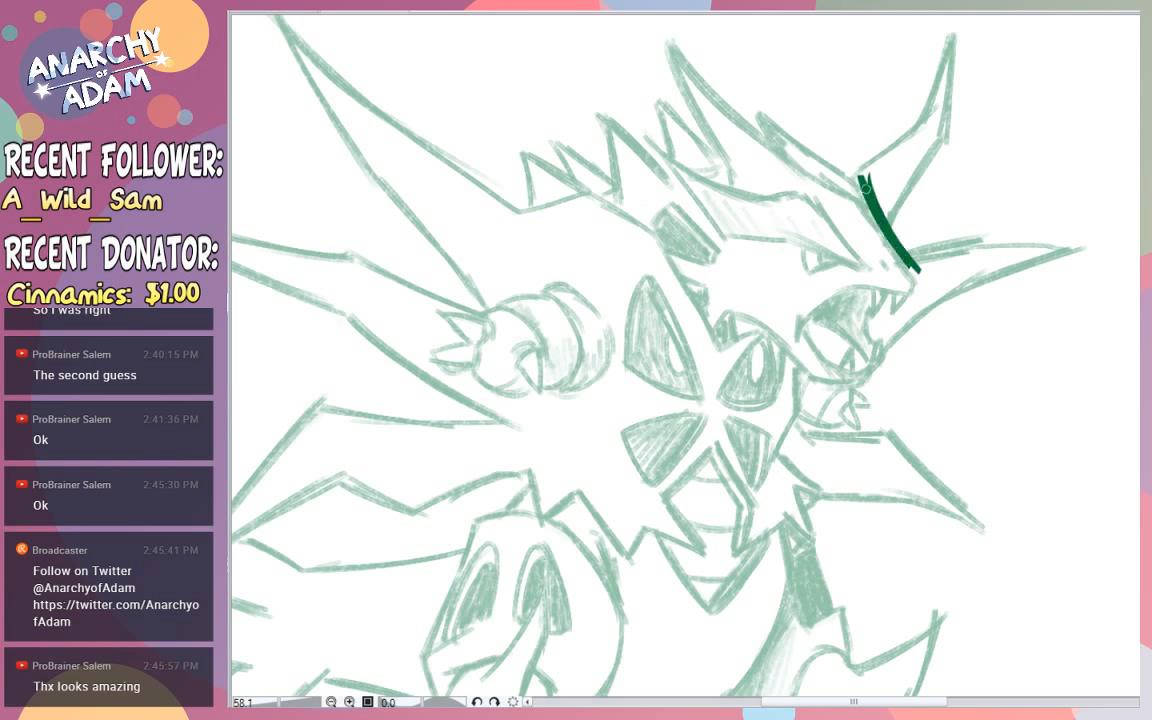
{"action": "key", "text": "ctrl+z"}
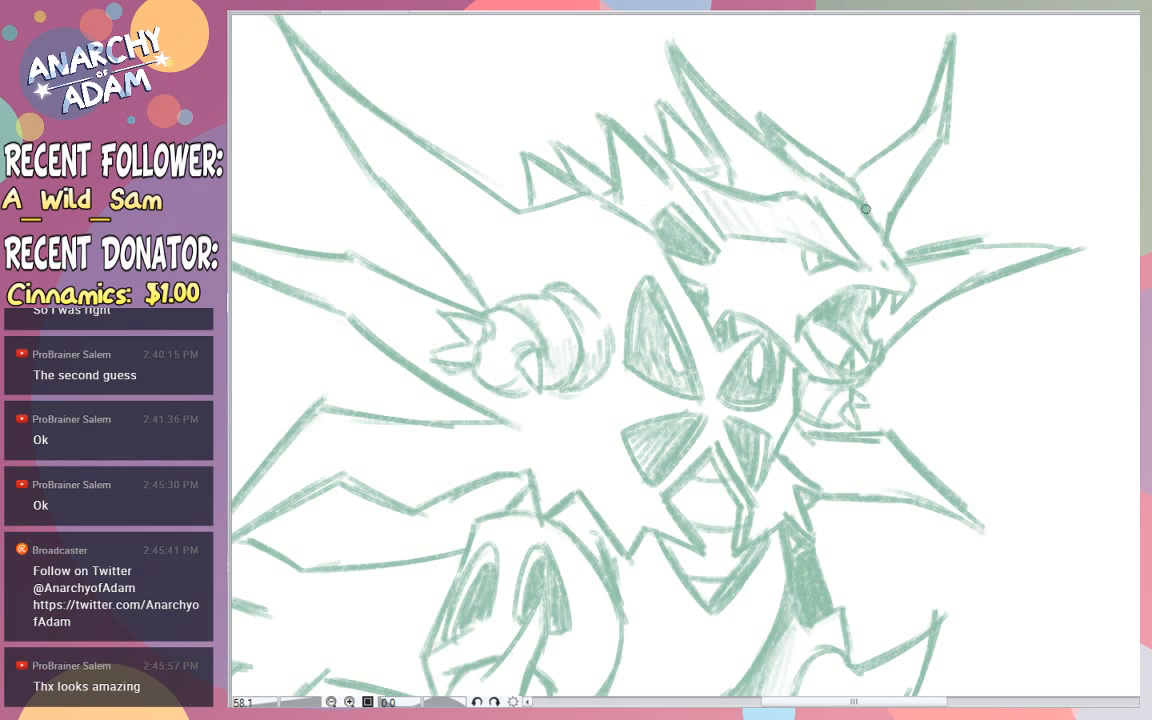
{"action": "left_click_drag", "start_coordinate": [864, 204], "coordinate": [920, 288]}
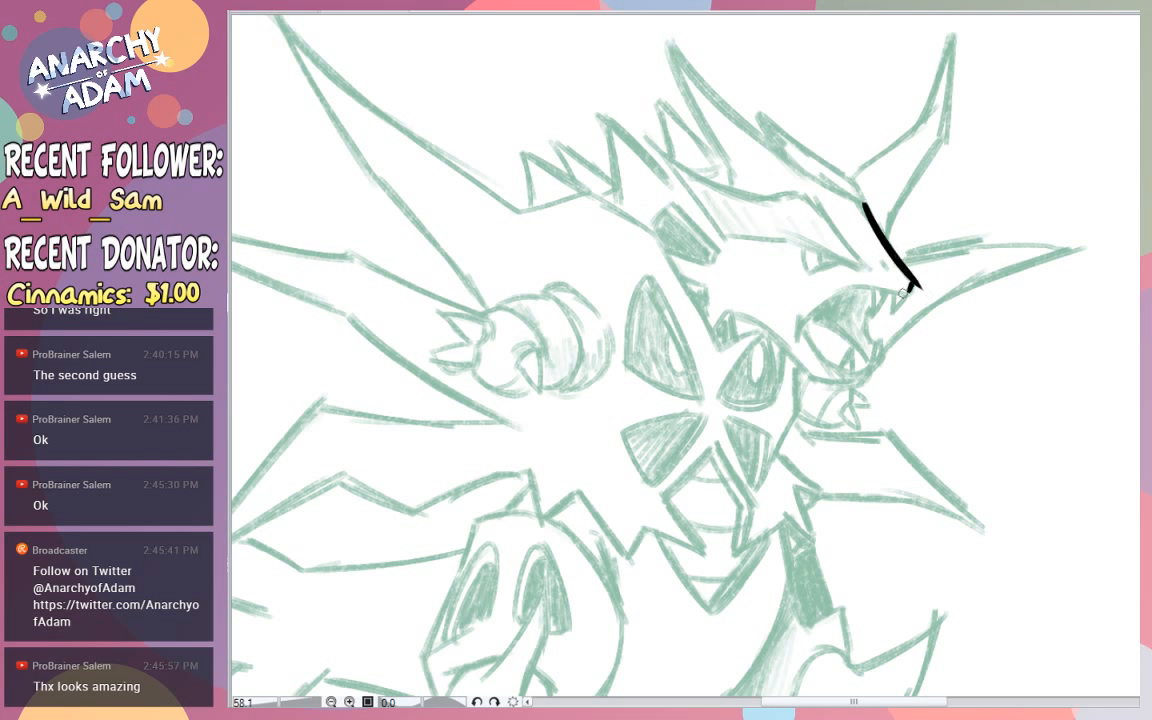
{"action": "key", "text": "ctrl+z"}
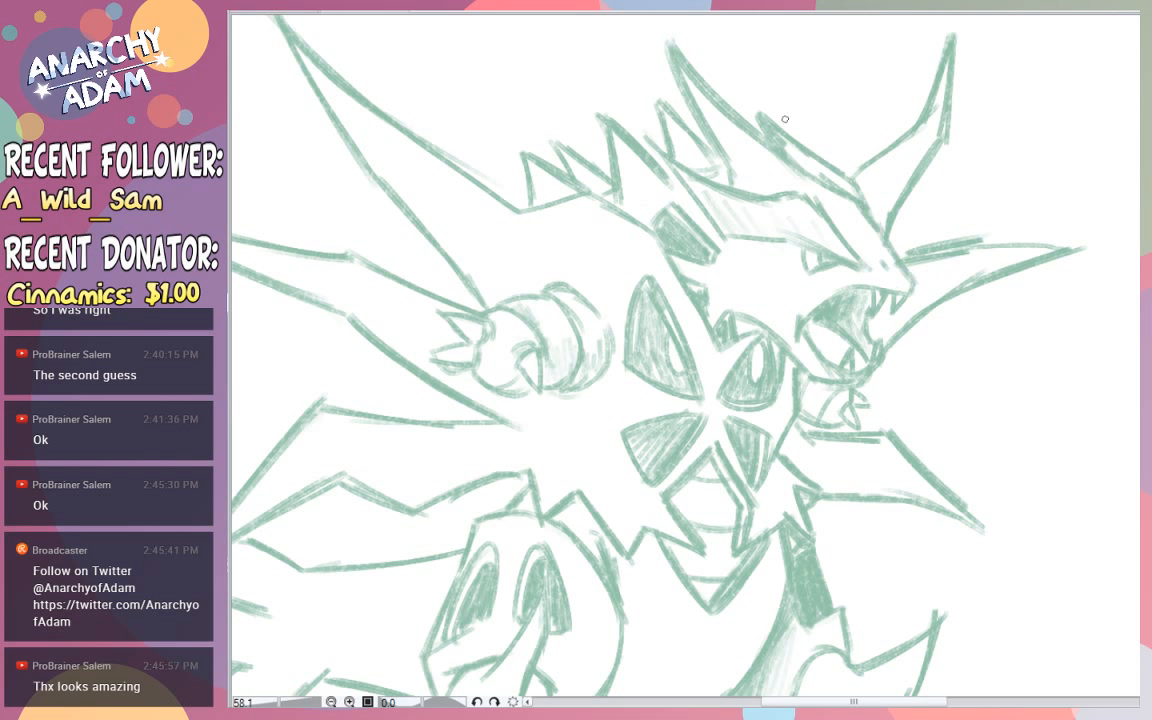
- Ink the snout in black from the brow to the nose tip and along the upper lip to the mouth corner
{"action": "left_click_drag", "start_coordinate": [860, 187], "coordinate": [923, 298]}
{"action": "key", "text": "ctrl+z"}
{"action": "mouse_move", "coordinate": [864, 198]}
{"action": "left_mouse_down"}
{"action": "mouse_move", "coordinate": [915, 285]}
{"action": "mouse_move", "coordinate": [845, 287]}
{"action": "left_mouse_up"}
{"action": "key", "text": "ctrl+z"}
{"action": "mouse_move", "coordinate": [918, 292]}
{"action": "left_mouse_down"}
{"action": "mouse_move", "coordinate": [838, 289]}
{"action": "mouse_move", "coordinate": [797, 327]}
{"action": "left_mouse_up"}
{"action": "key", "text": "ctrl+z"}
{"action": "left_click_drag", "start_coordinate": [851, 289], "coordinate": [791, 335]}
{"action": "key", "text": "ctrl+z"}
{"action": "mouse_move", "coordinate": [850, 288]}
{"action": "left_mouse_down"}
{"action": "mouse_move", "coordinate": [793, 335]}
{"action": "mouse_move", "coordinate": [849, 380]}
{"action": "left_mouse_up"}
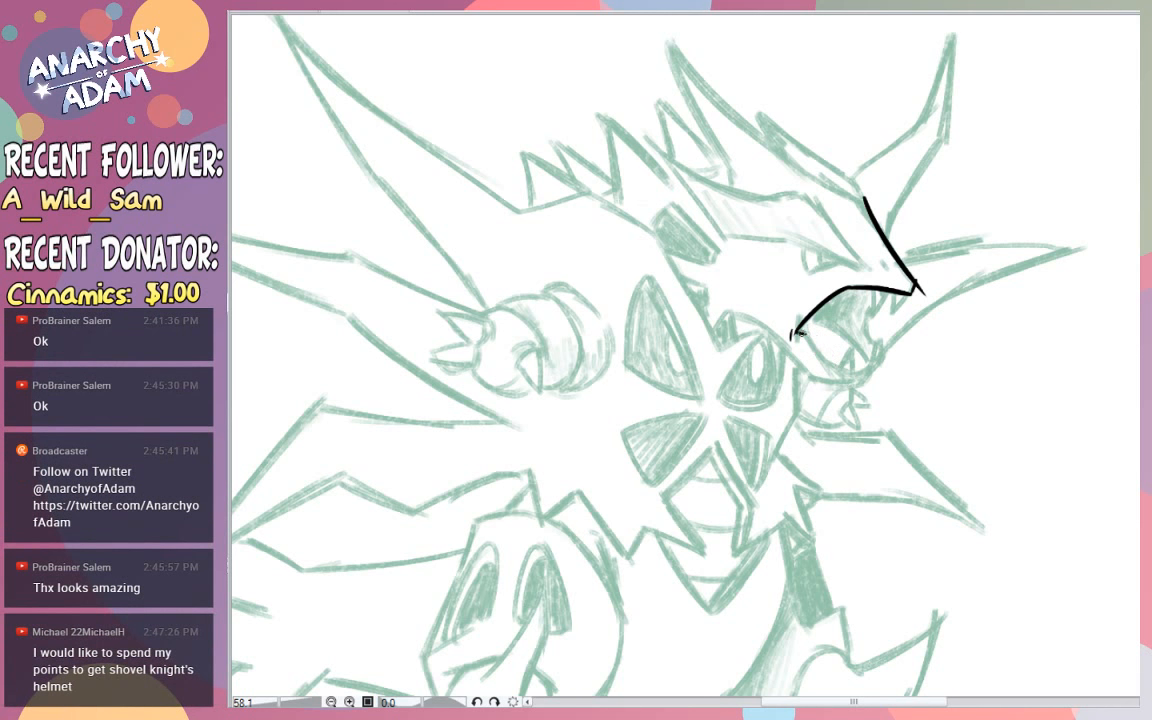
{"action": "key", "text": "ctrl+z"}
{"action": "key", "text": "ctrl+z"}
- Switch to the request sheet, circle the first viewer's 10 points in blue and note "Shovel Knight" beside them
{"action": "left_click", "coordinate": [257, 9]}
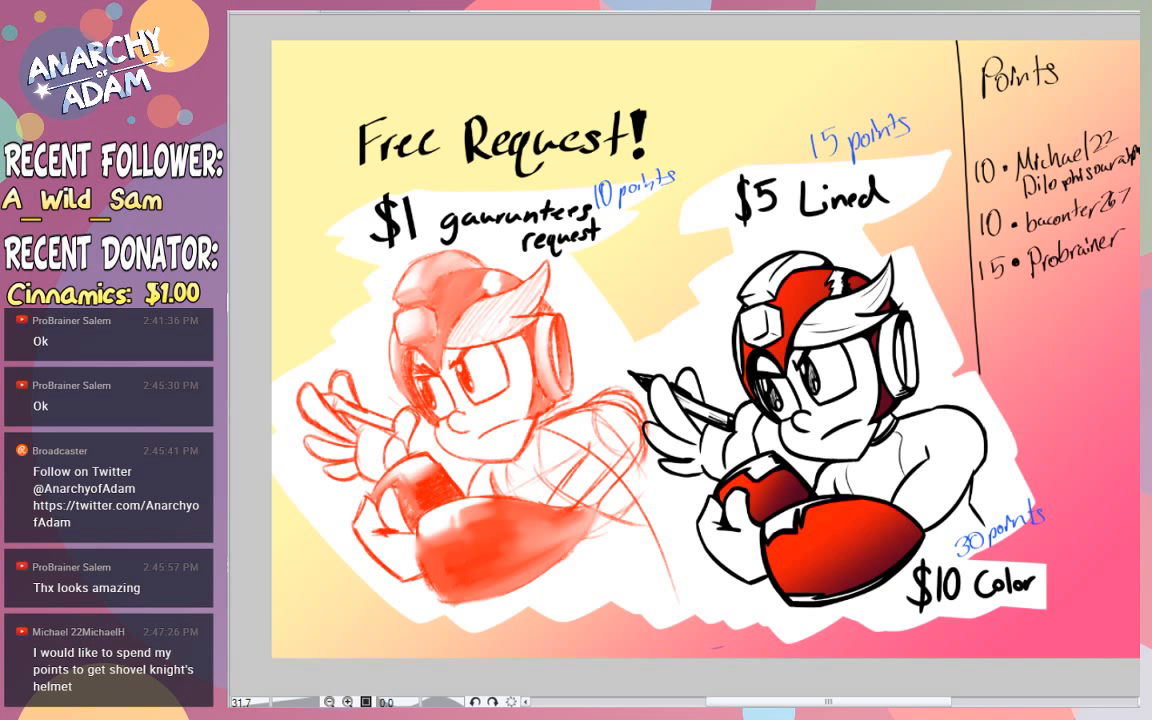
{"action": "left_click_drag", "start_coordinate": [1012, 128], "coordinate": [1001, 149]}
{"action": "key", "text": "ctrl+z"}
{"action": "left_click_drag", "start_coordinate": [1003, 148], "coordinate": [993, 143]}
{"action": "key", "text": "ctrl+z"}
{"action": "left_click_drag", "start_coordinate": [971, 151], "coordinate": [1013, 127]}
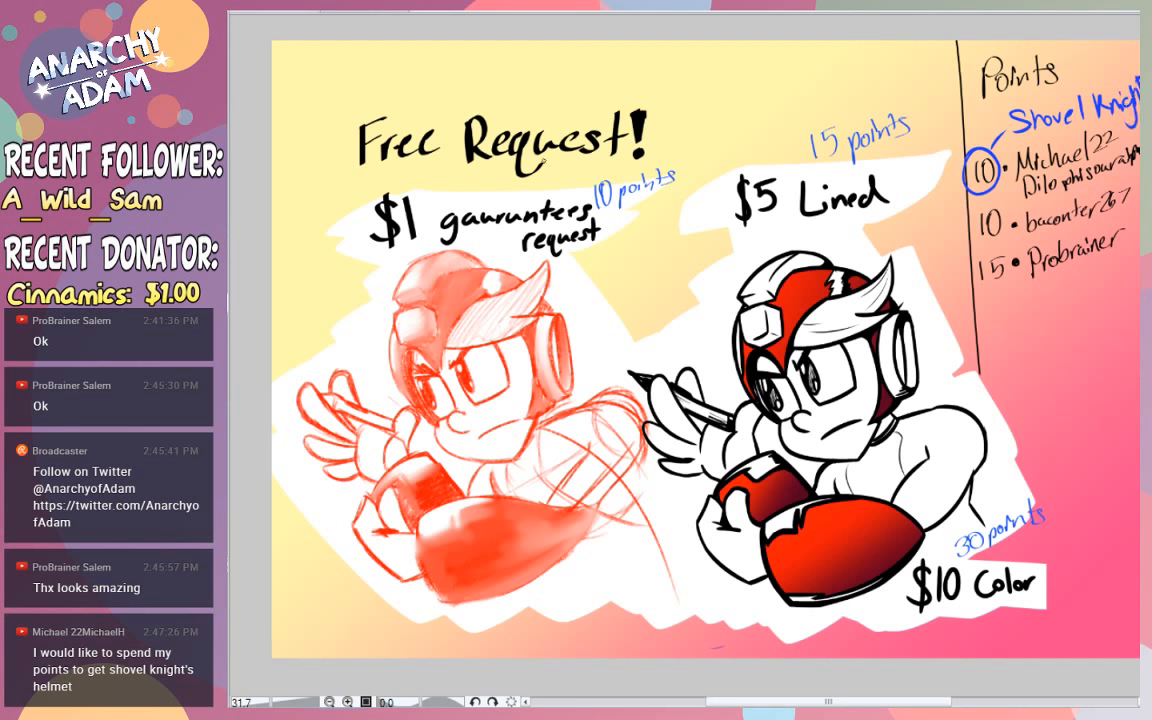
{"action": "key", "text": "Delete"}
{"action": "key", "text": "ctrl+z"}
- Return to the Tyranitar drawing and ink both edges of the long pointed crest above the brow
{"action": "left_click", "coordinate": [345, 12]}
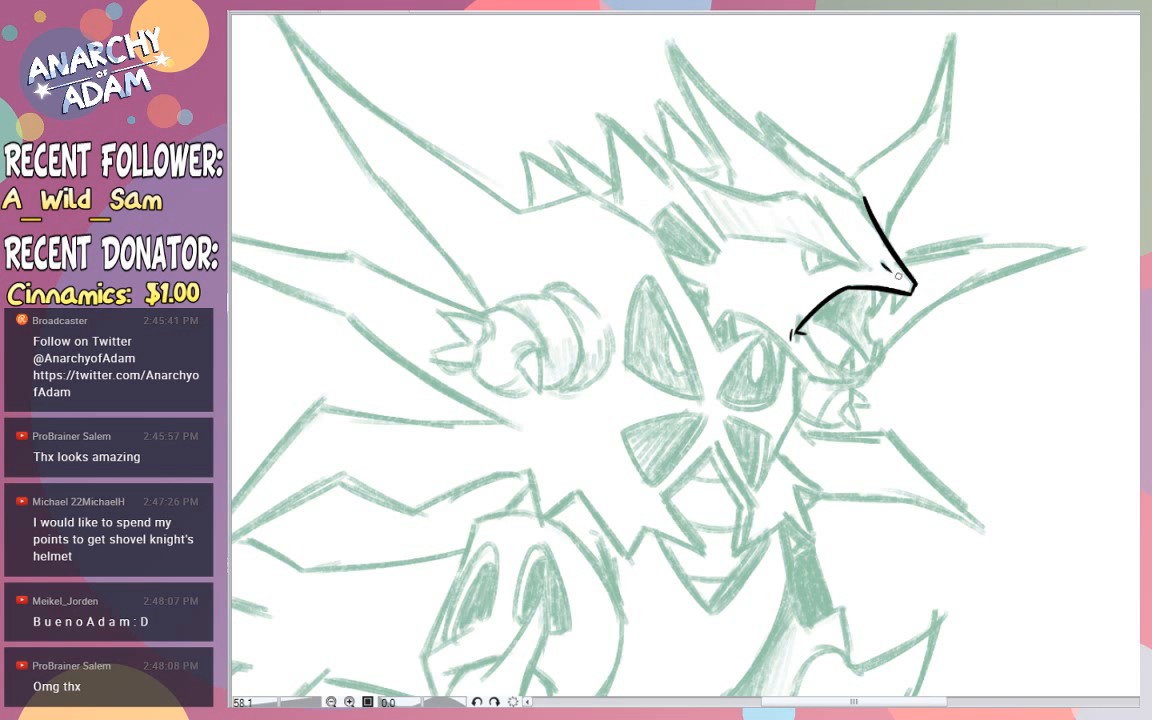
{"action": "left_click_drag", "start_coordinate": [855, 187], "coordinate": [630, 60]}
{"action": "key", "text": "ctrl+z"}
{"action": "mouse_move", "coordinate": [862, 193]}
{"action": "left_mouse_down"}
{"action": "mouse_move", "coordinate": [728, 100]}
{"action": "mouse_move", "coordinate": [668, 38]}
{"action": "left_mouse_up"}
{"action": "key", "text": "ctrl+z"}
{"action": "left_click_drag", "start_coordinate": [864, 195], "coordinate": [617, 21]}
{"action": "key", "text": "ctrl+z"}
{"action": "mouse_move", "coordinate": [866, 200]}
{"action": "left_mouse_down"}
{"action": "mouse_move", "coordinate": [656, 12]}
{"action": "mouse_move", "coordinate": [680, 84]}
{"action": "mouse_move", "coordinate": [744, 173]}
{"action": "left_mouse_up"}
{"action": "key", "text": "ctrl+z"}
{"action": "left_click_drag", "start_coordinate": [667, 45], "coordinate": [729, 164]}
{"action": "key", "text": "ctrl+z"}
{"action": "key", "text": "ctrl+z"}
{"action": "left_click_drag", "start_coordinate": [657, 14], "coordinate": [685, 70]}
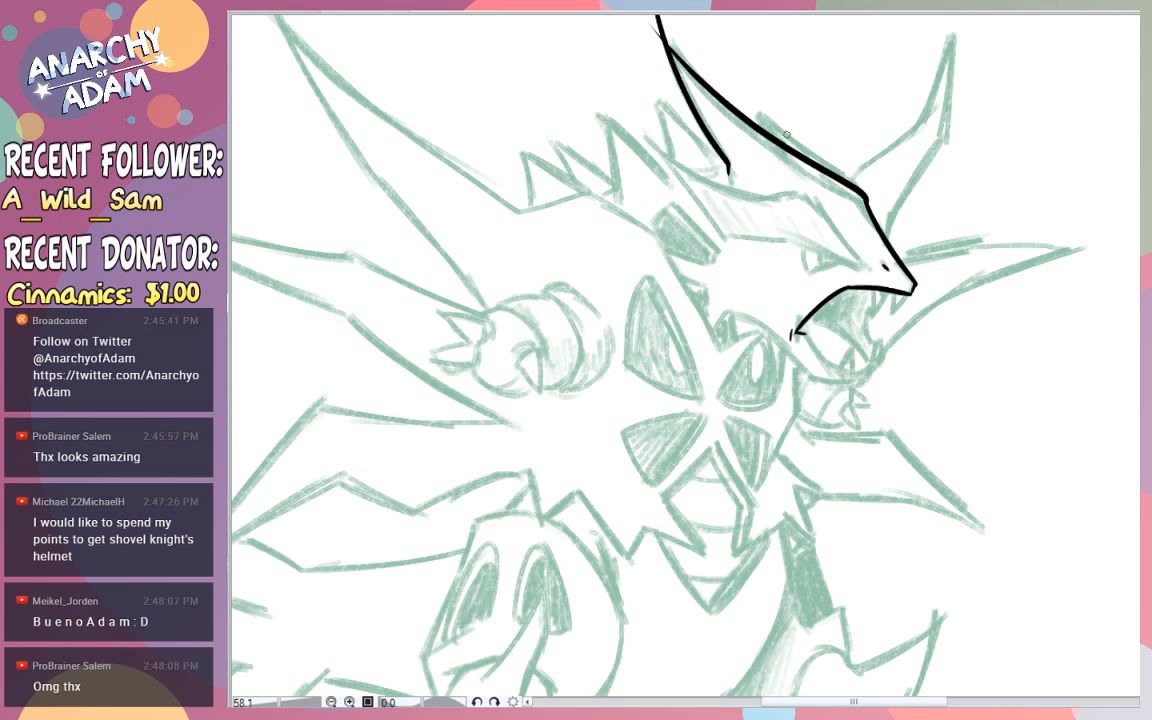
- Ink the brow band's lower edge from above the nostril back to its pointed rear end
{"action": "mouse_move", "coordinate": [866, 272]}
{"action": "left_mouse_down"}
{"action": "mouse_move", "coordinate": [810, 204]}
{"action": "mouse_move", "coordinate": [668, 176]}
{"action": "left_mouse_up"}
{"action": "key", "text": "ctrl+z"}
{"action": "mouse_move", "coordinate": [865, 270]}
{"action": "left_mouse_down"}
{"action": "mouse_move", "coordinate": [803, 194]}
{"action": "mouse_move", "coordinate": [645, 147]}
{"action": "left_mouse_up"}
{"action": "key", "text": "ctrl+z"}
{"action": "mouse_move", "coordinate": [864, 270]}
{"action": "left_mouse_down"}
{"action": "mouse_move", "coordinate": [654, 136]}
{"action": "mouse_move", "coordinate": [621, 95]}
{"action": "left_mouse_up"}
{"action": "key", "text": "ctrl+z"}
{"action": "mouse_move", "coordinate": [866, 271]}
{"action": "left_mouse_down"}
{"action": "mouse_move", "coordinate": [797, 238]}
{"action": "mouse_move", "coordinate": [755, 236]}
{"action": "mouse_move", "coordinate": [675, 167]}
{"action": "left_mouse_up"}
{"action": "key", "text": "ctrl+z"}
{"action": "mouse_move", "coordinate": [865, 270]}
{"action": "left_mouse_down"}
{"action": "mouse_move", "coordinate": [689, 203]}
{"action": "mouse_move", "coordinate": [551, 93]}
{"action": "left_mouse_up"}
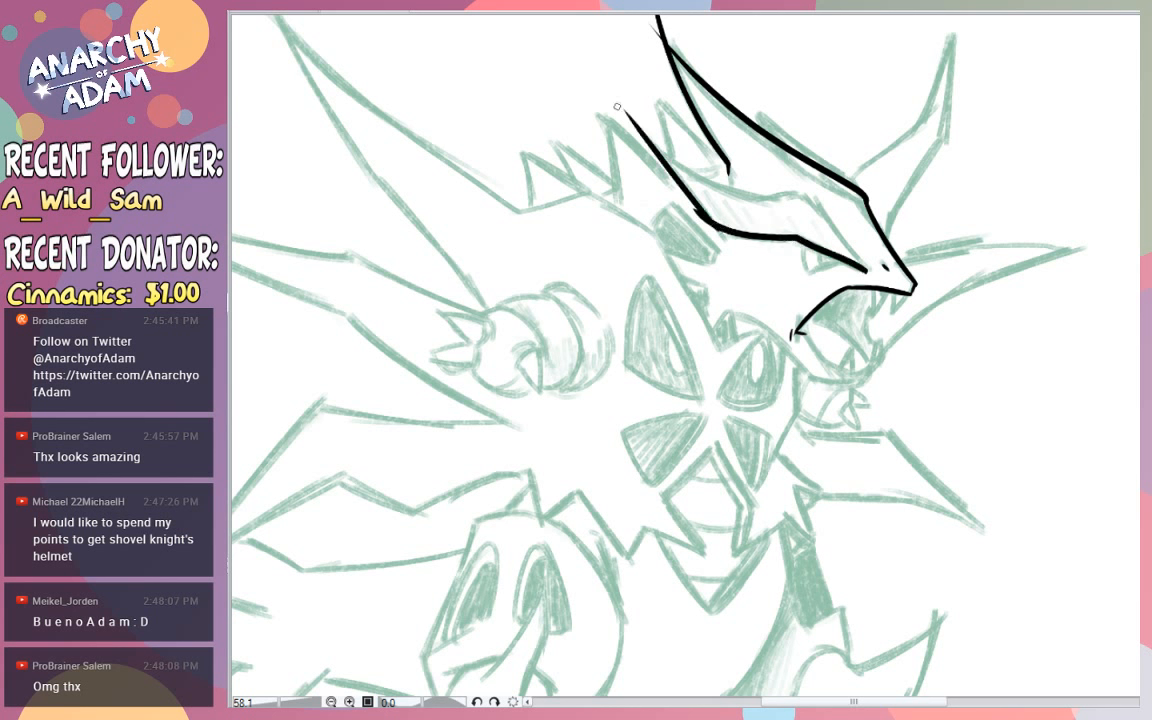
{"action": "key", "text": "ctrl+z"}
{"action": "left_click_drag", "start_coordinate": [650, 210], "coordinate": [608, 97]}
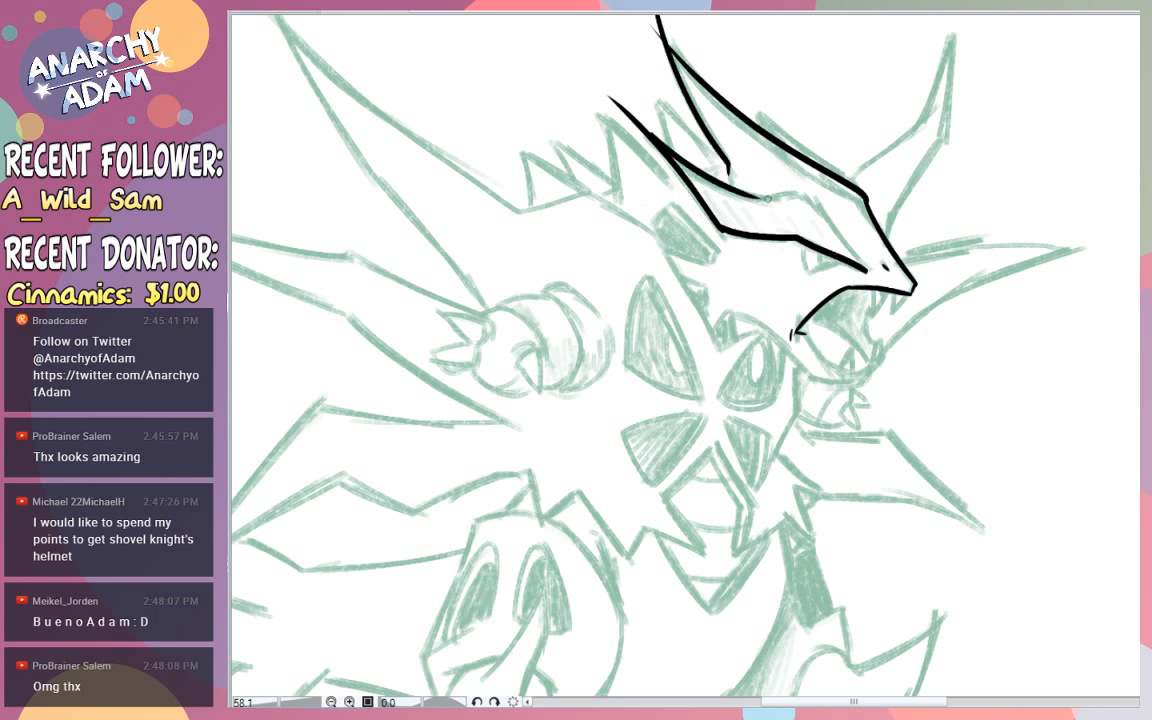
- Ink the brow band's curved upper edge and its angled front edge down to the eye
{"action": "left_click_drag", "start_coordinate": [665, 155], "coordinate": [772, 191]}
{"action": "key", "text": "ctrl+z"}
{"action": "left_click_drag", "start_coordinate": [655, 140], "coordinate": [815, 194]}
{"action": "key", "text": "ctrl+z"}
{"action": "mouse_move", "coordinate": [655, 141]}
{"action": "left_mouse_down"}
{"action": "mouse_move", "coordinate": [811, 191]}
{"action": "mouse_move", "coordinate": [863, 267]}
{"action": "left_mouse_up"}
{"action": "key", "text": "ctrl+z"}
{"action": "mouse_move", "coordinate": [805, 194]}
{"action": "left_mouse_down"}
{"action": "mouse_move", "coordinate": [867, 271]}
{"action": "mouse_move", "coordinate": [771, 153]}
{"action": "left_mouse_up"}
{"action": "key", "text": "ctrl+z"}
{"action": "mouse_move", "coordinate": [814, 192]}
{"action": "left_mouse_down"}
{"action": "mouse_move", "coordinate": [860, 201]}
{"action": "mouse_move", "coordinate": [723, 128]}
{"action": "mouse_move", "coordinate": [747, 136]}
{"action": "mouse_move", "coordinate": [727, 146]}
{"action": "mouse_move", "coordinate": [744, 161]}
{"action": "mouse_move", "coordinate": [784, 176]}
{"action": "left_mouse_up"}
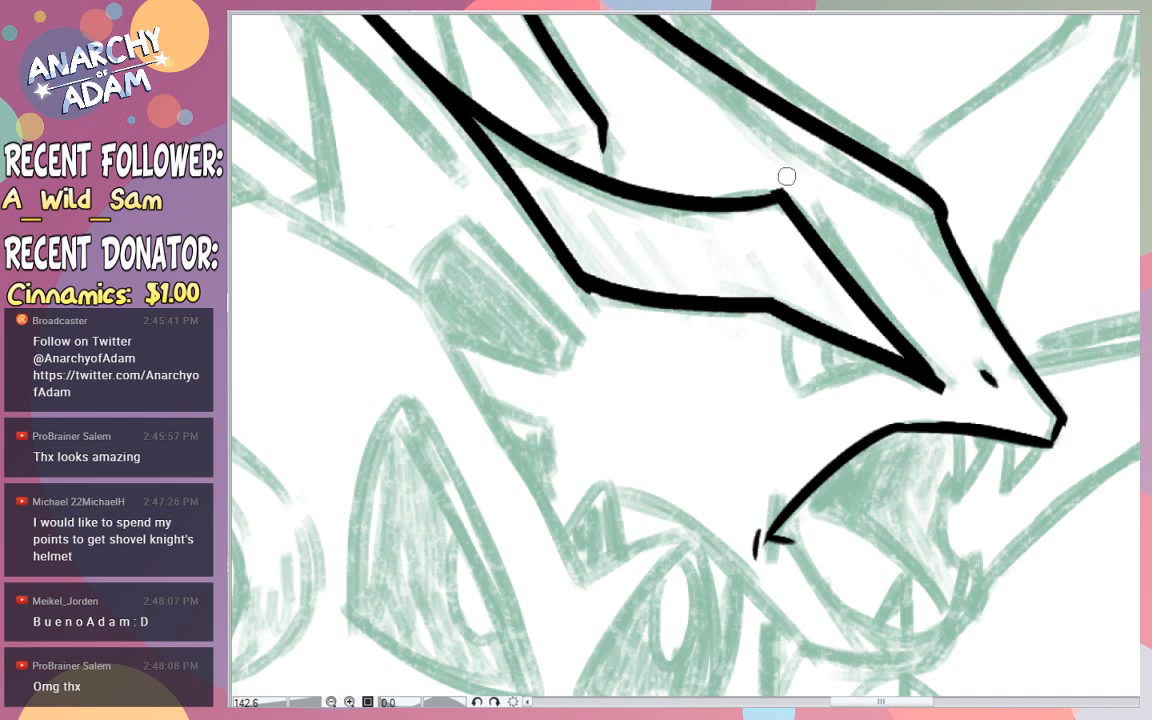
- Remove the overshooting line ends at the brow band's upper front corner to leave a clean corner
{"action": "key", "text": "ctrl+z"}
{"action": "key", "text": "ctrl+z"}
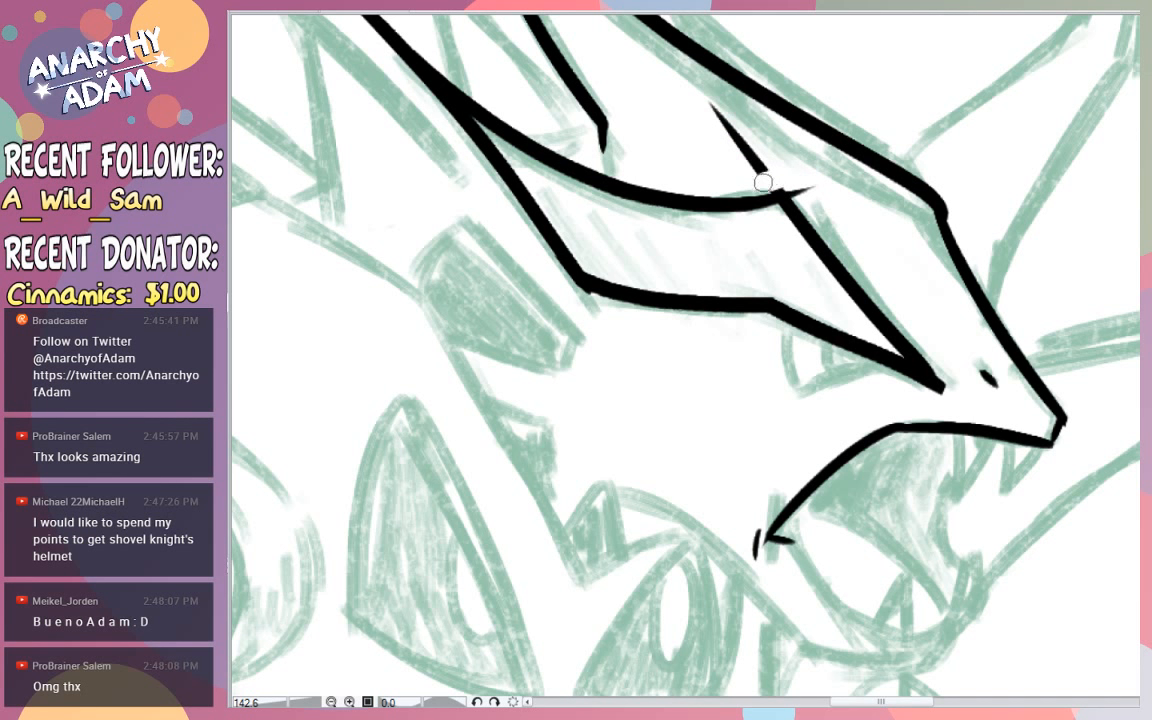
{"action": "mouse_move", "coordinate": [762, 181]}
{"action": "left_mouse_down"}
{"action": "mouse_move", "coordinate": [756, 157]}
{"action": "mouse_move", "coordinate": [816, 195]}
{"action": "mouse_move", "coordinate": [786, 170]}
{"action": "left_mouse_up"}
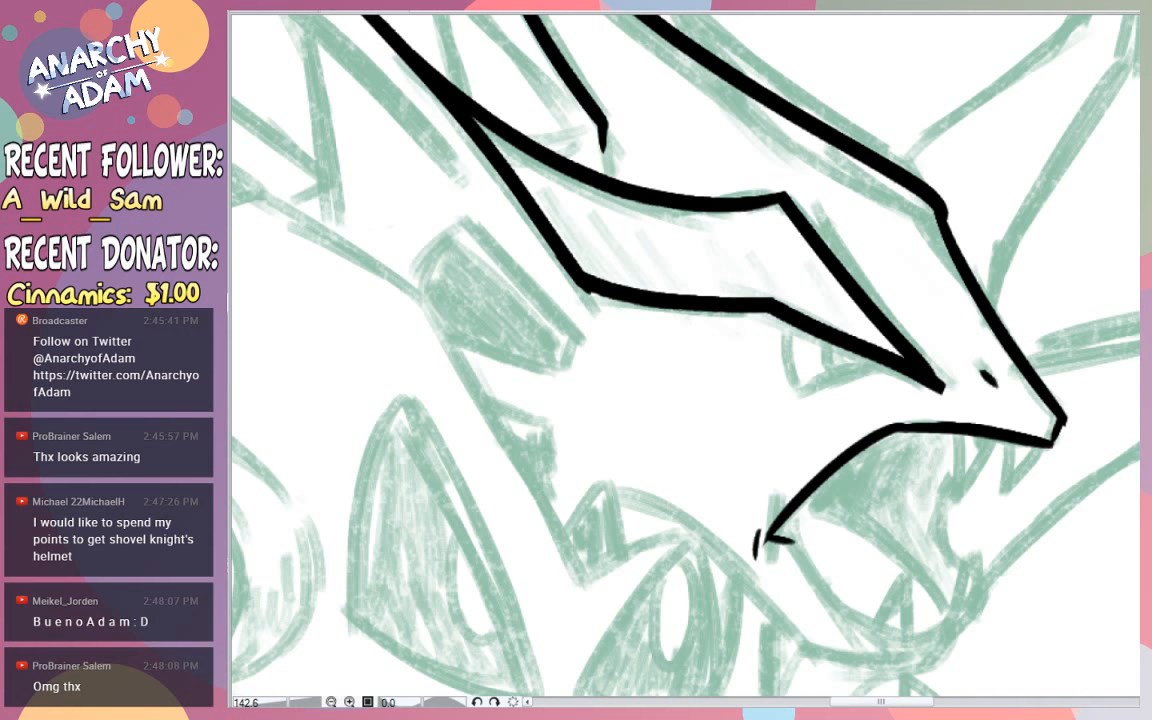
- Rework the brow band's rear end into a shorter, sharply tapered tip
{"action": "scroll", "coordinate": [643, 83], "scroll_direction": "up", "scroll_amount": 3}
{"action": "left_click_drag", "start_coordinate": [400, 186], "coordinate": [306, 97]}
{"action": "left_click_drag", "start_coordinate": [491, 234], "coordinate": [290, 73]}
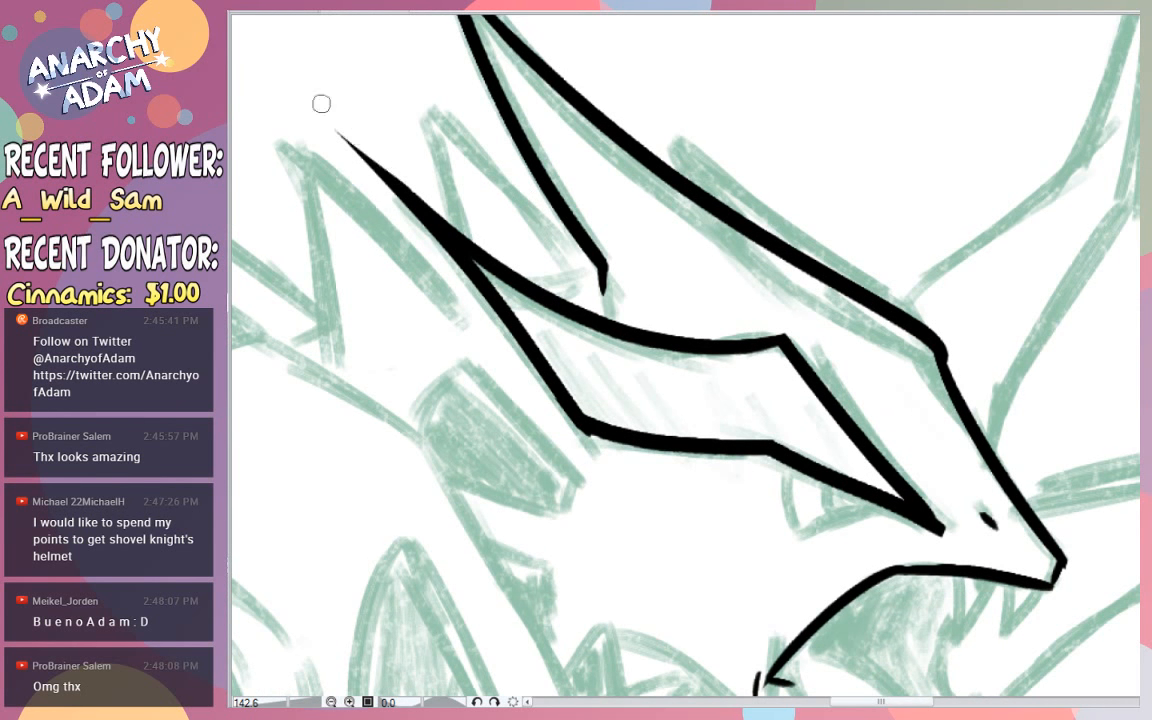
{"action": "left_click_drag", "start_coordinate": [313, 108], "coordinate": [523, 446]}
{"action": "key", "text": "ctrl+z"}
{"action": "left_click_drag", "start_coordinate": [306, 117], "coordinate": [620, 609]}
{"action": "key", "text": "ctrl+z"}
{"action": "left_click_drag", "start_coordinate": [301, 112], "coordinate": [537, 437]}
{"action": "left_click_drag", "start_coordinate": [322, 120], "coordinate": [660, 617]}
{"action": "key", "text": "ctrl+z"}
{"action": "left_click_drag", "start_coordinate": [489, 333], "coordinate": [317, 108]}
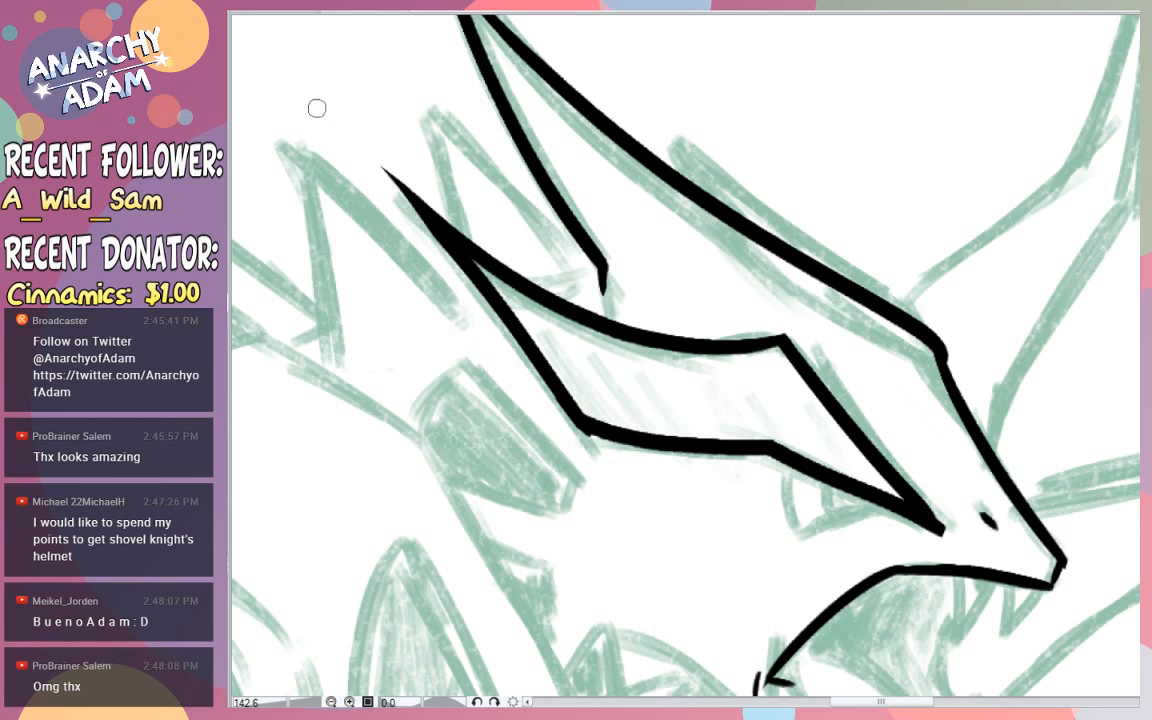
{"action": "key", "text": "ctrl+z"}
{"action": "mouse_move", "coordinate": [424, 273]}
{"action": "left_mouse_down"}
{"action": "mouse_move", "coordinate": [318, 130]}
{"action": "mouse_move", "coordinate": [496, 360]}
{"action": "left_mouse_up"}
{"action": "key", "text": "ctrl+z"}
{"action": "key", "text": "ctrl+z"}
{"action": "mouse_move", "coordinate": [308, 122]}
{"action": "left_mouse_down"}
{"action": "mouse_move", "coordinate": [494, 337]}
{"action": "mouse_move", "coordinate": [574, 470]}
{"action": "left_mouse_up"}
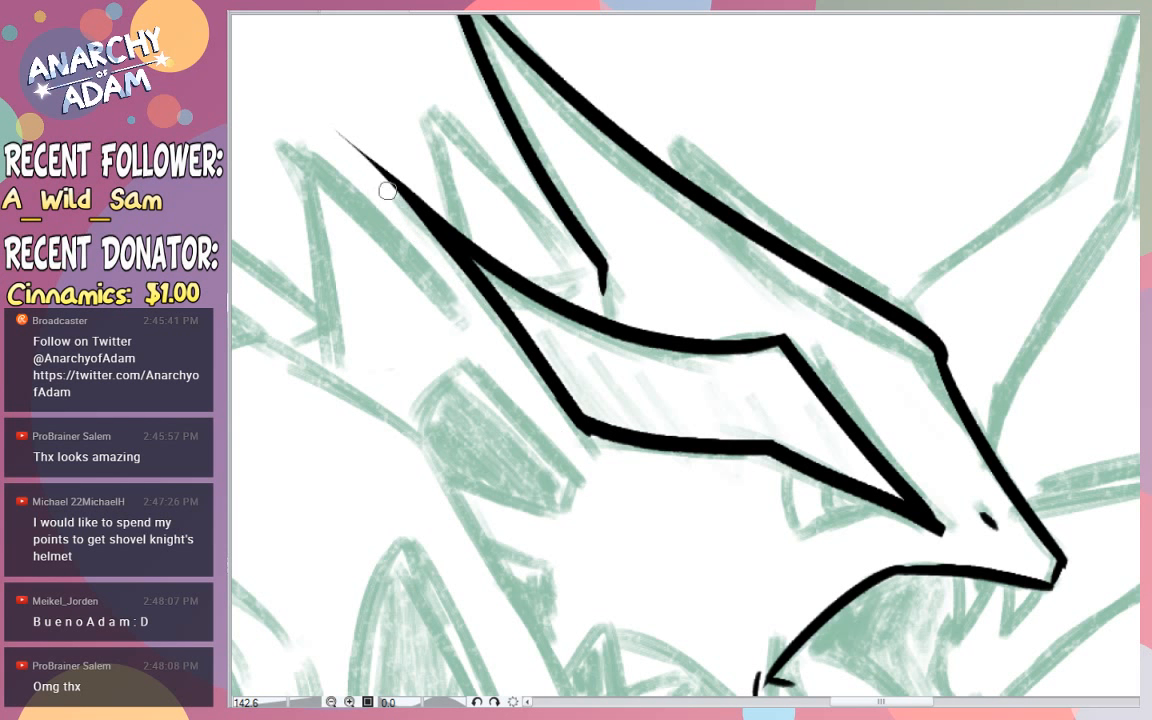
{"action": "key", "text": "ctrl+z"}
{"action": "left_click_drag", "start_coordinate": [296, 117], "coordinate": [528, 416]}
{"action": "key", "text": "ctrl+z"}
{"action": "left_click_drag", "start_coordinate": [346, 134], "coordinate": [378, 195]}
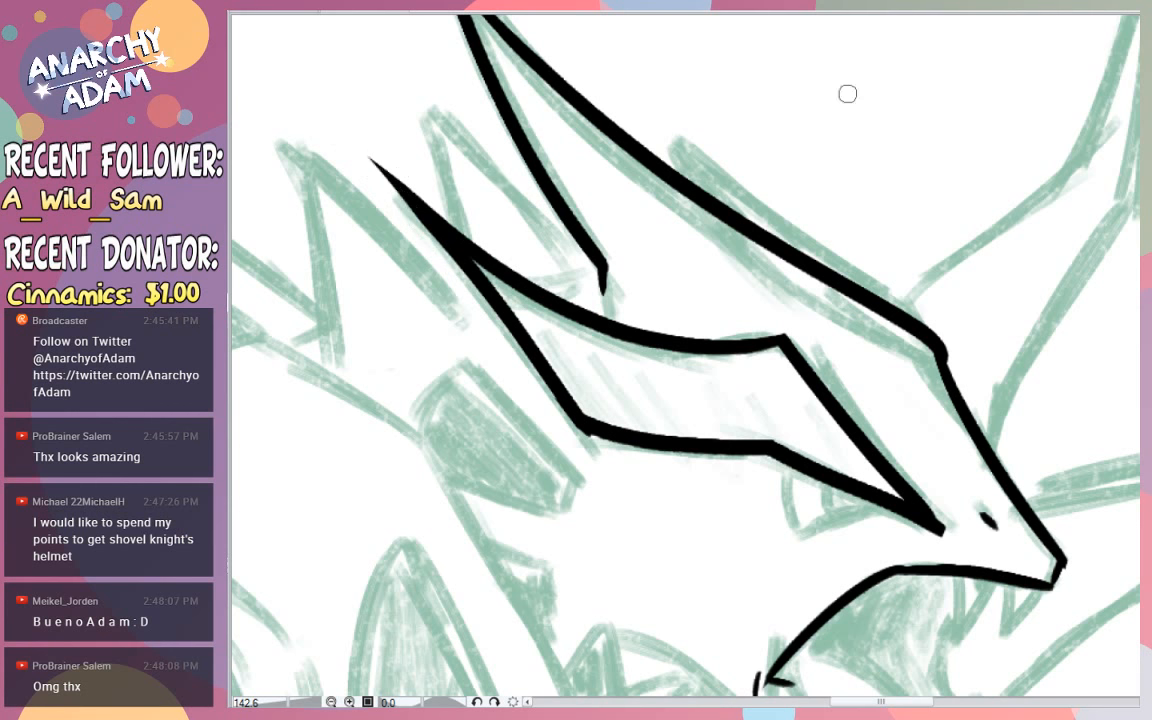
- Ink the eye beneath the brow band with its curved back edge, lower lid line and dark pupil
{"action": "scroll", "coordinate": [373, 139], "scroll_direction": "down", "scroll_amount": 4}
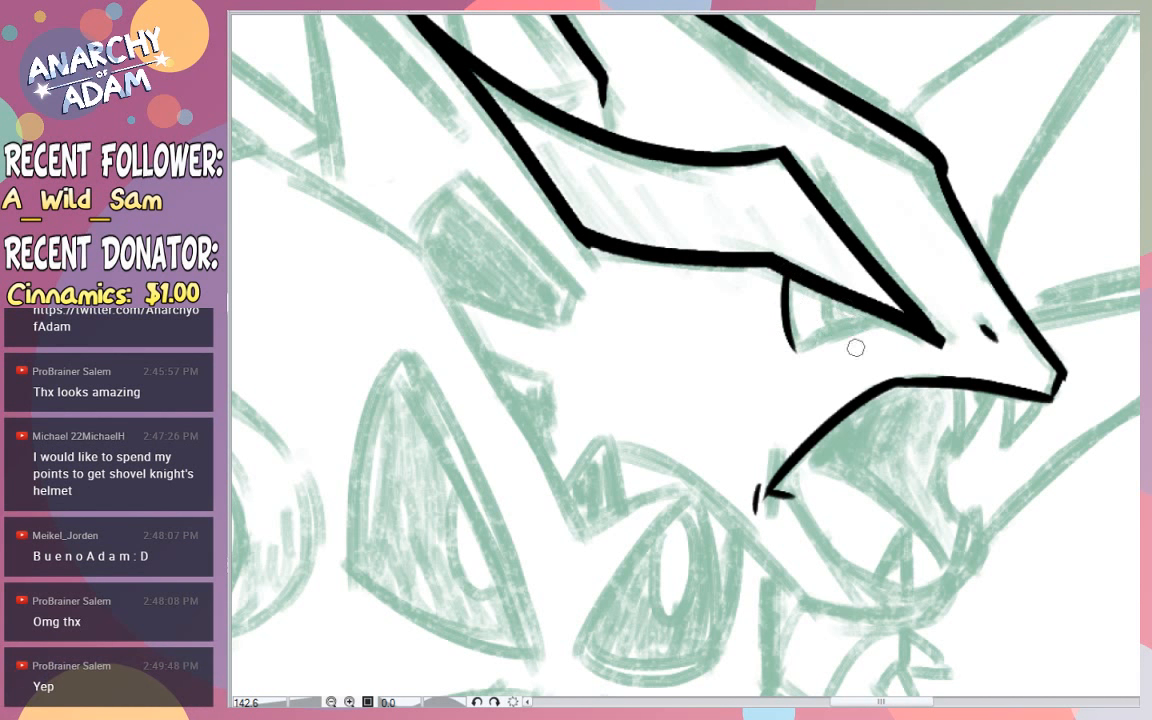
{"action": "mouse_move", "coordinate": [784, 282]}
{"action": "left_mouse_down"}
{"action": "mouse_move", "coordinate": [789, 338]}
{"action": "mouse_move", "coordinate": [900, 320]}
{"action": "mouse_move", "coordinate": [762, 370]}
{"action": "left_mouse_up"}
{"action": "key", "text": "ctrl+z"}
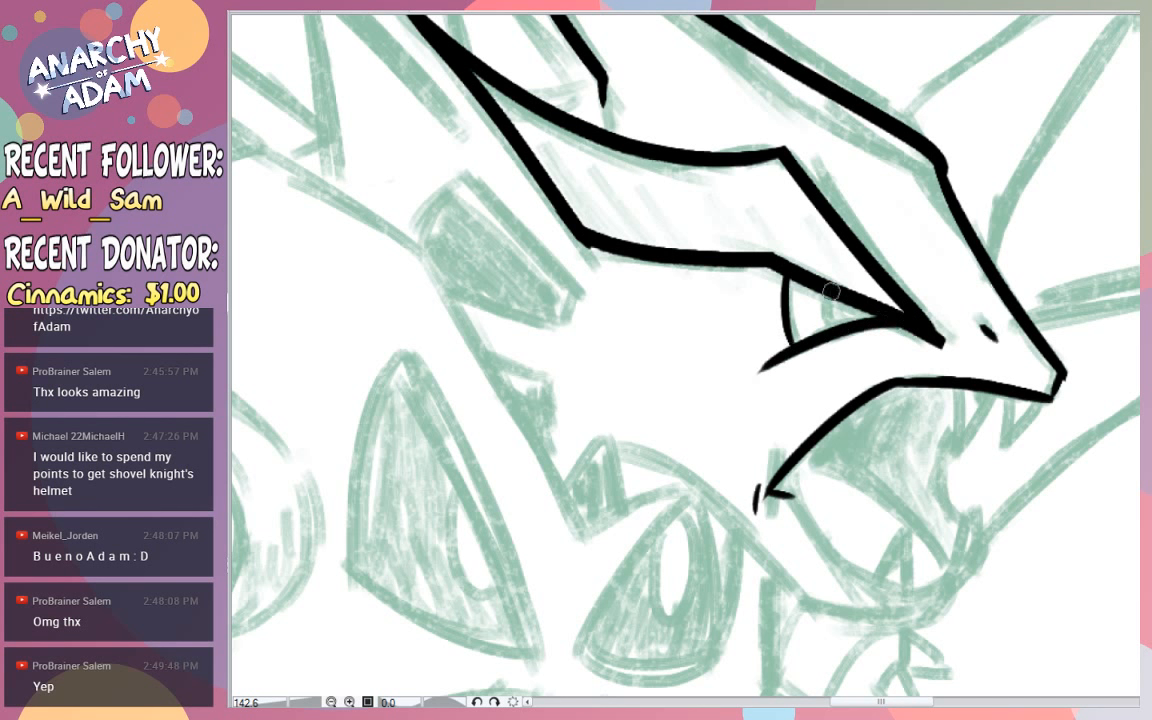
{"action": "mouse_move", "coordinate": [826, 297]}
{"action": "left_mouse_down"}
{"action": "mouse_move", "coordinate": [832, 336]}
{"action": "mouse_move", "coordinate": [873, 313]}
{"action": "left_mouse_up"}
{"action": "key", "text": "ctrl+z"}
{"action": "key", "text": "ctrl+z"}
{"action": "key", "text": "ctrl+z"}
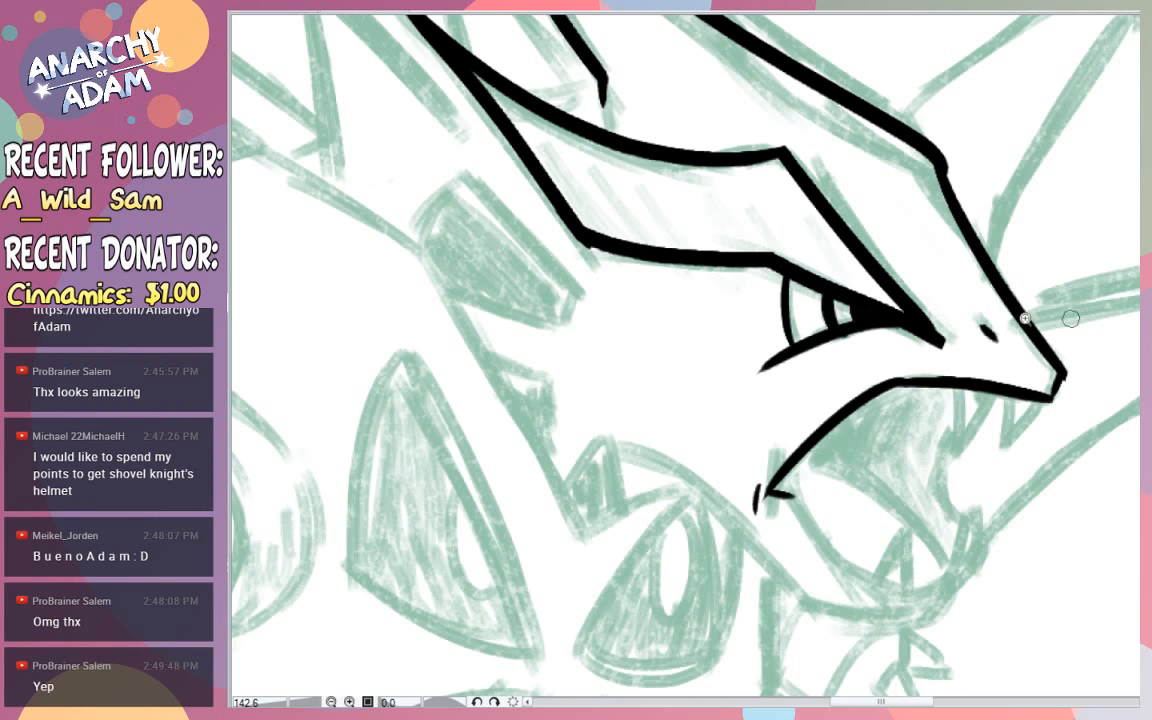
- Ink the lower jaw's line from the mouth corner down along the sketch and curve it forward under the chin
{"action": "left_click_drag", "start_coordinate": [1027, 318], "coordinate": [925, 335]}
{"action": "left_click_drag", "start_coordinate": [1059, 360], "coordinate": [1100, 368]}
{"action": "left_click_drag", "start_coordinate": [1023, 370], "coordinate": [1053, 374]}
{"action": "left_click", "coordinate": [979, 365]}
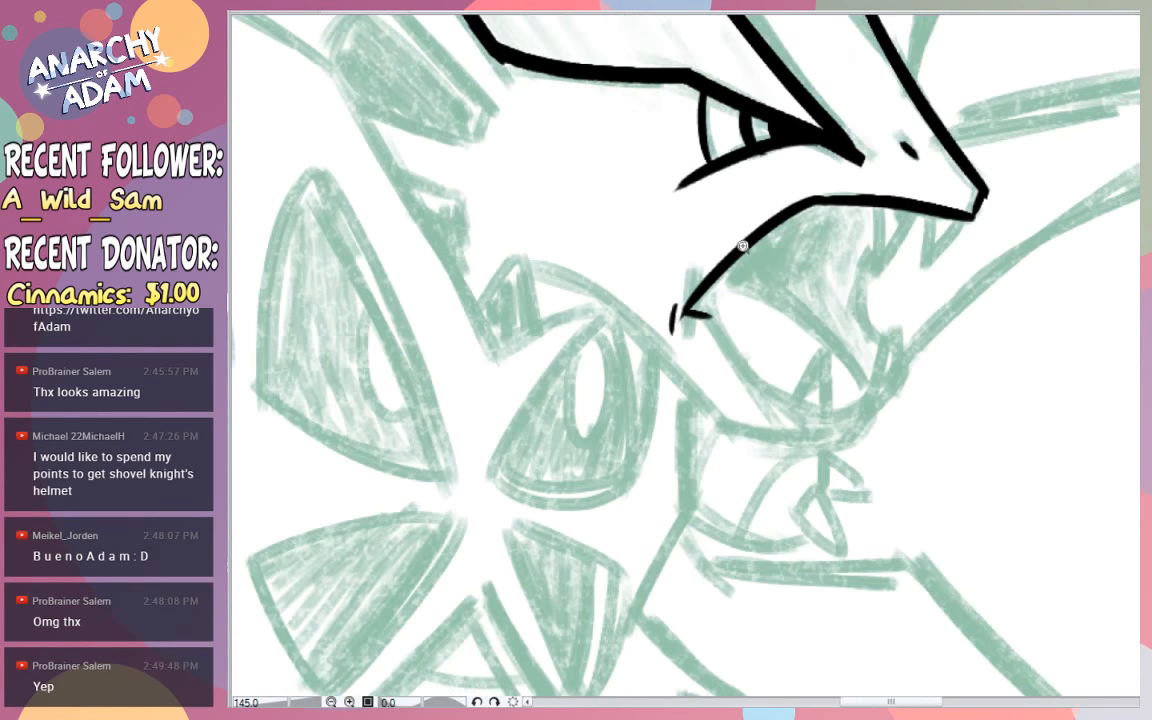
{"action": "left_click_drag", "start_coordinate": [708, 318], "coordinate": [753, 361]}
{"action": "mouse_move", "coordinate": [706, 317]}
{"action": "left_mouse_down"}
{"action": "mouse_move", "coordinate": [801, 407]}
{"action": "mouse_move", "coordinate": [743, 366]}
{"action": "left_mouse_up"}
{"action": "key", "text": "ctrl+z"}
{"action": "key", "text": "ctrl+z"}
{"action": "key", "text": "ctrl+z"}
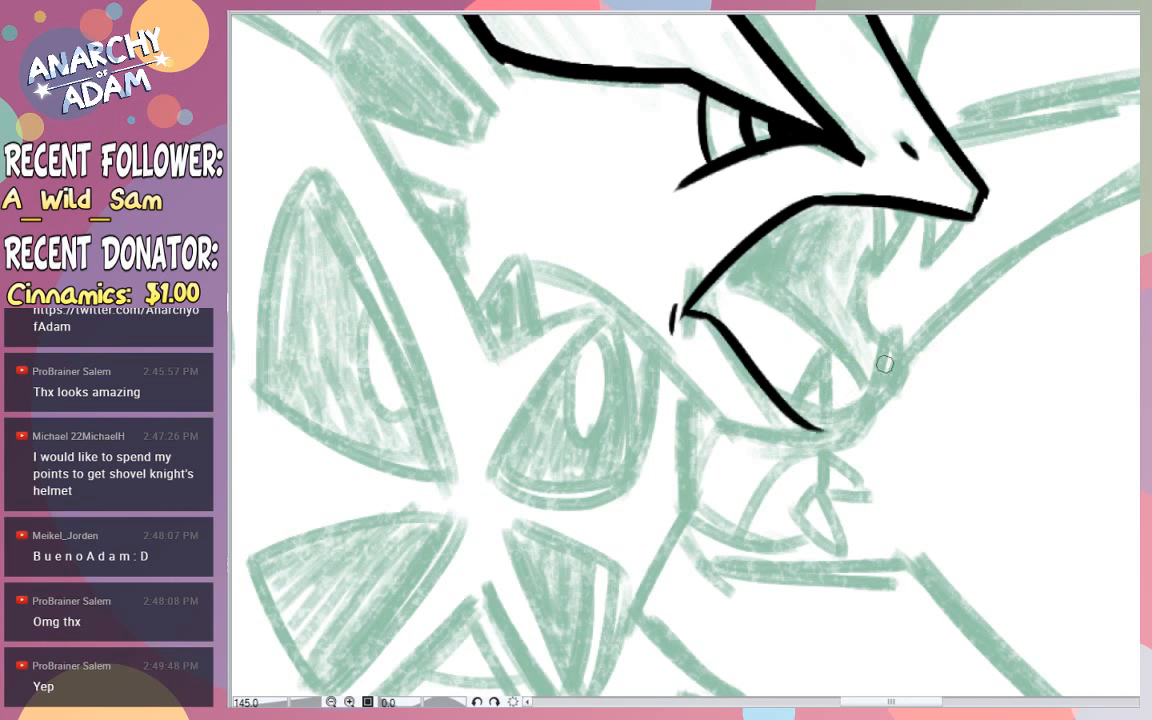
{"action": "left_click_drag", "start_coordinate": [708, 317], "coordinate": [818, 428]}
{"action": "left_click_drag", "start_coordinate": [788, 404], "coordinate": [882, 400]}
{"action": "key", "text": "ctrl+z"}
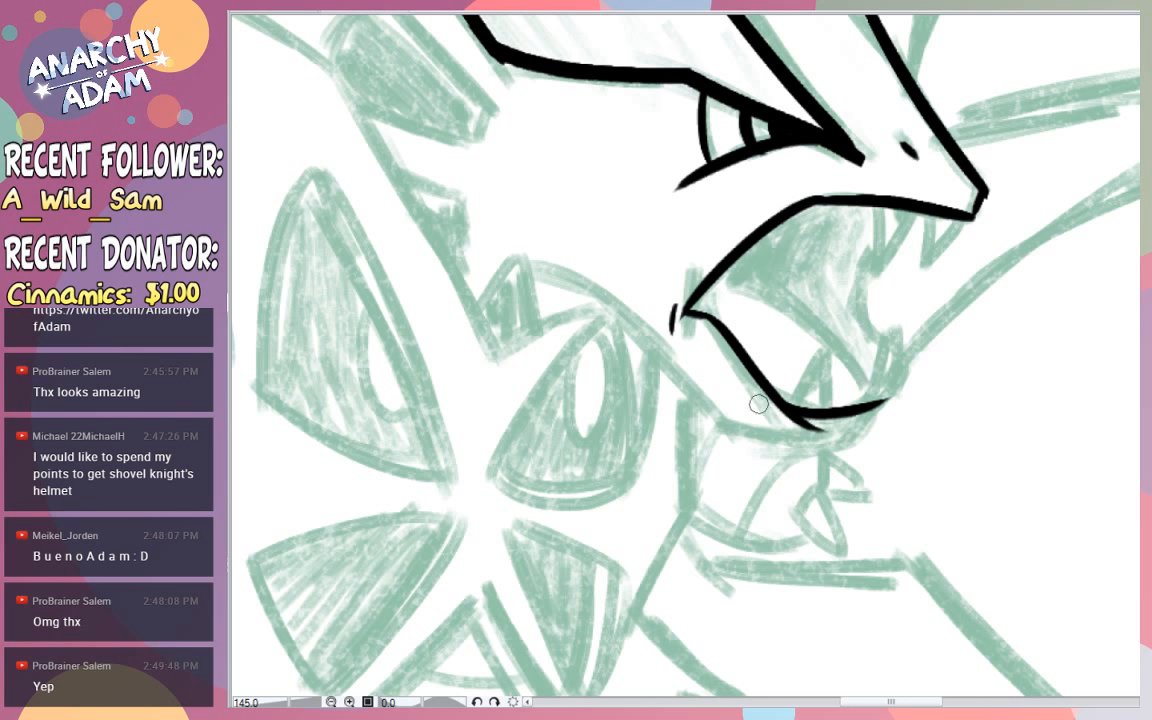
- Ink the lower jaw's two pointed fangs with the gum line and small teeth around their bases, keeping the chin corner clean
{"action": "key", "text": "ctrl+z"}
{"action": "mouse_move", "coordinate": [789, 405]}
{"action": "left_mouse_down"}
{"action": "mouse_move", "coordinate": [813, 360]}
{"action": "mouse_move", "coordinate": [827, 398]}
{"action": "left_mouse_up"}
{"action": "key", "text": "ctrl+z"}
{"action": "mouse_move", "coordinate": [793, 388]}
{"action": "left_mouse_down"}
{"action": "mouse_move", "coordinate": [815, 350]}
{"action": "mouse_move", "coordinate": [821, 384]}
{"action": "mouse_move", "coordinate": [819, 368]}
{"action": "mouse_move", "coordinate": [861, 404]}
{"action": "mouse_move", "coordinate": [895, 388]}
{"action": "mouse_move", "coordinate": [860, 404]}
{"action": "mouse_move", "coordinate": [894, 387]}
{"action": "mouse_move", "coordinate": [878, 396]}
{"action": "mouse_move", "coordinate": [889, 397]}
{"action": "mouse_move", "coordinate": [897, 390]}
{"action": "mouse_move", "coordinate": [872, 403]}
{"action": "mouse_move", "coordinate": [900, 367]}
{"action": "mouse_move", "coordinate": [890, 339]}
{"action": "mouse_move", "coordinate": [867, 388]}
{"action": "mouse_move", "coordinate": [877, 368]}
{"action": "mouse_move", "coordinate": [868, 386]}
{"action": "mouse_move", "coordinate": [885, 393]}
{"action": "mouse_move", "coordinate": [869, 381]}
{"action": "mouse_move", "coordinate": [829, 396]}
{"action": "left_mouse_up"}
{"action": "key", "text": "ctrl+z"}
{"action": "key", "text": "ctrl+z"}
{"action": "key", "text": "ctrl+z"}
{"action": "key", "text": "ctrl+z"}
{"action": "key", "text": "ctrl+z"}
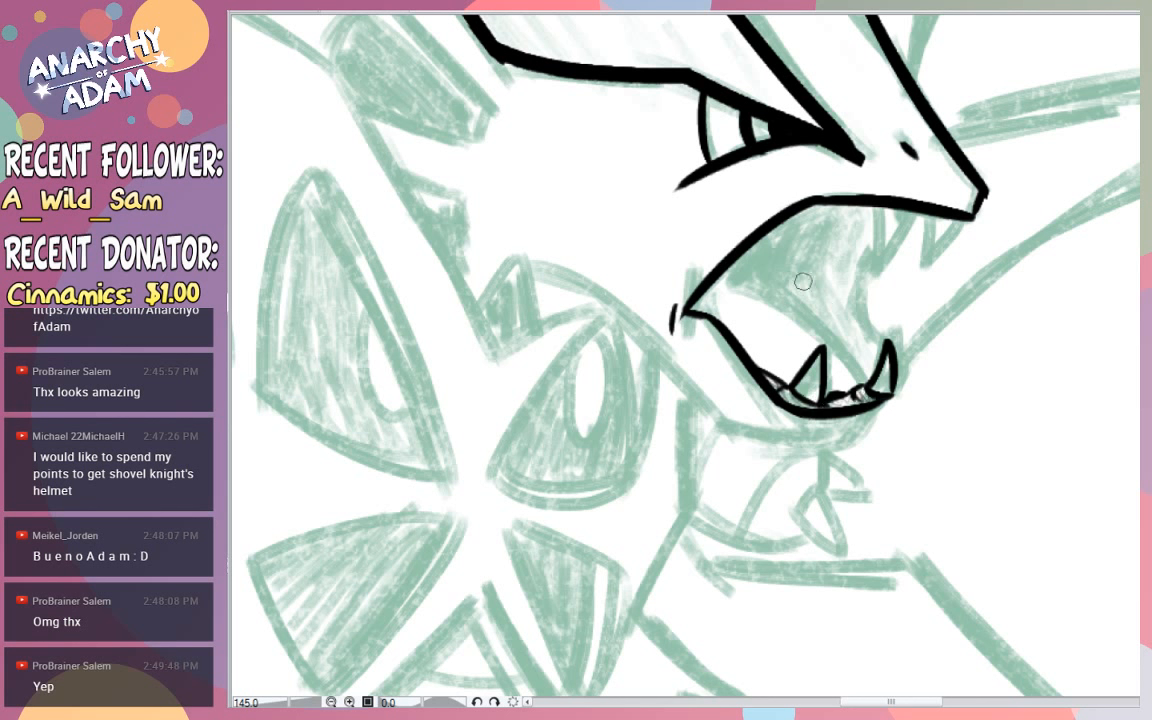
- Ink the tongue's arched upper edge from the front lower fang back to the mouth corner
{"action": "mouse_move", "coordinate": [860, 380]}
{"action": "left_mouse_down"}
{"action": "mouse_move", "coordinate": [818, 323]}
{"action": "mouse_move", "coordinate": [706, 270]}
{"action": "left_mouse_up"}
{"action": "key", "text": "ctrl+z"}
{"action": "key", "text": "ctrl+z"}
{"action": "left_click_drag", "start_coordinate": [867, 381], "coordinate": [706, 270]}
{"action": "key", "text": "ctrl+z"}
{"action": "mouse_move", "coordinate": [867, 382]}
{"action": "left_mouse_down"}
{"action": "mouse_move", "coordinate": [835, 336]}
{"action": "mouse_move", "coordinate": [715, 272]}
{"action": "mouse_move", "coordinate": [858, 390]}
{"action": "left_mouse_up"}
- Thicken the black around the back of the tongue so it fills the mouth corner
{"action": "key", "text": "ctrl+z"}
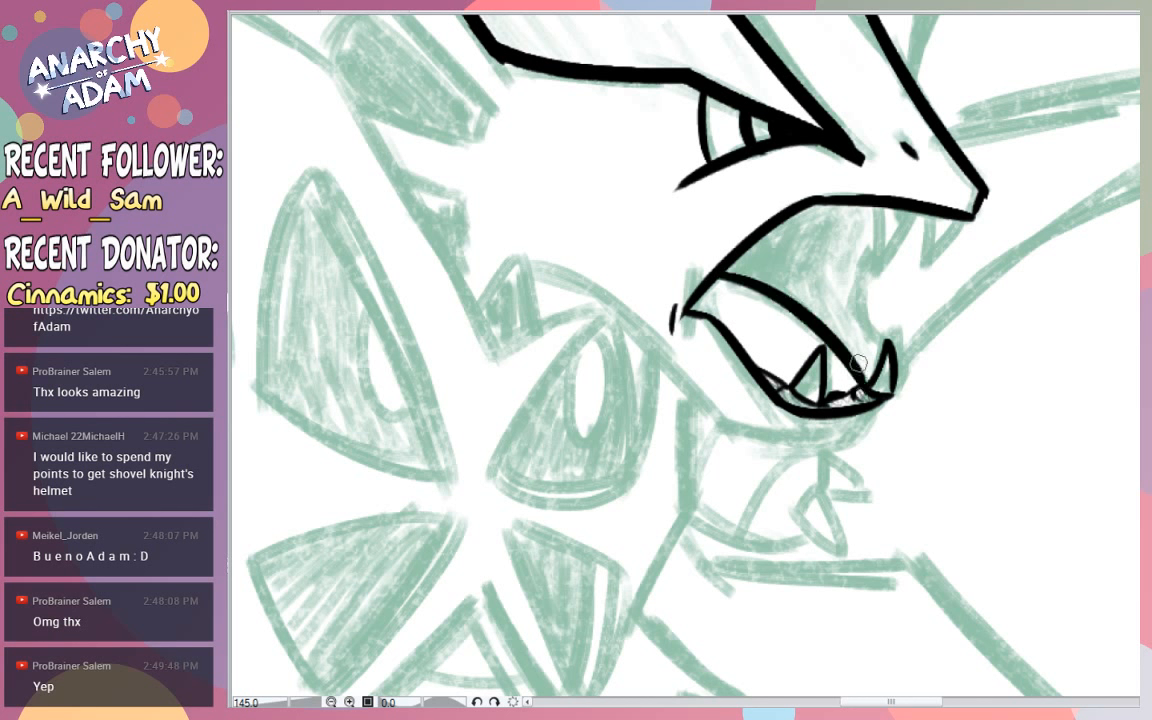
{"action": "left_click_drag", "start_coordinate": [756, 289], "coordinate": [714, 322]}
{"action": "key", "text": "ctrl+z"}
{"action": "mouse_move", "coordinate": [768, 295]}
{"action": "left_mouse_down"}
{"action": "mouse_move", "coordinate": [727, 316]}
{"action": "mouse_move", "coordinate": [695, 311]}
{"action": "mouse_move", "coordinate": [724, 280]}
{"action": "left_mouse_up"}
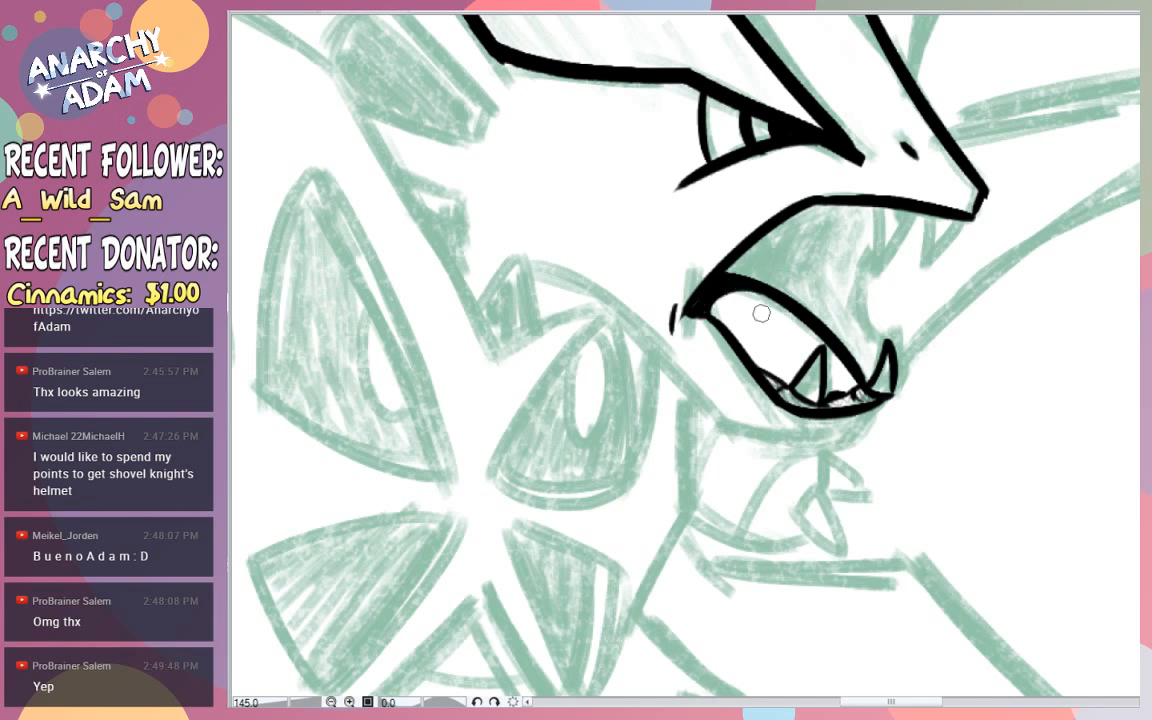
{"action": "left_click_drag", "start_coordinate": [741, 344], "coordinate": [718, 301]}
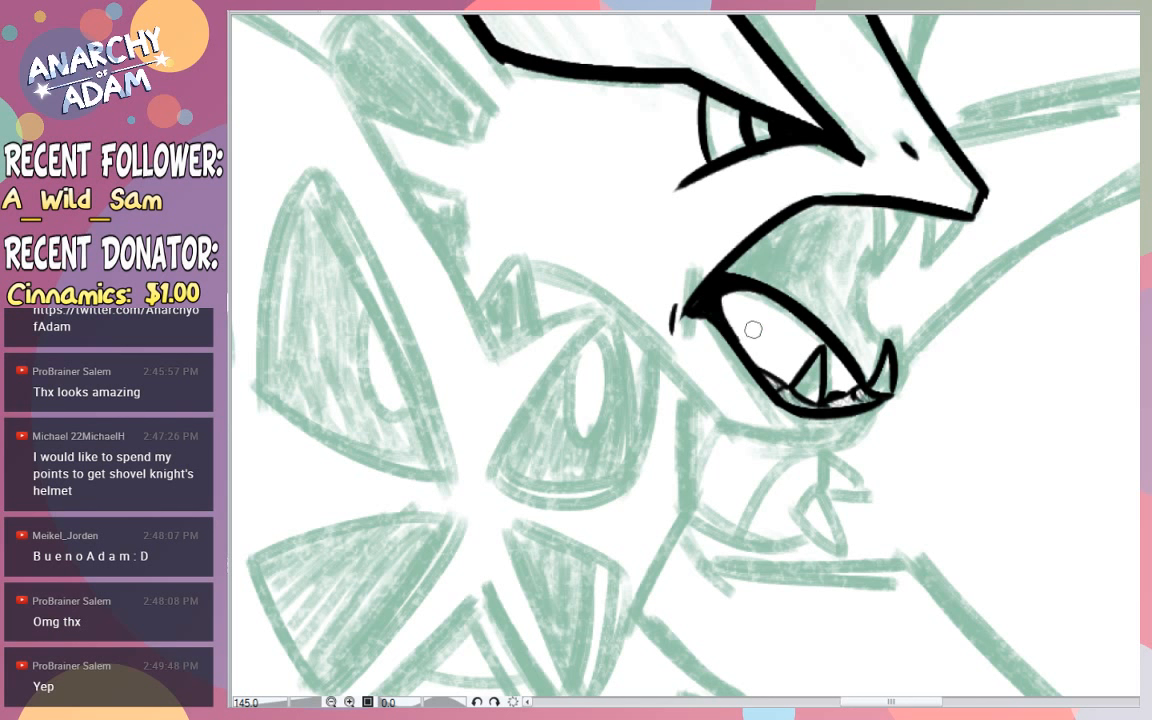
{"action": "key", "text": "ctrl+z"}
{"action": "mouse_move", "coordinate": [744, 345]}
{"action": "left_mouse_down"}
{"action": "mouse_move", "coordinate": [775, 289]}
{"action": "mouse_move", "coordinate": [776, 248]}
{"action": "mouse_move", "coordinate": [738, 276]}
{"action": "mouse_move", "coordinate": [773, 237]}
{"action": "mouse_move", "coordinate": [726, 268]}
{"action": "mouse_move", "coordinate": [758, 237]}
{"action": "mouse_move", "coordinate": [733, 273]}
{"action": "left_mouse_up"}
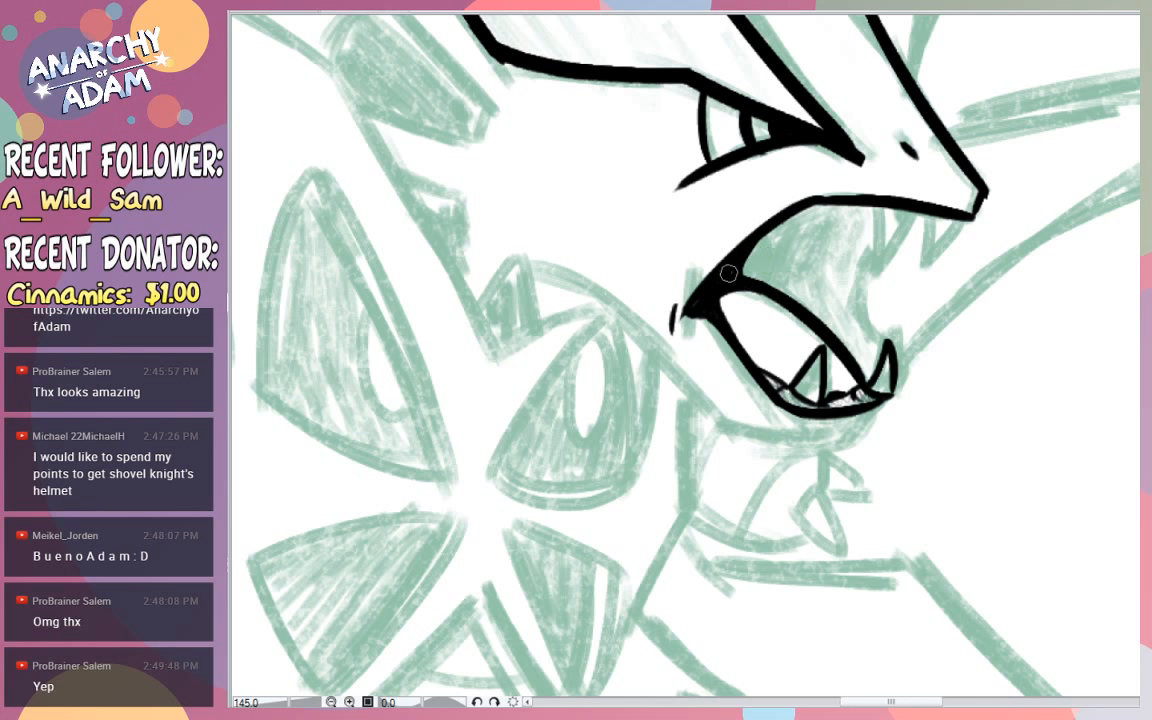
- Fill the wedge between the upper jaw line and the back of the tongue with a rounded black inner edge
{"action": "left_click_drag", "start_coordinate": [779, 236], "coordinate": [759, 280]}
{"action": "key", "text": "ctrl+z"}
{"action": "left_click_drag", "start_coordinate": [793, 222], "coordinate": [766, 276]}
{"action": "key", "text": "ctrl+z"}
{"action": "mouse_move", "coordinate": [788, 228]}
{"action": "left_mouse_down"}
{"action": "mouse_move", "coordinate": [748, 267]}
{"action": "mouse_move", "coordinate": [754, 277]}
{"action": "left_mouse_up"}
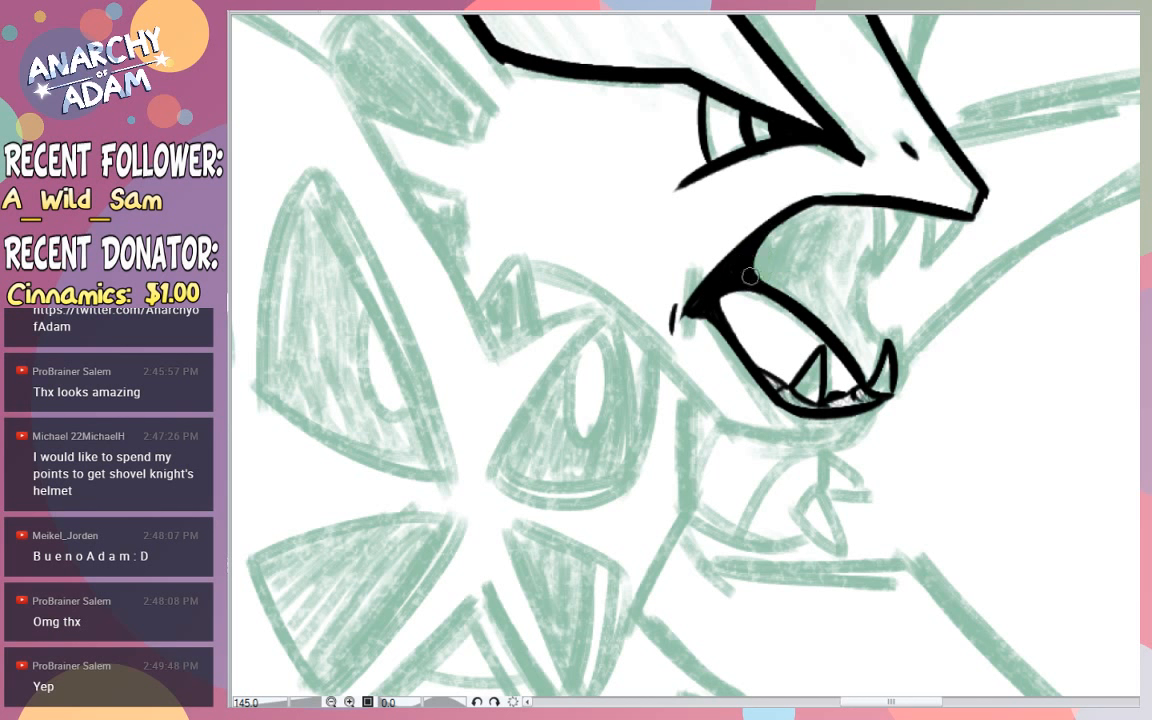
- Ink two pointed fangs hanging from the upper jaw near the snout tip
{"action": "scroll", "coordinate": [729, 280], "scroll_direction": "down", "scroll_amount": 1}
{"action": "scroll", "coordinate": [729, 280], "scroll_direction": "down", "scroll_amount": 4}
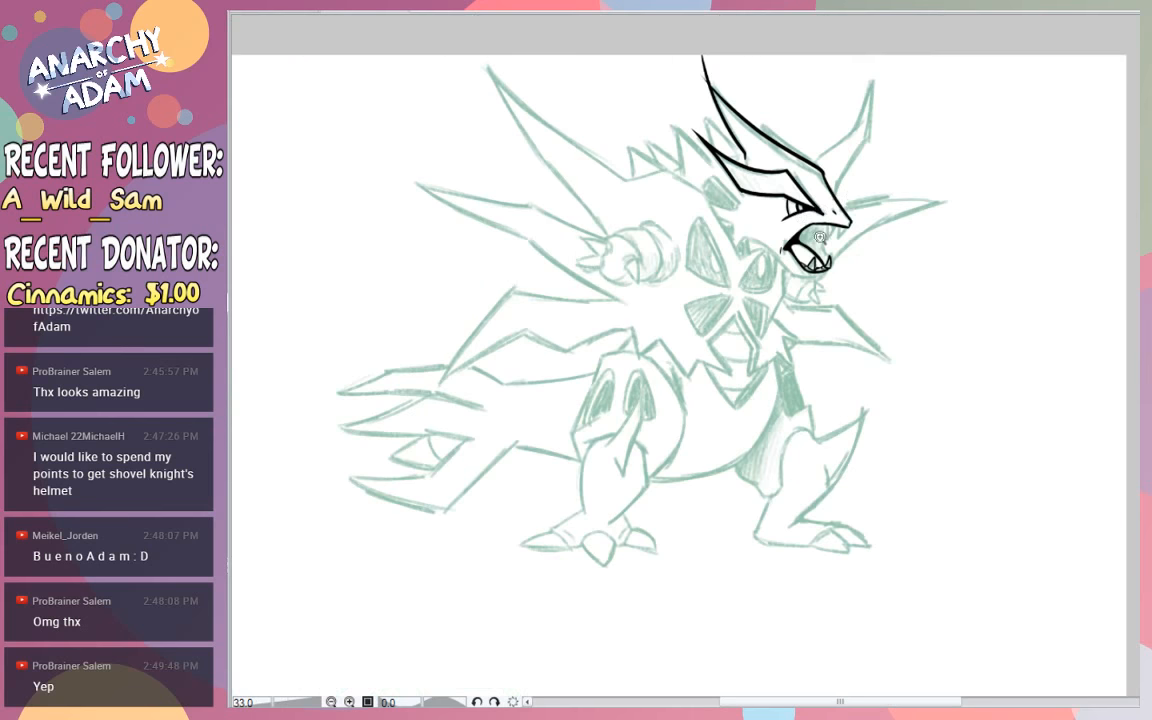
{"action": "scroll", "coordinate": [885, 239], "scroll_direction": "up", "scroll_amount": 2}
{"action": "scroll", "coordinate": [769, 170], "scroll_direction": "up", "scroll_amount": 6}
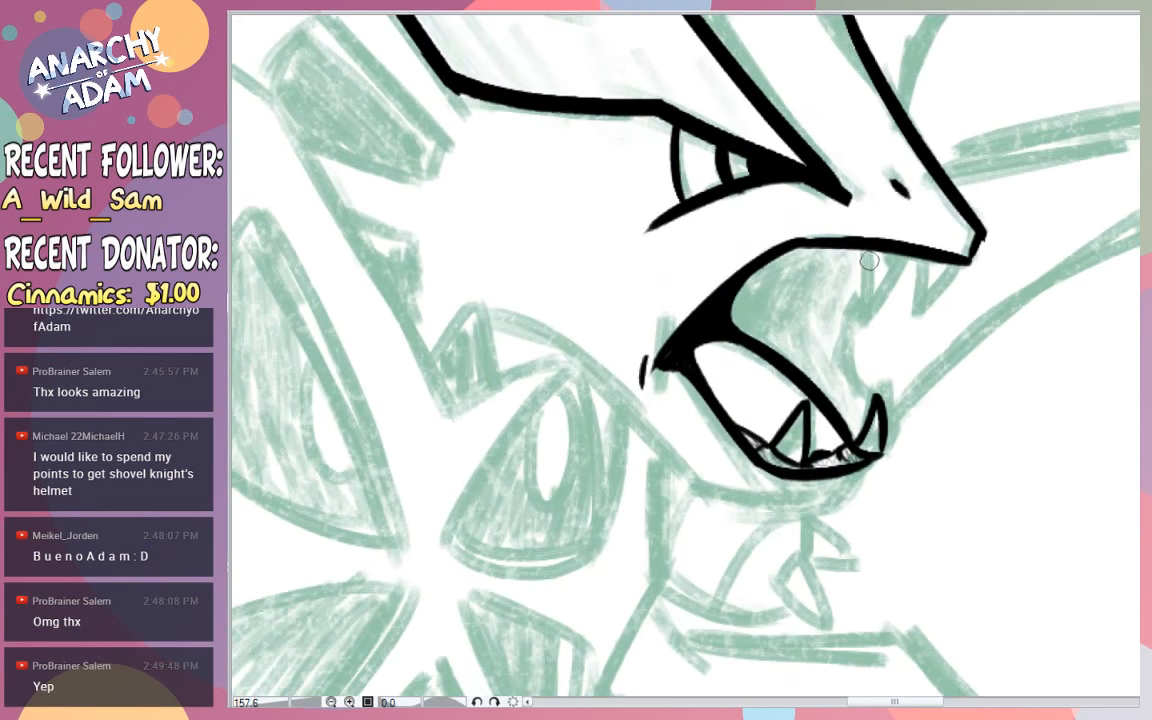
{"action": "mouse_move", "coordinate": [866, 252]}
{"action": "left_mouse_down"}
{"action": "mouse_move", "coordinate": [897, 290]}
{"action": "mouse_move", "coordinate": [907, 259]}
{"action": "mouse_move", "coordinate": [858, 309]}
{"action": "mouse_move", "coordinate": [897, 260]}
{"action": "mouse_move", "coordinate": [900, 270]}
{"action": "mouse_move", "coordinate": [829, 301]}
{"action": "mouse_move", "coordinate": [888, 251]}
{"action": "left_mouse_up"}
{"action": "key", "text": "ctrl+z"}
{"action": "key", "text": "ctrl+z"}
{"action": "key", "text": "ctrl+z"}
{"action": "key", "text": "ctrl+z"}
{"action": "mouse_move", "coordinate": [839, 305]}
{"action": "left_mouse_down"}
{"action": "mouse_move", "coordinate": [890, 254]}
{"action": "mouse_move", "coordinate": [893, 301]}
{"action": "mouse_move", "coordinate": [958, 263]}
{"action": "left_mouse_up"}
- Redraw the front upper fang as a slimmer, backward-slanting point
{"action": "key", "text": "ctrl+z"}
{"action": "key", "text": "ctrl+z"}
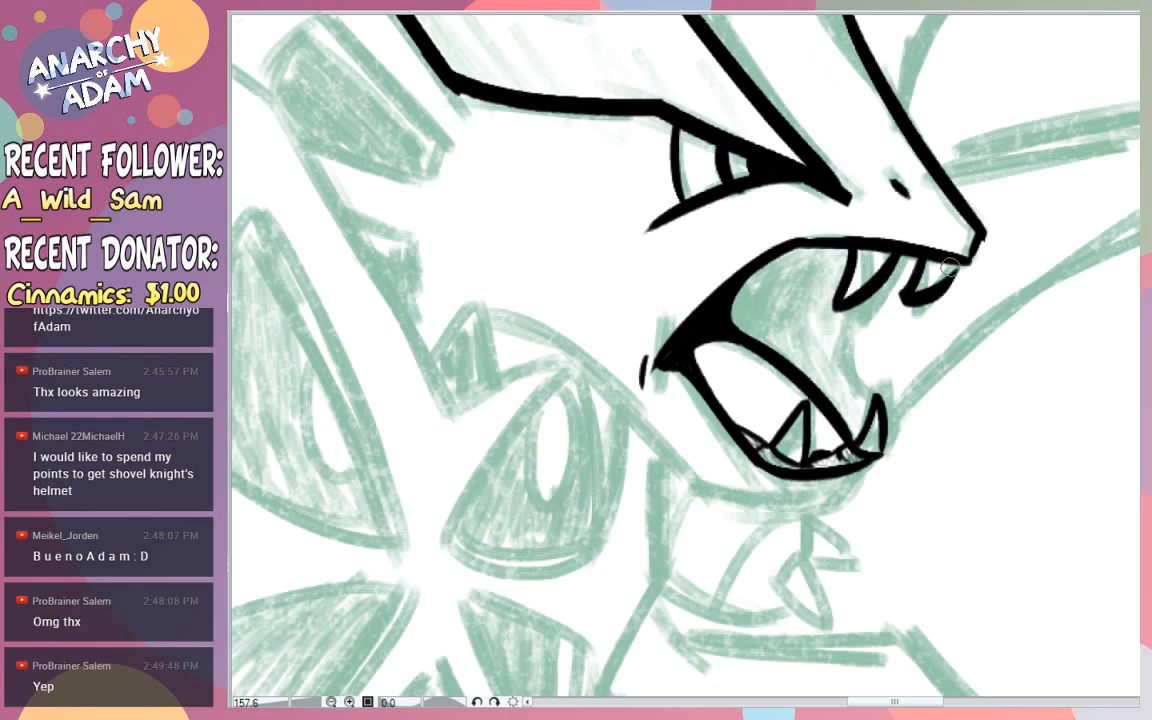
{"action": "key", "text": "ctrl+z"}
{"action": "key", "text": "ctrl+z"}
{"action": "mouse_move", "coordinate": [930, 258]}
{"action": "left_mouse_down"}
{"action": "mouse_move", "coordinate": [902, 294]}
{"action": "mouse_move", "coordinate": [962, 262]}
{"action": "mouse_move", "coordinate": [942, 291]}
{"action": "mouse_move", "coordinate": [922, 257]}
{"action": "mouse_move", "coordinate": [889, 309]}
{"action": "mouse_move", "coordinate": [958, 267]}
{"action": "left_mouse_up"}
{"action": "key", "text": "ctrl+z"}
{"action": "key", "text": "ctrl+z"}
{"action": "key", "text": "ctrl+z"}
{"action": "key", "text": "ctrl+z"}
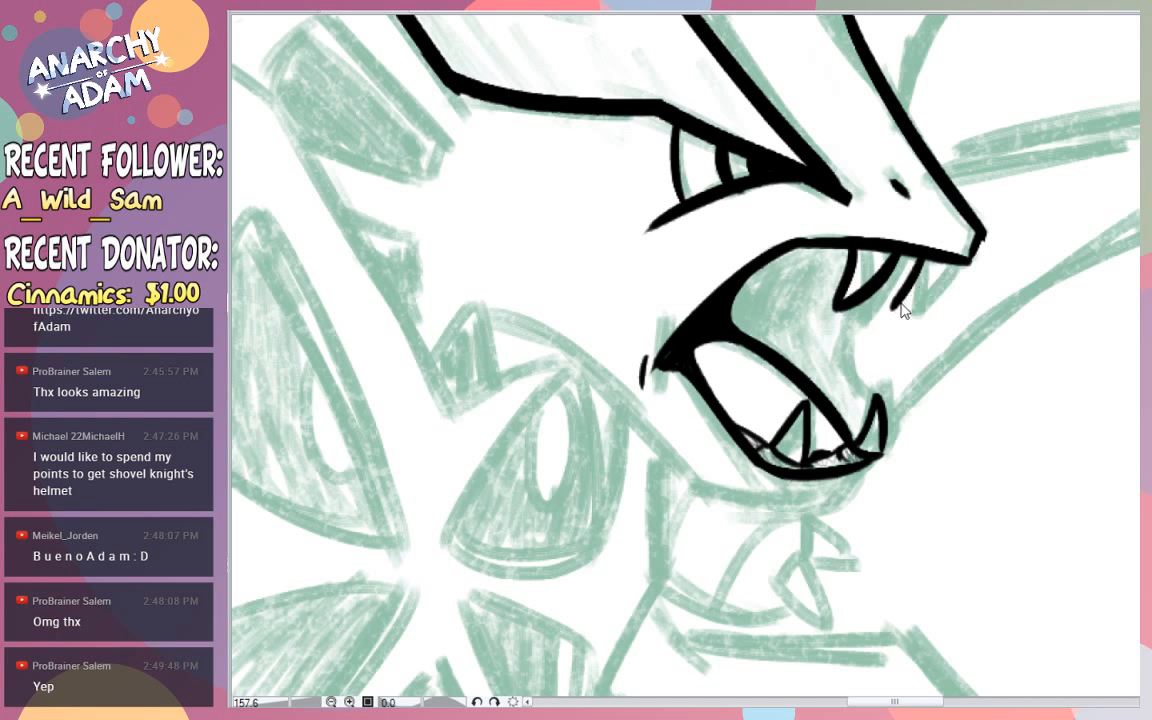
{"action": "left_click_drag", "start_coordinate": [901, 308], "coordinate": [952, 266]}
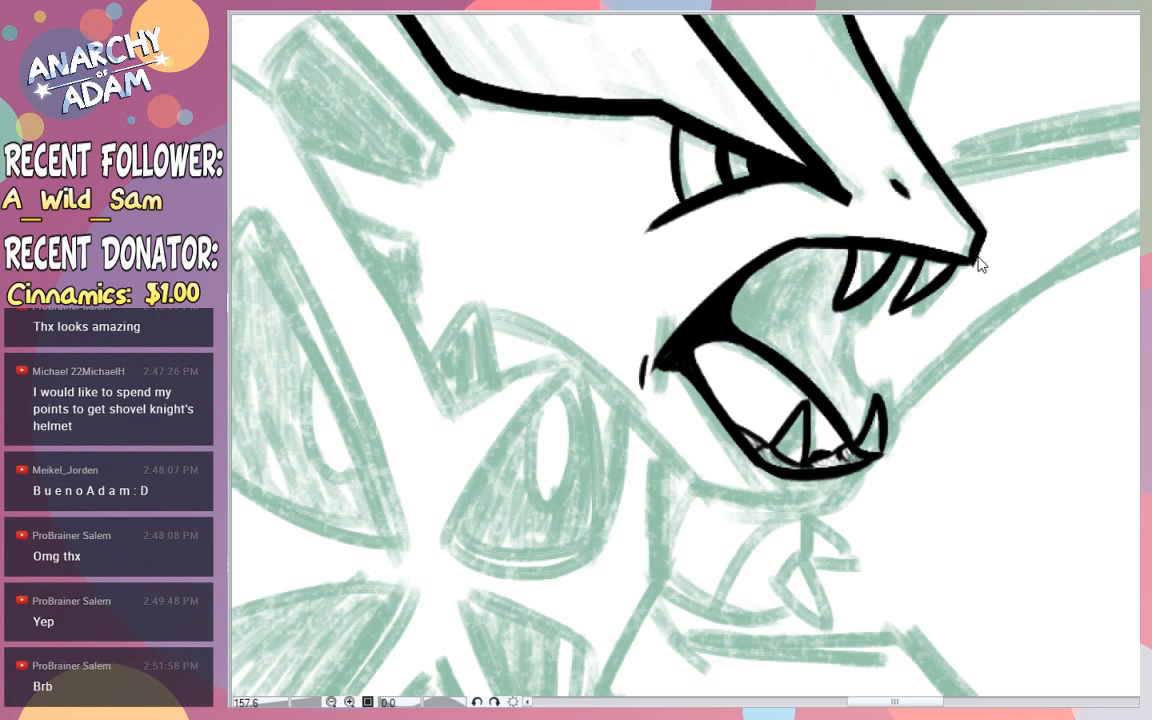
- Re-ink the snout tip's short front edge to sharpen its lower corner
{"action": "left_click_drag", "start_coordinate": [982, 239], "coordinate": [969, 296]}
{"action": "key", "text": "ctrl+z"}
{"action": "left_click_drag", "start_coordinate": [982, 239], "coordinate": [968, 294]}
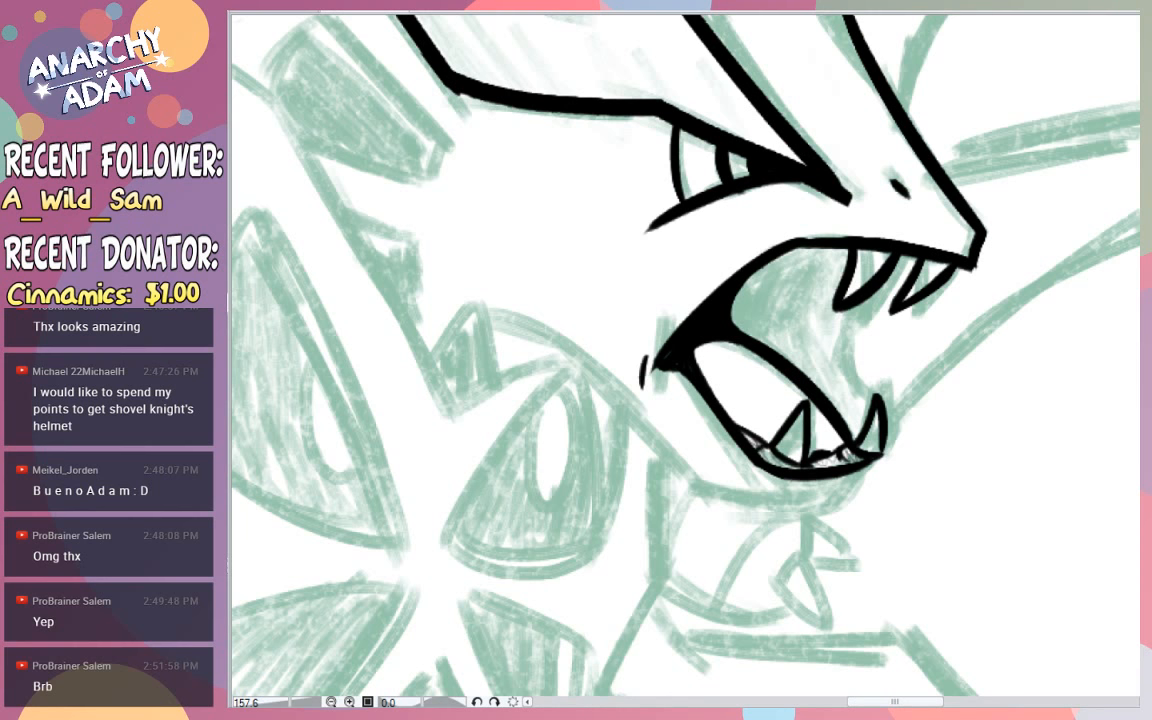
- Ink the mouth's far edge as a curve from the rear upper fang down to the front of the tongue
{"action": "left_click_drag", "start_coordinate": [866, 413], "coordinate": [874, 290]}
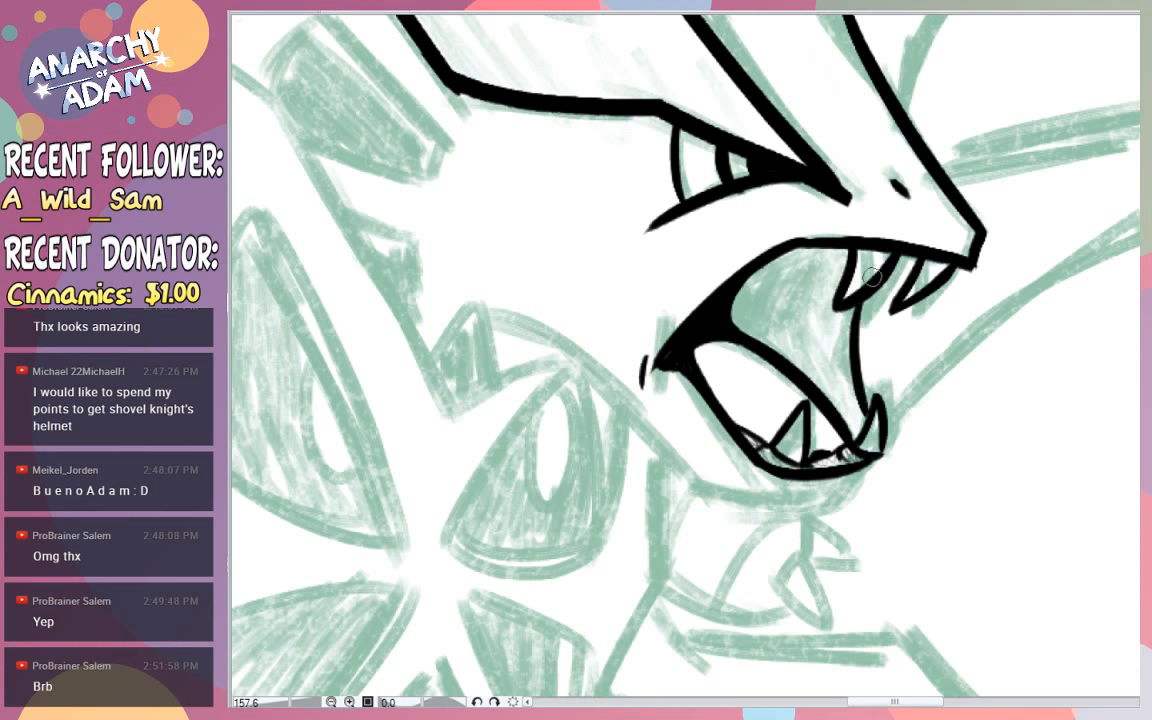
{"action": "key", "text": "ctrl+z"}
{"action": "mouse_move", "coordinate": [866, 418]}
{"action": "left_mouse_down"}
{"action": "mouse_move", "coordinate": [896, 262]}
{"action": "mouse_move", "coordinate": [864, 420]}
{"action": "left_mouse_up"}
{"action": "key", "text": "ctrl+z"}
{"action": "key", "text": "ctrl+z"}
{"action": "left_click_drag", "start_coordinate": [901, 264], "coordinate": [857, 420]}
{"action": "key", "text": "ctrl+z"}
{"action": "left_click_drag", "start_coordinate": [856, 250], "coordinate": [842, 422]}
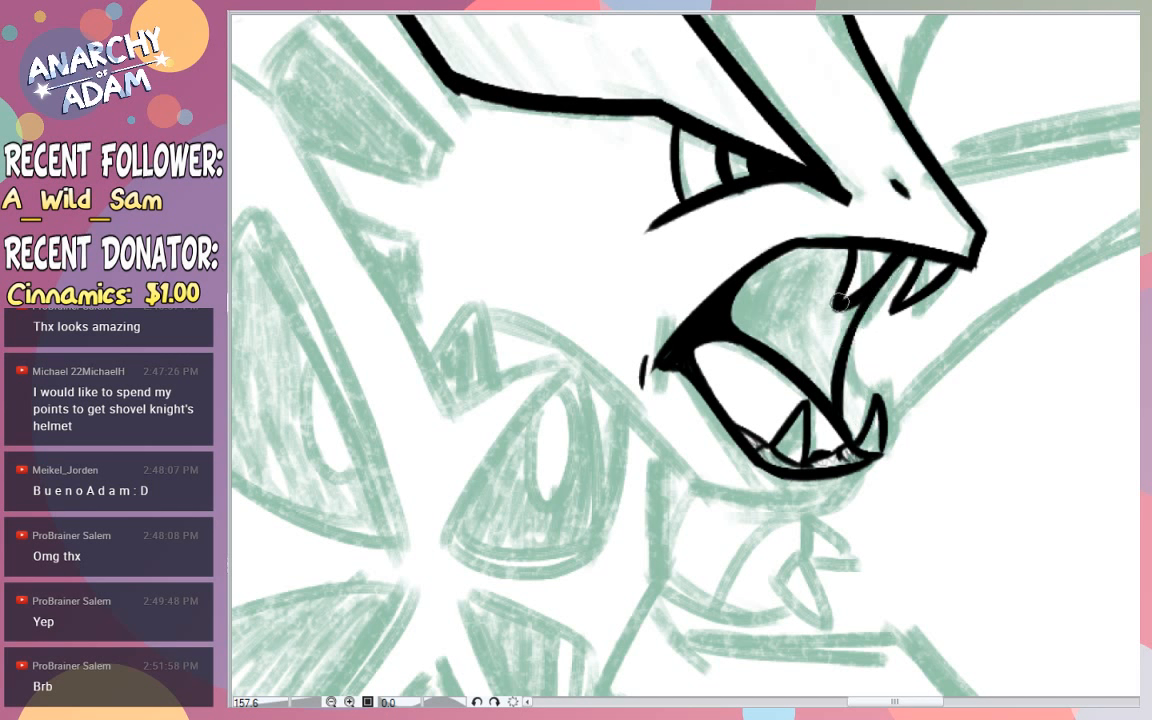
{"action": "left_click_drag", "start_coordinate": [856, 312], "coordinate": [844, 414]}
- Thicken the upper jaw's inner line from the rear fang back to the mouth corner
{"action": "left_click_drag", "start_coordinate": [857, 256], "coordinate": [722, 303]}
{"action": "key", "text": "ctrl+z"}
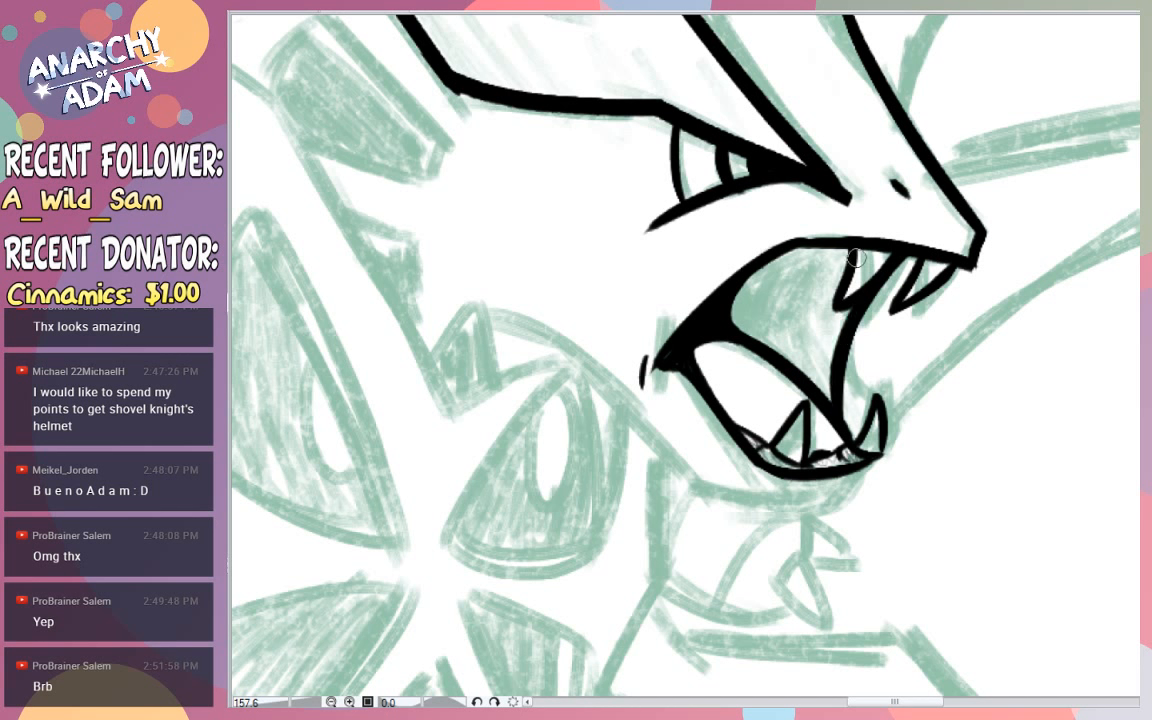
{"action": "mouse_move", "coordinate": [864, 256]}
{"action": "left_mouse_down"}
{"action": "mouse_move", "coordinate": [742, 294]}
{"action": "mouse_move", "coordinate": [807, 255]}
{"action": "mouse_move", "coordinate": [738, 307]}
{"action": "mouse_move", "coordinate": [851, 254]}
{"action": "mouse_move", "coordinate": [836, 255]}
{"action": "left_mouse_up"}
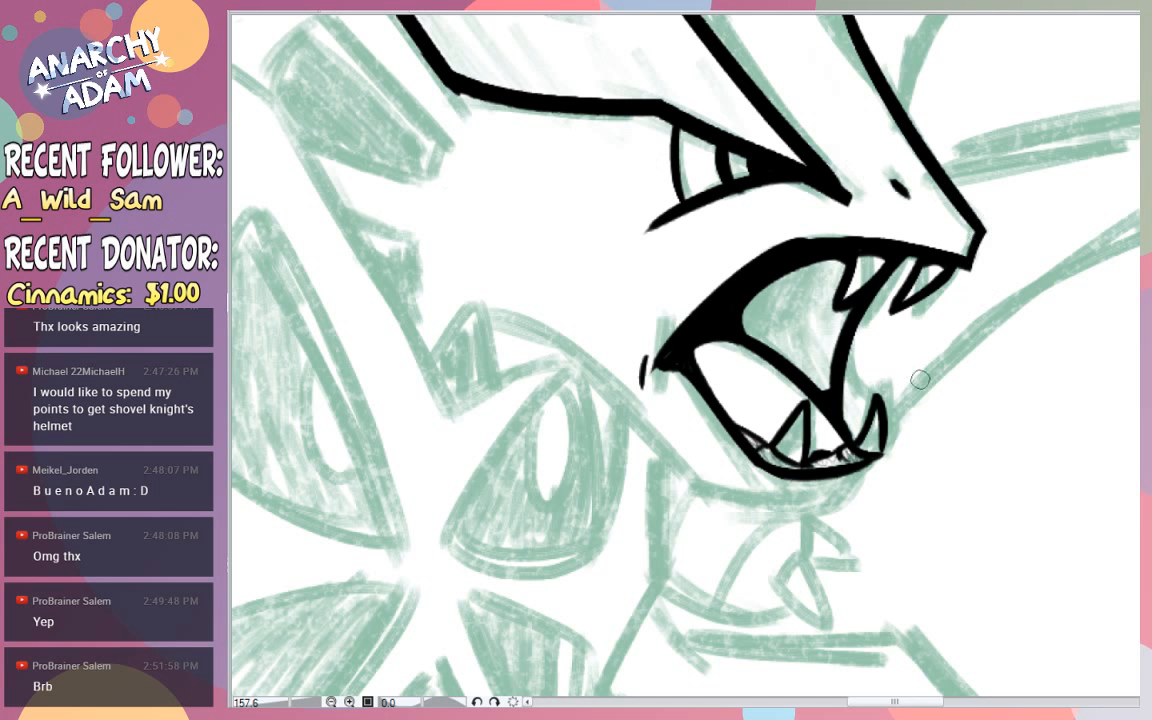
- Thicken the lower end of the mouth's far edge and fill the gap beside the front lower fang
{"action": "left_click_drag", "start_coordinate": [857, 440], "coordinate": [840, 415]}
{"action": "mouse_move", "coordinate": [857, 433]}
{"action": "left_mouse_down"}
{"action": "mouse_move", "coordinate": [857, 324]}
{"action": "mouse_move", "coordinate": [862, 416]}
{"action": "left_mouse_up"}
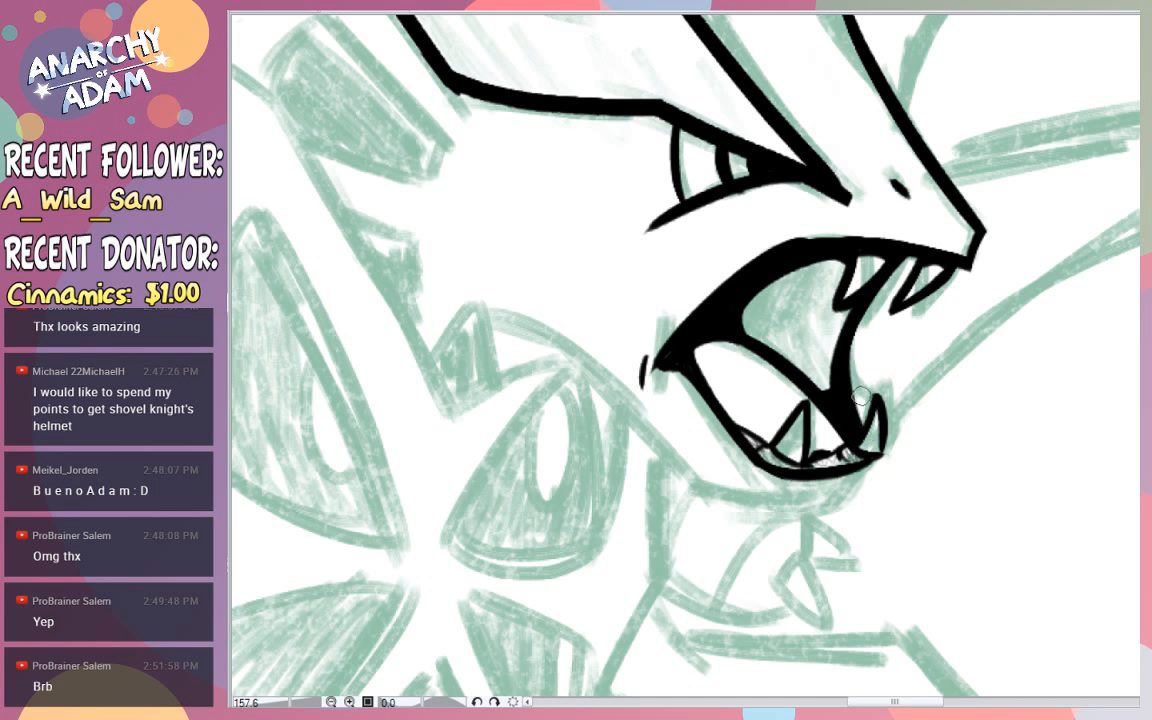
{"action": "left_click_drag", "start_coordinate": [853, 352], "coordinate": [849, 402]}
{"action": "scroll", "coordinate": [905, 336], "scroll_direction": "down", "scroll_amount": 8}
{"action": "scroll", "coordinate": [917, 357], "scroll_direction": "up", "scroll_amount": 4}
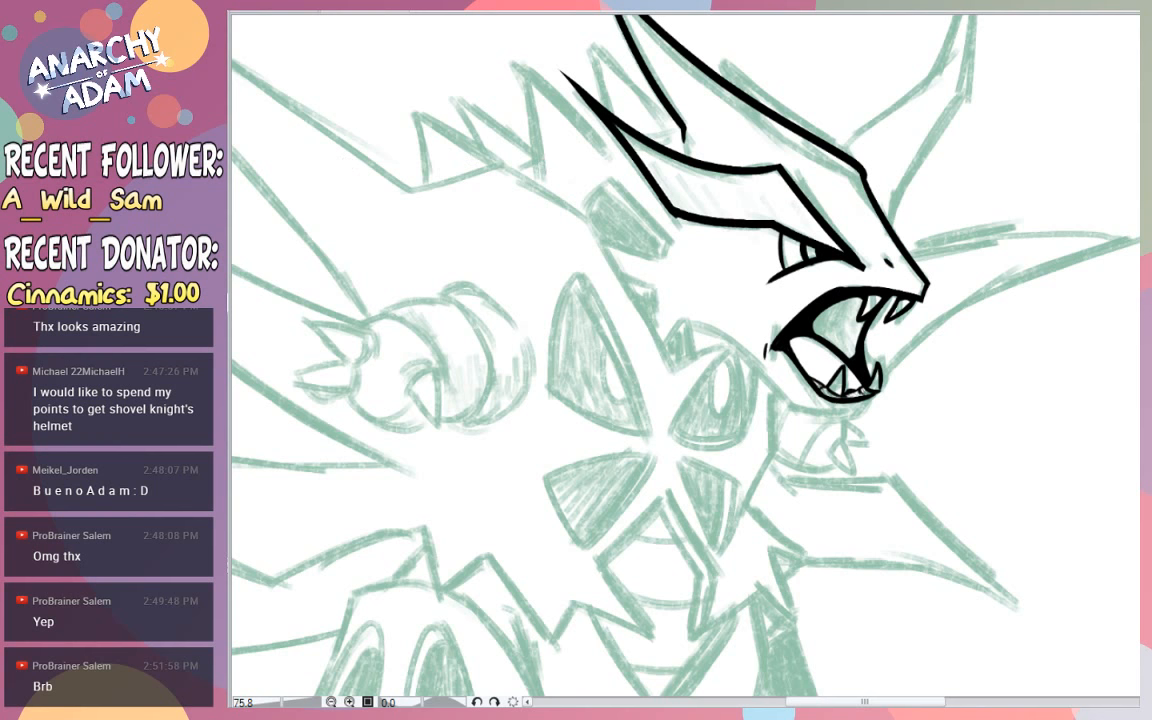
{"action": "scroll", "coordinate": [897, 326], "scroll_direction": "up", "scroll_amount": 2}
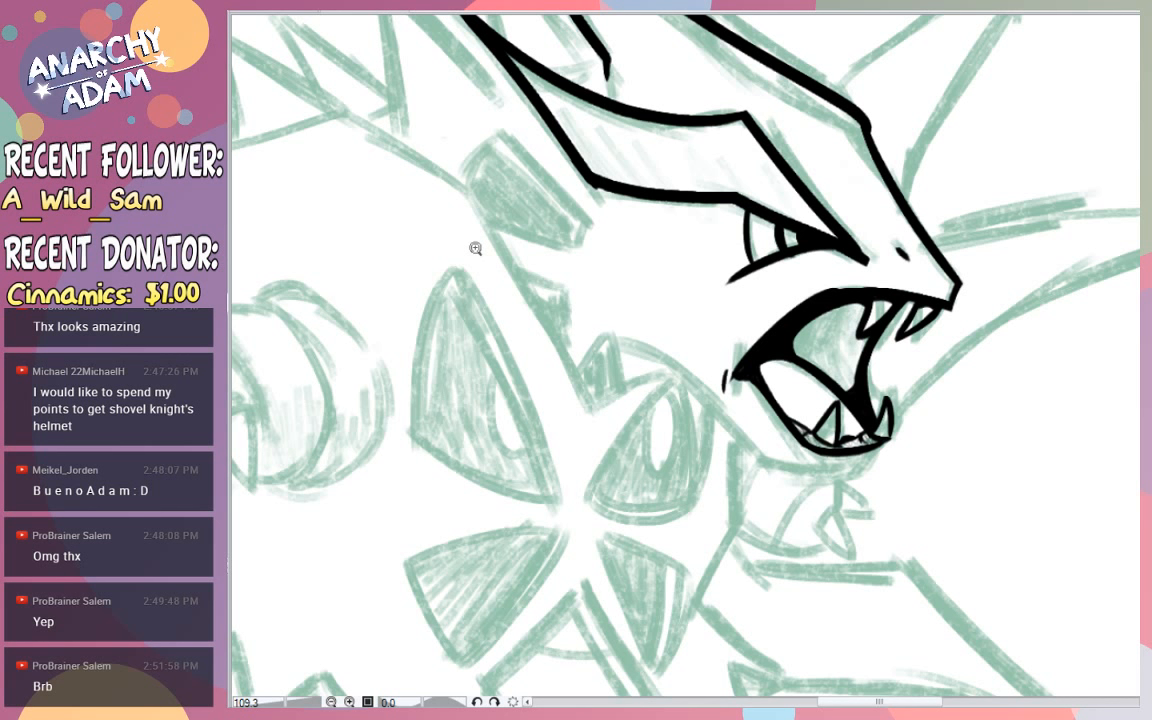
- Ink the lower jaw's underside from the chin back and up to the cheek with one tapering line
{"action": "left_click", "coordinate": [773, 408]}
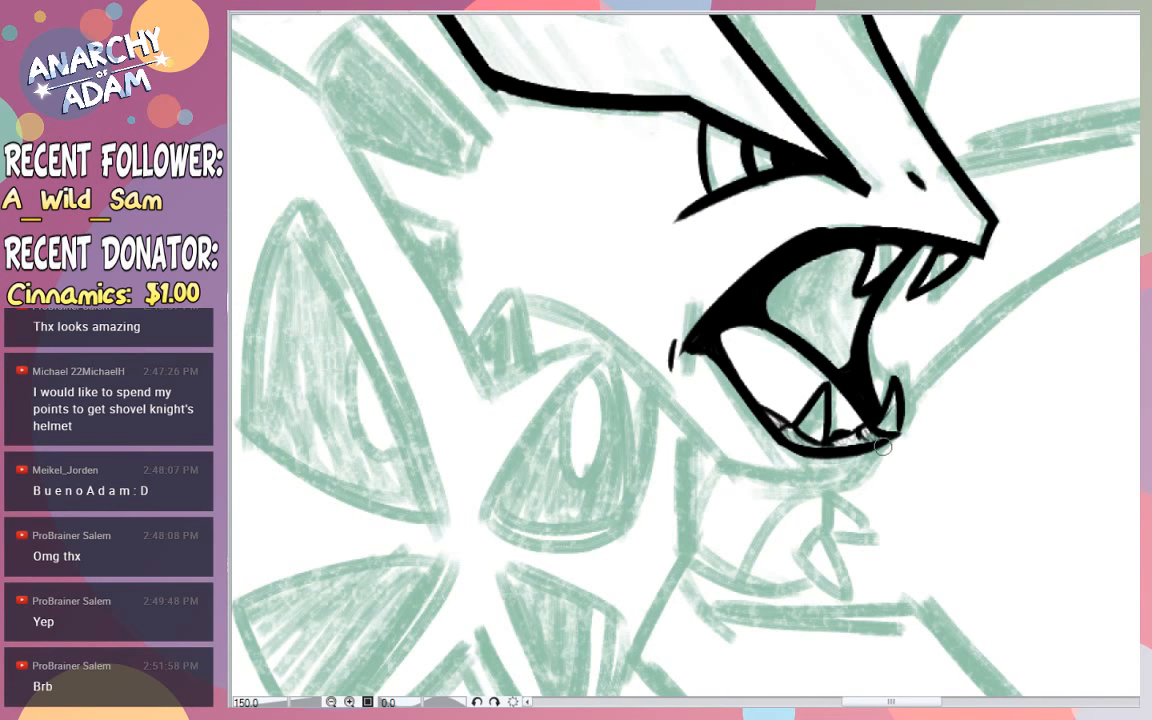
{"action": "left_click_drag", "start_coordinate": [853, 479], "coordinate": [698, 438]}
{"action": "key", "text": "ctrl+z"}
{"action": "mouse_move", "coordinate": [852, 481]}
{"action": "left_mouse_down"}
{"action": "mouse_move", "coordinate": [706, 459]}
{"action": "mouse_move", "coordinate": [726, 468]}
{"action": "mouse_move", "coordinate": [572, 311]}
{"action": "left_mouse_up"}
{"action": "key", "text": "ctrl+z"}
{"action": "key", "text": "ctrl+z"}
{"action": "left_click_drag", "start_coordinate": [684, 431], "coordinate": [483, 317]}
{"action": "key", "text": "ctrl+z"}
{"action": "left_click_drag", "start_coordinate": [666, 425], "coordinate": [498, 292]}
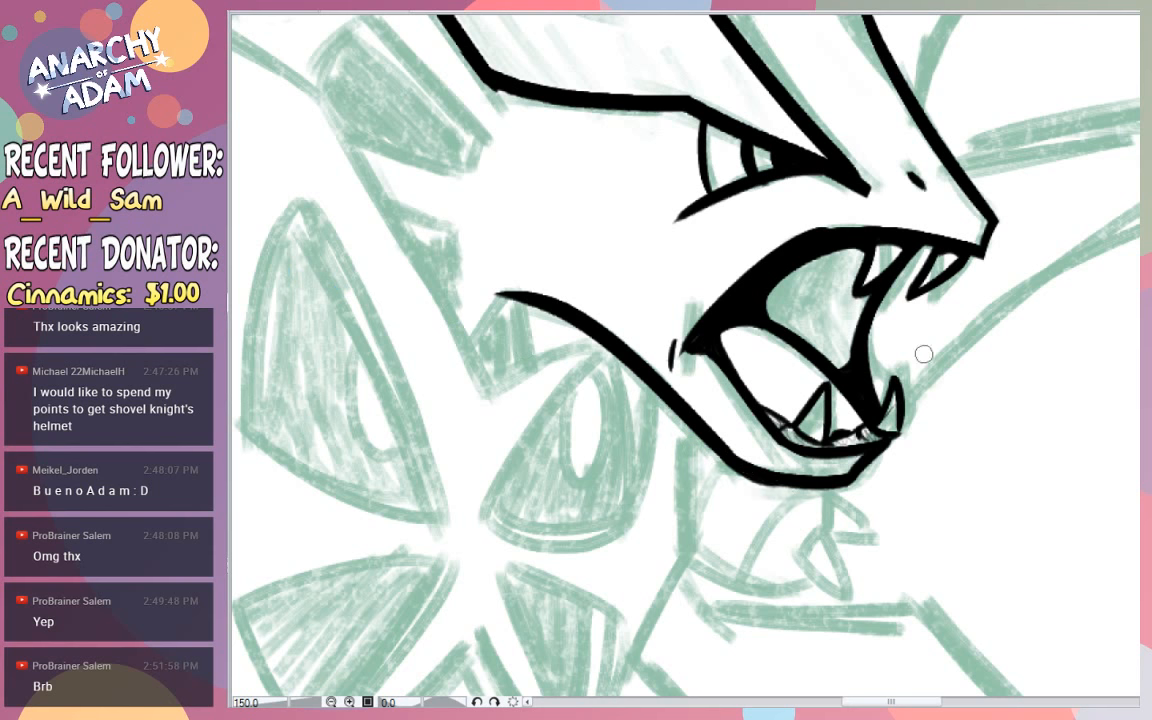
- Check the free request price and points sheet and return to the Tyranitar drawing
{"action": "mouse_move", "coordinate": [1011, 306]}
{"action": "left_mouse_down"}
{"action": "mouse_move", "coordinate": [935, 257]}
{"action": "mouse_move", "coordinate": [960, 275]}
{"action": "mouse_move", "coordinate": [895, 267]}
{"action": "left_mouse_up"}
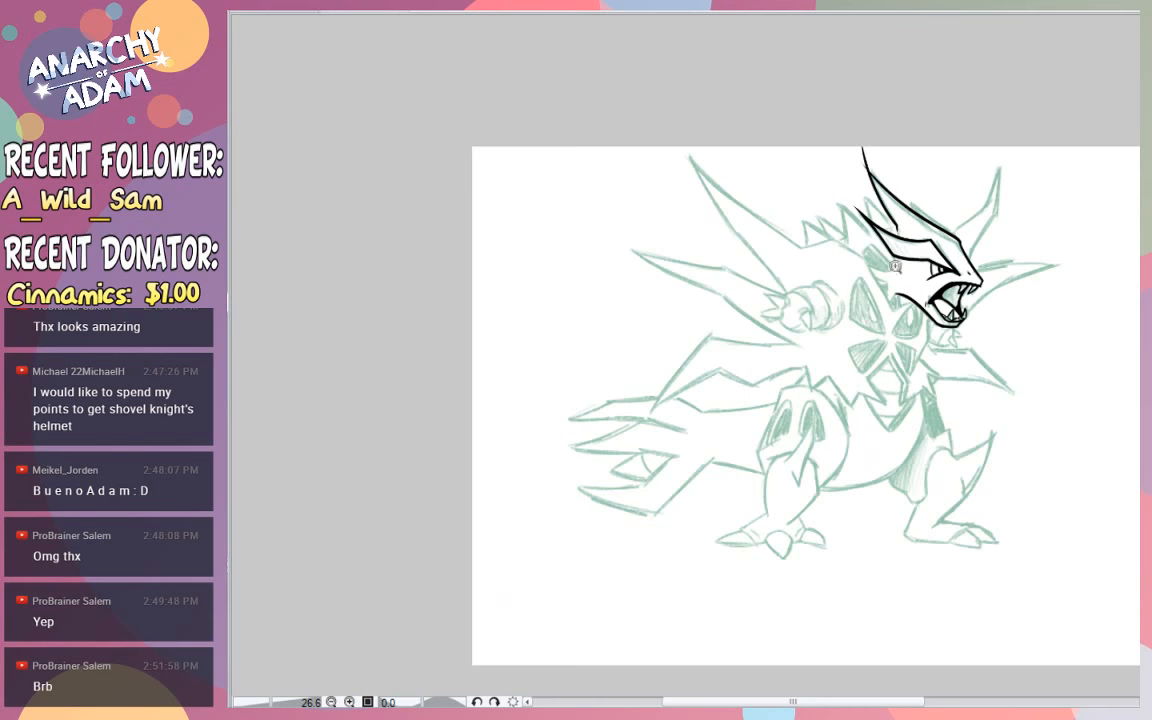
{"action": "left_click_drag", "start_coordinate": [901, 182], "coordinate": [985, 198]}
{"action": "left_click_drag", "start_coordinate": [815, 89], "coordinate": [848, 104]}
{"action": "left_click_drag", "start_coordinate": [700, 60], "coordinate": [716, 100]}
{"action": "mouse_move", "coordinate": [662, 52]}
{"action": "left_mouse_down"}
{"action": "mouse_move", "coordinate": [681, 110]}
{"action": "mouse_move", "coordinate": [690, 92]}
{"action": "left_mouse_up"}
{"action": "scroll", "coordinate": [830, 170], "scroll_direction": "up", "scroll_amount": 3}
{"action": "left_click_drag", "start_coordinate": [695, 205], "coordinate": [674, 147]}
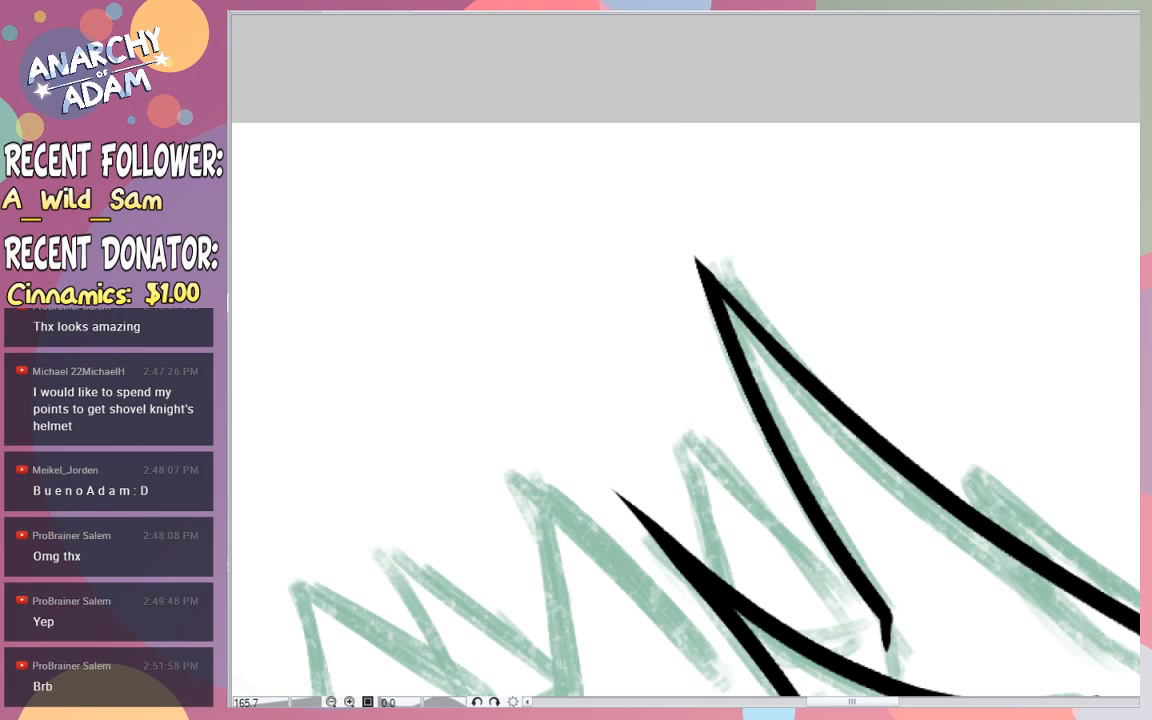
{"action": "left_click", "coordinate": [262, 9]}
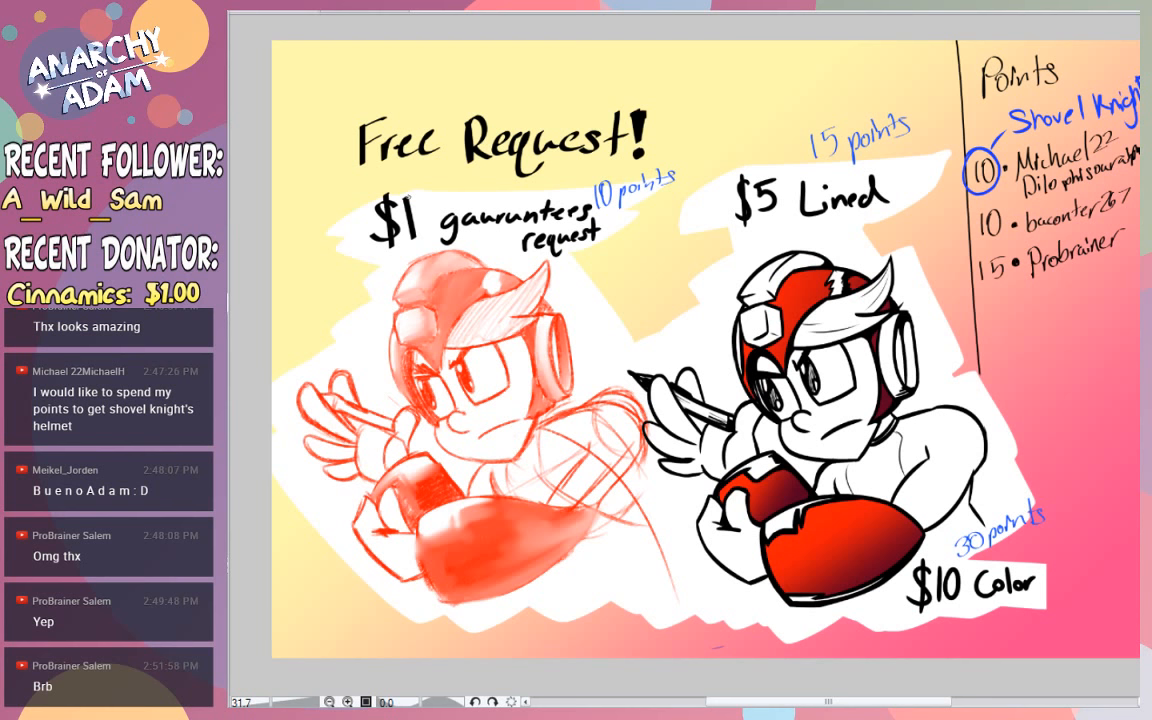
{"action": "left_click", "coordinate": [377, 11]}
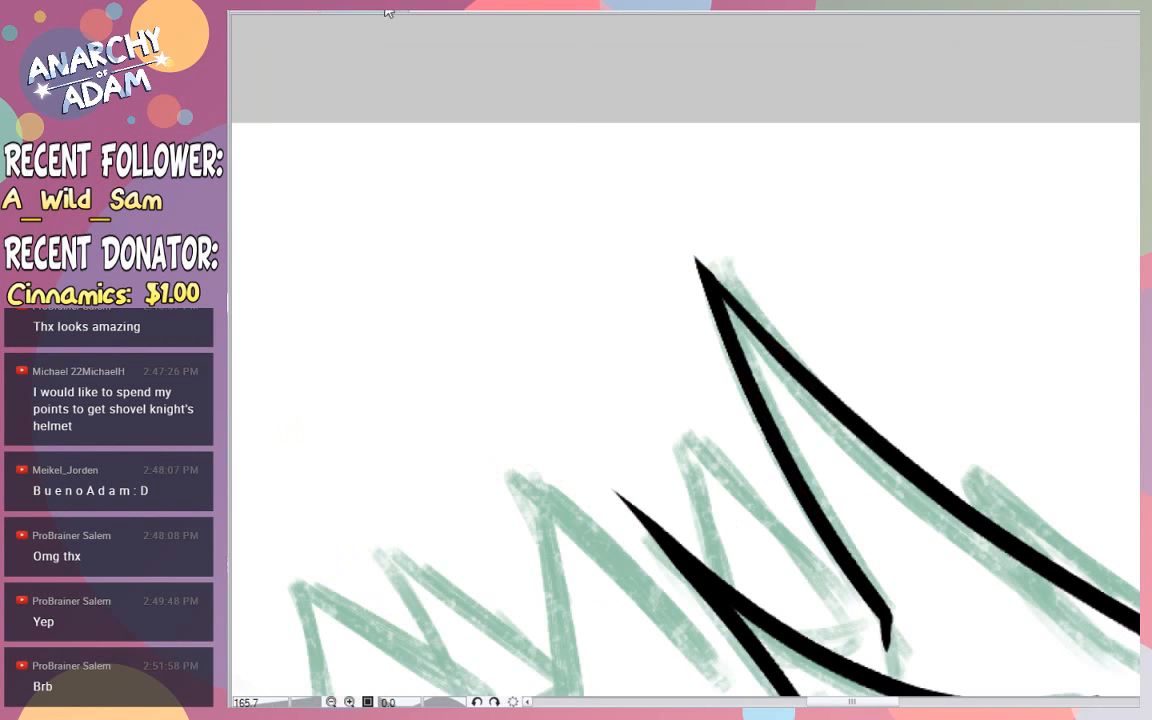
{"action": "left_click_drag", "start_coordinate": [826, 415], "coordinate": [813, 454]}
{"action": "left_click_drag", "start_coordinate": [907, 424], "coordinate": [979, 399]}
{"action": "left_click_drag", "start_coordinate": [986, 352], "coordinate": [971, 429]}
{"action": "left_click", "coordinate": [970, 428]}
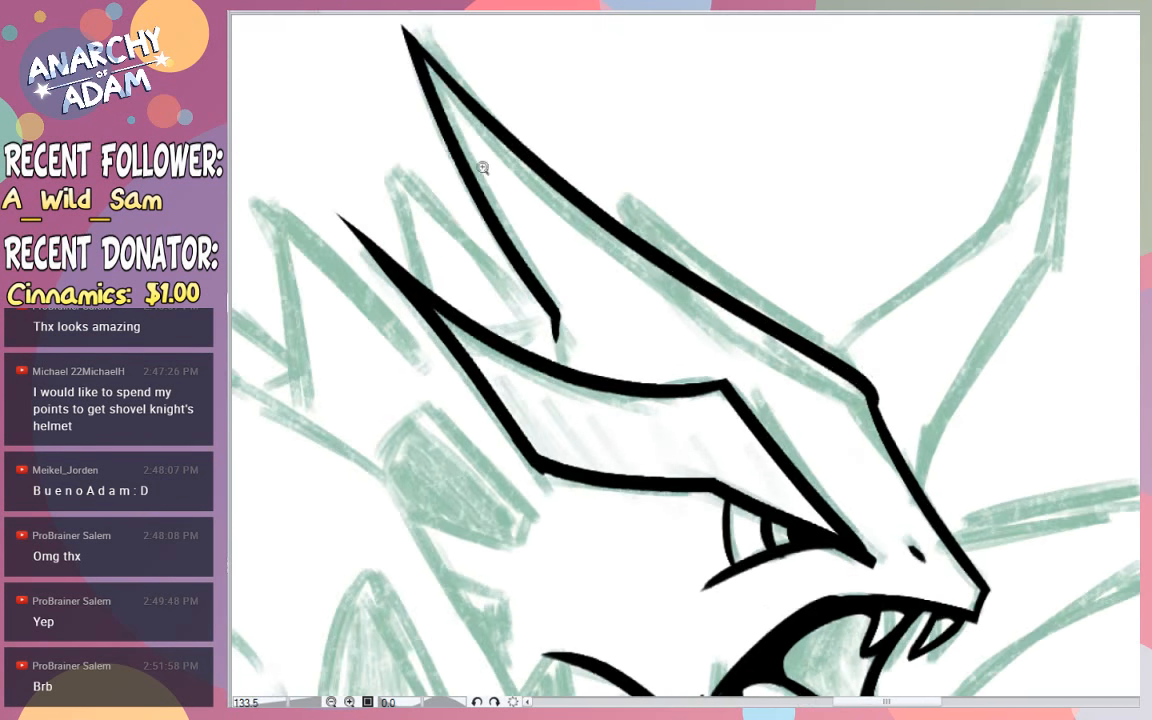
{"action": "mouse_move", "coordinate": [874, 390]}
{"action": "left_mouse_down"}
{"action": "mouse_move", "coordinate": [905, 466]}
{"action": "mouse_move", "coordinate": [895, 451]}
{"action": "mouse_move", "coordinate": [943, 511]}
{"action": "mouse_move", "coordinate": [909, 467]}
{"action": "mouse_move", "coordinate": [923, 503]}
{"action": "left_mouse_up"}
{"action": "key", "text": "ctrl+z"}
{"action": "key", "text": "ctrl+z"}
- Ink the far horn's front edge from the snout out to its kink and up to the pointed tip
{"action": "mouse_move", "coordinate": [992, 388]}
{"action": "left_mouse_down"}
{"action": "mouse_move", "coordinate": [975, 418]}
{"action": "mouse_move", "coordinate": [1036, 463]}
{"action": "left_mouse_up"}
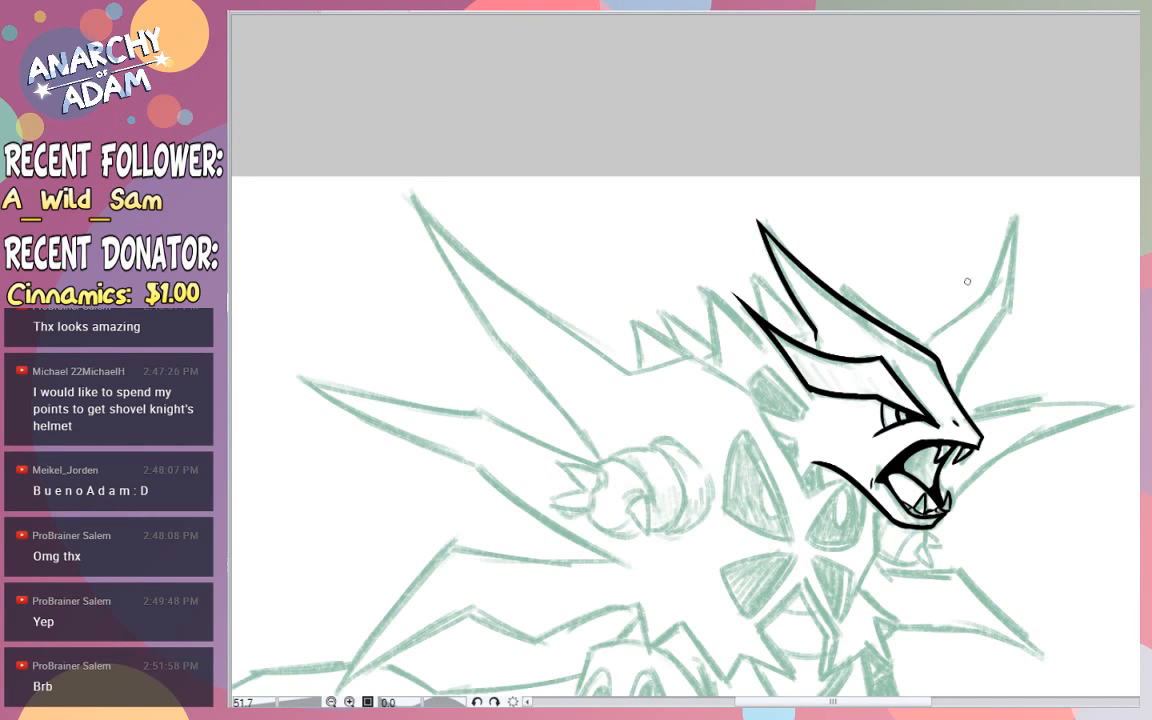
{"action": "left_click_drag", "start_coordinate": [1024, 435], "coordinate": [1040, 444]}
{"action": "left_click_drag", "start_coordinate": [963, 367], "coordinate": [988, 367]}
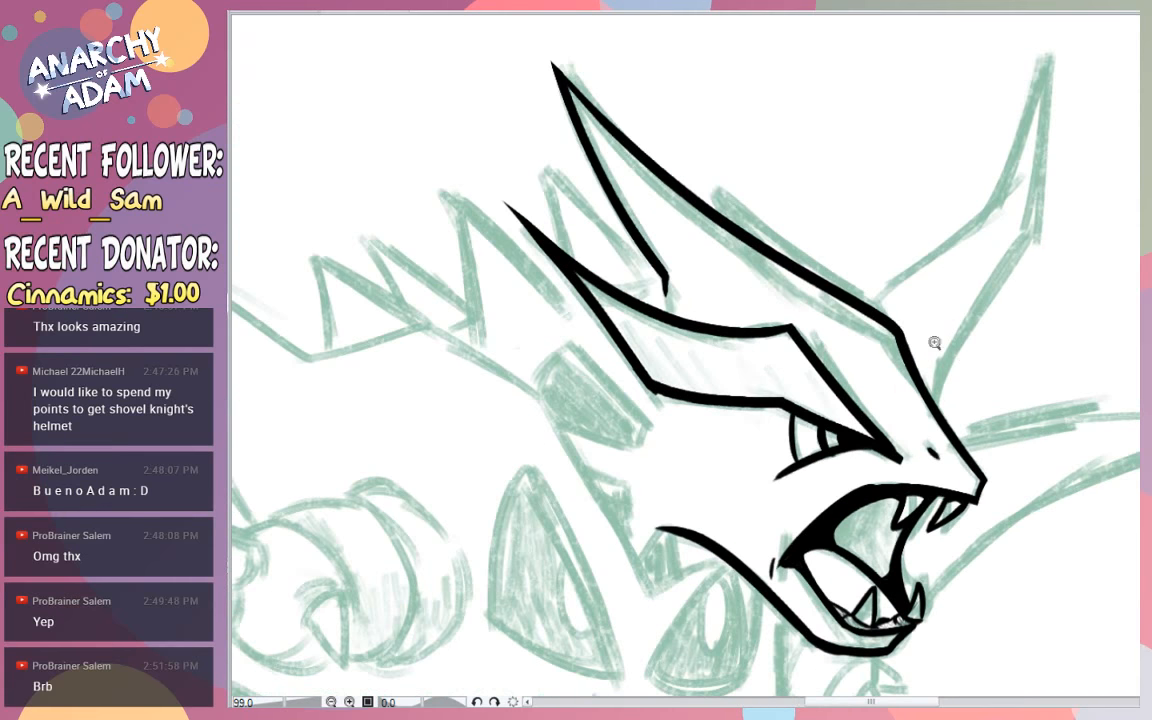
{"action": "left_click_drag", "start_coordinate": [846, 360], "coordinate": [928, 42]}
{"action": "key", "text": "ctrl+z"}
{"action": "mouse_move", "coordinate": [939, 409]}
{"action": "left_mouse_down"}
{"action": "mouse_move", "coordinate": [963, 318]}
{"action": "mouse_move", "coordinate": [1040, 222]}
{"action": "mouse_move", "coordinate": [1060, 16]}
{"action": "left_mouse_up"}
{"action": "key", "text": "ctrl+z"}
{"action": "left_click_drag", "start_coordinate": [1027, 238], "coordinate": [1049, 28]}
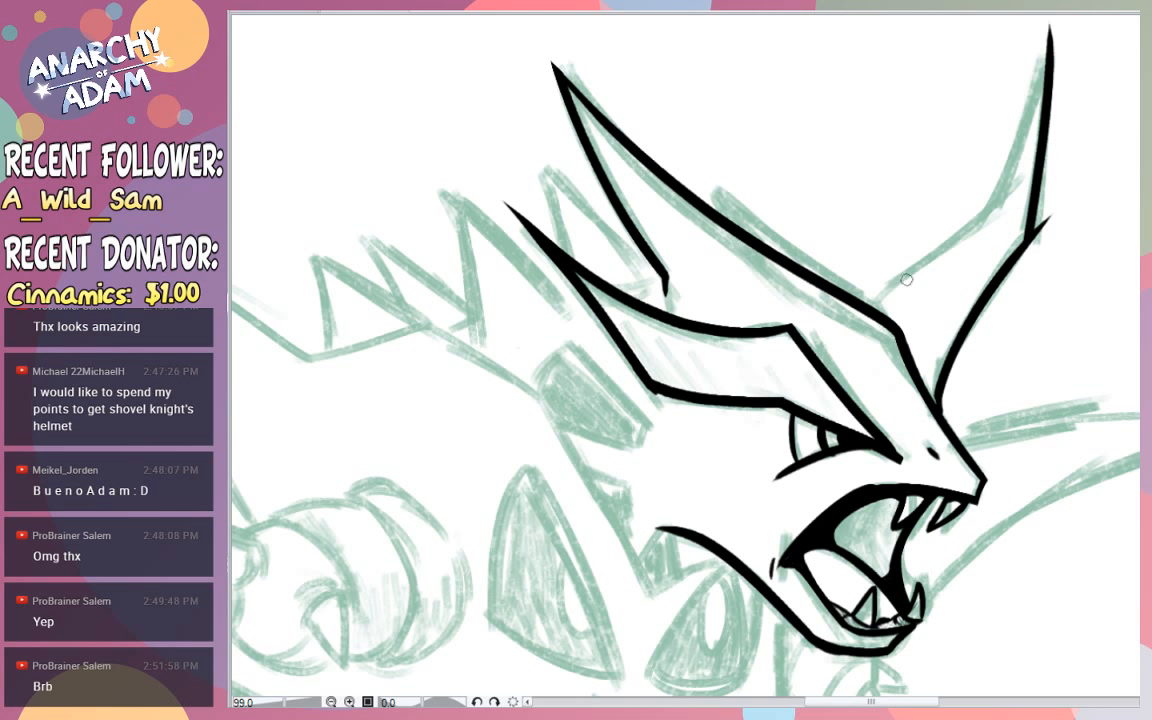
- Ink the far horn's rear edge from the forehead out to its kink and up to the tip
{"action": "mouse_move", "coordinate": [868, 303]}
{"action": "left_mouse_down"}
{"action": "mouse_move", "coordinate": [952, 225]}
{"action": "mouse_move", "coordinate": [877, 296]}
{"action": "mouse_move", "coordinate": [991, 209]}
{"action": "mouse_move", "coordinate": [1051, 14]}
{"action": "left_mouse_up"}
{"action": "key", "text": "ctrl+z"}
{"action": "key", "text": "ctrl+z"}
{"action": "mouse_move", "coordinate": [972, 222]}
{"action": "left_mouse_down"}
{"action": "mouse_move", "coordinate": [1068, 16]}
{"action": "mouse_move", "coordinate": [907, 338]}
{"action": "left_mouse_up"}
{"action": "key", "text": "ctrl+z"}
{"action": "key", "text": "ctrl+z"}
{"action": "mouse_move", "coordinate": [1049, 32]}
{"action": "left_mouse_down"}
{"action": "mouse_move", "coordinate": [984, 218]}
{"action": "mouse_move", "coordinate": [1039, 260]}
{"action": "mouse_move", "coordinate": [1042, 216]}
{"action": "mouse_move", "coordinate": [933, 251]}
{"action": "left_mouse_up"}
{"action": "key", "text": "ctrl+z"}
{"action": "left_click_drag", "start_coordinate": [996, 208], "coordinate": [960, 238]}
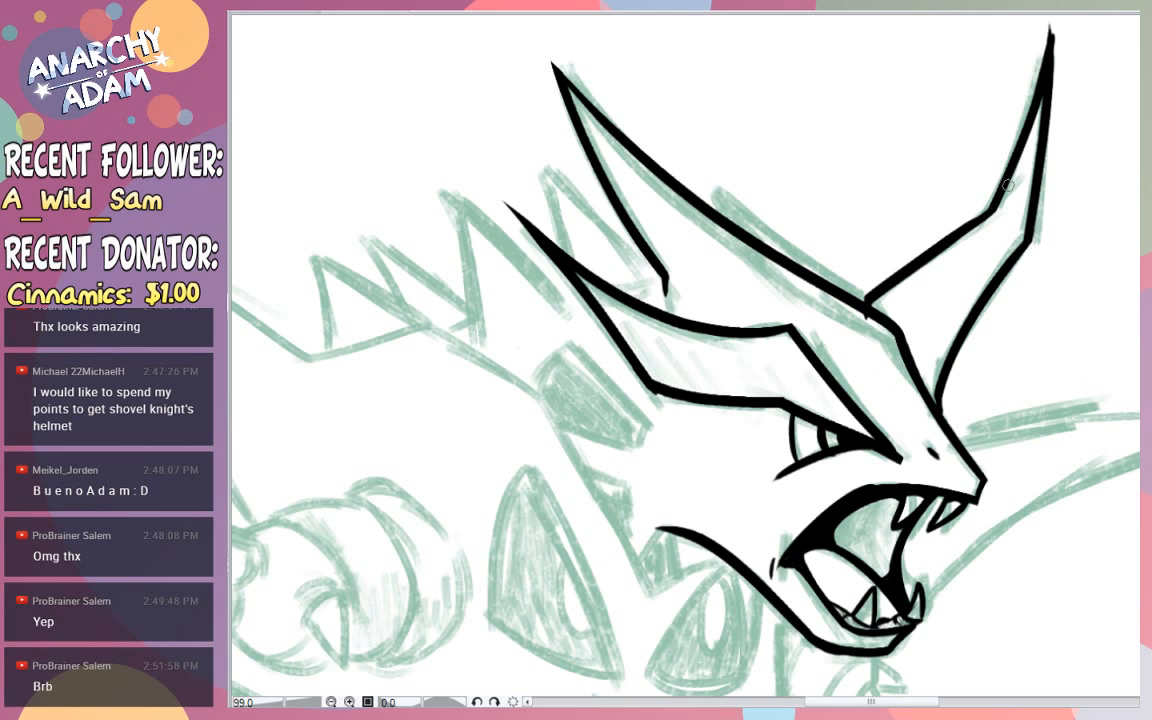
- Trim the far horn's tip to a fine point and refine the upper front edge down to its kink
{"action": "left_click_drag", "start_coordinate": [1054, 28], "coordinate": [1063, 160]}
{"action": "left_click_drag", "start_coordinate": [1057, 19], "coordinate": [1062, 200]}
{"action": "key", "text": "ctrl+z"}
{"action": "left_click_drag", "start_coordinate": [1059, 20], "coordinate": [1050, 250]}
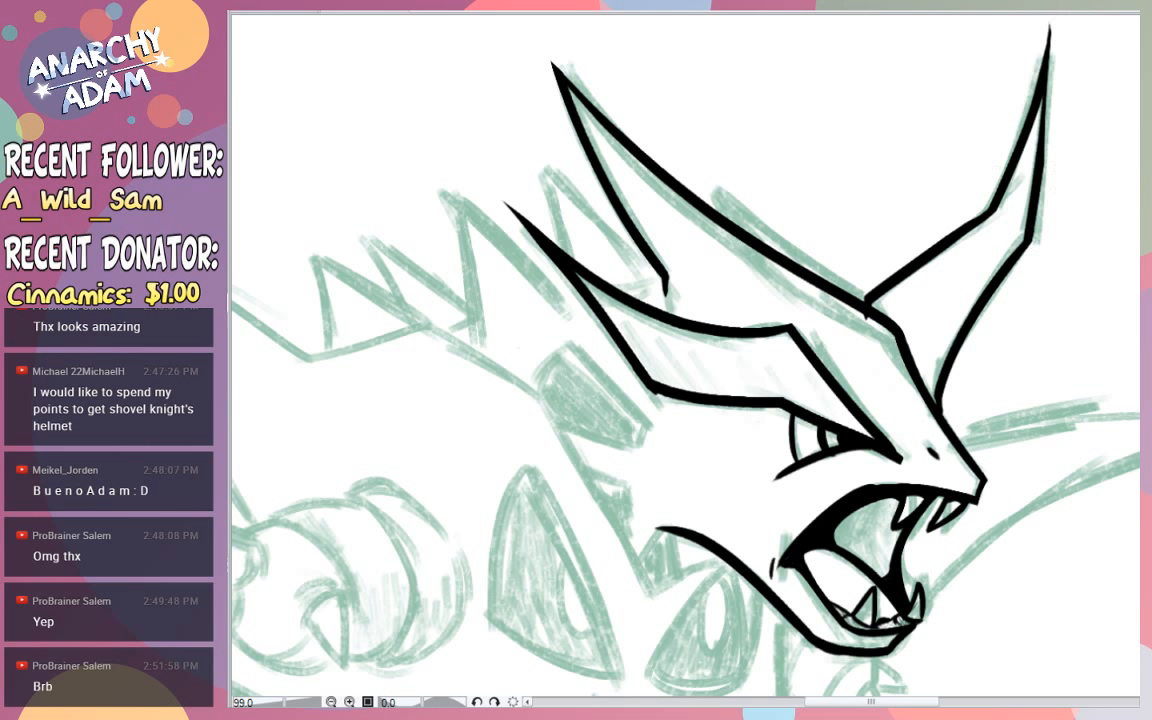
{"action": "left_click_drag", "start_coordinate": [1045, 80], "coordinate": [1025, 214]}
{"action": "key", "text": "ctrl+z"}
{"action": "key", "text": "ctrl+z"}
{"action": "key", "text": "ctrl+z"}
{"action": "left_click_drag", "start_coordinate": [1041, 86], "coordinate": [1031, 215]}
- Clean up the joint where the far horn's rear edge meets the forehead line
{"action": "mouse_move", "coordinate": [1059, 270]}
{"action": "left_mouse_down"}
{"action": "mouse_move", "coordinate": [985, 283]}
{"action": "mouse_move", "coordinate": [1128, 318]}
{"action": "left_mouse_up"}
{"action": "left_click_drag", "start_coordinate": [1030, 316], "coordinate": [1027, 316]}
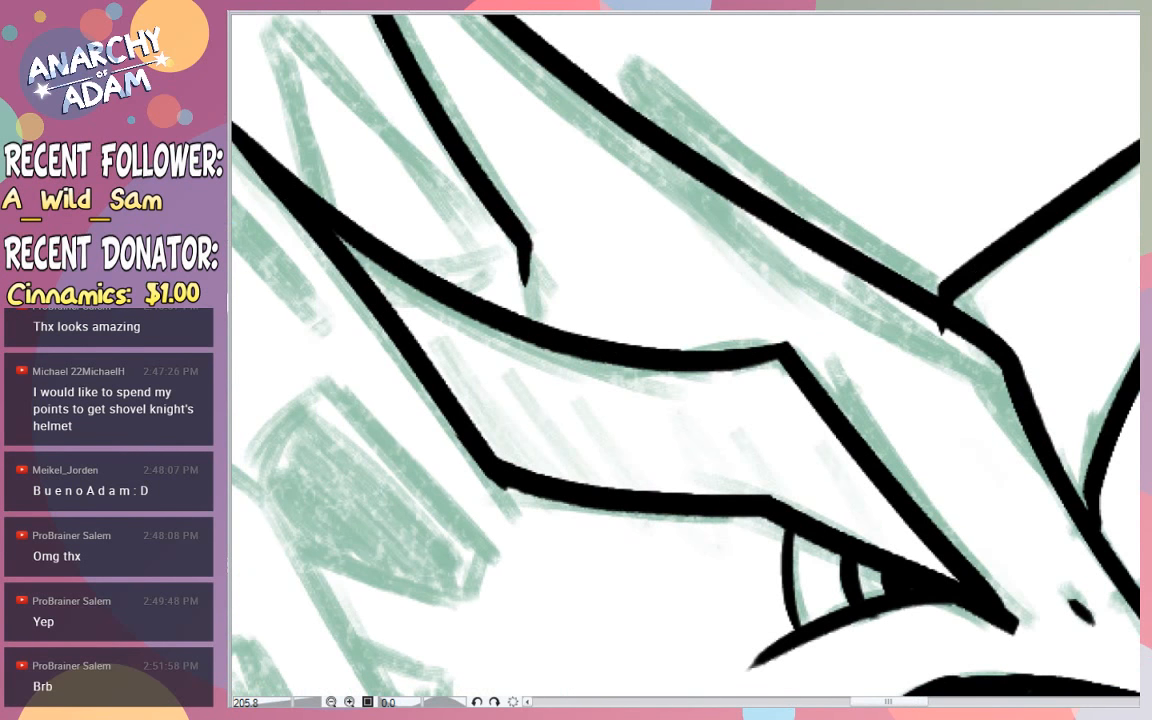
{"action": "left_click_drag", "start_coordinate": [928, 299], "coordinate": [949, 281]}
{"action": "mouse_move", "coordinate": [942, 349]}
{"action": "left_mouse_down"}
{"action": "mouse_move", "coordinate": [922, 331]}
{"action": "mouse_move", "coordinate": [957, 342]}
{"action": "mouse_move", "coordinate": [885, 343]}
{"action": "left_mouse_up"}
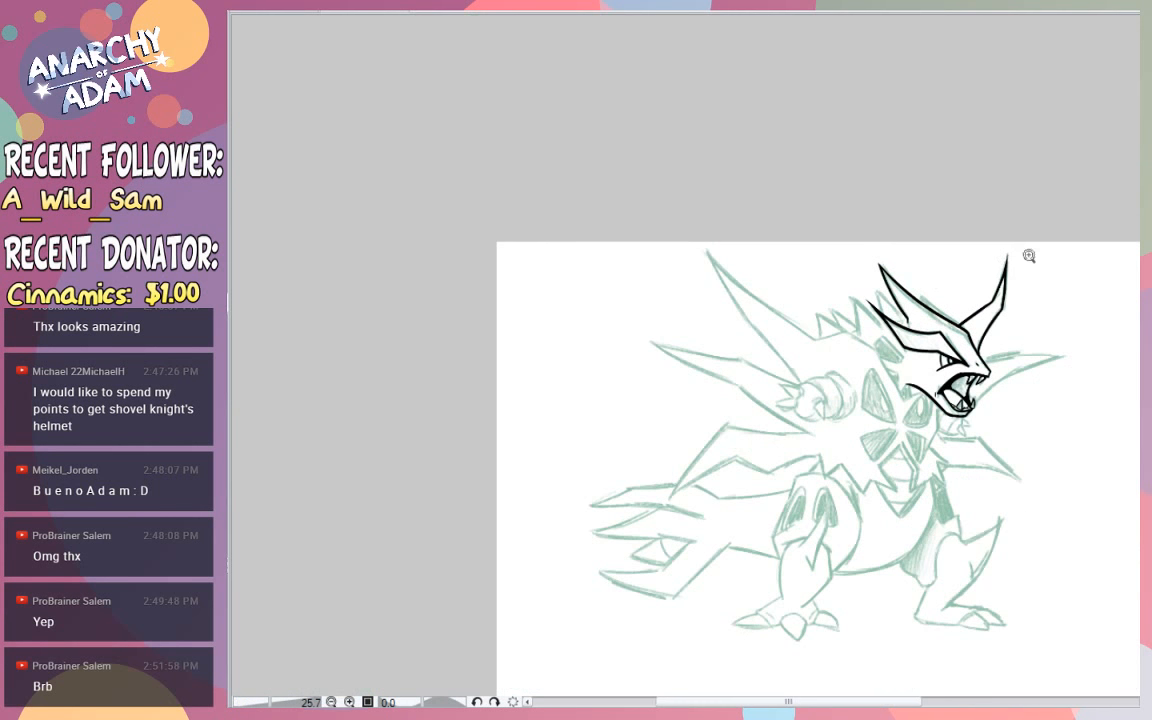
- Ink the outline of the wedge-shaped patch behind the brow, with a curved rear edge and a narrow front end
{"action": "left_click_drag", "start_coordinate": [1054, 338], "coordinate": [912, 340]}
{"action": "left_click_drag", "start_coordinate": [1023, 404], "coordinate": [1138, 433]}
{"action": "mouse_move", "coordinate": [1002, 91]}
{"action": "left_mouse_down"}
{"action": "mouse_move", "coordinate": [872, 95]}
{"action": "mouse_move", "coordinate": [1023, 76]}
{"action": "mouse_move", "coordinate": [930, 59]}
{"action": "mouse_move", "coordinate": [1006, 76]}
{"action": "left_mouse_up"}
{"action": "left_click_drag", "start_coordinate": [986, 81], "coordinate": [896, 92]}
{"action": "left_click_drag", "start_coordinate": [997, 54], "coordinate": [1118, 67]}
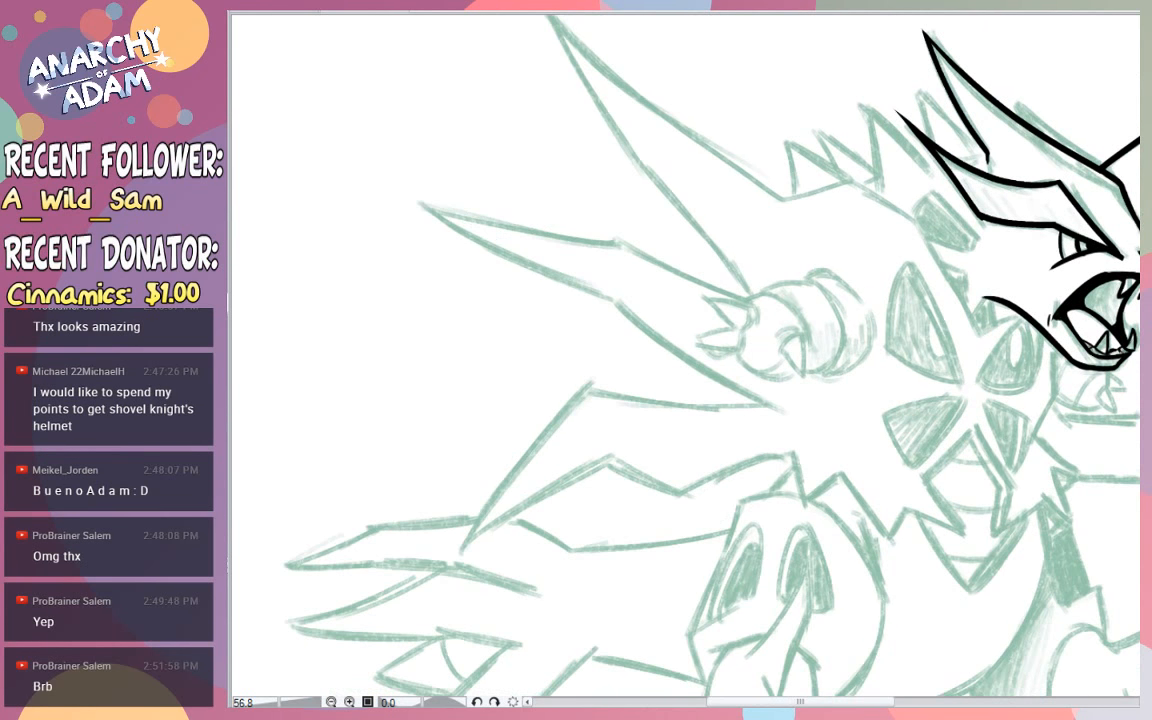
{"action": "scroll", "coordinate": [906, 184], "scroll_direction": "up", "scroll_amount": 1}
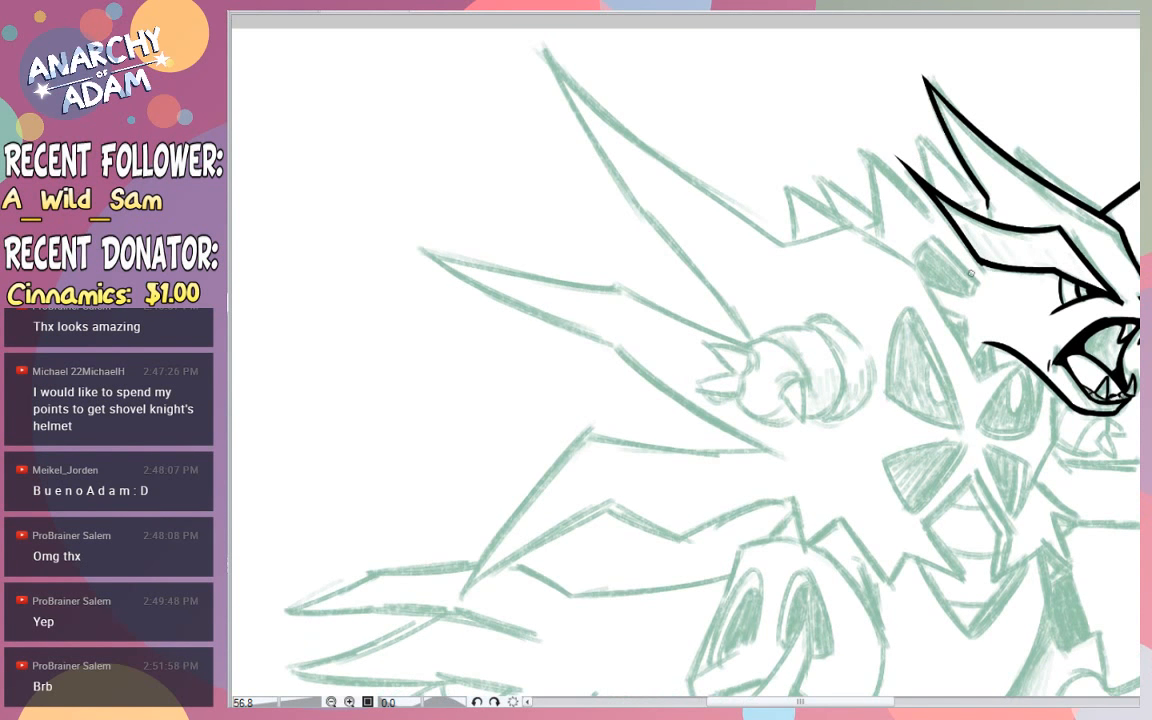
{"action": "left_click_drag", "start_coordinate": [937, 238], "coordinate": [894, 293]}
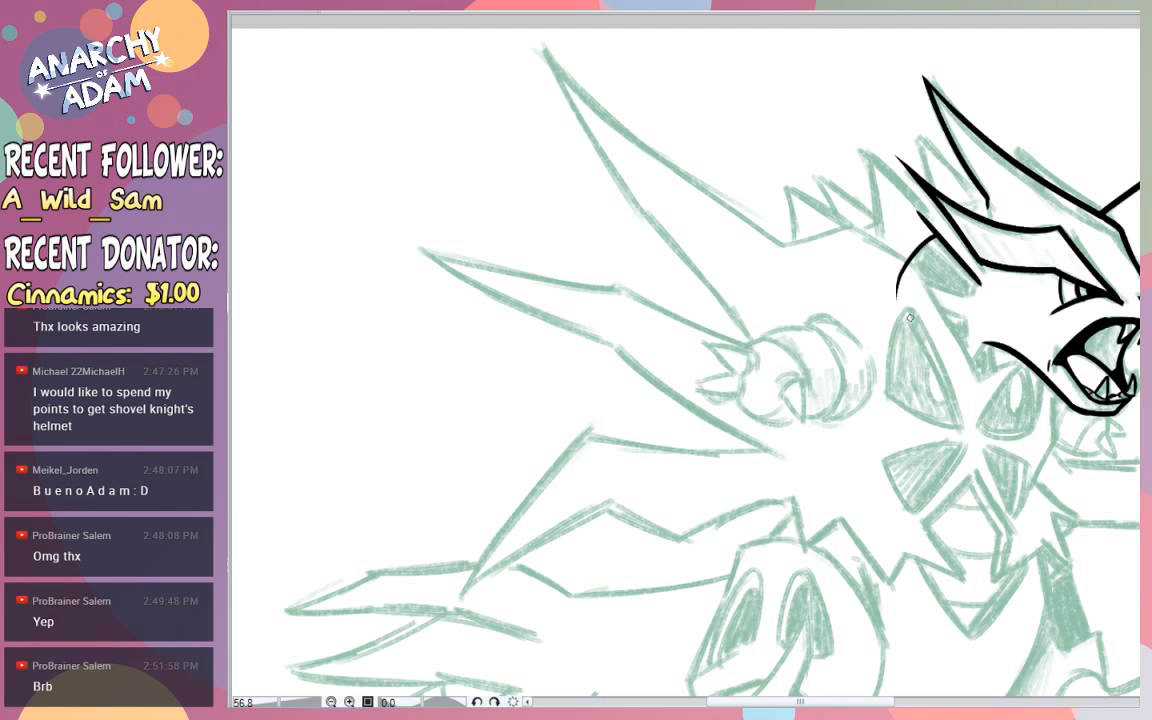
{"action": "key", "text": "ctrl+z"}
{"action": "mouse_move", "coordinate": [940, 236]}
{"action": "left_mouse_down"}
{"action": "mouse_move", "coordinate": [897, 310]}
{"action": "mouse_move", "coordinate": [904, 303]}
{"action": "left_mouse_up"}
{"action": "key", "text": "ctrl+z"}
{"action": "left_click_drag", "start_coordinate": [937, 236], "coordinate": [904, 290]}
{"action": "left_click_drag", "start_coordinate": [930, 244], "coordinate": [966, 278]}
{"action": "mouse_move", "coordinate": [929, 240]}
{"action": "left_mouse_down"}
{"action": "mouse_move", "coordinate": [972, 291]}
{"action": "mouse_move", "coordinate": [877, 263]}
{"action": "left_mouse_up"}
{"action": "key", "text": "ctrl+z"}
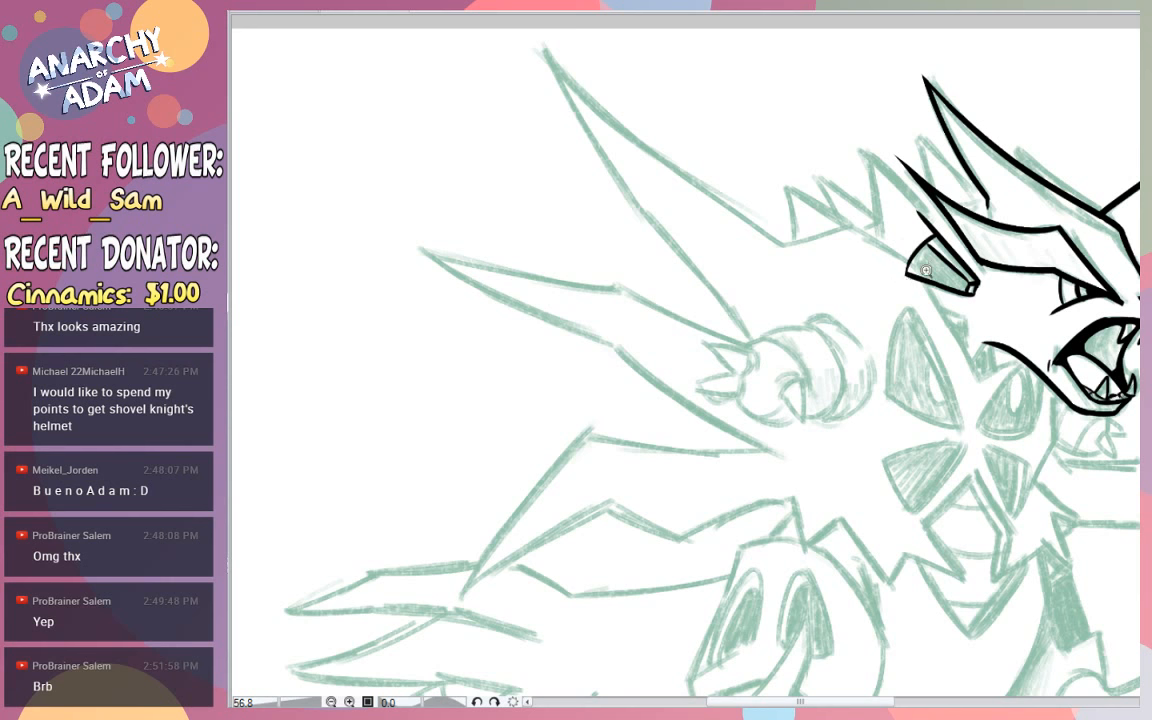
- Erase the patch outline's overshoots and fill the wedge solid black, leaving a thin strip open along its upper edge
{"action": "scroll", "coordinate": [926, 270], "scroll_direction": "up", "scroll_amount": 4}
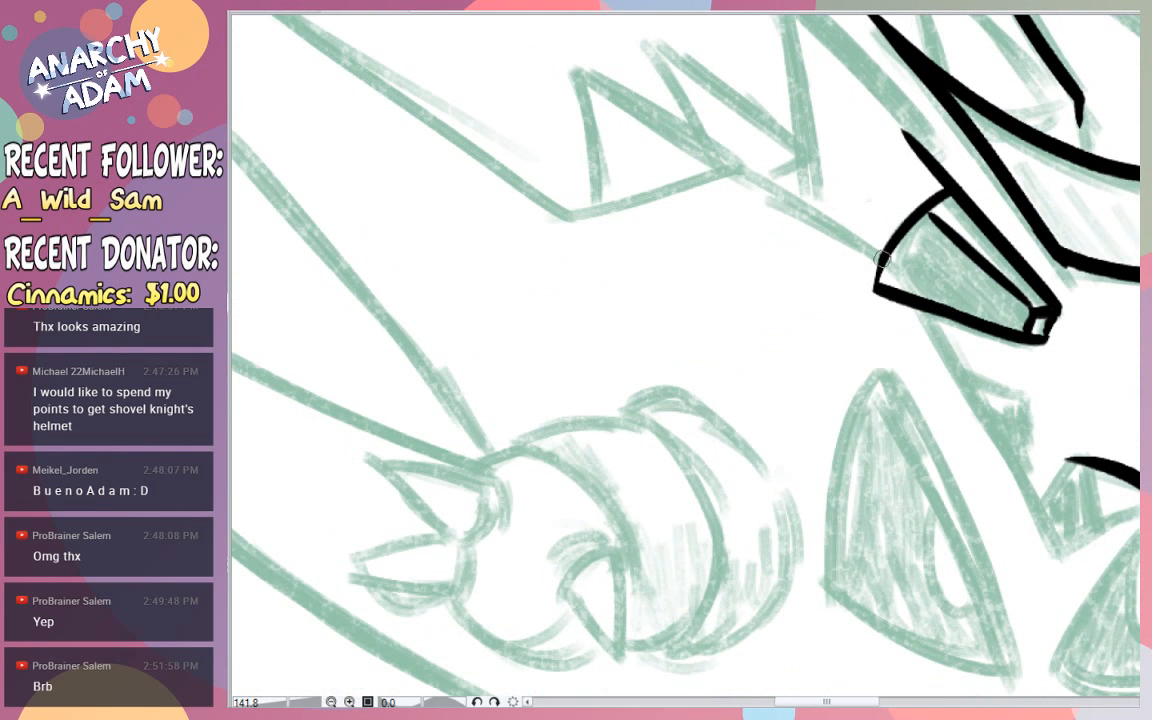
{"action": "left_click_drag", "start_coordinate": [884, 245], "coordinate": [863, 340]}
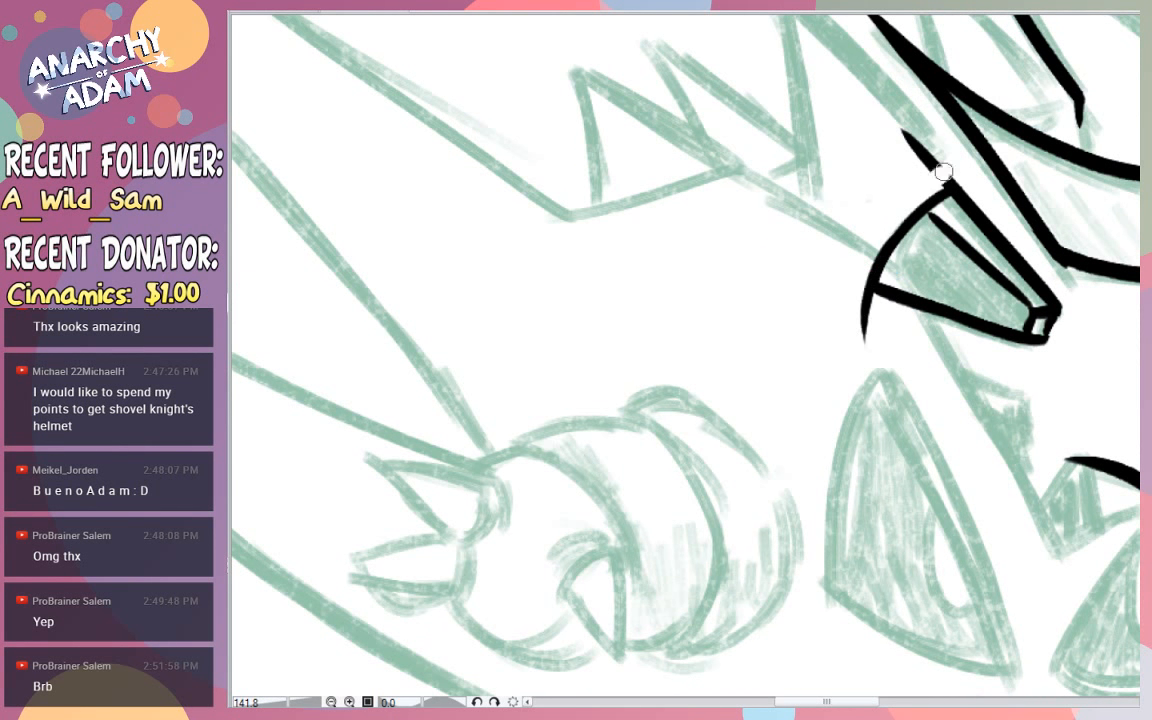
{"action": "key", "text": "ctrl+z"}
{"action": "left_click_drag", "start_coordinate": [926, 209], "coordinate": [970, 256]}
{"action": "mouse_move", "coordinate": [922, 216]}
{"action": "left_mouse_down"}
{"action": "mouse_move", "coordinate": [906, 268]}
{"action": "mouse_move", "coordinate": [938, 295]}
{"action": "mouse_move", "coordinate": [977, 283]}
{"action": "mouse_move", "coordinate": [875, 245]}
{"action": "mouse_move", "coordinate": [922, 290]}
{"action": "mouse_move", "coordinate": [1008, 311]}
{"action": "mouse_move", "coordinate": [885, 280]}
{"action": "mouse_move", "coordinate": [878, 262]}
{"action": "mouse_move", "coordinate": [891, 276]}
{"action": "left_mouse_up"}
{"action": "key", "text": "r"}
{"action": "mouse_move", "coordinate": [855, 346]}
{"action": "left_mouse_down"}
{"action": "mouse_move", "coordinate": [864, 327]}
{"action": "mouse_move", "coordinate": [850, 348]}
{"action": "left_mouse_up"}
{"action": "key", "text": "e"}
{"action": "mouse_move", "coordinate": [862, 299]}
{"action": "left_mouse_down"}
{"action": "mouse_move", "coordinate": [848, 321]}
{"action": "mouse_move", "coordinate": [857, 339]}
{"action": "left_mouse_up"}
{"action": "mouse_move", "coordinate": [833, 291]}
{"action": "left_mouse_down"}
{"action": "mouse_move", "coordinate": [1070, 379]}
{"action": "mouse_move", "coordinate": [1070, 364]}
{"action": "left_mouse_up"}
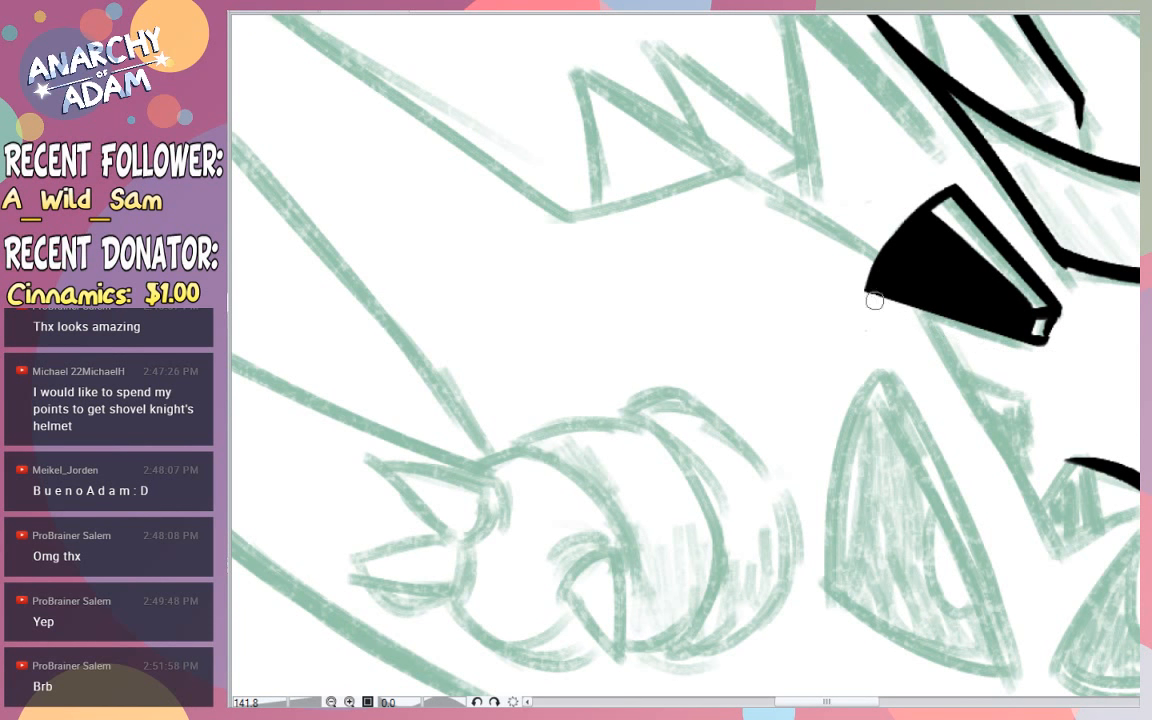
- Trim the black patch's curved rear edge and re-ink its short front end with a sharp lower corner
{"action": "left_click_drag", "start_coordinate": [974, 171], "coordinate": [875, 417]}
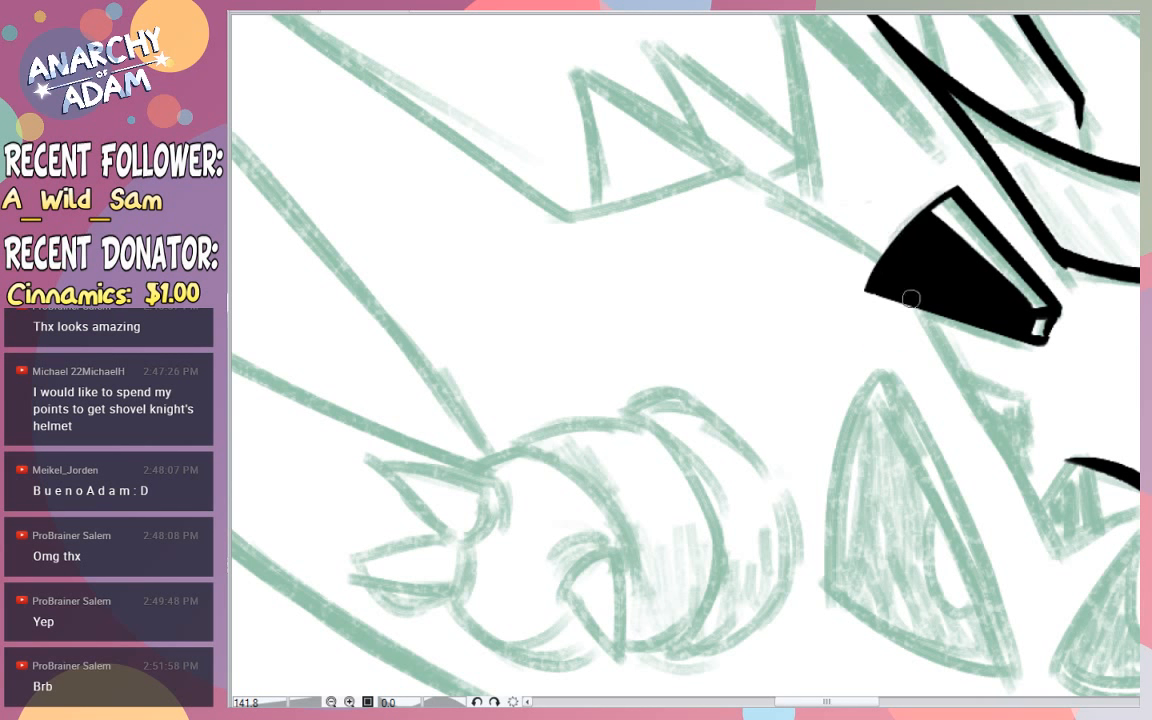
{"action": "key", "text": "ctrl+z"}
{"action": "left_click_drag", "start_coordinate": [972, 169], "coordinate": [886, 407]}
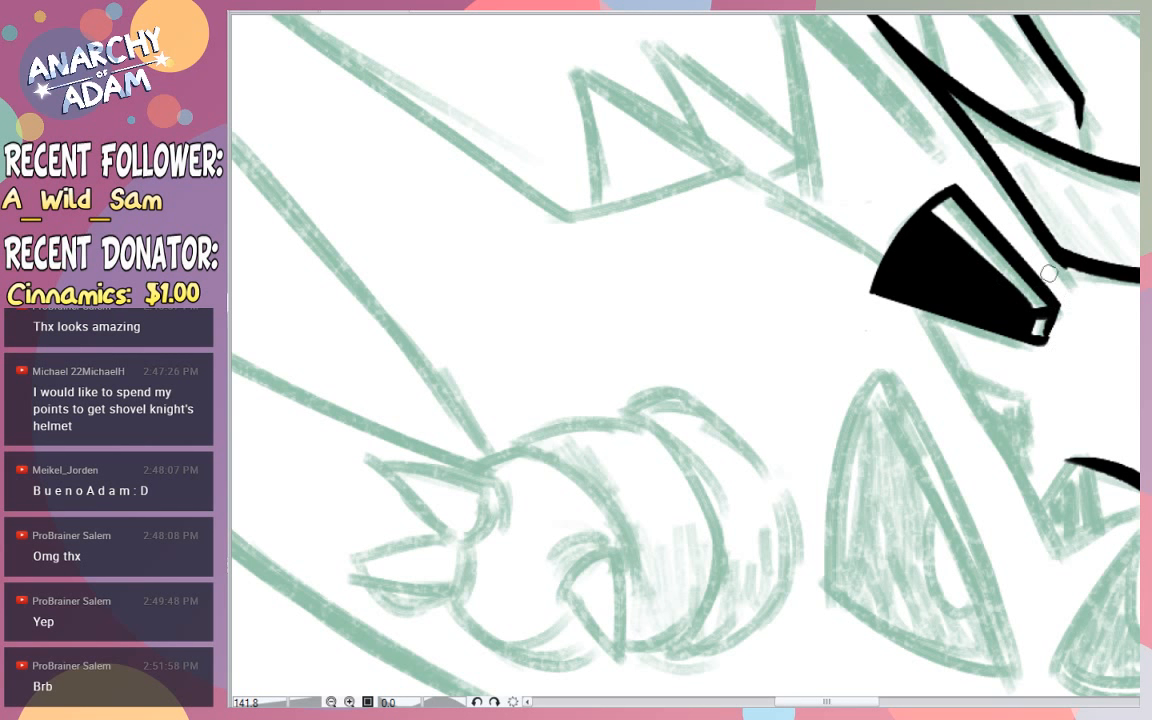
{"action": "left_click_drag", "start_coordinate": [1058, 306], "coordinate": [1043, 395]}
{"action": "key", "text": "ctrl+z"}
{"action": "left_click_drag", "start_coordinate": [1058, 306], "coordinate": [1044, 403]}
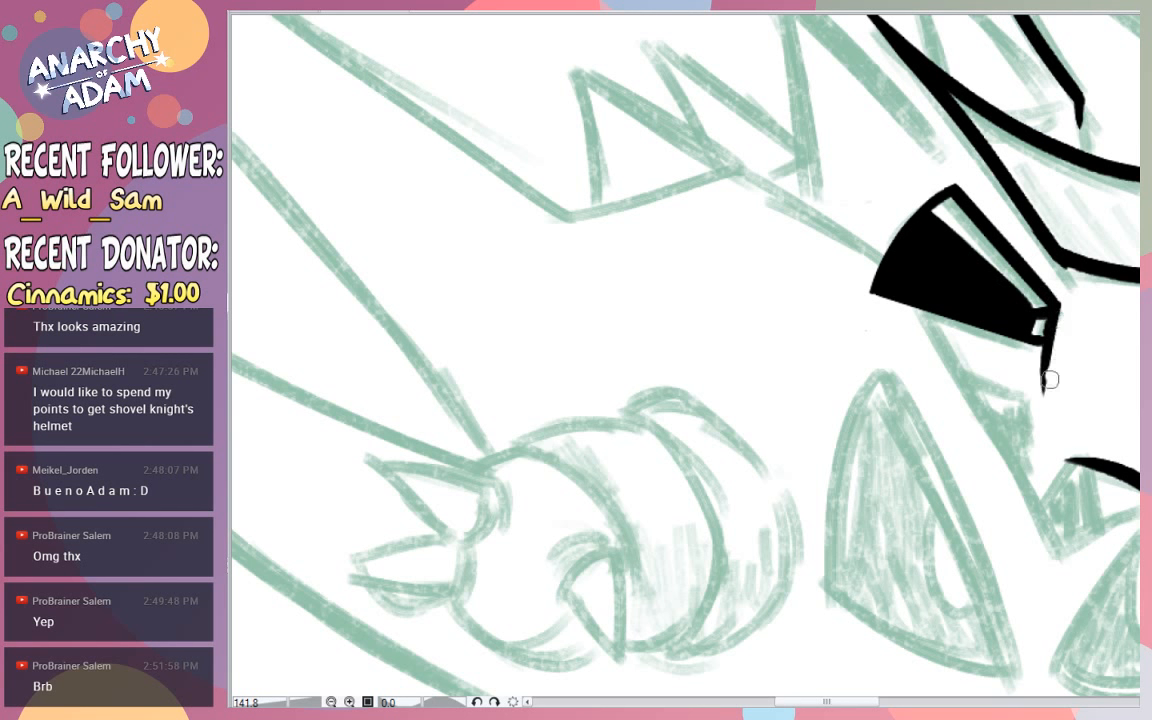
{"action": "key", "text": "ctrl+z"}
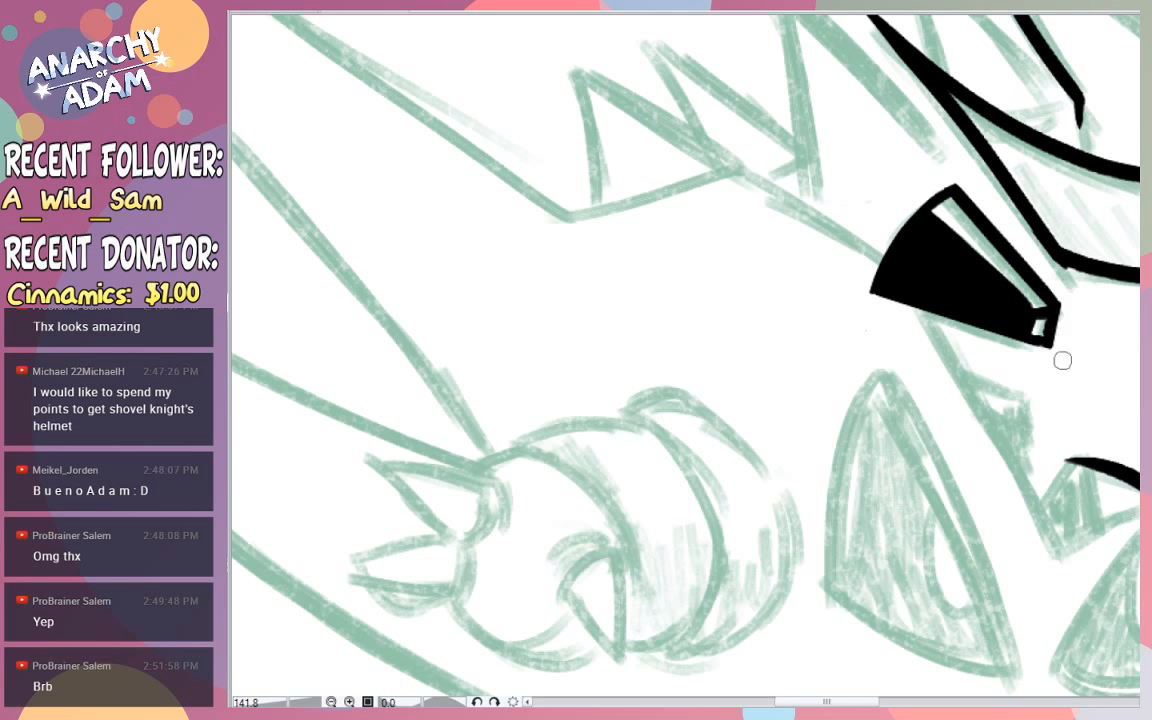
- Ink the neck's rear edge up to the black patch and the back line running rearward from it, trimming the overshoot
{"action": "mouse_move", "coordinate": [1076, 386]}
{"action": "left_mouse_down"}
{"action": "mouse_move", "coordinate": [1004, 387]}
{"action": "mouse_move", "coordinate": [1095, 393]}
{"action": "mouse_move", "coordinate": [1129, 362]}
{"action": "left_mouse_up"}
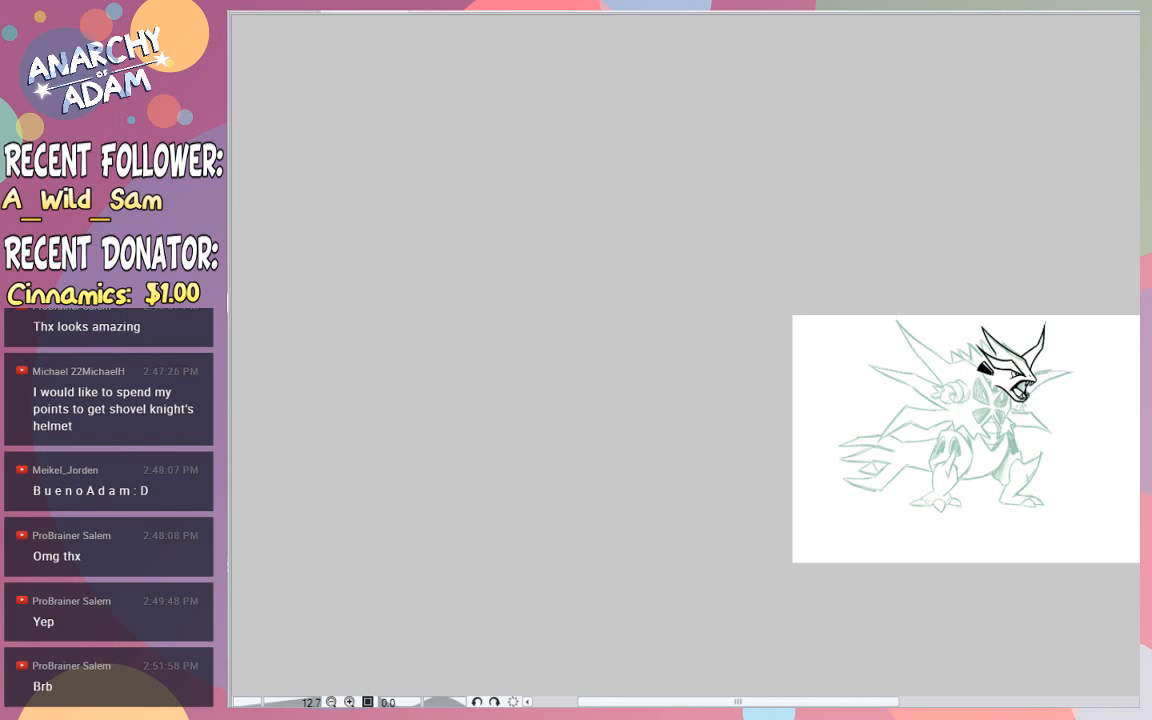
{"action": "left_click", "coordinate": [1043, 389]}
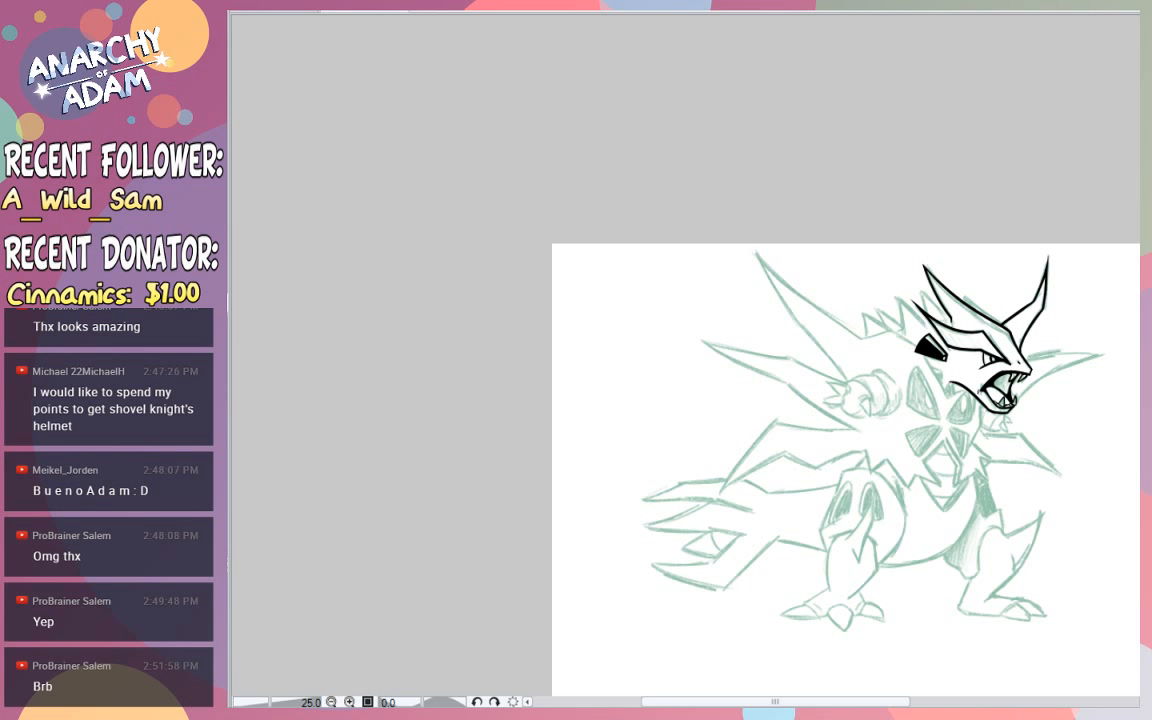
{"action": "left_click_drag", "start_coordinate": [958, 385], "coordinate": [1128, 325]}
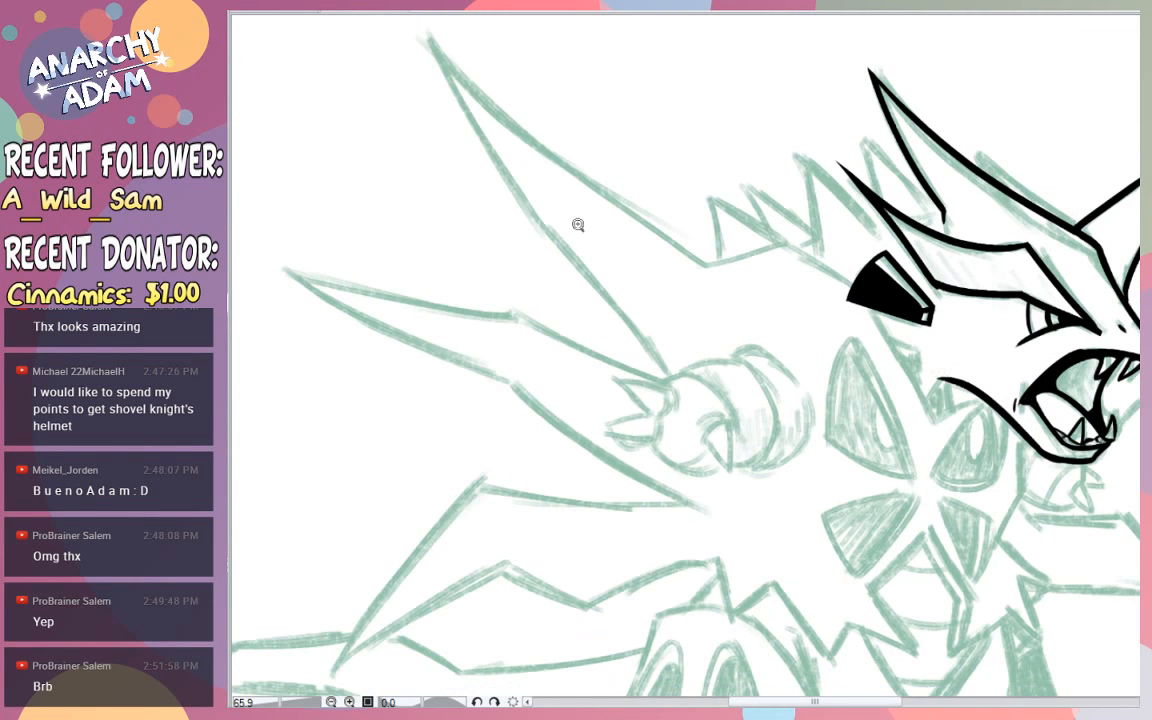
{"action": "left_click_drag", "start_coordinate": [809, 702], "coordinate": [837, 702]}
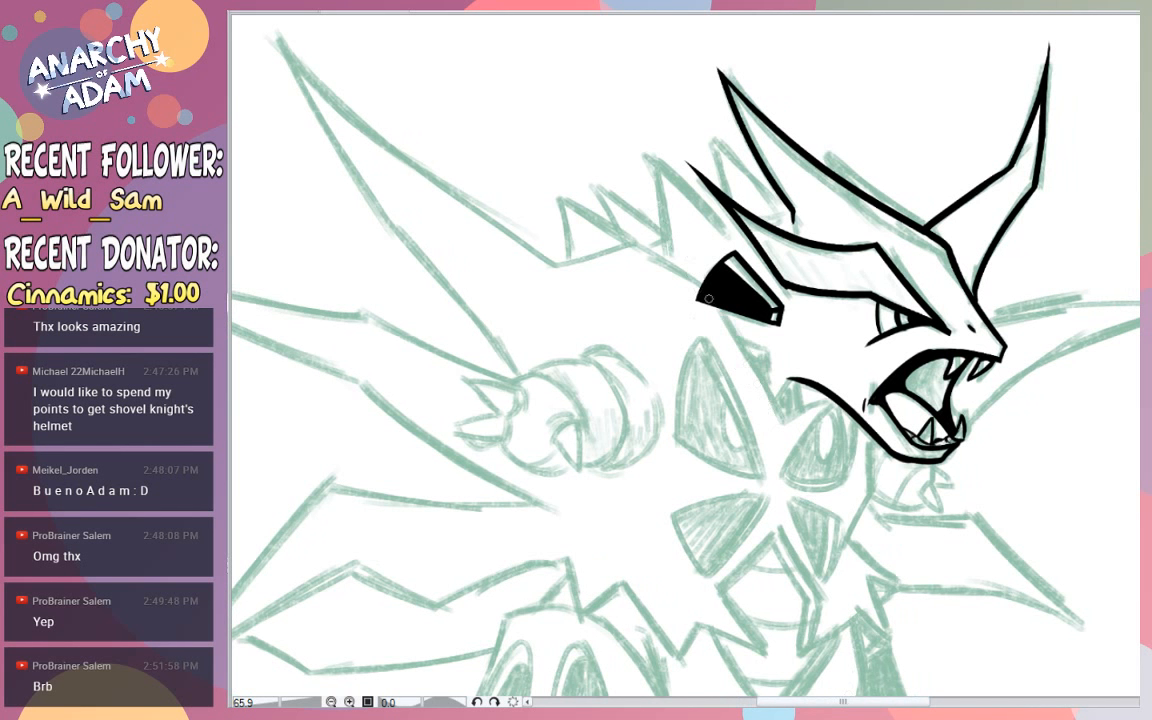
{"action": "left_click_drag", "start_coordinate": [712, 310], "coordinate": [718, 321]}
{"action": "left_click_drag", "start_coordinate": [787, 420], "coordinate": [613, 133]}
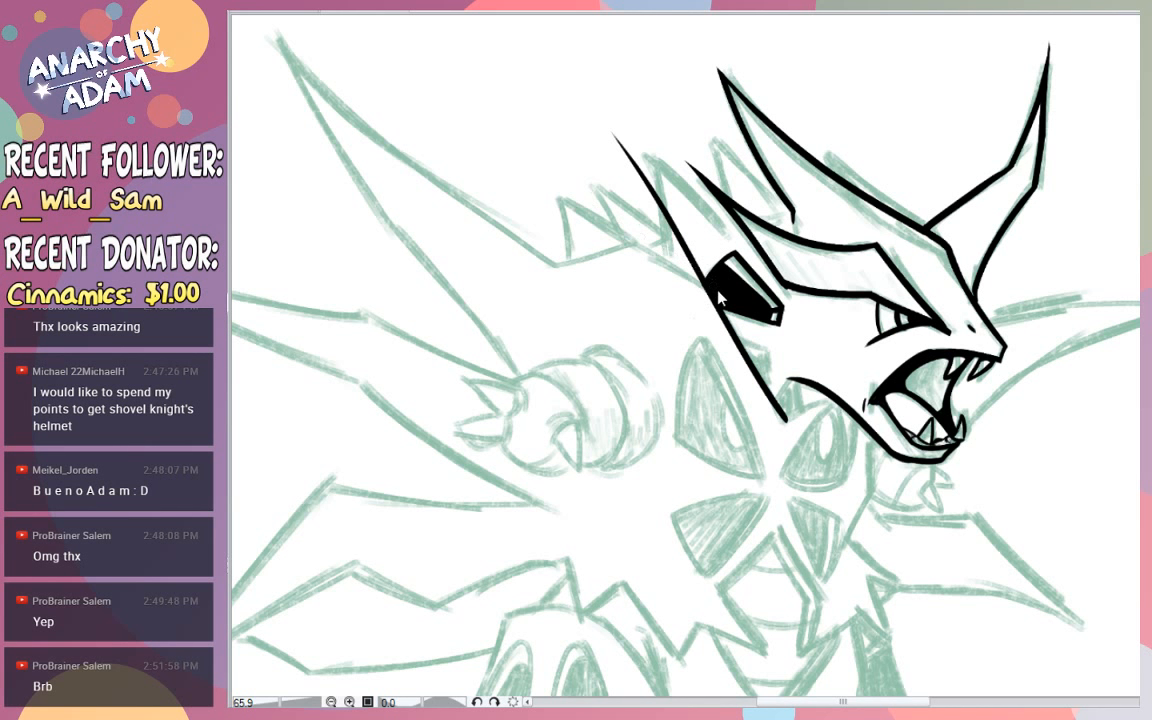
{"action": "left_click_drag", "start_coordinate": [703, 281], "coordinate": [566, 197]}
{"action": "mouse_move", "coordinate": [689, 251]}
{"action": "left_mouse_down"}
{"action": "mouse_move", "coordinate": [696, 265]}
{"action": "mouse_move", "coordinate": [596, 185]}
{"action": "mouse_move", "coordinate": [607, 128]}
{"action": "left_mouse_up"}
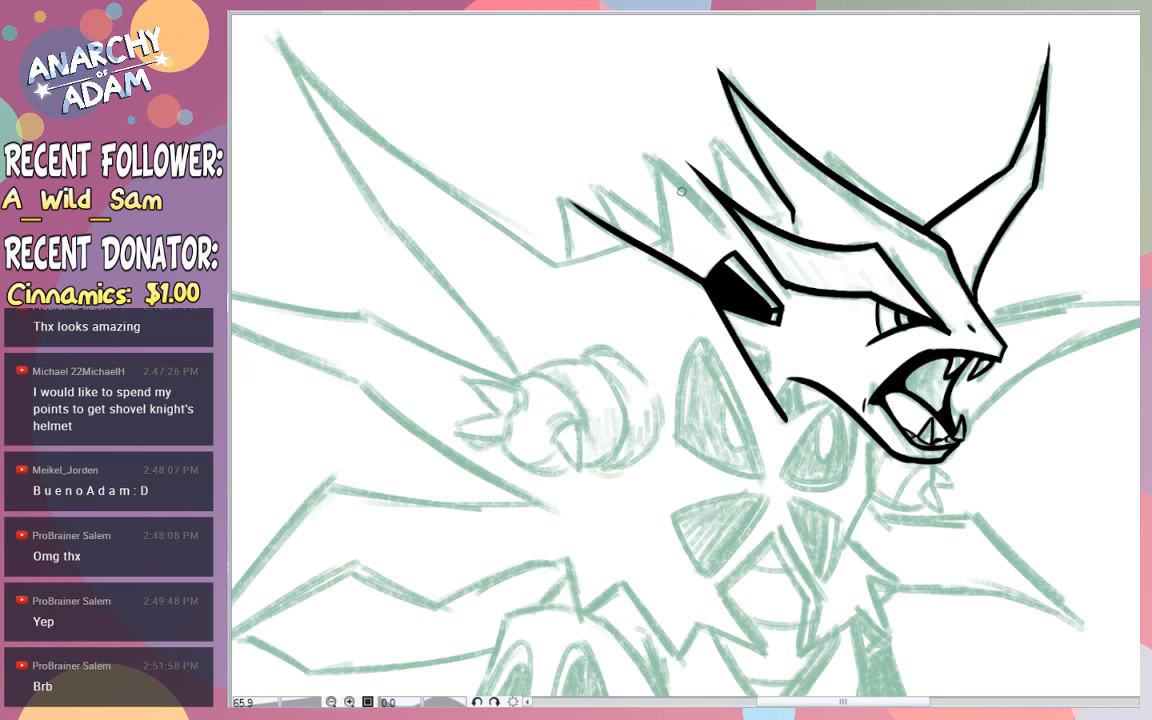
- Clean the corner where the back line meets the black patch and extend that line past the rearmost small back spike
{"action": "scroll", "coordinate": [738, 265], "scroll_direction": "up", "scroll_amount": 5}
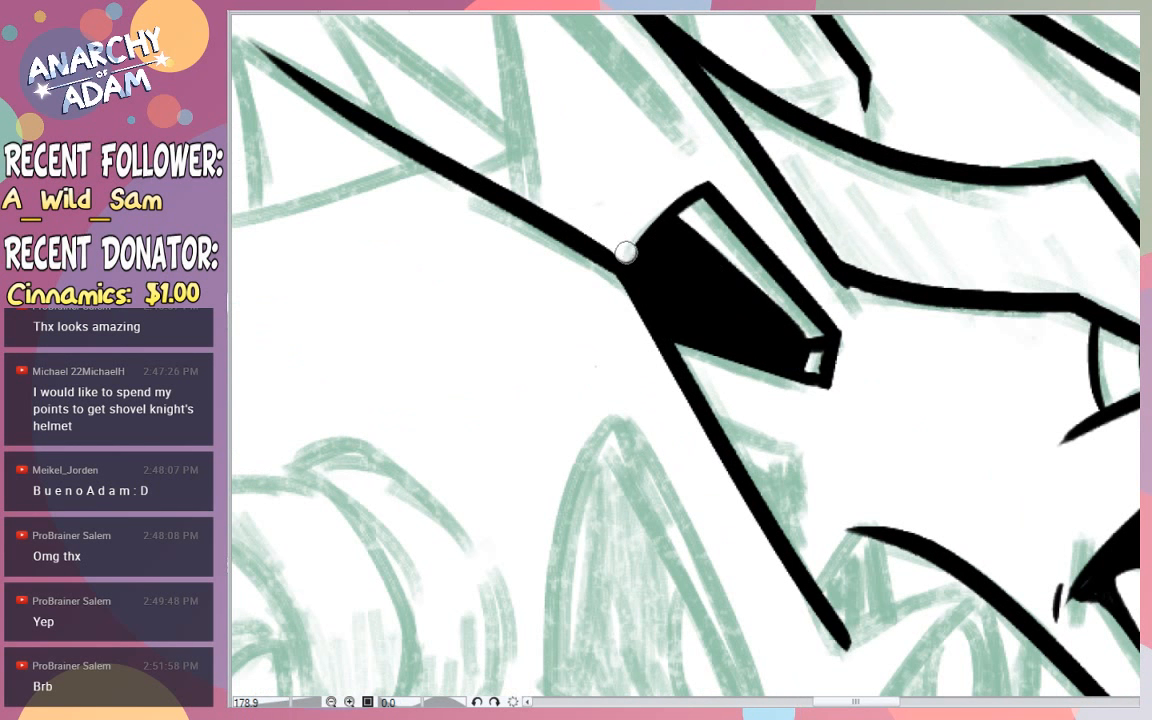
{"action": "mouse_move", "coordinate": [647, 240]}
{"action": "left_mouse_down"}
{"action": "mouse_move", "coordinate": [634, 254]}
{"action": "mouse_move", "coordinate": [647, 237]}
{"action": "mouse_move", "coordinate": [537, 154]}
{"action": "mouse_move", "coordinate": [550, 177]}
{"action": "left_mouse_up"}
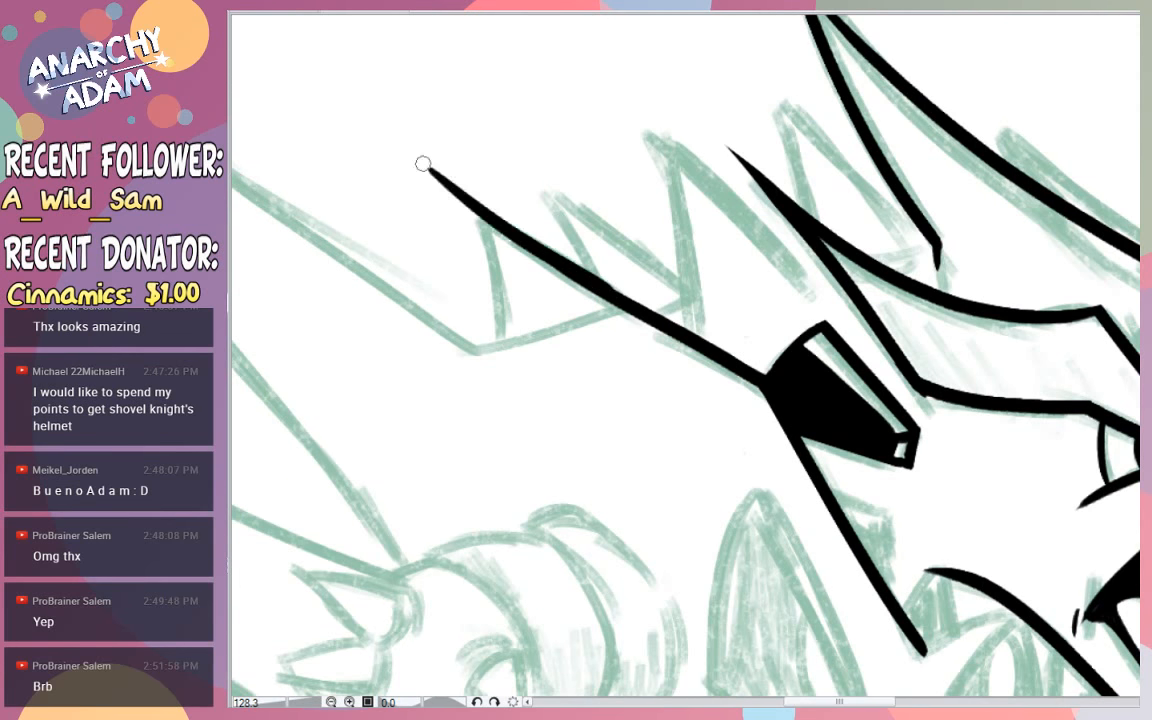
{"action": "left_click_drag", "start_coordinate": [640, 314], "coordinate": [361, 171]}
{"action": "key", "text": "ctrl+z"}
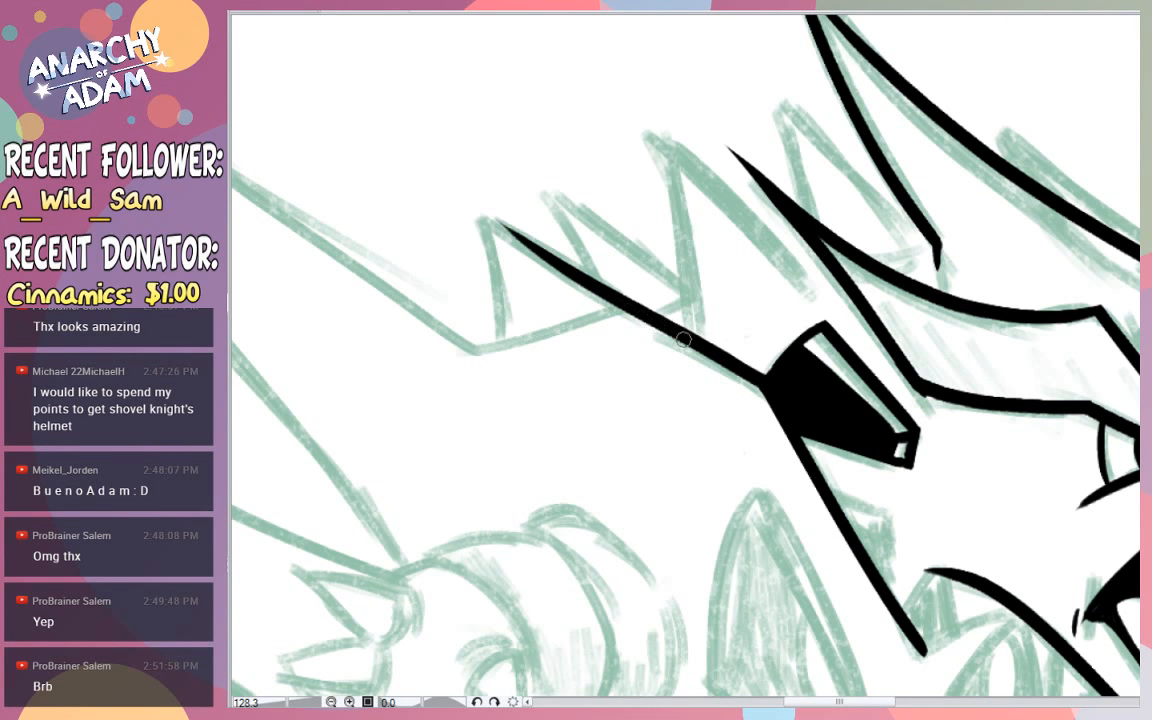
{"action": "left_click_drag", "start_coordinate": [652, 316], "coordinate": [387, 144]}
{"action": "left_click_drag", "start_coordinate": [481, 212], "coordinate": [511, 342]}
{"action": "key", "text": "ctrl+z"}
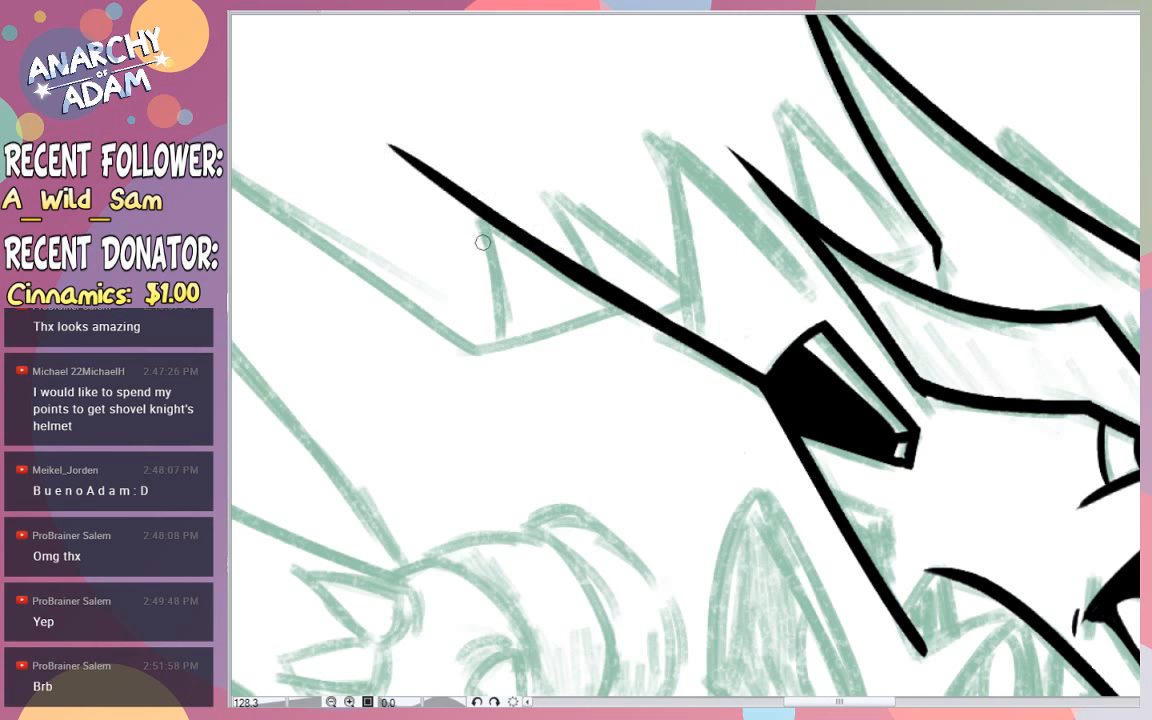
- Ink a straight line slanting down and rearward across the back line to the base of the large rear spike
{"action": "left_click_drag", "start_coordinate": [471, 210], "coordinate": [522, 366]}
{"action": "key", "text": "ctrl+z"}
{"action": "left_click_drag", "start_coordinate": [1013, 477], "coordinate": [943, 373]}
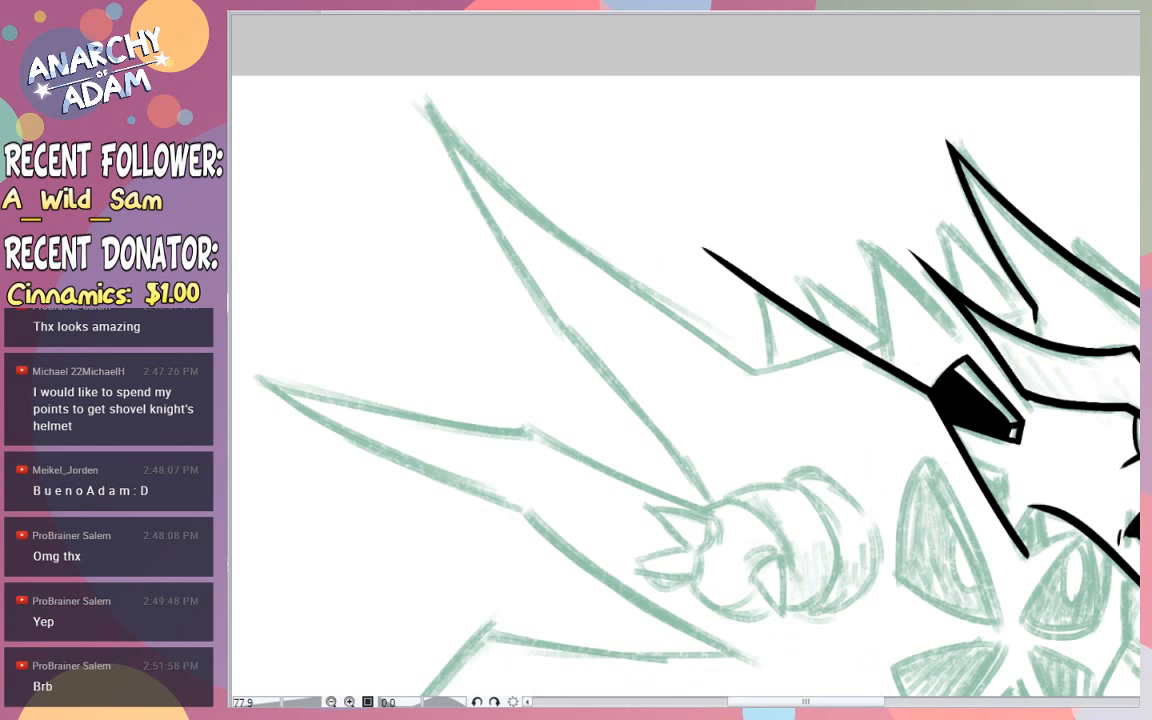
{"action": "left_click_drag", "start_coordinate": [913, 330], "coordinate": [672, 398]}
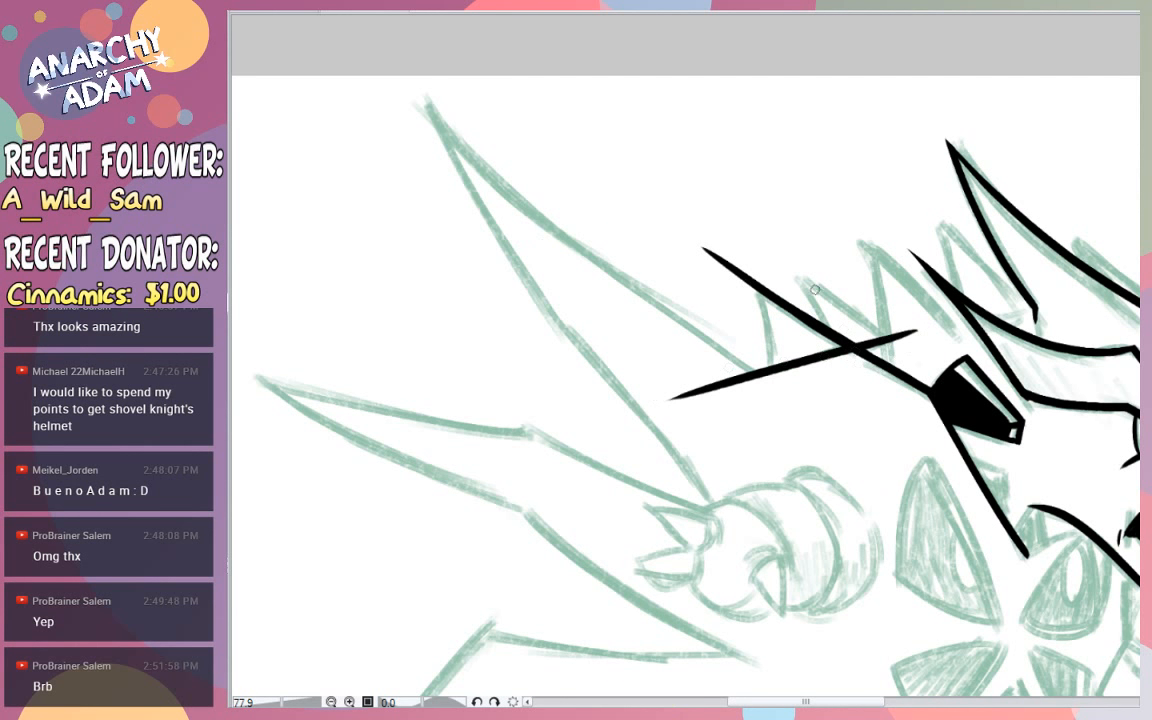
- Ink the large upper rear spike's long curved upper edge and its bent lower edge running down to the raised fist
{"action": "left_click_drag", "start_coordinate": [778, 383], "coordinate": [405, 75]}
{"action": "key", "text": "ctrl+z"}
{"action": "mouse_move", "coordinate": [712, 347]}
{"action": "left_mouse_down"}
{"action": "mouse_move", "coordinate": [634, 306]}
{"action": "mouse_move", "coordinate": [400, 75]}
{"action": "mouse_move", "coordinate": [640, 460]}
{"action": "left_mouse_up"}
{"action": "key", "text": "ctrl+z"}
{"action": "mouse_move", "coordinate": [405, 88]}
{"action": "left_mouse_down"}
{"action": "mouse_move", "coordinate": [451, 208]}
{"action": "mouse_move", "coordinate": [572, 372]}
{"action": "left_mouse_up"}
{"action": "left_click_drag", "start_coordinate": [540, 308], "coordinate": [705, 490]}
{"action": "key", "text": "ctrl+z"}
{"action": "left_click_drag", "start_coordinate": [548, 316], "coordinate": [618, 394]}
{"action": "left_click_drag", "start_coordinate": [555, 340], "coordinate": [745, 548]}
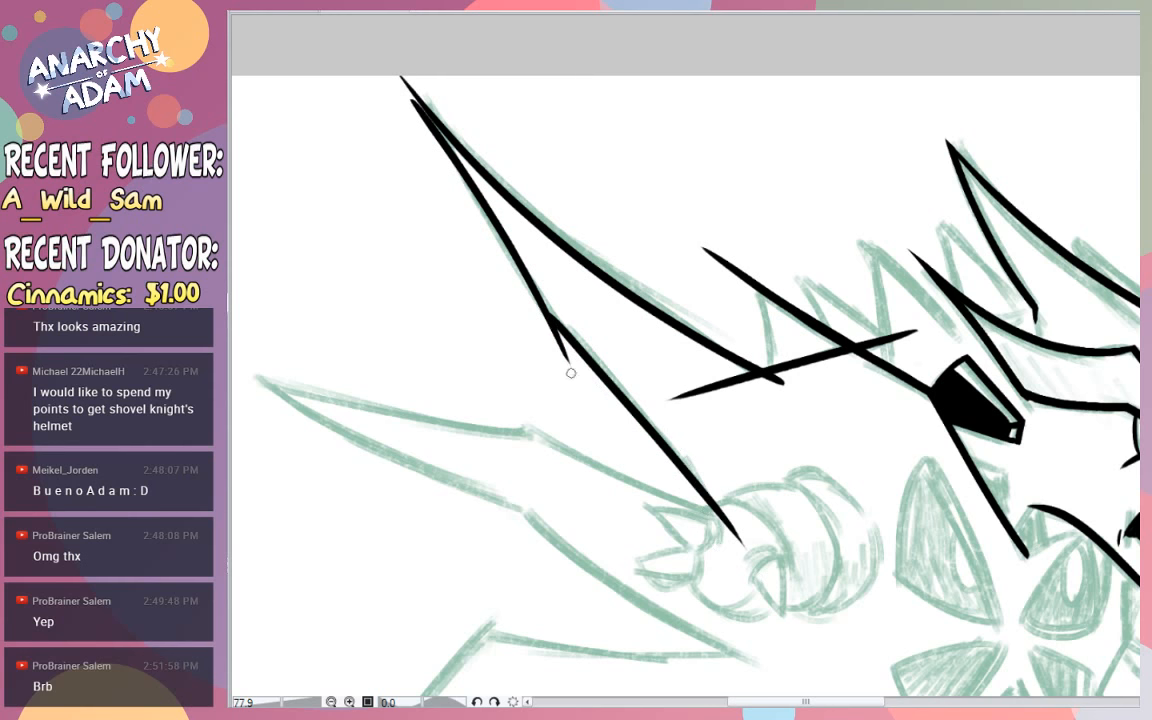
- Erase the overshoots at the large spike's bend and tip, then re-ink the tip as one sharp point
{"action": "left_click_drag", "start_coordinate": [540, 322], "coordinate": [643, 431]}
{"action": "mouse_move", "coordinate": [397, 62]}
{"action": "left_mouse_down"}
{"action": "mouse_move", "coordinate": [408, 108]}
{"action": "mouse_move", "coordinate": [442, 140]}
{"action": "left_mouse_up"}
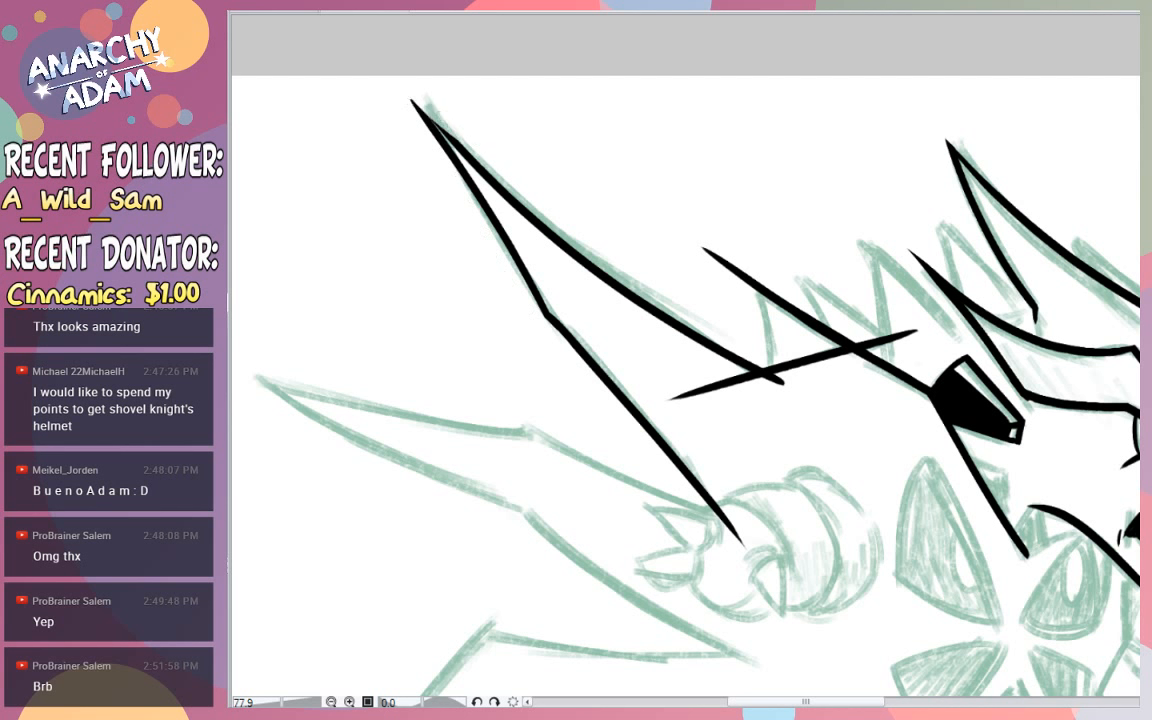
{"action": "left_click_drag", "start_coordinate": [406, 84], "coordinate": [483, 229]}
{"action": "key", "text": "ctrl+z"}
{"action": "left_click_drag", "start_coordinate": [404, 84], "coordinate": [455, 163]}
{"action": "left_click_drag", "start_coordinate": [424, 104], "coordinate": [496, 179]}
{"action": "key", "text": "ctrl+z"}
{"action": "left_click_drag", "start_coordinate": [404, 83], "coordinate": [446, 168]}
{"action": "key", "text": "ctrl+z"}
{"action": "left_click_drag", "start_coordinate": [404, 83], "coordinate": [442, 153]}
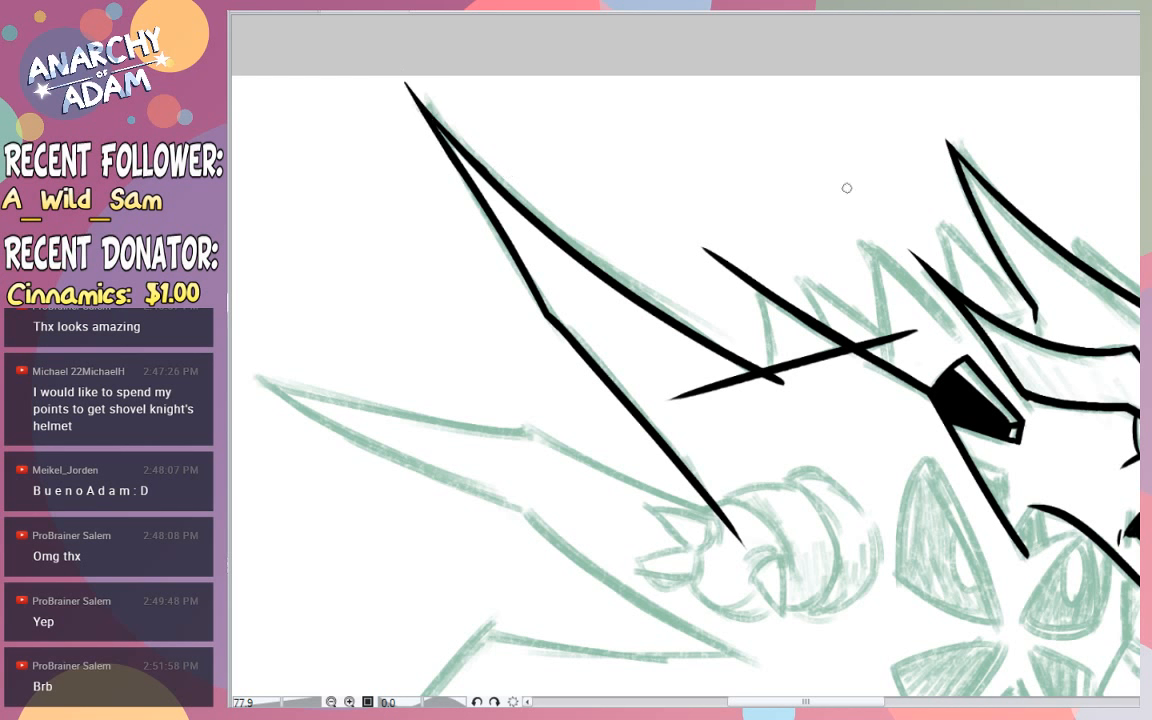
- Trim the overshoots where the short slanted line meets the large spike's base and the back line, leaving clean corners
{"action": "mouse_move", "coordinate": [683, 391]}
{"action": "left_mouse_down"}
{"action": "mouse_move", "coordinate": [733, 397]}
{"action": "mouse_move", "coordinate": [759, 400]}
{"action": "mouse_move", "coordinate": [711, 362]}
{"action": "mouse_move", "coordinate": [761, 381]}
{"action": "left_mouse_up"}
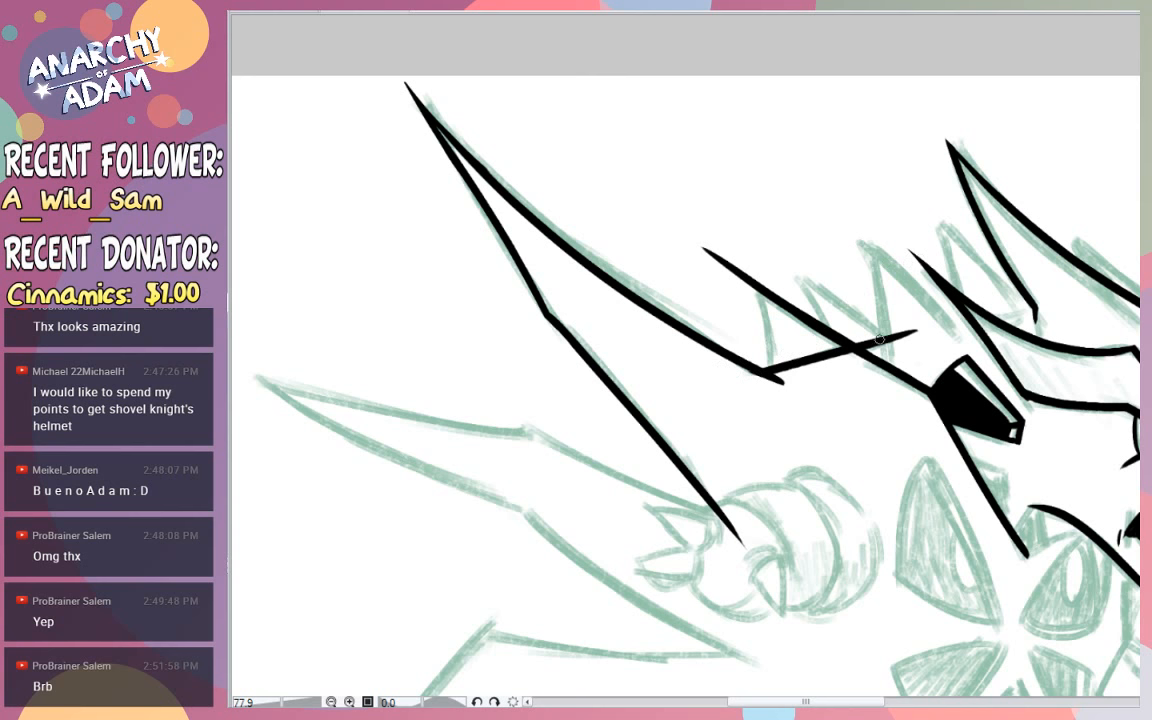
{"action": "mouse_move", "coordinate": [918, 329]}
{"action": "left_mouse_down"}
{"action": "mouse_move", "coordinate": [867, 335]}
{"action": "mouse_move", "coordinate": [888, 352]}
{"action": "mouse_move", "coordinate": [864, 338]}
{"action": "left_mouse_up"}
{"action": "left_click_drag", "start_coordinate": [702, 244], "coordinate": [852, 337]}
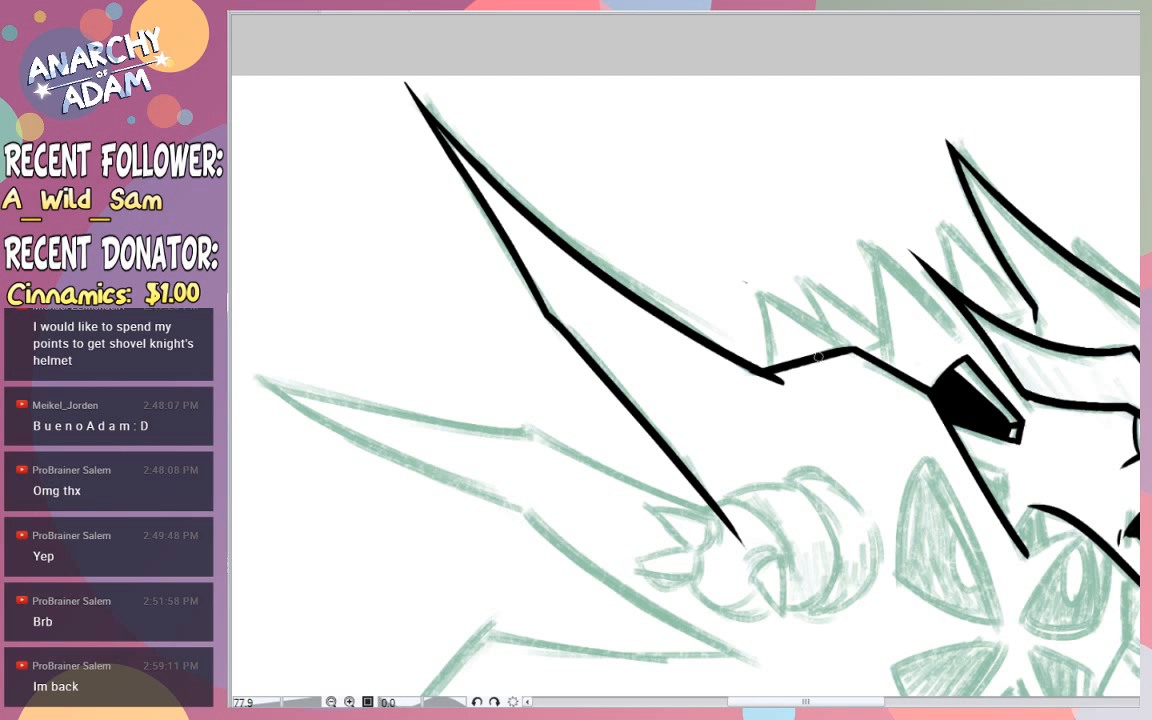
{"action": "key", "text": "ctrl+z"}
{"action": "left_click_drag", "start_coordinate": [819, 358], "coordinate": [895, 334]}
{"action": "left_click", "coordinate": [862, 340]}
{"action": "left_click_drag", "start_coordinate": [874, 337], "coordinate": [894, 333]}
{"action": "mouse_move", "coordinate": [790, 386]}
{"action": "left_mouse_down"}
{"action": "mouse_move", "coordinate": [757, 380]}
{"action": "mouse_move", "coordinate": [748, 434]}
{"action": "mouse_move", "coordinate": [715, 475]}
{"action": "left_mouse_up"}
- Ink the short line joining the neck's lower corner to the jaw line
{"action": "left_click_drag", "start_coordinate": [980, 414], "coordinate": [880, 400]}
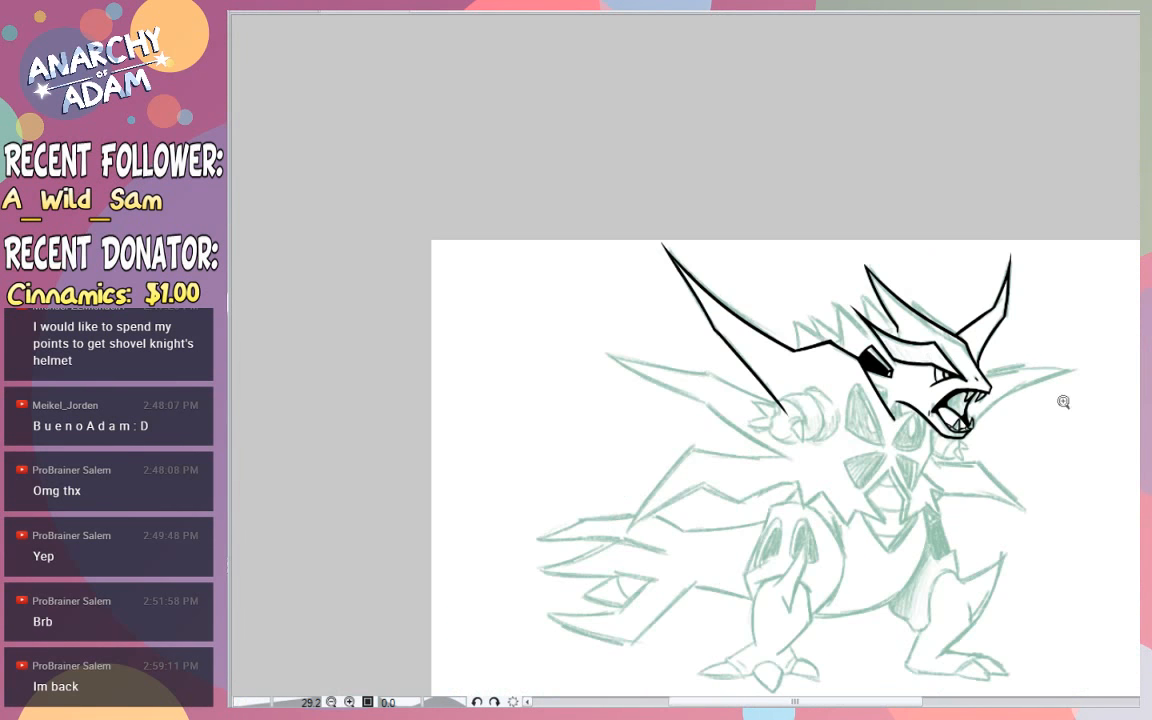
{"action": "left_click_drag", "start_coordinate": [1057, 401], "coordinate": [1040, 378]}
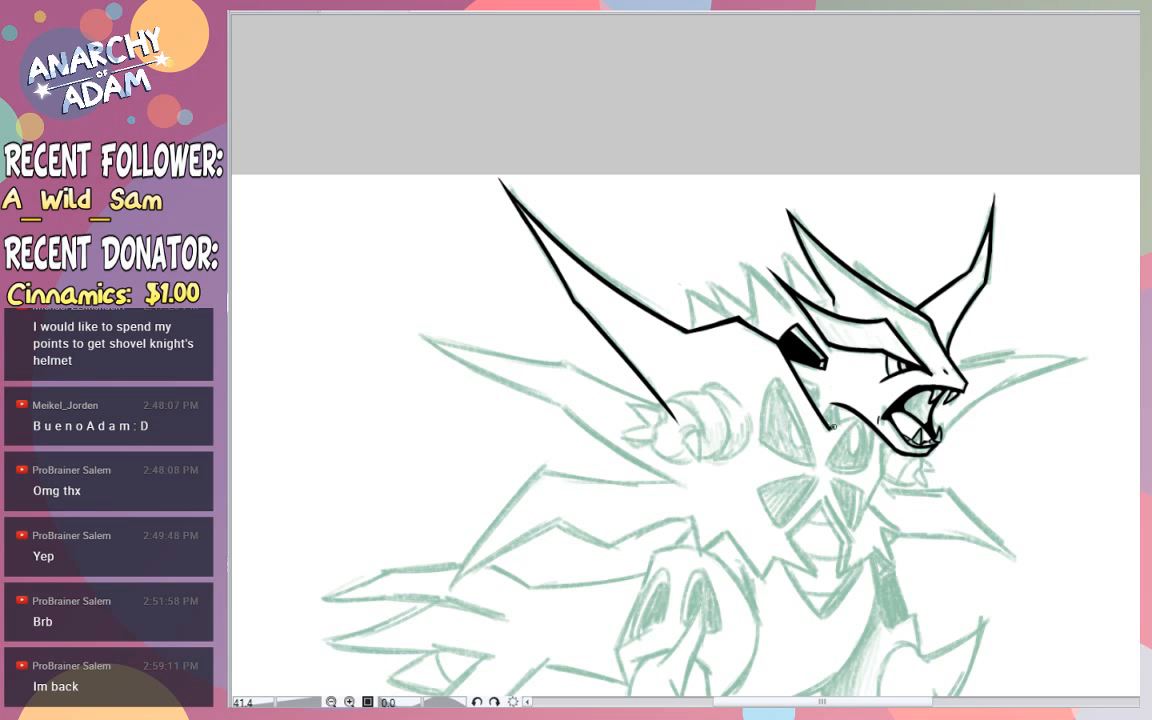
{"action": "left_click_drag", "start_coordinate": [826, 428], "coordinate": [858, 440]}
{"action": "left_click_drag", "start_coordinate": [762, 438], "coordinate": [822, 438]}
- Ink the raised fist's upper knuckle curves and its small downward-pointing claw
{"action": "mouse_move", "coordinate": [734, 391]}
{"action": "left_mouse_down"}
{"action": "mouse_move", "coordinate": [691, 368]}
{"action": "mouse_move", "coordinate": [631, 381]}
{"action": "left_mouse_up"}
{"action": "key", "text": "ctrl+z"}
{"action": "key", "text": "ctrl+z"}
{"action": "key", "text": "ctrl+z"}
{"action": "mouse_move", "coordinate": [700, 397]}
{"action": "left_mouse_down"}
{"action": "mouse_move", "coordinate": [684, 372]}
{"action": "mouse_move", "coordinate": [638, 385]}
{"action": "mouse_move", "coordinate": [687, 374]}
{"action": "mouse_move", "coordinate": [672, 399]}
{"action": "mouse_move", "coordinate": [684, 424]}
{"action": "mouse_move", "coordinate": [678, 470]}
{"action": "left_mouse_up"}
{"action": "key", "text": "ctrl+z"}
{"action": "key", "text": "ctrl+z"}
{"action": "key", "text": "ctrl+z"}
{"action": "key", "text": "ctrl+z"}
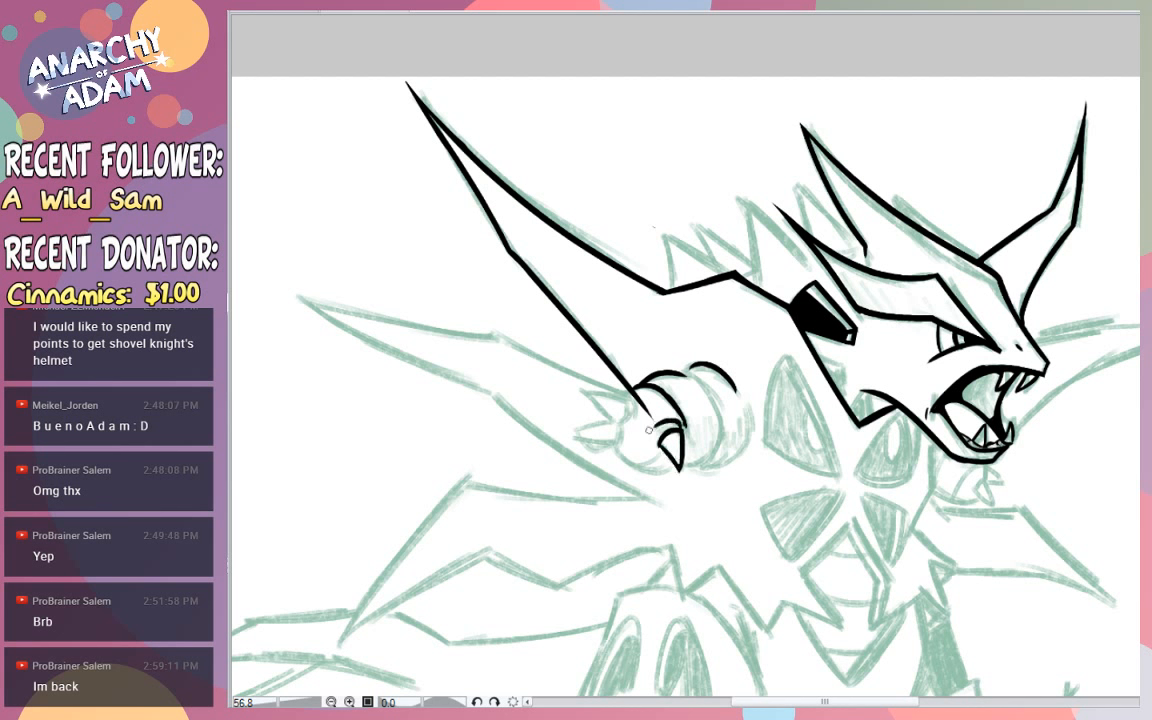
- Ink the fist's two rear-pointing claws with the short crease marks at their bases
{"action": "mouse_move", "coordinate": [627, 402]}
{"action": "left_mouse_down"}
{"action": "mouse_move", "coordinate": [583, 388]}
{"action": "mouse_move", "coordinate": [607, 418]}
{"action": "mouse_move", "coordinate": [628, 404]}
{"action": "left_mouse_up"}
{"action": "key", "text": "ctrl+z"}
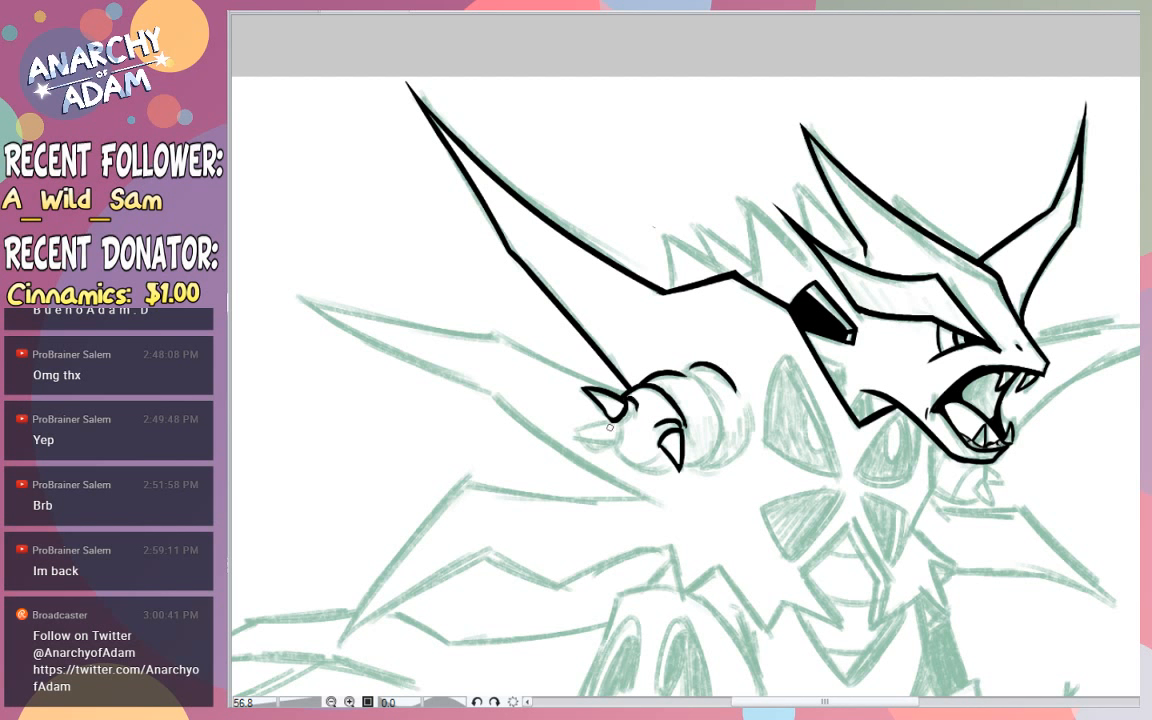
{"action": "mouse_move", "coordinate": [604, 416]}
{"action": "left_mouse_down"}
{"action": "mouse_move", "coordinate": [612, 424]}
{"action": "mouse_move", "coordinate": [568, 434]}
{"action": "mouse_move", "coordinate": [614, 446]}
{"action": "mouse_move", "coordinate": [607, 423]}
{"action": "mouse_move", "coordinate": [598, 438]}
{"action": "mouse_move", "coordinate": [612, 437]}
{"action": "left_mouse_up"}
{"action": "key", "text": "ctrl+z"}
{"action": "key", "text": "ctrl+z"}
{"action": "key", "text": "ctrl+z"}
{"action": "key", "text": "ctrl+z"}
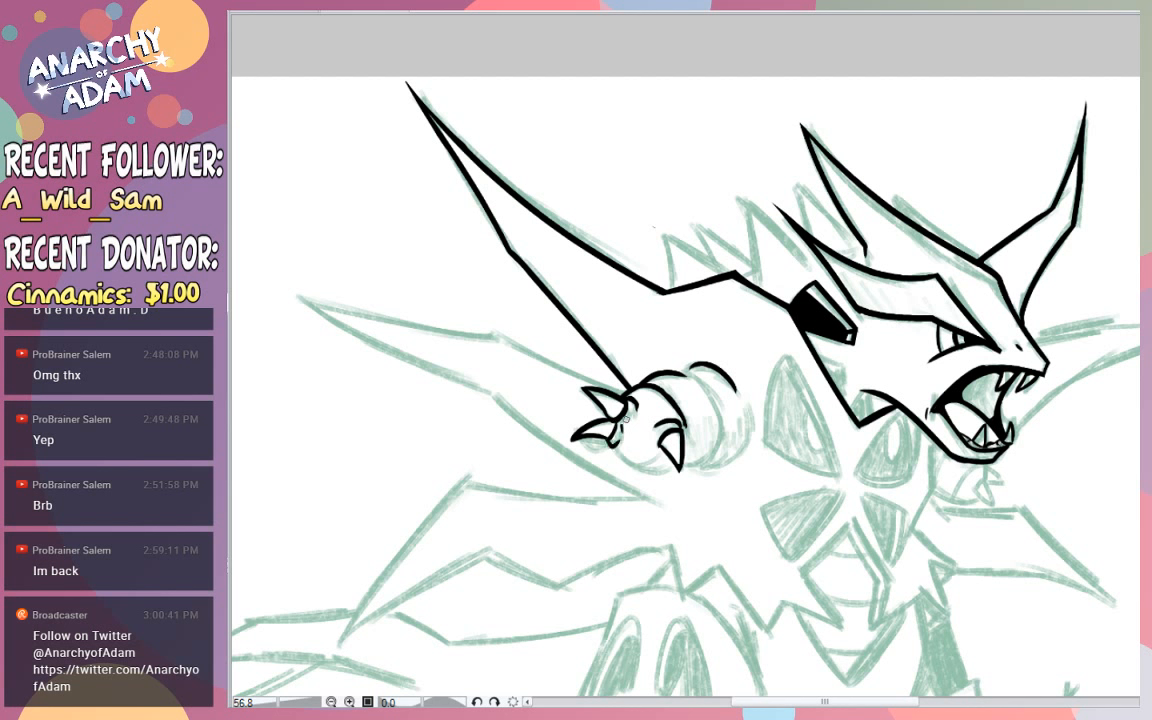
- Ink the fist's rounded underside and the two curved arm segments behind it, closing the outermost curve
{"action": "mouse_move", "coordinate": [611, 438]}
{"action": "left_mouse_down"}
{"action": "mouse_move", "coordinate": [651, 465]}
{"action": "mouse_move", "coordinate": [653, 391]}
{"action": "mouse_move", "coordinate": [618, 454]}
{"action": "mouse_move", "coordinate": [628, 464]}
{"action": "mouse_move", "coordinate": [672, 462]}
{"action": "left_mouse_up"}
{"action": "key", "text": "ctrl+z"}
{"action": "key", "text": "ctrl+z"}
{"action": "left_click_drag", "start_coordinate": [682, 467], "coordinate": [722, 418]}
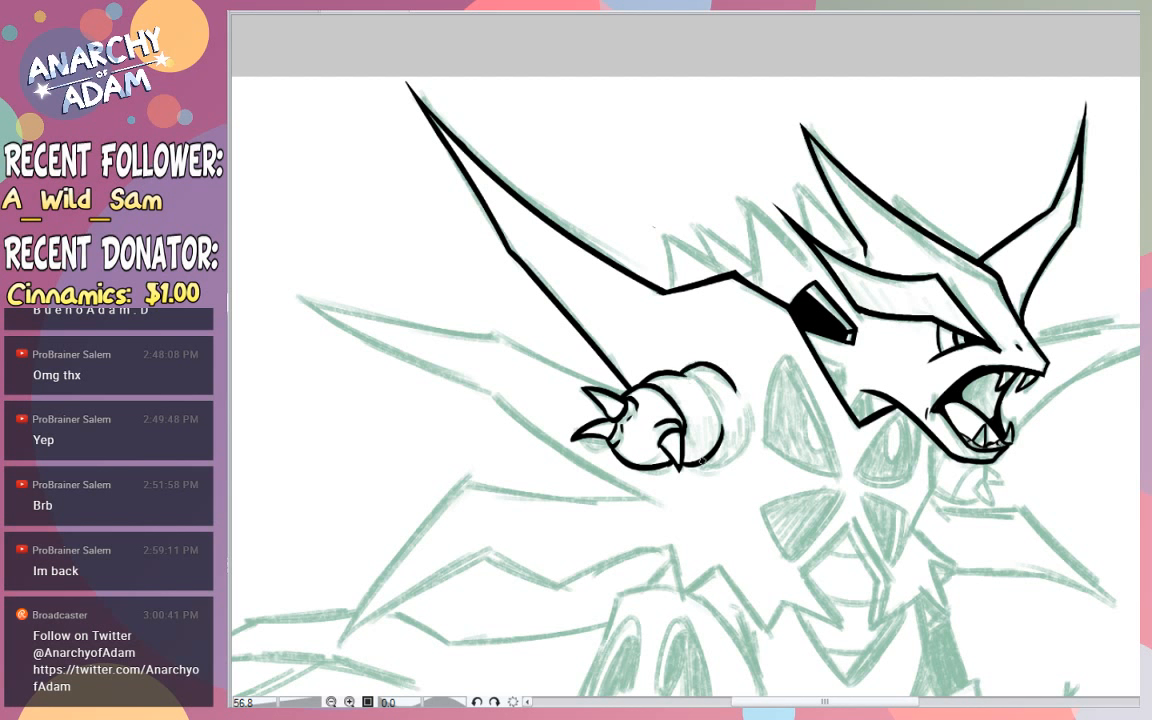
{"action": "left_click_drag", "start_coordinate": [706, 467], "coordinate": [751, 422]}
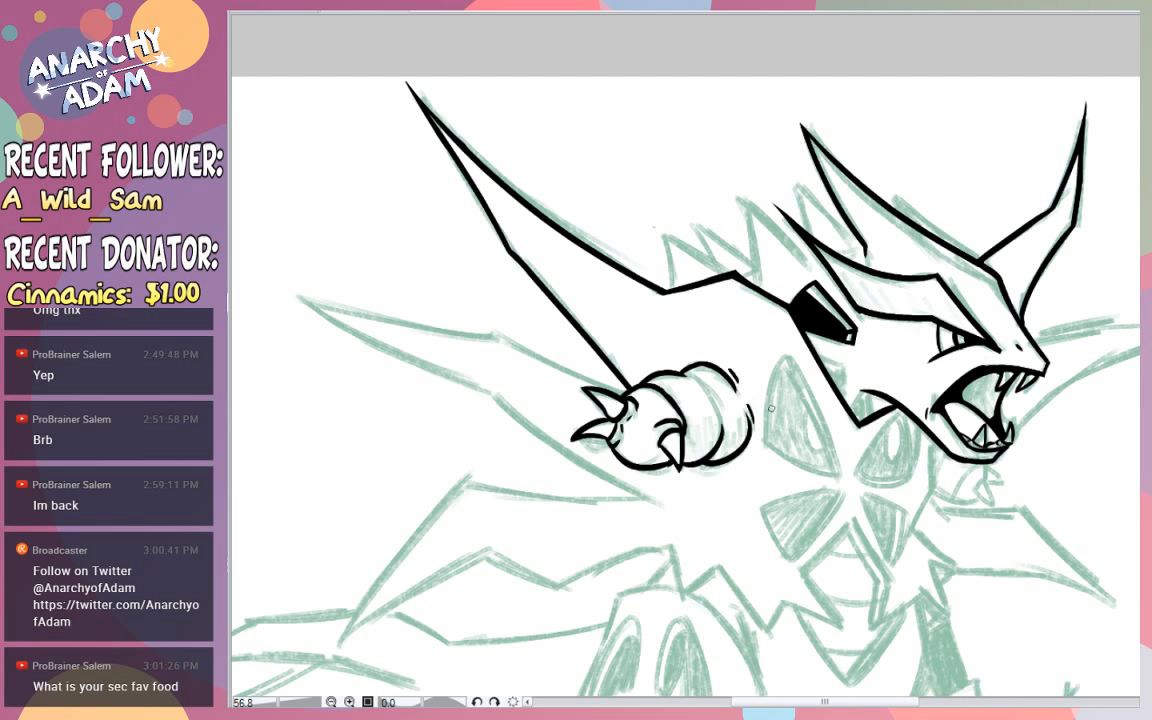
{"action": "key", "text": "ctrl+z"}
{"action": "key", "text": "ctrl+z"}
{"action": "left_click_drag", "start_coordinate": [735, 386], "coordinate": [747, 433]}
{"action": "key", "text": "ctrl+z"}
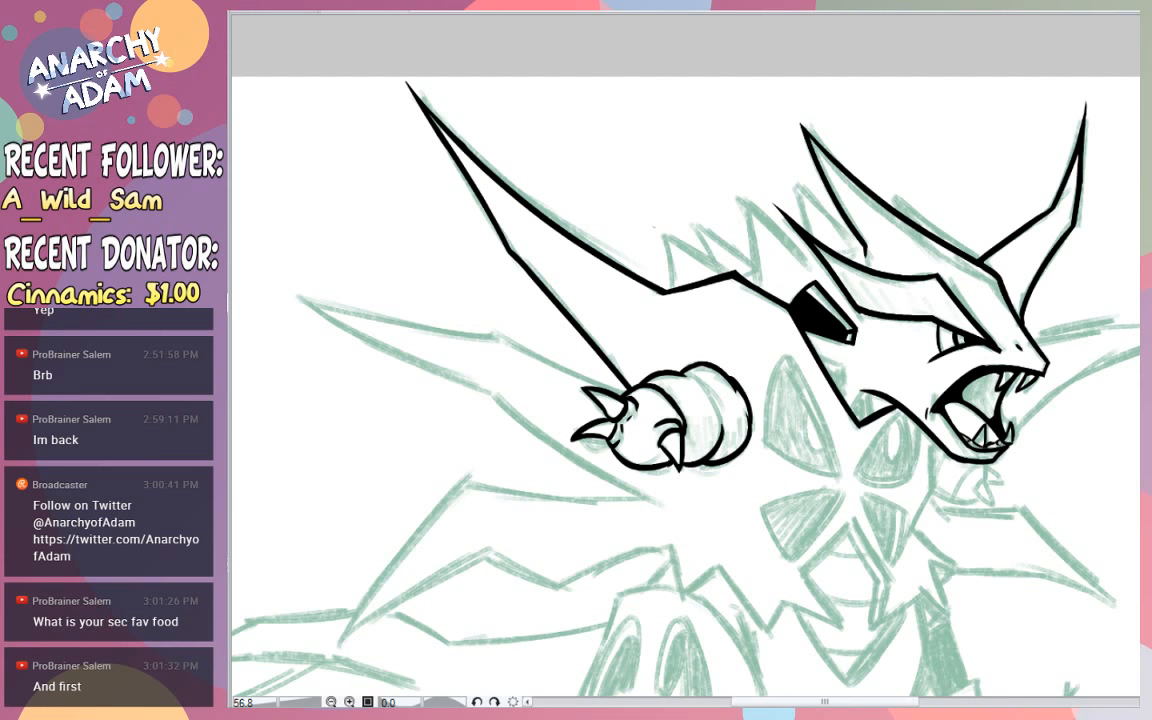
- Extend the inner edge of the tall rear head horn down until it joins the head crest
{"action": "scroll", "coordinate": [685, 385], "scroll_direction": "down", "scroll_amount": 3}
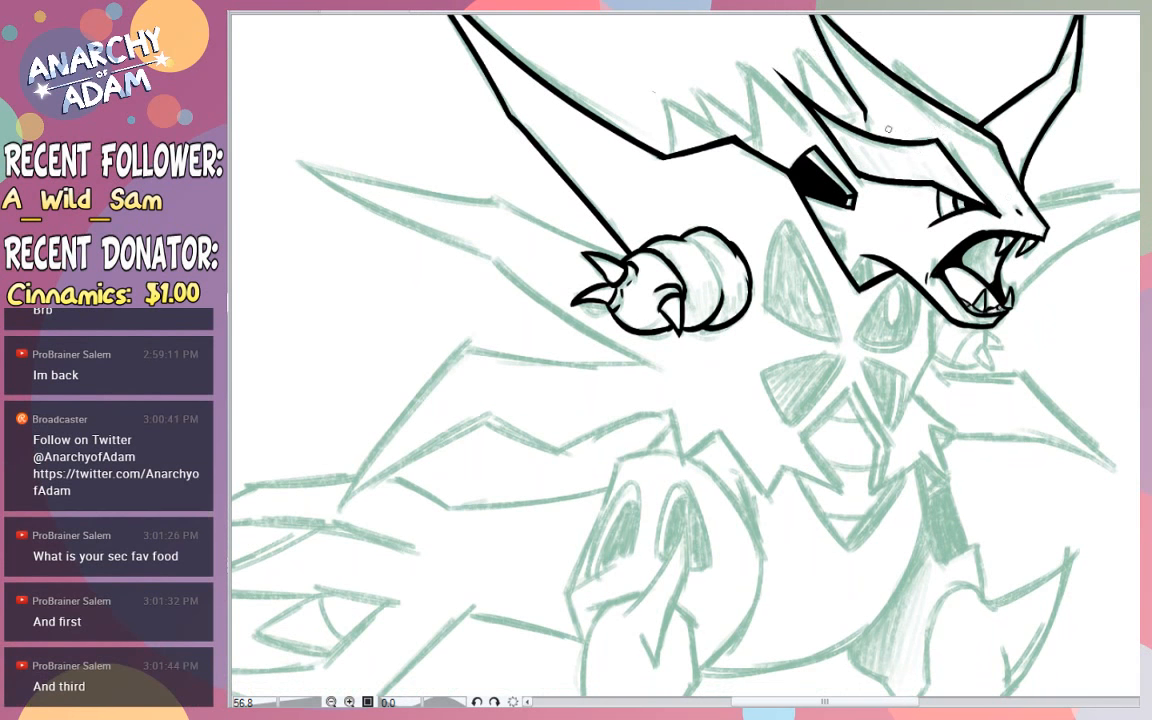
{"action": "left_click_drag", "start_coordinate": [866, 114], "coordinate": [865, 131]}
{"action": "key", "text": "ctrl+z"}
{"action": "key", "text": "ctrl+z"}
- Ink the outline of the tall upper chest wedge beside the fist with two curved sides and a slanted base
{"action": "key", "text": "ctrl+z"}
{"action": "mouse_move", "coordinate": [866, 113]}
{"action": "left_mouse_down"}
{"action": "mouse_move", "coordinate": [869, 136]}
{"action": "mouse_move", "coordinate": [867, 114]}
{"action": "left_mouse_up"}
{"action": "key", "text": "ctrl+z"}
{"action": "key", "text": "ctrl+z"}
{"action": "key", "text": "ctrl+z"}
{"action": "key", "text": "ctrl+z"}
{"action": "left_click_drag", "start_coordinate": [836, 342], "coordinate": [779, 198]}
{"action": "key", "text": "ctrl+z"}
{"action": "key", "text": "ctrl+z"}
{"action": "left_click_drag", "start_coordinate": [775, 312], "coordinate": [798, 216]}
{"action": "key", "text": "ctrl+z"}
{"action": "left_click_drag", "start_coordinate": [776, 313], "coordinate": [799, 228]}
{"action": "key", "text": "ctrl+z"}
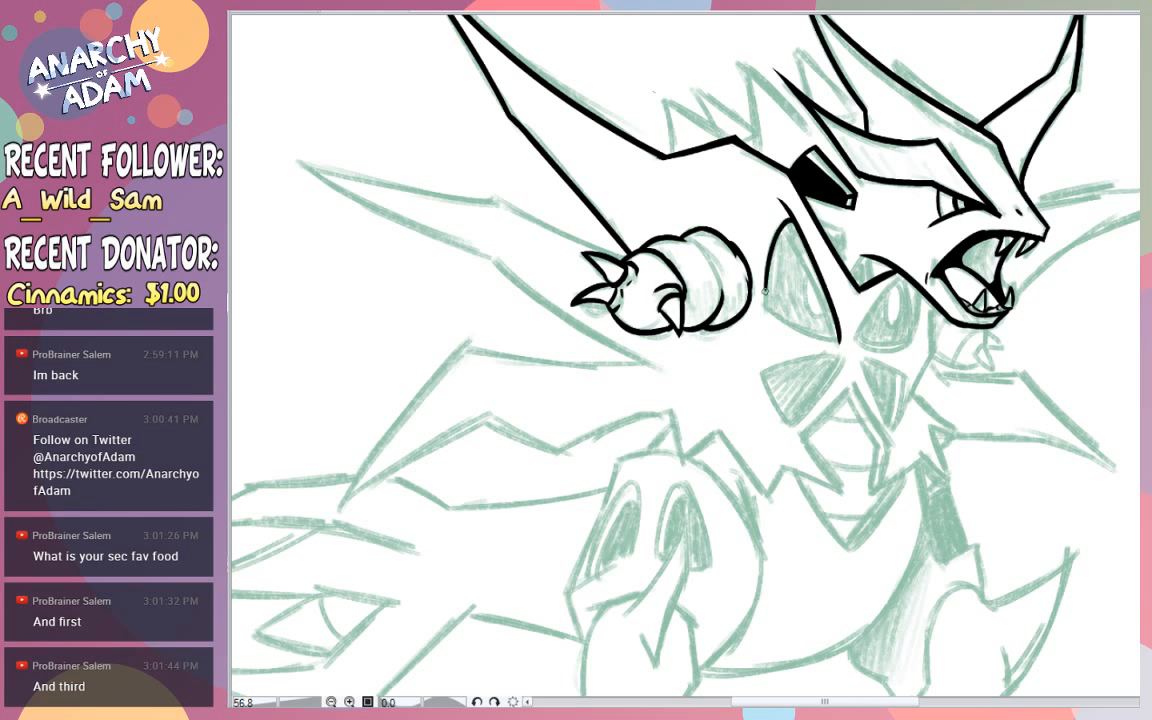
{"action": "left_click_drag", "start_coordinate": [759, 310], "coordinate": [783, 221]}
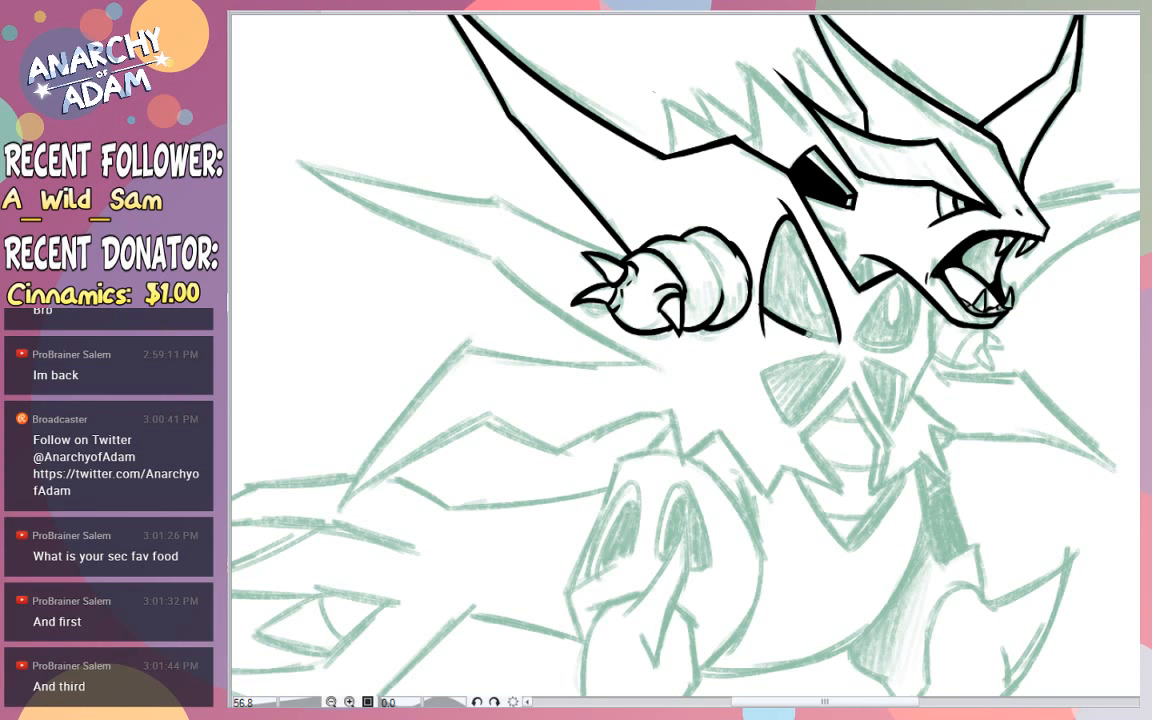
{"action": "left_click_drag", "start_coordinate": [760, 300], "coordinate": [833, 340]}
- Erase the overshoots at the tall chest wedge's tip and lower rear corner
{"action": "scroll", "coordinate": [838, 342], "scroll_direction": "up", "scroll_amount": 3}
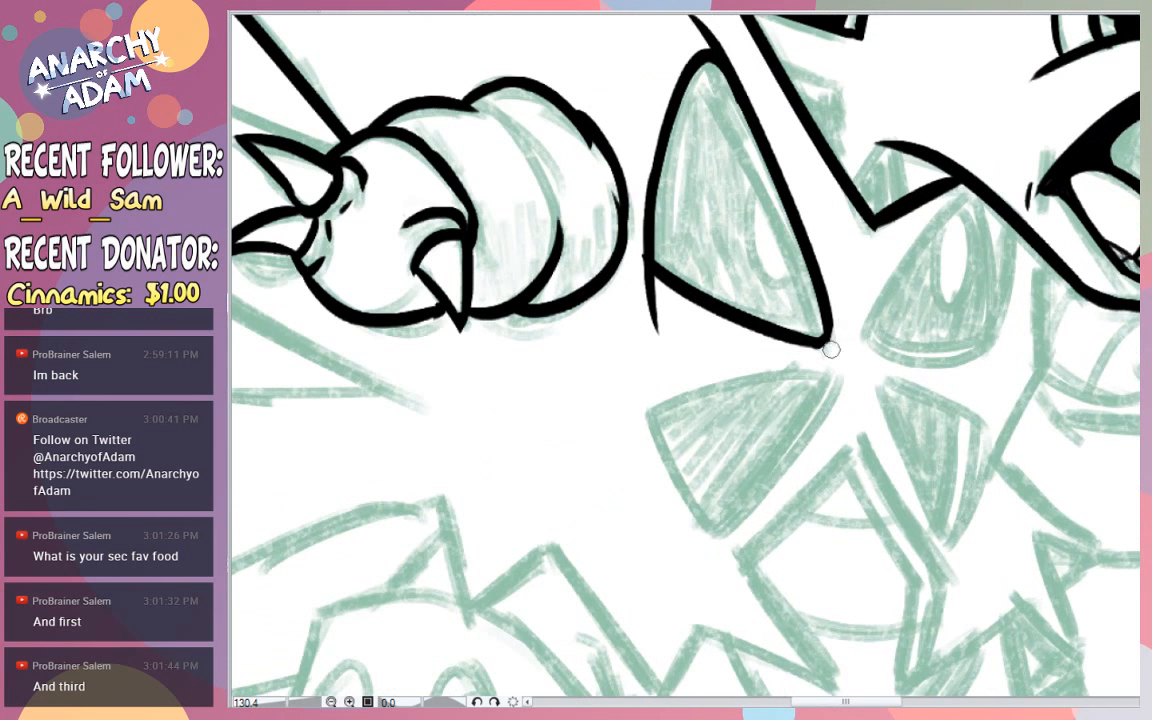
{"action": "mouse_move", "coordinate": [634, 290]}
{"action": "left_mouse_down"}
{"action": "mouse_move", "coordinate": [638, 275]}
{"action": "mouse_move", "coordinate": [656, 290]}
{"action": "mouse_move", "coordinate": [632, 271]}
{"action": "mouse_move", "coordinate": [654, 326]}
{"action": "mouse_move", "coordinate": [654, 72]}
{"action": "left_mouse_up"}
{"action": "key", "text": "ctrl+z"}
{"action": "key", "text": "ctrl+z"}
{"action": "left_click_drag", "start_coordinate": [642, 296], "coordinate": [676, 42]}
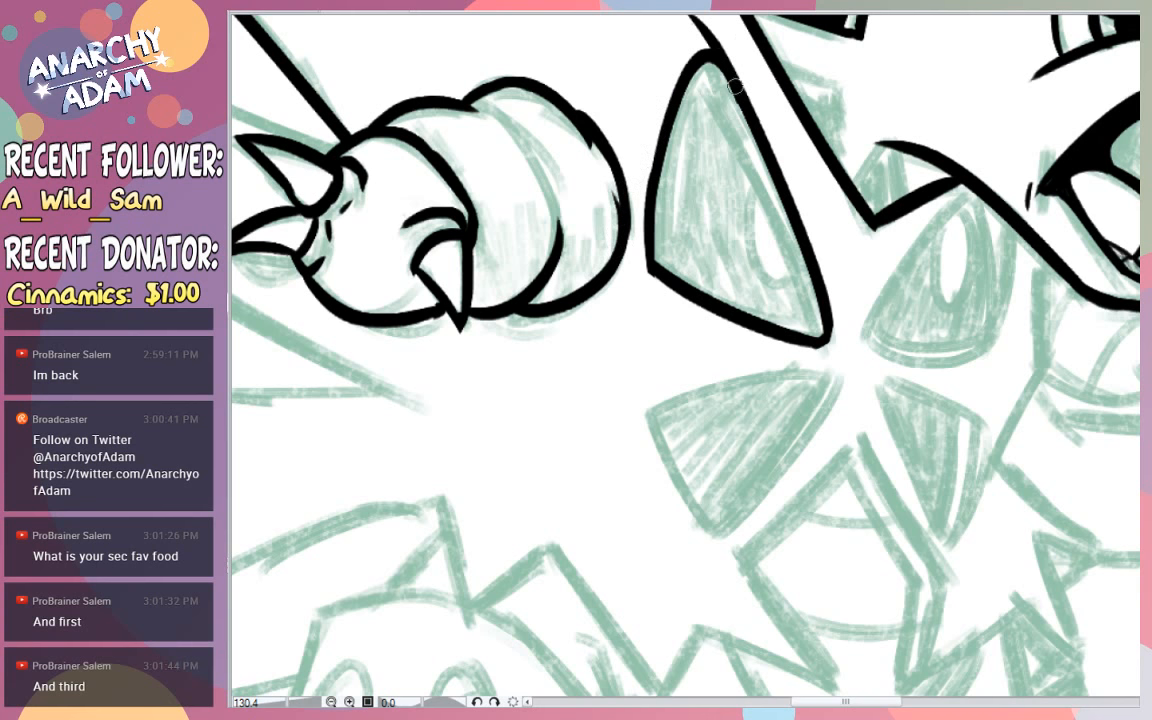
{"action": "scroll", "coordinate": [686, 66], "scroll_direction": "down", "scroll_amount": 3}
{"action": "scroll", "coordinate": [776, 43], "scroll_direction": "up", "scroll_amount": 2}
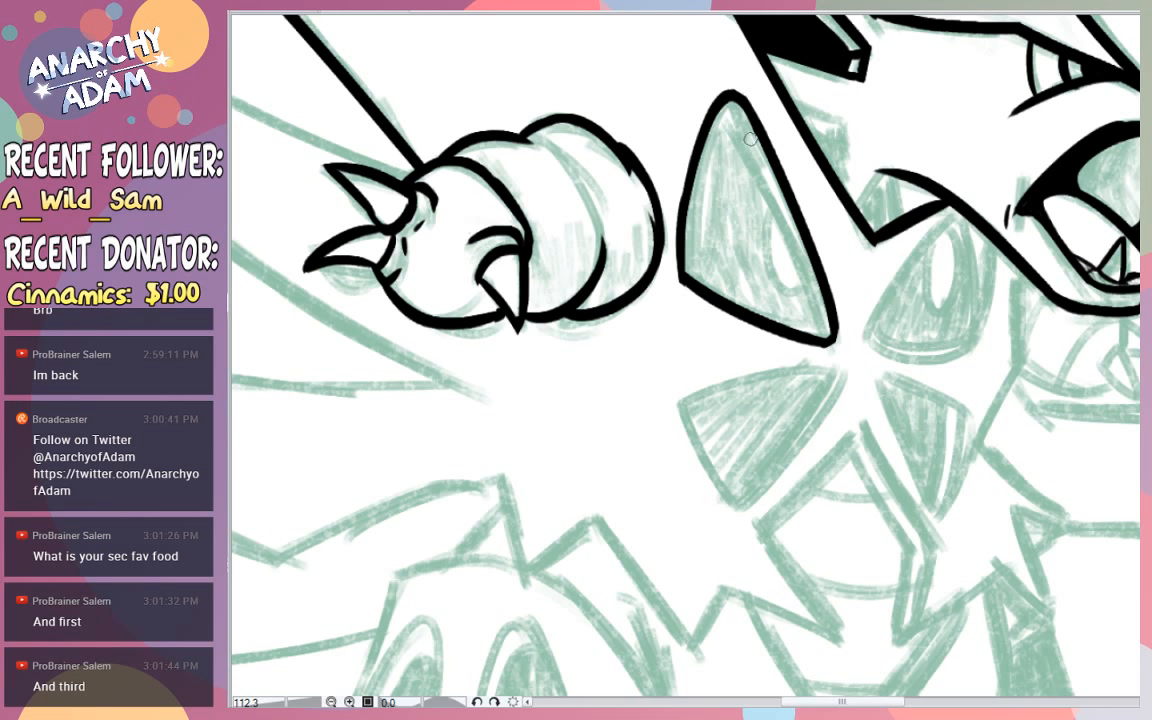
- Ink a thin rim line inside the tall chest wedge's forward edge and undo the jagged marks tried beside it
{"action": "left_click_drag", "start_coordinate": [716, 113], "coordinate": [800, 330]}
{"action": "key", "text": "ctrl+z"}
{"action": "mouse_move", "coordinate": [716, 113]}
{"action": "left_mouse_down"}
{"action": "mouse_move", "coordinate": [787, 248]}
{"action": "mouse_move", "coordinate": [813, 335]}
{"action": "left_mouse_up"}
{"action": "key", "text": "ctrl+z"}
{"action": "left_click_drag", "start_coordinate": [720, 100], "coordinate": [818, 343]}
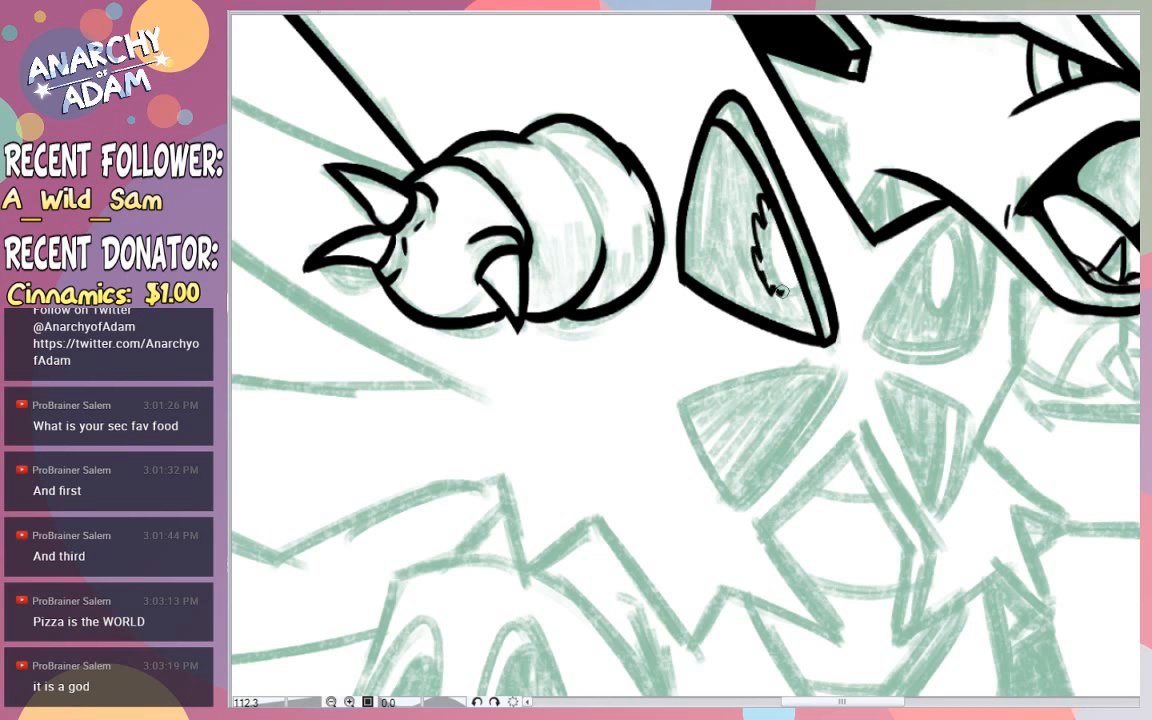
{"action": "mouse_move", "coordinate": [761, 216]}
{"action": "left_mouse_down"}
{"action": "mouse_move", "coordinate": [771, 263]}
{"action": "mouse_move", "coordinate": [741, 221]}
{"action": "mouse_move", "coordinate": [806, 307]}
{"action": "left_mouse_up"}
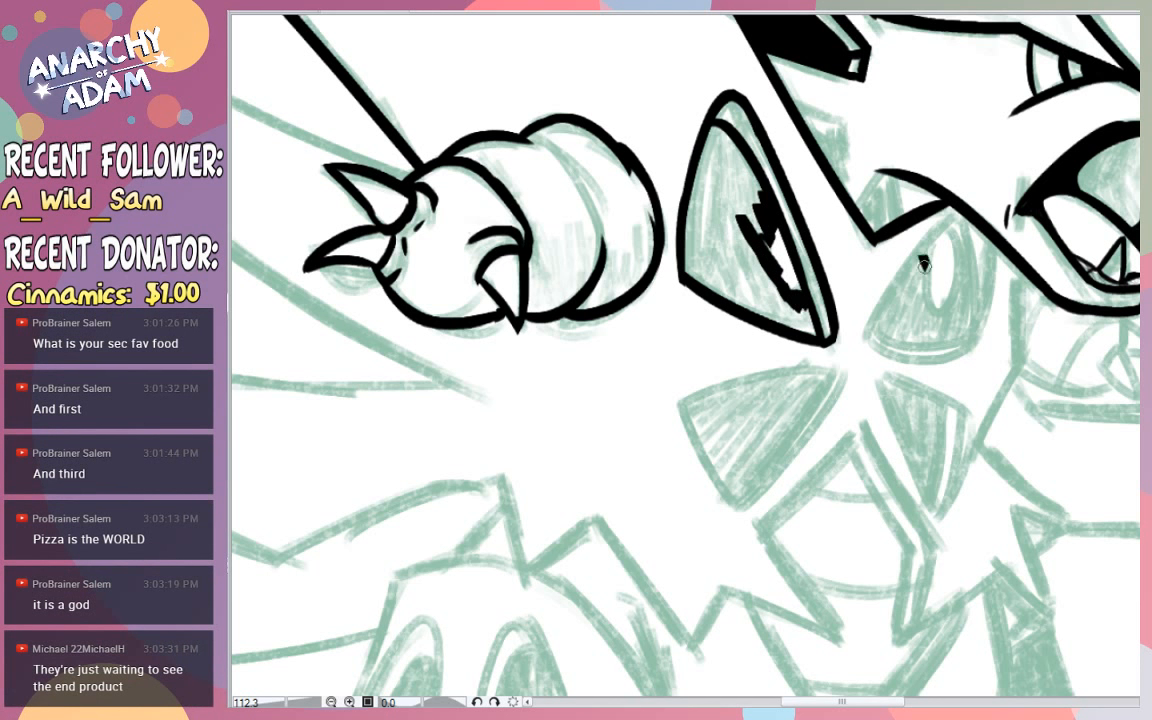
{"action": "key", "text": "ctrl+z"}
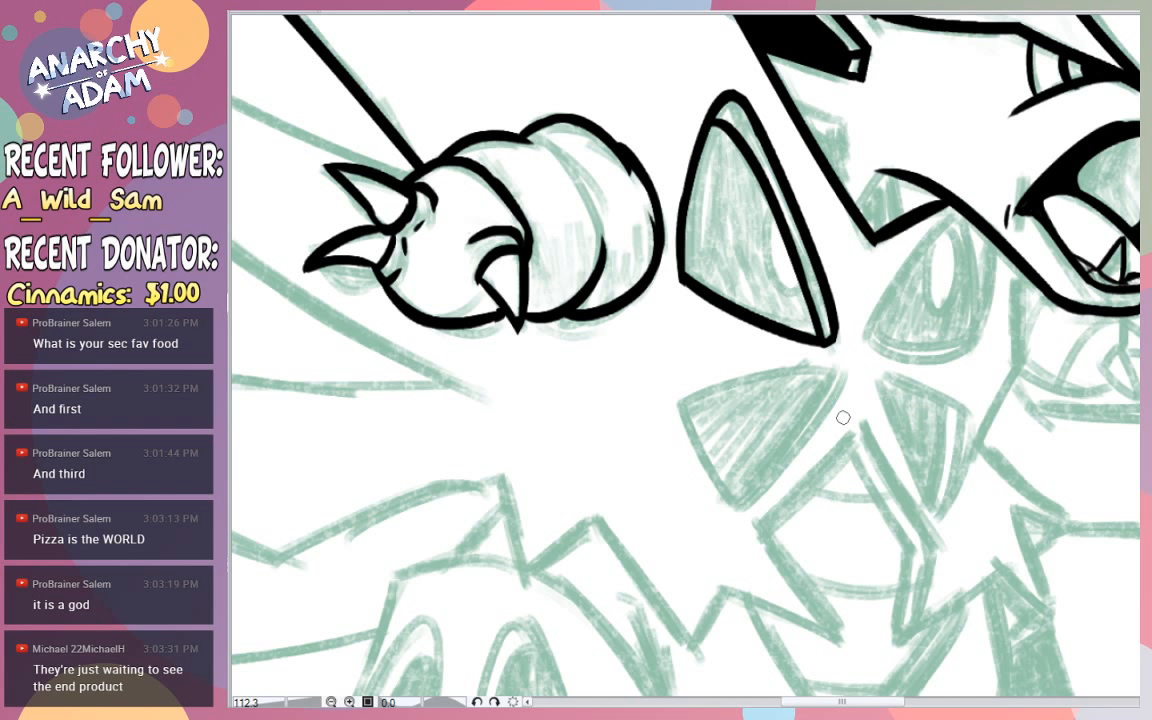
{"action": "left_click_drag", "start_coordinate": [957, 208], "coordinate": [858, 388]}
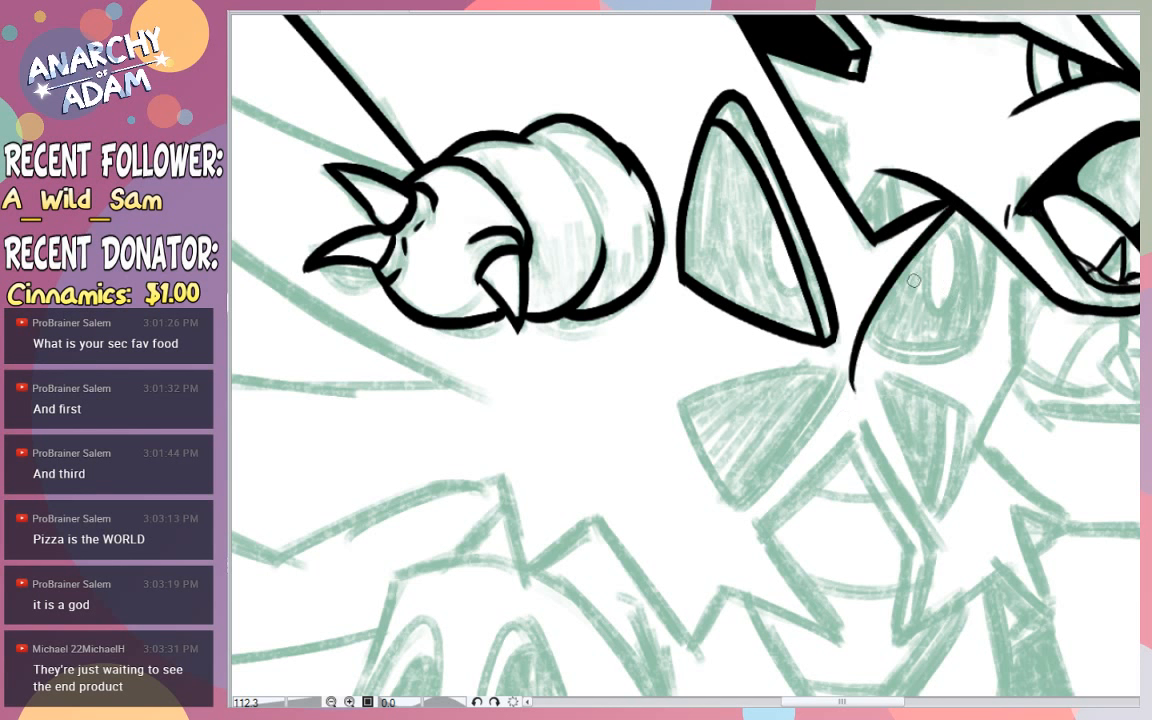
{"action": "key", "text": "ctrl+z"}
{"action": "left_click_drag", "start_coordinate": [956, 209], "coordinate": [908, 350]}
{"action": "key", "text": "ctrl+z"}
{"action": "key", "text": "ctrl+z"}
{"action": "mouse_move", "coordinate": [957, 208]}
{"action": "left_mouse_down"}
{"action": "mouse_move", "coordinate": [877, 363]}
{"action": "mouse_move", "coordinate": [1002, 342]}
{"action": "left_mouse_up"}
- Ink the rounded outline of the smaller chest wedge below the jaw and trim its corner overshoots
{"action": "key", "text": "ctrl+z"}
{"action": "mouse_move", "coordinate": [865, 340]}
{"action": "left_mouse_down"}
{"action": "mouse_move", "coordinate": [989, 339]}
{"action": "mouse_move", "coordinate": [979, 242]}
{"action": "left_mouse_up"}
{"action": "key", "text": "ctrl+z"}
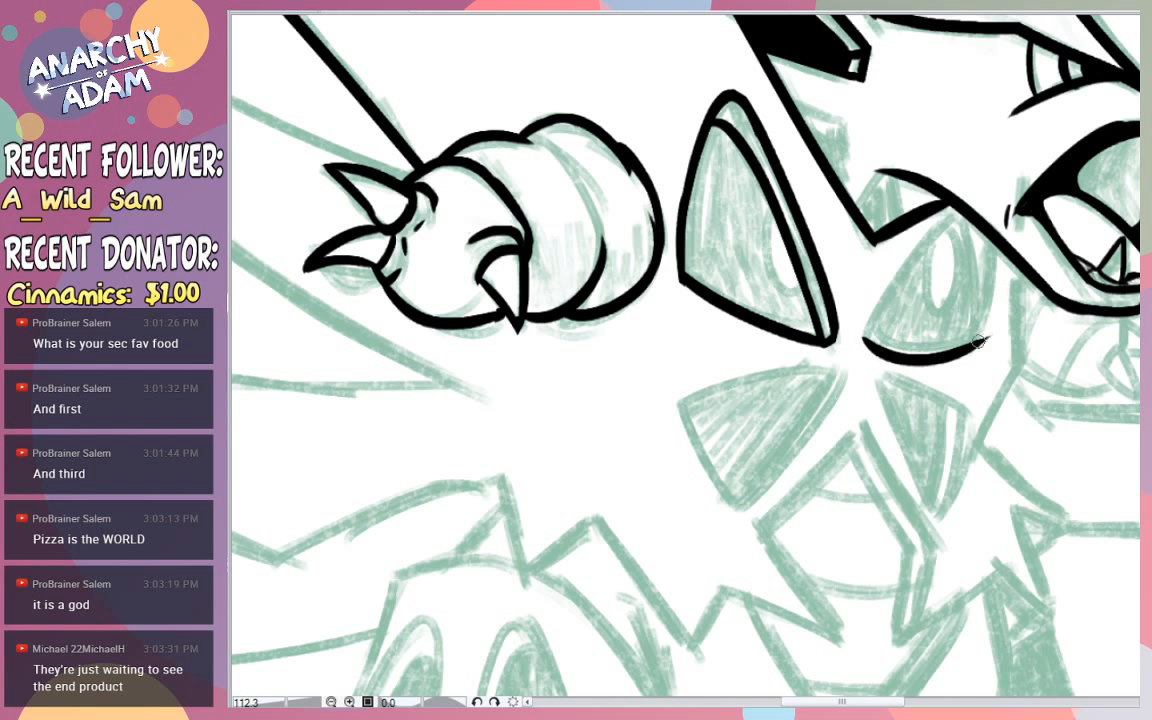
{"action": "left_click_drag", "start_coordinate": [975, 348], "coordinate": [977, 228]}
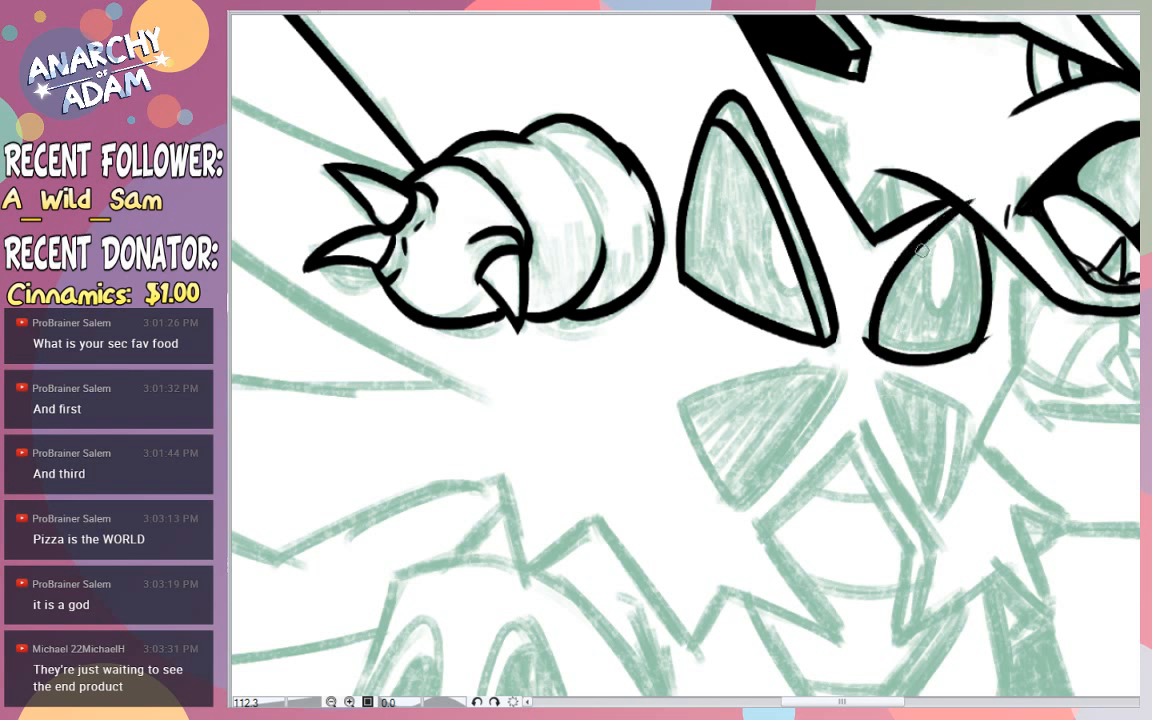
{"action": "mouse_move", "coordinate": [957, 209]}
{"action": "left_mouse_down"}
{"action": "mouse_move", "coordinate": [882, 349]}
{"action": "mouse_move", "coordinate": [940, 229]}
{"action": "mouse_move", "coordinate": [871, 342]}
{"action": "left_mouse_up"}
{"action": "key", "text": "ctrl+z"}
{"action": "key", "text": "ctrl+z"}
{"action": "mouse_move", "coordinate": [957, 209]}
{"action": "left_mouse_down"}
{"action": "mouse_move", "coordinate": [907, 365]}
{"action": "mouse_move", "coordinate": [871, 342]}
{"action": "left_mouse_up"}
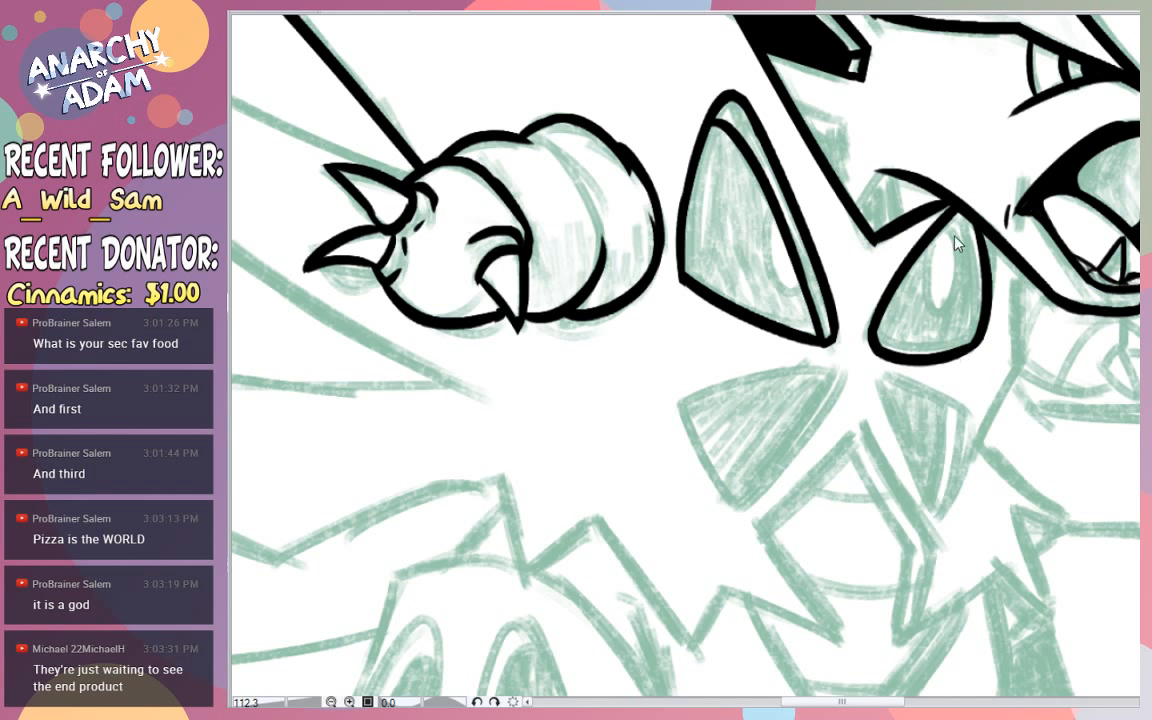
{"action": "left_click_drag", "start_coordinate": [942, 226], "coordinate": [964, 314]}
{"action": "key", "text": "ctrl+z"}
{"action": "left_click_drag", "start_coordinate": [951, 221], "coordinate": [965, 328]}
{"action": "key", "text": "ctrl+z"}
{"action": "left_click_drag", "start_coordinate": [950, 220], "coordinate": [962, 348]}
{"action": "key", "text": "ctrl+z"}
{"action": "mouse_move", "coordinate": [949, 221]}
{"action": "left_mouse_down"}
{"action": "mouse_move", "coordinate": [955, 334]}
{"action": "mouse_move", "coordinate": [959, 275]}
{"action": "mouse_move", "coordinate": [945, 229]}
{"action": "mouse_move", "coordinate": [968, 238]}
{"action": "mouse_move", "coordinate": [964, 296]}
{"action": "mouse_move", "coordinate": [943, 231]}
{"action": "mouse_move", "coordinate": [972, 332]}
{"action": "left_mouse_up"}
{"action": "key", "text": "ctrl+z"}
{"action": "key", "text": "ctrl+z"}
{"action": "key", "text": "ctrl+z"}
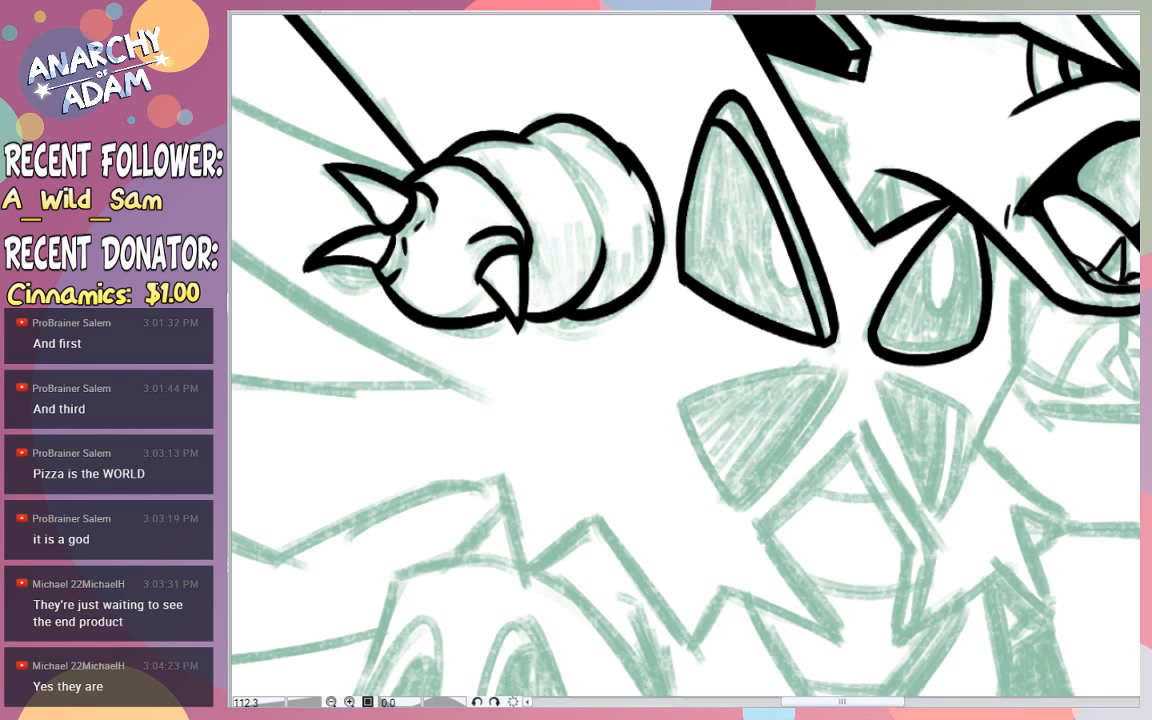
- Ink a thin rim line inside the smaller chest wedge's forward edge and erase its lower overshoot
{"action": "mouse_move", "coordinate": [934, 252]}
{"action": "left_mouse_down"}
{"action": "mouse_move", "coordinate": [911, 298]}
{"action": "mouse_move", "coordinate": [940, 313]}
{"action": "mouse_move", "coordinate": [970, 277]}
{"action": "mouse_move", "coordinate": [963, 235]}
{"action": "left_mouse_up"}
{"action": "key", "text": "ctrl+z"}
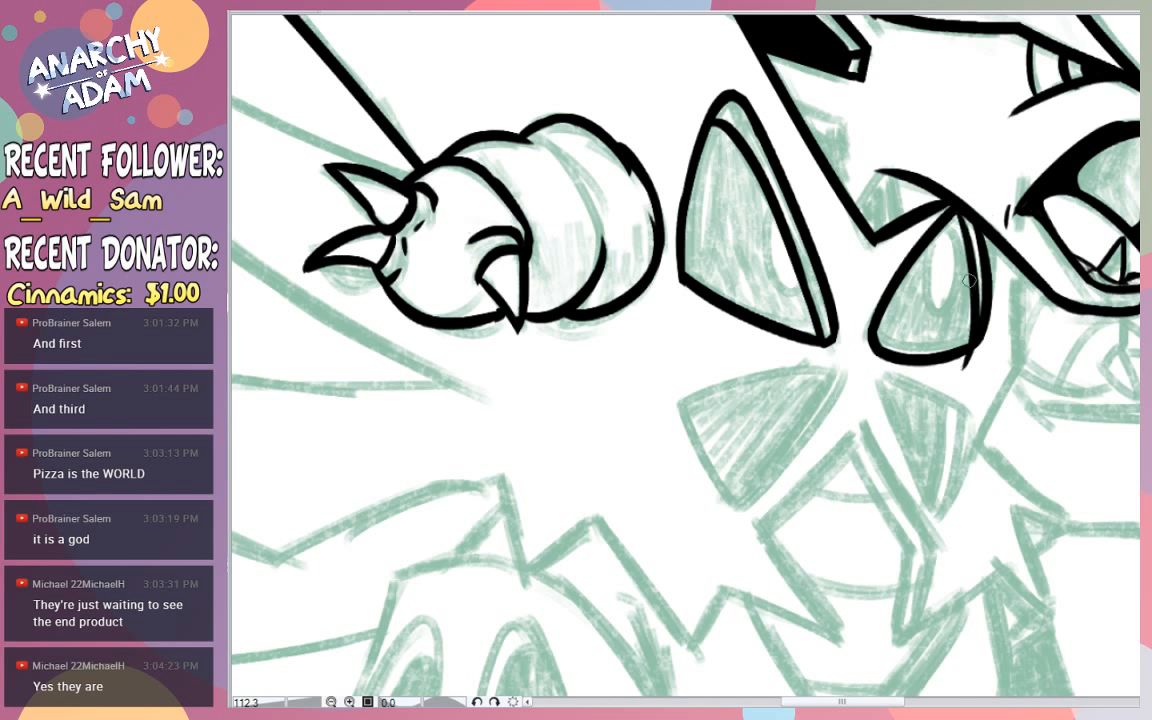
{"action": "left_click_drag", "start_coordinate": [957, 221], "coordinate": [968, 342]}
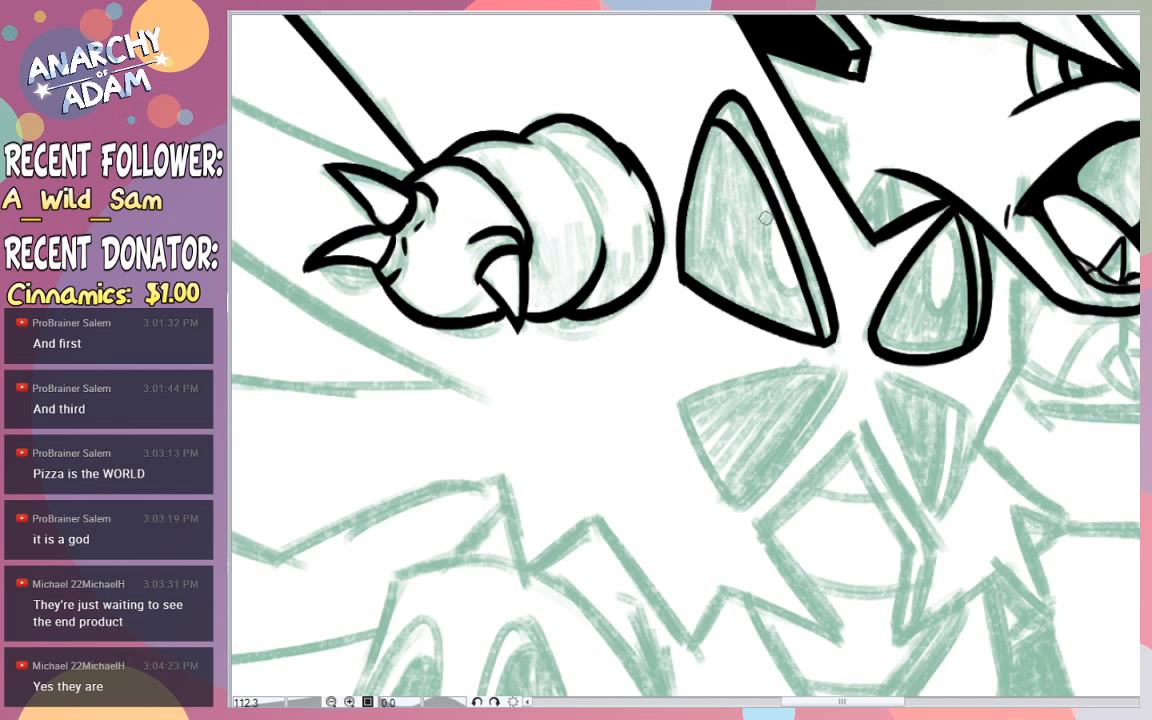
- Fill the tall chest wedge solid black up to its rim line, leaving a jagged highlight open near the rim
{"action": "mouse_move", "coordinate": [765, 217]}
{"action": "left_mouse_down"}
{"action": "mouse_move", "coordinate": [741, 247]}
{"action": "mouse_move", "coordinate": [757, 266]}
{"action": "left_mouse_up"}
{"action": "key", "text": "ctrl+z"}
{"action": "mouse_move", "coordinate": [767, 213]}
{"action": "left_mouse_down"}
{"action": "mouse_move", "coordinate": [757, 247]}
{"action": "mouse_move", "coordinate": [783, 279]}
{"action": "left_mouse_up"}
{"action": "key", "text": "ctrl+z"}
{"action": "mouse_move", "coordinate": [769, 211]}
{"action": "left_mouse_down"}
{"action": "mouse_move", "coordinate": [770, 245]}
{"action": "mouse_move", "coordinate": [749, 273]}
{"action": "mouse_move", "coordinate": [764, 303]}
{"action": "mouse_move", "coordinate": [801, 300]}
{"action": "mouse_move", "coordinate": [796, 312]}
{"action": "mouse_move", "coordinate": [792, 261]}
{"action": "mouse_move", "coordinate": [798, 322]}
{"action": "mouse_move", "coordinate": [733, 287]}
{"action": "left_mouse_up"}
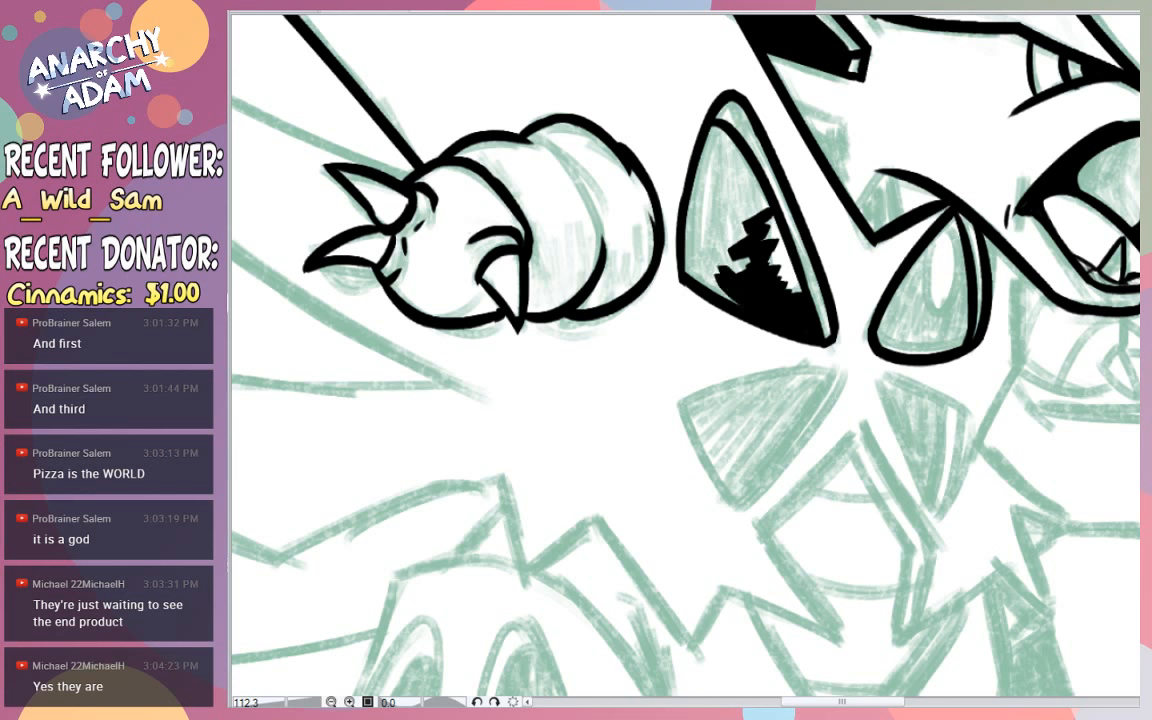
{"action": "left_click", "coordinate": [717, 177]}
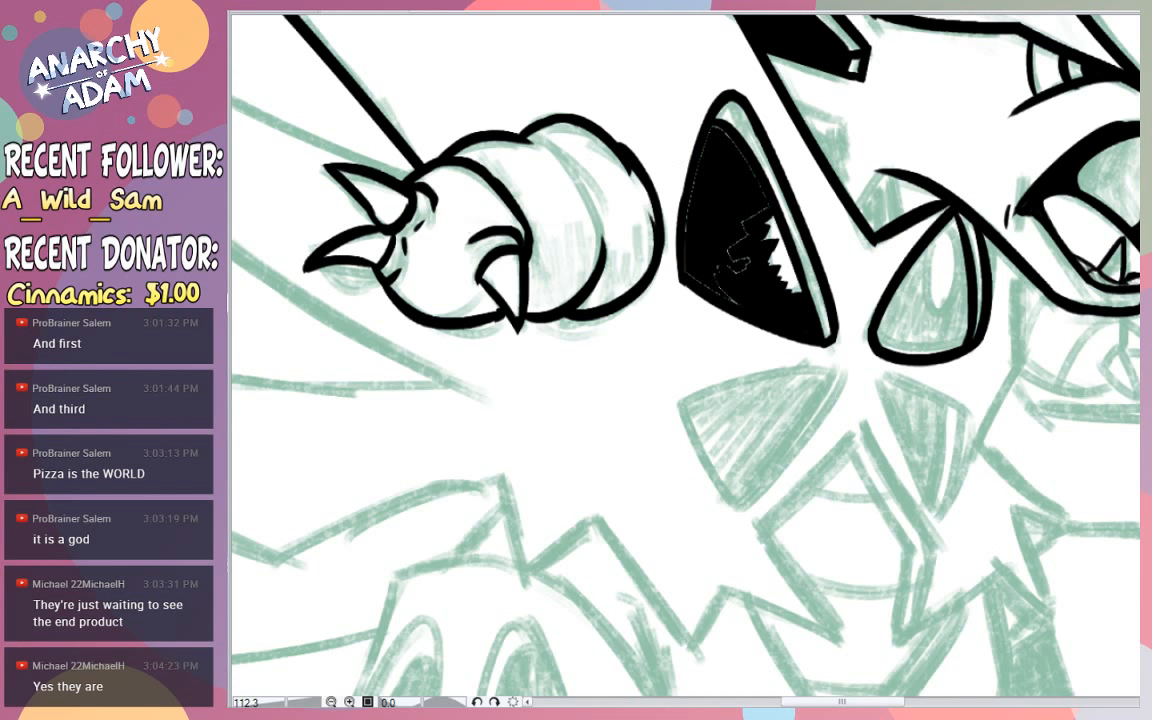
{"action": "mouse_move", "coordinate": [713, 135]}
{"action": "left_mouse_down"}
{"action": "mouse_move", "coordinate": [694, 166]}
{"action": "mouse_move", "coordinate": [693, 272]}
{"action": "left_mouse_up"}
{"action": "mouse_move", "coordinate": [743, 242]}
{"action": "left_mouse_down"}
{"action": "mouse_move", "coordinate": [766, 203]}
{"action": "mouse_move", "coordinate": [727, 143]}
{"action": "left_mouse_up"}
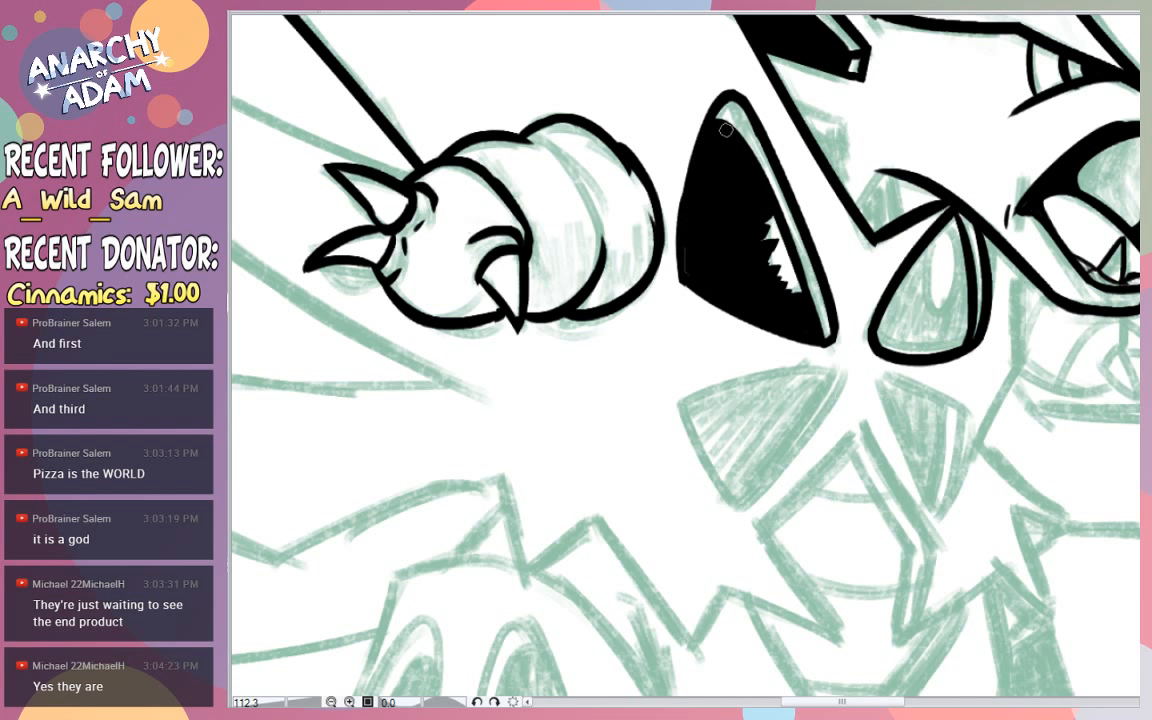
- Fill the smaller chest wedge below the jaw solid black up to its rim, leaving a jagged highlight open in its upper part
{"action": "mouse_move", "coordinate": [919, 267]}
{"action": "left_mouse_down"}
{"action": "mouse_move", "coordinate": [904, 296]}
{"action": "mouse_move", "coordinate": [915, 316]}
{"action": "mouse_move", "coordinate": [940, 314]}
{"action": "mouse_move", "coordinate": [960, 273]}
{"action": "left_mouse_up"}
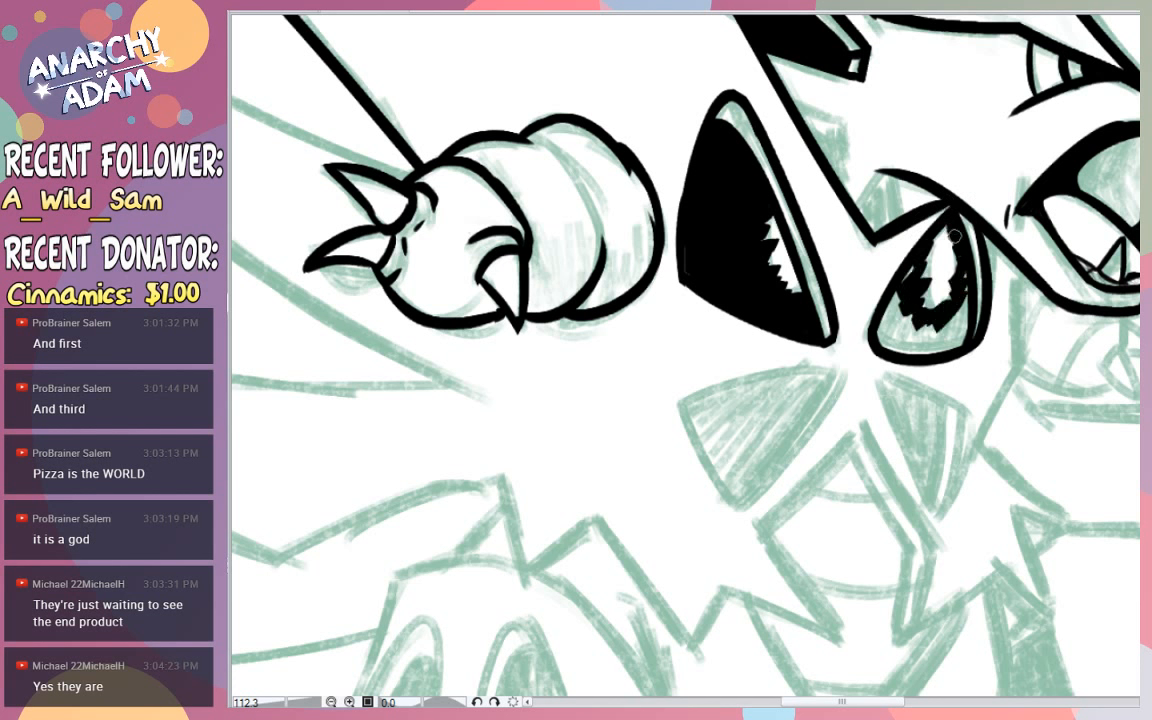
{"action": "left_click_drag", "start_coordinate": [964, 281], "coordinate": [971, 316]}
{"action": "mouse_move", "coordinate": [924, 270]}
{"action": "left_mouse_down"}
{"action": "mouse_move", "coordinate": [908, 324]}
{"action": "mouse_move", "coordinate": [904, 312]}
{"action": "mouse_move", "coordinate": [943, 322]}
{"action": "mouse_move", "coordinate": [967, 297]}
{"action": "mouse_move", "coordinate": [941, 329]}
{"action": "left_mouse_up"}
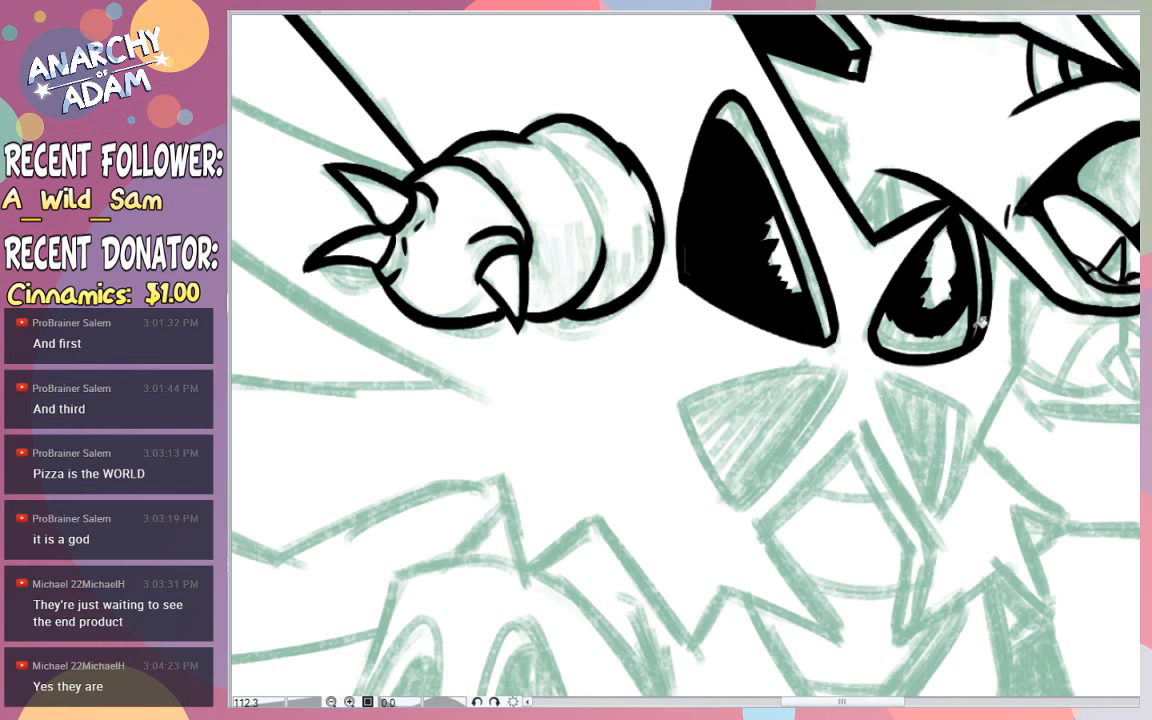
{"action": "left_click", "coordinate": [938, 341]}
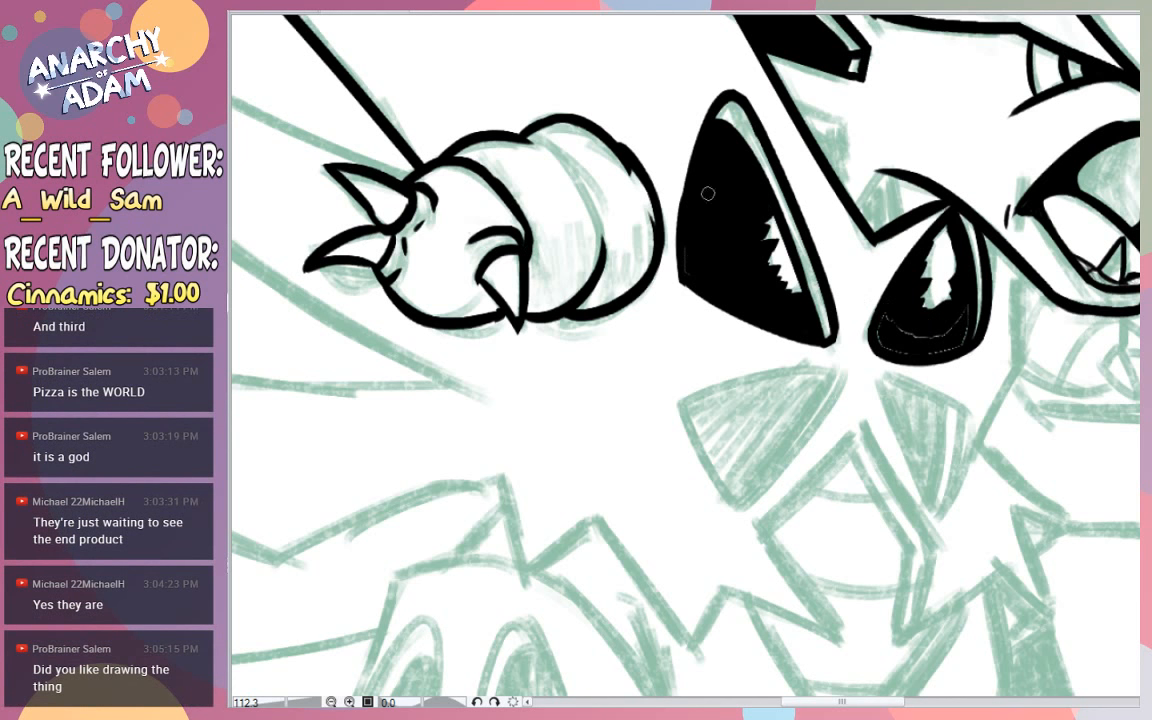
{"action": "mouse_move", "coordinate": [891, 310]}
{"action": "left_mouse_down"}
{"action": "mouse_move", "coordinate": [913, 332]}
{"action": "mouse_move", "coordinate": [962, 316]}
{"action": "mouse_move", "coordinate": [962, 337]}
{"action": "mouse_move", "coordinate": [891, 352]}
{"action": "left_mouse_up"}
- Ink the curved three-sided outline of the lower rear chest wedge beneath the tall wedge, following the green sketch
{"action": "scroll", "coordinate": [980, 265], "scroll_direction": "down", "scroll_amount": 3}
{"action": "scroll", "coordinate": [985, 270], "scroll_direction": "down", "scroll_amount": 2}
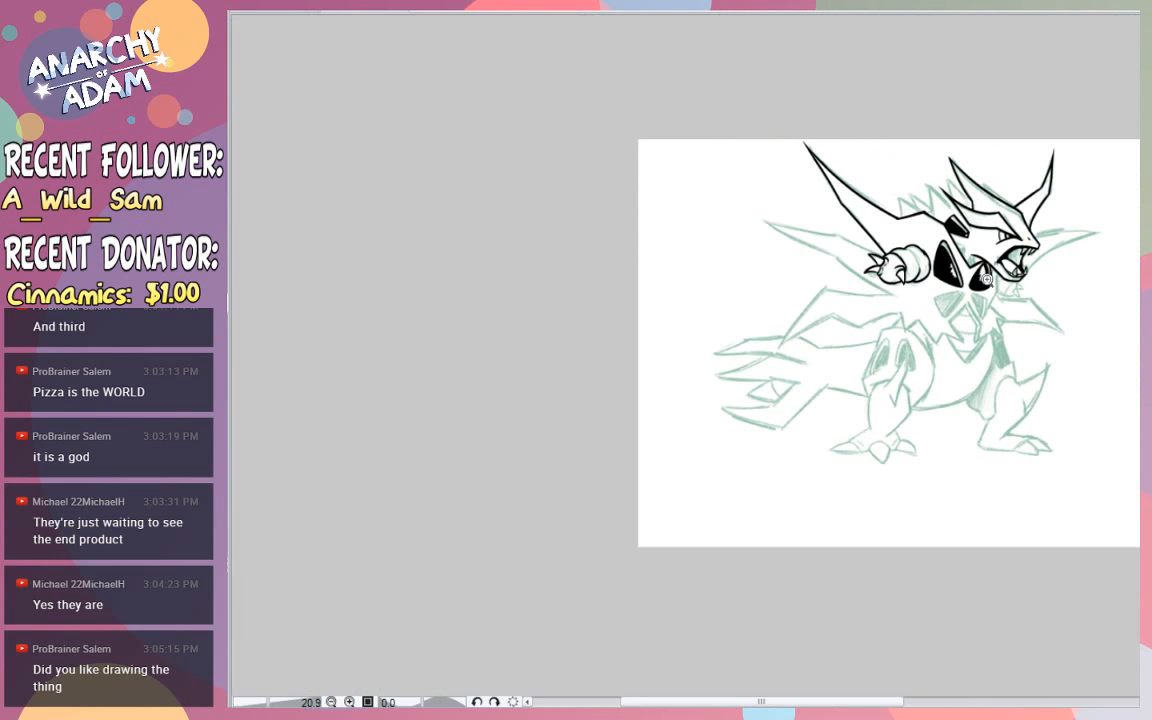
{"action": "scroll", "coordinate": [985, 278], "scroll_direction": "down", "scroll_amount": 2}
{"action": "scroll", "coordinate": [990, 283], "scroll_direction": "up", "scroll_amount": 3}
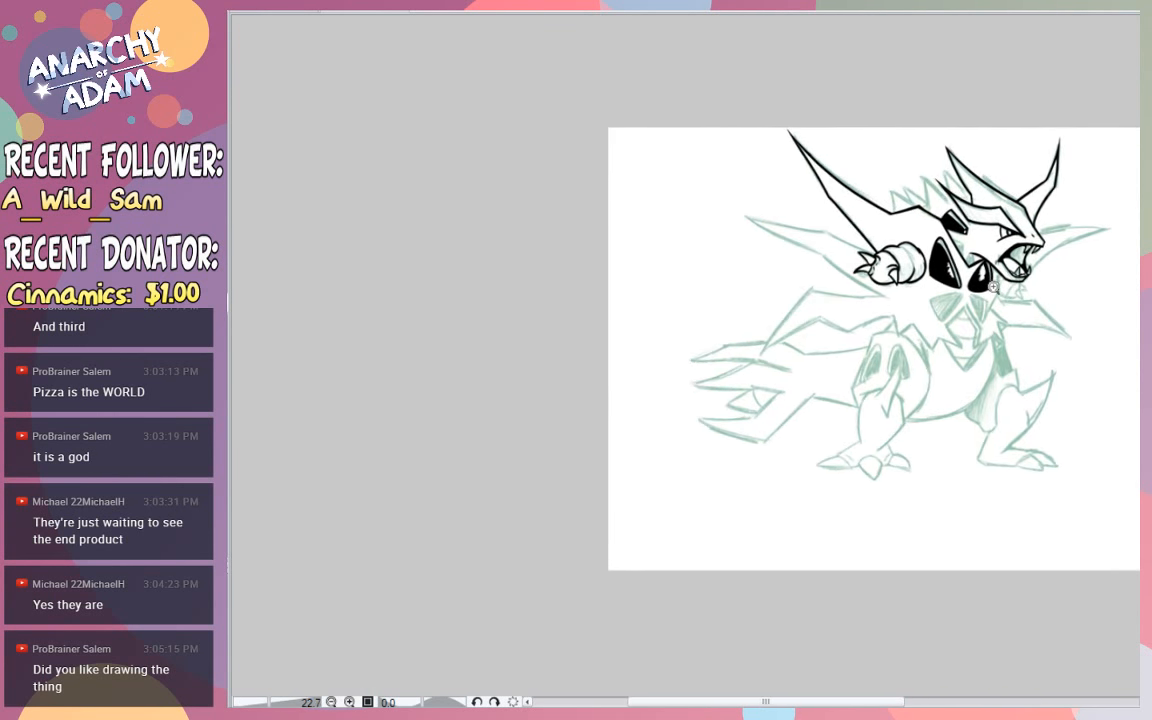
{"action": "scroll", "coordinate": [993, 287], "scroll_direction": "up", "scroll_amount": 5}
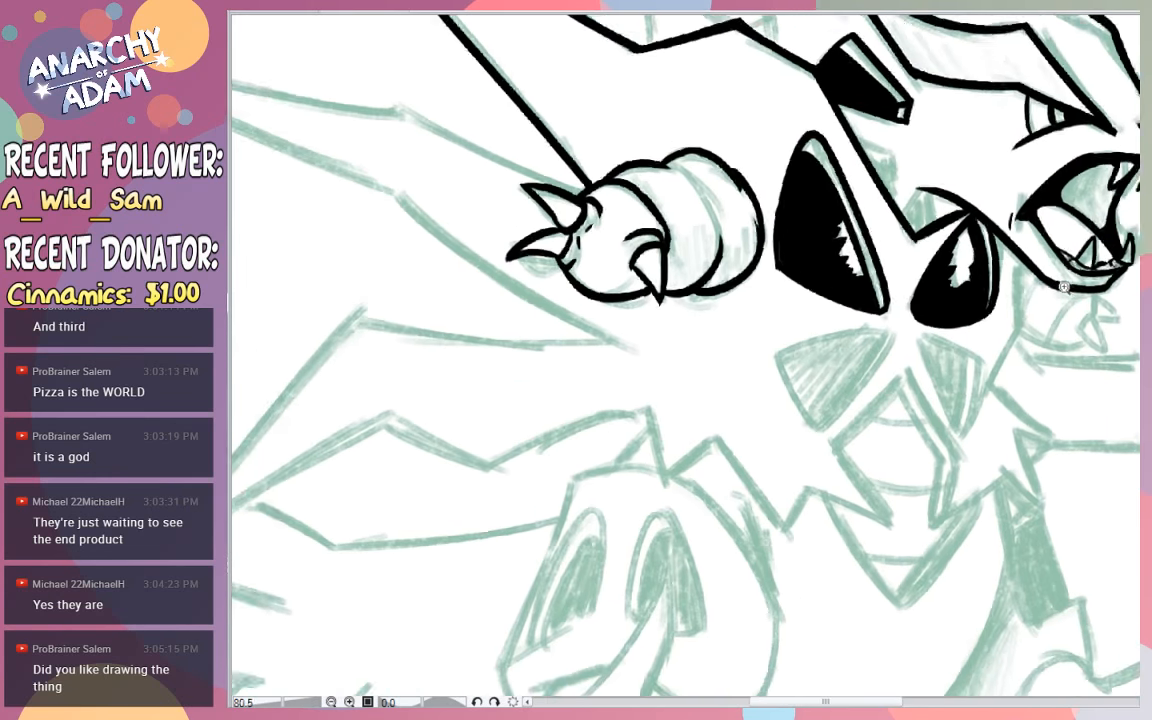
{"action": "scroll", "coordinate": [1063, 287], "scroll_direction": "up", "scroll_amount": 3}
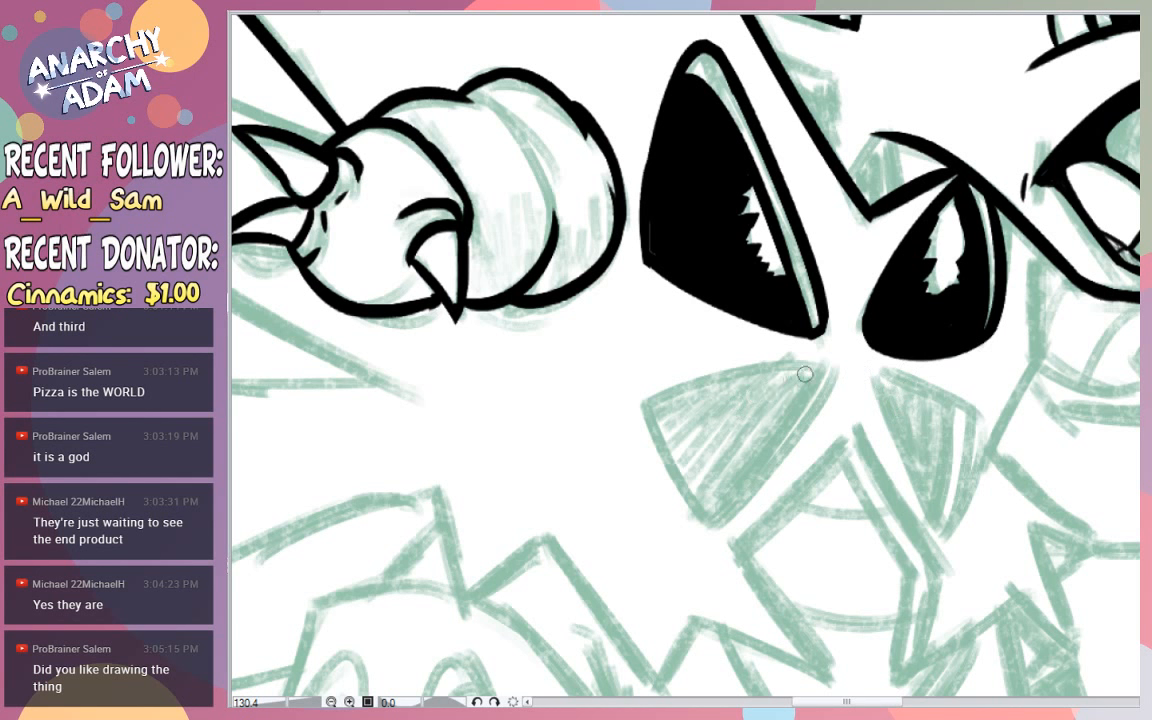
{"action": "left_click_drag", "start_coordinate": [830, 366], "coordinate": [597, 440]}
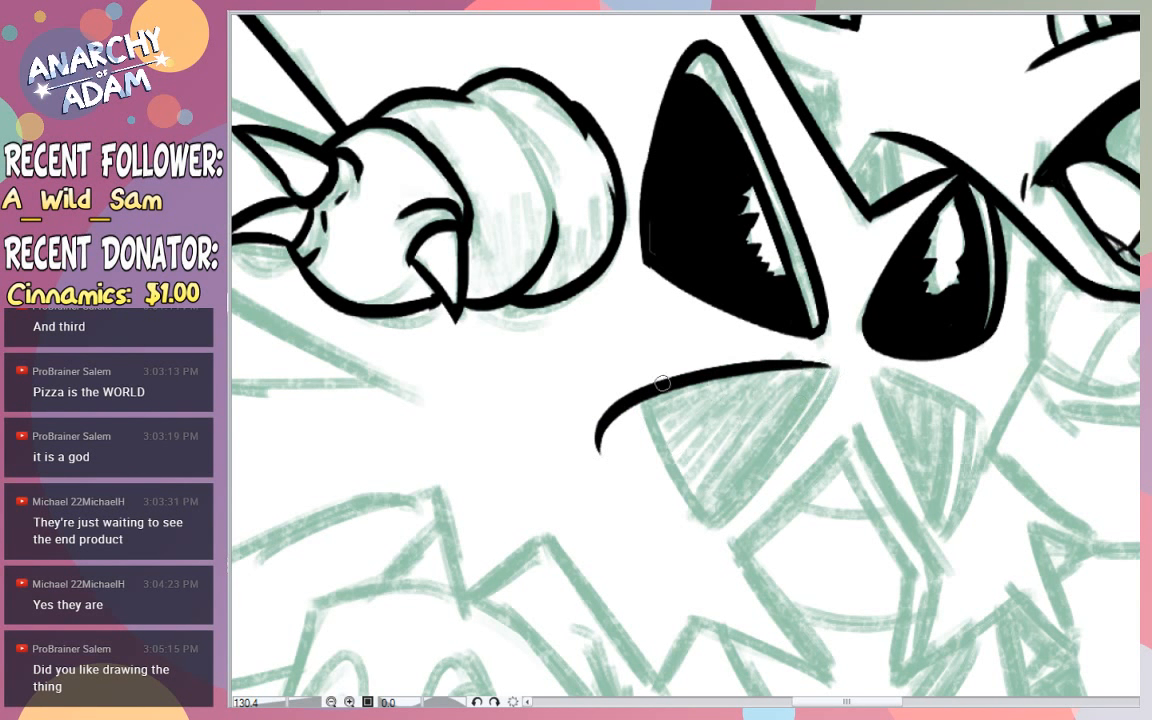
{"action": "left_click_drag", "start_coordinate": [643, 399], "coordinate": [732, 537]}
{"action": "key", "text": "ctrl+z"}
{"action": "left_click_drag", "start_coordinate": [650, 401], "coordinate": [728, 543]}
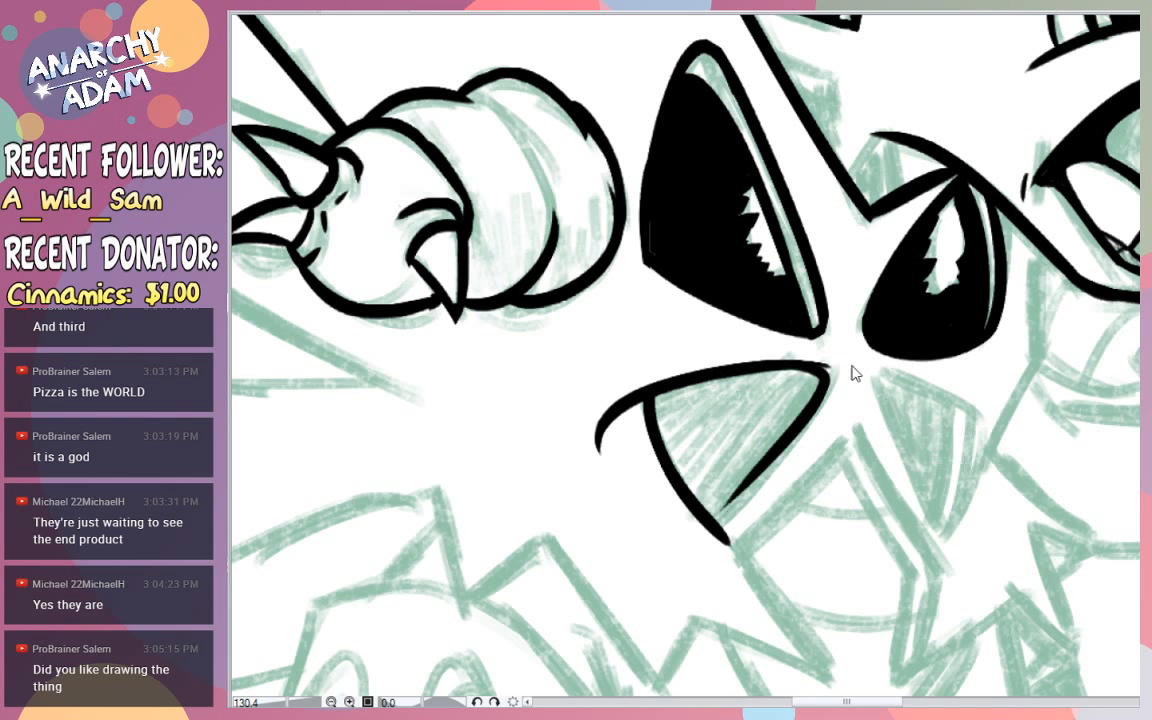
{"action": "left_click_drag", "start_coordinate": [836, 368], "coordinate": [728, 517]}
{"action": "key", "text": "ctrl+z"}
{"action": "mouse_move", "coordinate": [834, 370]}
{"action": "left_mouse_down"}
{"action": "mouse_move", "coordinate": [801, 367]}
{"action": "mouse_move", "coordinate": [700, 549]}
{"action": "left_mouse_up"}
- Ink a thin rim line inside the lower rear wedge's forward edge and erase the overshoots at its corners
{"action": "left_click_drag", "start_coordinate": [820, 371], "coordinate": [682, 518]}
{"action": "key", "text": "ctrl+z"}
{"action": "mouse_move", "coordinate": [819, 372]}
{"action": "left_mouse_down"}
{"action": "mouse_move", "coordinate": [722, 510]}
{"action": "mouse_move", "coordinate": [797, 405]}
{"action": "mouse_move", "coordinate": [706, 507]}
{"action": "left_mouse_up"}
{"action": "key", "text": "ctrl+z"}
{"action": "mouse_move", "coordinate": [737, 552]}
{"action": "left_mouse_down"}
{"action": "mouse_move", "coordinate": [716, 565]}
{"action": "mouse_move", "coordinate": [707, 551]}
{"action": "mouse_move", "coordinate": [725, 546]}
{"action": "mouse_move", "coordinate": [703, 553]}
{"action": "mouse_move", "coordinate": [686, 528]}
{"action": "left_mouse_up"}
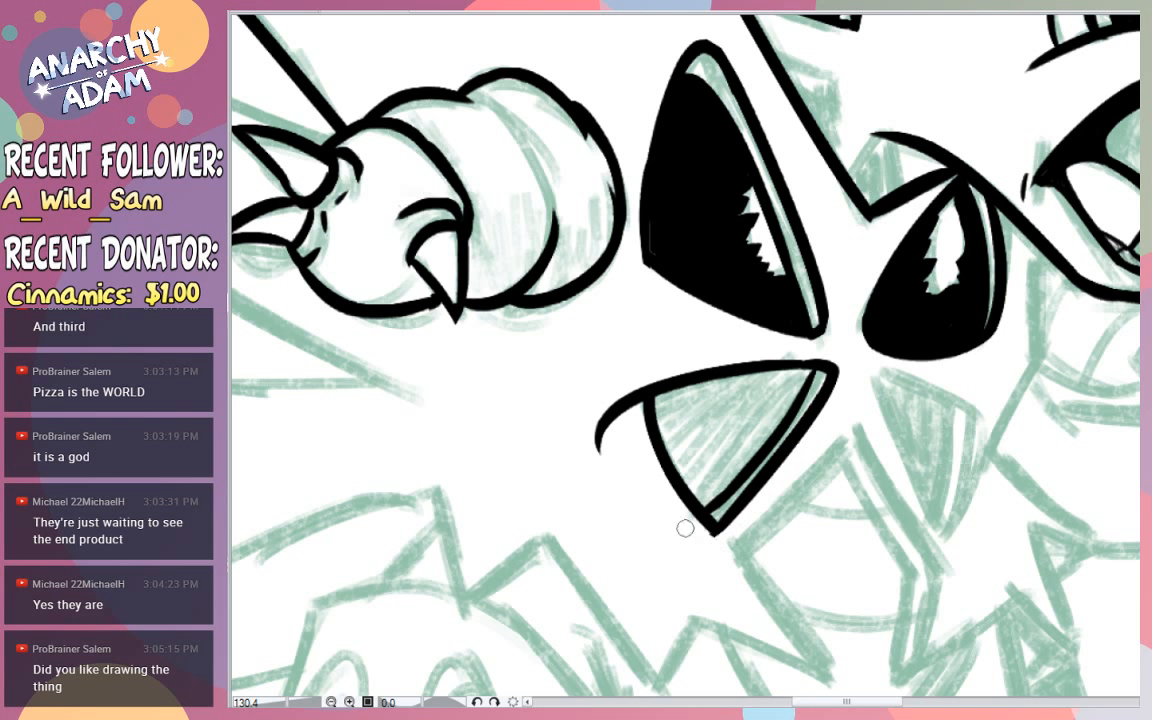
{"action": "mouse_move", "coordinate": [622, 386]}
{"action": "left_mouse_down"}
{"action": "mouse_move", "coordinate": [634, 371]}
{"action": "mouse_move", "coordinate": [597, 461]}
{"action": "left_mouse_up"}
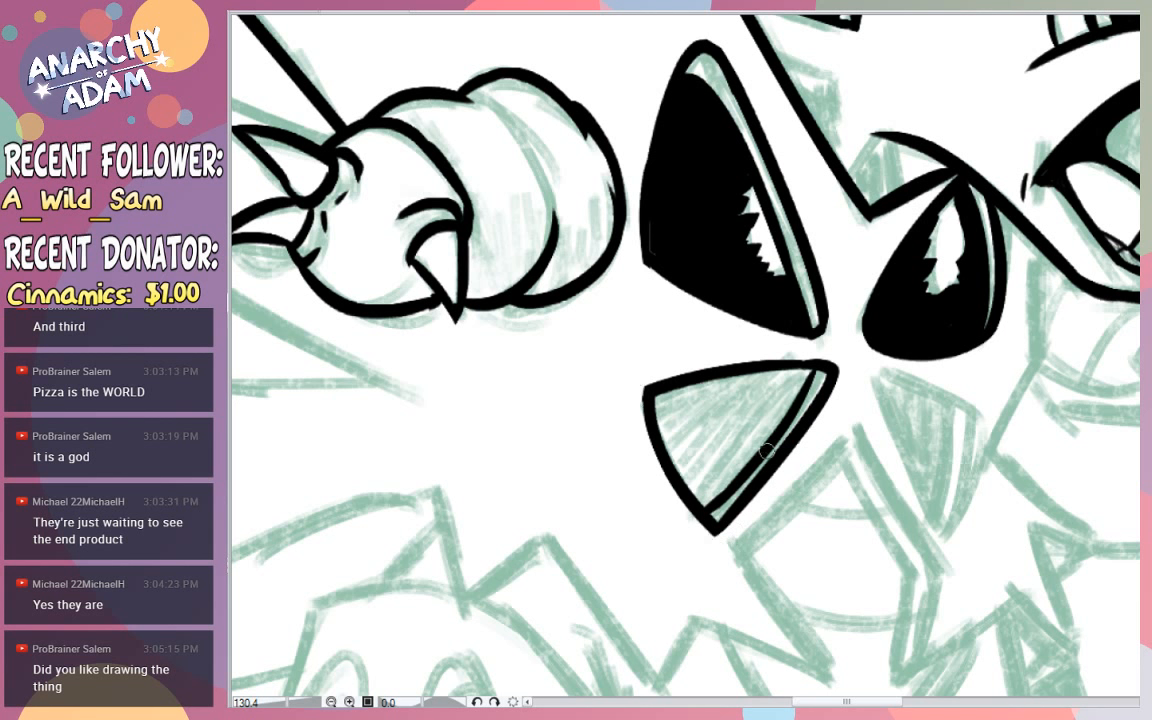
- Fill the lower rear chest wedge solid black up to its rim line, covering the leftover gaps along its edges
{"action": "left_click_drag", "start_coordinate": [652, 392], "coordinate": [697, 493]}
{"action": "key", "text": "ctrl+z"}
{"action": "left_click", "coordinate": [715, 419]}
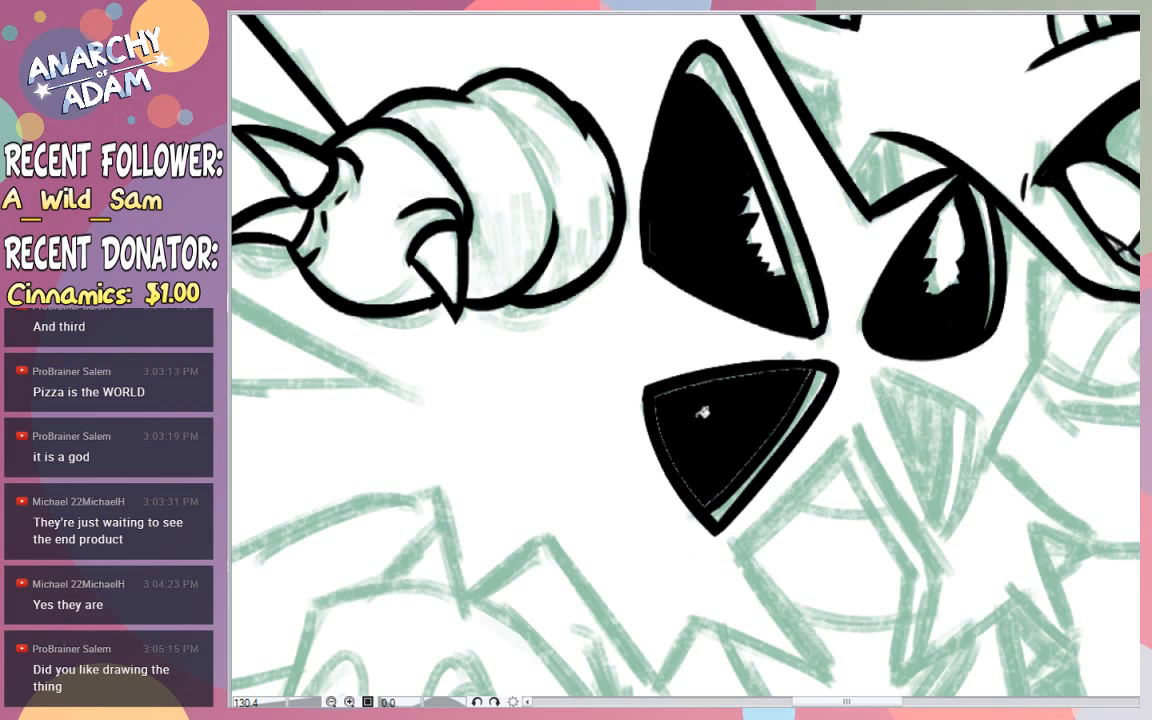
{"action": "mouse_move", "coordinate": [654, 398]}
{"action": "left_mouse_down"}
{"action": "mouse_move", "coordinate": [687, 489]}
{"action": "mouse_move", "coordinate": [725, 484]}
{"action": "mouse_move", "coordinate": [801, 382]}
{"action": "mouse_move", "coordinate": [705, 383]}
{"action": "mouse_move", "coordinate": [676, 396]}
{"action": "left_mouse_up"}
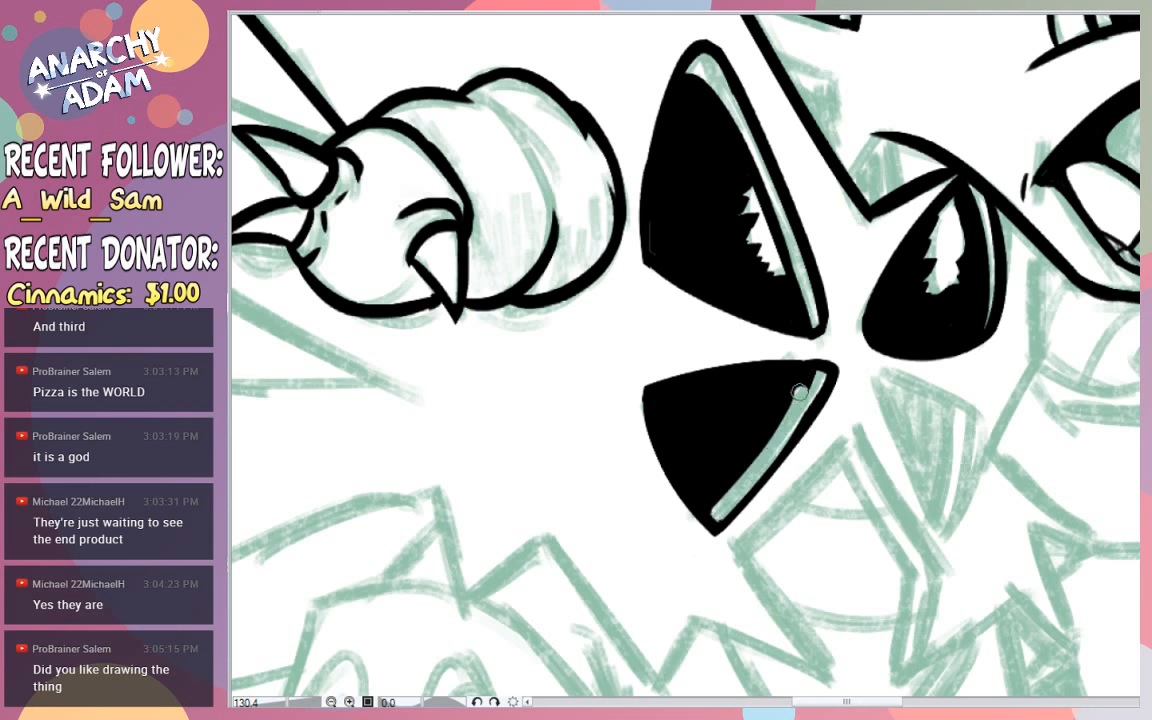
- Widen the open rim strip along the lower rear wedge's forward edge by erasing back the black beside it
{"action": "mouse_move", "coordinate": [712, 510]}
{"action": "left_mouse_down"}
{"action": "mouse_move", "coordinate": [806, 390]}
{"action": "mouse_move", "coordinate": [714, 509]}
{"action": "left_mouse_up"}
{"action": "key", "text": "ctrl+z"}
{"action": "key", "text": "ctrl+z"}
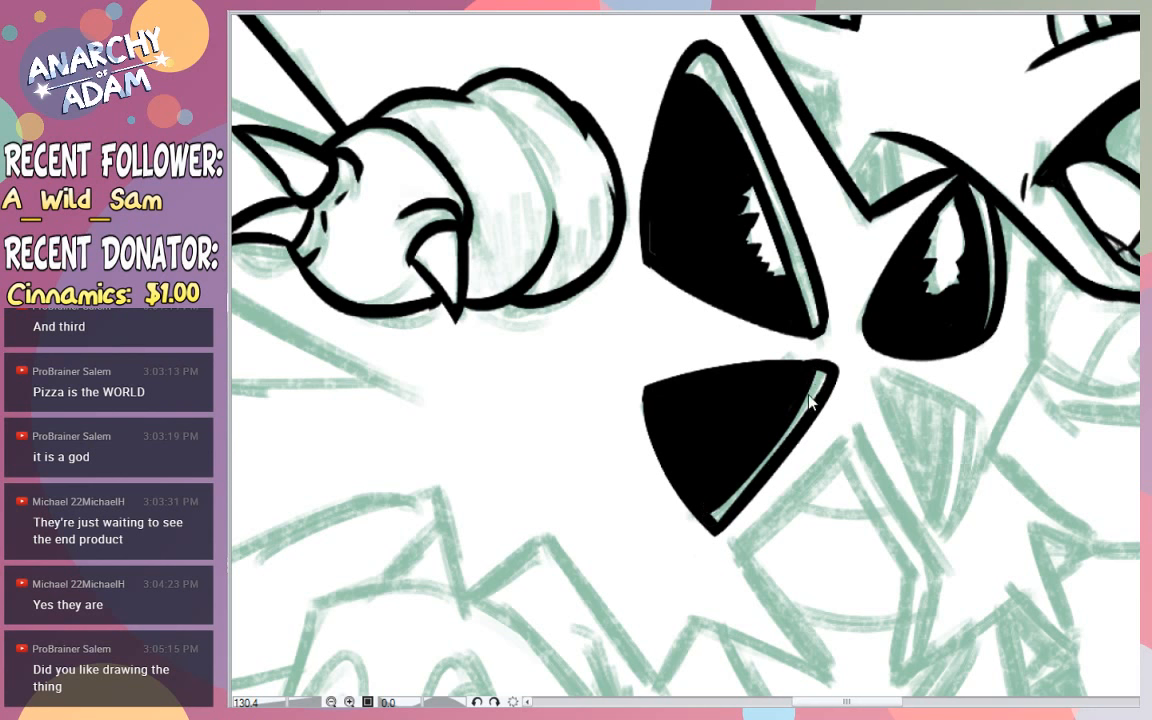
{"action": "left_click_drag", "start_coordinate": [820, 378], "coordinate": [713, 506]}
{"action": "key", "text": "ctrl+z"}
{"action": "left_click", "coordinate": [207, 62]}
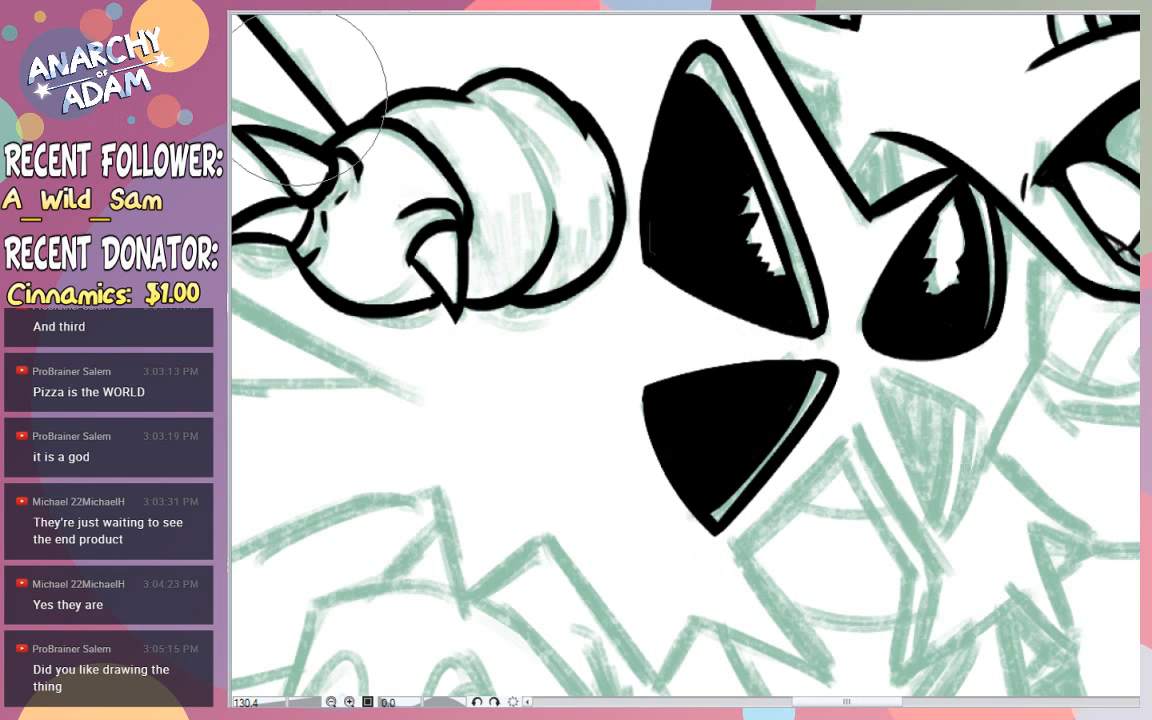
{"action": "left_click_drag", "start_coordinate": [819, 381], "coordinate": [711, 534]}
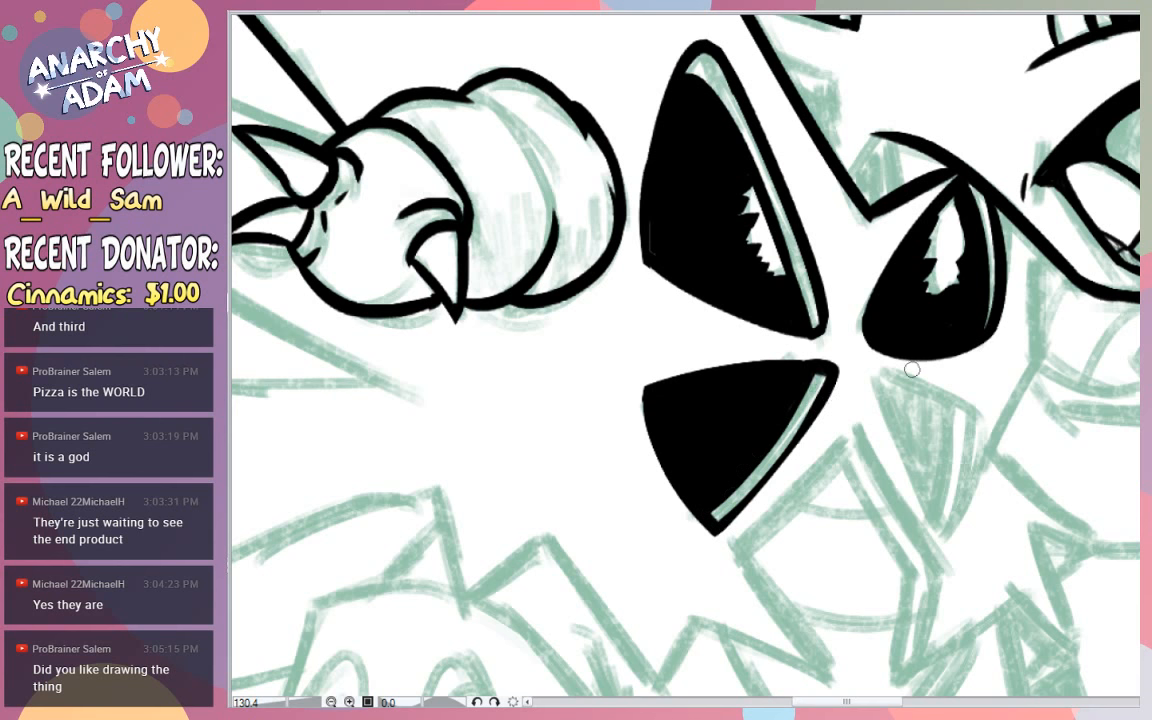
- Ink the outline of the lower forward chest wedge, redoing its sloping top edge until it meets both sides cleanly
{"action": "left_click_drag", "start_coordinate": [900, 370], "coordinate": [780, 368]}
{"action": "left_click_drag", "start_coordinate": [939, 404], "coordinate": [1045, 430]}
{"action": "left_click_drag", "start_coordinate": [931, 365], "coordinate": [965, 383]}
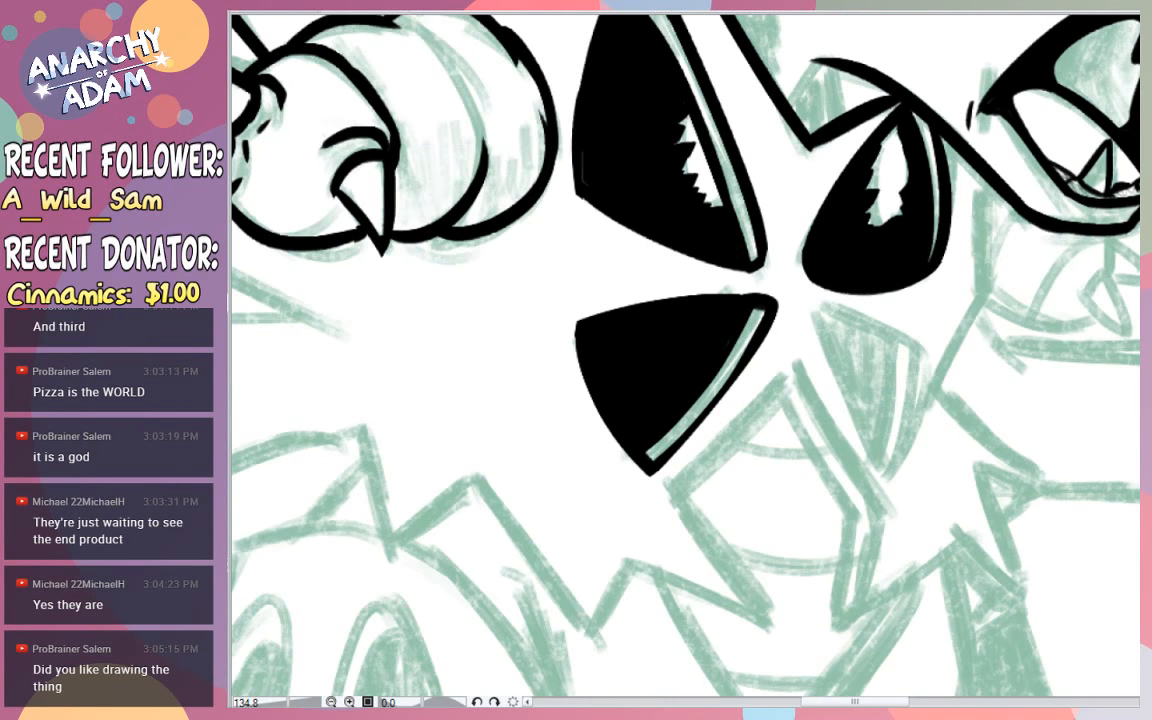
{"action": "key", "text": "ctrl+z"}
{"action": "mouse_move", "coordinate": [817, 312]}
{"action": "left_mouse_down"}
{"action": "mouse_move", "coordinate": [892, 482]}
{"action": "mouse_move", "coordinate": [819, 340]}
{"action": "mouse_move", "coordinate": [905, 346]}
{"action": "left_mouse_up"}
{"action": "key", "text": "ctrl+z"}
{"action": "mouse_move", "coordinate": [815, 308]}
{"action": "left_mouse_down"}
{"action": "mouse_move", "coordinate": [829, 365]}
{"action": "mouse_move", "coordinate": [894, 332]}
{"action": "mouse_move", "coordinate": [908, 396]}
{"action": "mouse_move", "coordinate": [902, 334]}
{"action": "left_mouse_up"}
{"action": "key", "text": "ctrl+z"}
{"action": "mouse_move", "coordinate": [912, 384]}
{"action": "left_mouse_down"}
{"action": "mouse_move", "coordinate": [905, 345]}
{"action": "mouse_move", "coordinate": [786, 293]}
{"action": "left_mouse_up"}
{"action": "key", "text": "ctrl+z"}
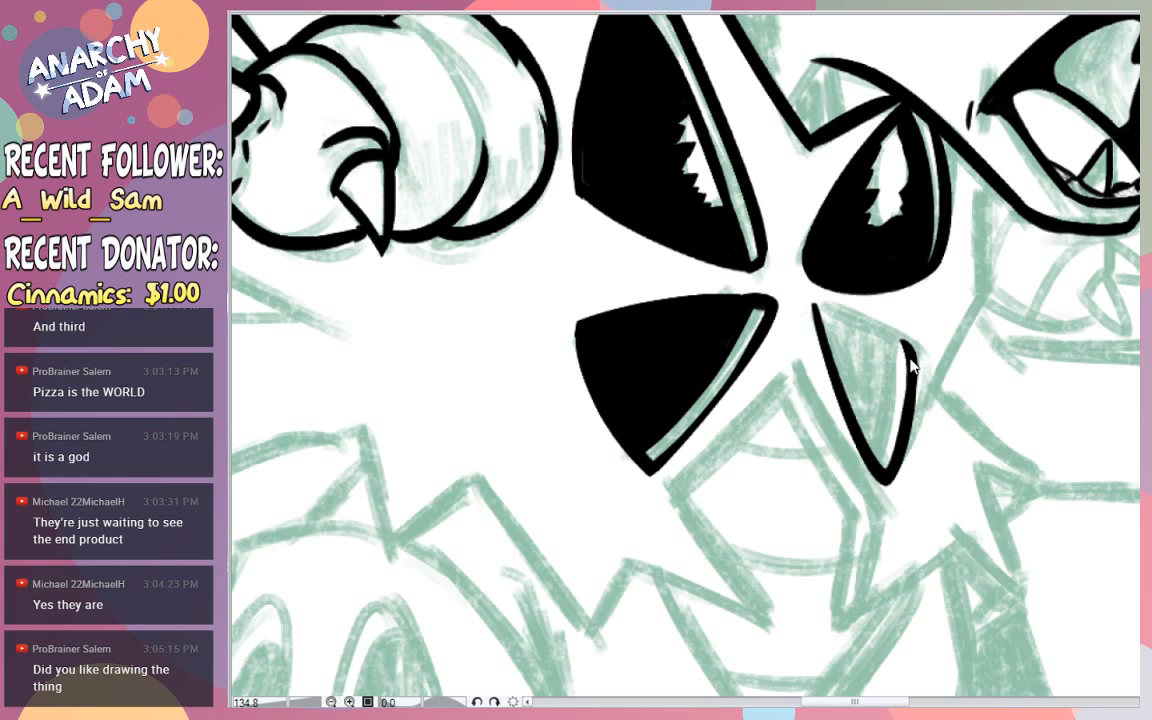
{"action": "left_click_drag", "start_coordinate": [908, 350], "coordinate": [802, 306]}
{"action": "key", "text": "ctrl+z"}
{"action": "left_click_drag", "start_coordinate": [909, 353], "coordinate": [812, 312]}
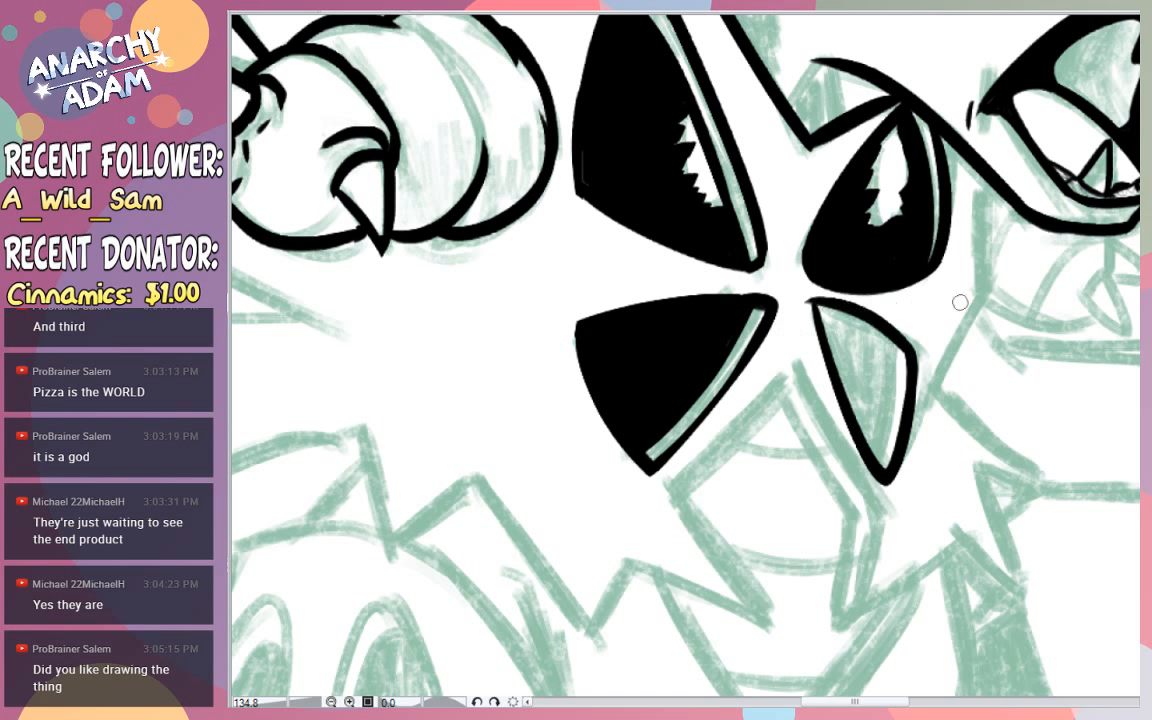
{"action": "key", "text": "ctrl+z"}
{"action": "left_click_drag", "start_coordinate": [908, 350], "coordinate": [798, 299]}
{"action": "key", "text": "ctrl+z"}
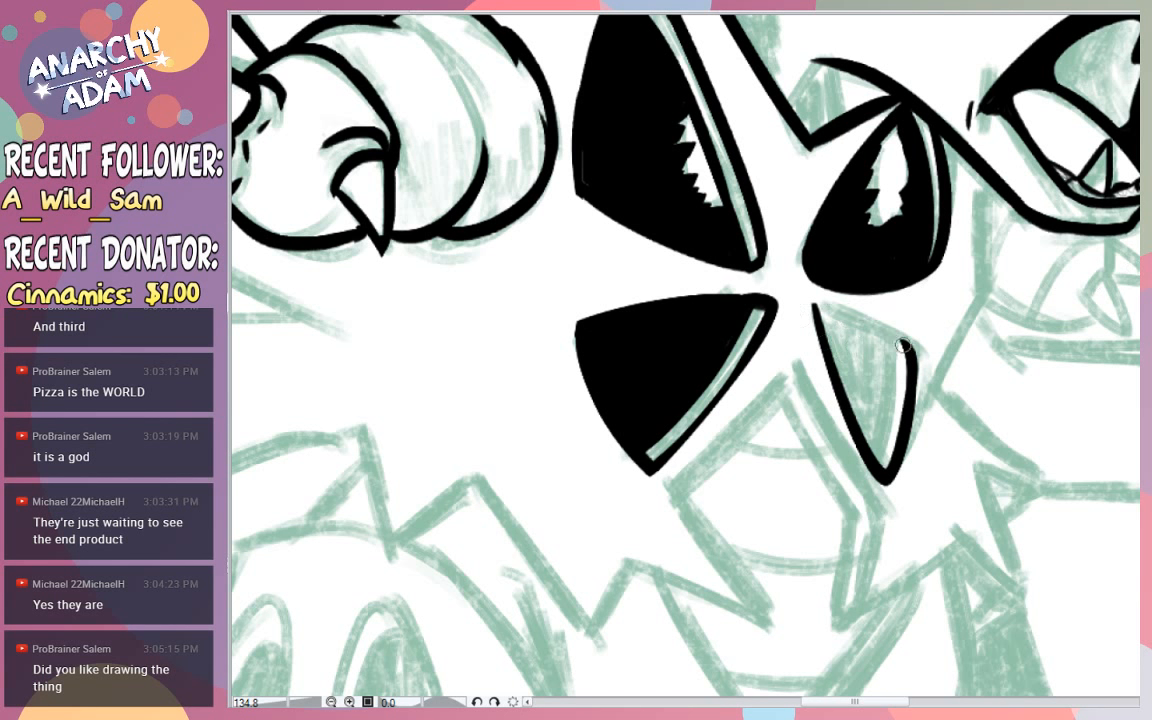
{"action": "left_click_drag", "start_coordinate": [907, 349], "coordinate": [812, 294]}
{"action": "key", "text": "ctrl+z"}
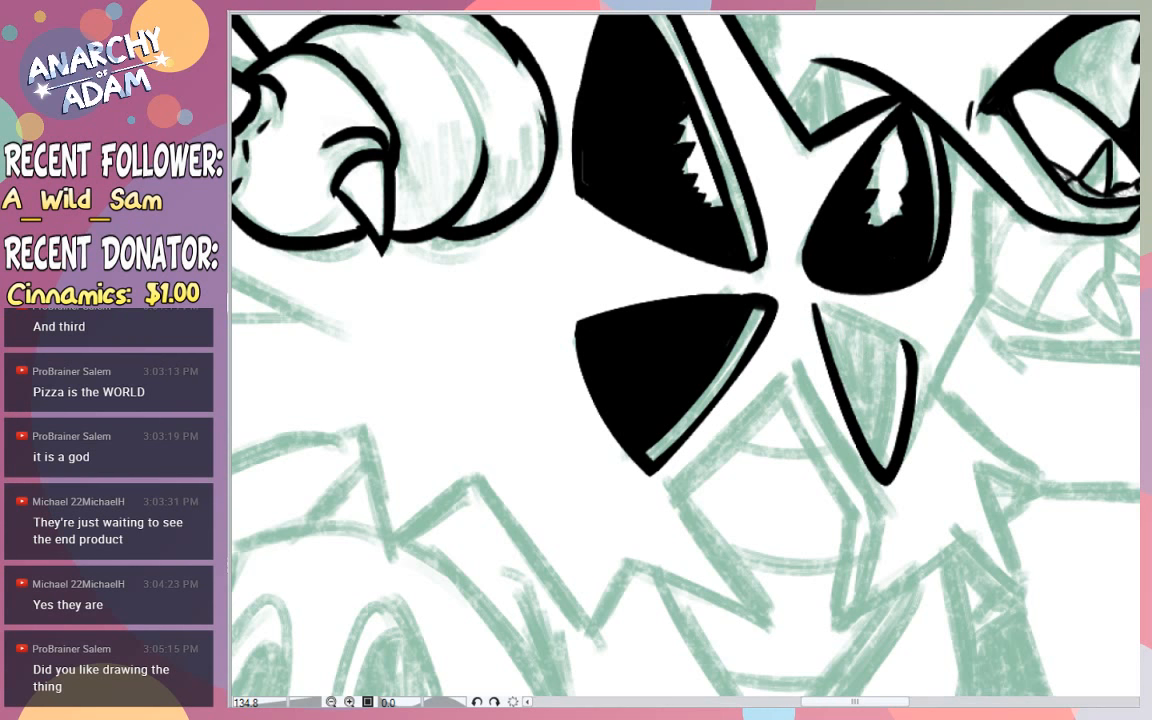
{"action": "left_click_drag", "start_coordinate": [907, 350], "coordinate": [812, 304]}
{"action": "key", "text": "ctrl+z"}
{"action": "left_click_drag", "start_coordinate": [907, 349], "coordinate": [812, 304]}
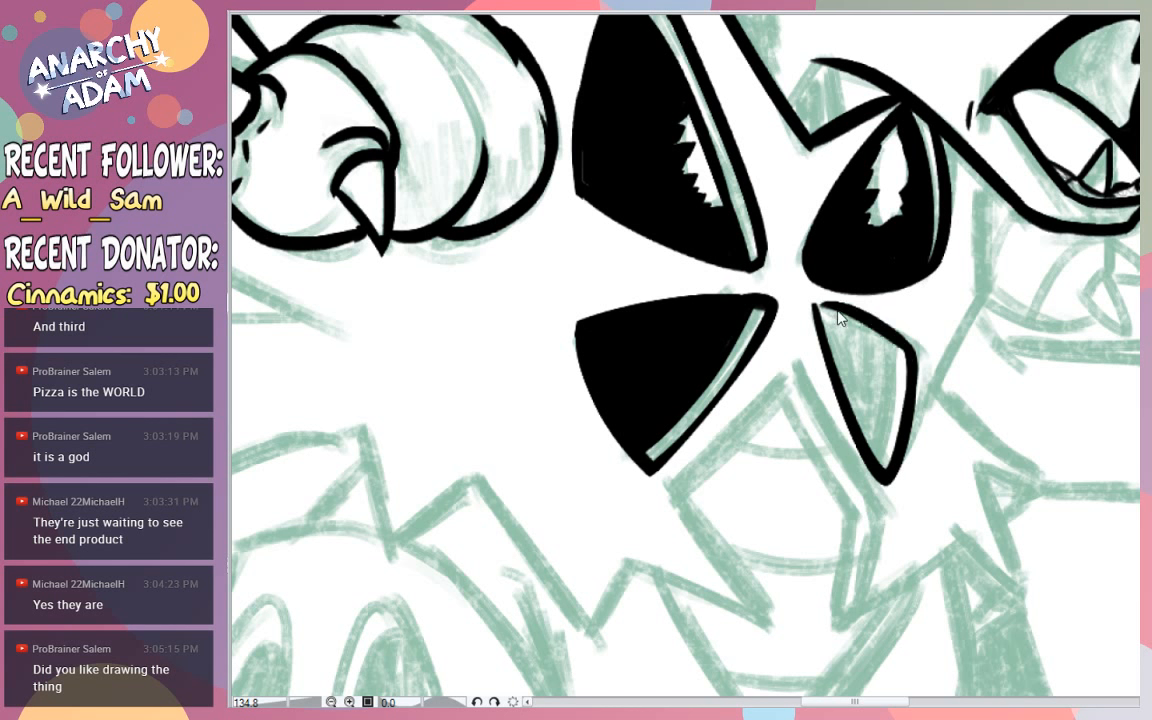
- Ink a rim line inside the lower forward wedge's front edge and fill the wedge solid black up to it
{"action": "mouse_move", "coordinate": [840, 311]}
{"action": "left_mouse_down"}
{"action": "mouse_move", "coordinate": [812, 303]}
{"action": "mouse_move", "coordinate": [886, 367]}
{"action": "left_mouse_up"}
{"action": "key", "text": "ctrl+z"}
{"action": "left_click_drag", "start_coordinate": [820, 315], "coordinate": [888, 388]}
{"action": "key", "text": "ctrl+z"}
{"action": "mouse_move", "coordinate": [875, 333]}
{"action": "left_mouse_down"}
{"action": "mouse_move", "coordinate": [887, 394]}
{"action": "mouse_move", "coordinate": [876, 455]}
{"action": "left_mouse_up"}
{"action": "key", "text": "ctrl+z"}
{"action": "key", "text": "ctrl+z"}
{"action": "left_click_drag", "start_coordinate": [896, 342], "coordinate": [874, 464]}
{"action": "key", "text": "ctrl+z"}
{"action": "key", "text": "ctrl+z"}
{"action": "mouse_move", "coordinate": [895, 342]}
{"action": "left_mouse_down"}
{"action": "mouse_move", "coordinate": [868, 468]}
{"action": "mouse_move", "coordinate": [873, 455]}
{"action": "left_mouse_up"}
{"action": "key", "text": "ctrl+z"}
{"action": "left_click_drag", "start_coordinate": [892, 343], "coordinate": [879, 459]}
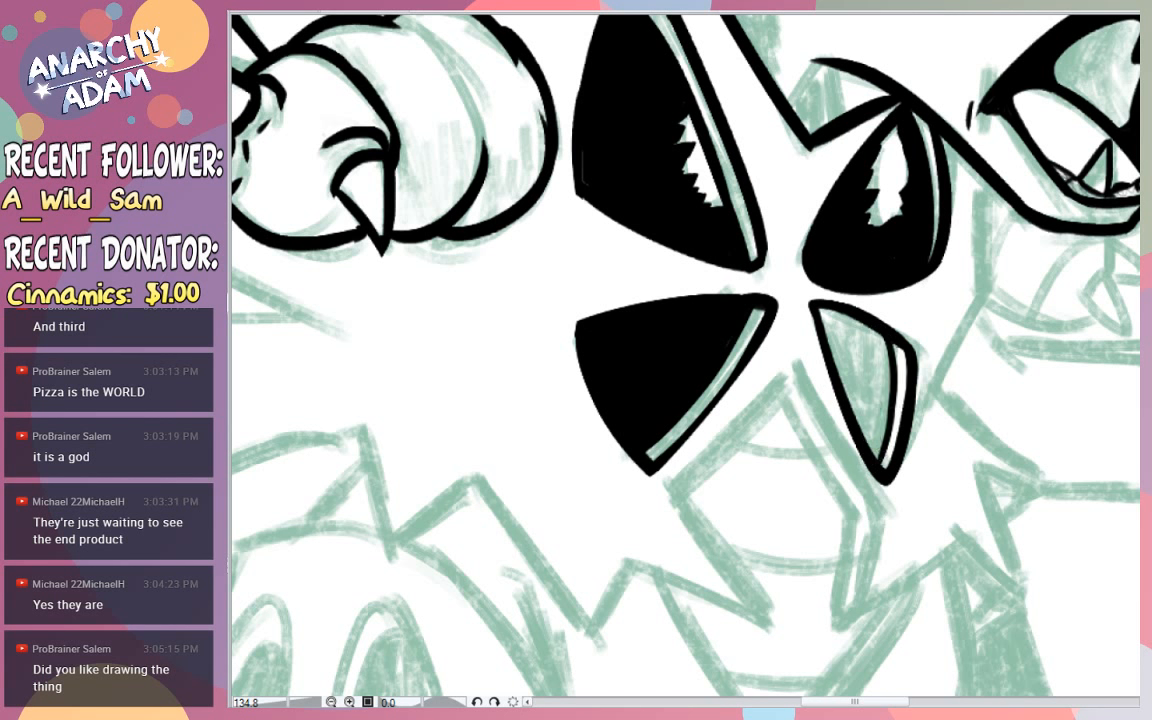
{"action": "left_click", "coordinate": [873, 362]}
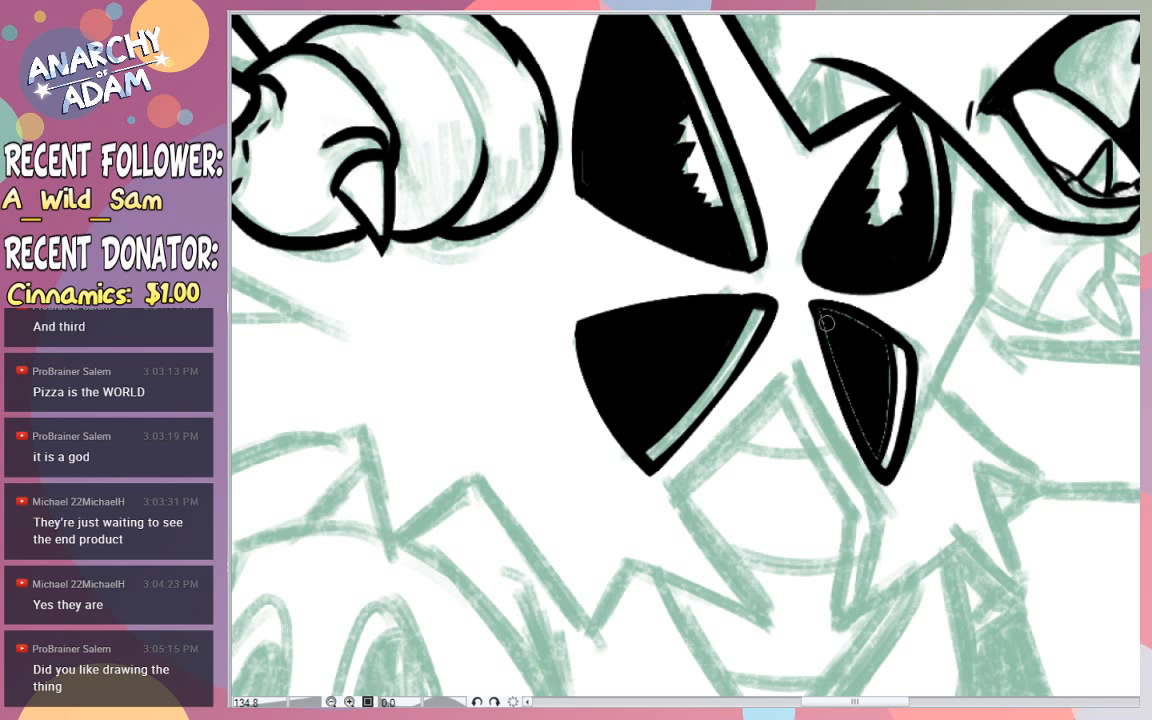
{"action": "mouse_move", "coordinate": [823, 321]}
{"action": "left_mouse_down"}
{"action": "mouse_move", "coordinate": [871, 452]}
{"action": "mouse_move", "coordinate": [877, 433]}
{"action": "mouse_move", "coordinate": [876, 462]}
{"action": "mouse_move", "coordinate": [882, 339]}
{"action": "mouse_move", "coordinate": [846, 313]}
{"action": "left_mouse_up"}
- Shade the small triangular gap behind the jaw above the forward wedge in black, leaving an angular highlight open
{"action": "mouse_move", "coordinate": [979, 289]}
{"action": "left_mouse_down"}
{"action": "mouse_move", "coordinate": [901, 313]}
{"action": "mouse_move", "coordinate": [1052, 296]}
{"action": "mouse_move", "coordinate": [1054, 215]}
{"action": "left_mouse_up"}
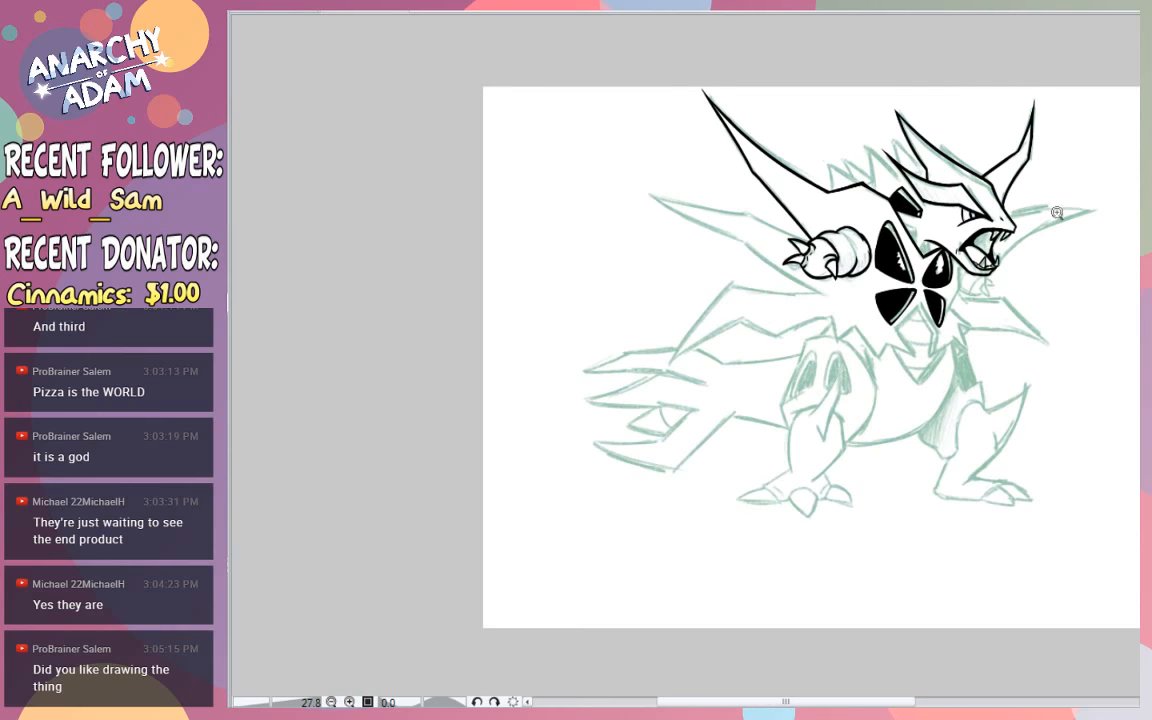
{"action": "left_click", "coordinate": [1054, 215]}
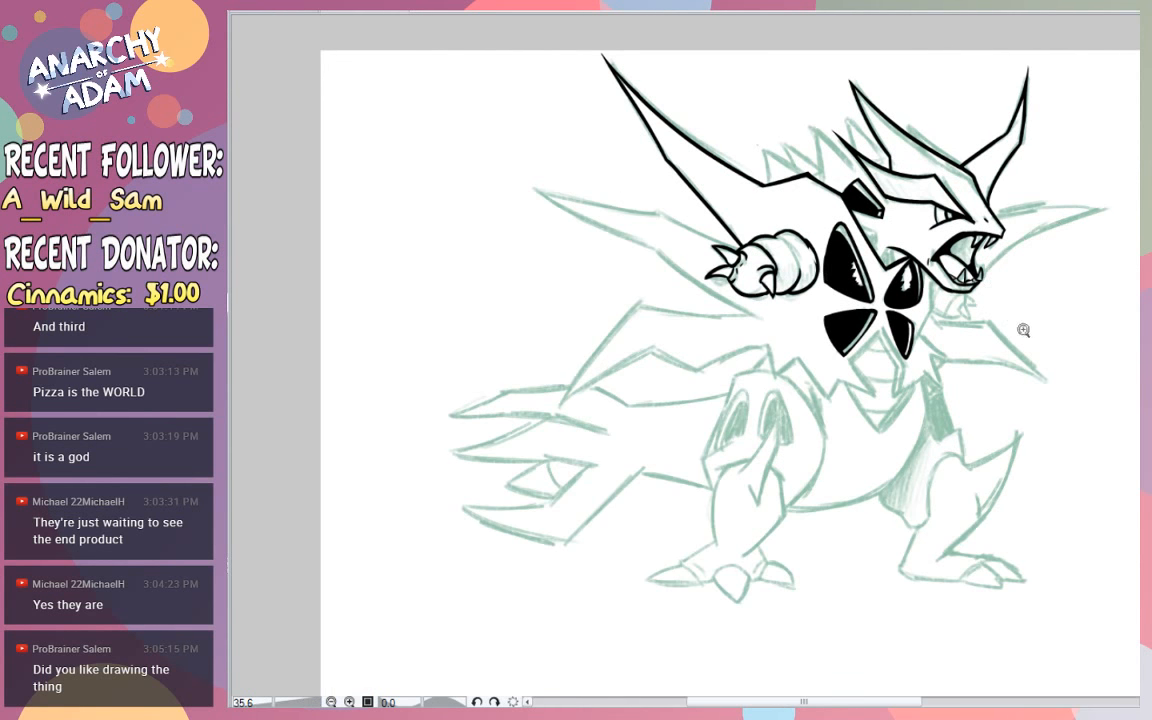
{"action": "mouse_move", "coordinate": [944, 345]}
{"action": "left_mouse_down"}
{"action": "mouse_move", "coordinate": [964, 357]}
{"action": "mouse_move", "coordinate": [957, 348]}
{"action": "left_mouse_up"}
{"action": "left_click_drag", "start_coordinate": [886, 219], "coordinate": [896, 205]}
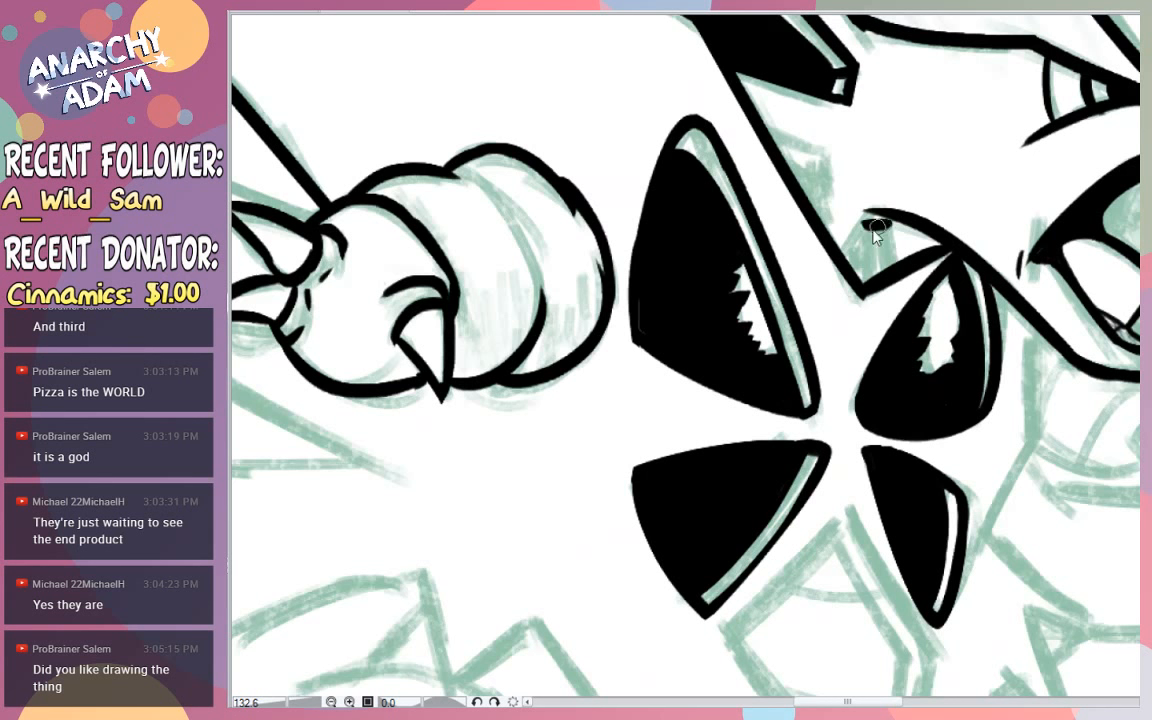
{"action": "left_click_drag", "start_coordinate": [862, 231], "coordinate": [894, 274]}
{"action": "left_click_drag", "start_coordinate": [860, 232], "coordinate": [849, 254]}
{"action": "key", "text": "ctrl+z"}
{"action": "mouse_move", "coordinate": [859, 240]}
{"action": "left_mouse_down"}
{"action": "mouse_move", "coordinate": [891, 234]}
{"action": "mouse_move", "coordinate": [874, 277]}
{"action": "mouse_move", "coordinate": [867, 250]}
{"action": "mouse_move", "coordinate": [856, 260]}
{"action": "mouse_move", "coordinate": [866, 277]}
{"action": "left_mouse_up"}
{"action": "key", "text": "ctrl+z"}
- Shade the neck patch below the black collar spike in black along the neck line, leaving an angular highlight open
{"action": "mouse_move", "coordinate": [770, 133]}
{"action": "left_mouse_down"}
{"action": "mouse_move", "coordinate": [818, 153]}
{"action": "mouse_move", "coordinate": [827, 211]}
{"action": "left_mouse_up"}
{"action": "key", "text": "ctrl+z"}
{"action": "mouse_move", "coordinate": [821, 154]}
{"action": "left_mouse_down"}
{"action": "mouse_move", "coordinate": [828, 202]}
{"action": "mouse_move", "coordinate": [813, 210]}
{"action": "left_mouse_up"}
{"action": "key", "text": "ctrl+z"}
{"action": "mouse_move", "coordinate": [779, 151]}
{"action": "left_mouse_down"}
{"action": "mouse_move", "coordinate": [814, 156]}
{"action": "mouse_move", "coordinate": [807, 199]}
{"action": "mouse_move", "coordinate": [797, 164]}
{"action": "left_mouse_up"}
- Ink the front chest contour from under the jaw down past the wedges, ending in the slanted stroke of the far shoulder
{"action": "scroll", "coordinate": [895, 158], "scroll_direction": "down", "scroll_amount": 4}
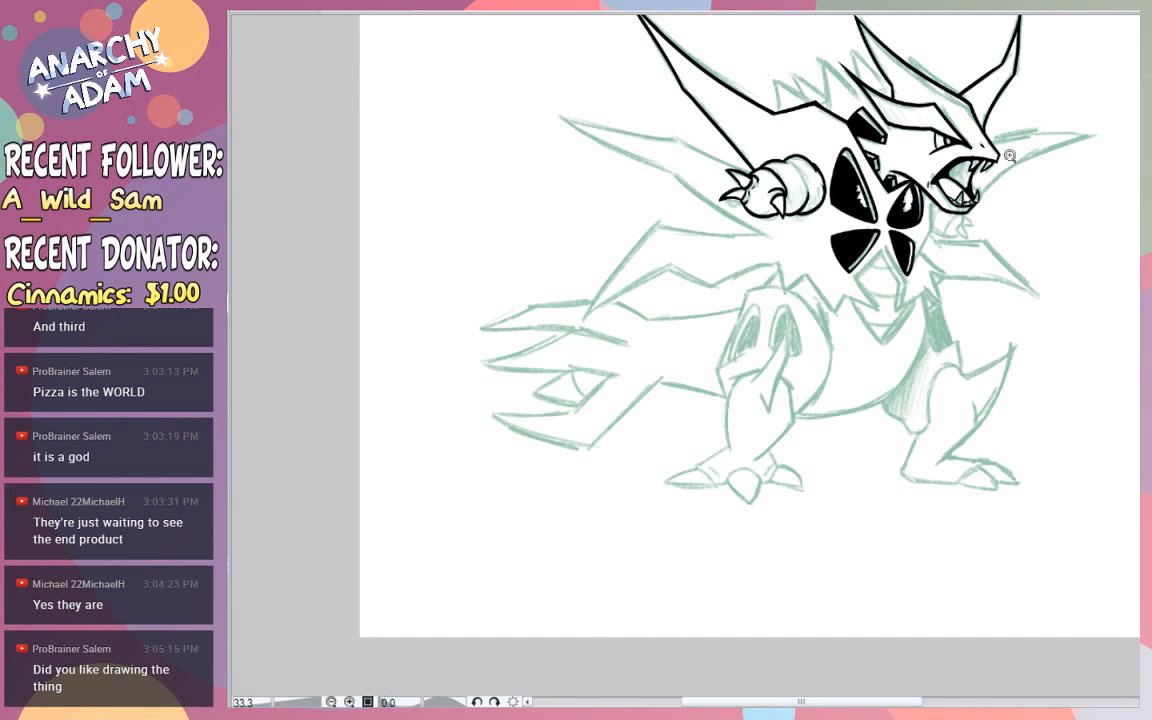
{"action": "scroll", "coordinate": [1010, 170], "scroll_direction": "up", "scroll_amount": 4}
{"action": "scroll", "coordinate": [1047, 200], "scroll_direction": "down", "scroll_amount": 4}
{"action": "scroll", "coordinate": [1028, 180], "scroll_direction": "up", "scroll_amount": 4}
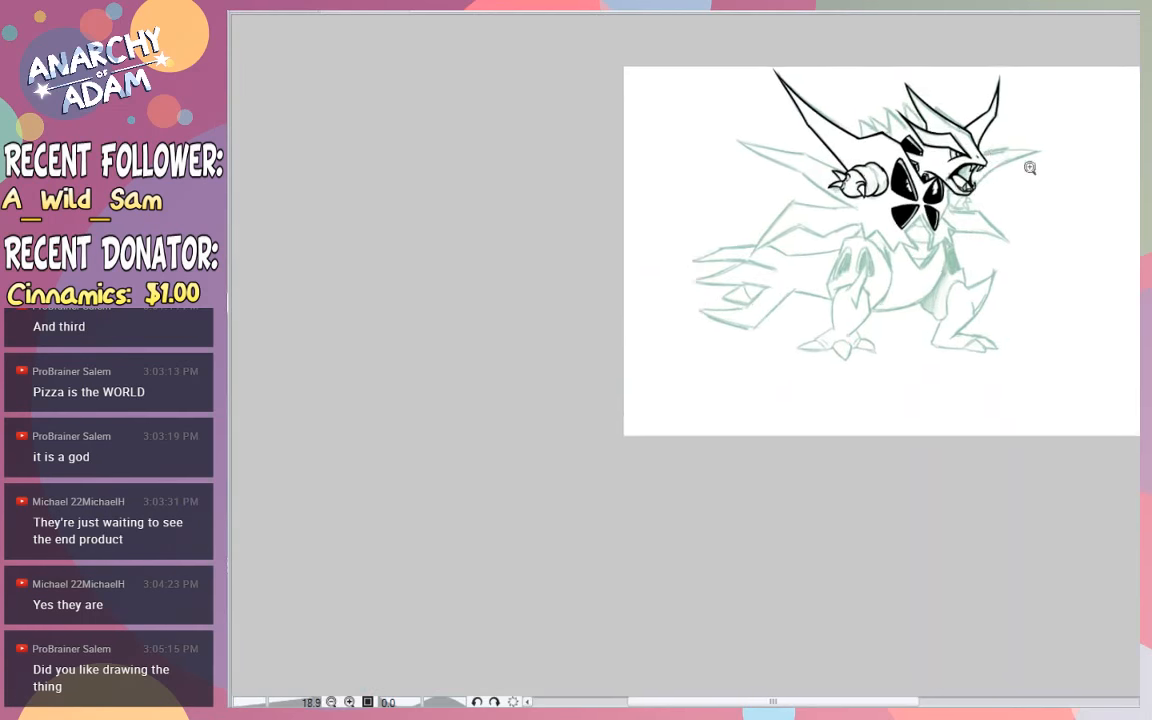
{"action": "scroll", "coordinate": [1030, 187], "scroll_direction": "down", "scroll_amount": 3}
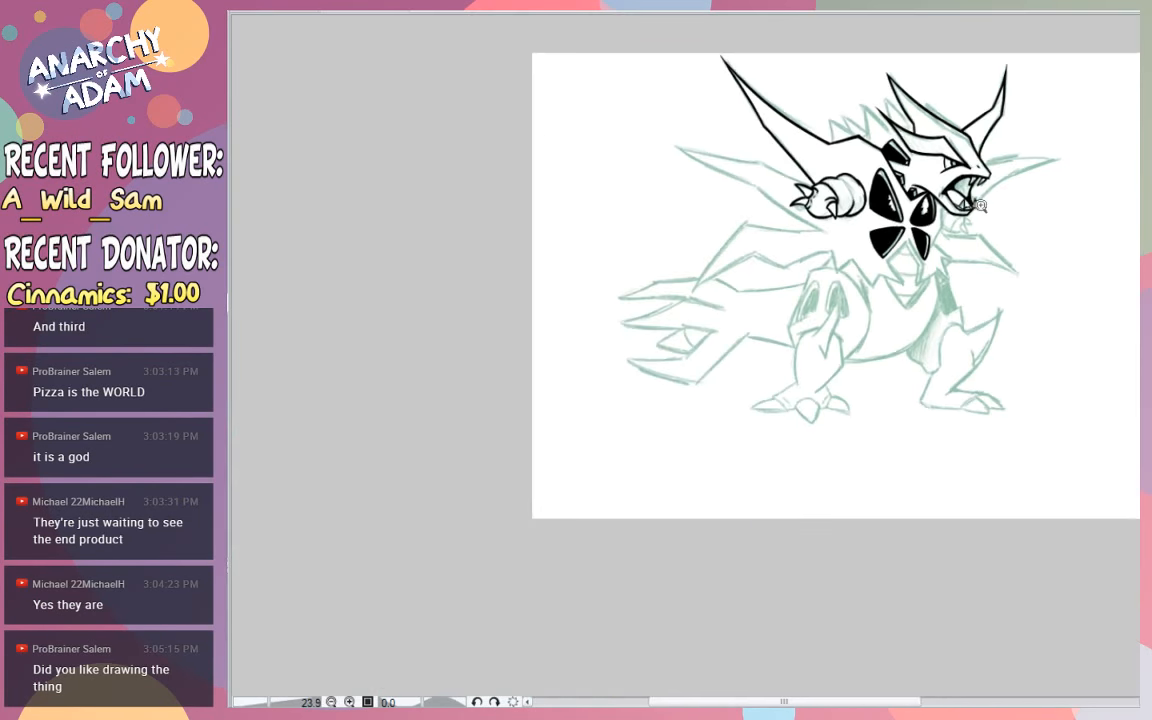
{"action": "scroll", "coordinate": [940, 250], "scroll_direction": "up", "scroll_amount": 2}
{"action": "scroll", "coordinate": [947, 290], "scroll_direction": "up", "scroll_amount": 2}
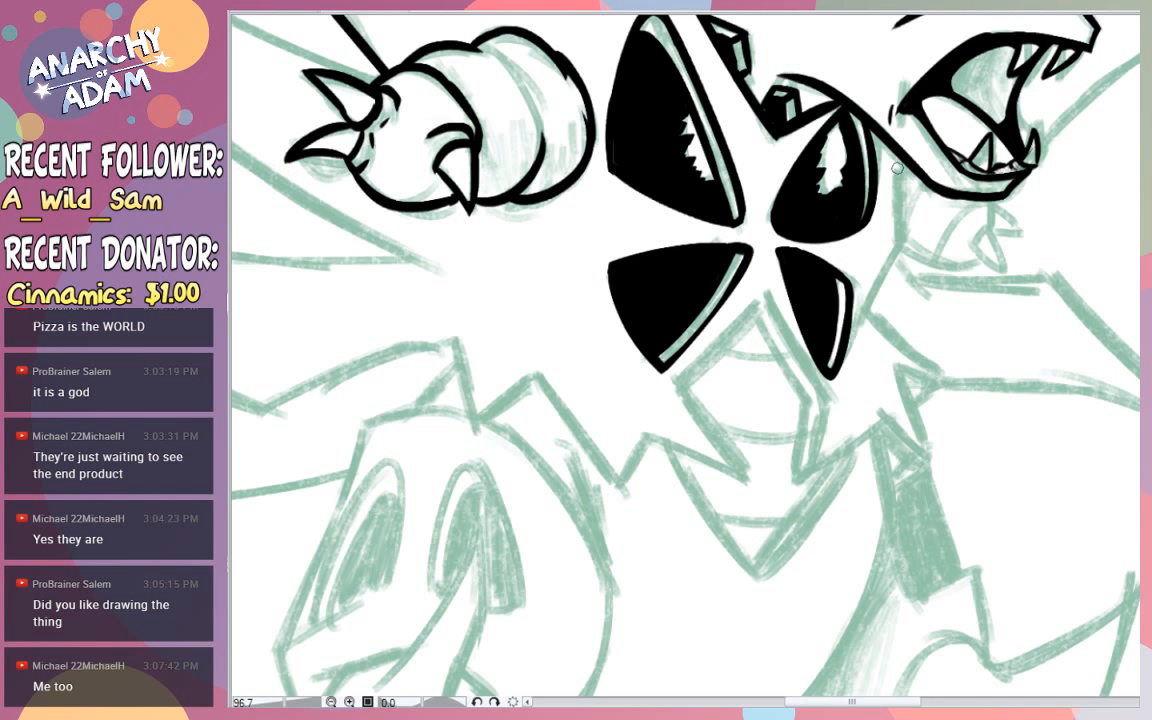
{"action": "left_click_drag", "start_coordinate": [893, 145], "coordinate": [913, 295]}
{"action": "left_click_drag", "start_coordinate": [910, 240], "coordinate": [857, 358]}
{"action": "key", "text": "ctrl+z"}
{"action": "key", "text": "ctrl+z"}
{"action": "mouse_move", "coordinate": [906, 244]}
{"action": "left_mouse_down"}
{"action": "mouse_move", "coordinate": [855, 362]}
{"action": "mouse_move", "coordinate": [865, 326]}
{"action": "mouse_move", "coordinate": [882, 327]}
{"action": "mouse_move", "coordinate": [970, 380]}
{"action": "left_mouse_up"}
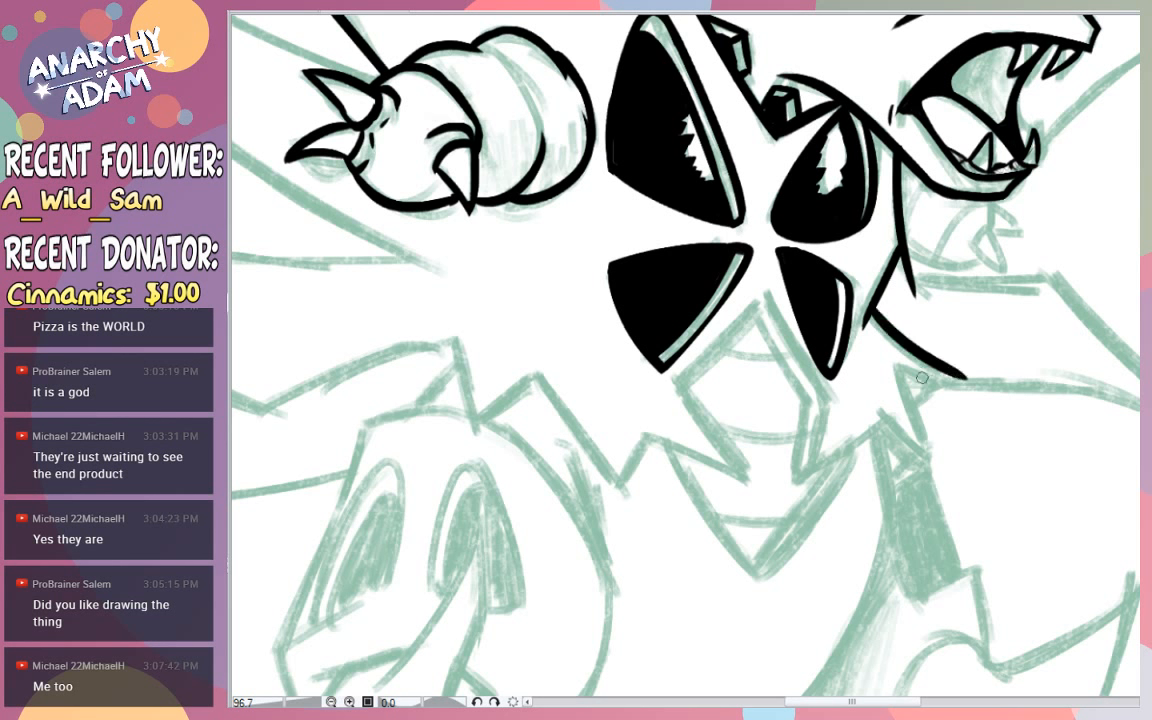
- Ink the peaked upper edges of the central belly plate below the wedges and the first jagged point beside it
{"action": "mouse_move", "coordinate": [763, 292]}
{"action": "left_mouse_down"}
{"action": "mouse_move", "coordinate": [838, 403]}
{"action": "mouse_move", "coordinate": [789, 352]}
{"action": "mouse_move", "coordinate": [848, 424]}
{"action": "left_mouse_up"}
{"action": "key", "text": "ctrl+z"}
{"action": "key", "text": "ctrl+z"}
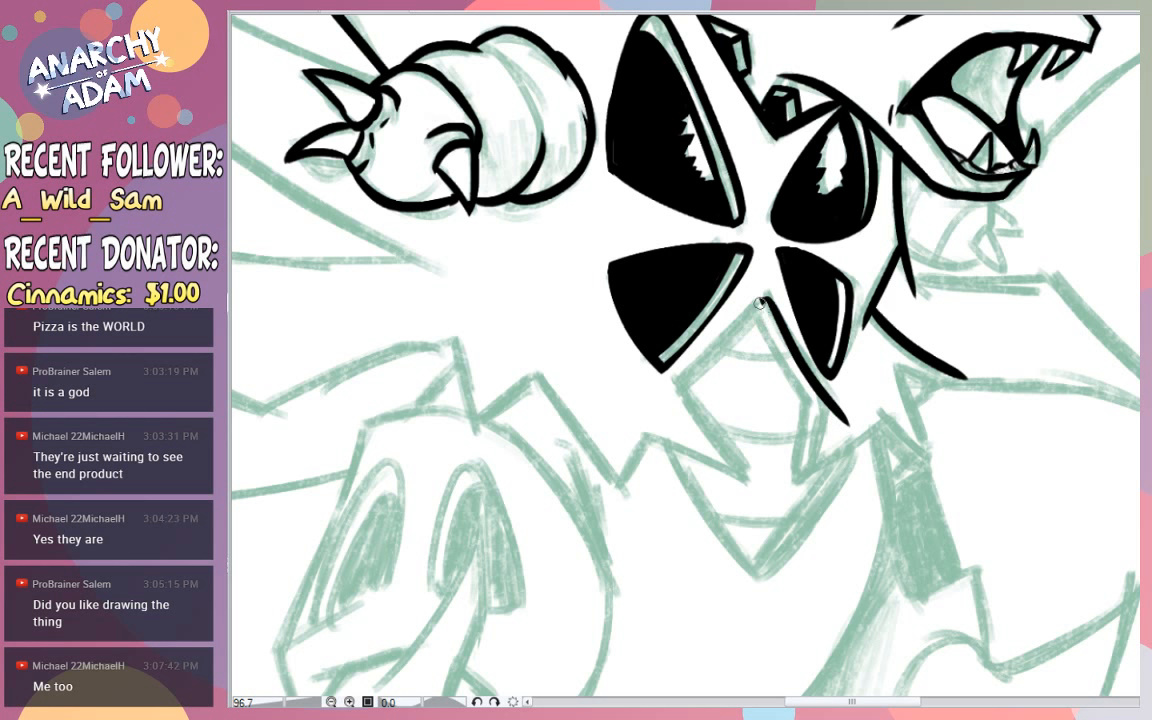
{"action": "mouse_move", "coordinate": [775, 290]}
{"action": "left_mouse_down"}
{"action": "mouse_move", "coordinate": [636, 414]}
{"action": "mouse_move", "coordinate": [757, 486]}
{"action": "left_mouse_up"}
{"action": "key", "text": "ctrl+z"}
{"action": "left_click_drag", "start_coordinate": [682, 390], "coordinate": [757, 486]}
- Ink the zigzag points of the lower chest armour edge behind the belly plate, over the near thigh
{"action": "mouse_move", "coordinate": [624, 432]}
{"action": "left_mouse_down"}
{"action": "mouse_move", "coordinate": [757, 485]}
{"action": "mouse_move", "coordinate": [592, 420]}
{"action": "mouse_move", "coordinate": [618, 499]}
{"action": "left_mouse_up"}
{"action": "key", "text": "ctrl+z"}
{"action": "key", "text": "ctrl+z"}
{"action": "left_click_drag", "start_coordinate": [537, 367], "coordinate": [628, 505]}
{"action": "key", "text": "ctrl+z"}
{"action": "left_click_drag", "start_coordinate": [543, 374], "coordinate": [447, 448]}
{"action": "key", "text": "ctrl+z"}
{"action": "mouse_move", "coordinate": [543, 381]}
{"action": "left_mouse_down"}
{"action": "mouse_move", "coordinate": [457, 443]}
{"action": "mouse_move", "coordinate": [452, 270]}
{"action": "left_mouse_up"}
{"action": "key", "text": "ctrl+z"}
{"action": "left_click_drag", "start_coordinate": [483, 436], "coordinate": [453, 326]}
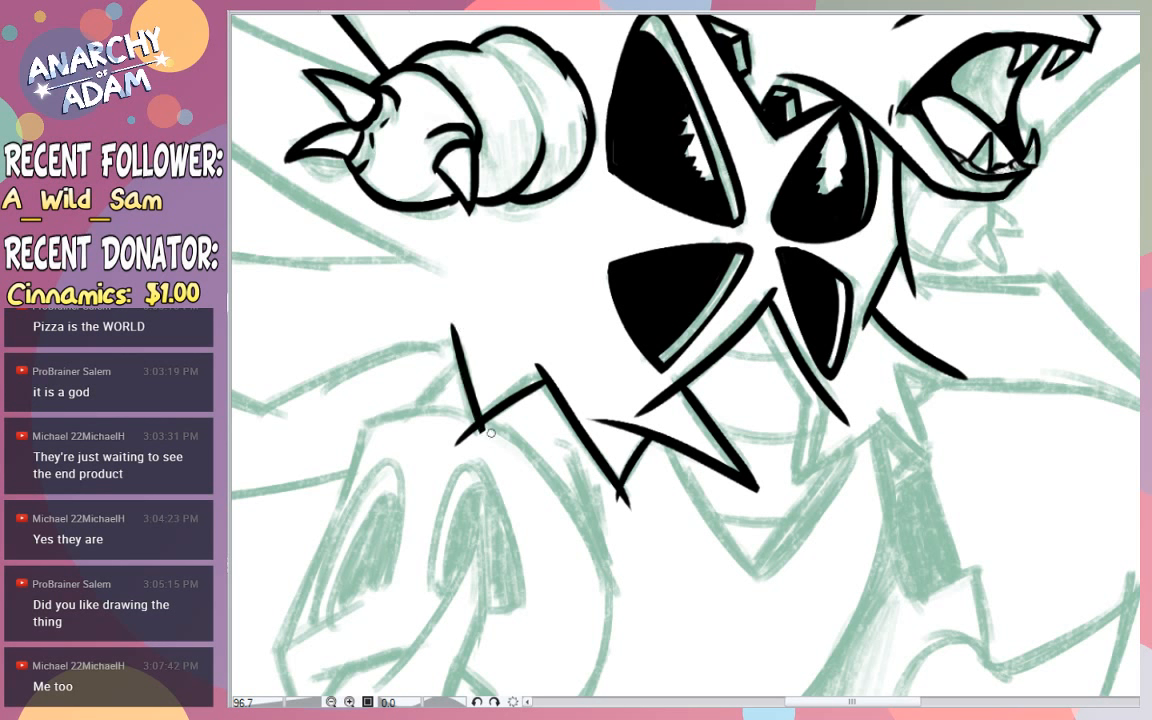
- Clean up the overshooting stroke ends at the zigzag corners and the peak of the belly plate
{"action": "left_click_drag", "start_coordinate": [477, 420], "coordinate": [472, 440]}
{"action": "key", "text": "ctrl+z"}
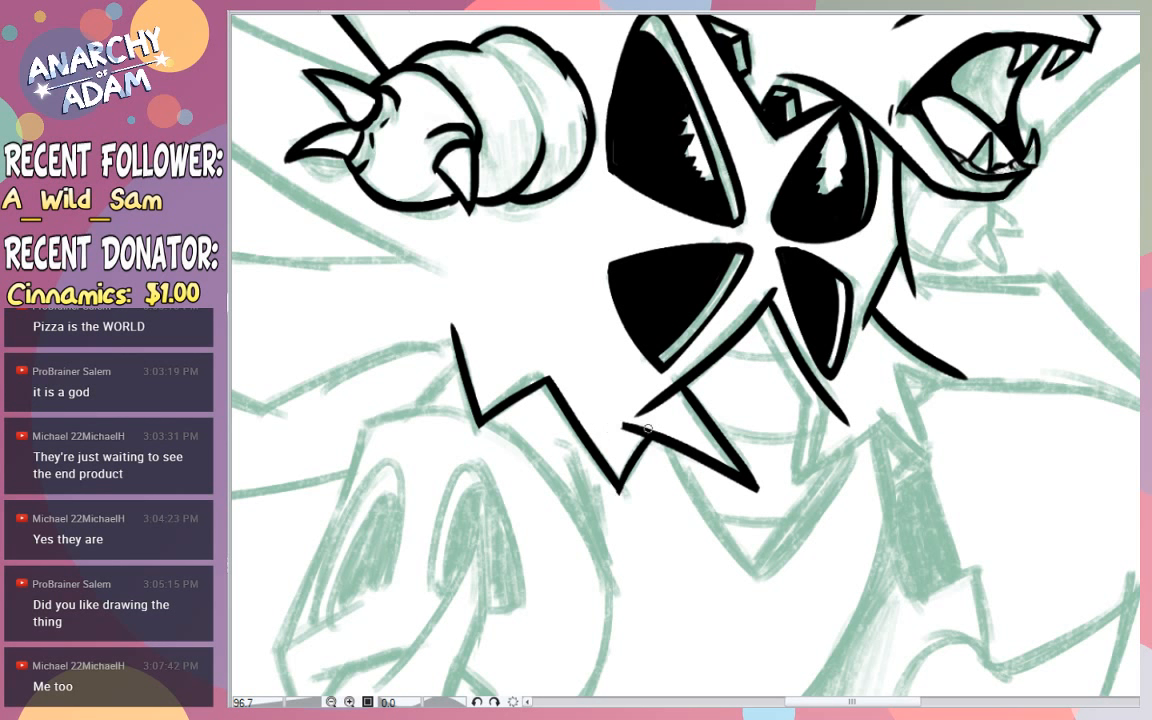
{"action": "left_click_drag", "start_coordinate": [624, 426], "coordinate": [644, 428]}
{"action": "key", "text": "ctrl+z"}
{"action": "key", "text": "ctrl+z"}
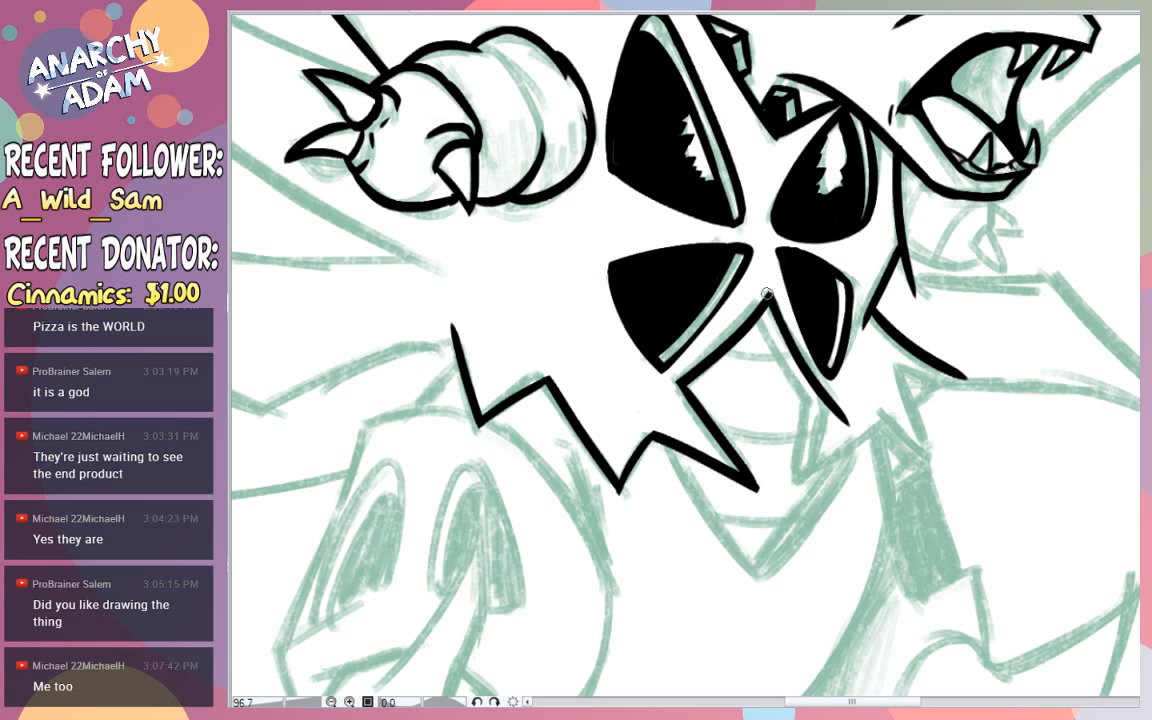
- Ink the narrow double-lined band down the forward side of the central belly plate, closing it in a pointed lower tip
{"action": "left_click_drag", "start_coordinate": [768, 318], "coordinate": [809, 405]}
{"action": "mouse_move", "coordinate": [776, 344]}
{"action": "left_mouse_down"}
{"action": "mouse_move", "coordinate": [802, 396]}
{"action": "mouse_move", "coordinate": [811, 483]}
{"action": "left_mouse_up"}
{"action": "key", "text": "ctrl+z"}
{"action": "key", "text": "ctrl+z"}
{"action": "left_click_drag", "start_coordinate": [826, 399], "coordinate": [810, 486]}
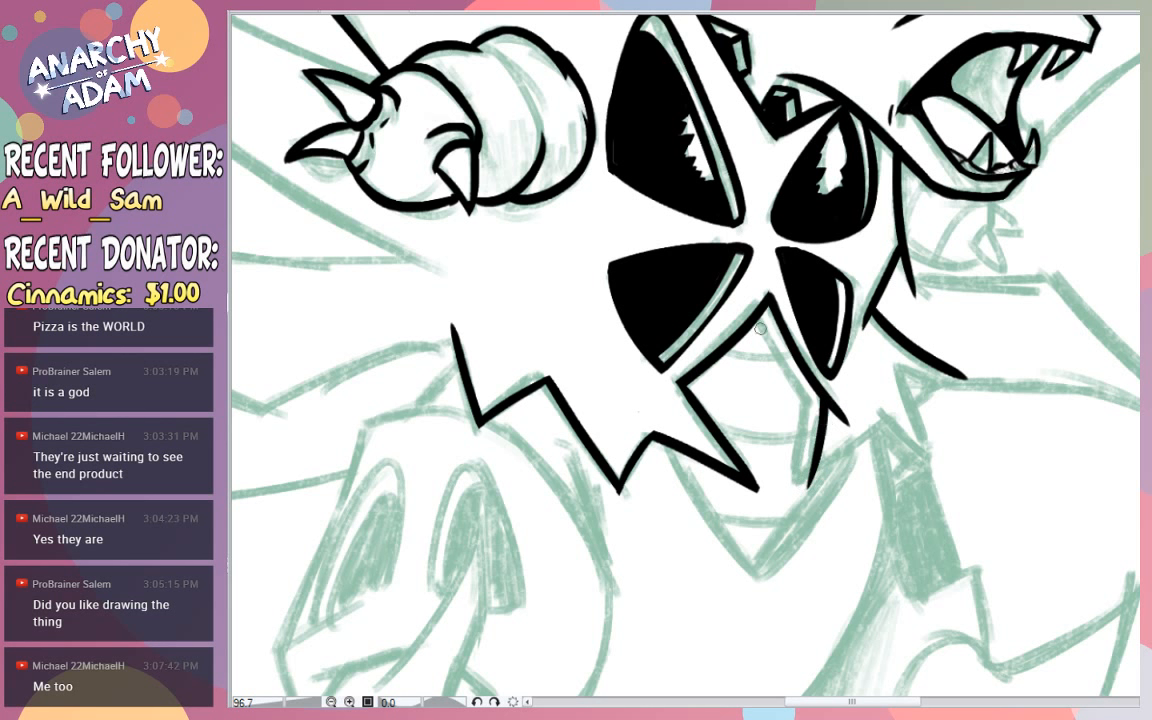
{"action": "left_click_drag", "start_coordinate": [761, 306], "coordinate": [791, 379]}
{"action": "left_click_drag", "start_coordinate": [809, 402], "coordinate": [806, 473]}
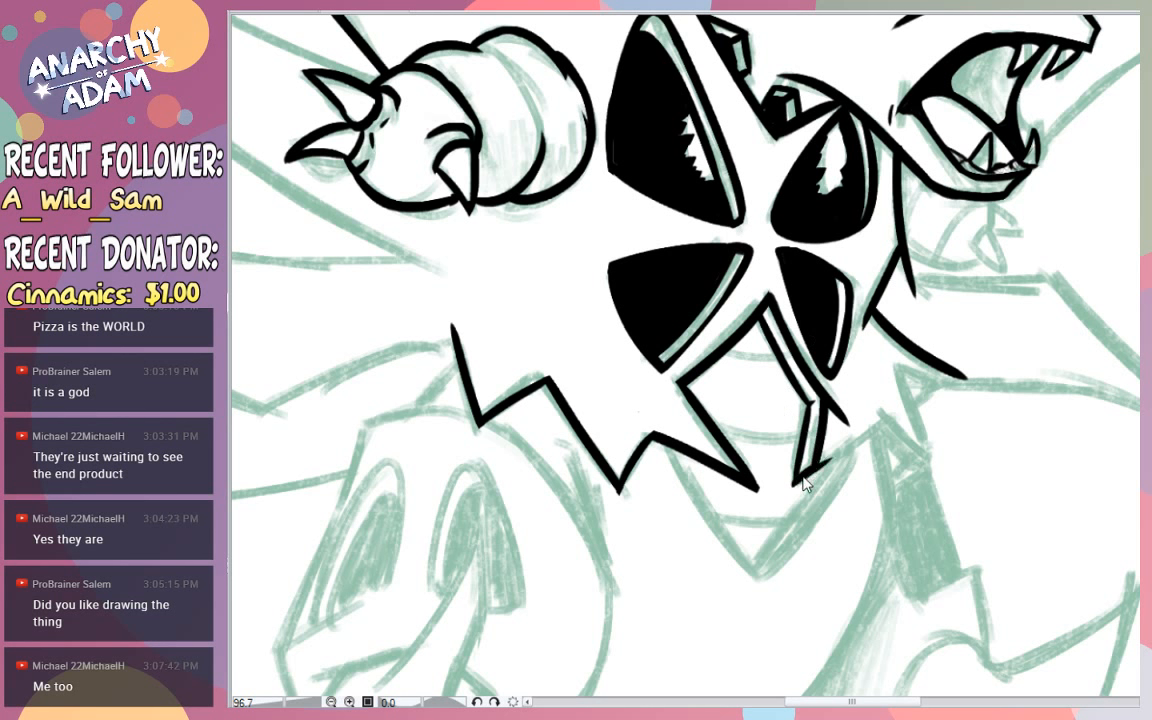
{"action": "mouse_move", "coordinate": [798, 465]}
{"action": "left_mouse_down"}
{"action": "mouse_move", "coordinate": [789, 491]}
{"action": "mouse_move", "coordinate": [822, 400]}
{"action": "left_mouse_up"}
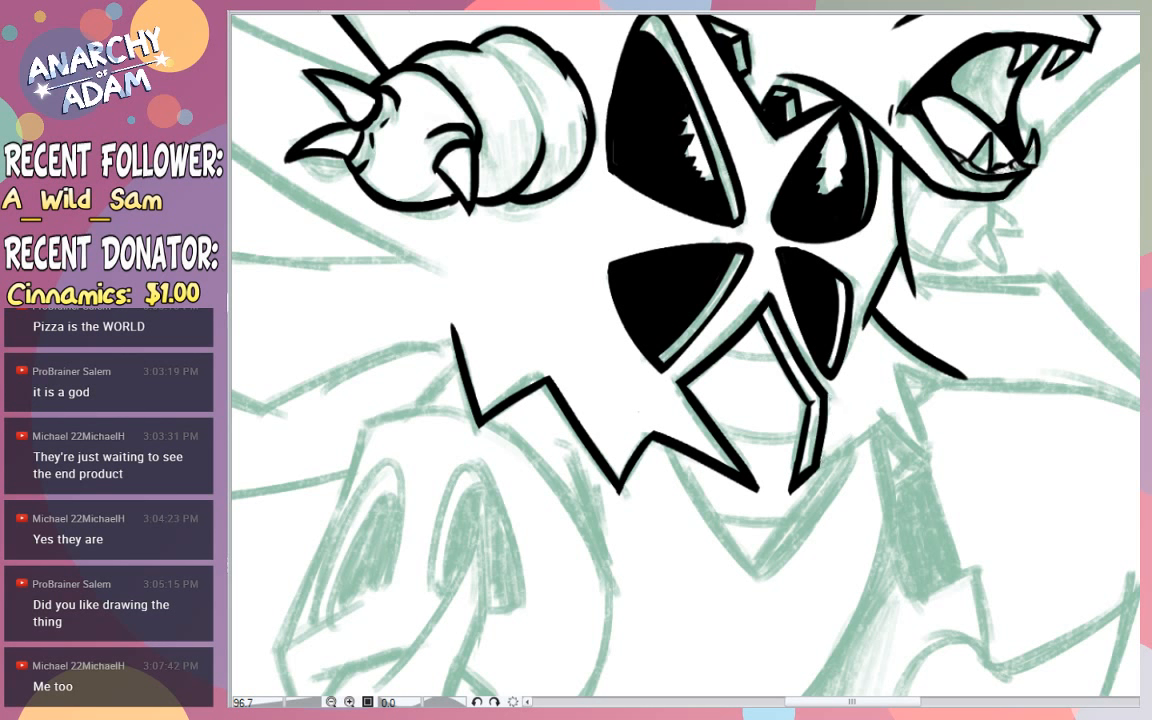
- Ink the jagged front armour edge from the band's tip up to the far shoulder spike, adding a thickness edge under the small point
{"action": "left_click_drag", "start_coordinate": [798, 486], "coordinate": [882, 418]}
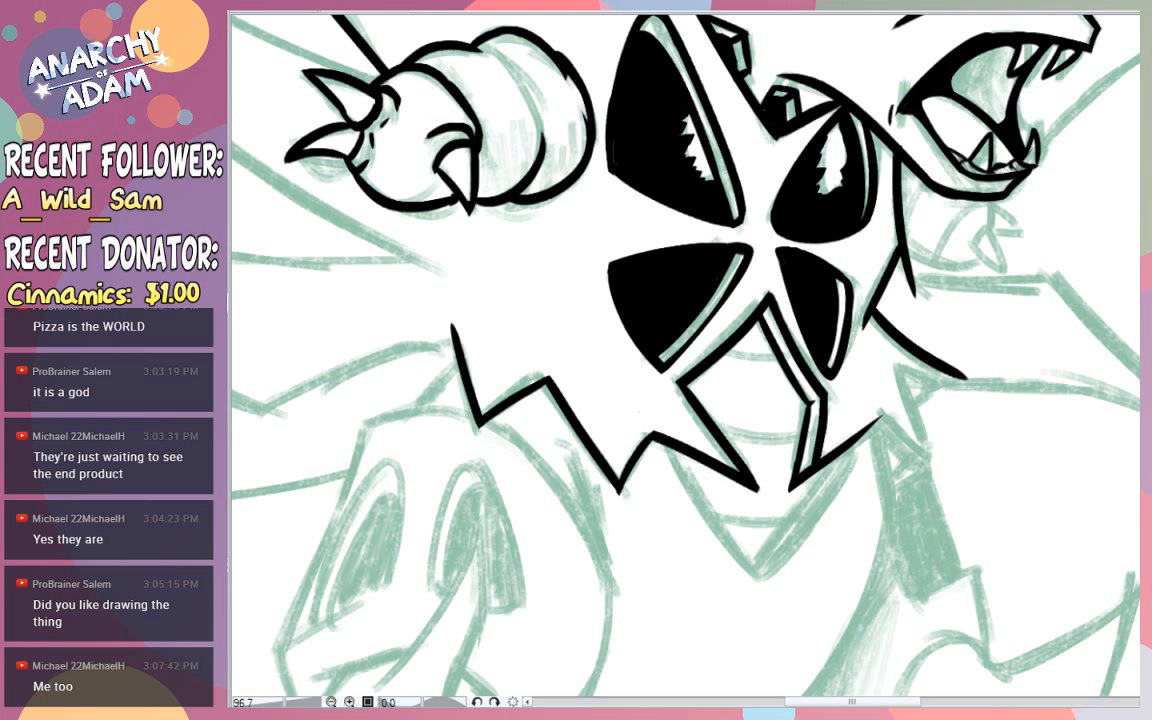
{"action": "key", "text": "ctrl+z"}
{"action": "mouse_move", "coordinate": [880, 422]}
{"action": "left_mouse_down"}
{"action": "mouse_move", "coordinate": [943, 471]}
{"action": "mouse_move", "coordinate": [932, 459]}
{"action": "left_mouse_up"}
{"action": "key", "text": "ctrl+z"}
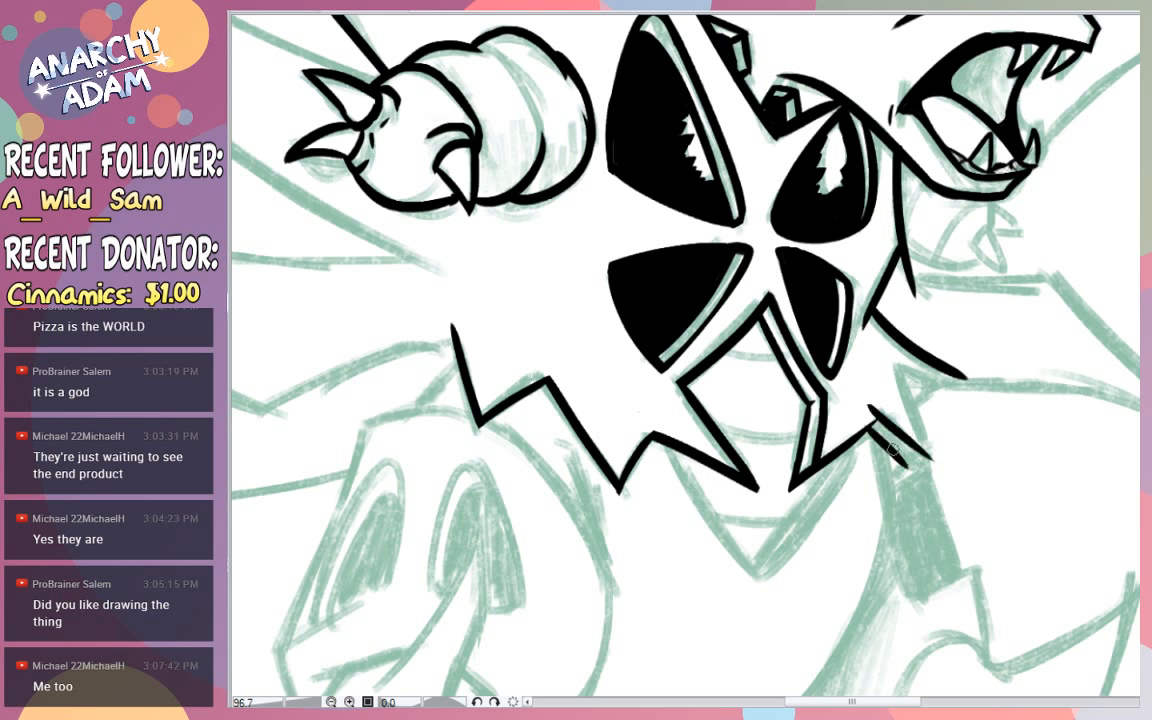
{"action": "mouse_move", "coordinate": [869, 427]}
{"action": "left_mouse_down"}
{"action": "mouse_move", "coordinate": [926, 453]}
{"action": "mouse_move", "coordinate": [895, 355]}
{"action": "left_mouse_up"}
{"action": "key", "text": "ctrl+z"}
{"action": "mouse_move", "coordinate": [926, 455]}
{"action": "left_mouse_down"}
{"action": "mouse_move", "coordinate": [898, 368]}
{"action": "mouse_move", "coordinate": [945, 380]}
{"action": "mouse_move", "coordinate": [911, 380]}
{"action": "mouse_move", "coordinate": [910, 399]}
{"action": "mouse_move", "coordinate": [950, 365]}
{"action": "mouse_move", "coordinate": [900, 379]}
{"action": "mouse_move", "coordinate": [962, 366]}
{"action": "mouse_move", "coordinate": [897, 379]}
{"action": "mouse_move", "coordinate": [944, 387]}
{"action": "left_mouse_up"}
{"action": "key", "text": "ctrl+z"}
{"action": "key", "text": "ctrl+z"}
{"action": "key", "text": "ctrl+z"}
{"action": "key", "text": "ctrl+z"}
{"action": "key", "text": "ctrl+z"}
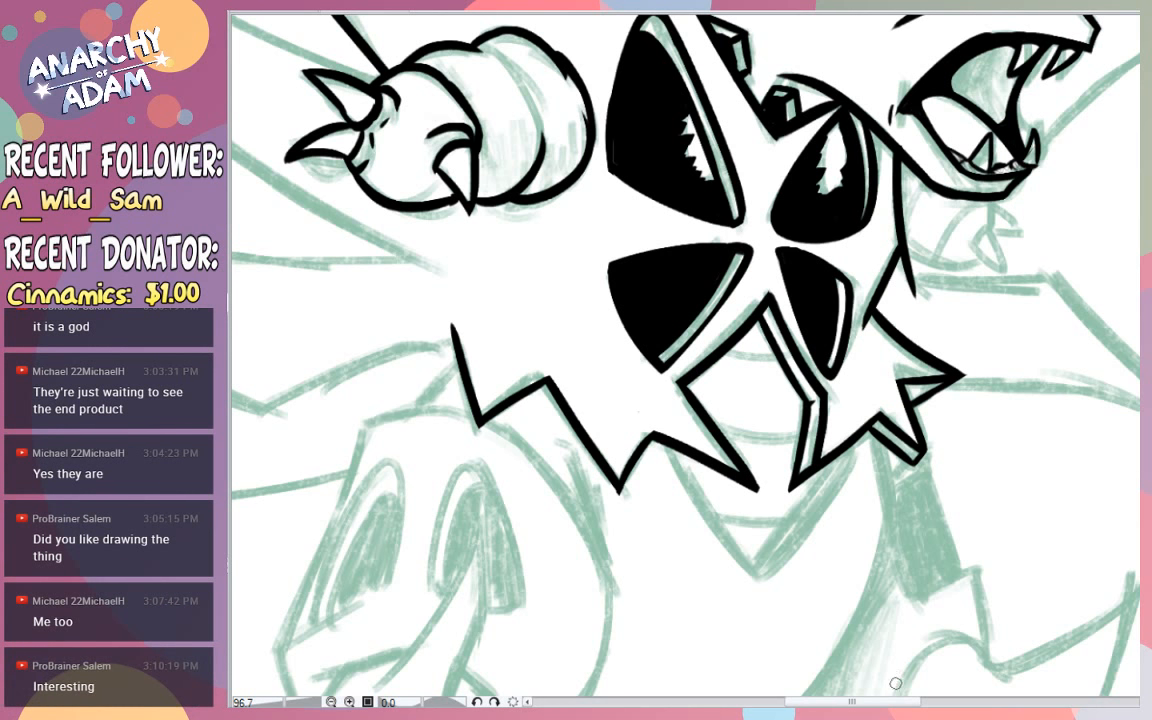
- Ink two thin curved segment lines across the central belly plate
{"action": "left_click_drag", "start_coordinate": [901, 702], "coordinate": [891, 702]}
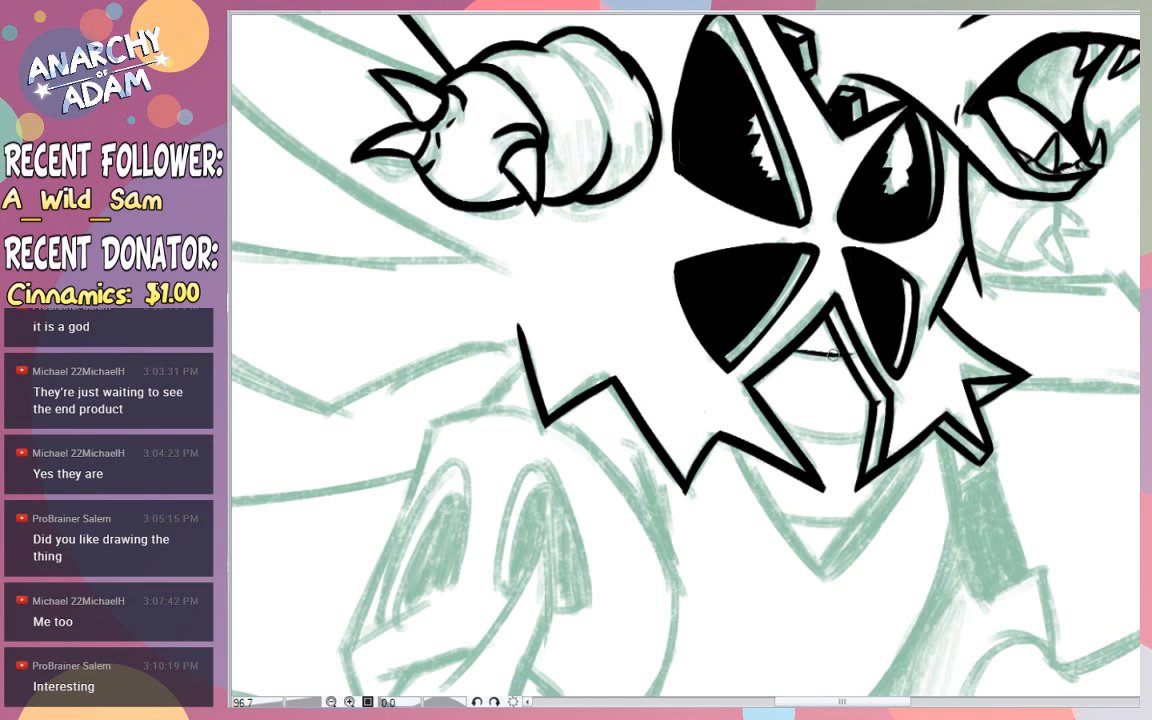
{"action": "left_click_drag", "start_coordinate": [797, 351], "coordinate": [850, 356]}
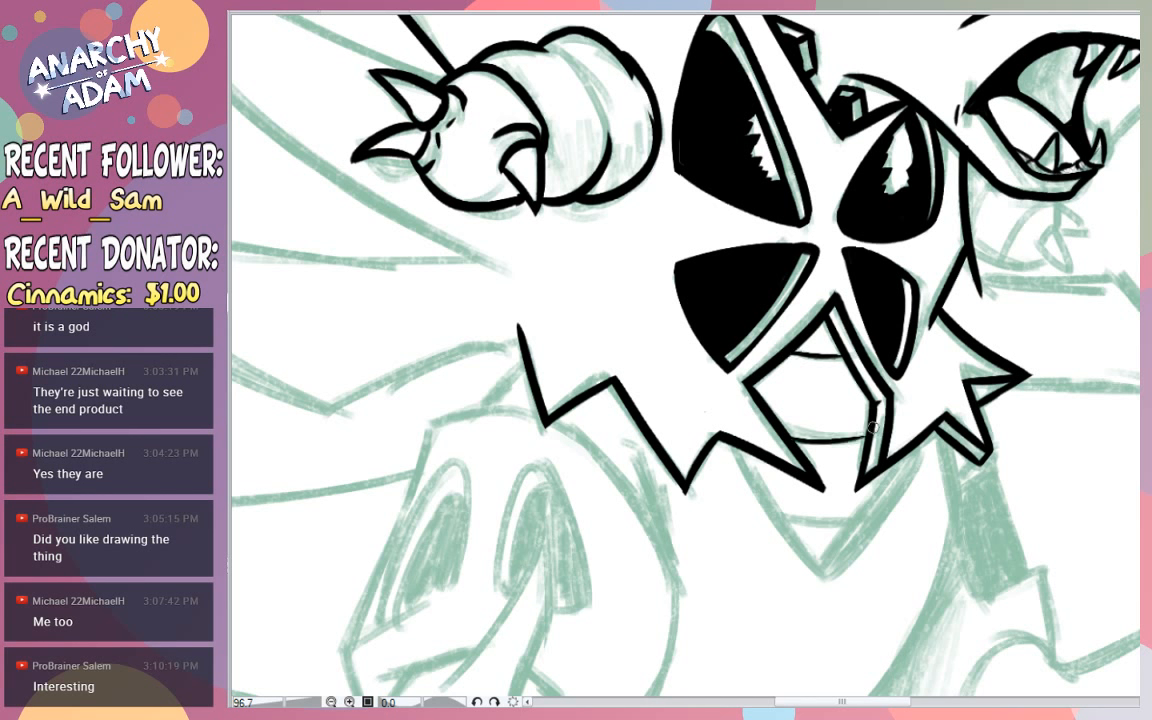
{"action": "left_click_drag", "start_coordinate": [790, 438], "coordinate": [866, 440]}
- Ink the forward side of the V-shaped lower belly plate as two parallel curved lines
{"action": "mouse_move", "coordinate": [741, 452]}
{"action": "left_mouse_down"}
{"action": "mouse_move", "coordinate": [858, 622]}
{"action": "mouse_move", "coordinate": [761, 495]}
{"action": "mouse_move", "coordinate": [901, 621]}
{"action": "left_mouse_up"}
{"action": "key", "text": "ctrl+z"}
{"action": "mouse_move", "coordinate": [923, 442]}
{"action": "left_mouse_down"}
{"action": "mouse_move", "coordinate": [772, 635]}
{"action": "mouse_move", "coordinate": [759, 626]}
{"action": "left_mouse_up"}
{"action": "key", "text": "ctrl+z"}
{"action": "key", "text": "ctrl+z"}
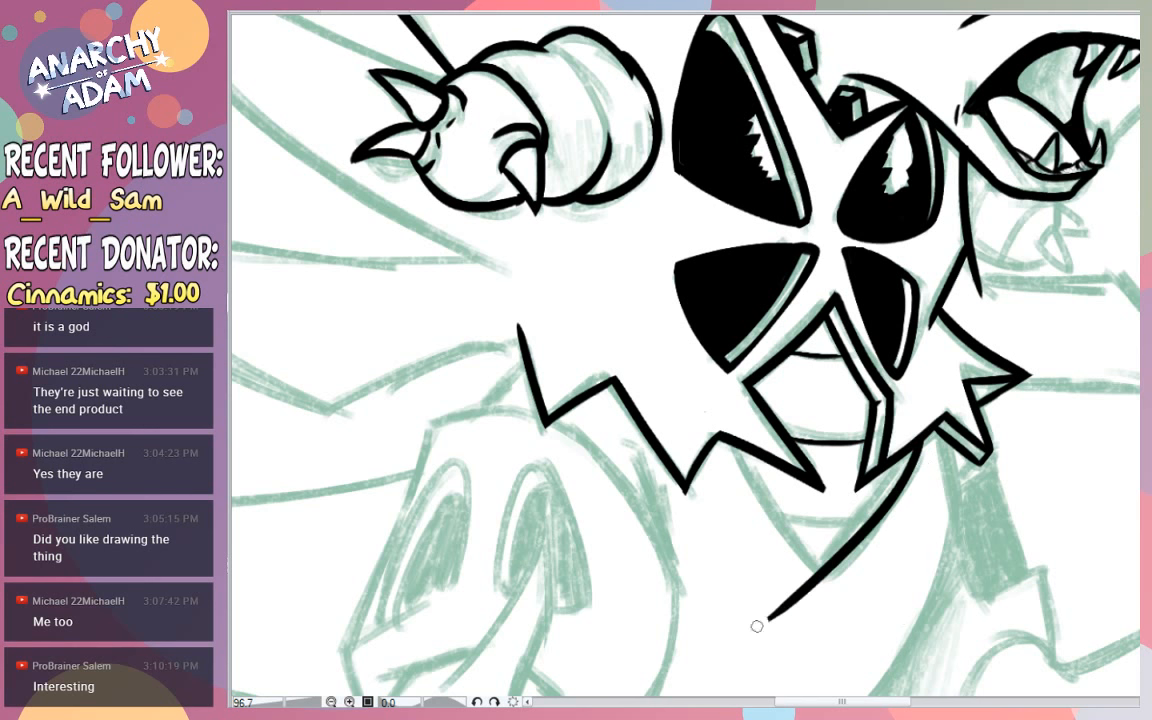
{"action": "key", "text": "ctrl+z"}
{"action": "left_click_drag", "start_coordinate": [921, 442], "coordinate": [794, 614]}
{"action": "key", "text": "ctrl+z"}
{"action": "left_click_drag", "start_coordinate": [915, 451], "coordinate": [790, 618]}
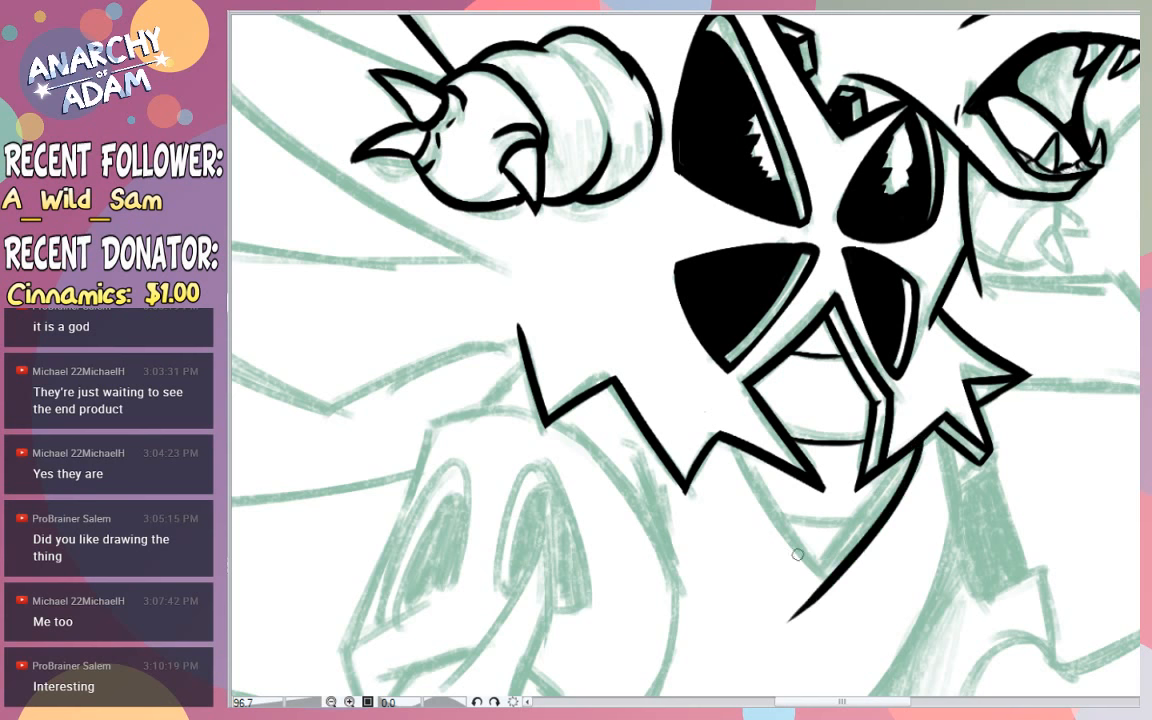
{"action": "left_click_drag", "start_coordinate": [893, 463], "coordinate": [763, 614]}
- Ink the rear side of the V-shaped lower belly plate and clean up the crossing ends into a sharp tip
{"action": "left_click_drag", "start_coordinate": [739, 449], "coordinate": [864, 598]}
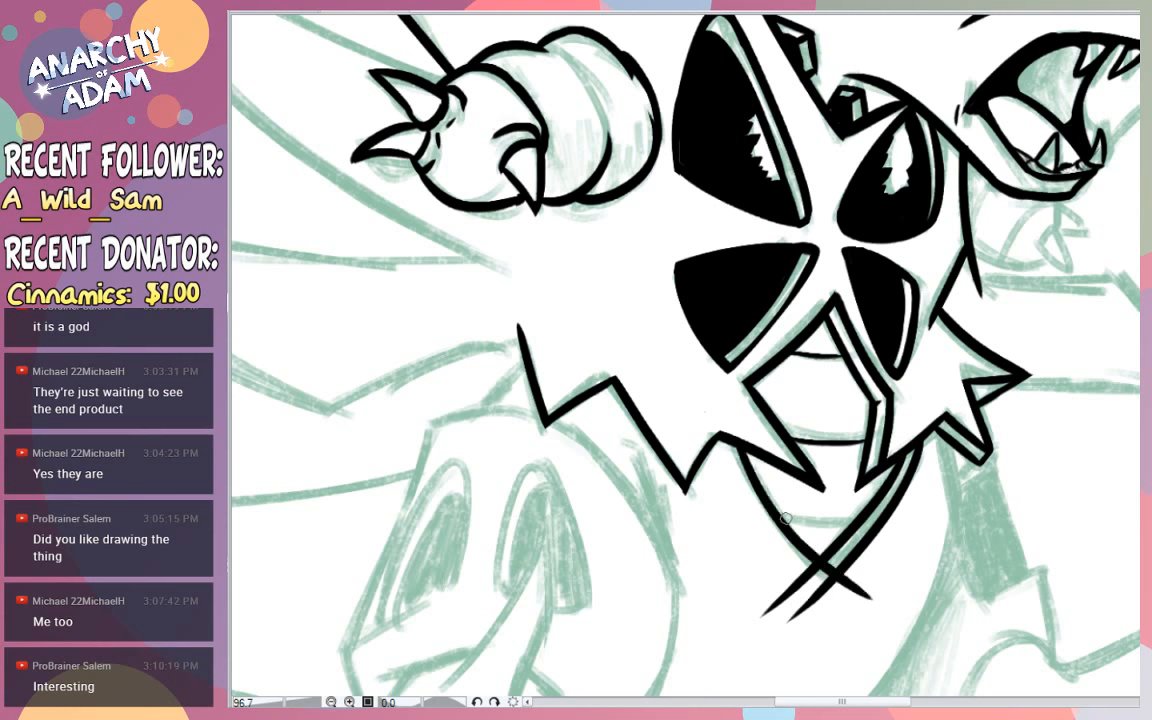
{"action": "key", "text": "ctrl+z"}
{"action": "left_click_drag", "start_coordinate": [738, 449], "coordinate": [848, 583]}
{"action": "key", "text": "ctrl+z"}
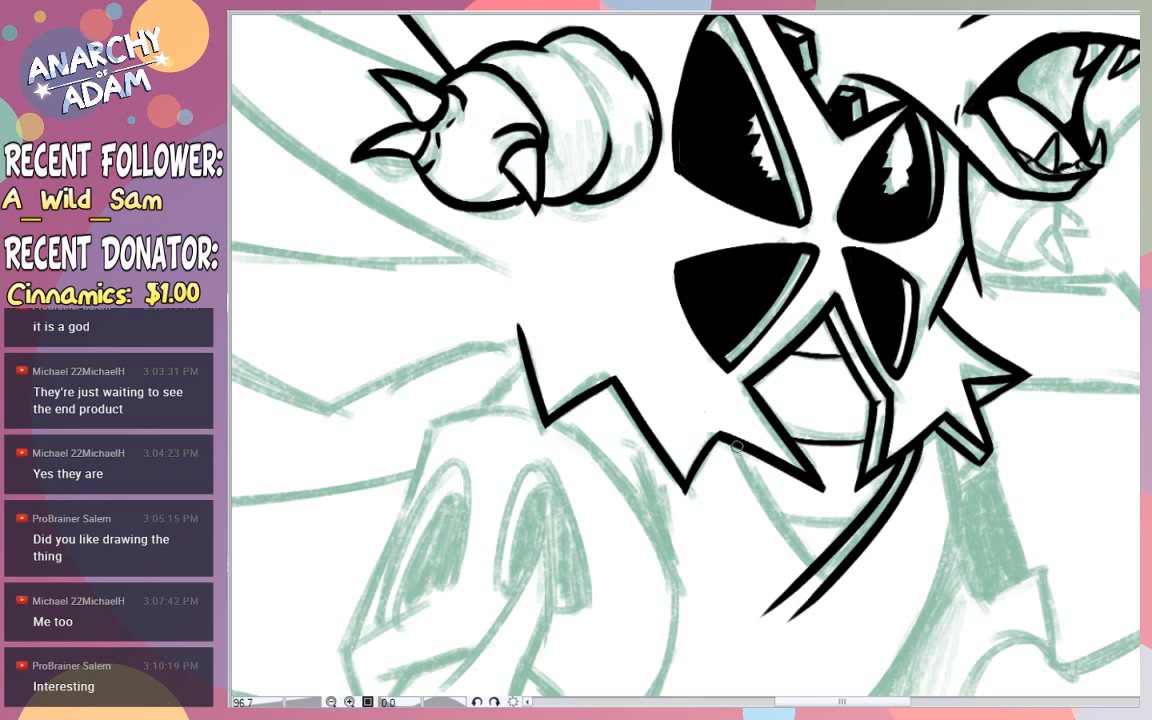
{"action": "mouse_move", "coordinate": [736, 448]}
{"action": "left_mouse_down"}
{"action": "mouse_move", "coordinate": [821, 580]}
{"action": "mouse_move", "coordinate": [780, 517]}
{"action": "mouse_move", "coordinate": [807, 579]}
{"action": "mouse_move", "coordinate": [797, 585]}
{"action": "mouse_move", "coordinate": [812, 593]}
{"action": "mouse_move", "coordinate": [781, 556]}
{"action": "mouse_move", "coordinate": [814, 612]}
{"action": "left_mouse_up"}
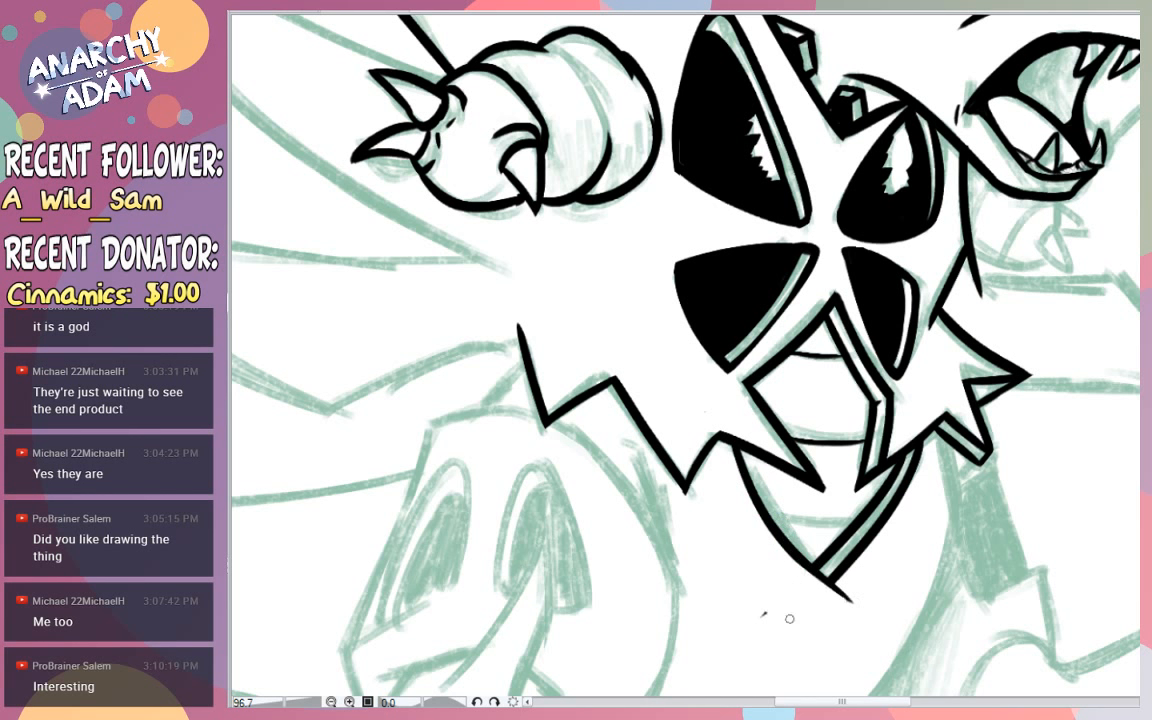
{"action": "mouse_move", "coordinate": [861, 584]}
{"action": "left_mouse_down"}
{"action": "mouse_move", "coordinate": [842, 602]}
{"action": "mouse_move", "coordinate": [826, 594]}
{"action": "mouse_move", "coordinate": [840, 581]}
{"action": "mouse_move", "coordinate": [852, 602]}
{"action": "left_mouse_up"}
{"action": "key", "text": "ctrl+z"}
{"action": "key", "text": "ctrl+z"}
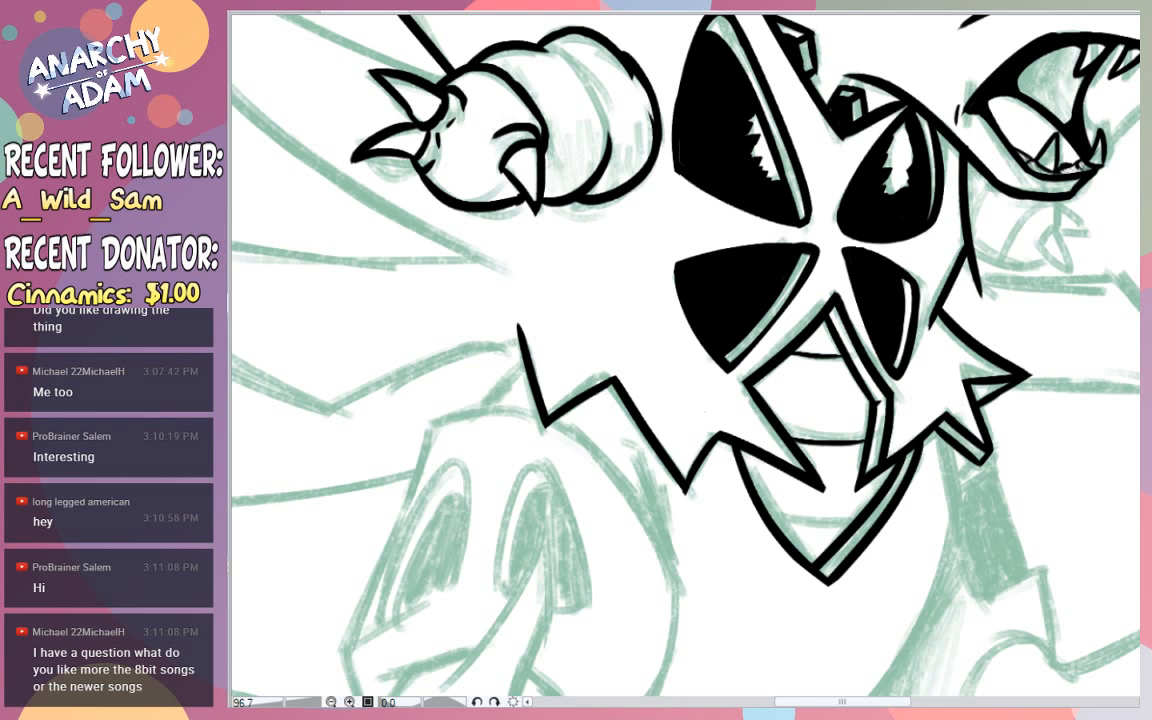
{"action": "left_click_drag", "start_coordinate": [842, 702], "coordinate": [830, 702]}
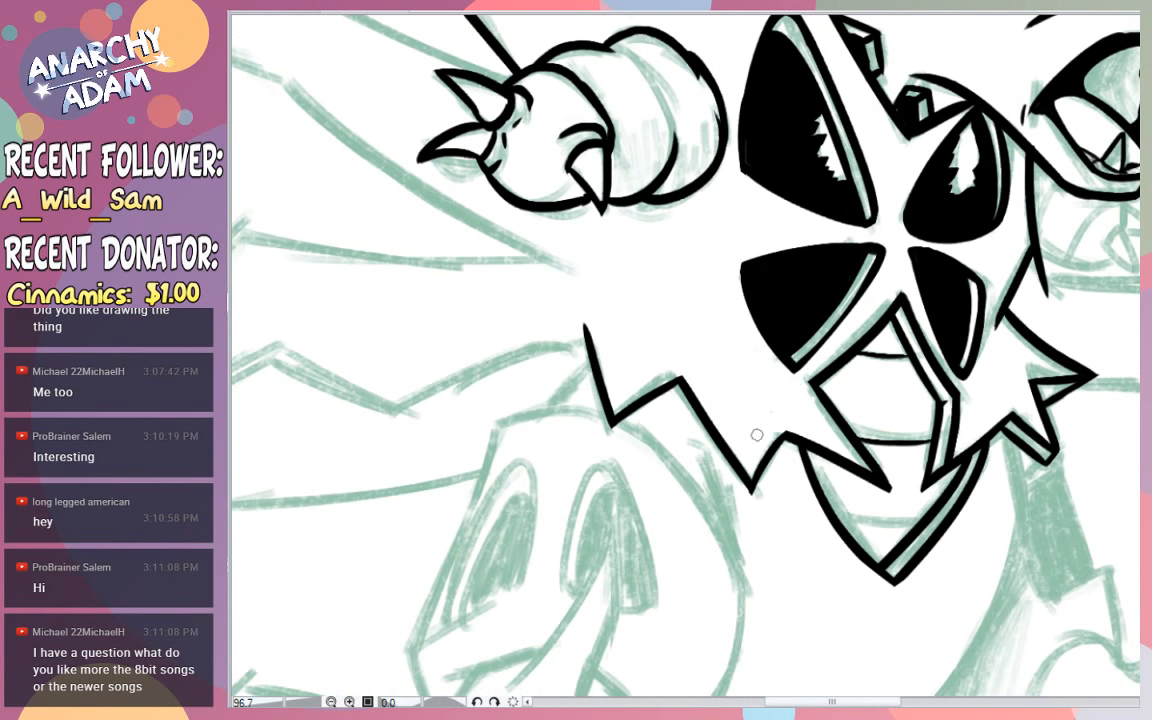
{"action": "mouse_move", "coordinate": [888, 508]}
{"action": "left_mouse_down"}
{"action": "mouse_move", "coordinate": [830, 548]}
{"action": "mouse_move", "coordinate": [640, 560]}
{"action": "mouse_move", "coordinate": [980, 505]}
{"action": "mouse_move", "coordinate": [867, 489]}
{"action": "left_mouse_up"}
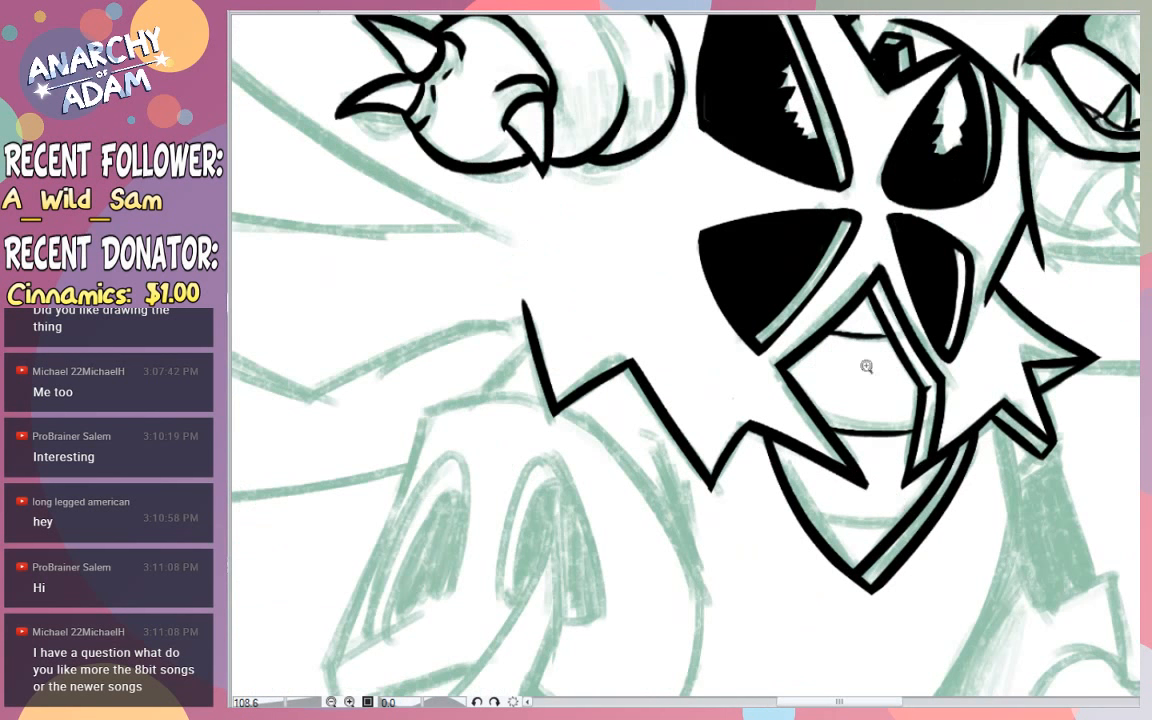
{"action": "left_click", "coordinate": [297, 9]}
{"action": "left_click", "coordinate": [485, 9]}
{"action": "left_click_drag", "start_coordinate": [630, 369], "coordinate": [627, 385]}
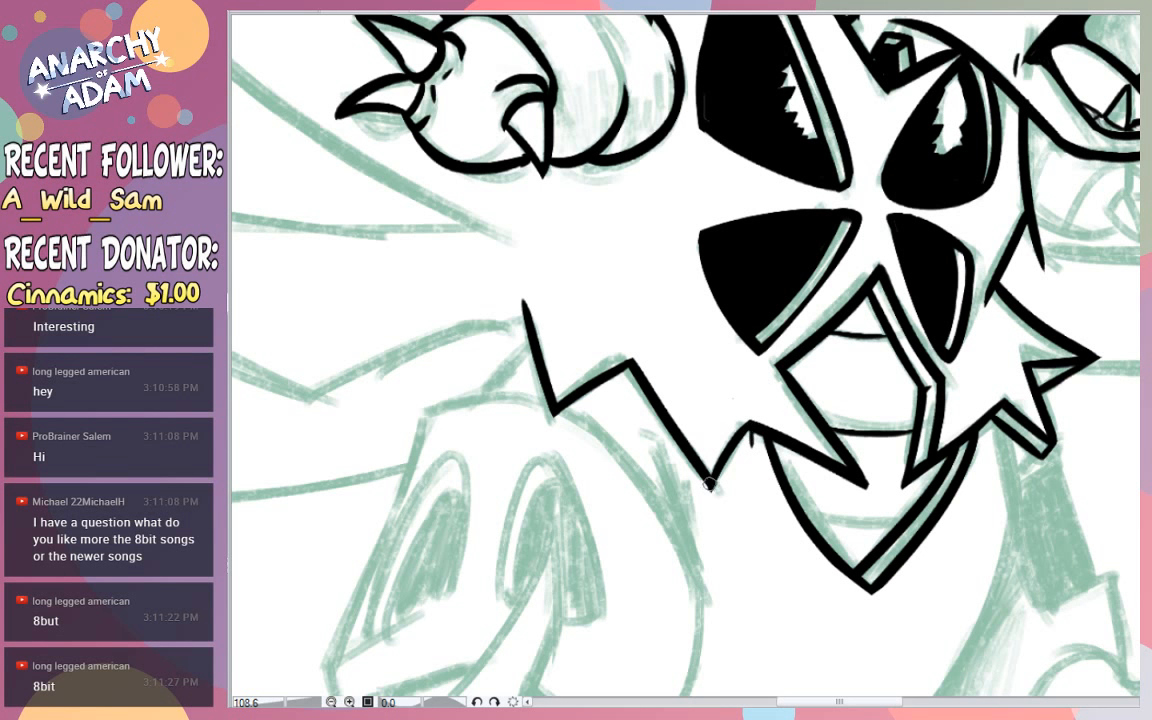
{"action": "left_click_drag", "start_coordinate": [712, 487], "coordinate": [745, 440]}
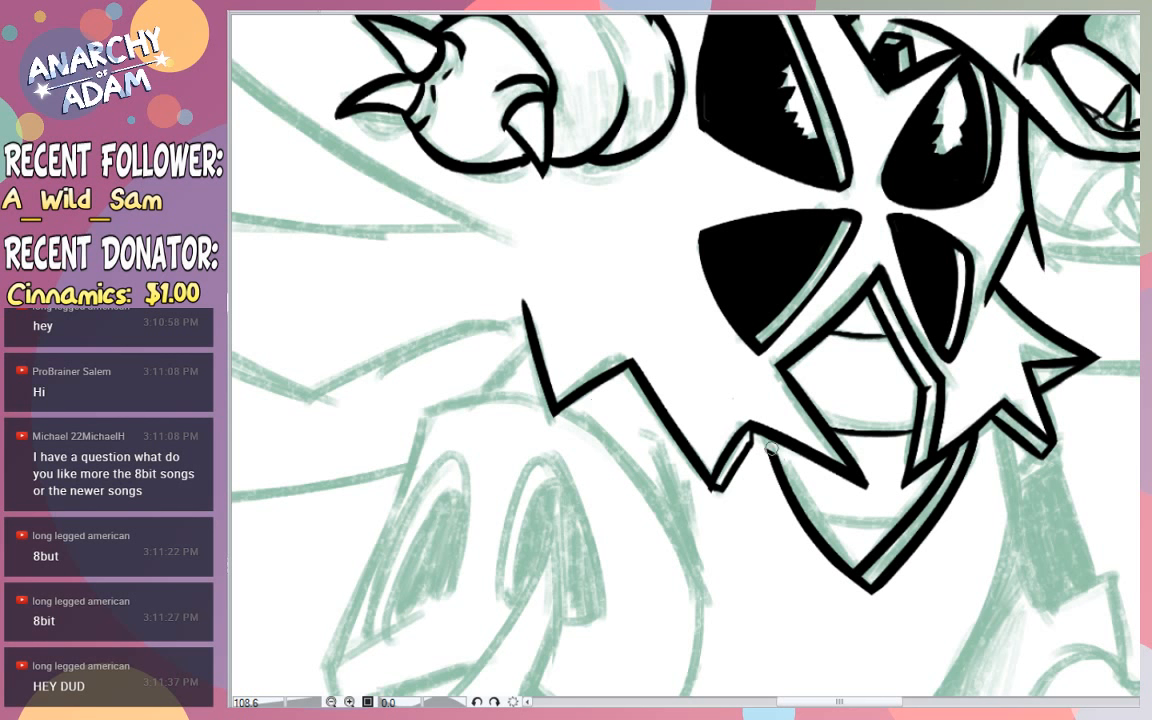
{"action": "left_click_drag", "start_coordinate": [752, 436], "coordinate": [862, 488]}
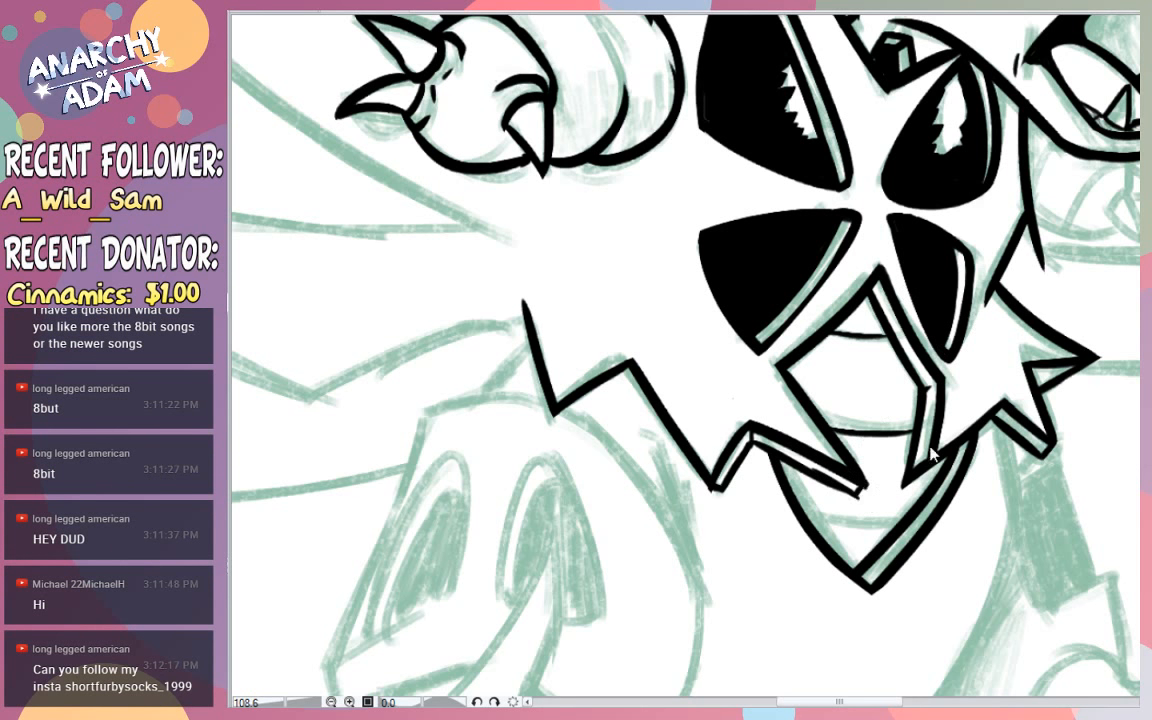
{"action": "key", "text": "ctrl+t"}
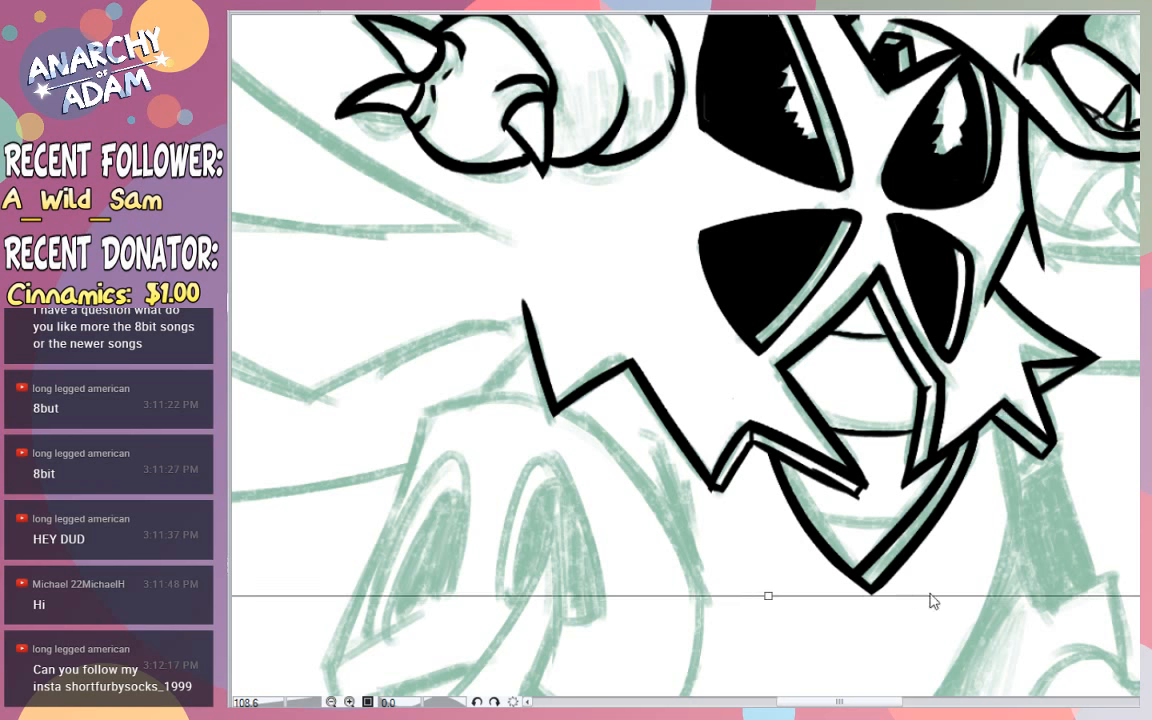
{"action": "key", "text": "ctrl+z"}
{"action": "key", "text": "ctrl+z"}
{"action": "key", "text": "ctrl+z"}
{"action": "key", "text": "ctrl+z"}
{"action": "key", "text": "ctrl+z"}
{"action": "key", "text": "ctrl+z"}
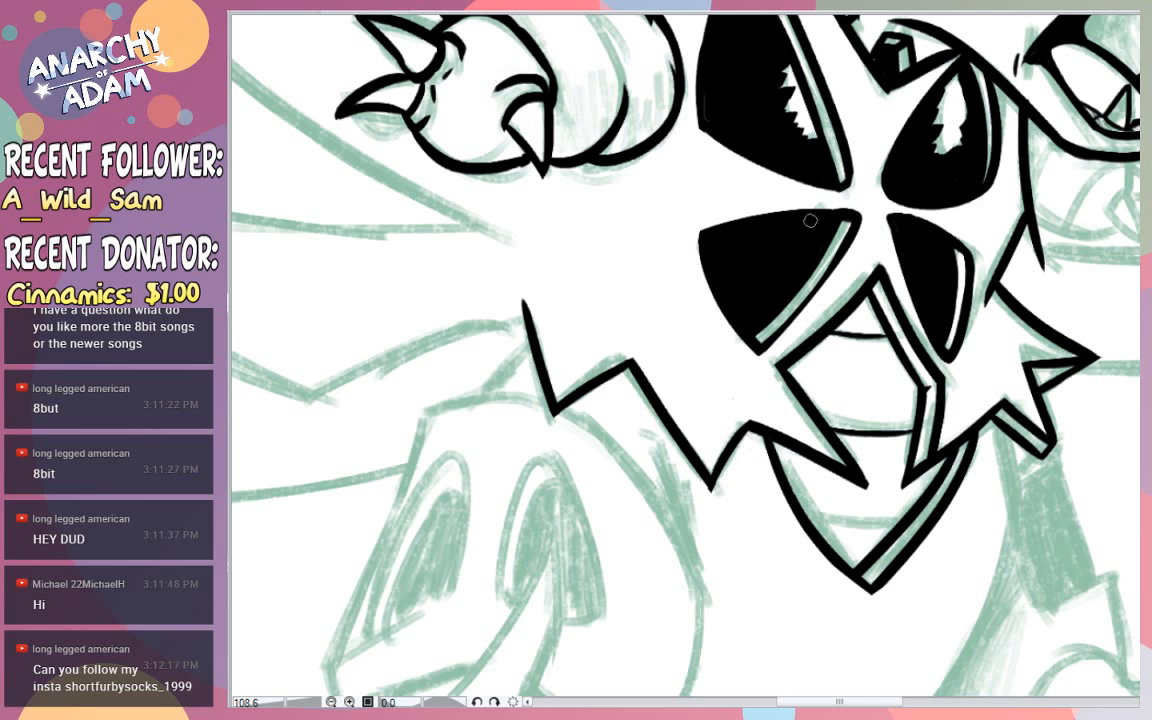
- Ink a parallel thickness edge beneath the two rear zigzag points of the chest armour and close its lower corner
{"action": "left_click_drag", "start_coordinate": [630, 369], "coordinate": [624, 387]}
{"action": "left_click", "coordinate": [559, 417]}
{"action": "left_click_drag", "start_coordinate": [564, 420], "coordinate": [617, 386]}
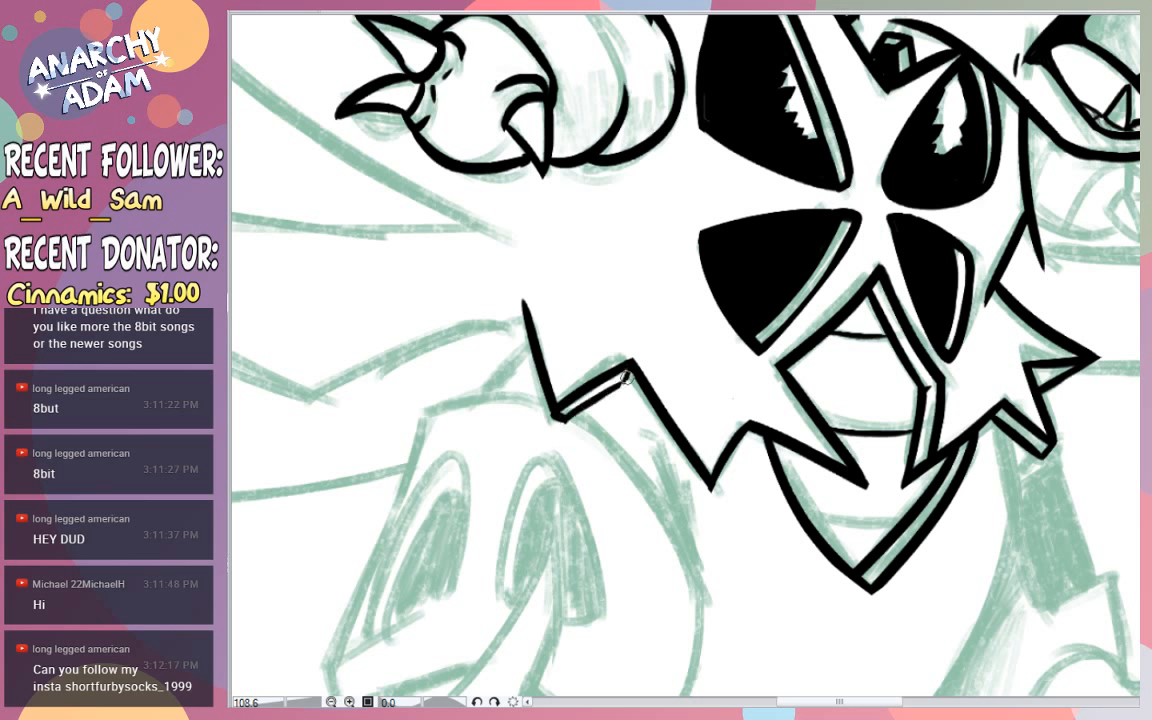
{"action": "left_click_drag", "start_coordinate": [625, 381], "coordinate": [681, 456]}
{"action": "key", "text": "ctrl+z"}
{"action": "key", "text": "ctrl+z"}
{"action": "left_click_drag", "start_coordinate": [628, 371], "coordinate": [676, 461]}
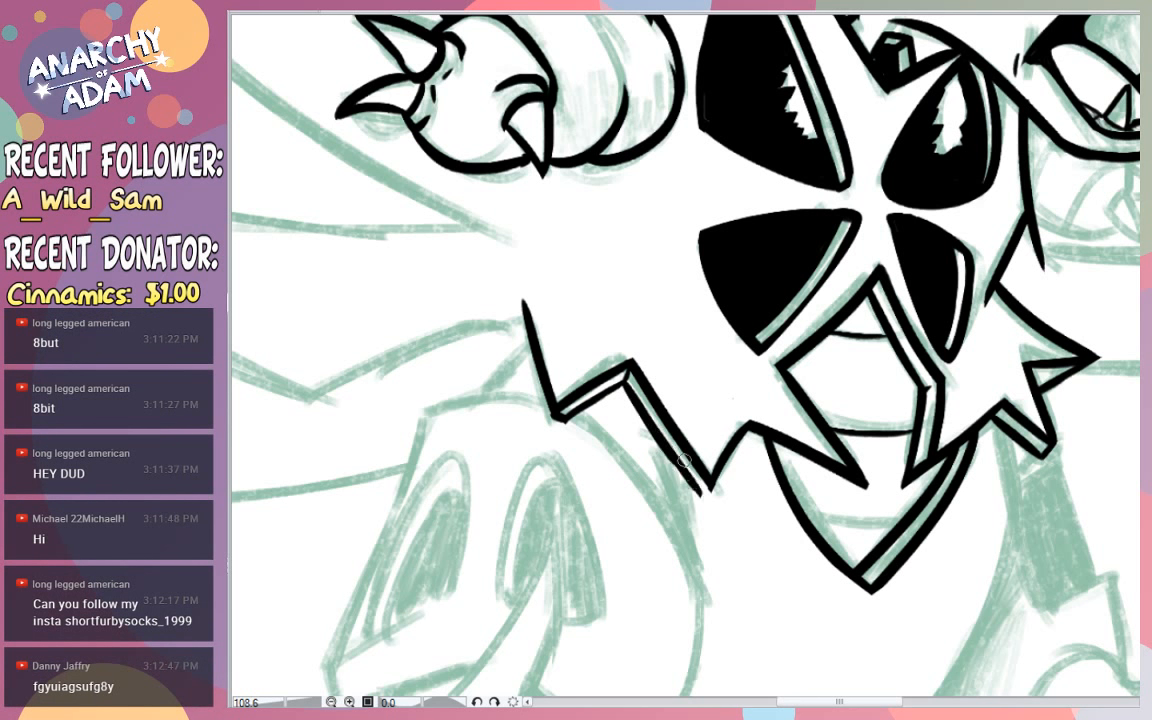
{"action": "left_click_drag", "start_coordinate": [702, 491], "coordinate": [712, 486]}
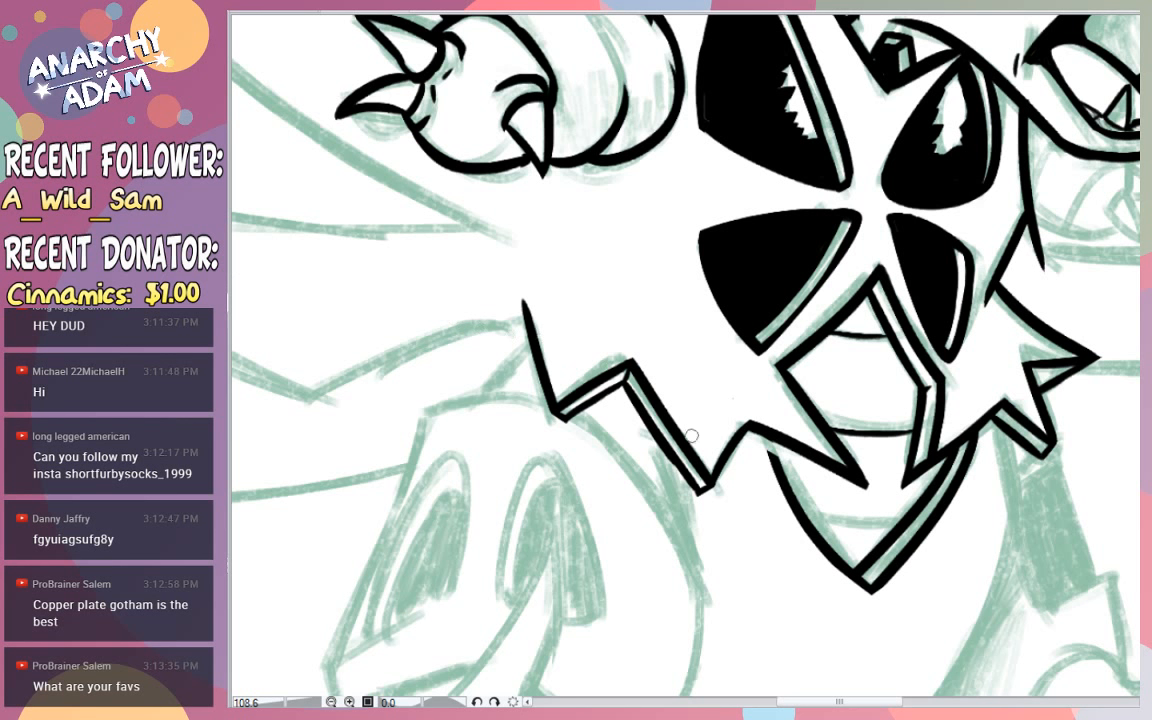
- Ink the thickness edge beneath the armour point overlapping the rear of the V-shaped belly plate
{"action": "left_click_drag", "start_coordinate": [748, 424], "coordinate": [830, 478]}
{"action": "key", "text": "ctrl+z"}
{"action": "mouse_move", "coordinate": [750, 424]}
{"action": "left_mouse_down"}
{"action": "mouse_move", "coordinate": [852, 492]}
{"action": "mouse_move", "coordinate": [864, 488]}
{"action": "left_mouse_up"}
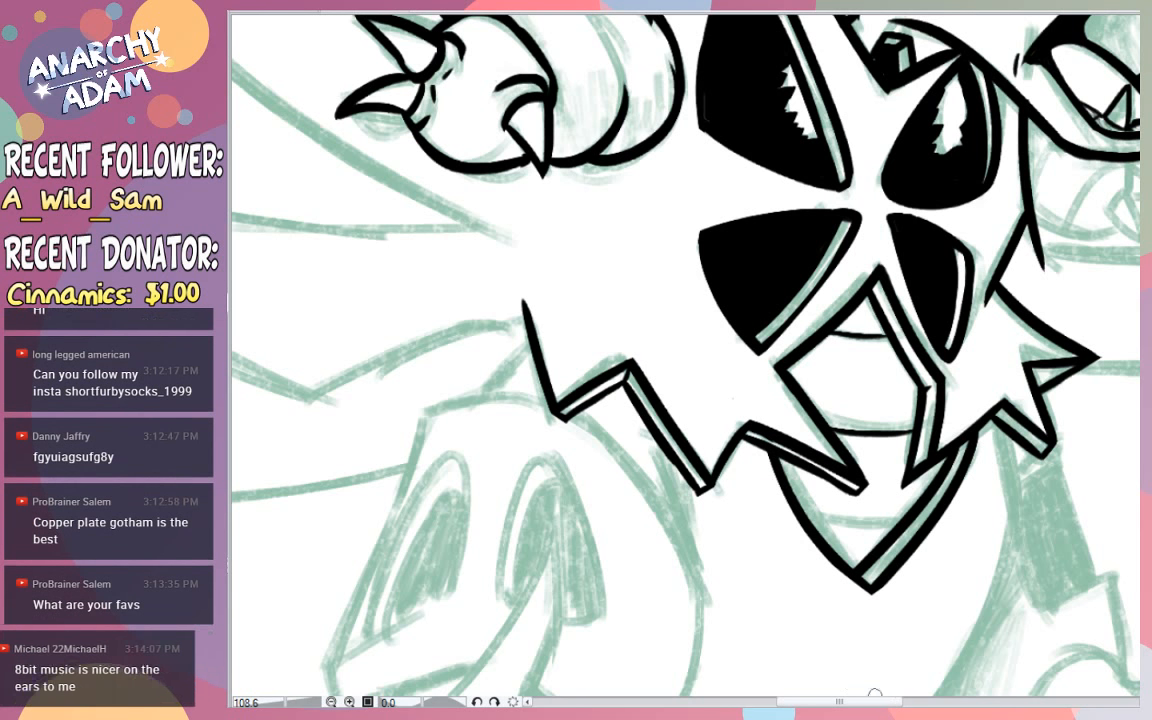
- Ink the arched top of the near thigh in one sweeping curve beneath the jagged armour edge
{"action": "left_click_drag", "start_coordinate": [872, 701], "coordinate": [852, 701]}
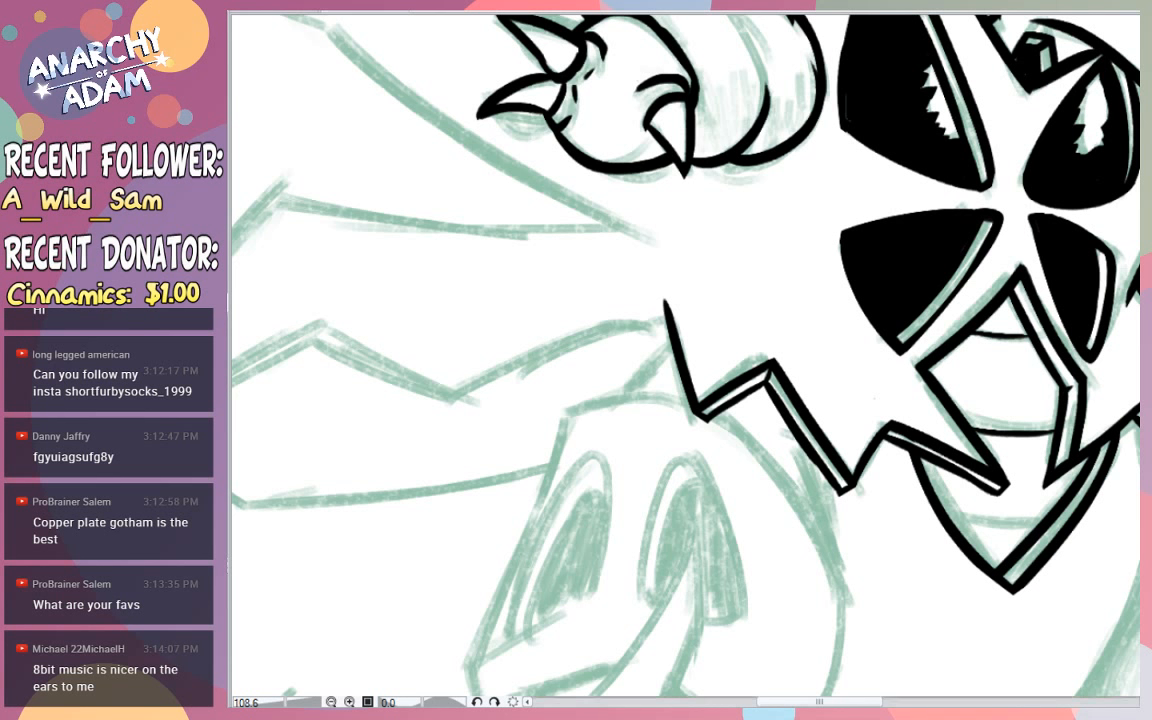
{"action": "left_click_drag", "start_coordinate": [864, 701], "coordinate": [833, 697]}
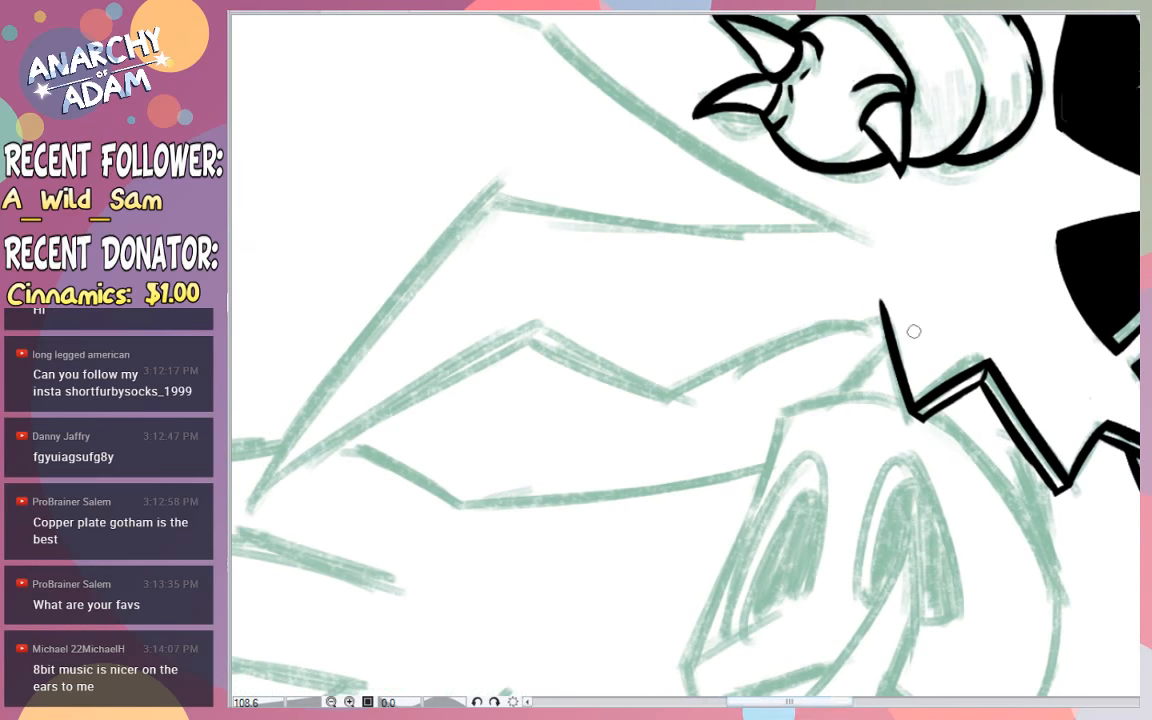
{"action": "scroll", "coordinate": [904, 345], "scroll_direction": "down", "scroll_amount": 1}
{"action": "left_click_drag", "start_coordinate": [783, 364], "coordinate": [889, 379]}
{"action": "key", "text": "ctrl+z"}
{"action": "left_click_drag", "start_coordinate": [1060, 560], "coordinate": [776, 340]}
{"action": "key", "text": "ctrl+z"}
{"action": "mouse_move", "coordinate": [1060, 555]}
{"action": "left_mouse_down"}
{"action": "mouse_move", "coordinate": [1008, 443]}
{"action": "mouse_move", "coordinate": [710, 350]}
{"action": "left_mouse_up"}
{"action": "key", "text": "ctrl+z"}
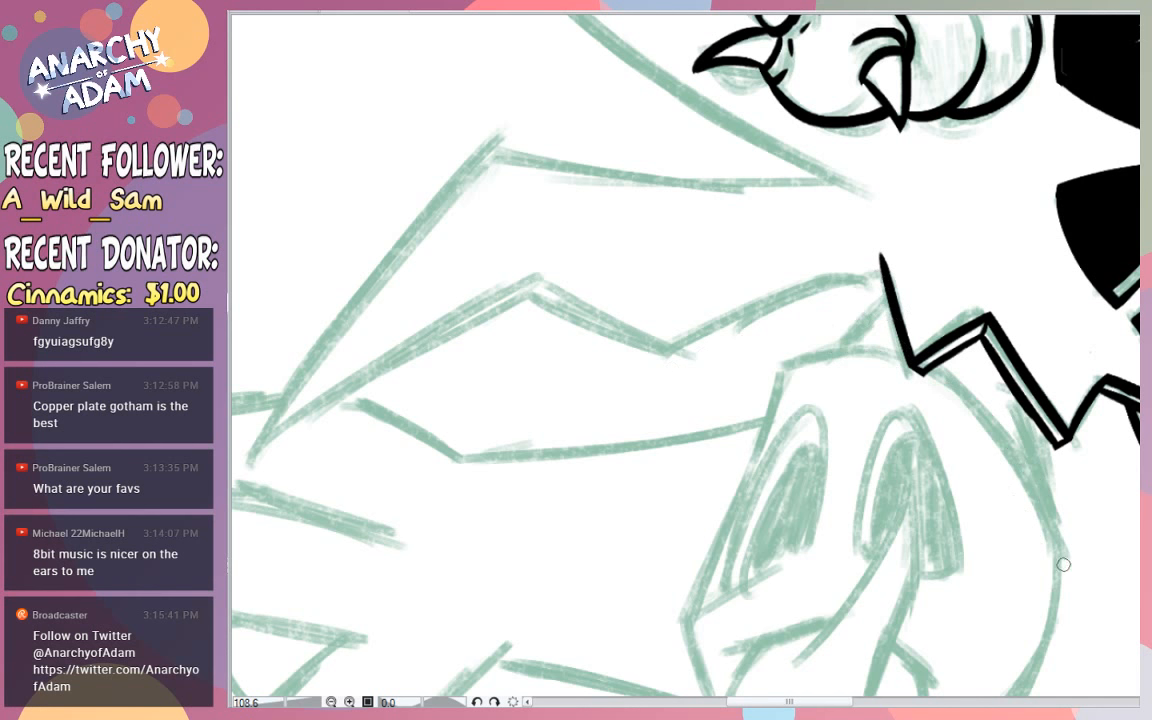
{"action": "mouse_move", "coordinate": [1063, 565]}
{"action": "left_mouse_down"}
{"action": "mouse_move", "coordinate": [795, 338]}
{"action": "mouse_move", "coordinate": [683, 390]}
{"action": "left_mouse_up"}
- Ink the slanted outer side of the thigh from the arch down to the knee corner
{"action": "left_click_drag", "start_coordinate": [785, 355], "coordinate": [671, 631]}
{"action": "key", "text": "ctrl+z"}
{"action": "scroll", "coordinate": [686, 355], "scroll_direction": "down", "scroll_amount": 2}
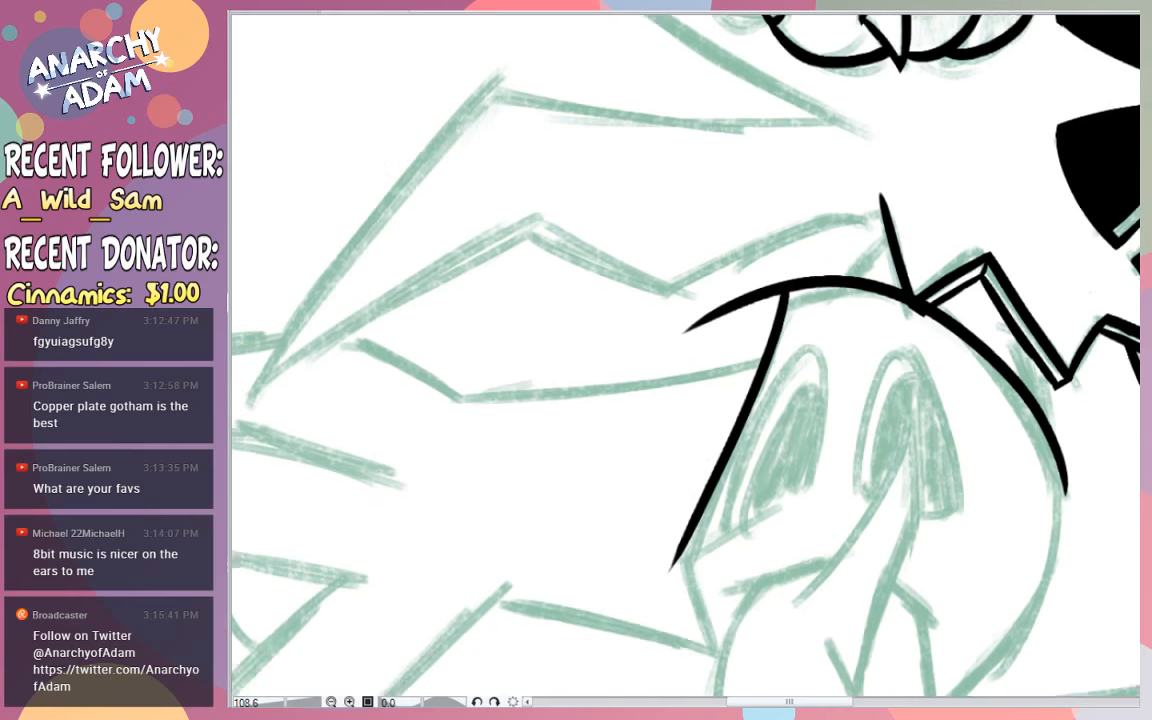
{"action": "scroll", "coordinate": [700, 360], "scroll_direction": "down", "scroll_amount": 5}
{"action": "key", "text": "ctrl+z"}
{"action": "mouse_move", "coordinate": [678, 300]}
{"action": "left_mouse_down"}
{"action": "mouse_move", "coordinate": [765, 455]}
{"action": "mouse_move", "coordinate": [722, 407]}
{"action": "left_mouse_up"}
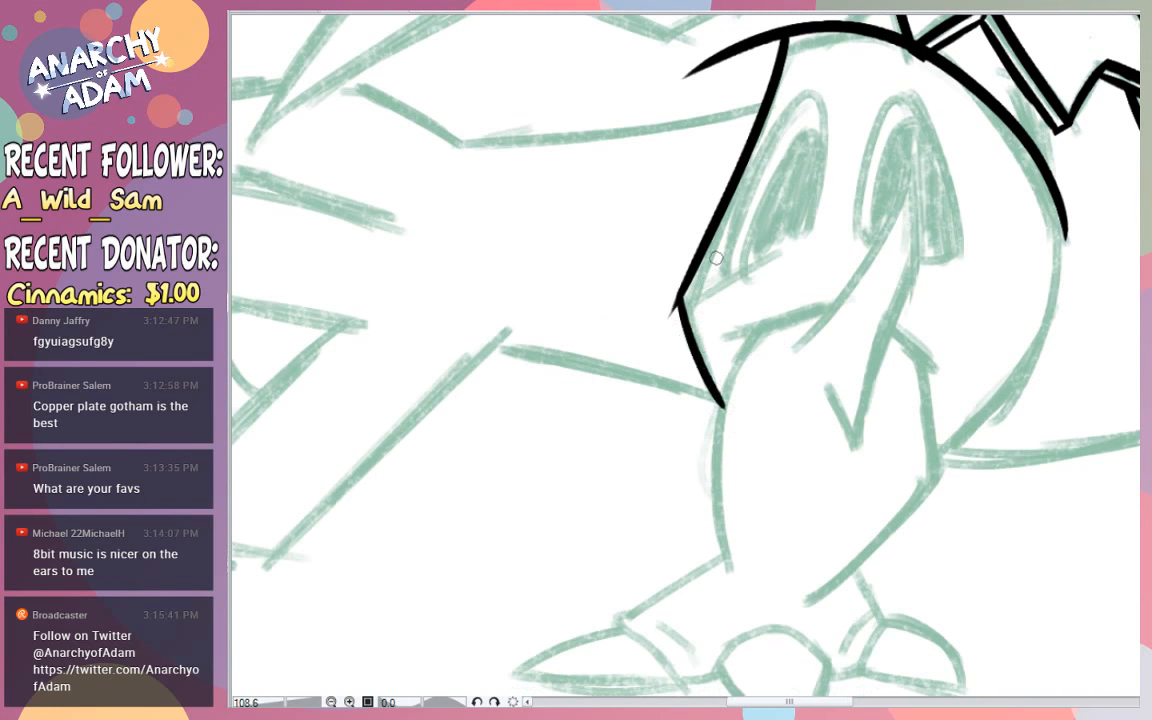
{"action": "key", "text": "ctrl+z"}
{"action": "mouse_move", "coordinate": [830, 302]}
{"action": "left_mouse_down"}
{"action": "mouse_move", "coordinate": [719, 561]}
{"action": "mouse_move", "coordinate": [767, 604]}
{"action": "left_mouse_up"}
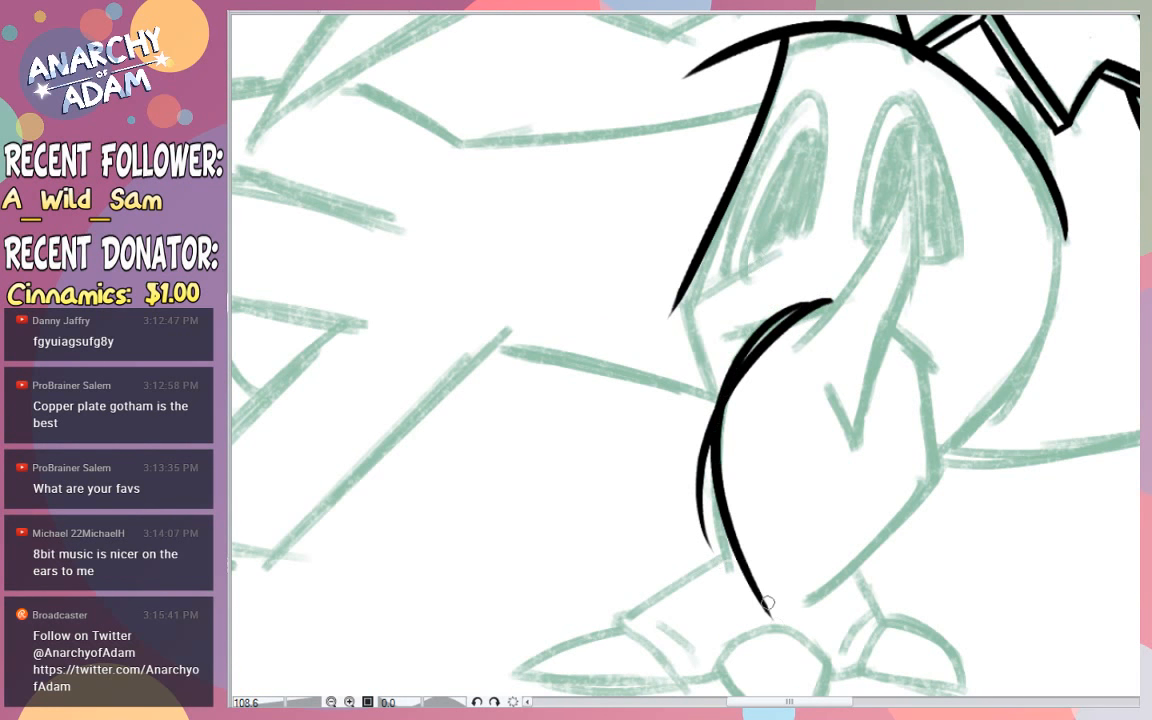
{"action": "key", "text": "ctrl+z"}
{"action": "key", "text": "ctrl+z"}
{"action": "left_click_drag", "start_coordinate": [752, 285], "coordinate": [700, 315]}
{"action": "key", "text": "ctrl+z"}
- Ink the long armour point hanging over the lower leg, with two tapering side lines and a short V-shaped tip
{"action": "left_click_drag", "start_coordinate": [804, 350], "coordinate": [912, 100]}
{"action": "key", "text": "ctrl+z"}
{"action": "mouse_move", "coordinate": [787, 357]}
{"action": "left_mouse_down"}
{"action": "mouse_move", "coordinate": [911, 92]}
{"action": "mouse_move", "coordinate": [880, 396]}
{"action": "left_mouse_up"}
{"action": "key", "text": "ctrl+z"}
{"action": "key", "text": "ctrl+z"}
{"action": "mouse_move", "coordinate": [914, 117]}
{"action": "left_mouse_down"}
{"action": "mouse_move", "coordinate": [897, 351]}
{"action": "mouse_move", "coordinate": [868, 385]}
{"action": "left_mouse_up"}
{"action": "mouse_move", "coordinate": [896, 303]}
{"action": "left_mouse_down"}
{"action": "mouse_move", "coordinate": [860, 419]}
{"action": "mouse_move", "coordinate": [857, 488]}
{"action": "left_mouse_up"}
{"action": "key", "text": "ctrl+z"}
{"action": "key", "text": "ctrl+z"}
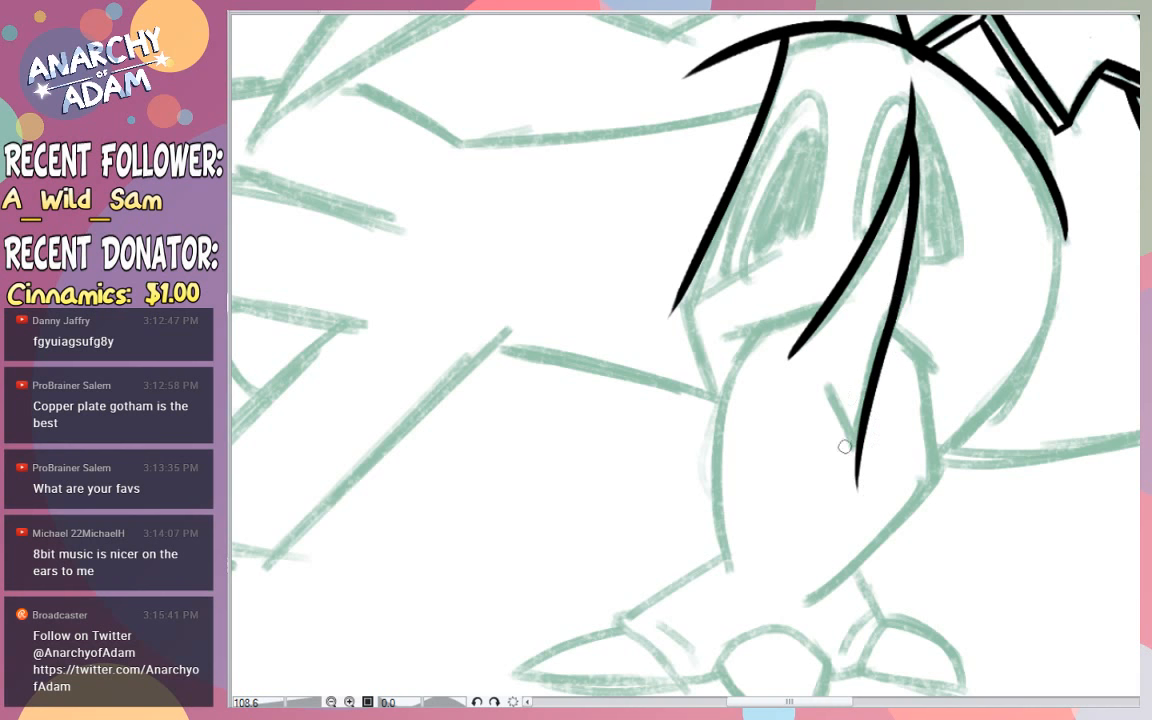
{"action": "mouse_move", "coordinate": [822, 382]}
{"action": "left_mouse_down"}
{"action": "mouse_move", "coordinate": [859, 492]}
{"action": "mouse_move", "coordinate": [854, 470]}
{"action": "mouse_move", "coordinate": [859, 478]}
{"action": "left_mouse_up"}
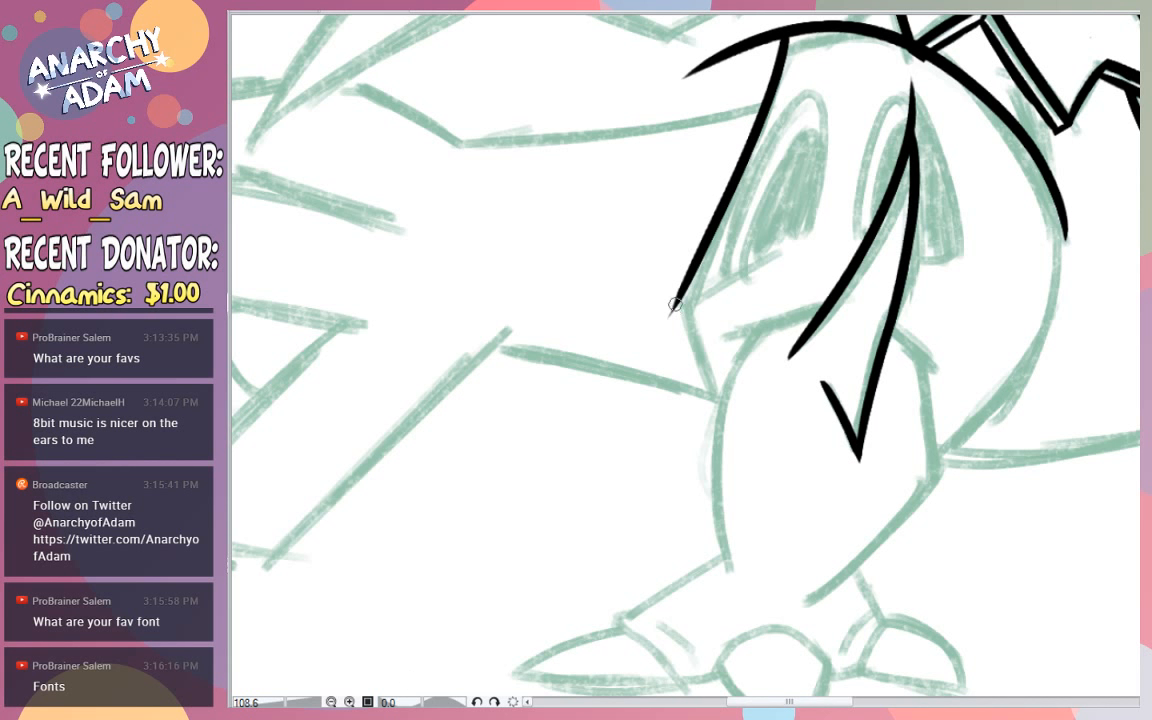
- Ink the lower edge of the thigh around the knee and the short upper right side of the shin
{"action": "left_click_drag", "start_coordinate": [675, 305], "coordinate": [722, 420]}
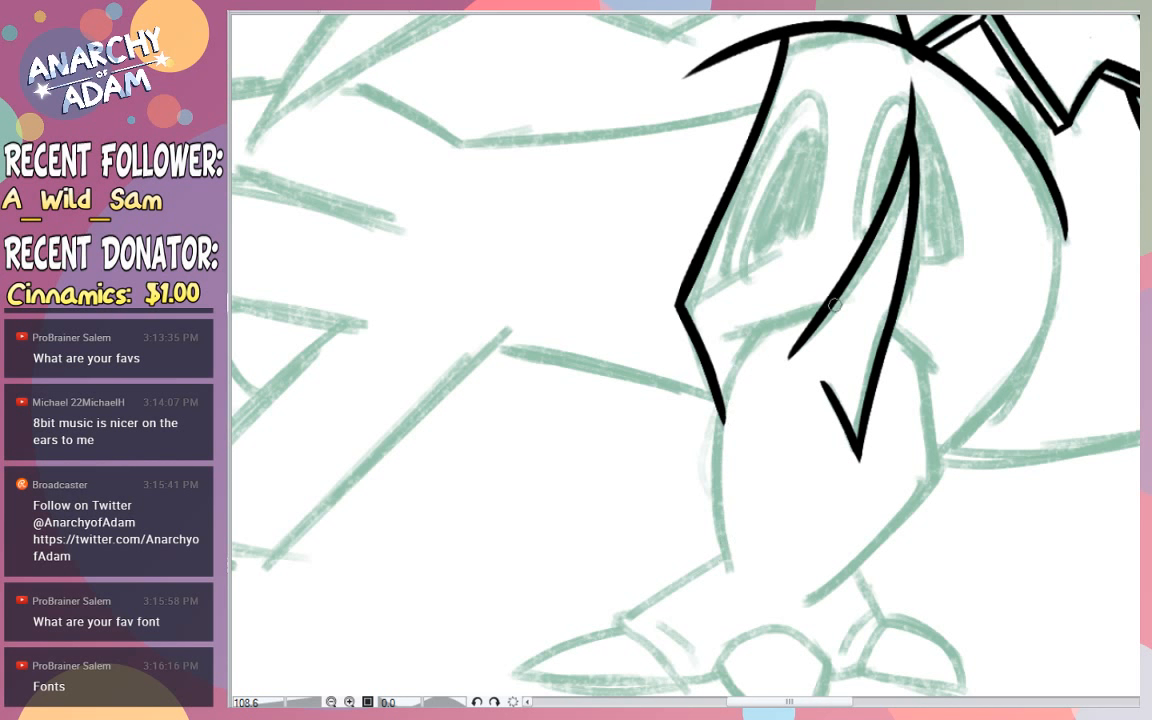
{"action": "left_click_drag", "start_coordinate": [824, 306], "coordinate": [722, 338]}
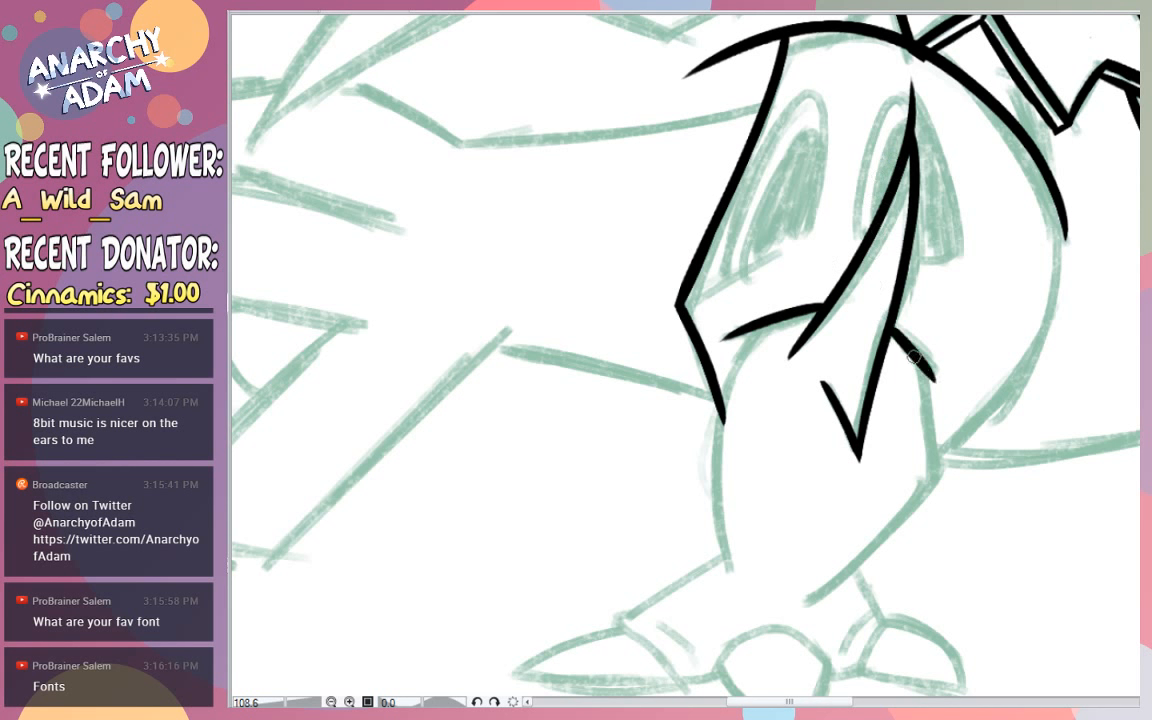
{"action": "left_click_drag", "start_coordinate": [893, 332], "coordinate": [940, 500]}
{"action": "key", "text": "ctrl+z"}
{"action": "left_click_drag", "start_coordinate": [922, 362], "coordinate": [938, 475]}
{"action": "key", "text": "ctrl+z"}
- Ink the bulging left side of the shin down to the ankle and begin the slanted top line of the foot
{"action": "left_click_drag", "start_coordinate": [761, 336], "coordinate": [730, 569]}
{"action": "key", "text": "ctrl+z"}
{"action": "mouse_move", "coordinate": [764, 330]}
{"action": "left_mouse_down"}
{"action": "mouse_move", "coordinate": [730, 576]}
{"action": "mouse_move", "coordinate": [710, 463]}
{"action": "mouse_move", "coordinate": [728, 558]}
{"action": "mouse_move", "coordinate": [762, 326]}
{"action": "mouse_move", "coordinate": [722, 388]}
{"action": "mouse_move", "coordinate": [738, 576]}
{"action": "mouse_move", "coordinate": [722, 548]}
{"action": "mouse_move", "coordinate": [729, 563]}
{"action": "mouse_move", "coordinate": [723, 535]}
{"action": "mouse_move", "coordinate": [734, 573]}
{"action": "mouse_move", "coordinate": [720, 393]}
{"action": "mouse_move", "coordinate": [758, 328]}
{"action": "mouse_move", "coordinate": [731, 578]}
{"action": "left_mouse_up"}
{"action": "key", "text": "ctrl+z"}
{"action": "key", "text": "ctrl+z"}
{"action": "key", "text": "ctrl+z"}
{"action": "key", "text": "ctrl+z"}
{"action": "key", "text": "ctrl+z"}
{"action": "key", "text": "ctrl+z"}
{"action": "key", "text": "ctrl+z"}
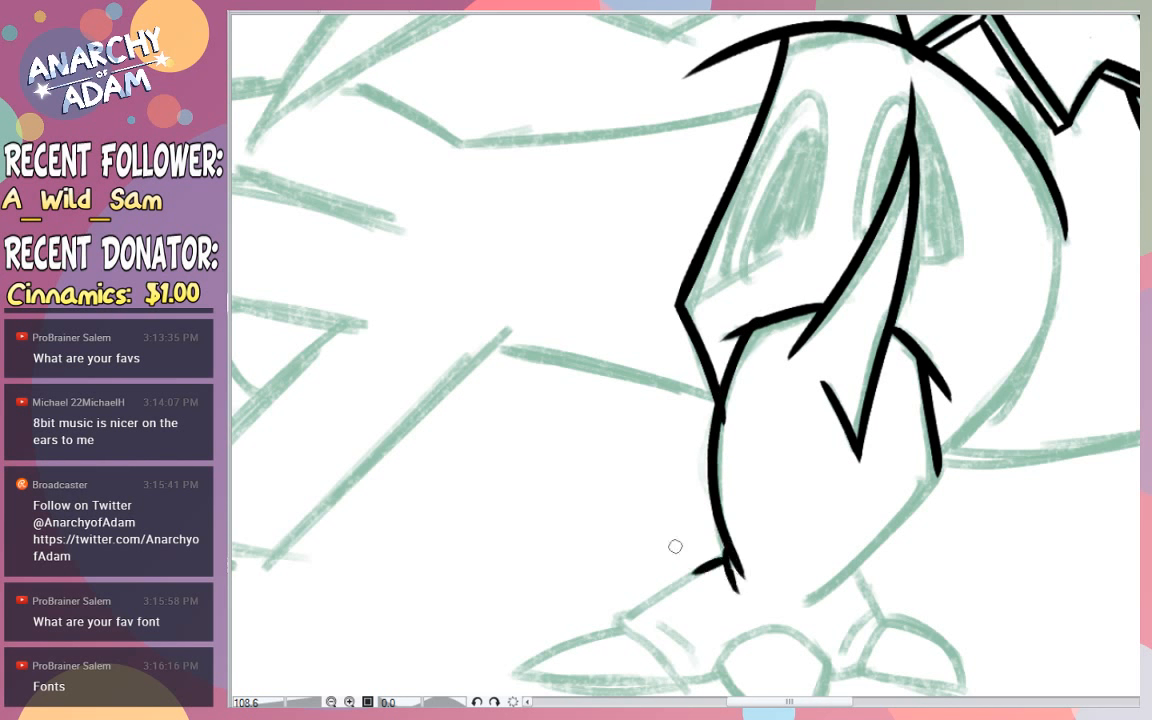
{"action": "left_click_drag", "start_coordinate": [724, 551], "coordinate": [652, 597]}
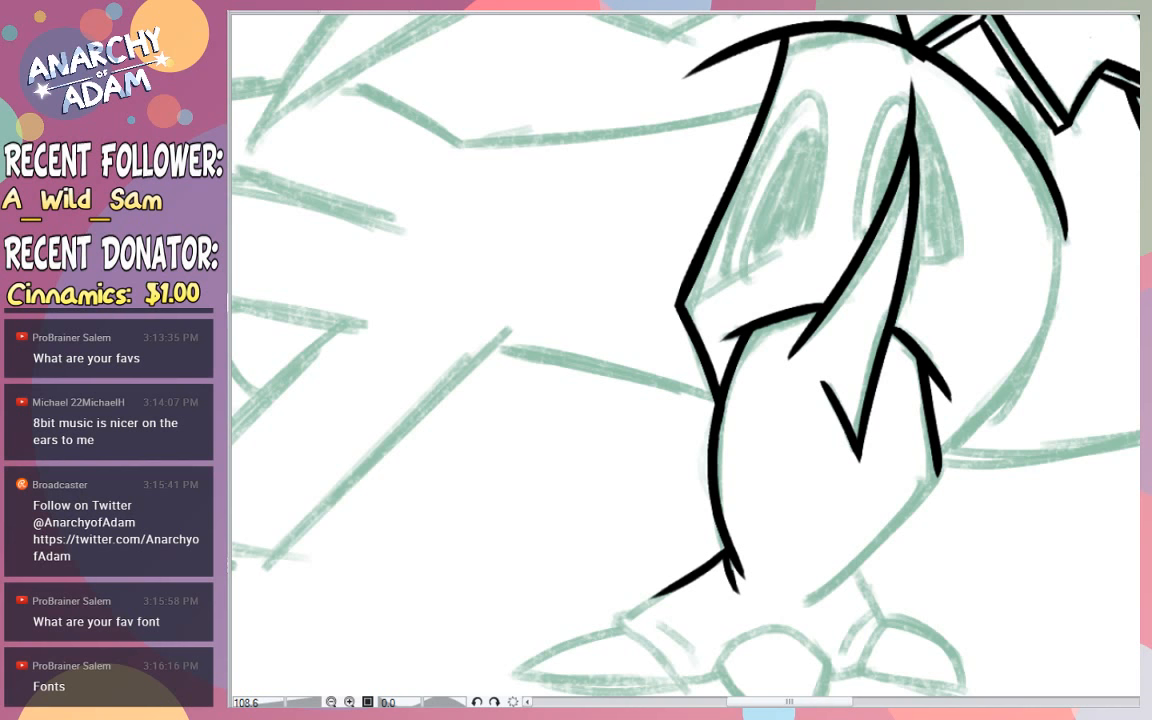
- Ink the lower right side of the shin from its outer corner diagonally down to the ankle
{"action": "scroll", "coordinate": [900, 380], "scroll_direction": "down", "scroll_amount": 3}
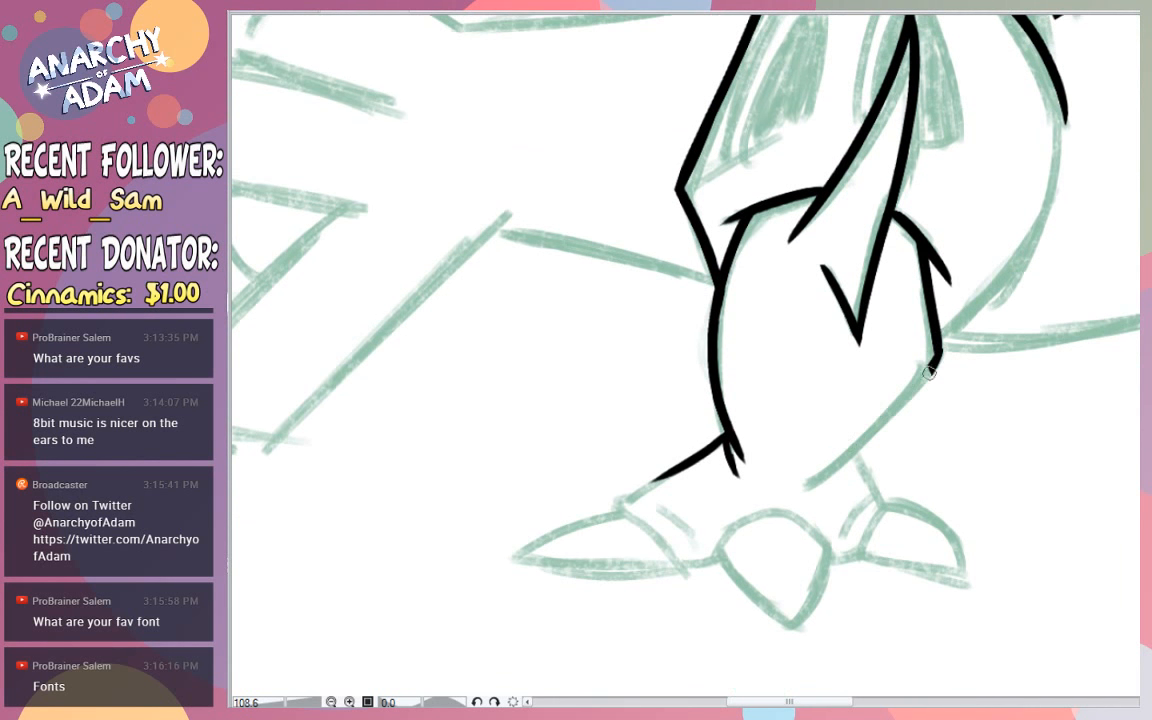
{"action": "left_click_drag", "start_coordinate": [929, 373], "coordinate": [787, 492]}
{"action": "key", "text": "ctrl+z"}
{"action": "mouse_move", "coordinate": [939, 350]}
{"action": "left_mouse_down"}
{"action": "mouse_move", "coordinate": [929, 376]}
{"action": "mouse_move", "coordinate": [823, 472]}
{"action": "left_mouse_up"}
{"action": "key", "text": "ctrl+z"}
{"action": "left_click_drag", "start_coordinate": [937, 350], "coordinate": [810, 497]}
{"action": "key", "text": "ctrl+z"}
{"action": "left_click_drag", "start_coordinate": [939, 352], "coordinate": [809, 496]}
{"action": "key", "text": "ctrl+z"}
{"action": "left_click_drag", "start_coordinate": [938, 352], "coordinate": [785, 494]}
- Ink the short ankle line and the right toe with its skin fold and pointed claw
{"action": "left_click_drag", "start_coordinate": [856, 460], "coordinate": [871, 490]}
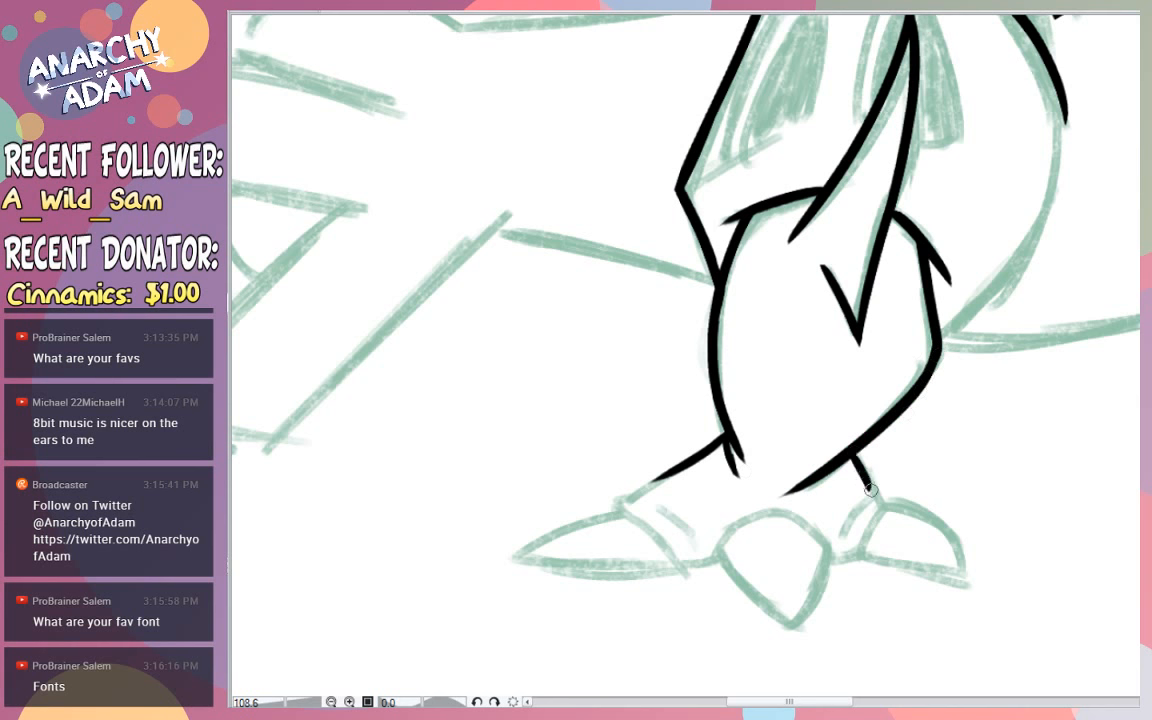
{"action": "left_click_drag", "start_coordinate": [861, 552], "coordinate": [883, 518]}
{"action": "key", "text": "ctrl+z"}
{"action": "key", "text": "ctrl+z"}
{"action": "mouse_move", "coordinate": [884, 510]}
{"action": "left_mouse_down"}
{"action": "mouse_move", "coordinate": [951, 542]}
{"action": "mouse_move", "coordinate": [963, 590]}
{"action": "left_mouse_up"}
{"action": "mouse_move", "coordinate": [862, 558]}
{"action": "left_mouse_down"}
{"action": "mouse_move", "coordinate": [963, 592]}
{"action": "mouse_move", "coordinate": [871, 562]}
{"action": "mouse_move", "coordinate": [963, 585]}
{"action": "mouse_move", "coordinate": [880, 518]}
{"action": "mouse_move", "coordinate": [889, 508]}
{"action": "mouse_move", "coordinate": [863, 556]}
{"action": "mouse_move", "coordinate": [858, 500]}
{"action": "mouse_move", "coordinate": [902, 509]}
{"action": "mouse_move", "coordinate": [879, 488]}
{"action": "mouse_move", "coordinate": [848, 518]}
{"action": "left_mouse_up"}
{"action": "key", "text": "ctrl+z"}
{"action": "key", "text": "ctrl+z"}
{"action": "key", "text": "ctrl+z"}
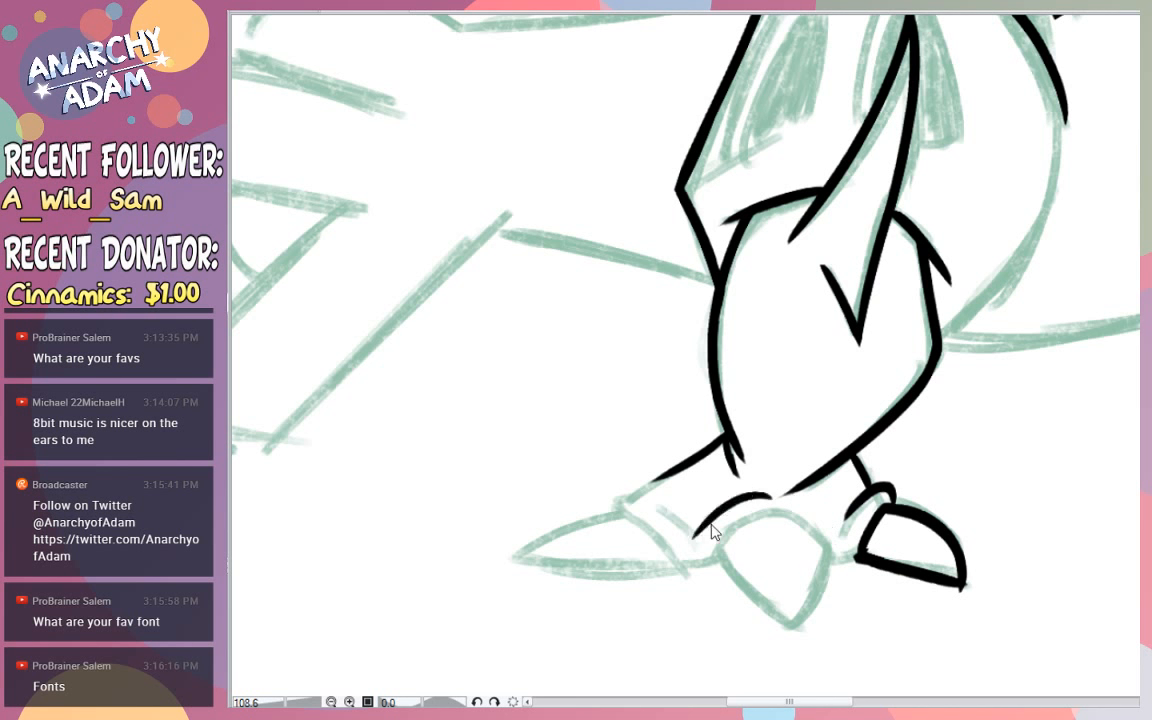
- Ink the skin folds above the toes and the arched top of the middle claw
{"action": "mouse_move", "coordinate": [647, 500]}
{"action": "left_mouse_down"}
{"action": "mouse_move", "coordinate": [690, 549]}
{"action": "mouse_move", "coordinate": [735, 503]}
{"action": "mouse_move", "coordinate": [804, 504]}
{"action": "mouse_move", "coordinate": [826, 523]}
{"action": "left_mouse_up"}
{"action": "key", "text": "ctrl+z"}
{"action": "left_click_drag", "start_coordinate": [715, 553], "coordinate": [830, 545]}
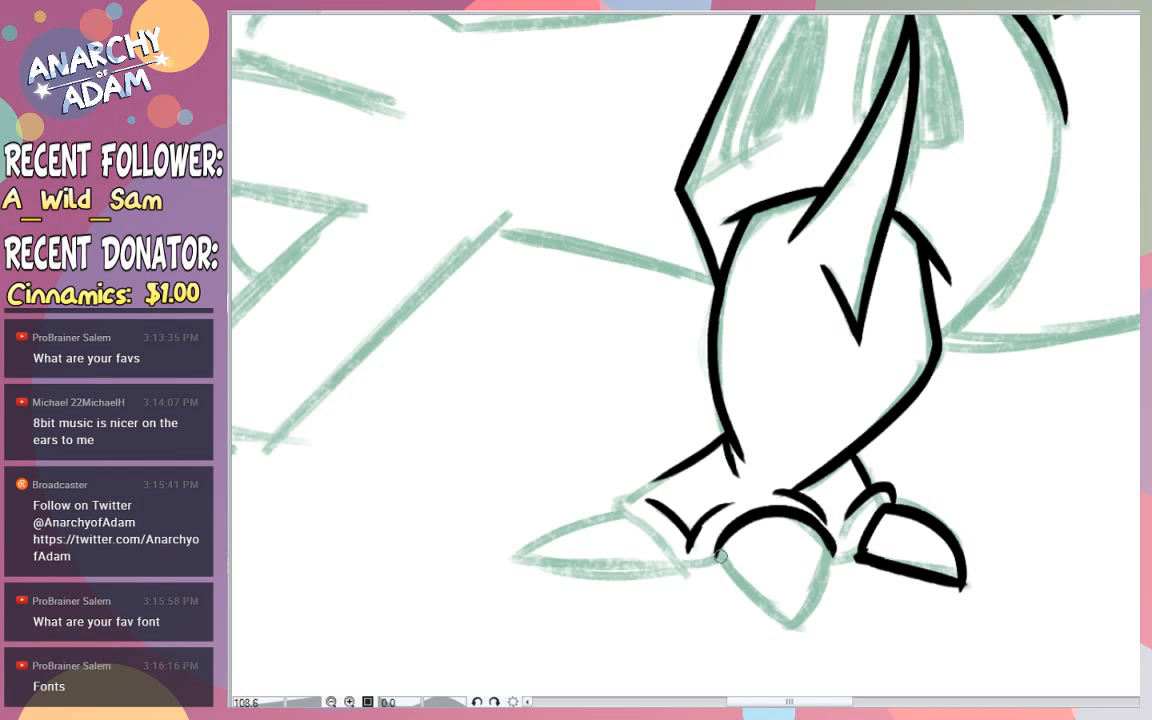
- Ink the two sides of the middle claw converging to a downward point
{"action": "left_click_drag", "start_coordinate": [718, 549], "coordinate": [795, 627]}
{"action": "key", "text": "ctrl+z"}
{"action": "mouse_move", "coordinate": [719, 545]}
{"action": "left_mouse_down"}
{"action": "mouse_move", "coordinate": [795, 628]}
{"action": "mouse_move", "coordinate": [737, 586]}
{"action": "mouse_move", "coordinate": [779, 621]}
{"action": "mouse_move", "coordinate": [830, 548]}
{"action": "left_mouse_up"}
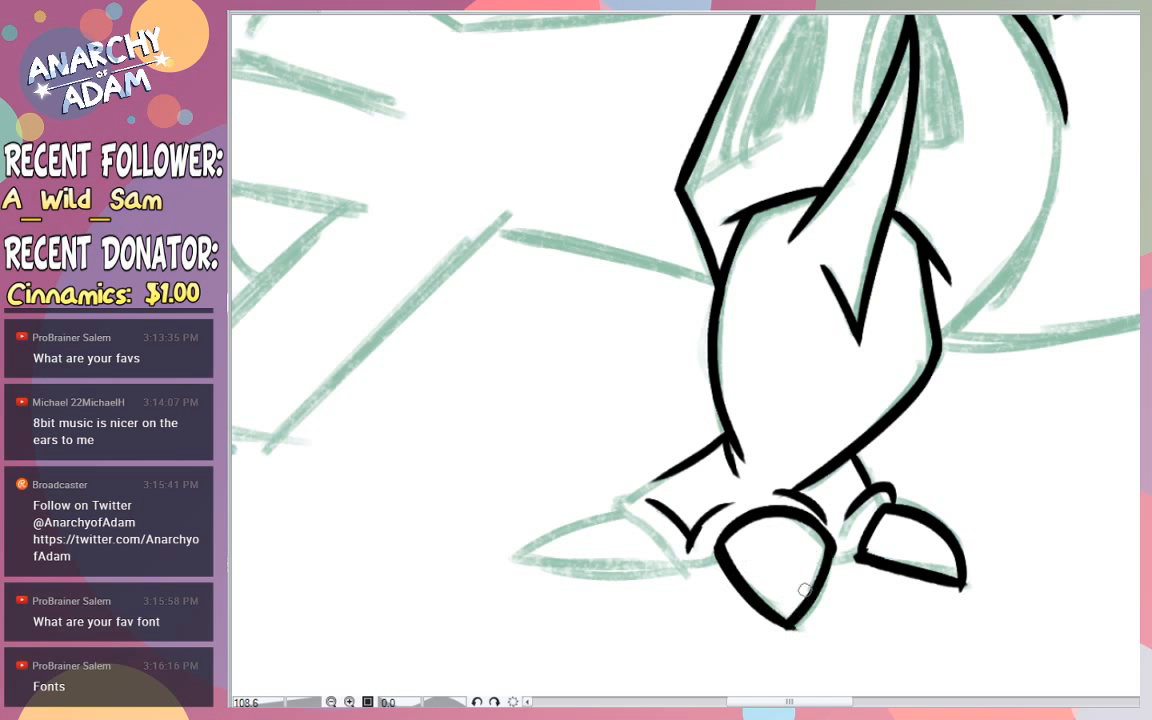
{"action": "key", "text": "ctrl+z"}
{"action": "mouse_move", "coordinate": [790, 627]}
{"action": "left_mouse_down"}
{"action": "mouse_move", "coordinate": [807, 615]}
{"action": "mouse_move", "coordinate": [832, 548]}
{"action": "left_mouse_up"}
{"action": "key", "text": "ctrl+z"}
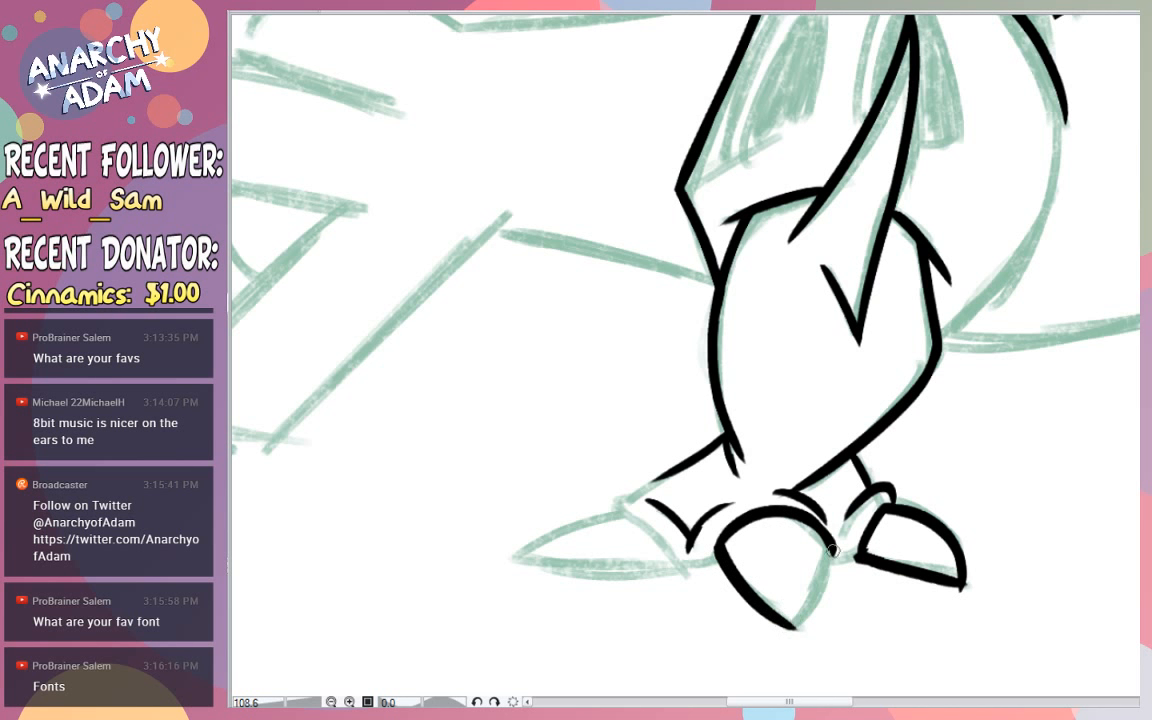
{"action": "mouse_move", "coordinate": [790, 630]}
{"action": "left_mouse_down"}
{"action": "mouse_move", "coordinate": [834, 546]}
{"action": "mouse_move", "coordinate": [790, 629]}
{"action": "left_mouse_up"}
{"action": "key", "text": "ctrl+z"}
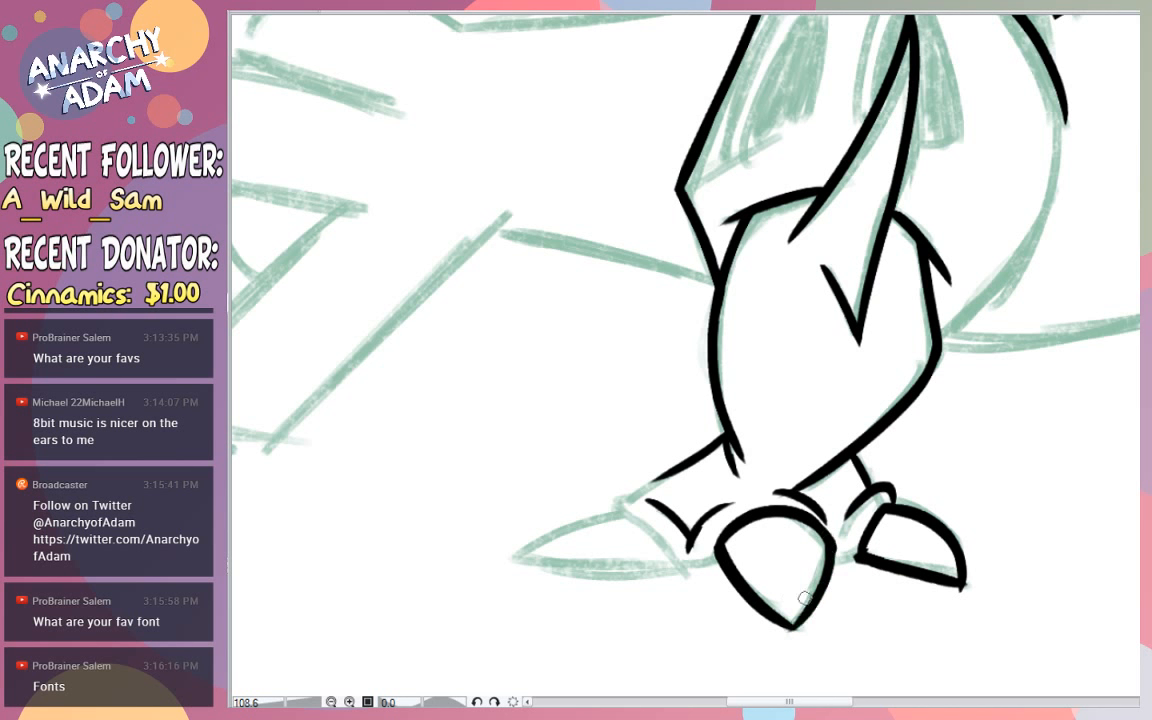
{"action": "mouse_move", "coordinate": [703, 546]}
{"action": "left_mouse_down"}
{"action": "mouse_move", "coordinate": [822, 642]}
{"action": "mouse_move", "coordinate": [802, 620]}
{"action": "mouse_move", "coordinate": [808, 651]}
{"action": "mouse_move", "coordinate": [798, 641]}
{"action": "left_mouse_up"}
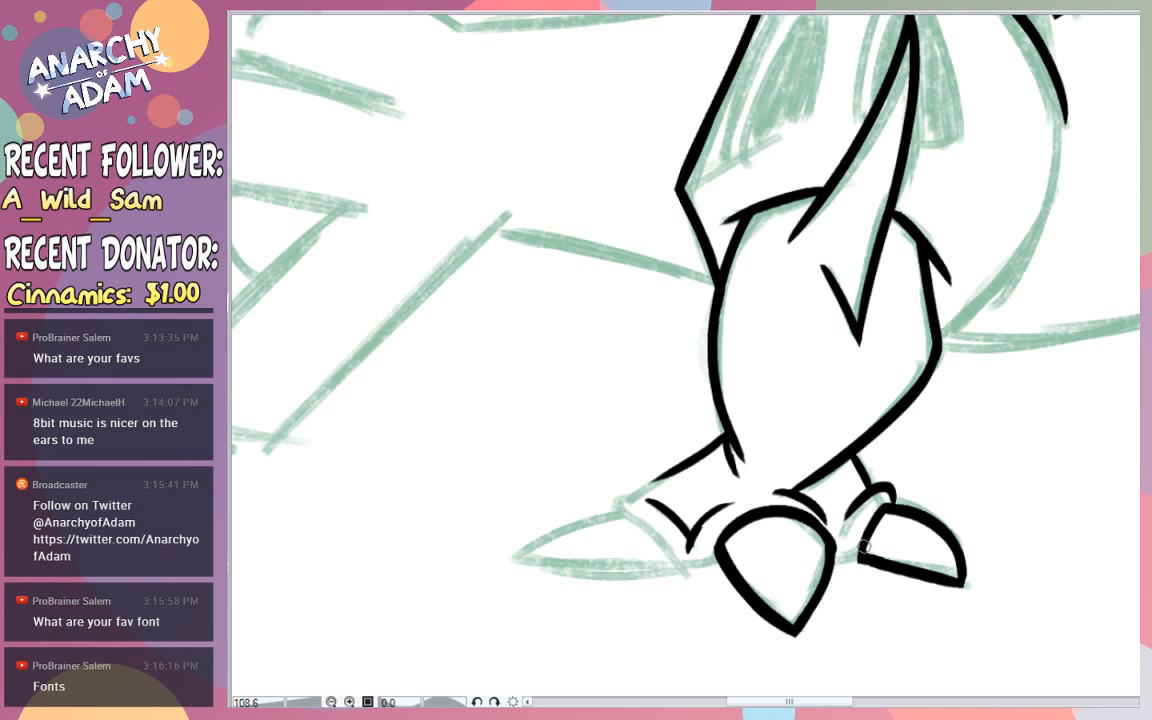
- Ink the foot's lower edge between the claws and the skin cuff around the base of the left claw
{"action": "left_click_drag", "start_coordinate": [836, 557], "coordinate": [865, 562]}
{"action": "key", "text": "ctrl+z"}
{"action": "mouse_move", "coordinate": [636, 494]}
{"action": "left_mouse_down"}
{"action": "mouse_move", "coordinate": [610, 502]}
{"action": "mouse_move", "coordinate": [682, 560]}
{"action": "left_mouse_up"}
{"action": "key", "text": "ctrl+z"}
{"action": "key", "text": "ctrl+z"}
{"action": "mouse_move", "coordinate": [622, 512]}
{"action": "left_mouse_down"}
{"action": "mouse_move", "coordinate": [679, 569]}
{"action": "mouse_move", "coordinate": [649, 529]}
{"action": "mouse_move", "coordinate": [675, 561]}
{"action": "mouse_move", "coordinate": [707, 562]}
{"action": "left_mouse_up"}
{"action": "key", "text": "ctrl+z"}
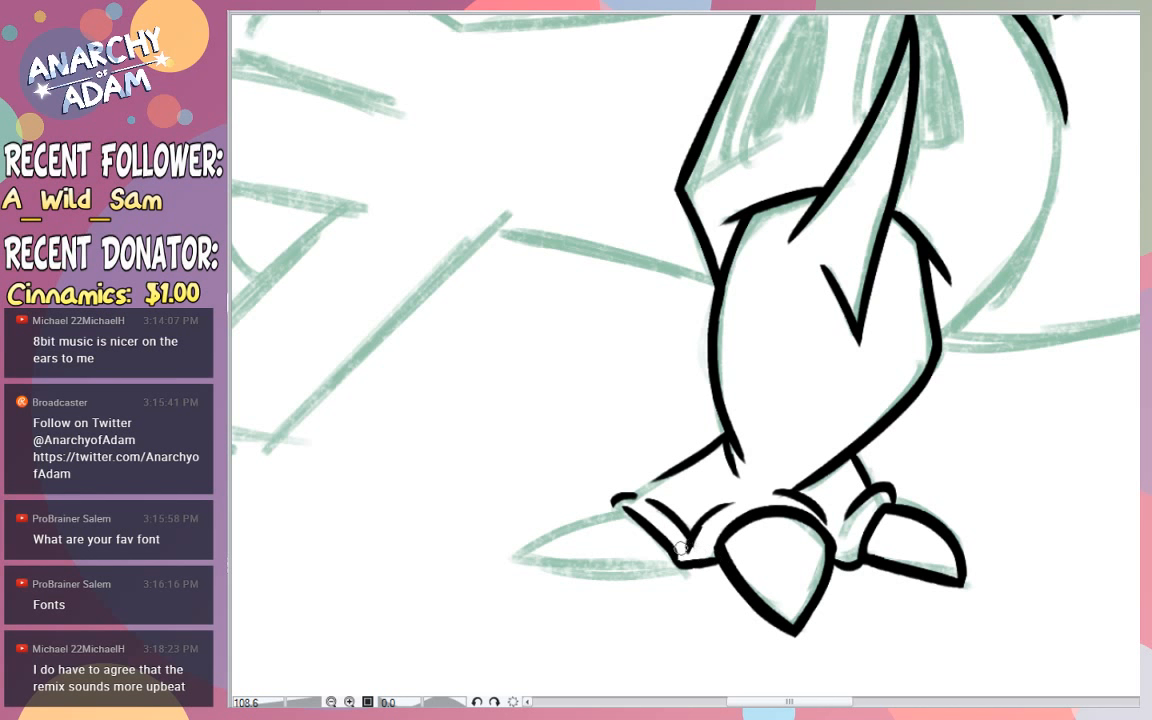
- Extend the slanted top line of the foot to meet the left toe's skin cuff
{"action": "mouse_move", "coordinate": [639, 495]}
{"action": "left_mouse_down"}
{"action": "mouse_move", "coordinate": [675, 484]}
{"action": "mouse_move", "coordinate": [683, 460]}
{"action": "mouse_move", "coordinate": [655, 480]}
{"action": "mouse_move", "coordinate": [682, 461]}
{"action": "left_mouse_up"}
{"action": "key", "text": "ctrl+z"}
{"action": "key", "text": "ctrl+z"}
{"action": "key", "text": "ctrl+z"}
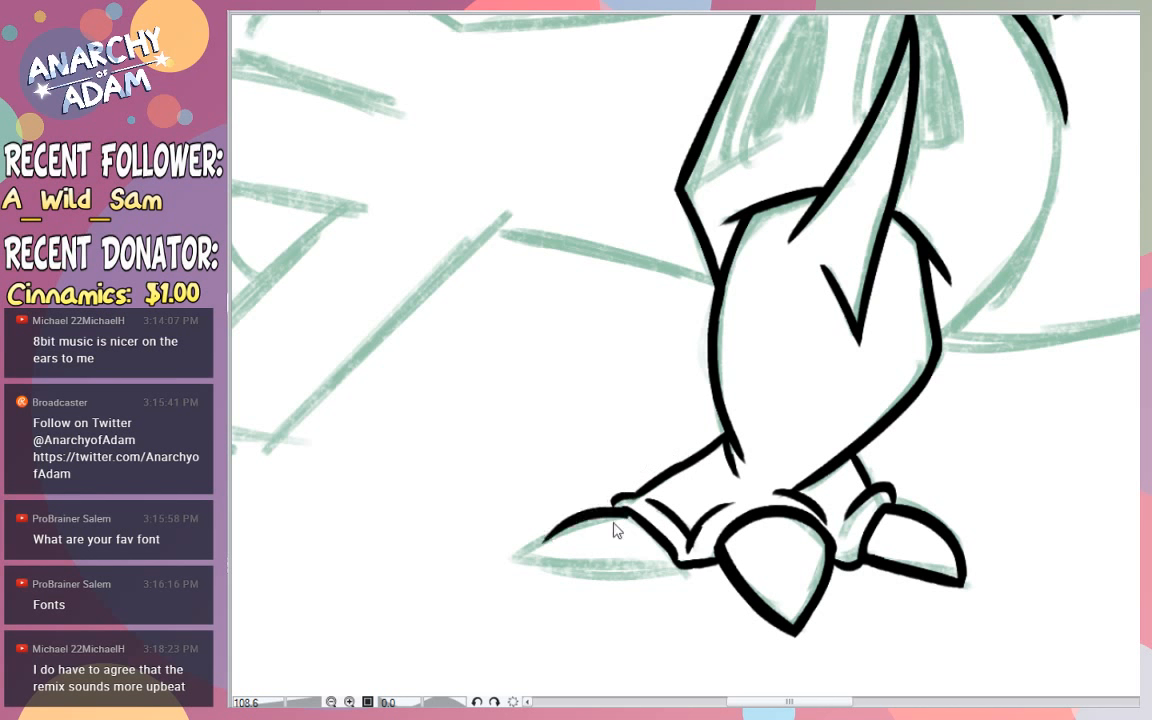
- Ink the left claw with a curved upper edge, a pointed tip and a nearly flat underside meeting the cuff
{"action": "left_click_drag", "start_coordinate": [631, 511], "coordinate": [525, 563]}
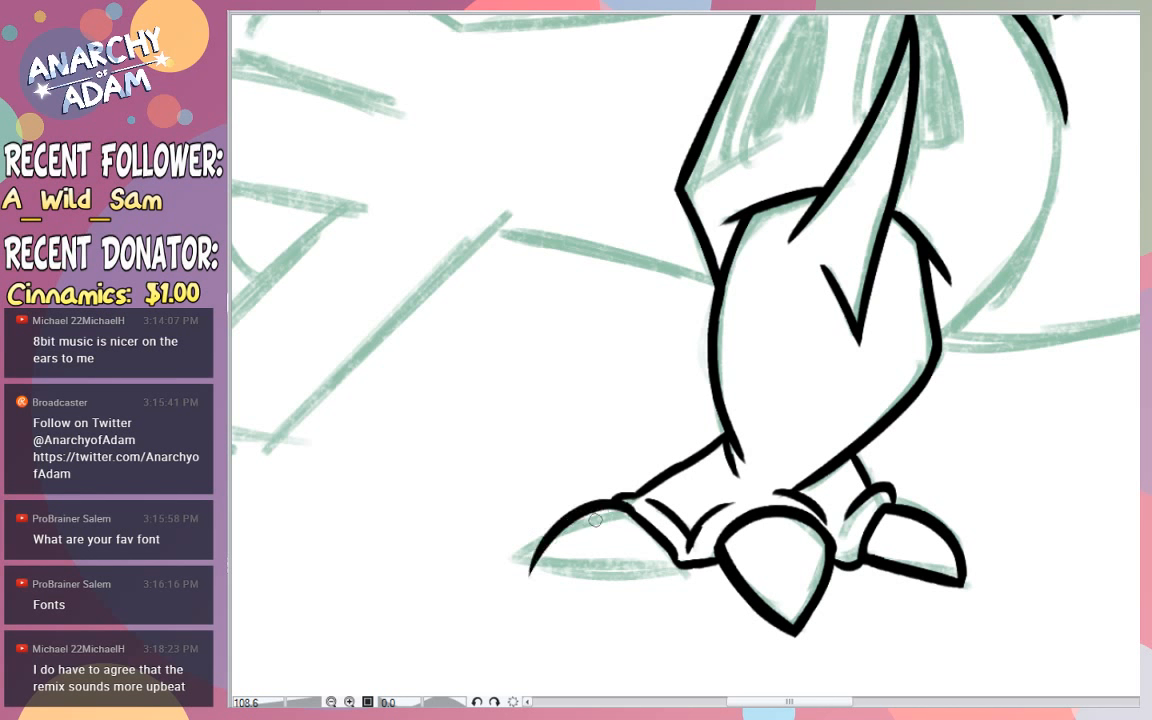
{"action": "key", "text": "ctrl+z"}
{"action": "left_click_drag", "start_coordinate": [624, 508], "coordinate": [525, 563]}
{"action": "key", "text": "ctrl+z"}
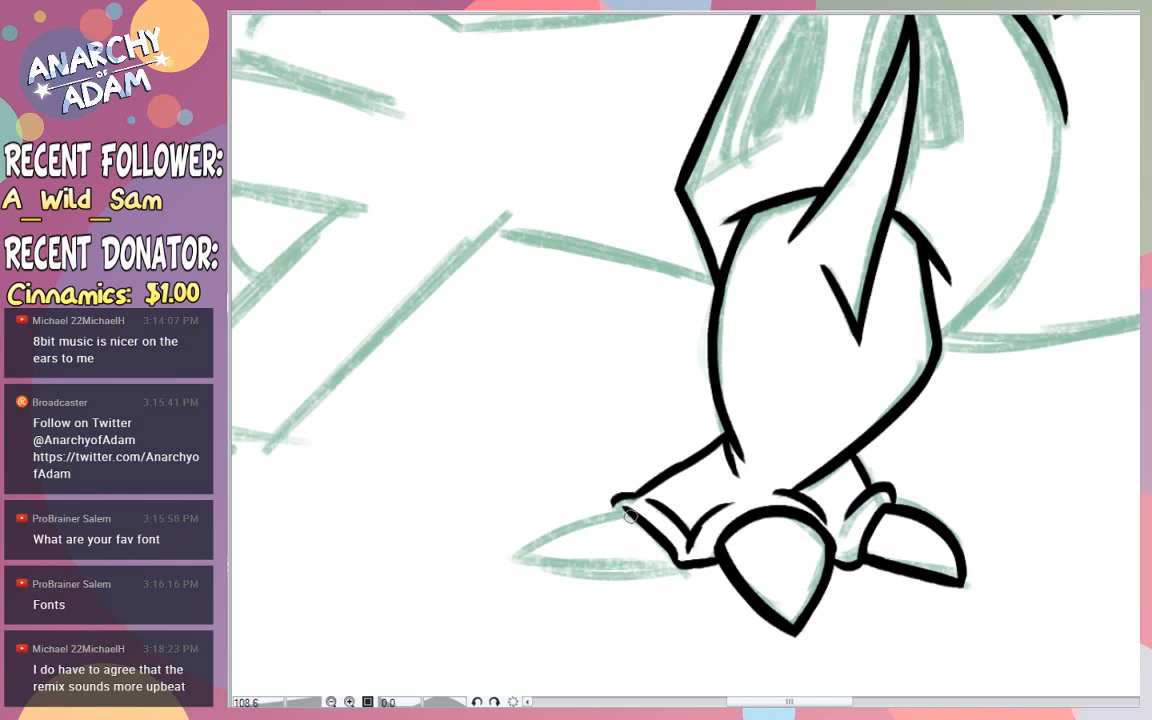
{"action": "left_click_drag", "start_coordinate": [631, 510], "coordinate": [540, 578]}
{"action": "key", "text": "ctrl+z"}
{"action": "left_click_drag", "start_coordinate": [630, 511], "coordinate": [515, 570]}
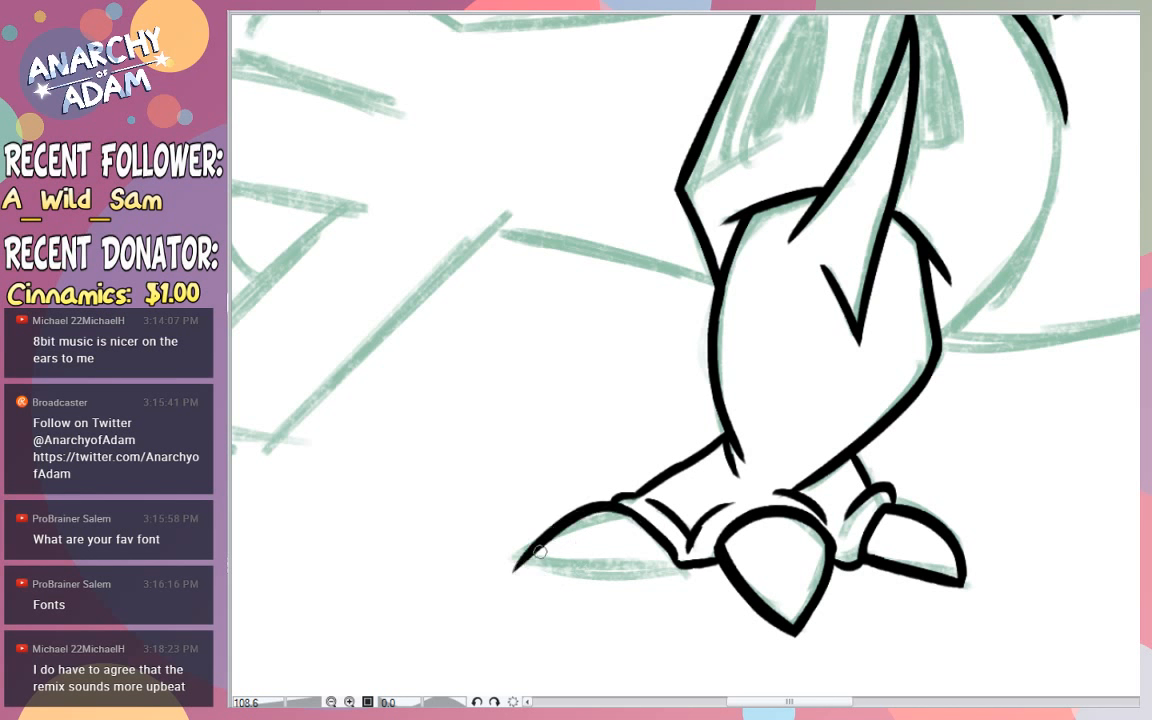
{"action": "key", "text": "ctrl+z"}
{"action": "mouse_move", "coordinate": [630, 511]}
{"action": "left_mouse_down"}
{"action": "mouse_move", "coordinate": [606, 510]}
{"action": "mouse_move", "coordinate": [509, 593]}
{"action": "mouse_move", "coordinate": [692, 570]}
{"action": "left_mouse_up"}
{"action": "key", "text": "ctrl+z"}
{"action": "left_click_drag", "start_coordinate": [525, 557], "coordinate": [684, 571]}
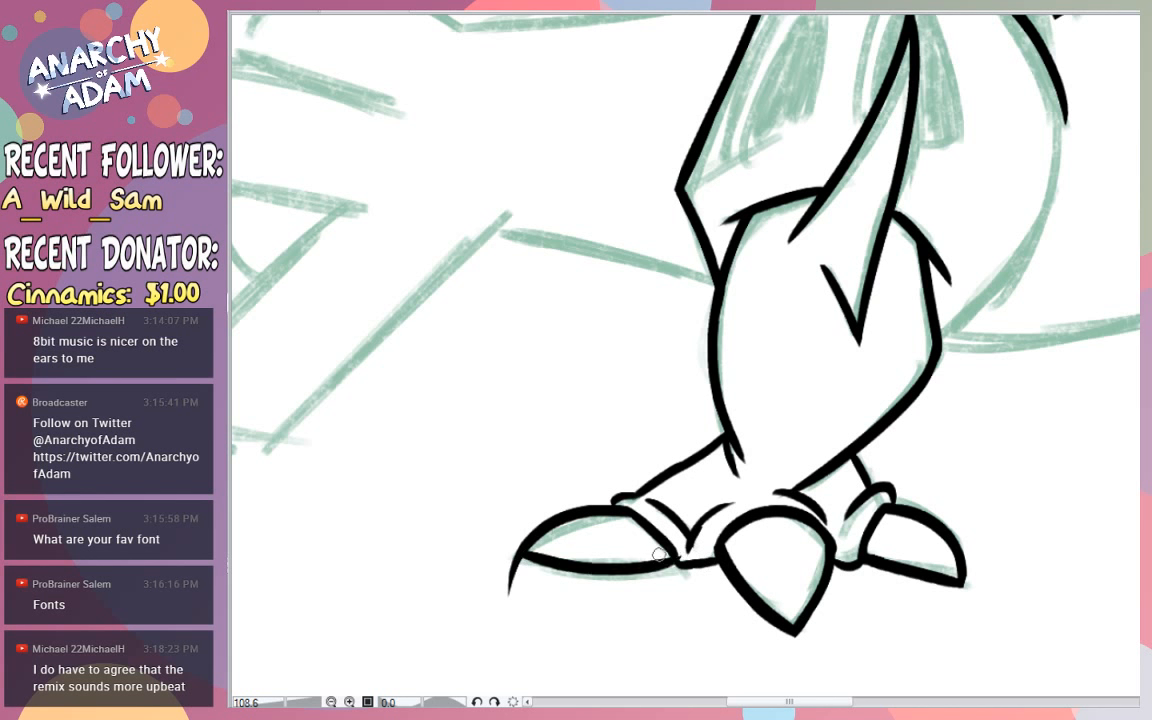
{"action": "key", "text": "ctrl+z"}
{"action": "key", "text": "ctrl+z"}
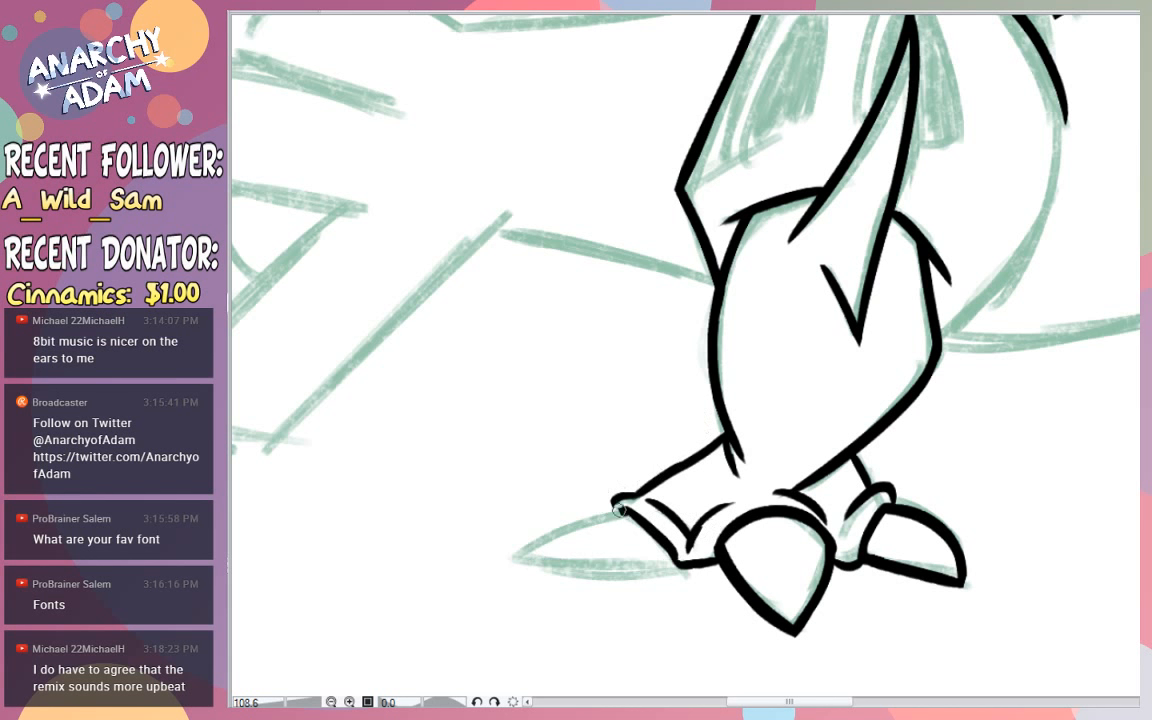
{"action": "mouse_move", "coordinate": [630, 511]}
{"action": "left_mouse_down"}
{"action": "mouse_move", "coordinate": [540, 560]}
{"action": "mouse_move", "coordinate": [676, 562]}
{"action": "left_mouse_up"}
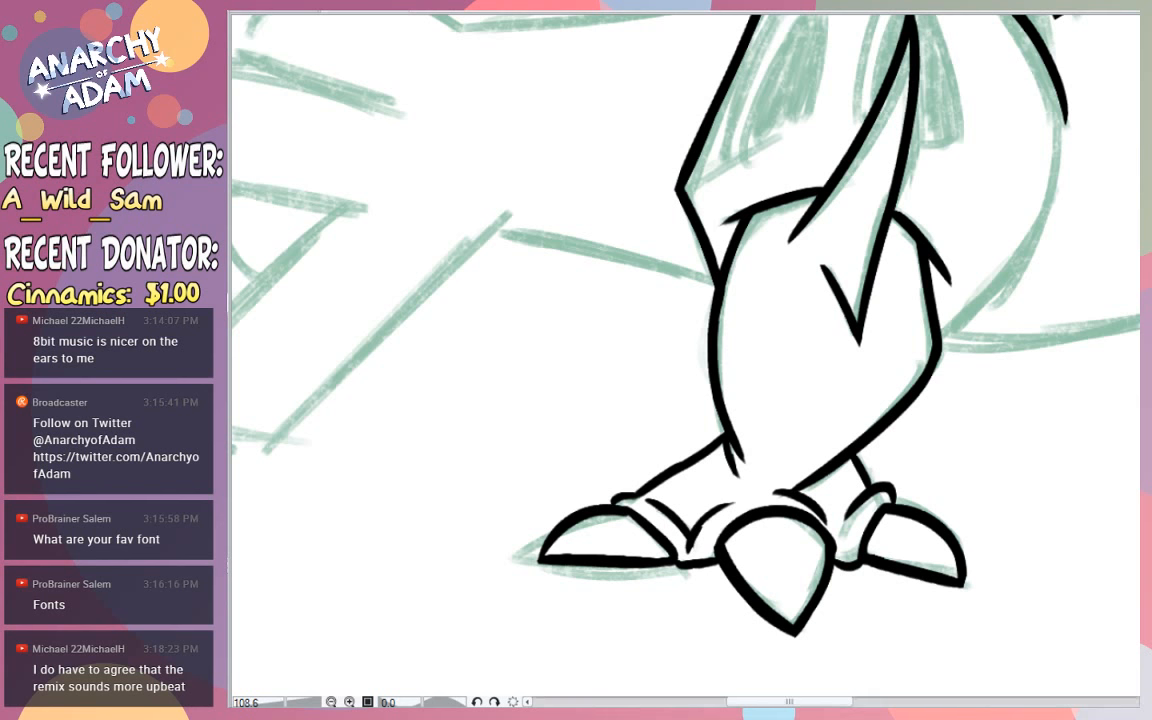
- Finish the near thigh's right-hand curve down to the knee and ink the thigh's left opening with its inner rim
{"action": "left_click_drag", "start_coordinate": [1062, 120], "coordinate": [937, 343]}
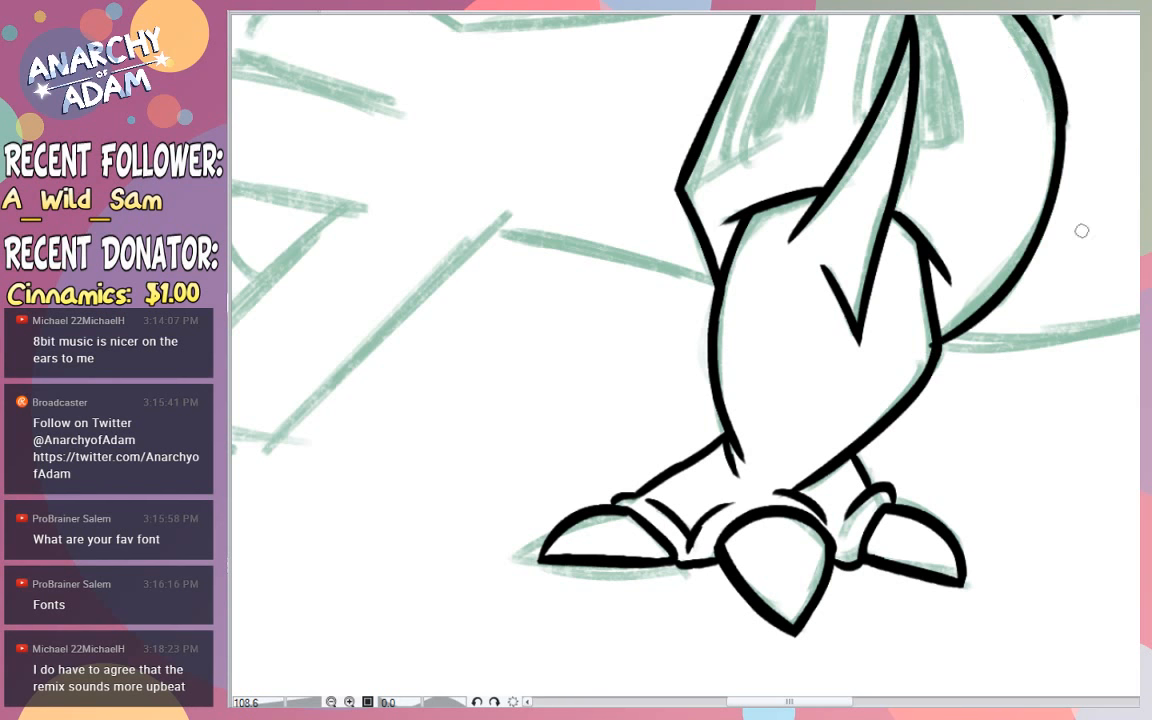
{"action": "scroll", "coordinate": [1020, 310], "scroll_direction": "up", "scroll_amount": 5}
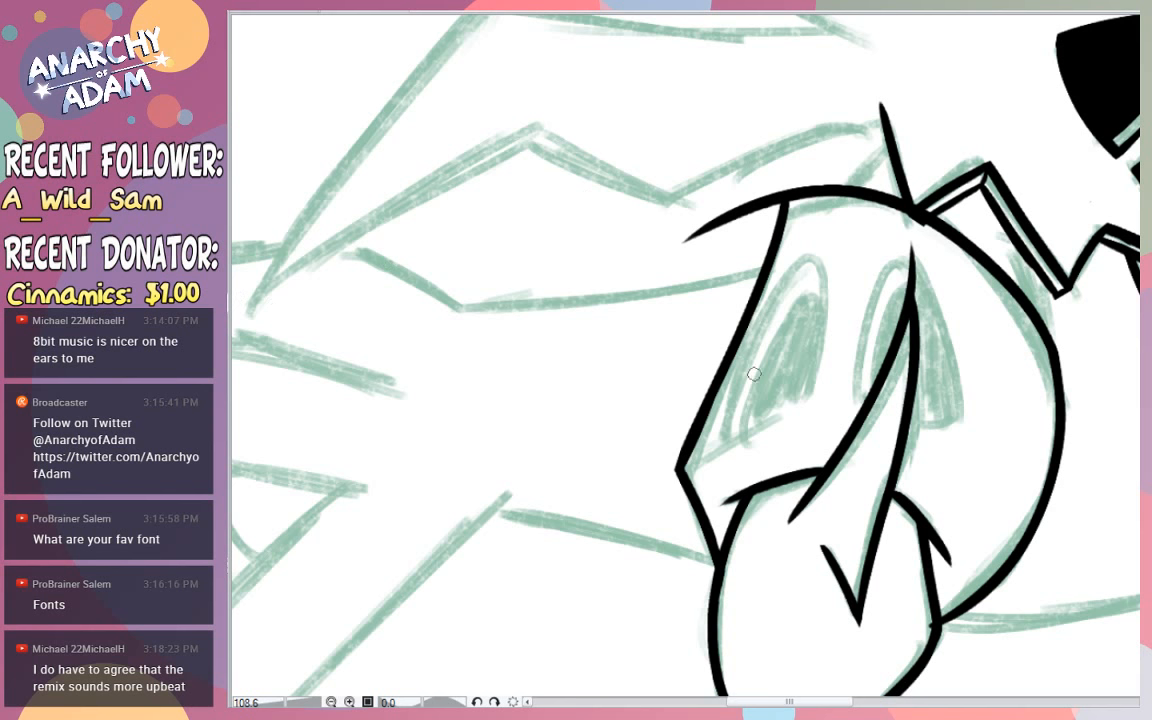
{"action": "left_click_drag", "start_coordinate": [688, 460], "coordinate": [723, 438]}
{"action": "key", "text": "ctrl+z"}
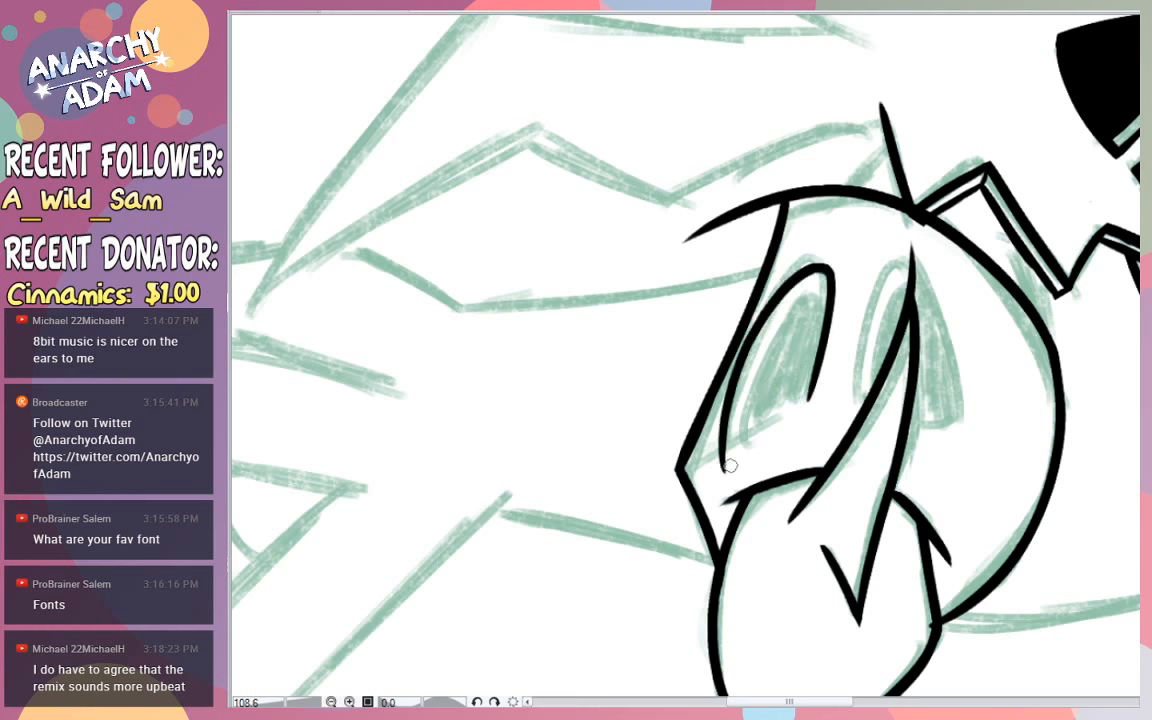
{"action": "mouse_move", "coordinate": [724, 460]}
{"action": "left_mouse_down"}
{"action": "mouse_move", "coordinate": [798, 380]}
{"action": "mouse_move", "coordinate": [823, 254]}
{"action": "mouse_move", "coordinate": [719, 458]}
{"action": "left_mouse_up"}
{"action": "key", "text": "ctrl+z"}
{"action": "mouse_move", "coordinate": [814, 396]}
{"action": "left_mouse_down"}
{"action": "mouse_move", "coordinate": [699, 463]}
{"action": "mouse_move", "coordinate": [825, 388]}
{"action": "left_mouse_up"}
{"action": "key", "text": "ctrl+z"}
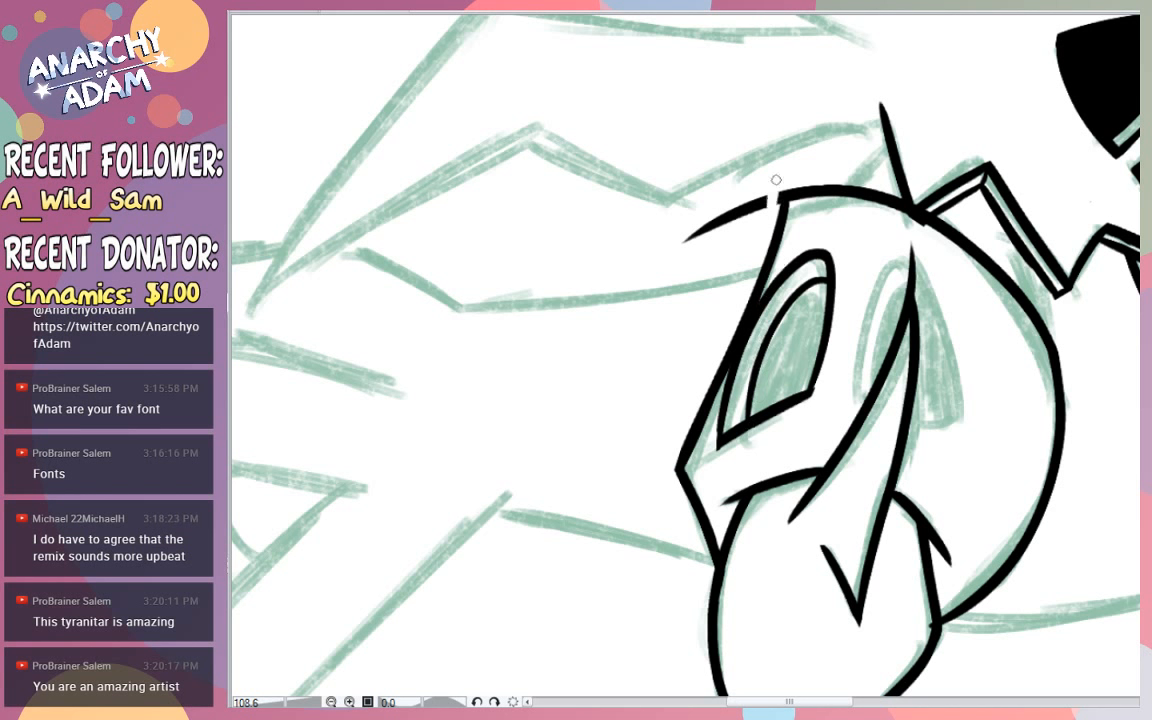
- Erase the line overshooting the near thigh's upper left corner and tidy the lower right corner of the left opening
{"action": "left_click_drag", "start_coordinate": [761, 206], "coordinate": [686, 238]}
{"action": "left_click_drag", "start_coordinate": [866, 196], "coordinate": [815, 184]}
{"action": "left_click_drag", "start_coordinate": [976, 124], "coordinate": [991, 118]}
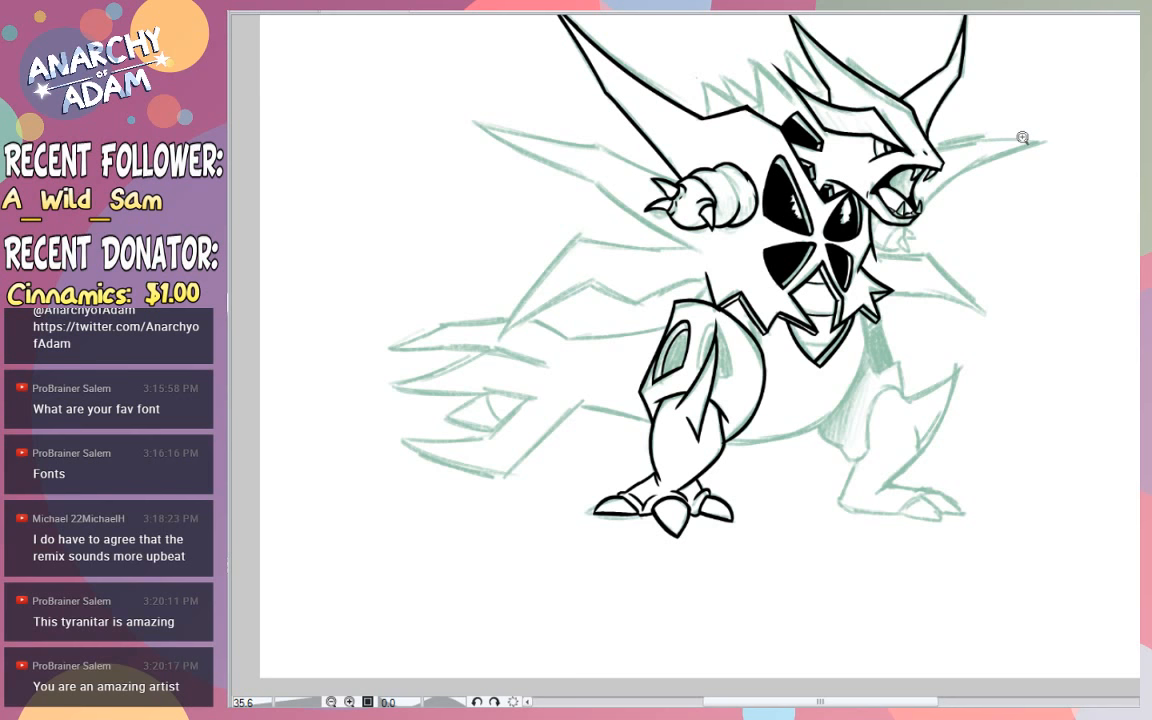
{"action": "left_click", "coordinate": [705, 348]}
{"action": "left_click", "coordinate": [757, 388]}
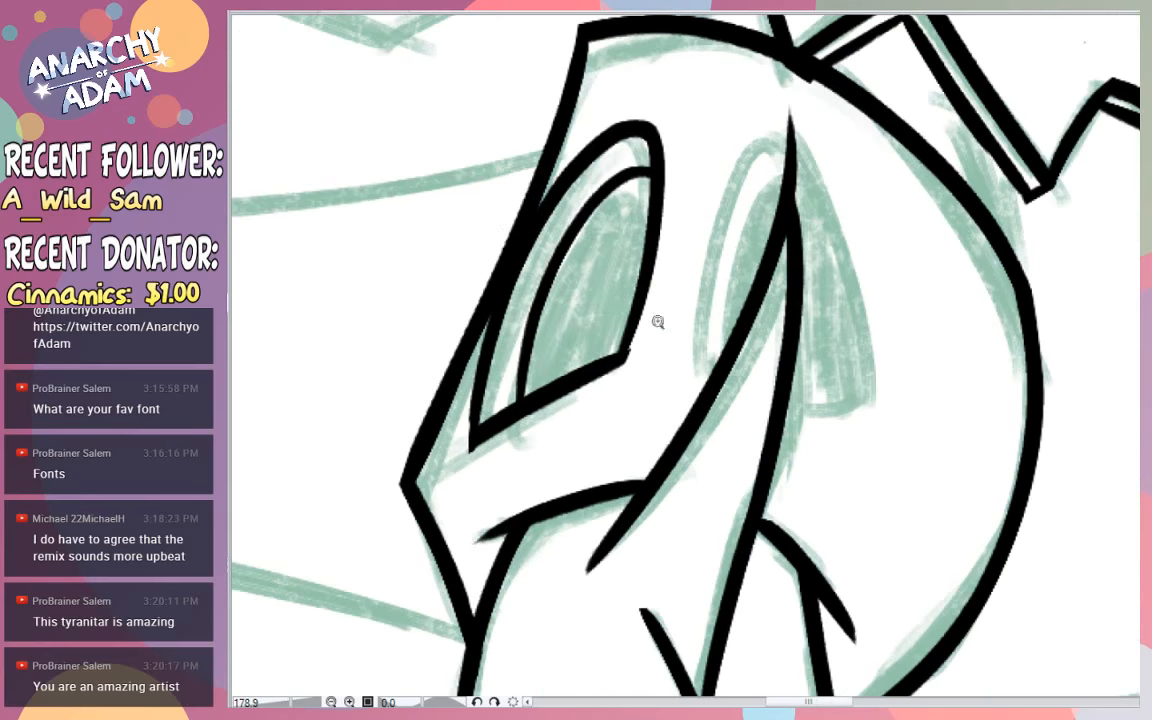
{"action": "left_click", "coordinate": [660, 324]}
{"action": "left_click_drag", "start_coordinate": [627, 354], "coordinate": [611, 402]}
{"action": "key", "text": "ctrl+z"}
- Trim the tip of the hanging armour point and ink the arched outline of the thigh's second opening around it
{"action": "left_click_drag", "start_coordinate": [700, 358], "coordinate": [745, 153]}
{"action": "key", "text": "ctrl+z"}
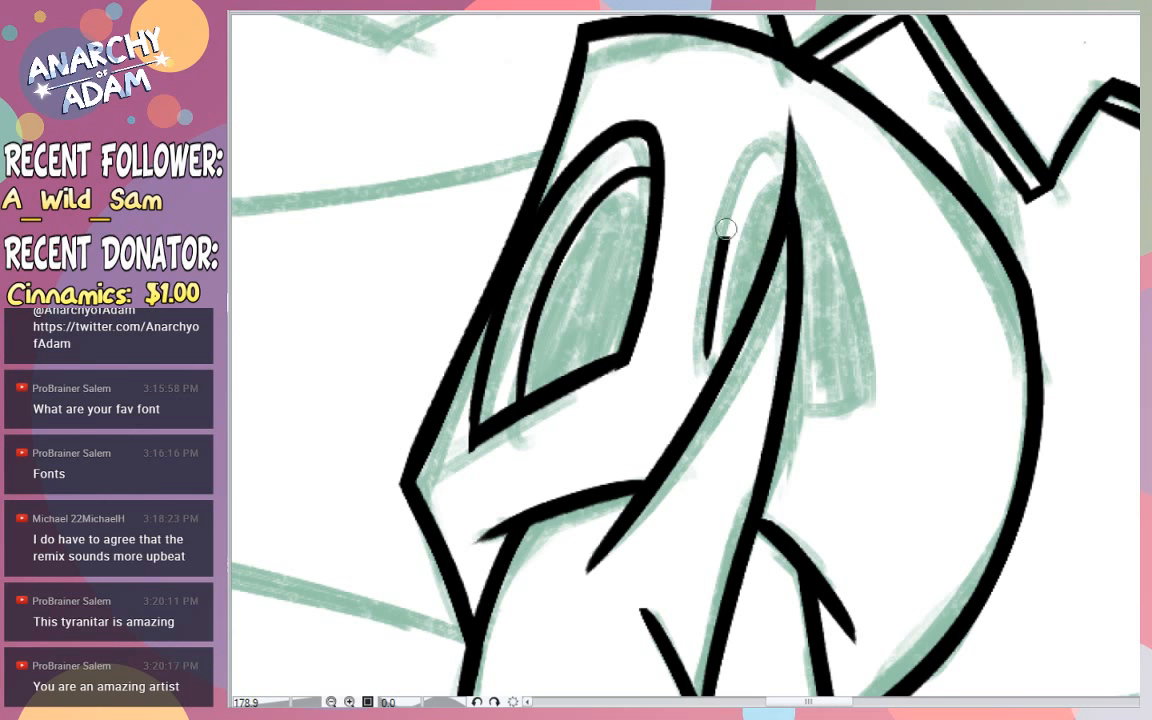
{"action": "left_click_drag", "start_coordinate": [790, 116], "coordinate": [802, 207]}
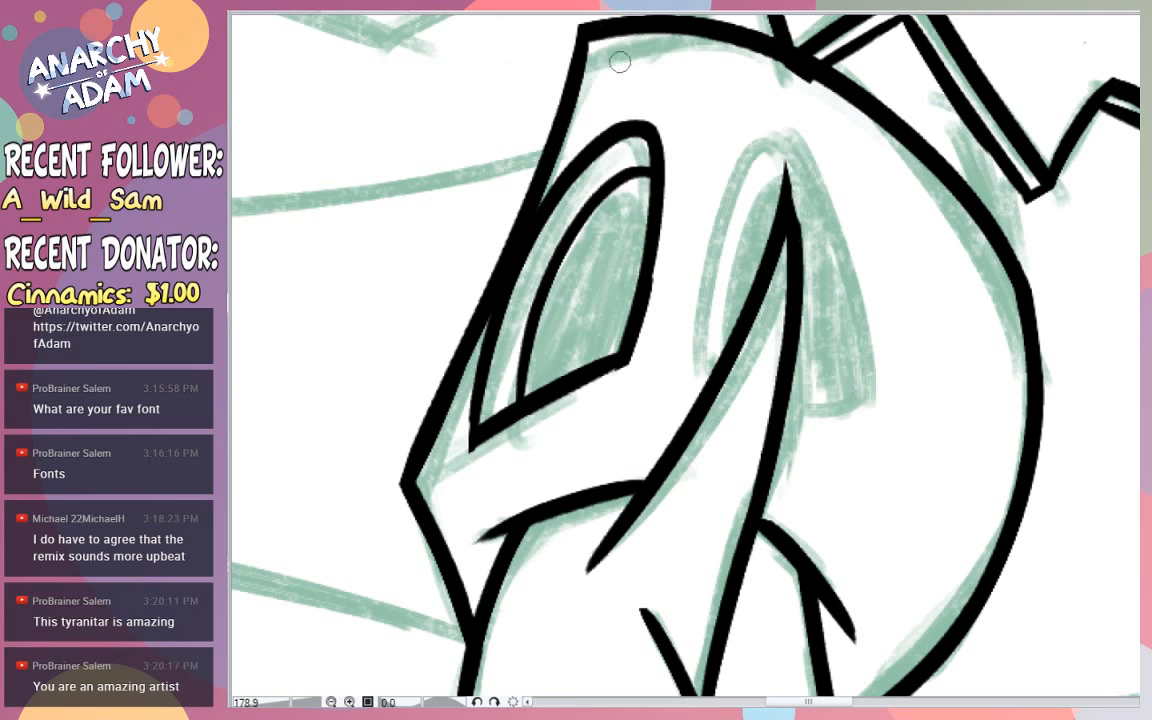
{"action": "mouse_move", "coordinate": [688, 350]}
{"action": "left_mouse_down"}
{"action": "mouse_move", "coordinate": [708, 243]}
{"action": "mouse_move", "coordinate": [866, 406]}
{"action": "left_mouse_up"}
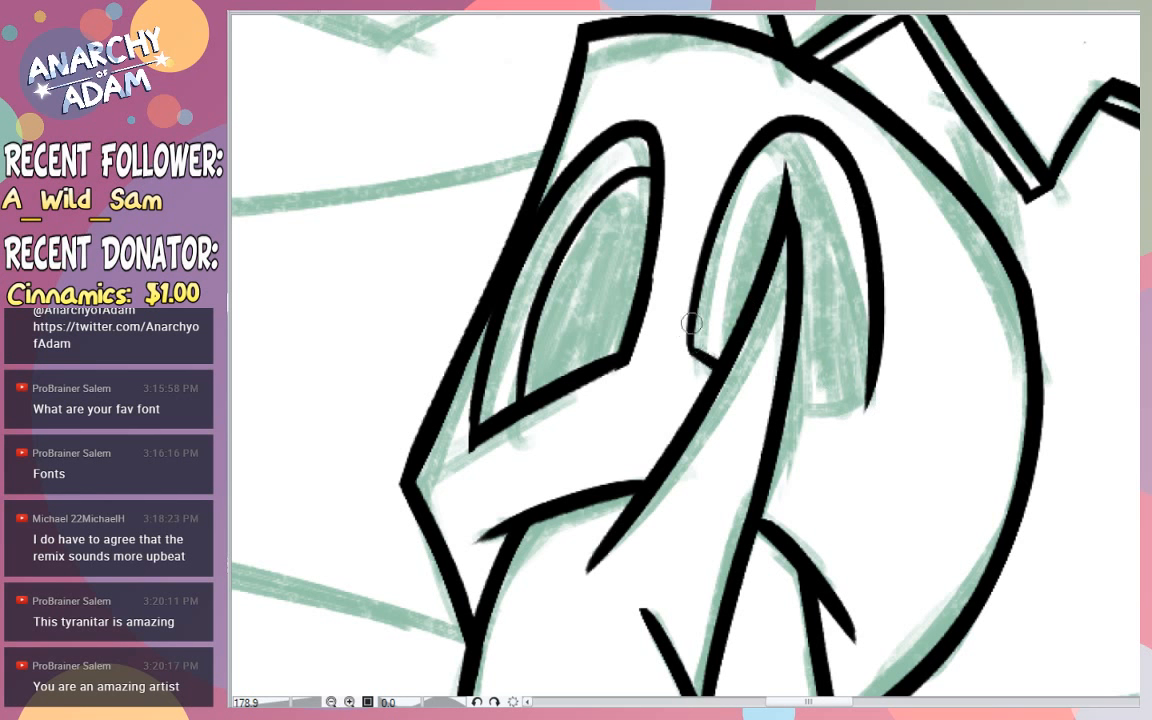
- Ink the second opening's curved inner rim and its rounded lower edge beside the armour point
{"action": "left_click_drag", "start_coordinate": [712, 352], "coordinate": [815, 187]}
{"action": "key", "text": "ctrl+z"}
{"action": "left_click_drag", "start_coordinate": [717, 357], "coordinate": [858, 174]}
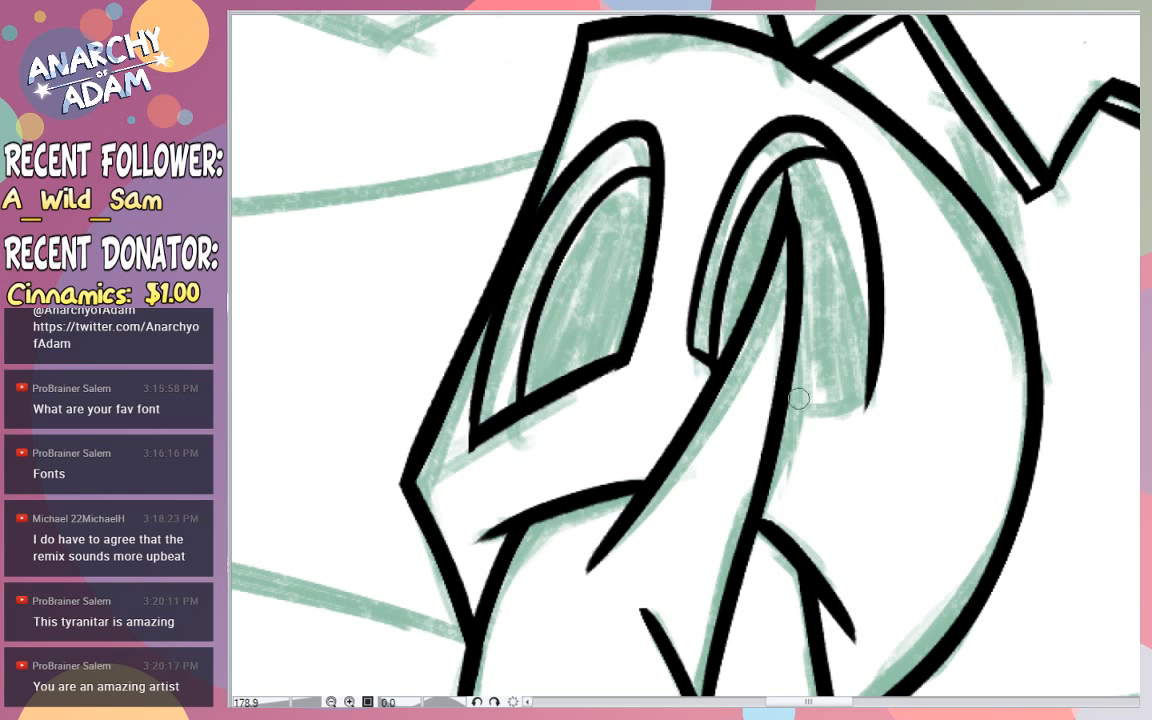
{"action": "mouse_move", "coordinate": [798, 398]}
{"action": "left_mouse_down"}
{"action": "mouse_move", "coordinate": [860, 415]}
{"action": "mouse_move", "coordinate": [857, 401]}
{"action": "mouse_move", "coordinate": [874, 392]}
{"action": "left_mouse_up"}
{"action": "key", "text": "ctrl+z"}
{"action": "key", "text": "ctrl+z"}
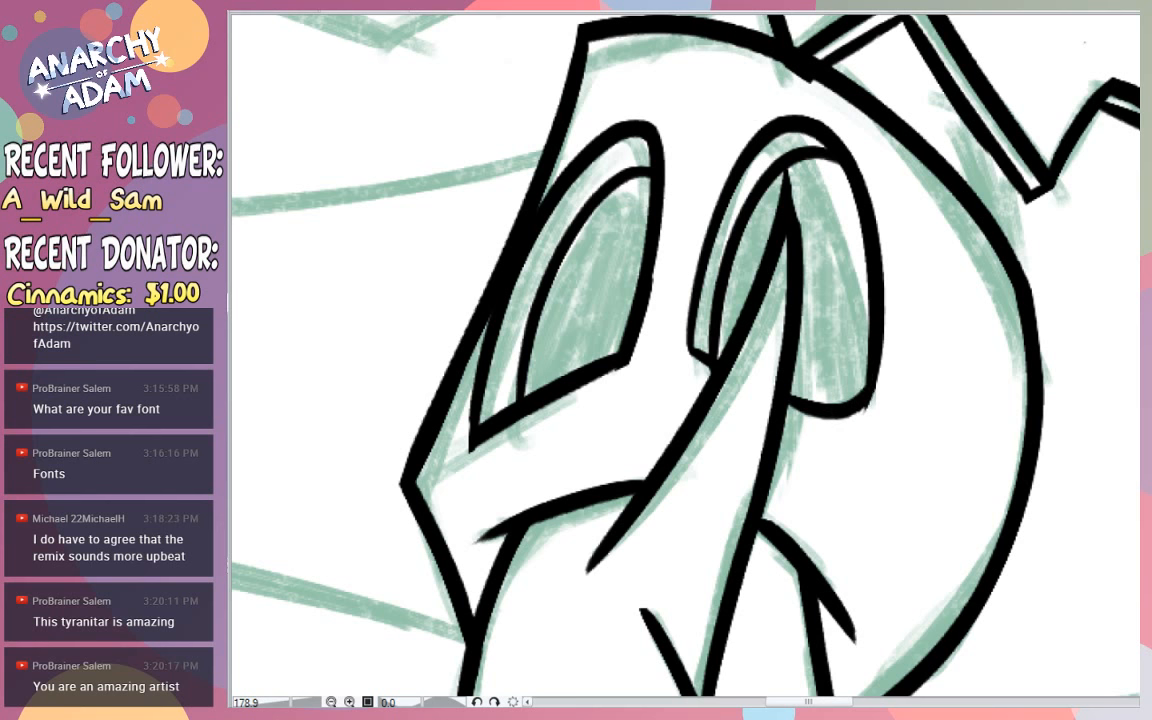
- Fill the inside of both thigh openings solid black on either side of the armour point
{"action": "left_click", "coordinate": [622, 238]}
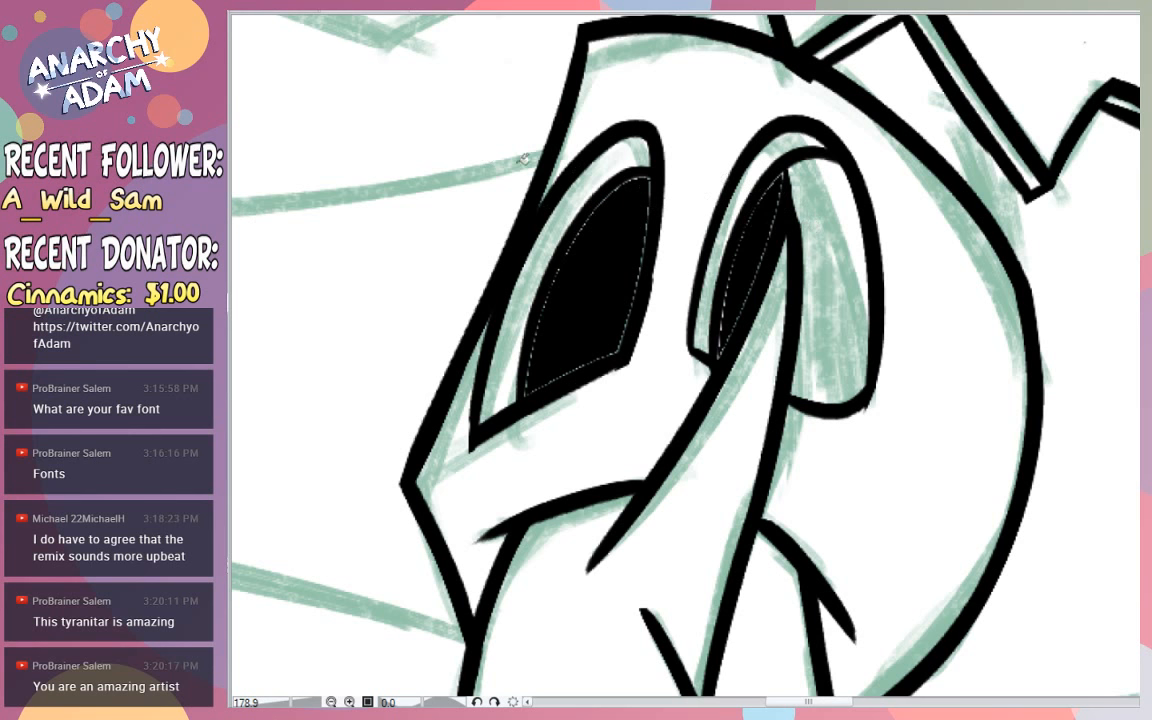
{"action": "left_click", "coordinate": [803, 162]}
{"action": "mouse_move", "coordinate": [571, 293]}
{"action": "left_mouse_down"}
{"action": "mouse_move", "coordinate": [524, 390]}
{"action": "mouse_move", "coordinate": [553, 279]}
{"action": "mouse_move", "coordinate": [635, 181]}
{"action": "mouse_move", "coordinate": [634, 270]}
{"action": "mouse_move", "coordinate": [644, 236]}
{"action": "mouse_move", "coordinate": [617, 348]}
{"action": "mouse_move", "coordinate": [530, 396]}
{"action": "left_mouse_up"}
{"action": "mouse_move", "coordinate": [775, 206]}
{"action": "left_mouse_down"}
{"action": "mouse_move", "coordinate": [723, 347]}
{"action": "mouse_move", "coordinate": [749, 289]}
{"action": "mouse_move", "coordinate": [731, 322]}
{"action": "mouse_move", "coordinate": [733, 268]}
{"action": "mouse_move", "coordinate": [773, 204]}
{"action": "mouse_move", "coordinate": [803, 235]}
{"action": "mouse_move", "coordinate": [794, 386]}
{"action": "left_mouse_up"}
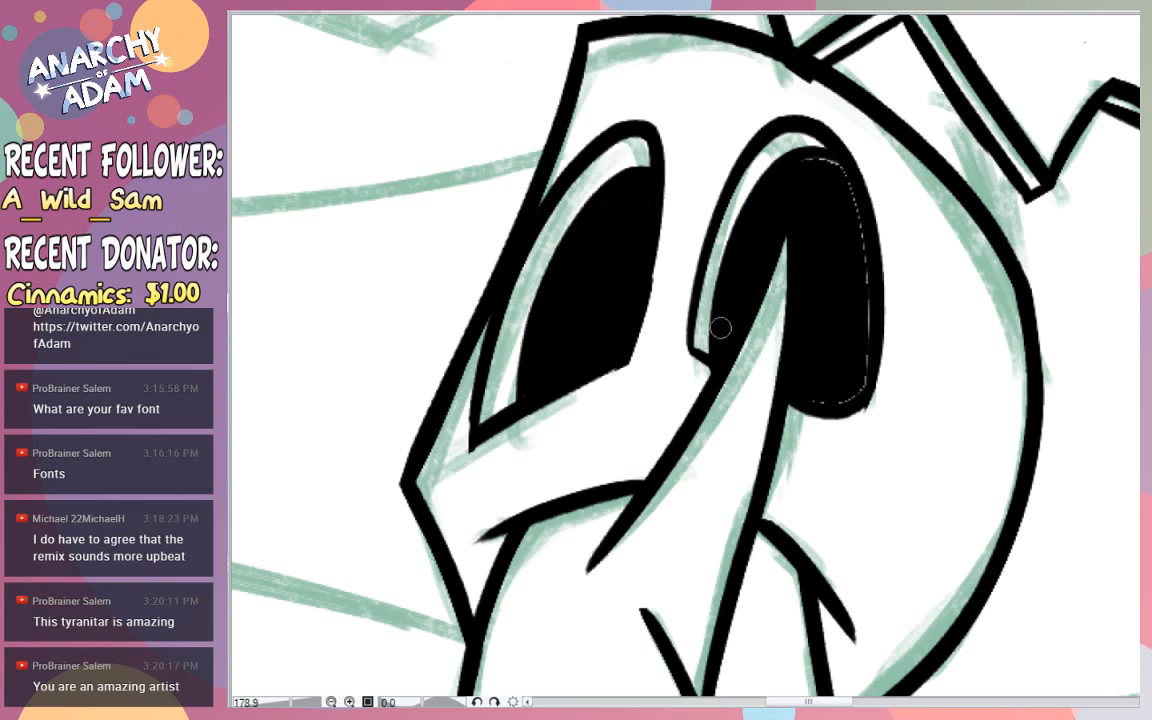
{"action": "mouse_move", "coordinate": [813, 159]}
{"action": "left_mouse_down"}
{"action": "mouse_move", "coordinate": [860, 237]}
{"action": "mouse_move", "coordinate": [866, 274]}
{"action": "mouse_move", "coordinate": [854, 393]}
{"action": "mouse_move", "coordinate": [815, 401]}
{"action": "left_mouse_up"}
- Ink the rounded belly line from the near knee up to the right side of the chest armour
{"action": "left_click_drag", "start_coordinate": [960, 376], "coordinate": [964, 345]}
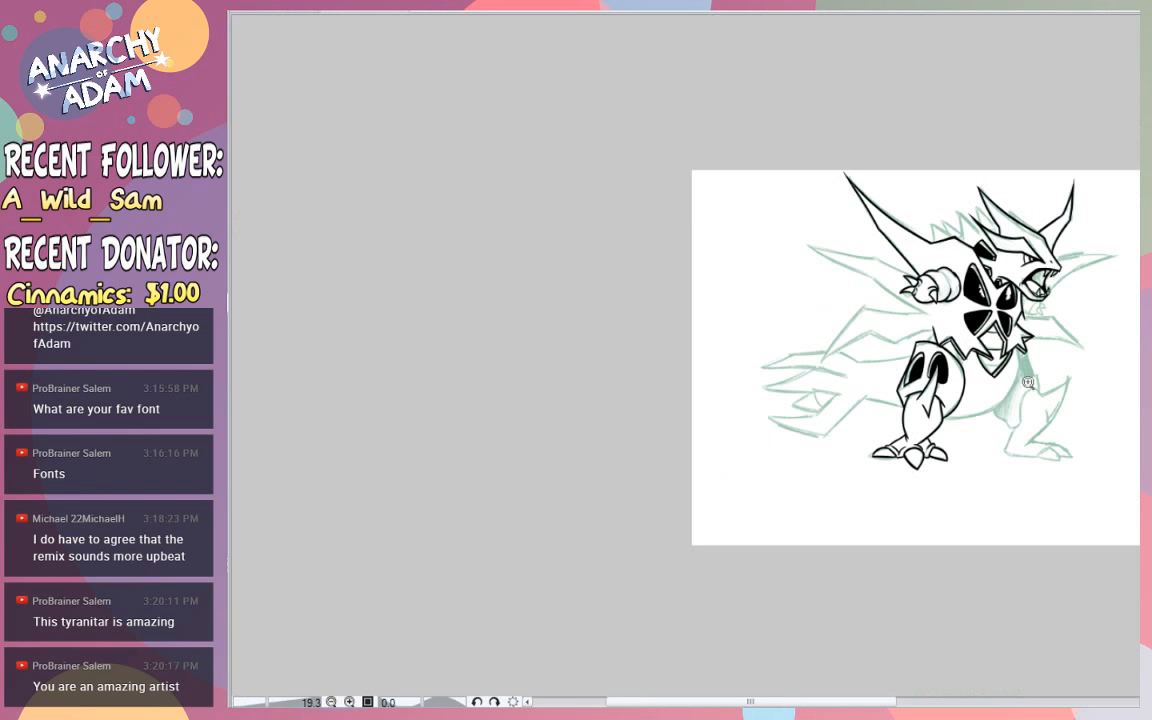
{"action": "left_click_drag", "start_coordinate": [1028, 382], "coordinate": [1095, 393]}
{"action": "left_click_drag", "start_coordinate": [859, 424], "coordinate": [930, 412]}
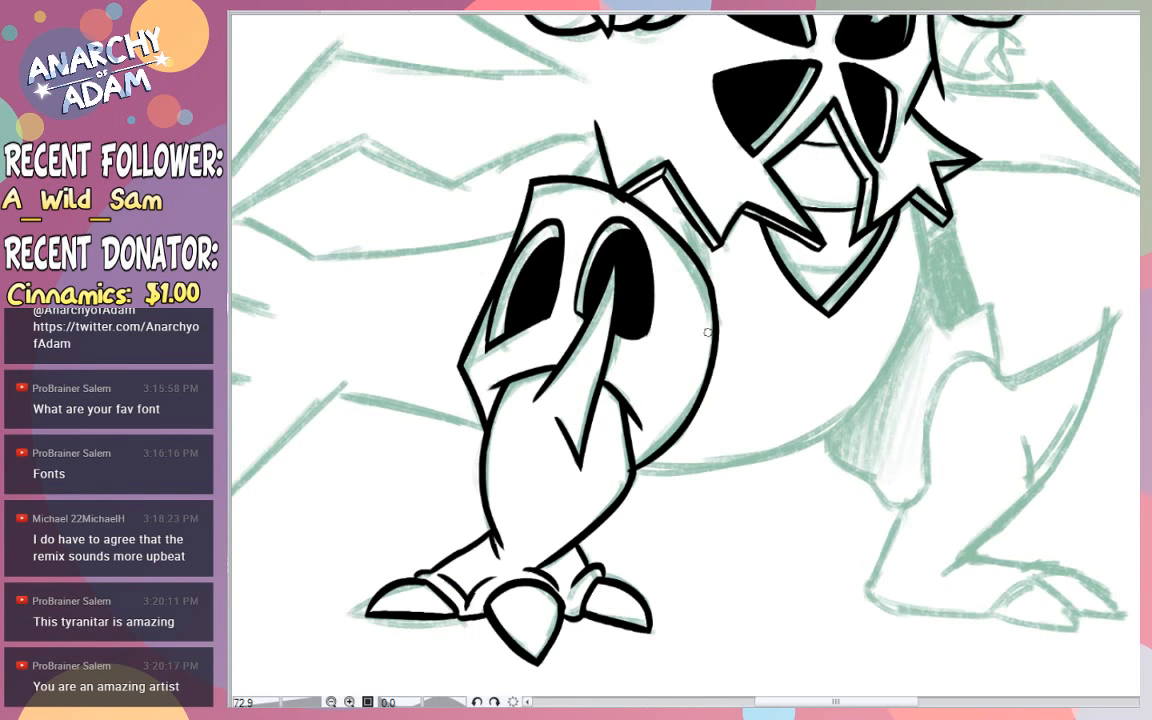
{"action": "mouse_move", "coordinate": [636, 467]}
{"action": "left_mouse_down"}
{"action": "mouse_move", "coordinate": [731, 463]}
{"action": "mouse_move", "coordinate": [908, 168]}
{"action": "mouse_move", "coordinate": [722, 468]}
{"action": "mouse_move", "coordinate": [800, 293]}
{"action": "mouse_move", "coordinate": [748, 401]}
{"action": "mouse_move", "coordinate": [673, 467]}
{"action": "mouse_move", "coordinate": [631, 470]}
{"action": "mouse_move", "coordinate": [726, 472]}
{"action": "left_mouse_up"}
{"action": "key", "text": "ctrl+z"}
{"action": "key", "text": "ctrl+z"}
{"action": "key", "text": "ctrl+z"}
{"action": "left_click_drag", "start_coordinate": [638, 468], "coordinate": [728, 472]}
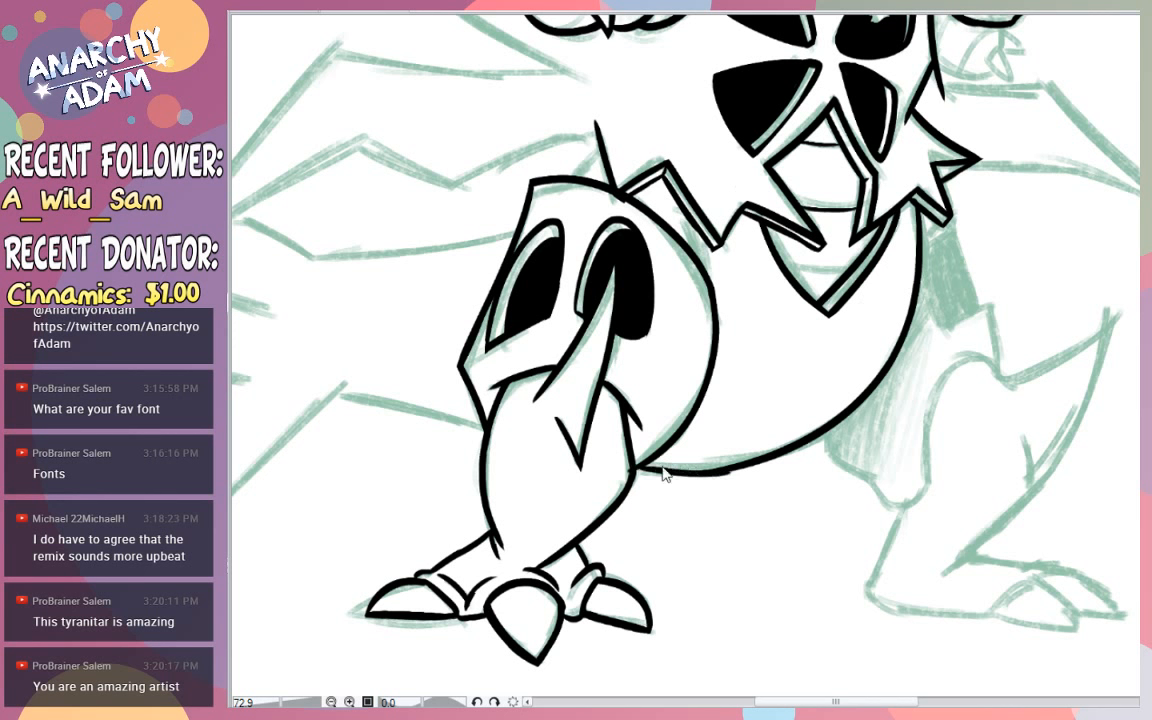
{"action": "key", "text": "ctrl+z"}
{"action": "left_click_drag", "start_coordinate": [638, 468], "coordinate": [737, 469]}
{"action": "scroll", "coordinate": [648, 462], "scroll_direction": "up", "scroll_amount": 6}
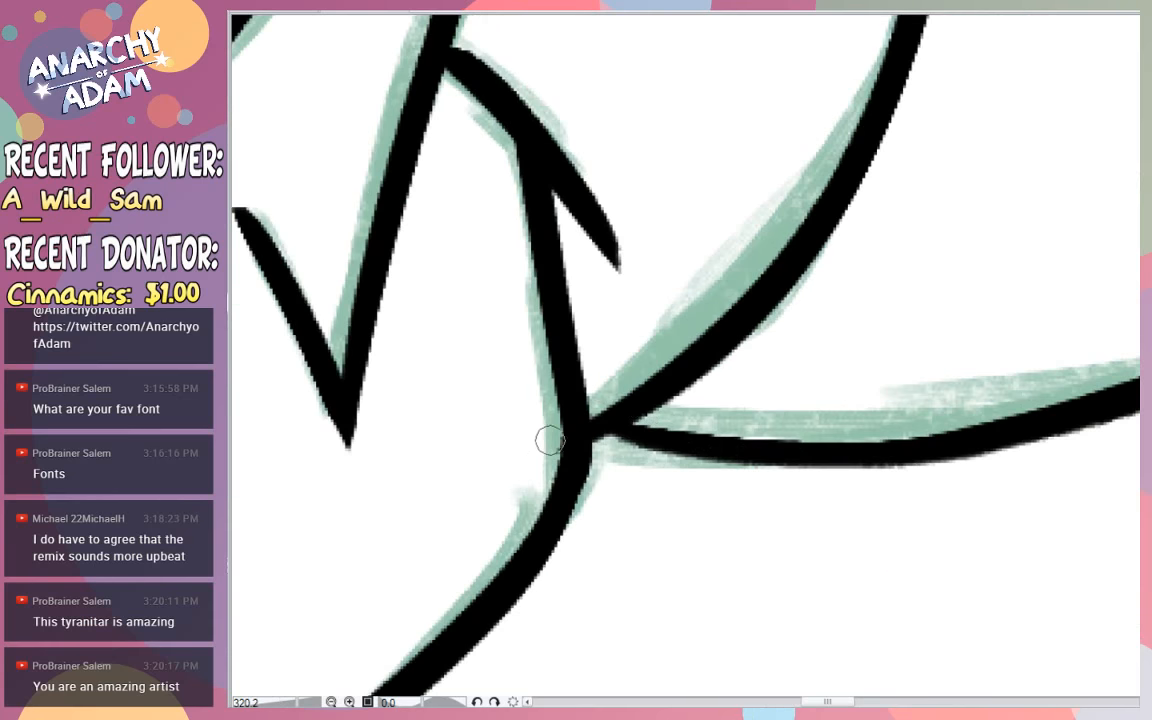
{"action": "scroll", "coordinate": [941, 159], "scroll_direction": "down", "scroll_amount": 10}
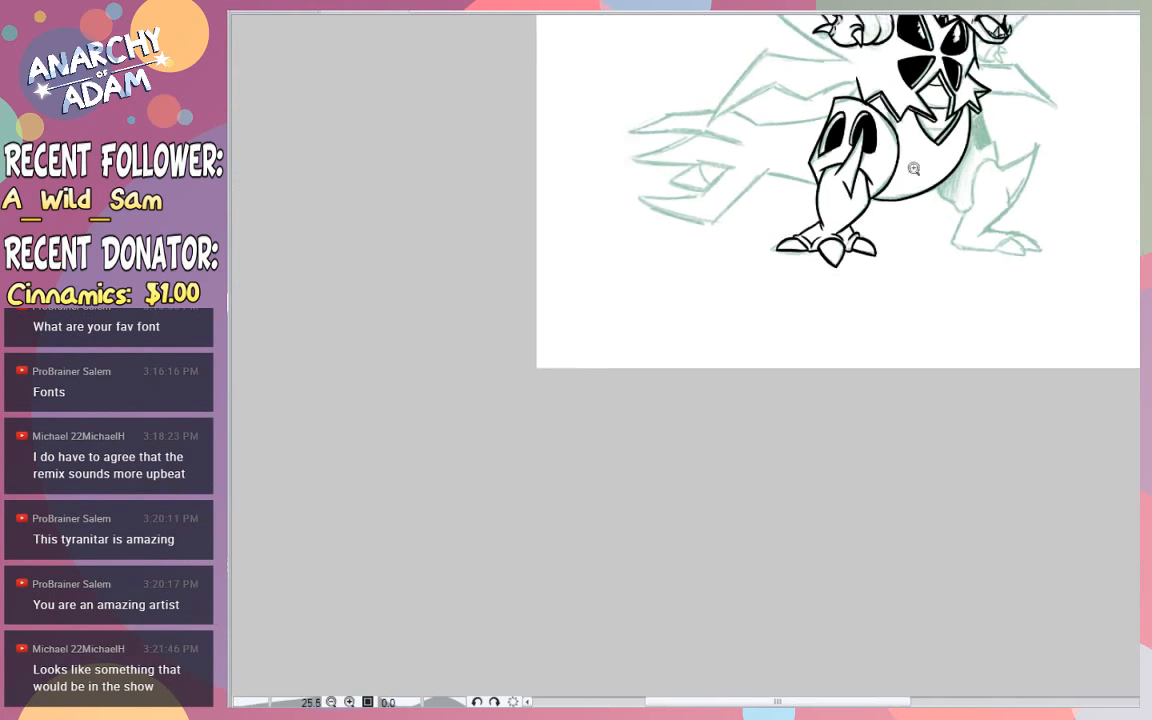
- Ink the slanted upper and lower edges of the dark patch between the belly and the far leg
{"action": "scroll", "coordinate": [951, 226], "scroll_direction": "up", "scroll_amount": 4}
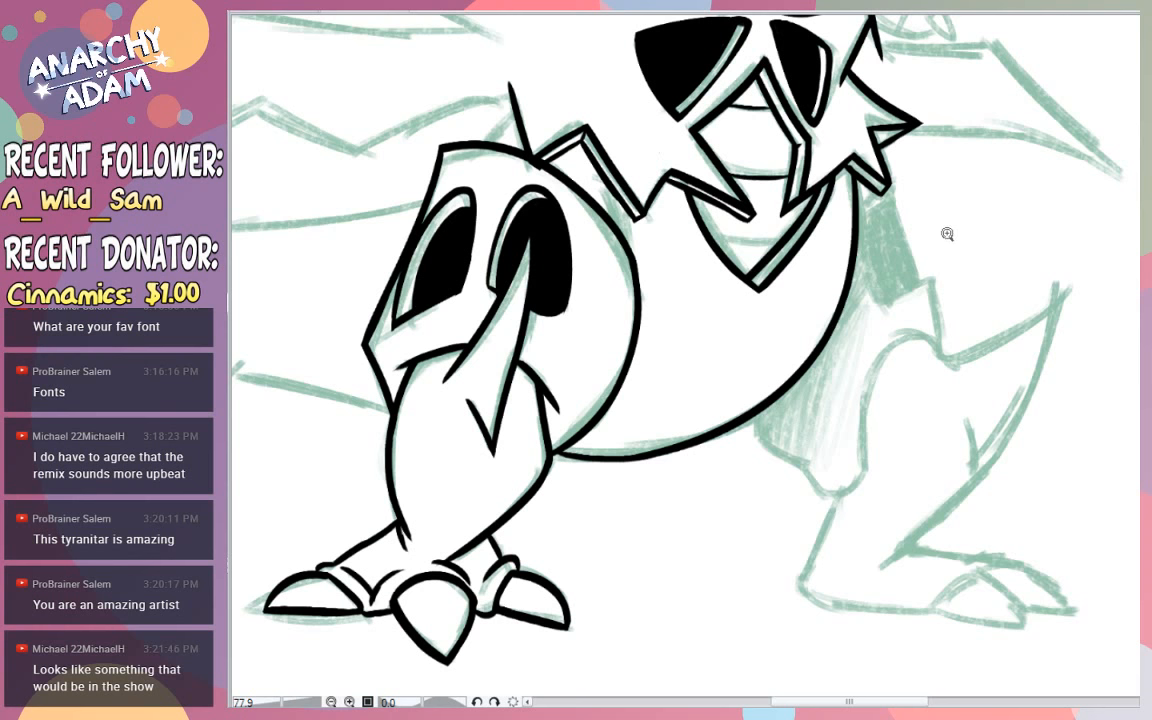
{"action": "scroll", "coordinate": [945, 237], "scroll_direction": "down", "scroll_amount": 4}
{"action": "scroll", "coordinate": [866, 273], "scroll_direction": "up", "scroll_amount": 2}
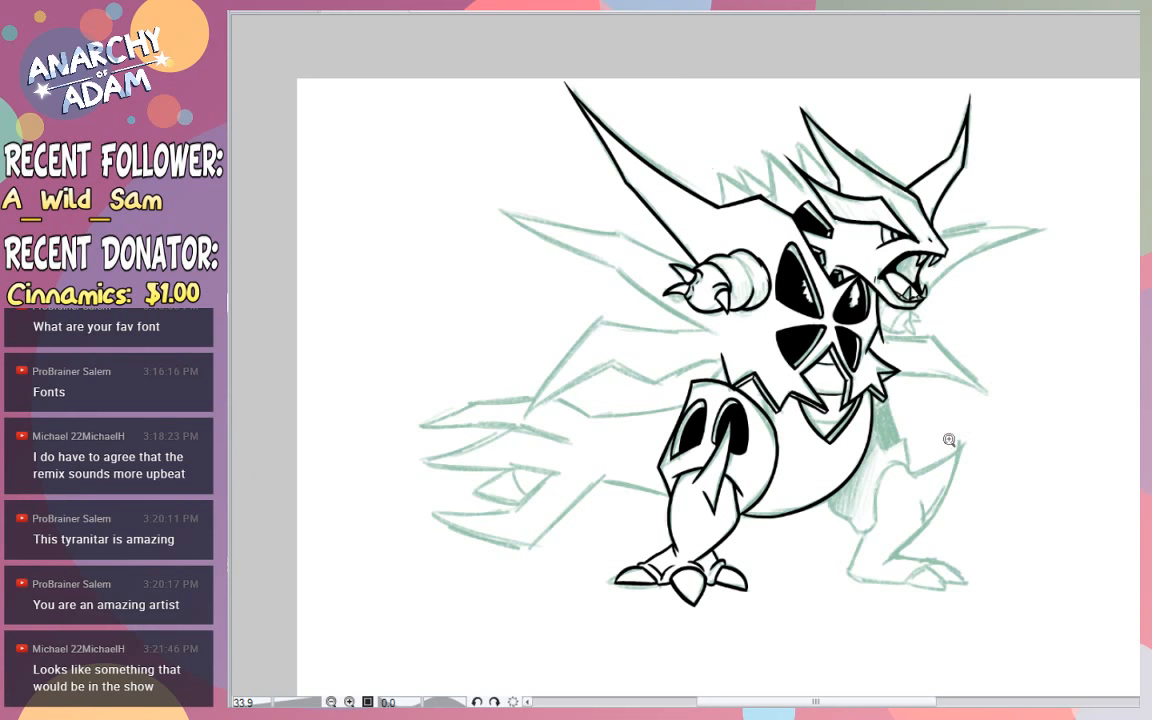
{"action": "scroll", "coordinate": [918, 437], "scroll_direction": "up", "scroll_amount": 4}
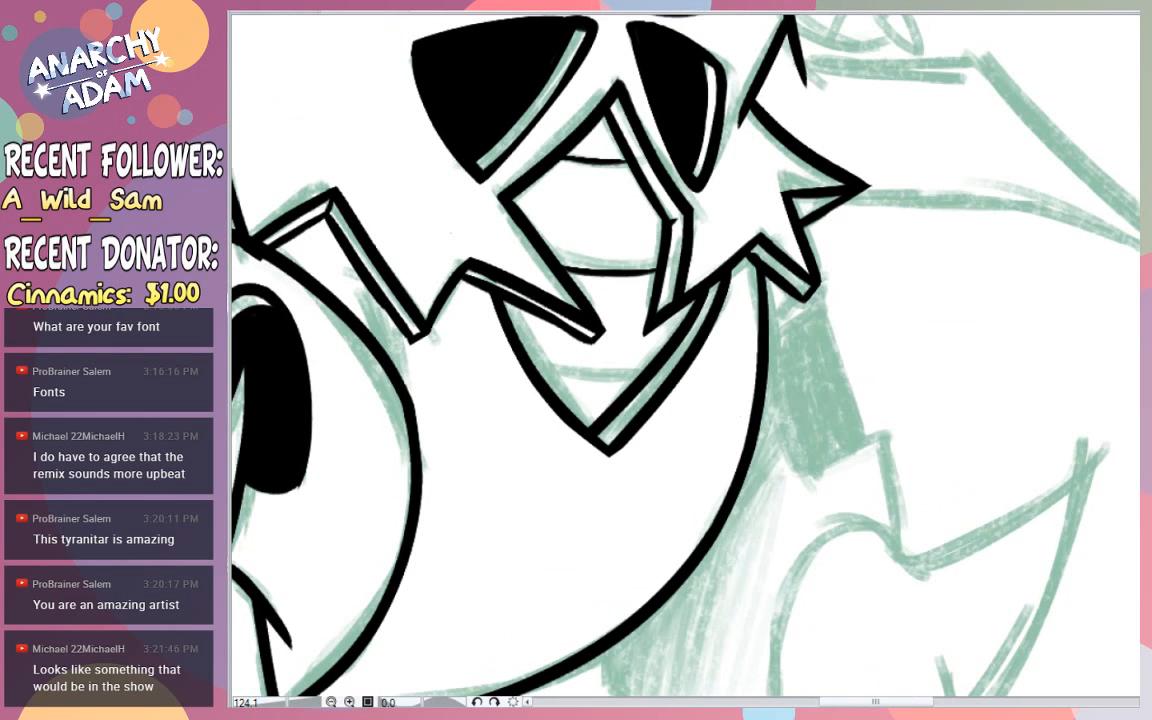
{"action": "left_click_drag", "start_coordinate": [828, 306], "coordinate": [767, 344]}
{"action": "mouse_move", "coordinate": [830, 306]}
{"action": "left_mouse_down"}
{"action": "mouse_move", "coordinate": [767, 353]}
{"action": "mouse_move", "coordinate": [802, 475]}
{"action": "left_mouse_up"}
{"action": "key", "text": "ctrl+z"}
{"action": "left_click_drag", "start_coordinate": [766, 362], "coordinate": [869, 453]}
{"action": "key", "text": "ctrl+z"}
{"action": "mouse_move", "coordinate": [766, 367]}
{"action": "left_mouse_down"}
{"action": "mouse_move", "coordinate": [811, 470]}
{"action": "mouse_move", "coordinate": [909, 431]}
{"action": "left_mouse_up"}
{"action": "key", "text": "ctrl+z"}
- Ink the narrow angular lip beneath the chest armour's lower right point, directly above the dark patch
{"action": "key", "text": "ctrl+z"}
{"action": "left_click_drag", "start_coordinate": [798, 470], "coordinate": [898, 424]}
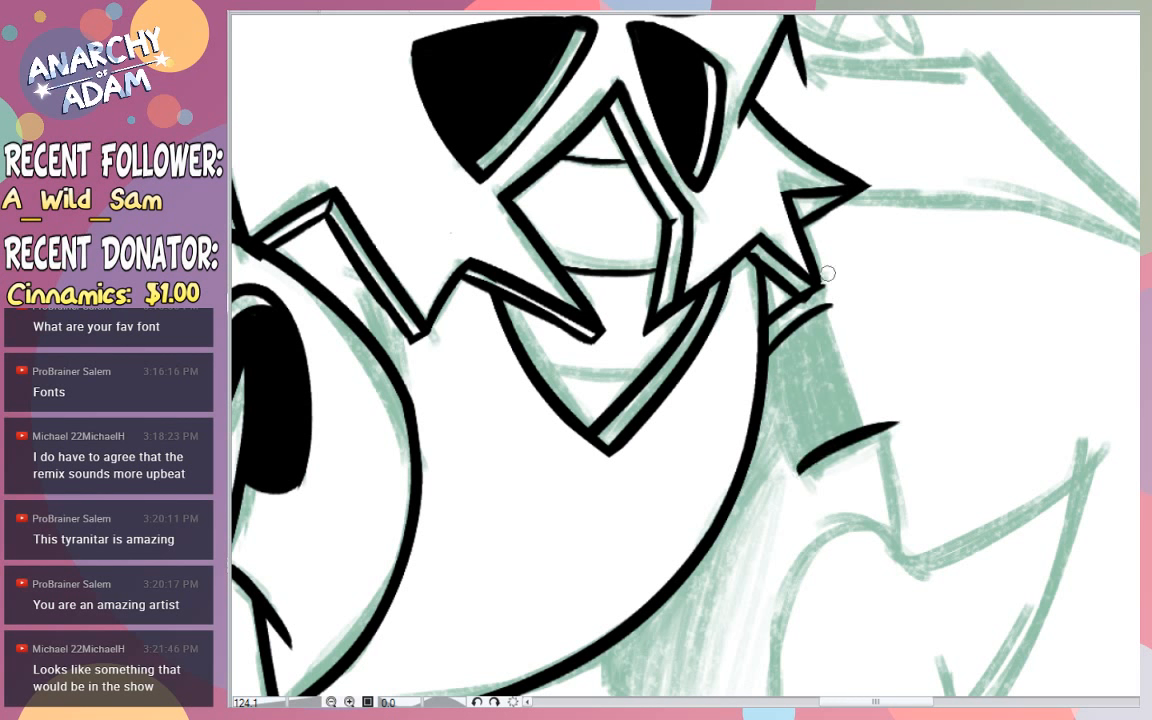
{"action": "mouse_move", "coordinate": [829, 307]}
{"action": "left_mouse_down"}
{"action": "mouse_move", "coordinate": [836, 283]}
{"action": "mouse_move", "coordinate": [804, 228]}
{"action": "left_mouse_up"}
{"action": "key", "text": "ctrl+z"}
{"action": "key", "text": "ctrl+z"}
{"action": "key", "text": "ctrl+z"}
{"action": "mouse_move", "coordinate": [836, 284]}
{"action": "left_mouse_down"}
{"action": "mouse_move", "coordinate": [807, 234]}
{"action": "mouse_move", "coordinate": [836, 285]}
{"action": "mouse_move", "coordinate": [768, 328]}
{"action": "left_mouse_up"}
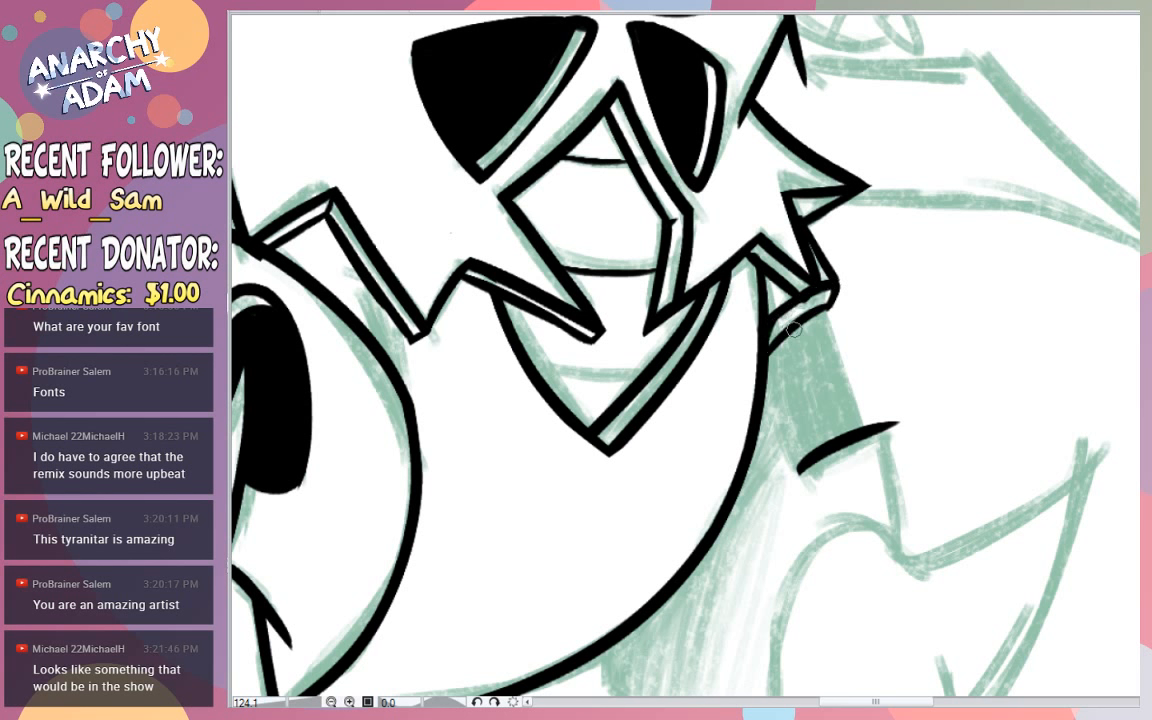
- Close the patch beside the belly with its two side edges and fill it solid black
{"action": "left_click_drag", "start_coordinate": [767, 385], "coordinate": [800, 478]}
{"action": "key", "text": "ctrl+z"}
{"action": "left_click_drag", "start_coordinate": [766, 362], "coordinate": [792, 466]}
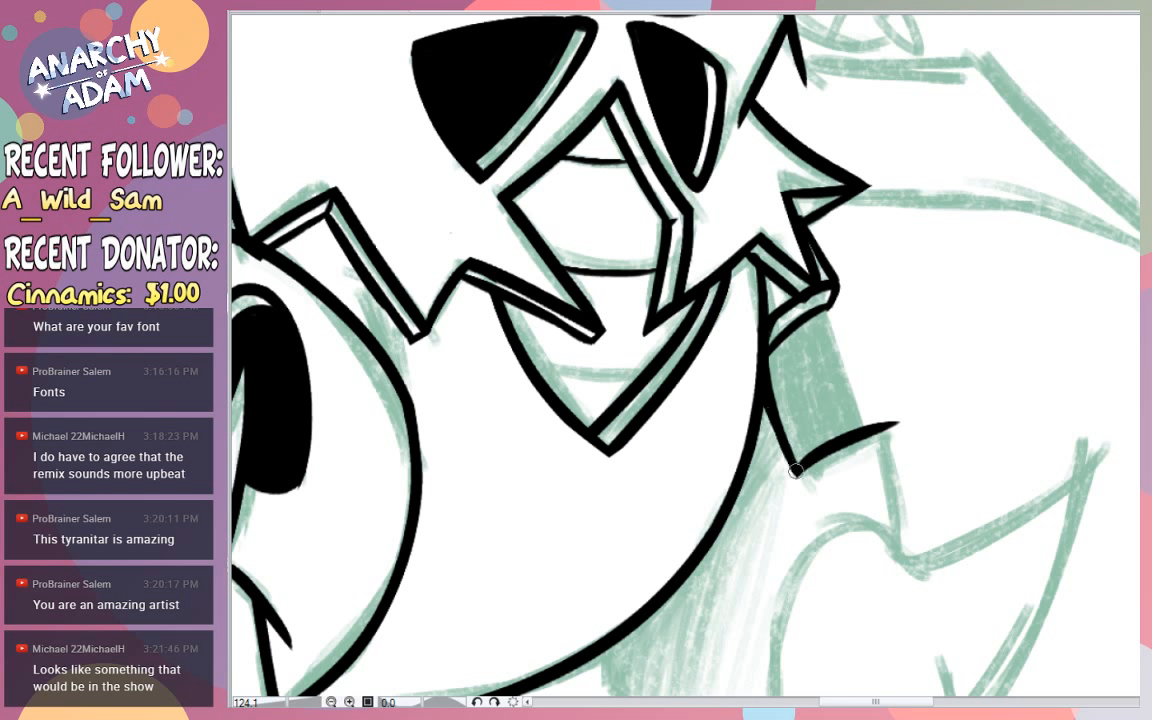
{"action": "left_click_drag", "start_coordinate": [822, 302], "coordinate": [860, 410]}
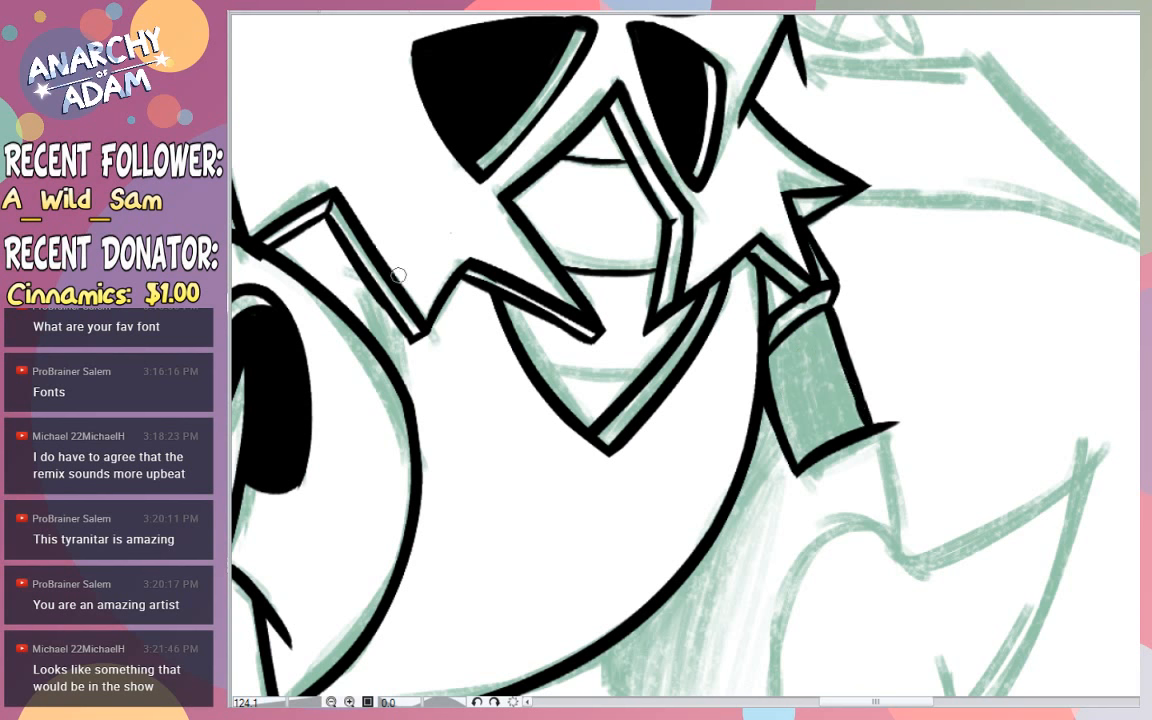
{"action": "left_click", "coordinate": [831, 387]}
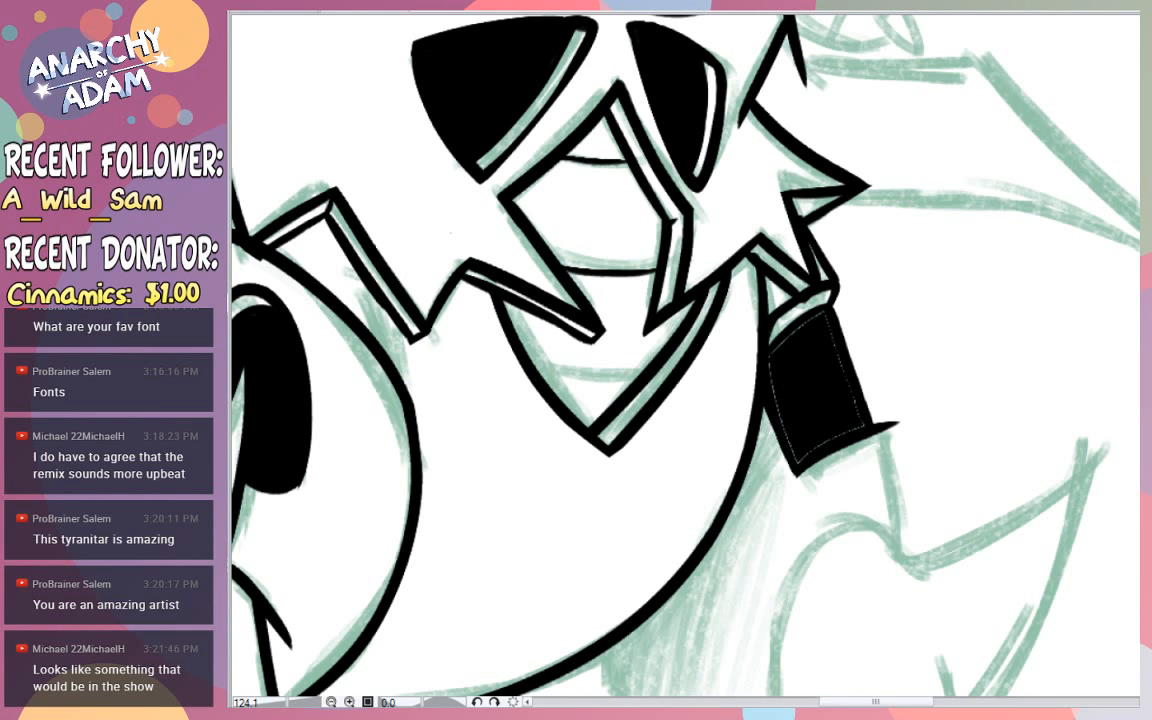
{"action": "mouse_move", "coordinate": [819, 320]}
{"action": "left_mouse_down"}
{"action": "mouse_move", "coordinate": [774, 354]}
{"action": "mouse_move", "coordinate": [797, 459]}
{"action": "mouse_move", "coordinate": [821, 397]}
{"action": "mouse_move", "coordinate": [846, 422]}
{"action": "mouse_move", "coordinate": [800, 454]}
{"action": "mouse_move", "coordinate": [862, 425]}
{"action": "mouse_move", "coordinate": [816, 450]}
{"action": "left_mouse_up"}
{"action": "left_click_drag", "start_coordinate": [851, 411], "coordinate": [835, 348]}
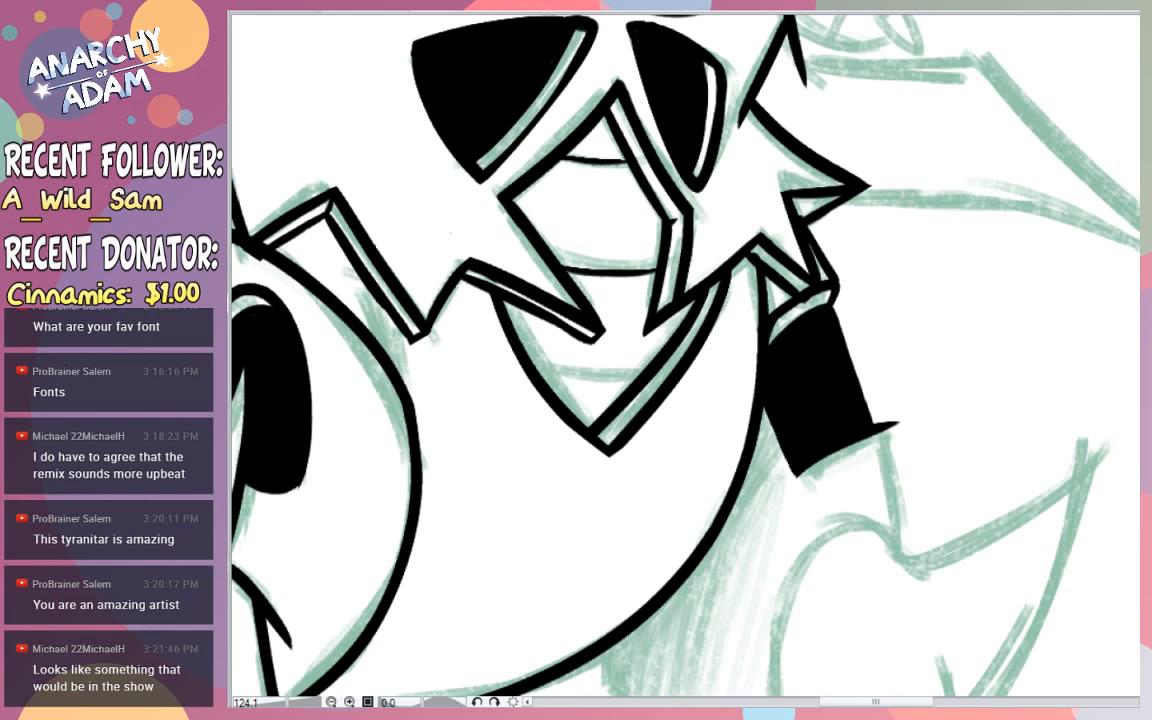
- Ink the short edge descending from the black patch and the far thigh's arched inner edge running down to the shaded underside
{"action": "scroll", "coordinate": [949, 283], "scroll_direction": "down", "scroll_amount": 3}
{"action": "mouse_move", "coordinate": [889, 158]}
{"action": "left_mouse_down"}
{"action": "mouse_move", "coordinate": [911, 302]}
{"action": "mouse_move", "coordinate": [895, 274]}
{"action": "mouse_move", "coordinate": [798, 286]}
{"action": "left_mouse_up"}
{"action": "key", "text": "ctrl+z"}
{"action": "key", "text": "ctrl+z"}
{"action": "key", "text": "ctrl+z"}
{"action": "key", "text": "ctrl+z"}
{"action": "left_click_drag", "start_coordinate": [908, 298], "coordinate": [782, 345]}
{"action": "key", "text": "ctrl+z"}
{"action": "left_click_drag", "start_coordinate": [911, 290], "coordinate": [777, 487]}
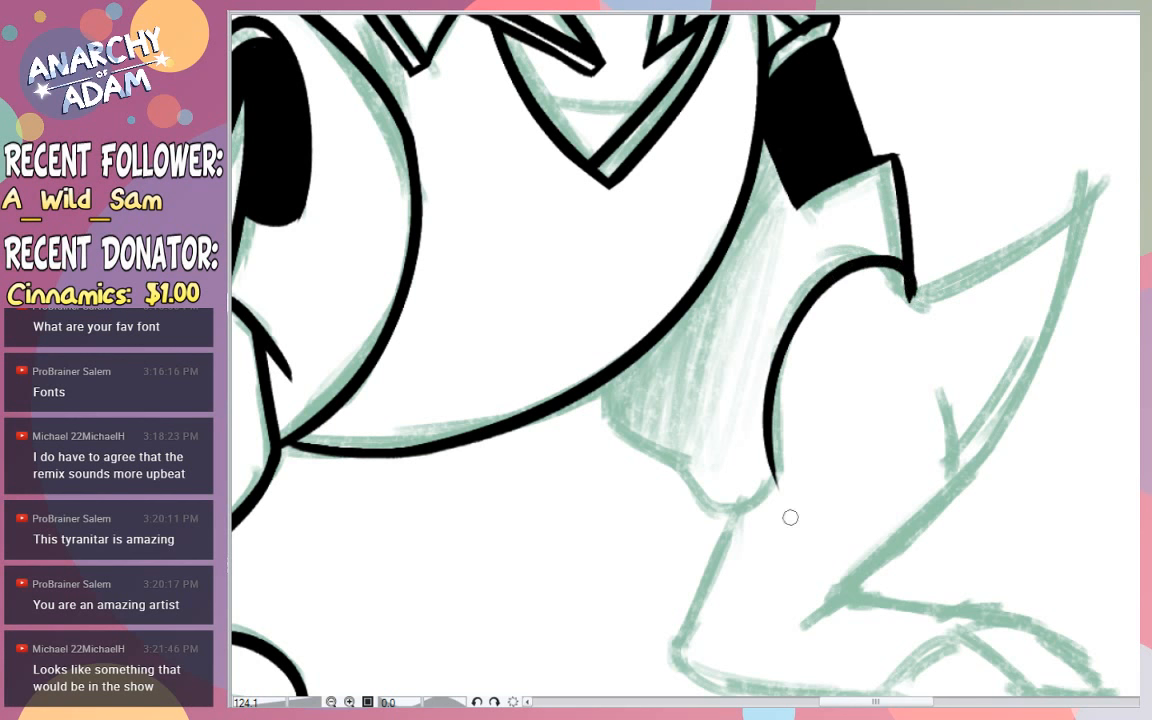
{"action": "key", "text": "ctrl+z"}
{"action": "left_click_drag", "start_coordinate": [905, 296], "coordinate": [672, 522]}
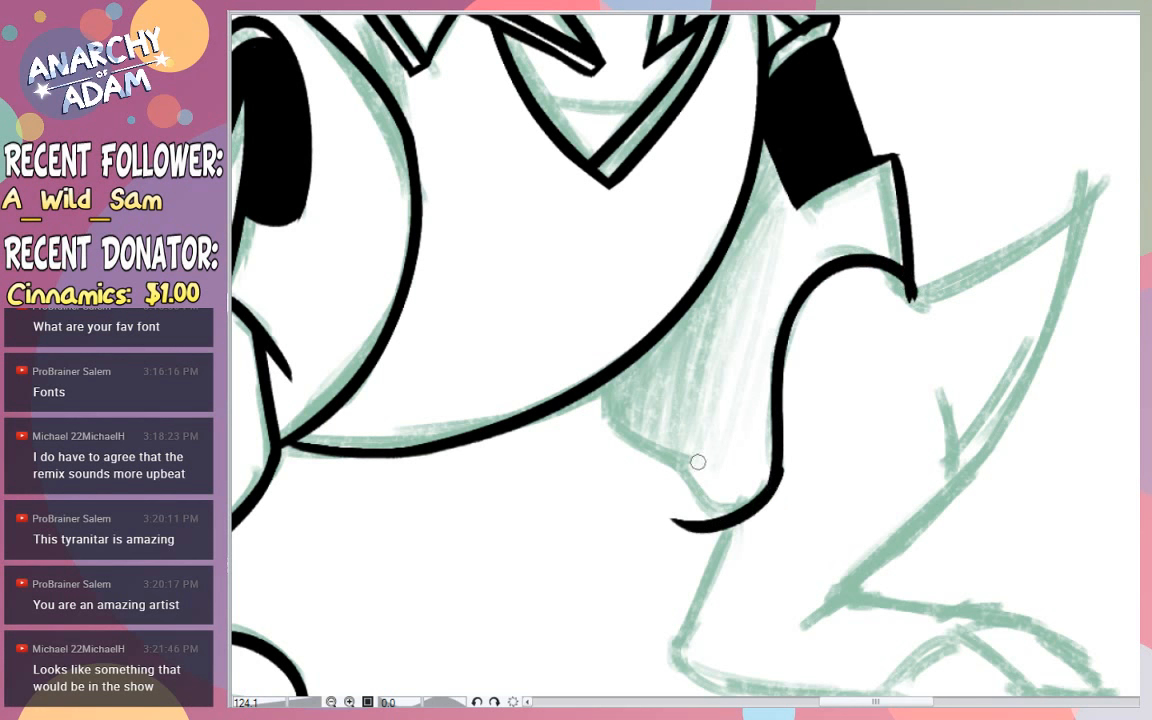
{"action": "key", "text": "ctrl+z"}
{"action": "left_click_drag", "start_coordinate": [781, 464], "coordinate": [690, 503]}
- Ink the wavy lower edge of the shaded area from the belly to the far thigh's inner line
{"action": "mouse_move", "coordinate": [603, 390]}
{"action": "left_mouse_down"}
{"action": "mouse_move", "coordinate": [609, 430]}
{"action": "mouse_move", "coordinate": [695, 462]}
{"action": "left_mouse_up"}
{"action": "key", "text": "ctrl+z"}
{"action": "key", "text": "ctrl+z"}
{"action": "left_click_drag", "start_coordinate": [597, 388], "coordinate": [720, 523]}
{"action": "key", "text": "ctrl+z"}
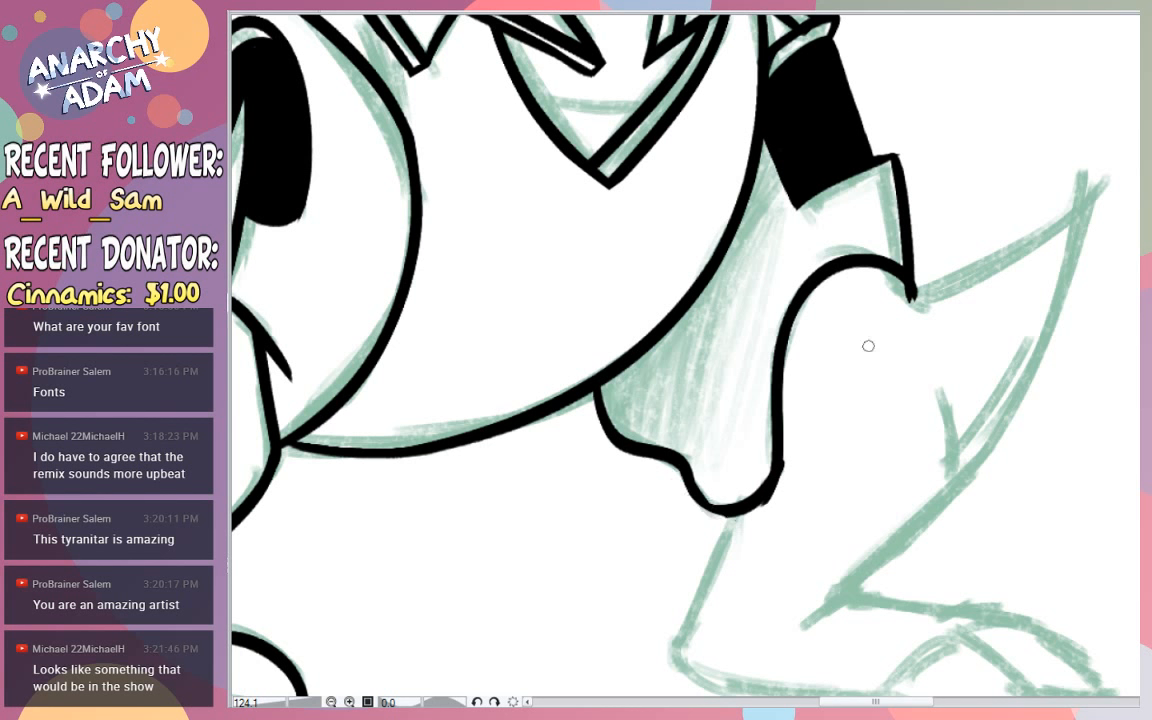
- Ink the upper edge of the far leg's spike as a curve rising outward to its point
{"action": "key", "text": "ctrl+z"}
{"action": "left_click_drag", "start_coordinate": [901, 285], "coordinate": [1029, 248]}
{"action": "key", "text": "ctrl+z"}
{"action": "left_click_drag", "start_coordinate": [900, 288], "coordinate": [1080, 166]}
{"action": "key", "text": "ctrl+z"}
{"action": "mouse_move", "coordinate": [900, 287]}
{"action": "left_mouse_down"}
{"action": "mouse_move", "coordinate": [1068, 157]}
{"action": "mouse_move", "coordinate": [1093, 169]}
{"action": "mouse_move", "coordinate": [1098, 158]}
{"action": "mouse_move", "coordinate": [983, 473]}
{"action": "left_mouse_up"}
{"action": "key", "text": "ctrl+z"}
- Ink the outer edge of the far leg's spike as one long curve between the spike's tip and the ankle
{"action": "key", "text": "ctrl+z"}
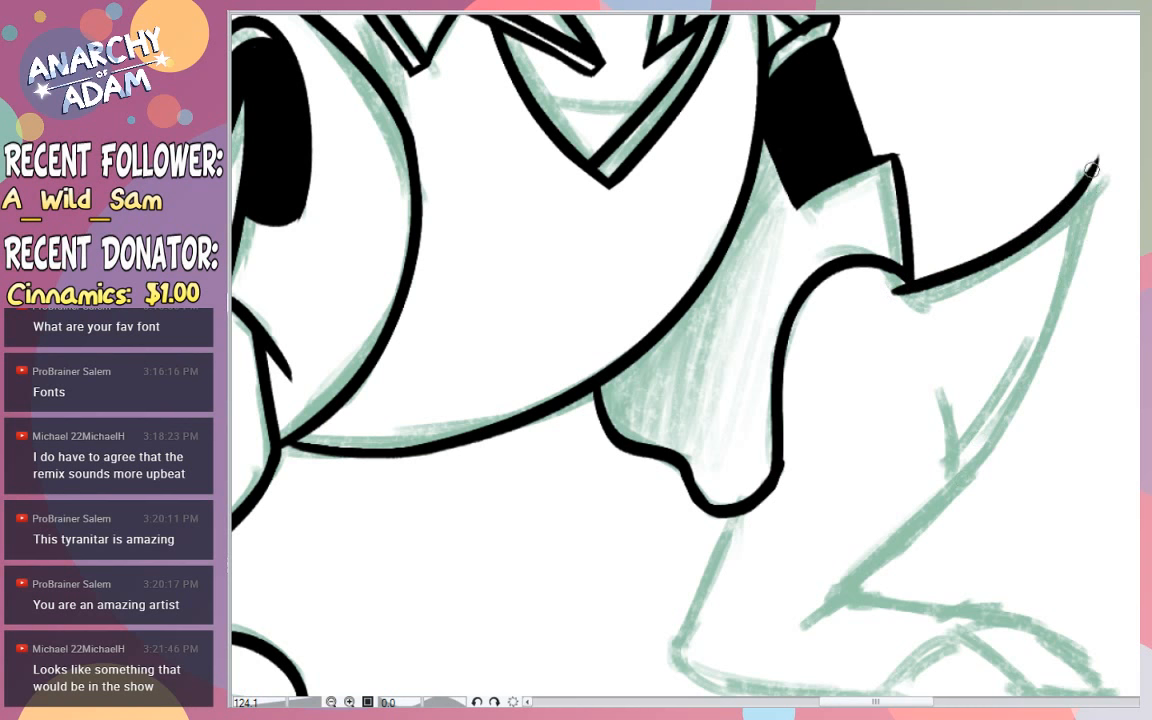
{"action": "left_click_drag", "start_coordinate": [1097, 164], "coordinate": [964, 507]}
{"action": "key", "text": "ctrl+z"}
{"action": "left_click_drag", "start_coordinate": [1096, 166], "coordinate": [946, 481]}
{"action": "key", "text": "ctrl+z"}
{"action": "mouse_move", "coordinate": [1094, 160]}
{"action": "left_mouse_down"}
{"action": "mouse_move", "coordinate": [946, 487]}
{"action": "mouse_move", "coordinate": [988, 445]}
{"action": "mouse_move", "coordinate": [1077, 51]}
{"action": "left_mouse_up"}
{"action": "key", "text": "ctrl+z"}
{"action": "key", "text": "ctrl+z"}
{"action": "mouse_move", "coordinate": [820, 600]}
{"action": "left_mouse_down"}
{"action": "mouse_move", "coordinate": [1080, 123]}
{"action": "mouse_move", "coordinate": [1076, 100]}
{"action": "left_mouse_up"}
{"action": "key", "text": "ctrl+z"}
{"action": "mouse_move", "coordinate": [735, 553]}
{"action": "left_mouse_down"}
{"action": "mouse_move", "coordinate": [960, 315]}
{"action": "mouse_move", "coordinate": [975, 88]}
{"action": "left_mouse_up"}
{"action": "key", "text": "ctrl+z"}
{"action": "left_click_drag", "start_coordinate": [820, 603], "coordinate": [1090, 65]}
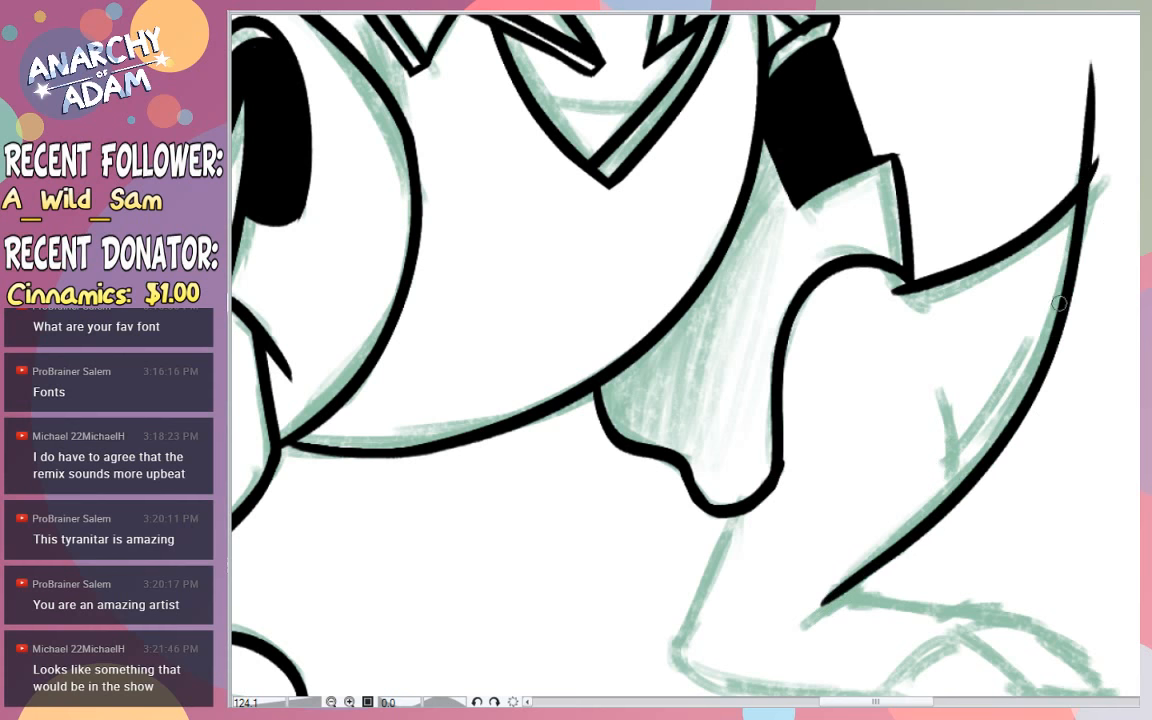
{"action": "key", "text": "ctrl+z"}
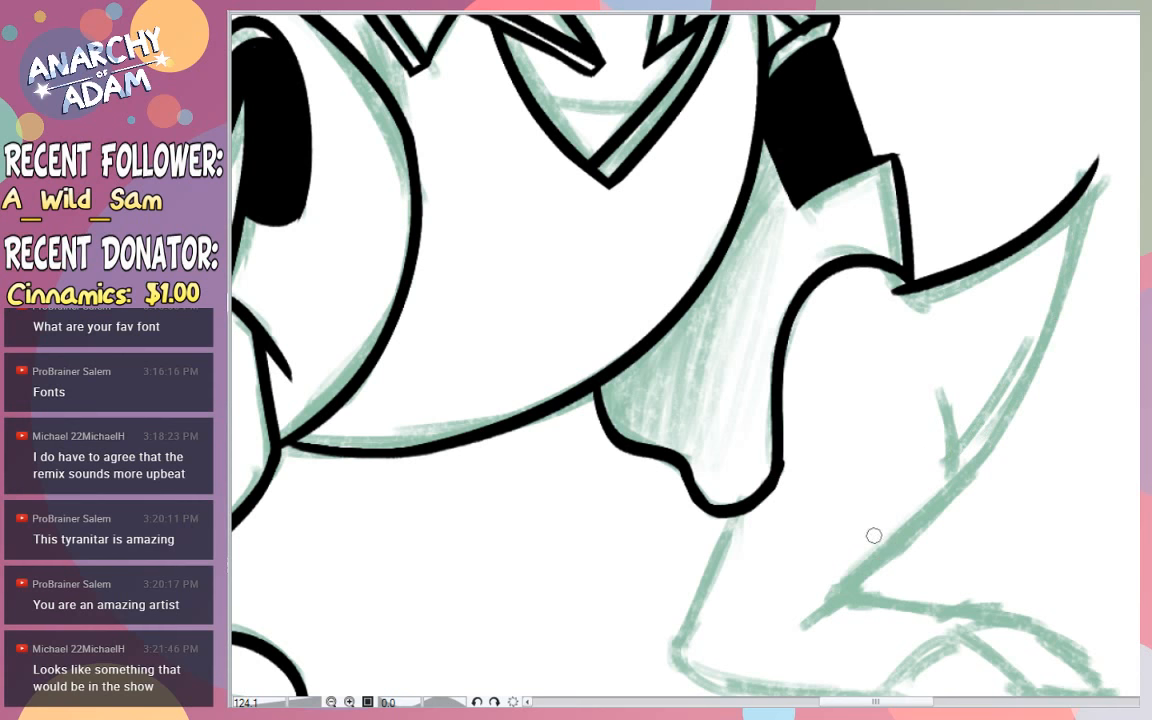
{"action": "left_click_drag", "start_coordinate": [735, 553], "coordinate": [975, 90]}
{"action": "key", "text": "ctrl+z"}
{"action": "left_click_drag", "start_coordinate": [820, 598], "coordinate": [1105, 68]}
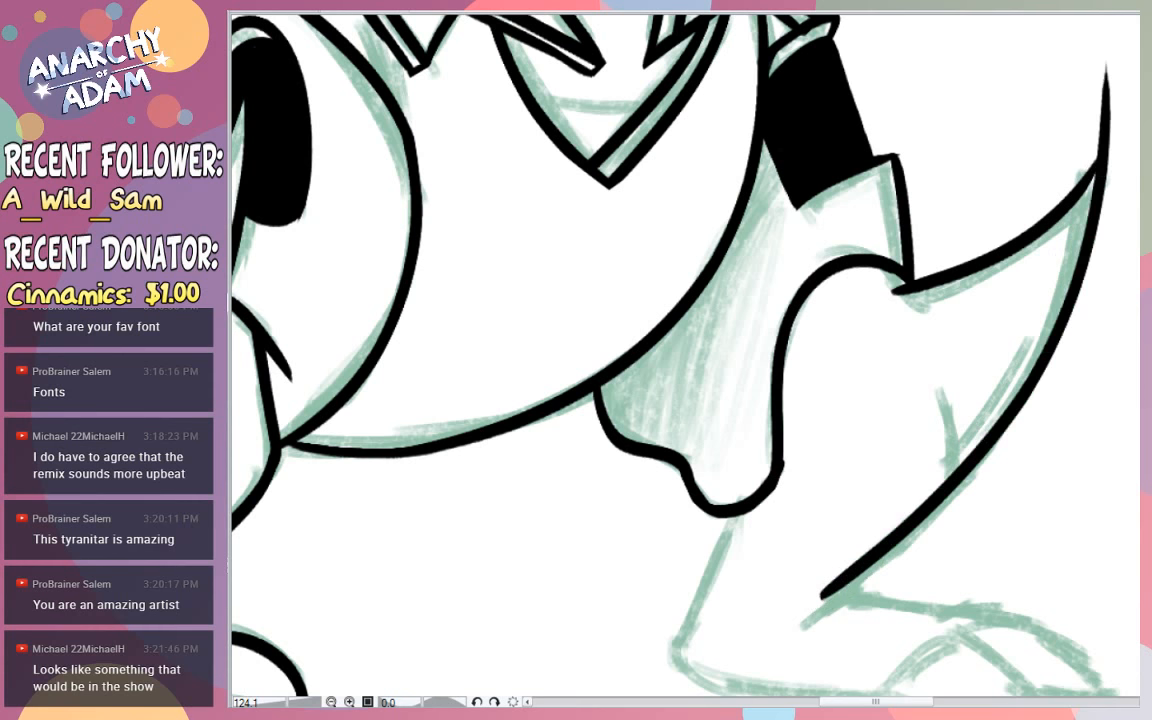
- Ink the two short crease lines inside the far leg's spike and erase the overshoot above its tip
{"action": "left_click_drag", "start_coordinate": [932, 375], "coordinate": [957, 468]}
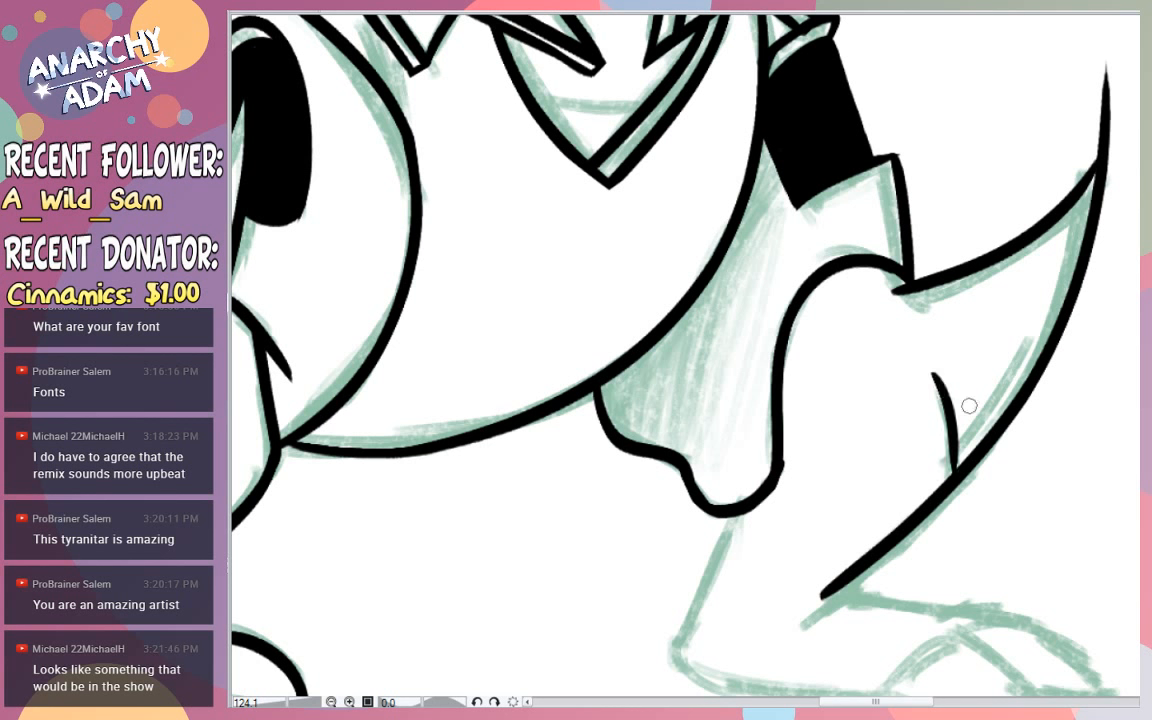
{"action": "left_click_drag", "start_coordinate": [975, 425], "coordinate": [1040, 305]}
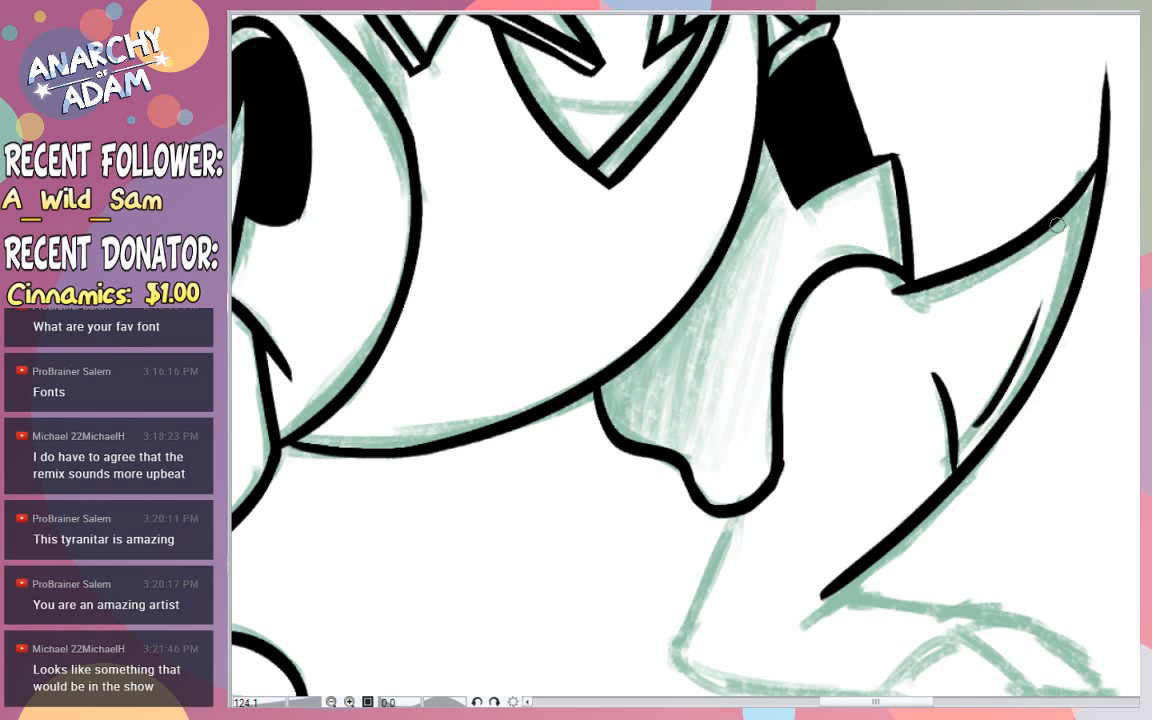
{"action": "mouse_move", "coordinate": [1110, 69]}
{"action": "left_mouse_down"}
{"action": "mouse_move", "coordinate": [1098, 139]}
{"action": "mouse_move", "coordinate": [1110, 132]}
{"action": "left_mouse_up"}
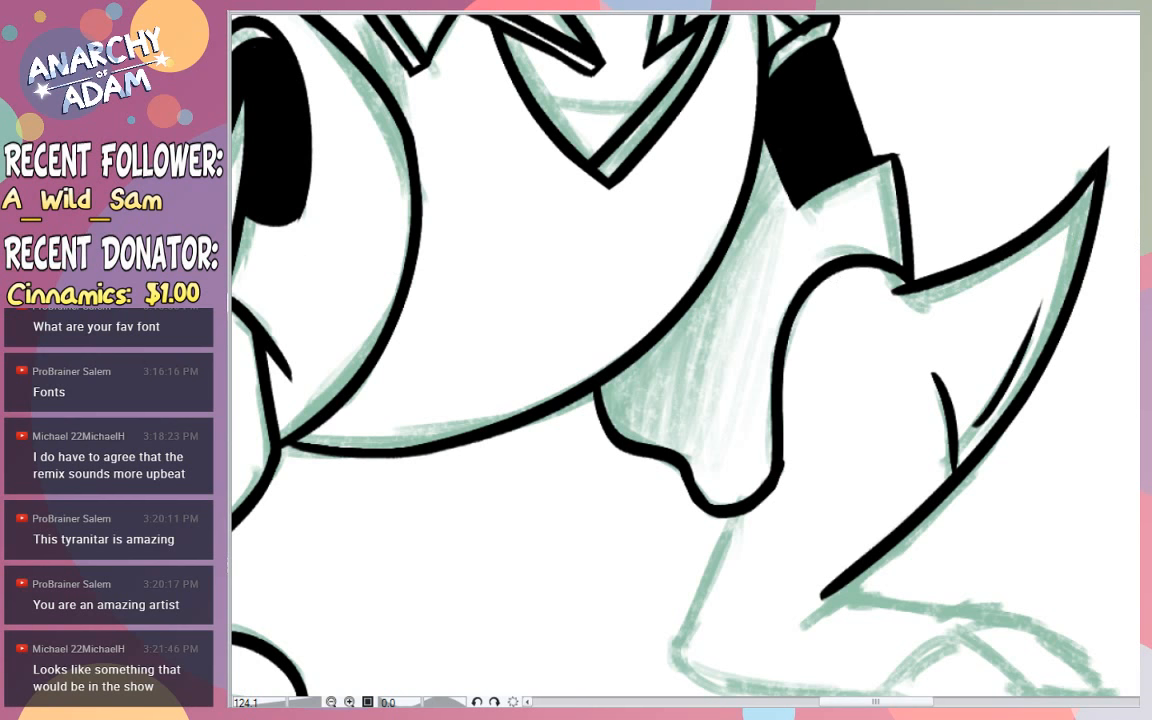
- Ink the small jagged fold at the front of the far ankle and the short crease beneath it
{"action": "scroll", "coordinate": [952, 228], "scroll_direction": "down", "scroll_amount": 3}
{"action": "mouse_move", "coordinate": [937, 276]}
{"action": "left_mouse_down"}
{"action": "mouse_move", "coordinate": [944, 184]}
{"action": "mouse_move", "coordinate": [934, 152]}
{"action": "left_mouse_up"}
{"action": "key", "text": "ctrl+z"}
{"action": "key", "text": "ctrl+z"}
{"action": "left_click_drag", "start_coordinate": [935, 278], "coordinate": [953, 220]}
{"action": "key", "text": "ctrl+z"}
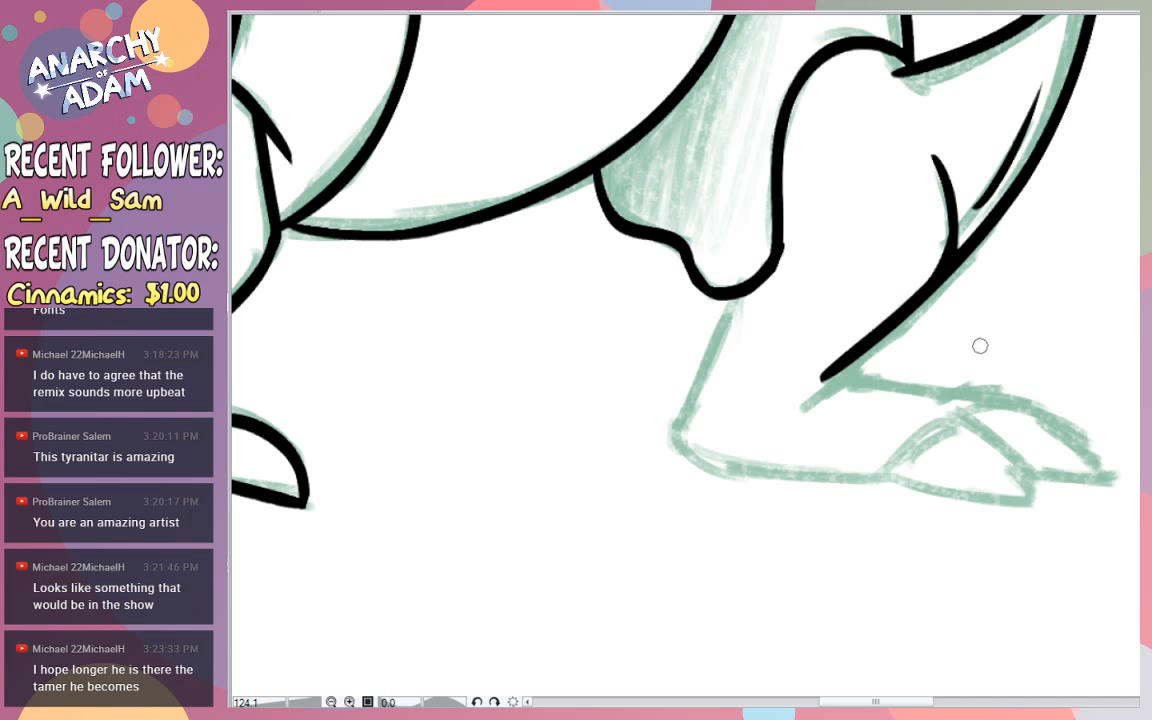
{"action": "mouse_move", "coordinate": [837, 379]}
{"action": "left_mouse_down"}
{"action": "mouse_move", "coordinate": [792, 430]}
{"action": "mouse_move", "coordinate": [805, 404]}
{"action": "mouse_move", "coordinate": [864, 383]}
{"action": "mouse_move", "coordinate": [800, 411]}
{"action": "mouse_move", "coordinate": [1006, 413]}
{"action": "mouse_move", "coordinate": [1023, 401]}
{"action": "mouse_move", "coordinate": [898, 382]}
{"action": "left_mouse_up"}
{"action": "key", "text": "ctrl+z"}
{"action": "key", "text": "ctrl+z"}
{"action": "key", "text": "ctrl+z"}
- Ink the knuckle arc on the far foot just behind the front claw
{"action": "key", "text": "ctrl+z"}
- Ink the far foot's front claw with an arched upper edge and a curved underside closing the shape
{"action": "key", "text": "ctrl+z"}
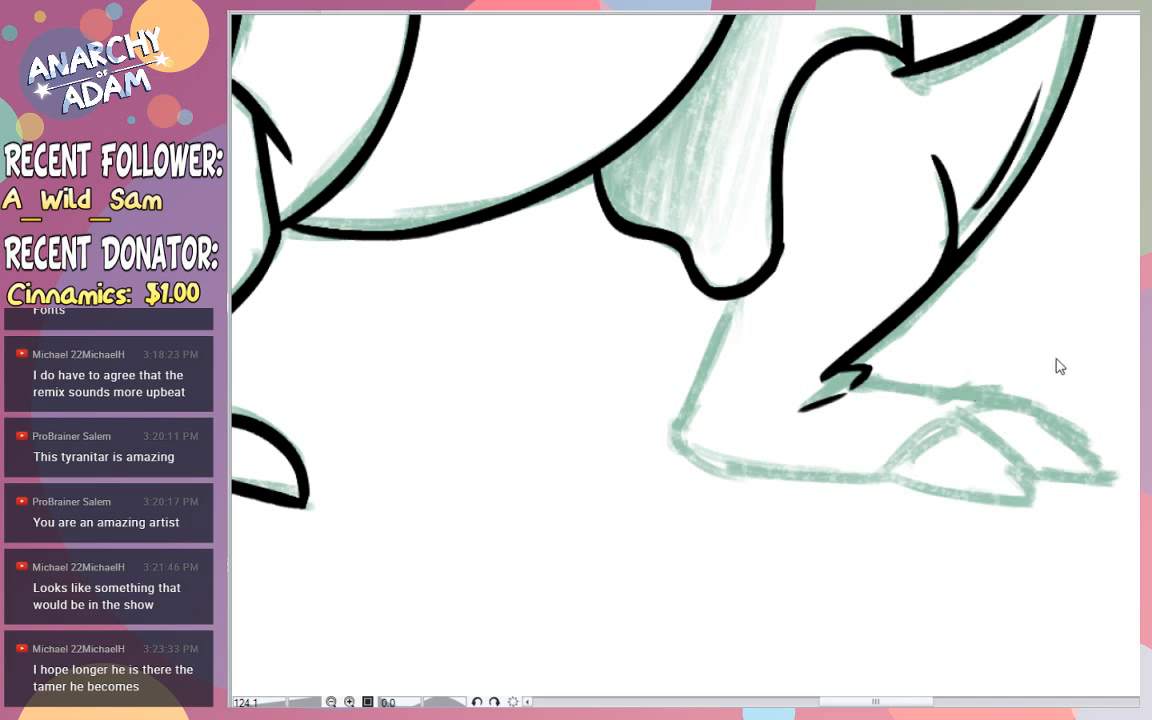
{"action": "mouse_move", "coordinate": [957, 413]}
{"action": "left_mouse_down"}
{"action": "mouse_move", "coordinate": [869, 427]}
{"action": "mouse_move", "coordinate": [862, 440]}
{"action": "mouse_move", "coordinate": [997, 460]}
{"action": "left_mouse_up"}
{"action": "key", "text": "ctrl+z"}
{"action": "key", "text": "ctrl+z"}
{"action": "mouse_move", "coordinate": [882, 467]}
{"action": "left_mouse_down"}
{"action": "mouse_move", "coordinate": [940, 426]}
{"action": "mouse_move", "coordinate": [1006, 466]}
{"action": "left_mouse_up"}
{"action": "key", "text": "ctrl+z"}
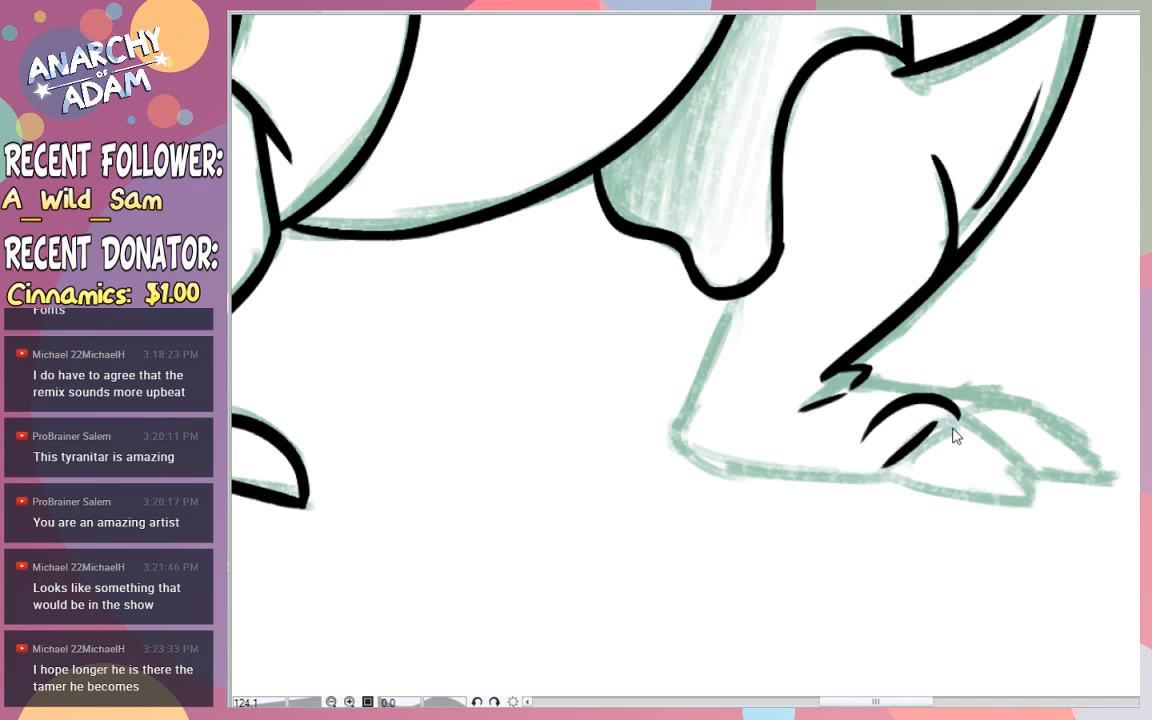
{"action": "key", "text": "ctrl+z"}
{"action": "left_click_drag", "start_coordinate": [959, 420], "coordinate": [889, 482]}
{"action": "key", "text": "ctrl+z"}
{"action": "mouse_move", "coordinate": [957, 418]}
{"action": "left_mouse_down"}
{"action": "mouse_move", "coordinate": [897, 456]}
{"action": "mouse_move", "coordinate": [1038, 498]}
{"action": "left_mouse_up"}
{"action": "key", "text": "ctrl+z"}
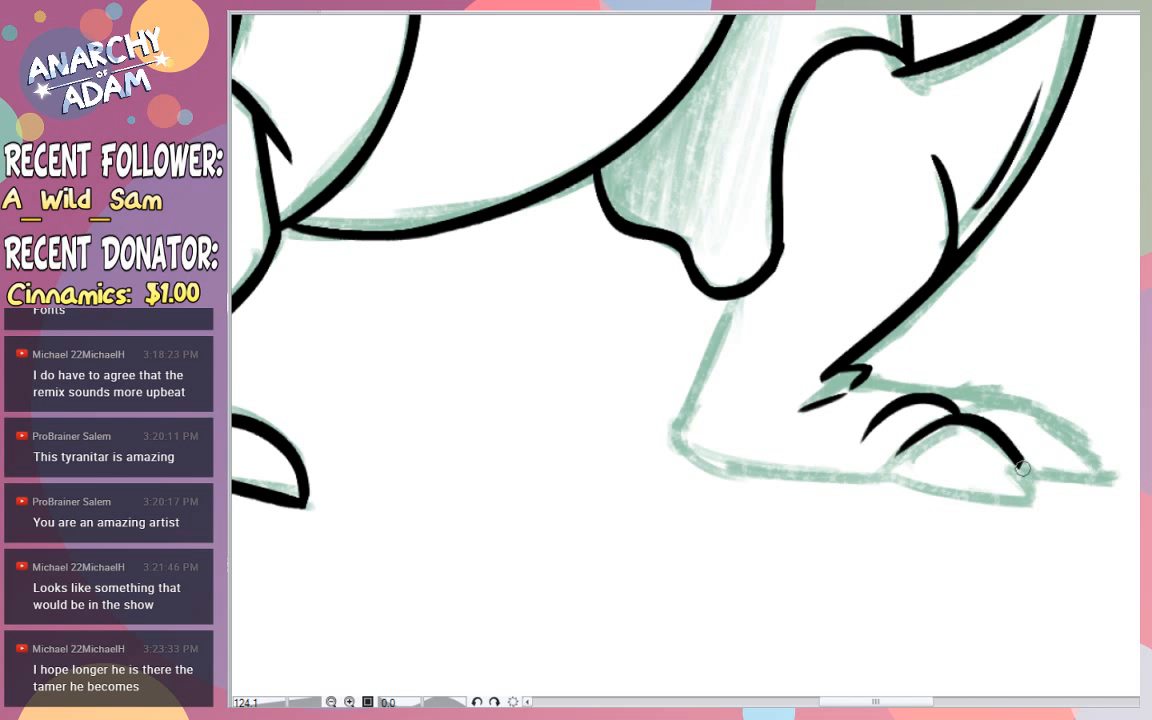
{"action": "left_click_drag", "start_coordinate": [956, 420], "coordinate": [1014, 478]}
{"action": "left_click_drag", "start_coordinate": [948, 422], "coordinate": [1032, 491]}
{"action": "key", "text": "ctrl+z"}
{"action": "left_click_drag", "start_coordinate": [954, 421], "coordinate": [1036, 494]}
{"action": "left_click_drag", "start_coordinate": [938, 422], "coordinate": [882, 478]}
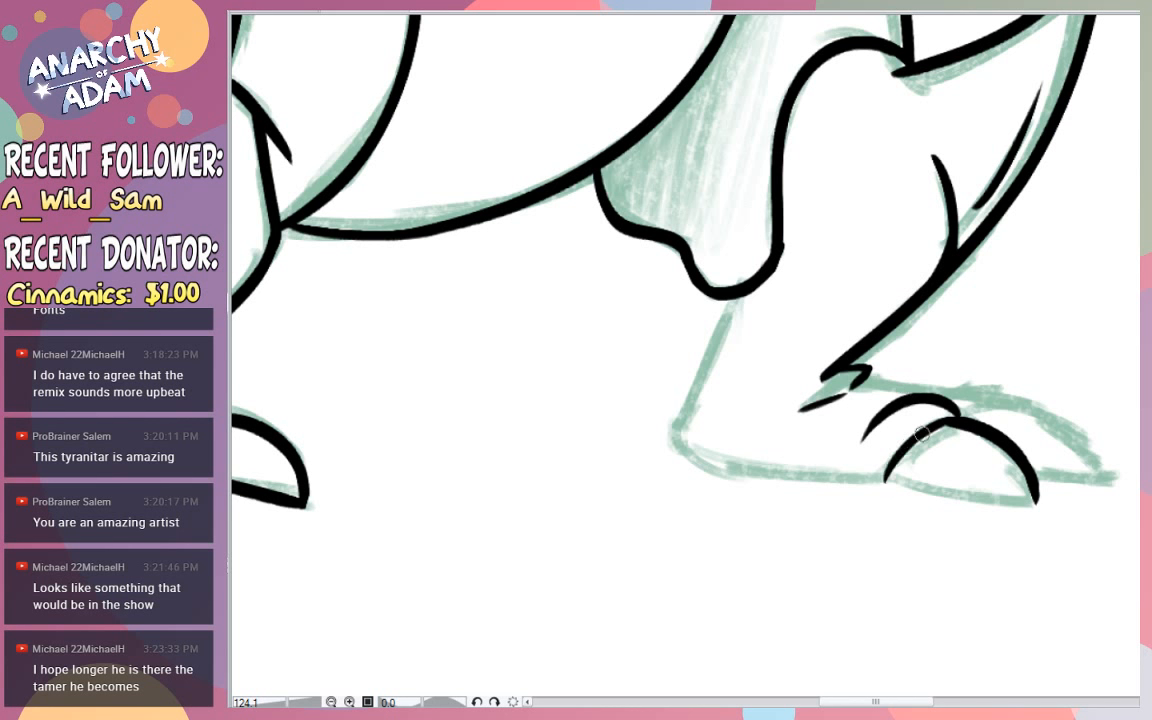
{"action": "left_click_drag", "start_coordinate": [890, 476], "coordinate": [1033, 496]}
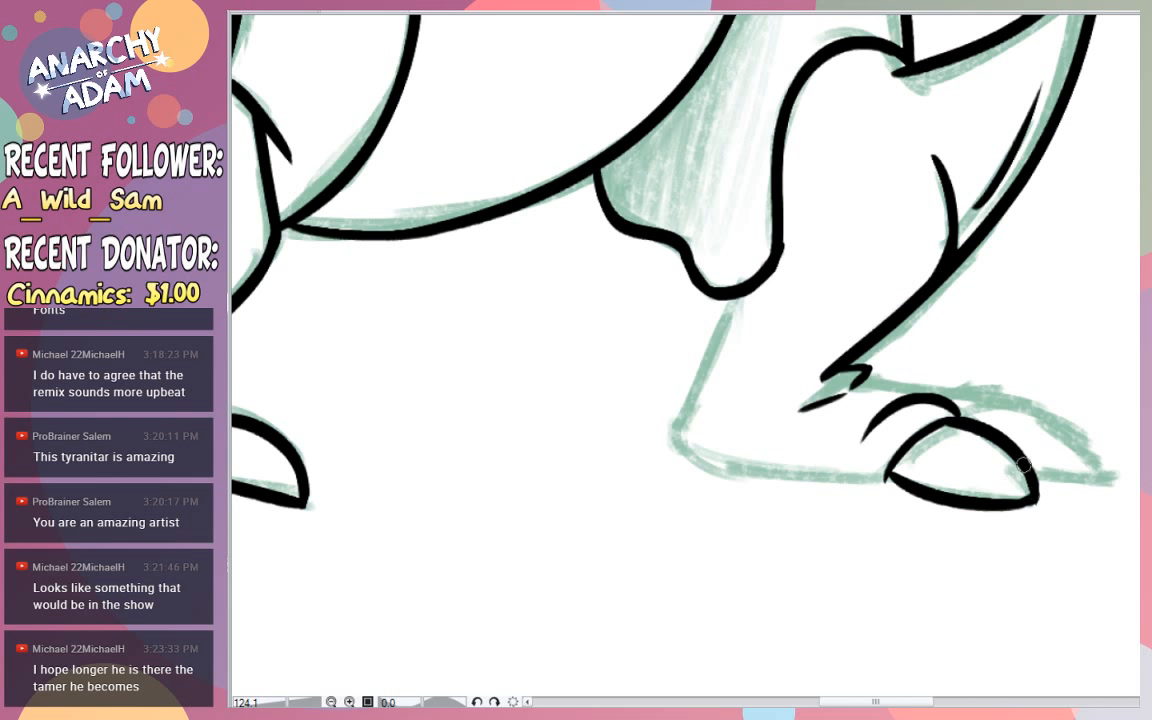
- Ink the second claw behind the front one, its knuckle arc and the foot's upper edge back to the ankle
{"action": "left_click_drag", "start_coordinate": [958, 410], "coordinate": [1105, 454]}
{"action": "left_click_drag", "start_coordinate": [1059, 420], "coordinate": [1092, 448]}
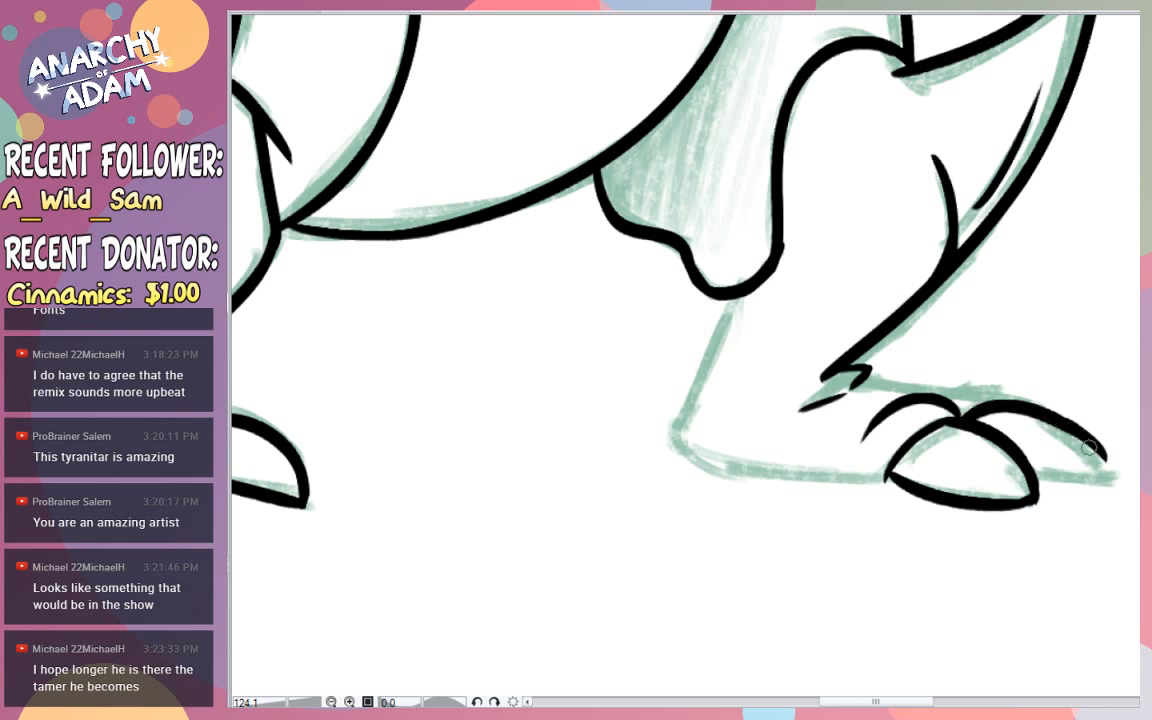
{"action": "key", "text": "ctrl+z"}
{"action": "key", "text": "ctrl+z"}
{"action": "mouse_move", "coordinate": [963, 423]}
{"action": "left_mouse_down"}
{"action": "mouse_move", "coordinate": [1089, 456]}
{"action": "mouse_move", "coordinate": [1094, 473]}
{"action": "left_mouse_up"}
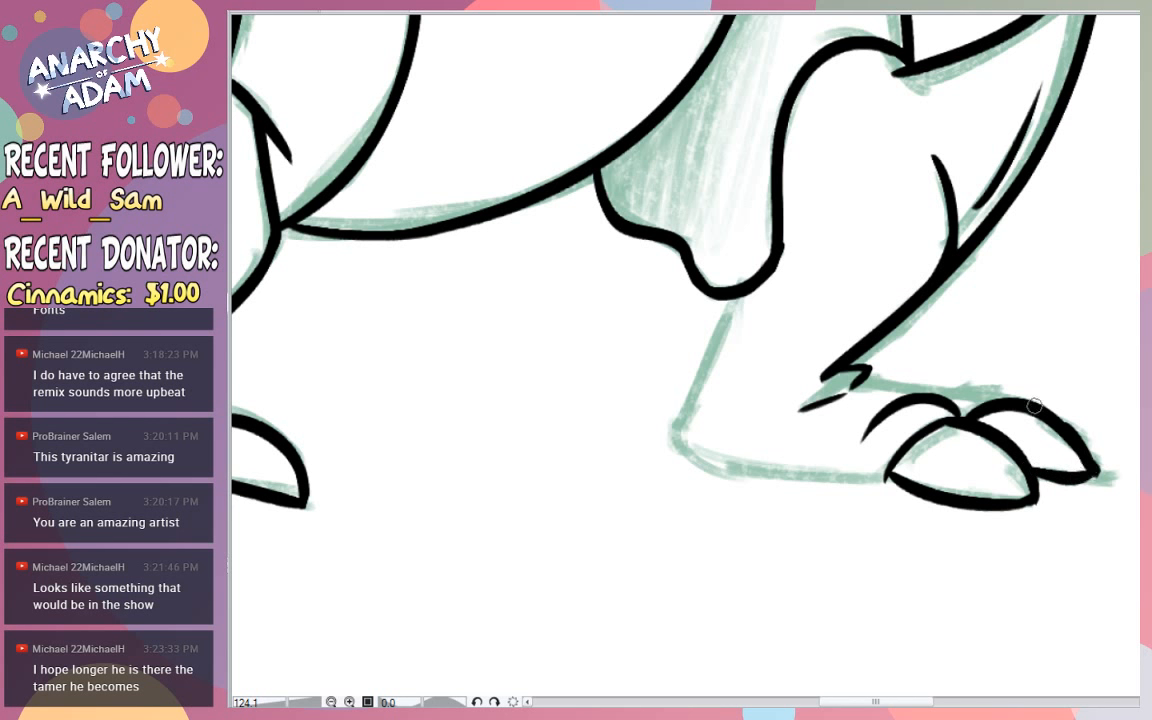
{"action": "left_click_drag", "start_coordinate": [1012, 398], "coordinate": [946, 396]}
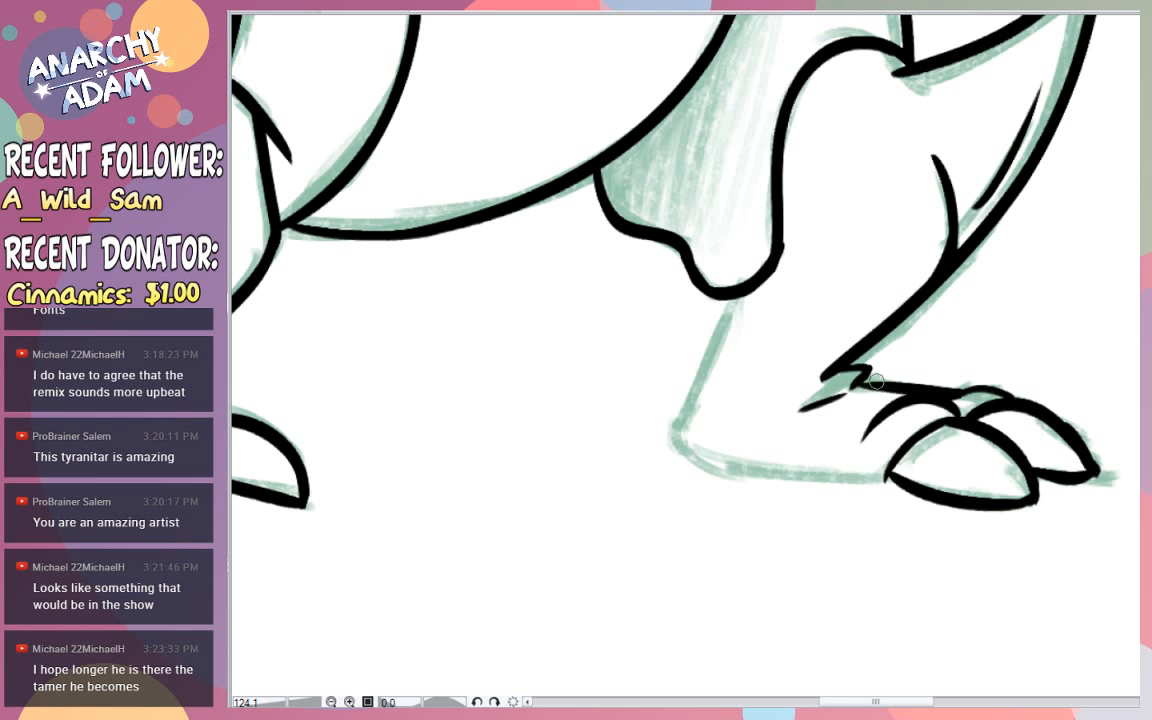
{"action": "left_click_drag", "start_coordinate": [858, 377], "coordinate": [952, 392]}
- Ink the far foot's rounded heel and sole as one curve running to the front claw
{"action": "left_click_drag", "start_coordinate": [731, 300], "coordinate": [710, 468]}
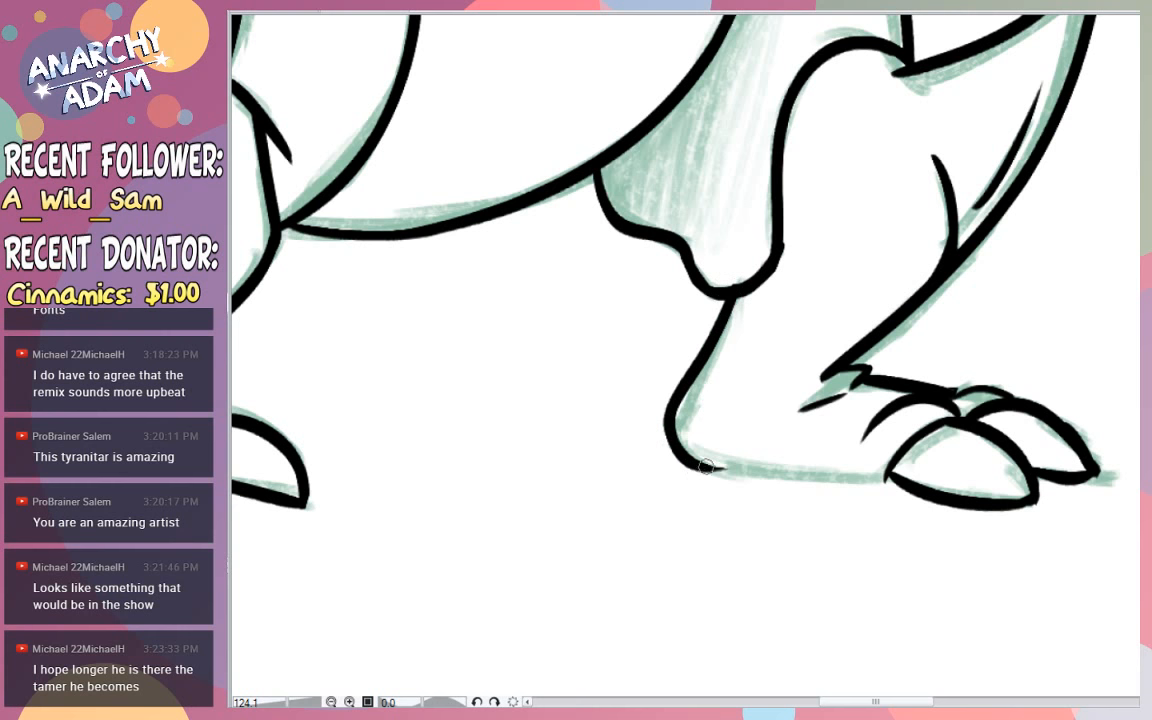
{"action": "key", "text": "ctrl+z"}
{"action": "left_click_drag", "start_coordinate": [732, 299], "coordinate": [703, 472]}
{"action": "key", "text": "ctrl+z"}
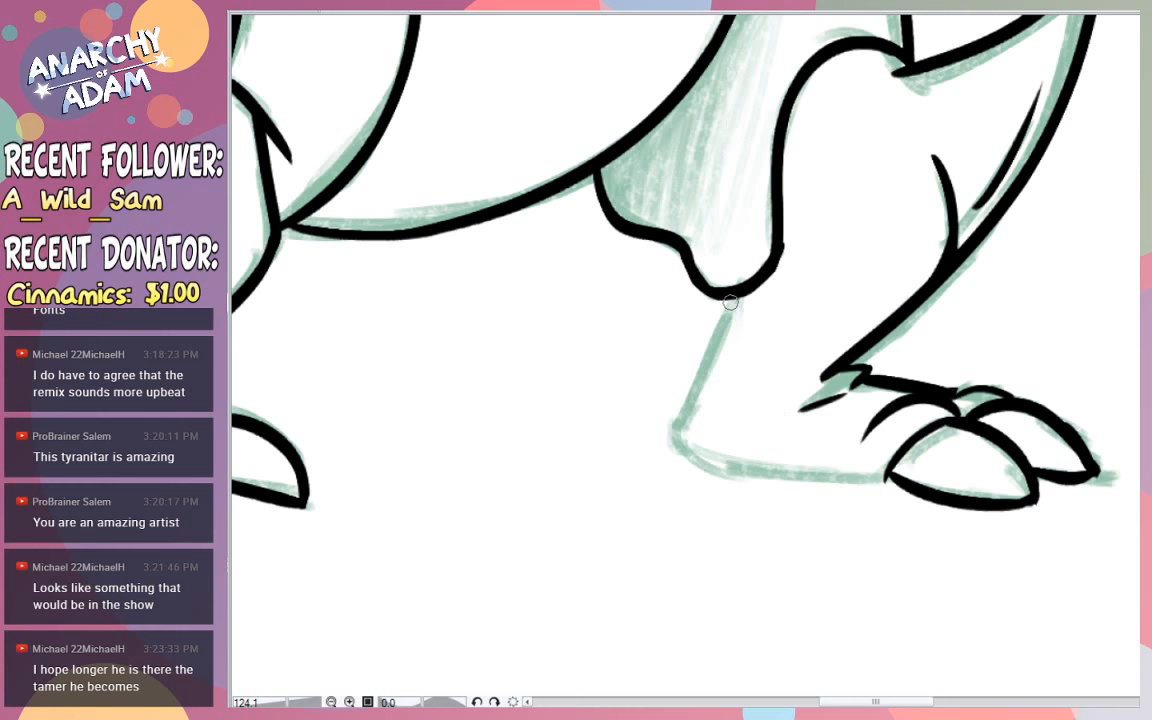
{"action": "left_click_drag", "start_coordinate": [734, 299], "coordinate": [702, 471]}
{"action": "key", "text": "ctrl+z"}
{"action": "mouse_move", "coordinate": [736, 300]}
{"action": "left_mouse_down"}
{"action": "mouse_move", "coordinate": [691, 377]}
{"action": "mouse_move", "coordinate": [773, 476]}
{"action": "mouse_move", "coordinate": [866, 483]}
{"action": "left_mouse_up"}
{"action": "key", "text": "ctrl+z"}
{"action": "key", "text": "ctrl+z"}
{"action": "left_click_drag", "start_coordinate": [684, 410], "coordinate": [810, 486]}
{"action": "key", "text": "ctrl+z"}
{"action": "mouse_move", "coordinate": [685, 410]}
{"action": "left_mouse_down"}
{"action": "mouse_move", "coordinate": [682, 459]}
{"action": "mouse_move", "coordinate": [889, 486]}
{"action": "mouse_move", "coordinate": [860, 482]}
{"action": "mouse_move", "coordinate": [898, 483]}
{"action": "left_mouse_up"}
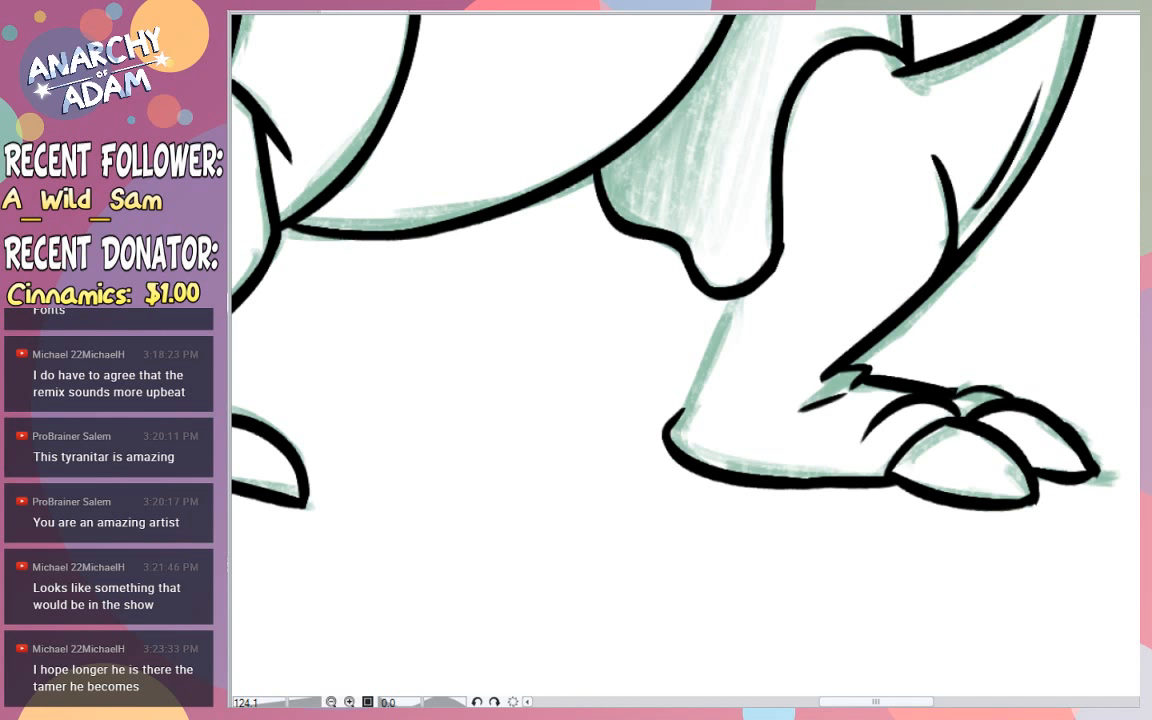
- Ink the back edge of the far leg from the heel up to the shaded underside
{"action": "left_click_drag", "start_coordinate": [676, 417], "coordinate": [731, 276]}
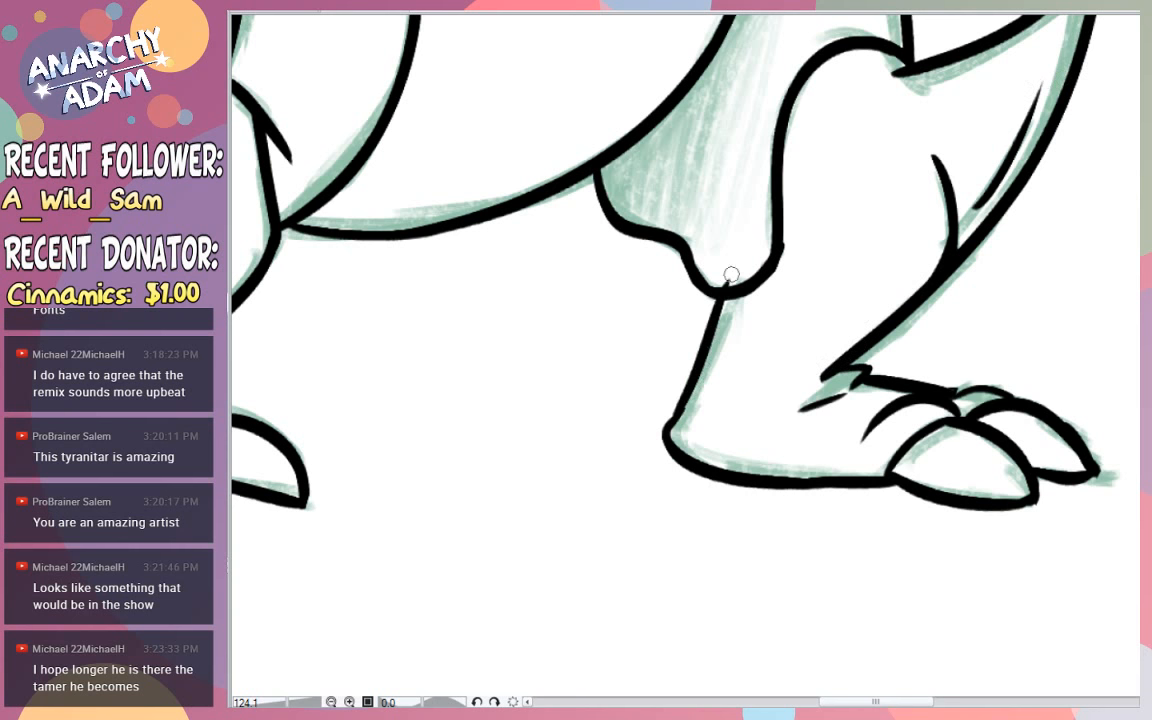
{"action": "key", "text": "ctrl+z"}
{"action": "left_click_drag", "start_coordinate": [677, 418], "coordinate": [732, 302]}
{"action": "key", "text": "ctrl+z"}
{"action": "left_click_drag", "start_coordinate": [681, 411], "coordinate": [730, 303]}
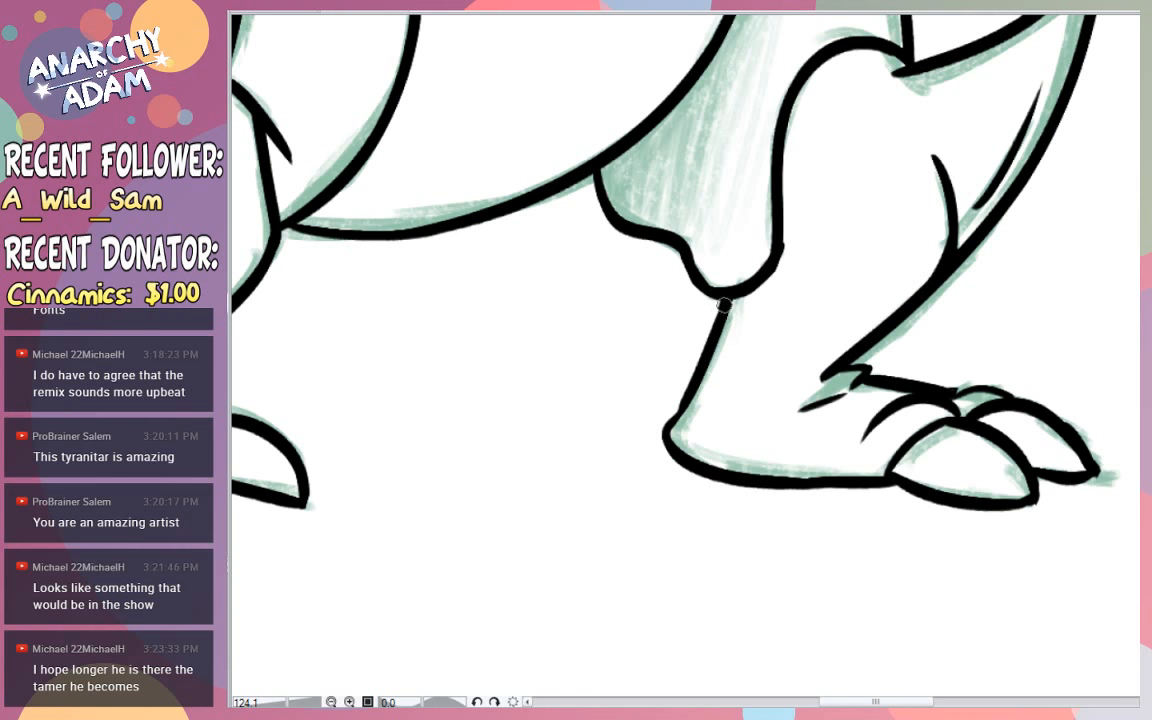
- Ink a small black shadow in the corner where the belly meets the shaded area's lower edge
{"action": "left_click_drag", "start_coordinate": [1026, 167], "coordinate": [985, 157]}
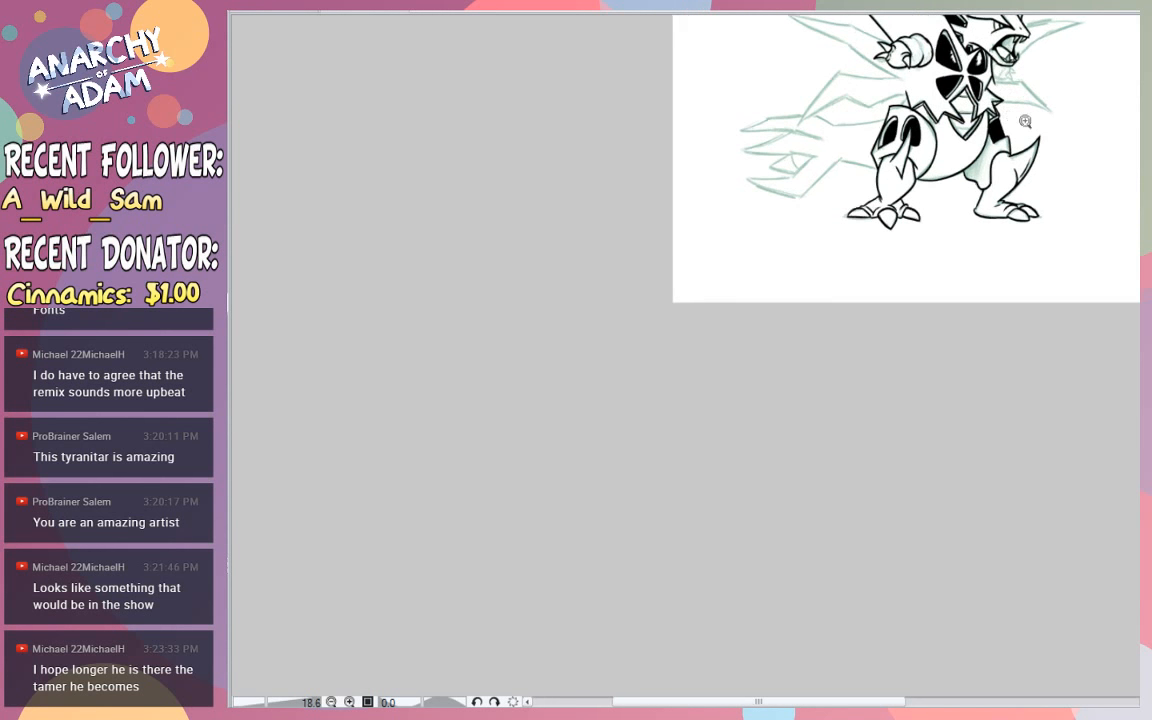
{"action": "left_click_drag", "start_coordinate": [1012, 116], "coordinate": [1062, 140]}
{"action": "left_click_drag", "start_coordinate": [950, 290], "coordinate": [972, 290]}
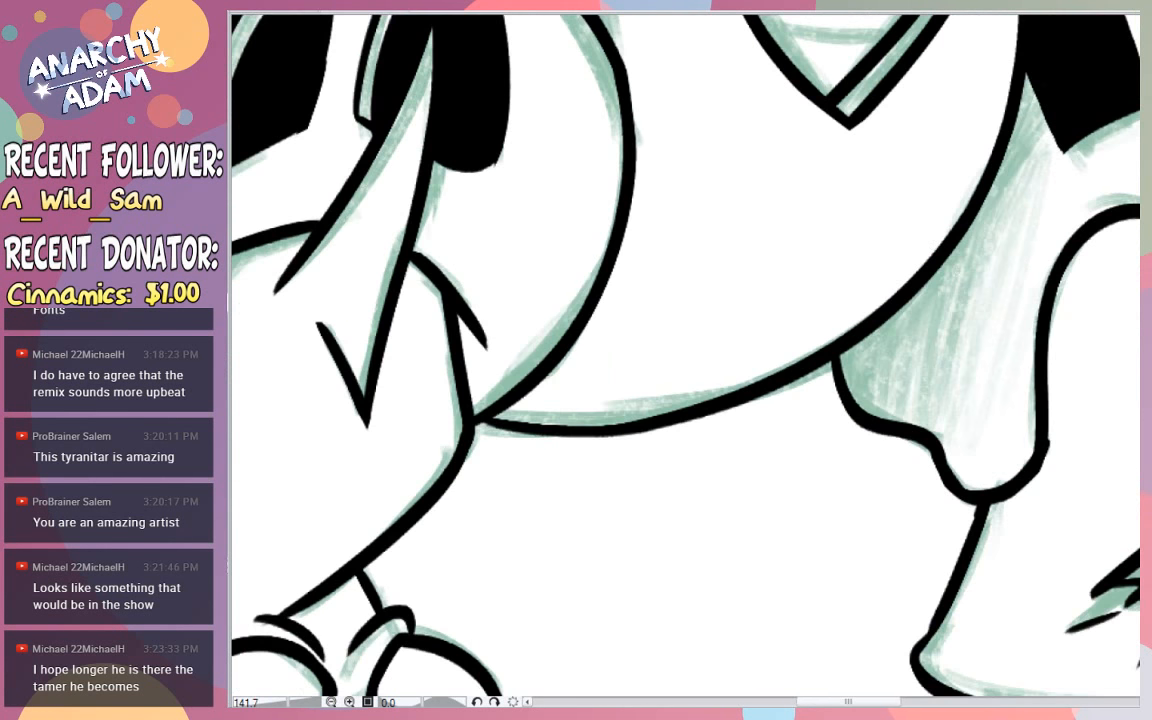
{"action": "left_click_drag", "start_coordinate": [853, 395], "coordinate": [904, 308]}
{"action": "key", "text": "ctrl+z"}
{"action": "left_click_drag", "start_coordinate": [855, 397], "coordinate": [920, 292]}
{"action": "key", "text": "ctrl+z"}
{"action": "mouse_move", "coordinate": [852, 405]}
{"action": "left_mouse_down"}
{"action": "mouse_move", "coordinate": [916, 278]}
{"action": "mouse_move", "coordinate": [840, 375]}
{"action": "mouse_move", "coordinate": [846, 356]}
{"action": "mouse_move", "coordinate": [930, 262]}
{"action": "left_mouse_up"}
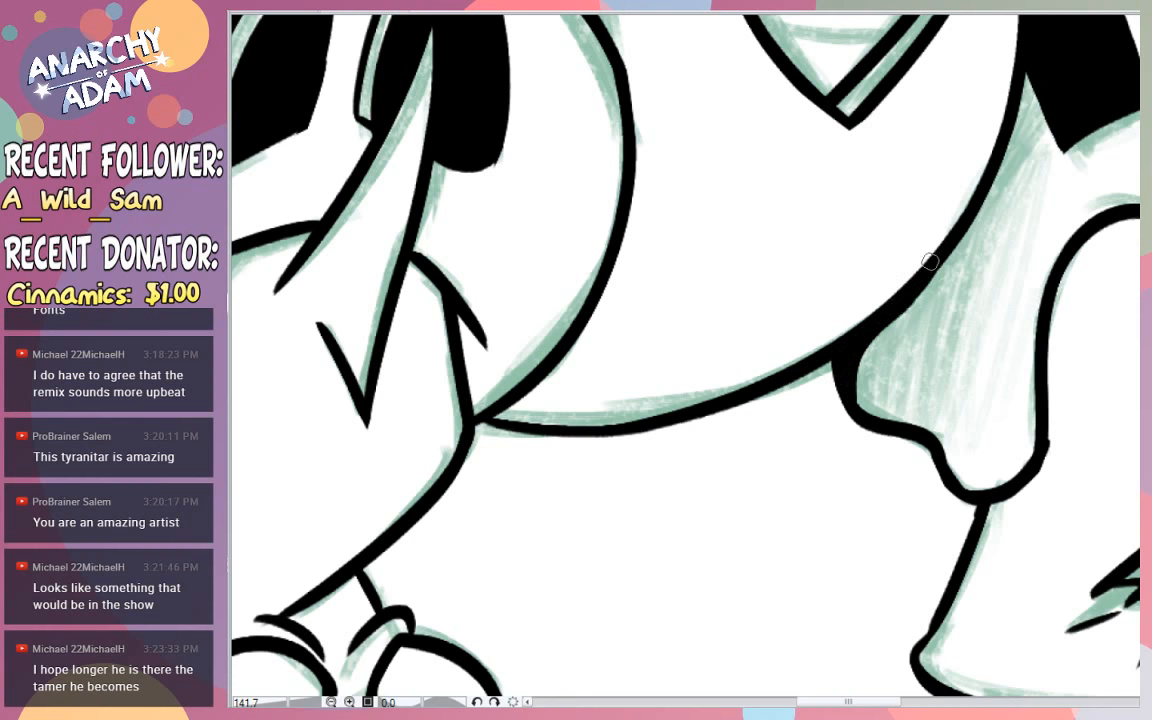
- Thicken the black shadow beside the belly down along the shaded area's inner edge
{"action": "scroll", "coordinate": [1000, 224], "scroll_direction": "down", "scroll_amount": 5}
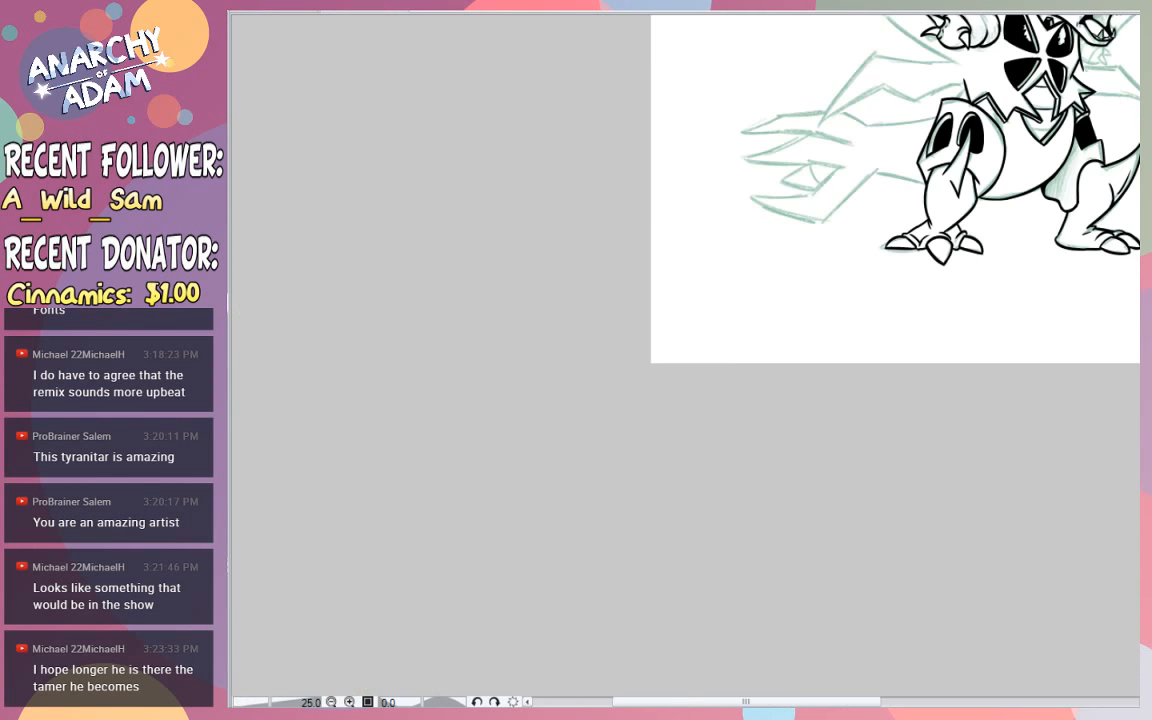
{"action": "scroll", "coordinate": [1097, 102], "scroll_direction": "down", "scroll_amount": 3}
{"action": "scroll", "coordinate": [1111, 139], "scroll_direction": "up", "scroll_amount": 4}
{"action": "scroll", "coordinate": [680, 275], "scroll_direction": "up", "scroll_amount": 2}
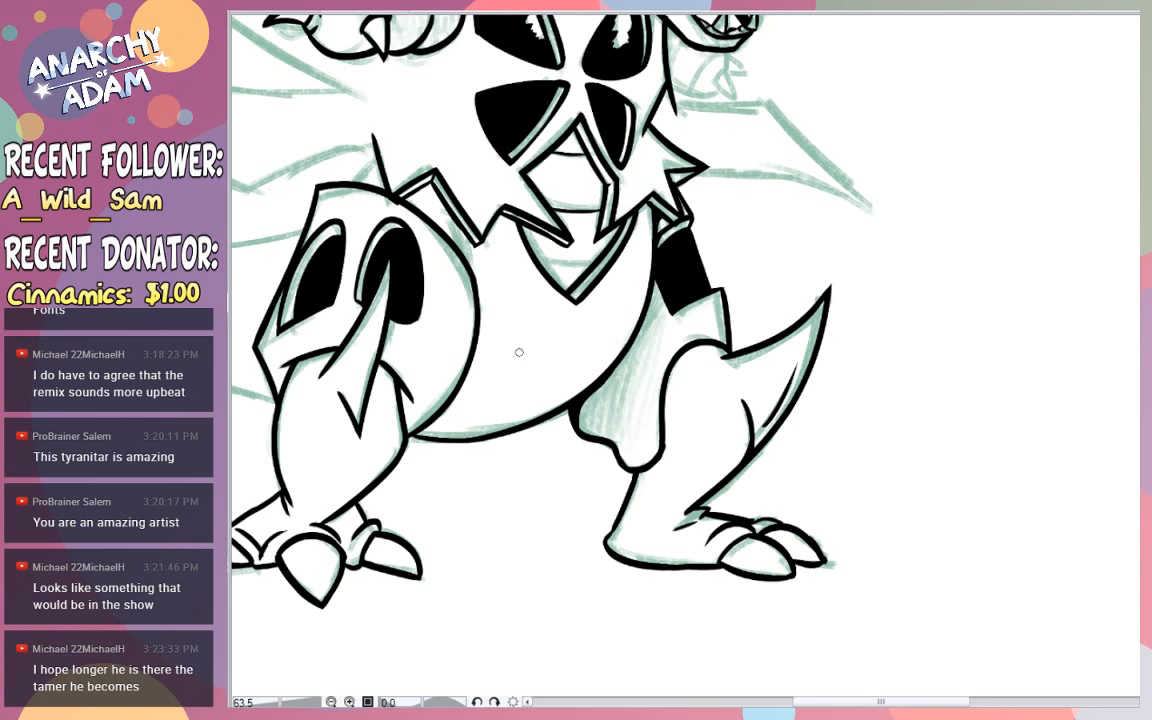
{"action": "left_click_drag", "start_coordinate": [598, 389], "coordinate": [600, 436]}
{"action": "key", "text": "ctrl+z"}
{"action": "mouse_move", "coordinate": [597, 391]}
{"action": "left_mouse_down"}
{"action": "mouse_move", "coordinate": [600, 437]}
{"action": "mouse_move", "coordinate": [584, 430]}
{"action": "left_mouse_up"}
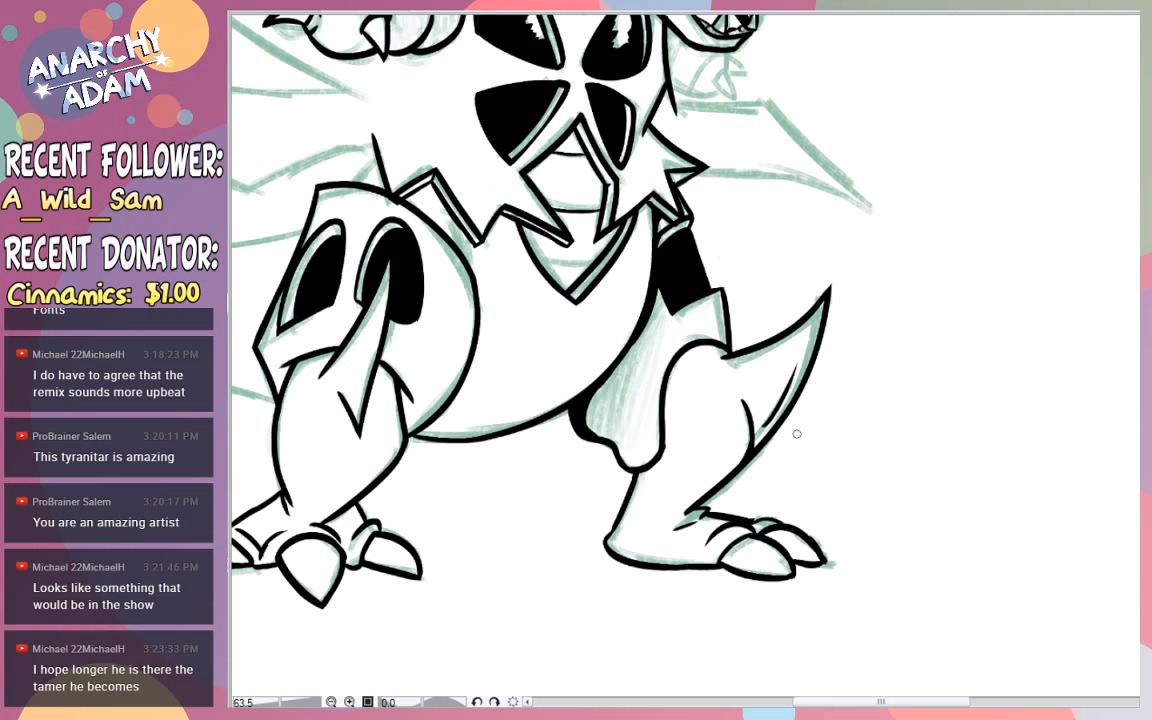
- Ink the small far hand with its claws beneath the open jaw
{"action": "left_click_drag", "start_coordinate": [882, 700], "coordinate": [821, 700]}
{"action": "scroll", "coordinate": [845, 654], "scroll_direction": "up", "scroll_amount": 5}
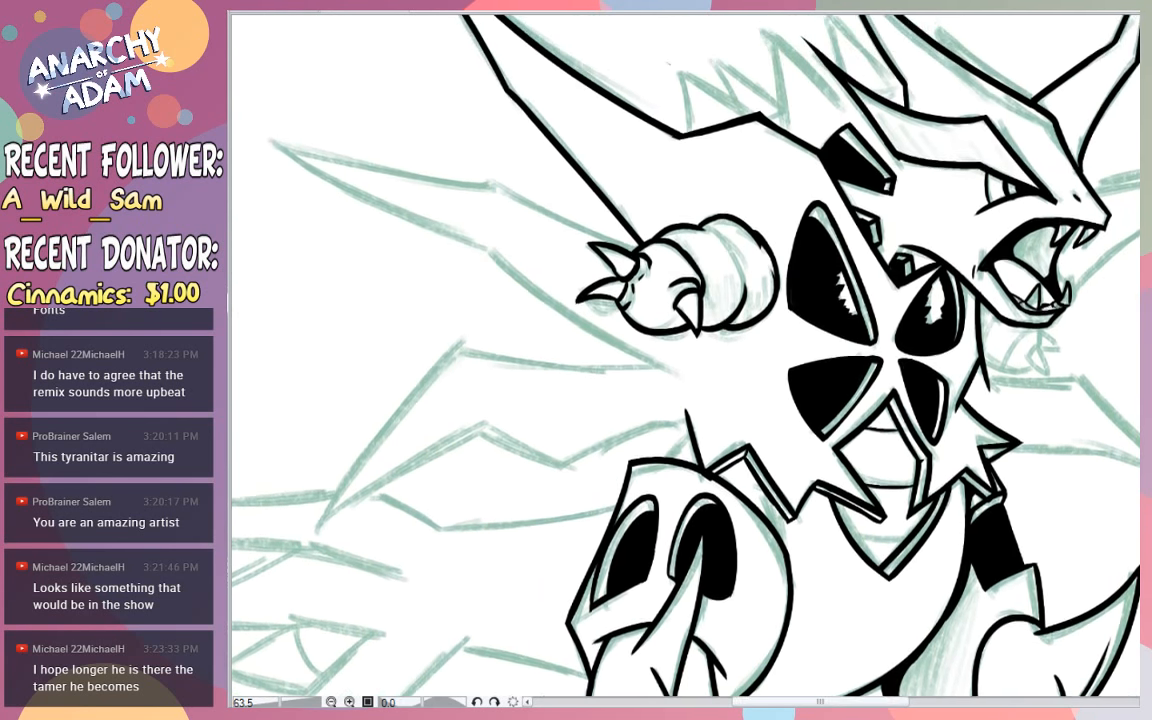
{"action": "scroll", "coordinate": [685, 355], "scroll_direction": "down", "scroll_amount": 1}
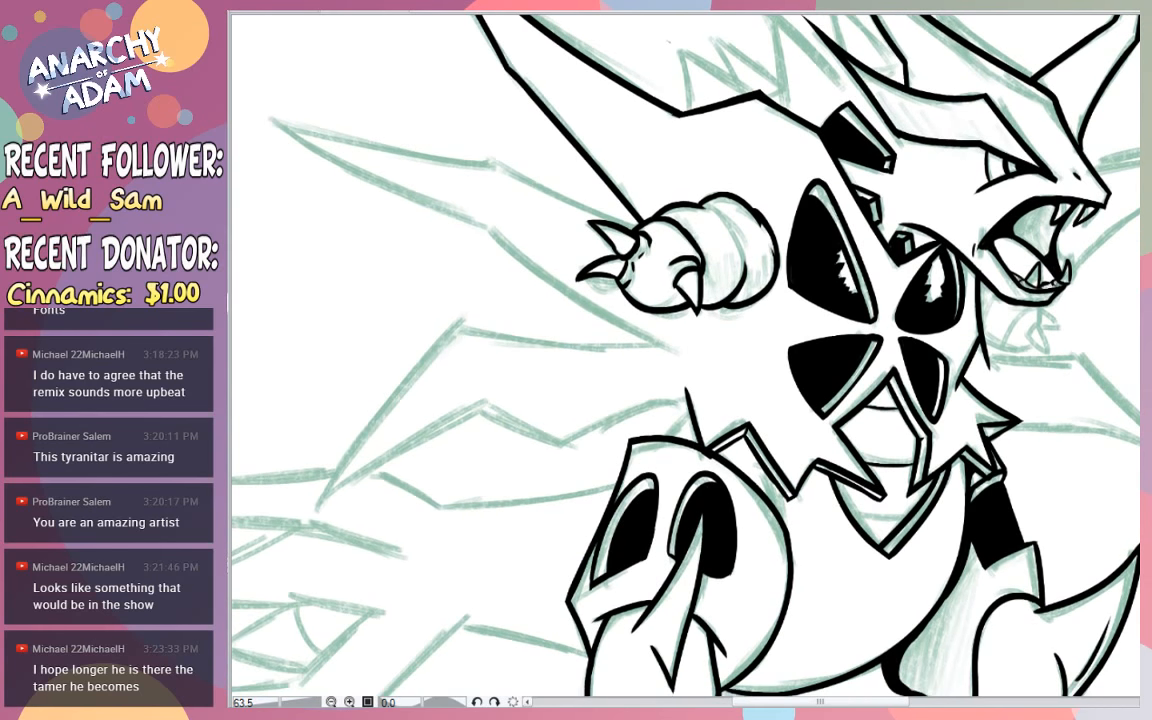
{"action": "scroll", "coordinate": [898, 328], "scroll_direction": "down", "scroll_amount": 2}
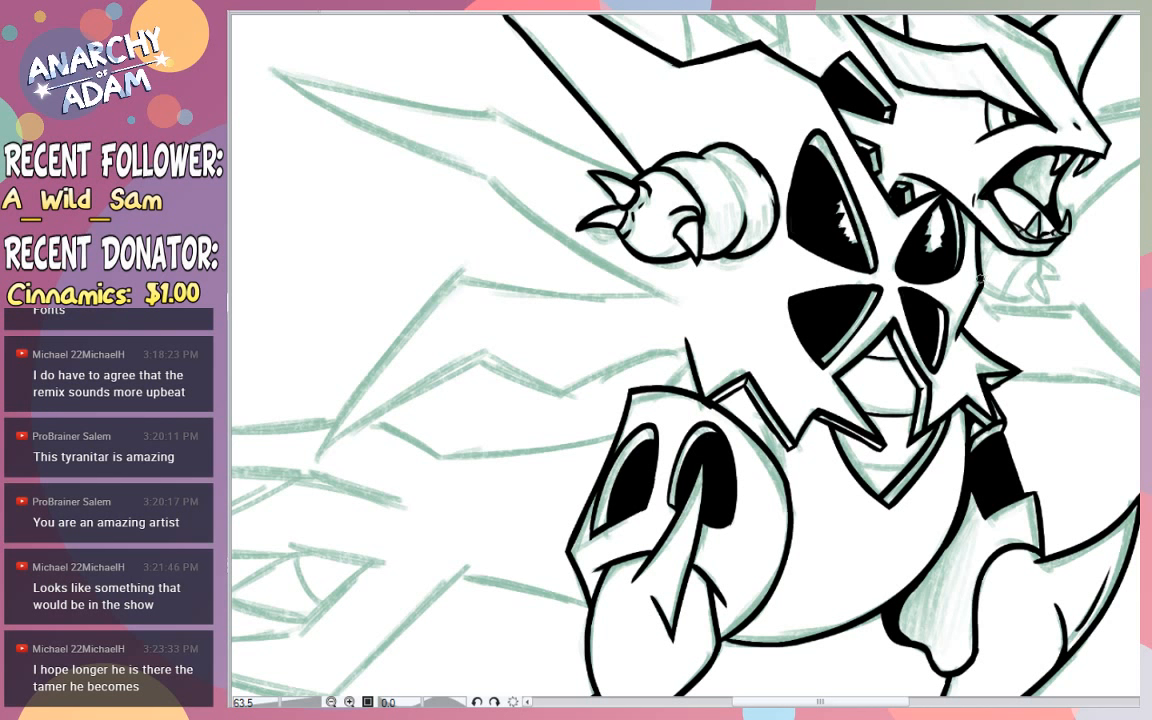
{"action": "mouse_move", "coordinate": [985, 284]}
{"action": "left_mouse_down"}
{"action": "mouse_move", "coordinate": [1008, 301]}
{"action": "mouse_move", "coordinate": [1037, 258]}
{"action": "left_mouse_up"}
{"action": "key", "text": "ctrl+z"}
{"action": "mouse_move", "coordinate": [1035, 271]}
{"action": "left_mouse_down"}
{"action": "mouse_move", "coordinate": [1024, 289]}
{"action": "mouse_move", "coordinate": [1049, 304]}
{"action": "mouse_move", "coordinate": [1058, 270]}
{"action": "left_mouse_up"}
{"action": "key", "text": "ctrl+z"}
{"action": "key", "text": "ctrl+z"}
{"action": "key", "text": "ctrl+z"}
{"action": "mouse_move", "coordinate": [1058, 270]}
{"action": "left_mouse_down"}
{"action": "mouse_move", "coordinate": [1043, 257]}
{"action": "mouse_move", "coordinate": [1040, 272]}
{"action": "left_mouse_up"}
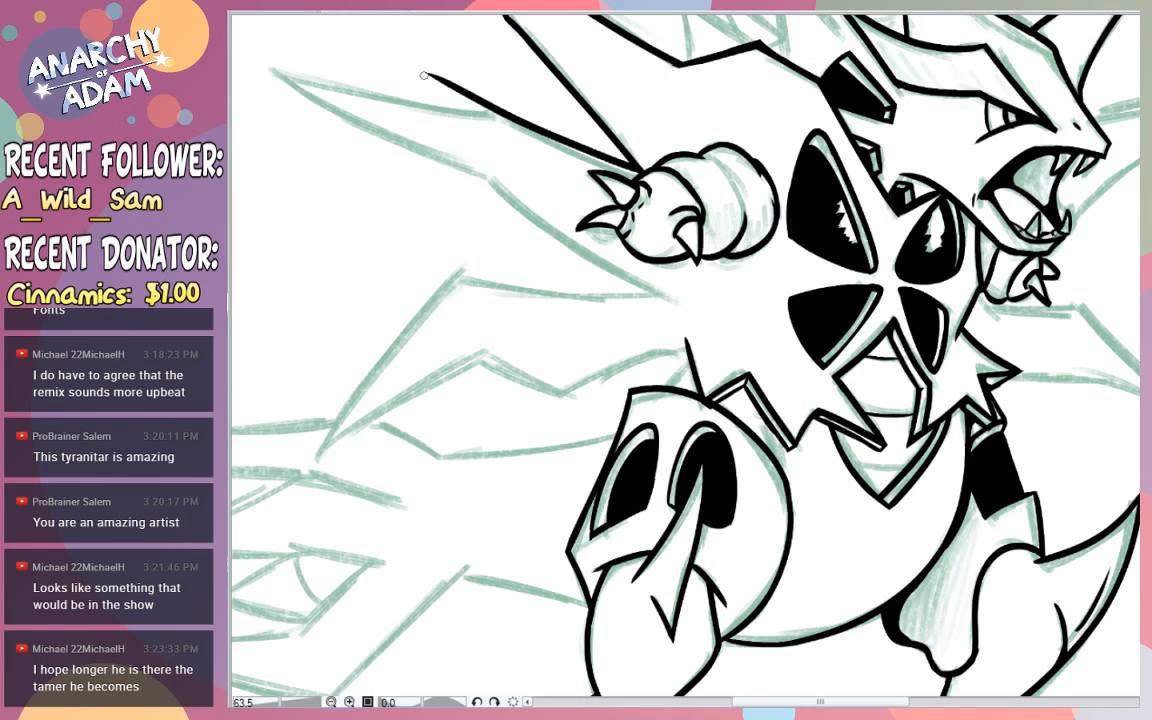
- Ink the upper and lower angular edges of the long spike extending outward behind the near hand
{"action": "left_click_drag", "start_coordinate": [630, 164], "coordinate": [421, 48]}
{"action": "mouse_move", "coordinate": [500, 107]}
{"action": "left_mouse_down"}
{"action": "mouse_move", "coordinate": [234, 33]}
{"action": "mouse_move", "coordinate": [466, 175]}
{"action": "left_mouse_up"}
{"action": "key", "text": "ctrl+z"}
{"action": "mouse_move", "coordinate": [262, 66]}
{"action": "left_mouse_down"}
{"action": "mouse_move", "coordinate": [481, 180]}
{"action": "mouse_move", "coordinate": [608, 264]}
{"action": "left_mouse_up"}
{"action": "key", "text": "ctrl+z"}
{"action": "left_click_drag", "start_coordinate": [473, 175], "coordinate": [646, 296]}
{"action": "key", "text": "ctrl+z"}
{"action": "left_click_drag", "start_coordinate": [484, 182], "coordinate": [678, 296]}
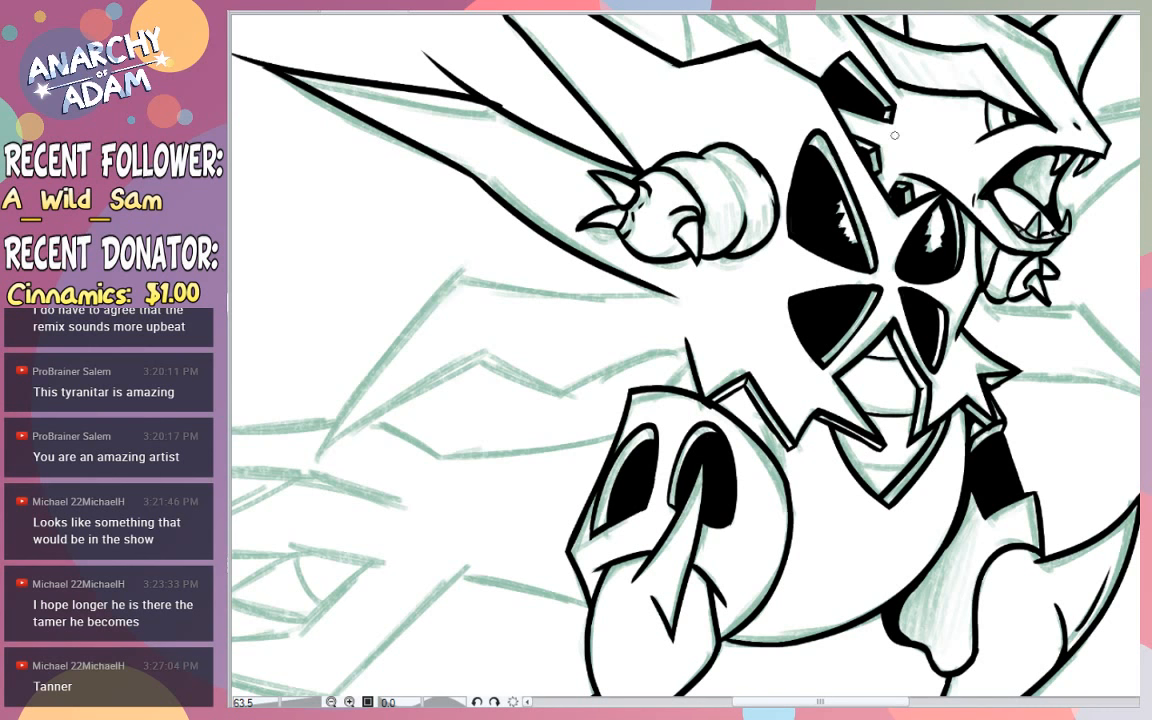
- Erase the overshooting line ends at the long spike's upper bend and at its tip
{"action": "scroll", "coordinate": [685, 355], "scroll_direction": "up", "scroll_amount": 3}
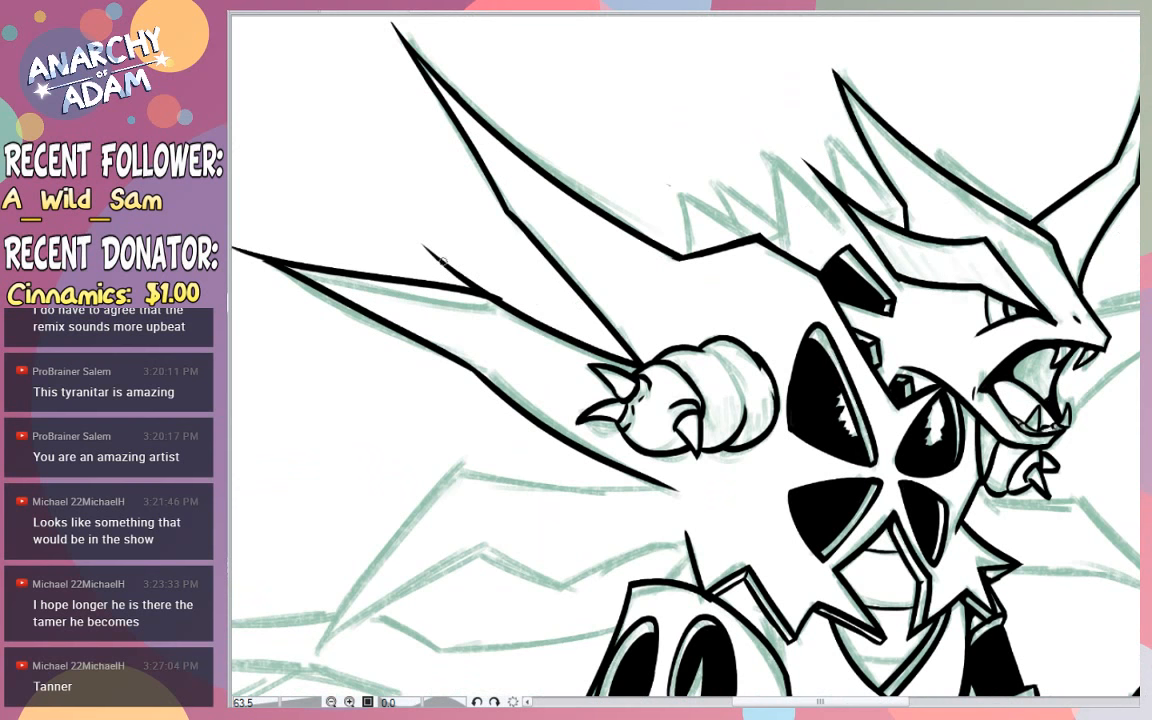
{"action": "mouse_move", "coordinate": [443, 261]}
{"action": "left_mouse_down"}
{"action": "mouse_move", "coordinate": [407, 243]}
{"action": "mouse_move", "coordinate": [455, 257]}
{"action": "mouse_move", "coordinate": [469, 269]}
{"action": "mouse_move", "coordinate": [429, 262]}
{"action": "mouse_move", "coordinate": [482, 282]}
{"action": "left_mouse_up"}
{"action": "left_click_drag", "start_coordinate": [480, 288], "coordinate": [503, 297]}
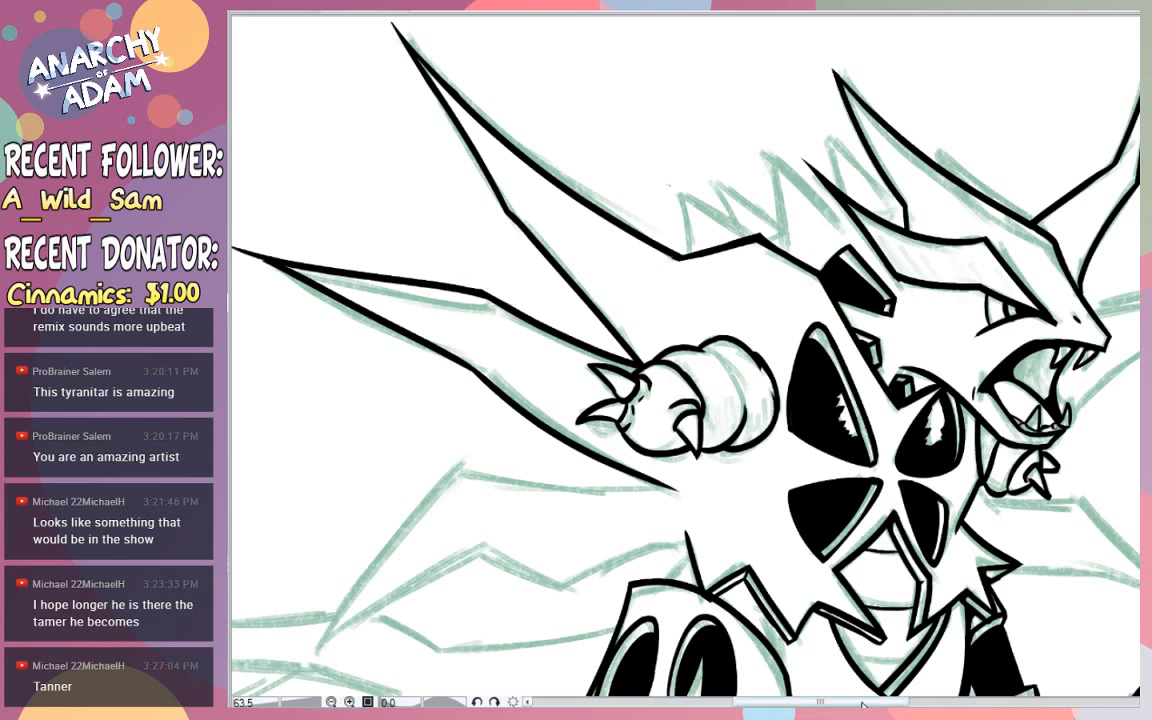
{"action": "left_click_drag", "start_coordinate": [866, 702], "coordinate": [843, 702]}
{"action": "mouse_move", "coordinate": [375, 270]}
{"action": "left_mouse_down"}
{"action": "mouse_move", "coordinate": [330, 236]}
{"action": "mouse_move", "coordinate": [454, 312]}
{"action": "mouse_move", "coordinate": [337, 233]}
{"action": "left_mouse_up"}
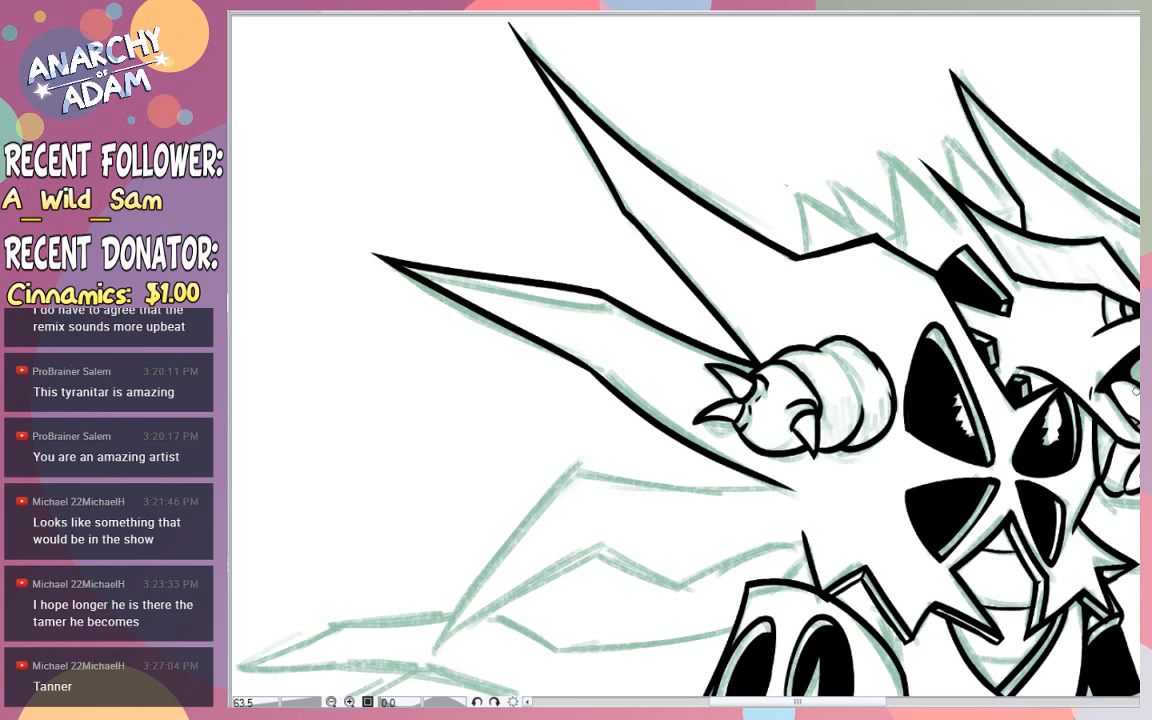
- Ink the upper edge and the sloping outer edge of the next spike below, crossing at its bend
{"action": "scroll", "coordinate": [1135, 391], "scroll_direction": "down", "scroll_amount": 3}
{"action": "left_click_drag", "start_coordinate": [780, 313], "coordinate": [488, 269]}
{"action": "mouse_move", "coordinate": [578, 290]}
{"action": "left_mouse_down"}
{"action": "mouse_move", "coordinate": [410, 556]}
{"action": "mouse_move", "coordinate": [429, 488]}
{"action": "mouse_move", "coordinate": [611, 244]}
{"action": "left_mouse_up"}
{"action": "key", "text": "ctrl+z"}
{"action": "key", "text": "ctrl+z"}
{"action": "left_click_drag", "start_coordinate": [410, 514], "coordinate": [596, 257]}
- Ink the lower edge of the spike below the near hand, from its outer tip up to the inner bend
{"action": "key", "text": "ctrl+z"}
{"action": "left_click_drag", "start_coordinate": [417, 508], "coordinate": [598, 262]}
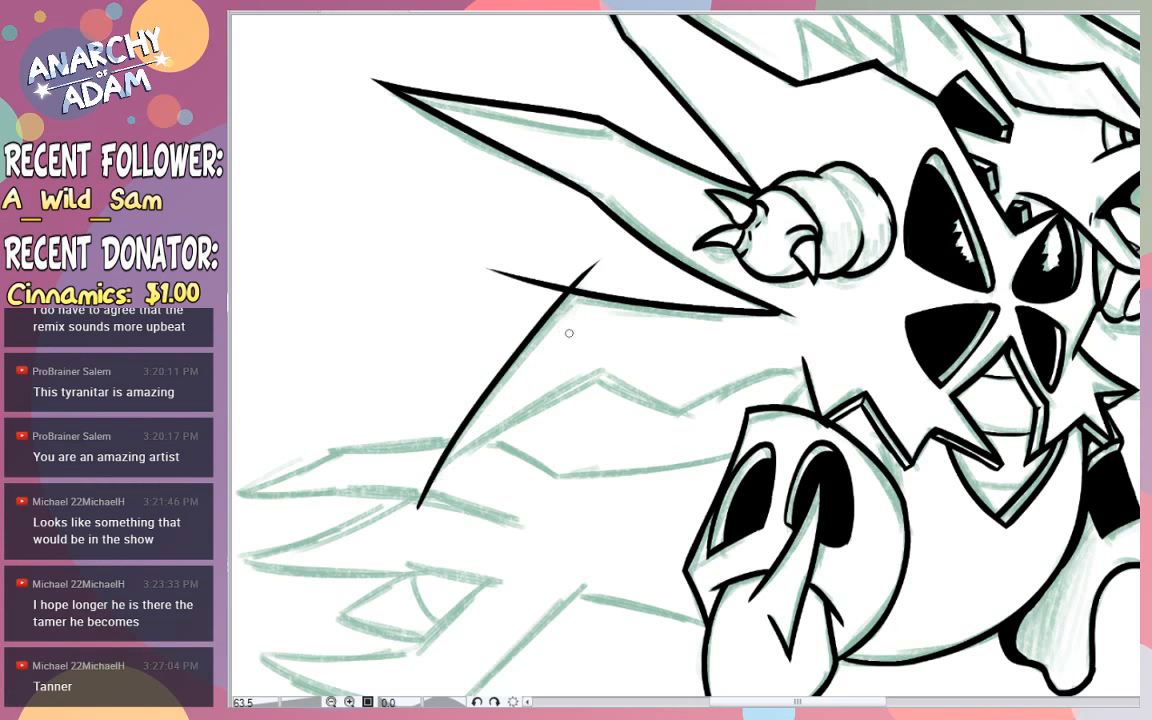
{"action": "left_click_drag", "start_coordinate": [395, 516], "coordinate": [672, 330]}
{"action": "key", "text": "ctrl+z"}
{"action": "mouse_move", "coordinate": [382, 516]}
{"action": "left_mouse_down"}
{"action": "mouse_move", "coordinate": [658, 320]}
{"action": "mouse_move", "coordinate": [658, 347]}
{"action": "left_mouse_up"}
- Ink the short dipping edge after the spike's lower bend and the curved edge that runs on to the body above the thigh
{"action": "key", "text": "ctrl+z"}
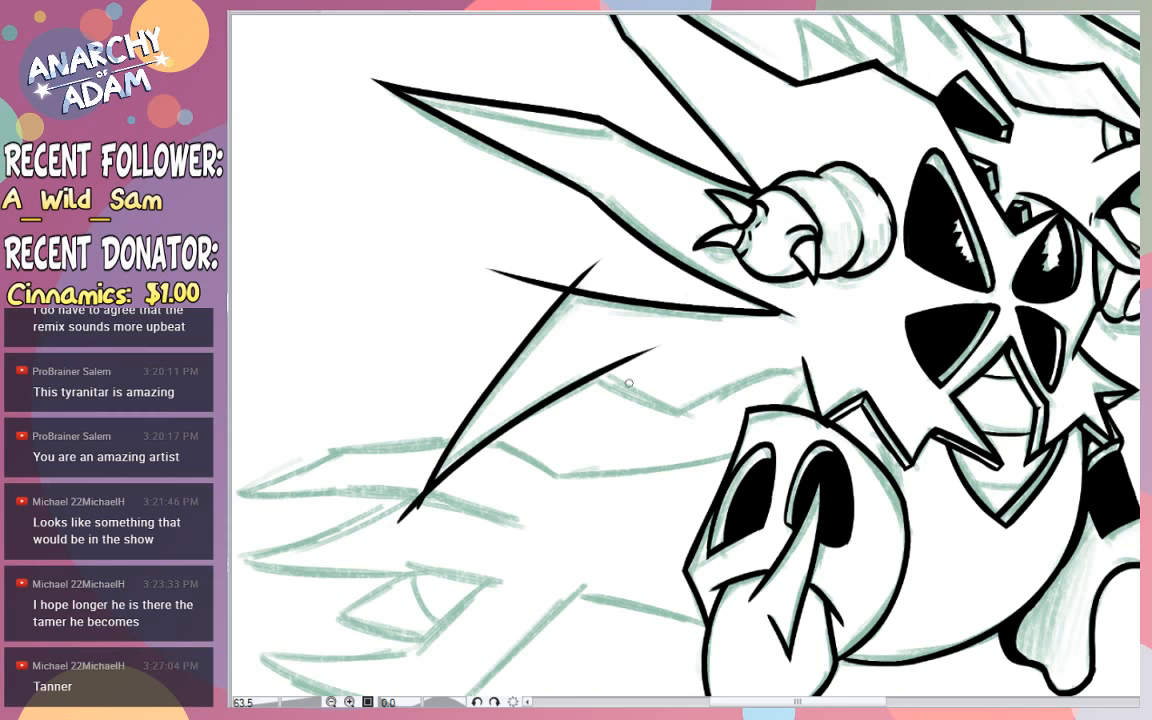
{"action": "left_click_drag", "start_coordinate": [572, 366], "coordinate": [717, 428]}
{"action": "key", "text": "ctrl+z"}
{"action": "key", "text": "ctrl+z"}
{"action": "mouse_move", "coordinate": [576, 363]}
{"action": "left_mouse_down"}
{"action": "mouse_move", "coordinate": [717, 434]}
{"action": "mouse_move", "coordinate": [700, 424]}
{"action": "left_mouse_up"}
{"action": "key", "text": "ctrl+z"}
{"action": "left_click_drag", "start_coordinate": [840, 366], "coordinate": [619, 456]}
{"action": "key", "text": "ctrl+z"}
{"action": "left_click_drag", "start_coordinate": [833, 363], "coordinate": [612, 460]}
{"action": "key", "text": "ctrl+z"}
{"action": "left_click_drag", "start_coordinate": [842, 361], "coordinate": [592, 470]}
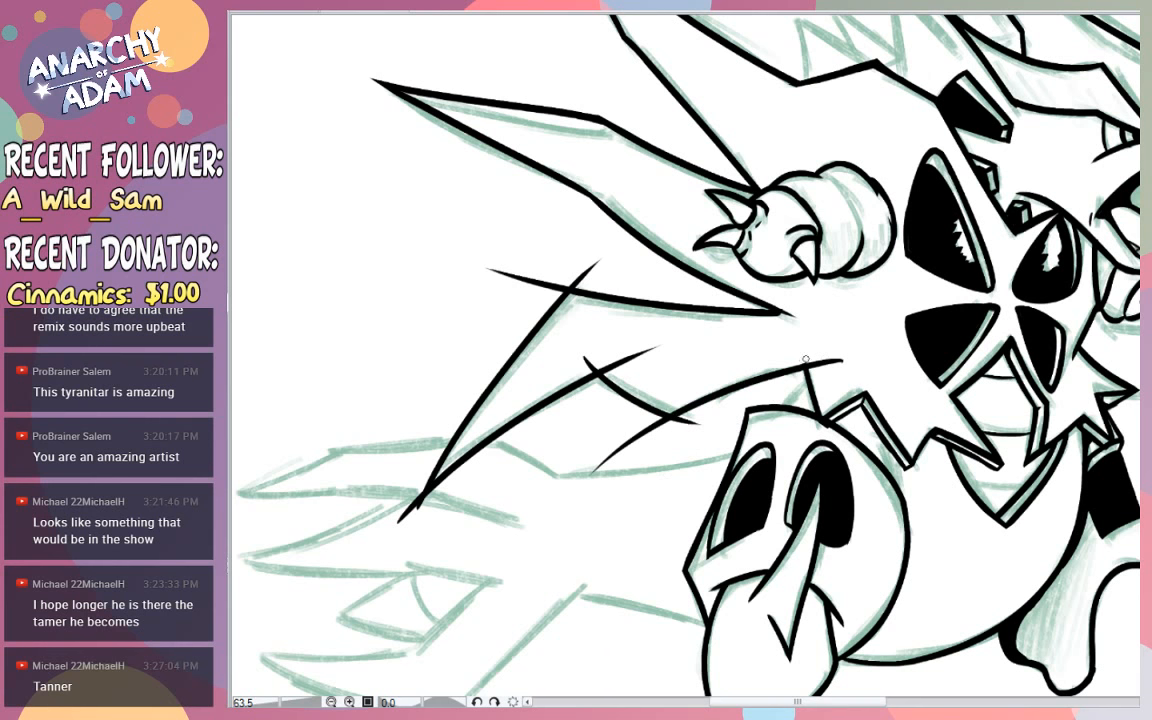
- Erase the overshooting line ends at the spike's lower bends and at its end above the thigh
{"action": "mouse_move", "coordinate": [808, 357]}
{"action": "left_mouse_down"}
{"action": "mouse_move", "coordinate": [816, 377]}
{"action": "mouse_move", "coordinate": [836, 362]}
{"action": "left_mouse_up"}
{"action": "mouse_move", "coordinate": [642, 432]}
{"action": "left_mouse_down"}
{"action": "mouse_move", "coordinate": [680, 432]}
{"action": "mouse_move", "coordinate": [631, 415]}
{"action": "mouse_move", "coordinate": [660, 439]}
{"action": "mouse_move", "coordinate": [575, 387]}
{"action": "left_mouse_up"}
{"action": "left_click_drag", "start_coordinate": [643, 435], "coordinate": [628, 454]}
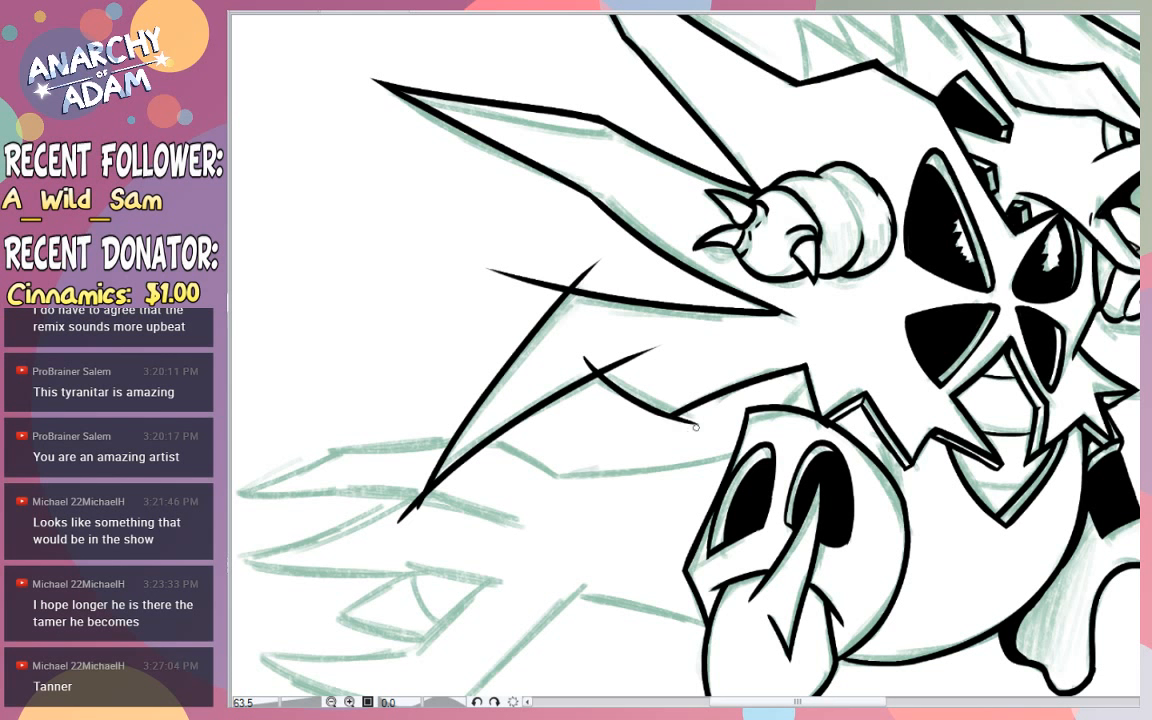
{"action": "mouse_move", "coordinate": [696, 427]}
{"action": "left_mouse_down"}
{"action": "mouse_move", "coordinate": [661, 435]}
{"action": "mouse_move", "coordinate": [677, 420]}
{"action": "left_mouse_up"}
{"action": "mouse_move", "coordinate": [597, 353]}
{"action": "left_mouse_down"}
{"action": "mouse_move", "coordinate": [624, 370]}
{"action": "mouse_move", "coordinate": [612, 354]}
{"action": "mouse_move", "coordinate": [648, 344]}
{"action": "mouse_move", "coordinate": [592, 368]}
{"action": "left_mouse_up"}
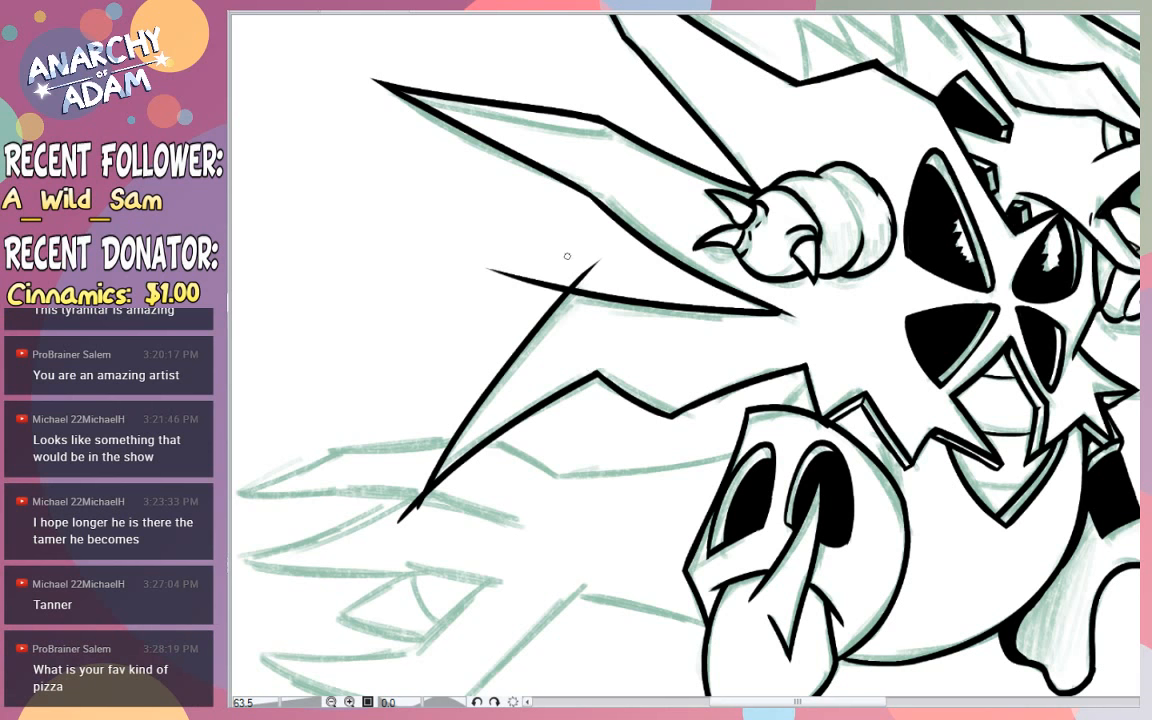
- Erase the overshooting line ends at the spike's upper bend and at its outer tip
{"action": "mouse_move", "coordinate": [583, 275]}
{"action": "left_mouse_down"}
{"action": "mouse_move", "coordinate": [573, 281]}
{"action": "mouse_move", "coordinate": [593, 262]}
{"action": "left_mouse_up"}
{"action": "mouse_move", "coordinate": [406, 512]}
{"action": "left_mouse_down"}
{"action": "mouse_move", "coordinate": [427, 458]}
{"action": "mouse_move", "coordinate": [406, 511]}
{"action": "left_mouse_up"}
{"action": "left_click_drag", "start_coordinate": [543, 282], "coordinate": [505, 285]}
{"action": "mouse_move", "coordinate": [415, 507]}
{"action": "left_mouse_down"}
{"action": "mouse_move", "coordinate": [463, 474]}
{"action": "mouse_move", "coordinate": [424, 504]}
{"action": "left_mouse_up"}
{"action": "mouse_move", "coordinate": [752, 313]}
{"action": "left_mouse_down"}
{"action": "mouse_move", "coordinate": [819, 313]}
{"action": "mouse_move", "coordinate": [774, 287]}
{"action": "mouse_move", "coordinate": [795, 316]}
{"action": "mouse_move", "coordinate": [787, 309]}
{"action": "mouse_move", "coordinate": [809, 320]}
{"action": "mouse_move", "coordinate": [770, 295]}
{"action": "mouse_move", "coordinate": [830, 311]}
{"action": "left_mouse_up"}
{"action": "key", "text": "ctrl+z"}
- Ink the short slanted line between the spike's inner corner and the top of the near thigh
{"action": "left_click_drag", "start_coordinate": [858, 147], "coordinate": [802, 161]}
{"action": "mouse_move", "coordinate": [971, 167]}
{"action": "left_mouse_down"}
{"action": "mouse_move", "coordinate": [1036, 174]}
{"action": "mouse_move", "coordinate": [960, 166]}
{"action": "left_mouse_up"}
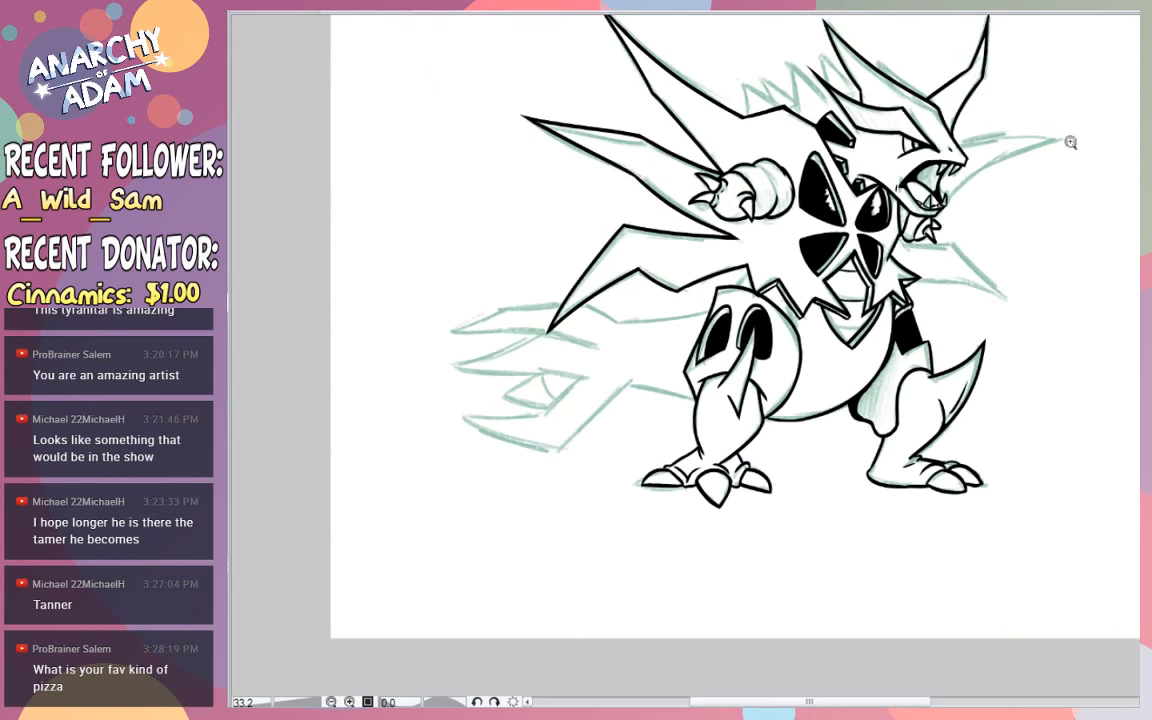
{"action": "mouse_move", "coordinate": [711, 297]}
{"action": "left_mouse_down"}
{"action": "mouse_move", "coordinate": [857, 280]}
{"action": "mouse_move", "coordinate": [849, 212]}
{"action": "mouse_move", "coordinate": [790, 269]}
{"action": "left_mouse_up"}
{"action": "key", "text": "ctrl+z"}
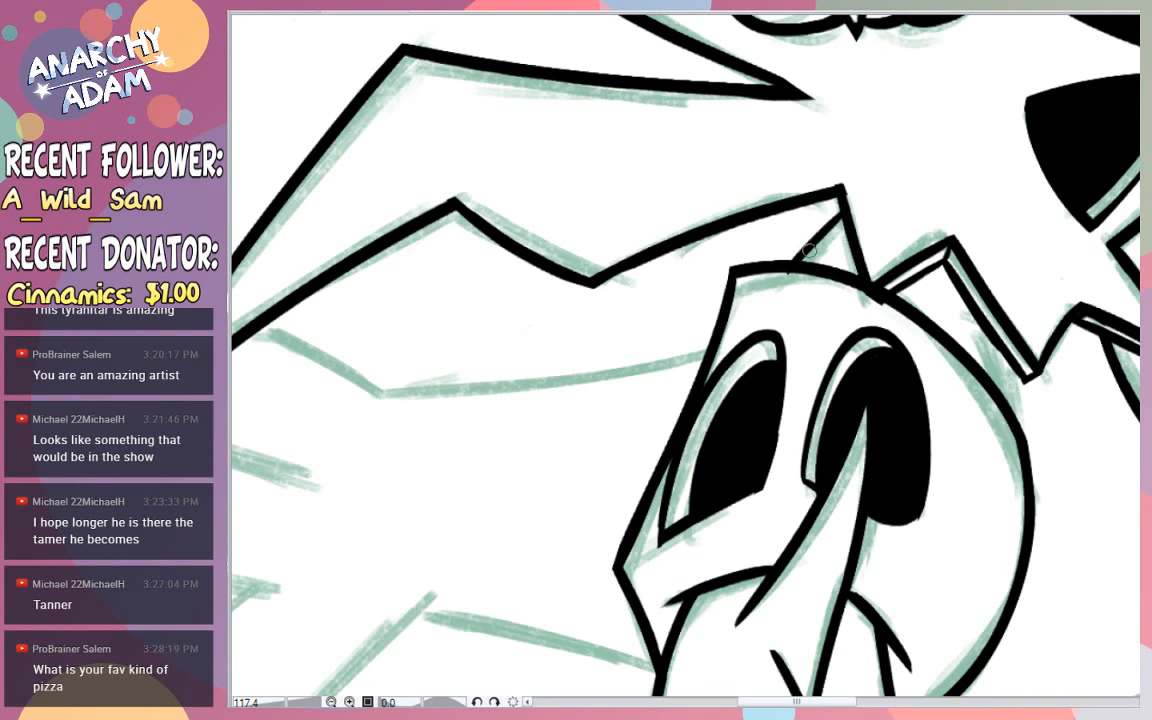
{"action": "key", "text": "ctrl+z"}
{"action": "left_click_drag", "start_coordinate": [842, 212], "coordinate": [801, 255]}
- Ink the tail's upper edge extending from the thigh and the upper outline of the top tail spike
{"action": "left_click_drag", "start_coordinate": [749, 347], "coordinate": [600, 335]}
{"action": "mouse_move", "coordinate": [684, 361]}
{"action": "left_mouse_down"}
{"action": "mouse_move", "coordinate": [736, 352]}
{"action": "mouse_move", "coordinate": [592, 355]}
{"action": "mouse_move", "coordinate": [480, 319]}
{"action": "left_mouse_up"}
{"action": "key", "text": "ctrl+z"}
{"action": "mouse_move", "coordinate": [582, 328]}
{"action": "left_mouse_down"}
{"action": "mouse_move", "coordinate": [479, 322]}
{"action": "mouse_move", "coordinate": [396, 370]}
{"action": "left_mouse_up"}
{"action": "key", "text": "ctrl+z"}
{"action": "mouse_move", "coordinate": [478, 322]}
{"action": "left_mouse_down"}
{"action": "mouse_move", "coordinate": [406, 371]}
{"action": "mouse_move", "coordinate": [475, 349]}
{"action": "mouse_move", "coordinate": [562, 364]}
{"action": "left_mouse_up"}
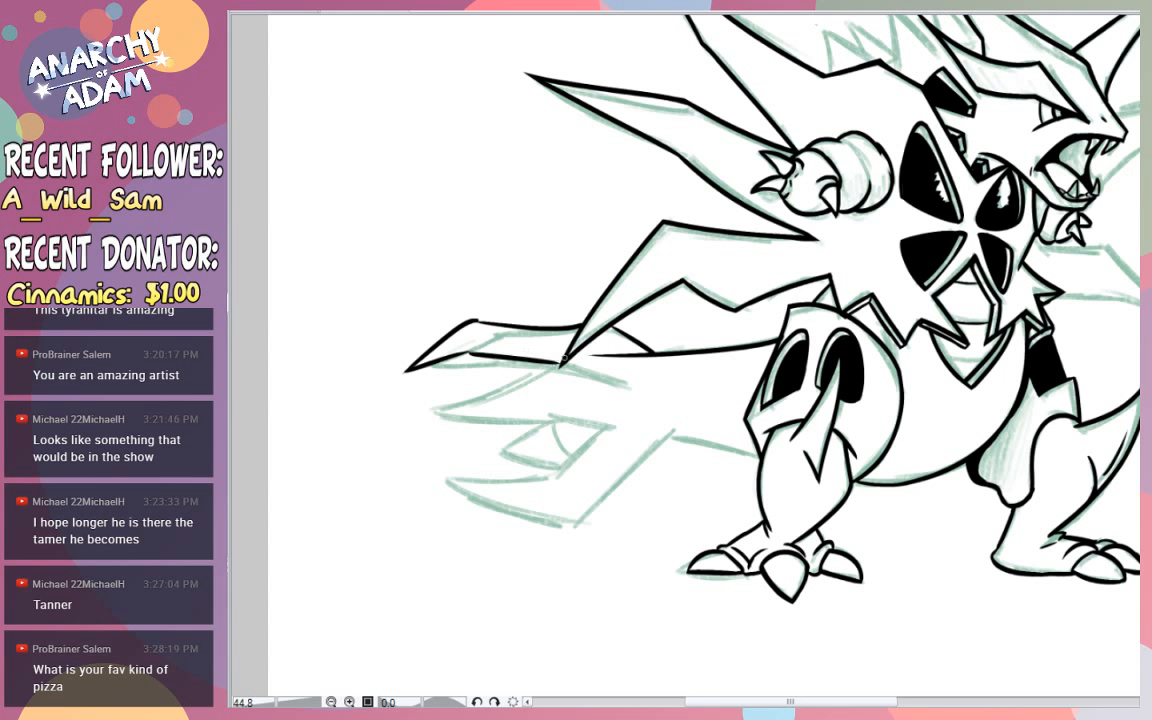
- Ink the top tail spike's lower edge from its tip, continuing it past the bend into the tail
{"action": "key", "text": "ctrl+z"}
{"action": "key", "text": "ctrl+z"}
{"action": "mouse_move", "coordinate": [409, 371]}
{"action": "left_mouse_down"}
{"action": "mouse_move", "coordinate": [482, 360]}
{"action": "mouse_move", "coordinate": [590, 378]}
{"action": "left_mouse_up"}
{"action": "key", "text": "ctrl+z"}
{"action": "key", "text": "ctrl+z"}
{"action": "left_click_drag", "start_coordinate": [475, 360], "coordinate": [633, 393]}
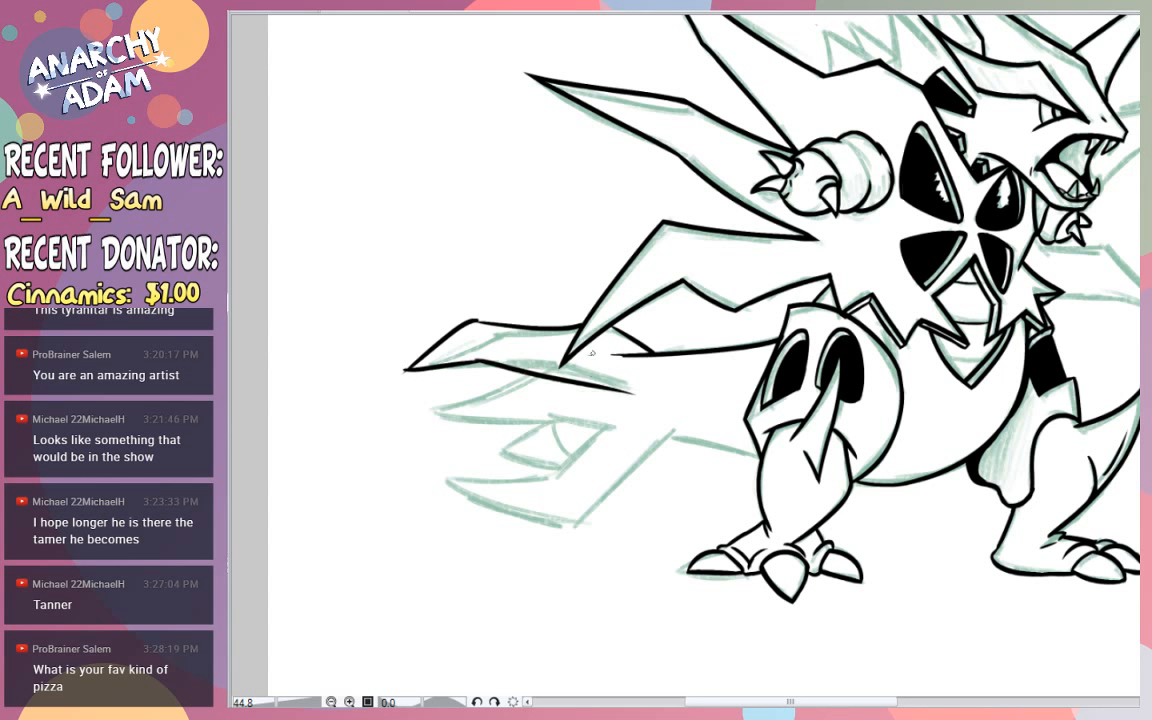
- Ink the upper and lower edges of the middle tail spike and erase the stray line beside its inner end
{"action": "key", "text": "ctrl+z"}
{"action": "left_click_drag", "start_coordinate": [565, 356], "coordinate": [415, 357]}
{"action": "key", "text": "ctrl+z"}
{"action": "left_click_drag", "start_coordinate": [577, 356], "coordinate": [455, 337]}
{"action": "key", "text": "ctrl+z"}
{"action": "mouse_move", "coordinate": [631, 391]}
{"action": "left_mouse_down"}
{"action": "mouse_move", "coordinate": [564, 369]}
{"action": "mouse_move", "coordinate": [423, 406]}
{"action": "mouse_move", "coordinate": [615, 439]}
{"action": "left_mouse_up"}
{"action": "key", "text": "ctrl+z"}
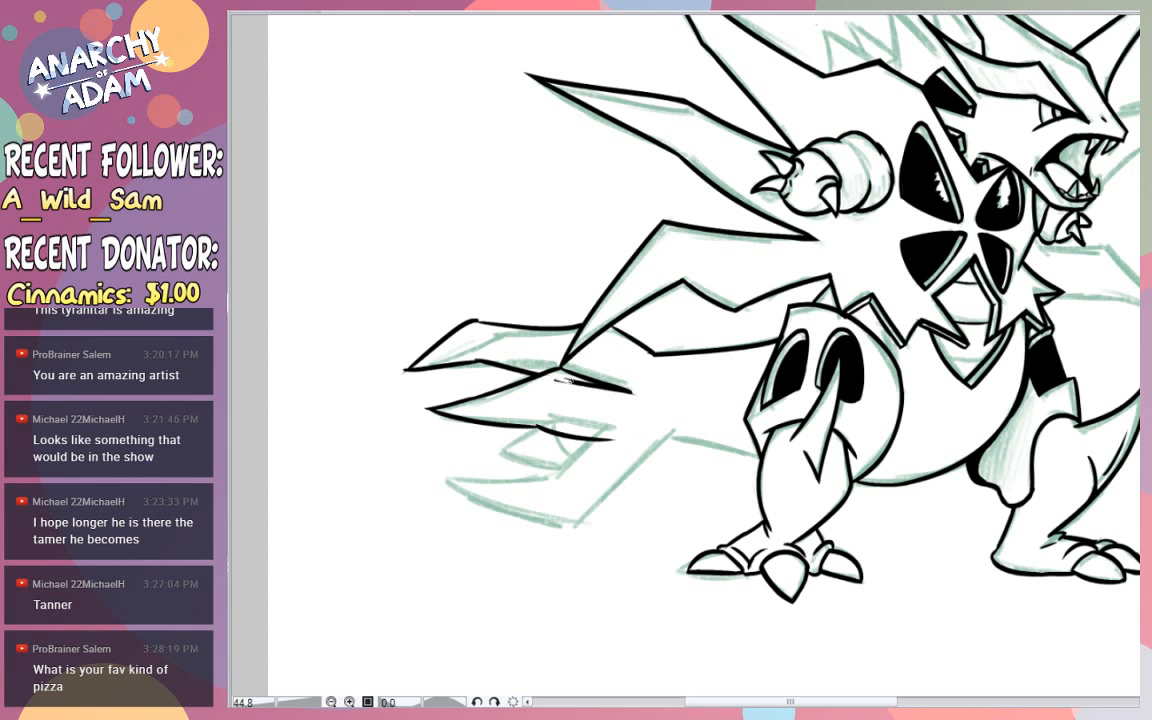
{"action": "mouse_move", "coordinate": [560, 381]}
{"action": "left_mouse_down"}
{"action": "mouse_move", "coordinate": [613, 392]}
{"action": "mouse_move", "coordinate": [577, 382]}
{"action": "left_mouse_up"}
- Ink the tail's long diagonal underside and the inner edges of the bottom tail spike
{"action": "left_click_drag", "start_coordinate": [693, 420], "coordinate": [565, 546]}
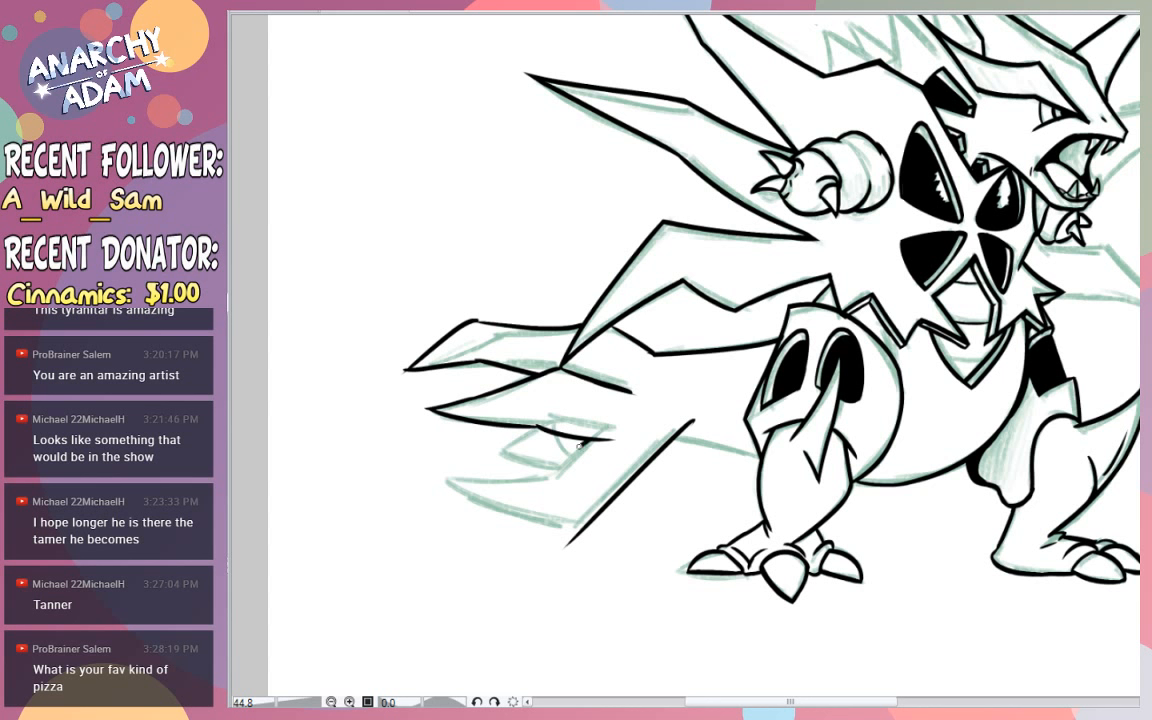
{"action": "mouse_move", "coordinate": [580, 446]}
{"action": "left_mouse_down"}
{"action": "mouse_move", "coordinate": [508, 485]}
{"action": "mouse_move", "coordinate": [437, 478]}
{"action": "left_mouse_up"}
{"action": "key", "text": "ctrl+z"}
{"action": "key", "text": "ctrl+z"}
{"action": "mouse_move", "coordinate": [588, 440]}
{"action": "left_mouse_down"}
{"action": "mouse_move", "coordinate": [546, 475]}
{"action": "mouse_move", "coordinate": [456, 474]}
{"action": "left_mouse_up"}
- Ink the bottom tail spike's curved outer edge and clean the overshoot at its lower corner
{"action": "key", "text": "ctrl+z"}
{"action": "mouse_move", "coordinate": [551, 473]}
{"action": "left_mouse_down"}
{"action": "mouse_move", "coordinate": [434, 463]}
{"action": "mouse_move", "coordinate": [582, 544]}
{"action": "left_mouse_up"}
{"action": "key", "text": "ctrl+z"}
{"action": "left_click_drag", "start_coordinate": [434, 463], "coordinate": [594, 535]}
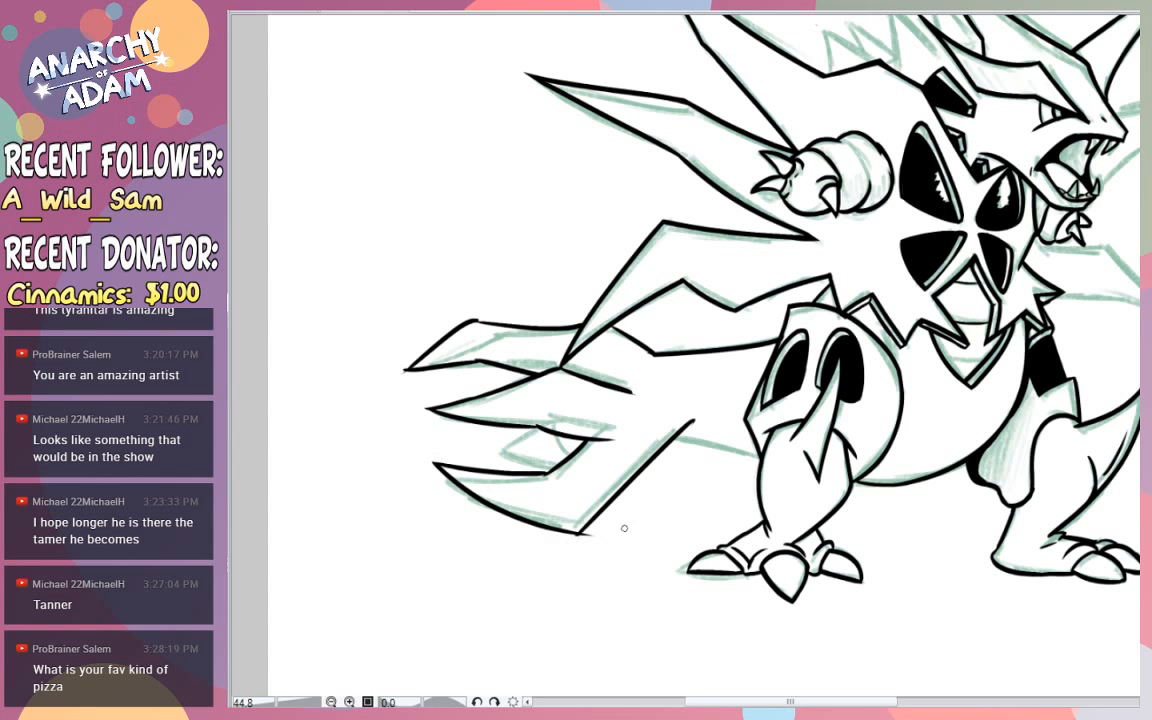
{"action": "scroll", "coordinate": [586, 545], "scroll_direction": "up", "scroll_amount": 5}
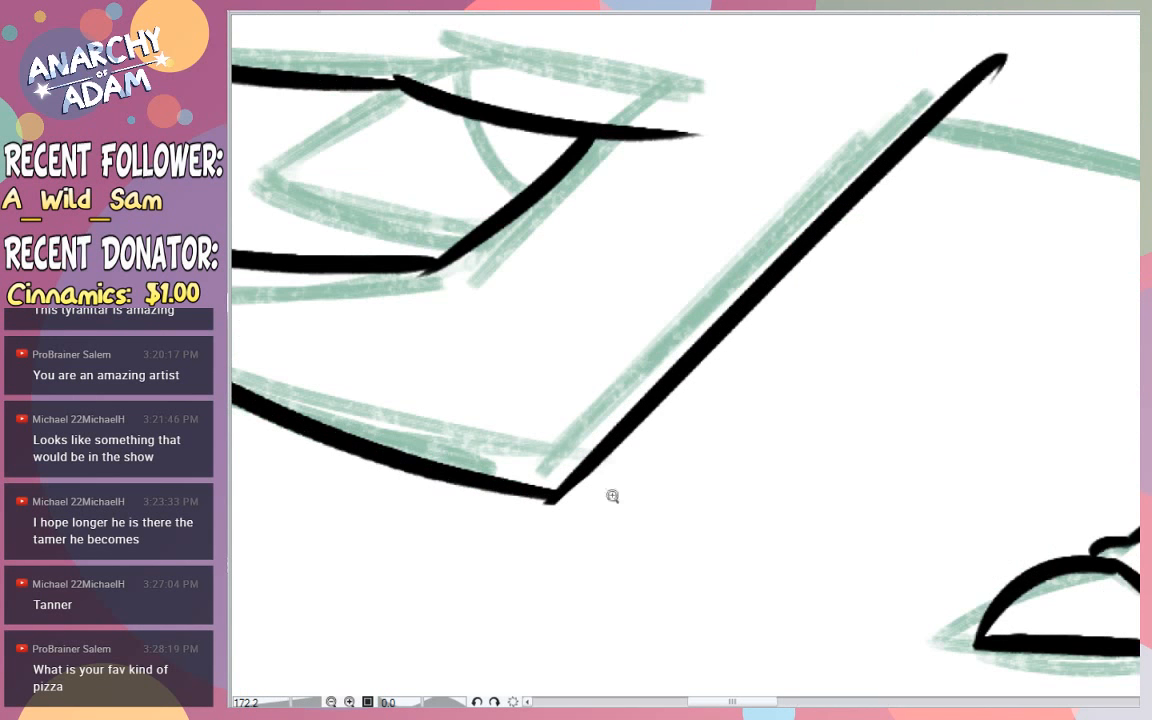
{"action": "left_click_drag", "start_coordinate": [521, 508], "coordinate": [560, 513]}
{"action": "left_click_drag", "start_coordinate": [431, 268], "coordinate": [356, 266]}
{"action": "key", "text": "ctrl+z"}
- Thicken the slanted inner edge of the notch between the middle and bottom tail spikes
{"action": "scroll", "coordinate": [381, 198], "scroll_direction": "down", "scroll_amount": 5}
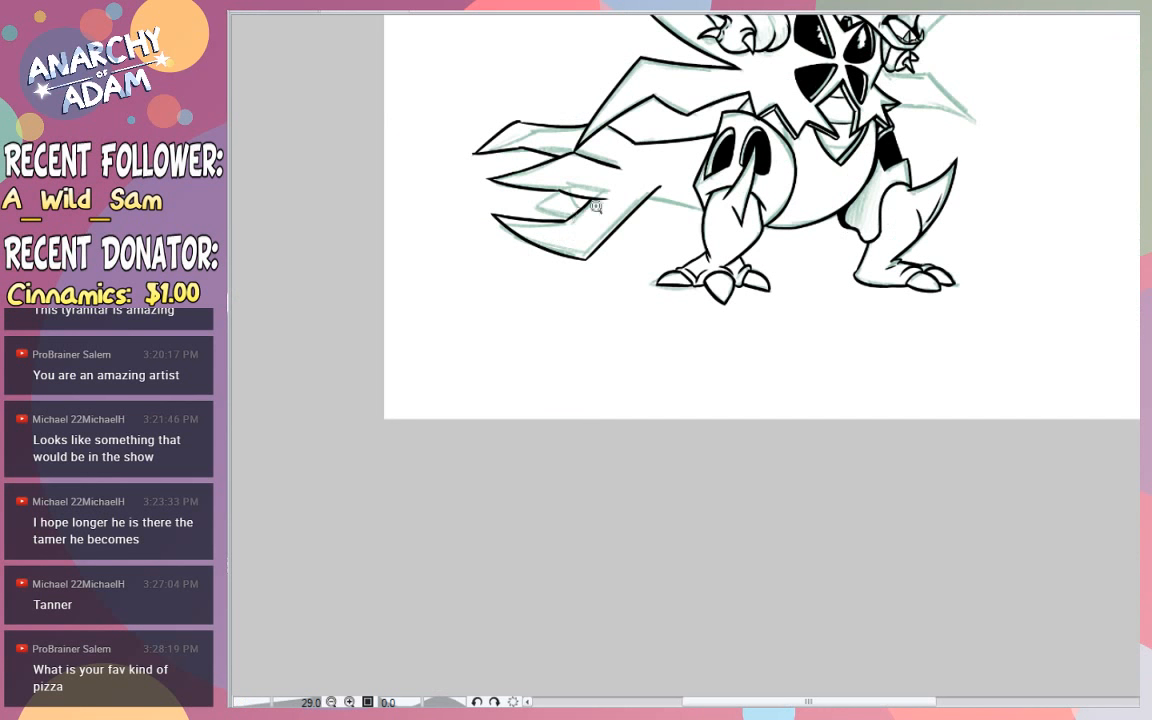
{"action": "scroll", "coordinate": [571, 213], "scroll_direction": "up", "scroll_amount": 4}
{"action": "left_click_drag", "start_coordinate": [528, 247], "coordinate": [666, 136]}
{"action": "key", "text": "ctrl+z"}
{"action": "left_click_drag", "start_coordinate": [531, 243], "coordinate": [657, 139]}
{"action": "key", "text": "ctrl+z"}
{"action": "left_click_drag", "start_coordinate": [530, 247], "coordinate": [667, 140]}
{"action": "key", "text": "ctrl+z"}
{"action": "left_click_drag", "start_coordinate": [533, 244], "coordinate": [658, 142]}
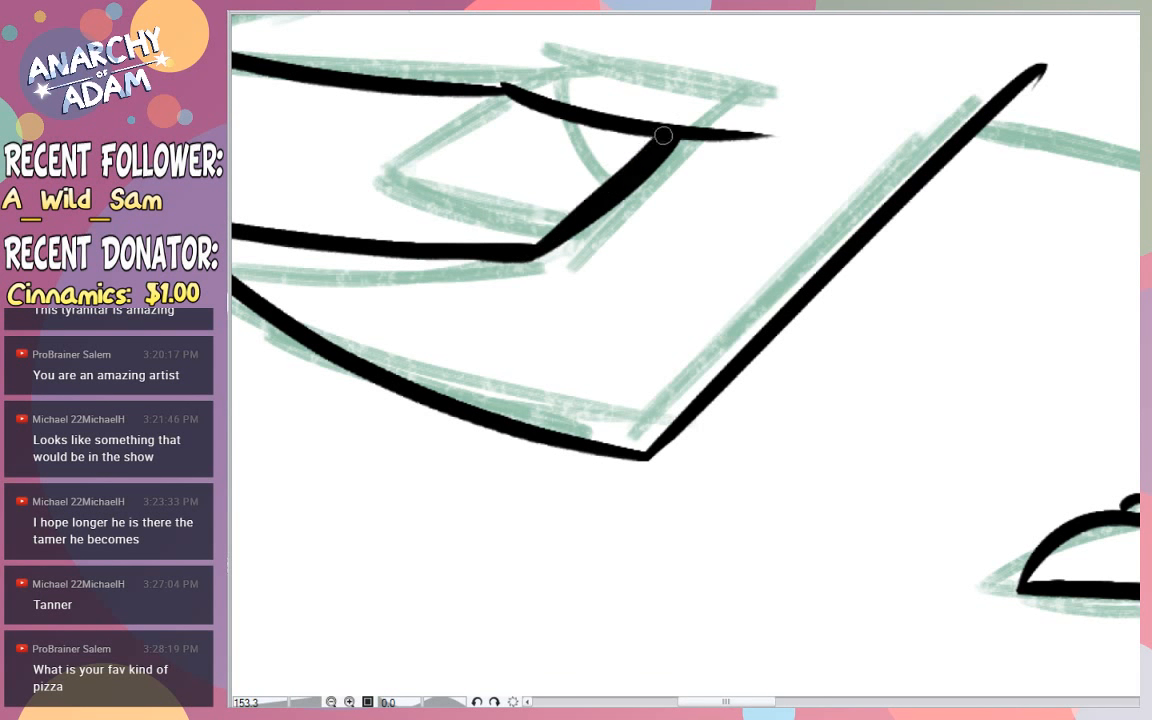
{"action": "left_click_drag", "start_coordinate": [529, 260], "coordinate": [676, 143]}
- Ink the upper edge of the small spike inside the notch between the middle and bottom tail spikes
{"action": "scroll", "coordinate": [745, 117], "scroll_direction": "down", "scroll_amount": 6}
{"action": "scroll", "coordinate": [745, 117], "scroll_direction": "up", "scroll_amount": 3}
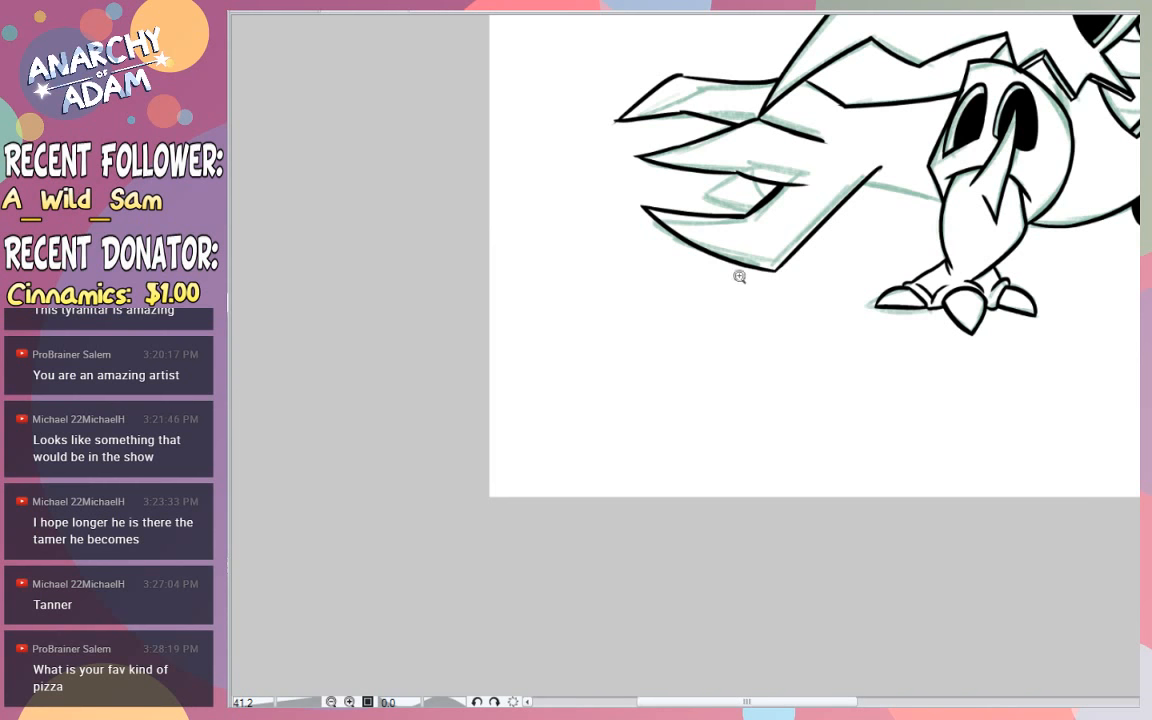
{"action": "scroll", "coordinate": [733, 196], "scroll_direction": "up", "scroll_amount": 3}
{"action": "scroll", "coordinate": [761, 212], "scroll_direction": "up", "scroll_amount": 2}
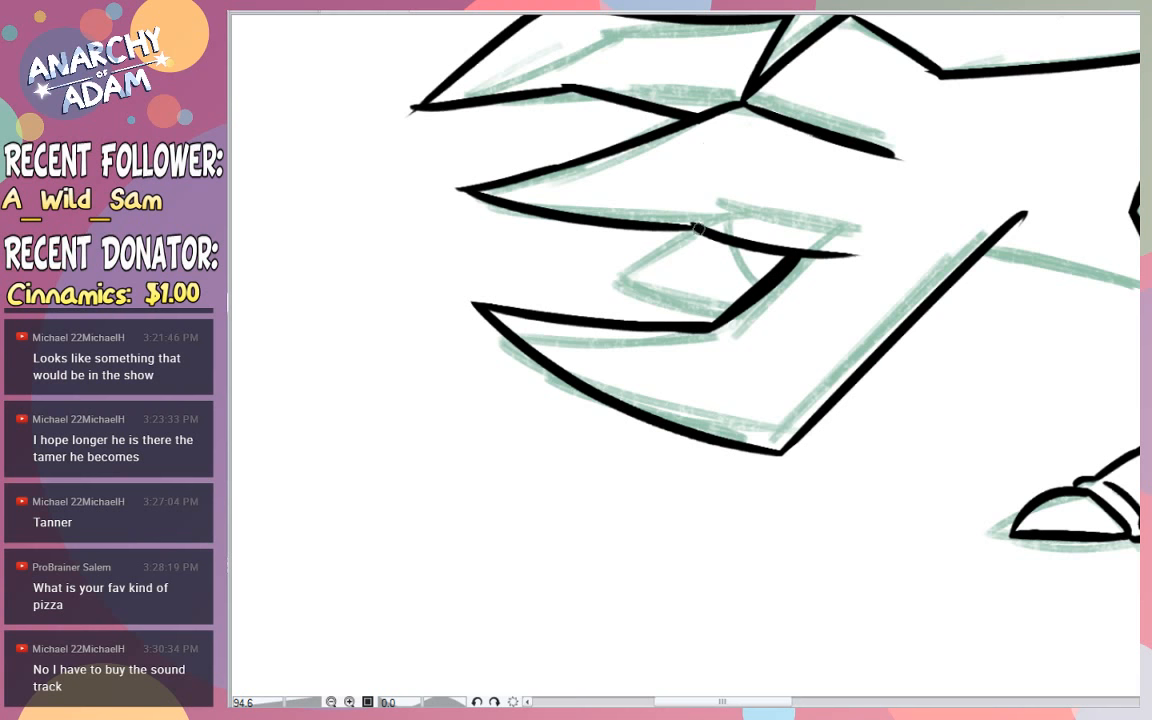
{"action": "key", "text": "ctrl+z"}
{"action": "left_click_drag", "start_coordinate": [698, 228], "coordinate": [600, 294]}
{"action": "key", "text": "ctrl+z"}
{"action": "mouse_move", "coordinate": [697, 228]}
{"action": "left_mouse_down"}
{"action": "mouse_move", "coordinate": [605, 293]}
{"action": "mouse_move", "coordinate": [719, 311]}
{"action": "left_mouse_up"}
{"action": "key", "text": "ctrl+z"}
- Ink the small inner spike's lower edge back to the notch and erase the overshoot at its tip
{"action": "key", "text": "ctrl+z"}
{"action": "left_click_drag", "start_coordinate": [620, 286], "coordinate": [724, 313]}
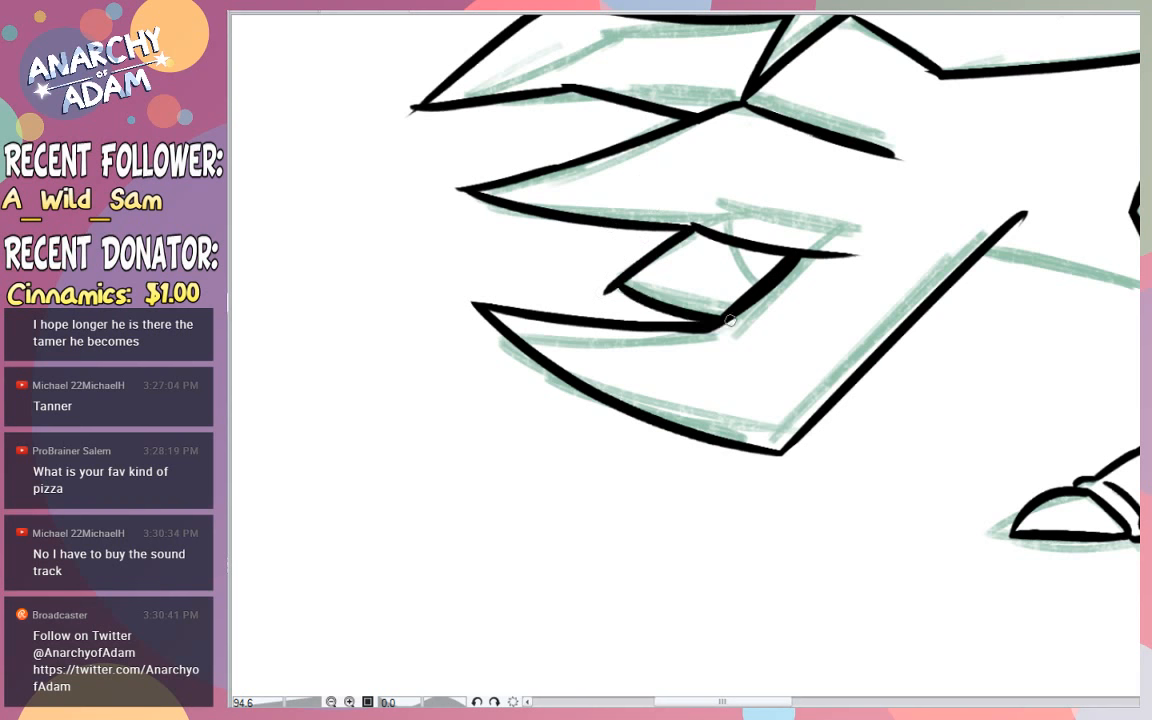
{"action": "key", "text": "ctrl+z"}
{"action": "left_click_drag", "start_coordinate": [618, 285], "coordinate": [719, 310]}
{"action": "key", "text": "ctrl+z"}
{"action": "key", "text": "ctrl+z"}
{"action": "left_click_drag", "start_coordinate": [616, 284], "coordinate": [739, 317]}
{"action": "key", "text": "ctrl+z"}
{"action": "left_click_drag", "start_coordinate": [617, 285], "coordinate": [728, 312]}
{"action": "key", "text": "ctrl+z"}
{"action": "key", "text": "ctrl+z"}
{"action": "key", "text": "e"}
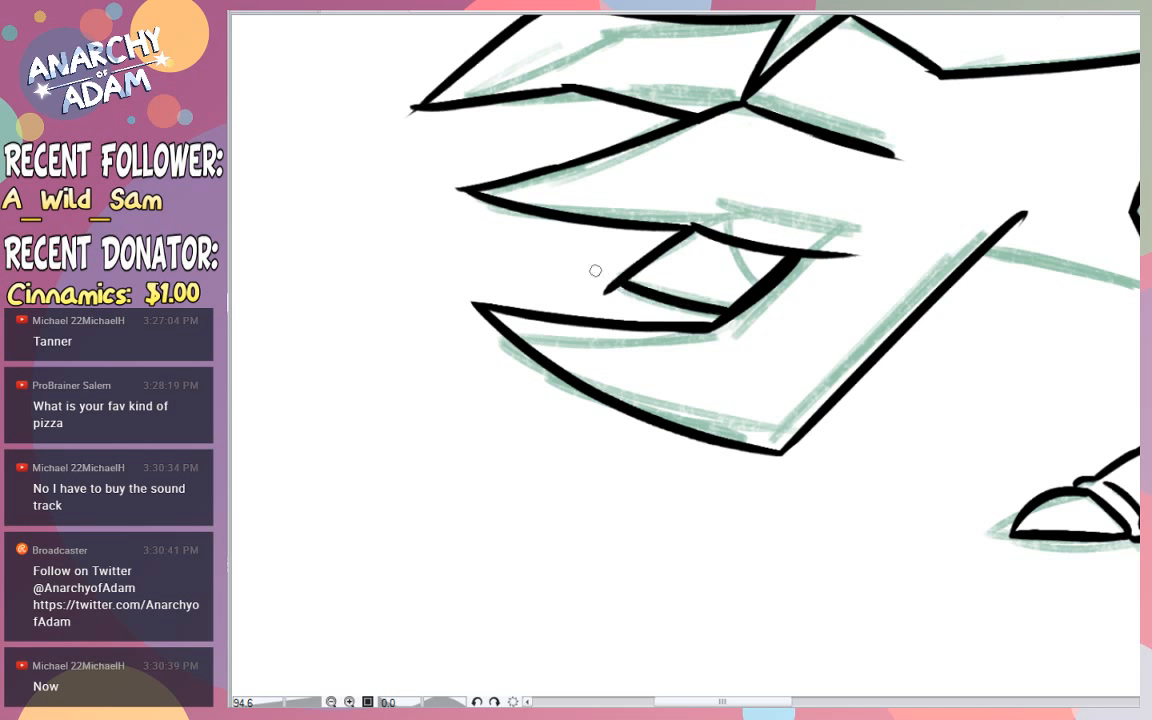
{"action": "left_click_drag", "start_coordinate": [614, 297], "coordinate": [607, 287]}
- Ink the short curved line across the base of the small inner tail spike
{"action": "left_click_drag", "start_coordinate": [728, 238], "coordinate": [754, 286]}
{"action": "key", "text": "ctrl+z"}
{"action": "key", "text": "ctrl+z"}
{"action": "left_click_drag", "start_coordinate": [728, 240], "coordinate": [753, 287]}
{"action": "key", "text": "ctrl+z"}
- Clean up the upper bend of the top tail spike so its two edges join smoothly
{"action": "scroll", "coordinate": [685, 355], "scroll_direction": "up", "scroll_amount": 4}
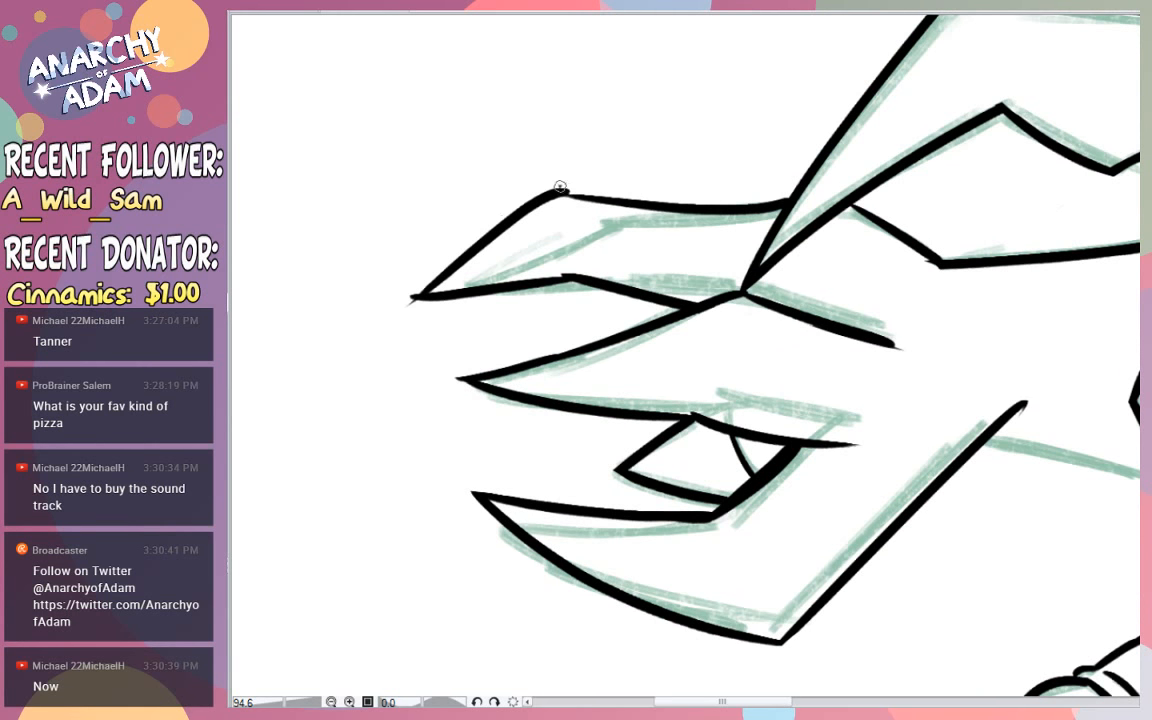
{"action": "key", "text": "ctrl+z"}
{"action": "left_click_drag", "start_coordinate": [560, 191], "coordinate": [690, 208]}
{"action": "key", "text": "ctrl+z"}
{"action": "mouse_move", "coordinate": [562, 192]}
{"action": "left_mouse_down"}
{"action": "mouse_move", "coordinate": [690, 209]}
{"action": "mouse_move", "coordinate": [660, 206]}
{"action": "left_mouse_up"}
- Smooth the bend in the top tail spike's lower edge and erase the overshoot at its tip
{"action": "left_click_drag", "start_coordinate": [568, 278], "coordinate": [425, 295]}
{"action": "key", "text": "ctrl+z"}
{"action": "left_click_drag", "start_coordinate": [563, 276], "coordinate": [420, 297]}
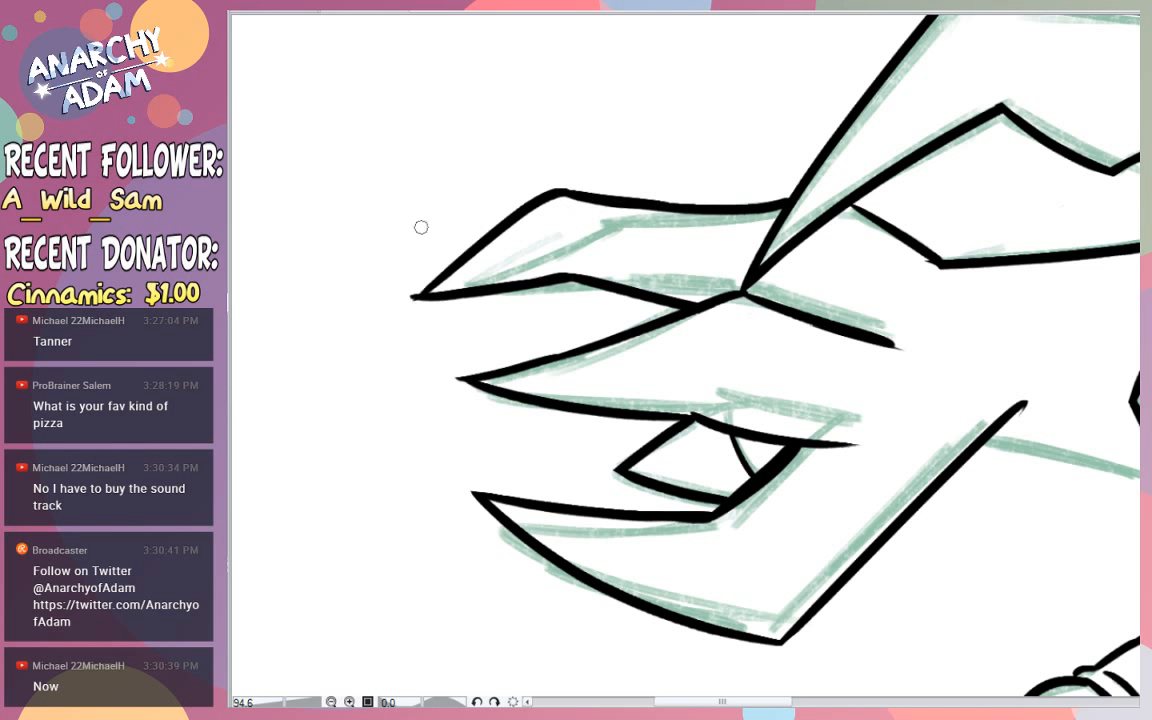
{"action": "left_click_drag", "start_coordinate": [441, 275], "coordinate": [411, 300]}
- Trim the overshooting middle spike edge, thin the crease line into the tail and touch up the tail's upper bend
{"action": "left_click_drag", "start_coordinate": [765, 414], "coordinate": [908, 461]}
{"action": "left_click_drag", "start_coordinate": [767, 290], "coordinate": [925, 355]}
{"action": "key", "text": "ctrl+z"}
{"action": "left_click_drag", "start_coordinate": [768, 290], "coordinate": [967, 361]}
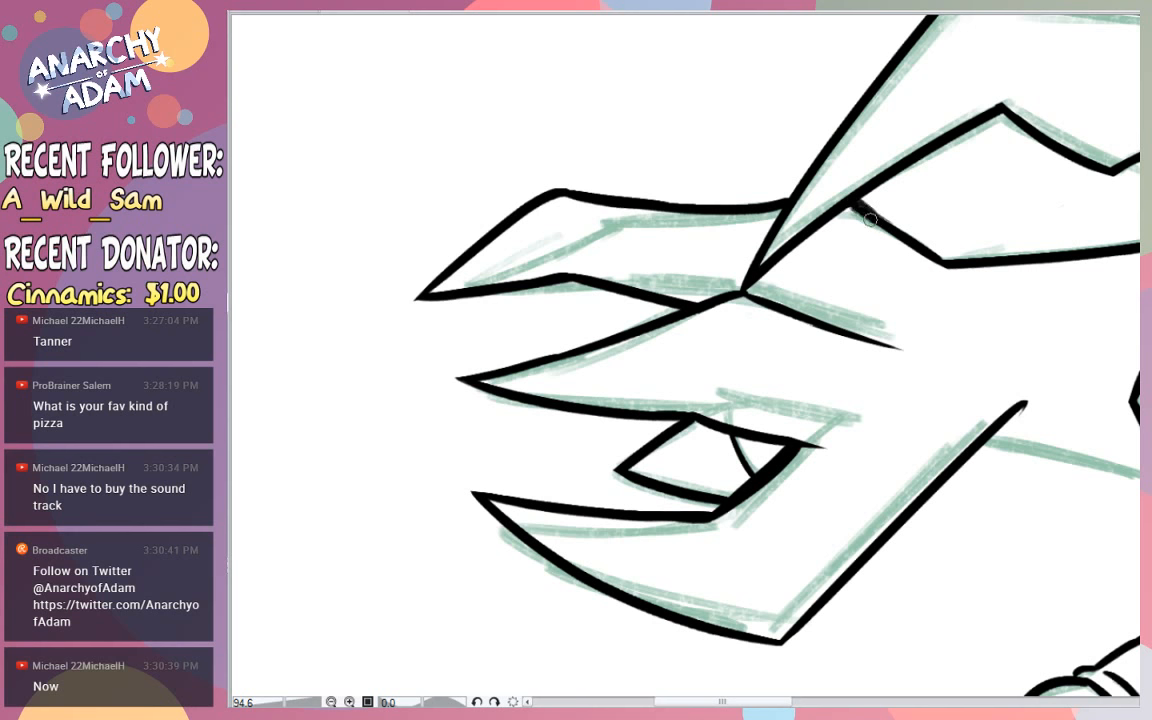
{"action": "left_click_drag", "start_coordinate": [872, 199], "coordinate": [957, 218]}
- Ink the tail's lower edge from the diagonal to the near leg and erase the overshoot at their corner
{"action": "mouse_move", "coordinate": [733, 204]}
{"action": "left_mouse_down"}
{"action": "mouse_move", "coordinate": [951, 329]}
{"action": "mouse_move", "coordinate": [800, 265]}
{"action": "mouse_move", "coordinate": [1008, 357]}
{"action": "mouse_move", "coordinate": [870, 338]}
{"action": "left_mouse_up"}
{"action": "left_click_drag", "start_coordinate": [984, 393], "coordinate": [924, 392]}
{"action": "left_click_drag", "start_coordinate": [1043, 400], "coordinate": [1094, 400]}
{"action": "left_click_drag", "start_coordinate": [930, 397], "coordinate": [1044, 393]}
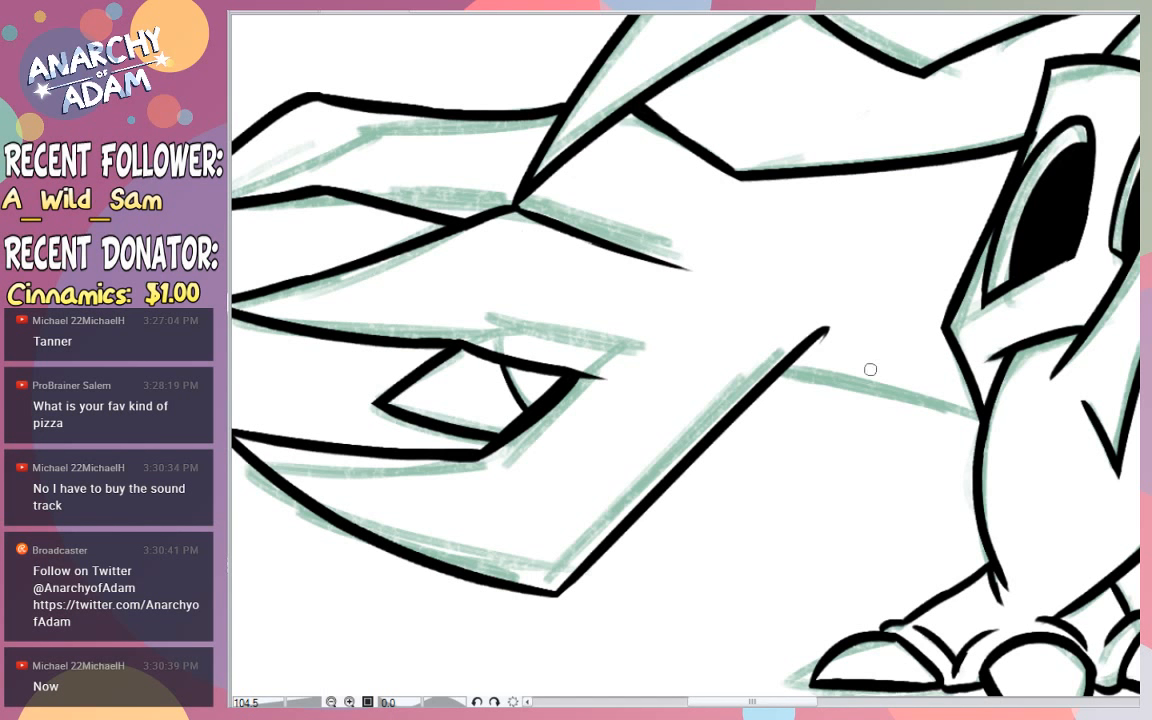
{"action": "mouse_move", "coordinate": [785, 370]}
{"action": "left_mouse_down"}
{"action": "mouse_move", "coordinate": [984, 413]}
{"action": "mouse_move", "coordinate": [938, 406]}
{"action": "left_mouse_up"}
{"action": "key", "text": "e"}
{"action": "mouse_move", "coordinate": [812, 350]}
{"action": "left_mouse_down"}
{"action": "mouse_move", "coordinate": [808, 337]}
{"action": "mouse_move", "coordinate": [823, 329]}
{"action": "left_mouse_up"}
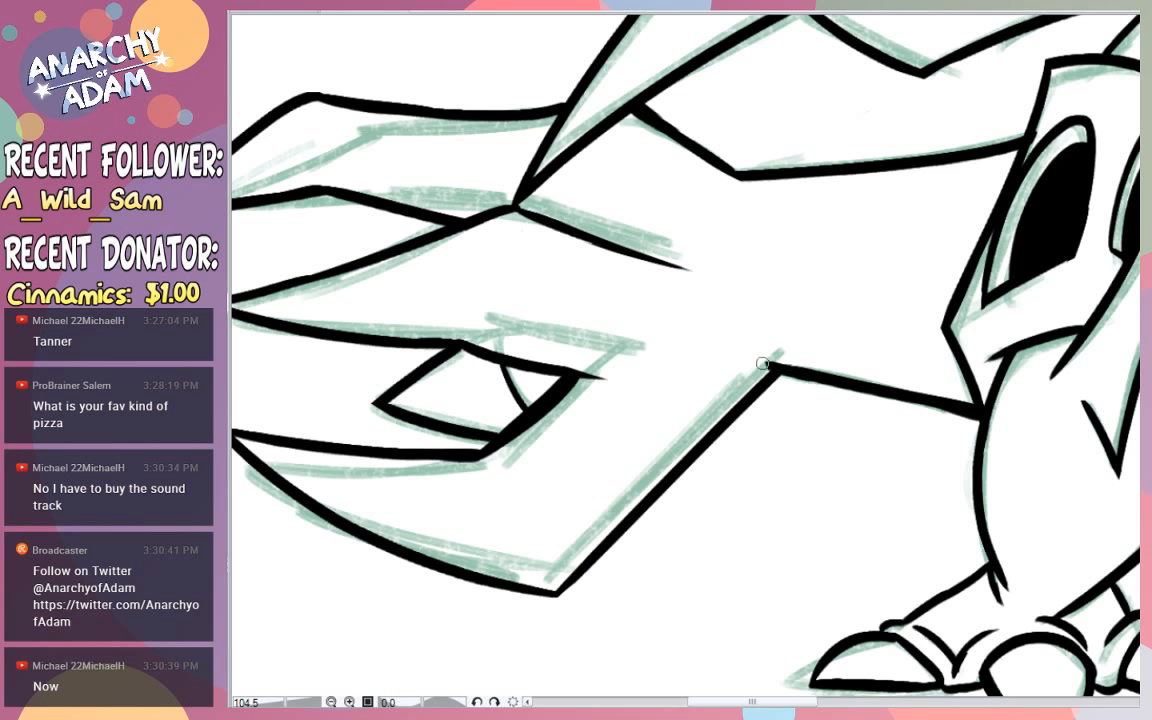
{"action": "left_click_drag", "start_coordinate": [745, 357], "coordinate": [772, 360]}
{"action": "key", "text": "ctrl+z"}
{"action": "left_click_drag", "start_coordinate": [736, 266], "coordinate": [750, 300]}
{"action": "key", "text": "ctrl+z"}
{"action": "mouse_move", "coordinate": [776, 345]}
{"action": "left_mouse_down"}
{"action": "mouse_move", "coordinate": [720, 249]}
{"action": "mouse_move", "coordinate": [733, 198]}
{"action": "left_mouse_up"}
{"action": "key", "text": "ctrl+z"}
{"action": "key", "text": "ctrl+z"}
{"action": "left_click_drag", "start_coordinate": [757, 316], "coordinate": [717, 277]}
{"action": "key", "text": "ctrl+z"}
{"action": "mouse_move", "coordinate": [705, 268]}
{"action": "left_mouse_down"}
{"action": "mouse_move", "coordinate": [728, 236]}
{"action": "mouse_move", "coordinate": [724, 280]}
{"action": "left_mouse_up"}
{"action": "key", "text": "ctrl+z"}
- Examine the whole inked figure, including the tail, back spikes and remaining sketch lines
{"action": "left_click_drag", "start_coordinate": [1080, 189], "coordinate": [1038, 216]}
{"action": "left_click_drag", "start_coordinate": [1097, 165], "coordinate": [1048, 184]}
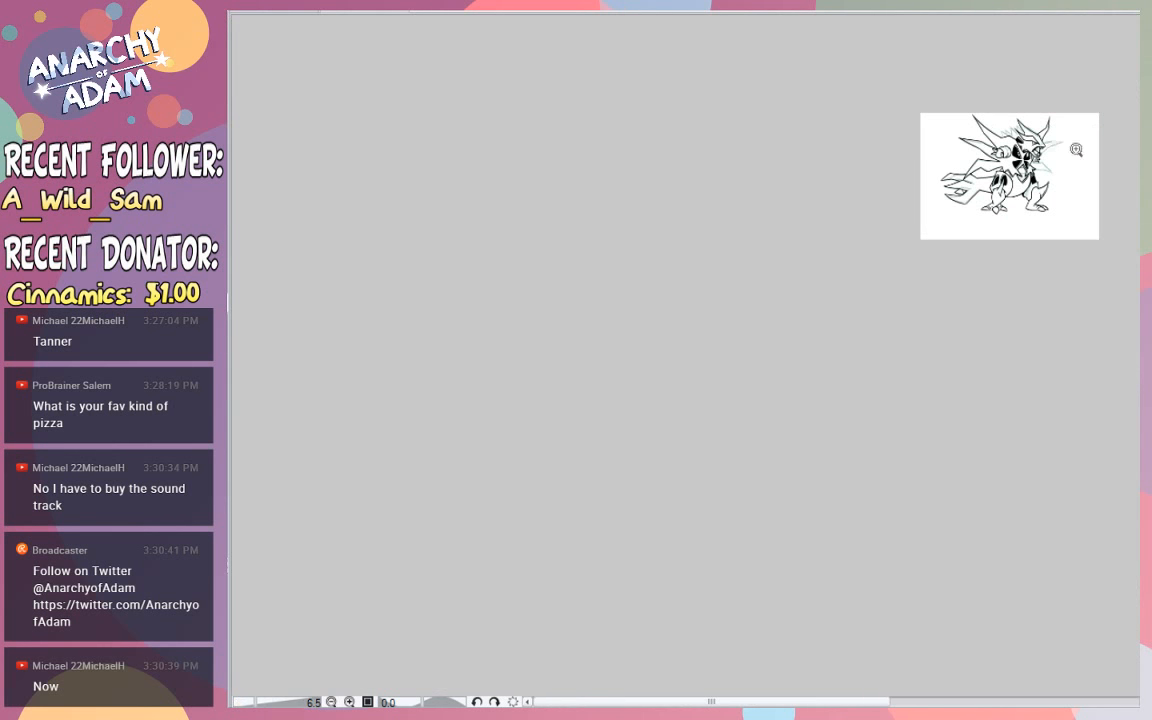
{"action": "left_click", "coordinate": [1076, 149]}
{"action": "left_click", "coordinate": [1080, 108]}
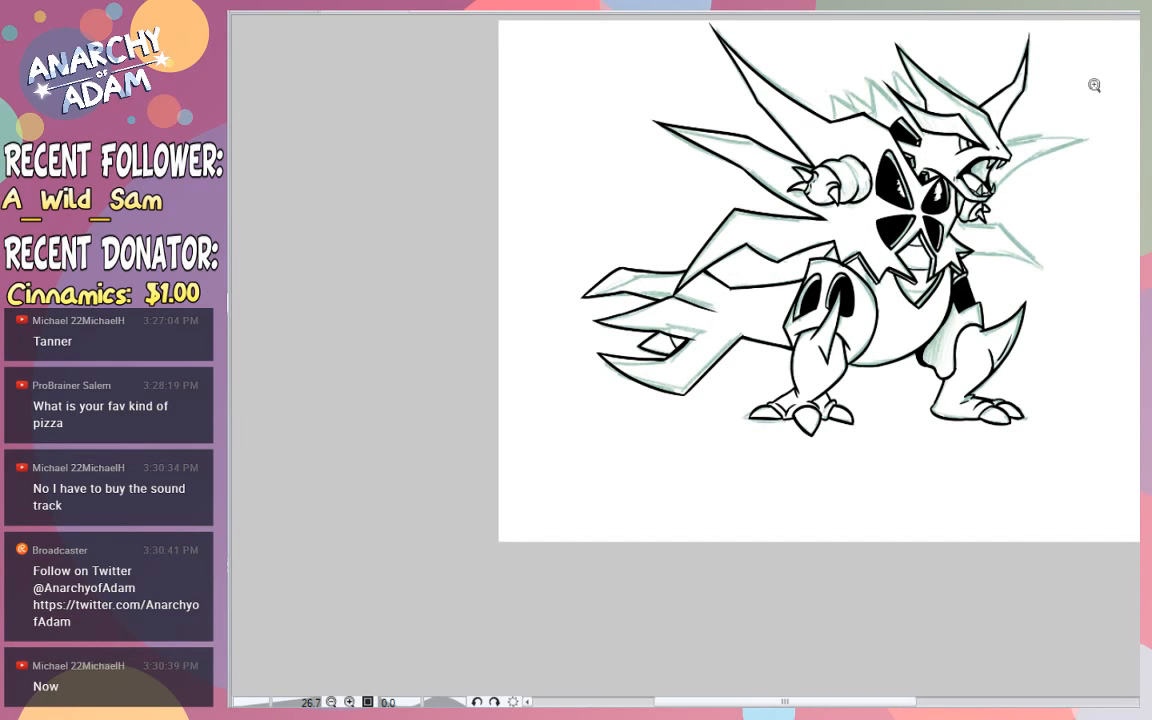
{"action": "mouse_move", "coordinate": [727, 286]}
{"action": "left_mouse_down"}
{"action": "mouse_move", "coordinate": [784, 293]}
{"action": "mouse_move", "coordinate": [838, 267]}
{"action": "left_mouse_up"}
{"action": "mouse_move", "coordinate": [797, 382]}
{"action": "left_mouse_down"}
{"action": "mouse_move", "coordinate": [786, 365]}
{"action": "mouse_move", "coordinate": [810, 369]}
{"action": "left_mouse_up"}
{"action": "left_click_drag", "start_coordinate": [873, 300], "coordinate": [791, 366]}
{"action": "left_click_drag", "start_coordinate": [914, 390], "coordinate": [987, 405]}
{"action": "left_click_drag", "start_coordinate": [767, 354], "coordinate": [757, 354]}
{"action": "left_click_drag", "start_coordinate": [993, 147], "coordinate": [835, 165]}
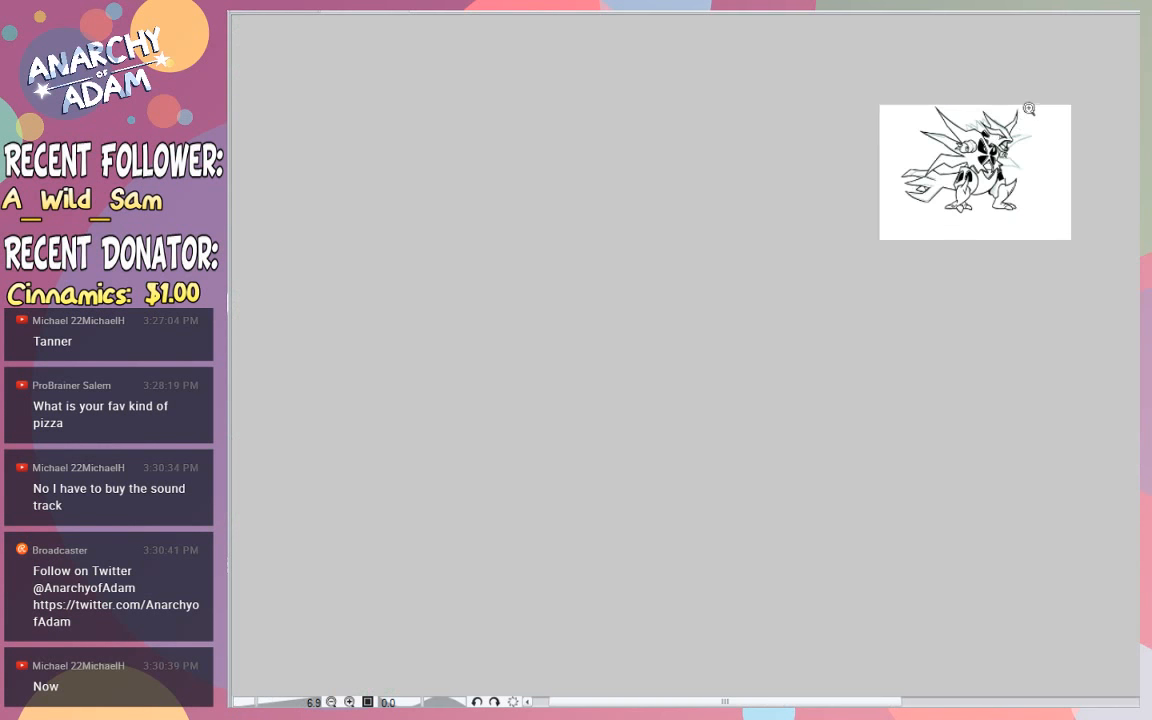
{"action": "mouse_move", "coordinate": [1027, 108]}
{"action": "left_mouse_down"}
{"action": "mouse_move", "coordinate": [1066, 118]}
{"action": "mouse_move", "coordinate": [1036, 128]}
{"action": "left_mouse_up"}
- Ink both edges of the rearmost small back spike over the green sketch
{"action": "left_click_drag", "start_coordinate": [820, 139], "coordinate": [868, 144]}
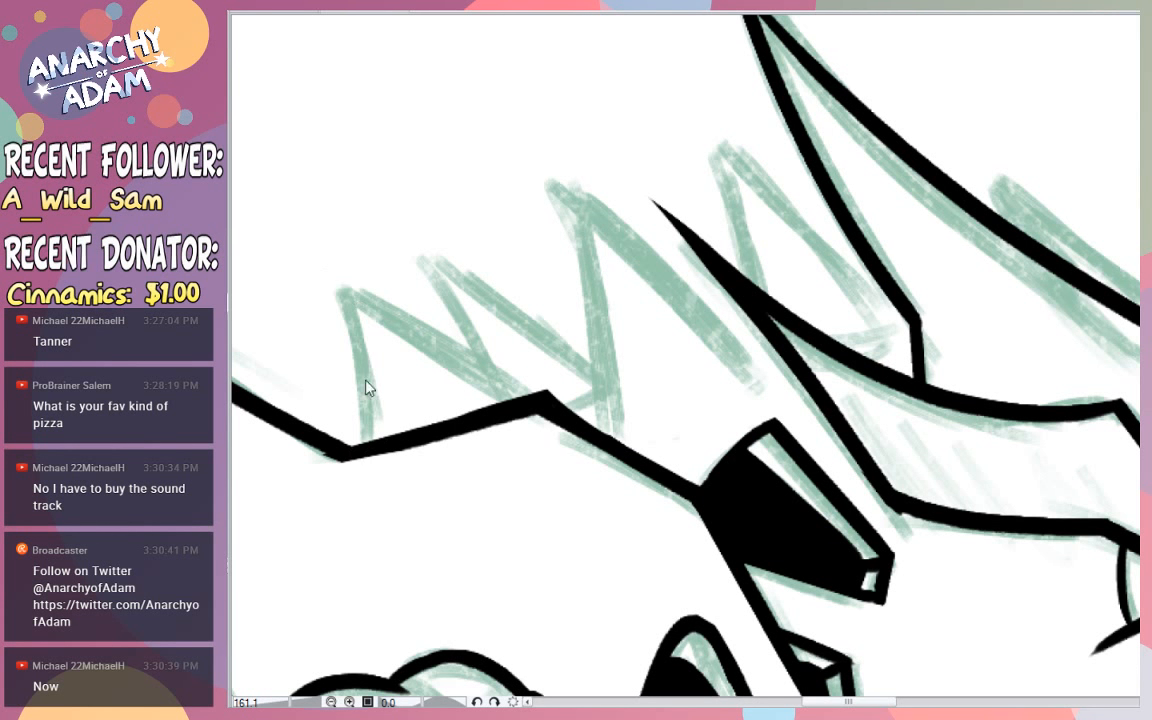
{"action": "mouse_move", "coordinate": [360, 442]}
{"action": "left_mouse_down"}
{"action": "mouse_move", "coordinate": [348, 320]}
{"action": "mouse_move", "coordinate": [316, 210]}
{"action": "left_mouse_up"}
{"action": "left_click_drag", "start_coordinate": [347, 280], "coordinate": [537, 401]}
{"action": "key", "text": "ctrl+z"}
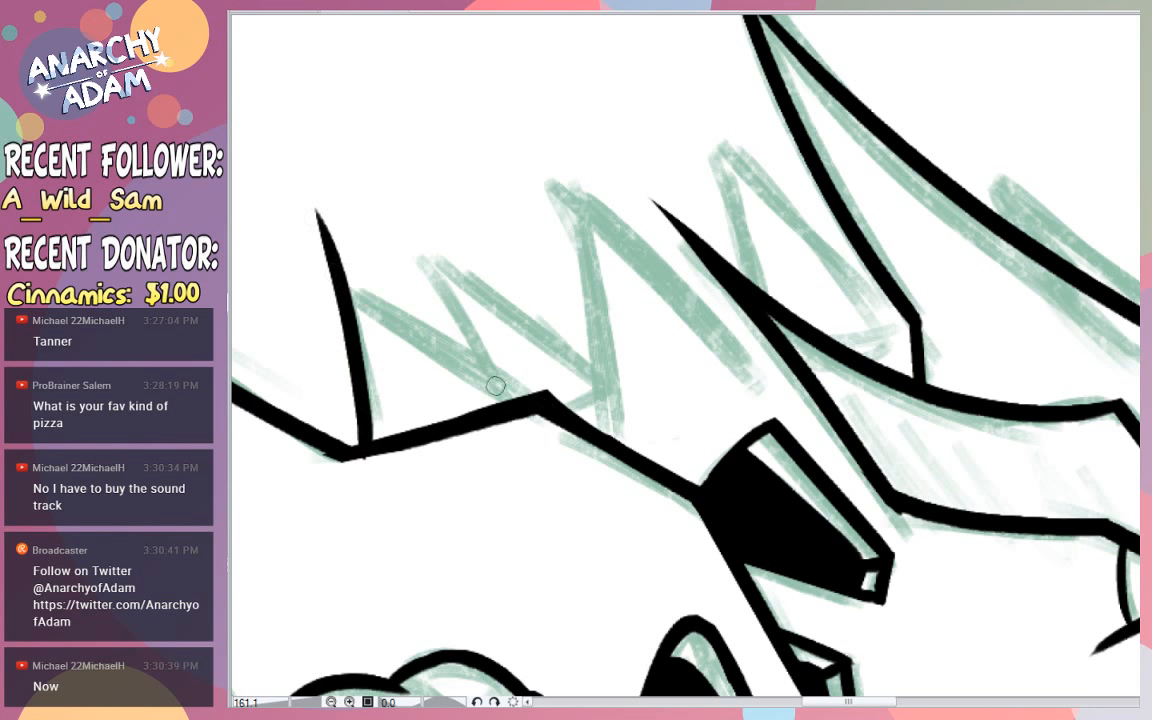
{"action": "left_click_drag", "start_coordinate": [349, 291], "coordinate": [542, 392]}
- Ink the rear edge of the second small back spike, rising from the first spike's upper edge
{"action": "mouse_move", "coordinate": [330, 270]}
{"action": "left_mouse_down"}
{"action": "mouse_move", "coordinate": [445, 345]}
{"action": "mouse_move", "coordinate": [437, 331]}
{"action": "mouse_move", "coordinate": [494, 358]}
{"action": "mouse_move", "coordinate": [415, 242]}
{"action": "left_mouse_up"}
{"action": "key", "text": "ctrl+z"}
{"action": "mouse_move", "coordinate": [481, 360]}
{"action": "left_mouse_down"}
{"action": "mouse_move", "coordinate": [395, 246]}
{"action": "mouse_move", "coordinate": [604, 386]}
{"action": "left_mouse_up"}
{"action": "key", "text": "ctrl+z"}
{"action": "mouse_move", "coordinate": [618, 433]}
{"action": "left_mouse_down"}
{"action": "mouse_move", "coordinate": [569, 247]}
{"action": "mouse_move", "coordinate": [580, 287]}
{"action": "mouse_move", "coordinate": [533, 158]}
{"action": "left_mouse_up"}
{"action": "key", "text": "ctrl+z"}
{"action": "mouse_move", "coordinate": [525, 153]}
{"action": "left_mouse_down"}
{"action": "mouse_move", "coordinate": [731, 351]}
{"action": "mouse_move", "coordinate": [497, 161]}
{"action": "left_mouse_up"}
{"action": "key", "text": "ctrl+z"}
{"action": "key", "text": "ctrl+z"}
- Ink both edges of the tall third back spike, letting the lines cross at its tip
{"action": "key", "text": "ctrl+z"}
{"action": "key", "text": "ctrl+z"}
{"action": "mouse_move", "coordinate": [760, 383]}
{"action": "left_mouse_down"}
{"action": "mouse_move", "coordinate": [622, 213]}
{"action": "mouse_move", "coordinate": [496, 123]}
{"action": "left_mouse_up"}
{"action": "key", "text": "ctrl+z"}
{"action": "mouse_move", "coordinate": [617, 420]}
{"action": "left_mouse_down"}
{"action": "mouse_move", "coordinate": [496, 121]}
{"action": "mouse_move", "coordinate": [612, 411]}
{"action": "mouse_move", "coordinate": [512, 82]}
{"action": "left_mouse_up"}
{"action": "key", "text": "ctrl+z"}
- Ink the second back spike's upper edge to the third spike and add a short stroke at its base
{"action": "key", "text": "ctrl+z"}
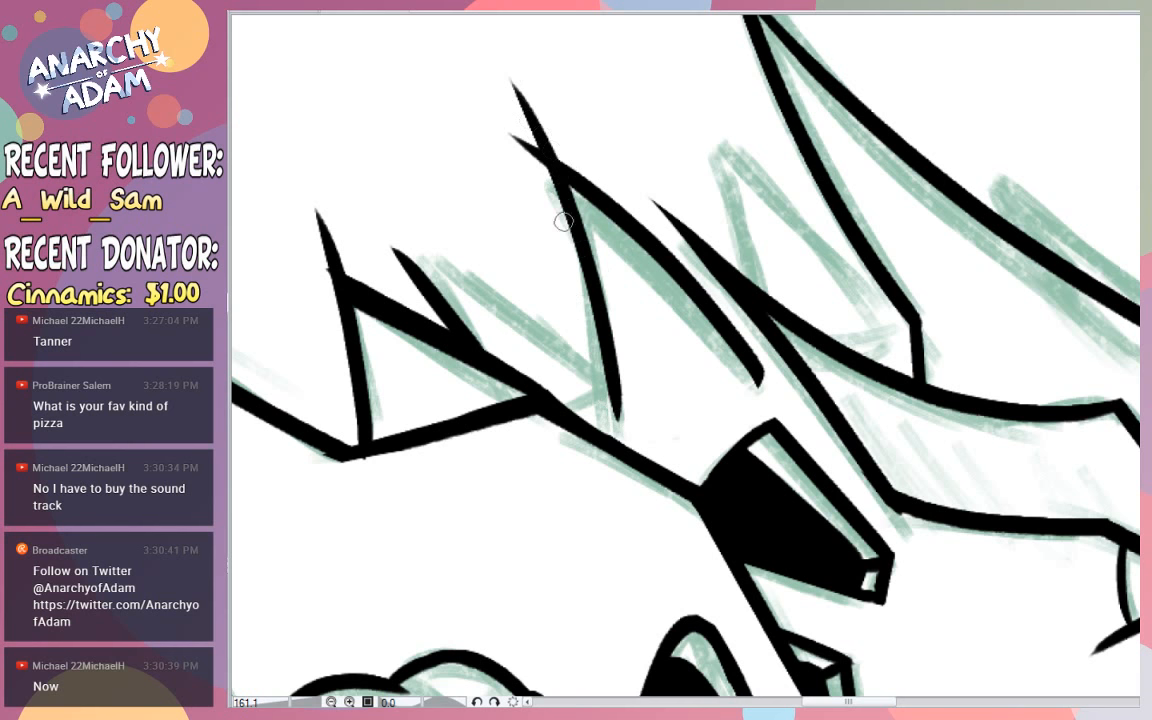
{"action": "left_click_drag", "start_coordinate": [606, 379], "coordinate": [348, 220]}
{"action": "mouse_move", "coordinate": [573, 407]}
{"action": "left_mouse_down"}
{"action": "mouse_move", "coordinate": [613, 384]}
{"action": "mouse_move", "coordinate": [575, 399]}
{"action": "mouse_move", "coordinate": [584, 394]}
{"action": "left_mouse_up"}
{"action": "key", "text": "ctrl+z"}
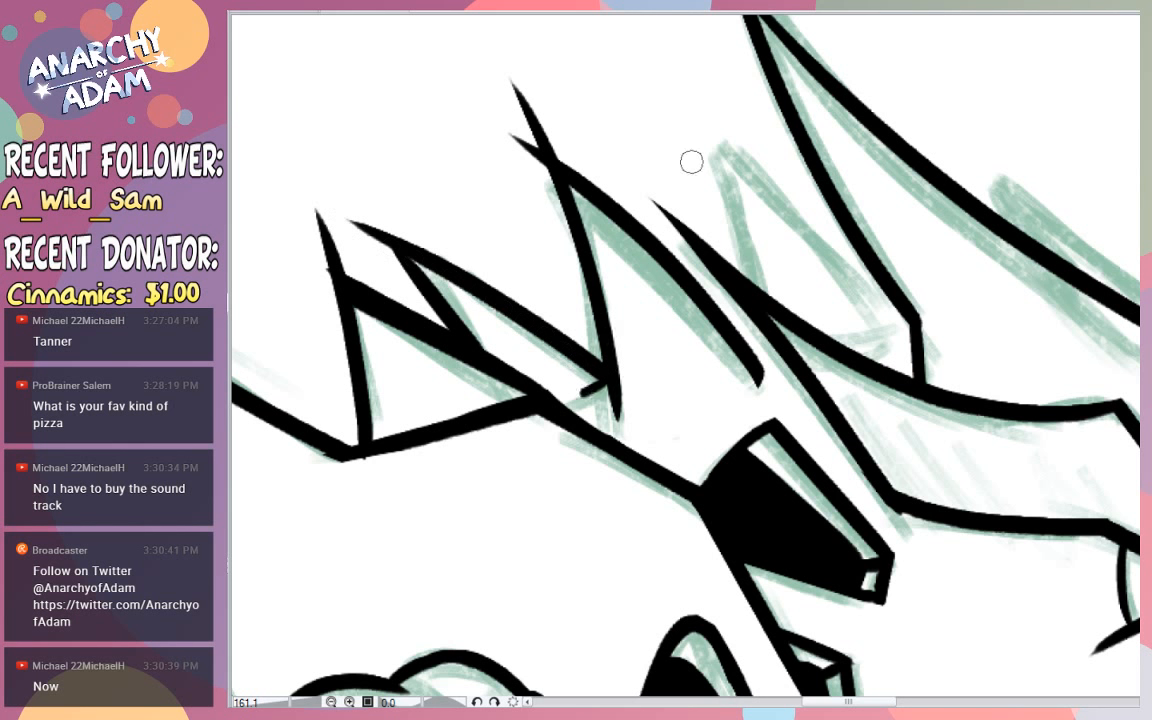
- Ink both edges of the fourth back spike, beside the head crest
{"action": "left_click_drag", "start_coordinate": [811, 277], "coordinate": [533, 77]}
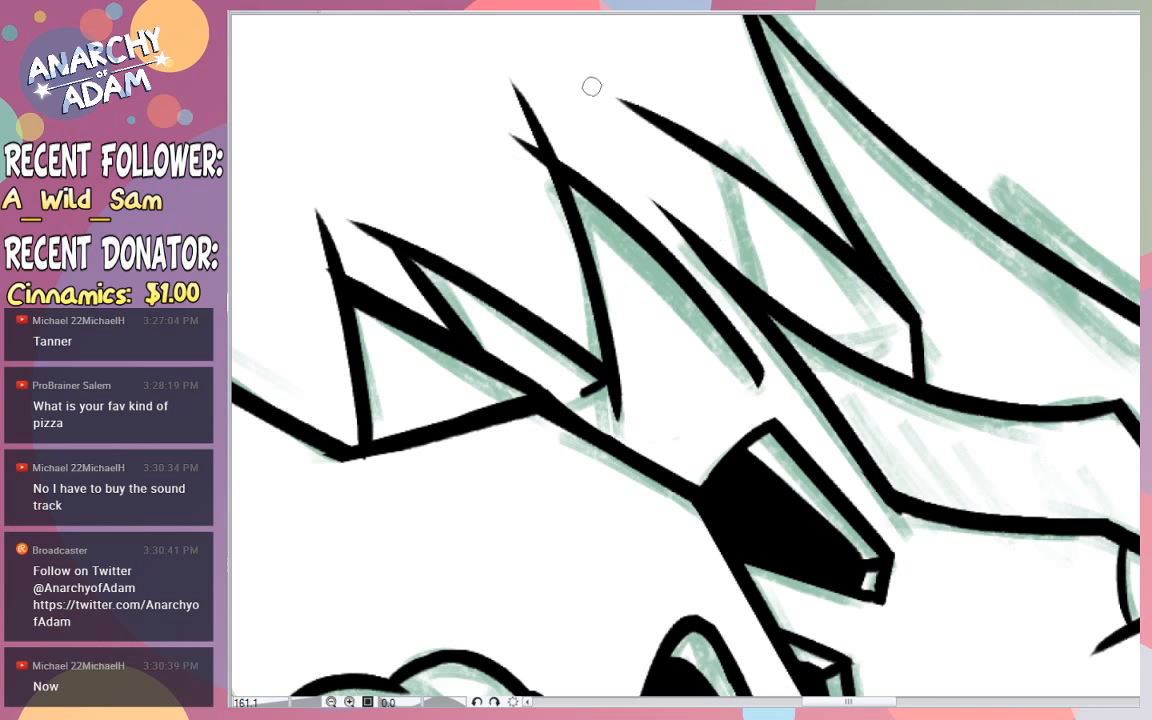
{"action": "key", "text": "ctrl+z"}
{"action": "left_click_drag", "start_coordinate": [805, 276], "coordinate": [661, 115]}
{"action": "left_click_drag", "start_coordinate": [762, 292], "coordinate": [692, 70]}
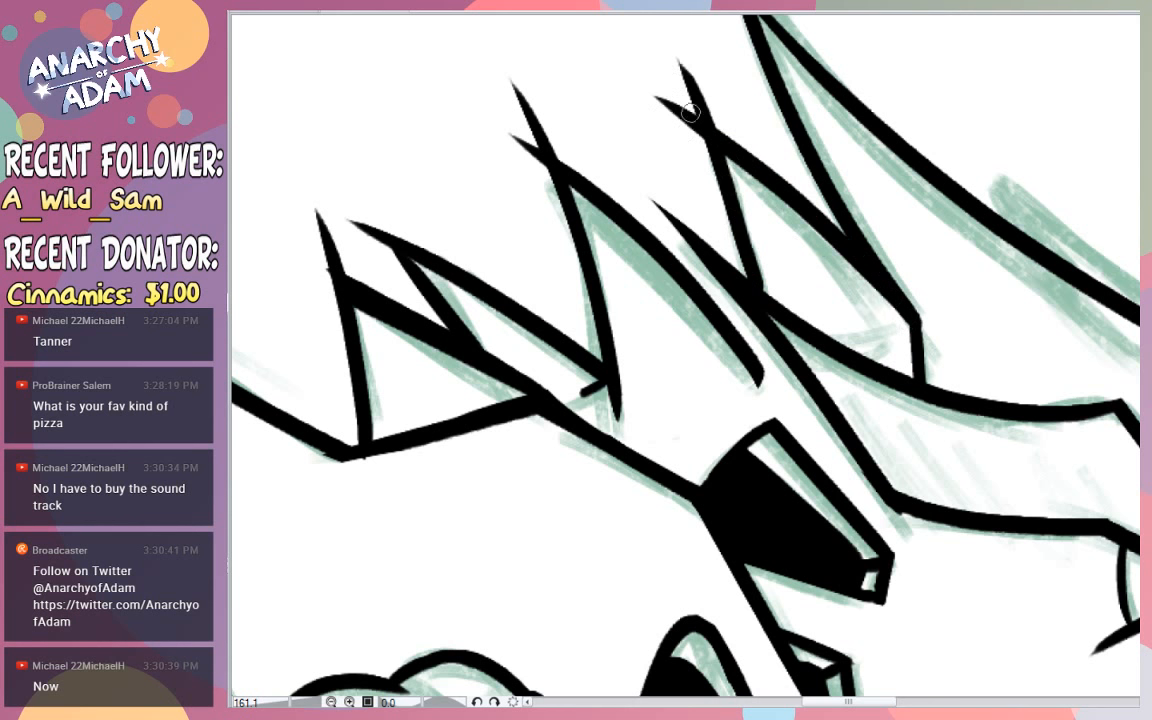
{"action": "key", "text": "ctrl+z"}
{"action": "mouse_move", "coordinate": [765, 292]}
{"action": "left_mouse_down"}
{"action": "mouse_move", "coordinate": [716, 141]}
{"action": "mouse_move", "coordinate": [735, 196]}
{"action": "mouse_move", "coordinate": [683, 52]}
{"action": "left_mouse_up"}
{"action": "key", "text": "ctrl+z"}
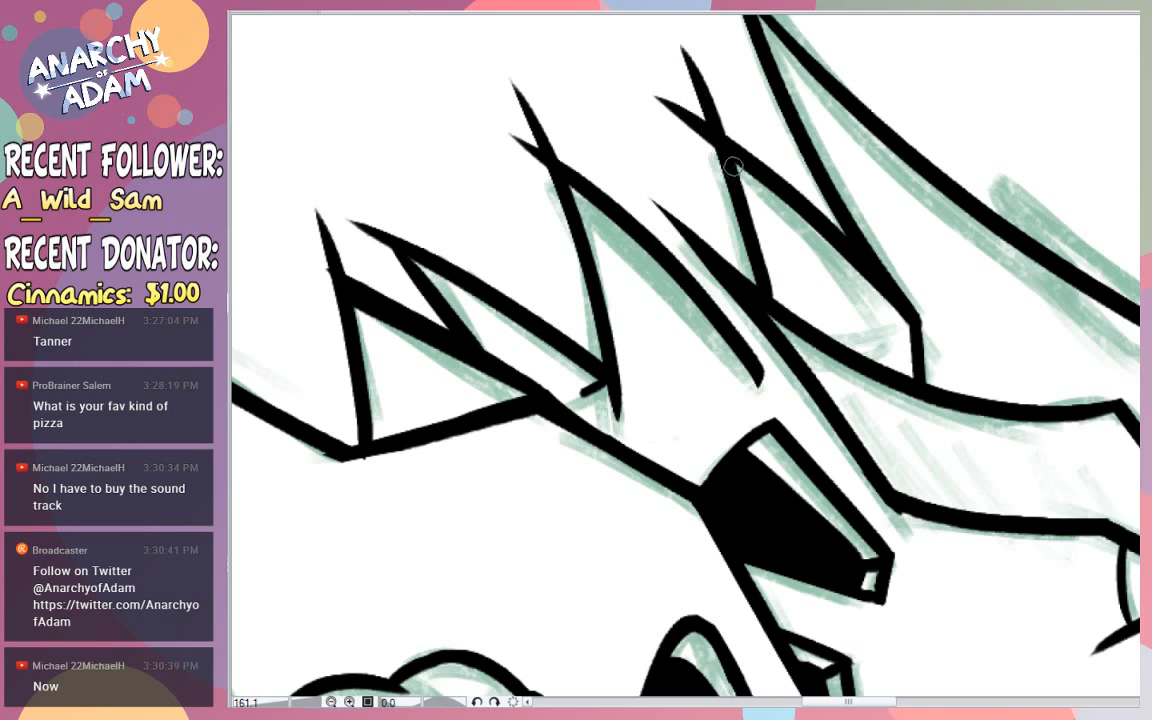
{"action": "key", "text": "ctrl+z"}
{"action": "left_click_drag", "start_coordinate": [766, 294], "coordinate": [670, 46]}
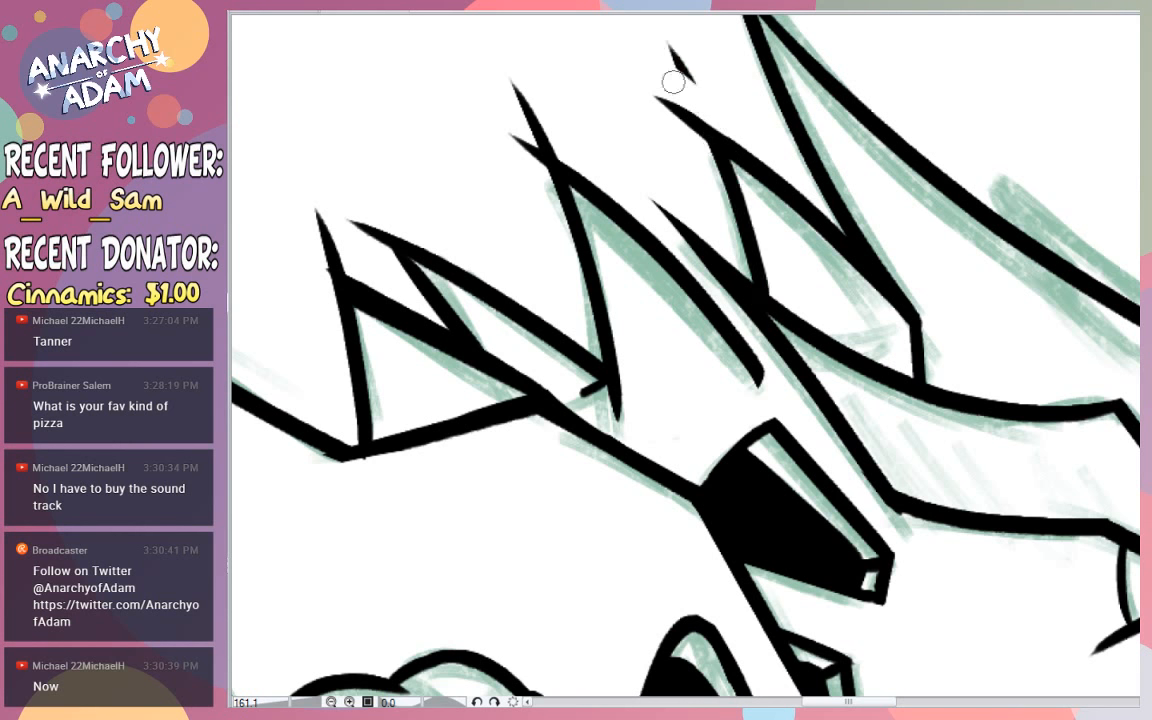
{"action": "key", "text": "ctrl+z"}
- Erase the overshooting line ends at the tips of the four small back spikes
{"action": "left_click_drag", "start_coordinate": [656, 92], "coordinate": [707, 157]}
{"action": "mouse_move", "coordinate": [568, 141]}
{"action": "left_mouse_down"}
{"action": "mouse_move", "coordinate": [530, 126]}
{"action": "mouse_move", "coordinate": [506, 82]}
{"action": "mouse_move", "coordinate": [535, 177]}
{"action": "left_mouse_up"}
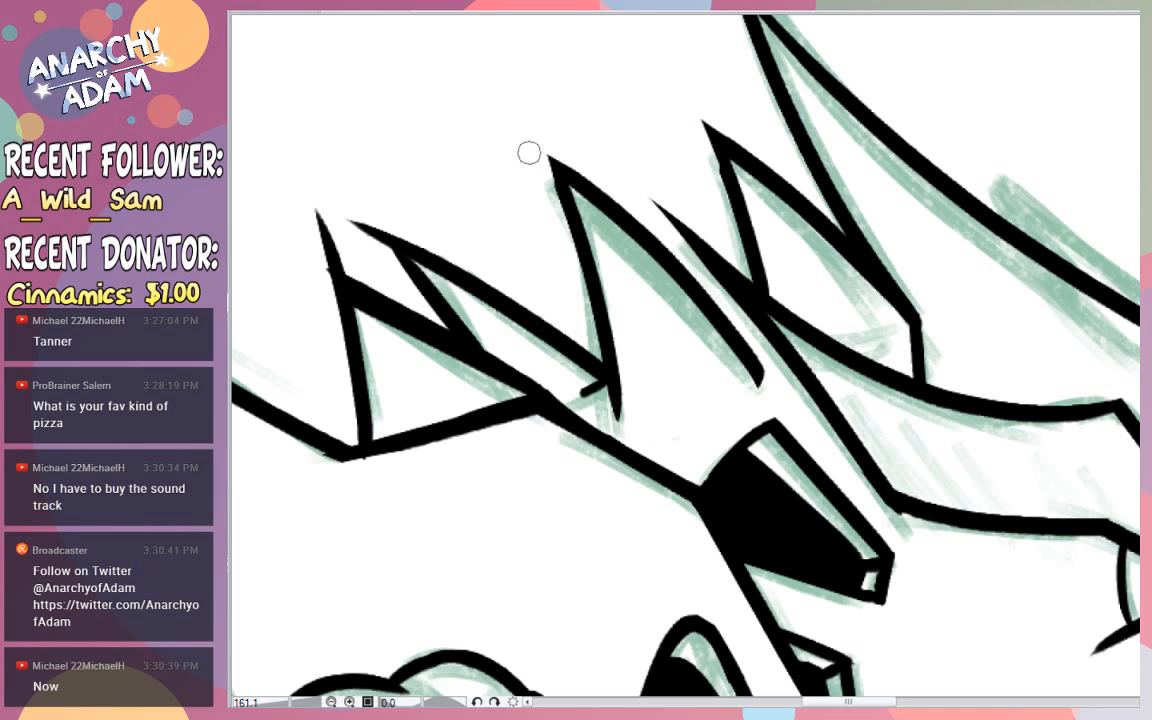
{"action": "mouse_move", "coordinate": [345, 213]}
{"action": "left_mouse_down"}
{"action": "mouse_move", "coordinate": [360, 226]}
{"action": "mouse_move", "coordinate": [348, 204]}
{"action": "mouse_move", "coordinate": [311, 216]}
{"action": "mouse_move", "coordinate": [368, 270]}
{"action": "mouse_move", "coordinate": [309, 223]}
{"action": "left_mouse_up"}
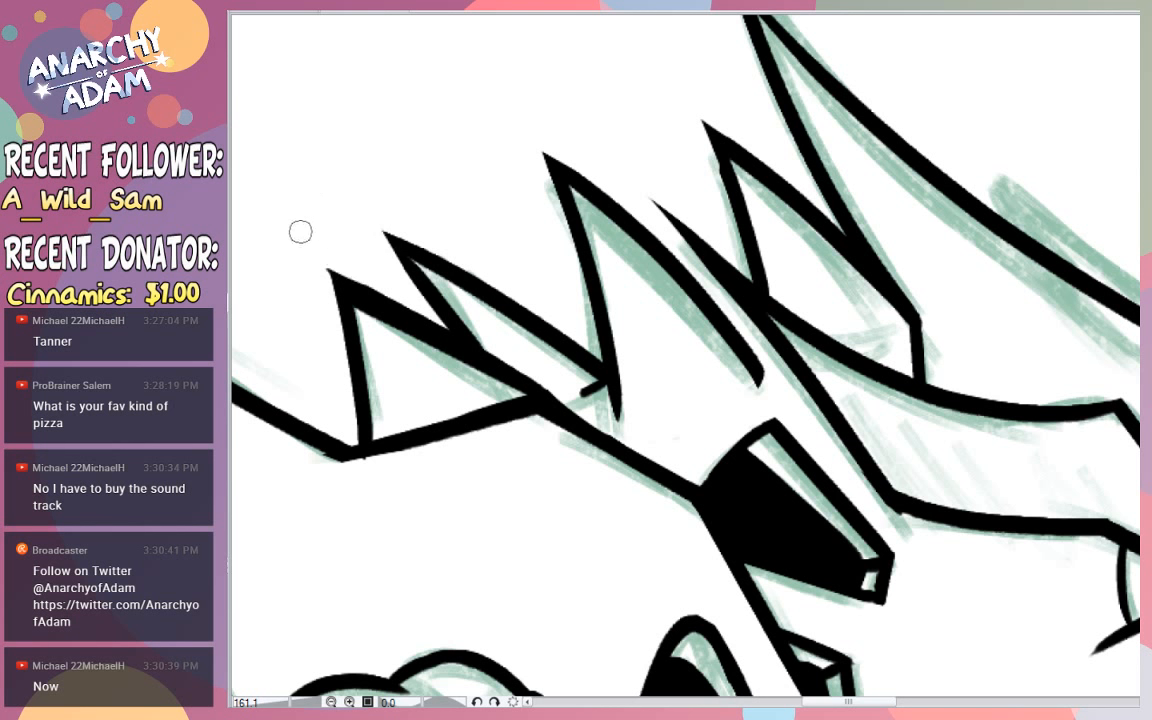
- Ink short base strokes at the feet of the third and fourth back spikes
{"action": "left_click_drag", "start_coordinate": [882, 179], "coordinate": [805, 199]}
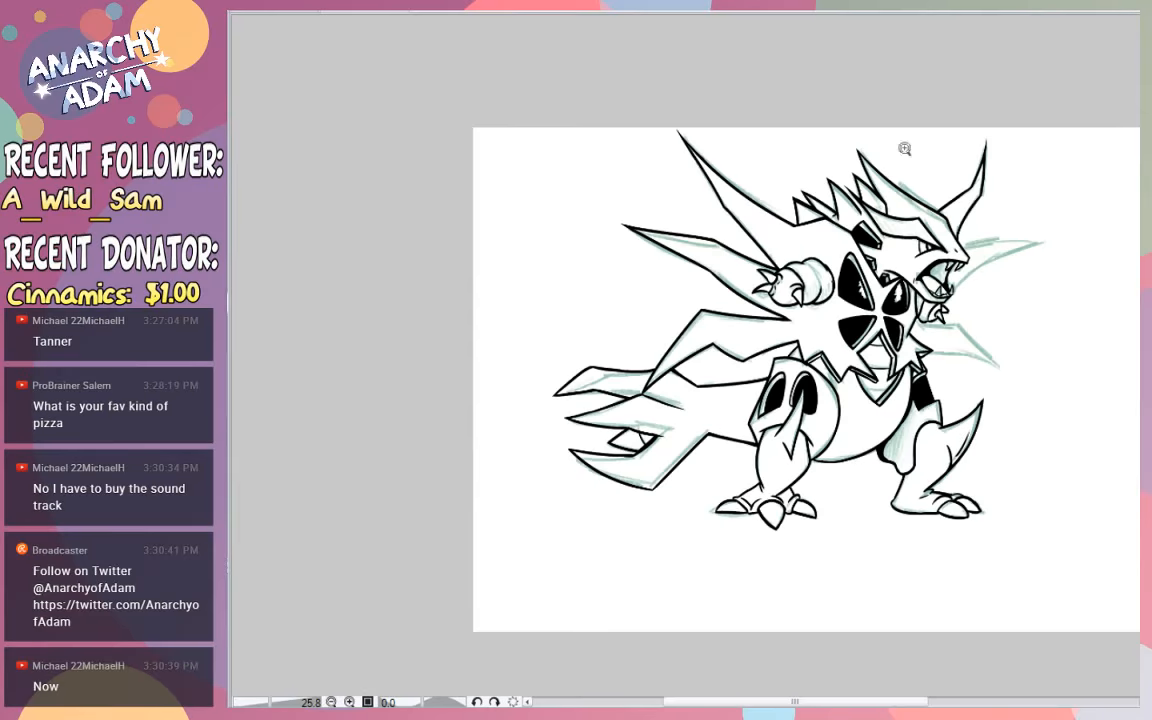
{"action": "left_click_drag", "start_coordinate": [884, 177], "coordinate": [941, 178]}
{"action": "left_click_drag", "start_coordinate": [868, 199], "coordinate": [874, 176]}
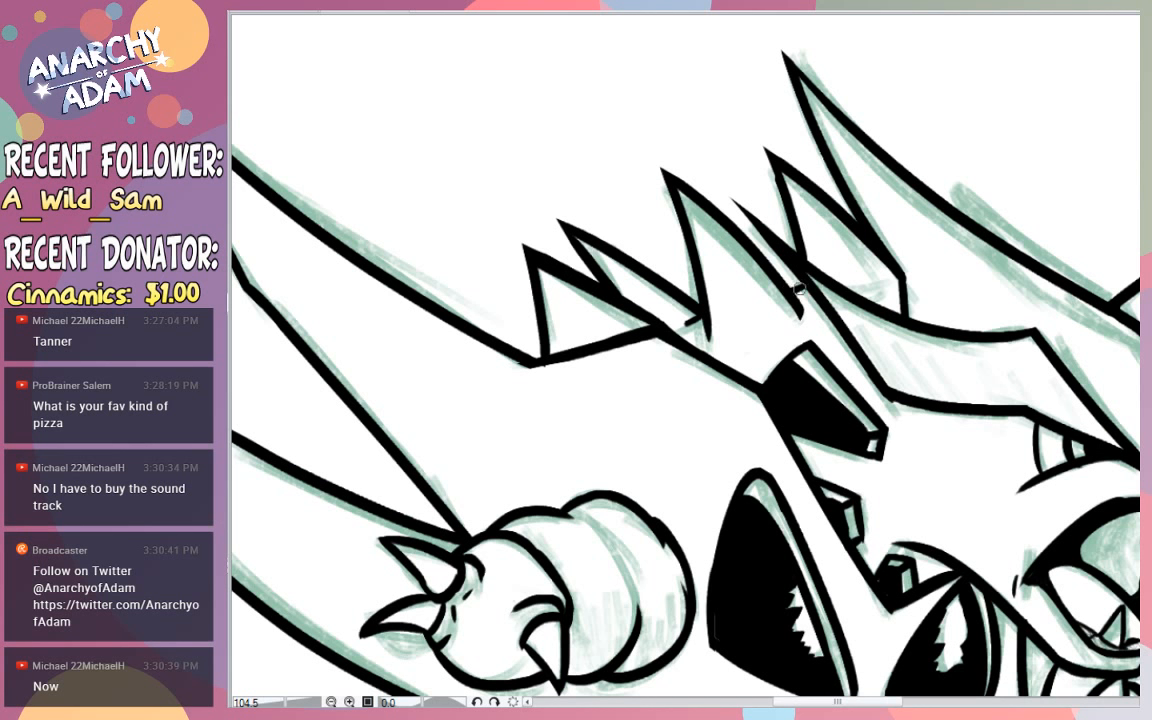
{"action": "left_click_drag", "start_coordinate": [872, 291], "coordinate": [886, 288]}
{"action": "key", "text": "ctrl+z"}
{"action": "mouse_move", "coordinate": [888, 286]}
{"action": "left_mouse_down"}
{"action": "mouse_move", "coordinate": [900, 274]}
{"action": "mouse_move", "coordinate": [862, 262]}
{"action": "left_mouse_up"}
{"action": "left_click_drag", "start_coordinate": [960, 245], "coordinate": [981, 222]}
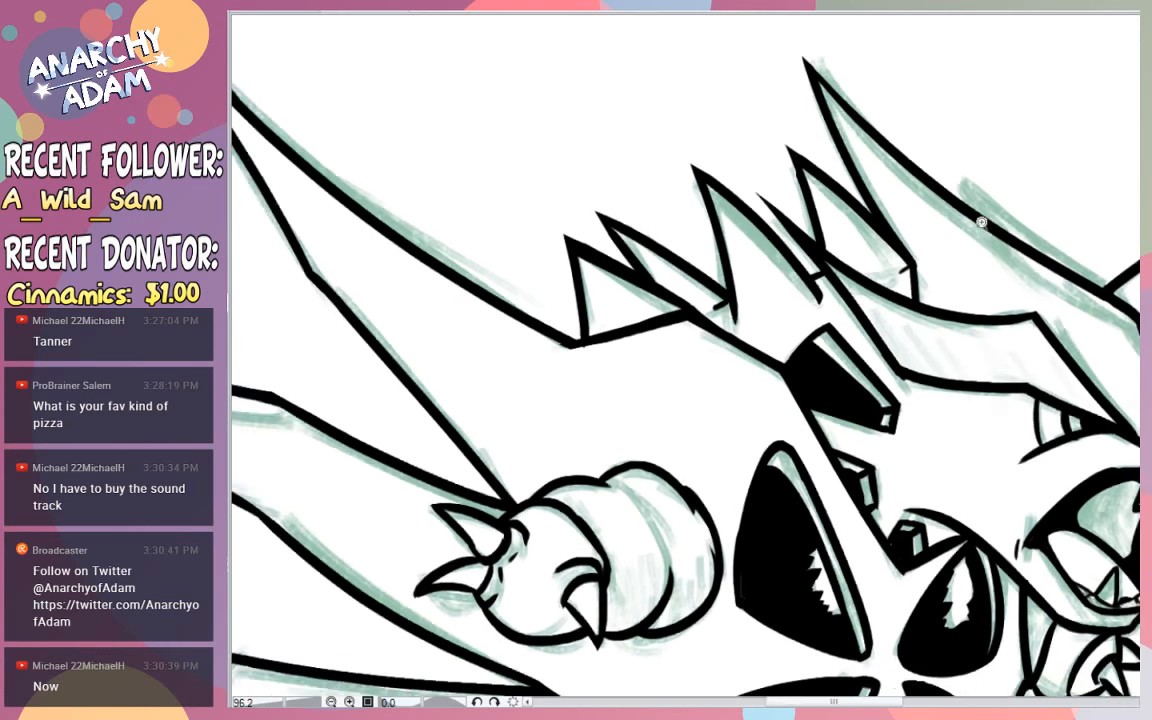
- Undo the fourth spike's base stroke and try a longer one from the crest's rear corner
{"action": "left_click", "coordinate": [981, 222]}
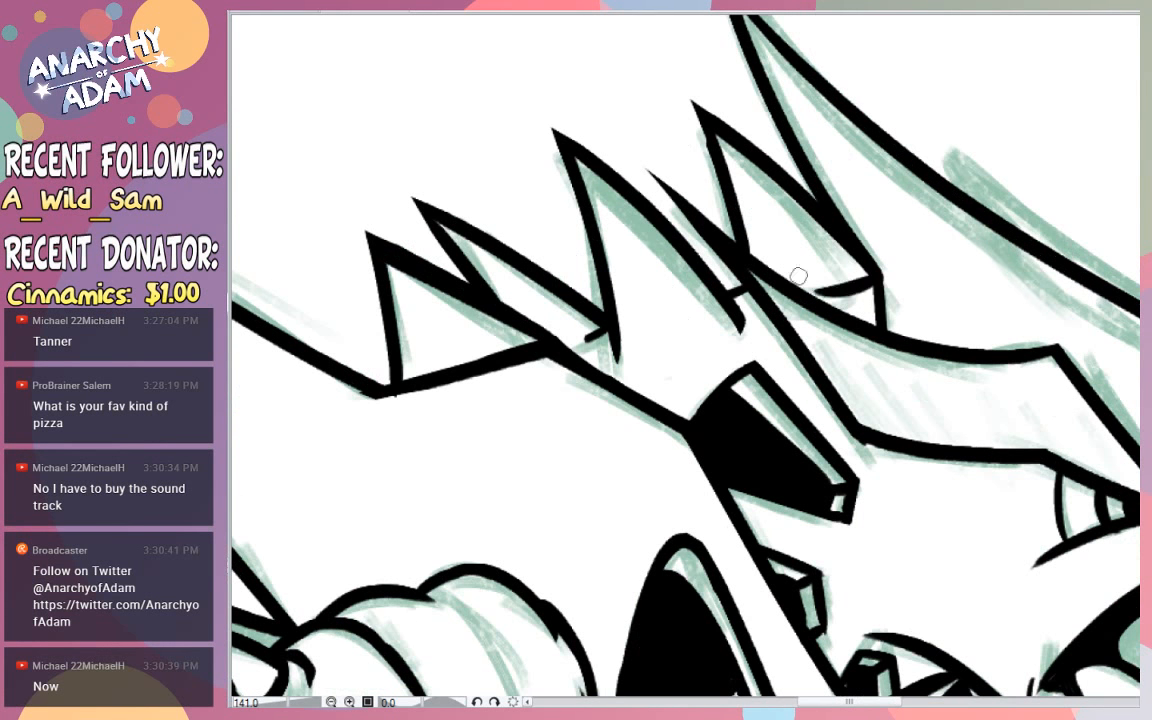
{"action": "key", "text": "ctrl+z"}
{"action": "mouse_move", "coordinate": [878, 277]}
{"action": "left_mouse_down"}
{"action": "mouse_move", "coordinate": [842, 291]}
{"action": "mouse_move", "coordinate": [760, 262]}
{"action": "left_mouse_up"}
{"action": "key", "text": "ctrl+z"}
- Thicken the head crest's rear edge and its corner where the fourth back spike meets it
{"action": "left_click_drag", "start_coordinate": [934, 219], "coordinate": [1020, 226]}
{"action": "left_click_drag", "start_coordinate": [835, 207], "coordinate": [884, 204]}
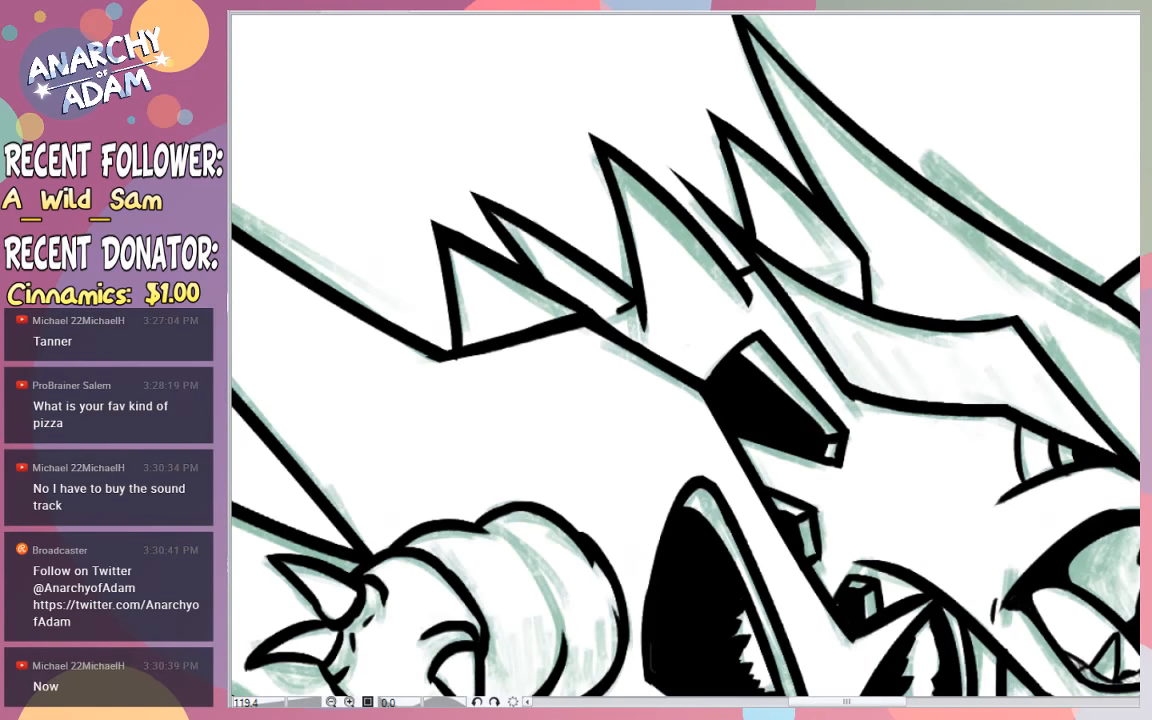
{"action": "left_click_drag", "start_coordinate": [857, 250], "coordinate": [857, 295]}
{"action": "key", "text": "ctrl+z"}
{"action": "key", "text": "ctrl+z"}
{"action": "mouse_move", "coordinate": [863, 255]}
{"action": "left_mouse_down"}
{"action": "mouse_move", "coordinate": [860, 296]}
{"action": "mouse_move", "coordinate": [860, 245]}
{"action": "mouse_move", "coordinate": [768, 66]}
{"action": "left_mouse_up"}
{"action": "key", "text": "ctrl+z"}
{"action": "key", "text": "ctrl+z"}
{"action": "left_click_drag", "start_coordinate": [860, 255], "coordinate": [766, 88]}
{"action": "left_click_drag", "start_coordinate": [851, 260], "coordinate": [768, 95]}
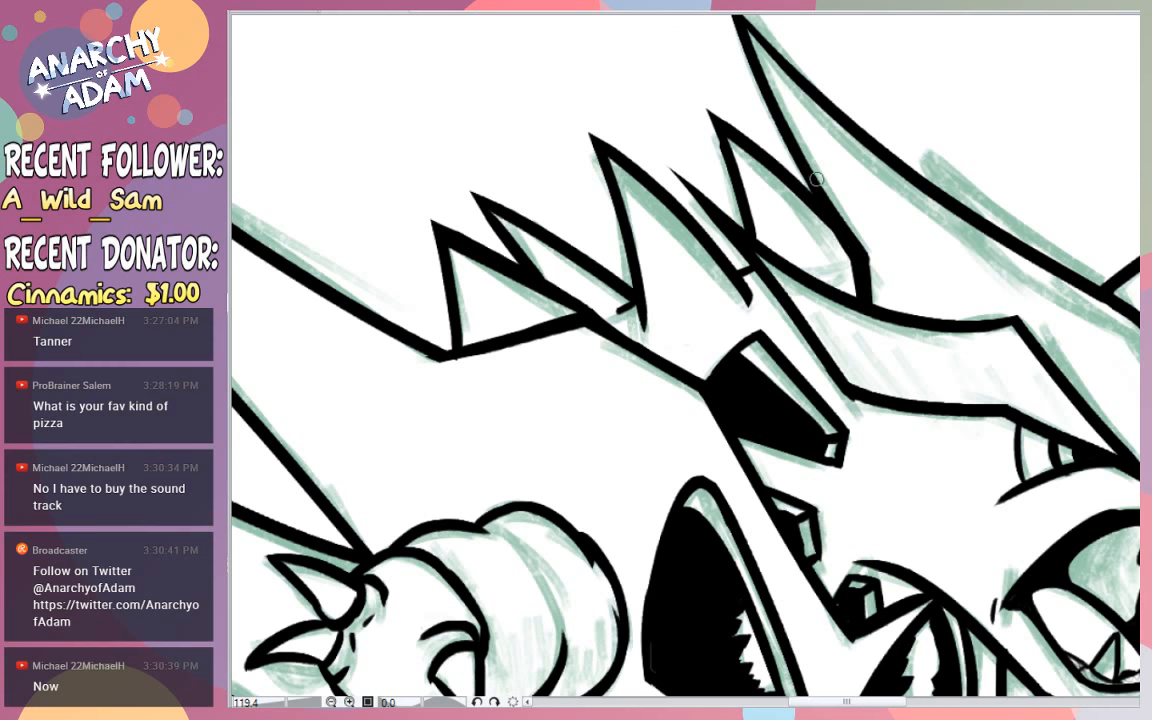
- Ink the far crest spike behind the head's upper outline, from the far horn's root up to its tip
{"action": "left_click_drag", "start_coordinate": [859, 141], "coordinate": [859, 93]}
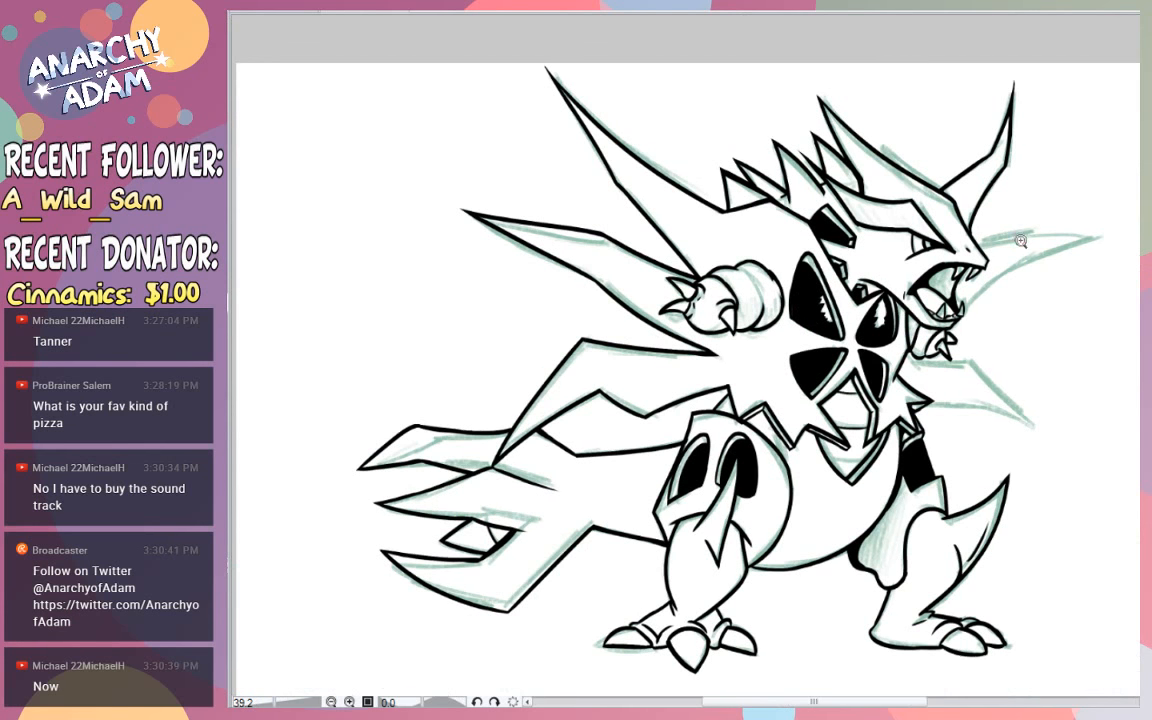
{"action": "left_click_drag", "start_coordinate": [982, 194], "coordinate": [1040, 191]}
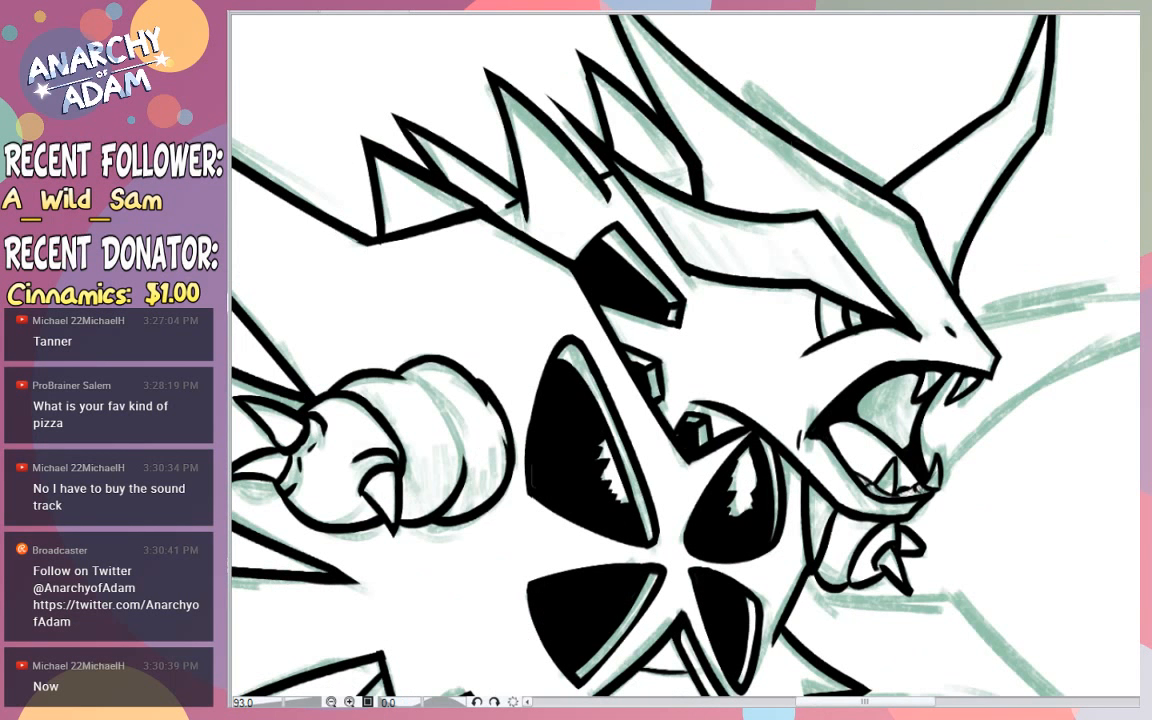
{"action": "left_click_drag", "start_coordinate": [911, 207], "coordinate": [711, 36]}
{"action": "key", "text": "ctrl+z"}
{"action": "left_click_drag", "start_coordinate": [914, 208], "coordinate": [835, 138]}
{"action": "key", "text": "ctrl+z"}
{"action": "mouse_move", "coordinate": [893, 189]}
{"action": "left_mouse_down"}
{"action": "mouse_move", "coordinate": [725, 61]}
{"action": "mouse_move", "coordinate": [764, 116]}
{"action": "left_mouse_up"}
{"action": "key", "text": "ctrl+z"}
{"action": "mouse_move", "coordinate": [733, 70]}
{"action": "left_mouse_down"}
{"action": "mouse_move", "coordinate": [760, 112]}
{"action": "mouse_move", "coordinate": [703, 29]}
{"action": "mouse_move", "coordinate": [763, 118]}
{"action": "left_mouse_up"}
{"action": "key", "text": "ctrl+z"}
{"action": "key", "text": "ctrl+z"}
{"action": "mouse_move", "coordinate": [729, 66]}
{"action": "left_mouse_down"}
{"action": "mouse_move", "coordinate": [764, 114]}
{"action": "mouse_move", "coordinate": [733, 88]}
{"action": "mouse_move", "coordinate": [706, 33]}
{"action": "left_mouse_up"}
{"action": "key", "text": "ctrl+z"}
{"action": "left_click_drag", "start_coordinate": [731, 85], "coordinate": [696, 17]}
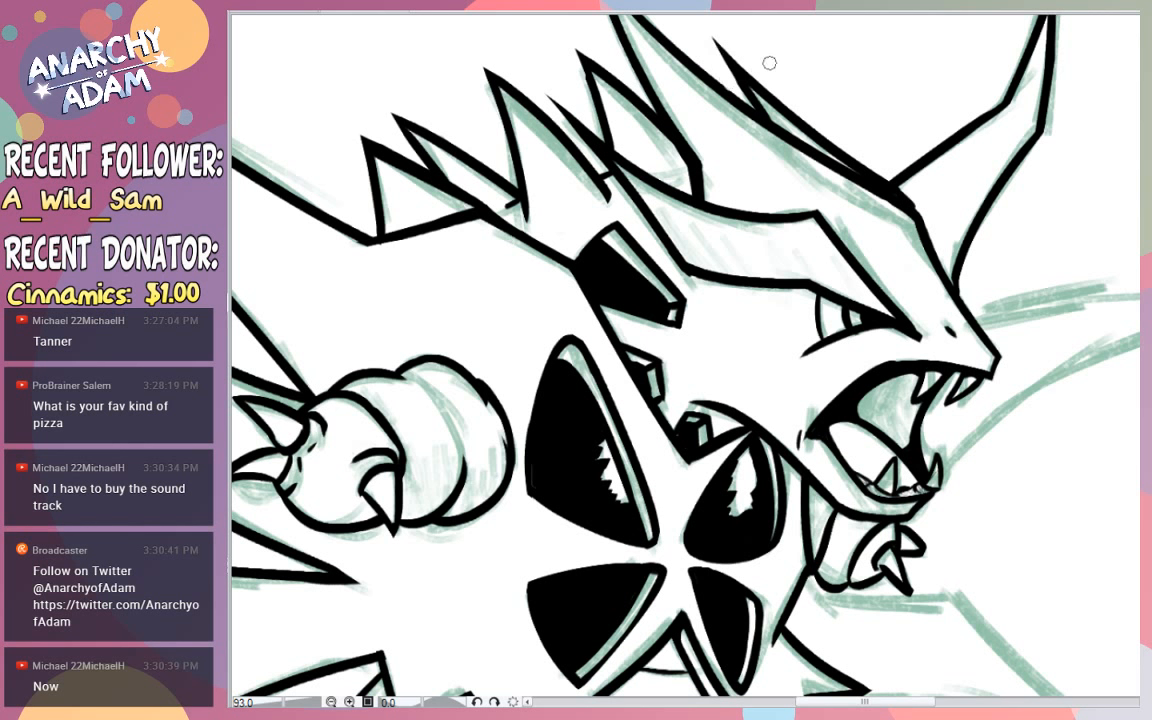
- Darken the narrow gap between the far crest spike and the head's upper outline
{"action": "left_click_drag", "start_coordinate": [748, 88], "coordinate": [834, 157]}
{"action": "key", "text": "ctrl+z"}
{"action": "left_click_drag", "start_coordinate": [757, 90], "coordinate": [822, 151]}
{"action": "left_click_drag", "start_coordinate": [781, 115], "coordinate": [838, 162]}
{"action": "key", "text": "ctrl+z"}
{"action": "key", "text": "ctrl+z"}
{"action": "left_click_drag", "start_coordinate": [756, 92], "coordinate": [814, 142]}
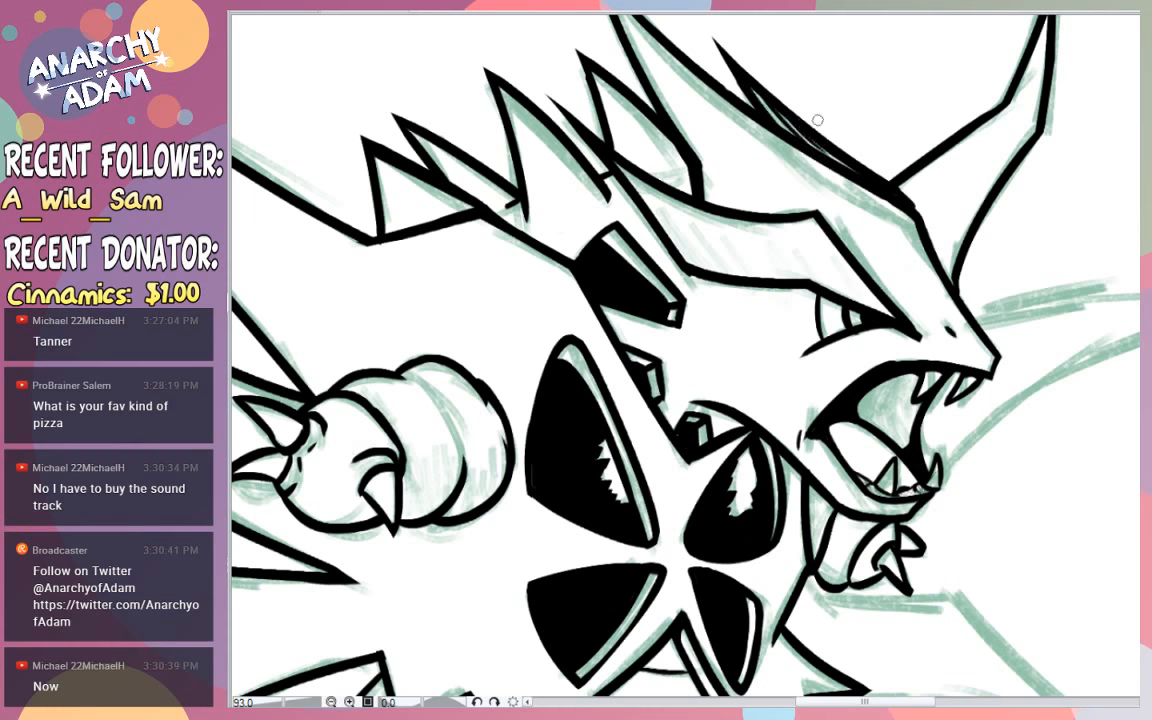
{"action": "left_click_drag", "start_coordinate": [752, 84], "coordinate": [786, 128]}
- Try to thicken the brow edge between the two roots of the far horn
{"action": "left_click_drag", "start_coordinate": [955, 141], "coordinate": [1034, 80]}
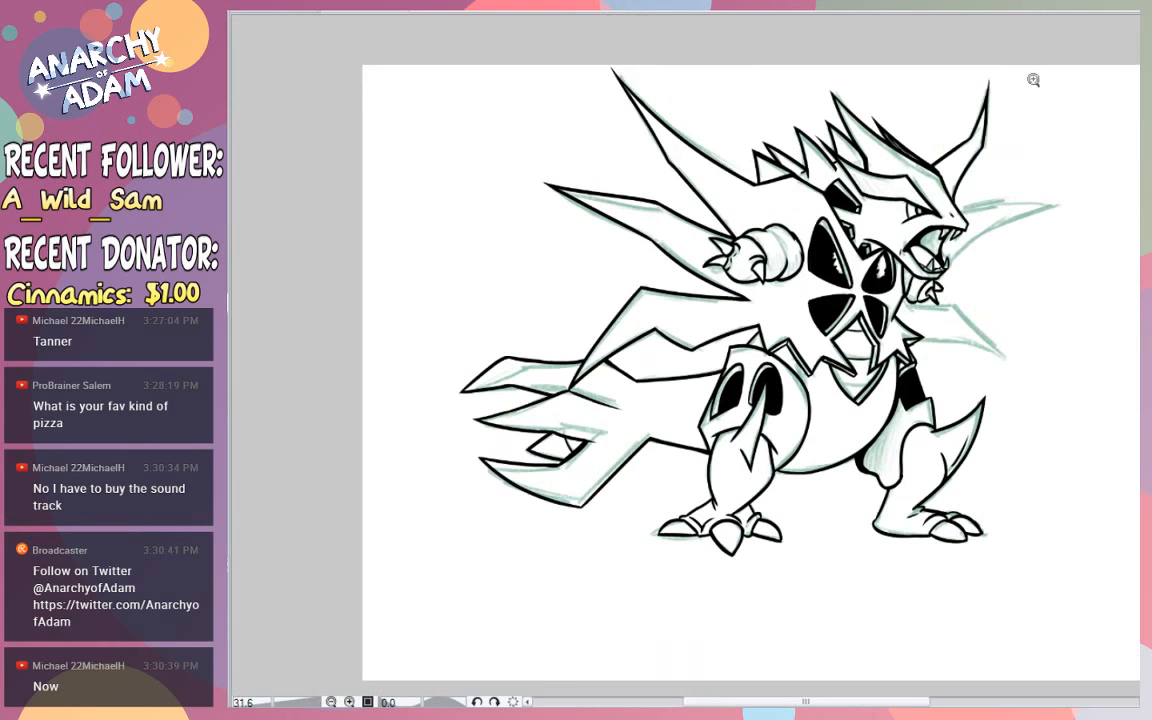
{"action": "left_click_drag", "start_coordinate": [1012, 127], "coordinate": [1014, 95]}
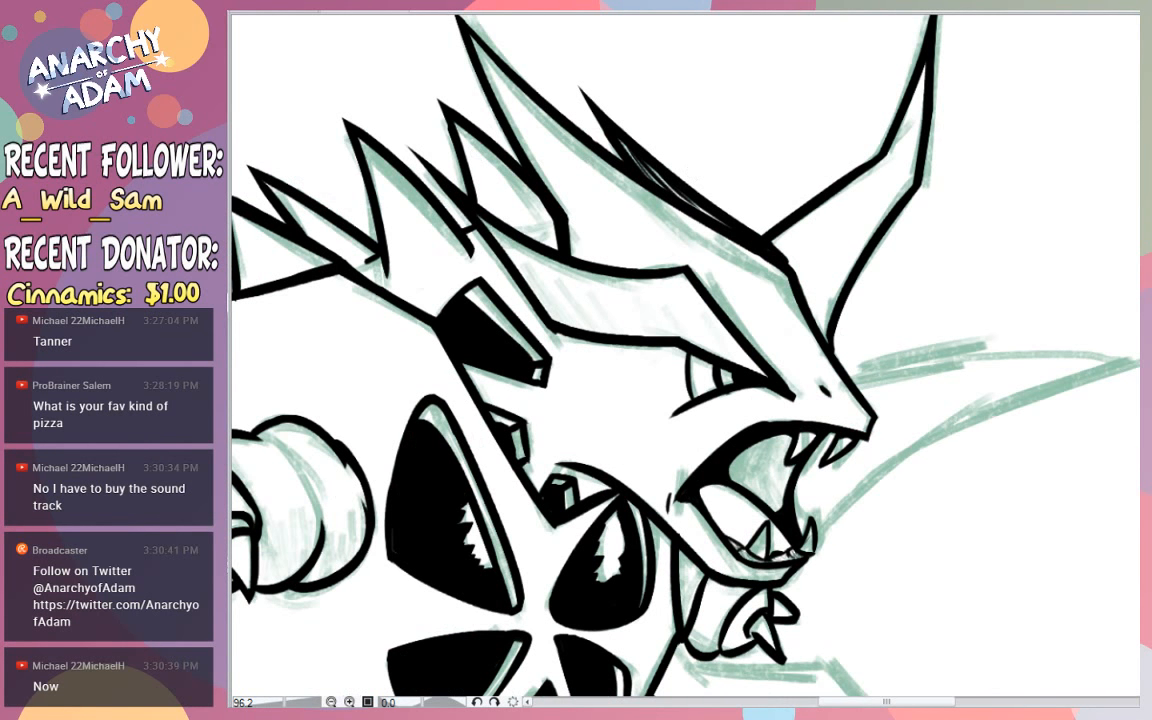
{"action": "key", "text": "ctrl+z"}
{"action": "mouse_move", "coordinate": [829, 340]}
{"action": "left_mouse_down"}
{"action": "mouse_move", "coordinate": [774, 242]}
{"action": "mouse_move", "coordinate": [827, 343]}
{"action": "left_mouse_up"}
{"action": "key", "text": "ctrl+z"}
{"action": "mouse_move", "coordinate": [771, 240]}
{"action": "left_mouse_down"}
{"action": "mouse_move", "coordinate": [823, 323]}
{"action": "mouse_move", "coordinate": [795, 271]}
{"action": "mouse_move", "coordinate": [831, 233]}
{"action": "mouse_move", "coordinate": [836, 312]}
{"action": "mouse_move", "coordinate": [807, 284]}
{"action": "mouse_move", "coordinate": [821, 333]}
{"action": "mouse_move", "coordinate": [774, 243]}
{"action": "left_mouse_up"}
{"action": "key", "text": "ctrl+z"}
{"action": "key", "text": "ctrl+z"}
{"action": "key", "text": "ctrl+z"}
{"action": "key", "text": "ctrl+z"}
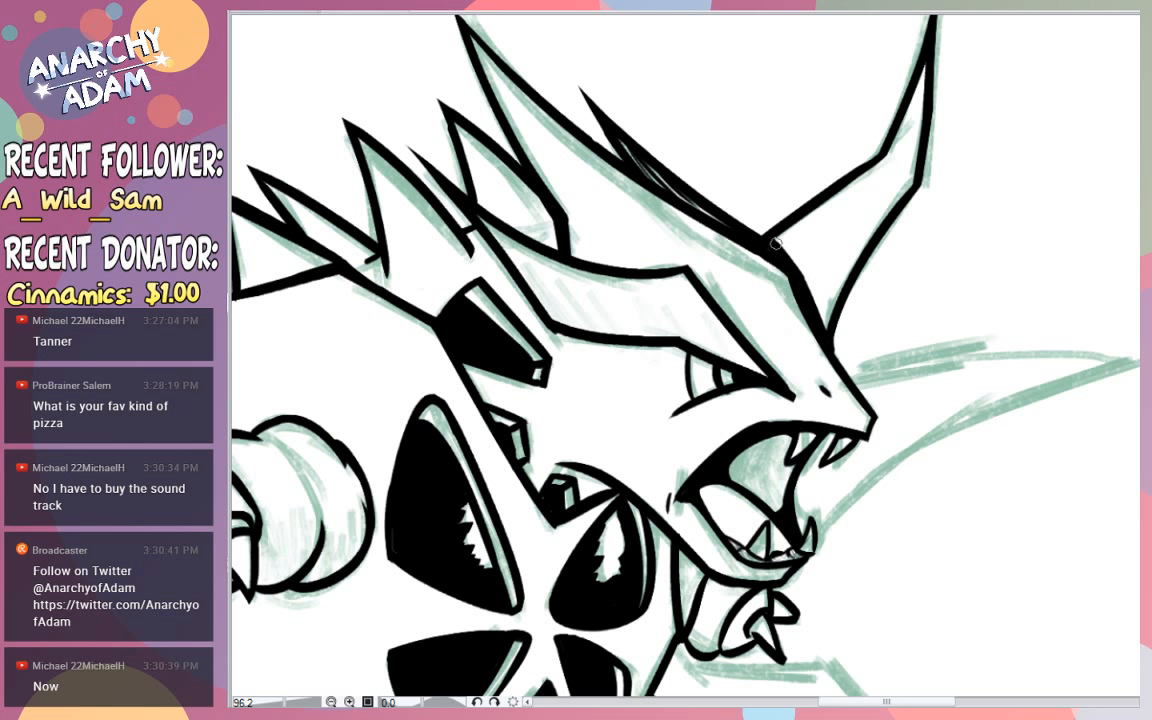
{"action": "key", "text": "ctrl+z"}
{"action": "left_click_drag", "start_coordinate": [776, 243], "coordinate": [798, 263]}
{"action": "key", "text": "ctrl+z"}
- Redraw the far horn's lower edge as a smooth curve from the brow to its outer bend
{"action": "mouse_move", "coordinate": [694, 218]}
{"action": "left_mouse_down"}
{"action": "mouse_move", "coordinate": [801, 270]}
{"action": "mouse_move", "coordinate": [818, 332]}
{"action": "left_mouse_up"}
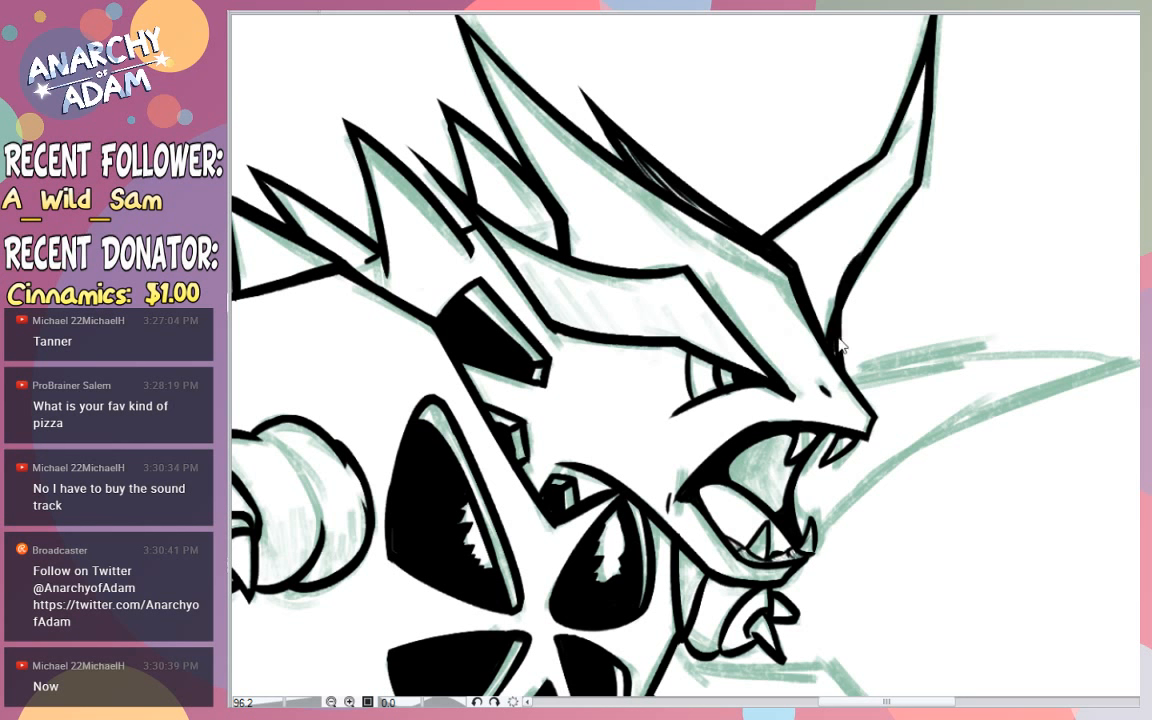
{"action": "key", "text": "ctrl+z"}
{"action": "left_click_drag", "start_coordinate": [836, 358], "coordinate": [922, 180]}
{"action": "left_click_drag", "start_coordinate": [886, 227], "coordinate": [948, 165]}
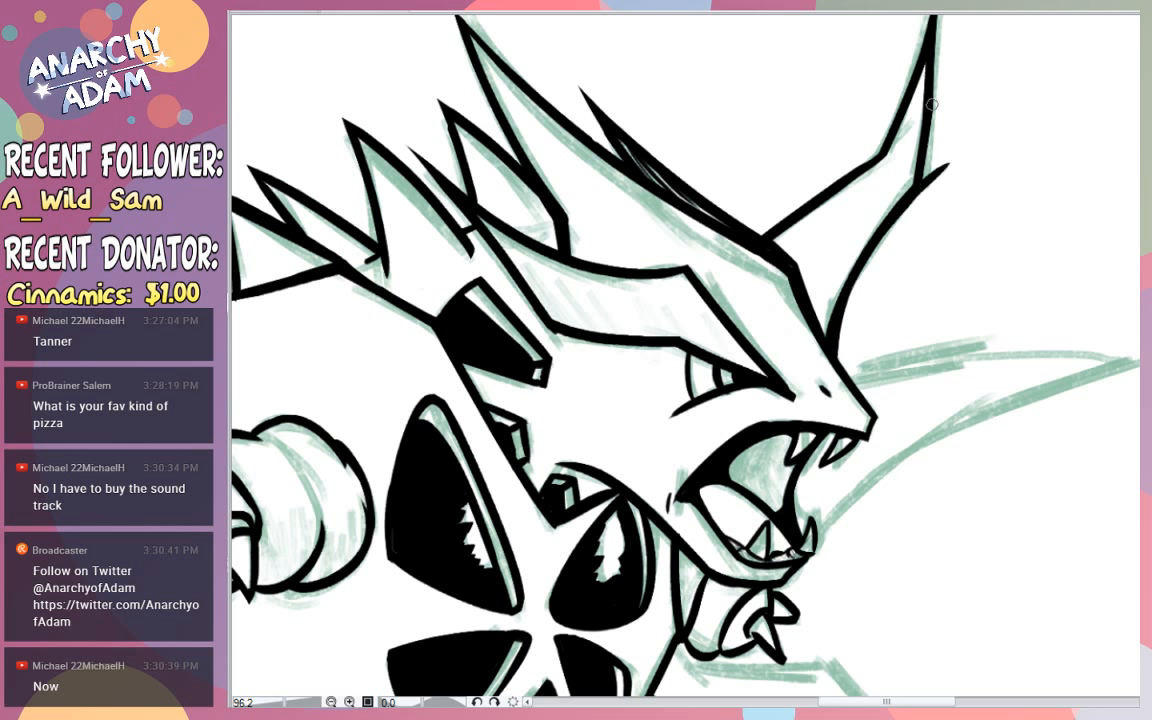
- Redraw the far horn's outer edge from its tip to the bend and erase the overshoot beyond it
{"action": "left_click_drag", "start_coordinate": [934, 24], "coordinate": [940, 196]}
{"action": "key", "text": "ctrl+z"}
{"action": "left_click_drag", "start_coordinate": [937, 20], "coordinate": [937, 207]}
{"action": "key", "text": "ctrl+z"}
{"action": "left_click_drag", "start_coordinate": [933, 20], "coordinate": [940, 232]}
{"action": "left_click_drag", "start_coordinate": [949, 138], "coordinate": [943, 230]}
{"action": "scroll", "coordinate": [685, 355], "scroll_direction": "up", "scroll_amount": 3}
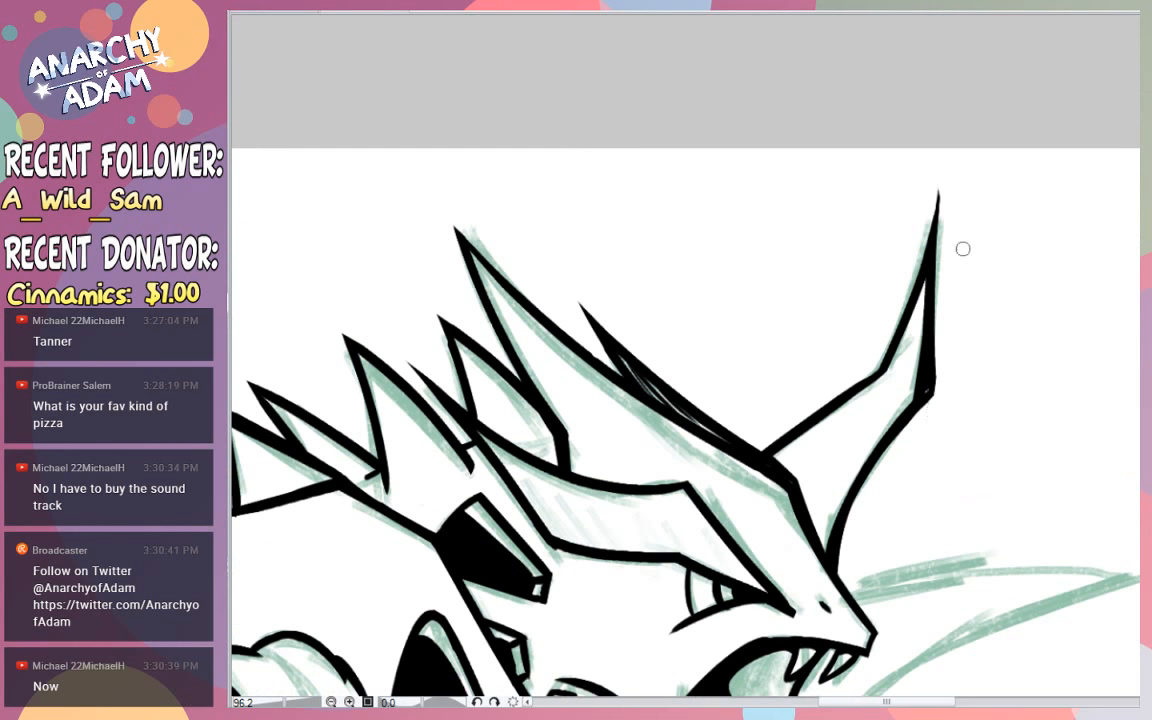
{"action": "key", "text": "ctrl+z"}
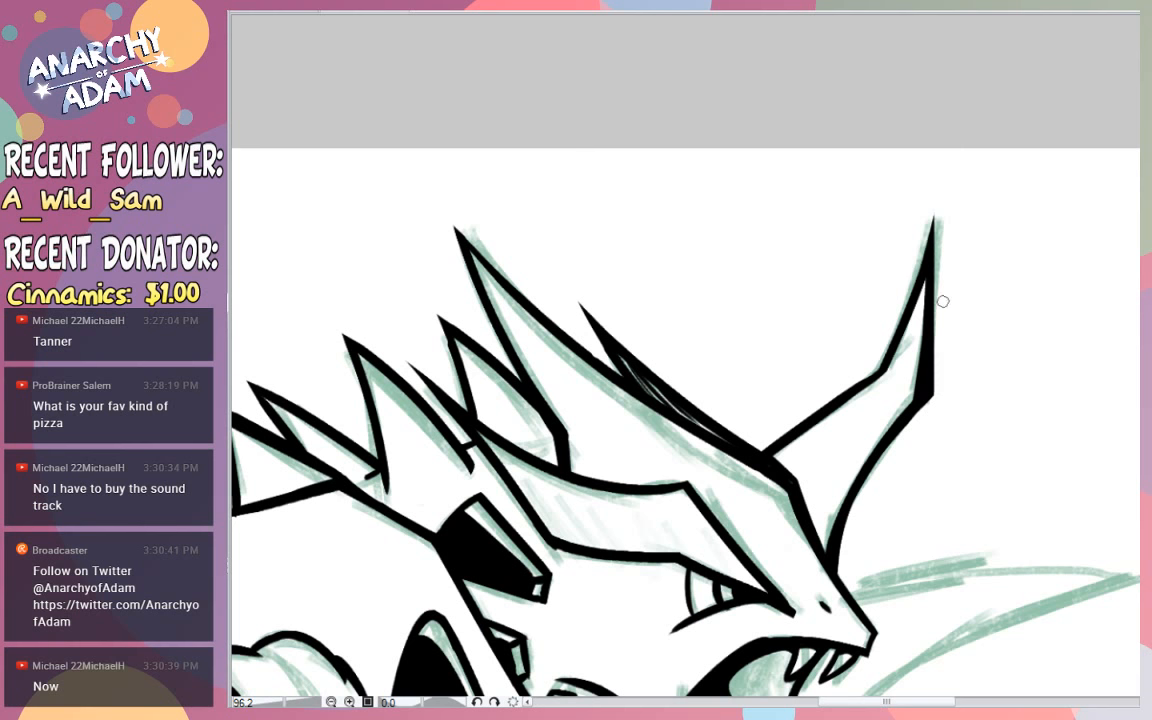
- Refine the line thickness of the far horn's outer edge between its tip and the bend
{"action": "key", "text": "ctrl+z"}
{"action": "left_click_drag", "start_coordinate": [926, 278], "coordinate": [917, 397]}
{"action": "key", "text": "ctrl+z"}
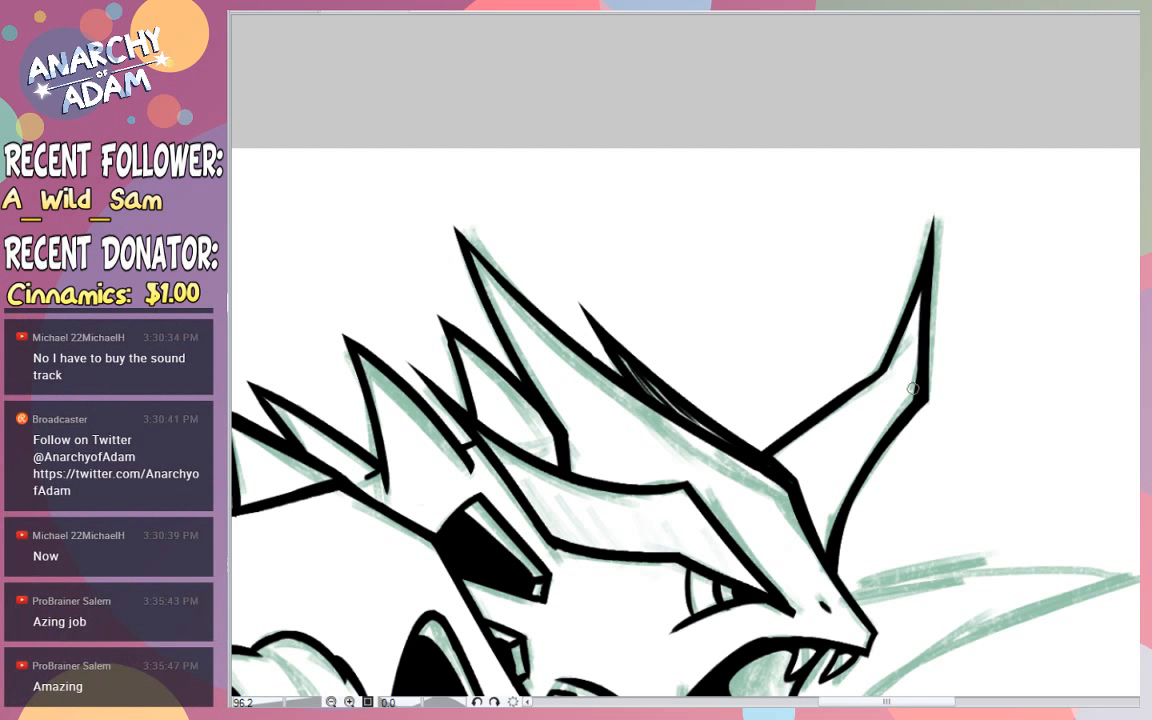
{"action": "key", "text": "ctrl+z"}
{"action": "left_click_drag", "start_coordinate": [927, 277], "coordinate": [919, 383]}
{"action": "key", "text": "ctrl+z"}
{"action": "left_click_drag", "start_coordinate": [926, 300], "coordinate": [915, 361]}
{"action": "key", "text": "ctrl+z"}
{"action": "left_click_drag", "start_coordinate": [926, 282], "coordinate": [920, 401]}
{"action": "key", "text": "ctrl+z"}
{"action": "scroll", "coordinate": [697, 317], "scroll_direction": "down", "scroll_amount": 8}
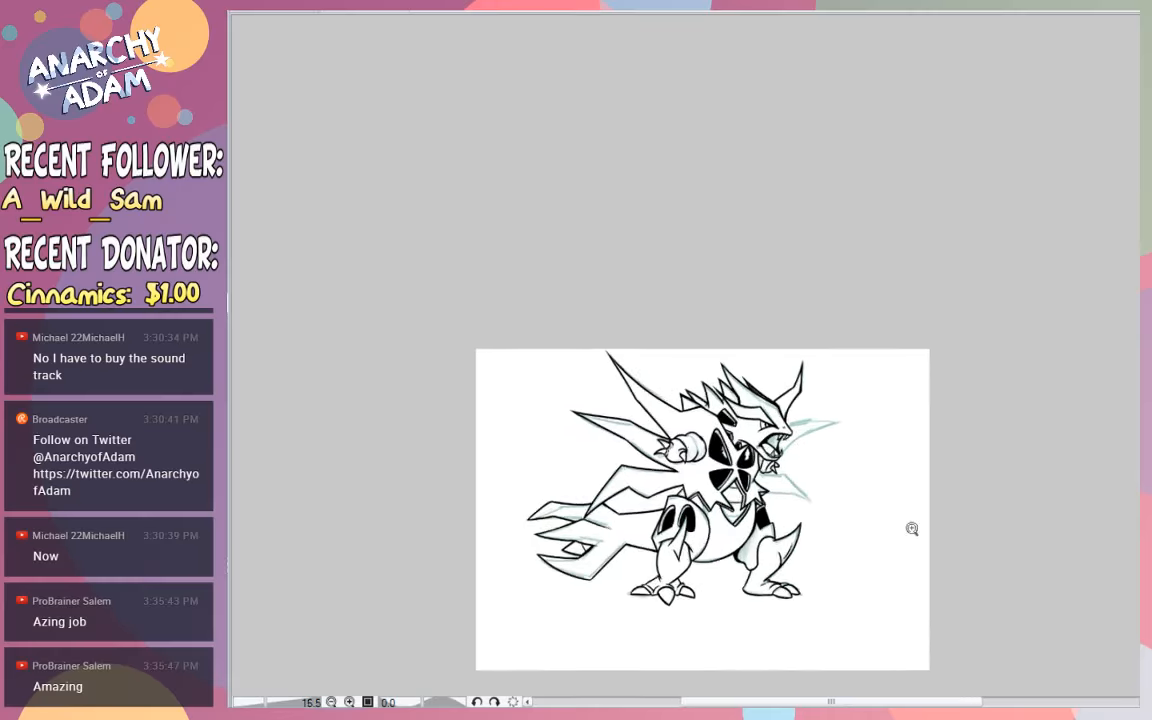
- Ink the outer slanted edge of the lower far-side back spike down to its tip
{"action": "scroll", "coordinate": [912, 528], "scroll_direction": "up", "scroll_amount": 6}
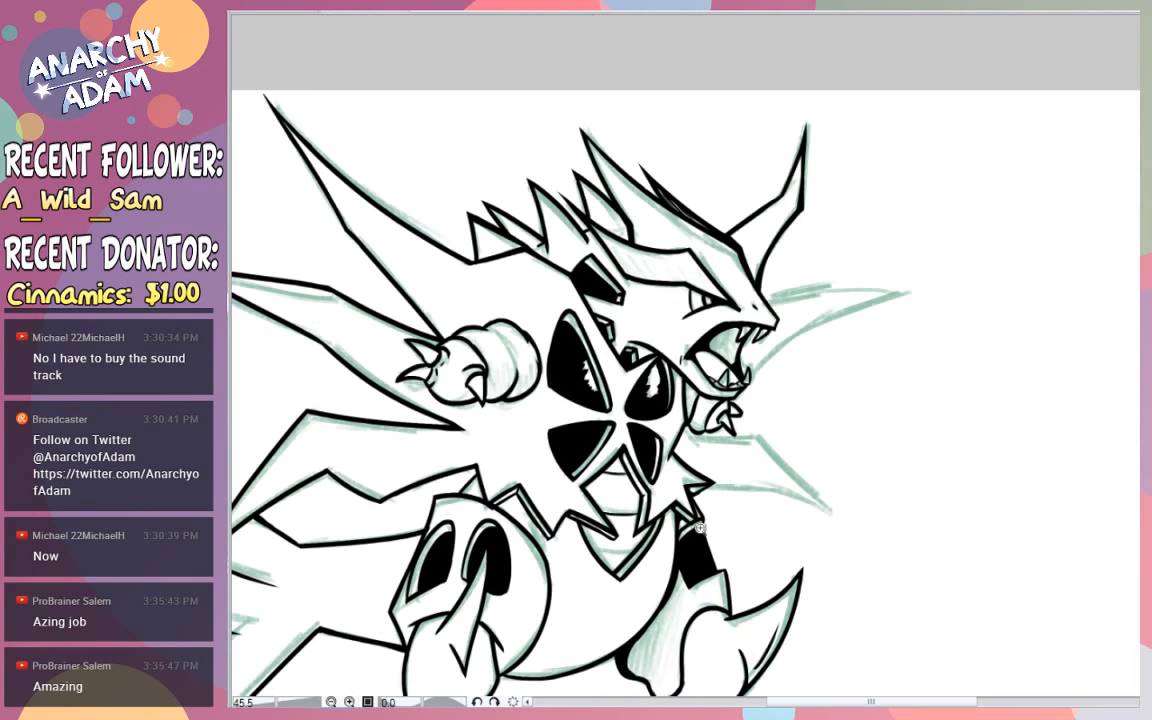
{"action": "scroll", "coordinate": [700, 528], "scroll_direction": "up", "scroll_amount": 4}
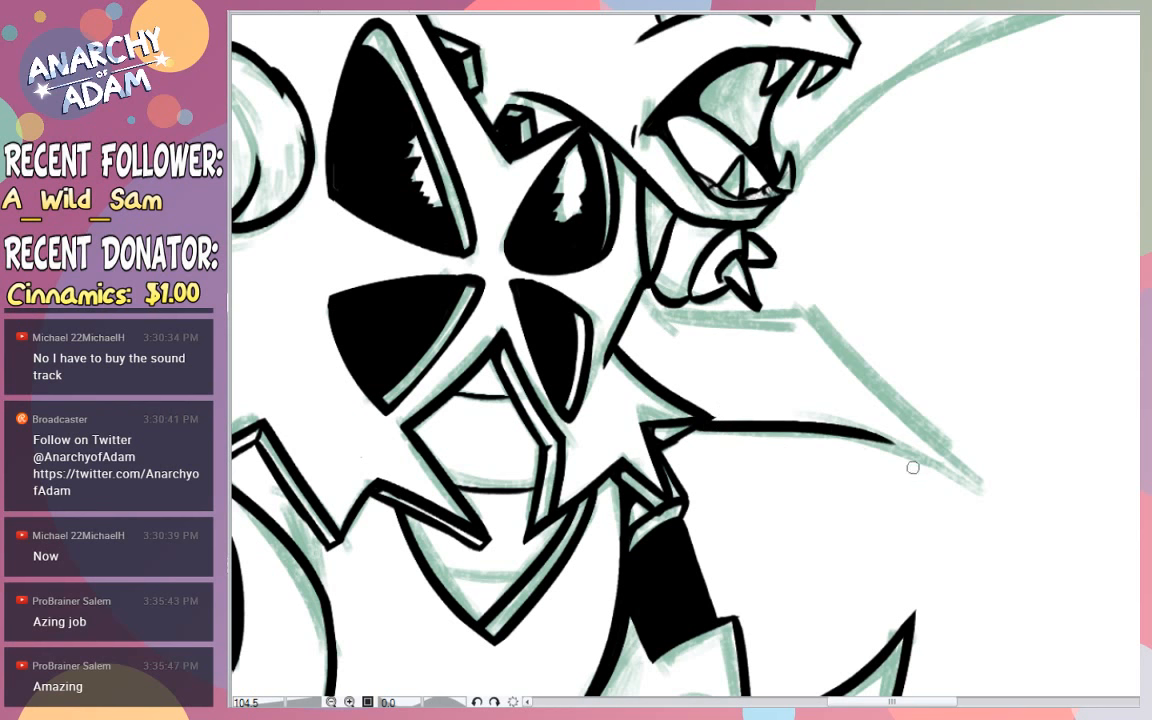
{"action": "left_click_drag", "start_coordinate": [697, 423], "coordinate": [833, 435]}
{"action": "key", "text": "ctrl+z"}
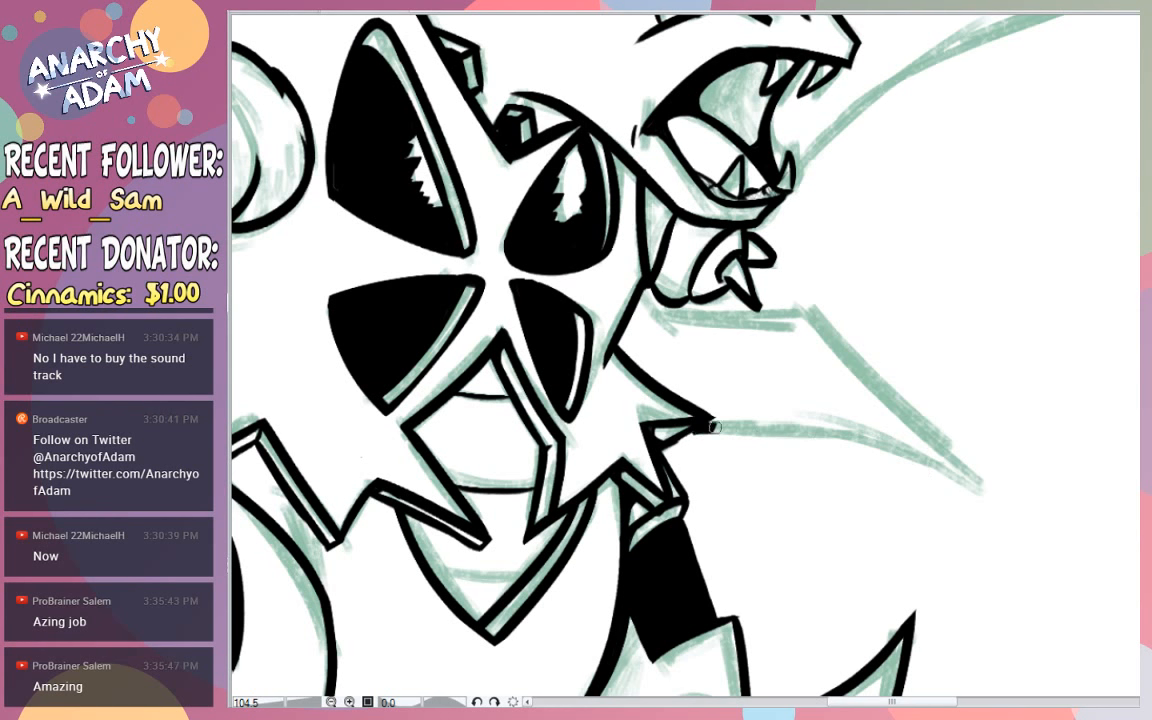
{"action": "left_click_drag", "start_coordinate": [722, 273], "coordinate": [990, 495]}
{"action": "key", "text": "ctrl+z"}
{"action": "mouse_move", "coordinate": [790, 287]}
{"action": "left_mouse_down"}
{"action": "mouse_move", "coordinate": [1017, 497]}
{"action": "mouse_move", "coordinate": [645, 420]}
{"action": "mouse_move", "coordinate": [962, 485]}
{"action": "left_mouse_up"}
{"action": "key", "text": "ctrl+z"}
{"action": "key", "text": "ctrl+z"}
{"action": "mouse_move", "coordinate": [686, 431]}
{"action": "left_mouse_down"}
{"action": "mouse_move", "coordinate": [767, 430]}
{"action": "mouse_move", "coordinate": [1040, 526]}
{"action": "left_mouse_up"}
{"action": "key", "text": "ctrl+z"}
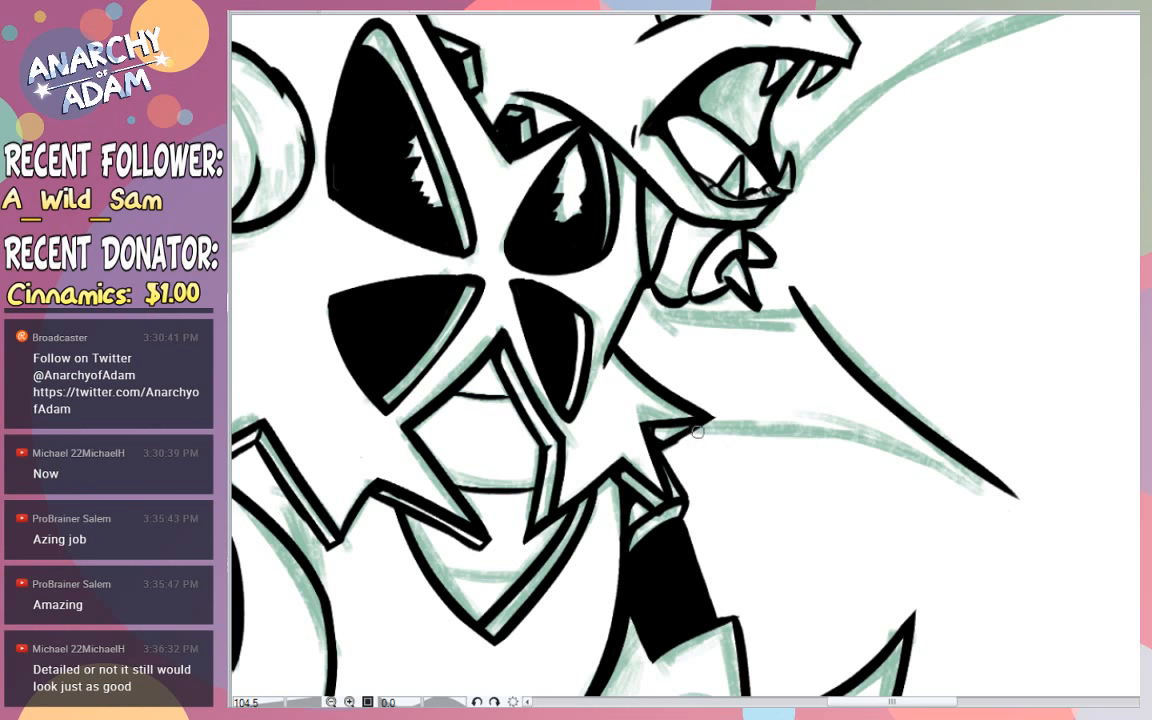
{"action": "mouse_move", "coordinate": [698, 433]}
{"action": "left_mouse_down"}
{"action": "mouse_move", "coordinate": [904, 466]}
{"action": "mouse_move", "coordinate": [1058, 521]}
{"action": "left_mouse_up"}
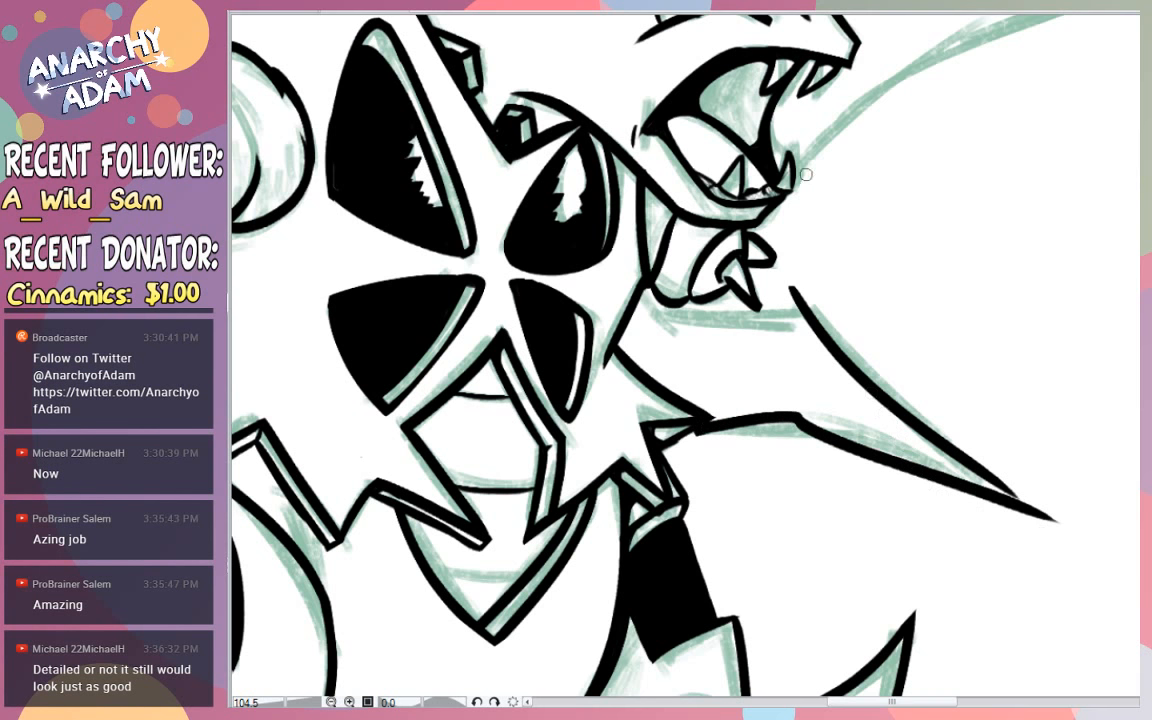
{"action": "key", "text": "ctrl+z"}
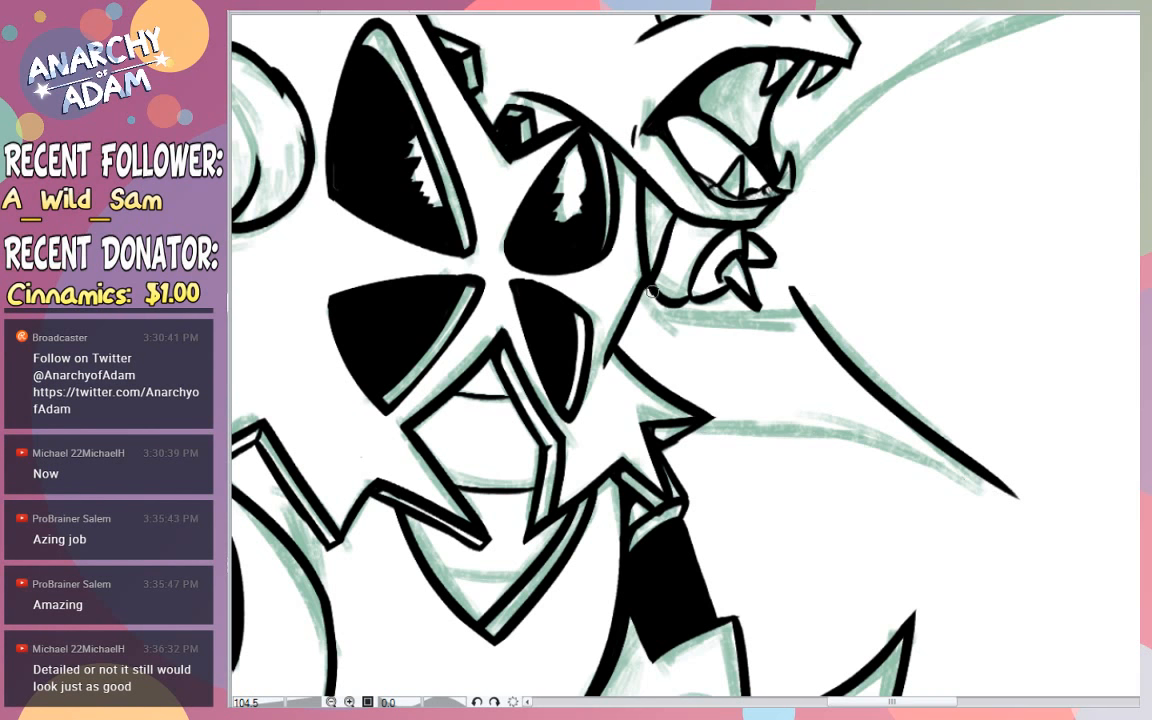
- Ink the upper edge of the lower far-side back spike from the chest to its bend and erase the overshoot
{"action": "left_click_drag", "start_coordinate": [652, 291], "coordinate": [864, 325]}
{"action": "key", "text": "ctrl+z"}
{"action": "mouse_move", "coordinate": [652, 288]}
{"action": "left_mouse_down"}
{"action": "mouse_move", "coordinate": [800, 311]}
{"action": "mouse_move", "coordinate": [845, 299]}
{"action": "left_mouse_up"}
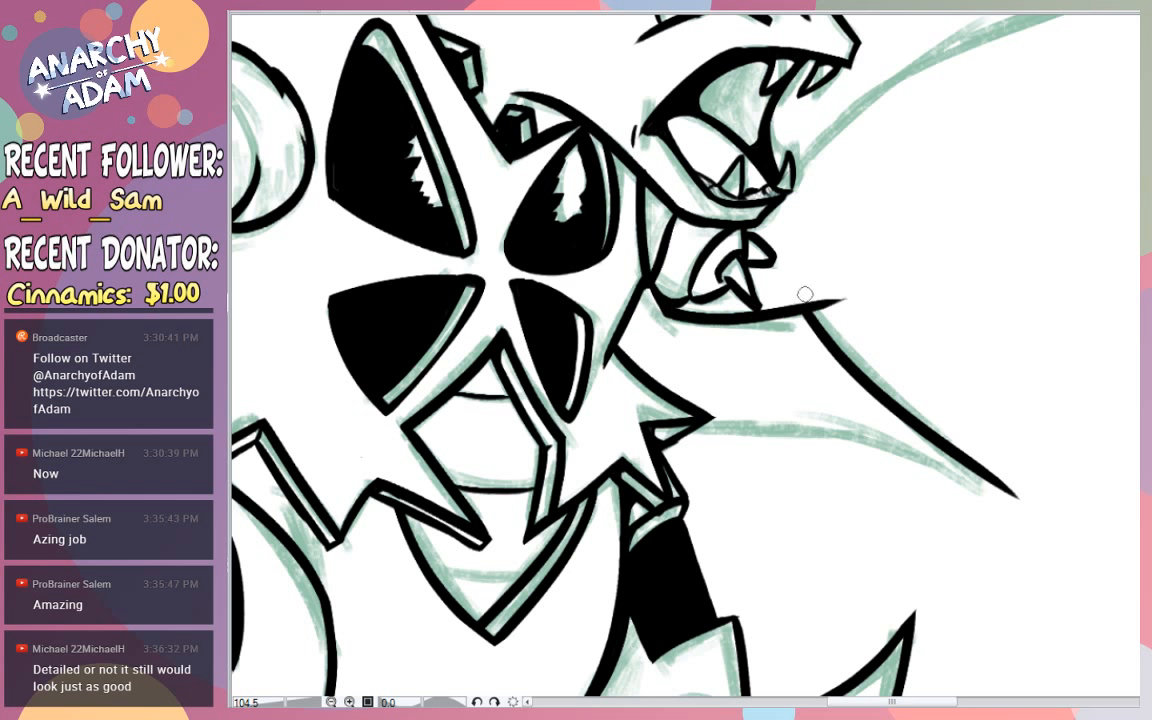
{"action": "left_click_drag", "start_coordinate": [808, 292], "coordinate": [864, 309]}
- Ink the lower edge of the lower far-side back spike as a smooth curve from its tip back to the chest armor
{"action": "left_click_drag", "start_coordinate": [1012, 494], "coordinate": [692, 428]}
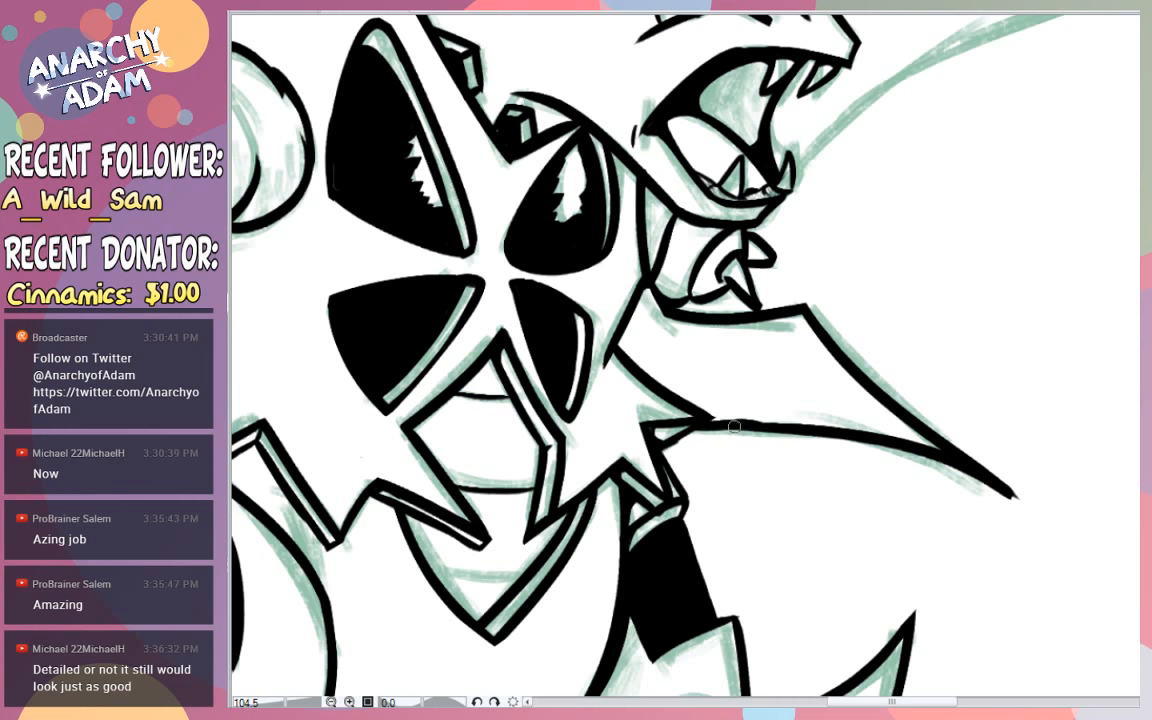
{"action": "key", "text": "ctrl+z"}
{"action": "left_click_drag", "start_coordinate": [690, 427], "coordinate": [757, 431]}
{"action": "left_click_drag", "start_coordinate": [998, 370], "coordinate": [901, 321]}
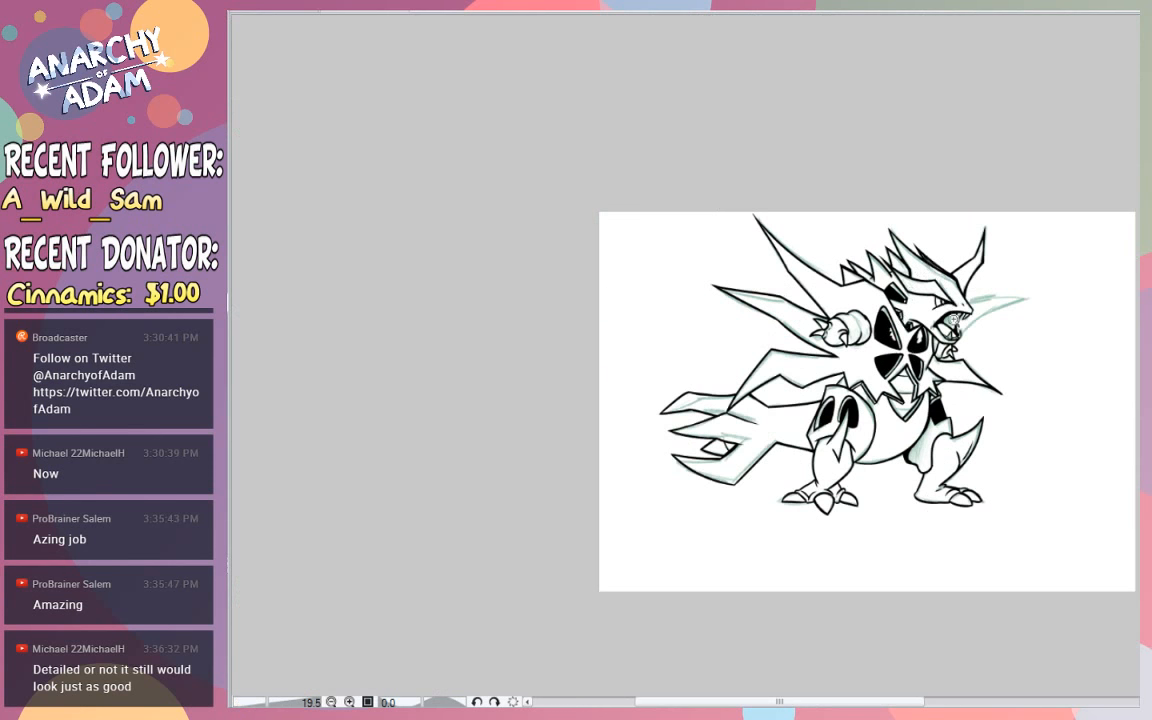
{"action": "left_click_drag", "start_coordinate": [1012, 399], "coordinate": [1125, 412]}
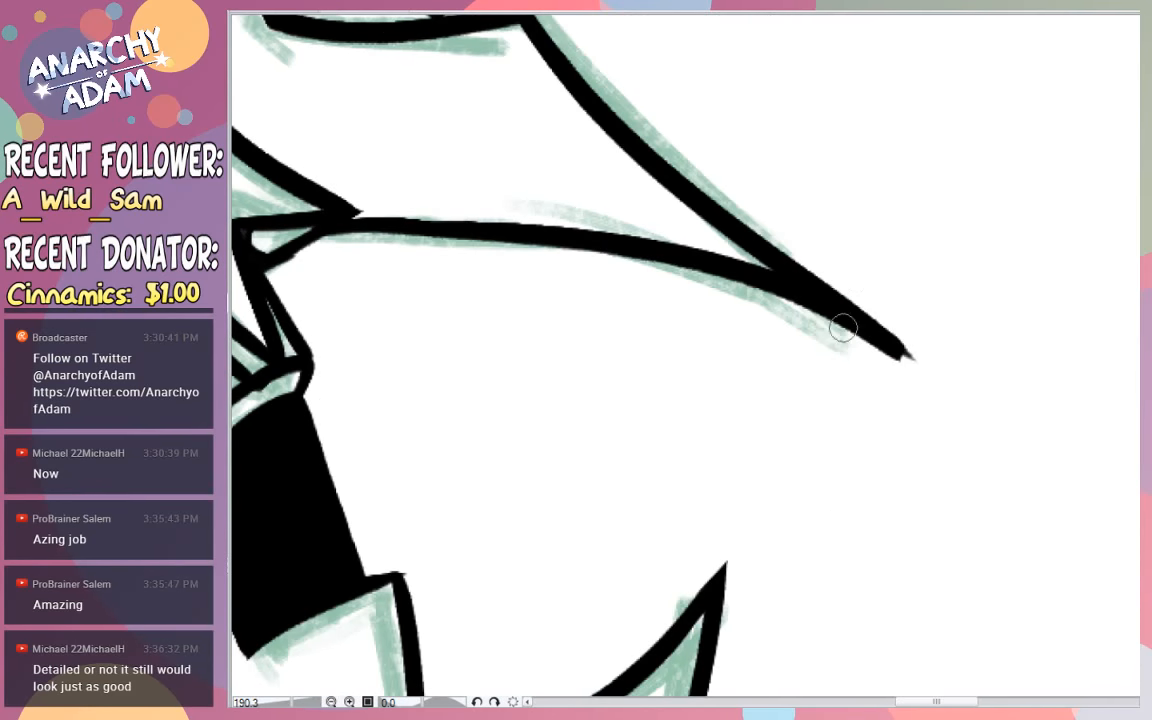
- Clean up the line ends at the tip of the lower far-side back spike so it tapers to a point
{"action": "left_click_drag", "start_coordinate": [664, 300], "coordinate": [915, 365]}
{"action": "key", "text": "ctrl+z"}
{"action": "left_click_drag", "start_coordinate": [627, 274], "coordinate": [1077, 430]}
{"action": "left_click_drag", "start_coordinate": [880, 351], "coordinate": [898, 365]}
- Ink the lower edge of the far-side back spike behind the open mouth, from the lower jaw out past its tip
{"action": "left_click_drag", "start_coordinate": [898, 187], "coordinate": [848, 254]}
{"action": "left_click_drag", "start_coordinate": [940, 143], "coordinate": [877, 214]}
{"action": "left_click_drag", "start_coordinate": [904, 85], "coordinate": [954, 69]}
{"action": "left_click_drag", "start_coordinate": [879, 114], "coordinate": [825, 152]}
{"action": "left_click_drag", "start_coordinate": [905, 98], "coordinate": [860, 140]}
{"action": "left_click_drag", "start_coordinate": [916, 72], "coordinate": [951, 70]}
{"action": "left_click_drag", "start_coordinate": [858, 262], "coordinate": [915, 244]}
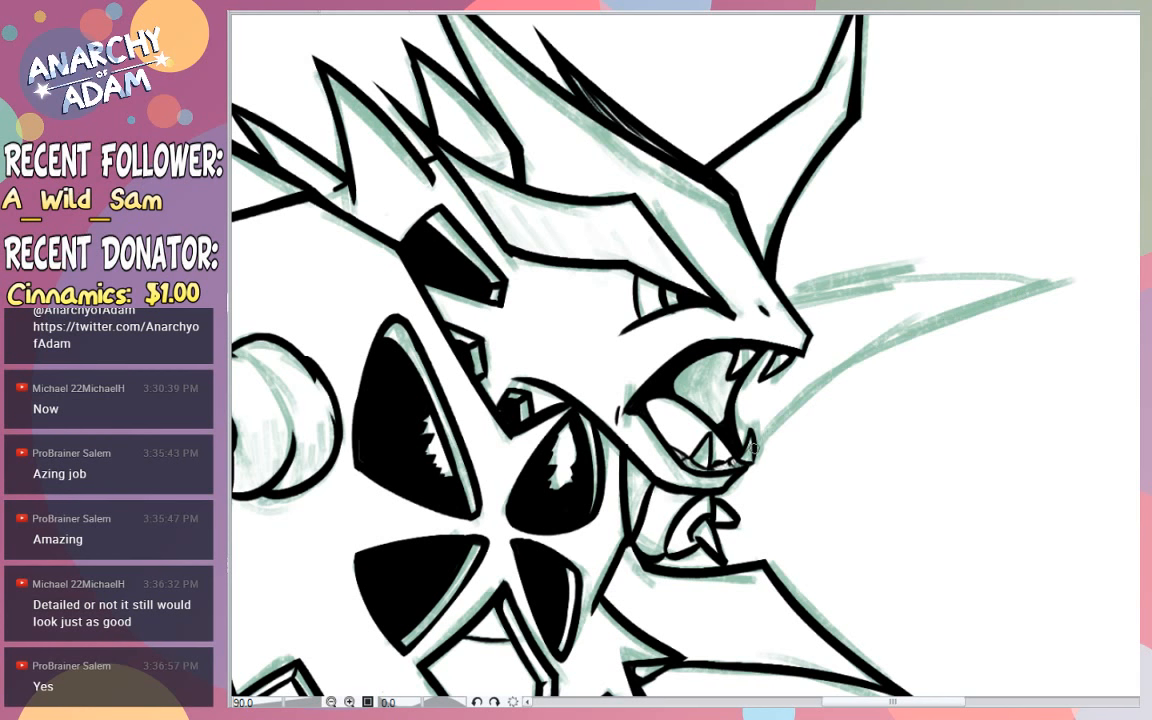
{"action": "left_click_drag", "start_coordinate": [757, 446], "coordinate": [1131, 283]}
{"action": "key", "text": "ctrl+z"}
{"action": "left_click_drag", "start_coordinate": [757, 447], "coordinate": [1139, 251]}
{"action": "key", "text": "ctrl+z"}
{"action": "left_click_drag", "start_coordinate": [752, 448], "coordinate": [1139, 262]}
- Ink the upper edge of the spike behind the mouth from the snout outward, crossing the lower edge near the tip
{"action": "mouse_move", "coordinate": [789, 301]}
{"action": "left_mouse_down"}
{"action": "mouse_move", "coordinate": [948, 276]}
{"action": "mouse_move", "coordinate": [1083, 285]}
{"action": "left_mouse_up"}
{"action": "key", "text": "ctrl+z"}
{"action": "key", "text": "ctrl+z"}
{"action": "left_click_drag", "start_coordinate": [789, 302], "coordinate": [1139, 269]}
{"action": "key", "text": "ctrl+z"}
{"action": "left_click_drag", "start_coordinate": [788, 302], "coordinate": [1139, 267]}
{"action": "key", "text": "ctrl+z"}
{"action": "left_click_drag", "start_coordinate": [787, 298], "coordinate": [1139, 265]}
{"action": "key", "text": "ctrl+z"}
{"action": "left_click_drag", "start_coordinate": [790, 298], "coordinate": [1139, 264]}
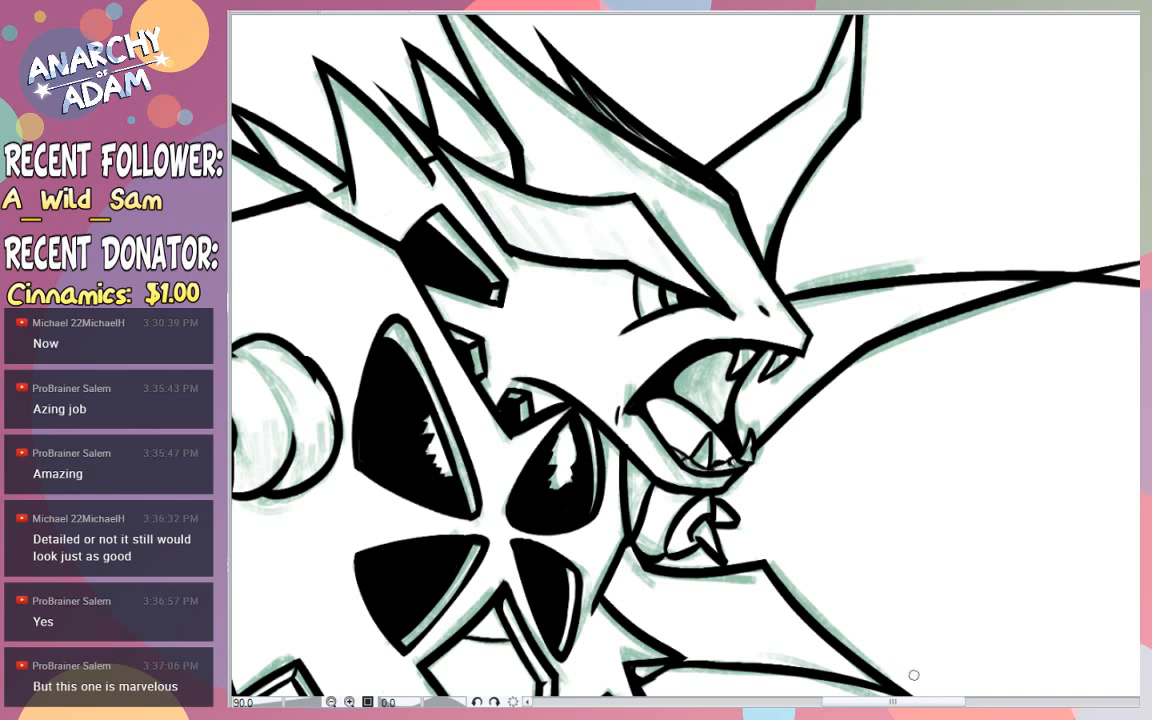
- Erase the crossing line ends beyond the tip of the spike behind the mouth
{"action": "left_click_drag", "start_coordinate": [910, 702], "coordinate": [974, 702]}
{"action": "key", "text": "e"}
{"action": "mouse_move", "coordinate": [729, 283]}
{"action": "left_mouse_down"}
{"action": "mouse_move", "coordinate": [807, 265]}
{"action": "mouse_move", "coordinate": [633, 298]}
{"action": "left_mouse_up"}
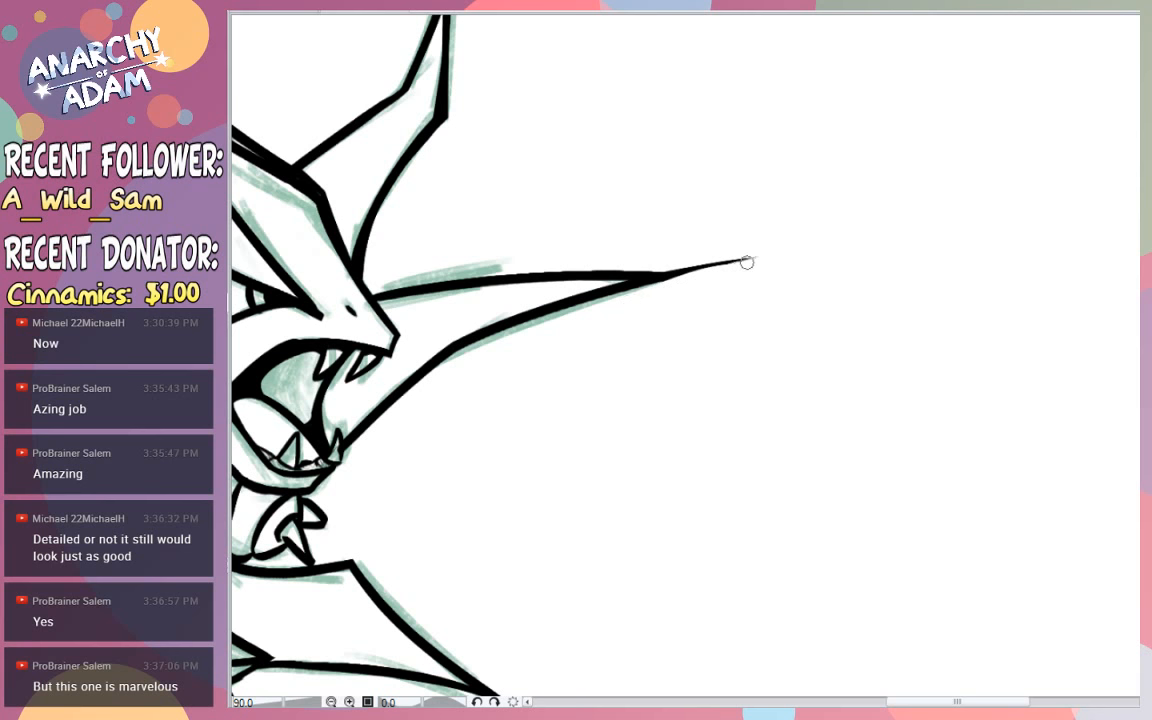
{"action": "left_click_drag", "start_coordinate": [640, 250], "coordinate": [718, 265]}
{"action": "mouse_move", "coordinate": [658, 257]}
{"action": "left_mouse_down"}
{"action": "mouse_move", "coordinate": [698, 268]}
{"action": "mouse_move", "coordinate": [766, 260]}
{"action": "left_mouse_up"}
- Fill the inner corner of the gap between the lower tail prongs with a curved black shadow and thicken the small curved line beside it
{"action": "key", "text": "ctrl+space"}
{"action": "mouse_move", "coordinate": [840, 271]}
{"action": "left_mouse_down"}
{"action": "mouse_move", "coordinate": [787, 267]}
{"action": "mouse_move", "coordinate": [762, 345]}
{"action": "mouse_move", "coordinate": [713, 372]}
{"action": "left_mouse_up"}
{"action": "left_click_drag", "start_coordinate": [631, 355], "coordinate": [713, 289]}
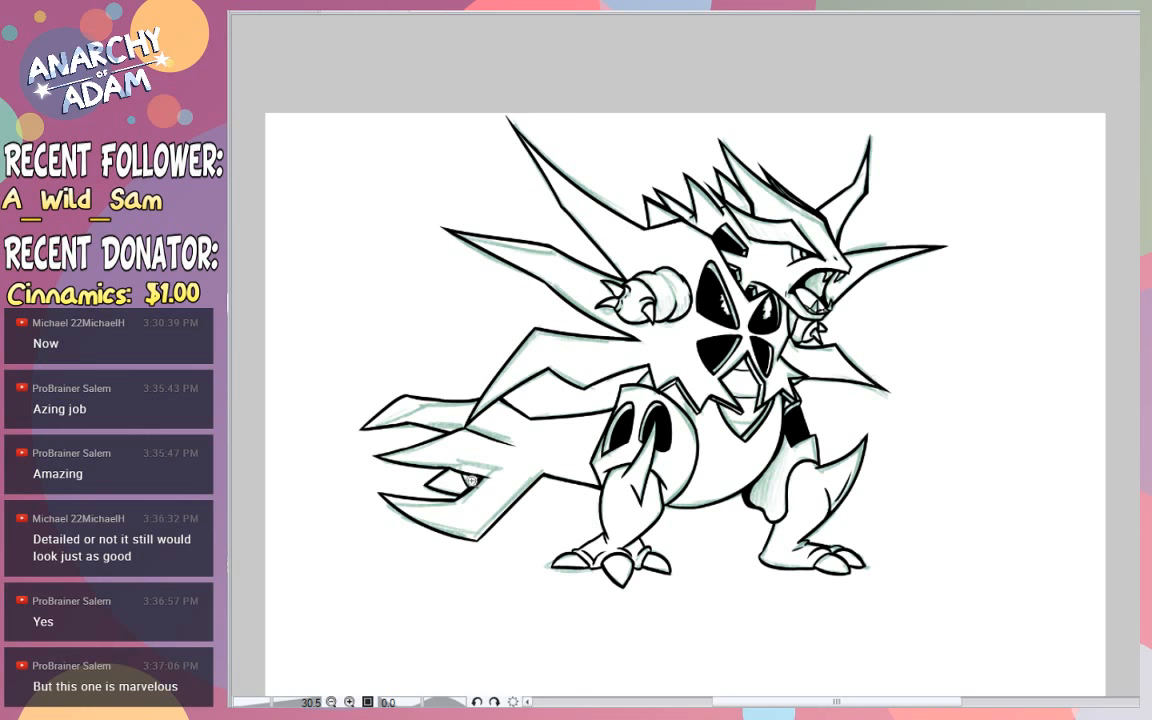
{"action": "scroll", "coordinate": [470, 481], "scroll_direction": "up", "scroll_amount": 8}
{"action": "mouse_move", "coordinate": [583, 454]}
{"action": "left_mouse_down"}
{"action": "mouse_move", "coordinate": [617, 489]}
{"action": "mouse_move", "coordinate": [609, 496]}
{"action": "left_mouse_up"}
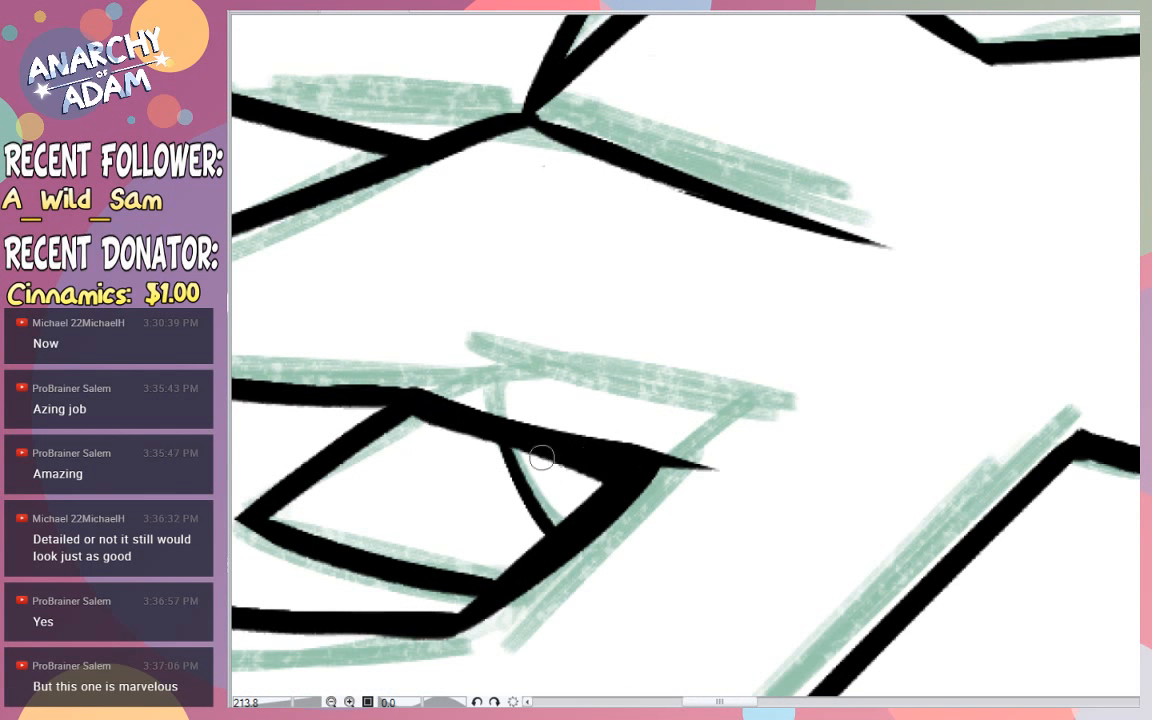
{"action": "left_click_drag", "start_coordinate": [426, 412], "coordinate": [593, 485]}
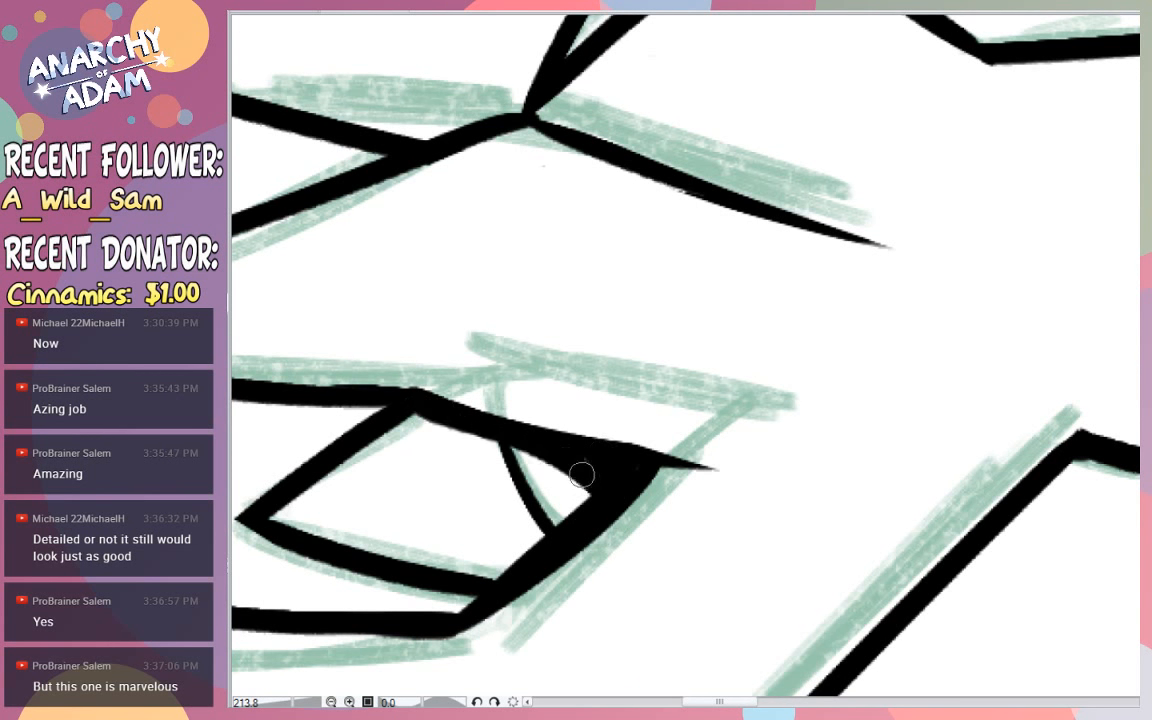
{"action": "left_click_drag", "start_coordinate": [551, 536], "coordinate": [569, 452]}
{"action": "key", "text": "ctrl+z"}
{"action": "key", "text": "ctrl+z"}
{"action": "mouse_move", "coordinate": [540, 538]}
{"action": "left_mouse_down"}
{"action": "mouse_move", "coordinate": [573, 505]}
{"action": "mouse_move", "coordinate": [558, 455]}
{"action": "left_mouse_up"}
{"action": "left_click_drag", "start_coordinate": [588, 500], "coordinate": [571, 504]}
{"action": "left_click_drag", "start_coordinate": [491, 579], "coordinate": [558, 463]}
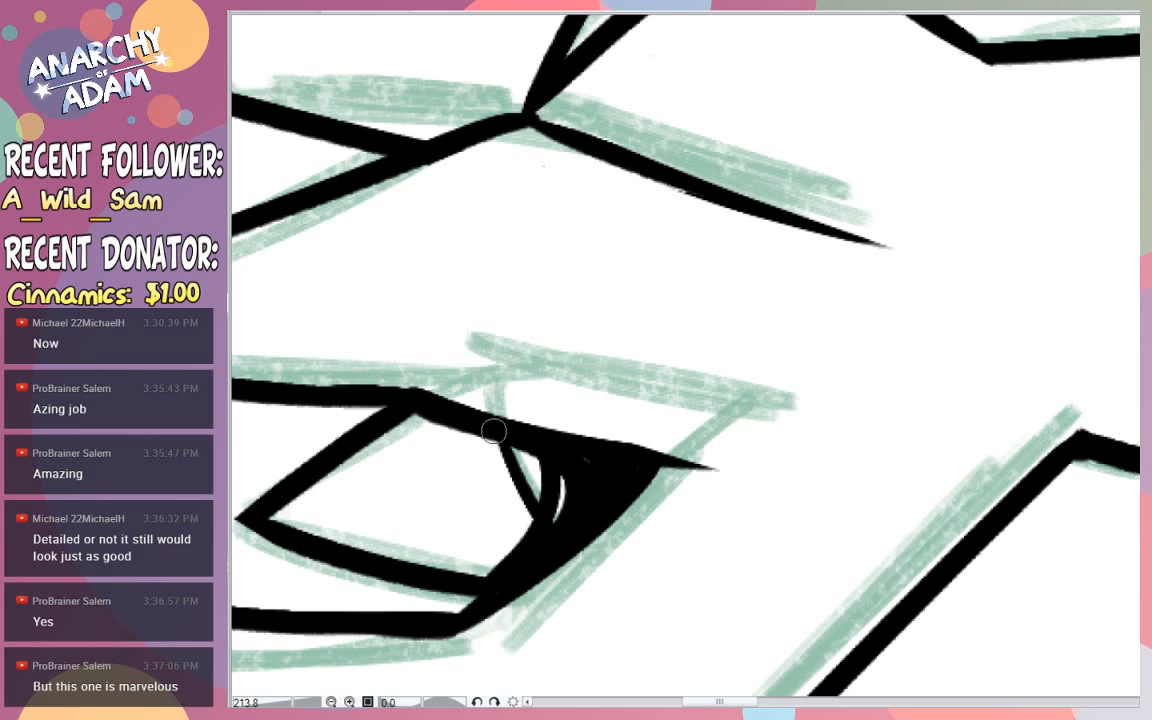
{"action": "key", "text": "ctrl+z"}
{"action": "left_click_drag", "start_coordinate": [482, 590], "coordinate": [563, 463]}
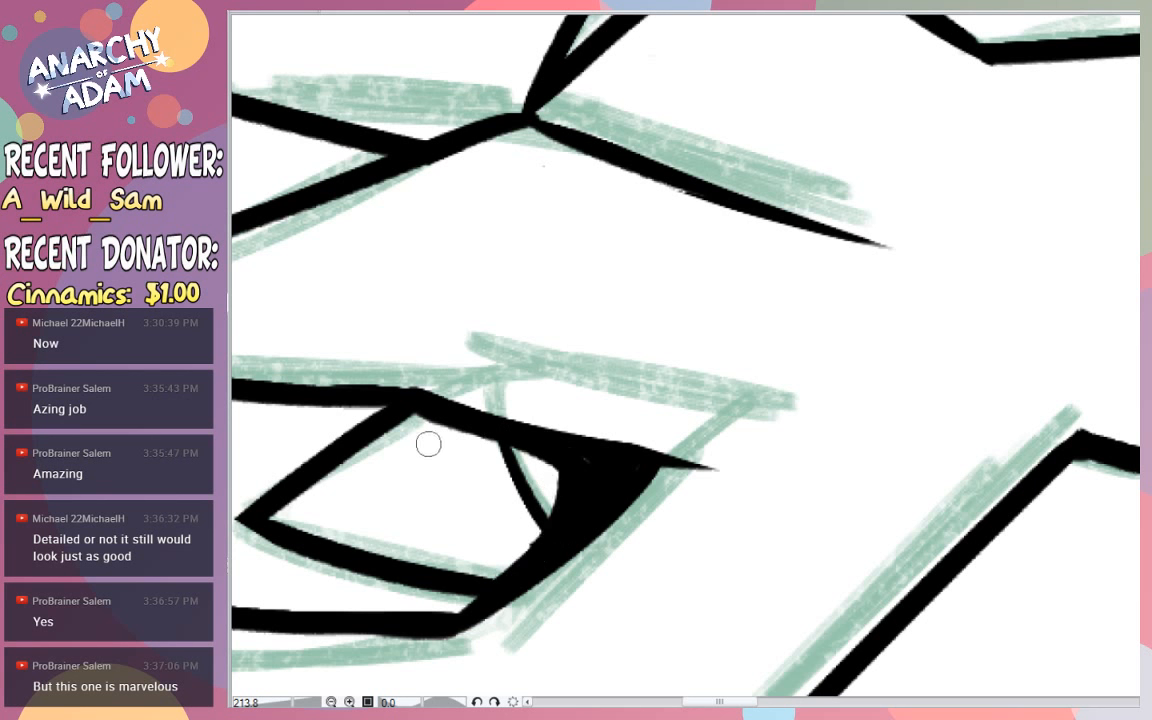
{"action": "mouse_move", "coordinate": [490, 444]}
{"action": "left_mouse_down"}
{"action": "mouse_move", "coordinate": [549, 535]}
{"action": "mouse_move", "coordinate": [521, 500]}
{"action": "left_mouse_up"}
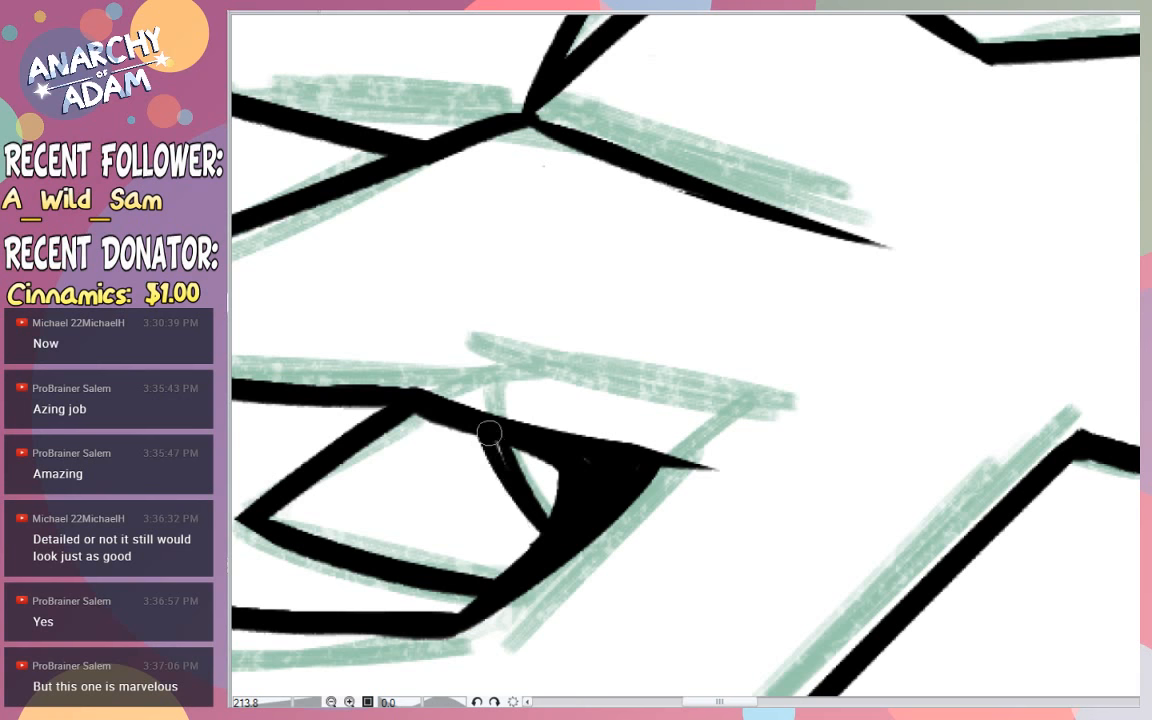
- Thicken the near leg's outline below the knee plate and at the junction where the thigh meets the belly
{"action": "left_click_drag", "start_coordinate": [668, 416], "coordinate": [636, 410]}
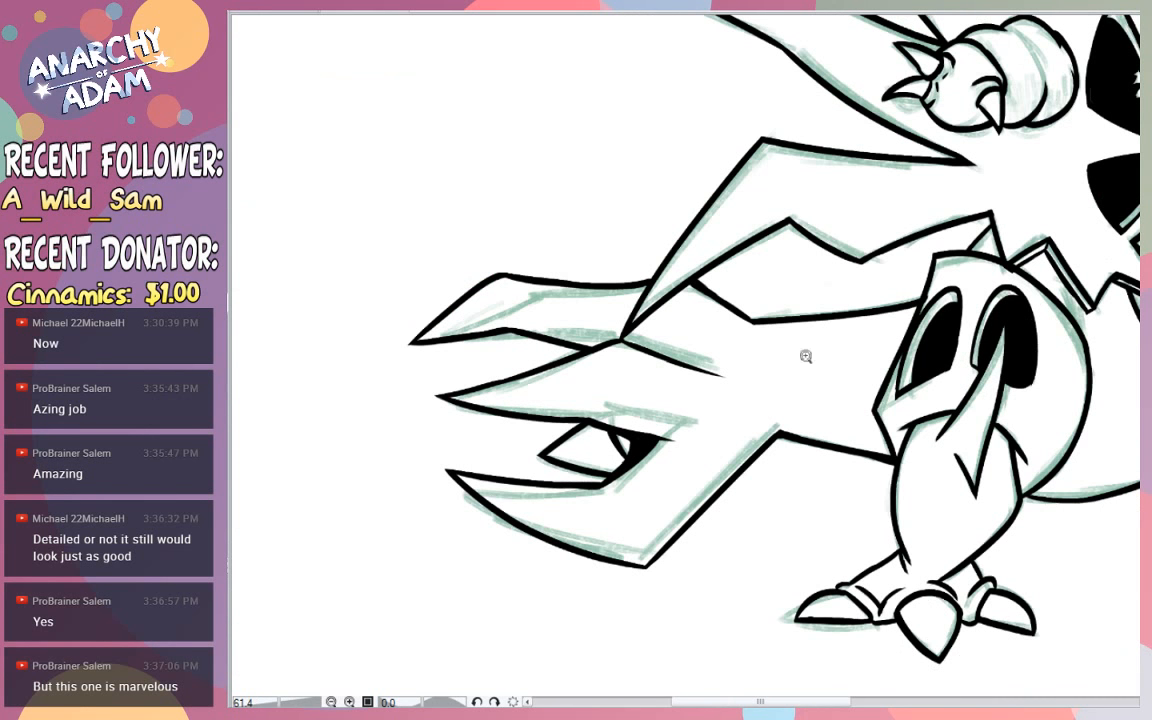
{"action": "left_click_drag", "start_coordinate": [850, 380], "coordinate": [816, 369]}
{"action": "left_click_drag", "start_coordinate": [996, 335], "coordinate": [1038, 338]}
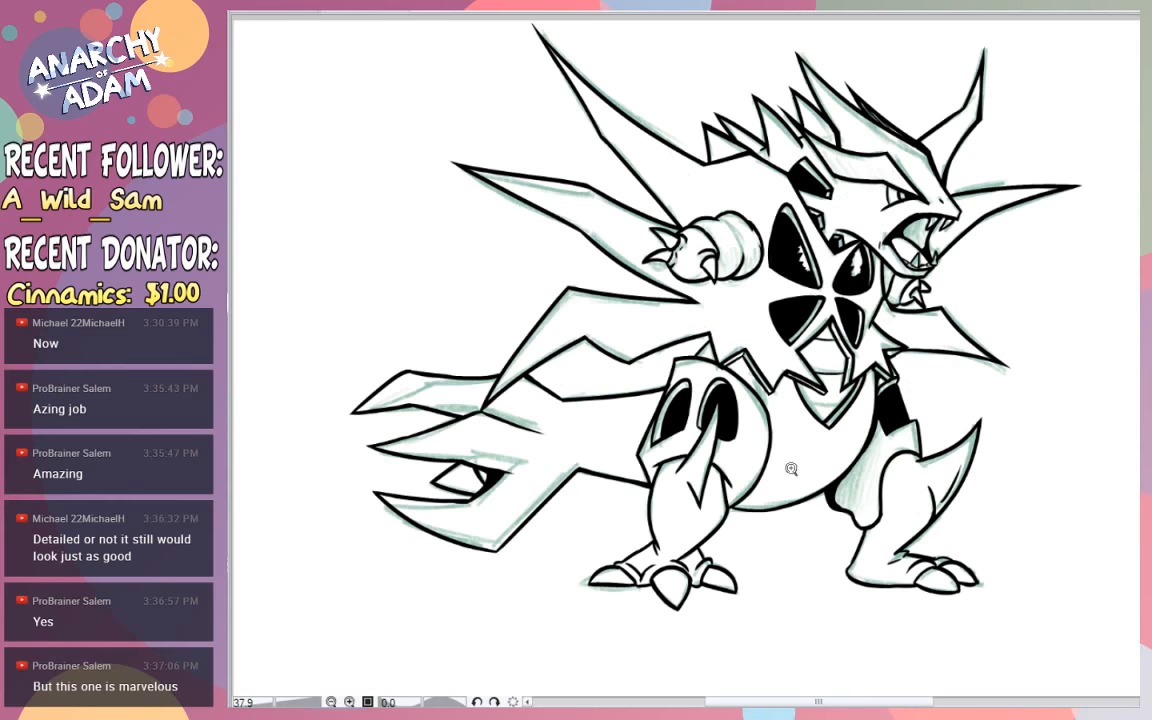
{"action": "left_click_drag", "start_coordinate": [752, 503], "coordinate": [796, 496]}
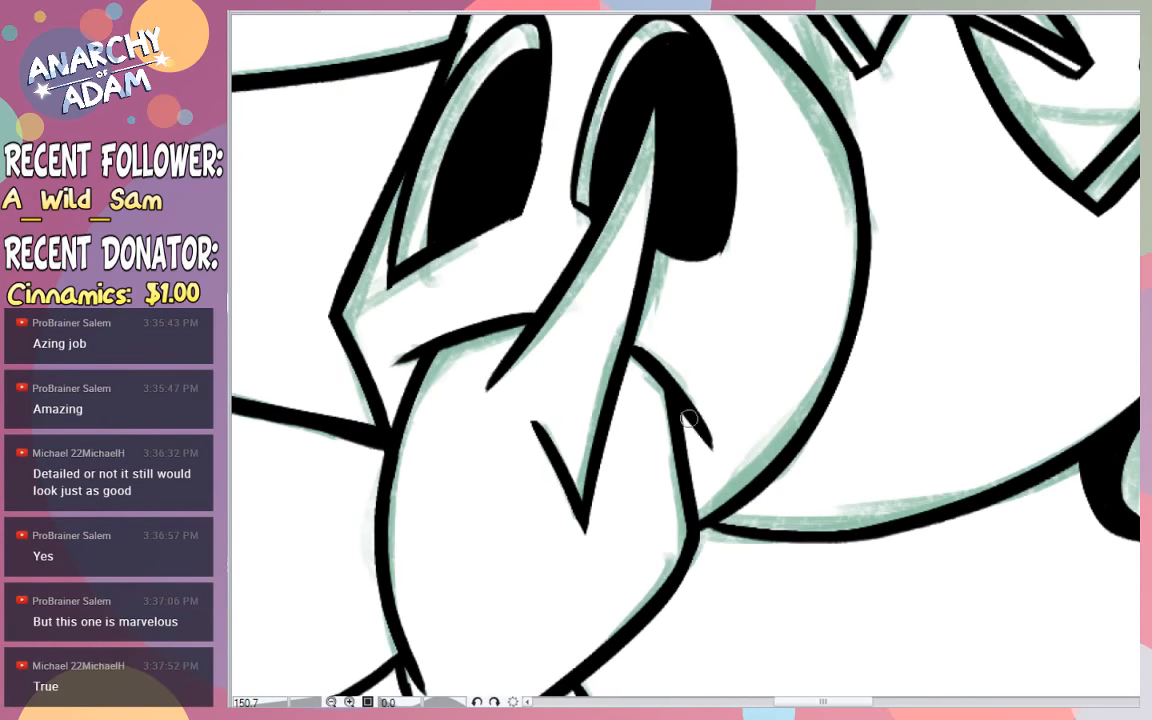
{"action": "left_click_drag", "start_coordinate": [689, 419], "coordinate": [684, 436]}
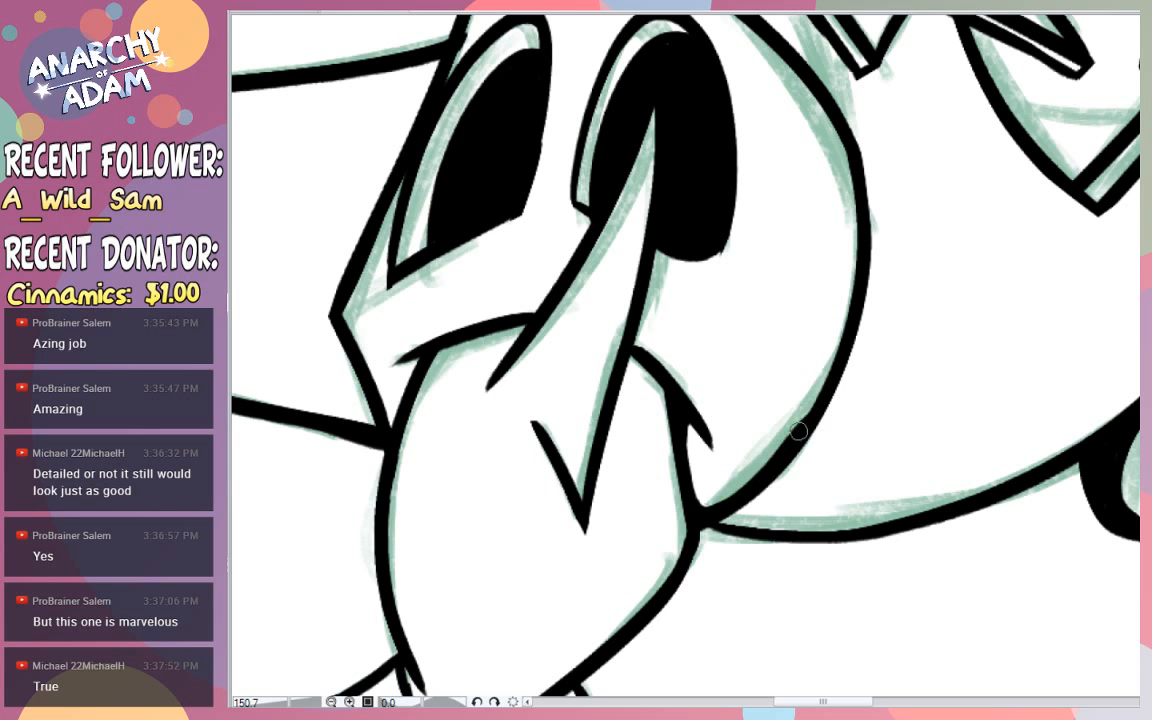
{"action": "key", "text": "ctrl+z"}
{"action": "mouse_move", "coordinate": [692, 491]}
{"action": "left_mouse_down"}
{"action": "mouse_move", "coordinate": [744, 488]}
{"action": "mouse_move", "coordinate": [851, 351]}
{"action": "left_mouse_up"}
{"action": "left_click_drag", "start_coordinate": [711, 506], "coordinate": [702, 507]}
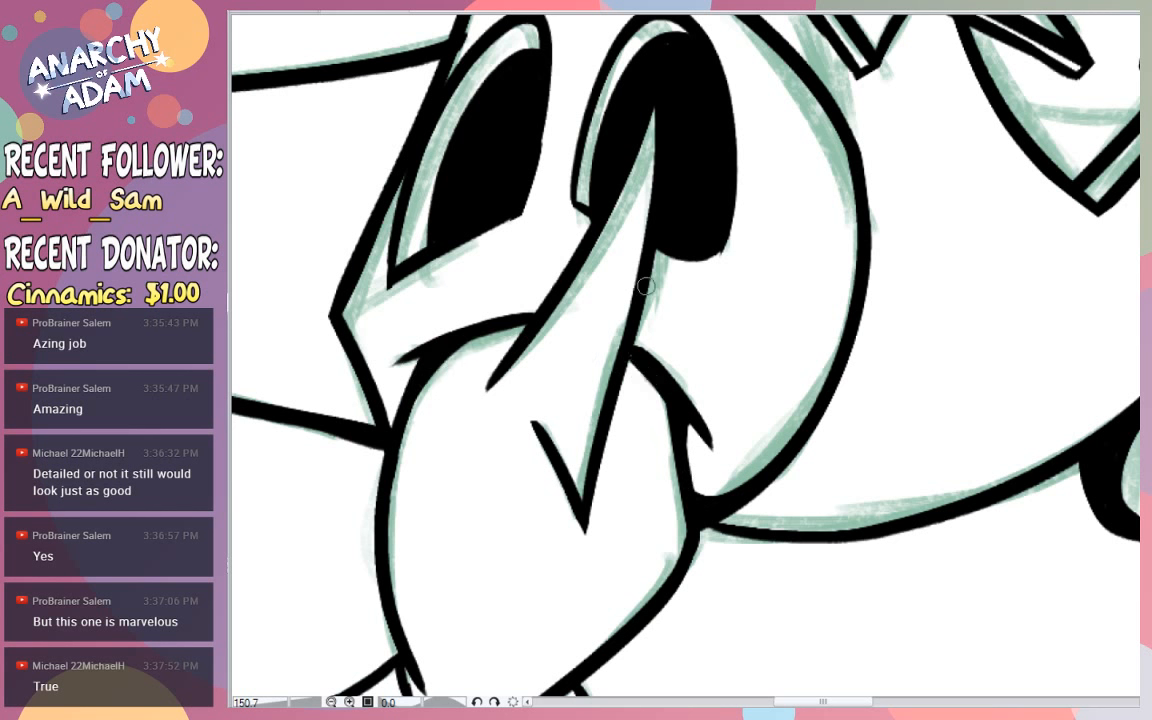
{"action": "left_click_drag", "start_coordinate": [562, 458], "coordinate": [642, 205]}
{"action": "key", "text": "ctrl+z"}
{"action": "left_click_drag", "start_coordinate": [584, 415], "coordinate": [642, 200]}
{"action": "key", "text": "ctrl+z"}
{"action": "left_click_drag", "start_coordinate": [660, 35], "coordinate": [686, 30]}
- Thin the outer edge and sharpen the upper corner of the far leg's plate below the solid black patch
{"action": "scroll", "coordinate": [830, 130], "scroll_direction": "down", "scroll_amount": 3}
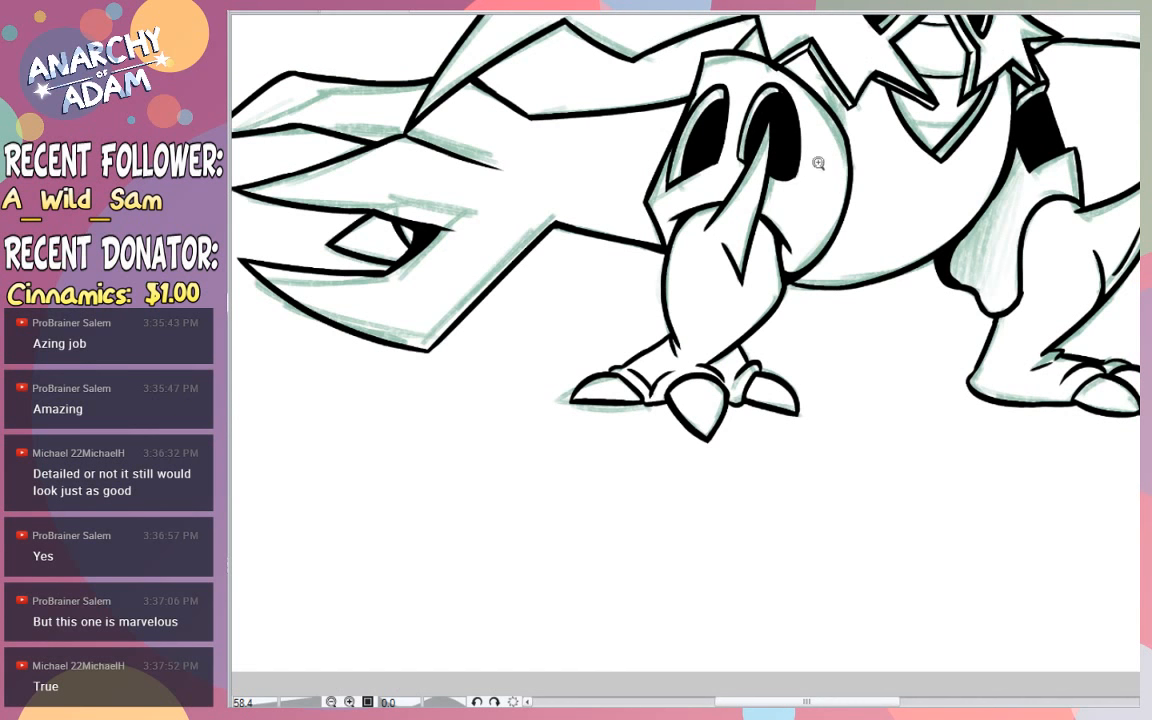
{"action": "scroll", "coordinate": [945, 114], "scroll_direction": "down", "scroll_amount": 2}
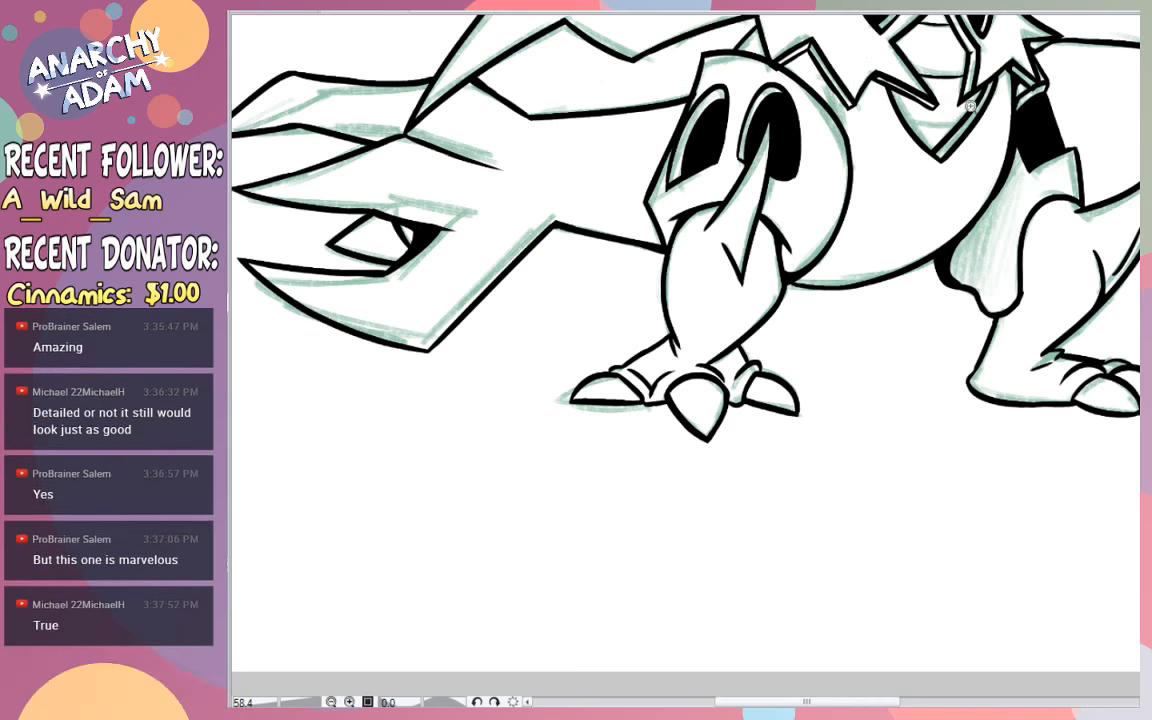
{"action": "scroll", "coordinate": [1010, 142], "scroll_direction": "up", "scroll_amount": 3}
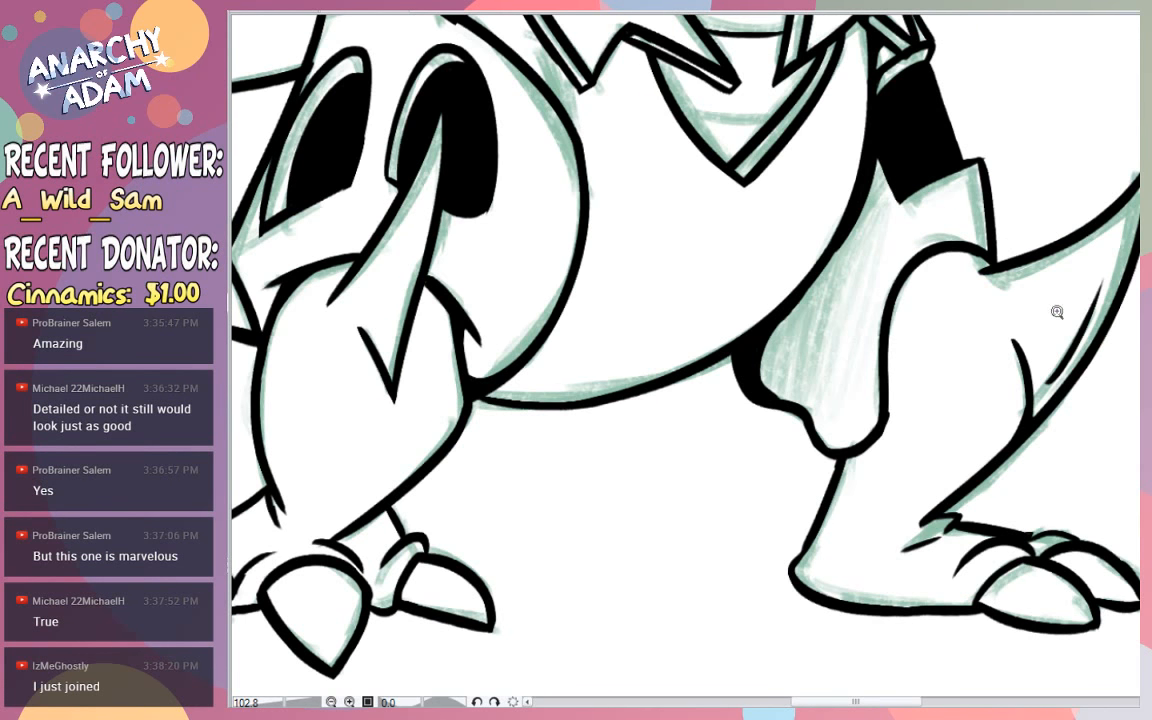
{"action": "scroll", "coordinate": [946, 270], "scroll_direction": "down", "scroll_amount": 3}
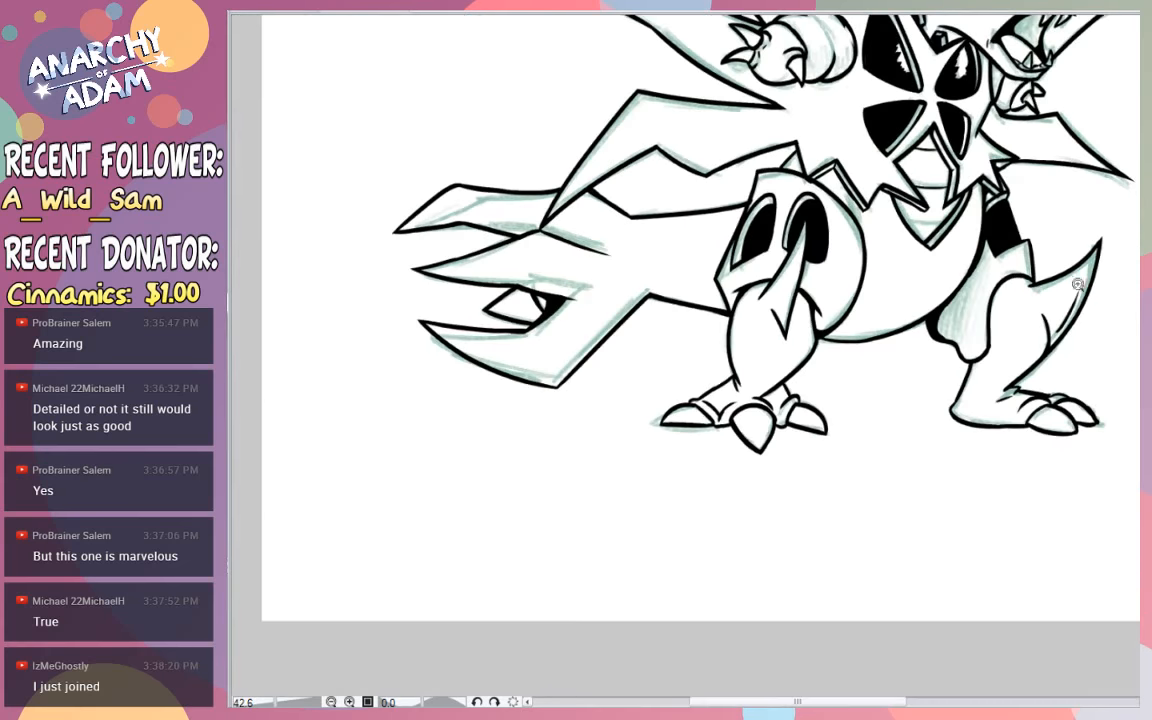
{"action": "scroll", "coordinate": [970, 256], "scroll_direction": "up", "scroll_amount": 4}
{"action": "scroll", "coordinate": [1006, 320], "scroll_direction": "down", "scroll_amount": 3}
{"action": "scroll", "coordinate": [1062, 257], "scroll_direction": "up", "scroll_amount": 3}
{"action": "scroll", "coordinate": [607, 125], "scroll_direction": "up", "scroll_amount": 1}
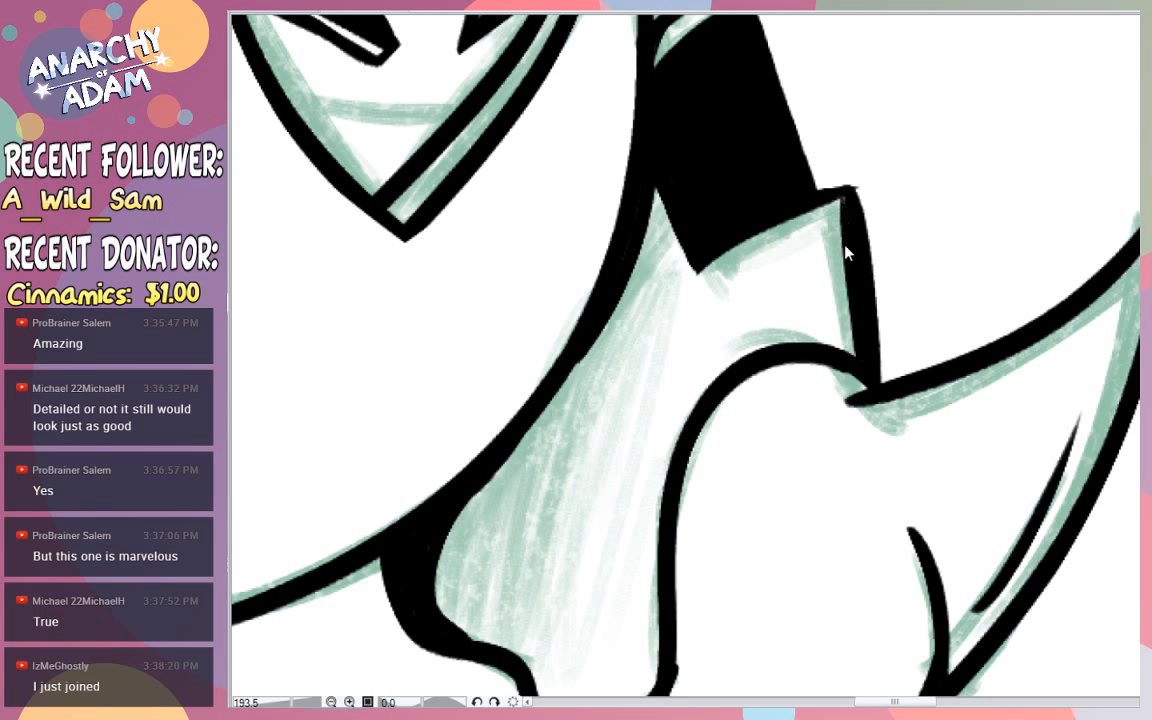
{"action": "left_click_drag", "start_coordinate": [859, 172], "coordinate": [889, 260]}
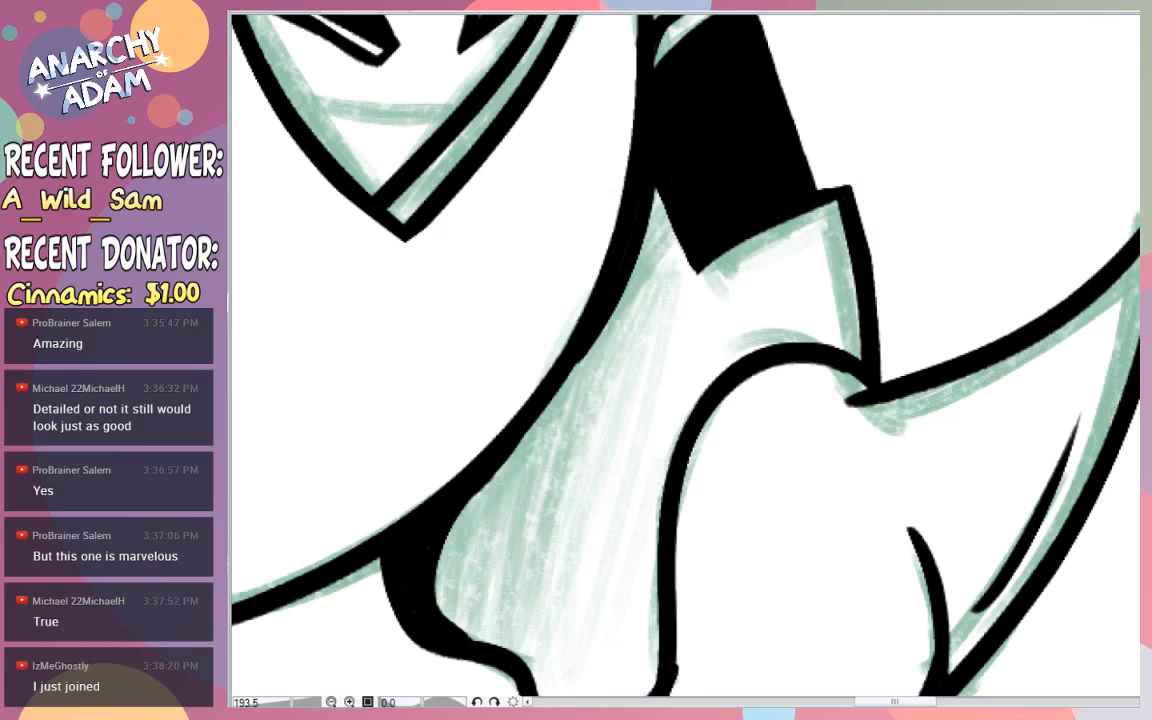
- Outline a shadow on the far foot's rear claw behind the front claw and fill it solid black
{"action": "left_click_drag", "start_coordinate": [1022, 500], "coordinate": [900, 603]}
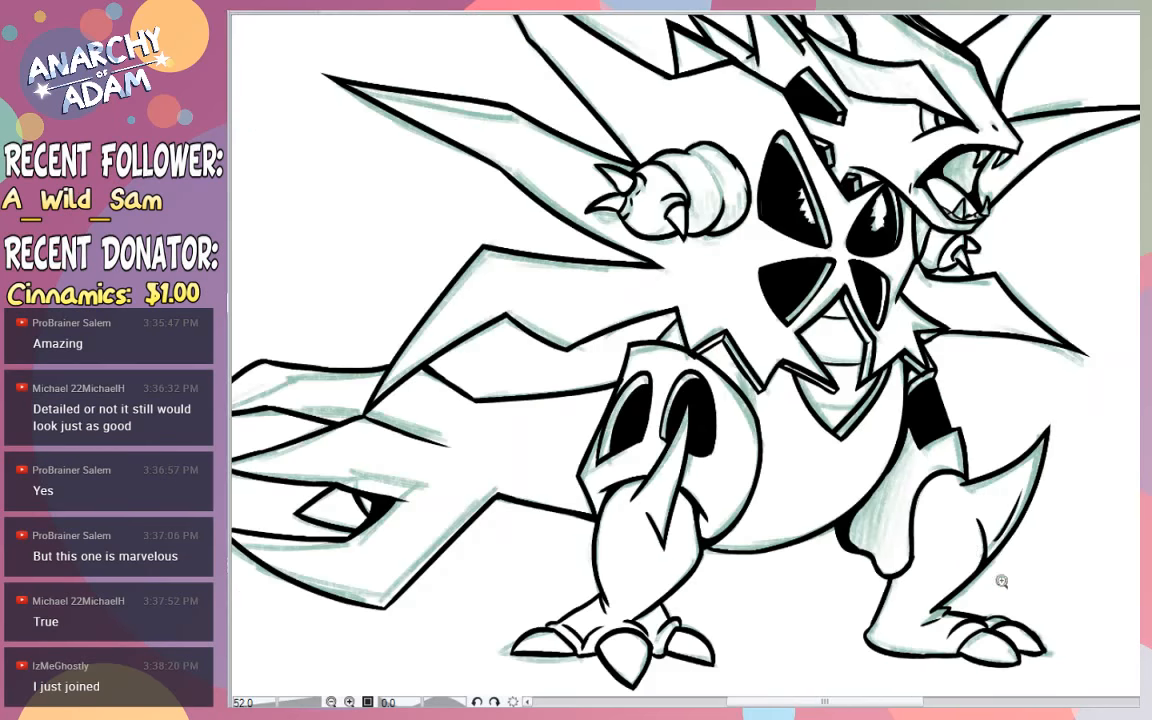
{"action": "left_click_drag", "start_coordinate": [1003, 581], "coordinate": [1043, 550]}
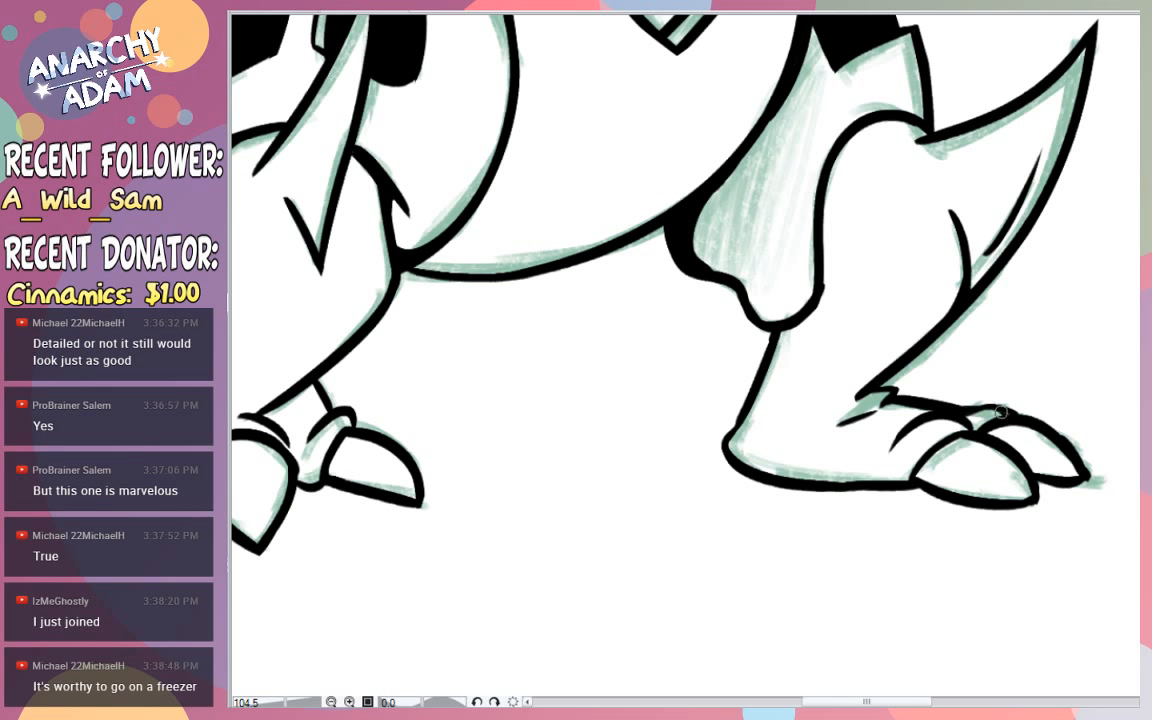
{"action": "left_click_drag", "start_coordinate": [1015, 420], "coordinate": [1060, 480]}
{"action": "key", "text": "ctrl+z"}
{"action": "left_click_drag", "start_coordinate": [1010, 425], "coordinate": [1060, 470]}
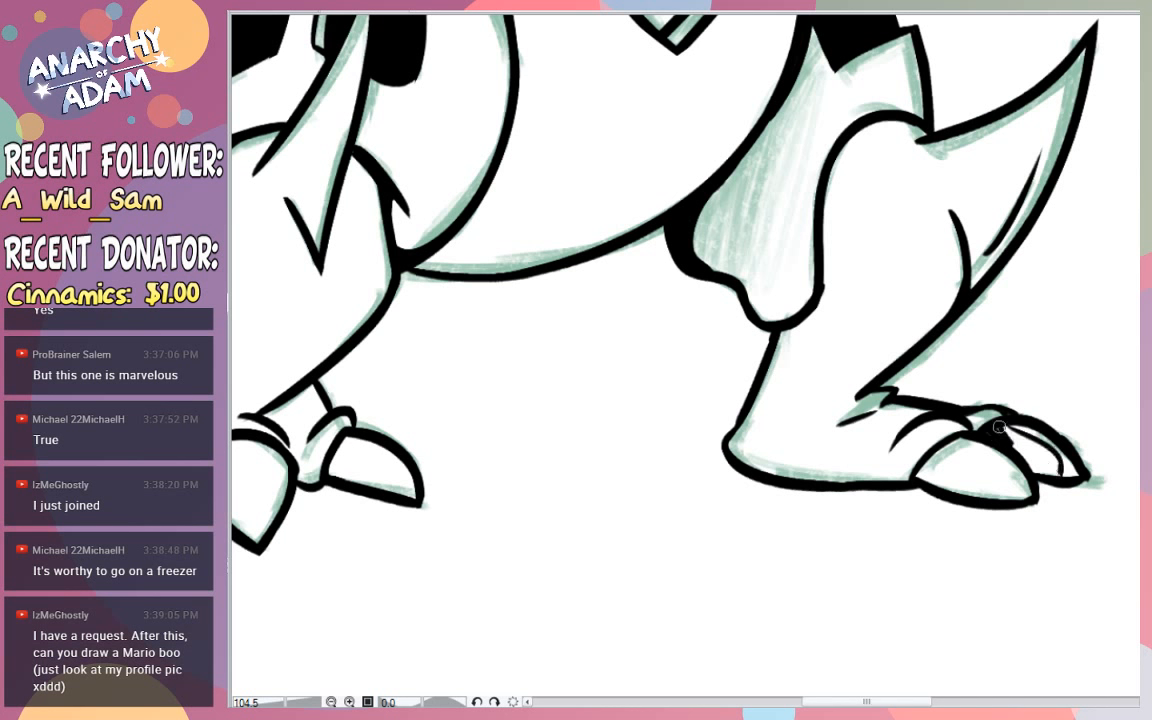
{"action": "left_click_drag", "start_coordinate": [1015, 438], "coordinate": [1055, 475]}
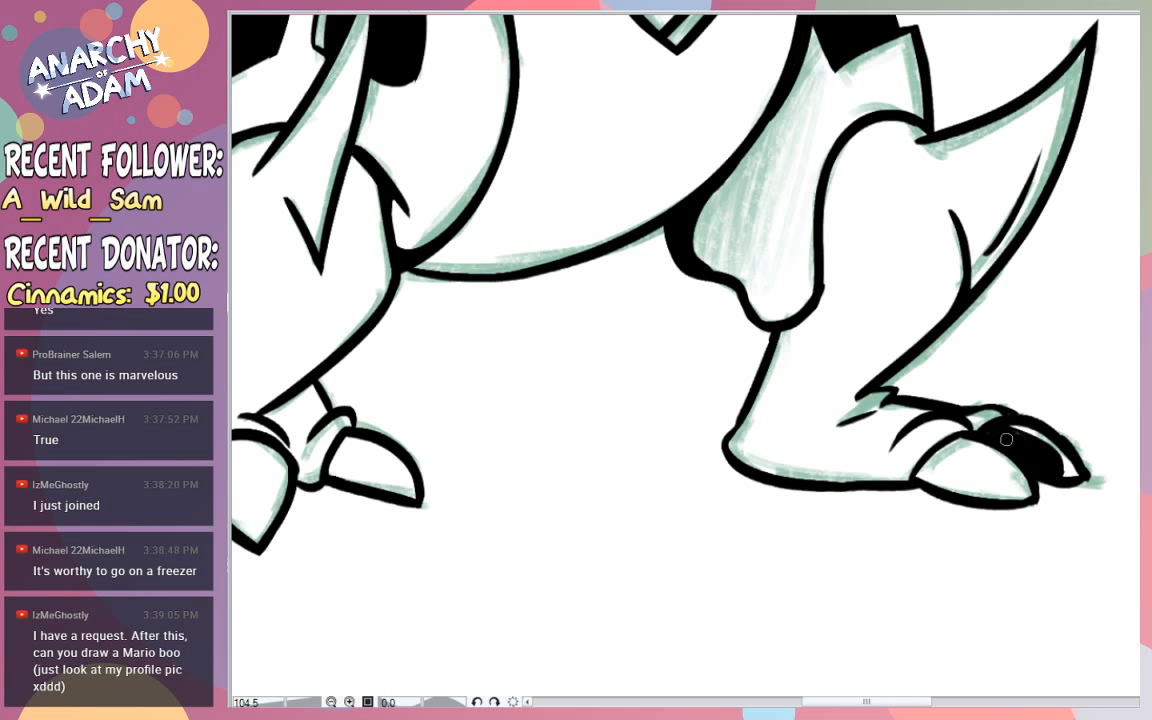
{"action": "mouse_move", "coordinate": [971, 446]}
{"action": "left_mouse_down"}
{"action": "mouse_move", "coordinate": [1008, 510]}
{"action": "mouse_move", "coordinate": [1000, 474]}
{"action": "mouse_move", "coordinate": [1008, 499]}
{"action": "mouse_move", "coordinate": [954, 449]}
{"action": "mouse_move", "coordinate": [931, 463]}
{"action": "mouse_move", "coordinate": [947, 455]}
{"action": "mouse_move", "coordinate": [940, 470]}
{"action": "mouse_move", "coordinate": [916, 472]}
{"action": "mouse_move", "coordinate": [963, 484]}
{"action": "left_mouse_up"}
{"action": "left_click_drag", "start_coordinate": [1070, 421], "coordinate": [1078, 392]}
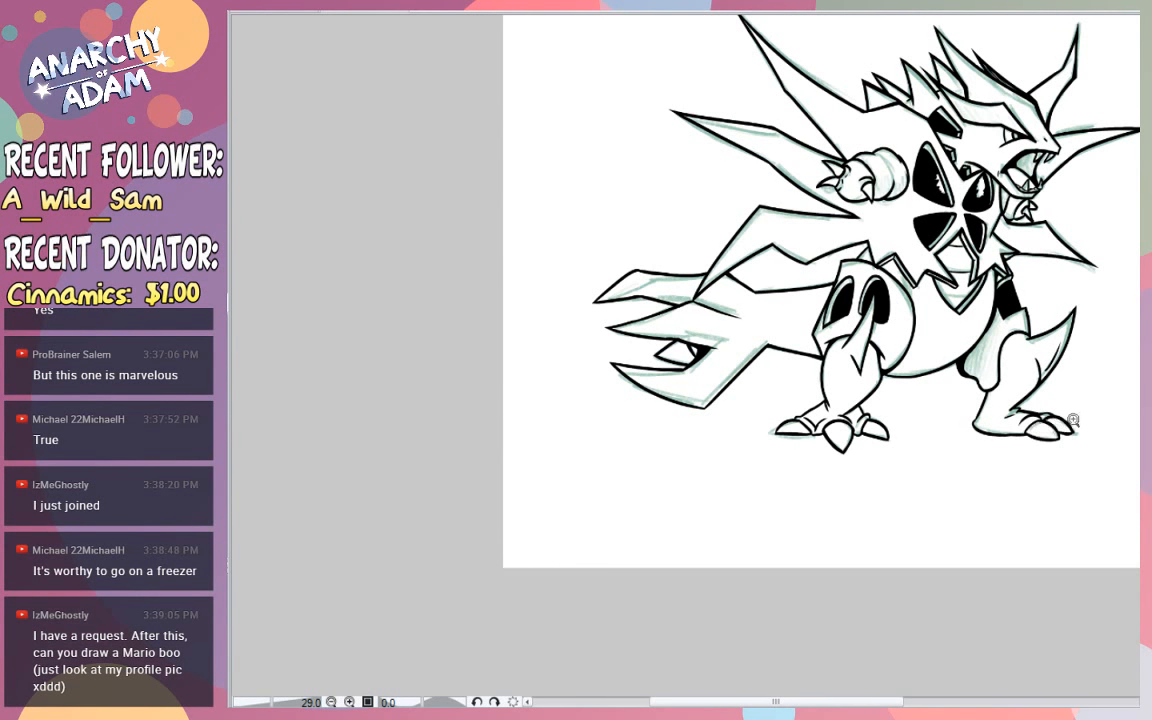
{"action": "left_click_drag", "start_coordinate": [1073, 421], "coordinate": [1075, 331]}
{"action": "left_click_drag", "start_coordinate": [1064, 218], "coordinate": [1065, 115]}
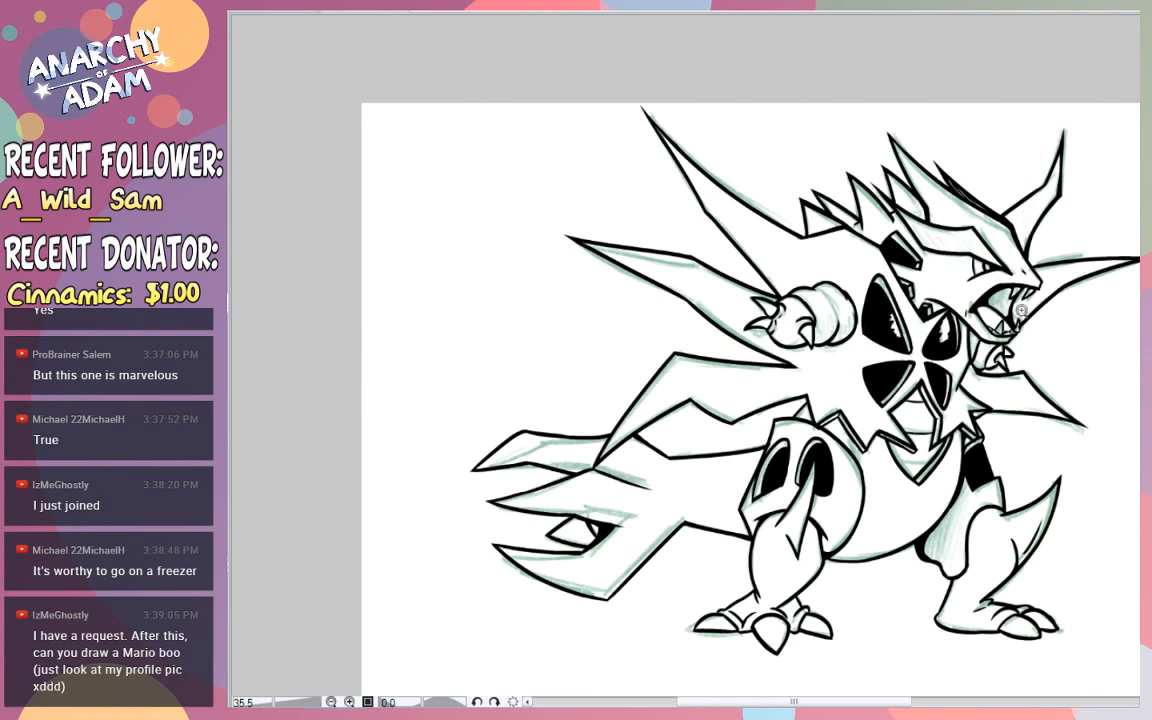
{"action": "left_click_drag", "start_coordinate": [988, 343], "coordinate": [562, 186]}
{"action": "mouse_move", "coordinate": [908, 286]}
{"action": "left_mouse_down"}
{"action": "mouse_move", "coordinate": [872, 362]}
{"action": "mouse_move", "coordinate": [901, 336]}
{"action": "mouse_move", "coordinate": [905, 317]}
{"action": "mouse_move", "coordinate": [882, 357]}
{"action": "mouse_move", "coordinate": [879, 309]}
{"action": "left_mouse_up"}
{"action": "key", "text": "ctrl+z"}
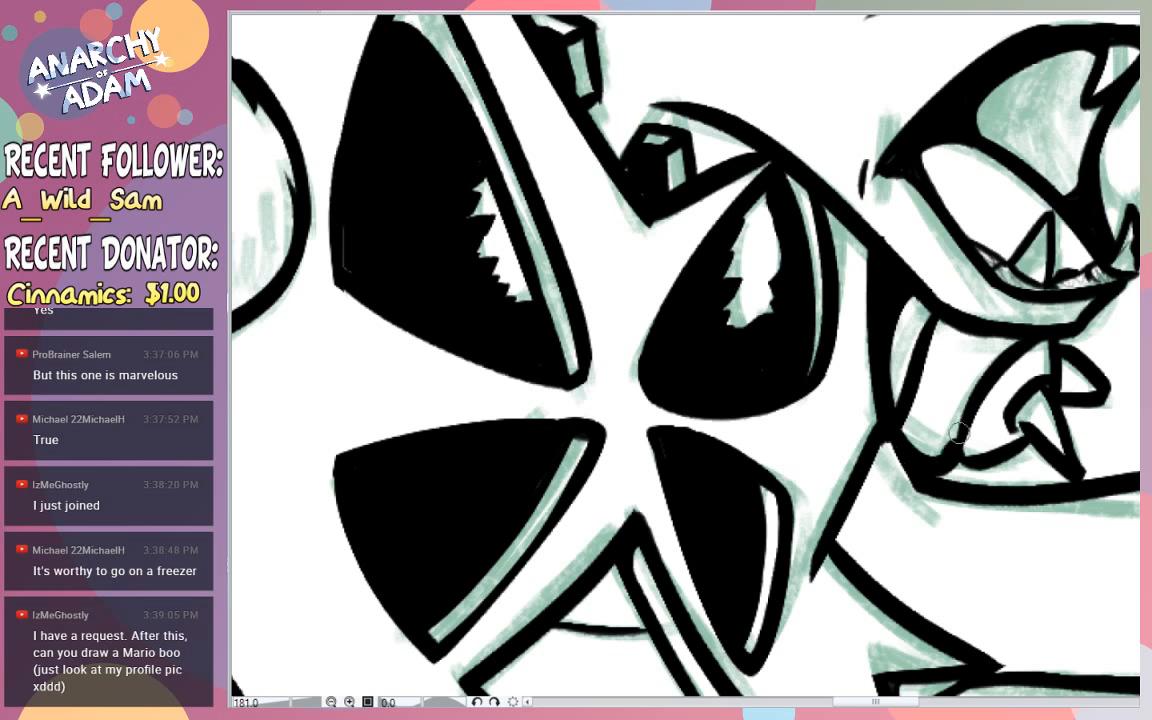
- Try shading the far arm beneath the lower jaw with long curved hatching lines
{"action": "mouse_move", "coordinate": [898, 400]}
{"action": "left_mouse_down"}
{"action": "mouse_move", "coordinate": [906, 291]}
{"action": "mouse_move", "coordinate": [920, 445]}
{"action": "left_mouse_up"}
{"action": "mouse_move", "coordinate": [921, 293]}
{"action": "left_mouse_down"}
{"action": "mouse_move", "coordinate": [940, 478]}
{"action": "mouse_move", "coordinate": [930, 295]}
{"action": "mouse_move", "coordinate": [958, 428]}
{"action": "left_mouse_up"}
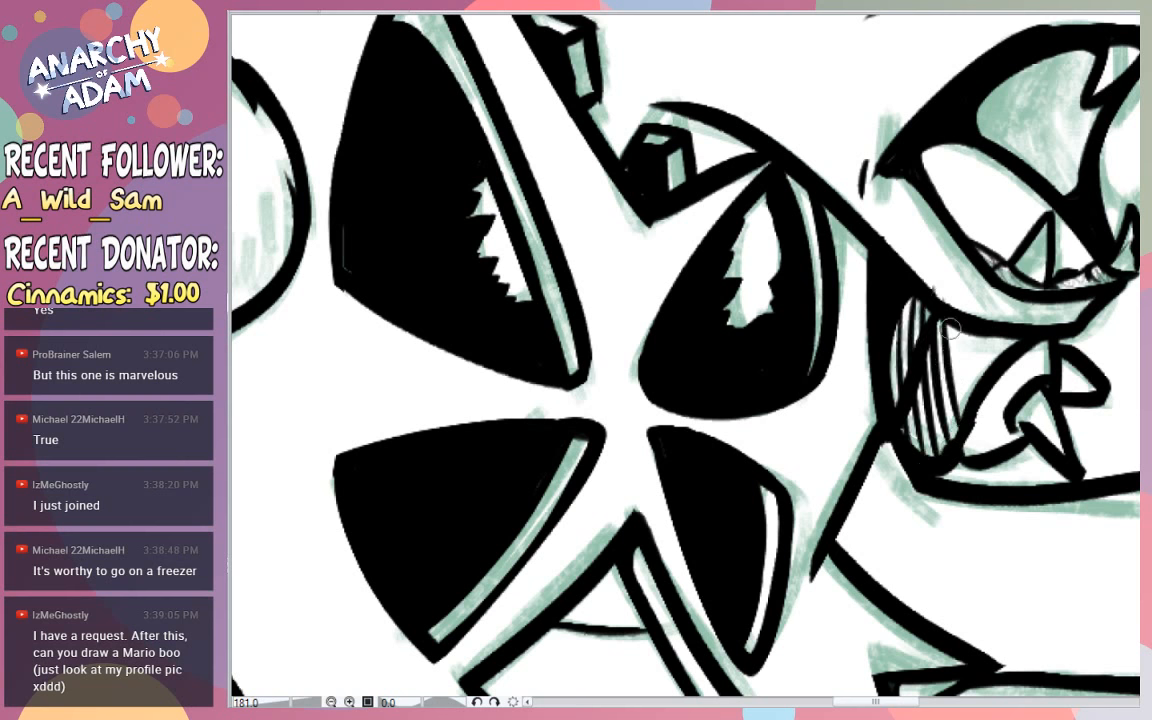
{"action": "left_click_drag", "start_coordinate": [952, 325], "coordinate": [967, 409]}
{"action": "mouse_move", "coordinate": [961, 328]}
{"action": "left_mouse_down"}
{"action": "mouse_move", "coordinate": [973, 394]}
{"action": "mouse_move", "coordinate": [978, 386]}
{"action": "left_mouse_up"}
{"action": "mouse_move", "coordinate": [980, 332]}
{"action": "left_mouse_down"}
{"action": "mouse_move", "coordinate": [983, 376]}
{"action": "mouse_move", "coordinate": [990, 364]}
{"action": "left_mouse_up"}
{"action": "mouse_move", "coordinate": [1000, 335]}
{"action": "left_mouse_down"}
{"action": "mouse_move", "coordinate": [998, 357]}
{"action": "mouse_move", "coordinate": [1082, 258]}
{"action": "mouse_move", "coordinate": [1124, 247]}
{"action": "mouse_move", "coordinate": [1103, 324]}
{"action": "mouse_move", "coordinate": [1051, 343]}
{"action": "left_mouse_up"}
{"action": "key", "text": "ctrl+z"}
{"action": "key", "text": "ctrl+z"}
{"action": "key", "text": "ctrl+z"}
{"action": "key", "text": "ctrl+z"}
{"action": "key", "text": "ctrl+z"}
{"action": "key", "text": "ctrl+z"}
{"action": "key", "text": "ctrl+z"}
{"action": "key", "text": "ctrl+z"}
{"action": "key", "text": "ctrl+z"}
{"action": "key", "text": "ctrl+z"}
{"action": "key", "text": "ctrl+z"}
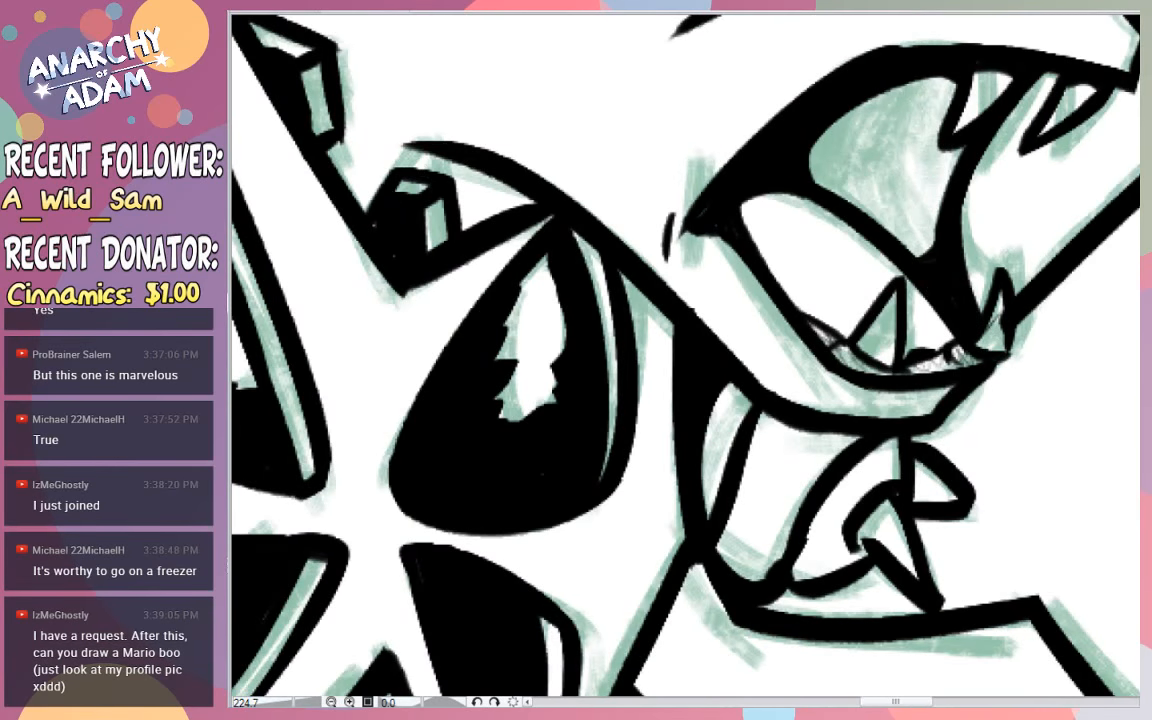
- Try finer, tapered hatching strokes along the far arm's inner edge and under the jaw, and check them against the whole figure
{"action": "left_click_drag", "start_coordinate": [733, 388], "coordinate": [698, 503]}
{"action": "mouse_move", "coordinate": [743, 398]}
{"action": "left_mouse_down"}
{"action": "mouse_move", "coordinate": [689, 512]}
{"action": "mouse_move", "coordinate": [736, 411]}
{"action": "mouse_move", "coordinate": [767, 407]}
{"action": "mouse_move", "coordinate": [722, 538]}
{"action": "left_mouse_up"}
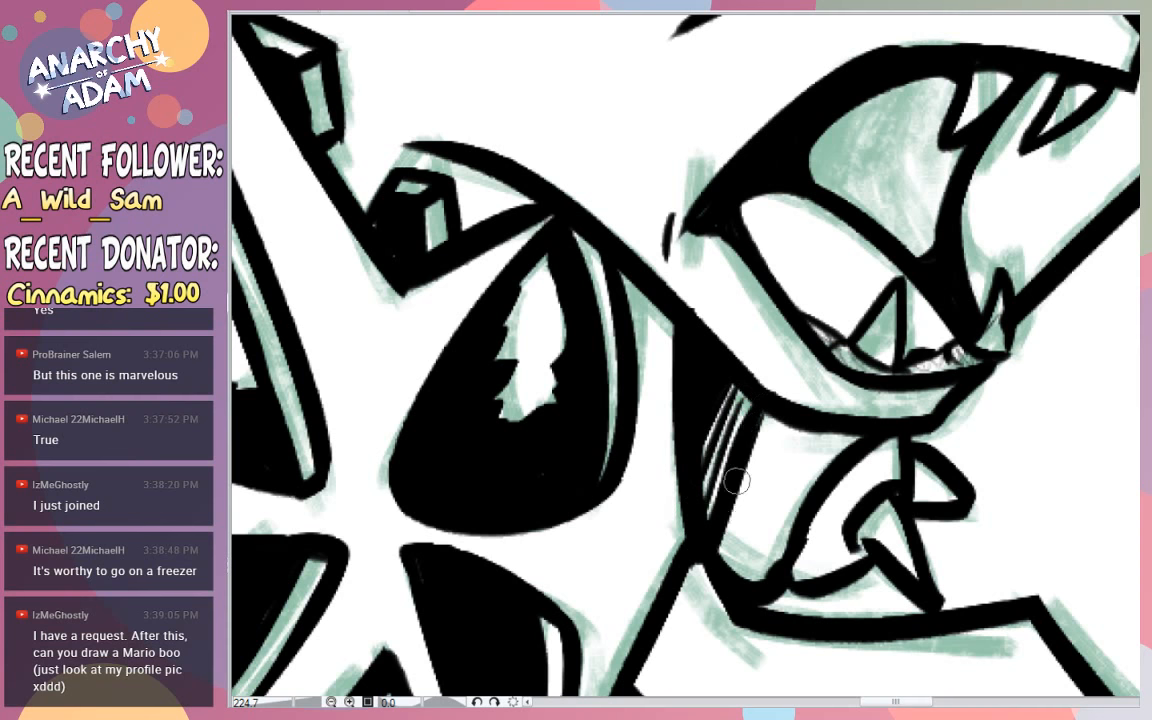
{"action": "left_click_drag", "start_coordinate": [750, 465], "coordinate": [720, 548]}
{"action": "mouse_move", "coordinate": [754, 492]}
{"action": "left_mouse_down"}
{"action": "mouse_move", "coordinate": [730, 558]}
{"action": "mouse_move", "coordinate": [738, 572]}
{"action": "left_mouse_up"}
{"action": "mouse_move", "coordinate": [773, 520]}
{"action": "left_mouse_down"}
{"action": "mouse_move", "coordinate": [754, 572]}
{"action": "mouse_move", "coordinate": [787, 546]}
{"action": "left_mouse_up"}
{"action": "left_click_drag", "start_coordinate": [826, 431], "coordinate": [823, 475]}
{"action": "mouse_move", "coordinate": [876, 412]}
{"action": "left_mouse_down"}
{"action": "mouse_move", "coordinate": [765, 418]}
{"action": "mouse_move", "coordinate": [949, 409]}
{"action": "mouse_move", "coordinate": [990, 420]}
{"action": "left_mouse_up"}
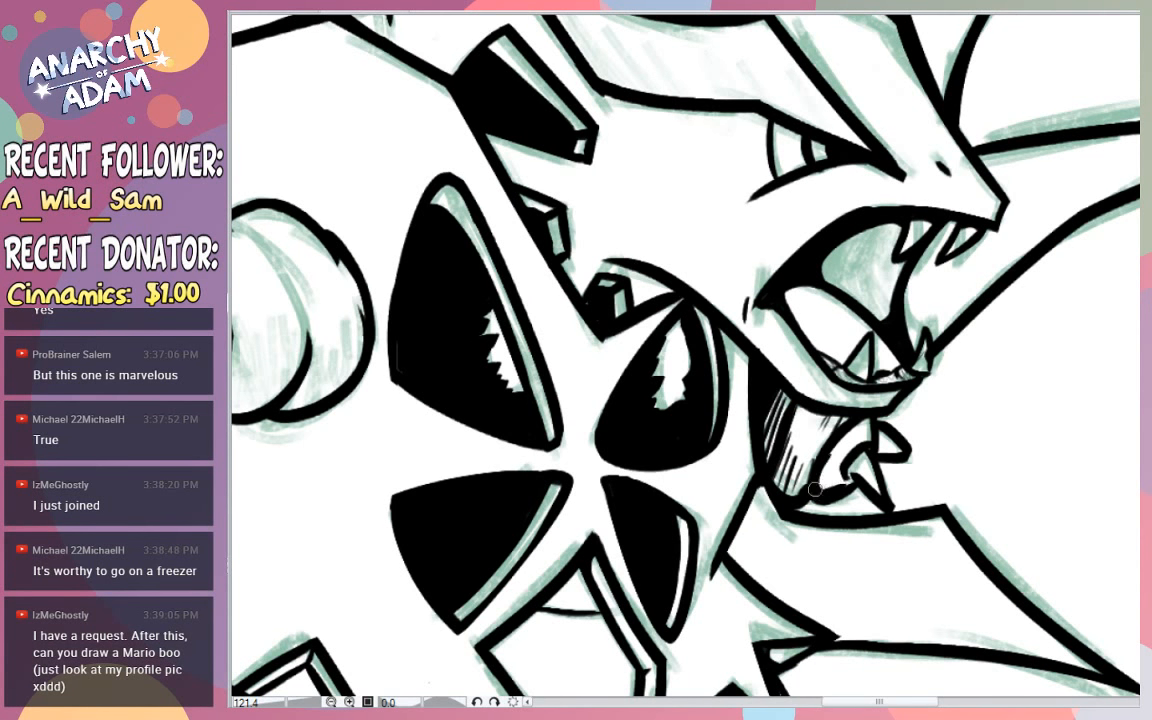
{"action": "mouse_move", "coordinate": [815, 489]}
{"action": "left_mouse_down"}
{"action": "mouse_move", "coordinate": [845, 453]}
{"action": "mouse_move", "coordinate": [839, 440]}
{"action": "mouse_move", "coordinate": [849, 466]}
{"action": "mouse_move", "coordinate": [833, 462]}
{"action": "mouse_move", "coordinate": [820, 481]}
{"action": "mouse_move", "coordinate": [831, 452]}
{"action": "mouse_move", "coordinate": [828, 488]}
{"action": "left_mouse_up"}
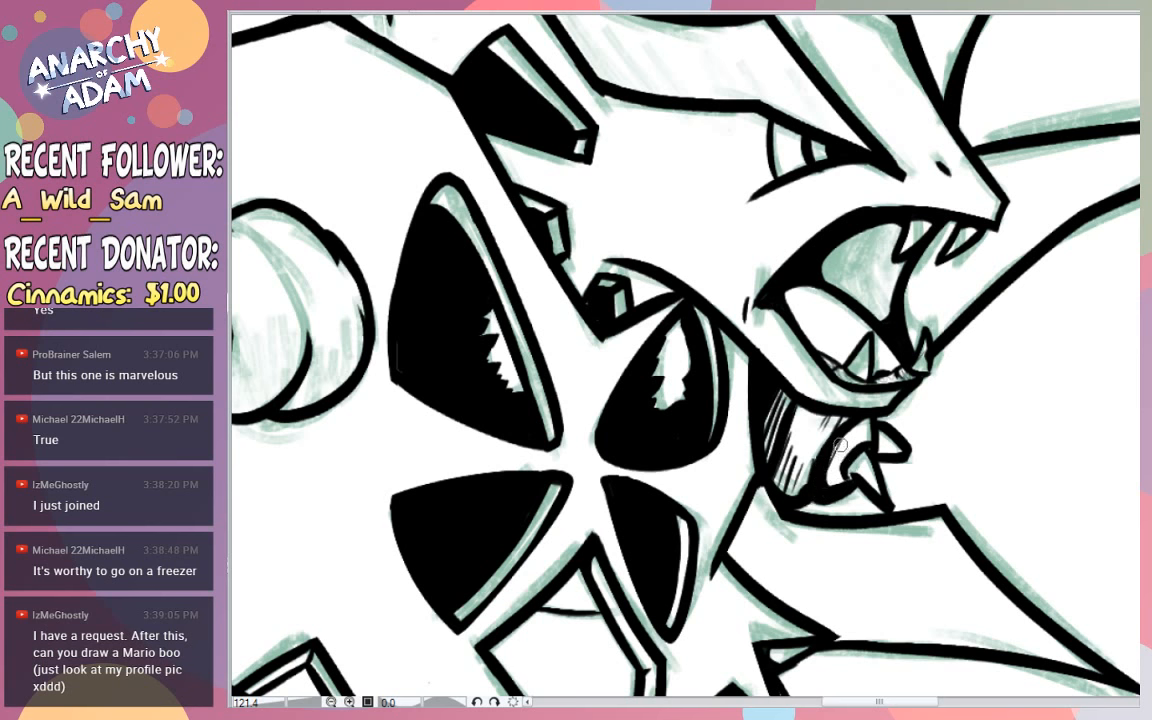
{"action": "scroll", "coordinate": [940, 395], "scroll_direction": "down", "scroll_amount": 6}
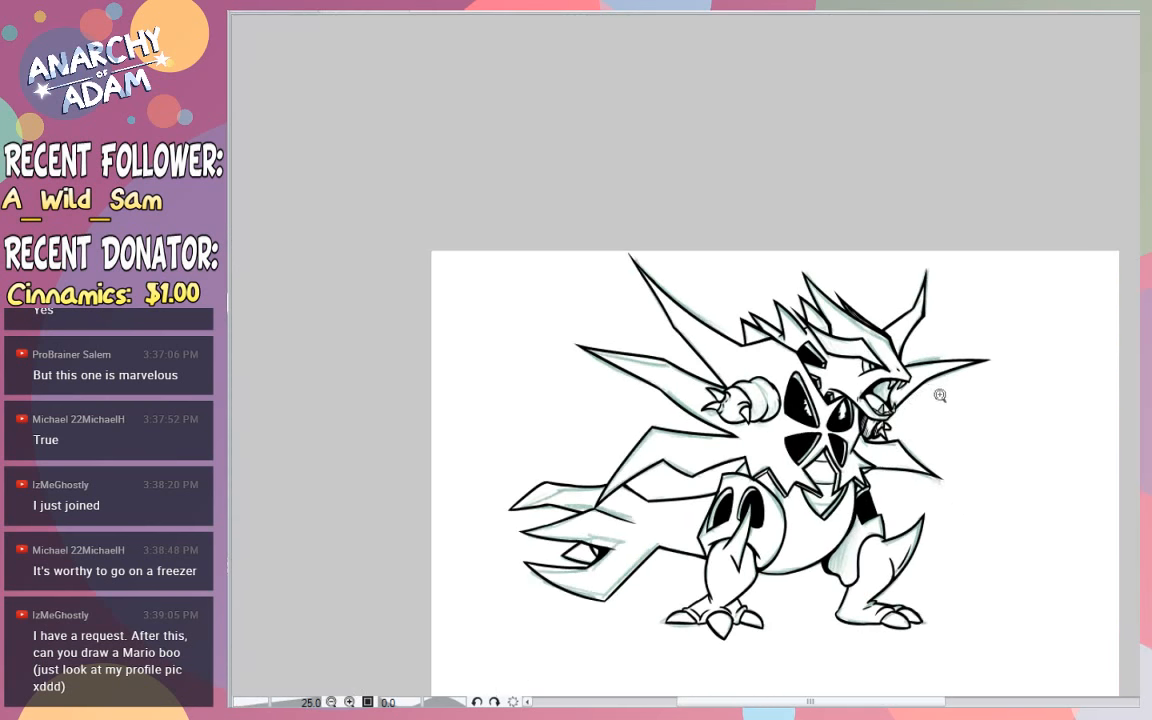
{"action": "scroll", "coordinate": [943, 393], "scroll_direction": "up", "scroll_amount": 1}
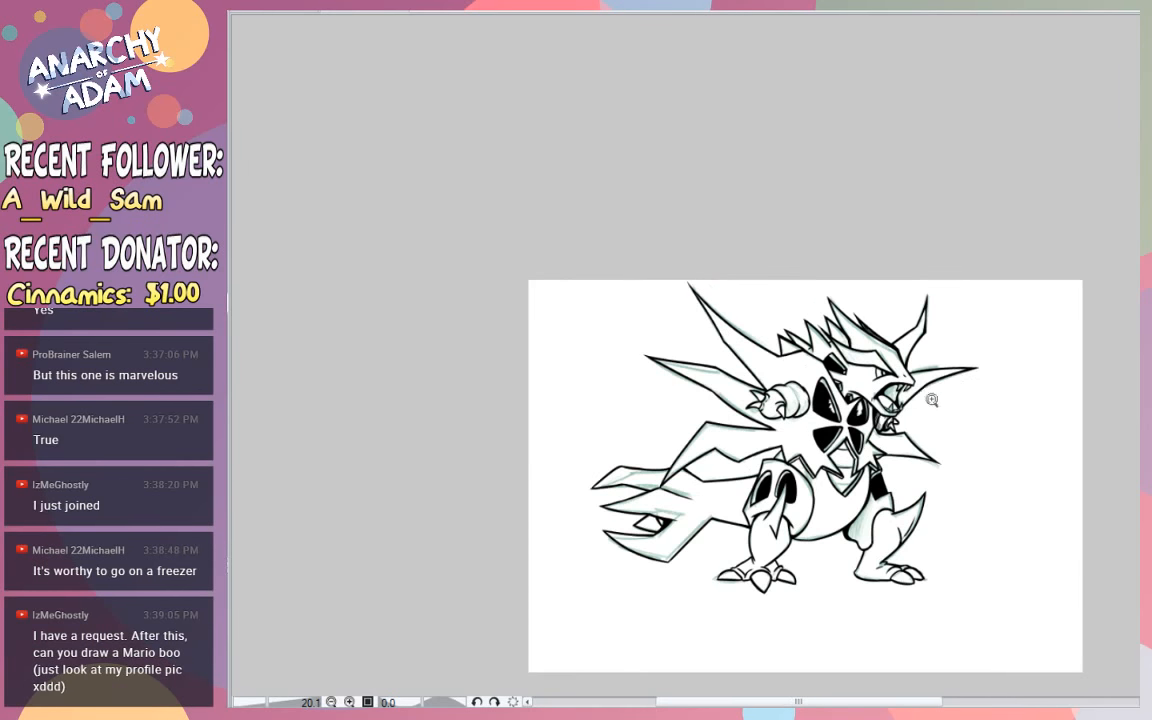
{"action": "scroll", "coordinate": [931, 400], "scroll_direction": "up", "scroll_amount": 3}
{"action": "scroll", "coordinate": [922, 398], "scroll_direction": "down", "scroll_amount": 2}
{"action": "scroll", "coordinate": [922, 395], "scroll_direction": "up", "scroll_amount": 1}
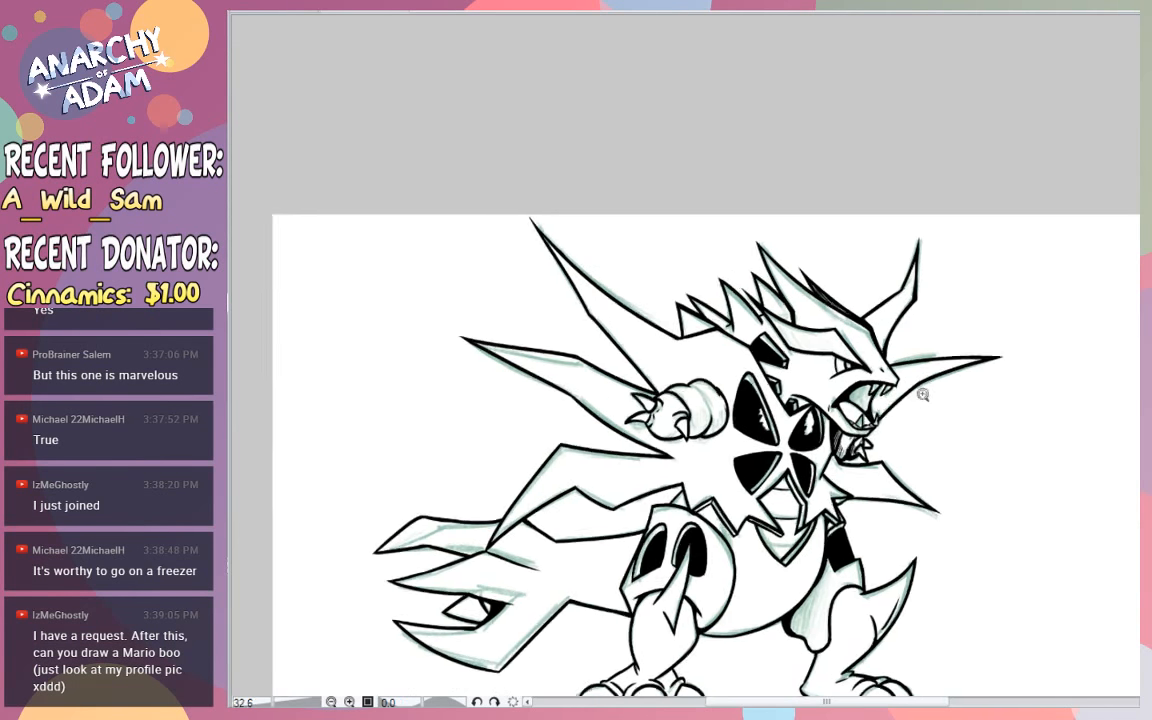
{"action": "scroll", "coordinate": [922, 395], "scroll_direction": "up", "scroll_amount": 2}
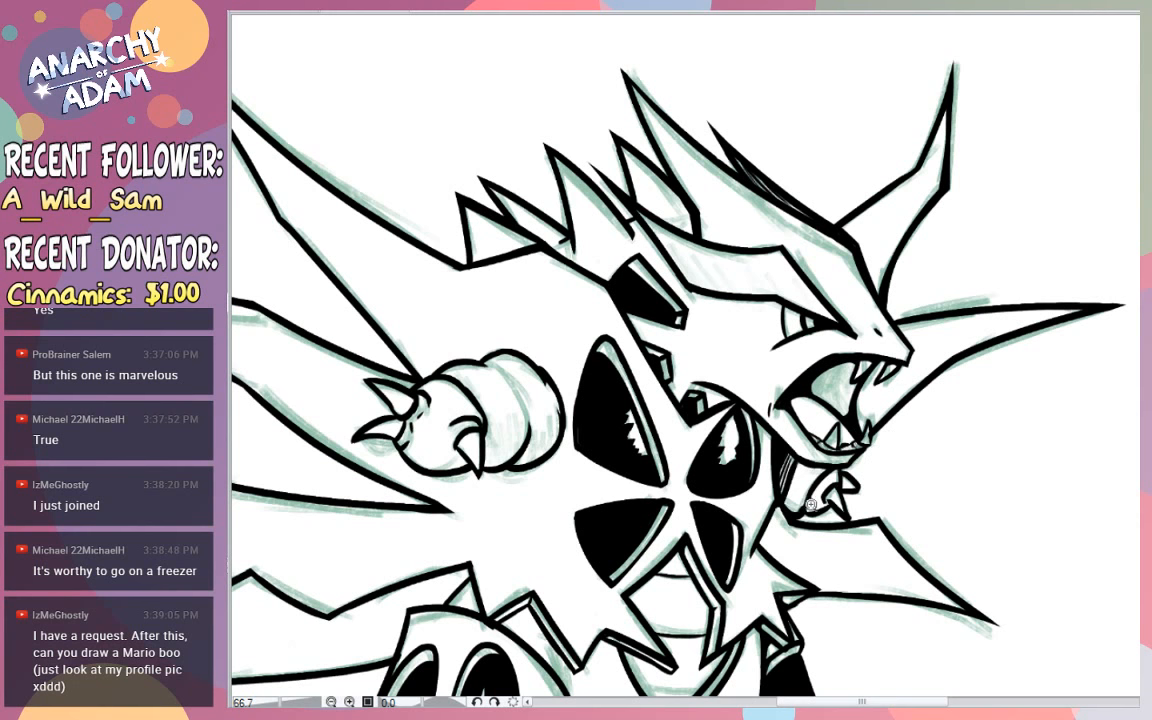
{"action": "scroll", "coordinate": [817, 492], "scroll_direction": "up", "scroll_amount": 3}
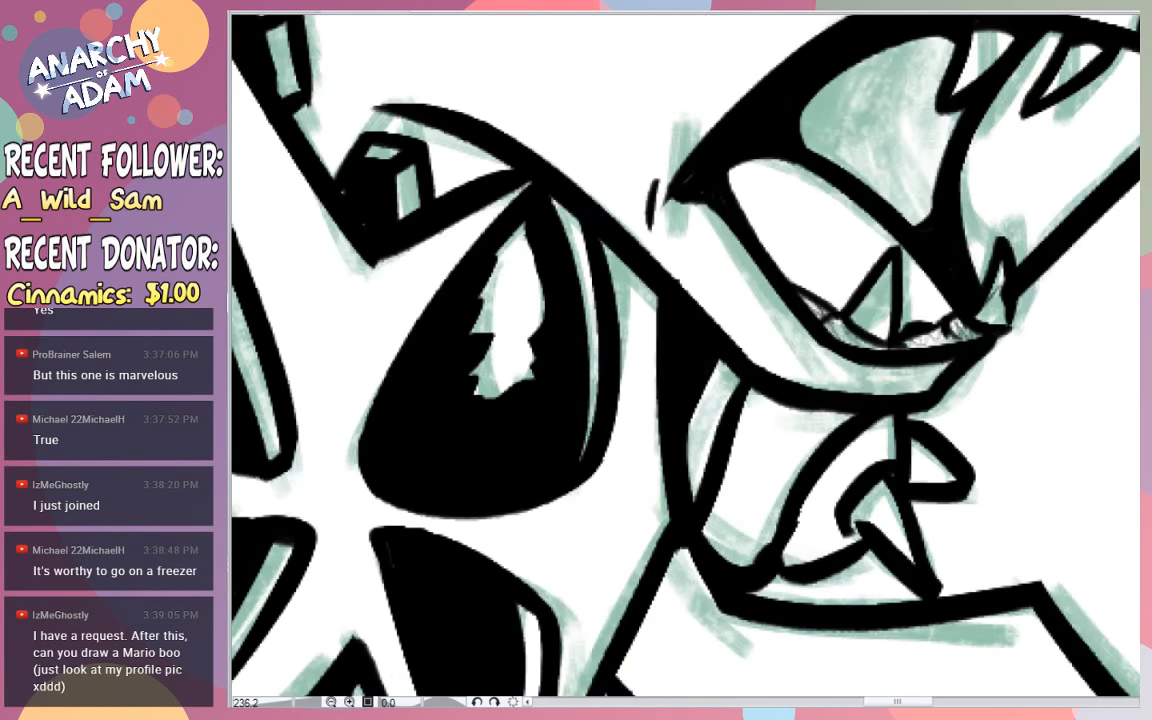
- Thicken the curved outline of the far hand's finger and fill the far arm's inner edge with solid black, leaving a thin highlight
{"action": "mouse_move", "coordinate": [798, 509]}
{"action": "left_mouse_down"}
{"action": "mouse_move", "coordinate": [796, 563]}
{"action": "mouse_move", "coordinate": [817, 472]}
{"action": "mouse_move", "coordinate": [863, 496]}
{"action": "mouse_move", "coordinate": [821, 525]}
{"action": "mouse_move", "coordinate": [815, 558]}
{"action": "mouse_move", "coordinate": [867, 507]}
{"action": "mouse_move", "coordinate": [860, 539]}
{"action": "left_mouse_up"}
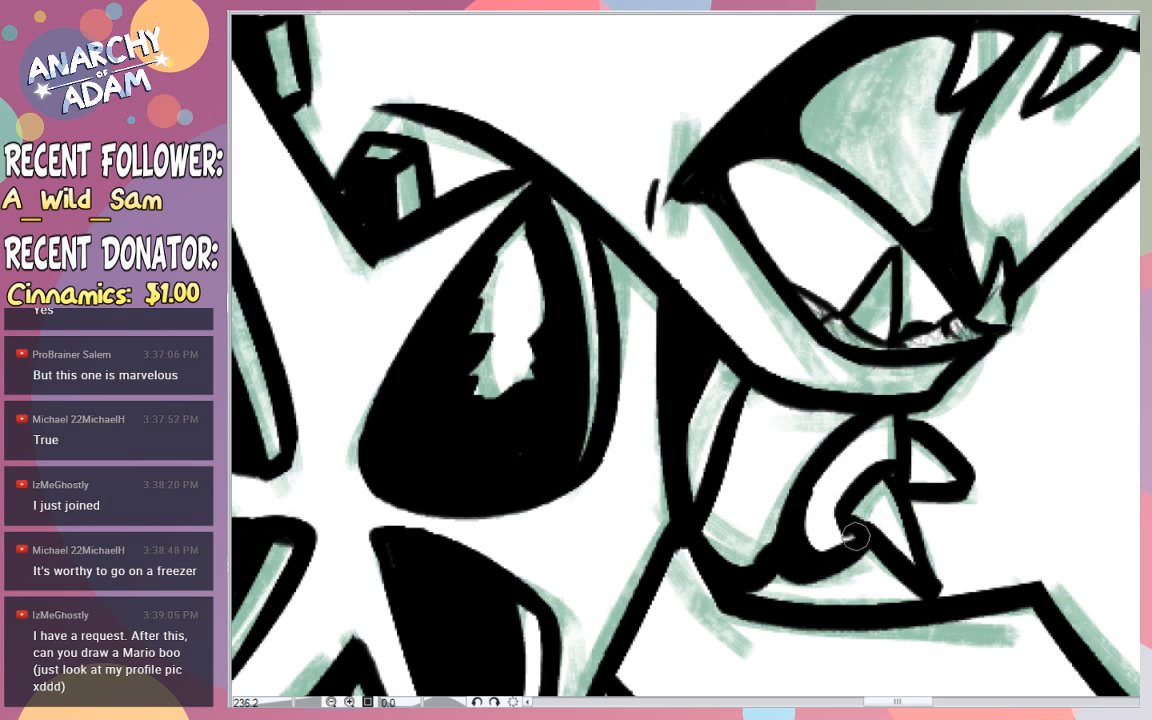
{"action": "mouse_move", "coordinate": [788, 520]}
{"action": "left_mouse_down"}
{"action": "mouse_move", "coordinate": [715, 491]}
{"action": "mouse_move", "coordinate": [778, 535]}
{"action": "left_mouse_up"}
{"action": "left_click_drag", "start_coordinate": [697, 483], "coordinate": [685, 450]}
{"action": "mouse_move", "coordinate": [697, 507]}
{"action": "left_mouse_down"}
{"action": "mouse_move", "coordinate": [704, 385]}
{"action": "mouse_move", "coordinate": [706, 421]}
{"action": "left_mouse_up"}
{"action": "left_click_drag", "start_coordinate": [720, 376], "coordinate": [696, 459]}
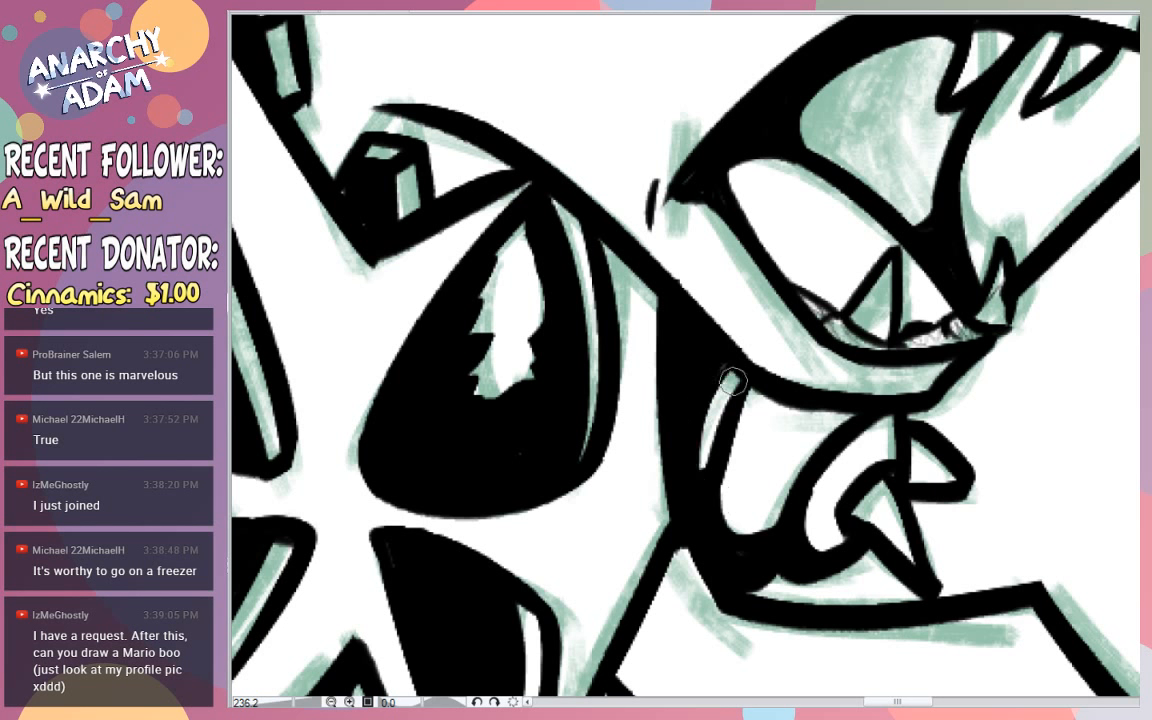
- Fill a solid black cast shadow beneath the lower jaw, across the top of the far arm and hand
{"action": "mouse_move", "coordinate": [734, 366]}
{"action": "left_mouse_down"}
{"action": "mouse_move", "coordinate": [732, 403]}
{"action": "mouse_move", "coordinate": [774, 414]}
{"action": "mouse_move", "coordinate": [827, 475]}
{"action": "mouse_move", "coordinate": [828, 414]}
{"action": "mouse_move", "coordinate": [854, 417]}
{"action": "mouse_move", "coordinate": [846, 445]}
{"action": "left_mouse_up"}
{"action": "left_click_drag", "start_coordinate": [846, 445], "coordinate": [893, 425]}
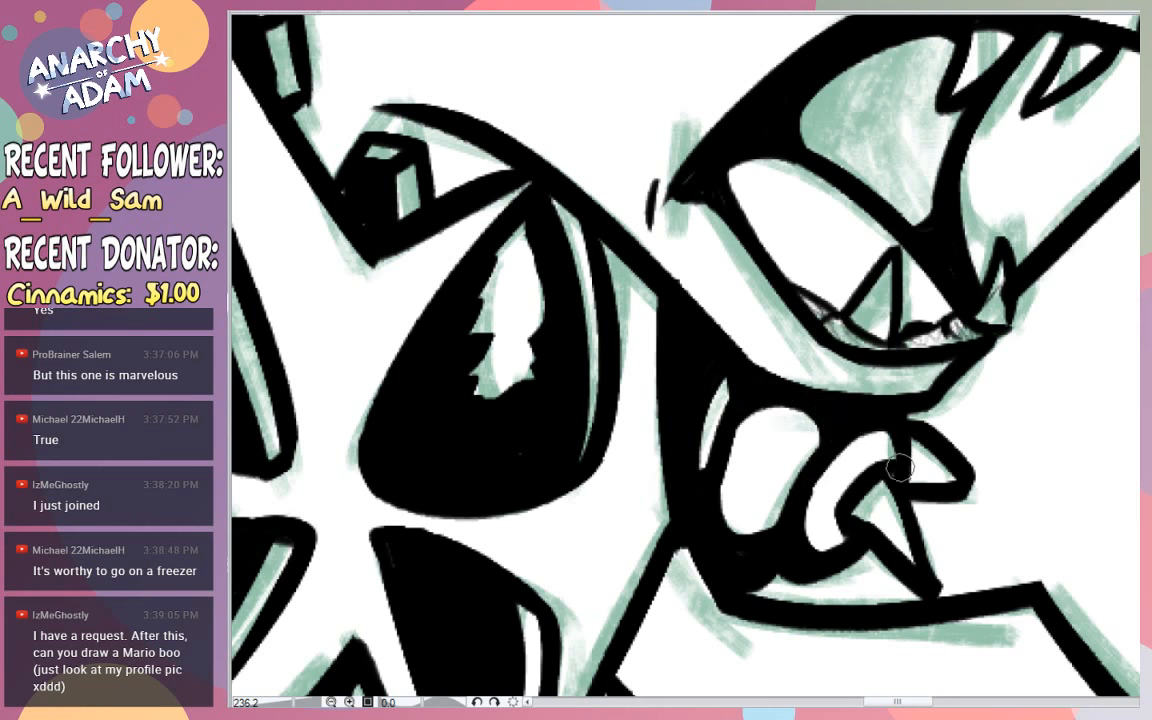
{"action": "left_click_drag", "start_coordinate": [916, 457], "coordinate": [872, 468]}
{"action": "left_click_drag", "start_coordinate": [965, 393], "coordinate": [957, 414]}
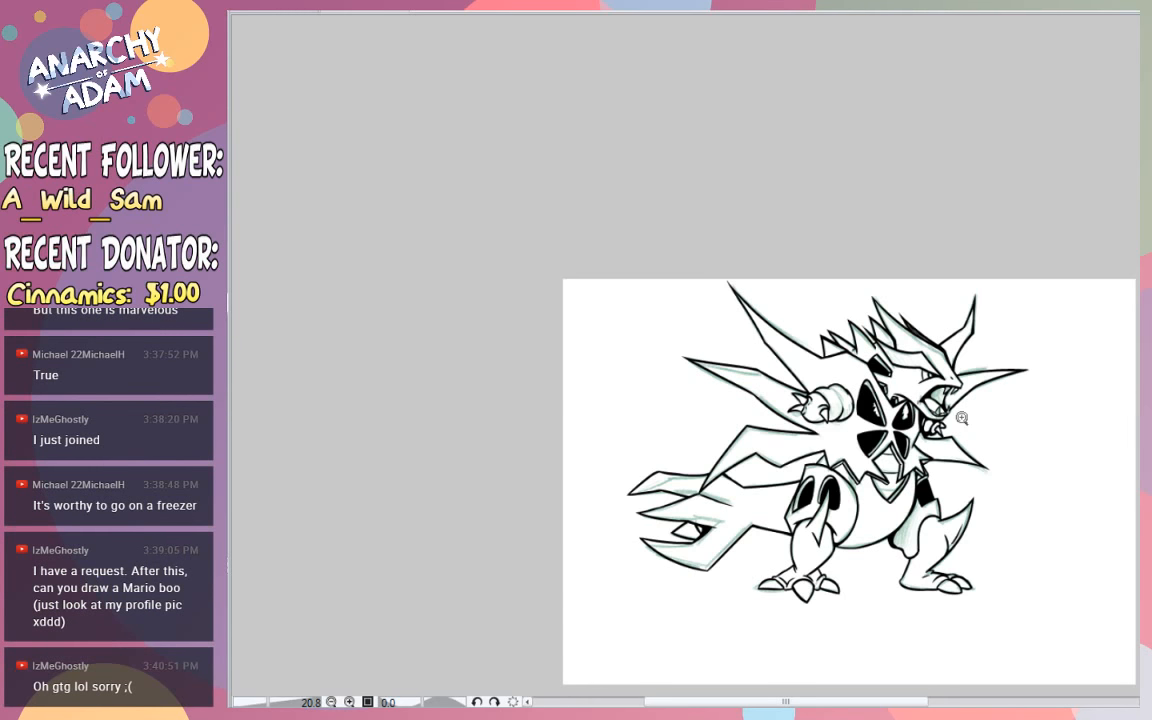
- Hide the green sketch under the character so only the black inks show
{"action": "left_click_drag", "start_coordinate": [827, 406], "coordinate": [817, 352]}
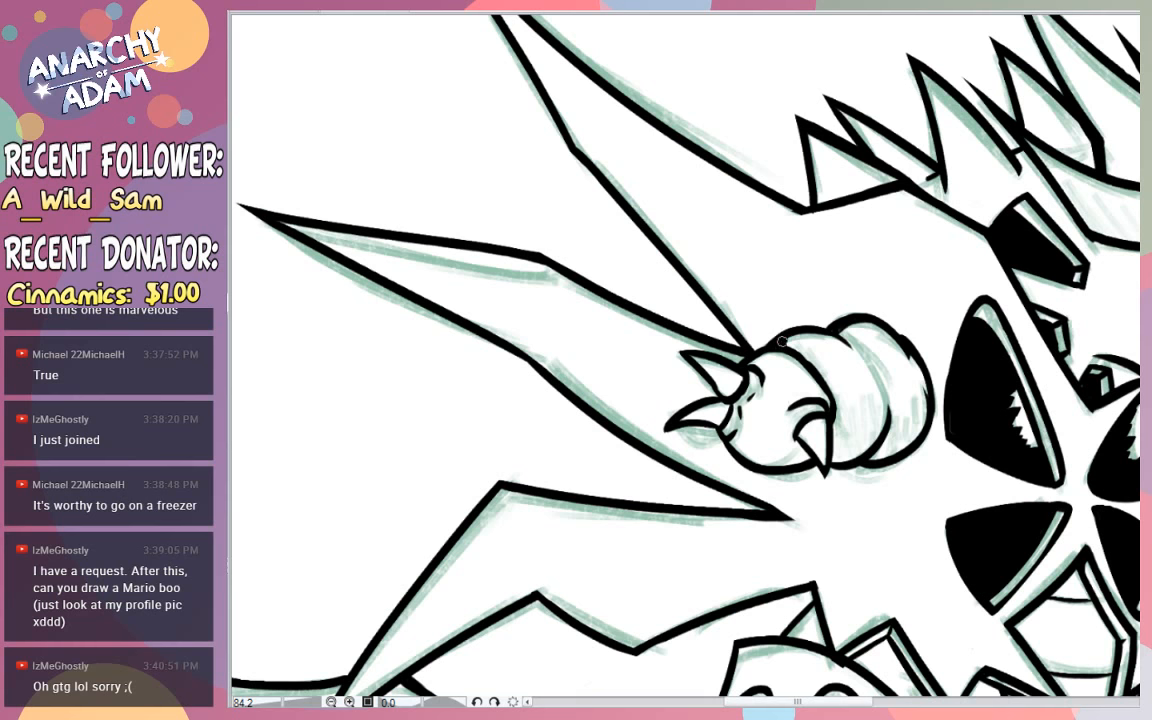
{"action": "scroll", "coordinate": [1104, 407], "scroll_direction": "down", "scroll_amount": 10}
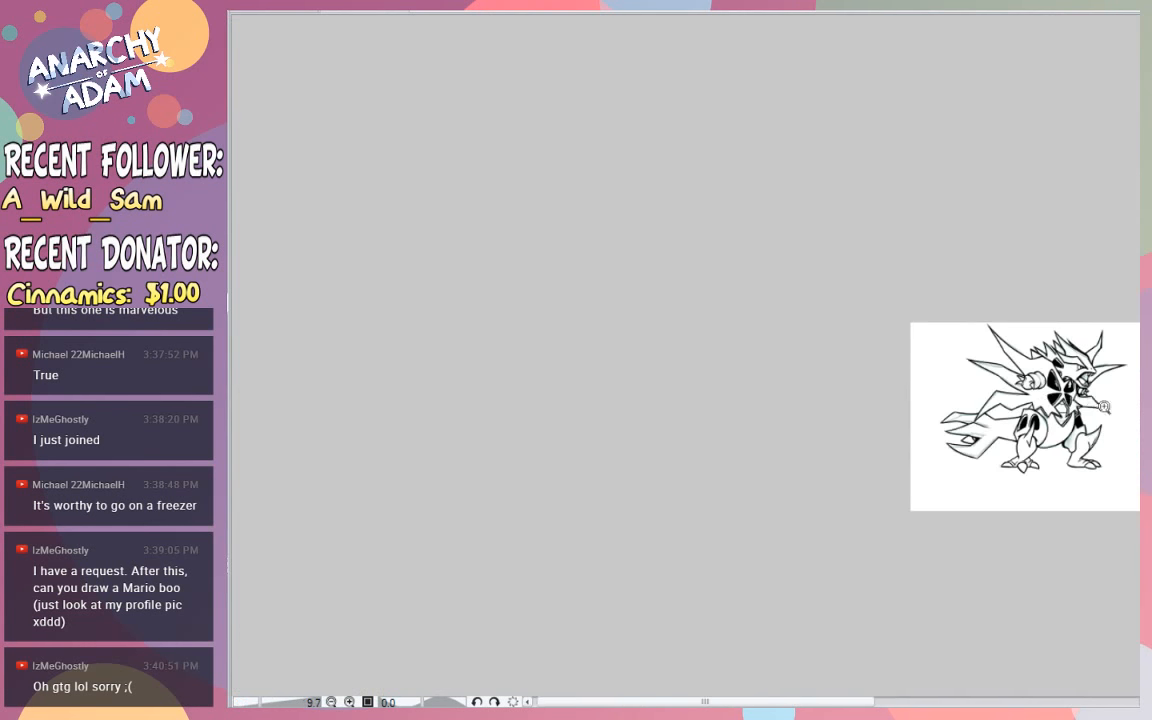
{"action": "scroll", "coordinate": [1100, 395], "scroll_direction": "up", "scroll_amount": 6}
{"action": "scroll", "coordinate": [1093, 373], "scroll_direction": "down", "scroll_amount": 8}
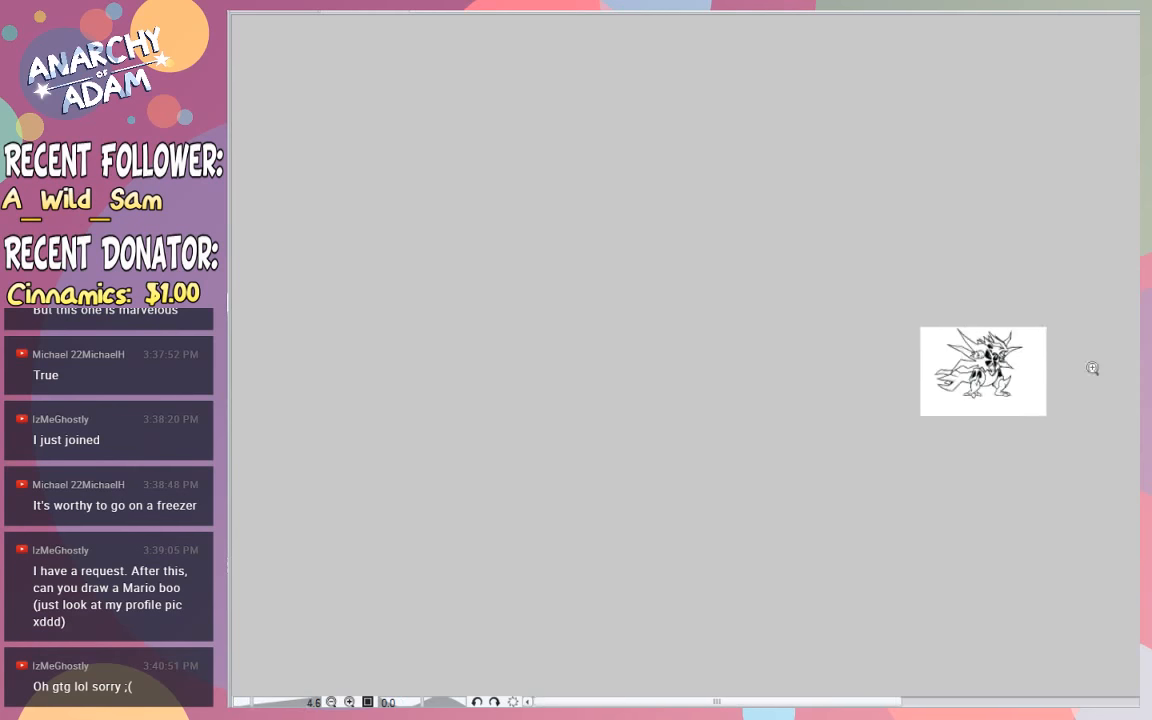
{"action": "scroll", "coordinate": [1092, 368], "scroll_direction": "up", "scroll_amount": 5}
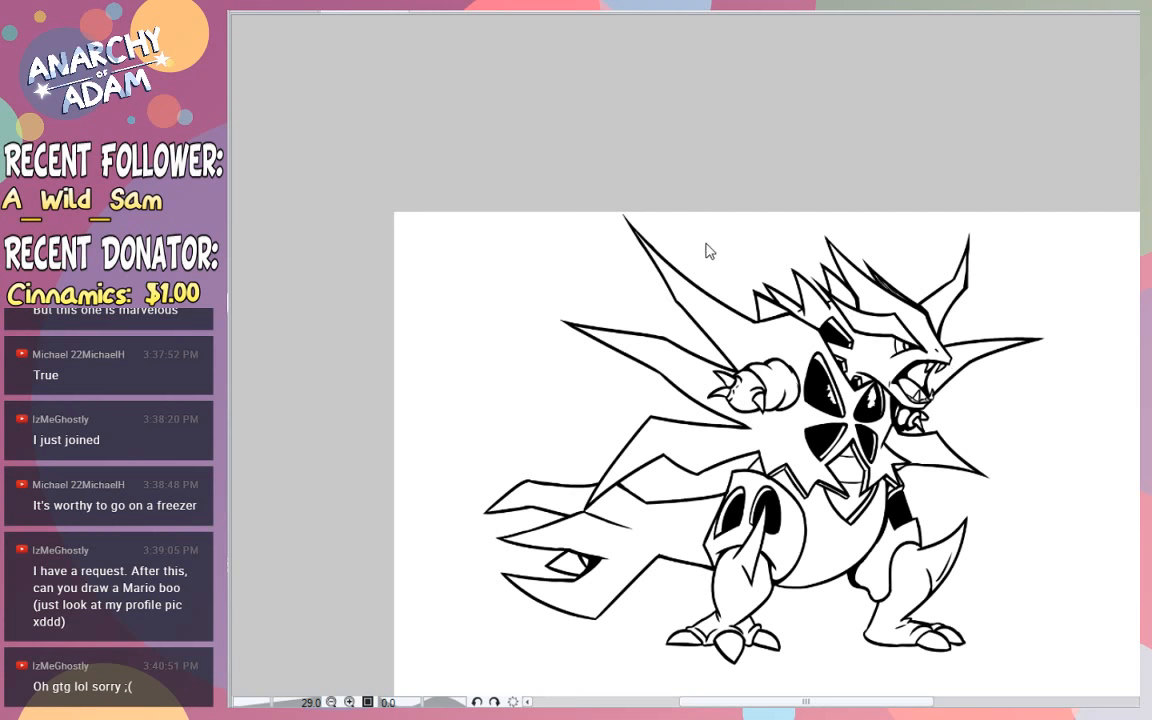
{"action": "scroll", "coordinate": [1060, 480], "scroll_direction": "down", "scroll_amount": 4}
{"action": "scroll", "coordinate": [1060, 480], "scroll_direction": "up", "scroll_amount": 3}
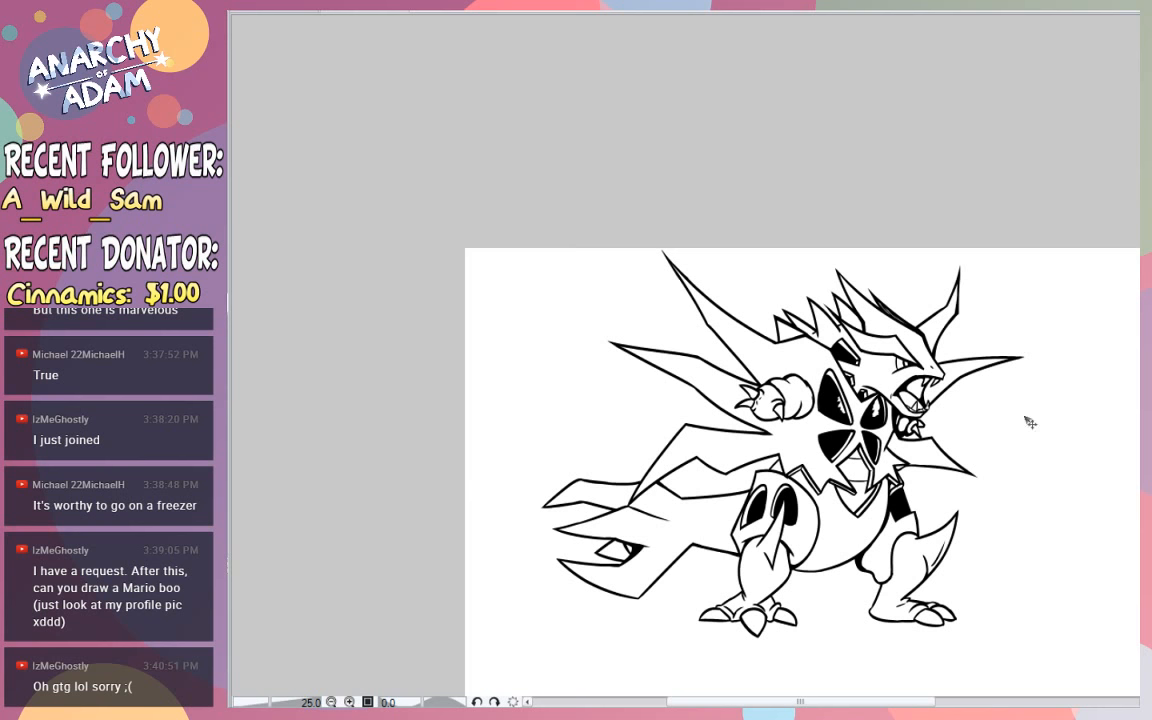
- Move the inked character slightly down and to the right on the canvas, leaving room above its spikes
{"action": "left_click_drag", "start_coordinate": [924, 491], "coordinate": [937, 524]}
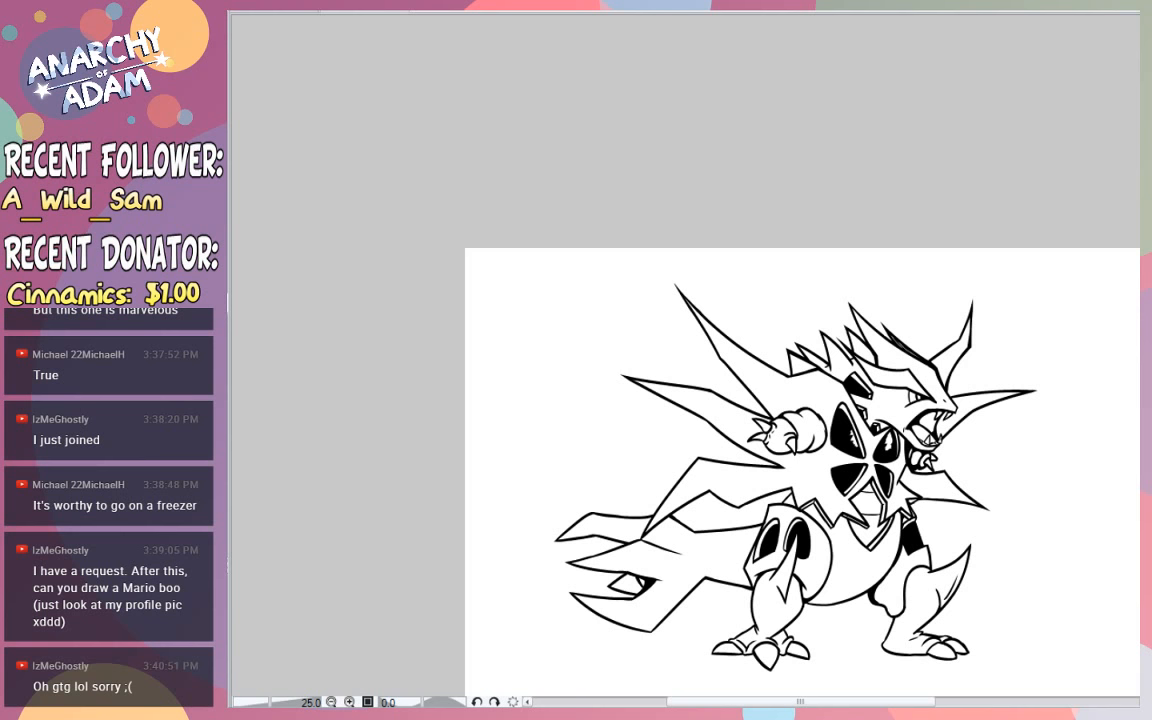
{"action": "scroll", "coordinate": [800, 420], "scroll_direction": "down", "scroll_amount": 2}
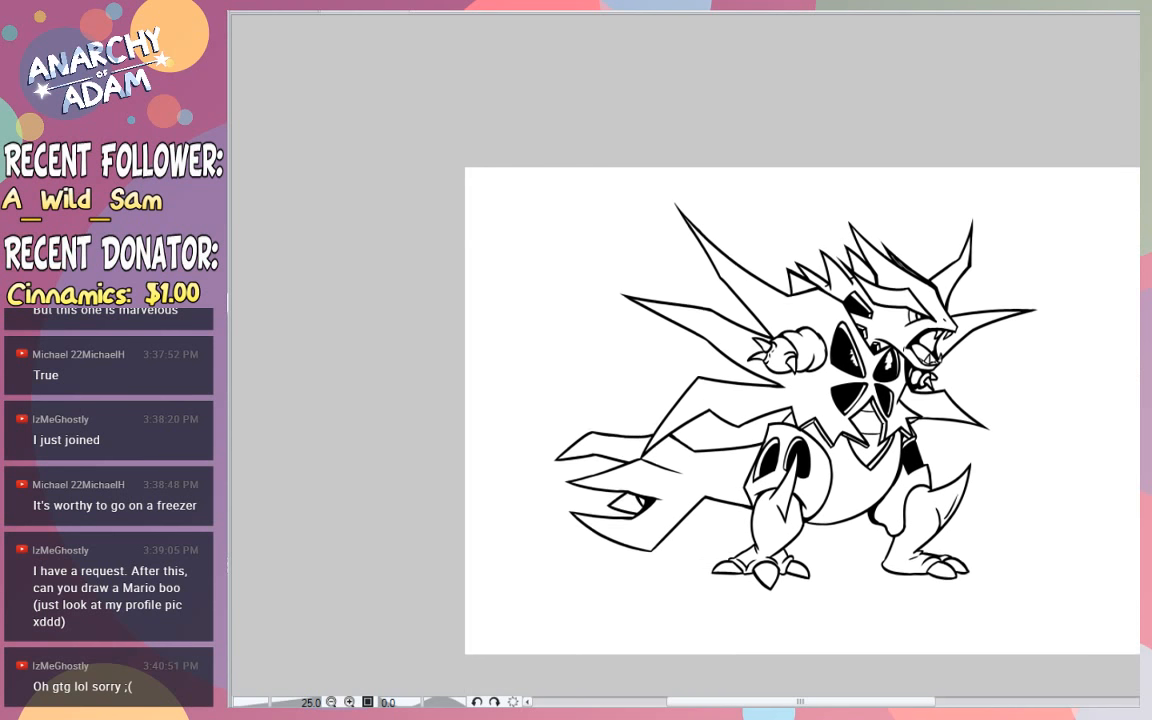
{"action": "left_click_drag", "start_coordinate": [874, 701], "coordinate": [904, 702]}
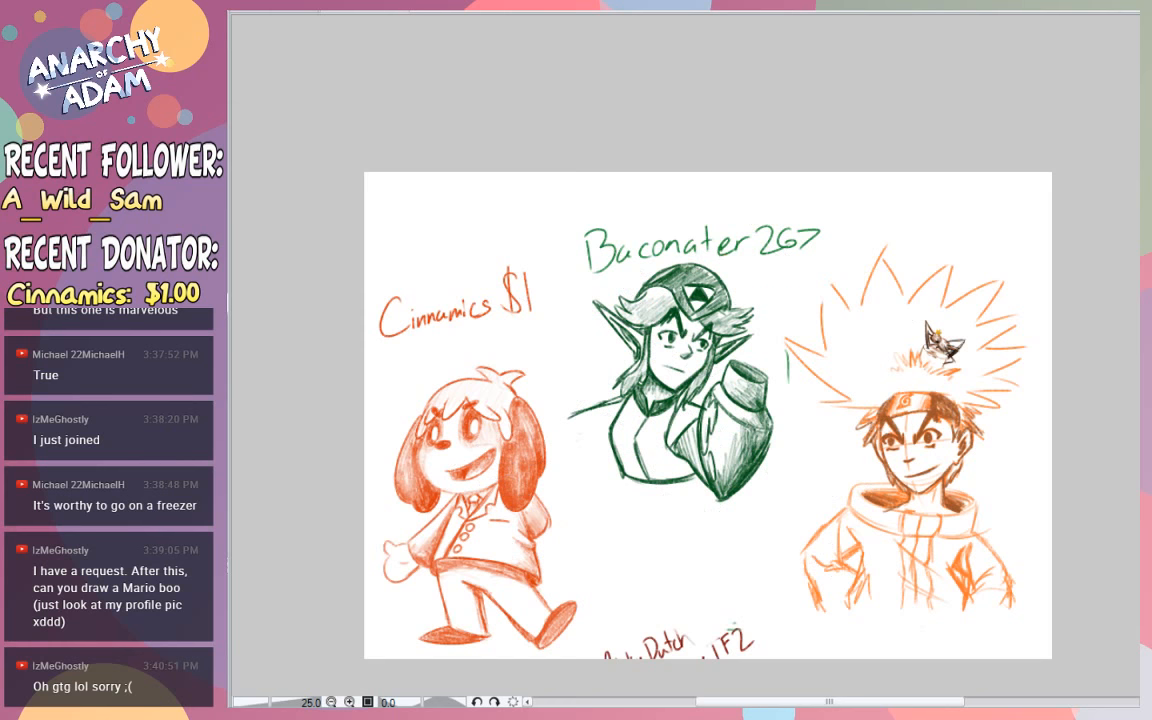
{"action": "scroll", "coordinate": [707, 415], "scroll_direction": "down", "scroll_amount": 1}
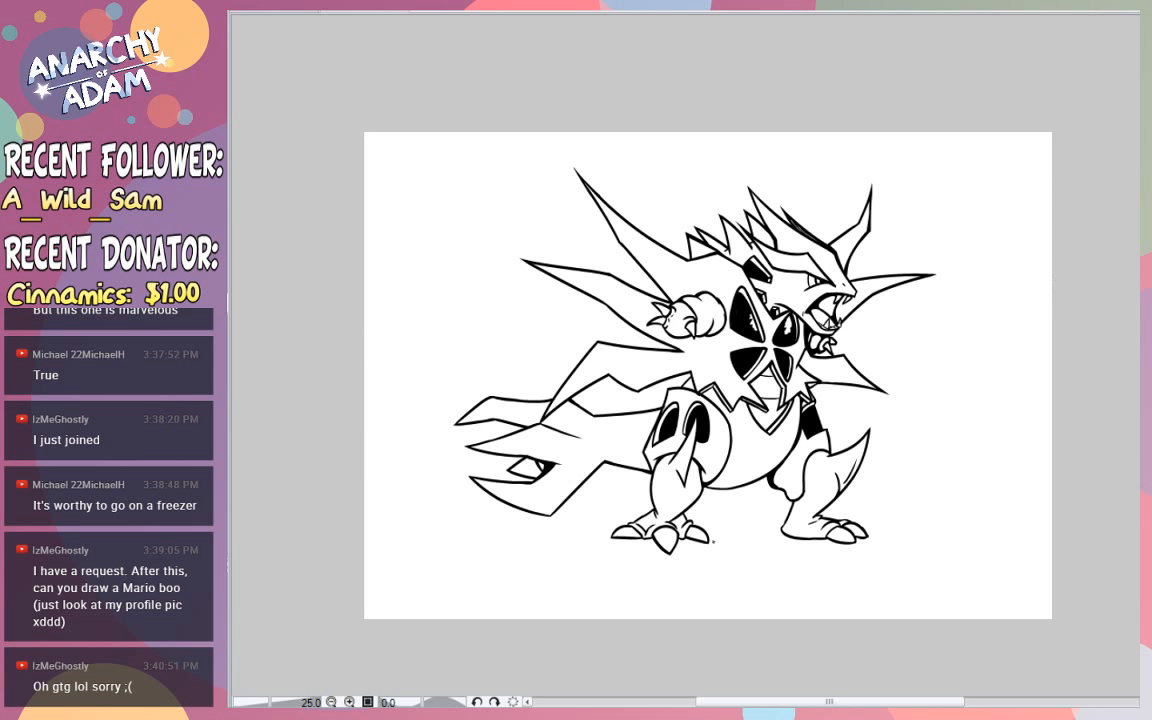
{"action": "mouse_move", "coordinate": [679, 571]}
{"action": "left_mouse_down"}
{"action": "mouse_move", "coordinate": [678, 604]}
{"action": "mouse_move", "coordinate": [681, 587]}
{"action": "left_mouse_up"}
{"action": "mouse_move", "coordinate": [686, 585]}
{"action": "left_mouse_down"}
{"action": "mouse_move", "coordinate": [694, 592]}
{"action": "mouse_move", "coordinate": [684, 592]}
{"action": "left_mouse_up"}
{"action": "key", "text": "ctrl+z"}
{"action": "key", "text": "ctrl+z"}
{"action": "key", "text": "ctrl+z"}
- Handwrite the requesting viewer's username in black beneath the character's feet
{"action": "left_click_drag", "start_coordinate": [682, 569], "coordinate": [685, 579]}
{"action": "mouse_move", "coordinate": [695, 575]}
{"action": "left_mouse_down"}
{"action": "mouse_move", "coordinate": [697, 586]}
{"action": "mouse_move", "coordinate": [701, 573]}
{"action": "left_mouse_up"}
{"action": "mouse_move", "coordinate": [706, 571]}
{"action": "left_mouse_down"}
{"action": "mouse_move", "coordinate": [709, 580]}
{"action": "mouse_move", "coordinate": [706, 570]}
{"action": "left_mouse_up"}
{"action": "left_click_drag", "start_coordinate": [719, 556], "coordinate": [722, 585]}
{"action": "mouse_move", "coordinate": [719, 560]}
{"action": "left_mouse_down"}
{"action": "mouse_move", "coordinate": [730, 556]}
{"action": "mouse_move", "coordinate": [722, 588]}
{"action": "mouse_move", "coordinate": [745, 567]}
{"action": "mouse_move", "coordinate": [756, 578]}
{"action": "left_mouse_up"}
{"action": "mouse_move", "coordinate": [759, 567]}
{"action": "left_mouse_down"}
{"action": "mouse_move", "coordinate": [760, 578]}
{"action": "mouse_move", "coordinate": [777, 576]}
{"action": "left_mouse_up"}
{"action": "mouse_move", "coordinate": [783, 560]}
{"action": "left_mouse_down"}
{"action": "mouse_move", "coordinate": [793, 571]}
{"action": "mouse_move", "coordinate": [803, 561]}
{"action": "left_mouse_up"}
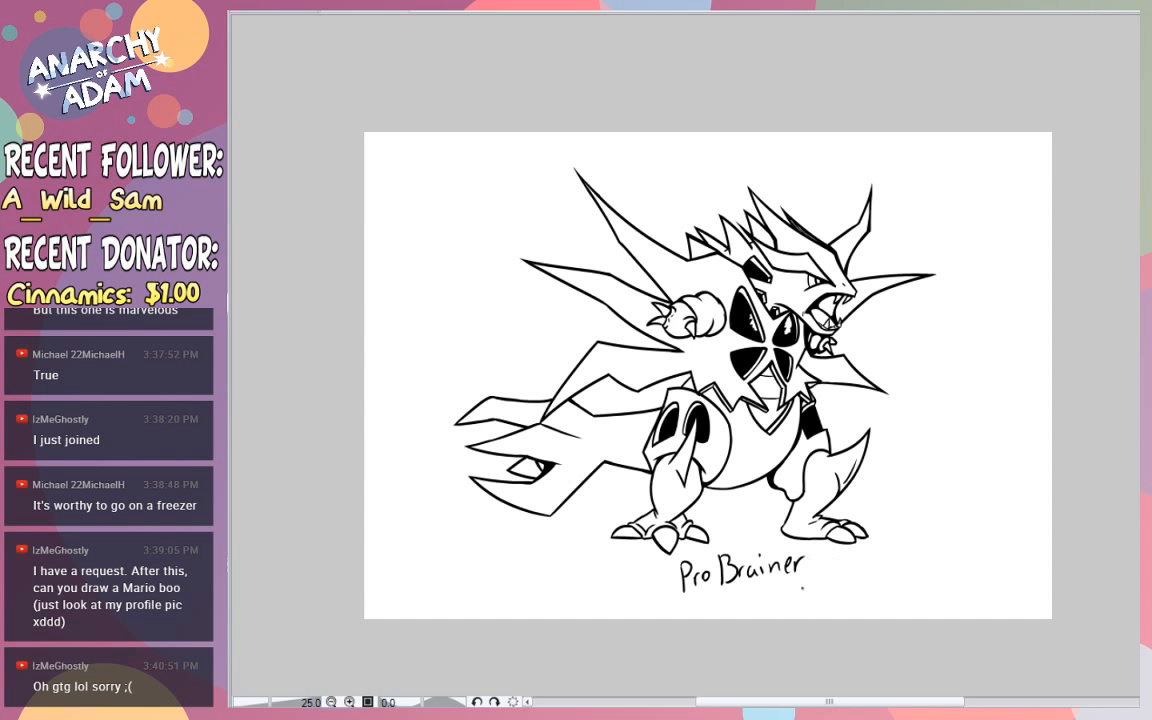
- Handwrite "15 points" in black beside the viewer's username beneath the far foot
{"action": "left_click_drag", "start_coordinate": [809, 573], "coordinate": [818, 596]}
{"action": "mouse_move", "coordinate": [818, 571]}
{"action": "left_mouse_down"}
{"action": "mouse_move", "coordinate": [829, 570]}
{"action": "mouse_move", "coordinate": [835, 600]}
{"action": "mouse_move", "coordinate": [845, 584]}
{"action": "left_mouse_up"}
{"action": "mouse_move", "coordinate": [852, 572]}
{"action": "left_mouse_down"}
{"action": "mouse_move", "coordinate": [860, 592]}
{"action": "mouse_move", "coordinate": [877, 588]}
{"action": "left_mouse_up"}
{"action": "mouse_move", "coordinate": [884, 556]}
{"action": "left_mouse_down"}
{"action": "mouse_move", "coordinate": [885, 582]}
{"action": "mouse_move", "coordinate": [891, 563]}
{"action": "left_mouse_up"}
{"action": "left_click_drag", "start_coordinate": [902, 553], "coordinate": [893, 571]}
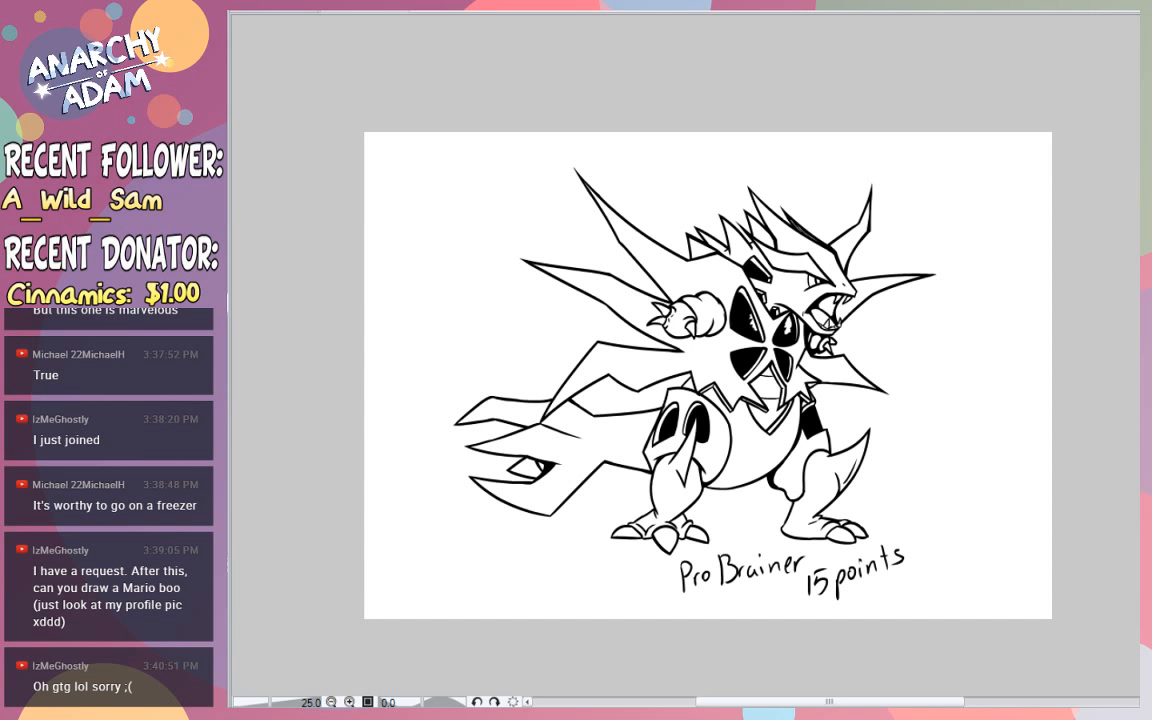
{"action": "left_click_drag", "start_coordinate": [748, 302], "coordinate": [764, 309]}
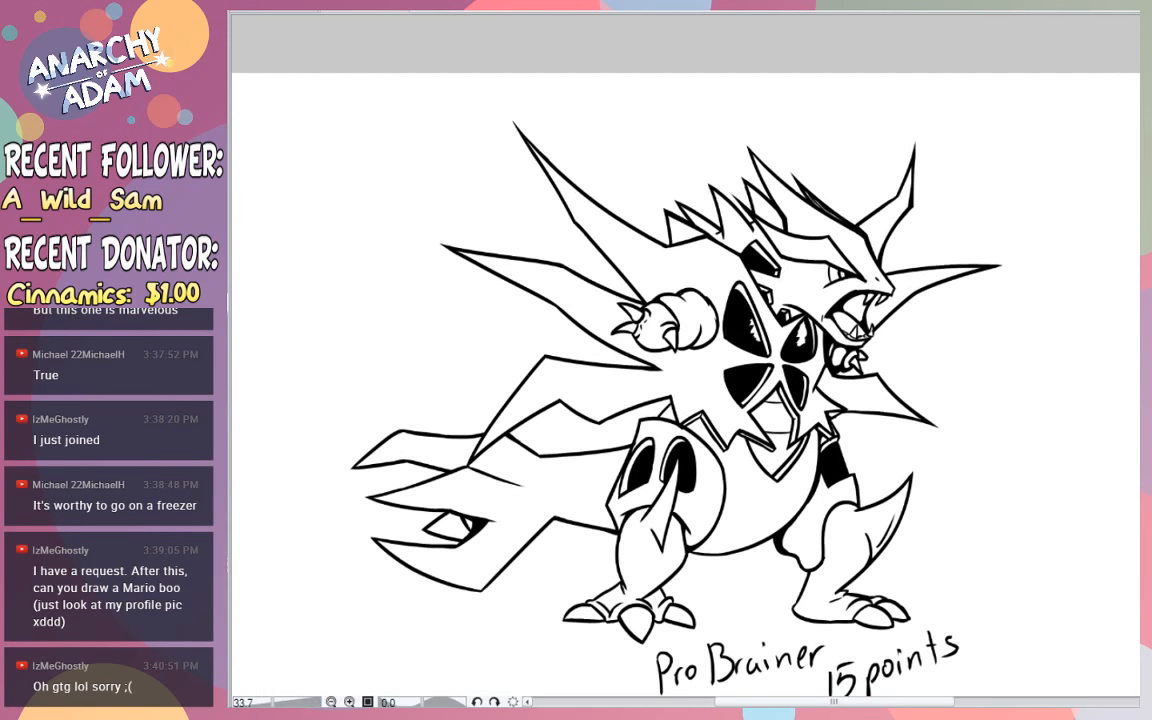
- Hide the finished character with its caption and show the page of coloured viewer-request sketches
{"action": "scroll", "coordinate": [685, 385], "scroll_direction": "down", "scroll_amount": 1}
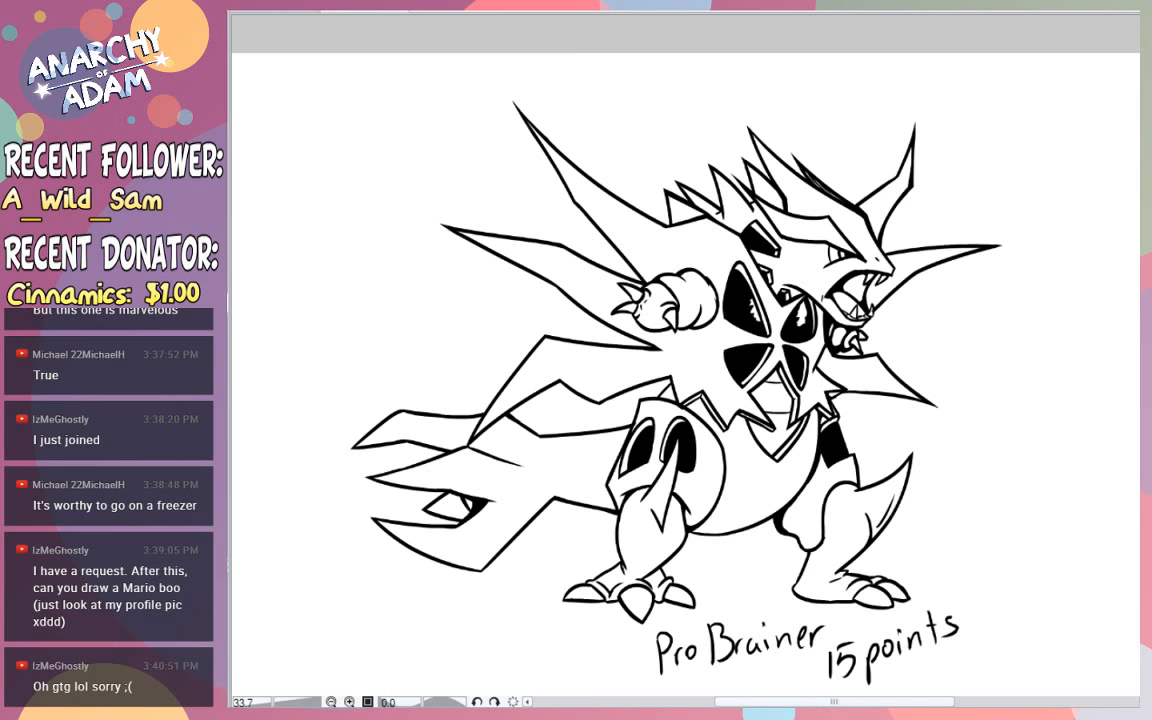
{"action": "key", "text": "Delete"}
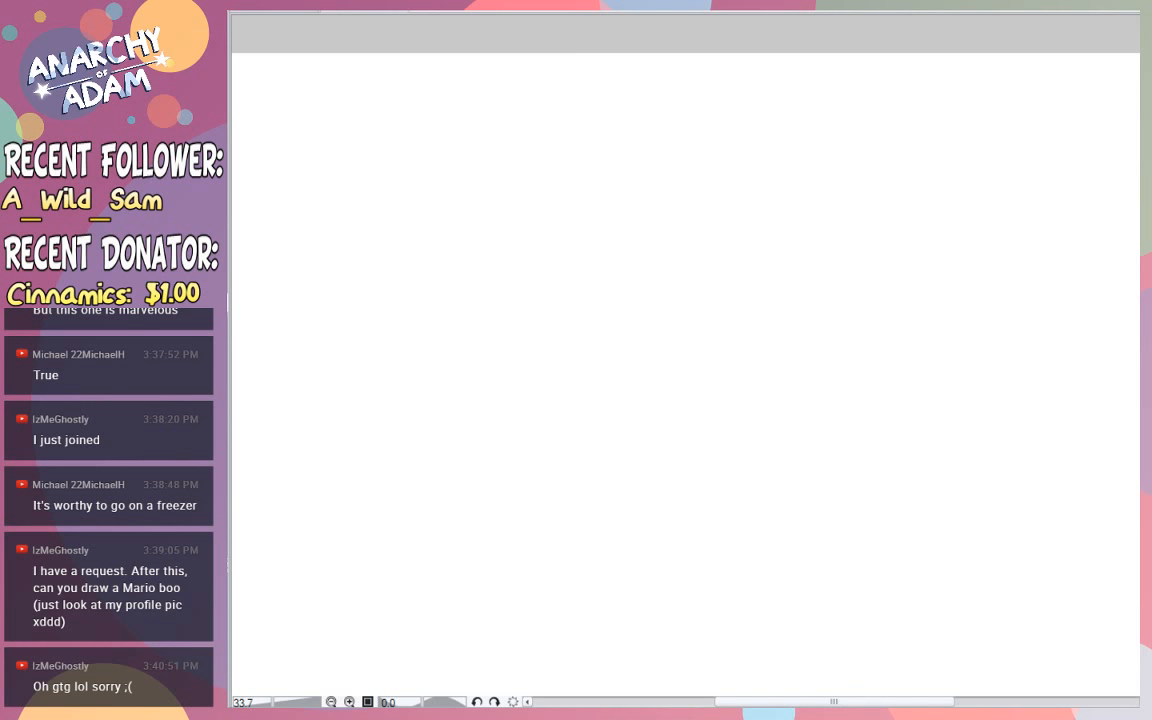
{"action": "key", "text": "ctrl+z"}
{"action": "scroll", "coordinate": [685, 380], "scroll_direction": "down", "scroll_amount": 3}
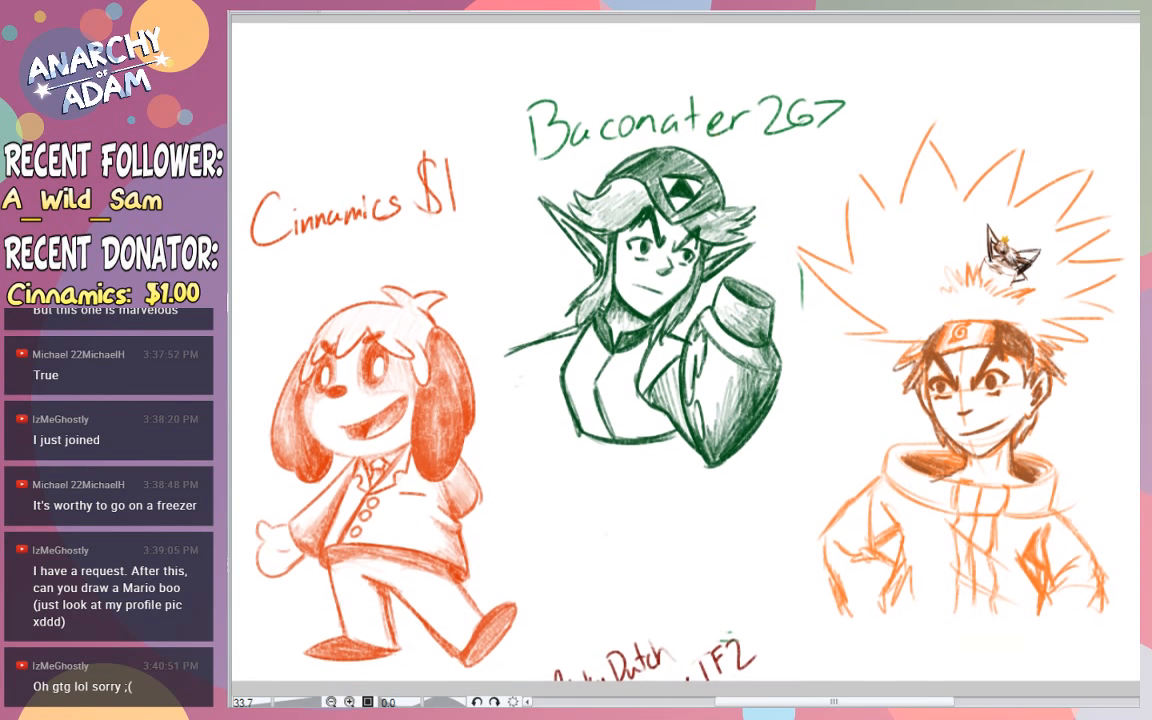
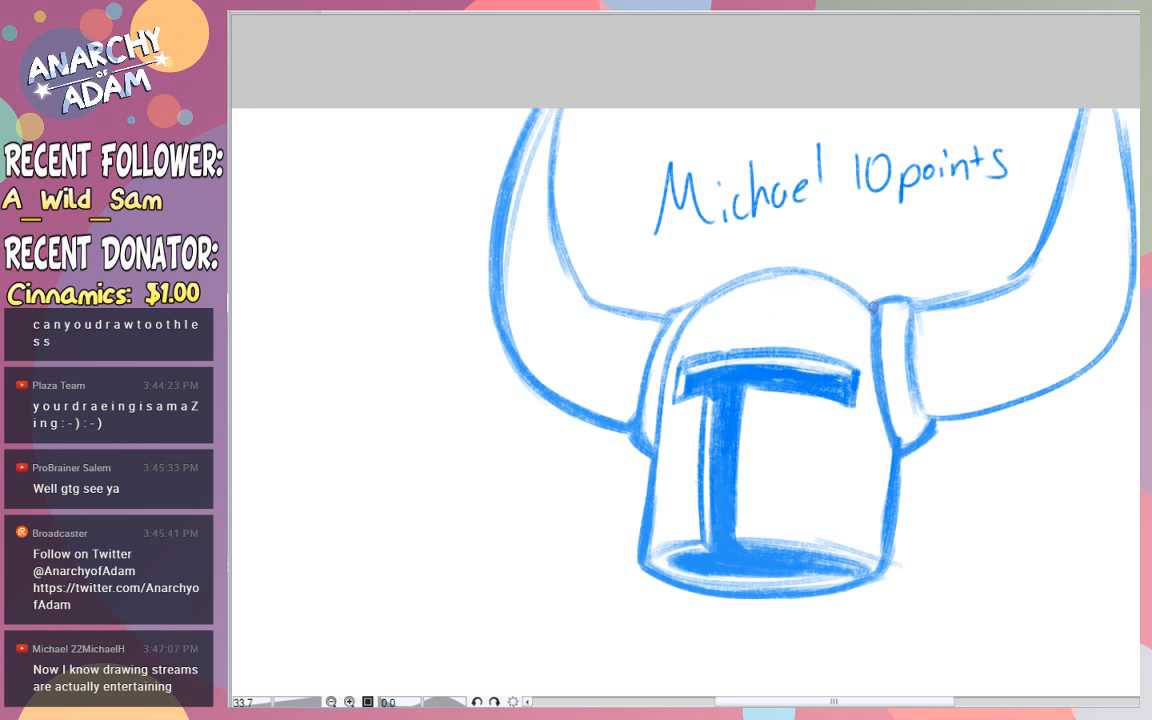
- Thicken the outline of the helmet's dome and the inner edges of both horns with blue strokes
{"action": "left_click_drag", "start_coordinate": [872, 312], "coordinate": [878, 381]}
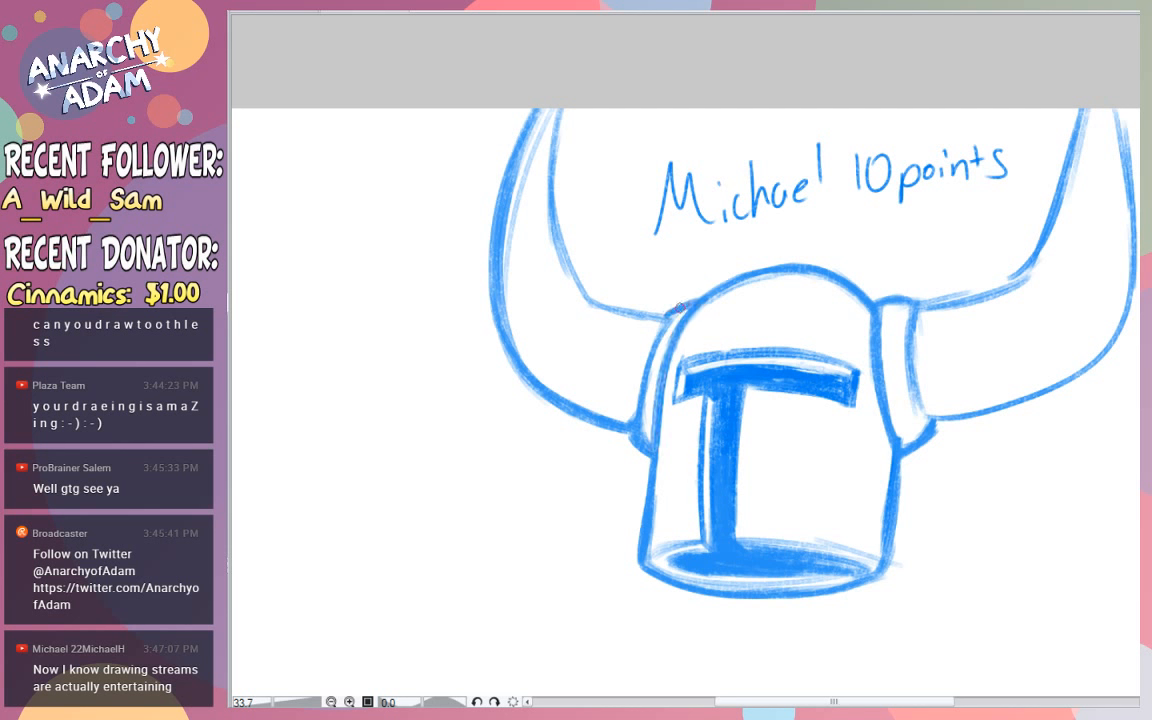
{"action": "mouse_move", "coordinate": [662, 318]}
{"action": "left_mouse_down"}
{"action": "mouse_move", "coordinate": [598, 301]}
{"action": "mouse_move", "coordinate": [573, 262]}
{"action": "mouse_move", "coordinate": [555, 120]}
{"action": "mouse_move", "coordinate": [555, 210]}
{"action": "left_mouse_up"}
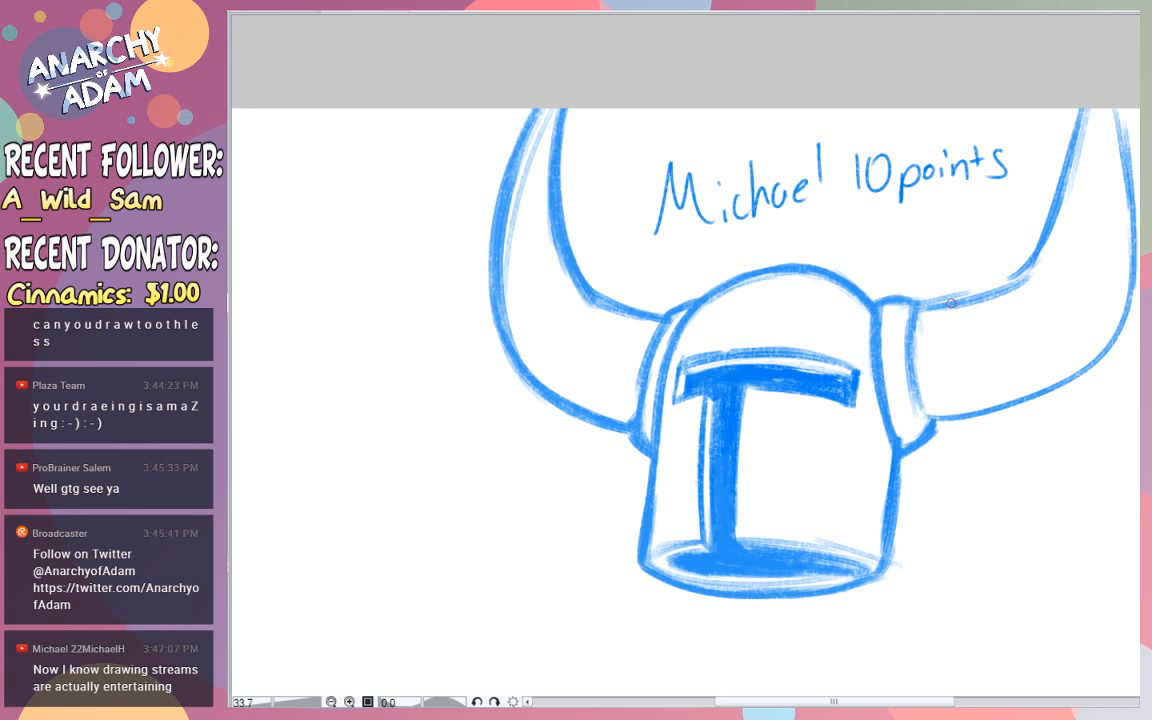
{"action": "mouse_move", "coordinate": [915, 307]}
{"action": "left_mouse_down"}
{"action": "mouse_move", "coordinate": [1028, 275]}
{"action": "mouse_move", "coordinate": [1048, 228]}
{"action": "left_mouse_up"}
{"action": "left_click_drag", "start_coordinate": [1026, 274], "coordinate": [1067, 126]}
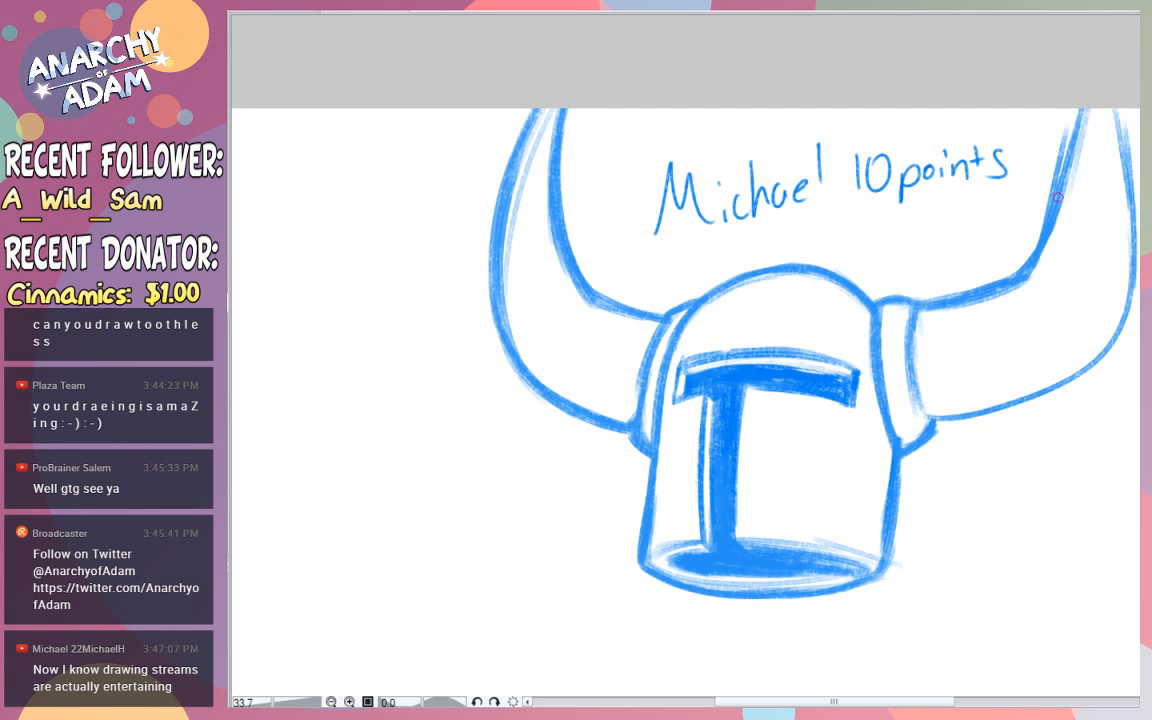
- Redraw the upper inner edge of the right horn as a thicker line and erase the stray strokes beside it
{"action": "left_click_drag", "start_coordinate": [1048, 219], "coordinate": [1086, 88]}
{"action": "mouse_move", "coordinate": [1059, 184]}
{"action": "left_mouse_down"}
{"action": "mouse_move", "coordinate": [1077, 120]}
{"action": "mouse_move", "coordinate": [1059, 172]}
{"action": "left_mouse_up"}
{"action": "key", "text": "e"}
{"action": "left_click_drag", "start_coordinate": [1070, 102], "coordinate": [1041, 209]}
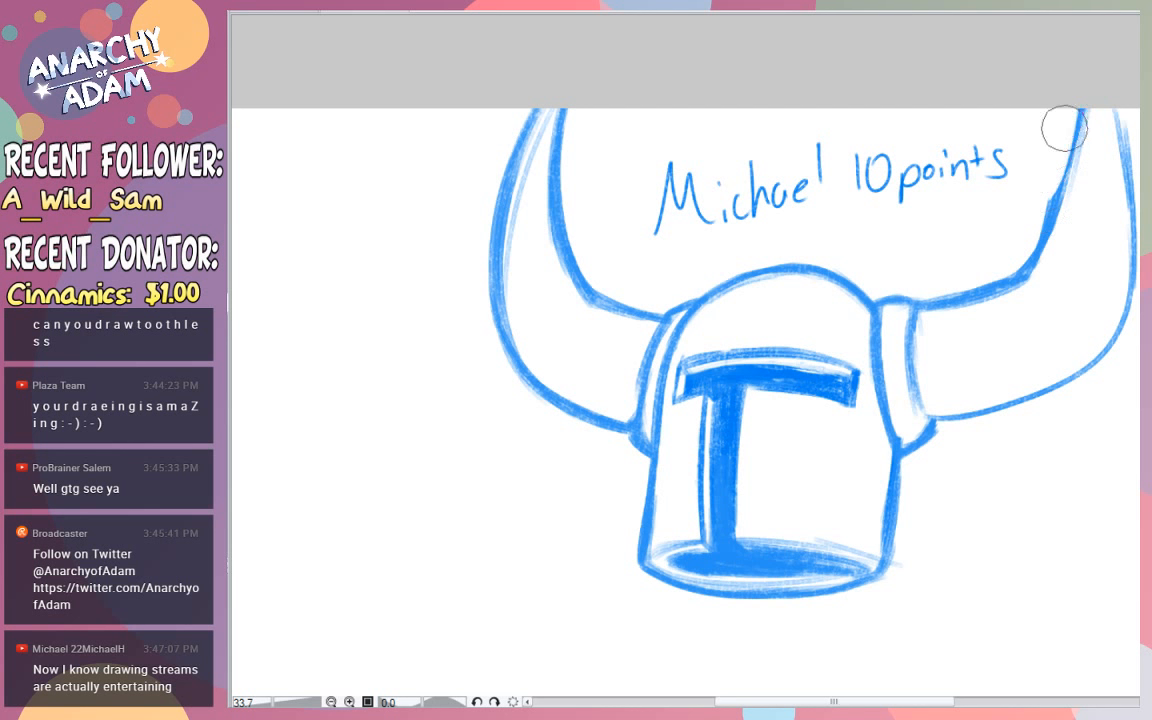
{"action": "left_click_drag", "start_coordinate": [1064, 128], "coordinate": [1039, 207]}
{"action": "key", "text": "ctrl+z"}
{"action": "left_click_drag", "start_coordinate": [1043, 226], "coordinate": [1070, 141]}
{"action": "left_click_drag", "start_coordinate": [1055, 194], "coordinate": [1080, 110]}
- Thicken the right horn's outer curve from its upper end down to the base at the collar
{"action": "mouse_move", "coordinate": [1064, 172]}
{"action": "left_mouse_down"}
{"action": "mouse_move", "coordinate": [1087, 75]}
{"action": "mouse_move", "coordinate": [1134, 194]}
{"action": "left_mouse_up"}
{"action": "left_click_drag", "start_coordinate": [1117, 113], "coordinate": [1130, 184]}
{"action": "mouse_move", "coordinate": [1115, 96]}
{"action": "left_mouse_down"}
{"action": "mouse_move", "coordinate": [1123, 192]}
{"action": "mouse_move", "coordinate": [1129, 171]}
{"action": "mouse_move", "coordinate": [1116, 106]}
{"action": "mouse_move", "coordinate": [1137, 272]}
{"action": "left_mouse_up"}
{"action": "mouse_move", "coordinate": [1131, 168]}
{"action": "left_mouse_down"}
{"action": "mouse_move", "coordinate": [1132, 323]}
{"action": "mouse_move", "coordinate": [1100, 367]}
{"action": "left_mouse_up"}
{"action": "mouse_move", "coordinate": [1115, 354]}
{"action": "left_mouse_down"}
{"action": "mouse_move", "coordinate": [1080, 375]}
{"action": "mouse_move", "coordinate": [1117, 358]}
{"action": "mouse_move", "coordinate": [970, 415]}
{"action": "left_mouse_up"}
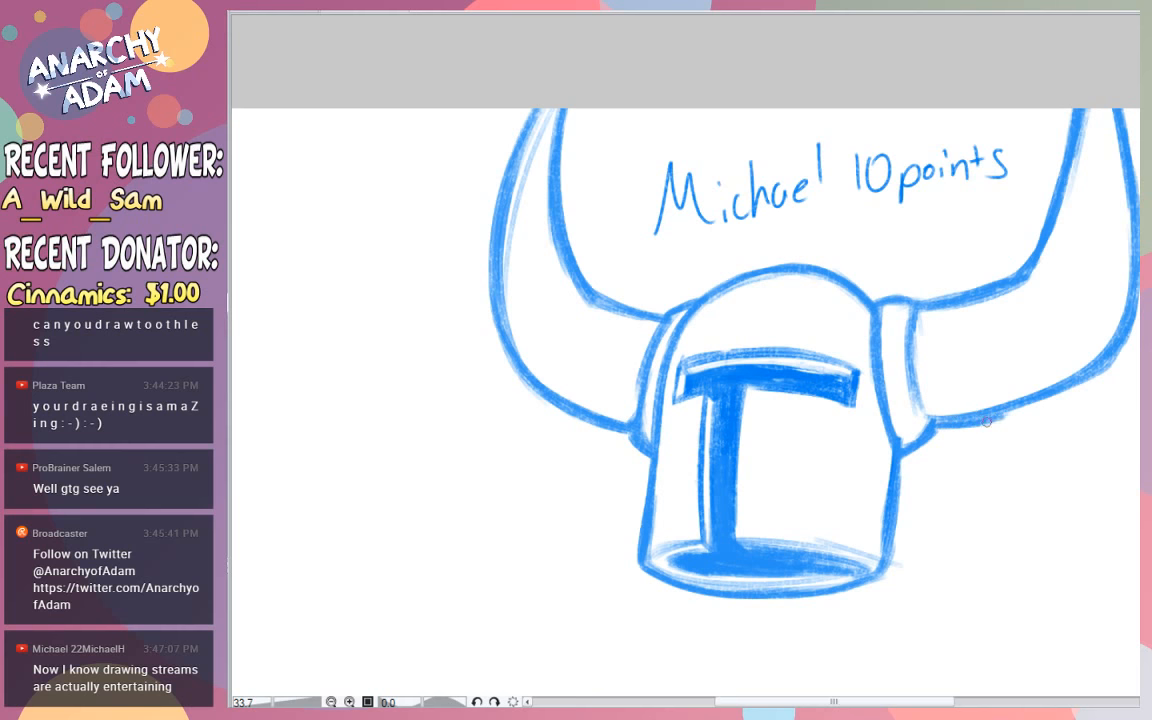
{"action": "left_click_drag", "start_coordinate": [966, 420], "coordinate": [1090, 392]}
{"action": "left_click_drag", "start_coordinate": [1019, 410], "coordinate": [1108, 378]}
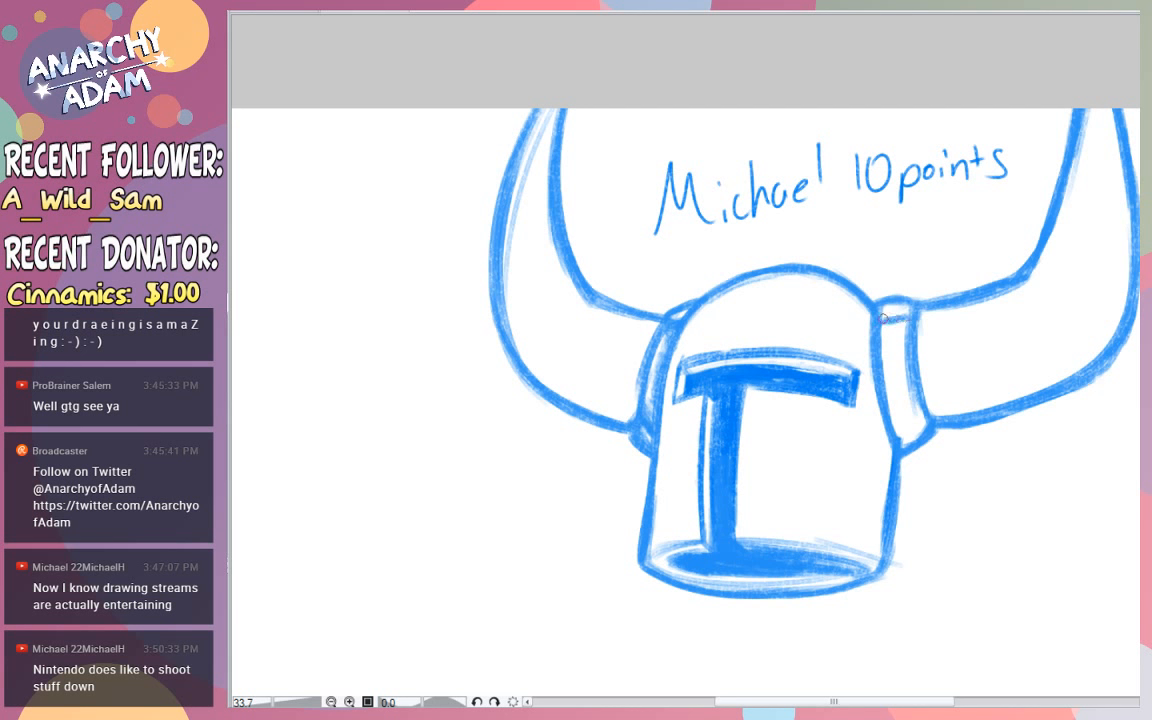
- Shade the right horn's collar in blue and darken the edge where it meets the horn
{"action": "left_click_drag", "start_coordinate": [902, 323], "coordinate": [897, 351]}
{"action": "mouse_move", "coordinate": [911, 411]}
{"action": "left_mouse_down"}
{"action": "mouse_move", "coordinate": [898, 428]}
{"action": "mouse_move", "coordinate": [920, 421]}
{"action": "mouse_move", "coordinate": [899, 426]}
{"action": "mouse_move", "coordinate": [889, 336]}
{"action": "mouse_move", "coordinate": [901, 346]}
{"action": "mouse_move", "coordinate": [896, 370]}
{"action": "mouse_move", "coordinate": [906, 358]}
{"action": "mouse_move", "coordinate": [886, 360]}
{"action": "mouse_move", "coordinate": [890, 380]}
{"action": "mouse_move", "coordinate": [924, 428]}
{"action": "mouse_move", "coordinate": [908, 428]}
{"action": "mouse_move", "coordinate": [926, 431]}
{"action": "mouse_move", "coordinate": [897, 330]}
{"action": "mouse_move", "coordinate": [905, 385]}
{"action": "left_mouse_up"}
{"action": "key", "text": "ctrl+z"}
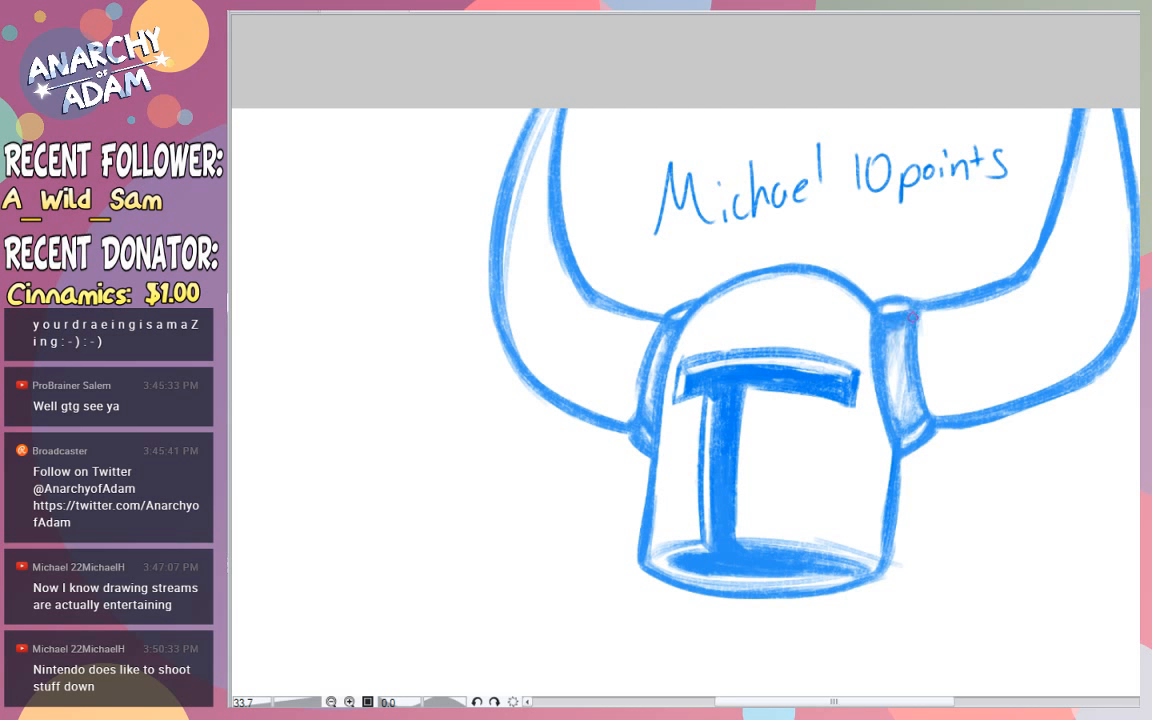
{"action": "left_click_drag", "start_coordinate": [921, 310], "coordinate": [934, 408]}
{"action": "mouse_move", "coordinate": [922, 325]}
{"action": "left_mouse_down"}
{"action": "mouse_move", "coordinate": [936, 417]}
{"action": "mouse_move", "coordinate": [921, 385]}
{"action": "mouse_move", "coordinate": [948, 417]}
{"action": "left_mouse_up"}
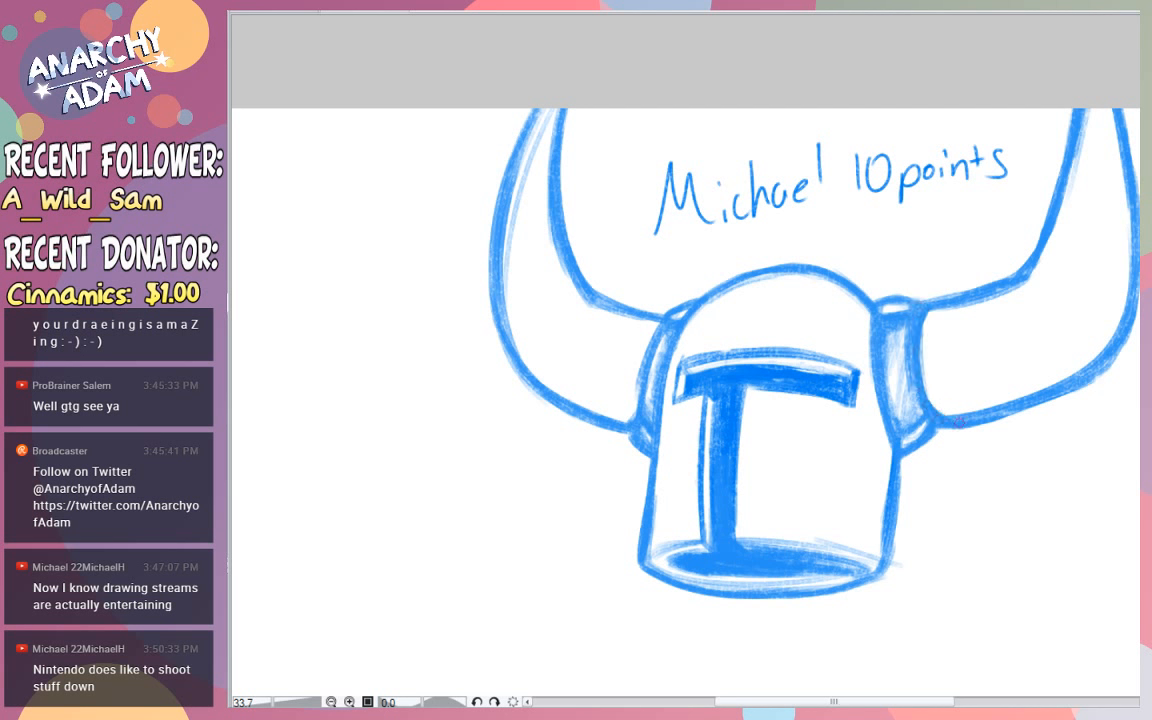
- Reinforce the upper outer edge of the right horn and the lower edge of the left horn near its collar
{"action": "left_click_drag", "start_coordinate": [1106, 103], "coordinate": [1128, 204]}
{"action": "left_click_drag", "start_coordinate": [1110, 125], "coordinate": [1129, 290]}
{"action": "left_click_drag", "start_coordinate": [1019, 202], "coordinate": [1010, 295]}
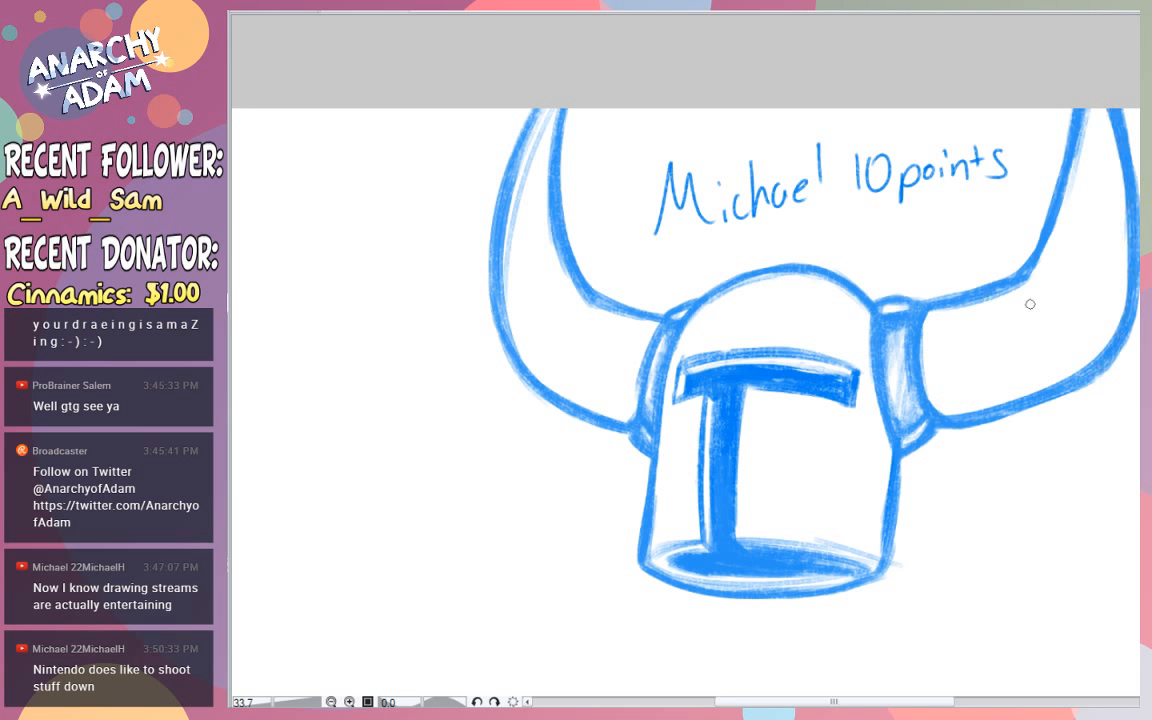
{"action": "left_click_drag", "start_coordinate": [583, 405], "coordinate": [635, 416]}
- Add light blue shading to both lower corners of the helmet's face plate
{"action": "mouse_move", "coordinate": [658, 466]}
{"action": "left_mouse_down"}
{"action": "mouse_move", "coordinate": [688, 525]}
{"action": "mouse_move", "coordinate": [668, 540]}
{"action": "left_mouse_up"}
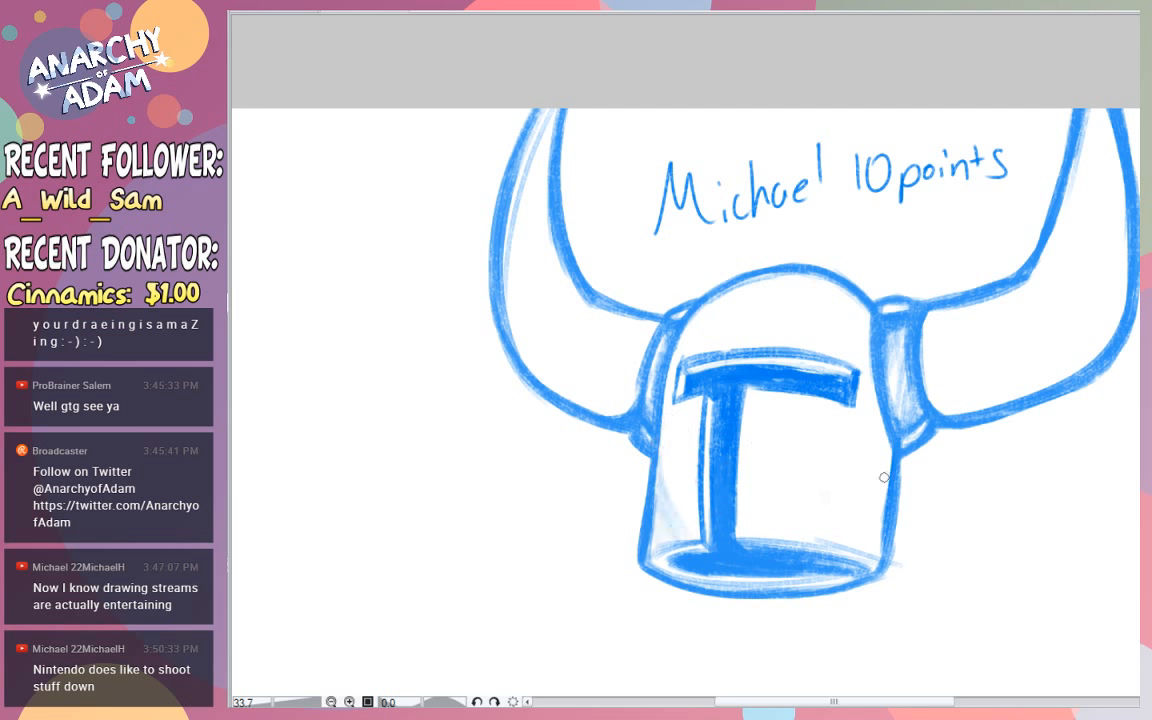
{"action": "left_click_drag", "start_coordinate": [886, 458], "coordinate": [857, 542]}
{"action": "left_click_drag", "start_coordinate": [885, 495], "coordinate": [851, 546]}
{"action": "mouse_move", "coordinate": [882, 491]}
{"action": "left_mouse_down"}
{"action": "mouse_move", "coordinate": [862, 549]}
{"action": "mouse_move", "coordinate": [877, 553]}
{"action": "left_mouse_up"}
{"action": "key", "text": "ctrl+z"}
{"action": "left_click_drag", "start_coordinate": [889, 460], "coordinate": [830, 539]}
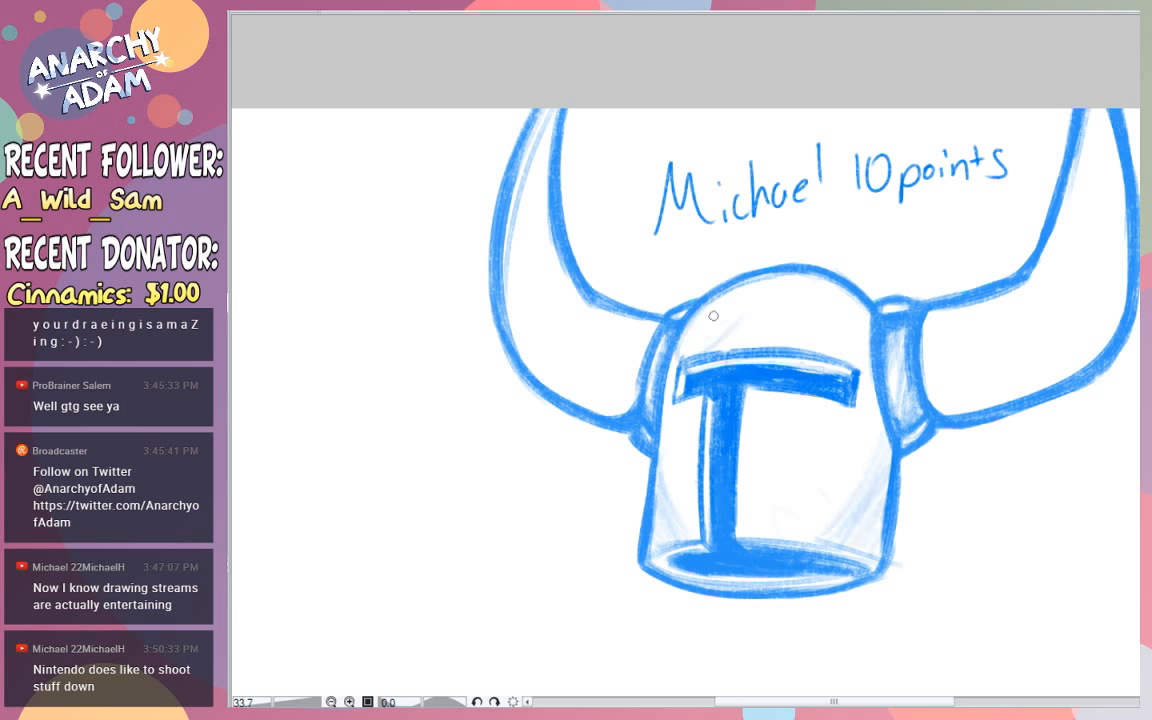
- Add light diagonal shading strokes to the left side of the dome and undo the last few strokes
{"action": "left_click_drag", "start_coordinate": [766, 282], "coordinate": [689, 334]}
{"action": "mouse_move", "coordinate": [768, 287]}
{"action": "left_mouse_down"}
{"action": "mouse_move", "coordinate": [689, 341]}
{"action": "mouse_move", "coordinate": [736, 324]}
{"action": "left_mouse_up"}
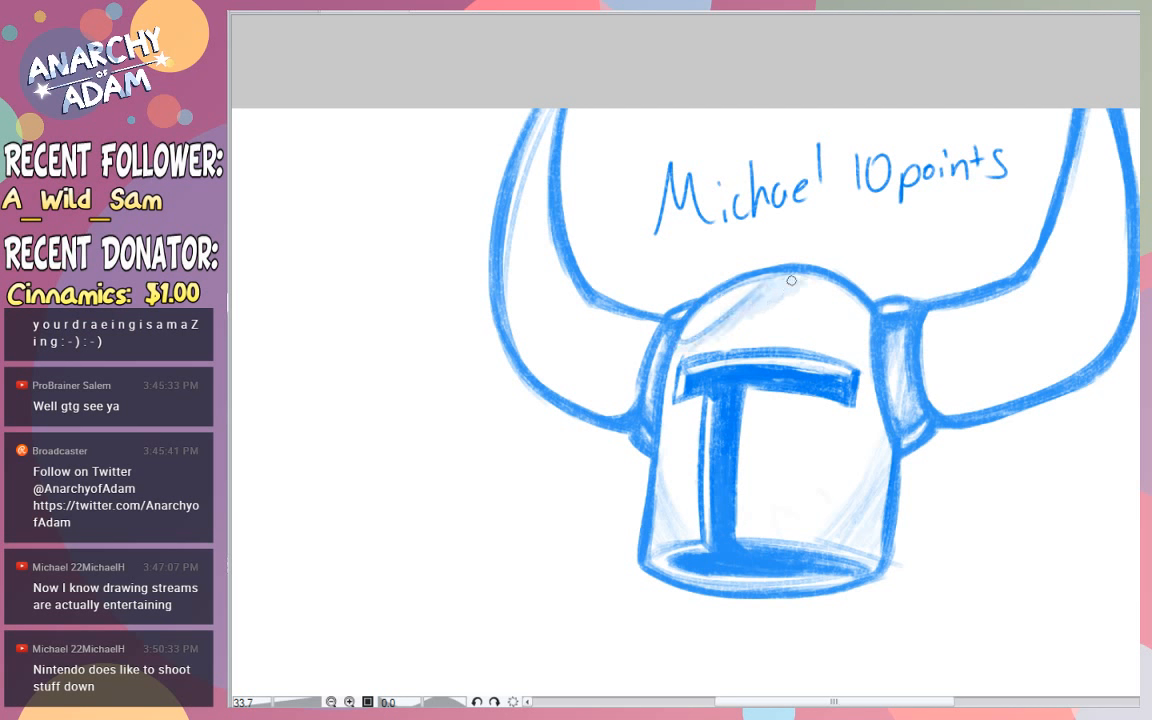
{"action": "mouse_move", "coordinate": [781, 291]}
{"action": "left_mouse_down"}
{"action": "mouse_move", "coordinate": [811, 277]}
{"action": "mouse_move", "coordinate": [768, 289]}
{"action": "mouse_move", "coordinate": [766, 279]}
{"action": "mouse_move", "coordinate": [788, 276]}
{"action": "mouse_move", "coordinate": [776, 287]}
{"action": "mouse_move", "coordinate": [784, 282]}
{"action": "mouse_move", "coordinate": [770, 277]}
{"action": "mouse_move", "coordinate": [806, 271]}
{"action": "mouse_move", "coordinate": [760, 298]}
{"action": "mouse_move", "coordinate": [777, 278]}
{"action": "mouse_move", "coordinate": [680, 357]}
{"action": "left_mouse_up"}
{"action": "key", "text": "ctrl+z"}
{"action": "key", "text": "ctrl+z"}
{"action": "key", "text": "ctrl+z"}
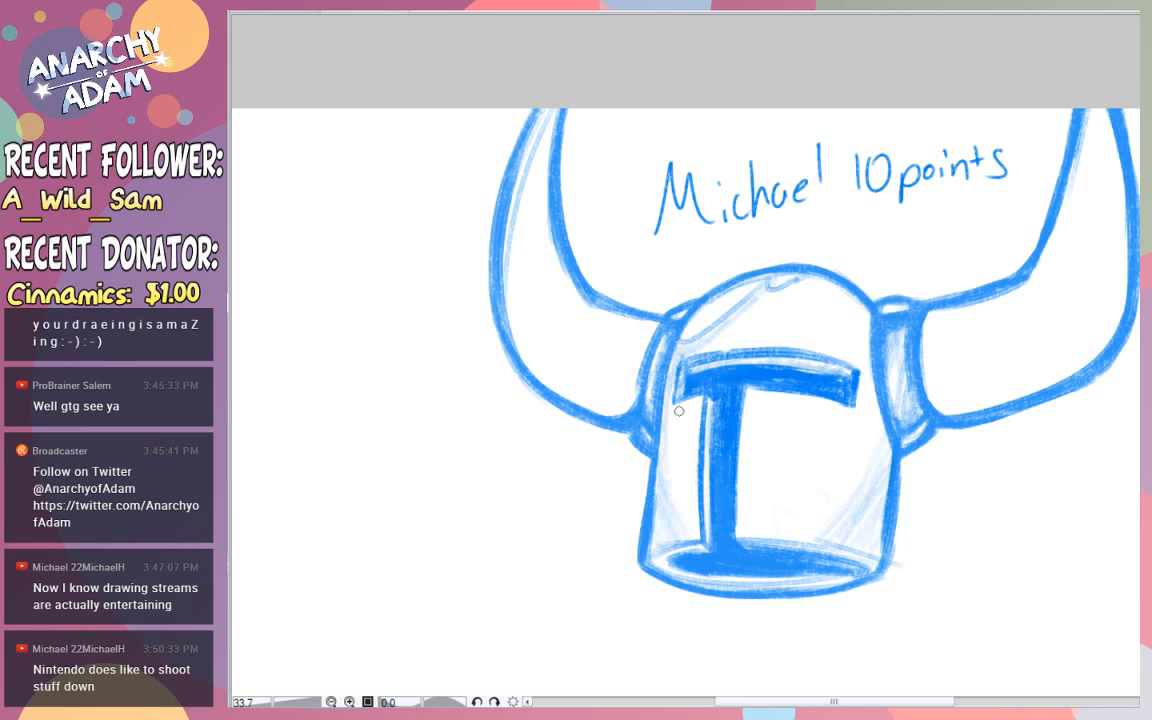
- Blend soft blue shading across the helmet's dome and the right horn's collar
{"action": "mouse_move", "coordinate": [746, 308]}
{"action": "left_mouse_down"}
{"action": "mouse_move", "coordinate": [817, 278]}
{"action": "mouse_move", "coordinate": [797, 303]}
{"action": "mouse_move", "coordinate": [859, 299]}
{"action": "left_mouse_up"}
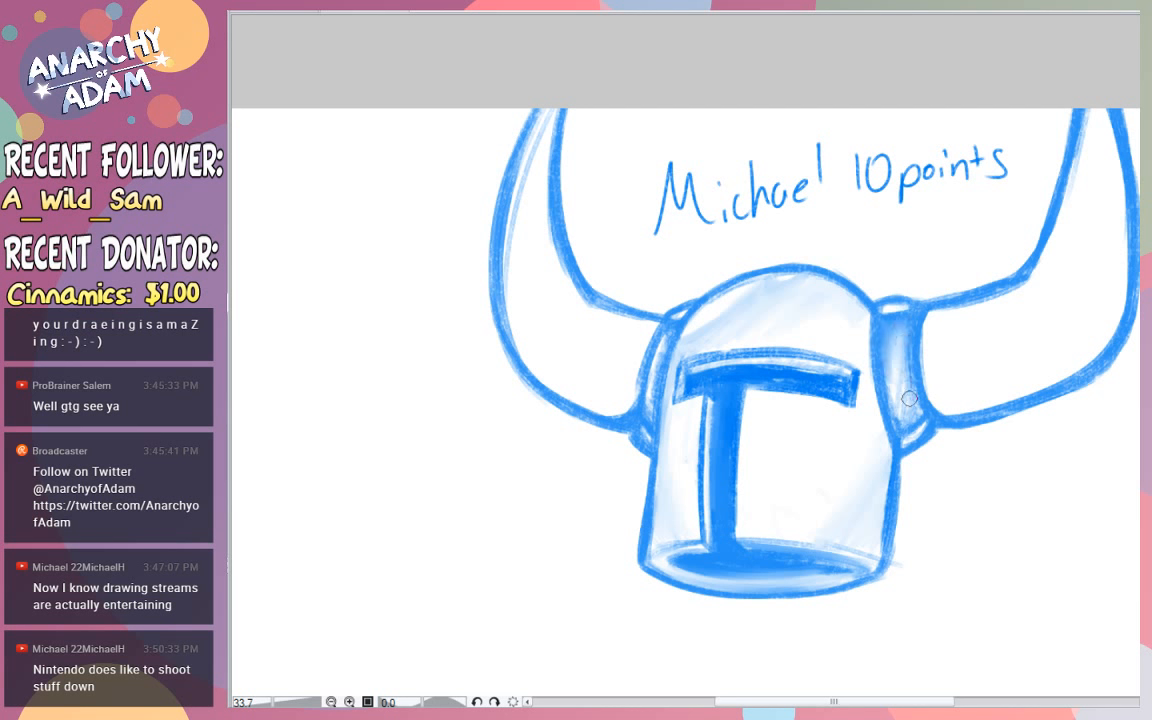
{"action": "mouse_move", "coordinate": [904, 428]}
{"action": "left_mouse_down"}
{"action": "mouse_move", "coordinate": [897, 378]}
{"action": "mouse_move", "coordinate": [917, 405]}
{"action": "mouse_move", "coordinate": [904, 377]}
{"action": "mouse_move", "coordinate": [895, 407]}
{"action": "left_mouse_up"}
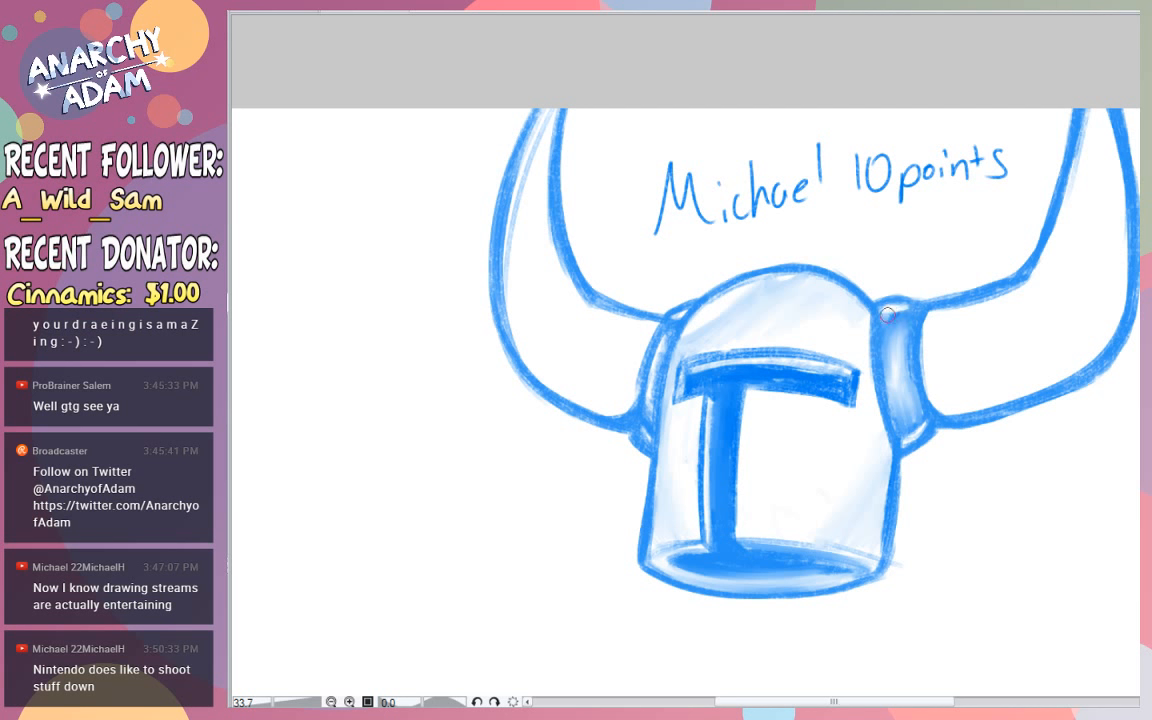
{"action": "left_click_drag", "start_coordinate": [890, 314], "coordinate": [904, 319]}
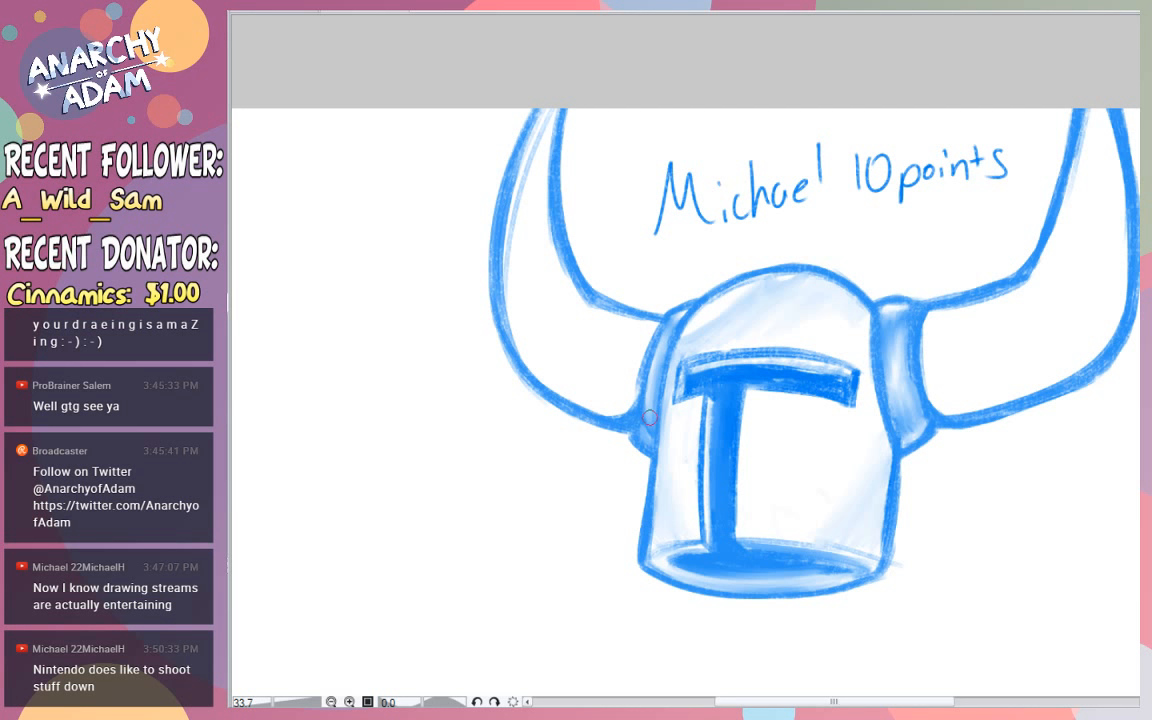
- Erase the leftover sketch lines inside the left horn's outer edge
{"action": "key", "text": "e"}
{"action": "mouse_move", "coordinate": [524, 286]}
{"action": "left_mouse_down"}
{"action": "mouse_move", "coordinate": [517, 239]}
{"action": "mouse_move", "coordinate": [530, 185]}
{"action": "mouse_move", "coordinate": [510, 291]}
{"action": "mouse_move", "coordinate": [571, 59]}
{"action": "left_mouse_up"}
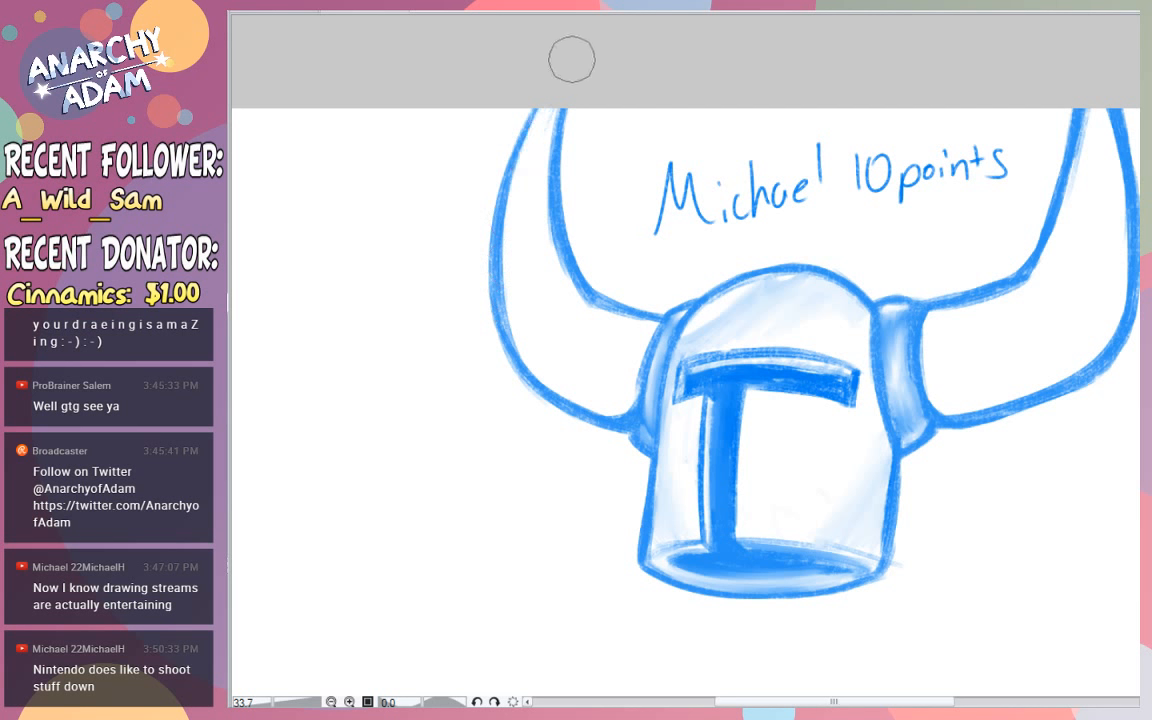
{"action": "left_click_drag", "start_coordinate": [523, 339], "coordinate": [513, 196]}
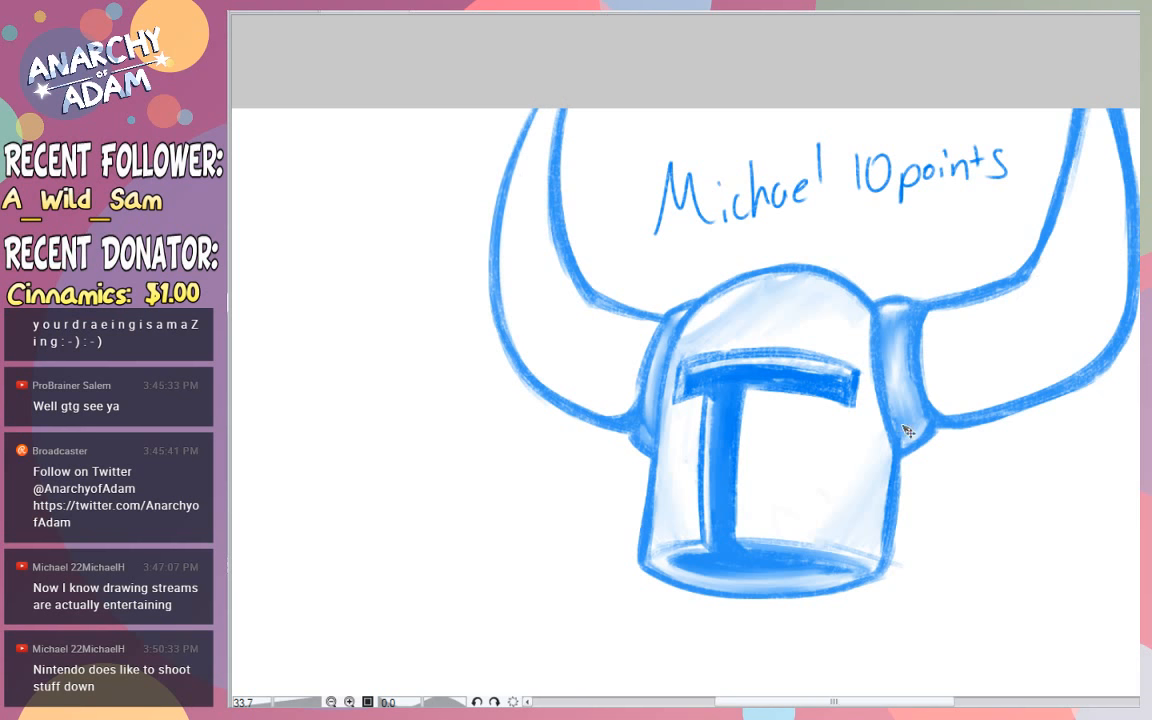
- Move the helmet drawing lower on the canvas and draw the missing pointed tip of the left horn
{"action": "mouse_move", "coordinate": [909, 430]}
{"action": "left_mouse_down"}
{"action": "mouse_move", "coordinate": [874, 513]}
{"action": "mouse_move", "coordinate": [843, 547]}
{"action": "left_mouse_up"}
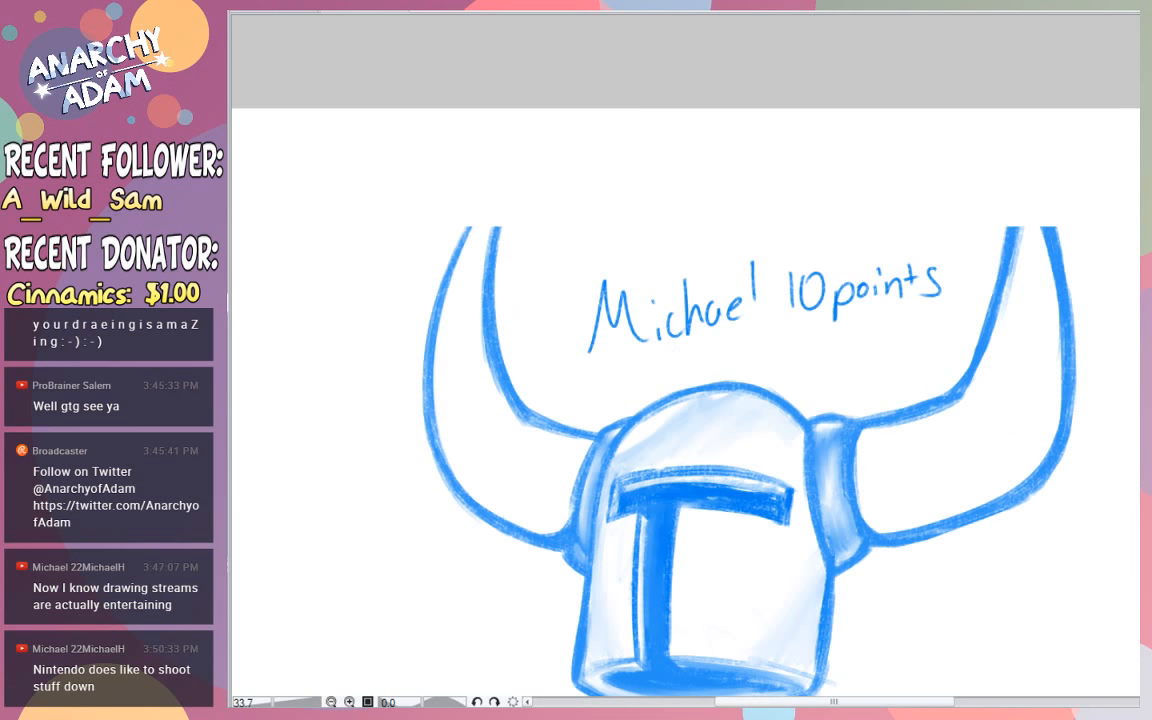
{"action": "left_click_drag", "start_coordinate": [450, 274], "coordinate": [528, 140]}
{"action": "key", "text": "ctrl+z"}
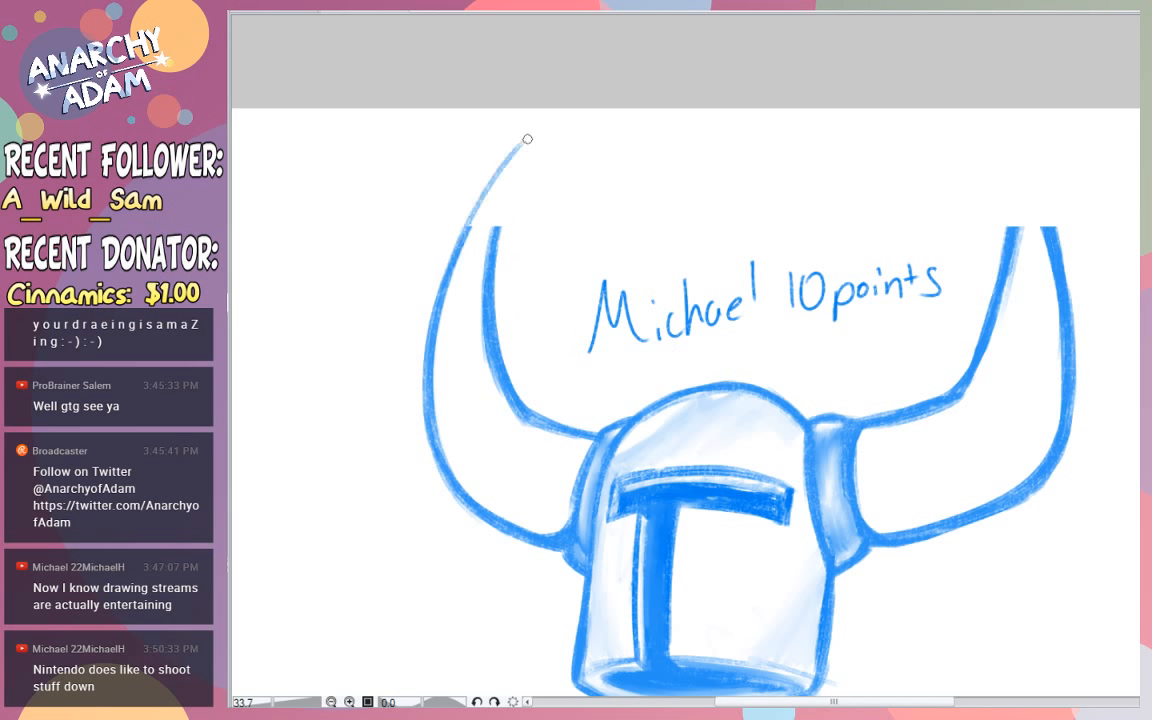
{"action": "left_click_drag", "start_coordinate": [462, 241], "coordinate": [531, 133]}
{"action": "left_click_drag", "start_coordinate": [496, 228], "coordinate": [522, 150]}
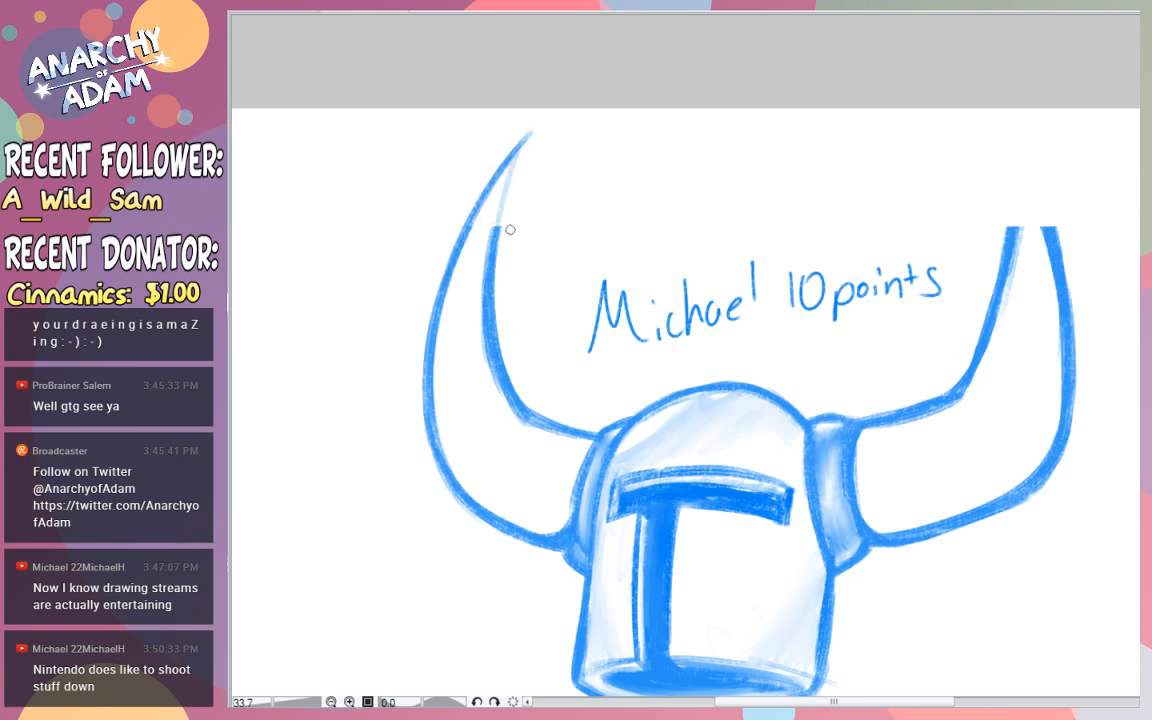
{"action": "mouse_move", "coordinate": [497, 220]}
{"action": "left_mouse_down"}
{"action": "mouse_move", "coordinate": [513, 160]}
{"action": "mouse_move", "coordinate": [500, 198]}
{"action": "mouse_move", "coordinate": [503, 176]}
{"action": "mouse_move", "coordinate": [499, 190]}
{"action": "mouse_move", "coordinate": [492, 181]}
{"action": "mouse_move", "coordinate": [516, 180]}
{"action": "mouse_move", "coordinate": [513, 141]}
{"action": "mouse_move", "coordinate": [528, 139]}
{"action": "mouse_move", "coordinate": [516, 176]}
{"action": "mouse_move", "coordinate": [504, 152]}
{"action": "mouse_move", "coordinate": [513, 178]}
{"action": "mouse_move", "coordinate": [495, 157]}
{"action": "mouse_move", "coordinate": [518, 181]}
{"action": "left_mouse_up"}
{"action": "key", "text": "e"}
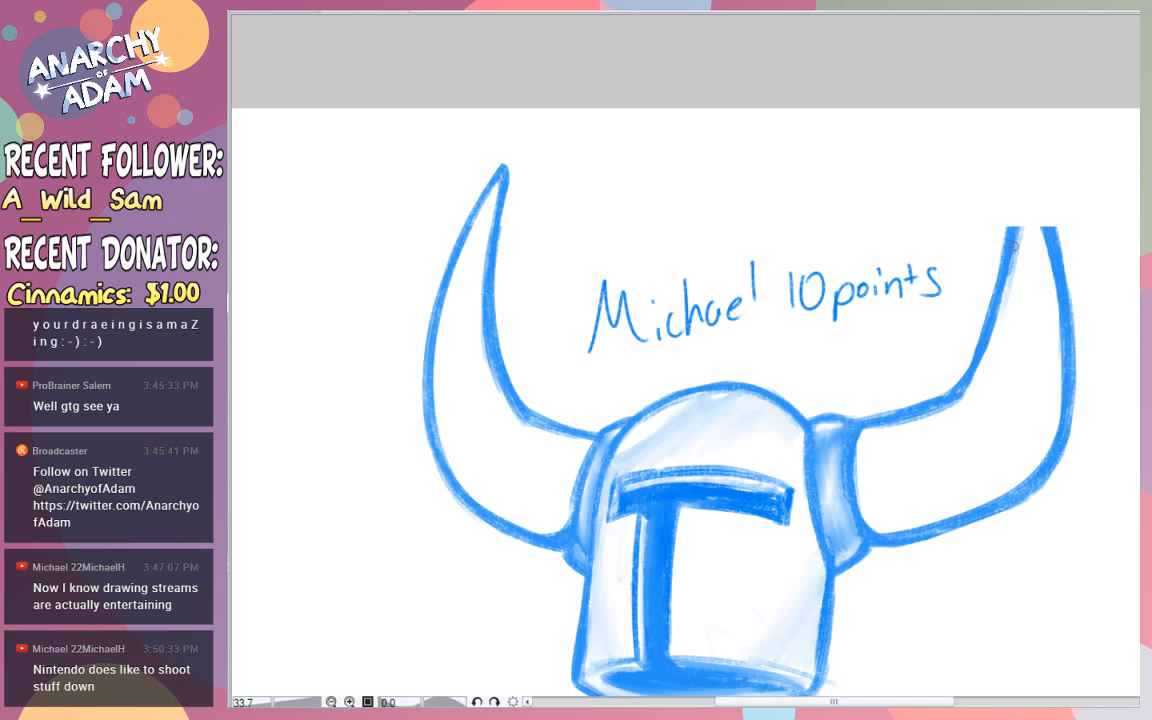
- Draw the missing pointed tip of the right horn, clean it up and thicken its edges
{"action": "left_click_drag", "start_coordinate": [1012, 243], "coordinate": [1015, 157]}
{"action": "mouse_move", "coordinate": [1050, 236]}
{"action": "left_mouse_down"}
{"action": "mouse_move", "coordinate": [1026, 160]}
{"action": "mouse_move", "coordinate": [1004, 182]}
{"action": "mouse_move", "coordinate": [1006, 168]}
{"action": "mouse_move", "coordinate": [1023, 155]}
{"action": "mouse_move", "coordinate": [1010, 180]}
{"action": "mouse_move", "coordinate": [1060, 217]}
{"action": "left_mouse_up"}
{"action": "key", "text": "e"}
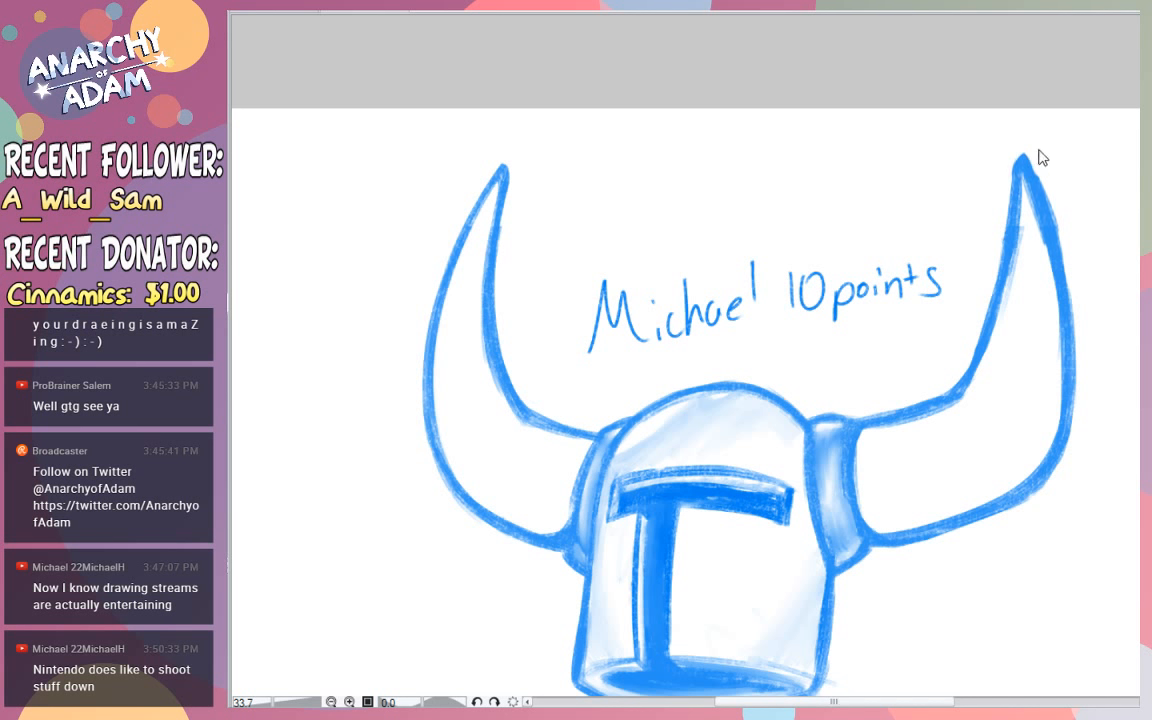
{"action": "left_click_drag", "start_coordinate": [1040, 158], "coordinate": [1062, 231]}
{"action": "left_click_drag", "start_coordinate": [1030, 158], "coordinate": [1066, 270]}
{"action": "left_click_drag", "start_coordinate": [1036, 176], "coordinate": [1064, 258]}
{"action": "mouse_move", "coordinate": [1028, 160]}
{"action": "left_mouse_down"}
{"action": "mouse_move", "coordinate": [1064, 285]}
{"action": "mouse_move", "coordinate": [1023, 177]}
{"action": "mouse_move", "coordinate": [1005, 281]}
{"action": "left_mouse_up"}
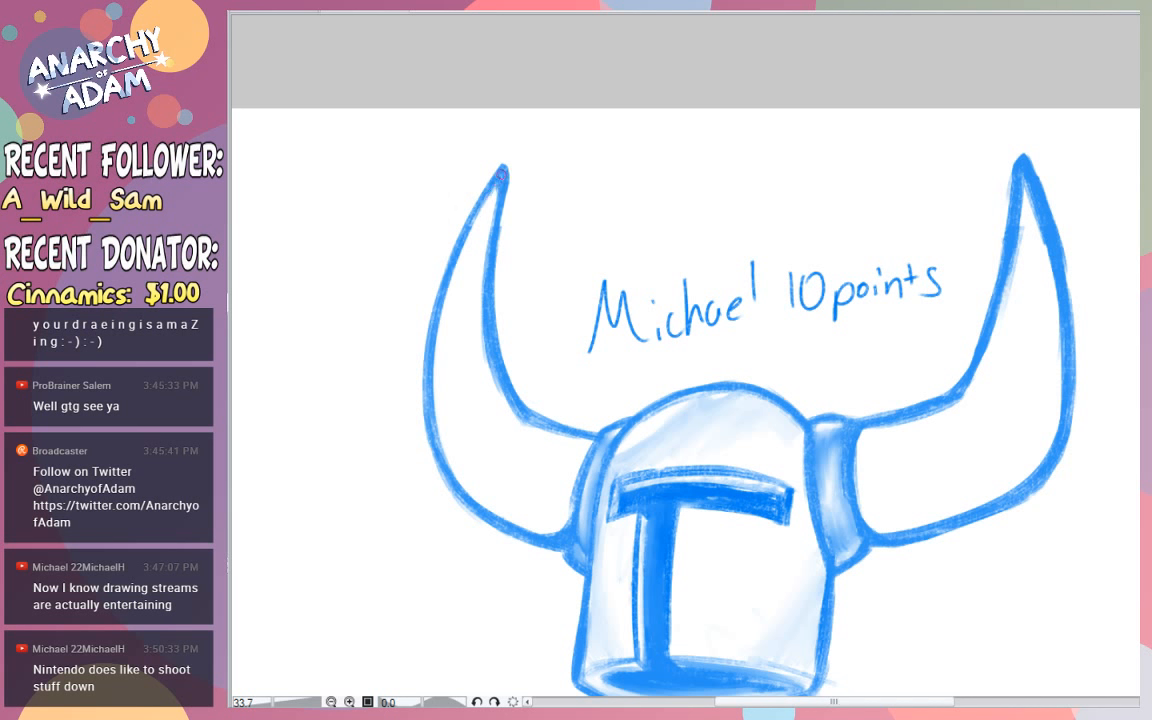
- Shade the inside of both horns along their outer curves with soft light blue
{"action": "mouse_move", "coordinate": [503, 172]}
{"action": "left_mouse_down"}
{"action": "mouse_move", "coordinate": [438, 440]}
{"action": "mouse_move", "coordinate": [507, 522]}
{"action": "left_mouse_up"}
{"action": "mouse_move", "coordinate": [446, 430]}
{"action": "left_mouse_down"}
{"action": "mouse_move", "coordinate": [470, 495]}
{"action": "mouse_move", "coordinate": [520, 528]}
{"action": "left_mouse_up"}
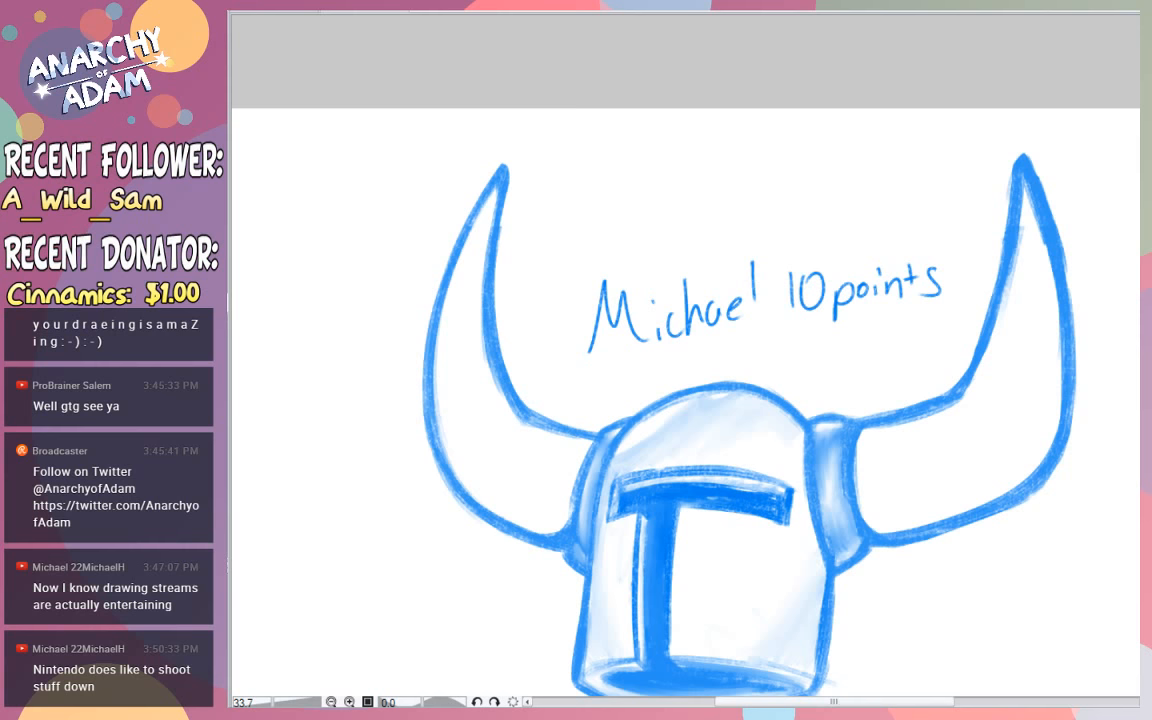
{"action": "scroll", "coordinate": [968, 320], "scroll_direction": "down", "scroll_amount": 5}
{"action": "scroll", "coordinate": [1115, 335], "scroll_direction": "up", "scroll_amount": 3}
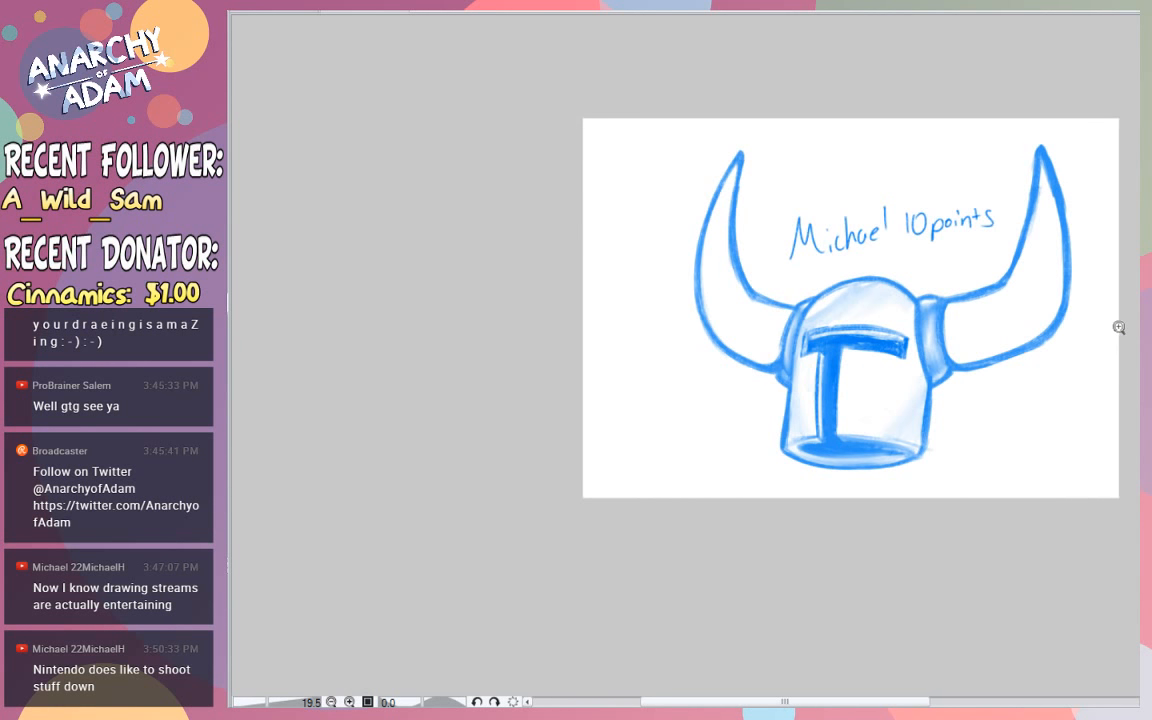
{"action": "scroll", "coordinate": [1118, 327], "scroll_direction": "up", "scroll_amount": 1}
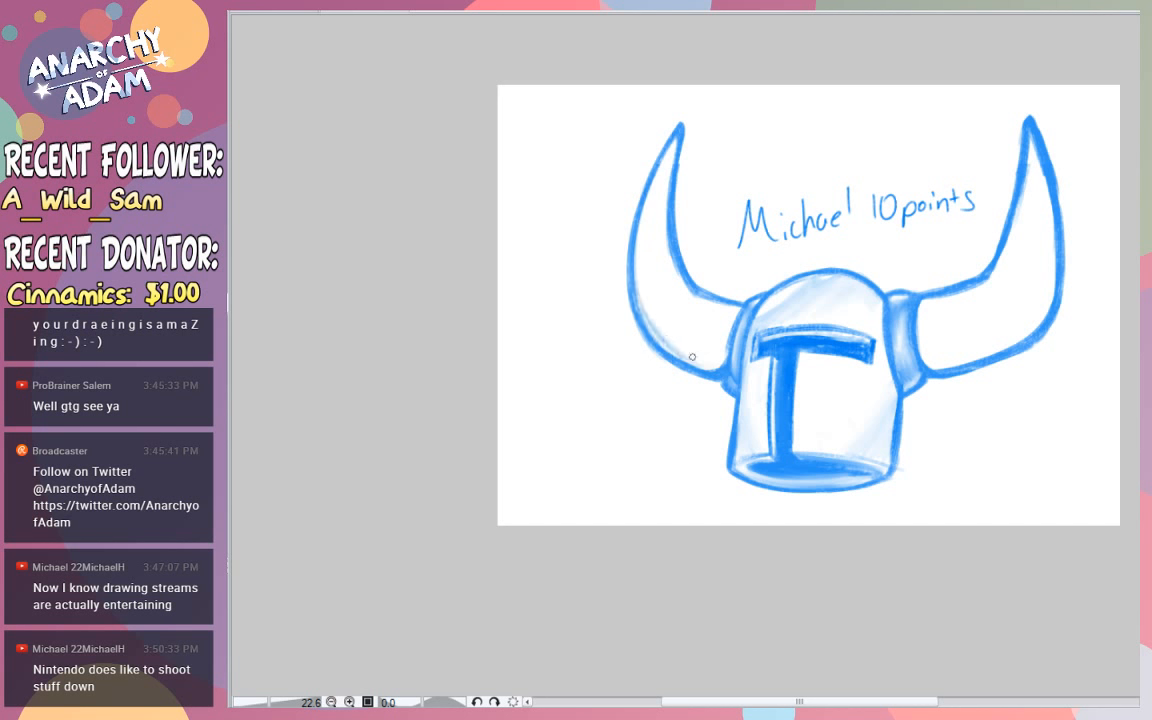
{"action": "mouse_move", "coordinate": [1051, 222]}
{"action": "left_mouse_down"}
{"action": "mouse_move", "coordinate": [1041, 257]}
{"action": "mouse_move", "coordinate": [964, 329]}
{"action": "mouse_move", "coordinate": [998, 334]}
{"action": "mouse_move", "coordinate": [976, 354]}
{"action": "mouse_move", "coordinate": [1016, 336]}
{"action": "mouse_move", "coordinate": [1047, 298]}
{"action": "mouse_move", "coordinate": [1053, 264]}
{"action": "mouse_move", "coordinate": [1045, 294]}
{"action": "mouse_move", "coordinate": [993, 349]}
{"action": "left_mouse_up"}
{"action": "mouse_move", "coordinate": [674, 356]}
{"action": "left_mouse_down"}
{"action": "mouse_move", "coordinate": [718, 366]}
{"action": "mouse_move", "coordinate": [700, 348]}
{"action": "left_mouse_up"}
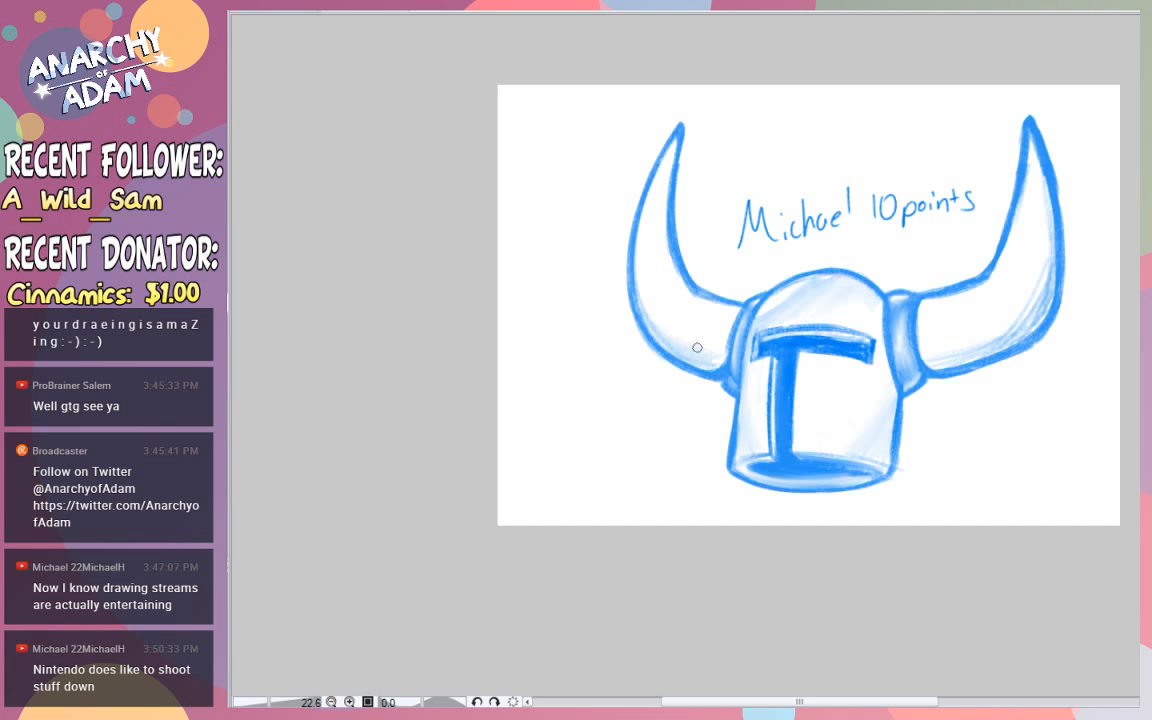
{"action": "mouse_move", "coordinate": [704, 367]}
{"action": "left_mouse_down"}
{"action": "mouse_move", "coordinate": [648, 318]}
{"action": "mouse_move", "coordinate": [636, 281]}
{"action": "left_mouse_up"}
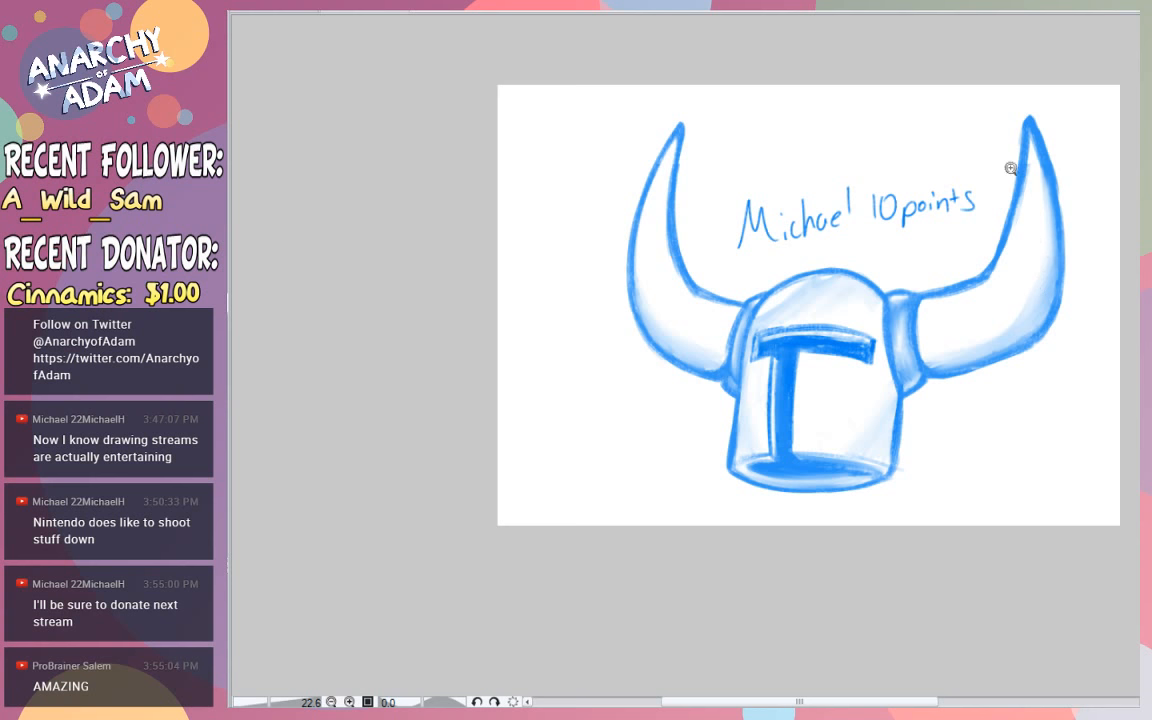
- Show the other character sketches together with the helmet and move the helmet drawing over the dog character
{"action": "scroll", "coordinate": [1008, 160], "scroll_direction": "up", "scroll_amount": 2}
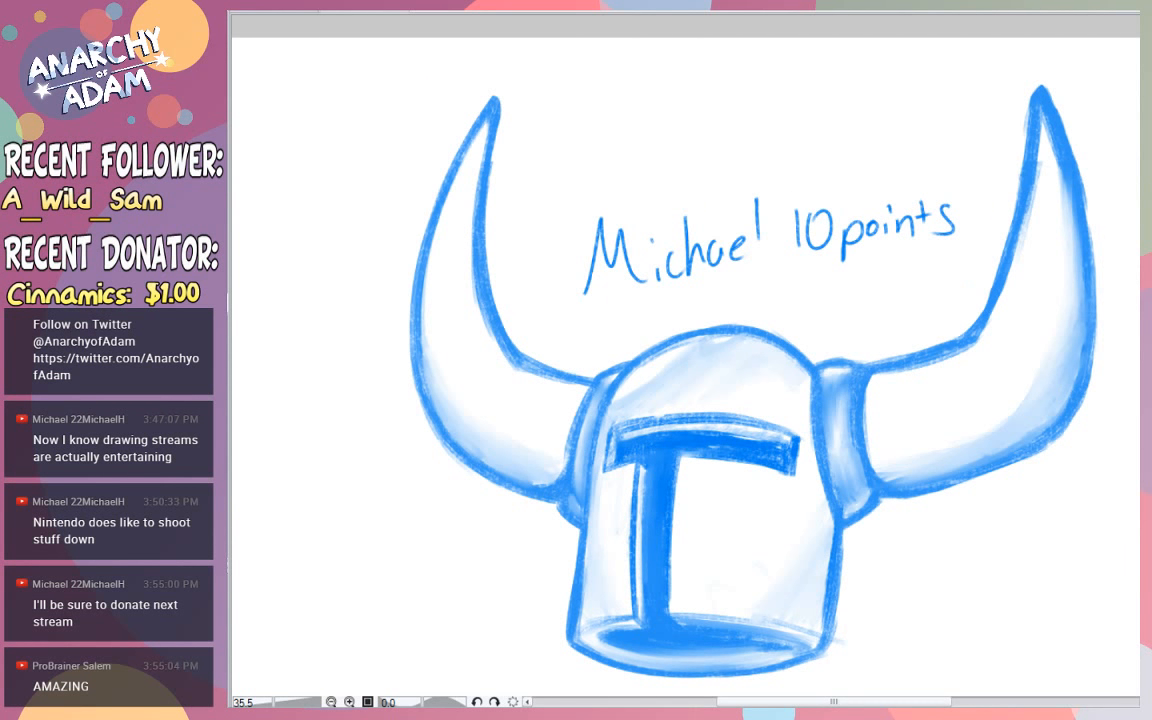
{"action": "left_click_drag", "start_coordinate": [1146, 360], "coordinate": [1146, 363]}
{"action": "left_click_drag", "start_coordinate": [847, 702], "coordinate": [862, 702]}
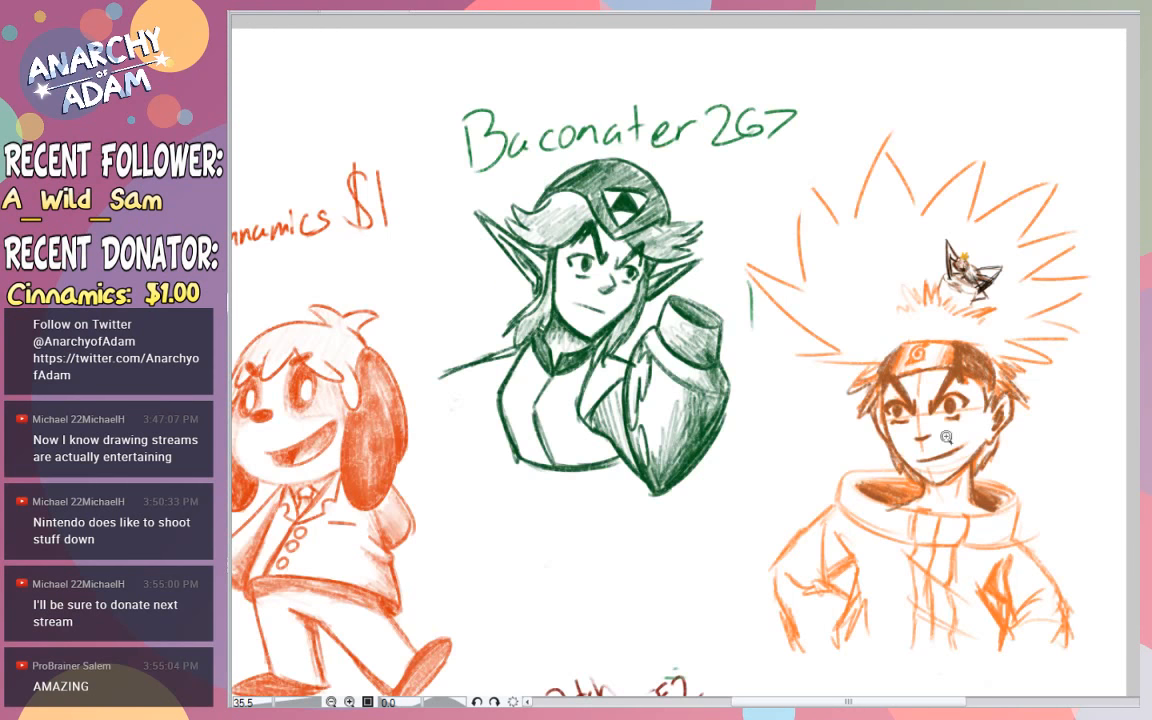
{"action": "left_click_drag", "start_coordinate": [905, 470], "coordinate": [1028, 437]}
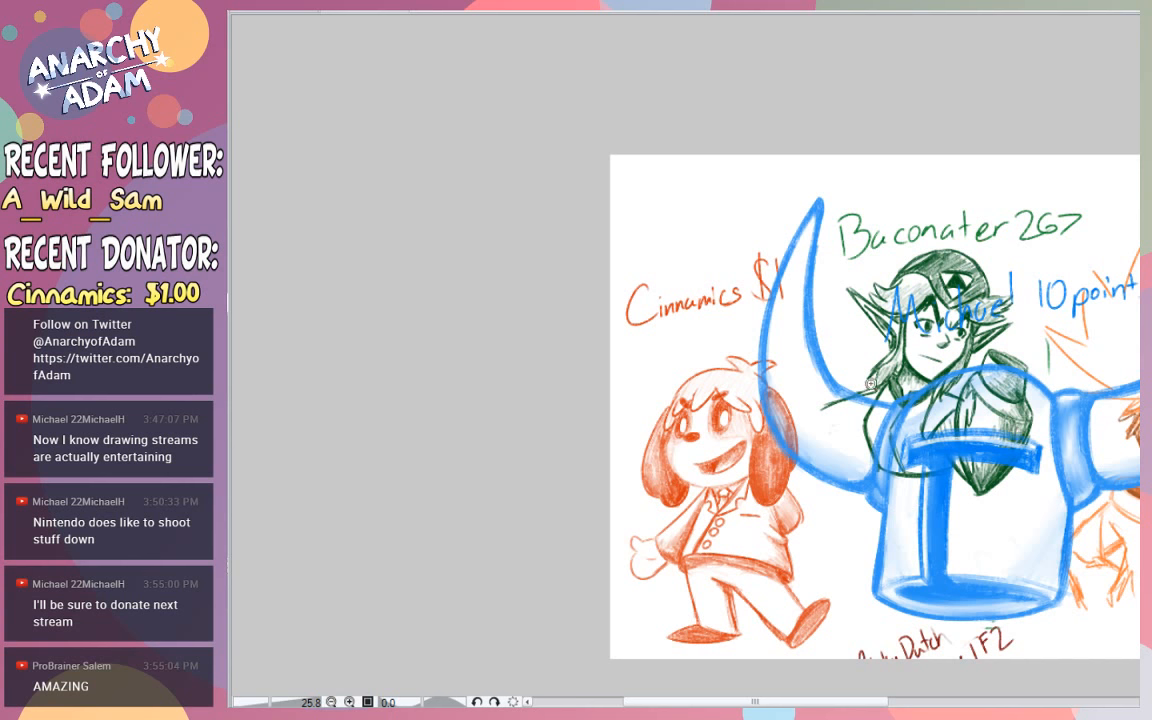
{"action": "left_click_drag", "start_coordinate": [899, 390], "coordinate": [744, 337]}
- Try to scale the helmet drawing down and fit it over the dog character's head
{"action": "key", "text": "ctrl+t"}
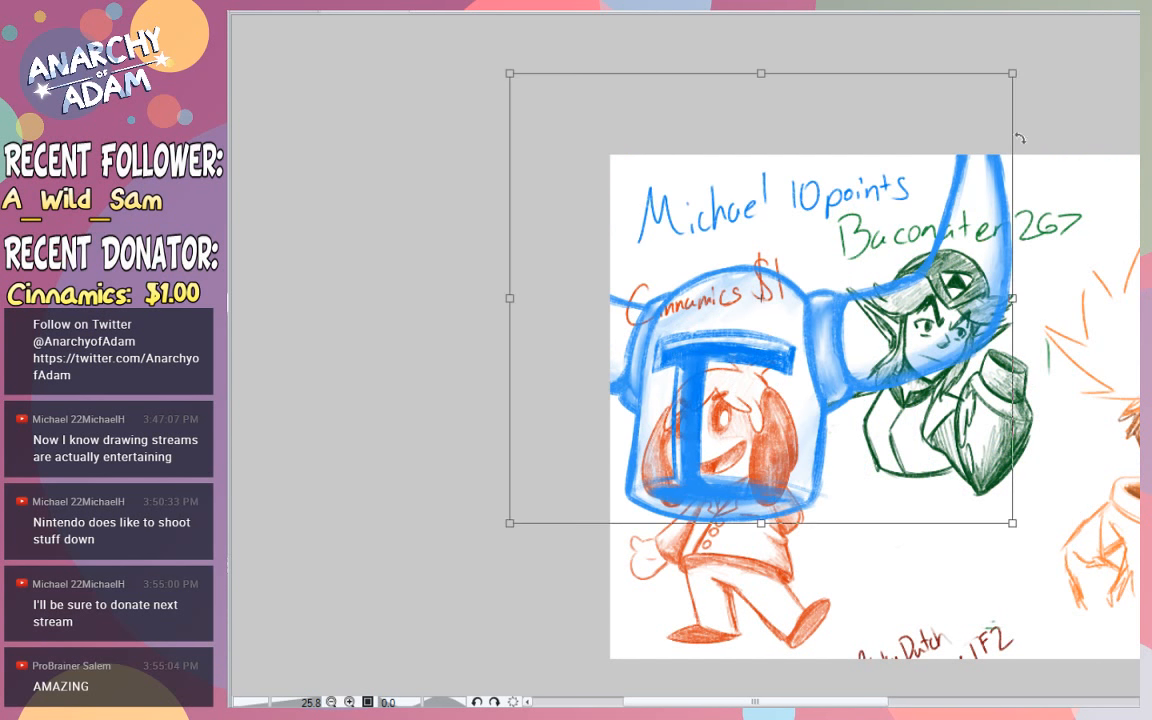
{"action": "left_click_drag", "start_coordinate": [1010, 78], "coordinate": [834, 234]}
{"action": "left_click_drag", "start_coordinate": [737, 415], "coordinate": [801, 401]}
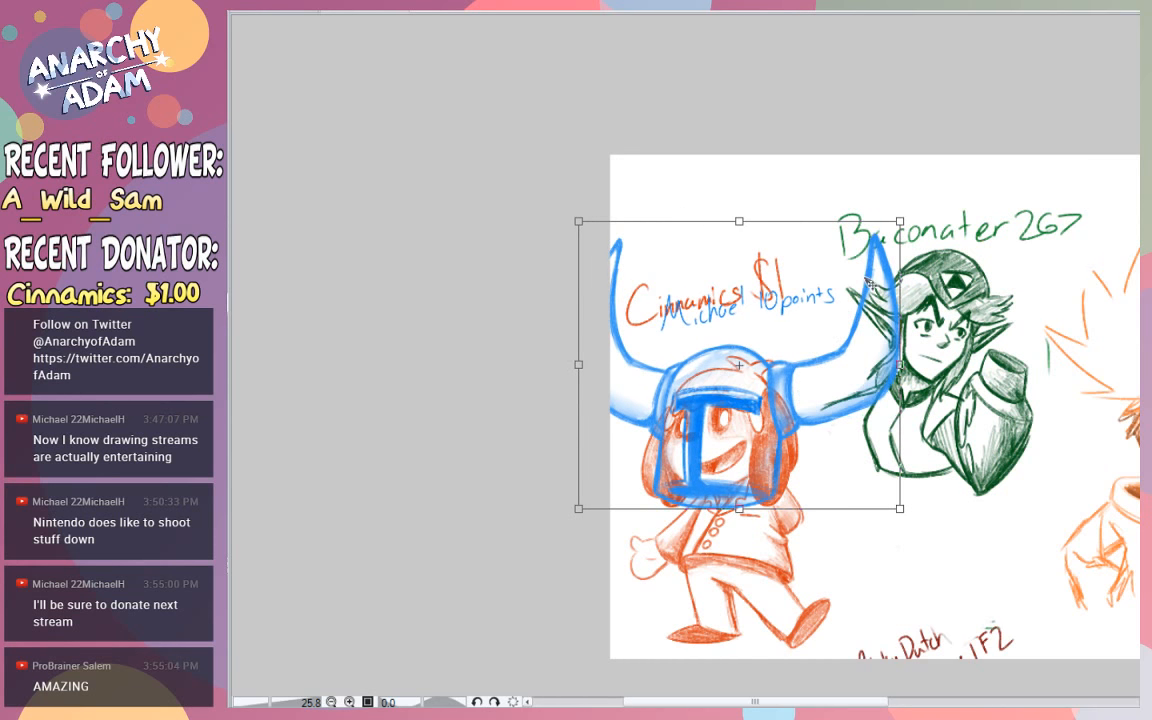
{"action": "mouse_move", "coordinate": [901, 222]}
{"action": "left_mouse_down"}
{"action": "mouse_move", "coordinate": [919, 203]}
{"action": "mouse_move", "coordinate": [920, 215]}
{"action": "left_mouse_up"}
{"action": "key", "text": "ctrl+z"}
{"action": "key", "text": "ctrl+z"}
{"action": "key", "text": "ctrl+z"}
- Scale the helmet drawing down, place it over the green elf character's head and apply the transformation
{"action": "left_click_drag", "start_coordinate": [766, 376], "coordinate": [845, 468]}
{"action": "left_click_drag", "start_coordinate": [1087, 159], "coordinate": [843, 380]}
{"action": "left_click_drag", "start_coordinate": [789, 500], "coordinate": [1023, 272]}
{"action": "left_click_drag", "start_coordinate": [1077, 152], "coordinate": [1094, 137]}
{"action": "left_click_drag", "start_coordinate": [1036, 214], "coordinate": [1031, 215]}
{"action": "left_click_drag", "start_coordinate": [1089, 138], "coordinate": [1091, 135]}
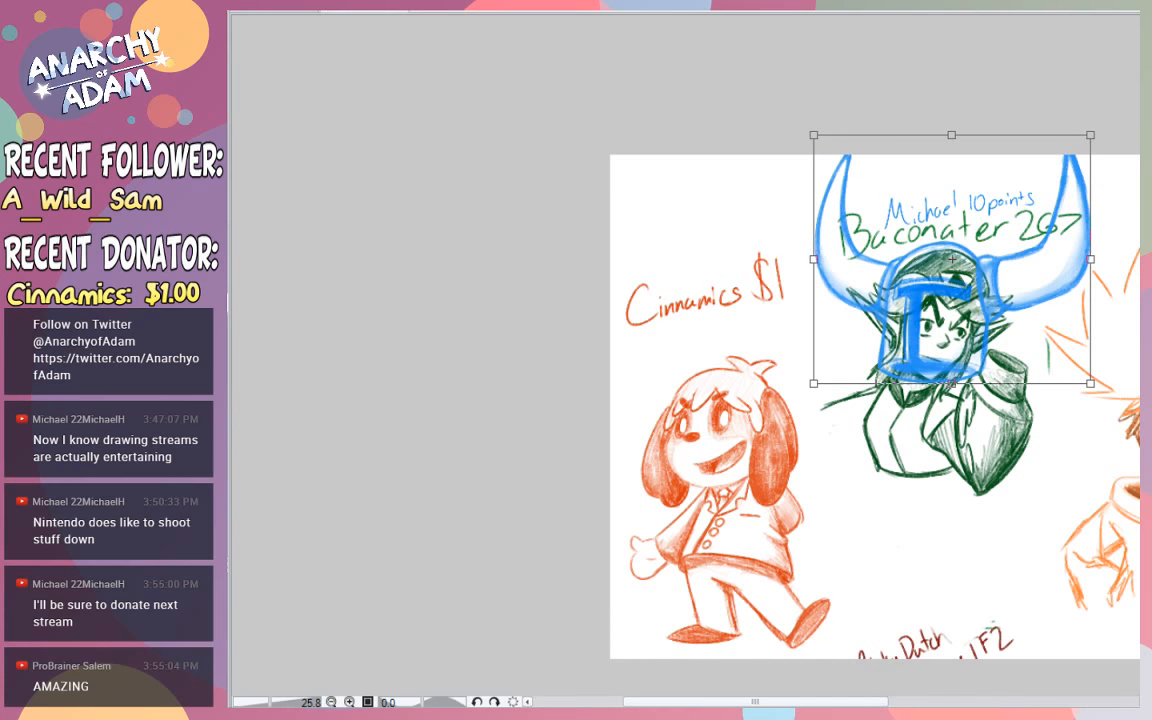
{"action": "key", "text": "Return"}
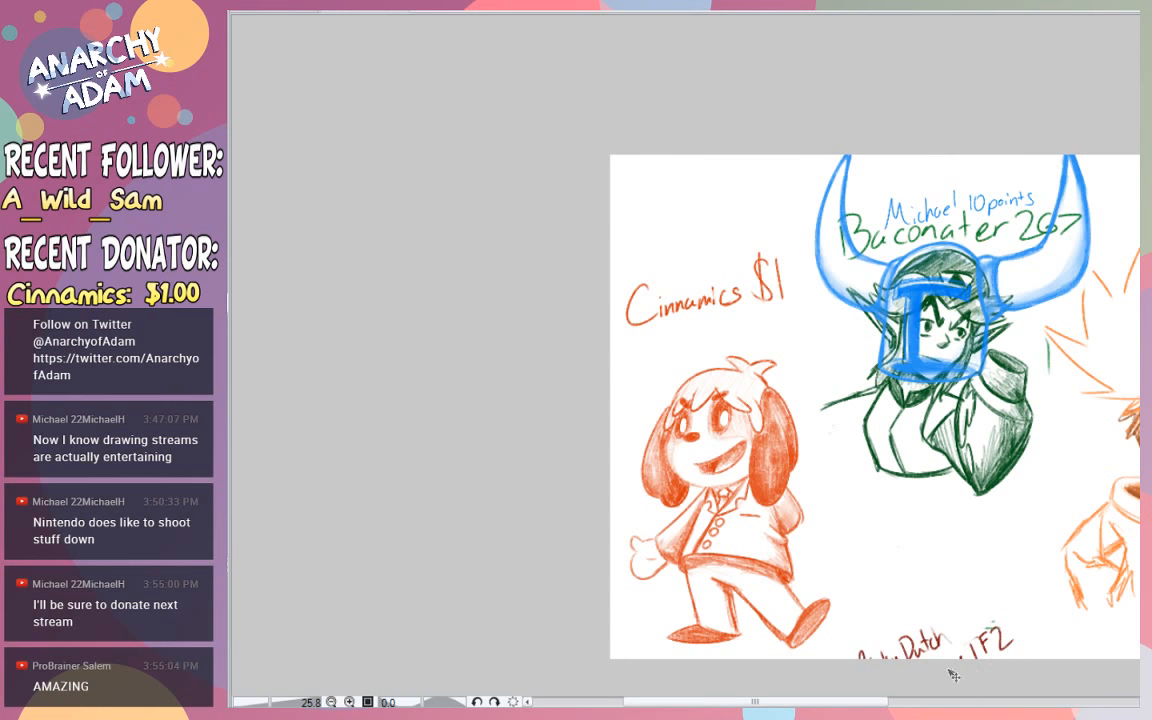
{"action": "left_click_drag", "start_coordinate": [866, 702], "coordinate": [930, 702]}
{"action": "scroll", "coordinate": [763, 357], "scroll_direction": "up", "scroll_amount": 2}
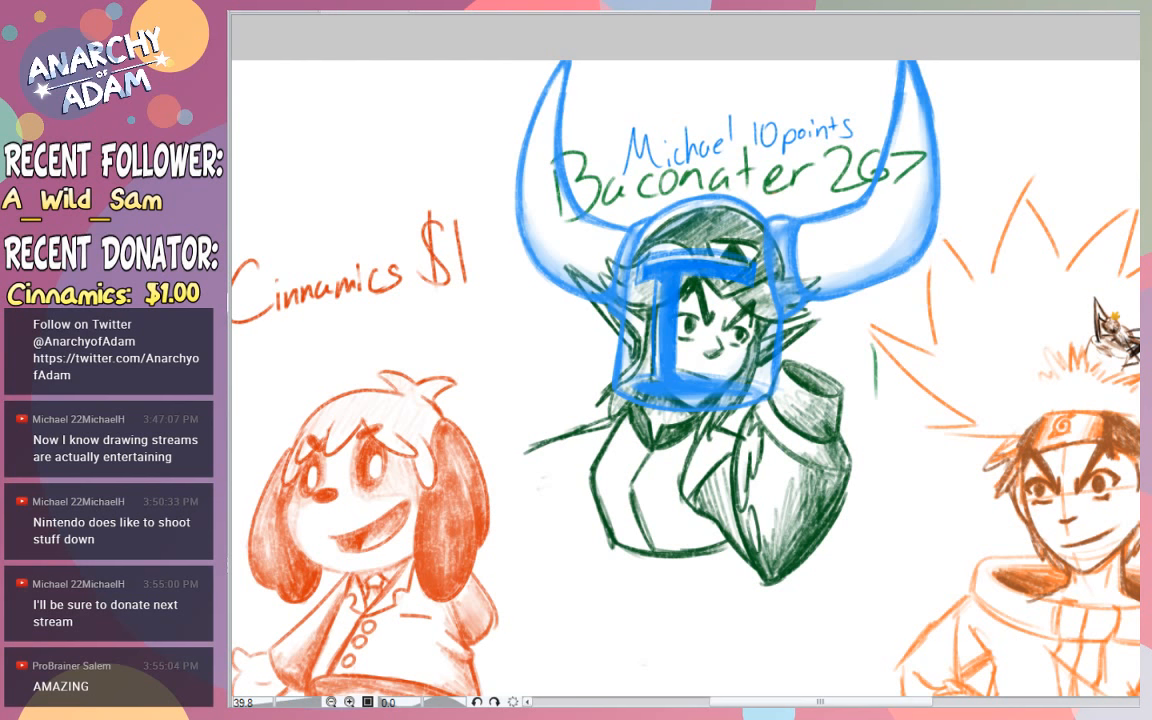
{"action": "key", "text": "ctrl+v"}
{"action": "key", "text": "ctrl+z"}
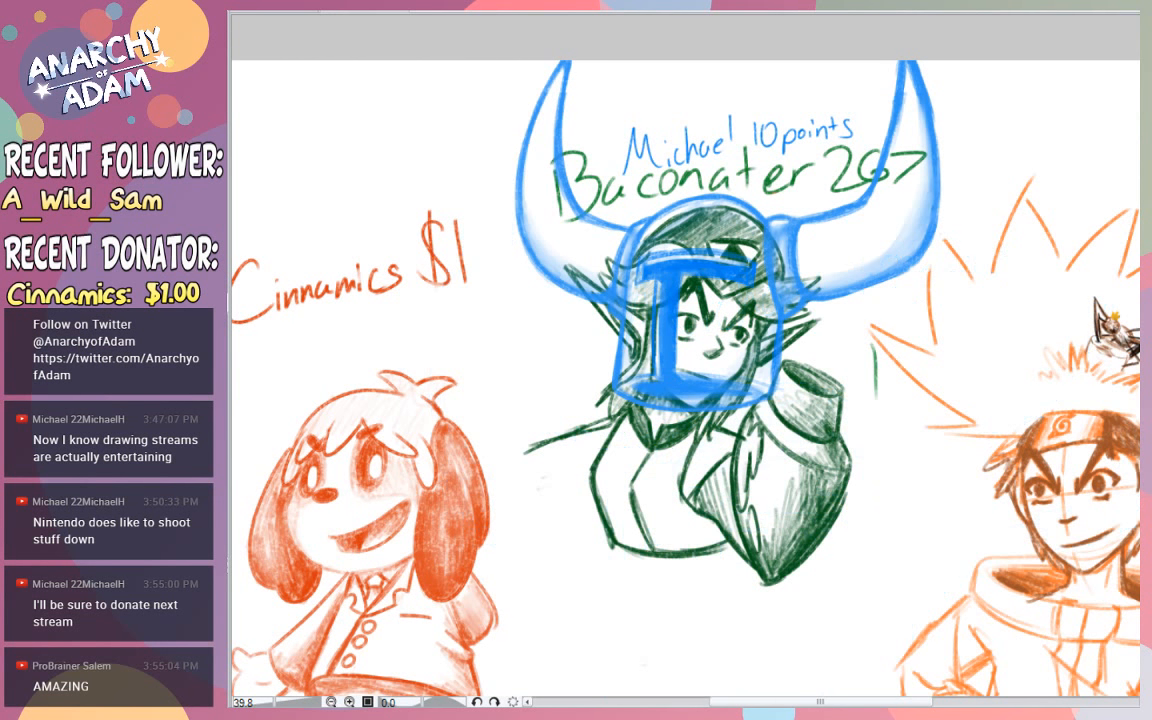